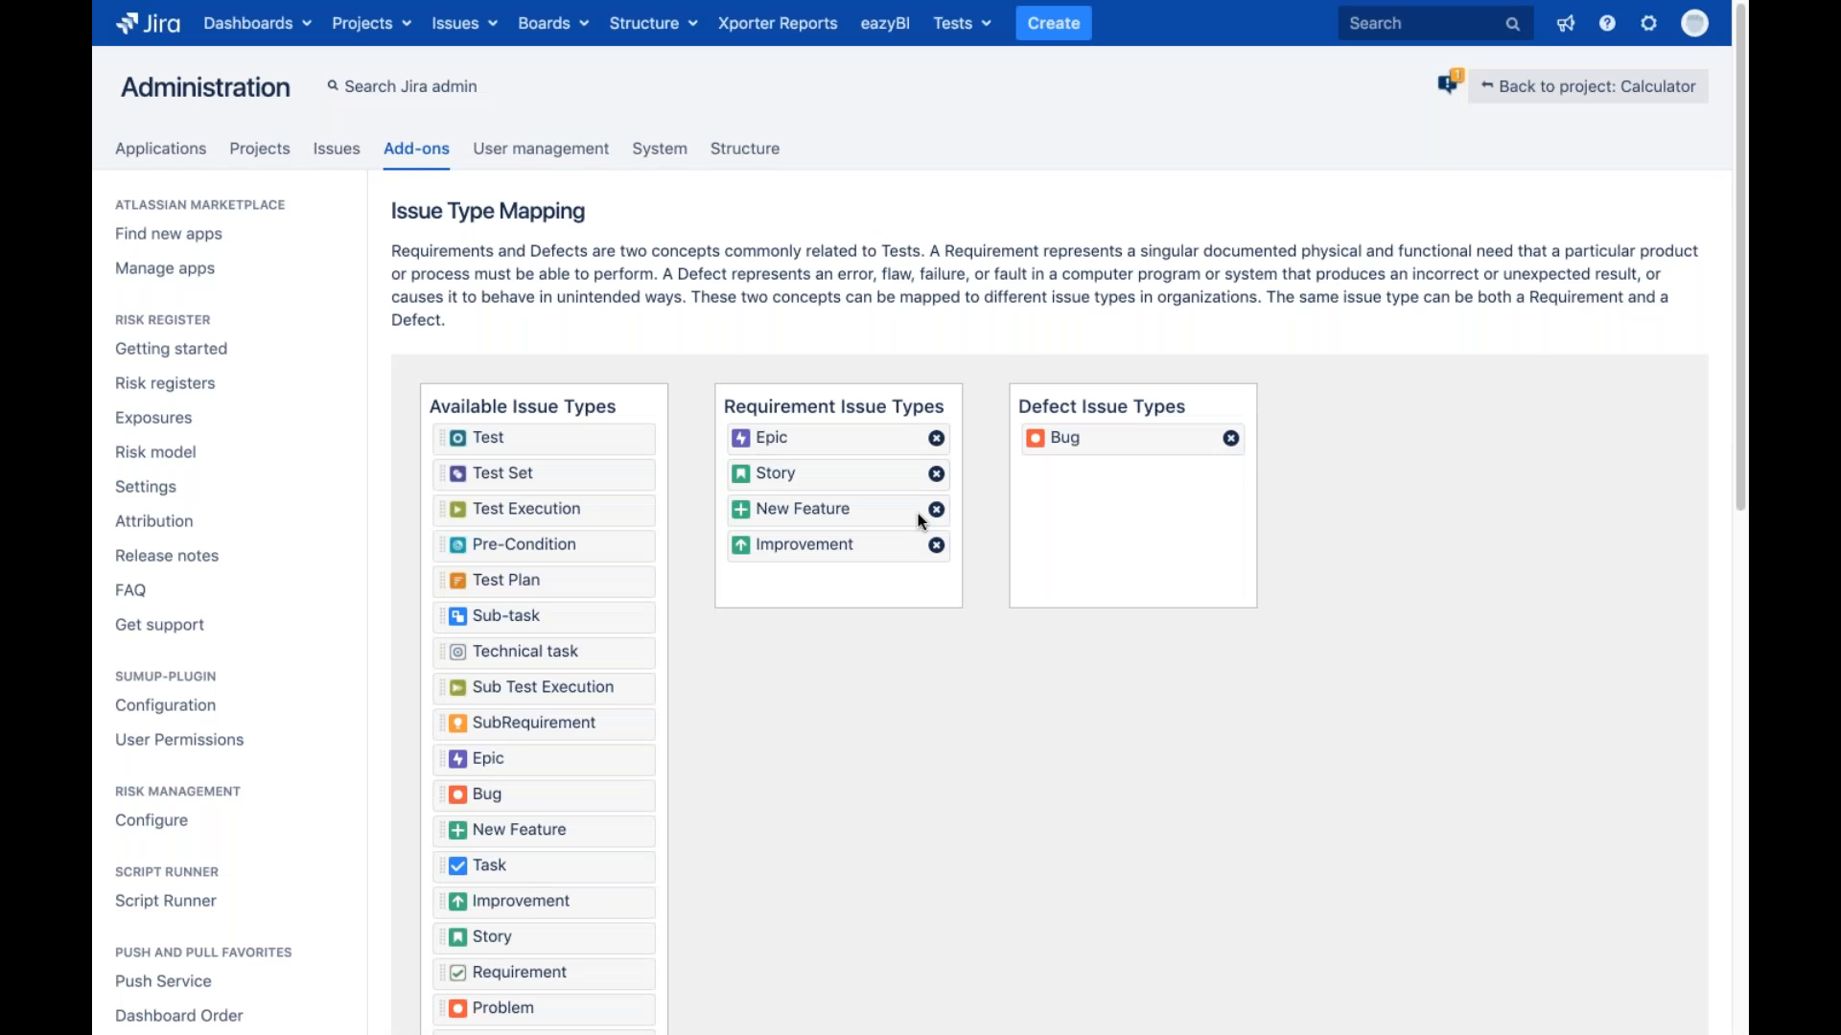
Map the Problem issue type as a Defect issue type in the Xray issue type mapping
{"action": "scroll", "coordinate": [917, 514], "scroll_direction": "down", "scroll_amount": 7}
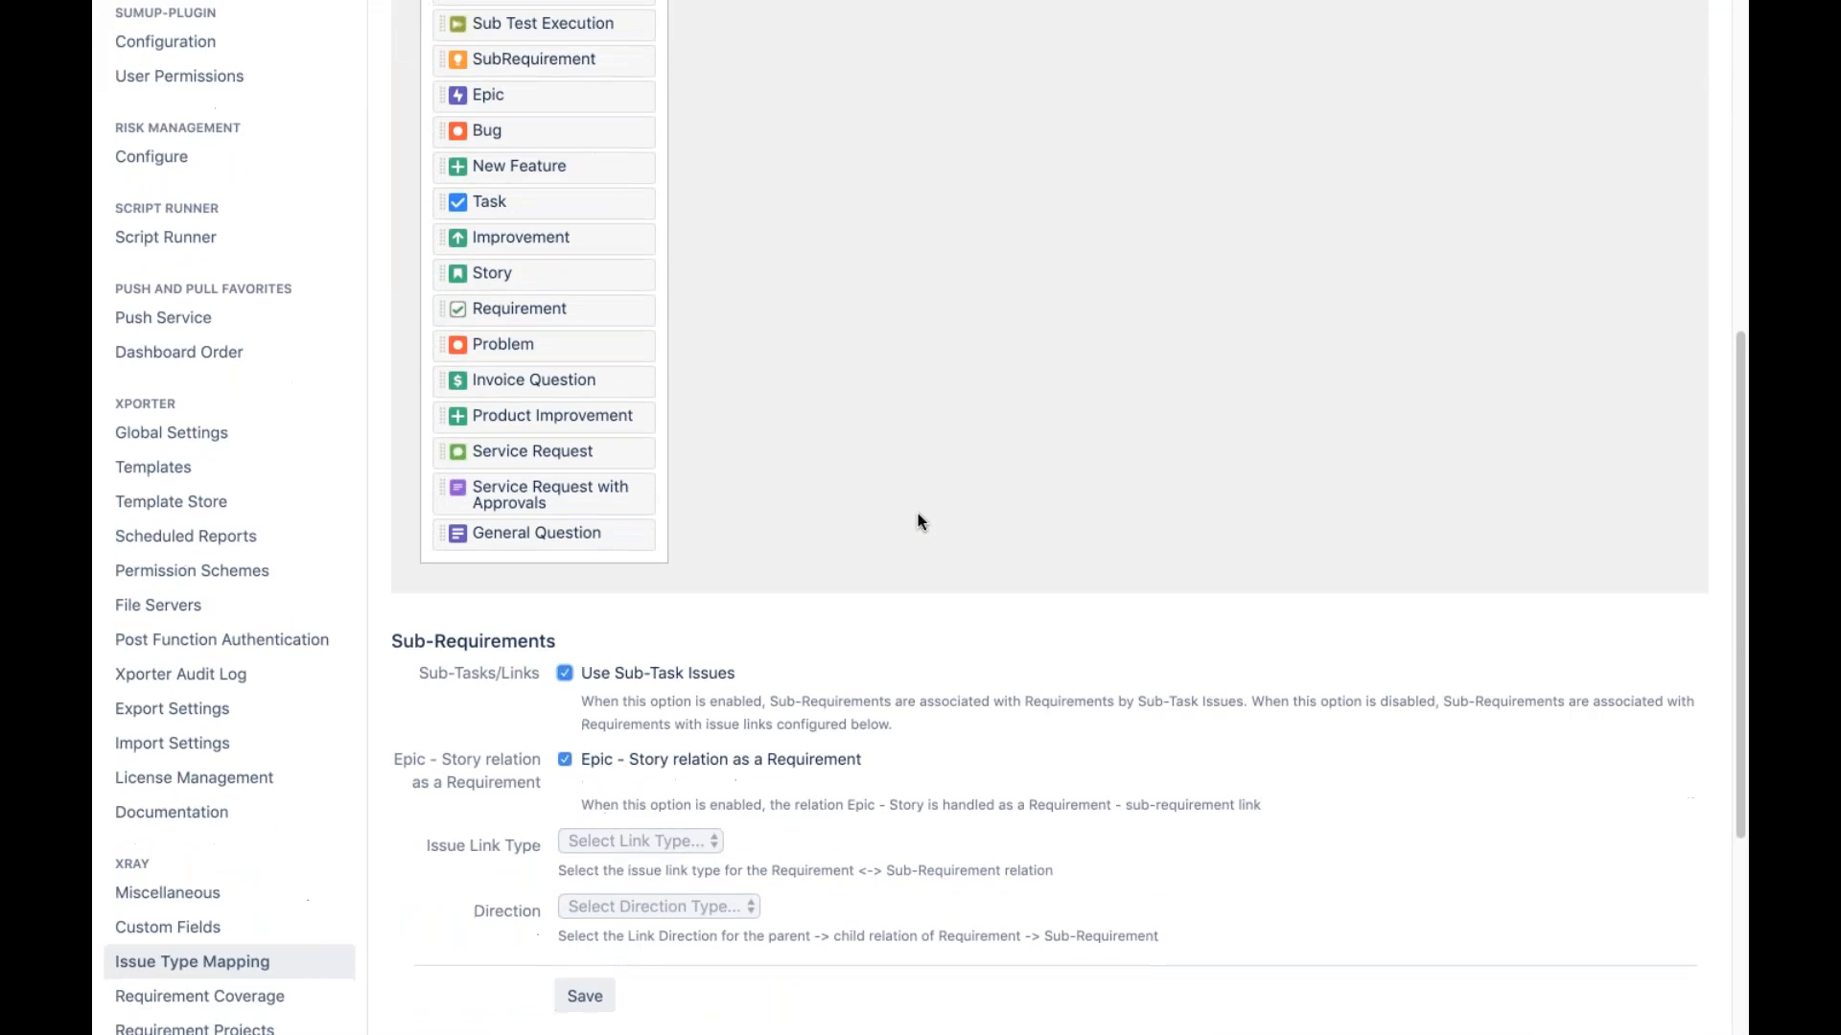
{"action": "scroll", "coordinate": [918, 521], "scroll_direction": "down", "scroll_amount": 4}
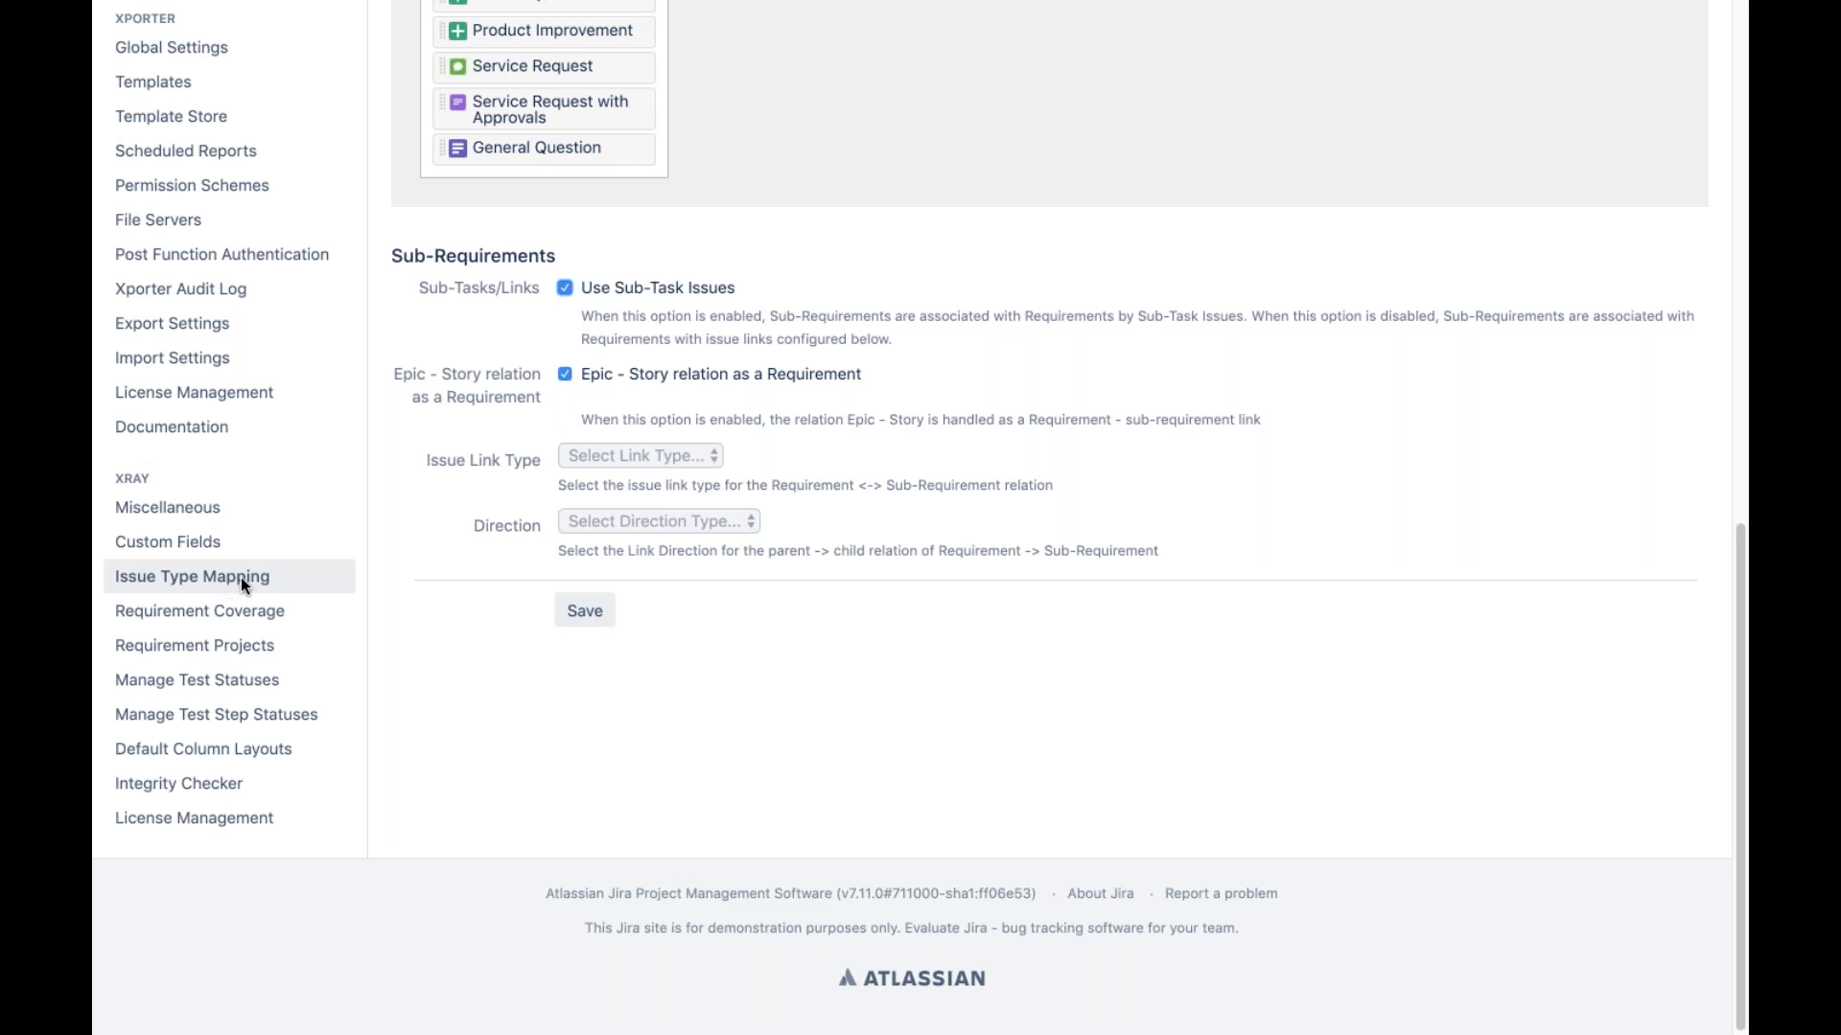
{"action": "scroll", "coordinate": [668, 511], "scroll_direction": "up", "scroll_amount": 10}
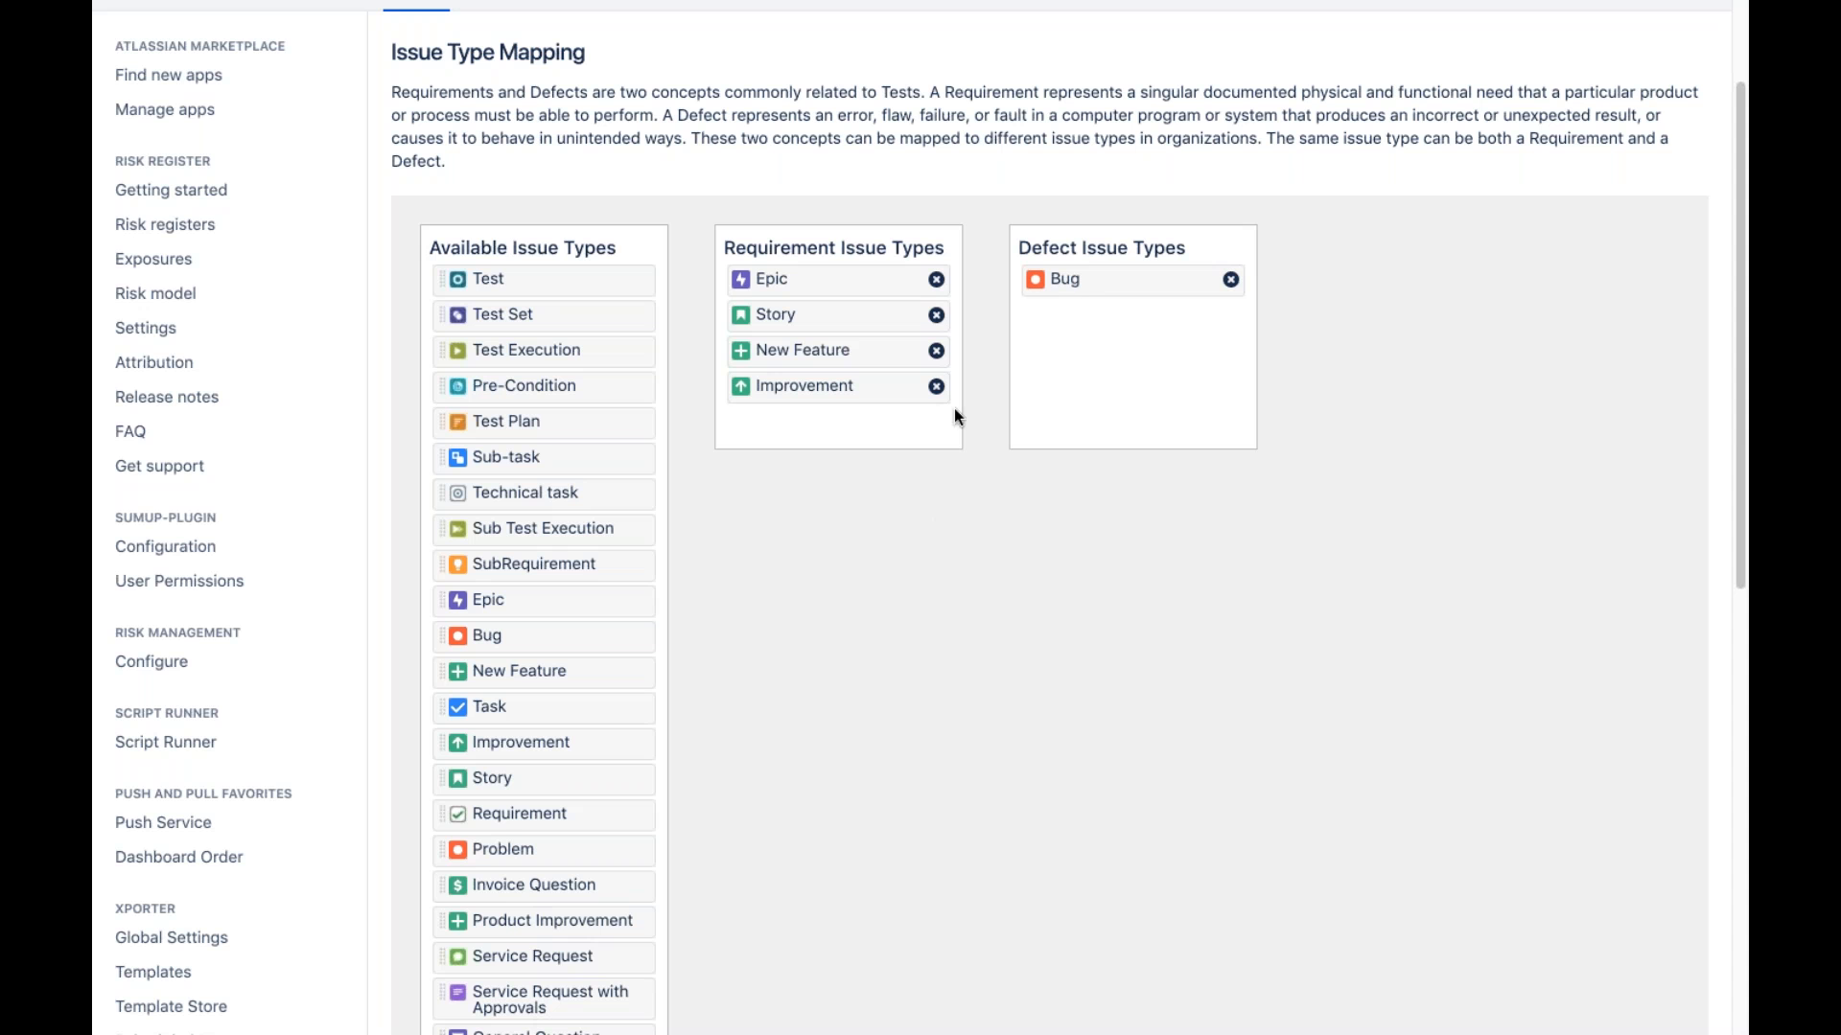
{"action": "left_click_drag", "start_coordinate": [485, 849], "coordinate": [1084, 309]}
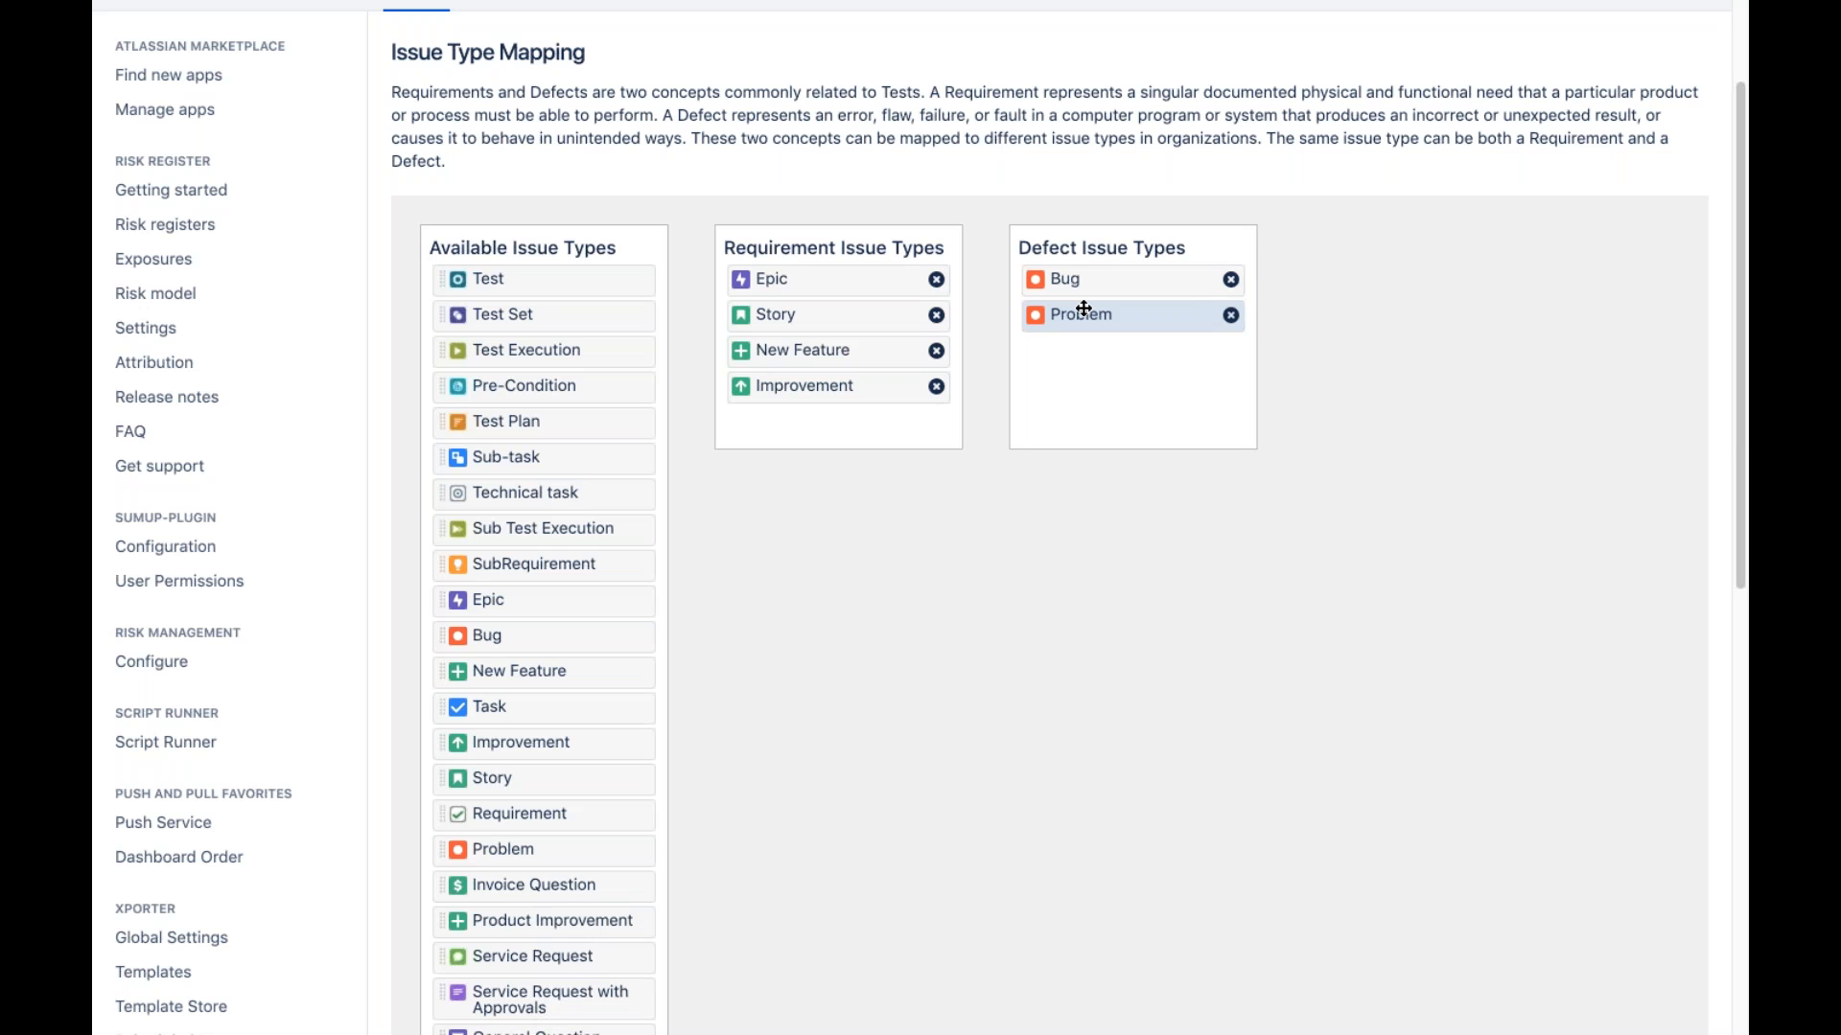
{"action": "left_click_drag", "start_coordinate": [1083, 309], "coordinate": [1083, 308]}
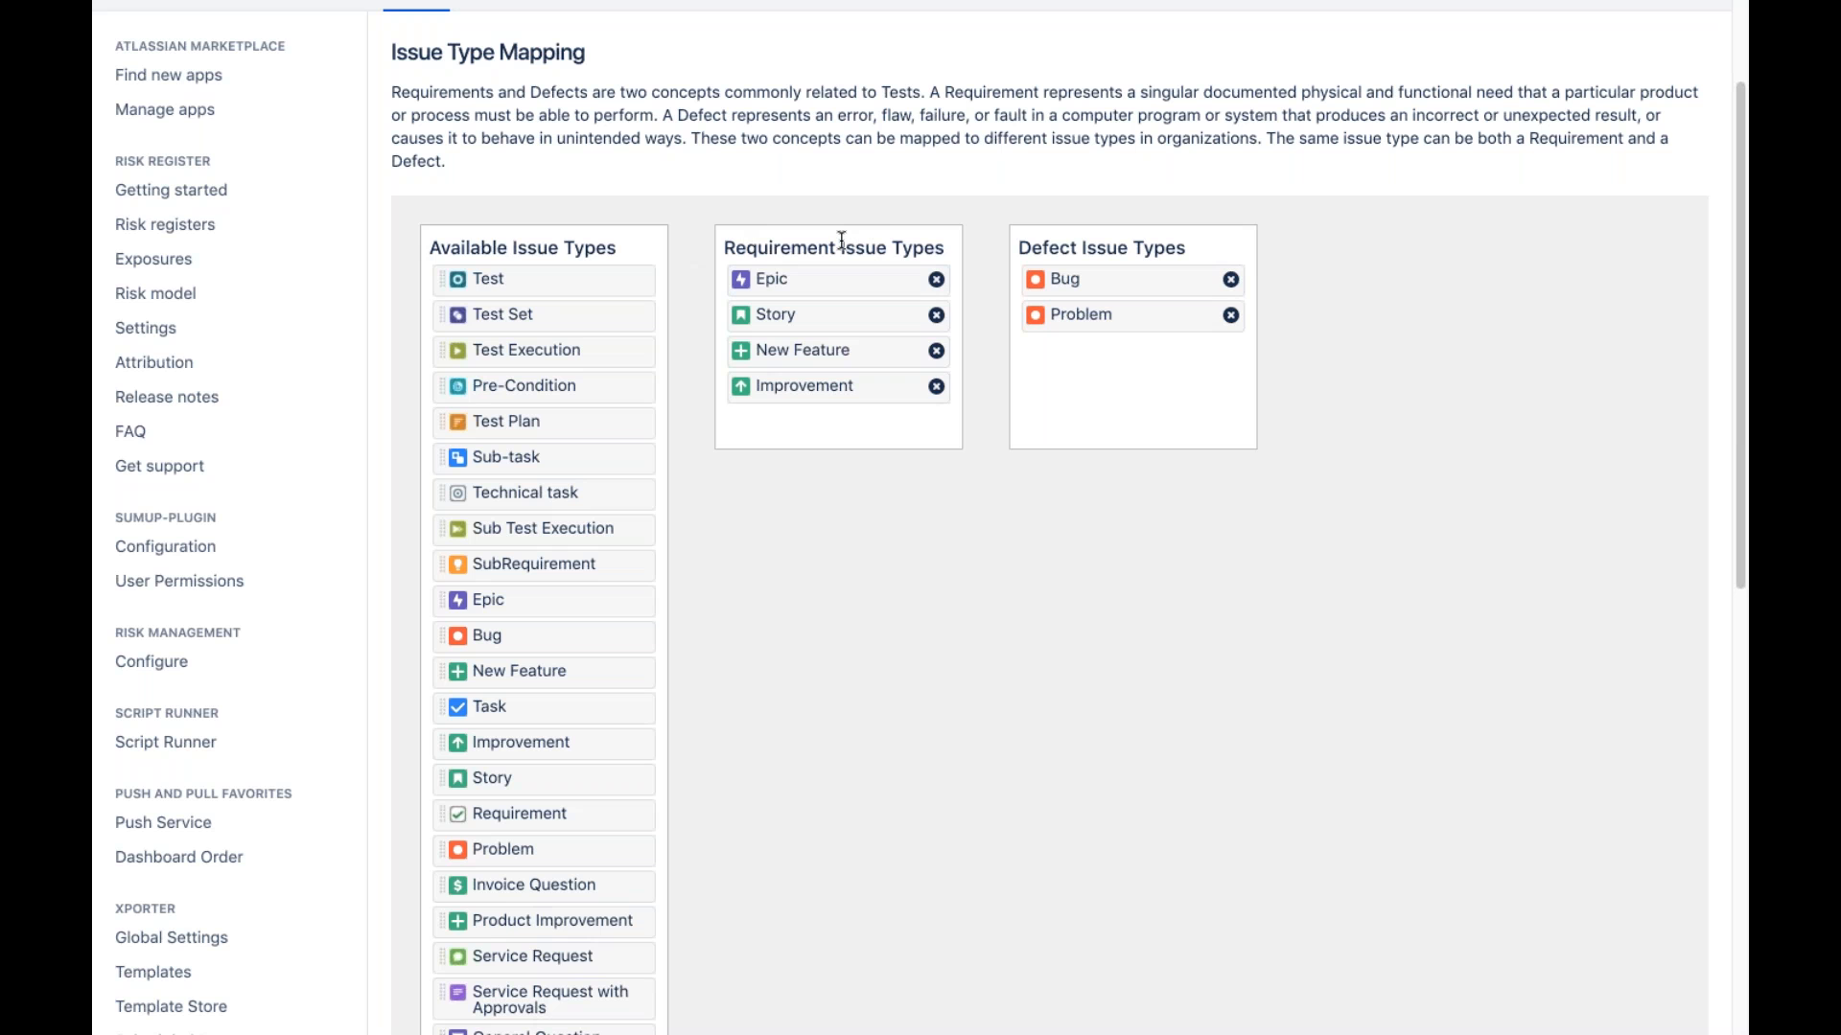
Leave the administration area and open the Calculator project
{"action": "scroll", "coordinate": [842, 239], "scroll_direction": "up", "scroll_amount": 2}
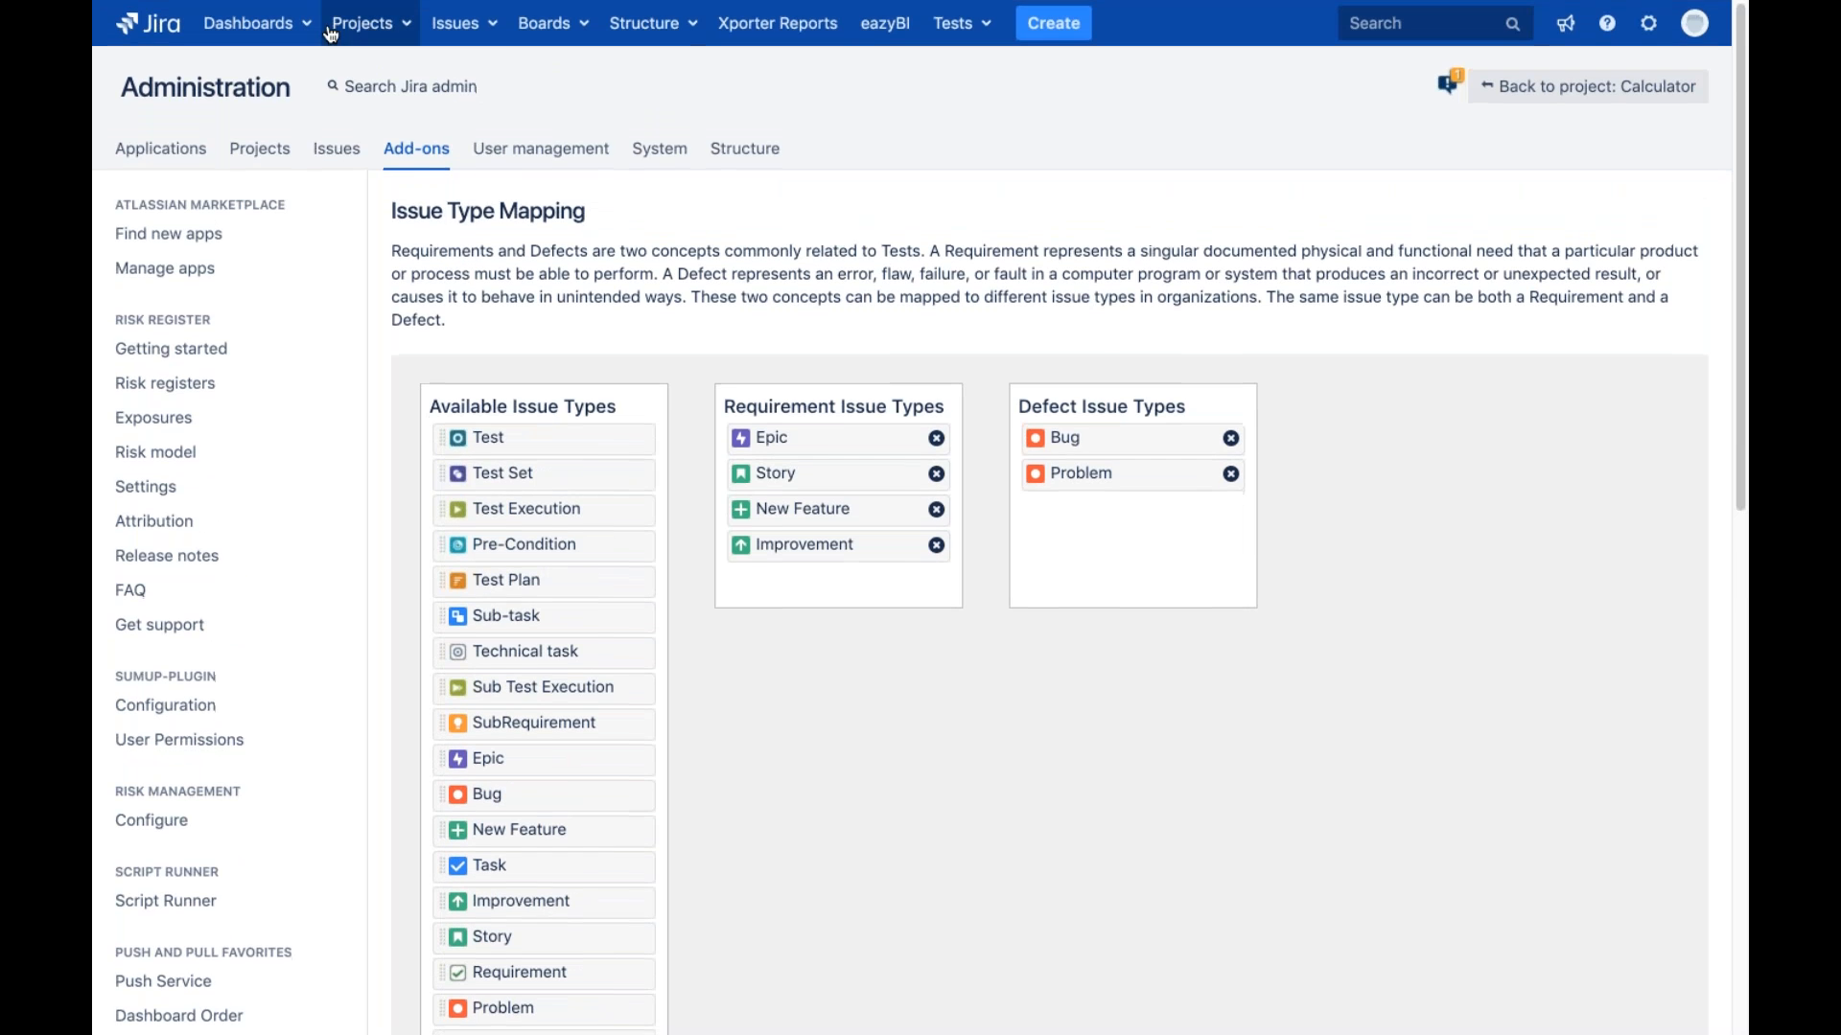
{"action": "left_click", "coordinate": [370, 27]}
{"action": "left_click", "coordinate": [428, 102]}
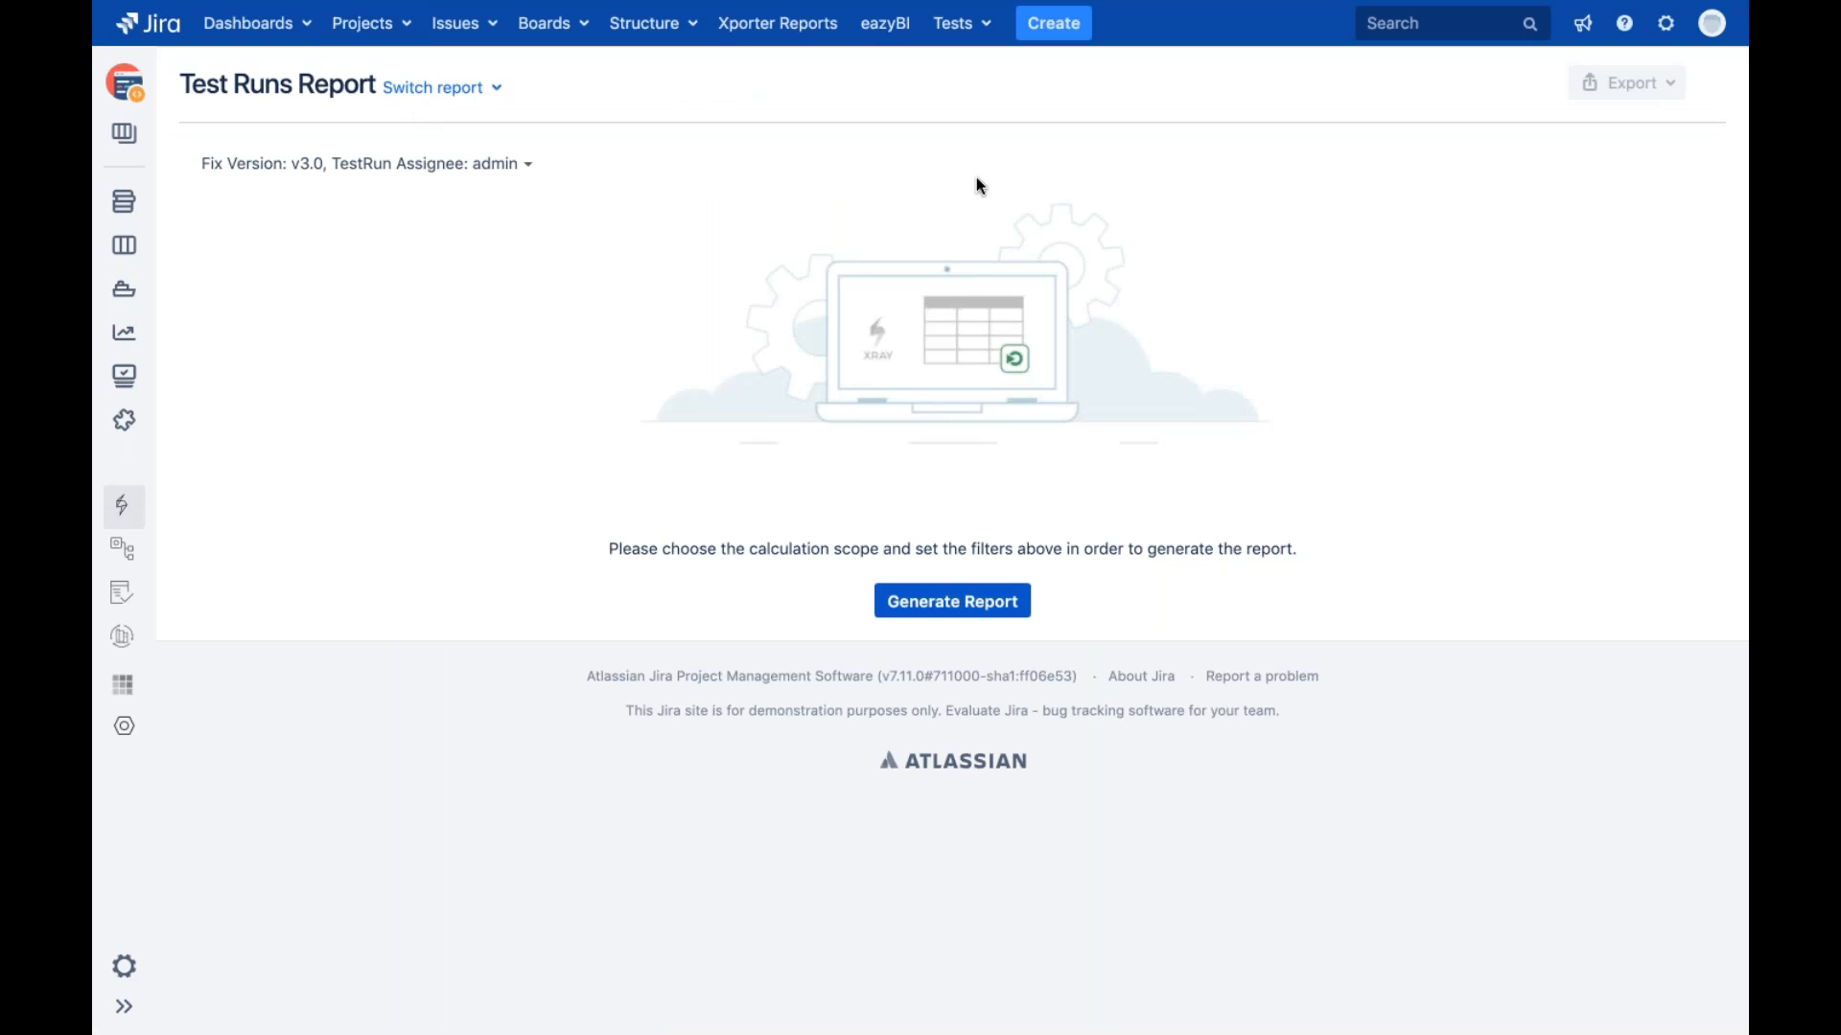
Start a new Story in the Calculator project with the summary "As a user, I can calculate the sum of two numbers"
{"action": "left_click", "coordinate": [1053, 29]}
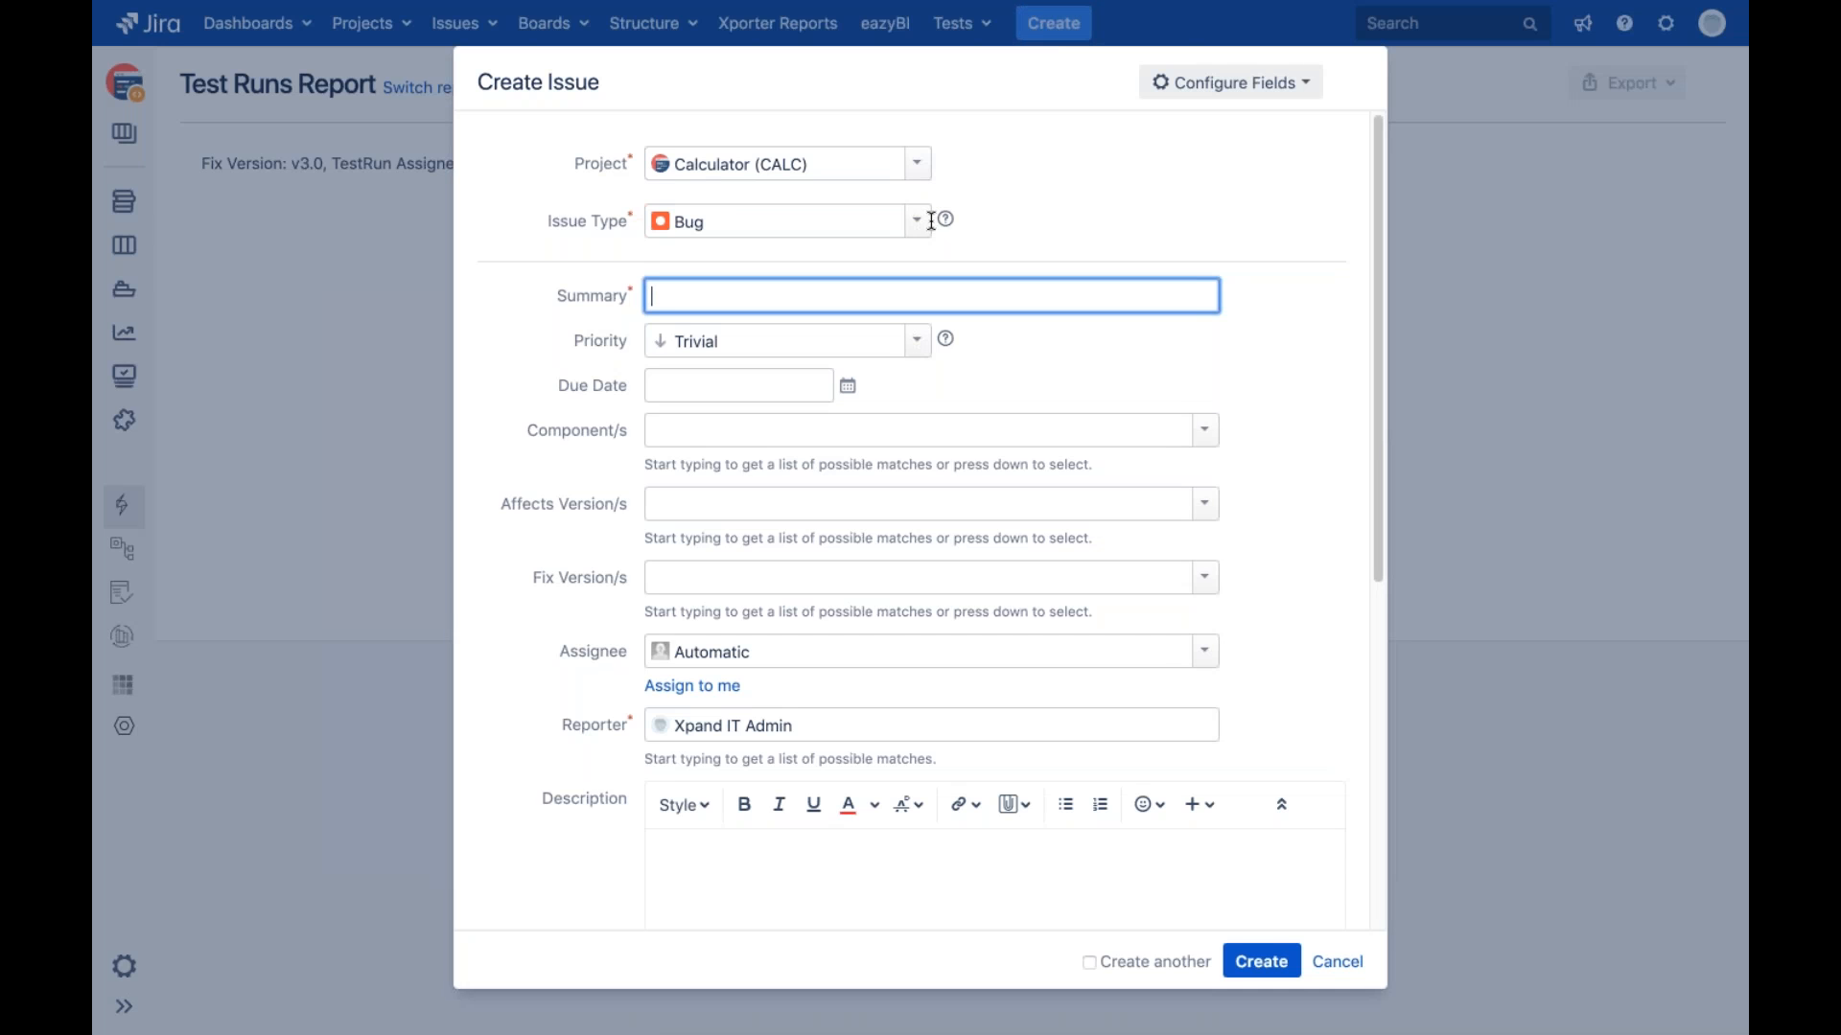
{"action": "left_click", "coordinate": [918, 222]}
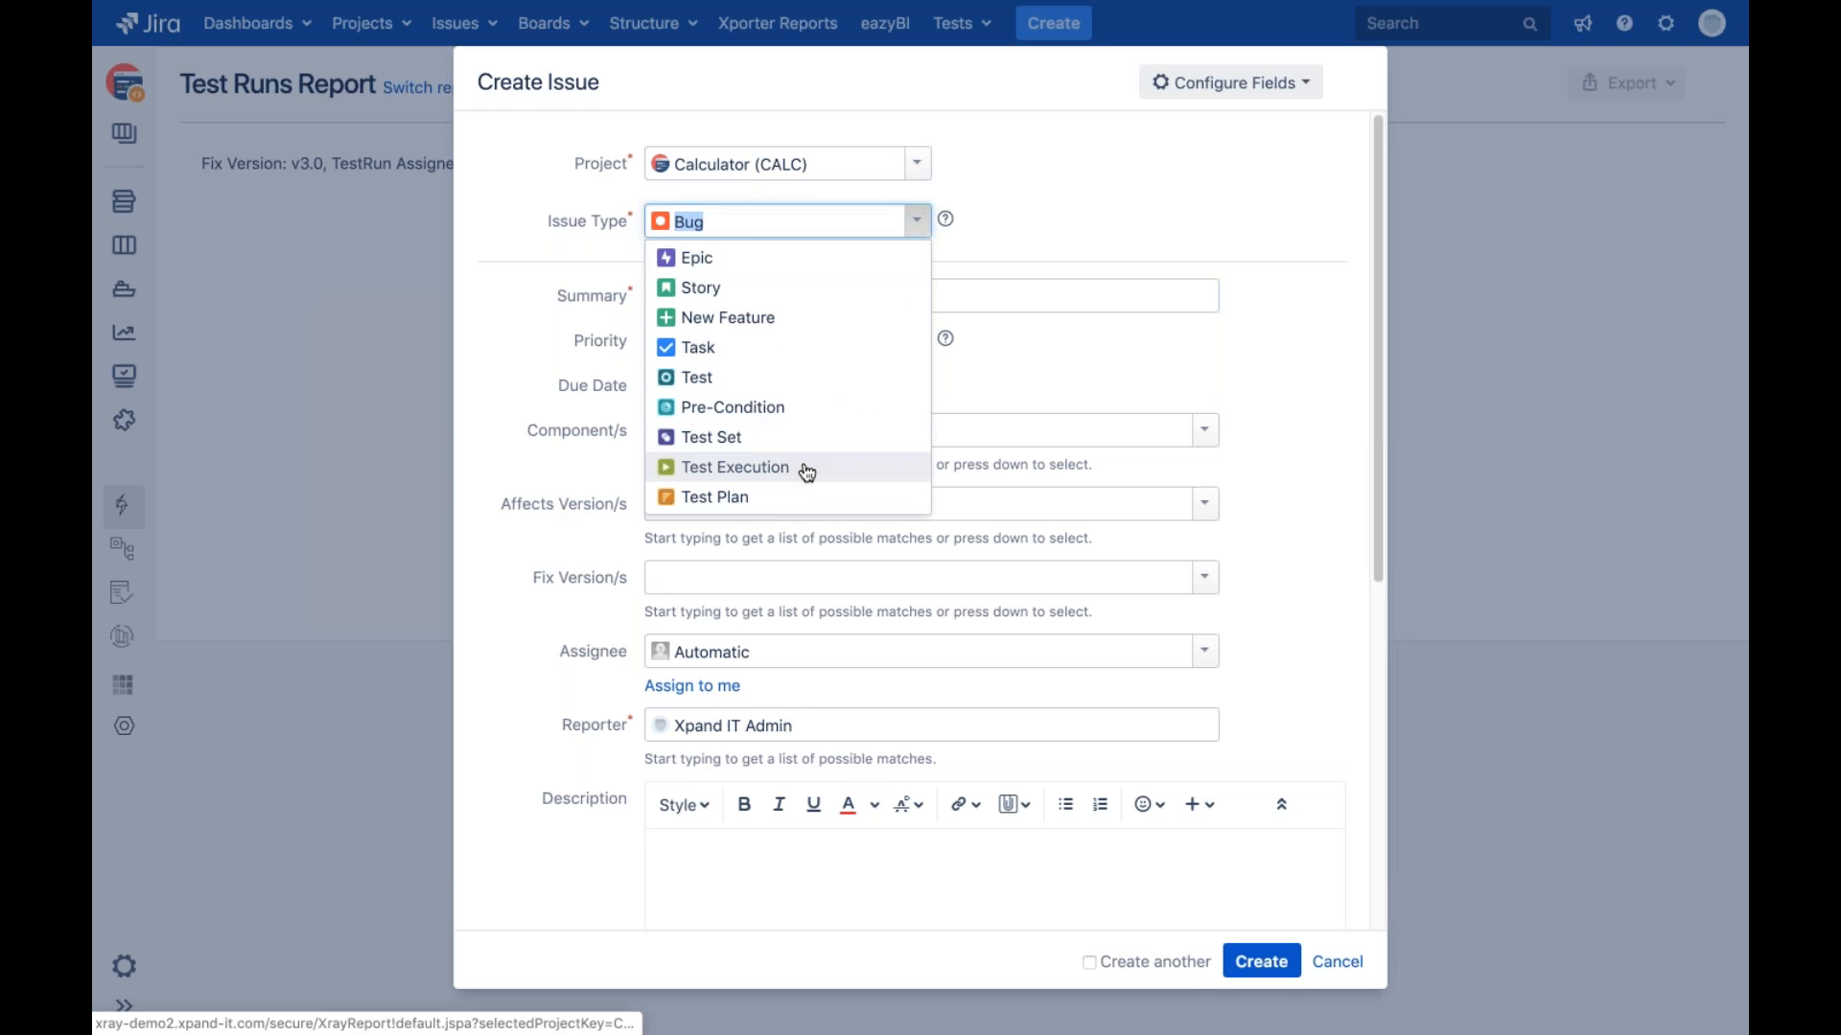
{"action": "left_click", "coordinate": [760, 288]}
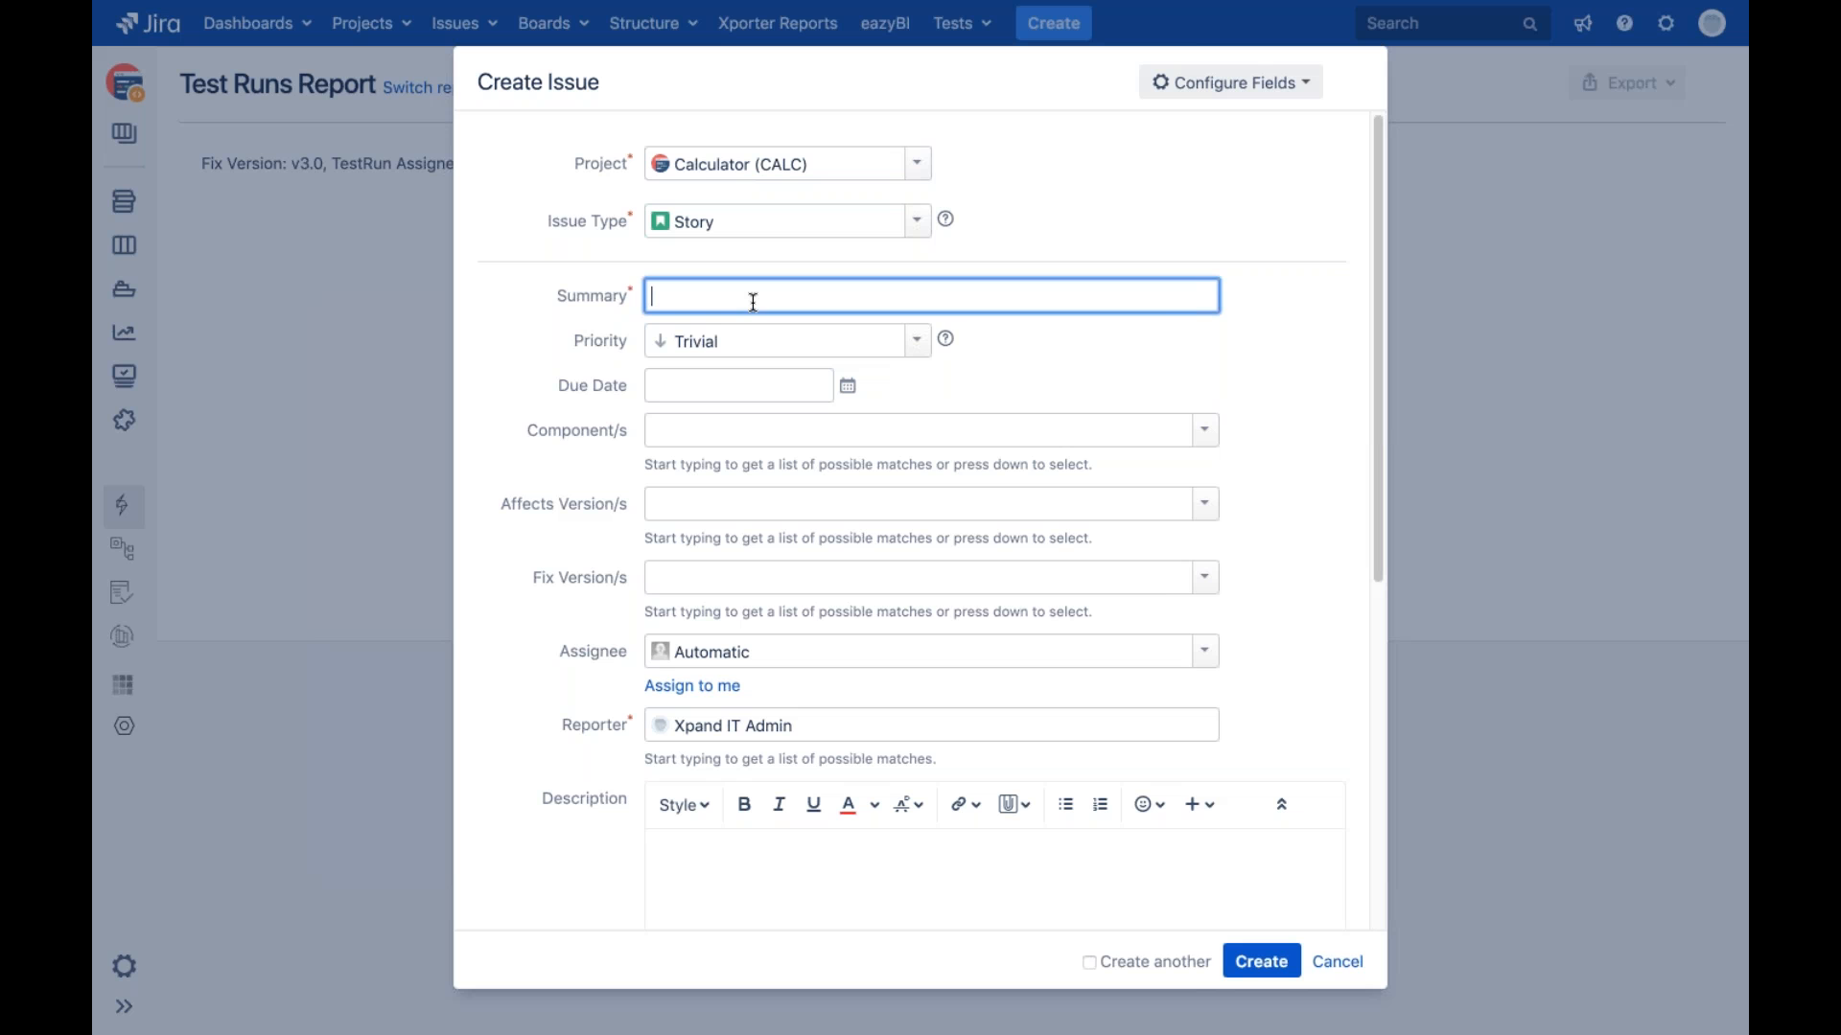
{"action": "type", "text": "As"}
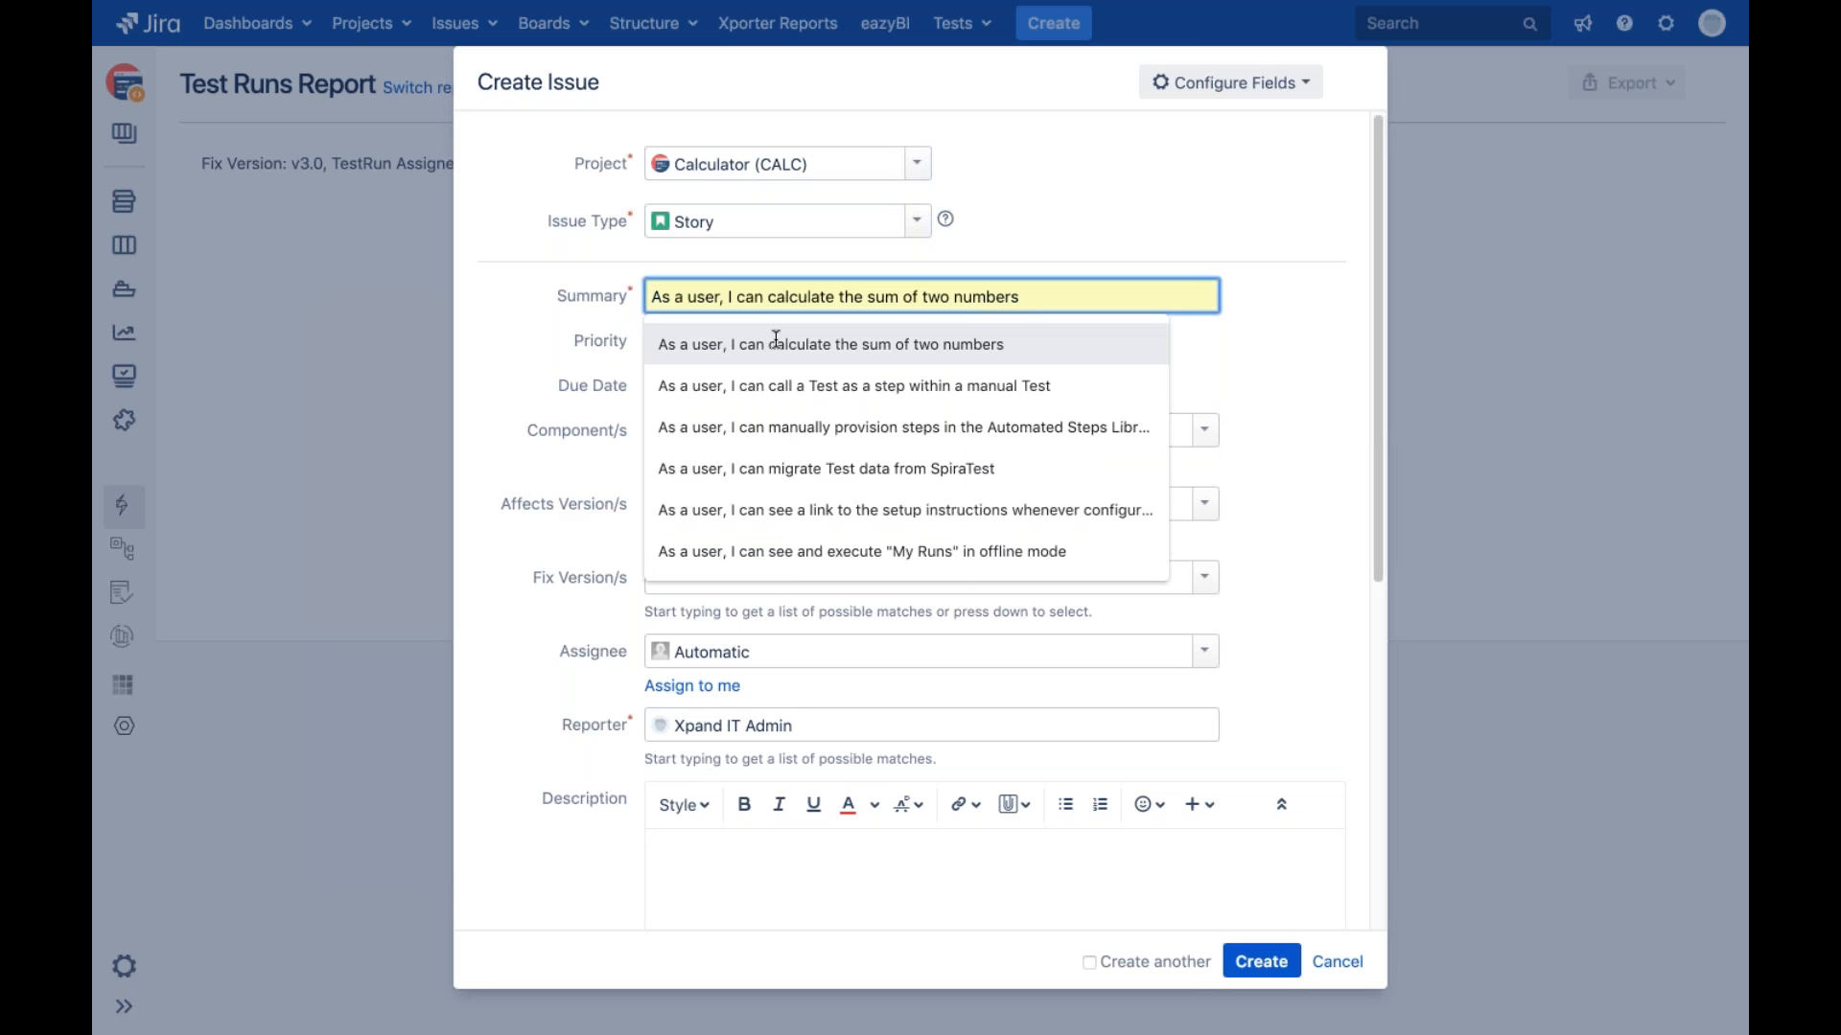
{"action": "left_click", "coordinate": [777, 343]}
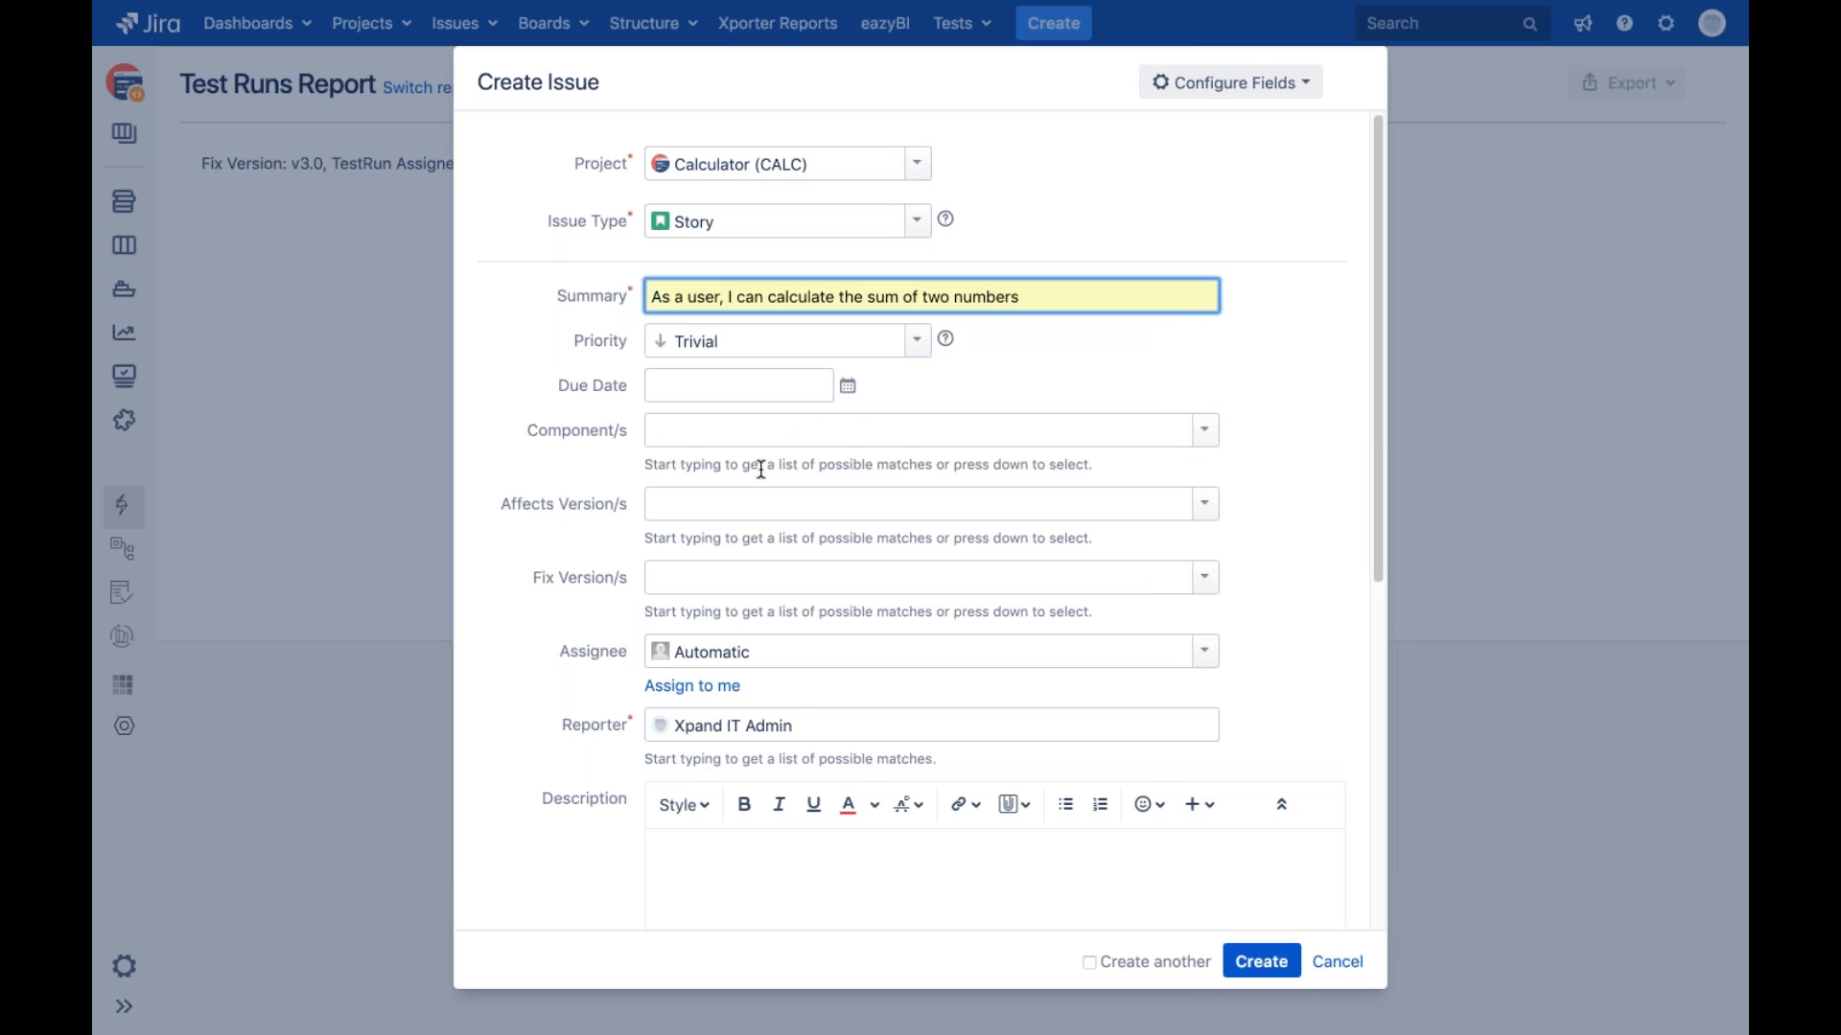
Create the story with fix version v3.0 and open its issue page
{"action": "left_click", "coordinate": [1210, 586]}
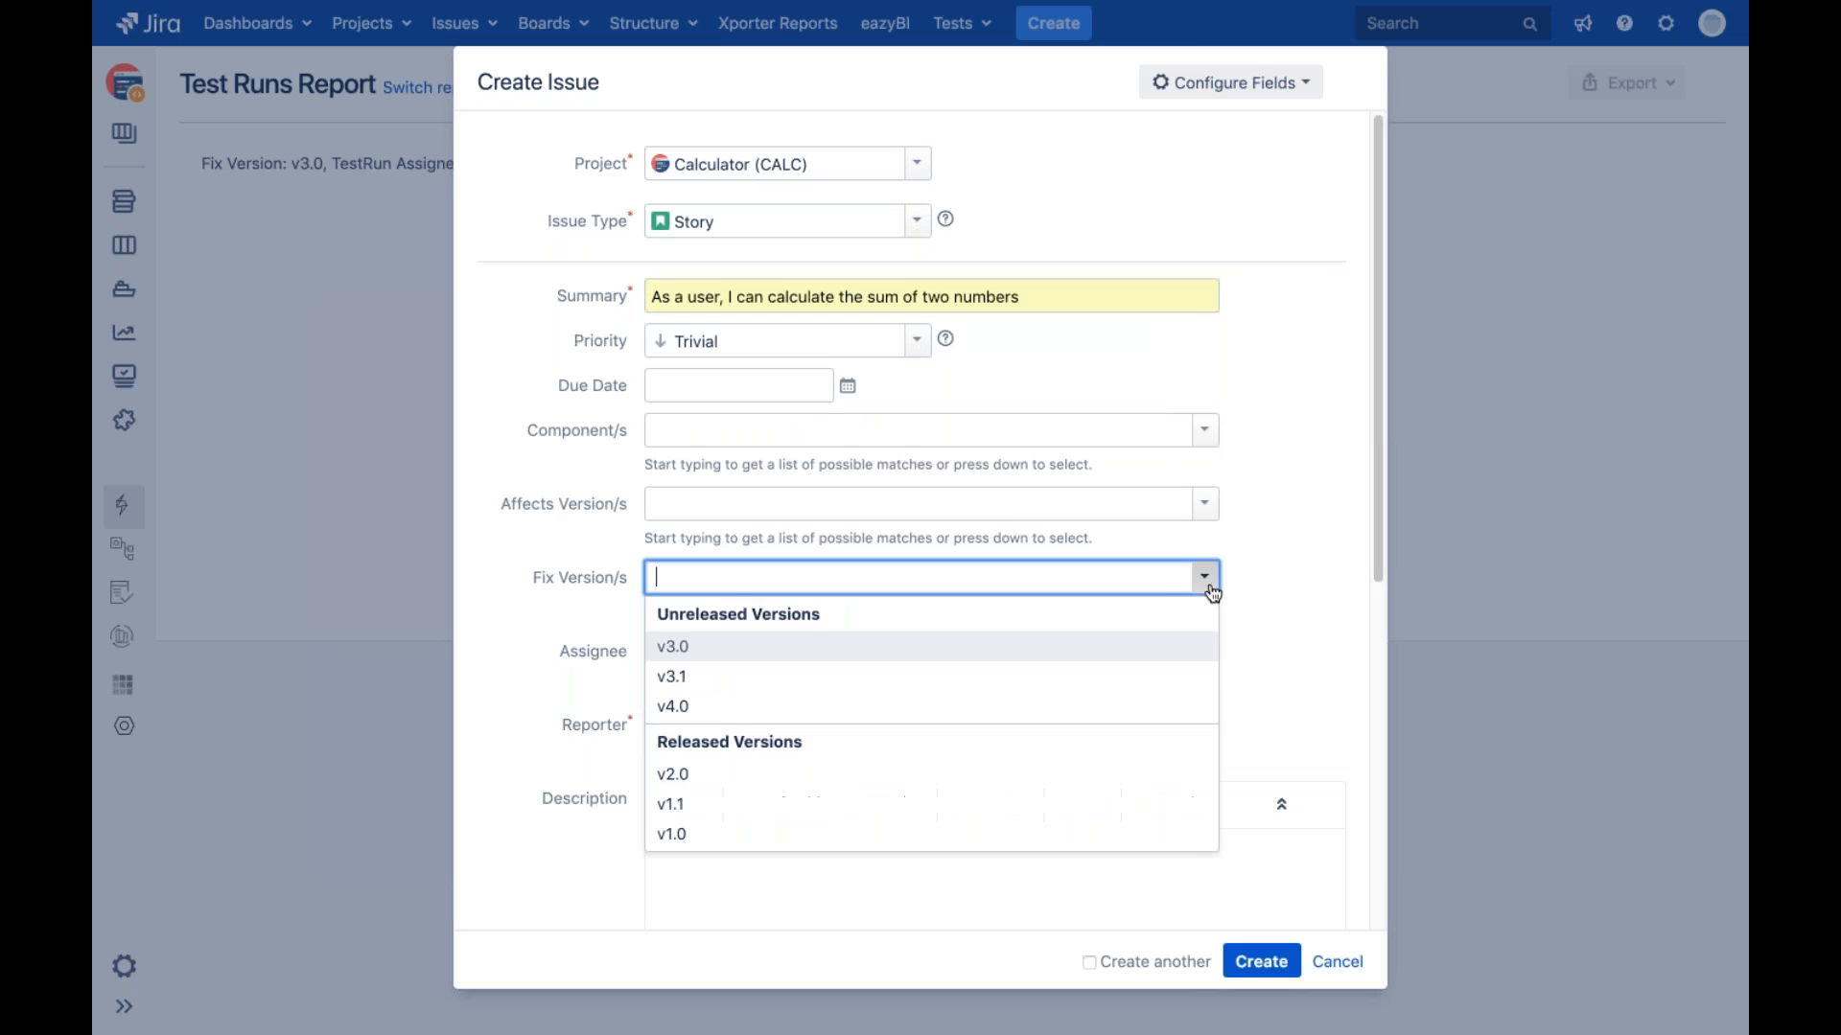
{"action": "left_click", "coordinate": [869, 649]}
{"action": "left_click", "coordinate": [1264, 960]}
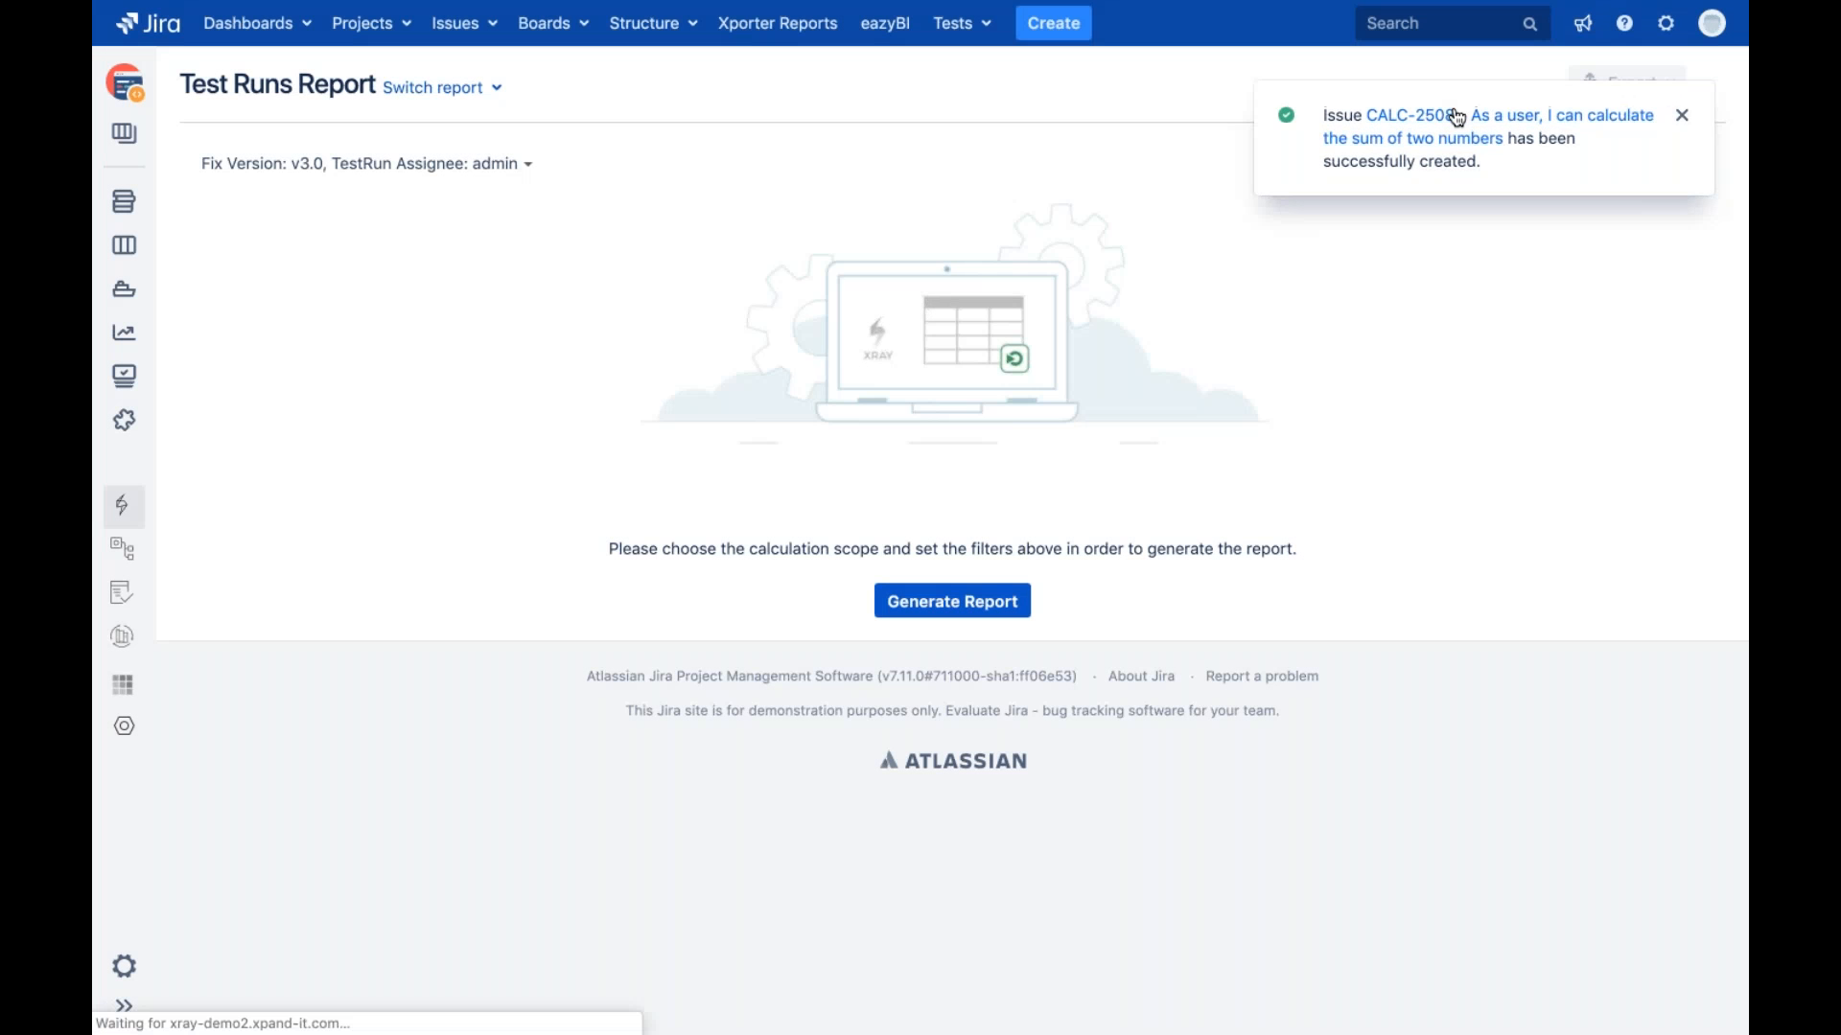
{"action": "left_click", "coordinate": [1452, 115]}
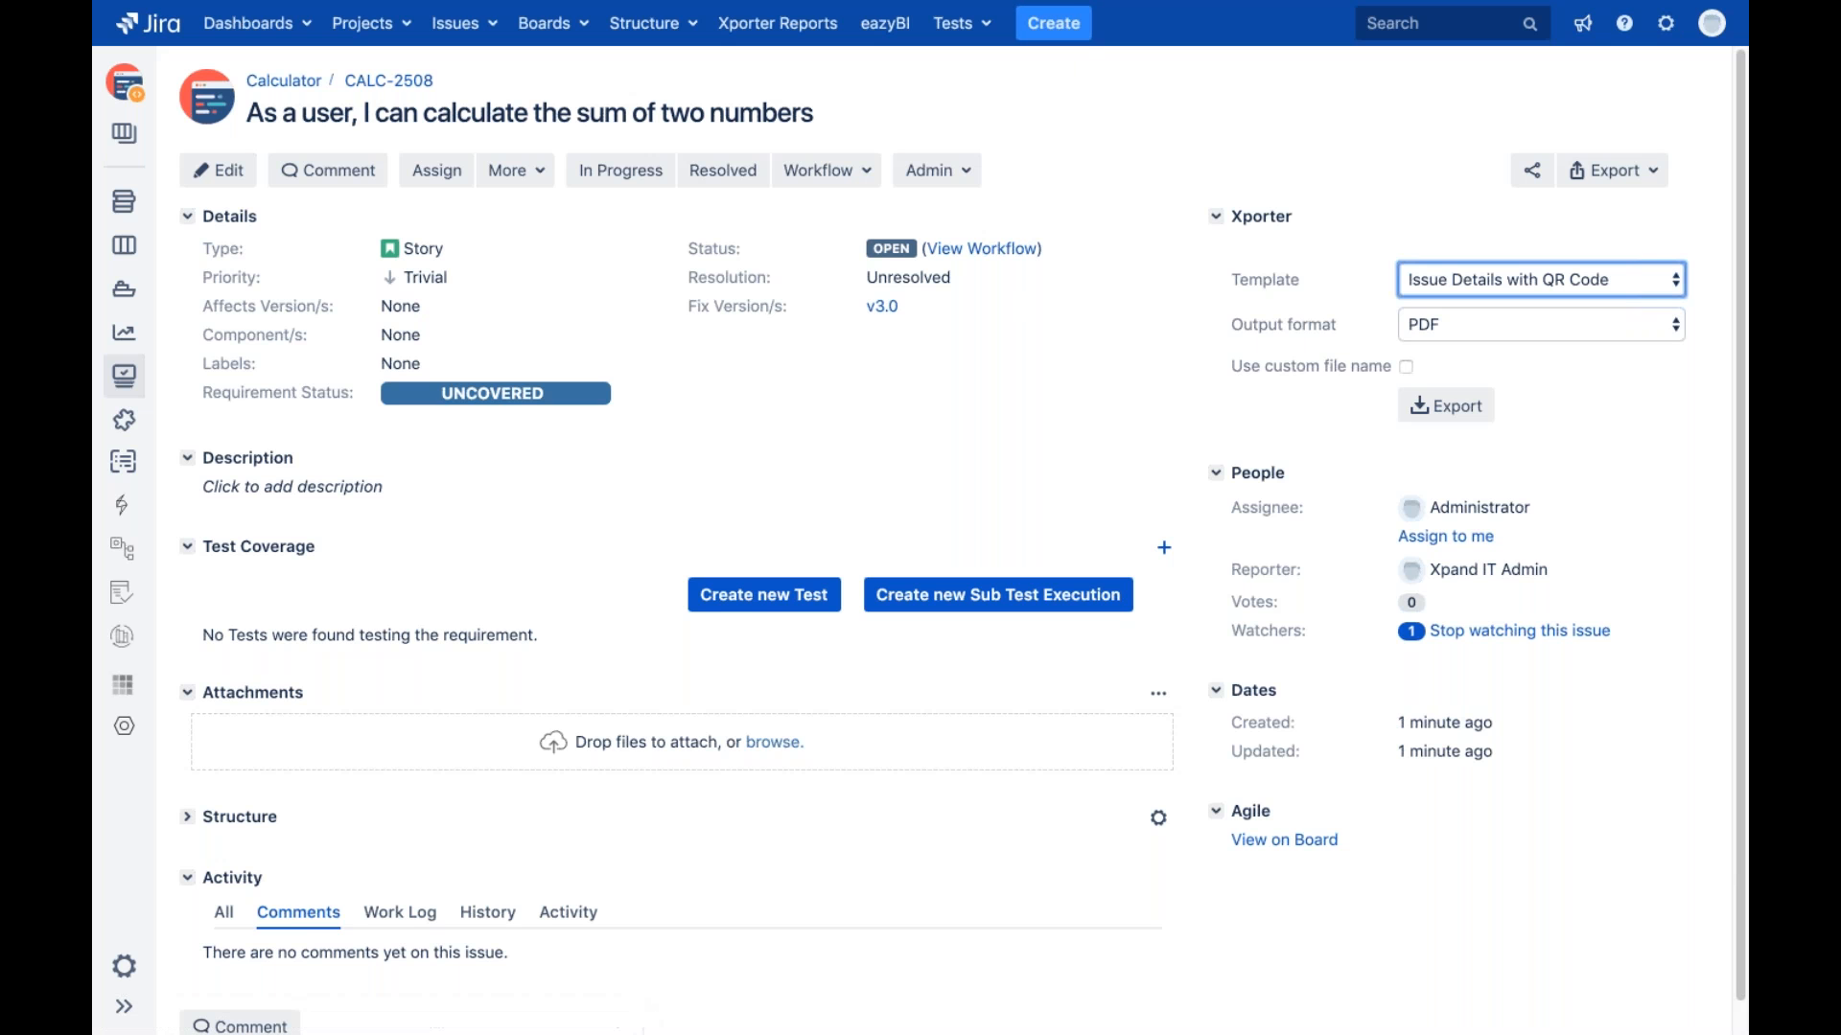
Start a new Test from the story's test coverage and prefix its summary with "Manual"
{"action": "left_click", "coordinate": [750, 607]}
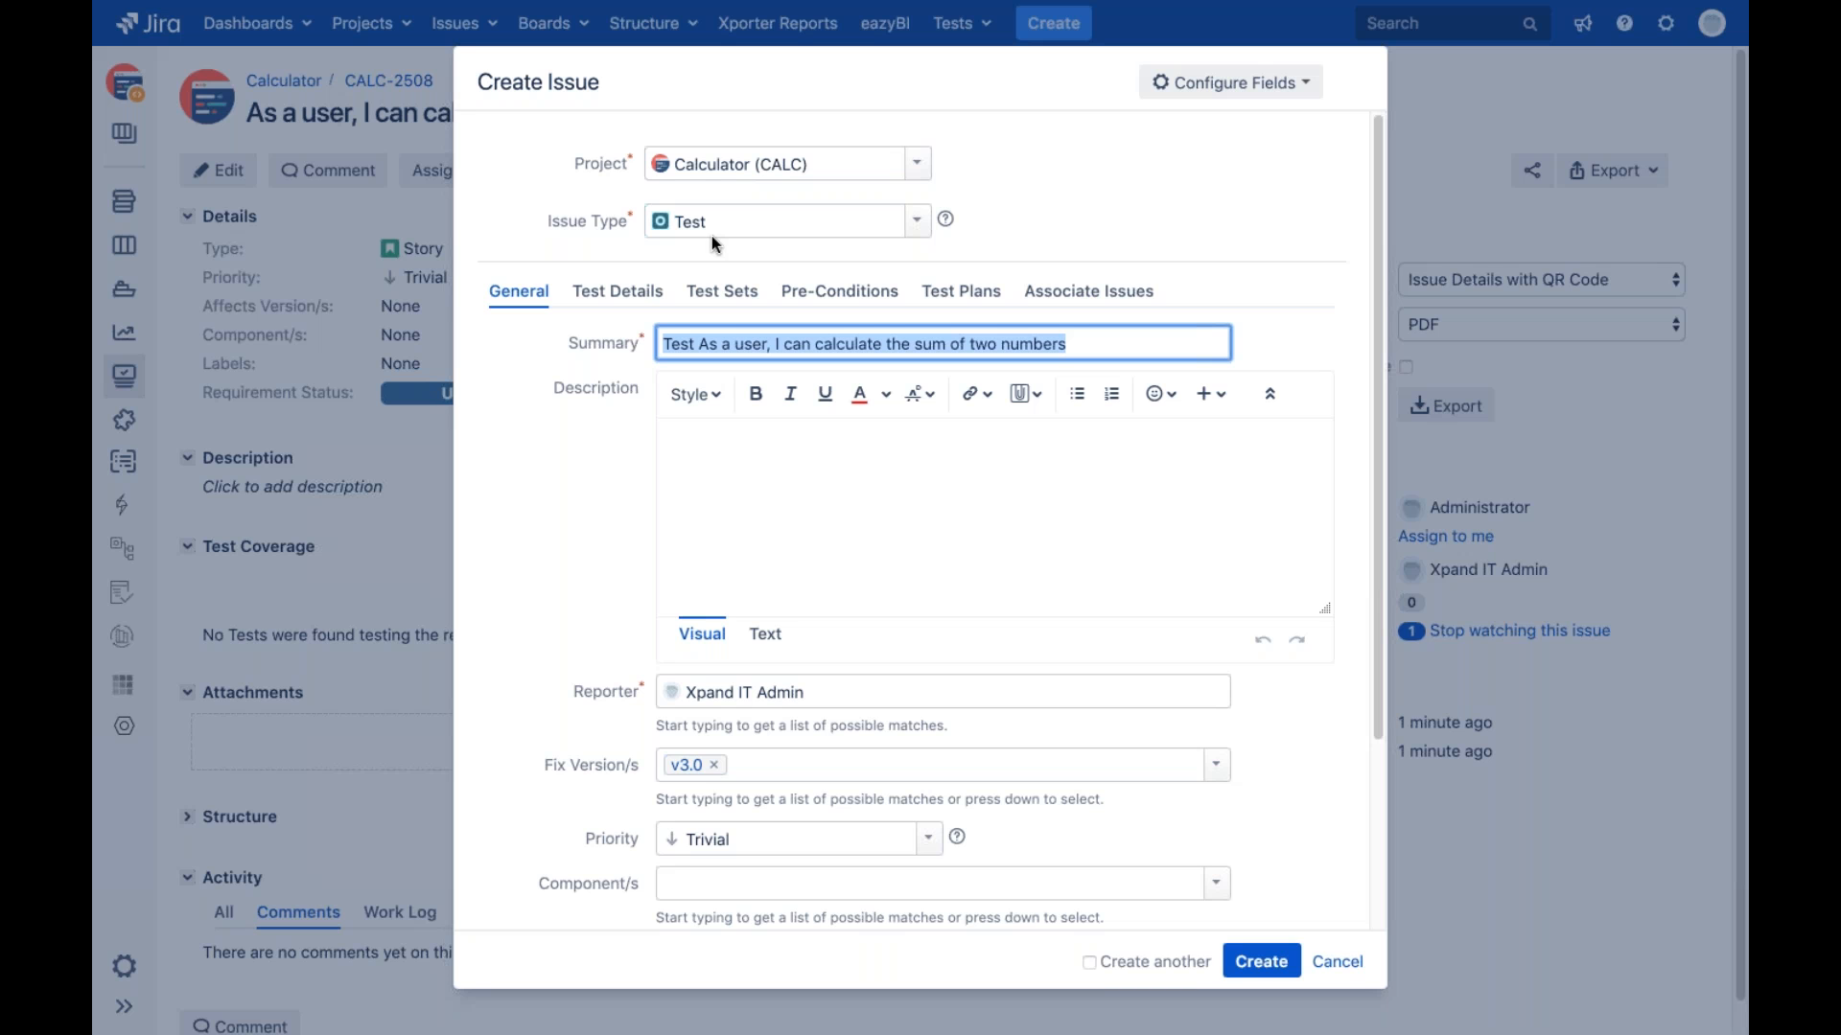
{"action": "left_click", "coordinate": [917, 223]}
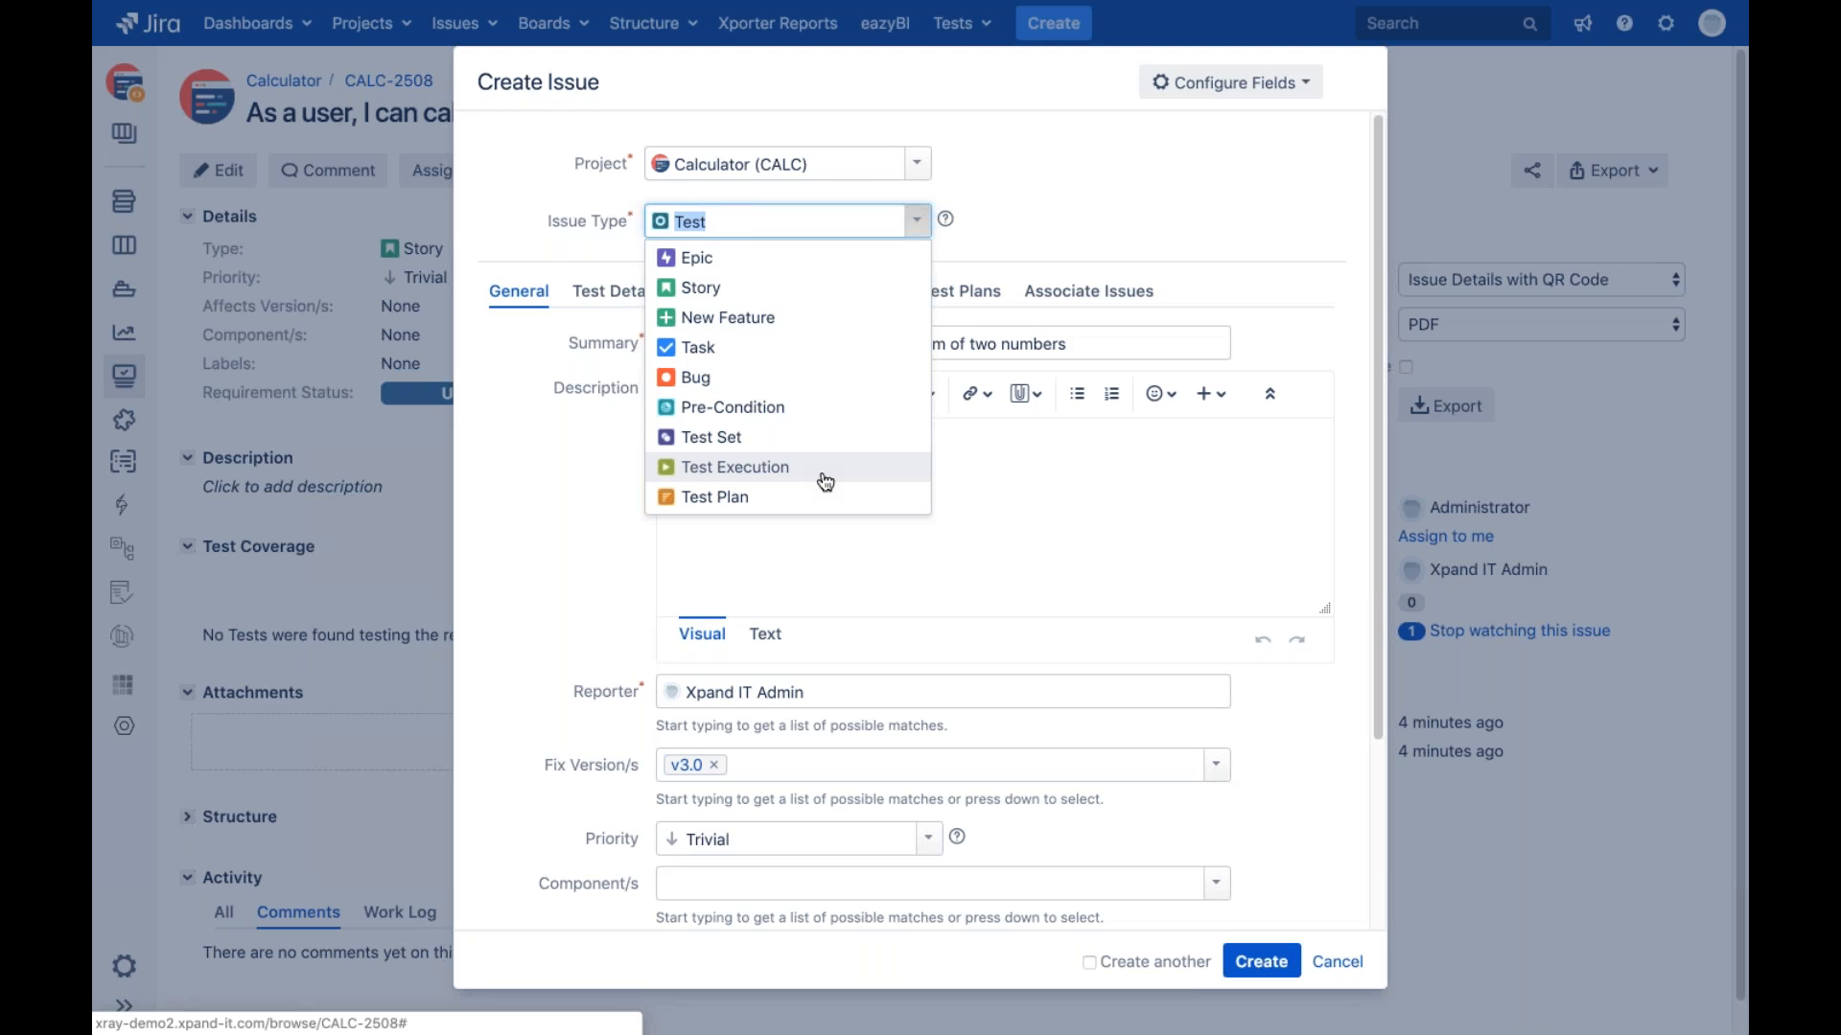
{"action": "left_click", "coordinate": [564, 405]}
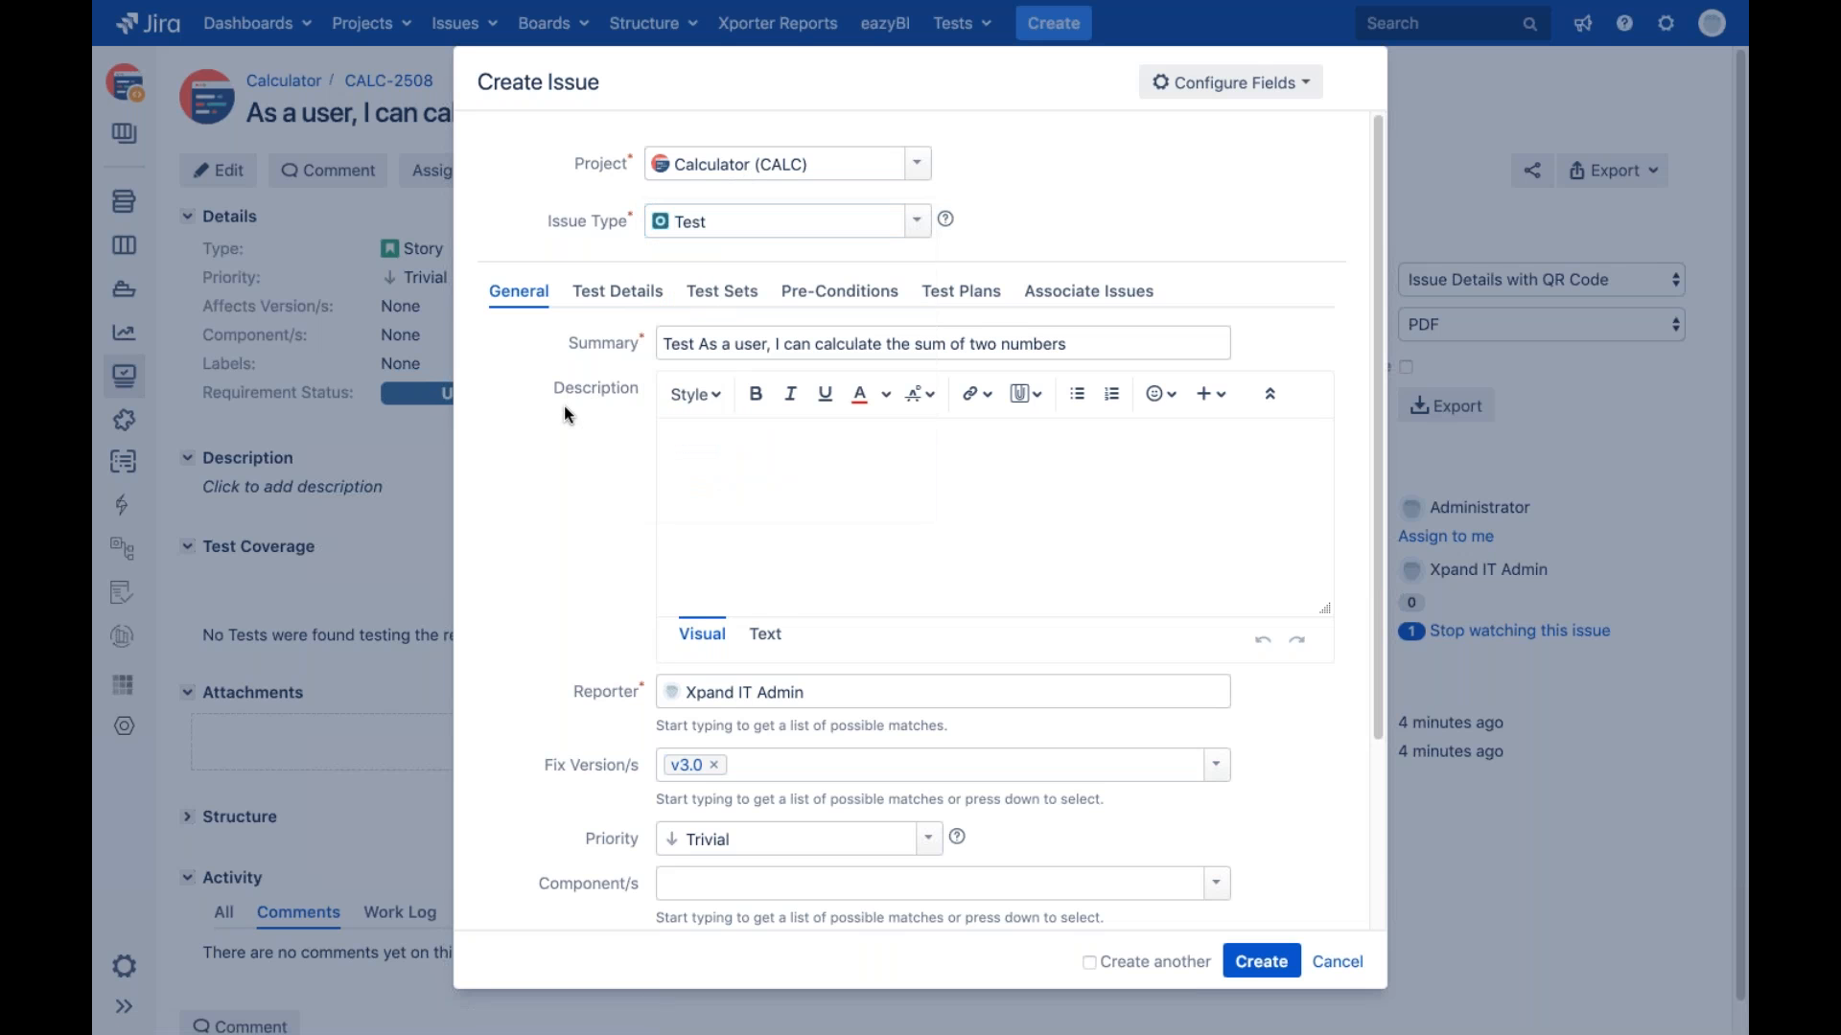
{"action": "left_click", "coordinate": [659, 343]}
{"action": "type", "text": "Manual"}
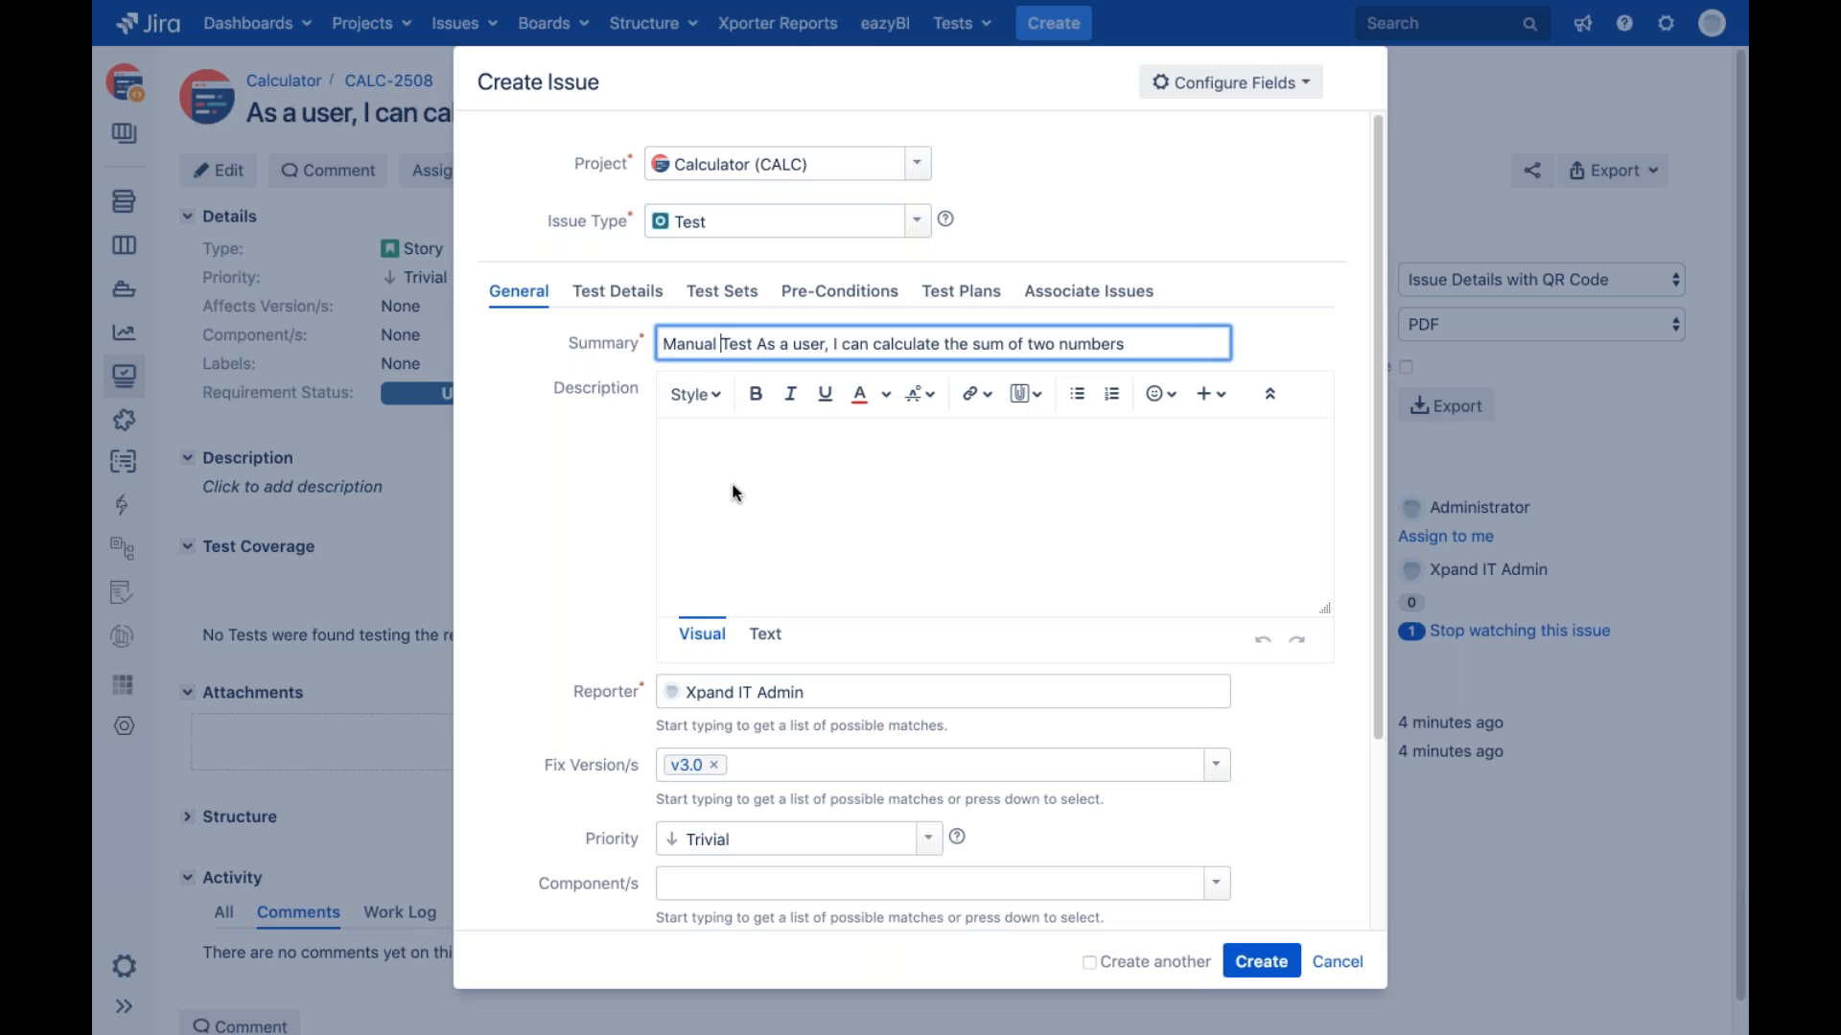
Review the new test's general fields, test type options, test sets, pre-conditions, test plans and associated issues before creating it
{"action": "scroll", "coordinate": [735, 493], "scroll_direction": "down", "scroll_amount": 3}
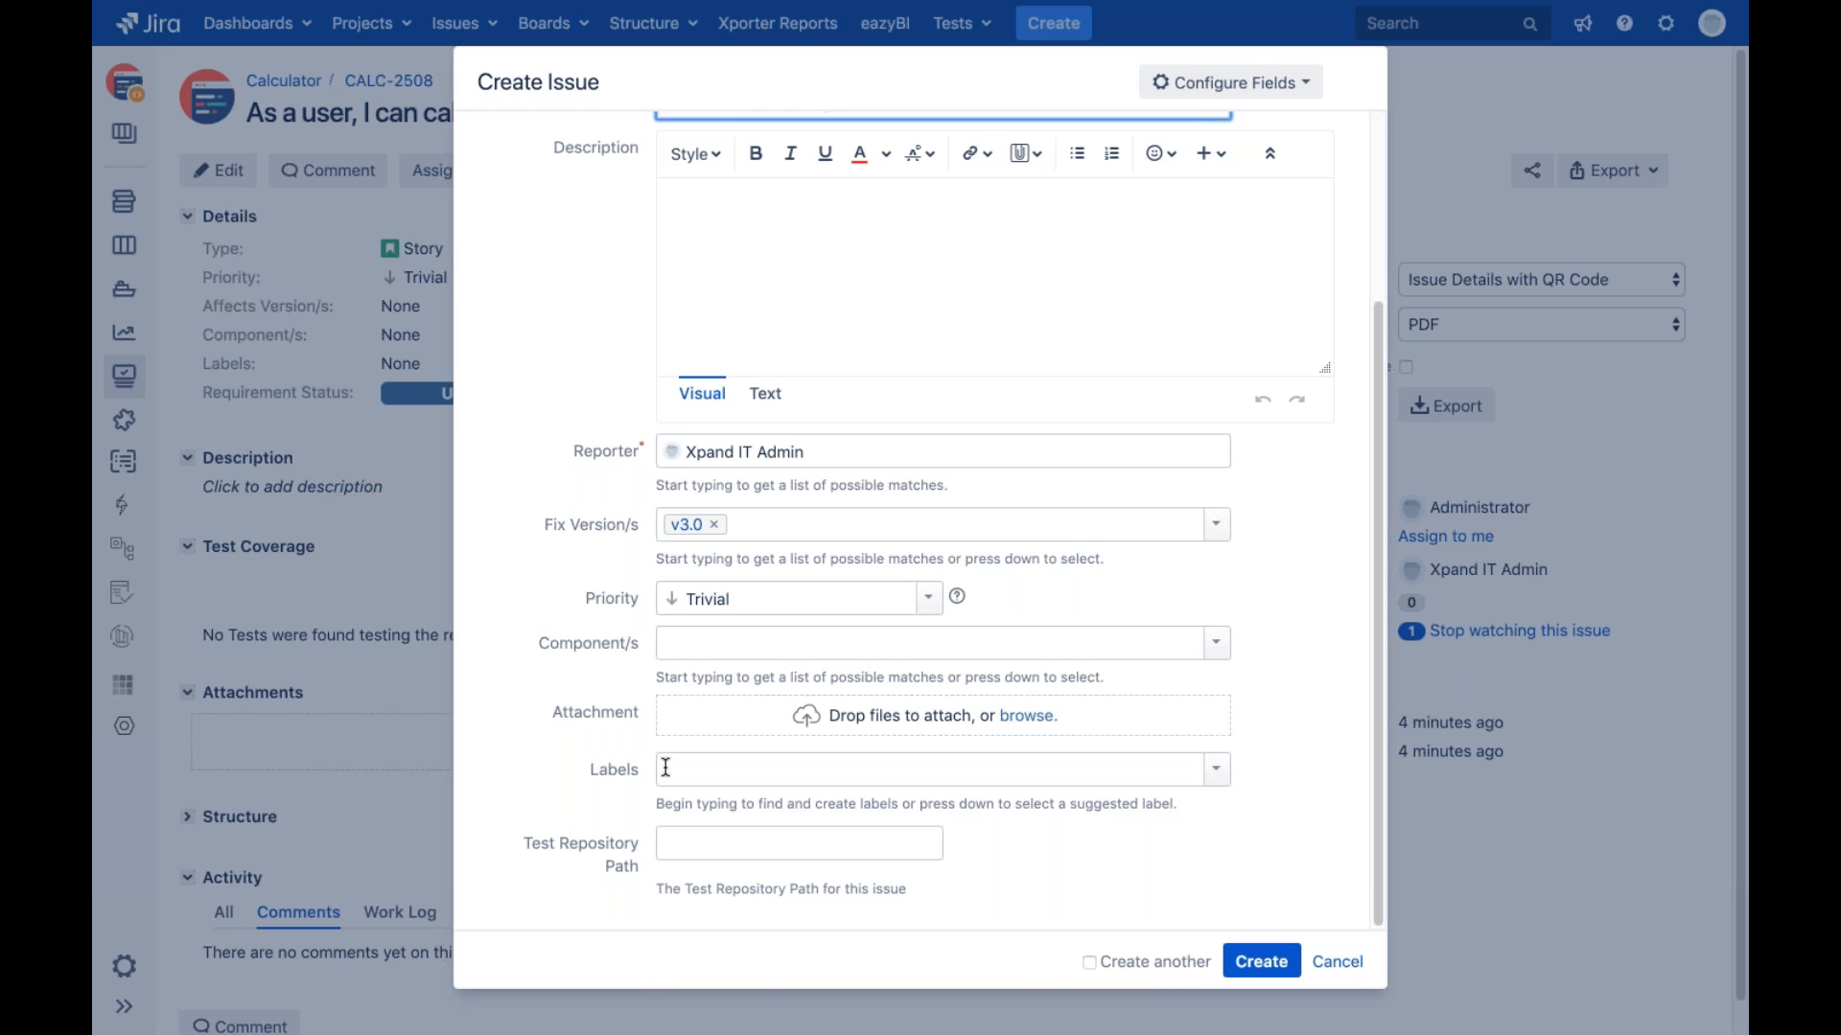
{"action": "scroll", "coordinate": [661, 537], "scroll_direction": "up", "scroll_amount": 3}
{"action": "left_click", "coordinate": [644, 292]}
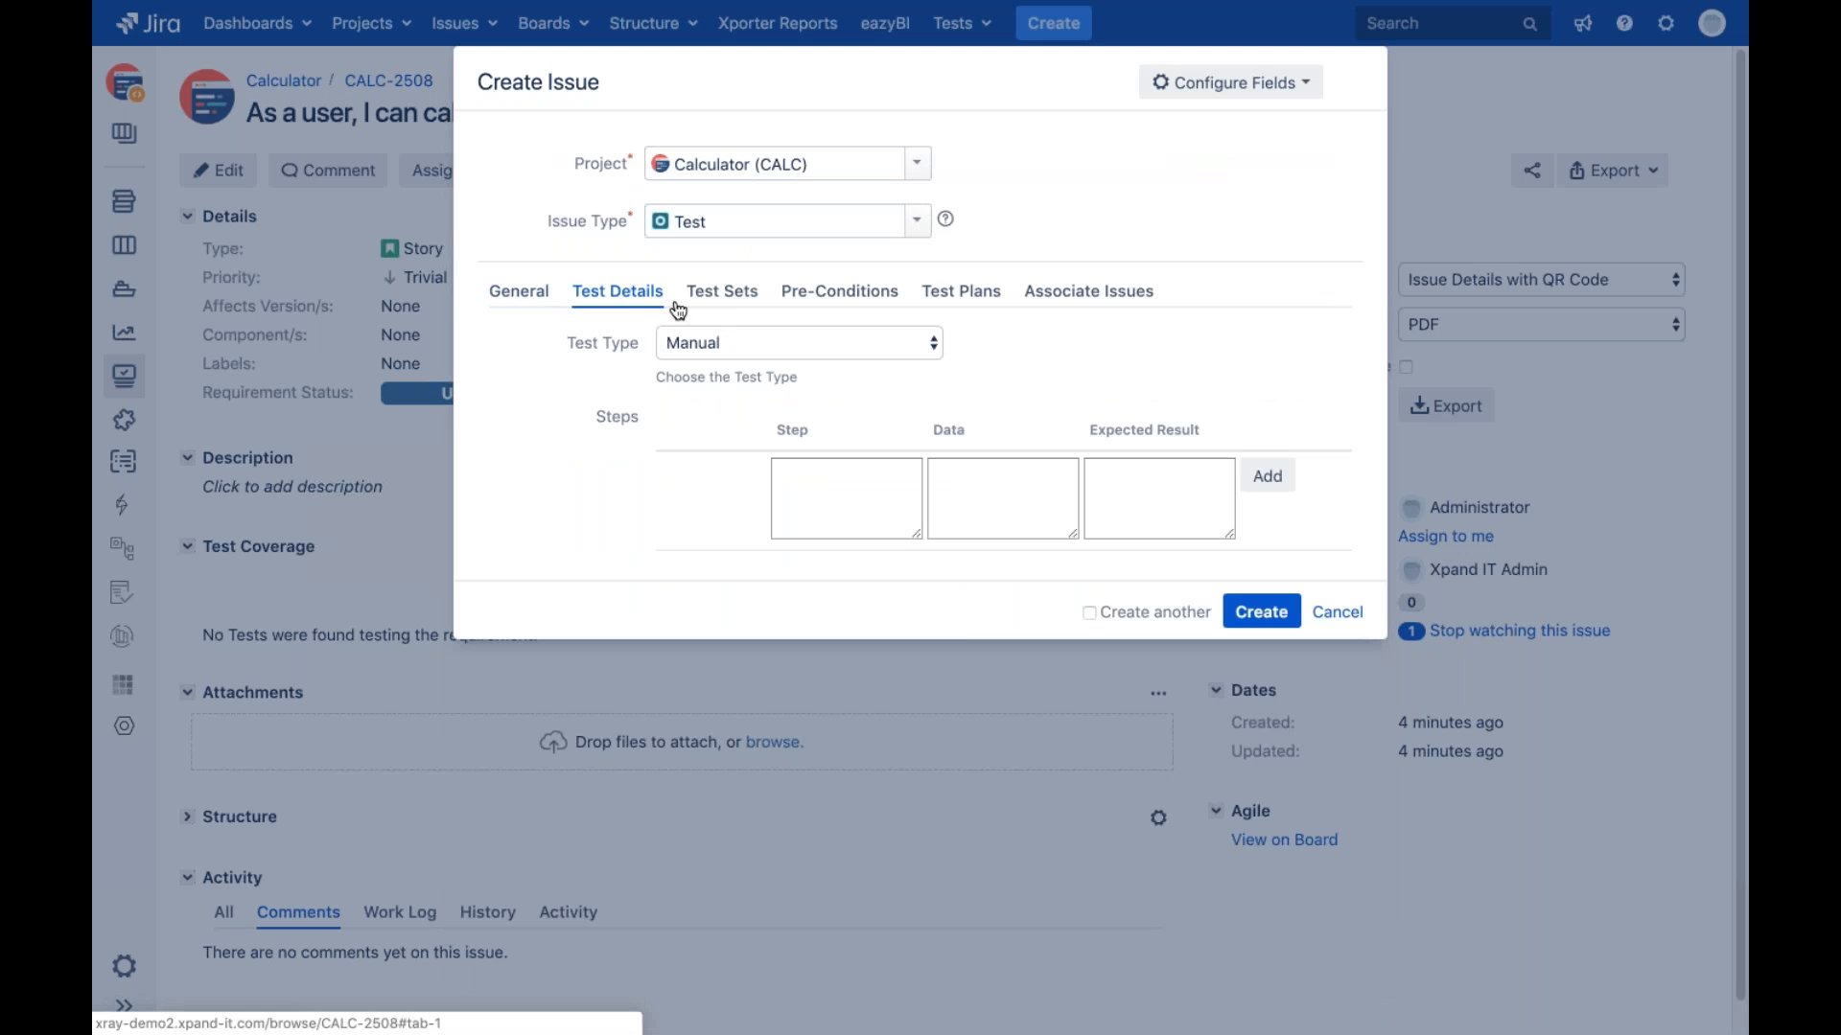
{"action": "left_click", "coordinate": [741, 343]}
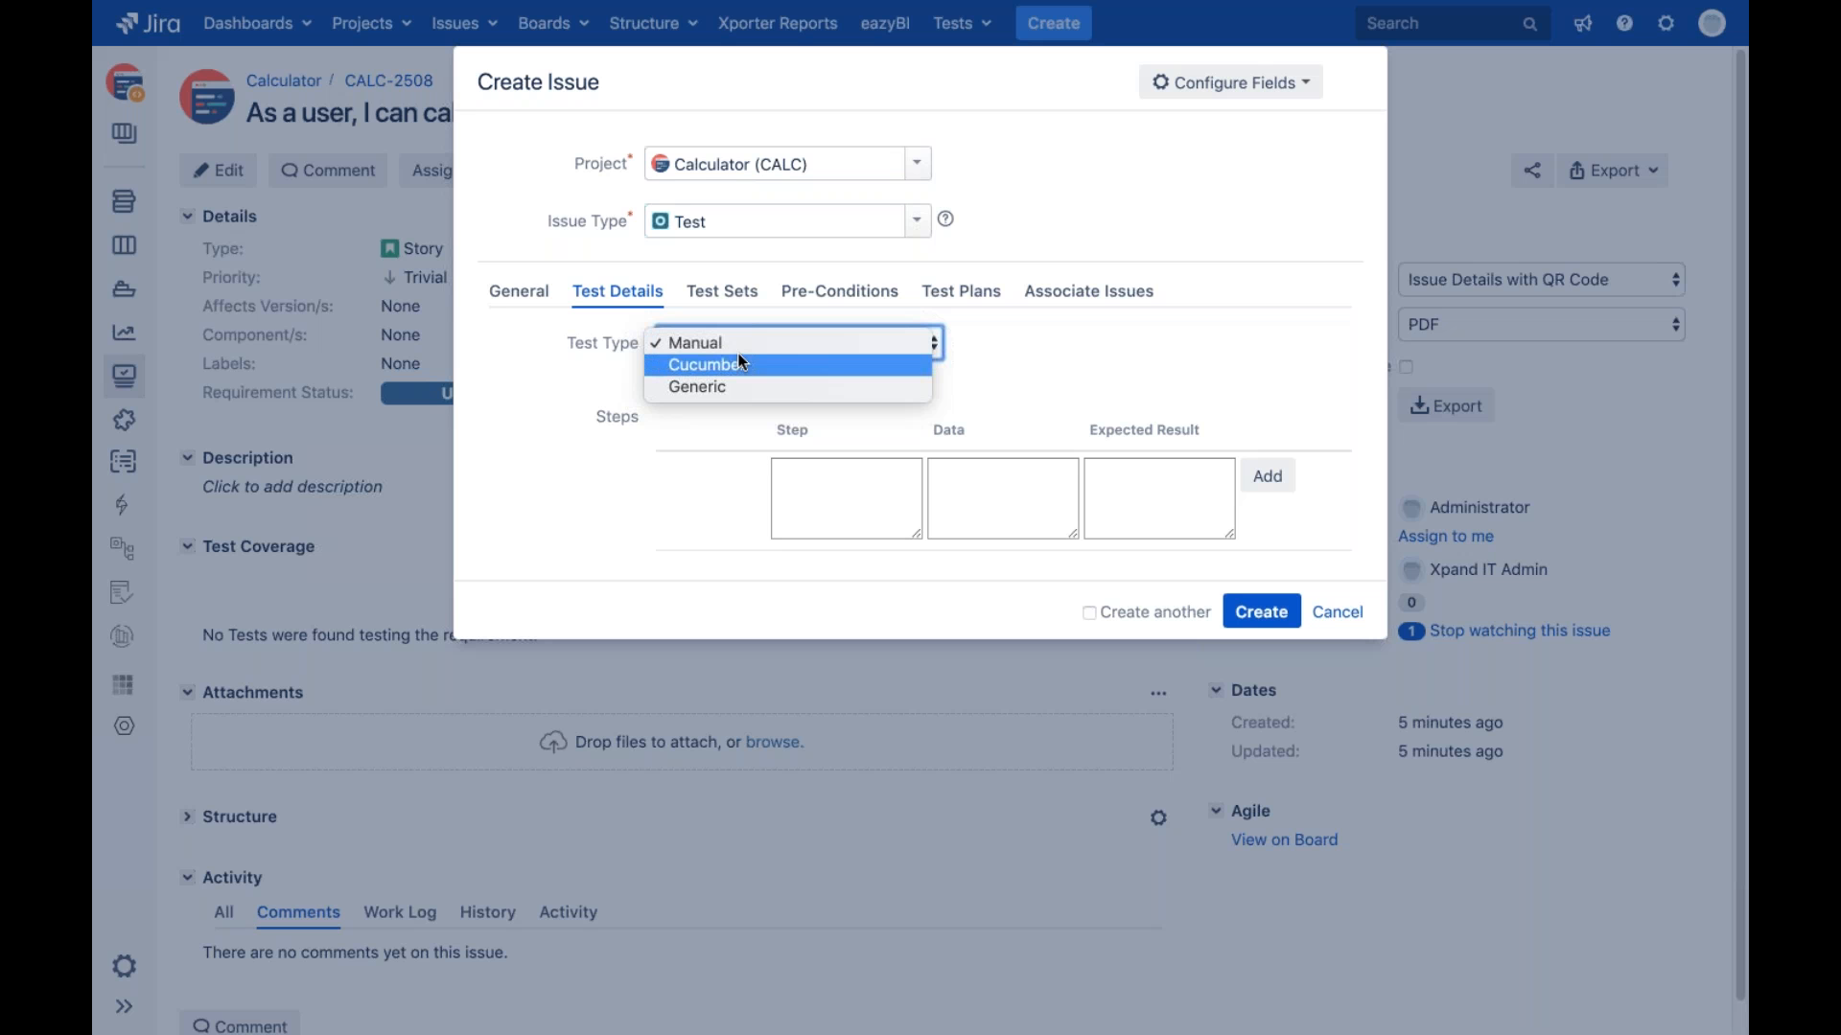
{"action": "left_click", "coordinate": [553, 445]}
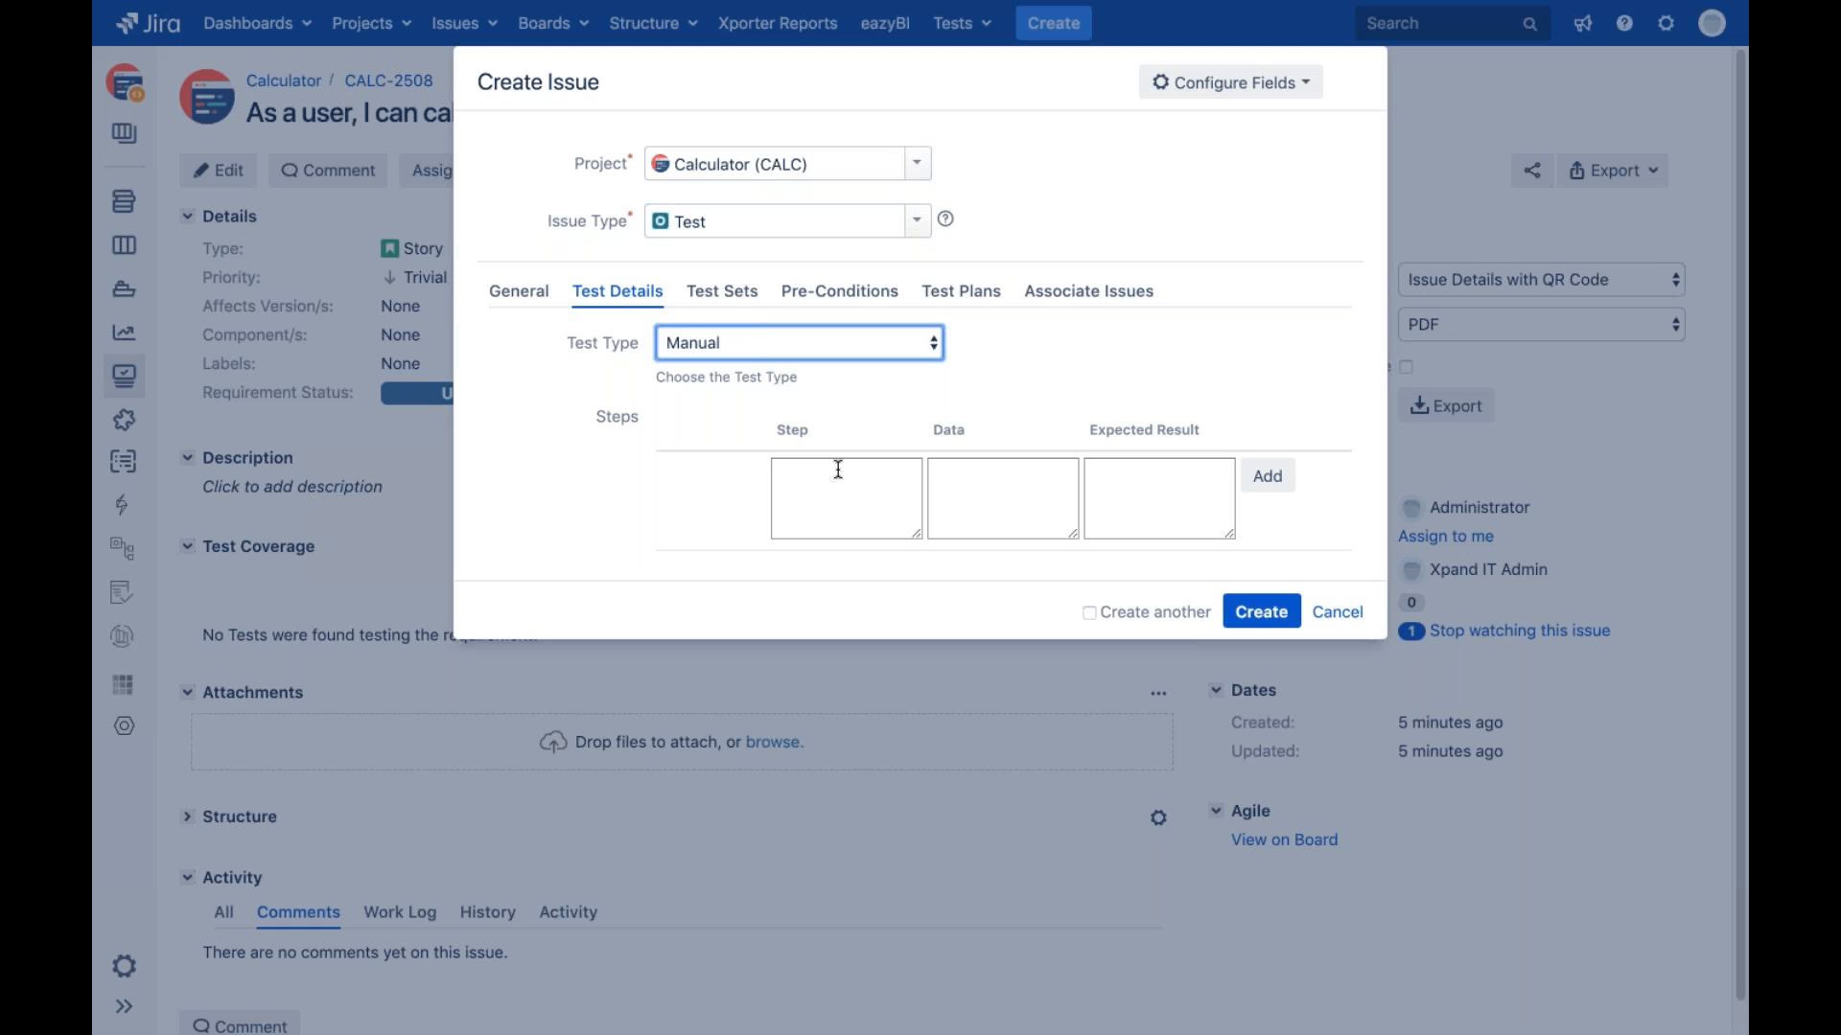
{"action": "left_click", "coordinate": [759, 298]}
{"action": "left_click", "coordinate": [866, 308]}
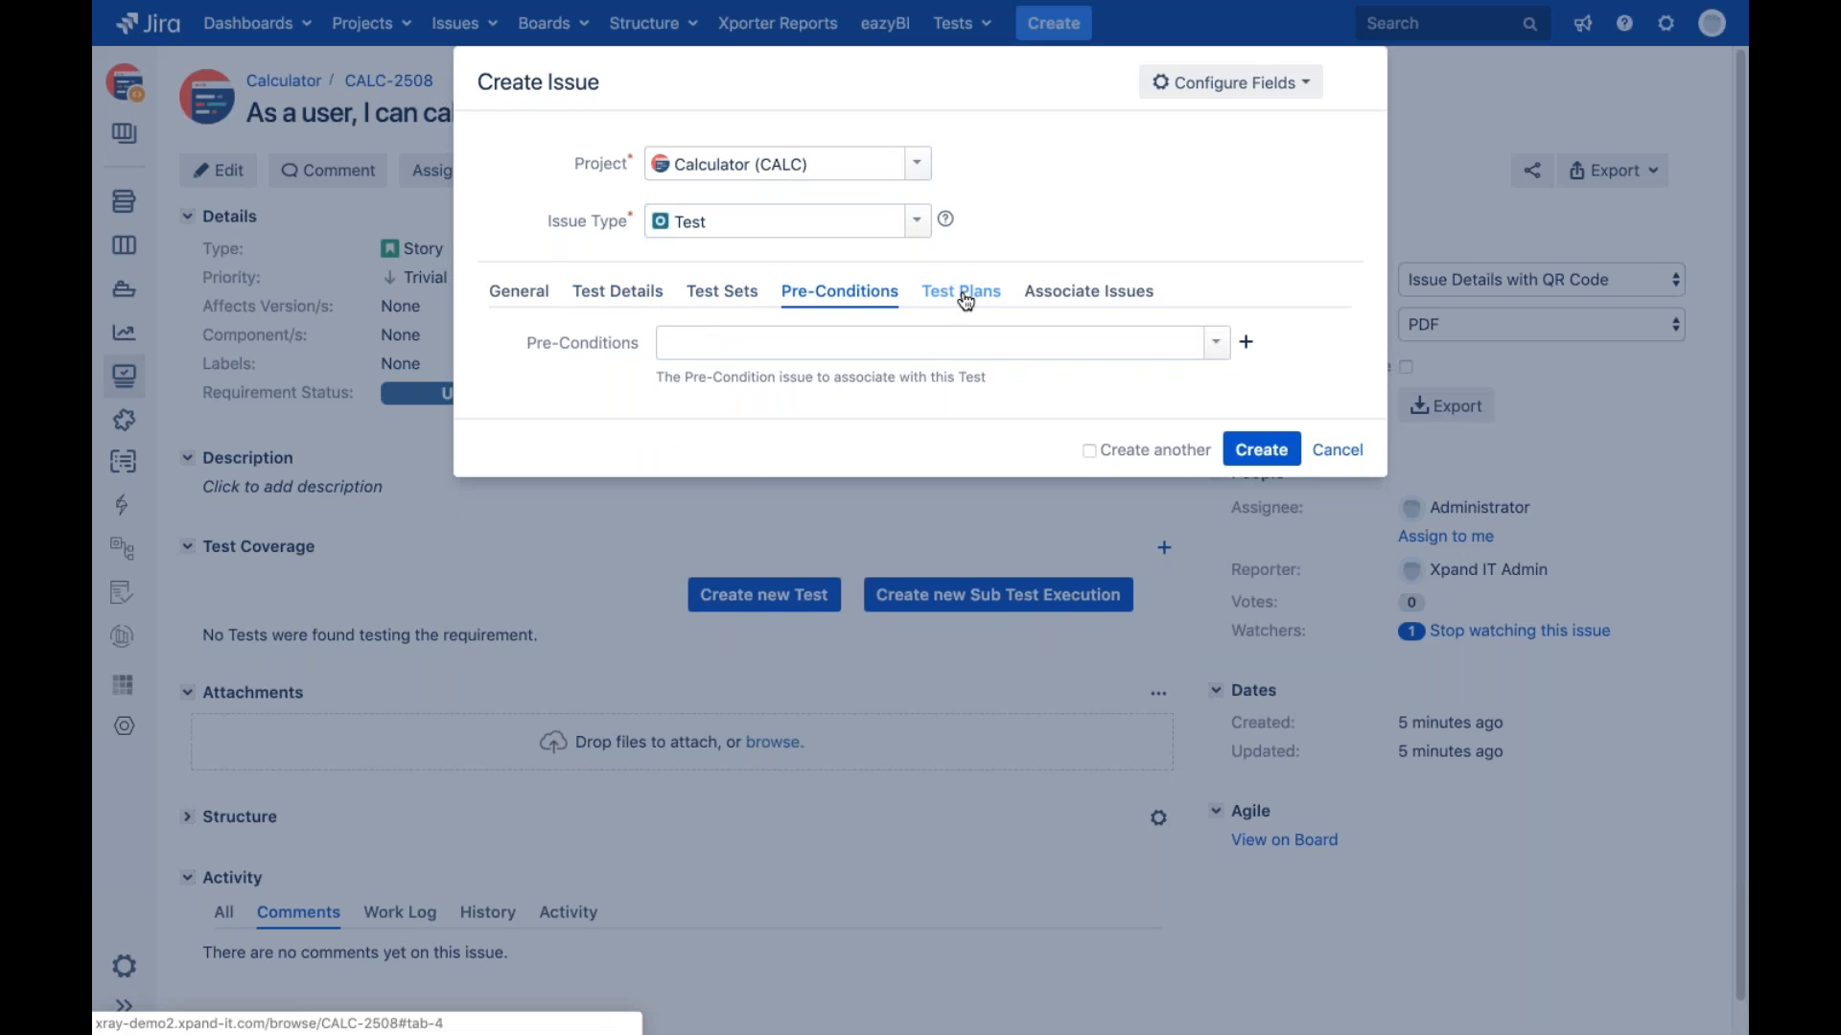
{"action": "left_click", "coordinate": [973, 303]}
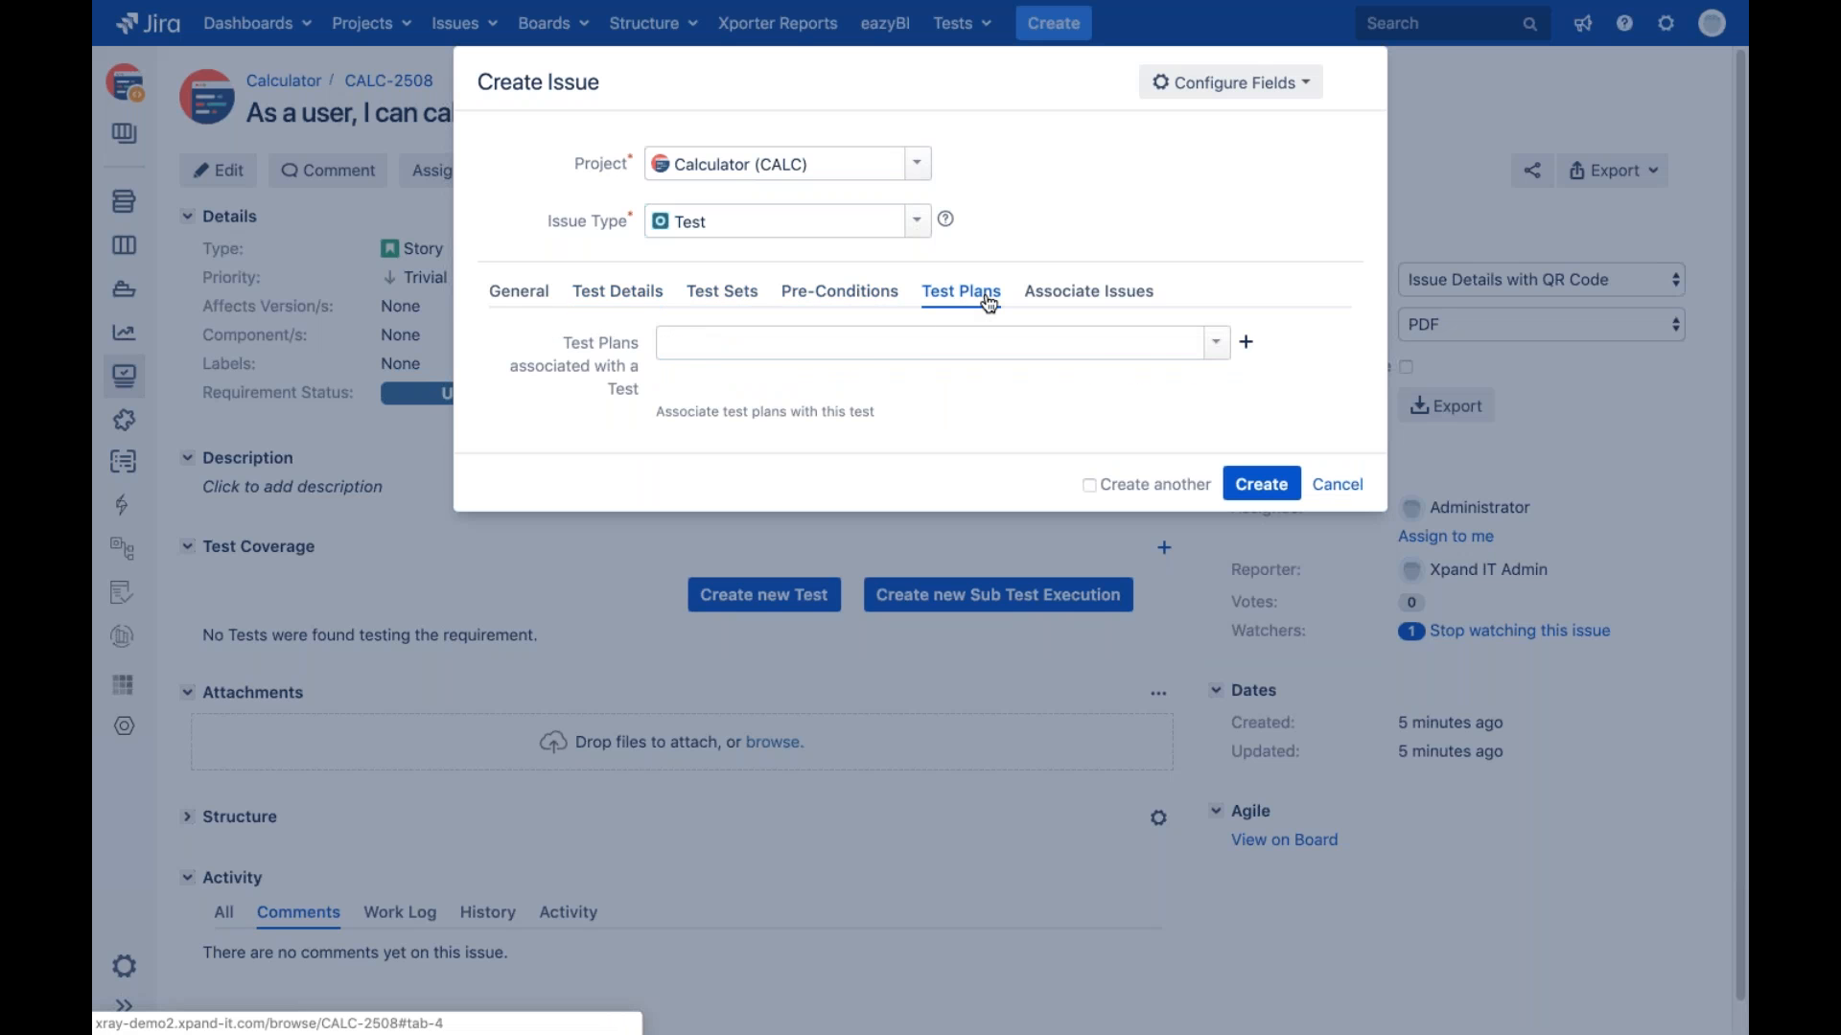
{"action": "left_click", "coordinate": [1035, 302]}
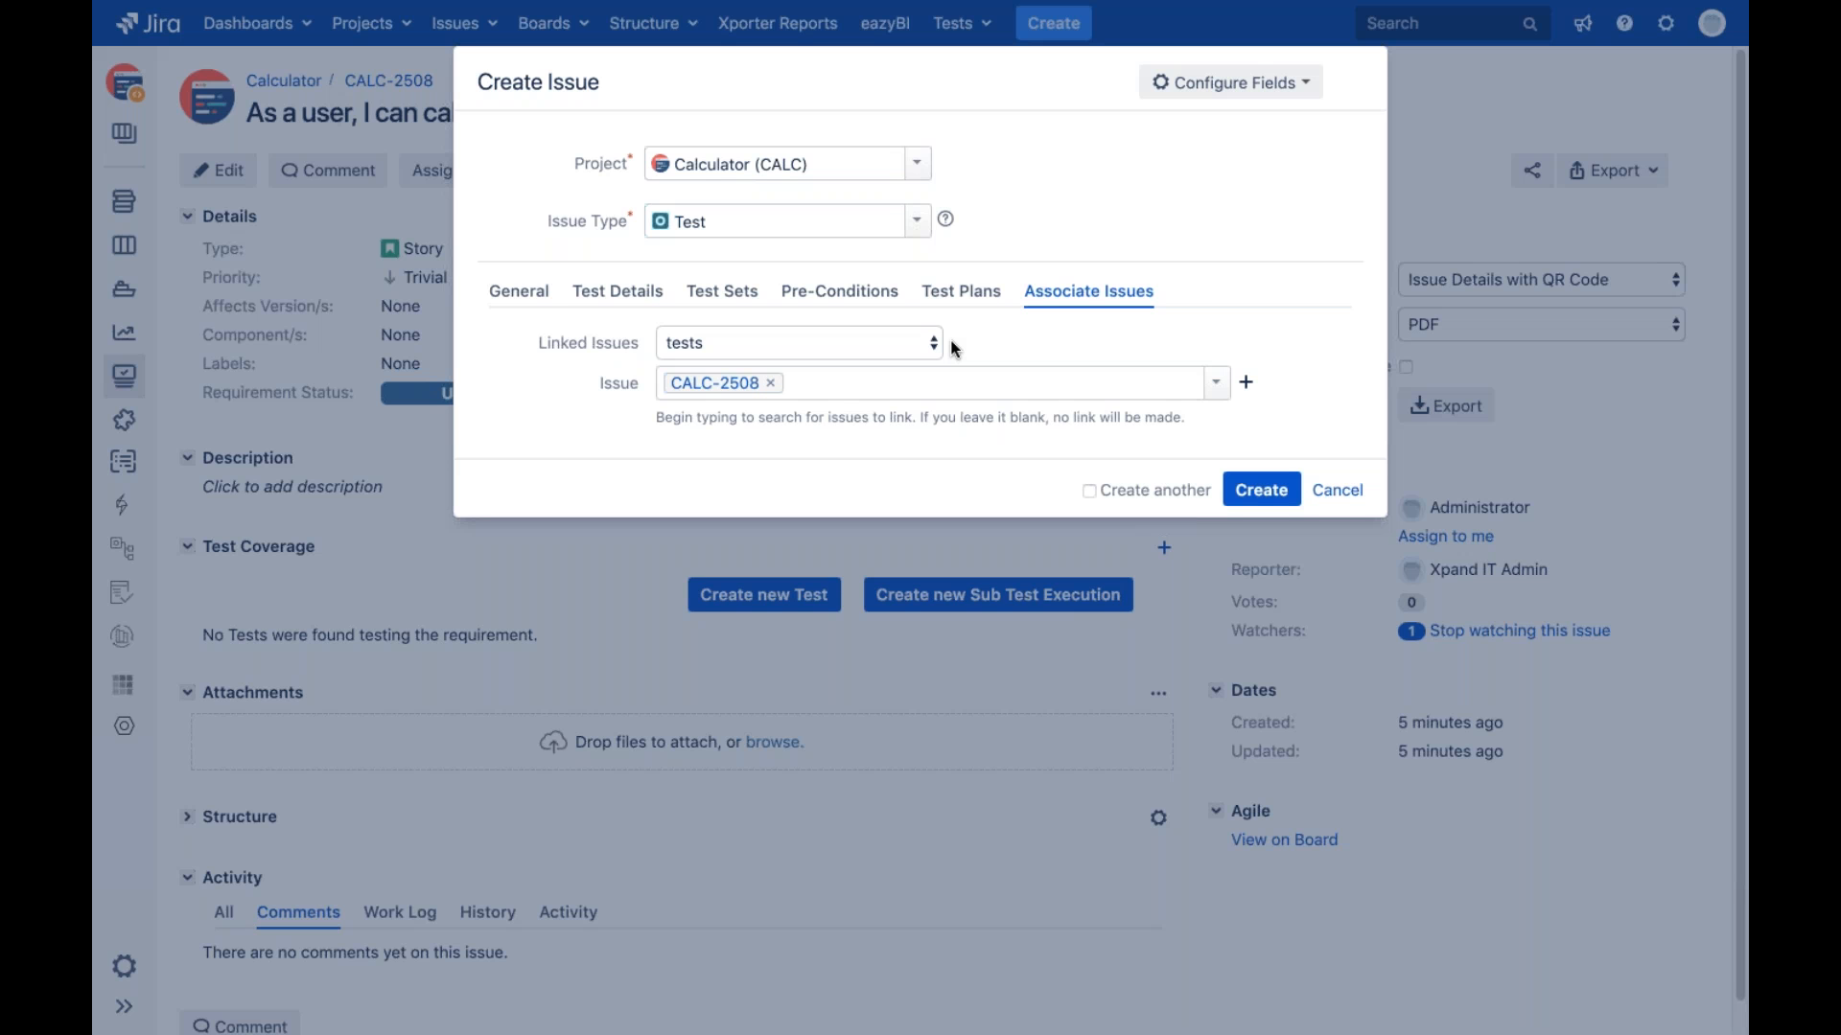
Create the manual test linked to the story and open its issue page at the manual steps
{"action": "left_click", "coordinate": [1264, 493]}
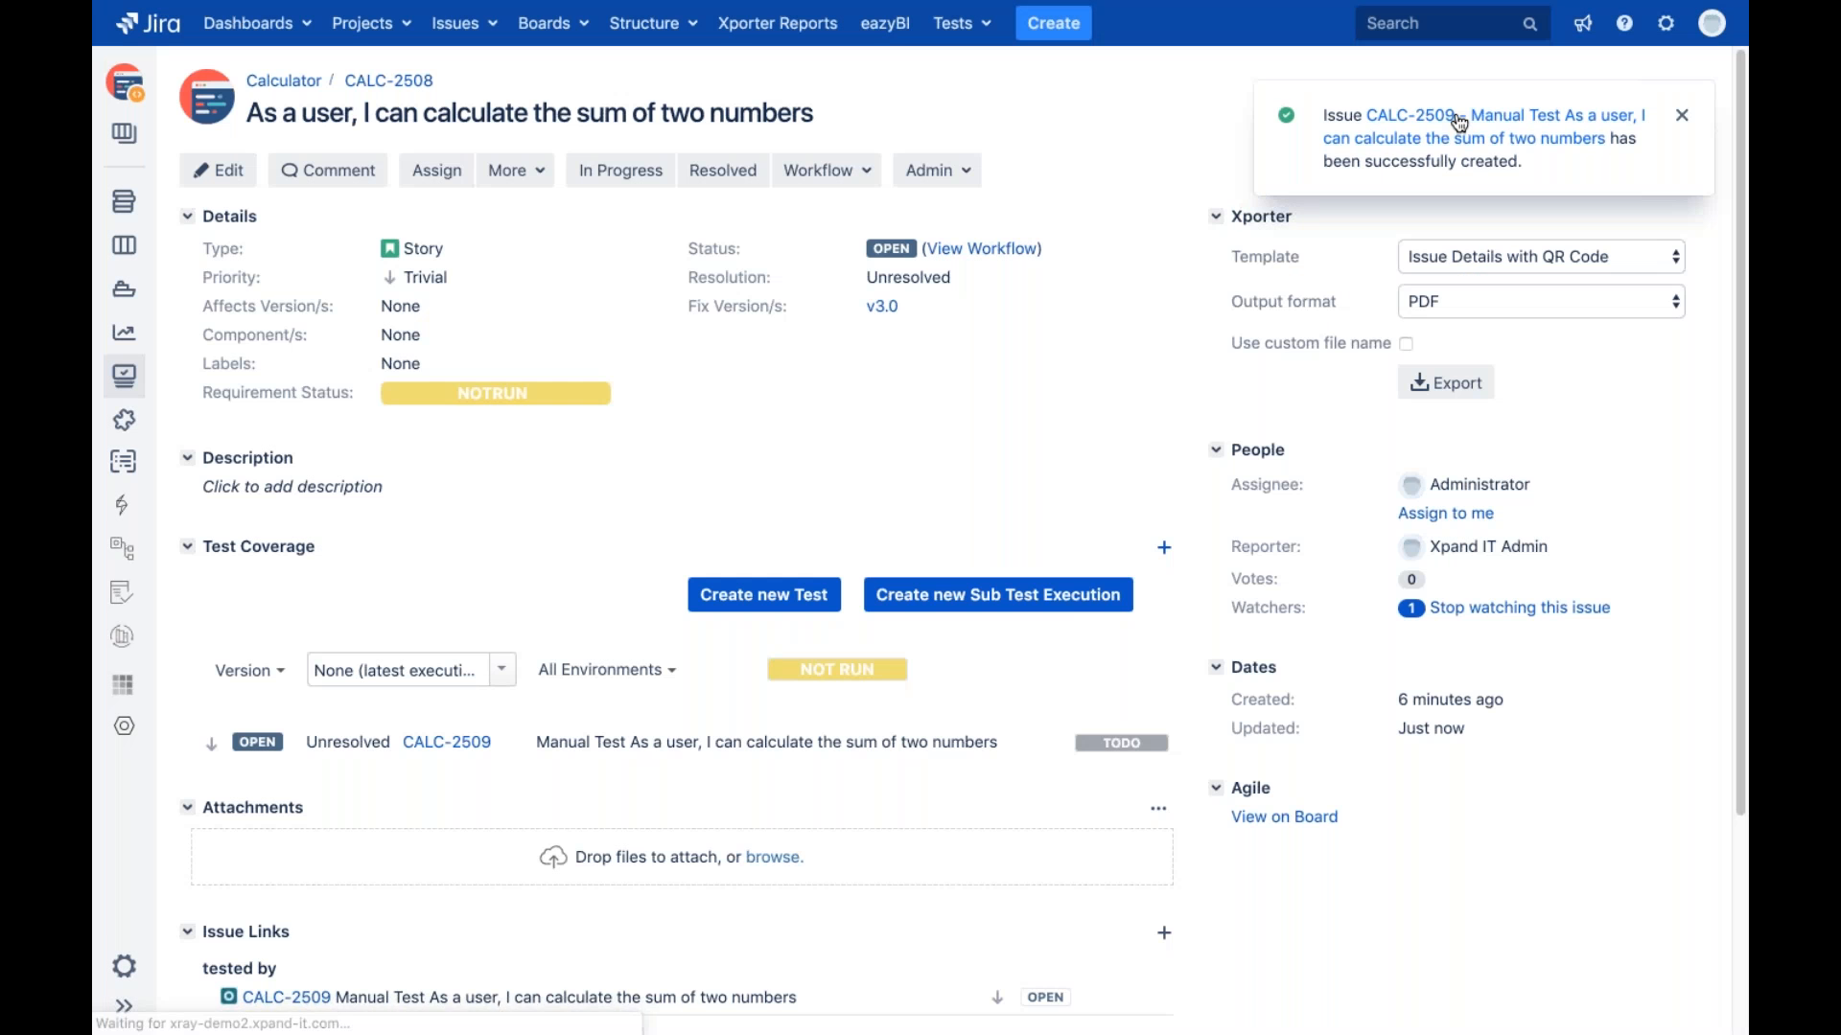
{"action": "left_click", "coordinate": [1460, 123]}
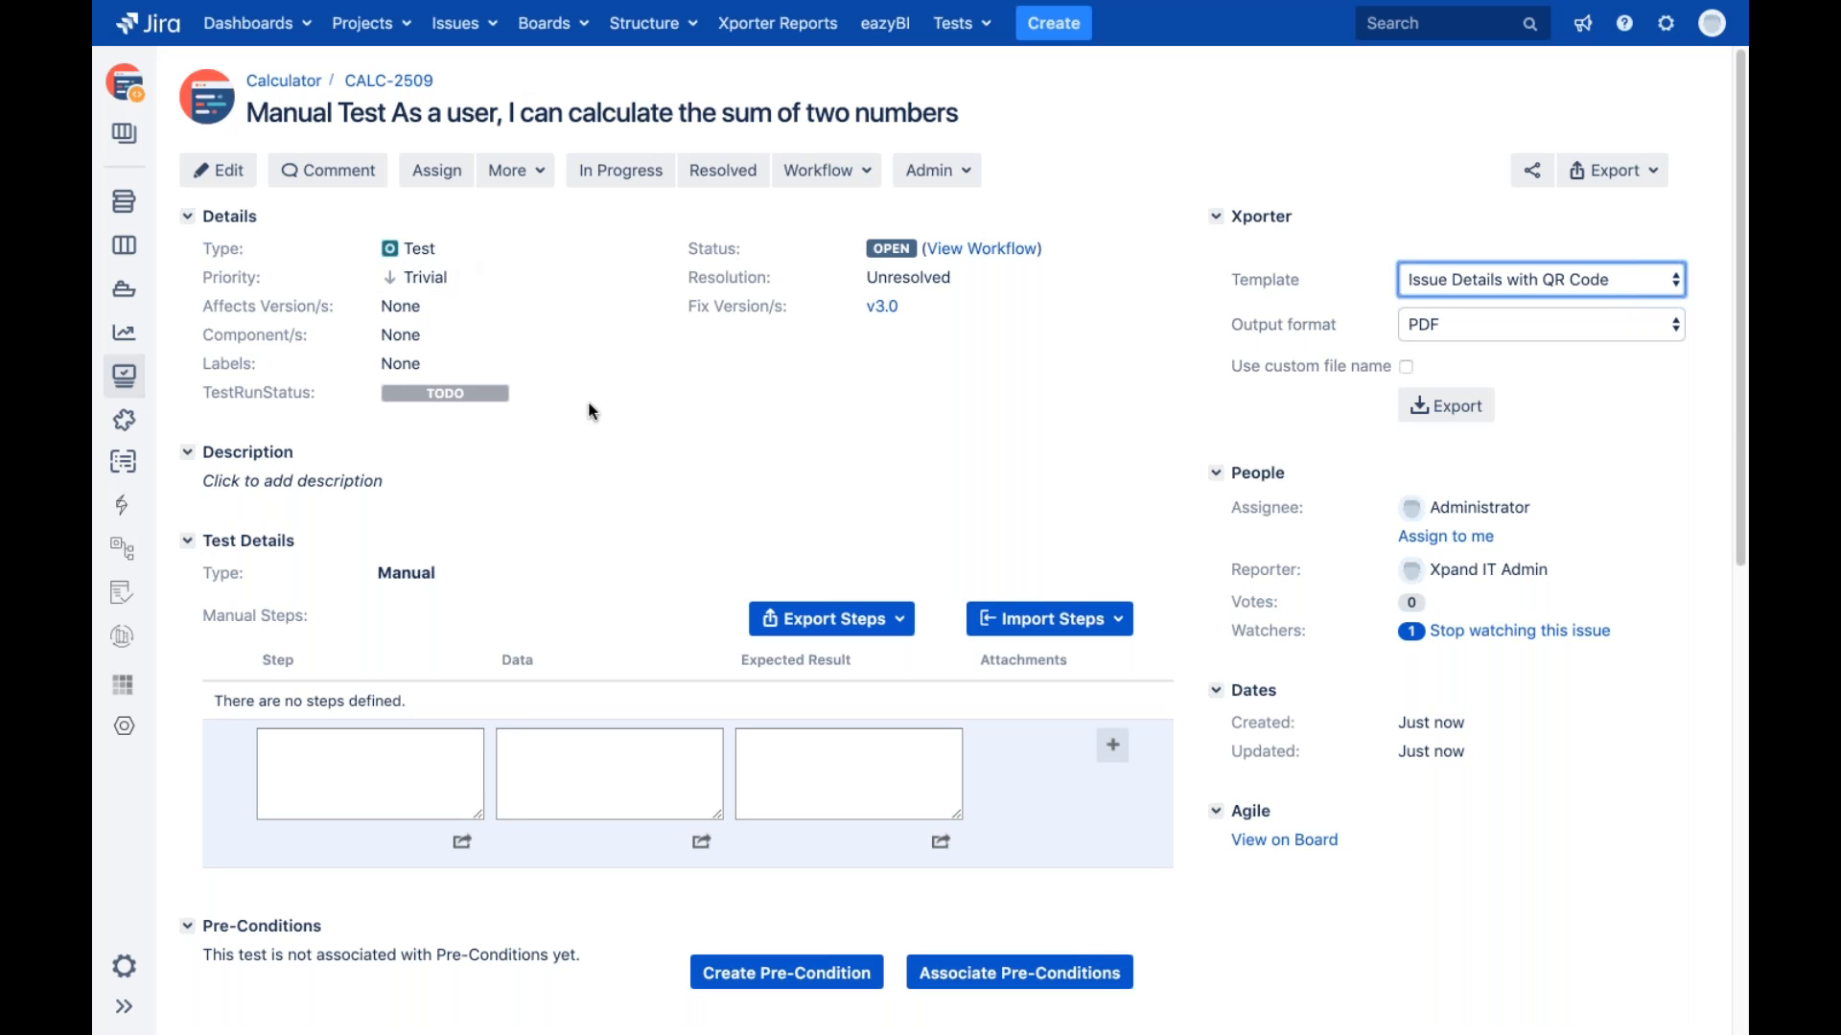
{"action": "scroll", "coordinate": [592, 411], "scroll_direction": "down", "scroll_amount": 3}
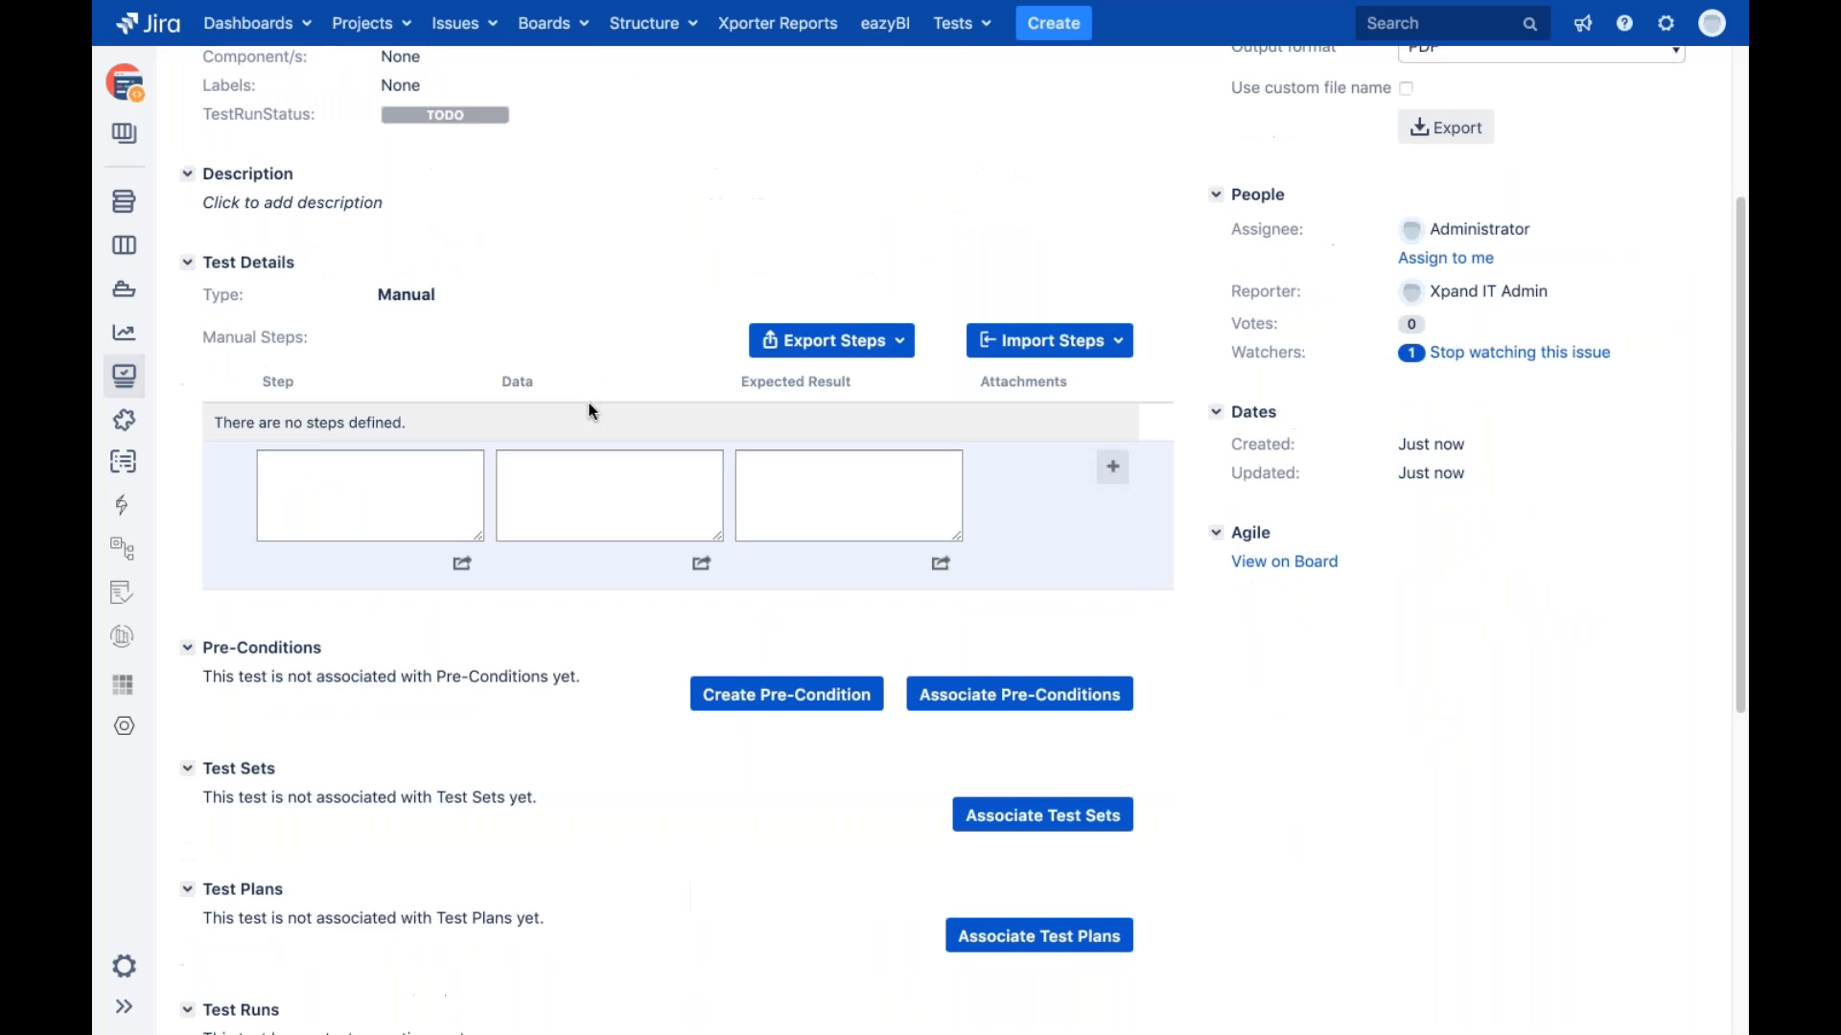
{"action": "scroll", "coordinate": [591, 411], "scroll_direction": "down", "scroll_amount": 1}
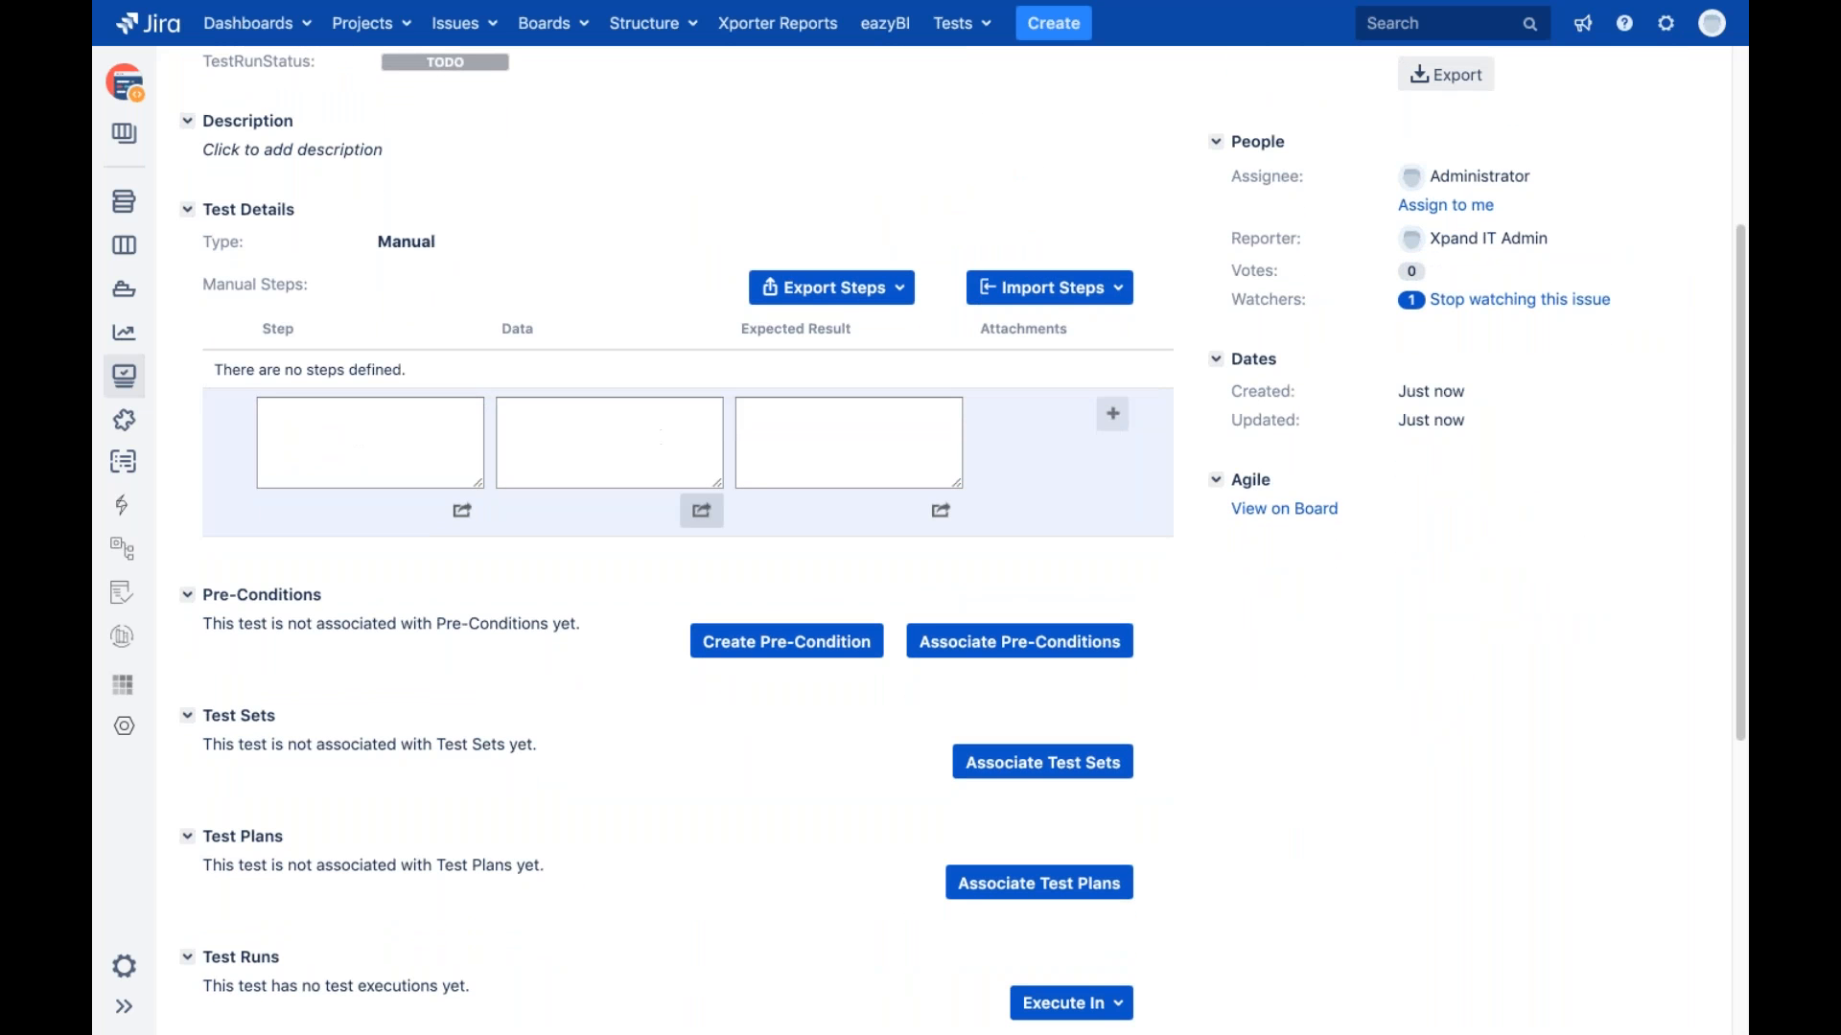
Examine the rich-text editor for a new test step and the available sources for importing steps
{"action": "left_click", "coordinate": [463, 511]}
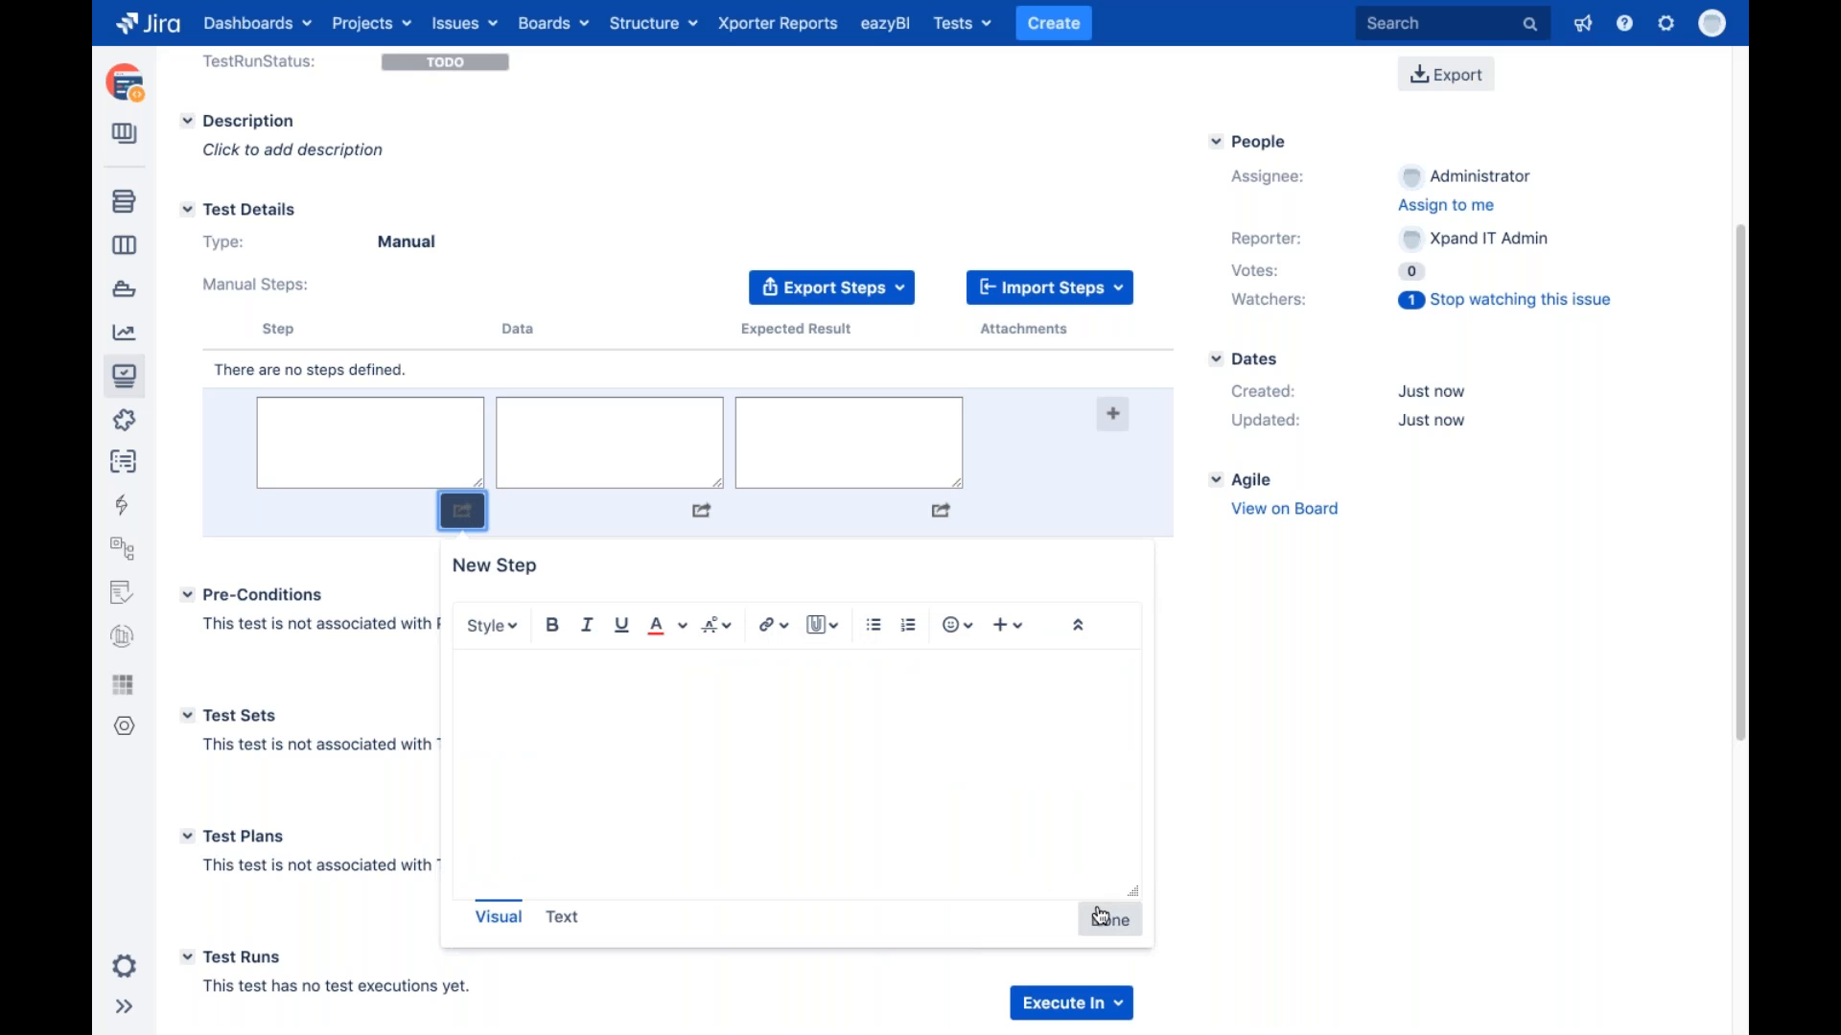
{"action": "left_click", "coordinate": [1101, 916]}
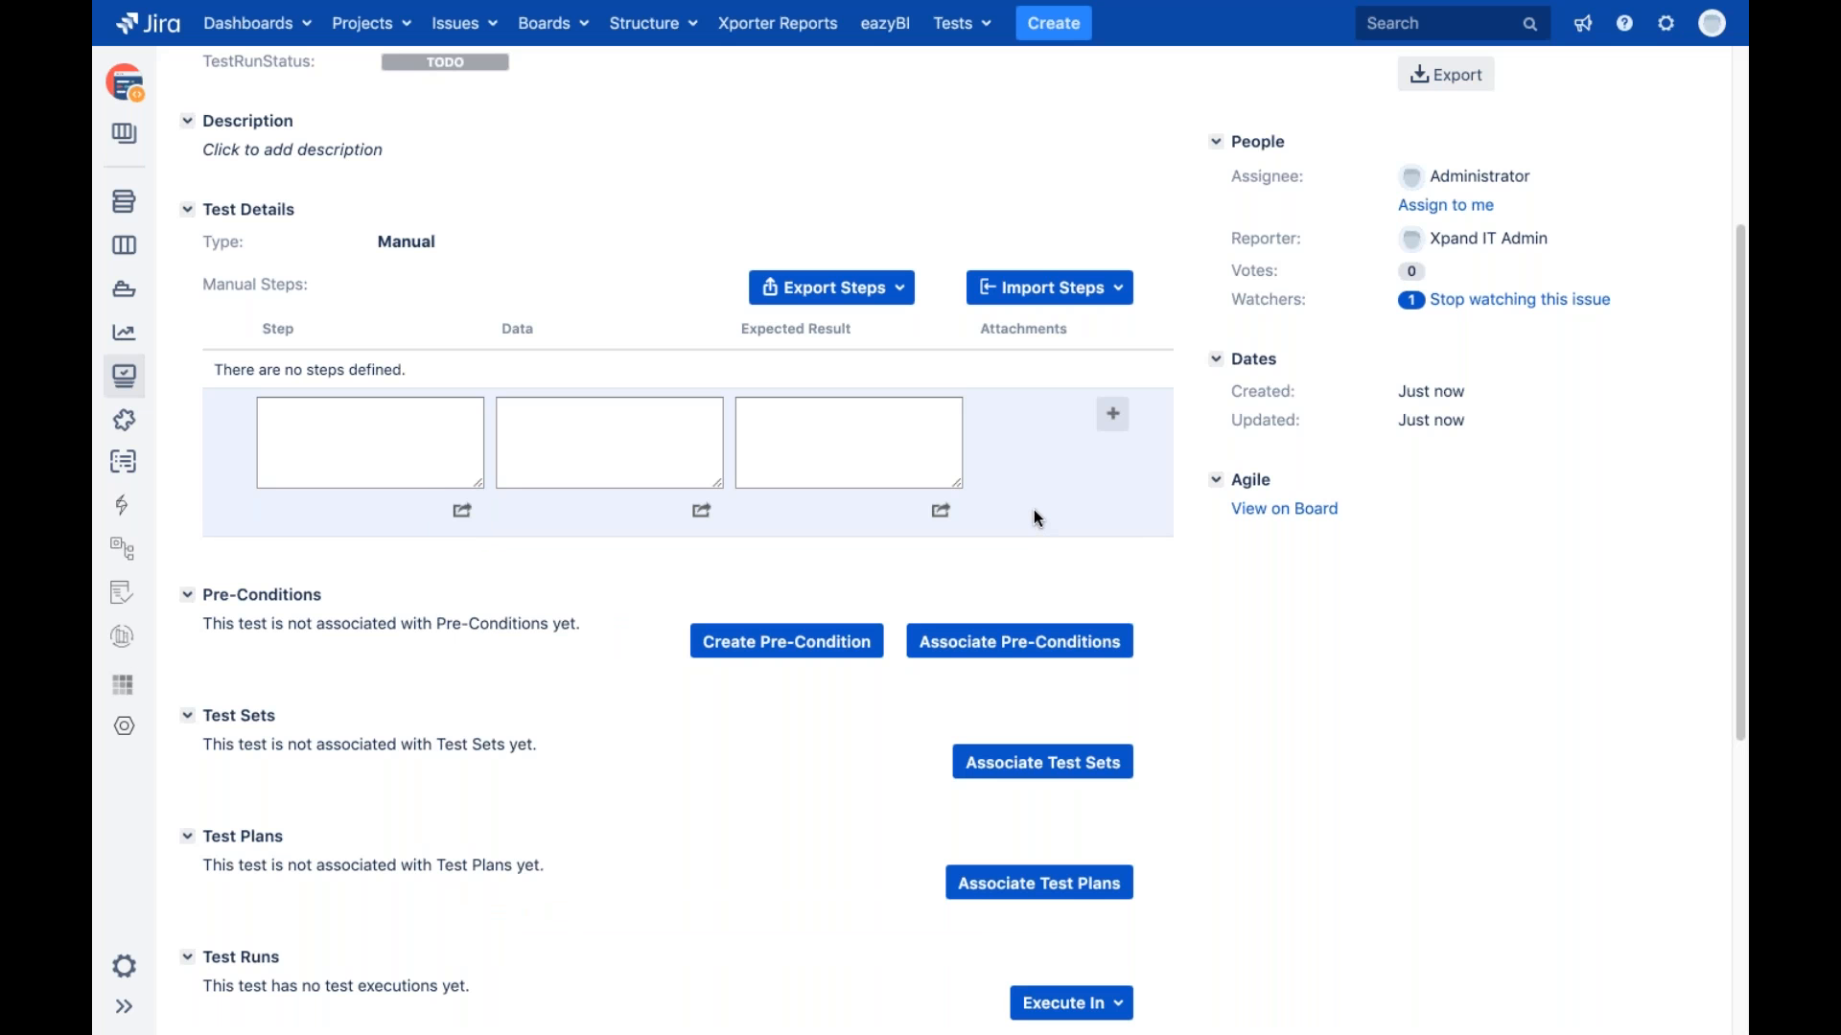
{"action": "left_click", "coordinate": [1048, 288]}
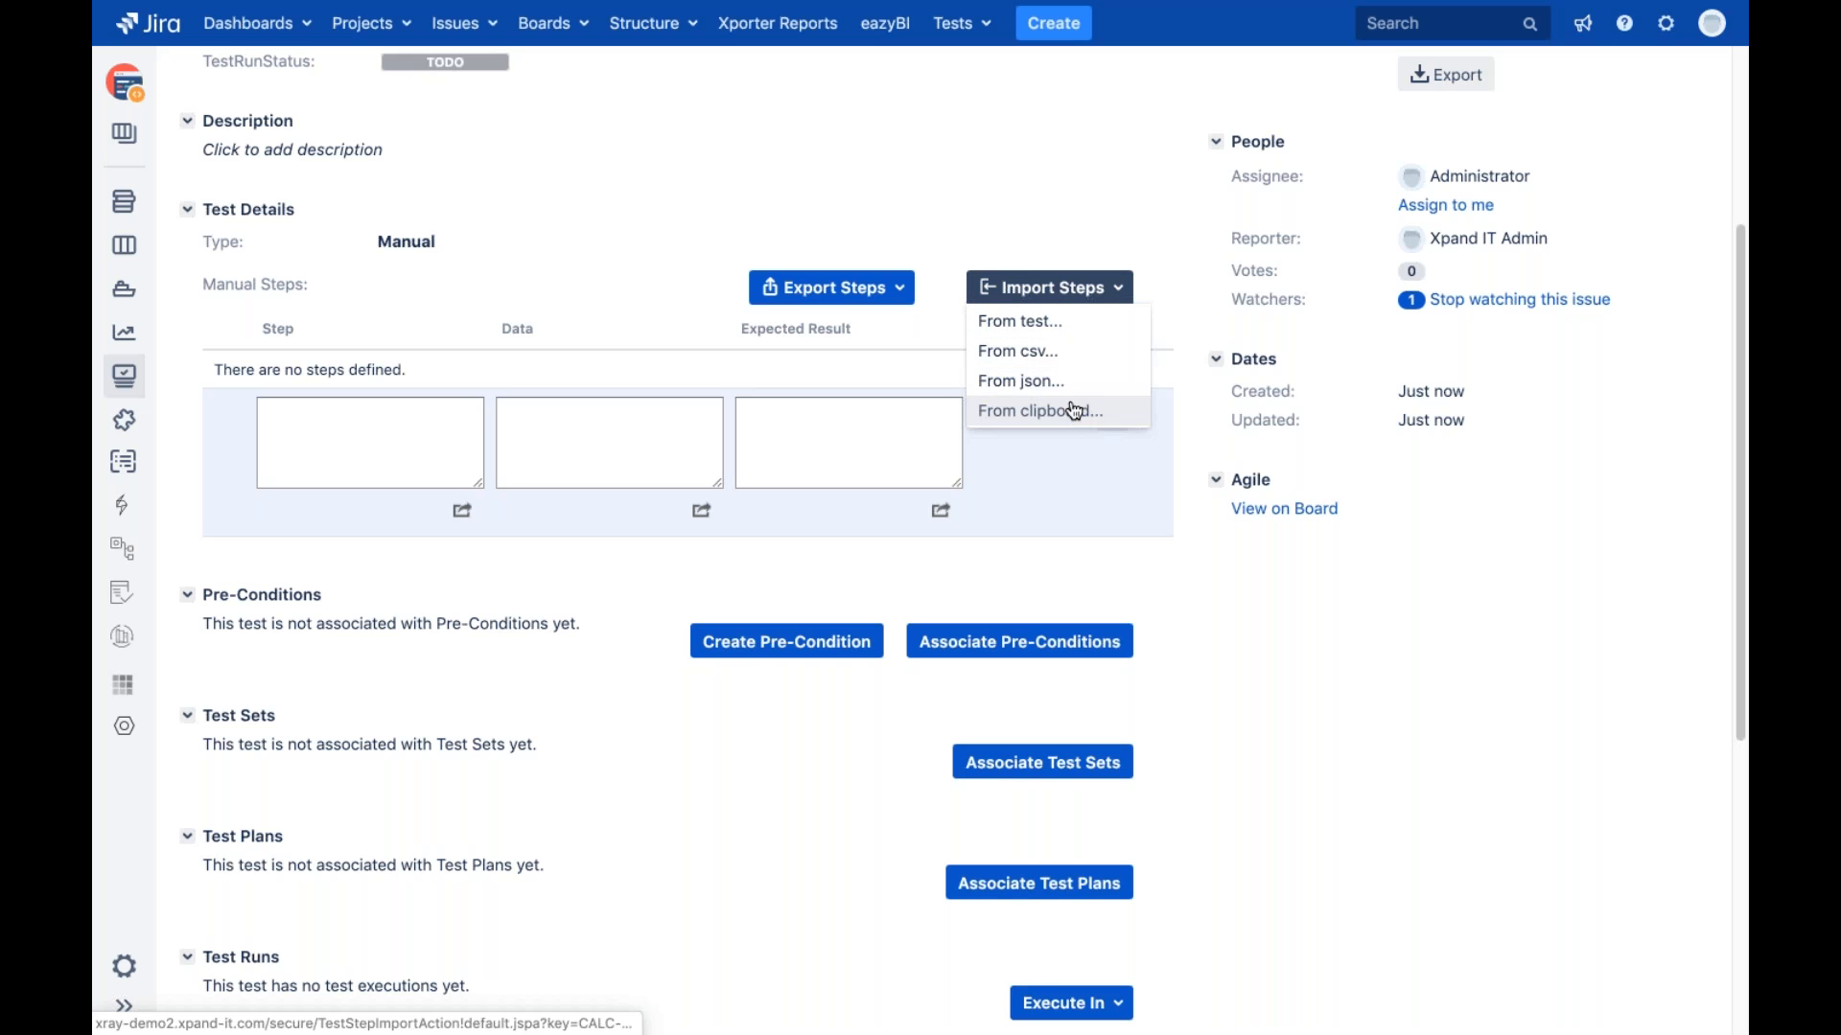
{"action": "left_click", "coordinate": [1111, 188]}
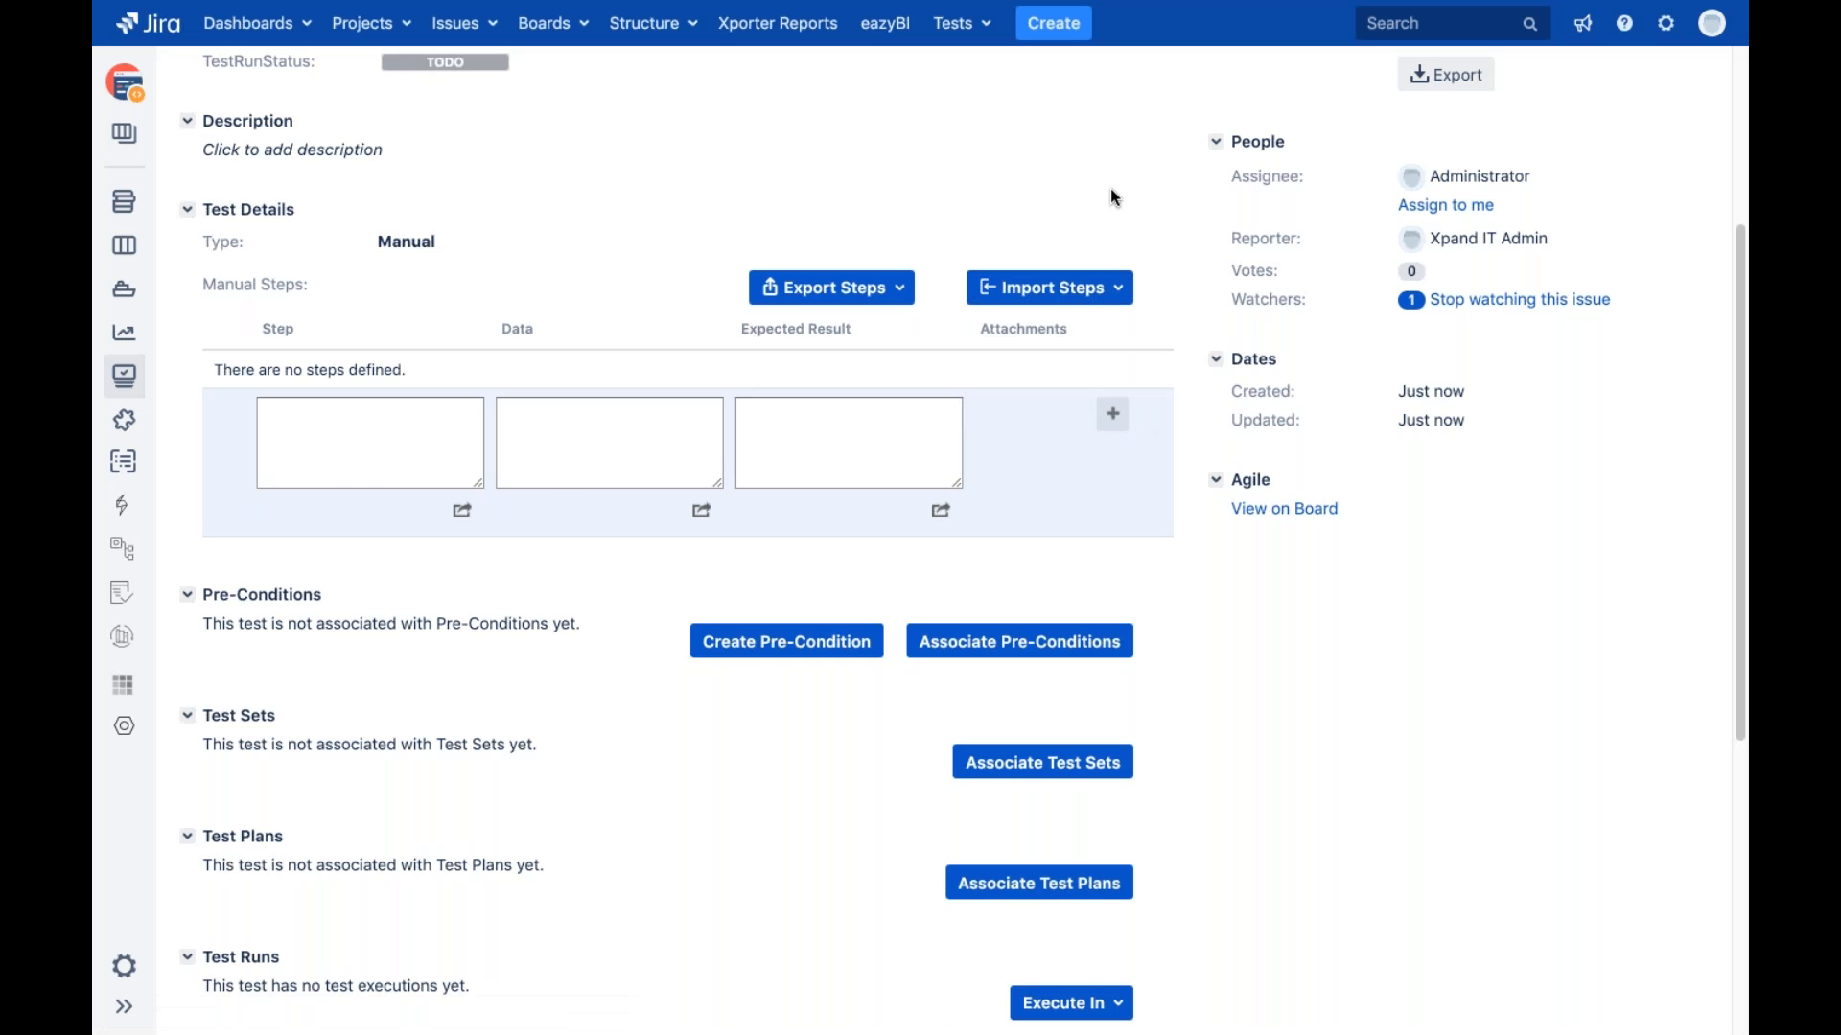
Switch to the example_steps workbook in Excel
{"action": "key", "text": "super+Tab"}
{"action": "key", "text": "super+Tab"}
{"action": "key", "text": "super+Tab"}
{"action": "key", "text": "super+Tab"}
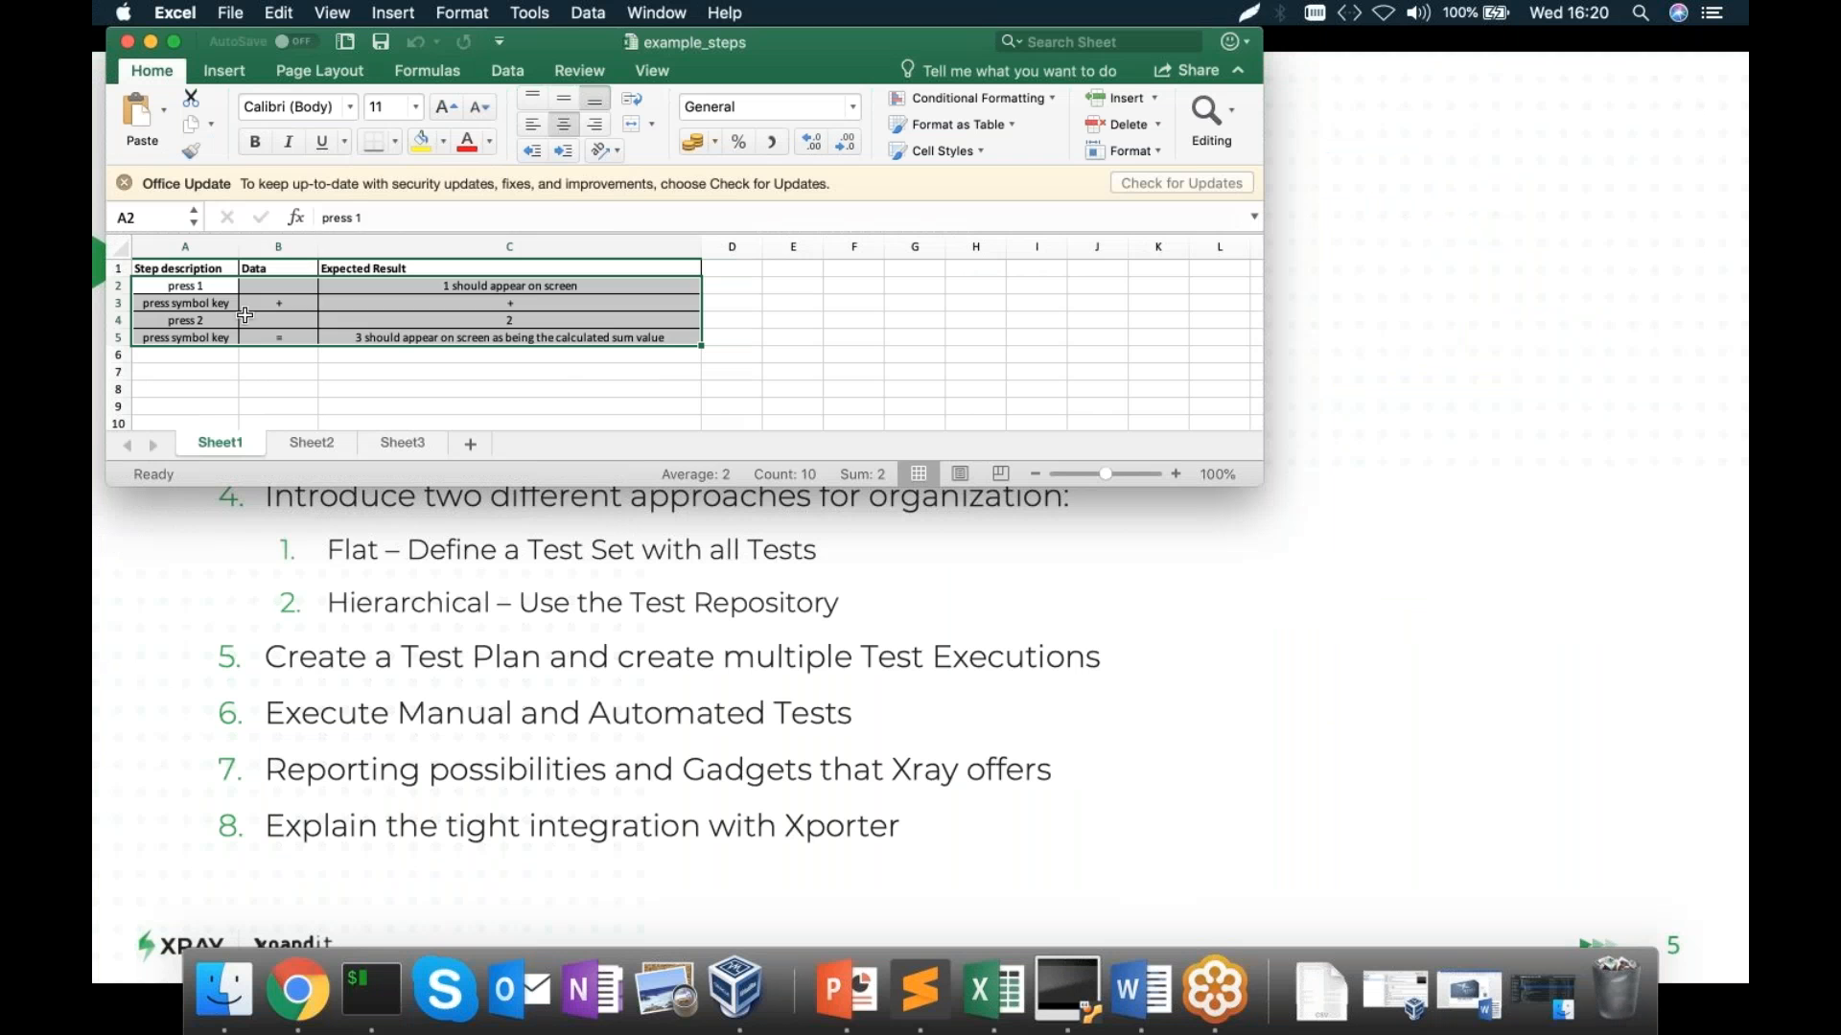
Copy the step rows in cells A2:C5, covering step description, data and expected result, from the example_steps sheet
{"action": "left_click", "coordinate": [209, 302]}
{"action": "left_click_drag", "start_coordinate": [177, 286], "coordinate": [534, 336]}
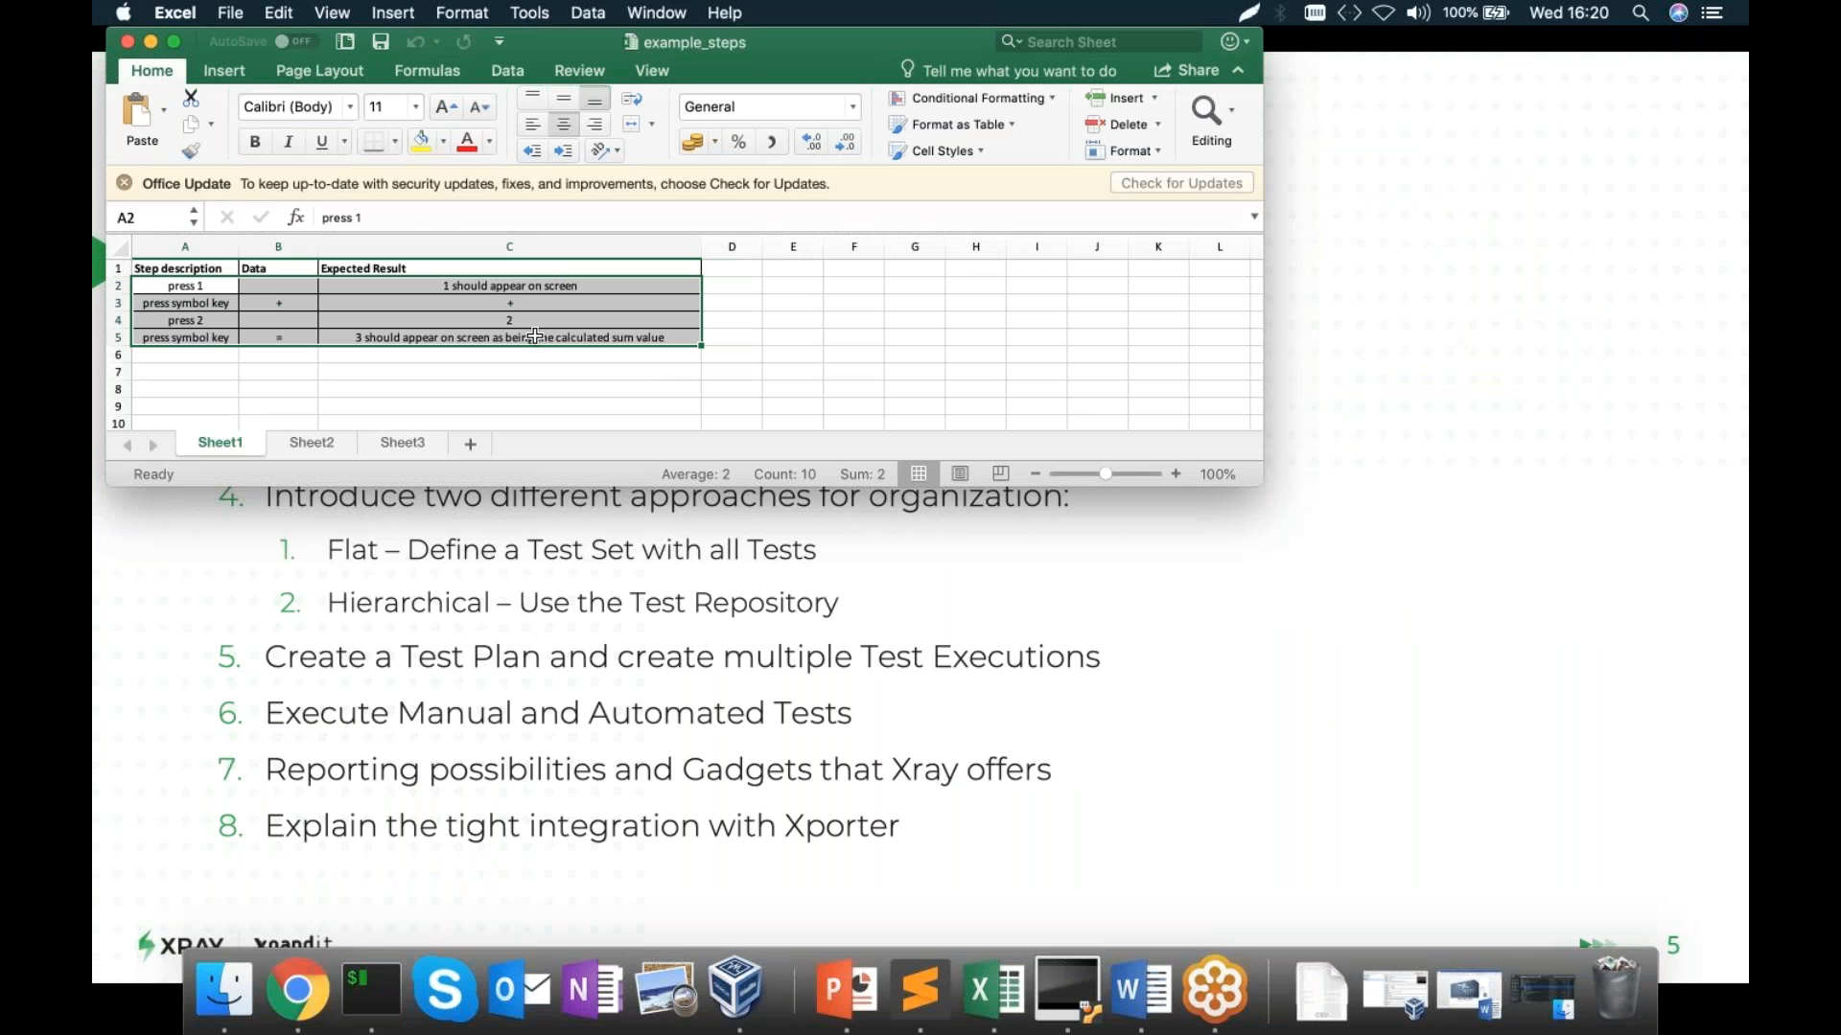
{"action": "left_click", "coordinate": [279, 12]}
{"action": "left_click", "coordinate": [314, 120]}
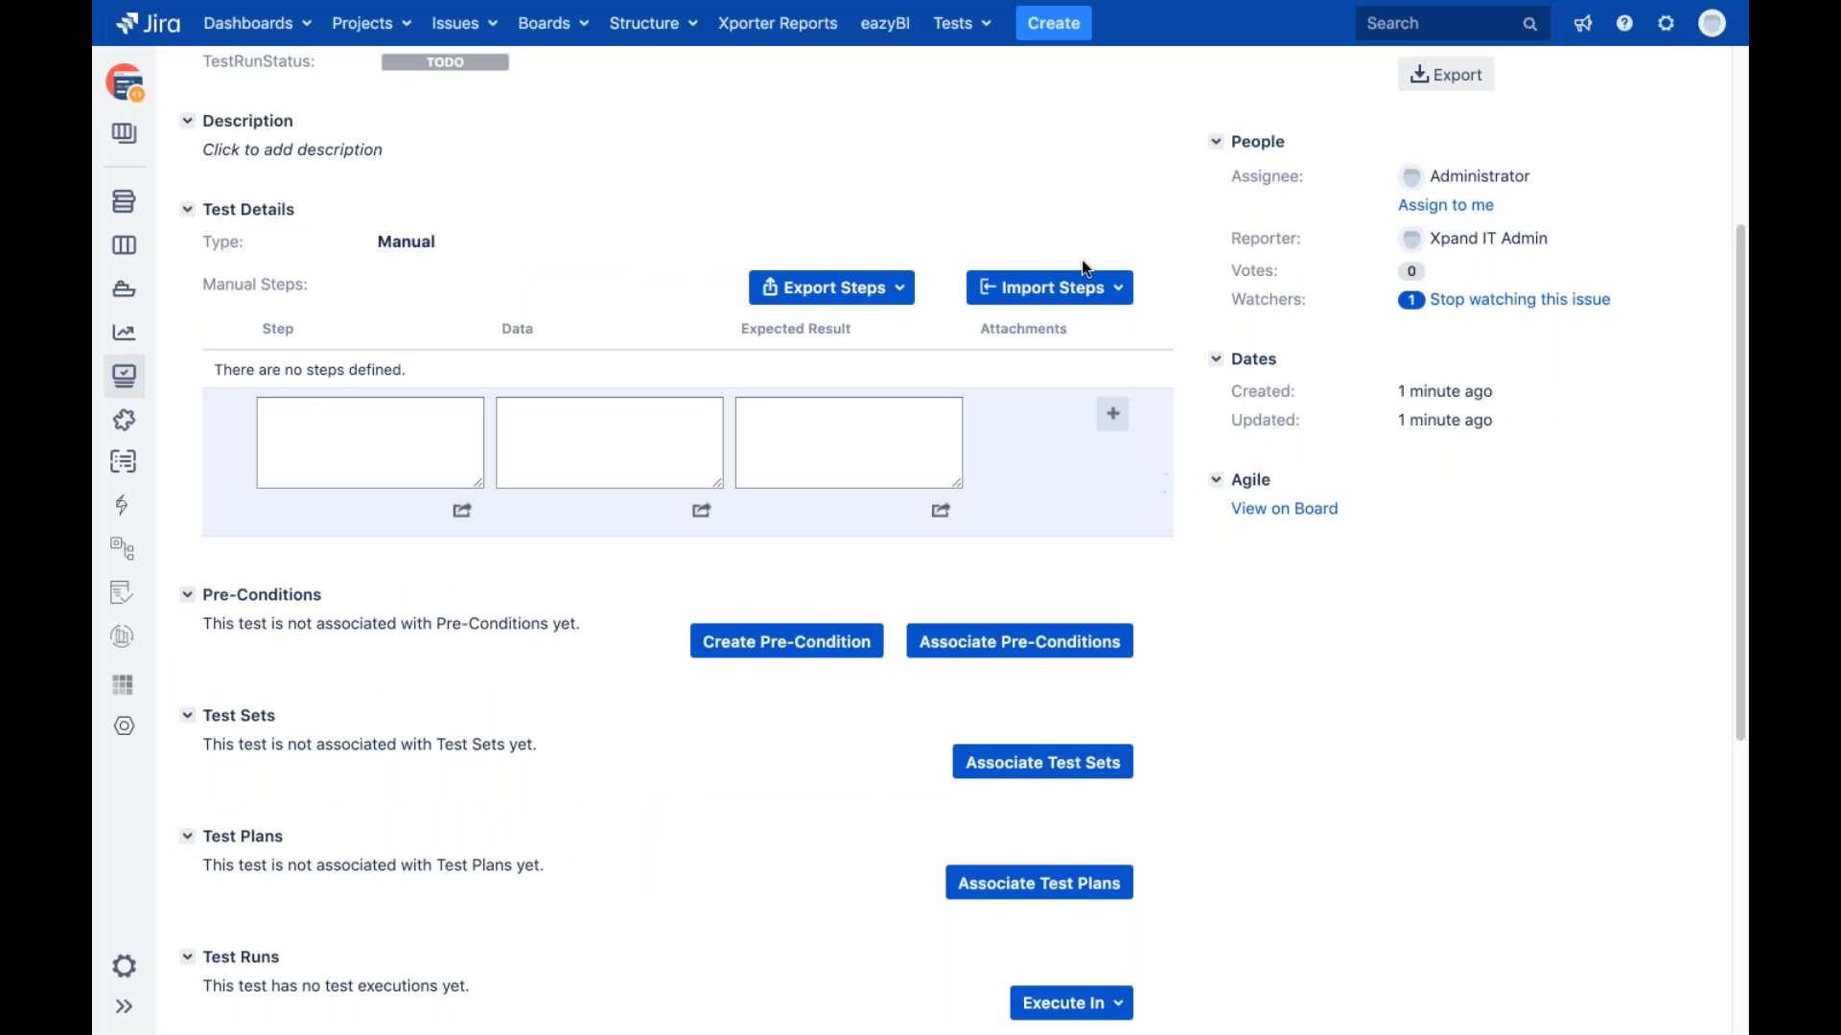
Switch back to the test issue in Jira and import the copied rows as manual steps with the Step Data Result column layout
{"action": "left_click", "coordinate": [1094, 289]}
{"action": "left_click", "coordinate": [1066, 414]}
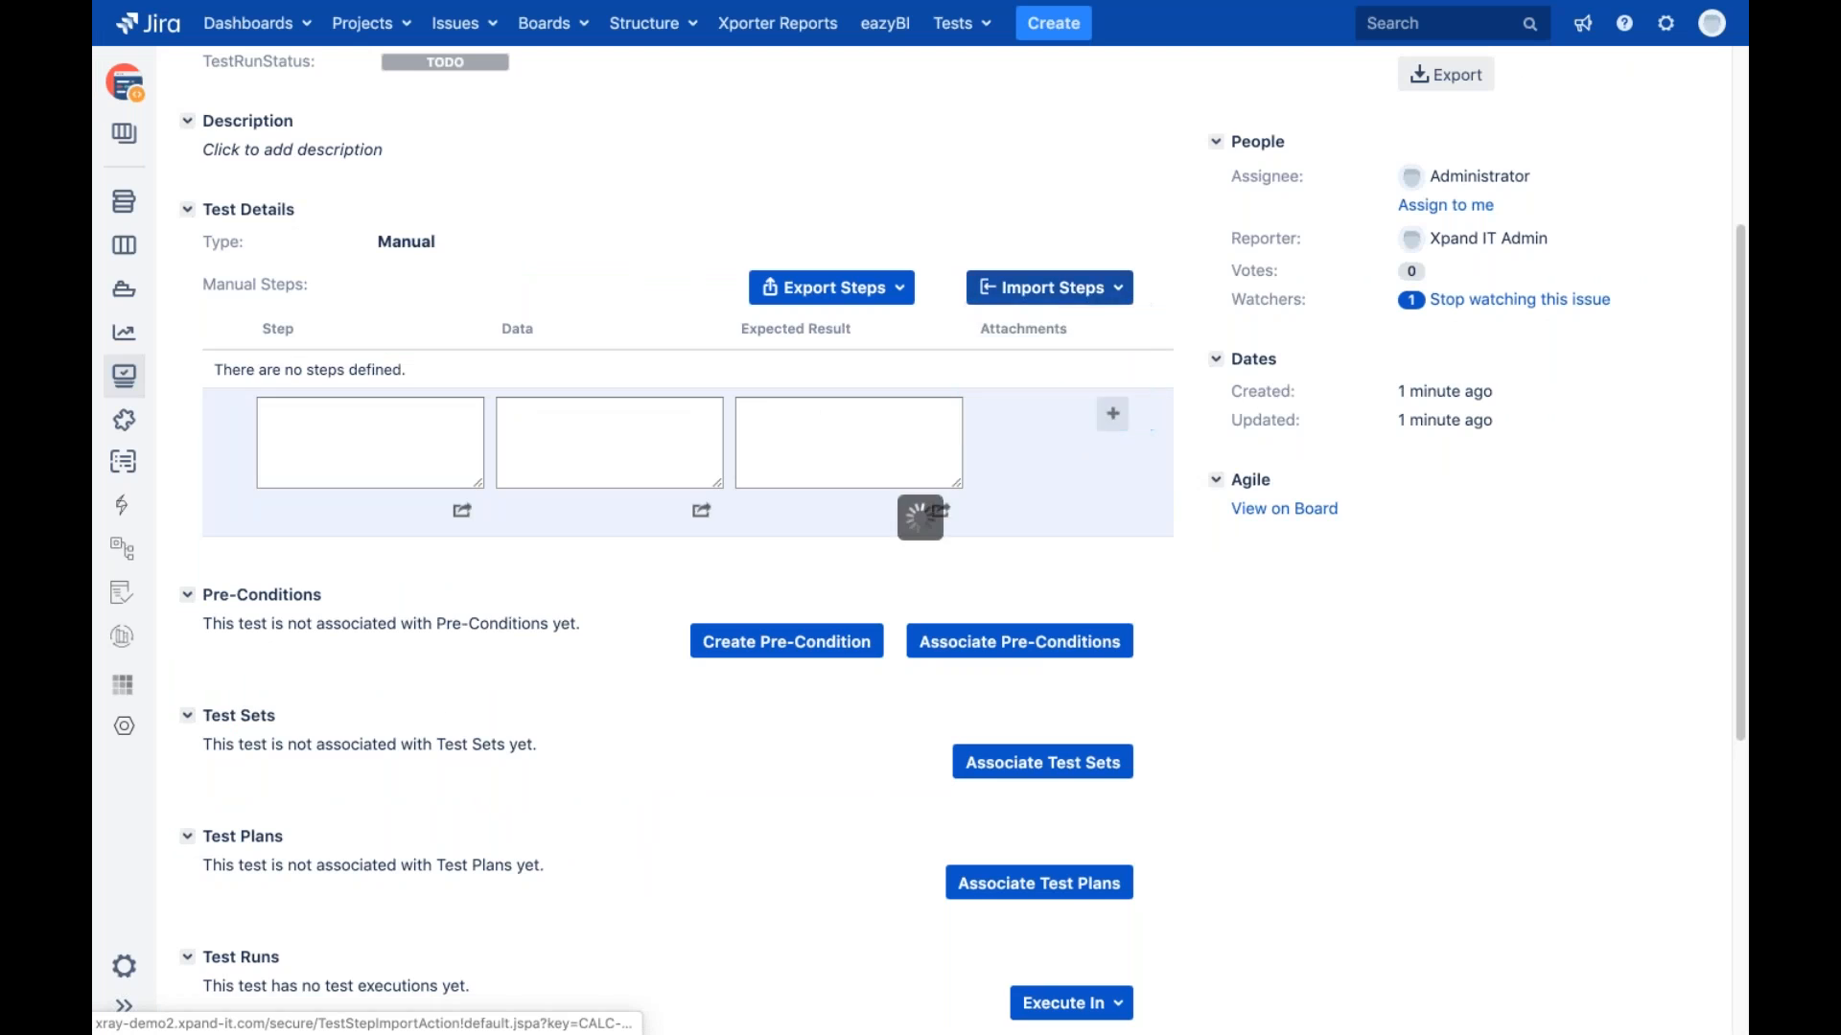
{"action": "key", "text": "ctrl+v"}
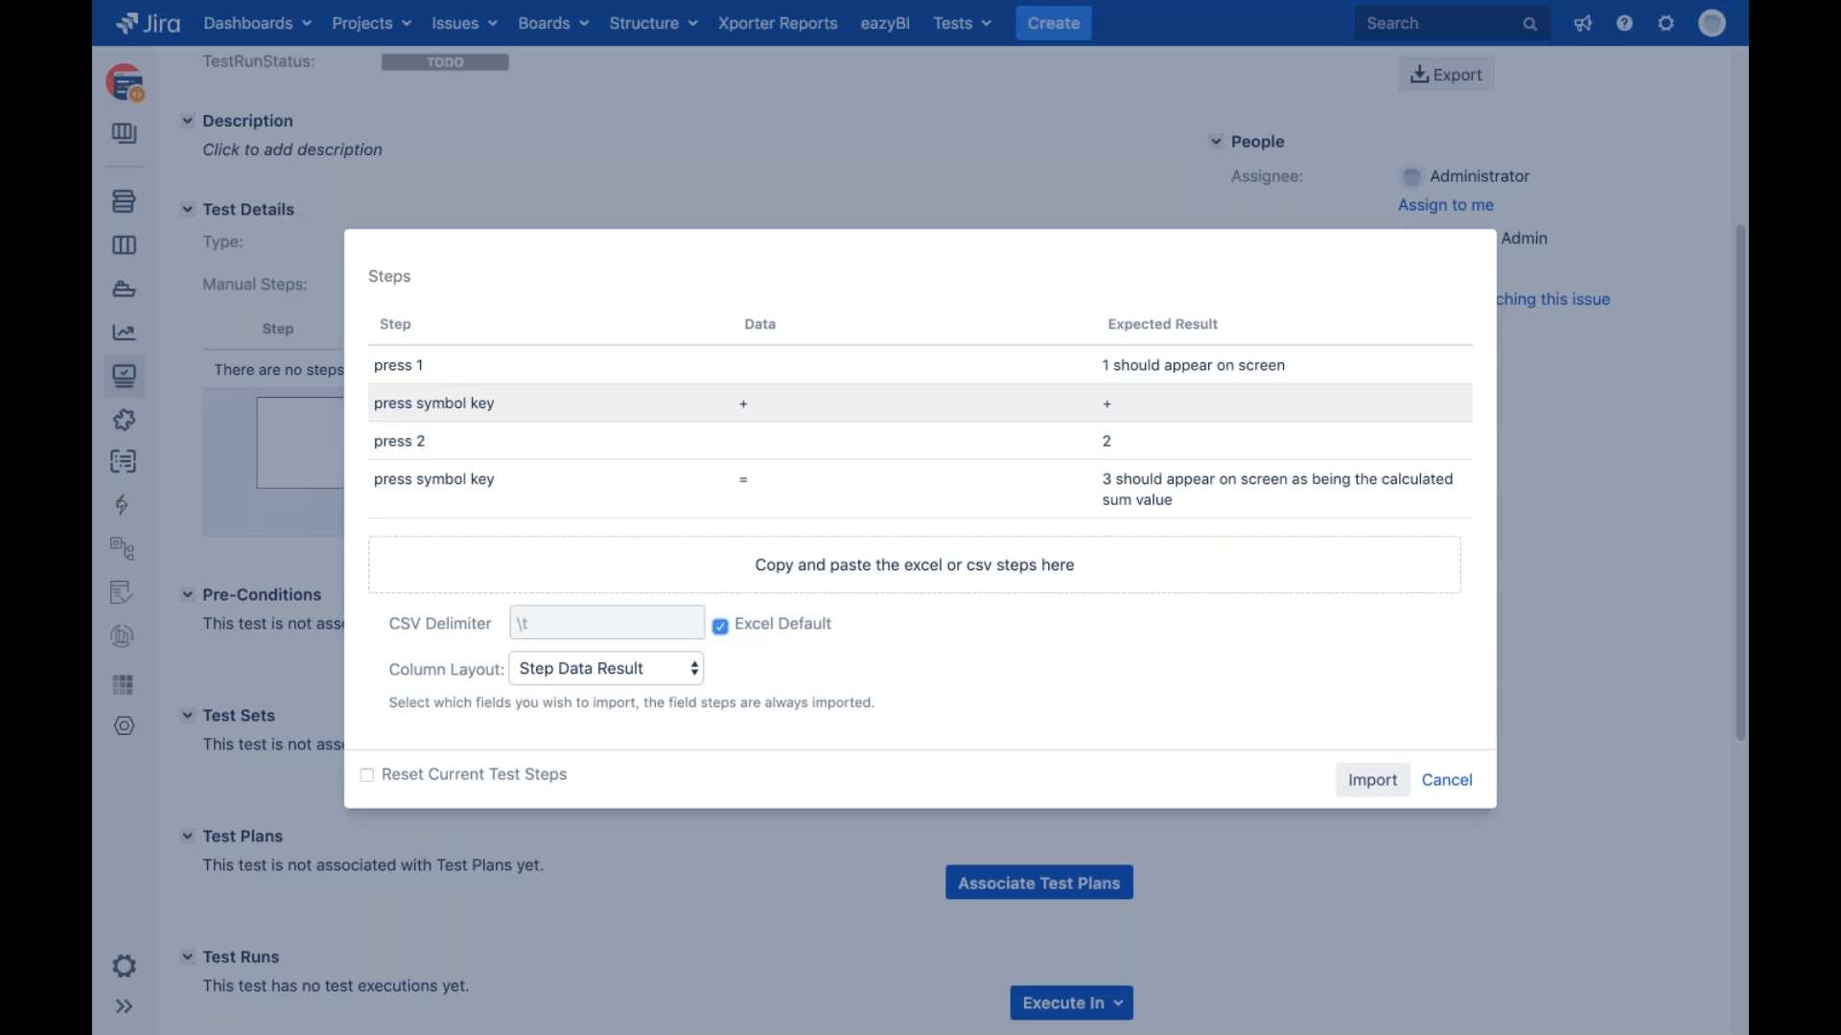
{"action": "left_click", "coordinate": [1369, 779]}
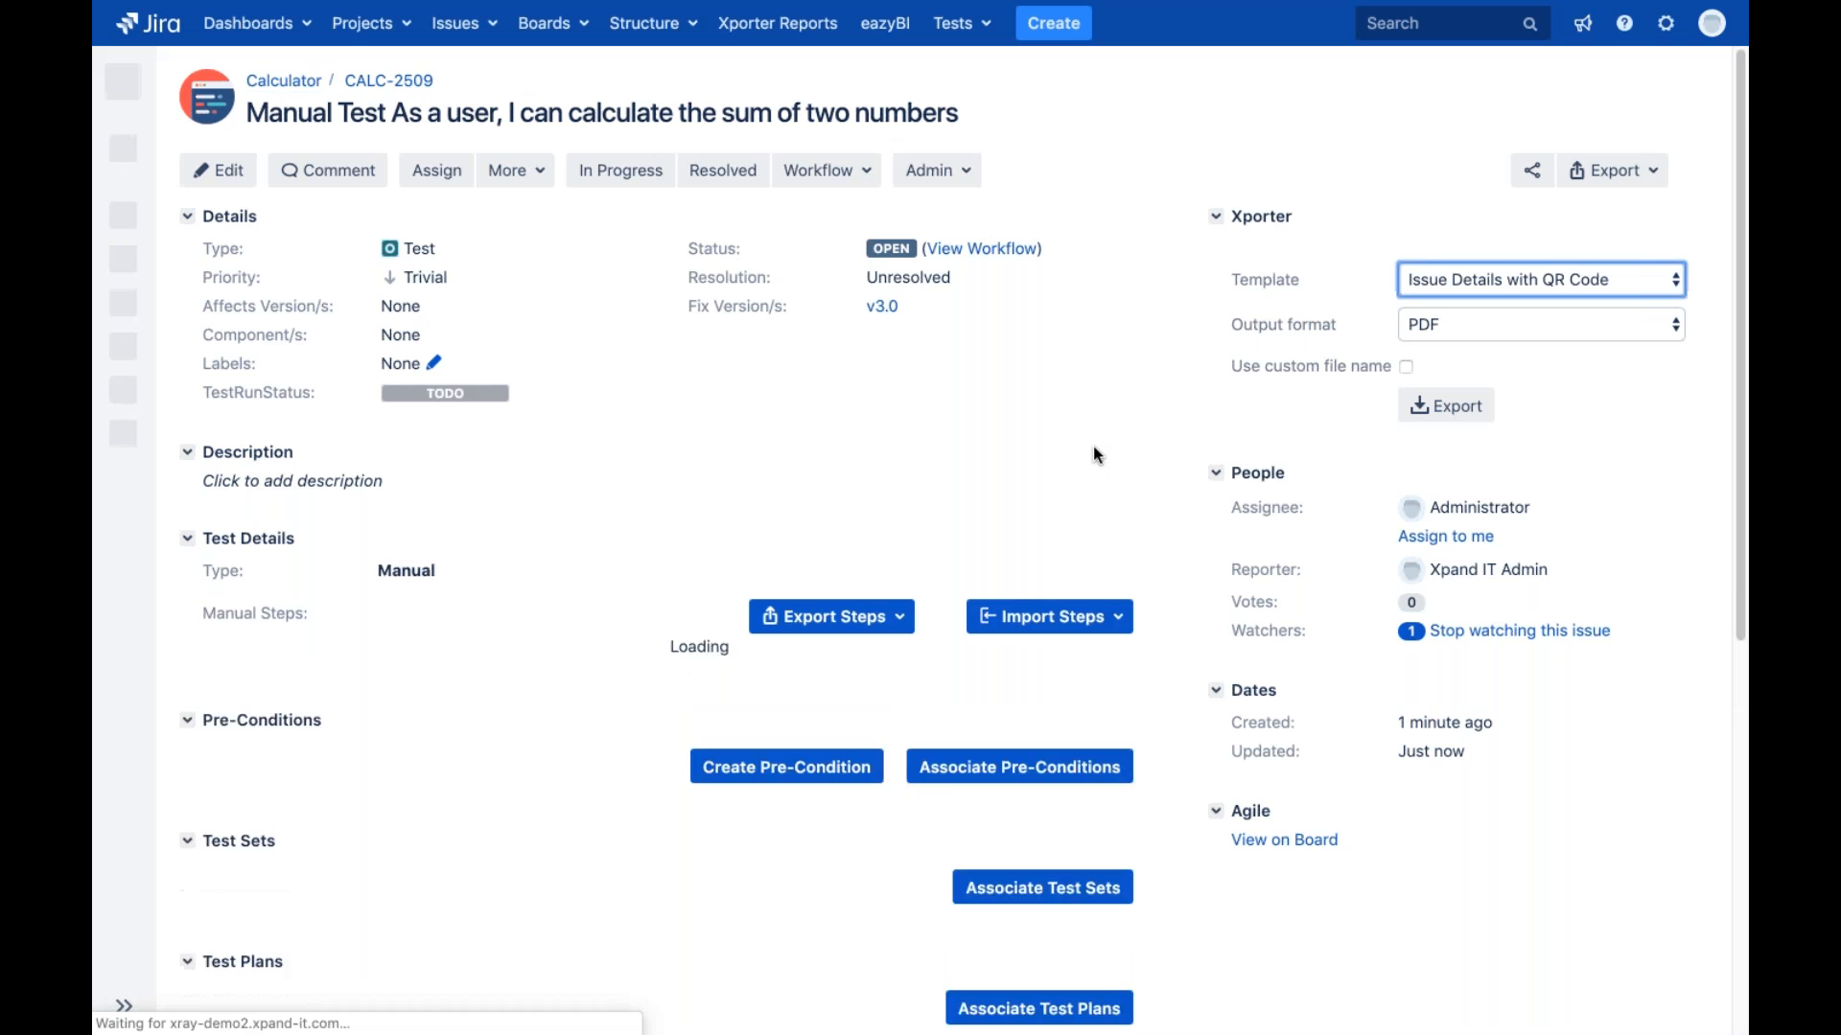
Make the word "press" bold in the first manual step's description and save that step
{"action": "scroll", "coordinate": [1093, 446], "scroll_direction": "down", "scroll_amount": 2}
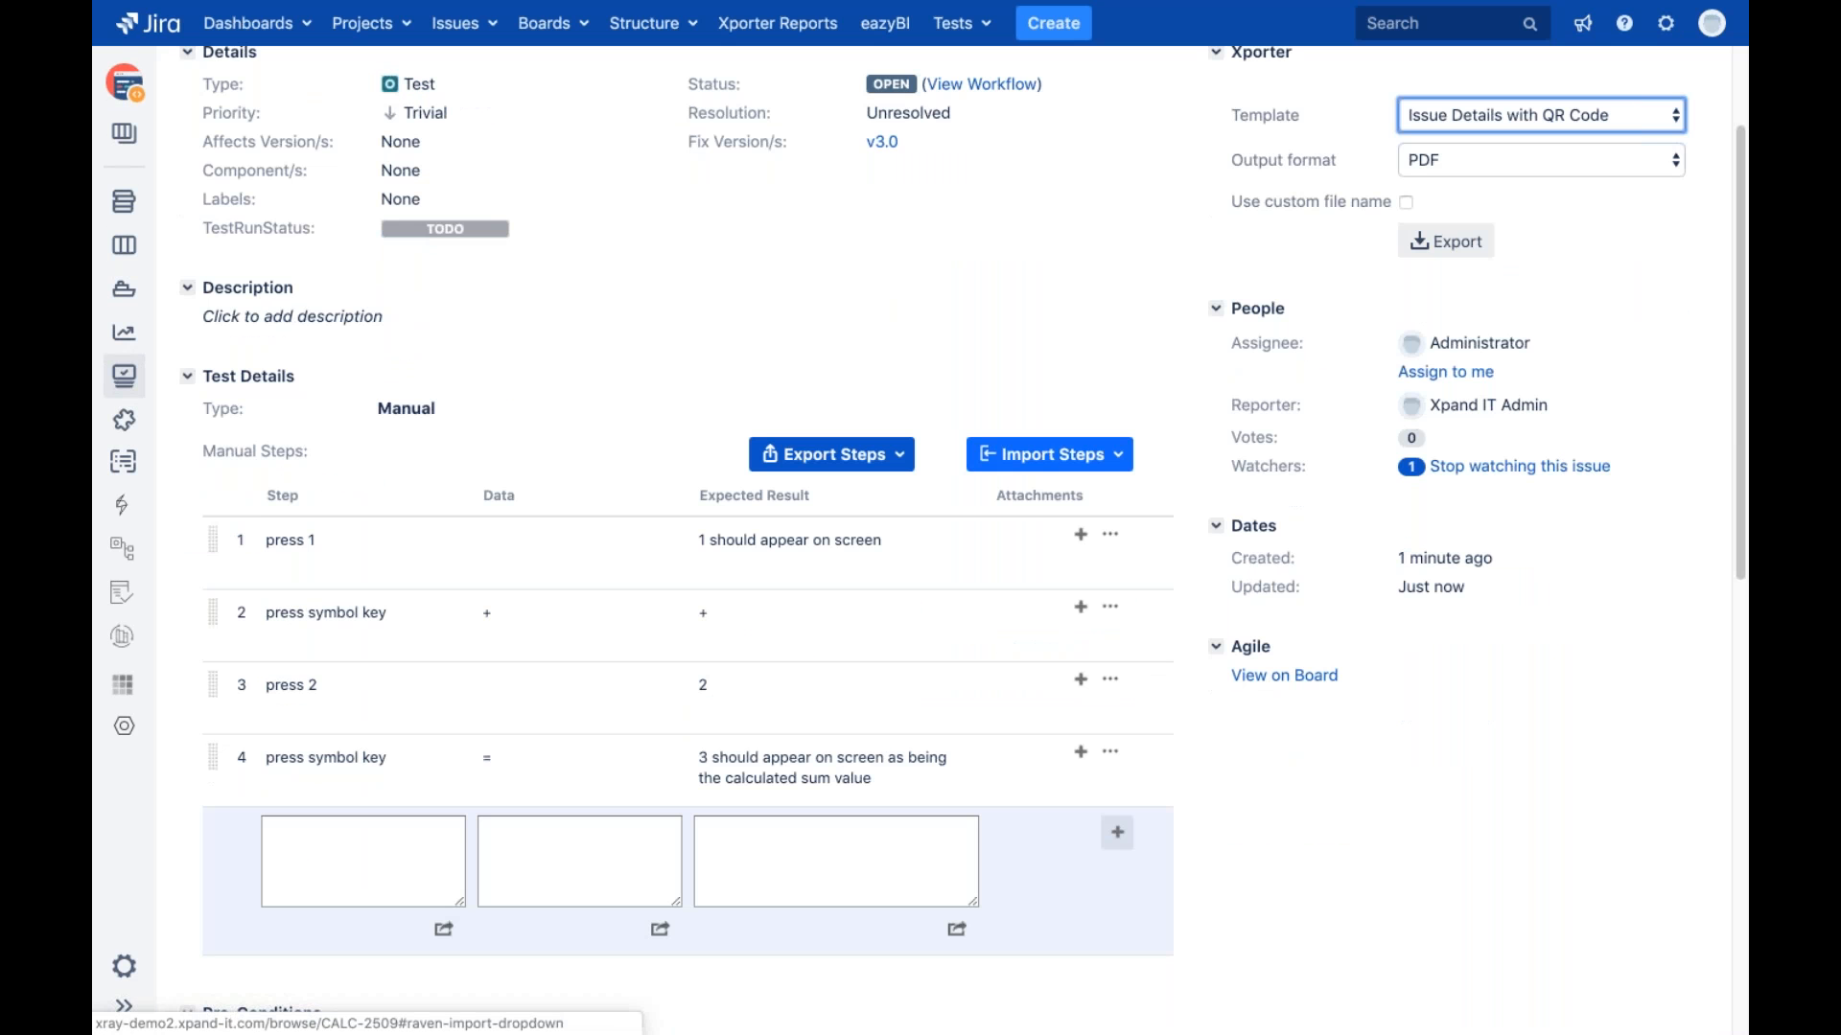
{"action": "scroll", "coordinate": [1050, 455], "scroll_direction": "down", "scroll_amount": 1}
{"action": "left_click", "coordinate": [345, 436]}
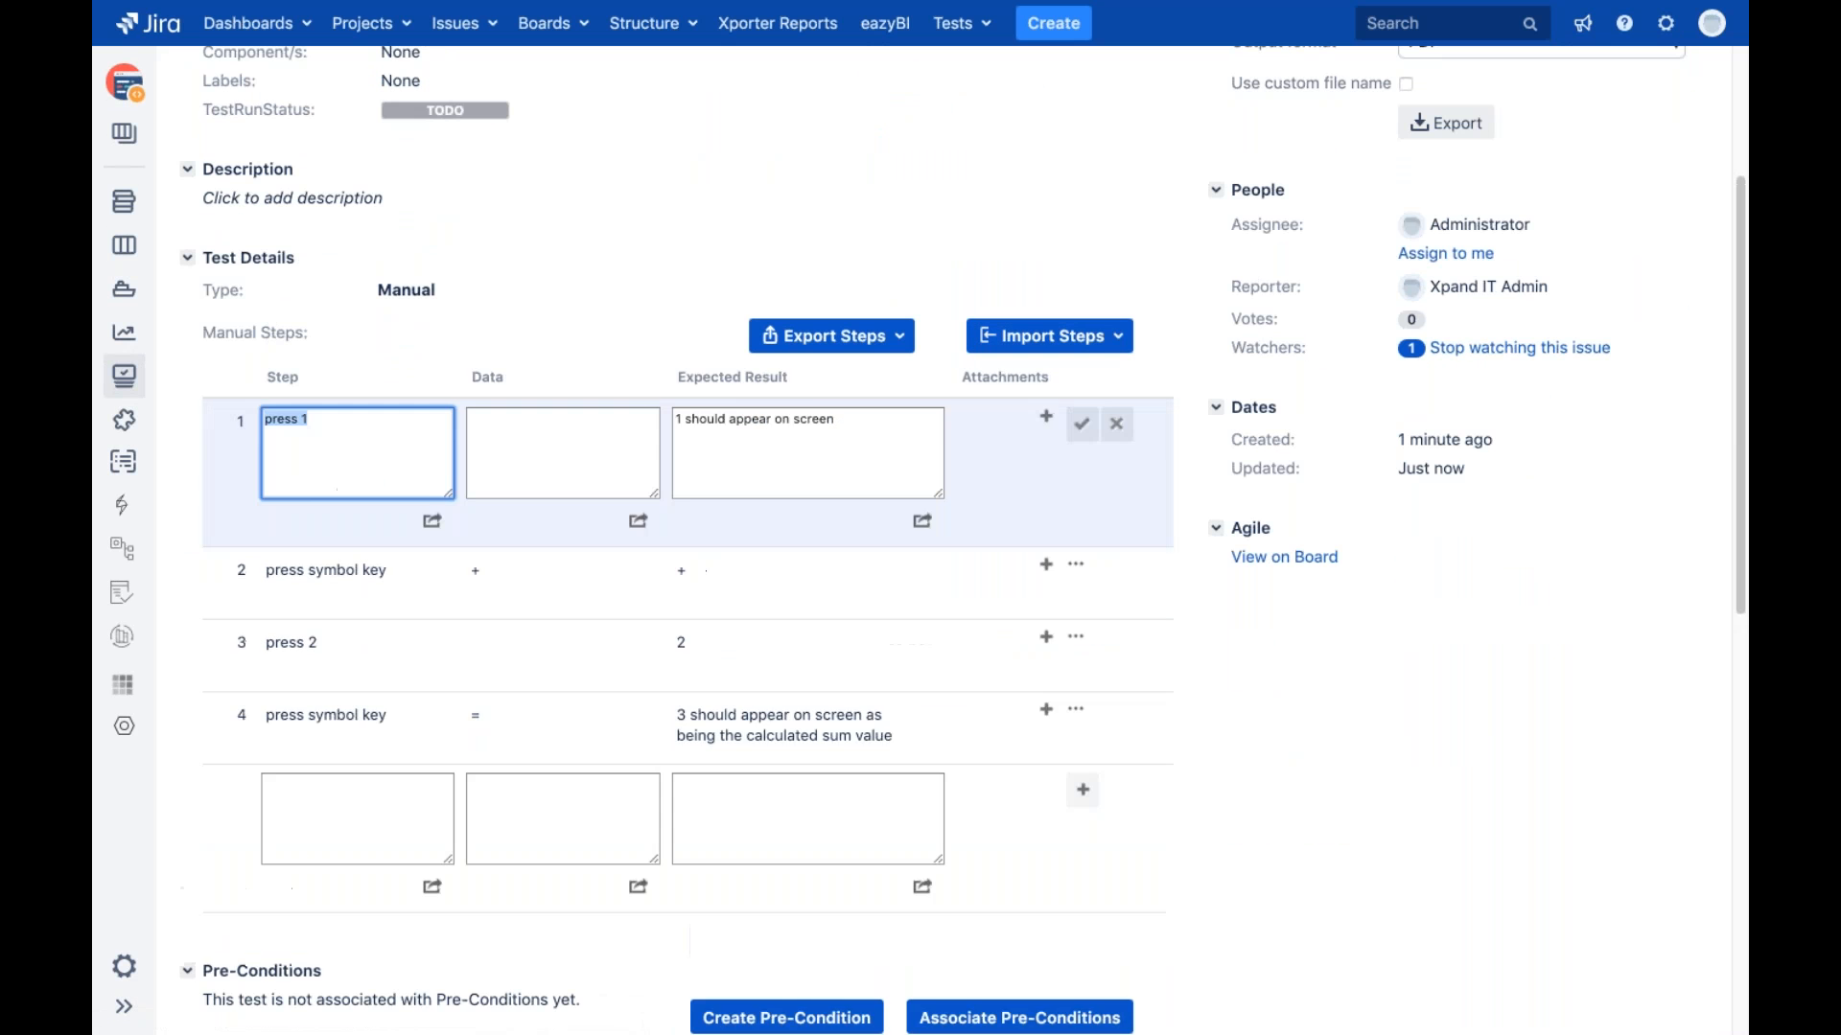
{"action": "left_click", "coordinate": [432, 521]}
{"action": "double_click", "coordinate": [451, 682]}
{"action": "left_click", "coordinate": [522, 636]}
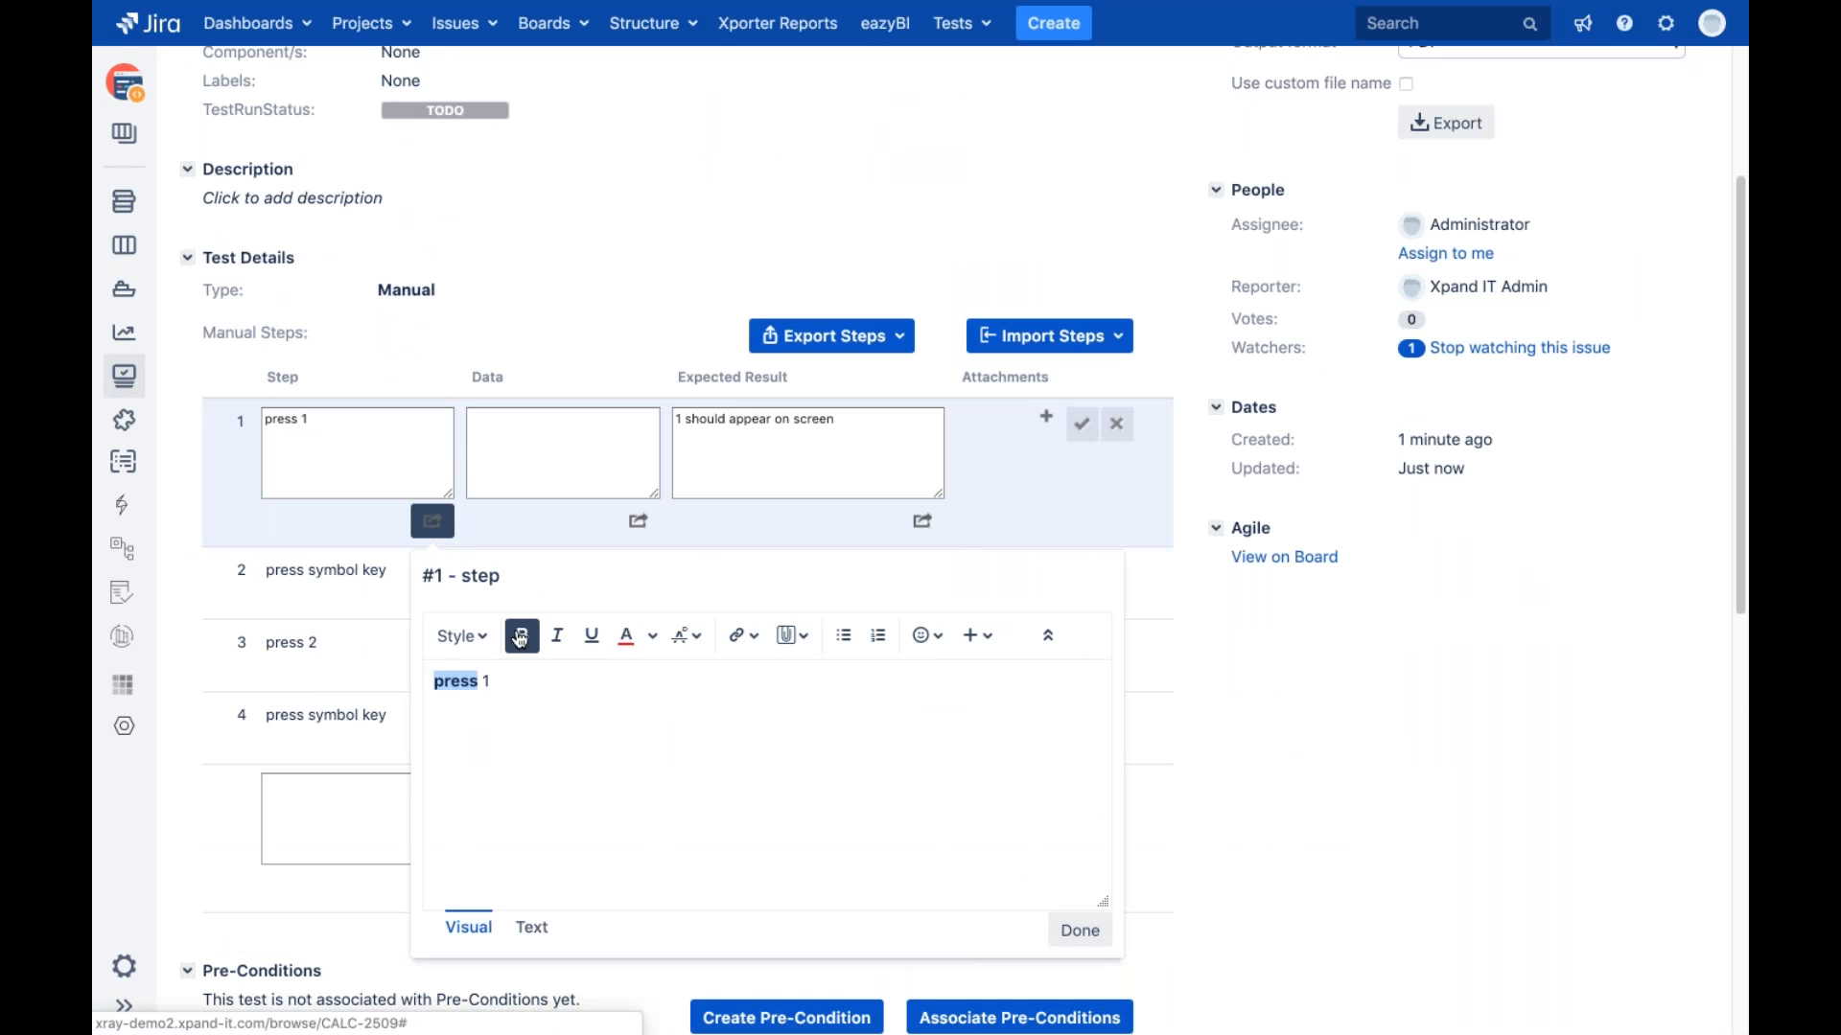
{"action": "left_click", "coordinate": [1077, 937]}
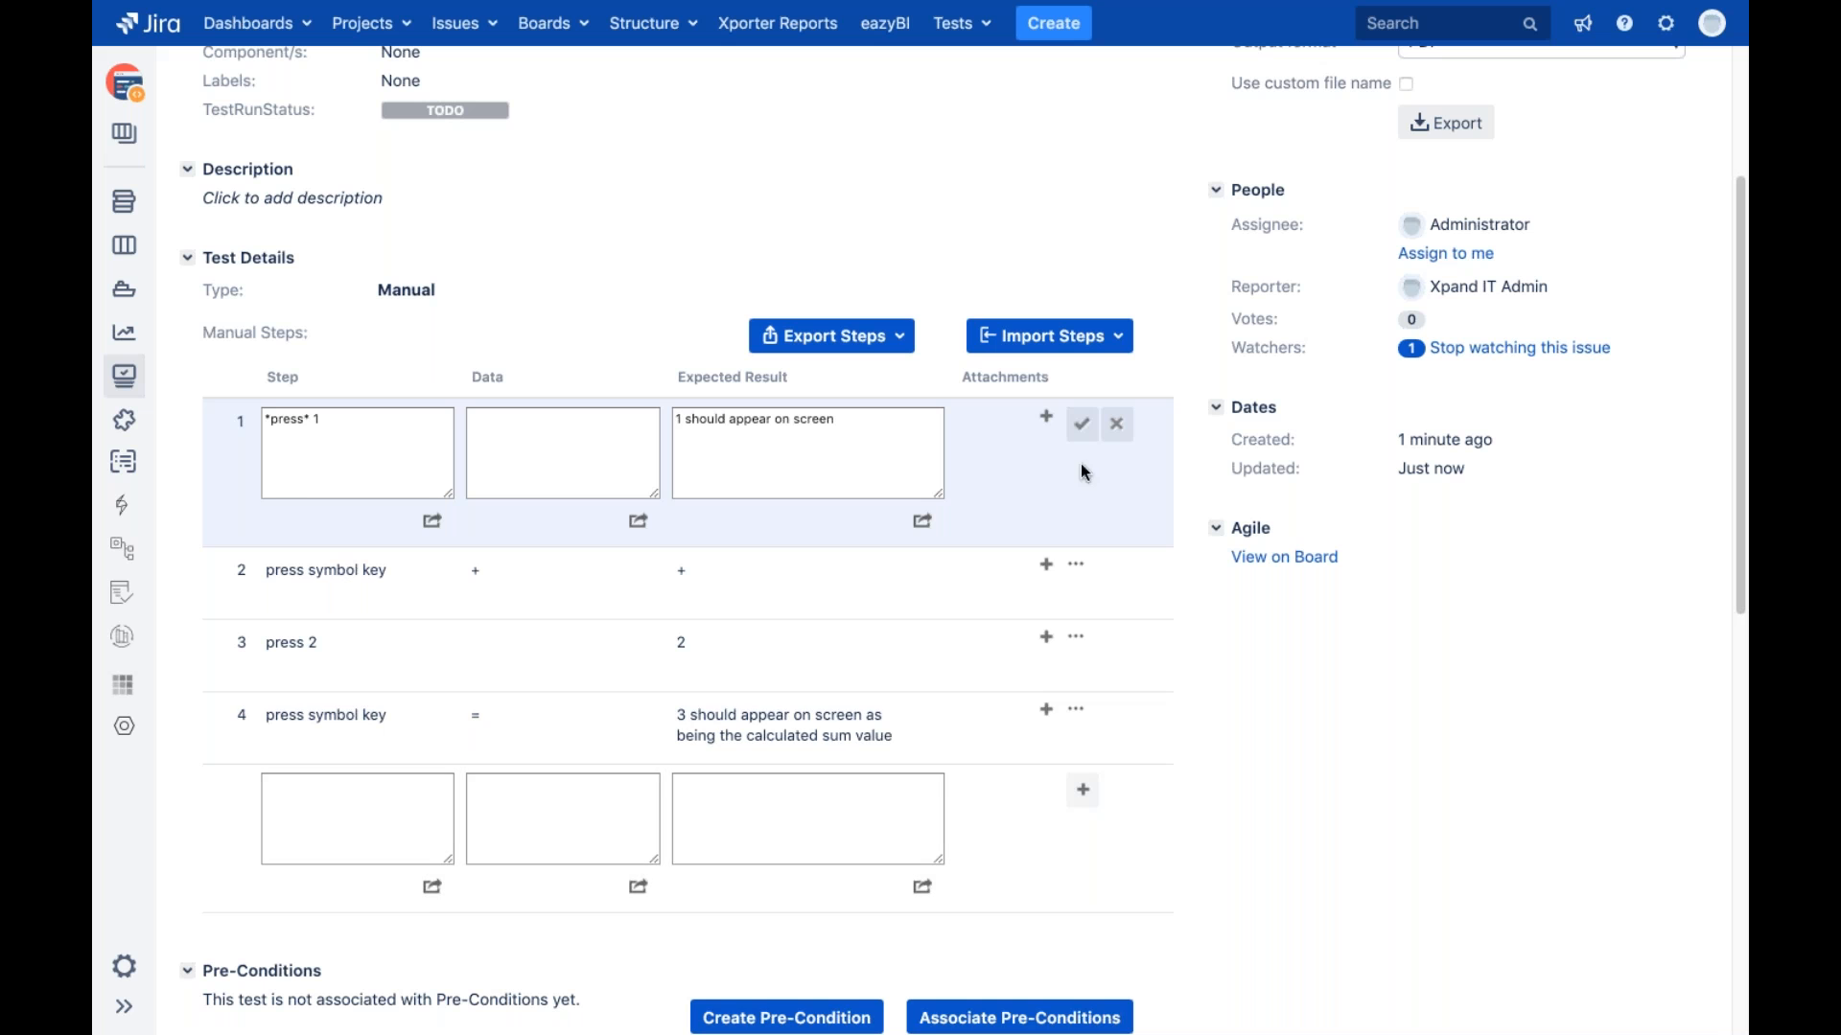
{"action": "left_click", "coordinate": [1082, 423]}
Attach the calculator_step1 image file to the first manual step
{"action": "left_click", "coordinate": [1081, 415]}
{"action": "left_click", "coordinate": [839, 497]}
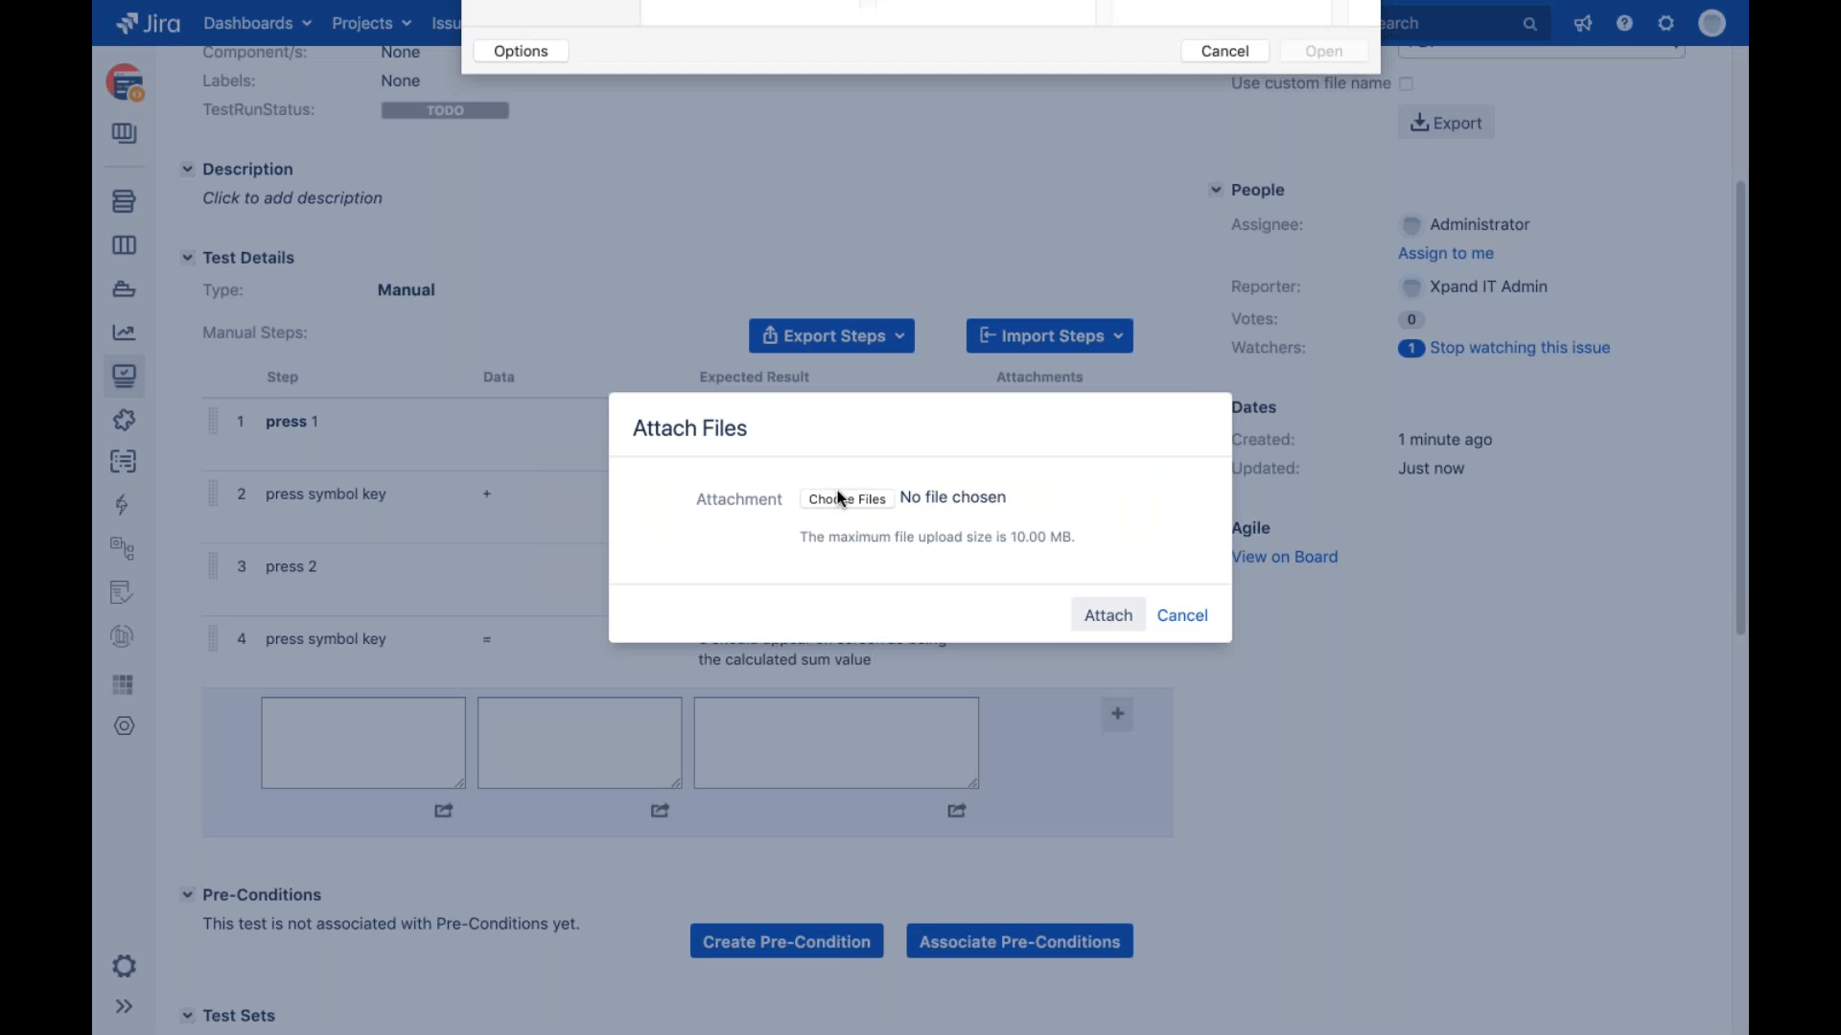
{"action": "left_click", "coordinate": [765, 163]}
{"action": "left_click", "coordinate": [1327, 721]}
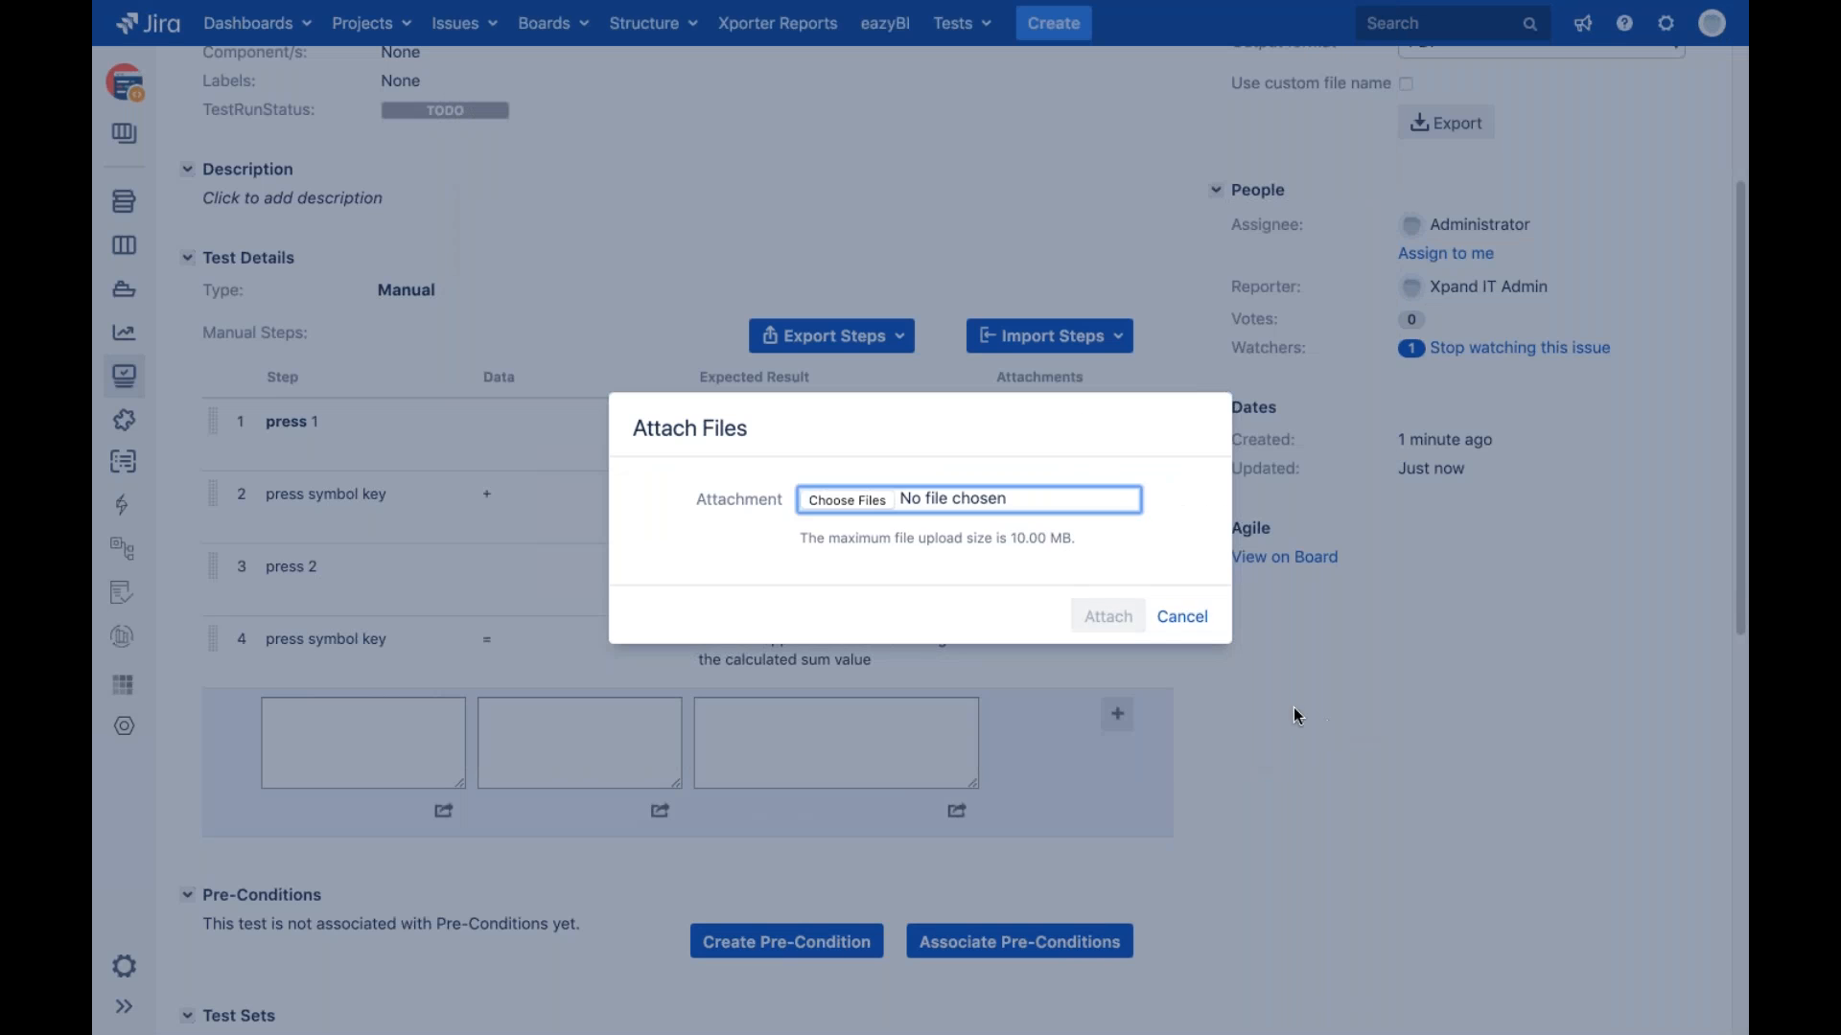
{"action": "left_click", "coordinate": [1112, 849]}
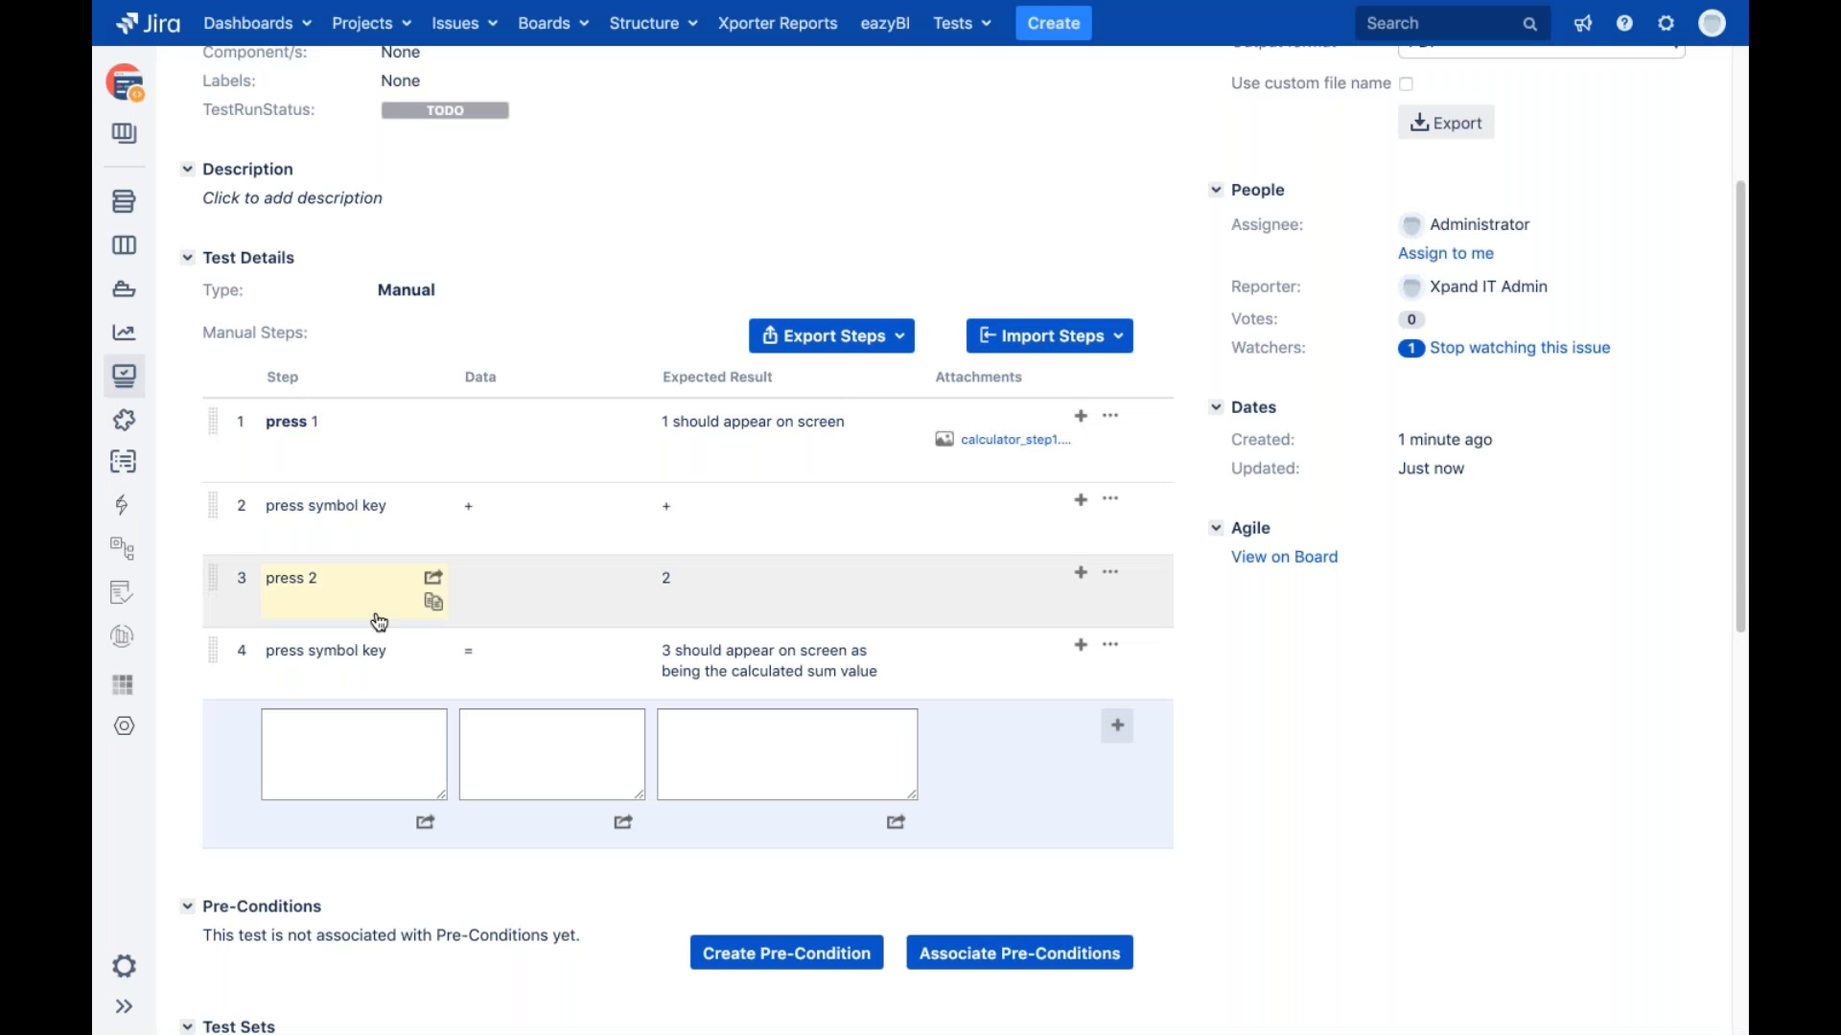
Start a new pre-condition from the test issue and give it the summary "calculator turned on"
{"action": "scroll", "coordinate": [379, 623], "scroll_direction": "down", "scroll_amount": 3}
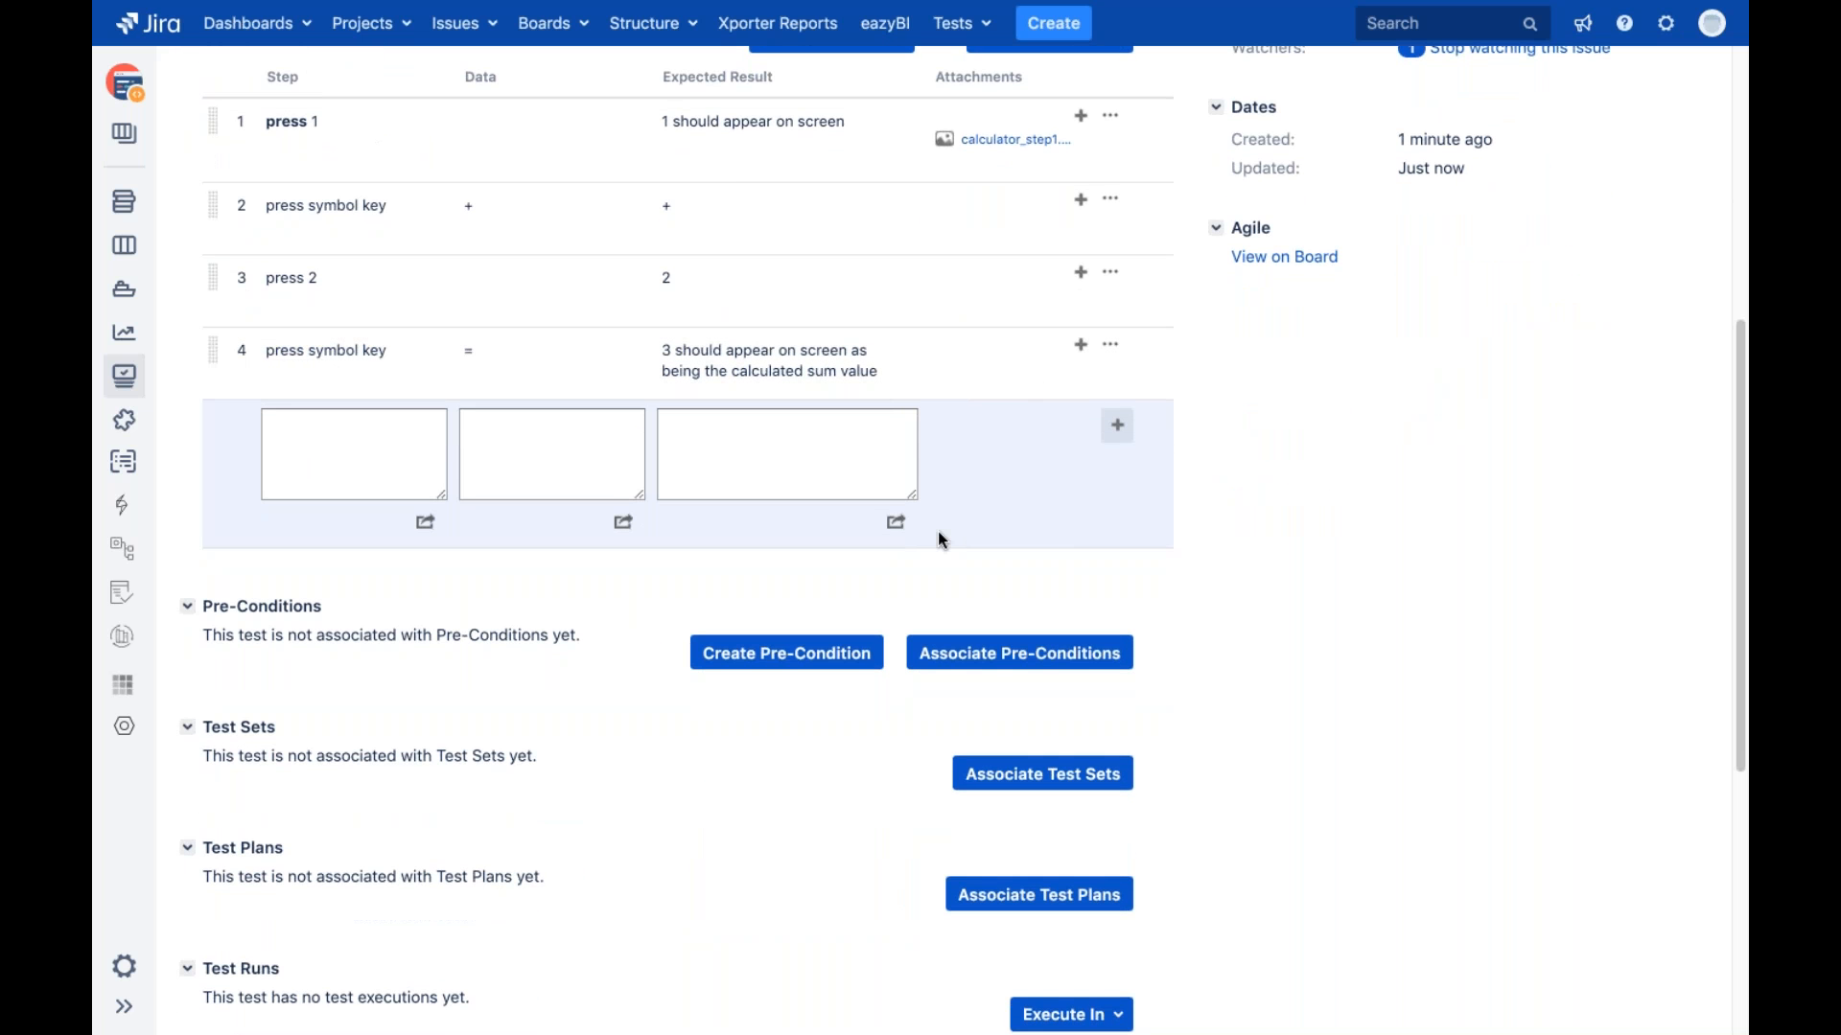
{"action": "scroll", "coordinate": [938, 532], "scroll_direction": "down", "scroll_amount": 1}
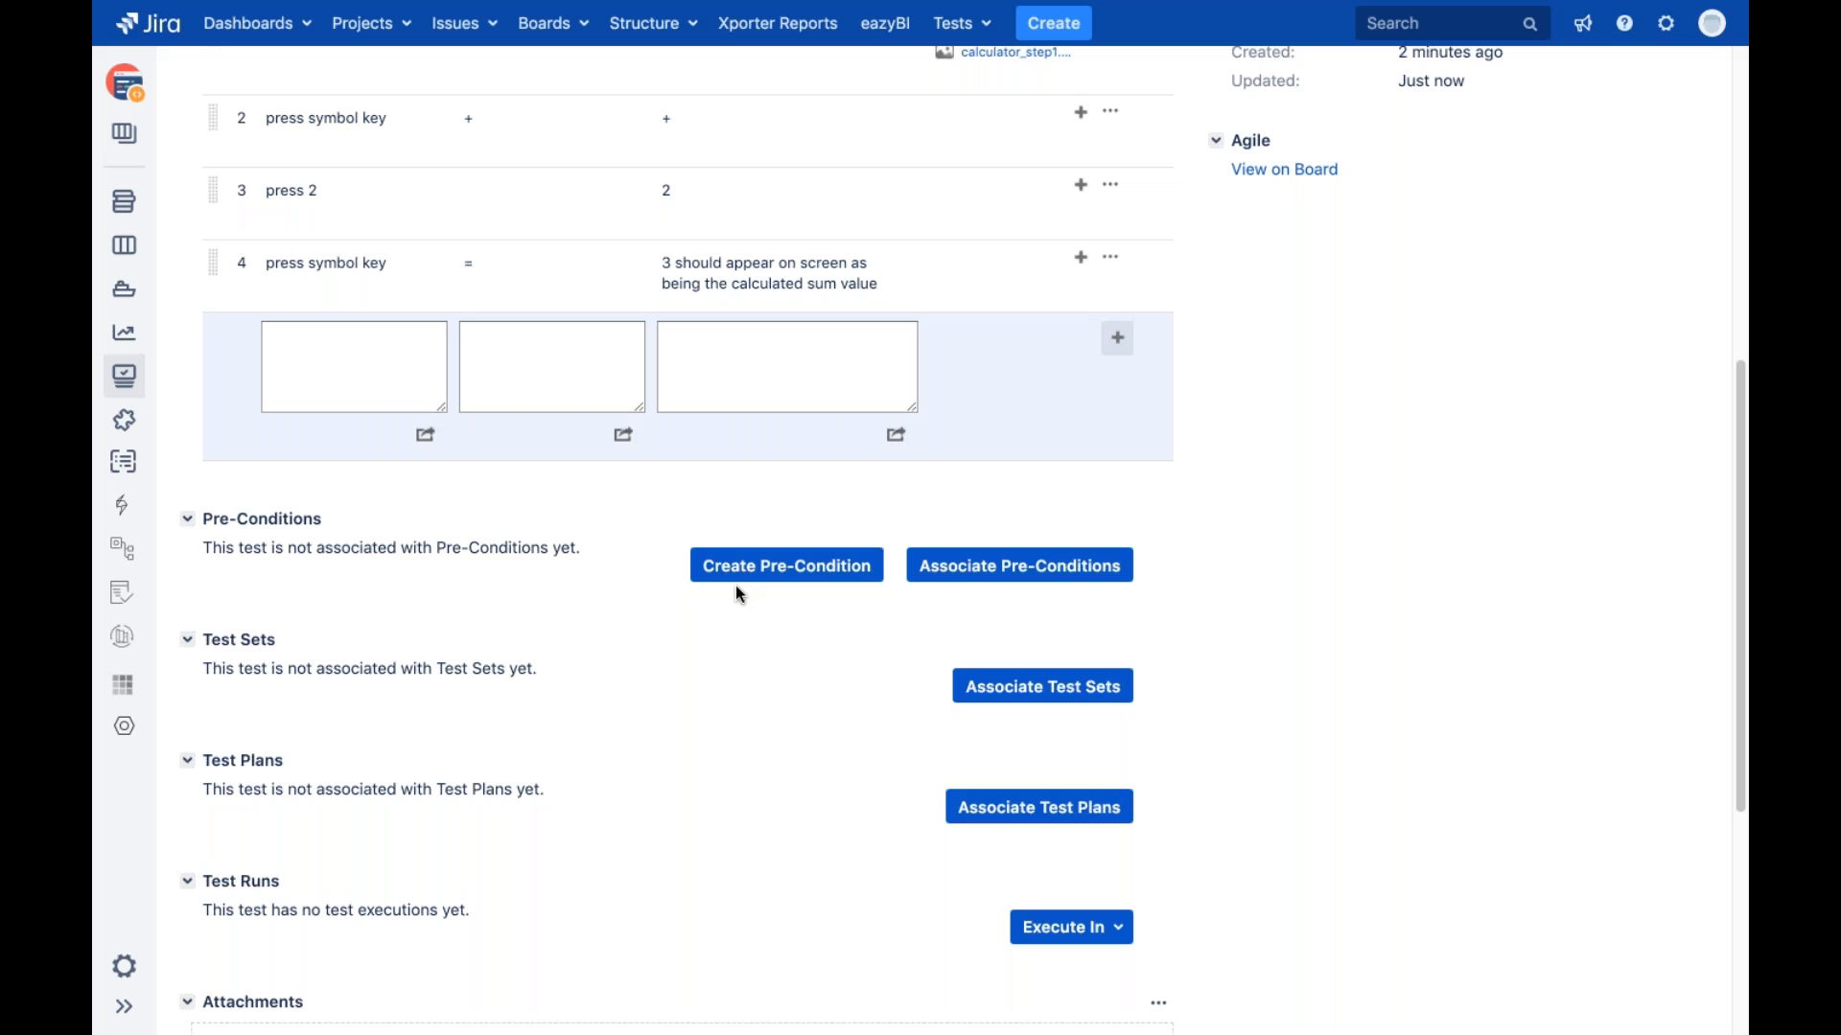
{"action": "scroll", "coordinate": [737, 589], "scroll_direction": "up", "scroll_amount": 1}
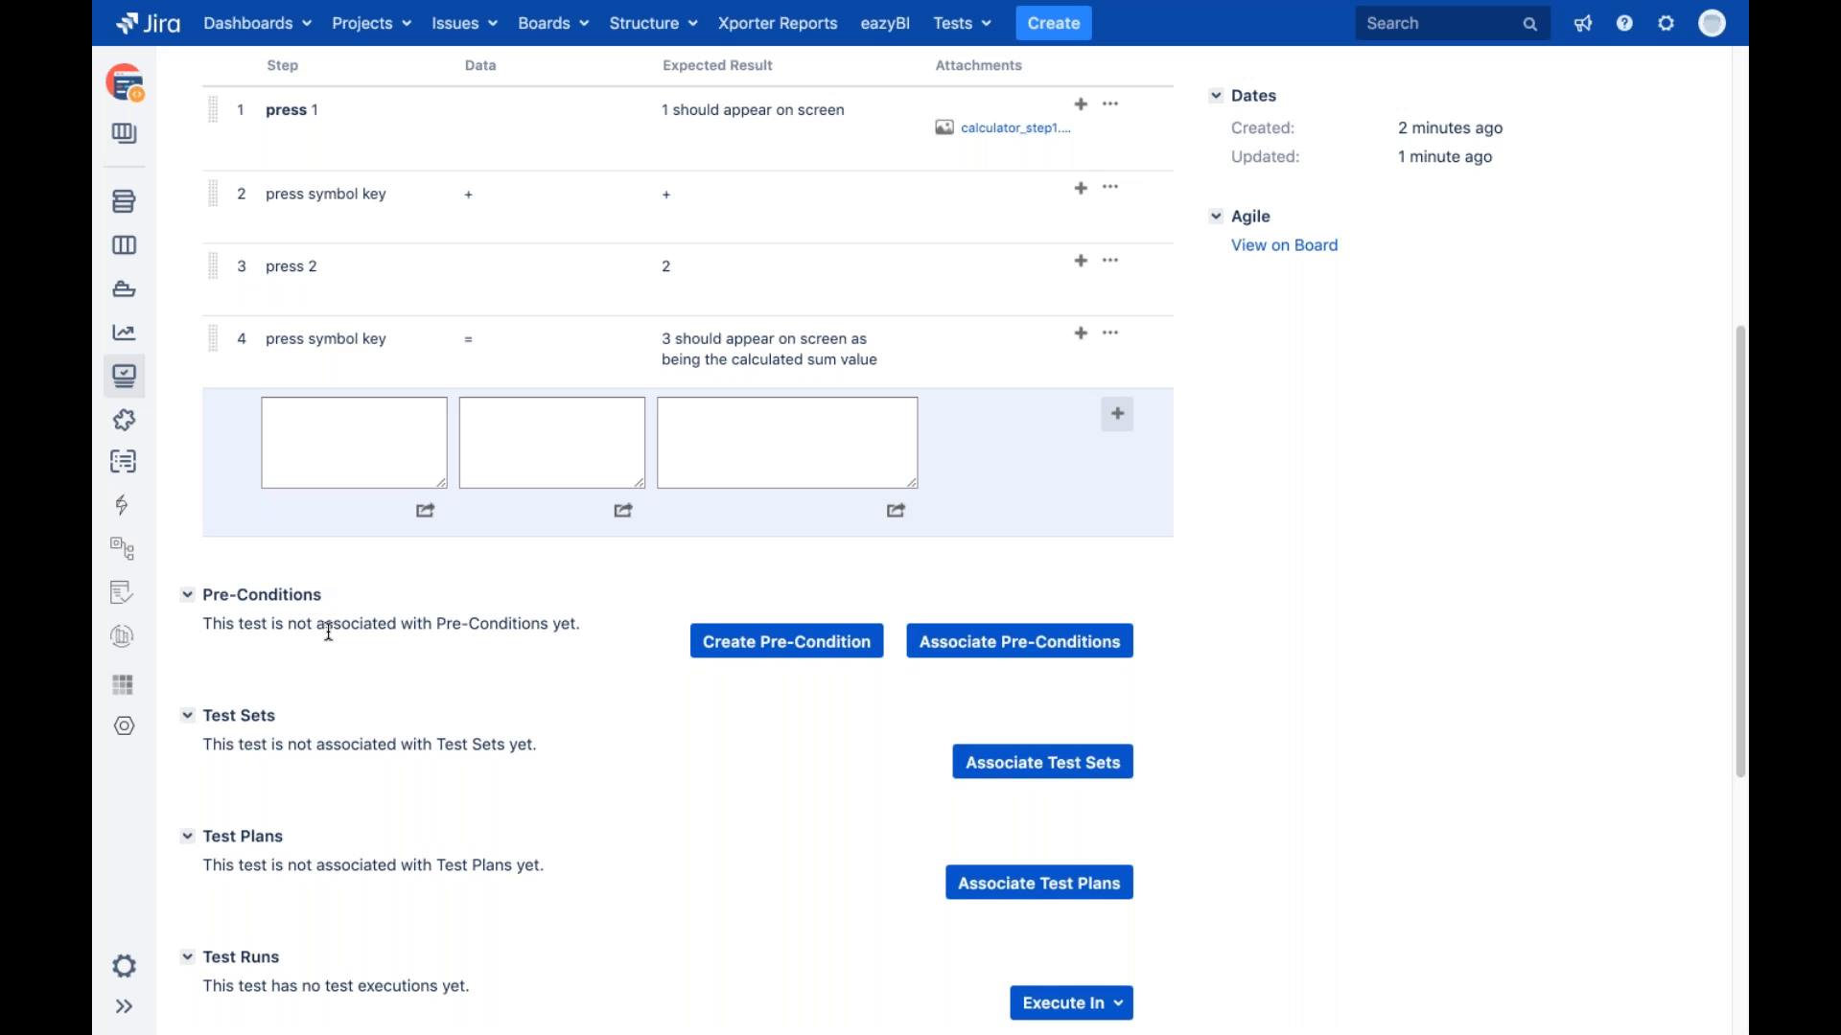
{"action": "left_click", "coordinate": [792, 654]}
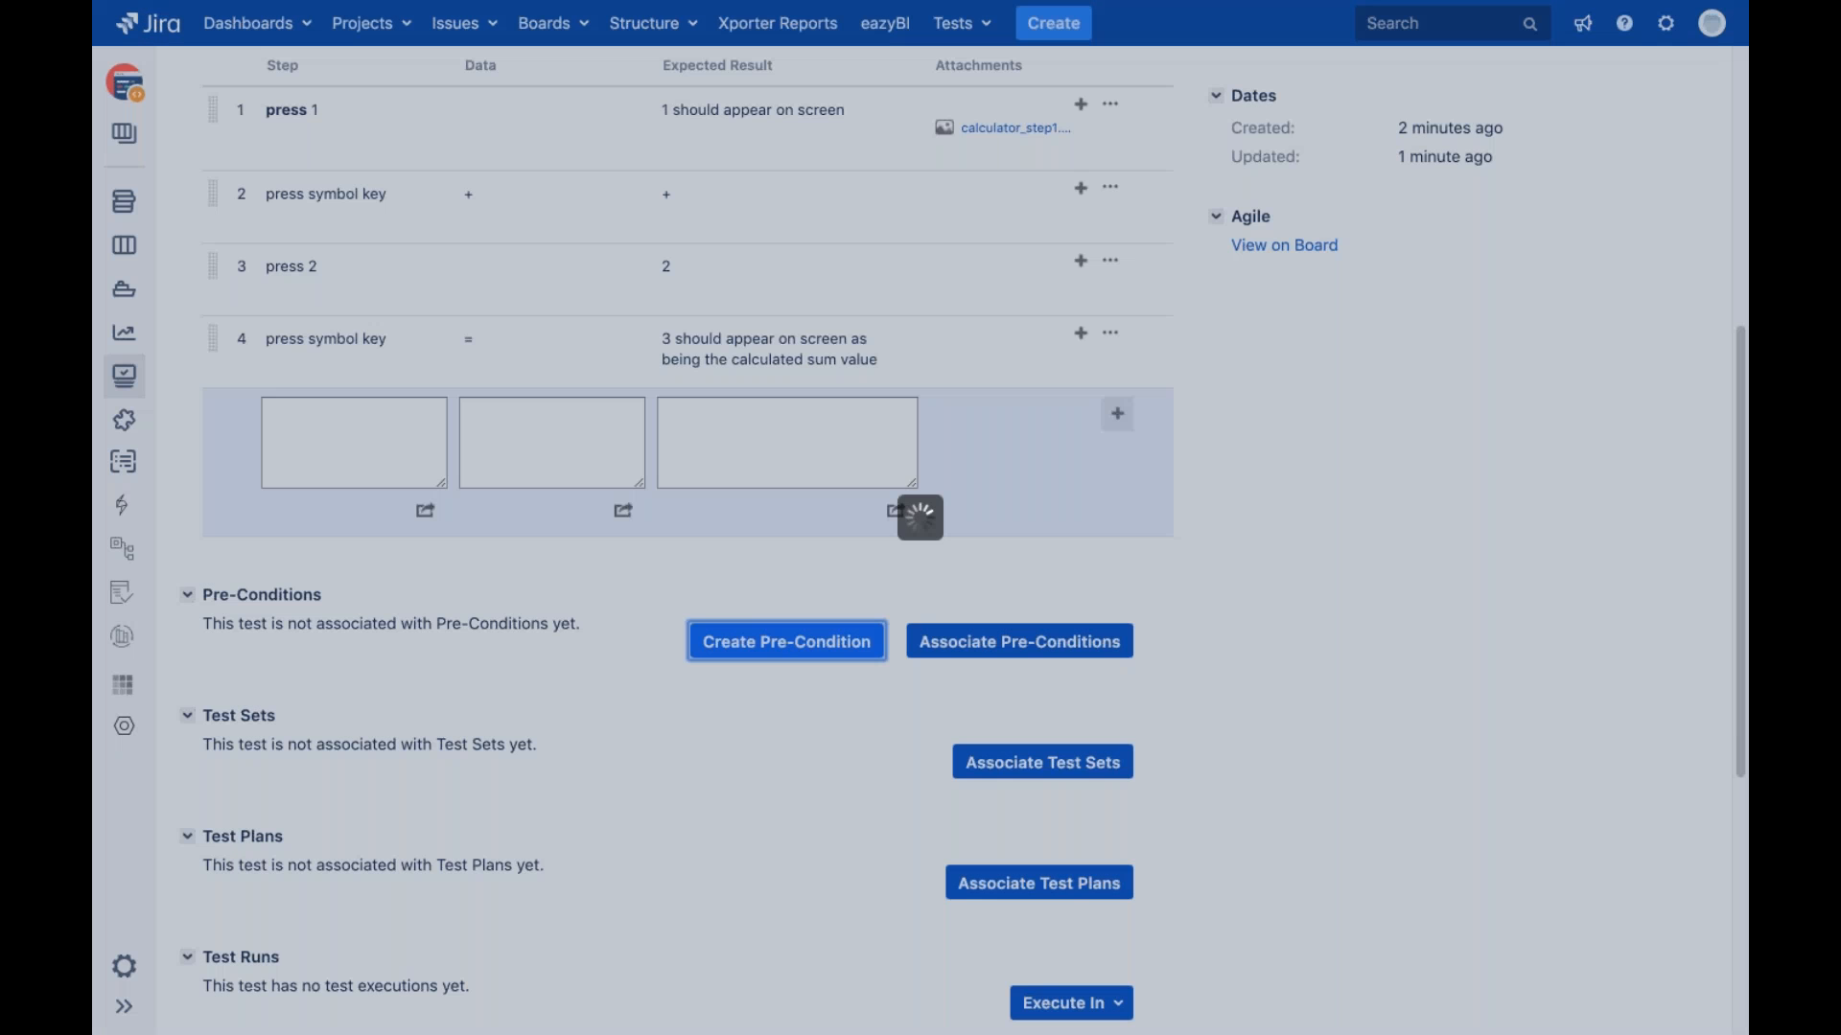
{"action": "type", "text": "calculator "}
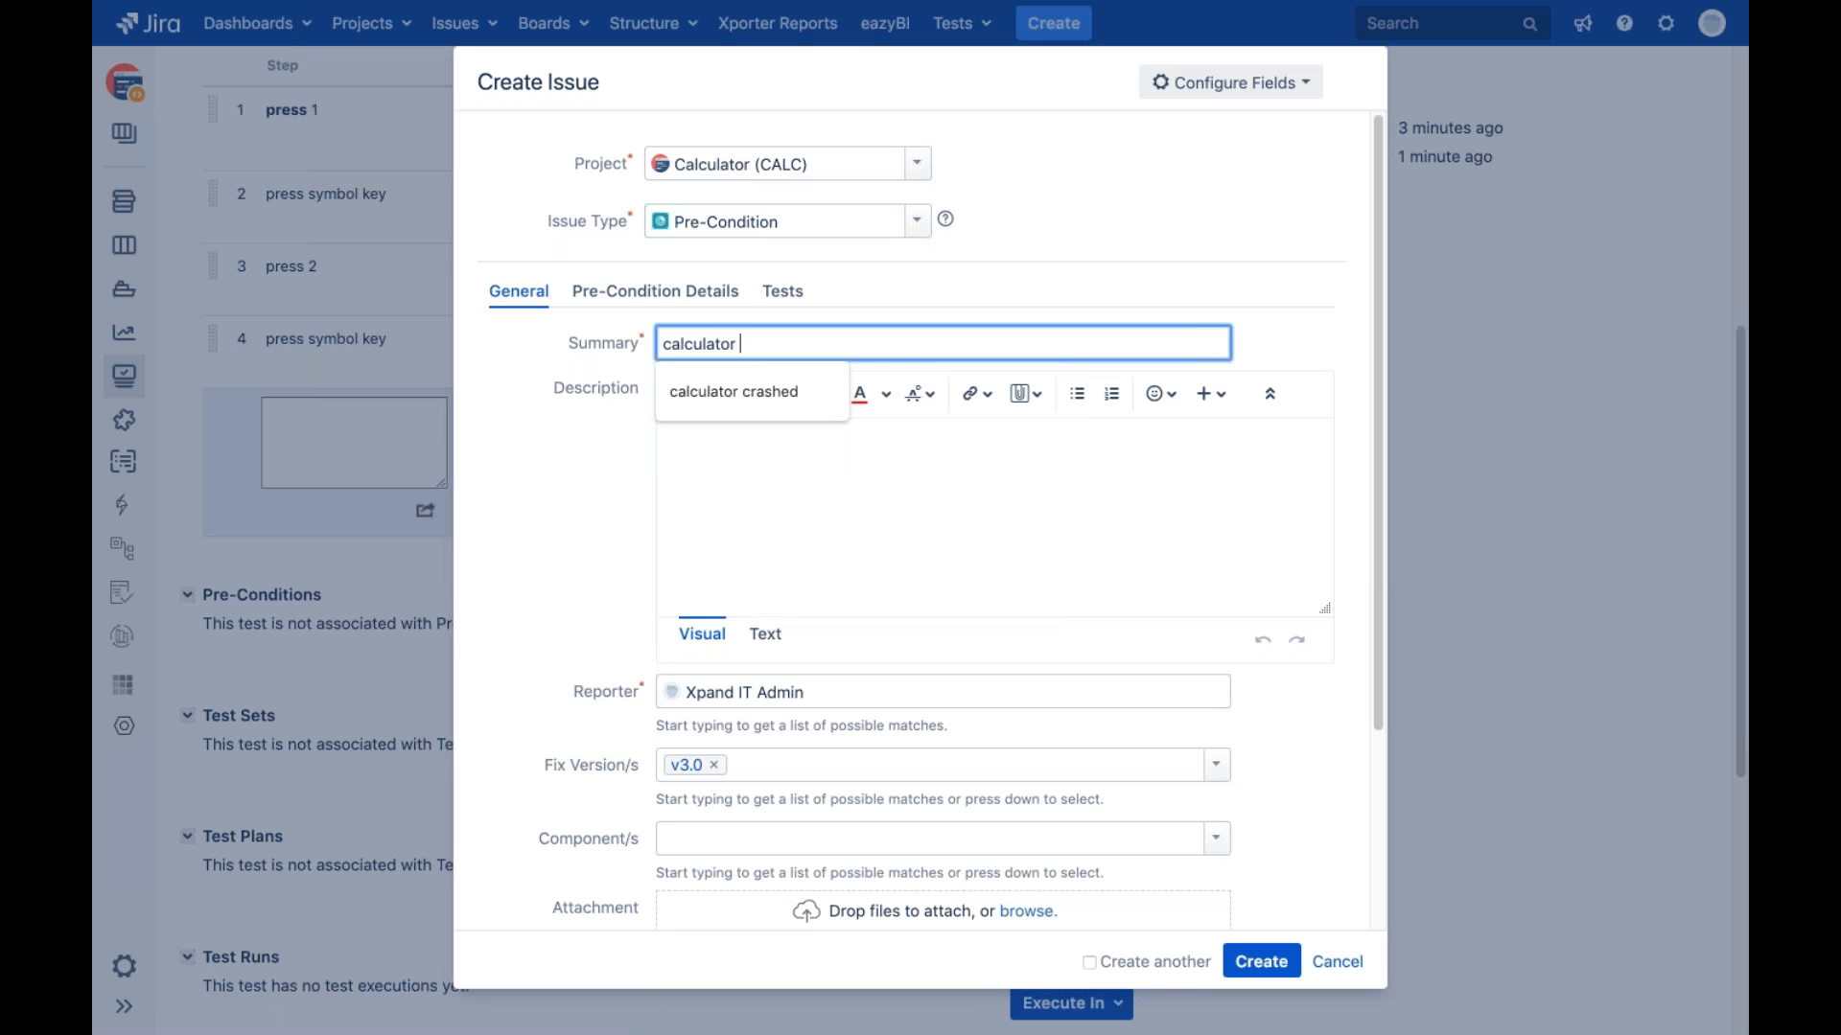
{"action": "type", "text": "turned i"}
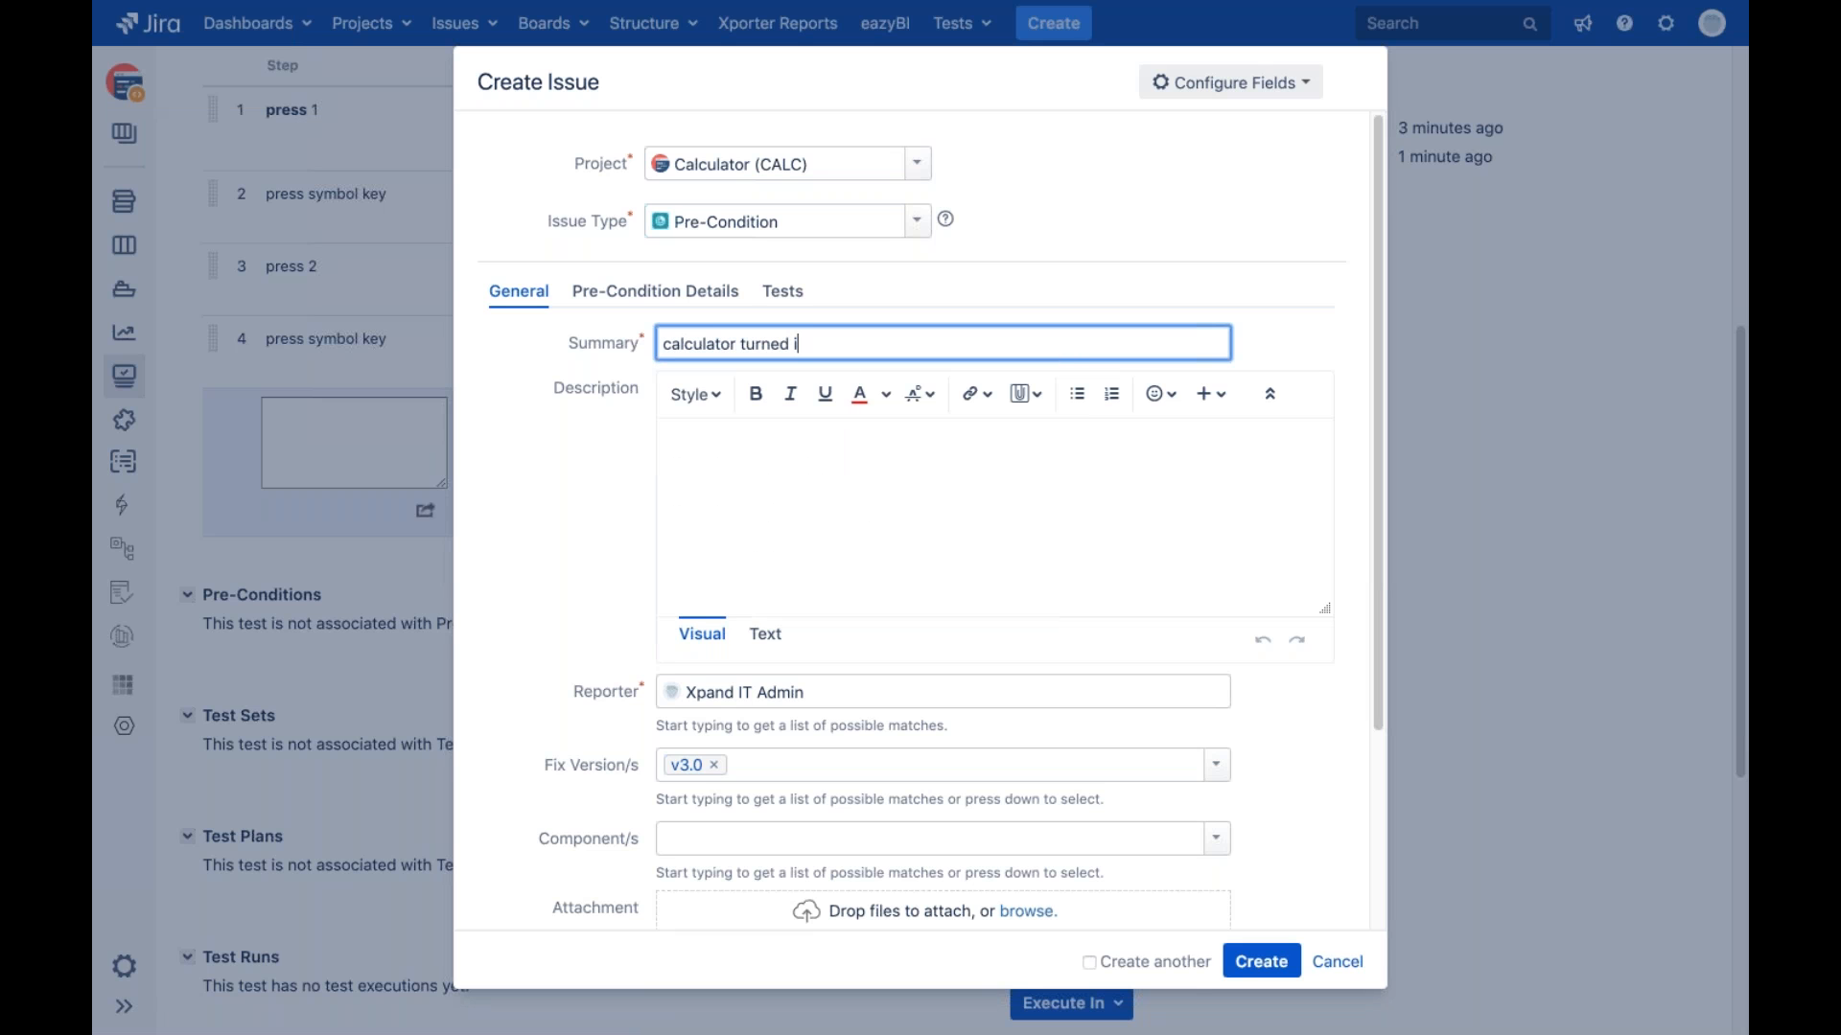
{"action": "type", "text": " on"}
Keep the pre-condition type Manual, enter the condition "turn on the calculator", and create it associated with test CALC-2509
{"action": "left_click", "coordinate": [602, 299]}
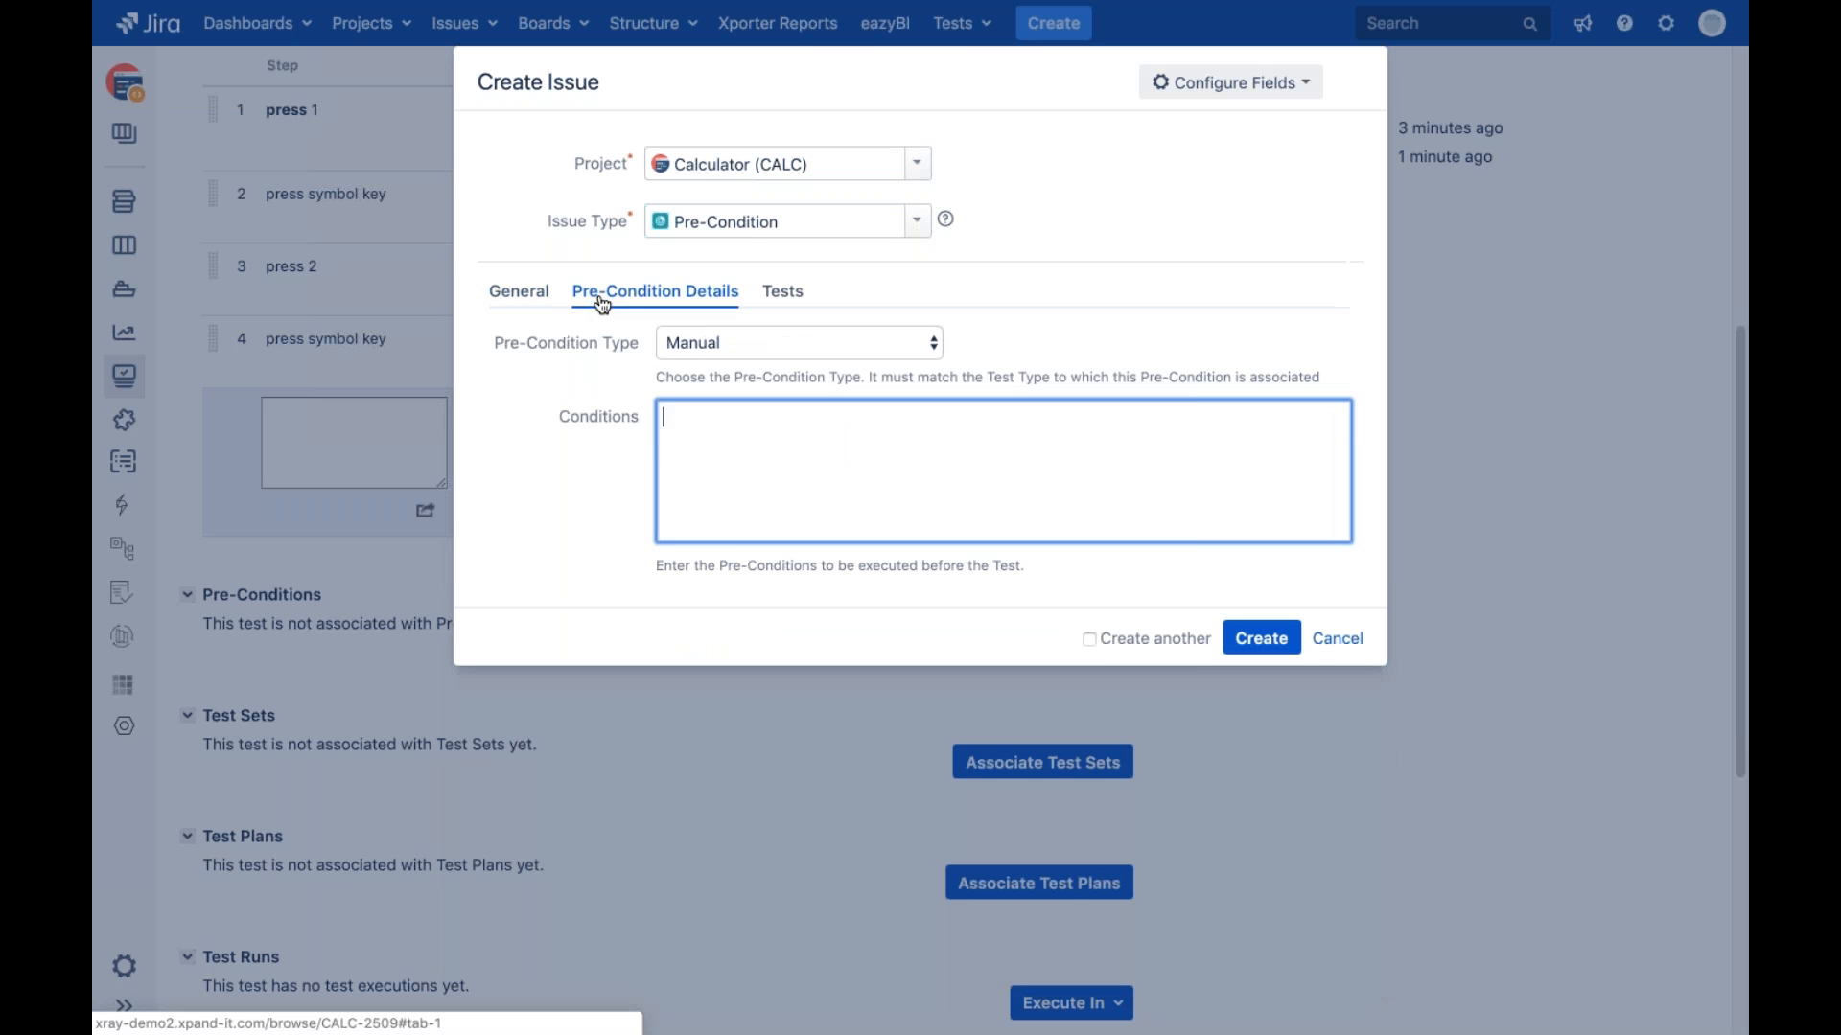
{"action": "left_click", "coordinate": [757, 353]}
{"action": "left_click", "coordinate": [1108, 357]}
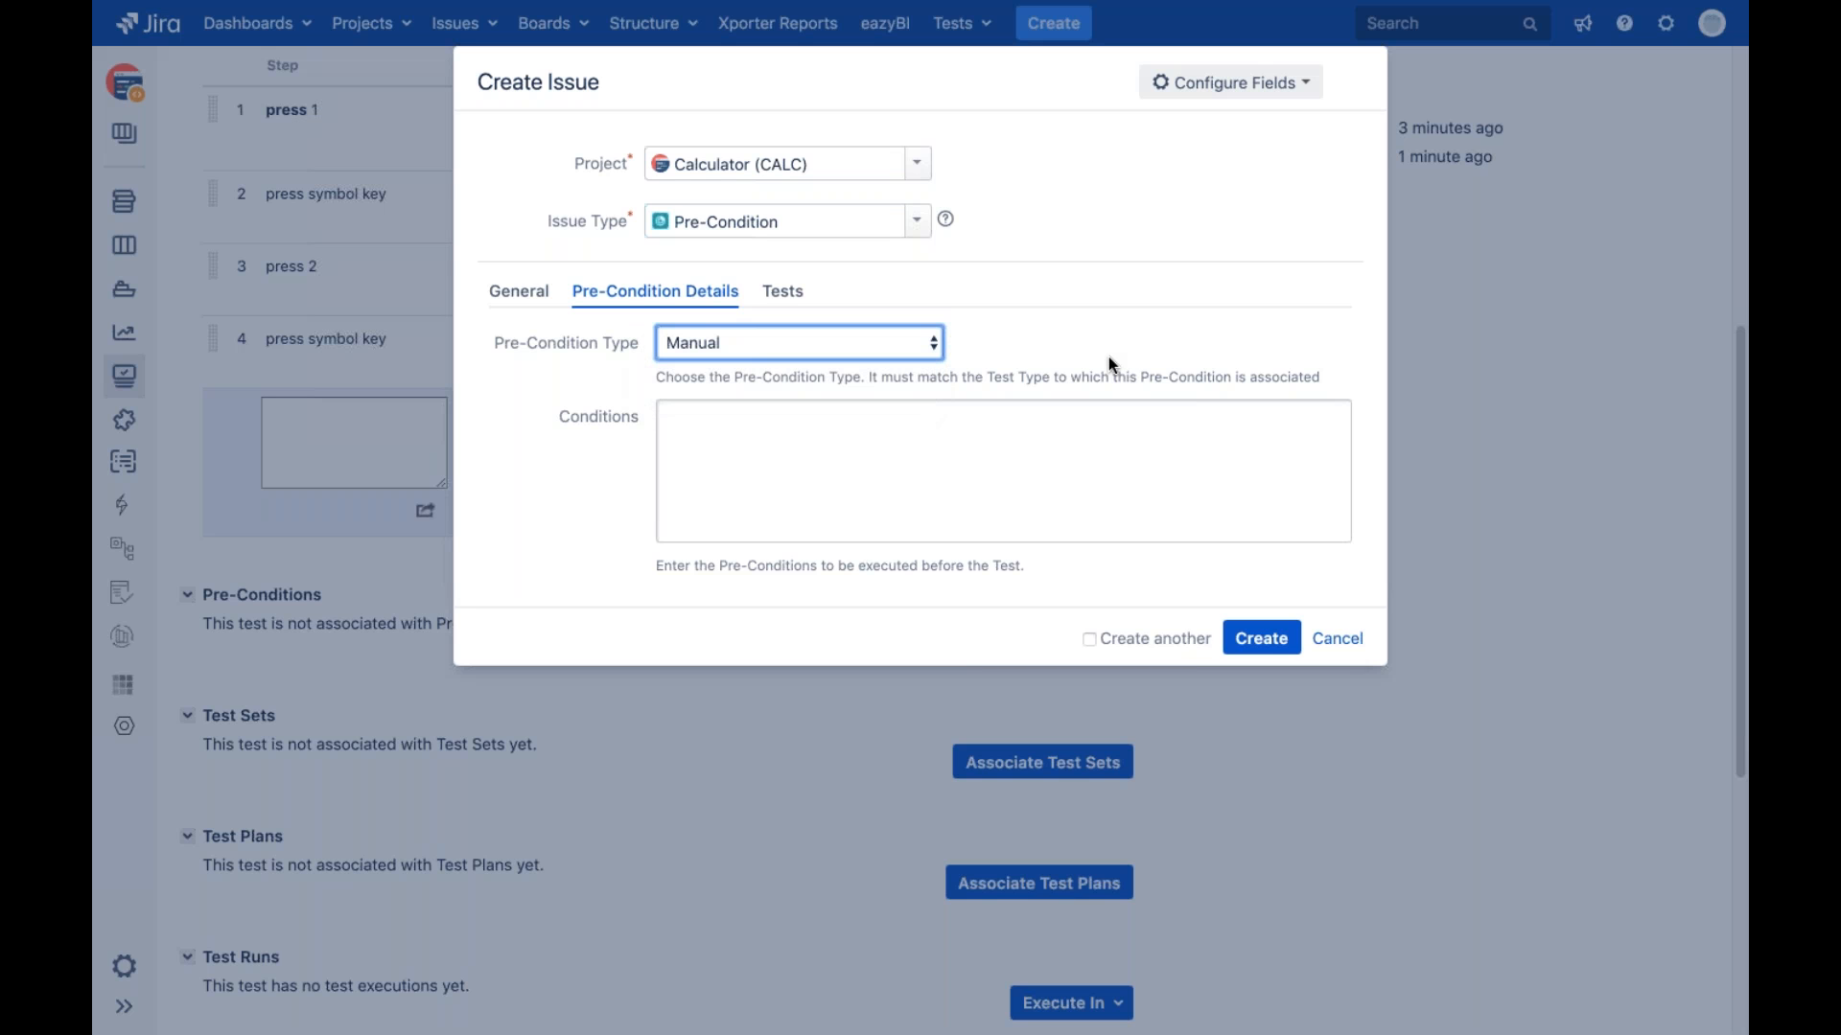
{"action": "left_click", "coordinate": [771, 451]}
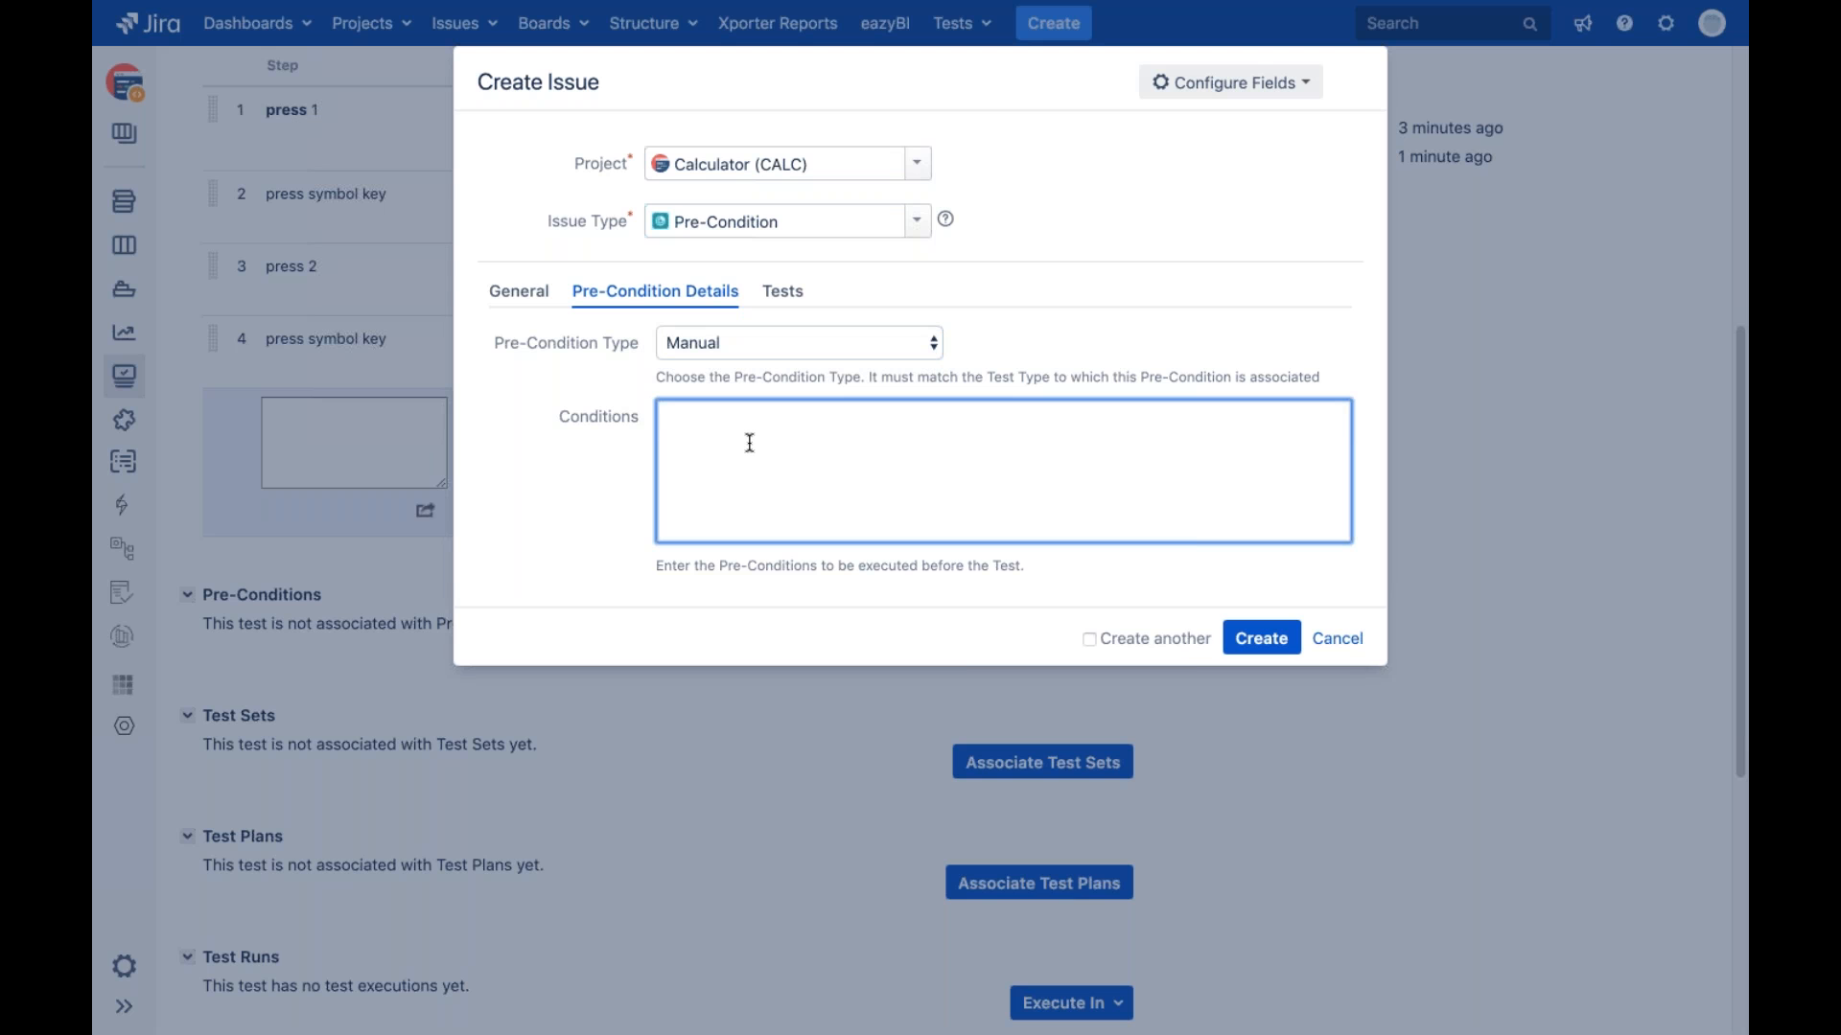
{"action": "type", "text": "turn on the calculator"}
{"action": "left_click", "coordinate": [784, 291]}
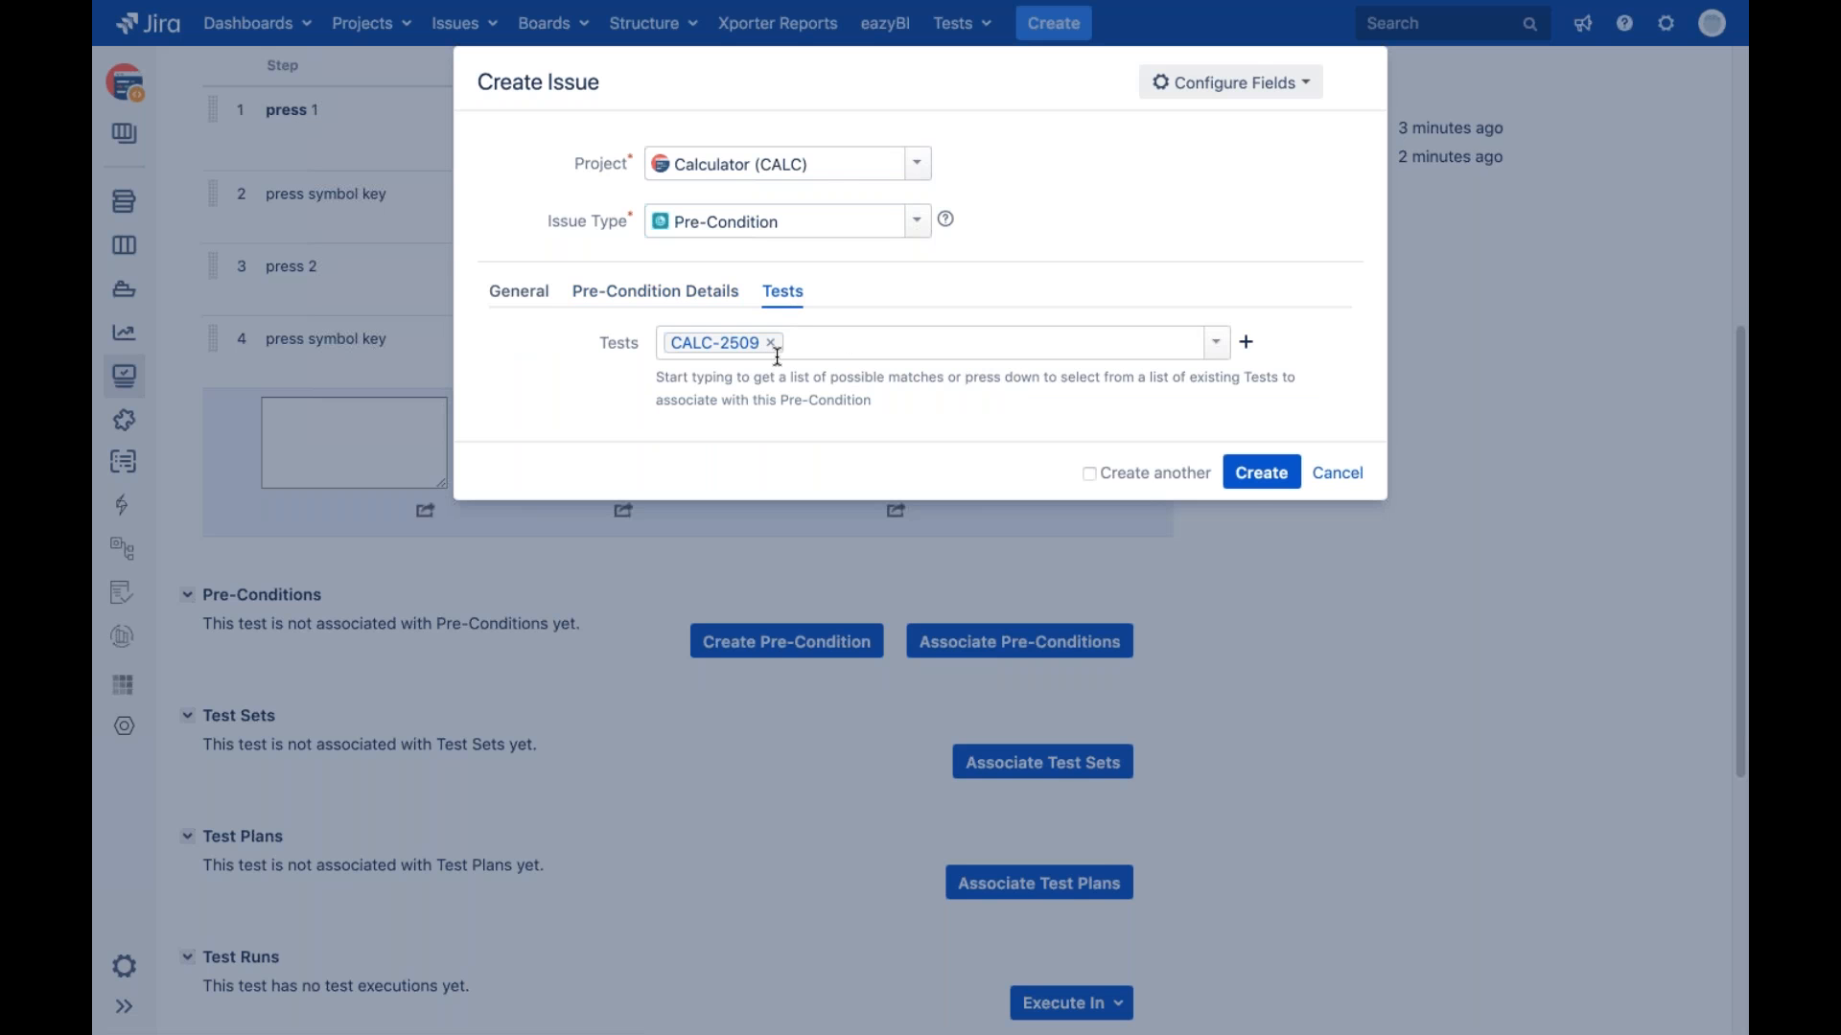
{"action": "left_click", "coordinate": [1256, 479]}
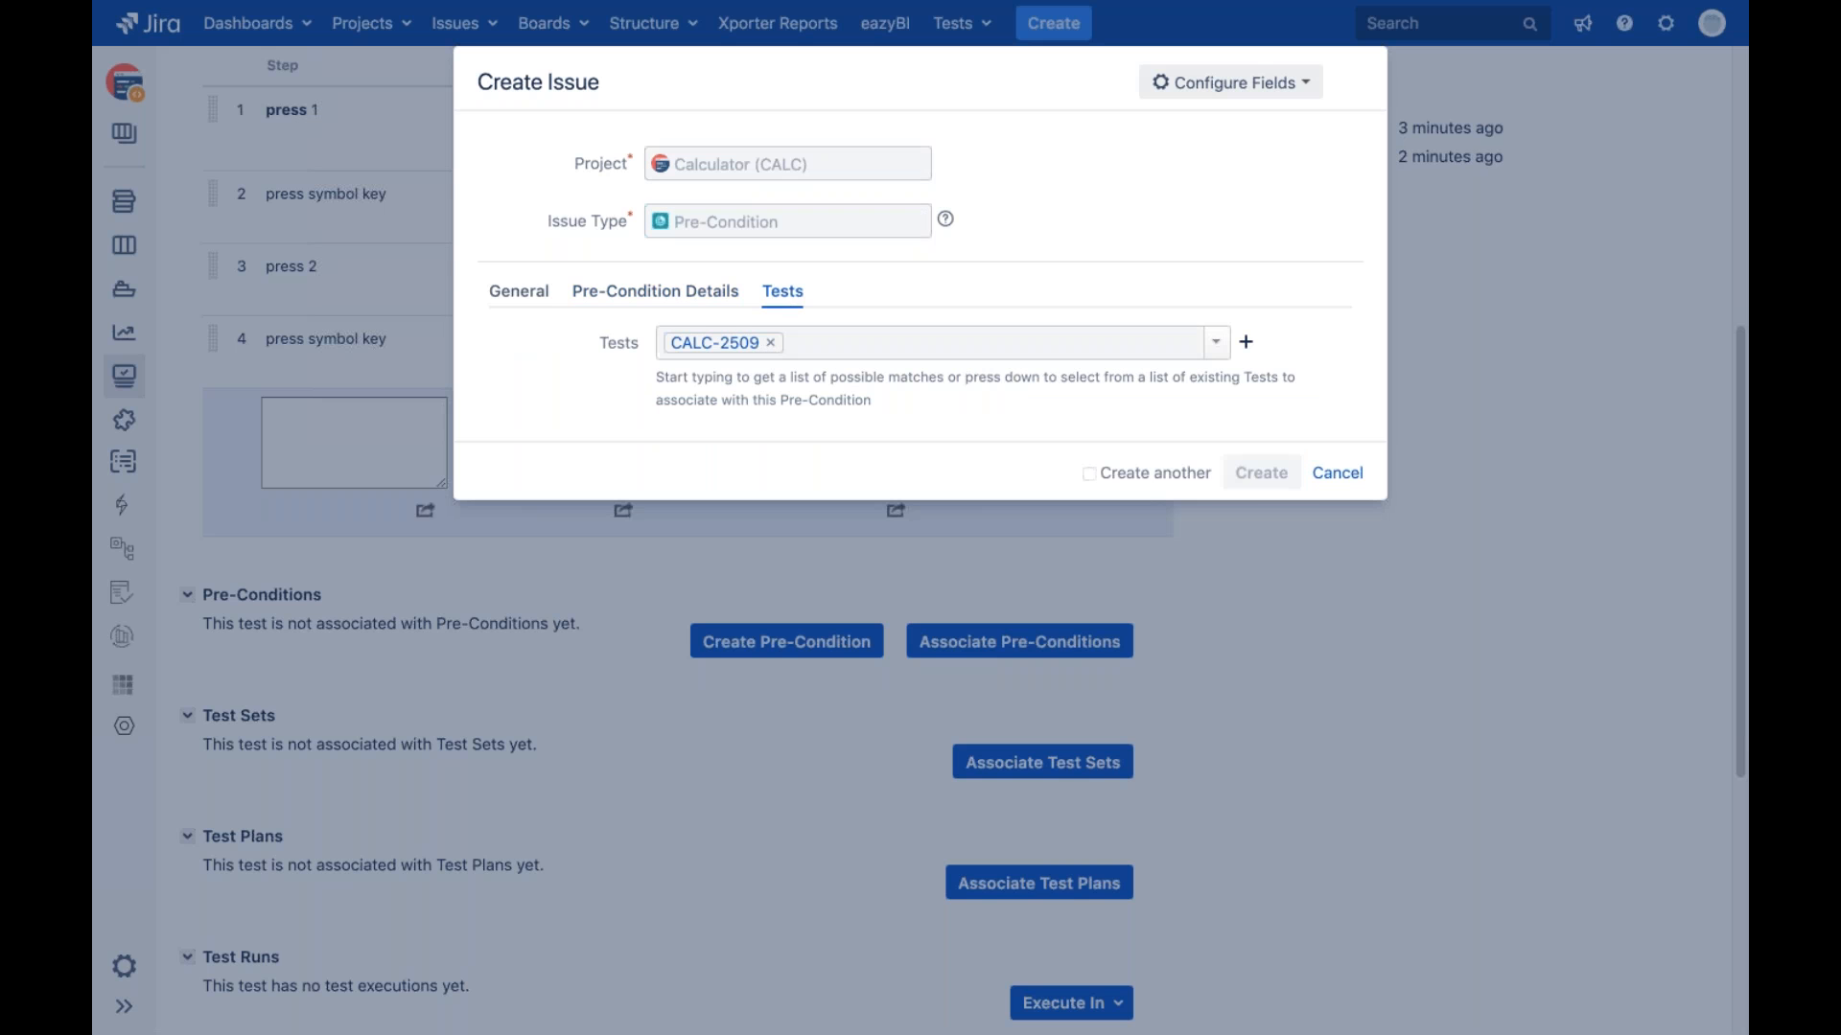
Open the "calculator turned on" pre-condition from the test and review its details, condition and associated tests
{"action": "scroll", "coordinate": [575, 596], "scroll_direction": "down", "scroll_amount": 5}
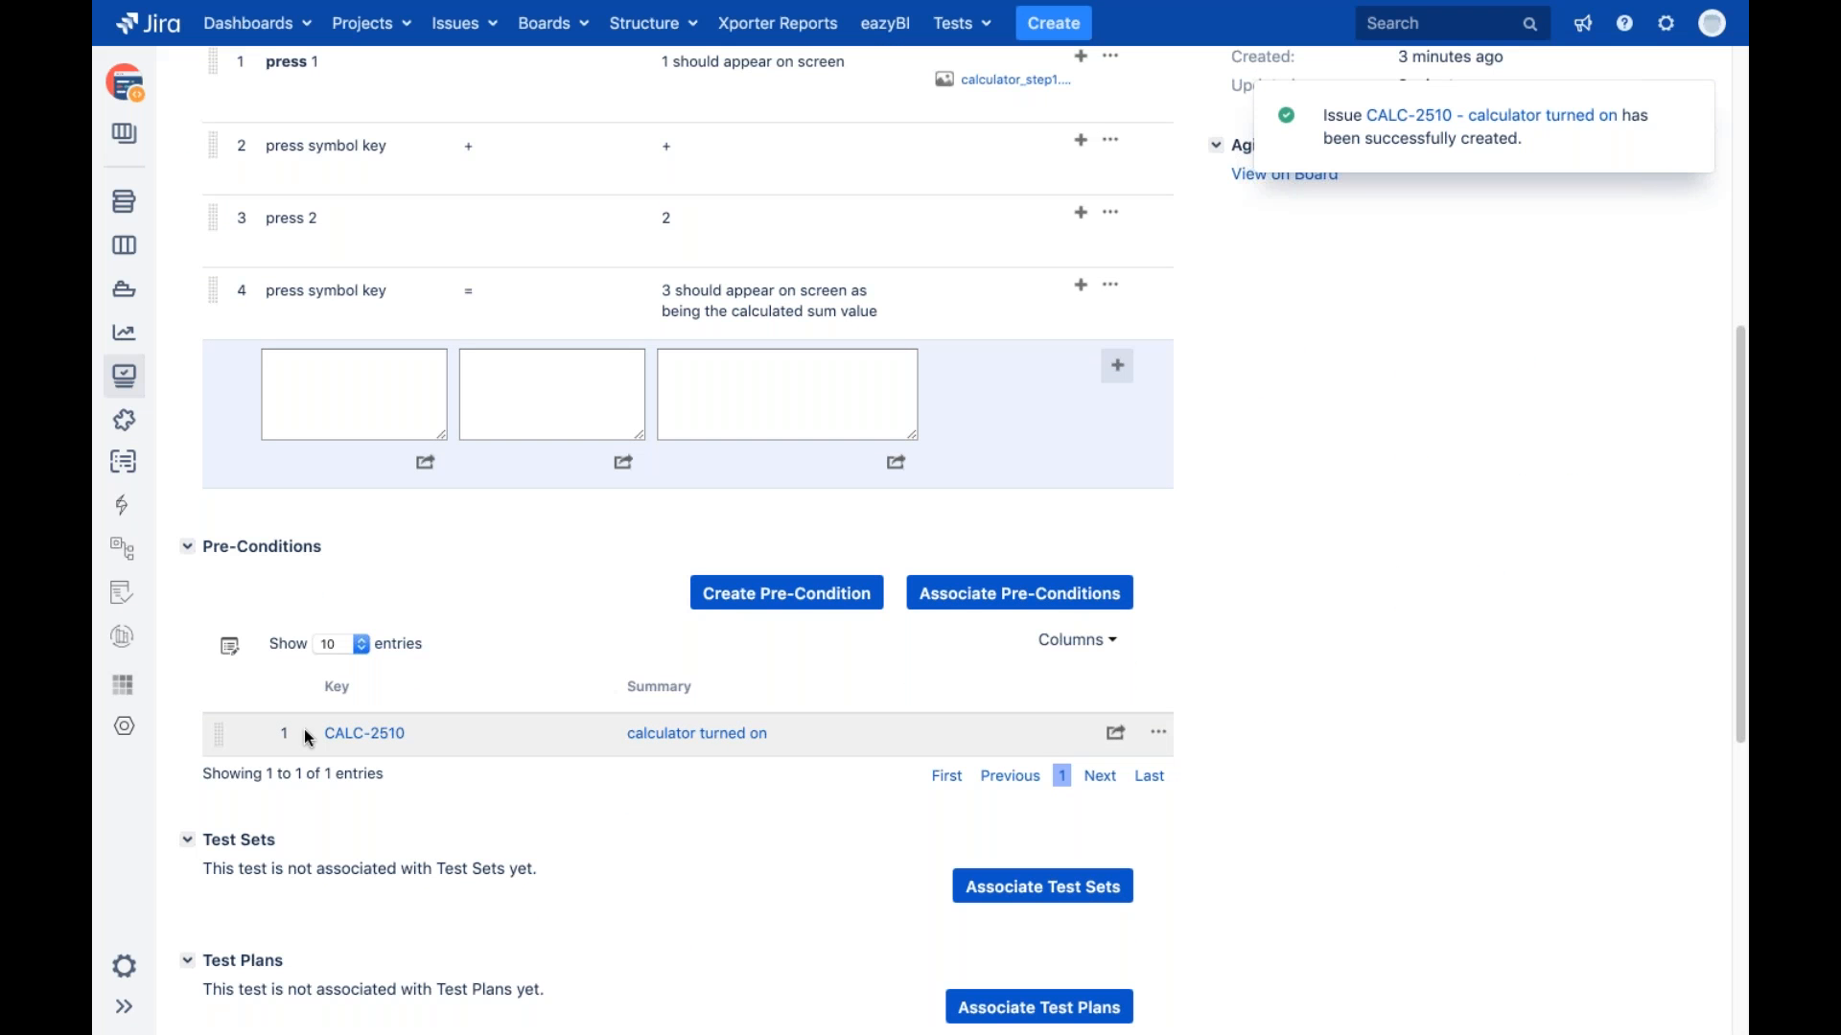
{"action": "left_click", "coordinate": [364, 735]}
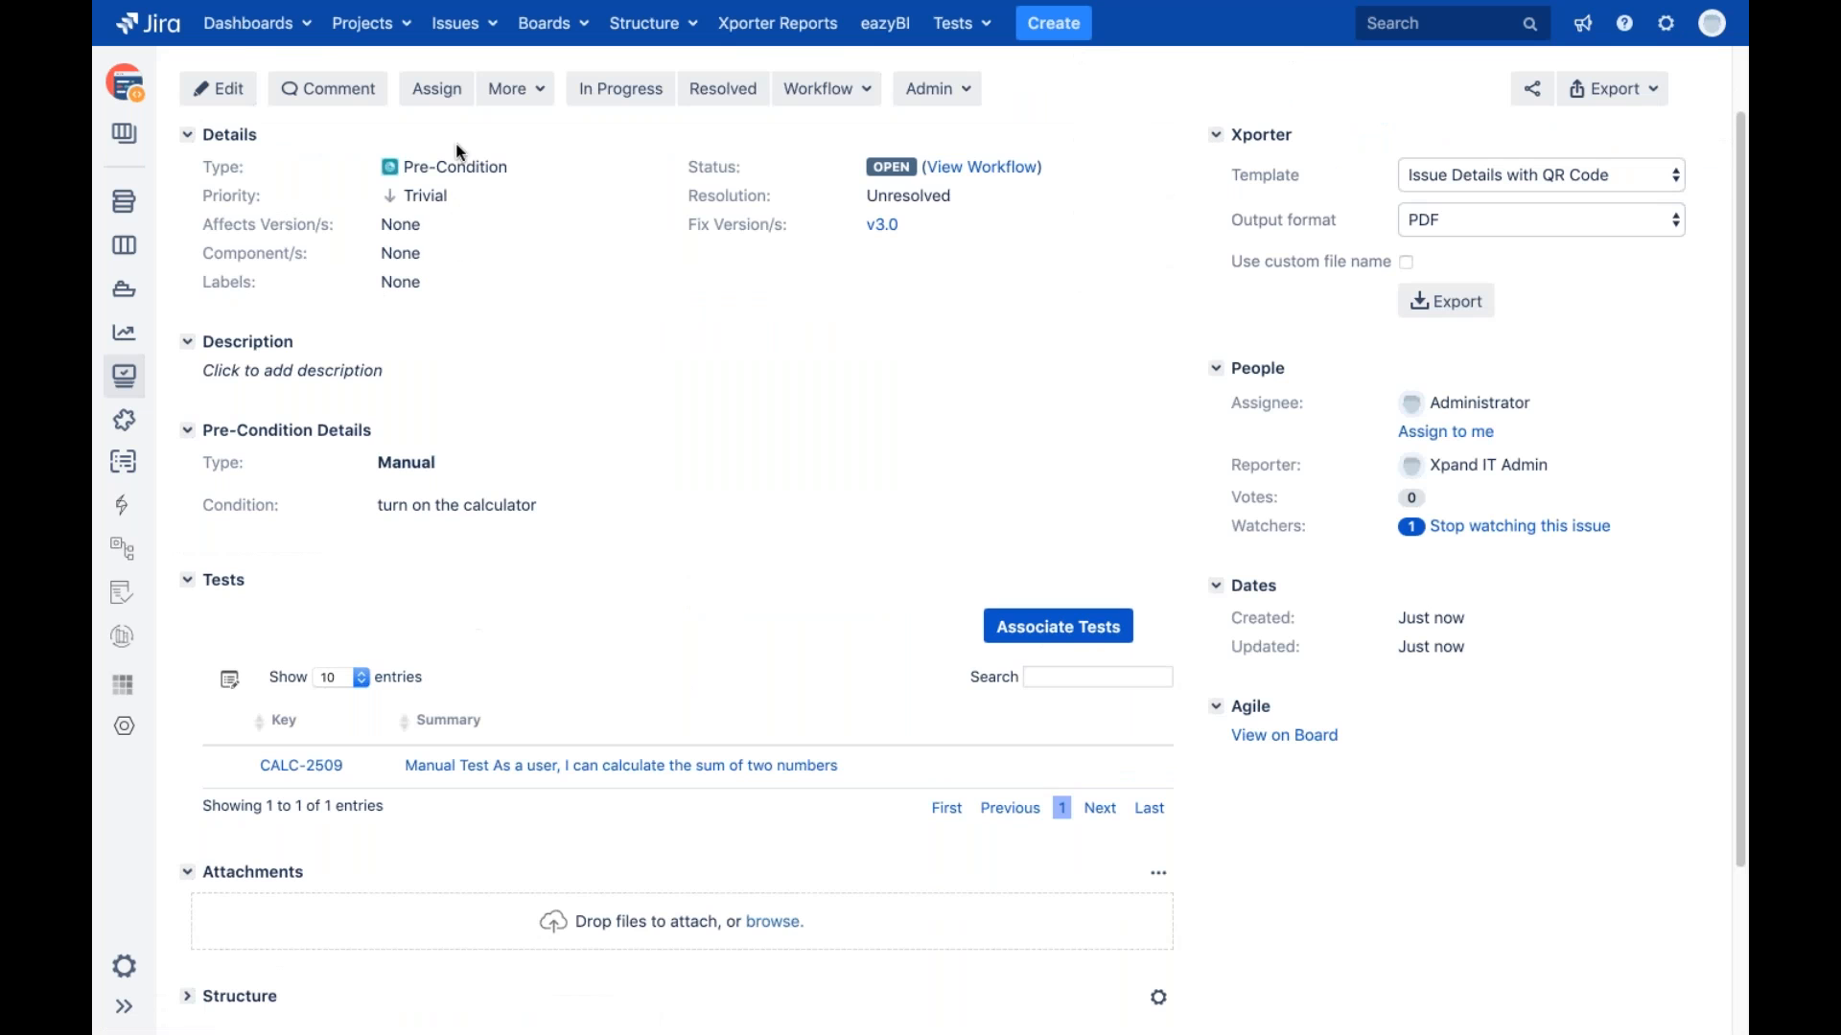
{"action": "scroll", "coordinate": [459, 239], "scroll_direction": "up", "scroll_amount": 1}
{"action": "scroll", "coordinate": [458, 238], "scroll_direction": "up", "scroll_amount": 2}
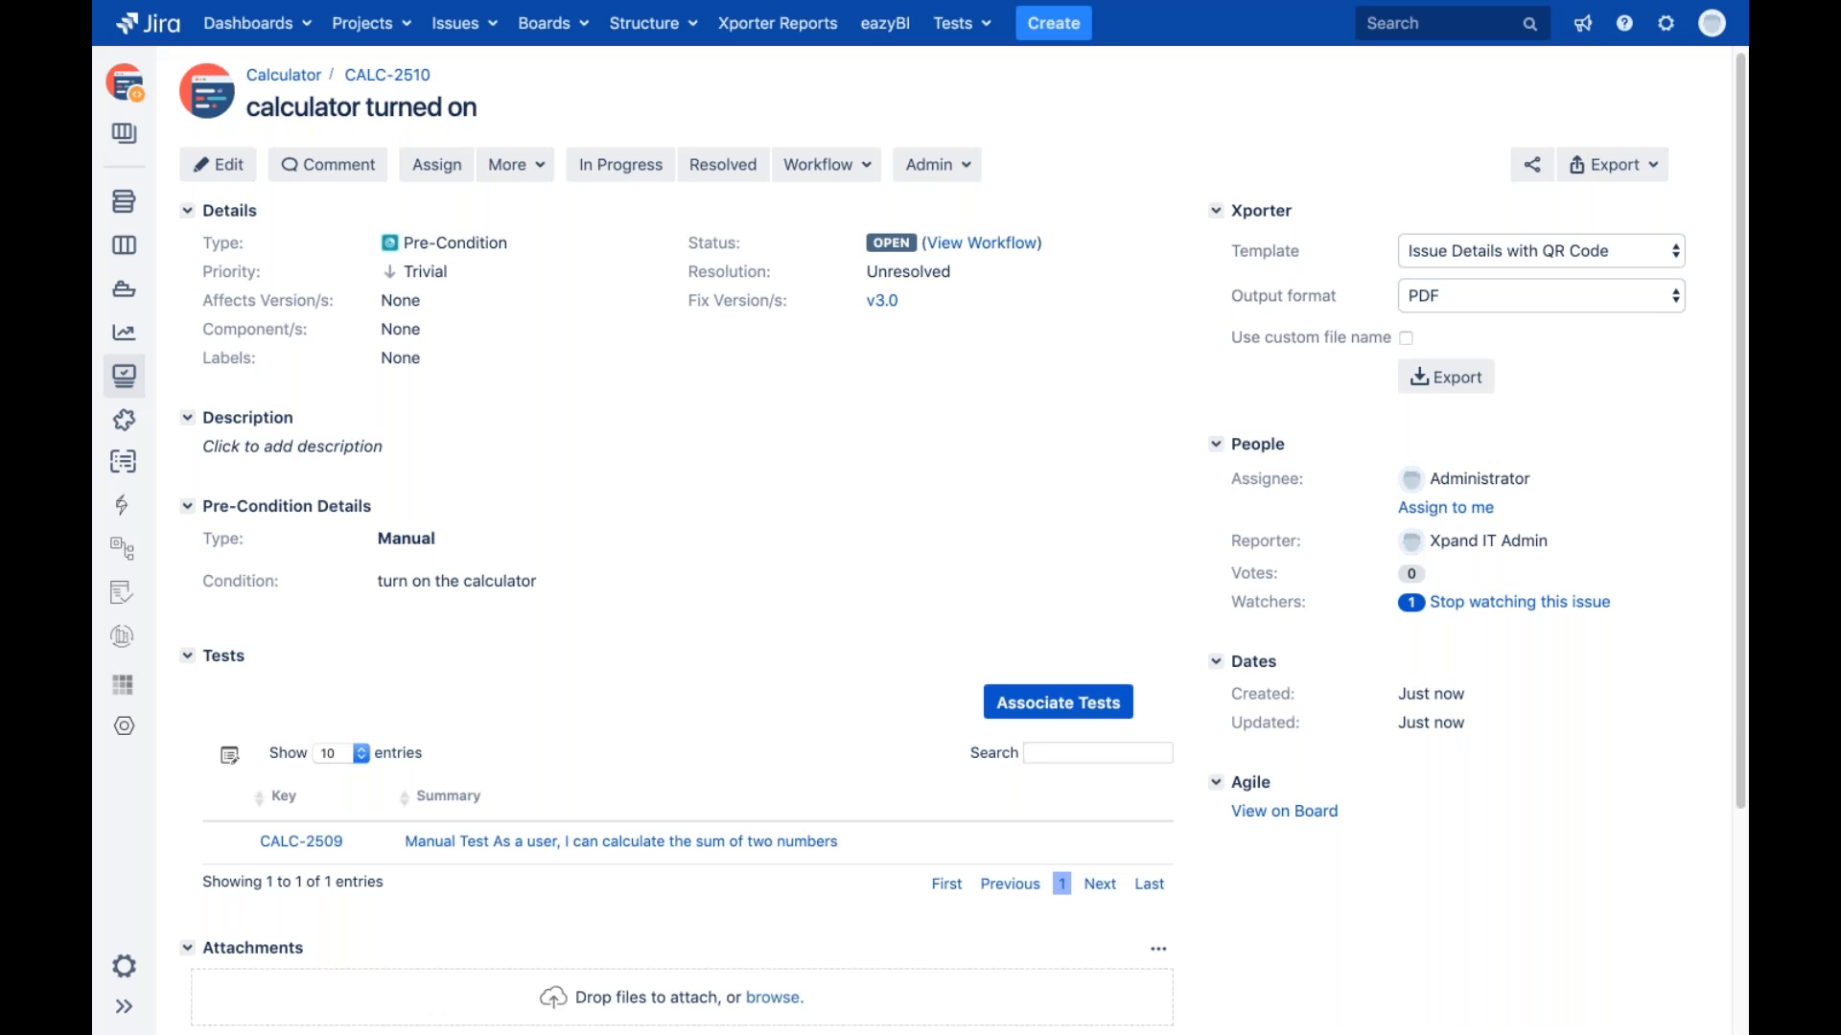
{"action": "scroll", "coordinate": [597, 510], "scroll_direction": "down", "scroll_amount": 4}
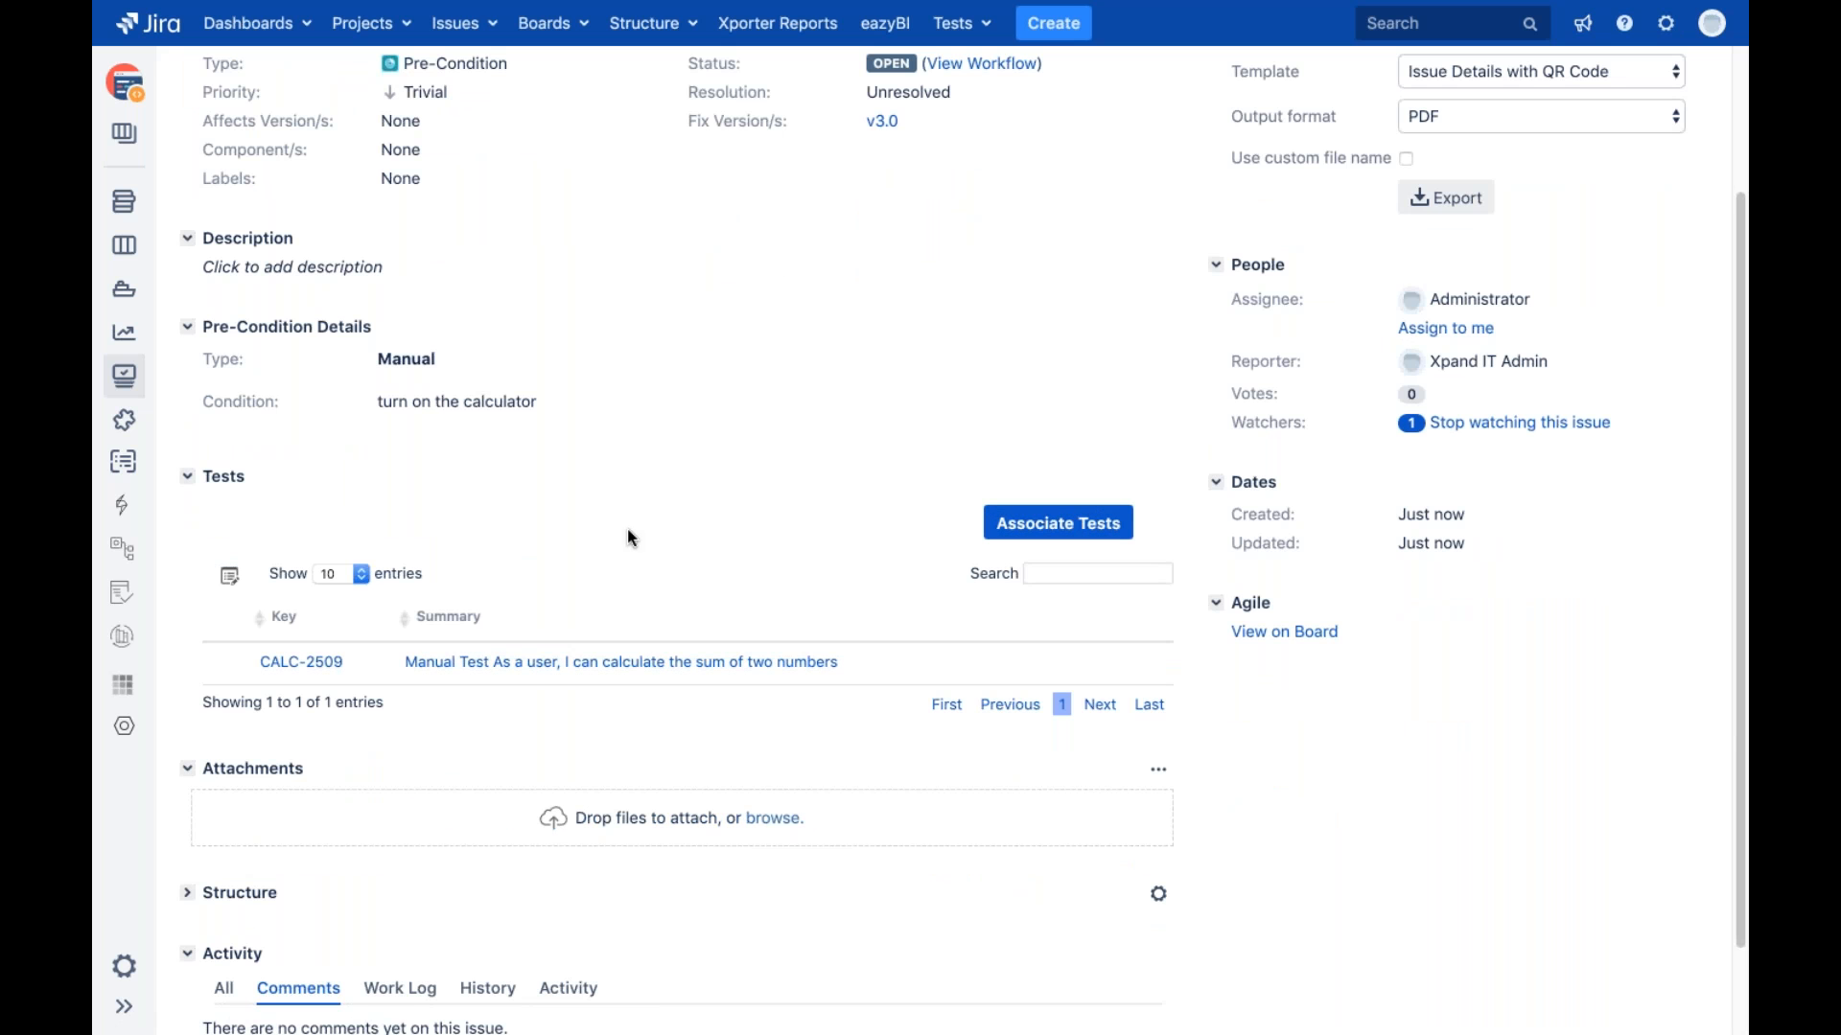
Return to the manual test and review its pre-conditions, test sets, test plans and the options for executing its test runs
{"action": "left_click", "coordinate": [623, 662]}
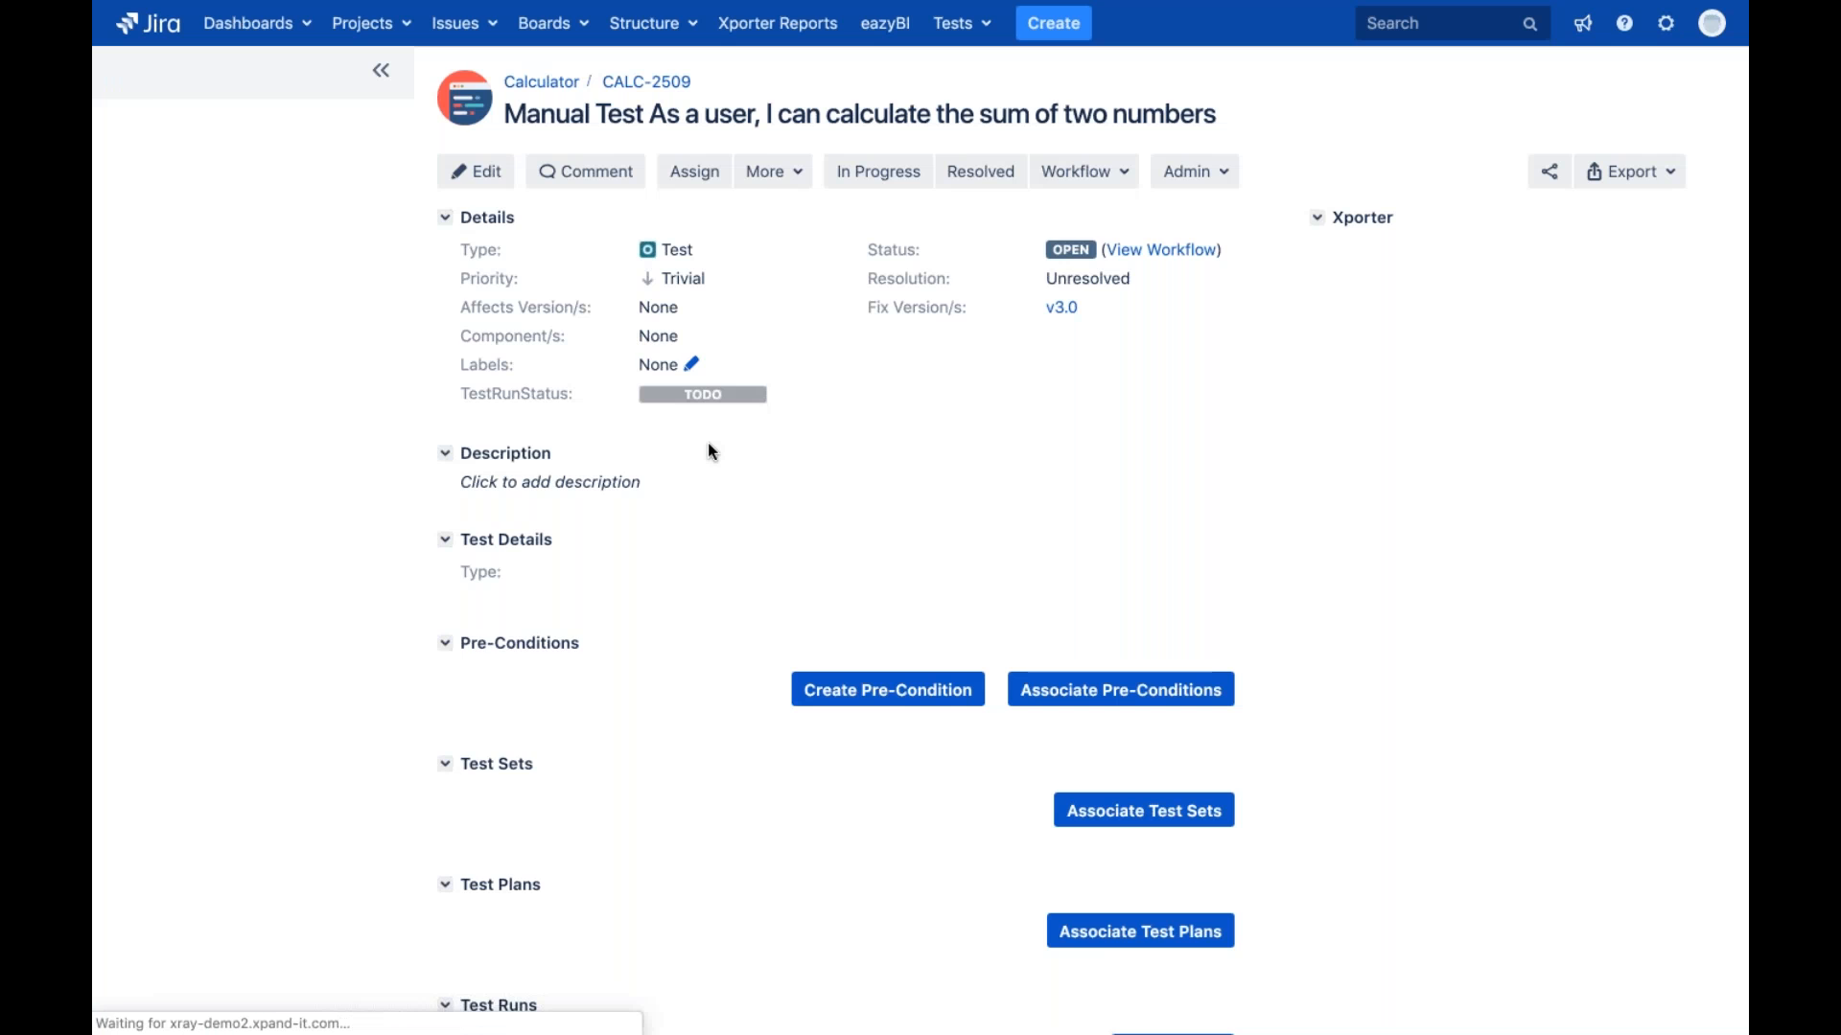
{"action": "scroll", "coordinate": [709, 447], "scroll_direction": "down", "scroll_amount": 10}
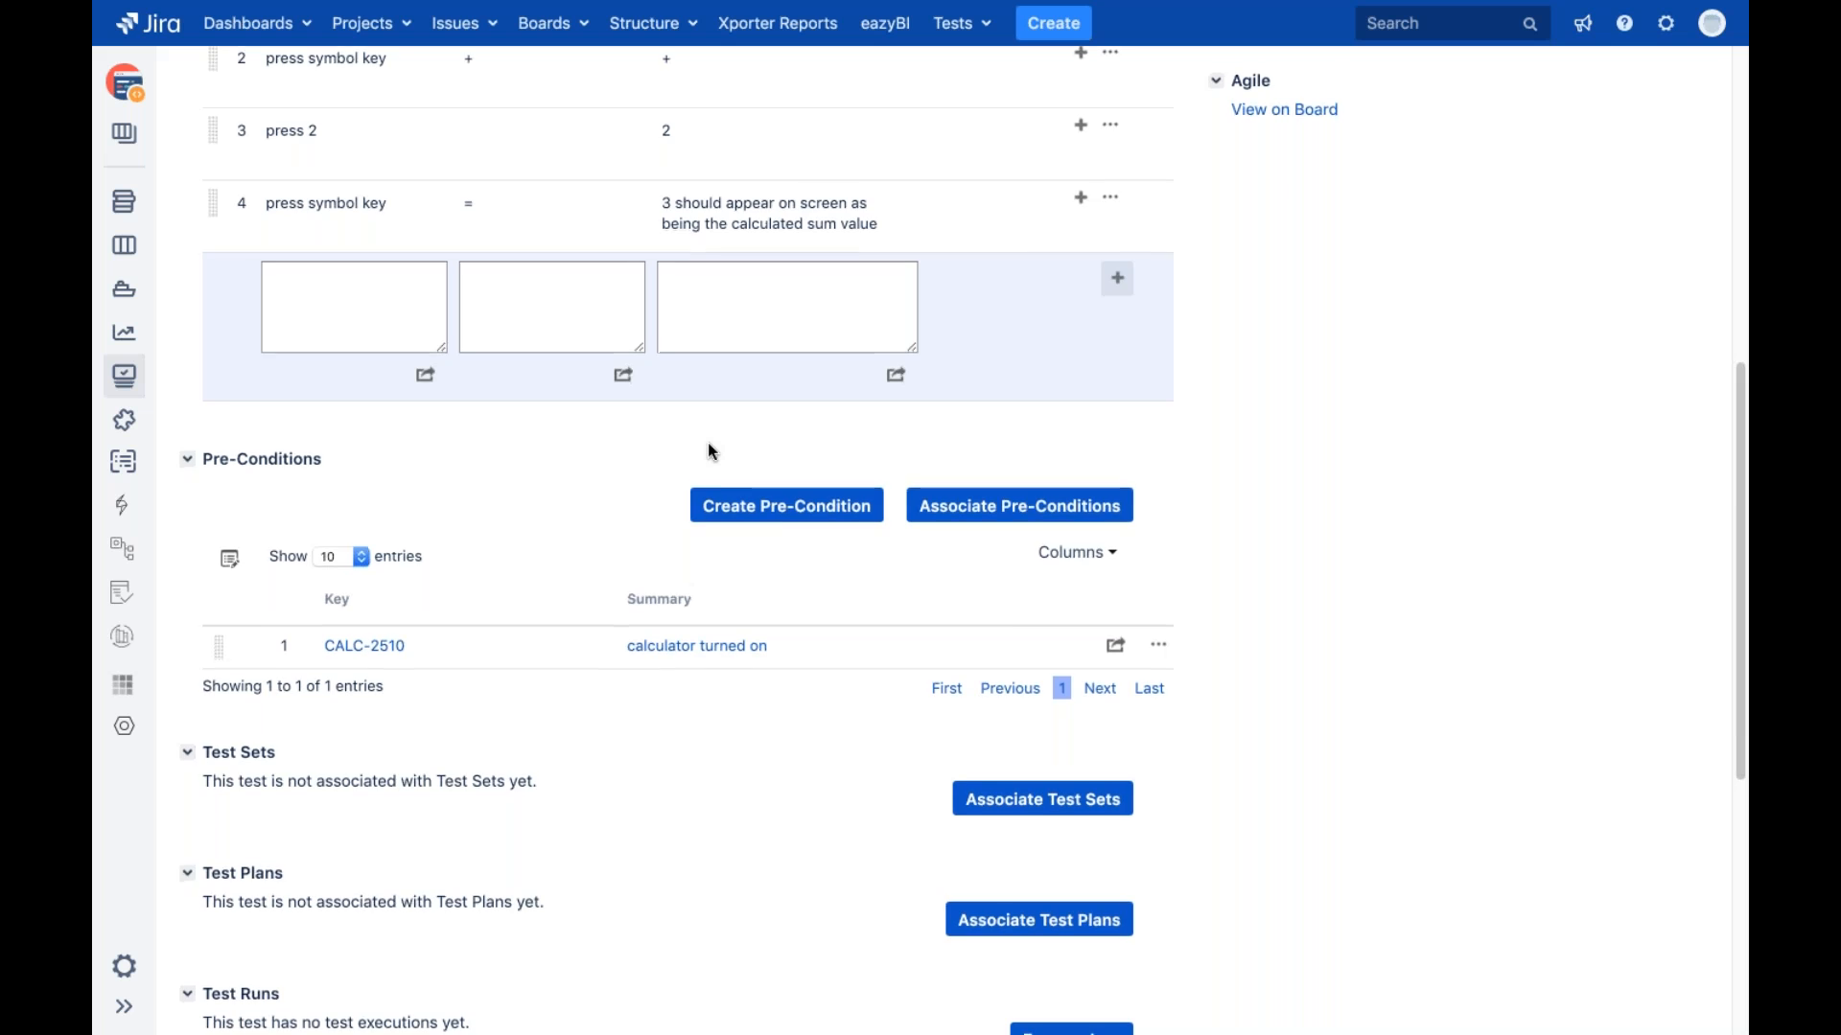
{"action": "scroll", "coordinate": [710, 451], "scroll_direction": "down", "scroll_amount": 2}
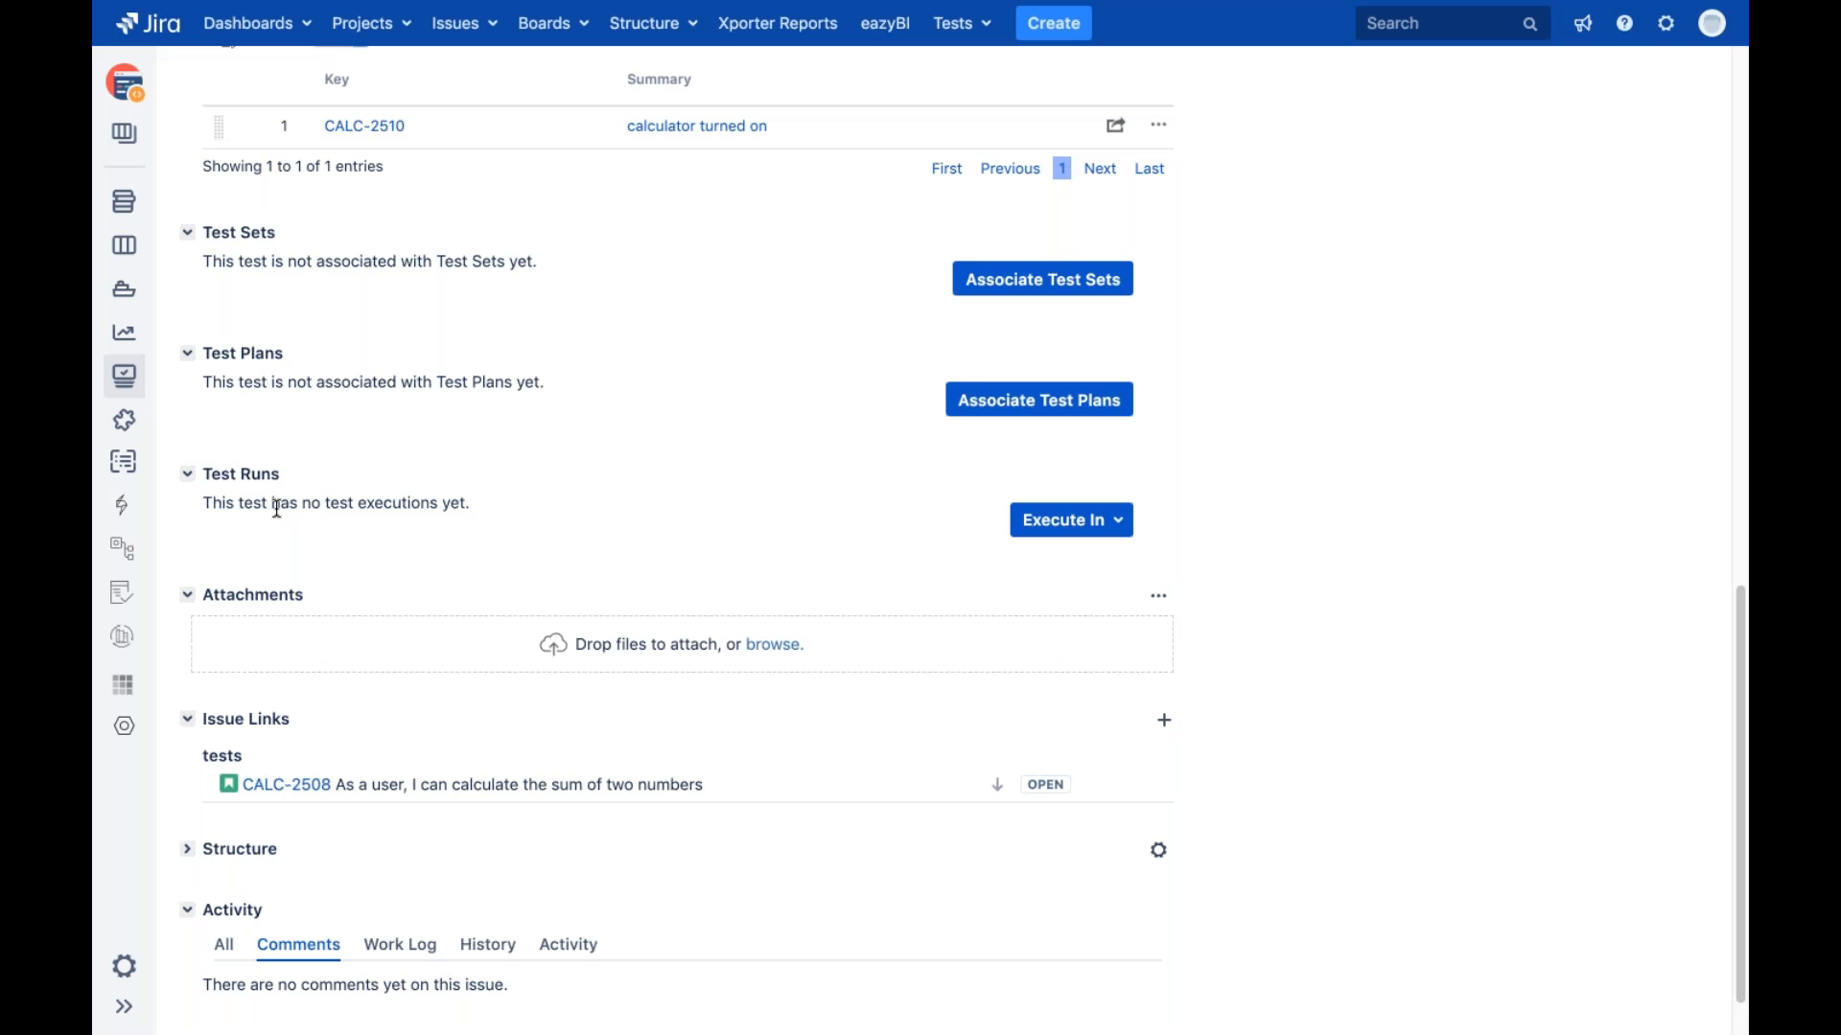
{"action": "left_click", "coordinate": [1031, 522]}
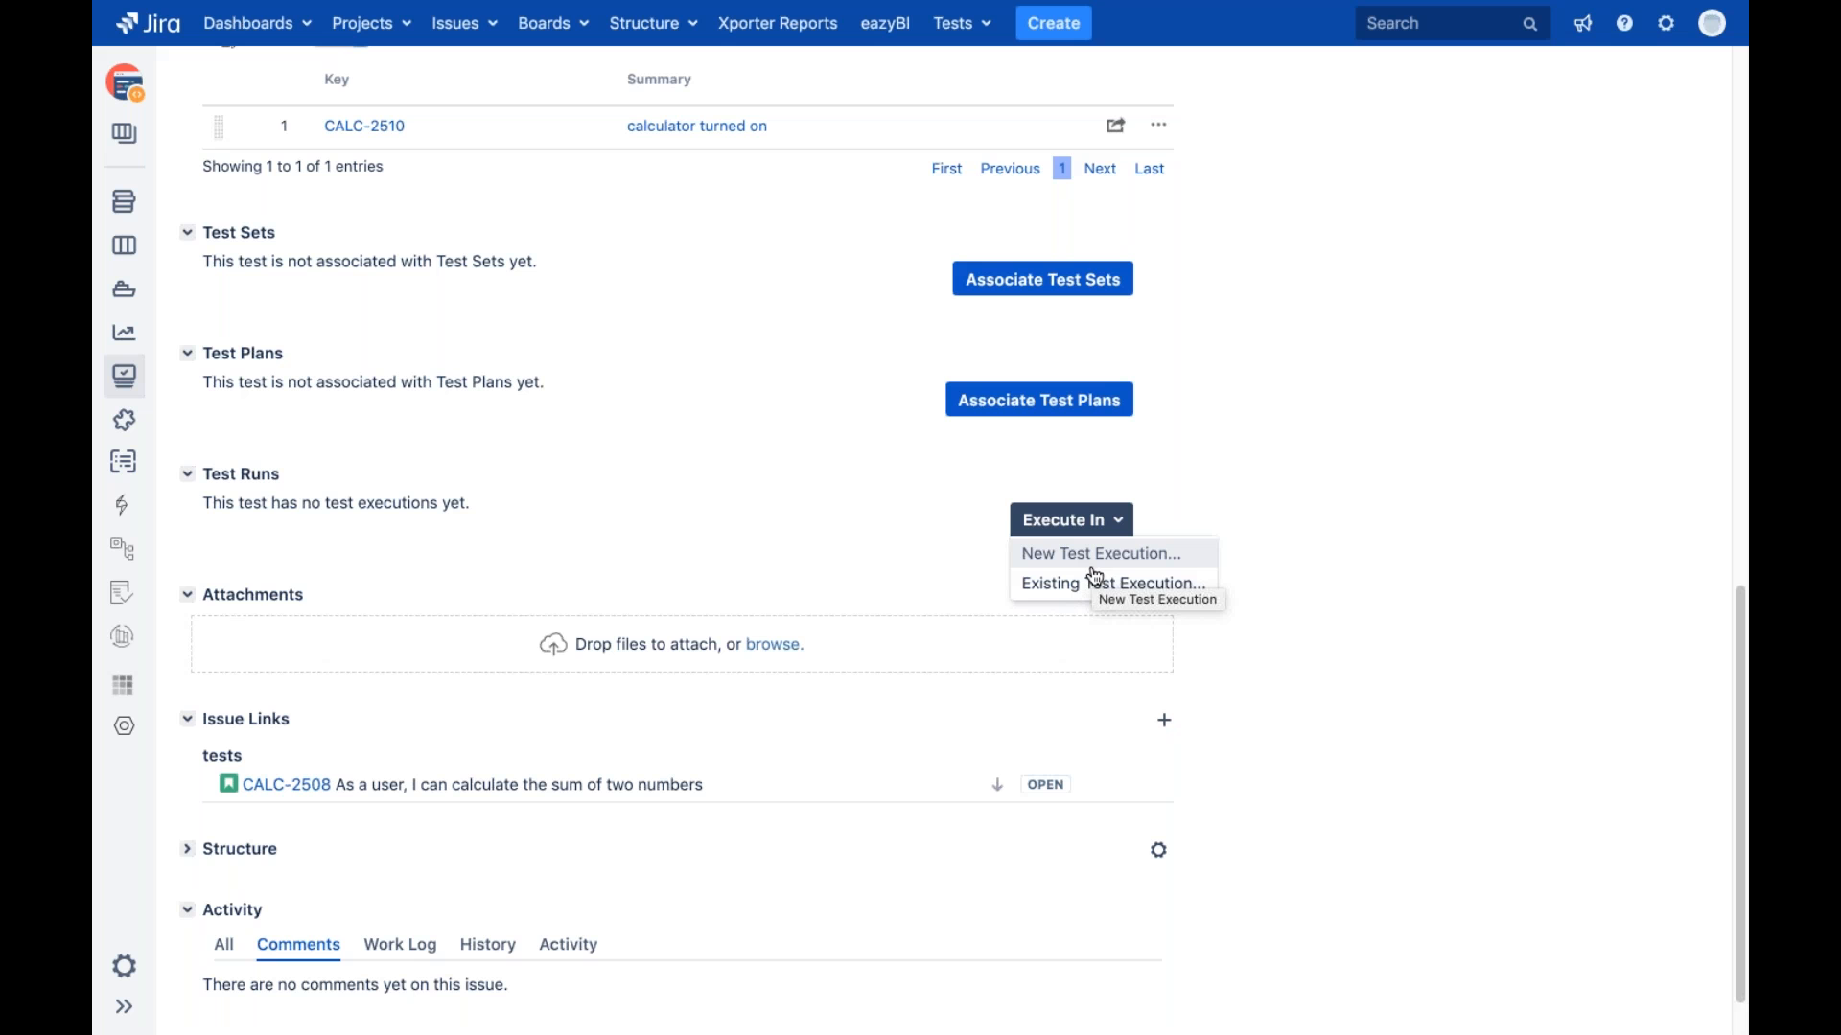
{"action": "left_click", "coordinate": [729, 561]}
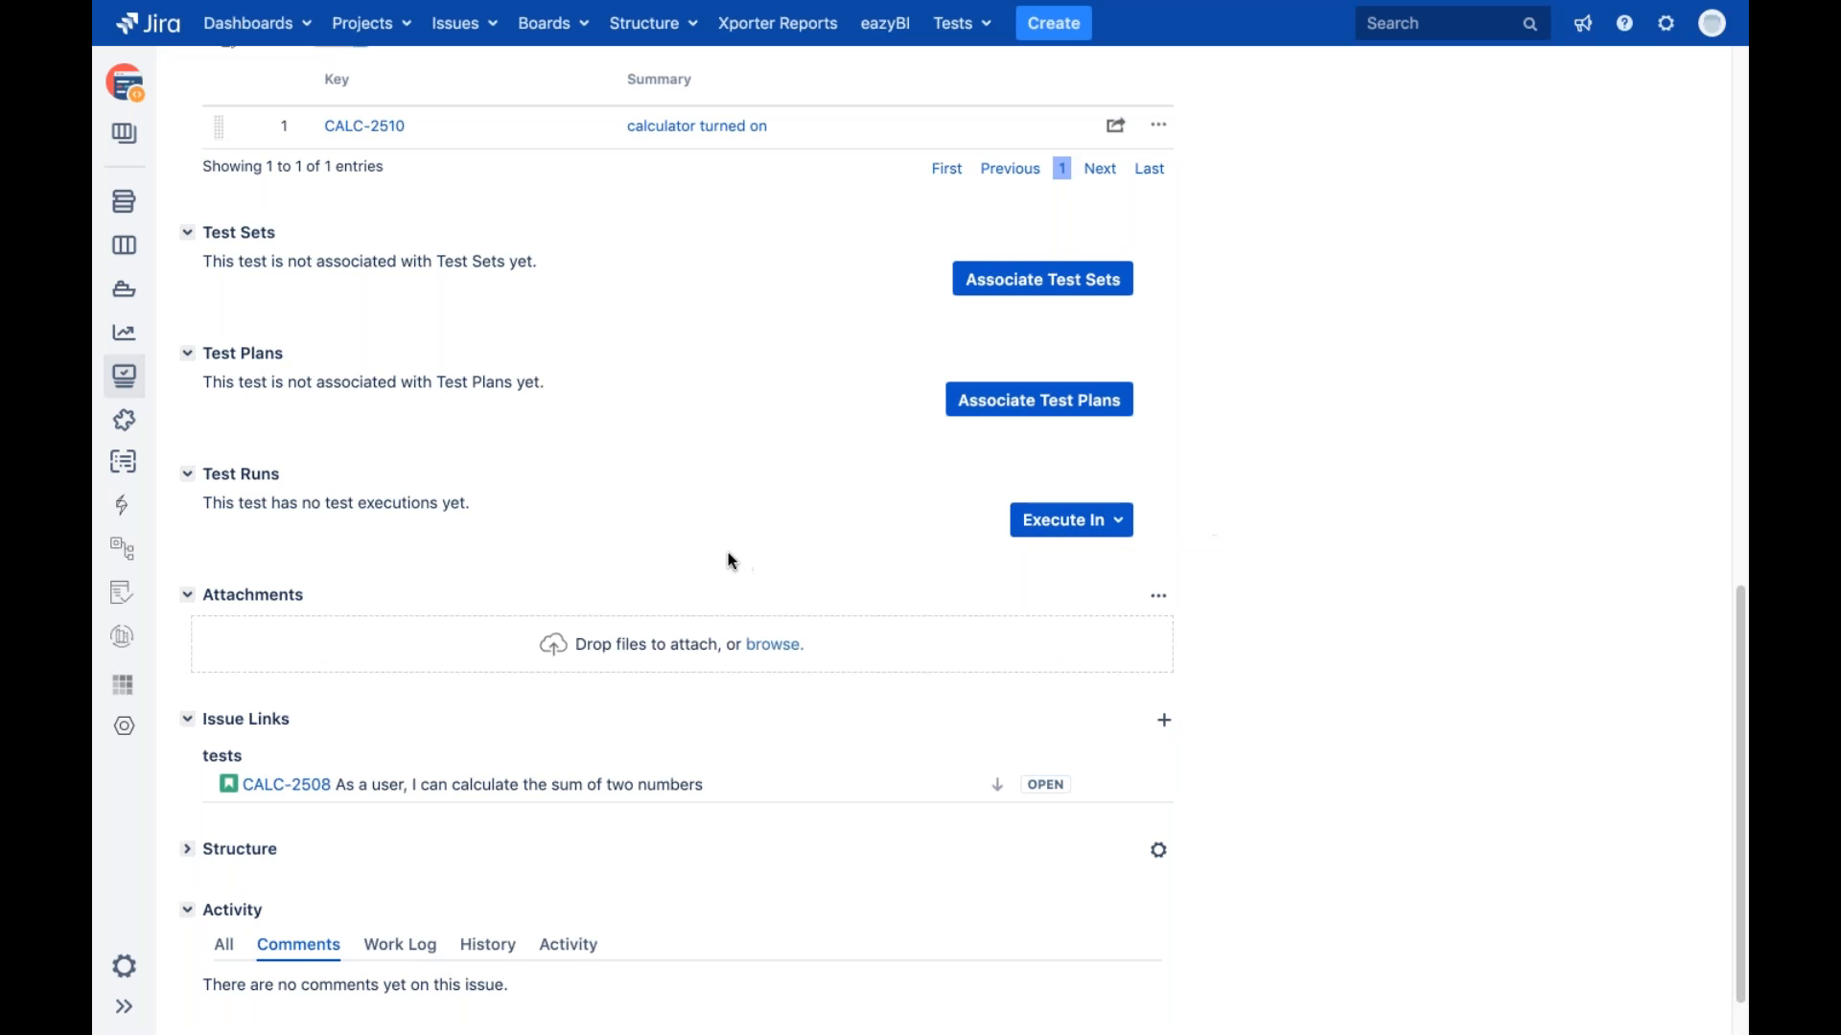
Open the story linked under the test's issue links and check its requirement status and test coverage
{"action": "scroll", "coordinate": [729, 560], "scroll_direction": "down", "scroll_amount": 1}
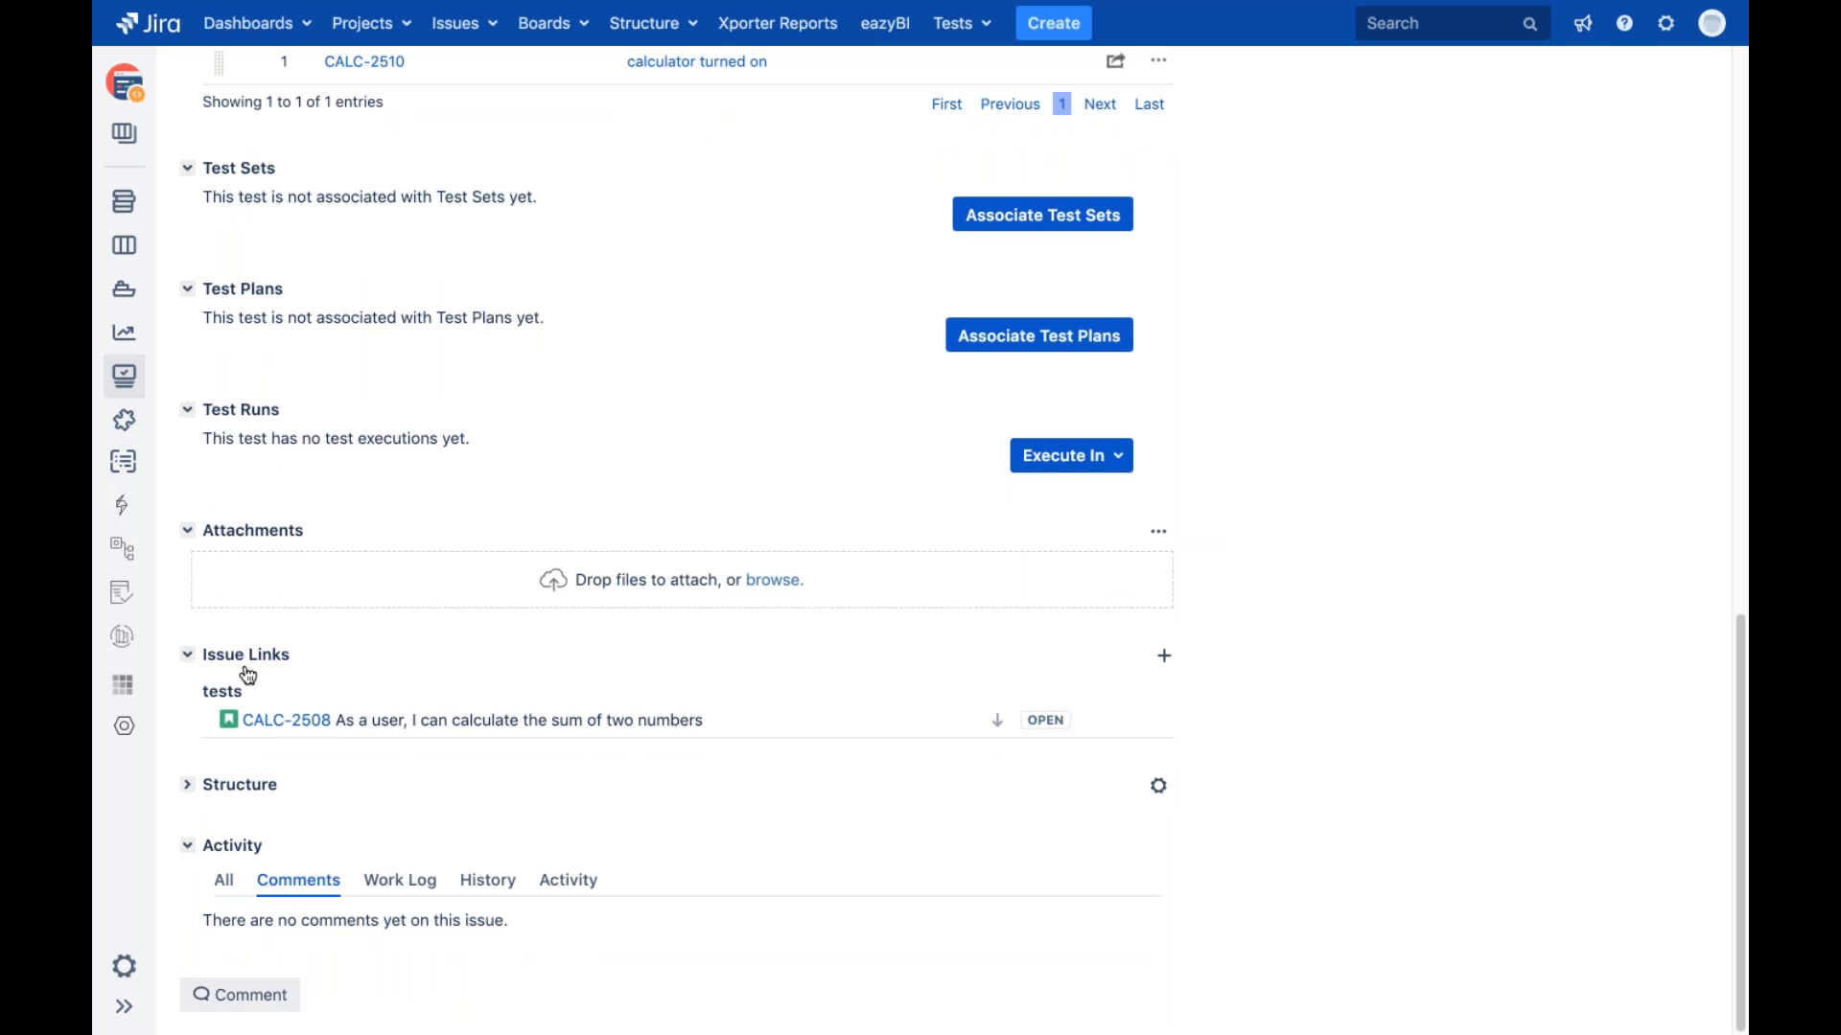
{"action": "left_click", "coordinate": [284, 721]}
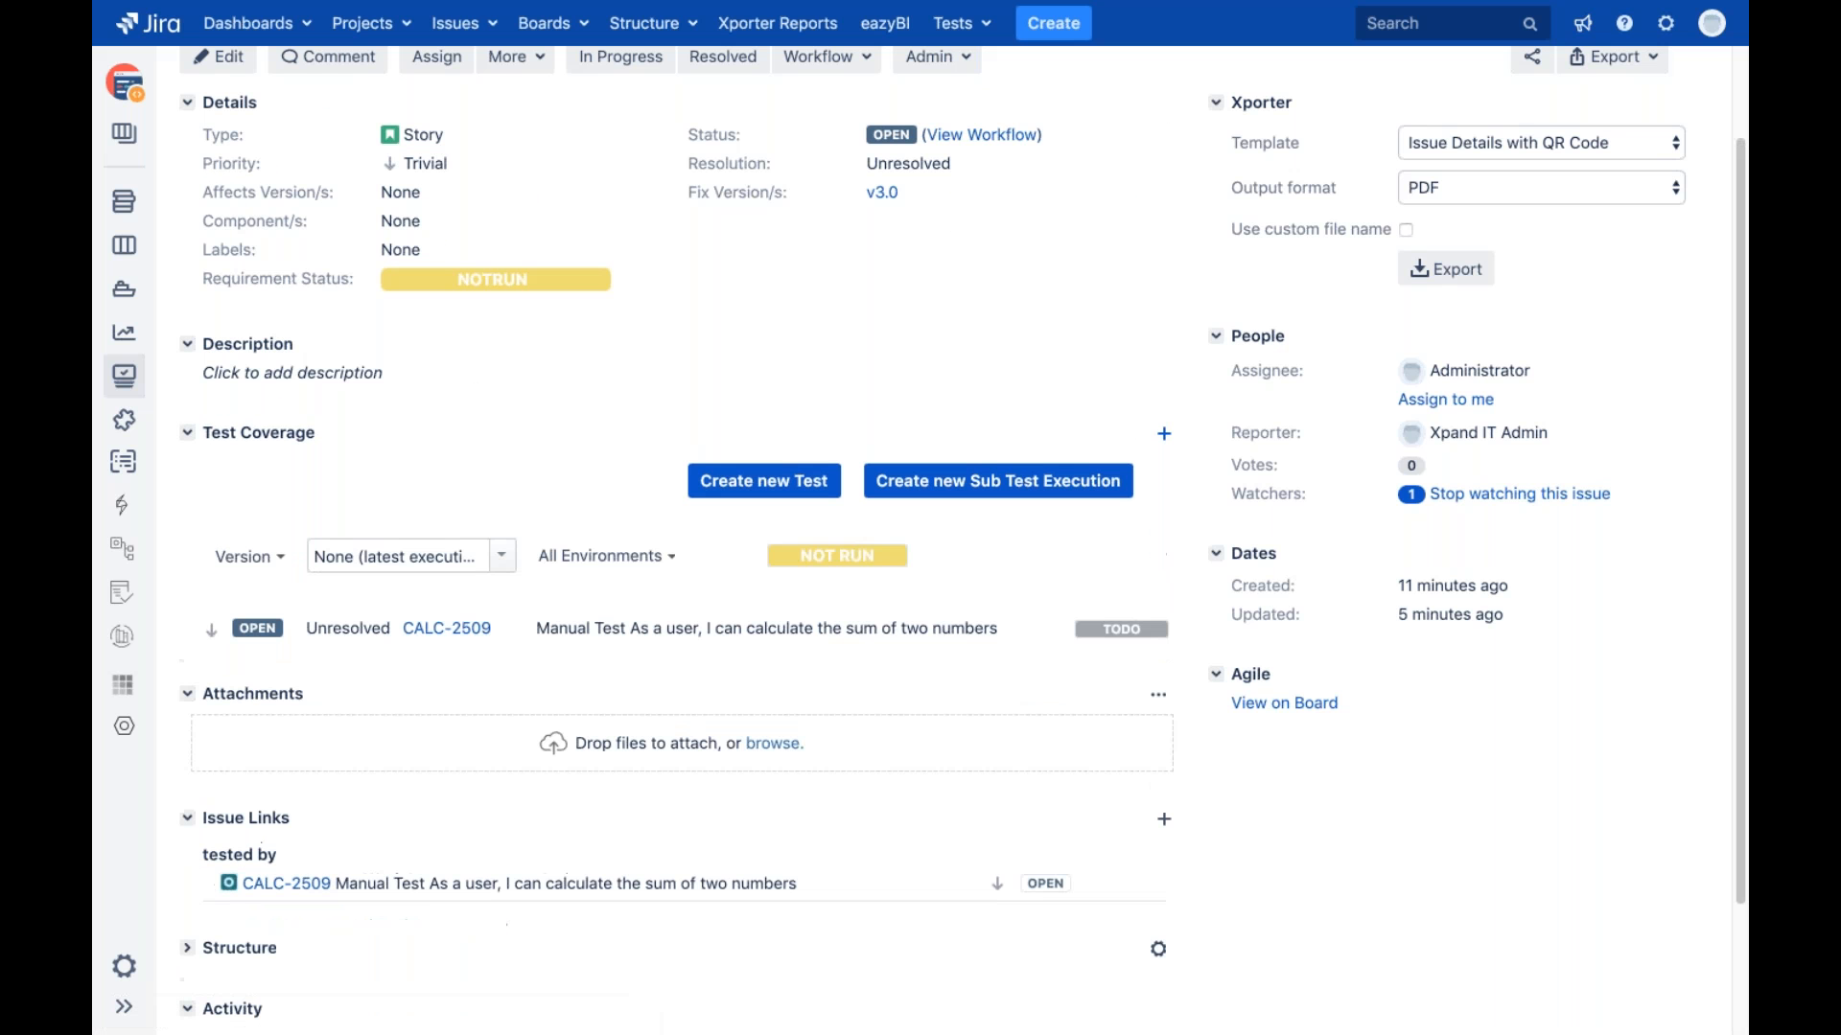
{"action": "scroll", "coordinate": [481, 544], "scroll_direction": "up", "scroll_amount": 1}
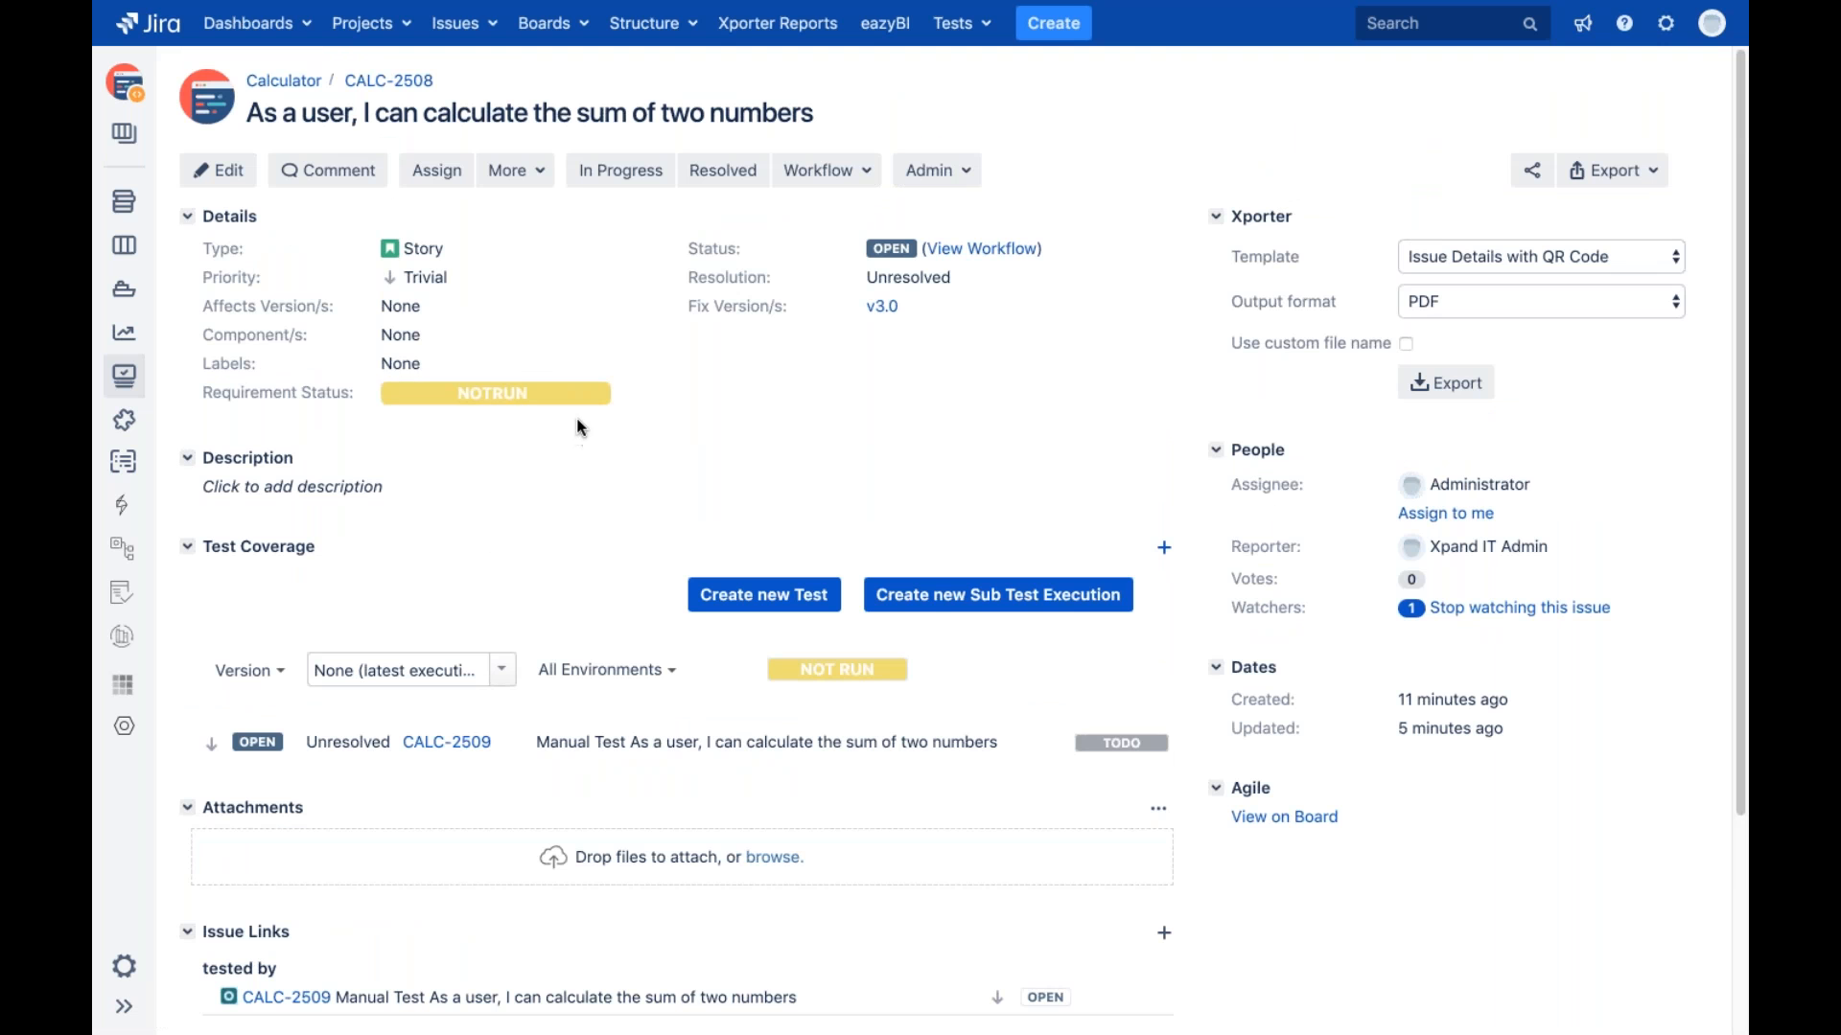
Review the story's requirement status and analyse its test coverage for version v3.0
{"action": "mouse_move", "coordinate": [497, 403]}
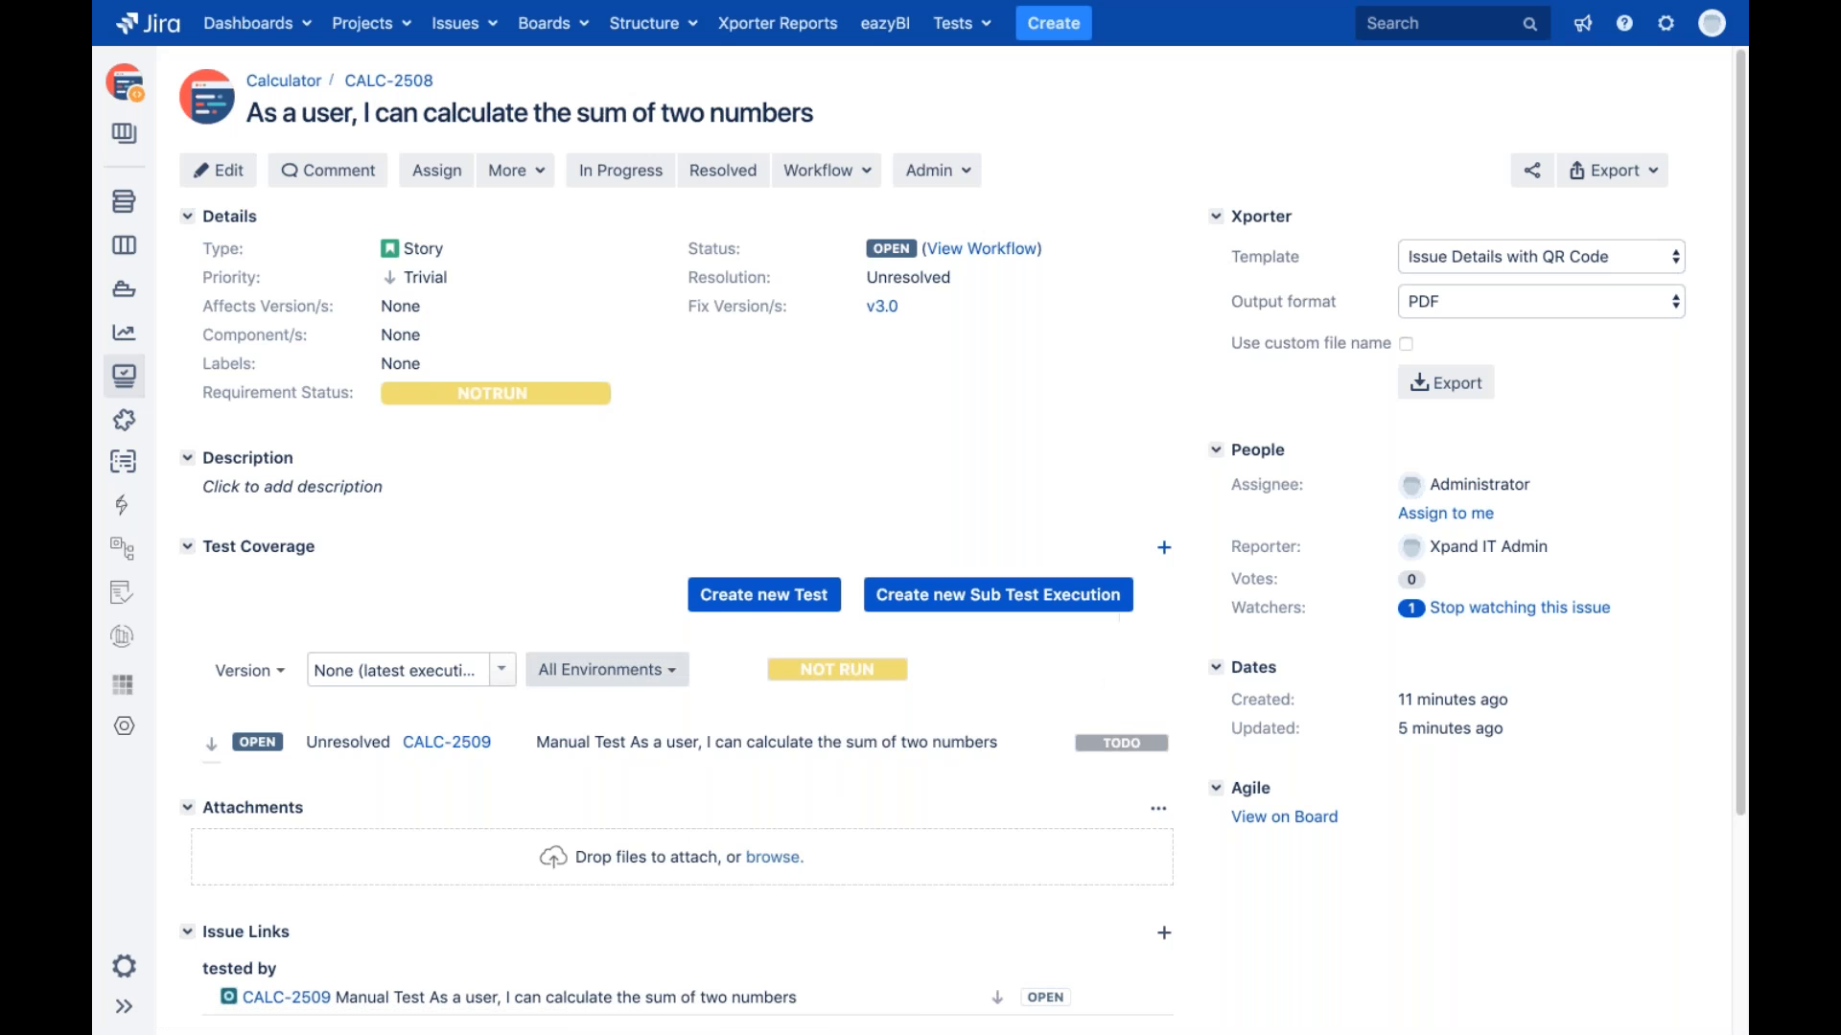
{"action": "left_click", "coordinate": [502, 671]}
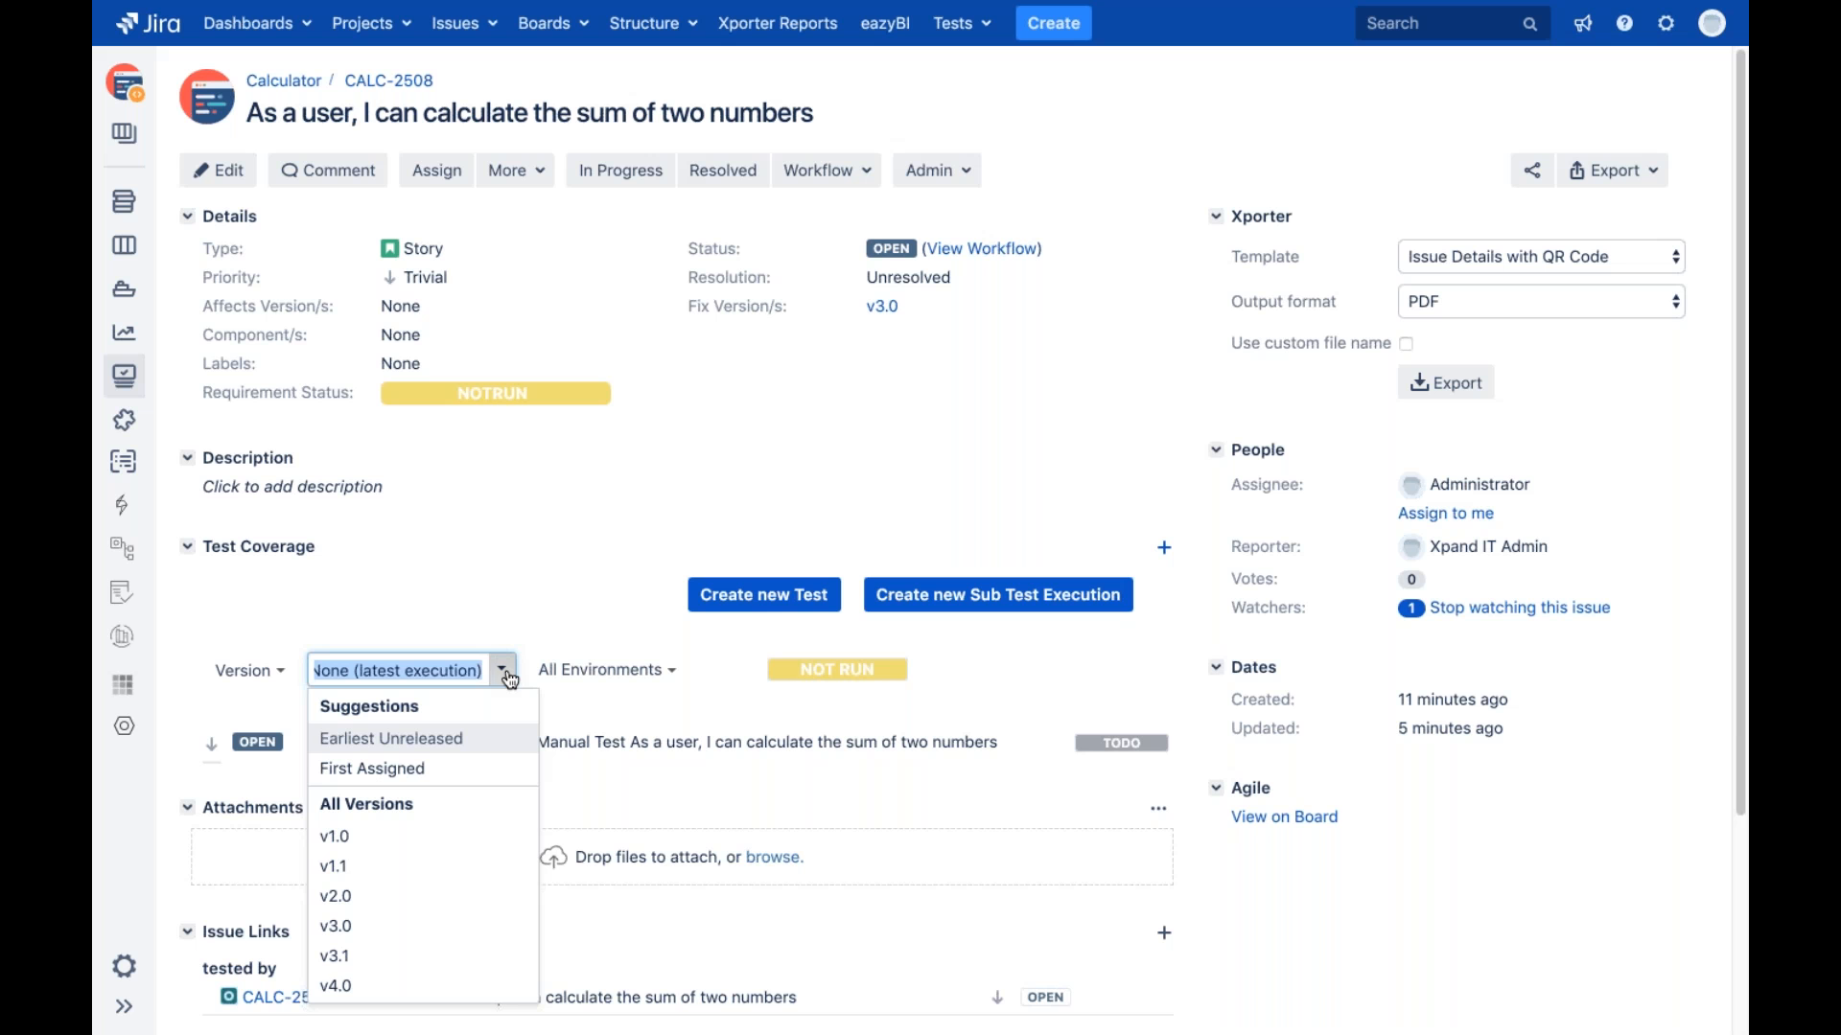
{"action": "left_click", "coordinate": [466, 939]}
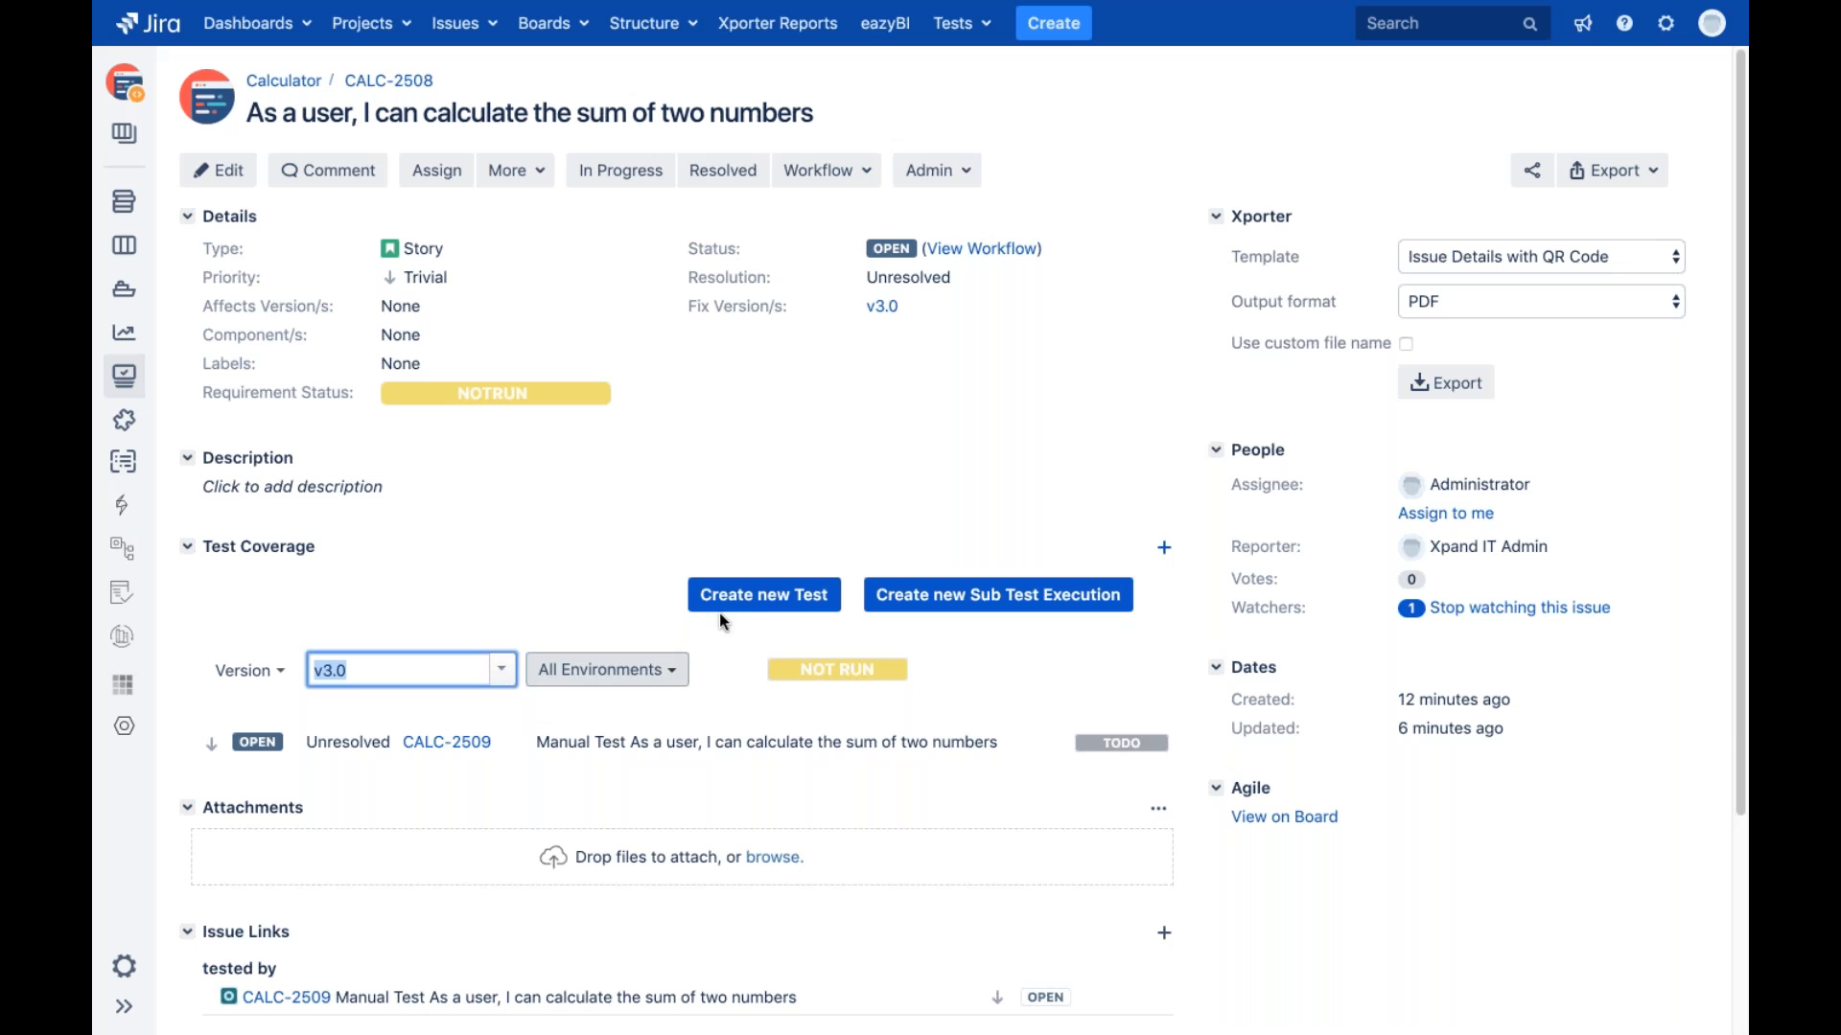
Start a new test from the story's test coverage and summarise it as "Cucumber Test As a user, I can calculate the sum of two numbers"
{"action": "left_click", "coordinate": [792, 595]}
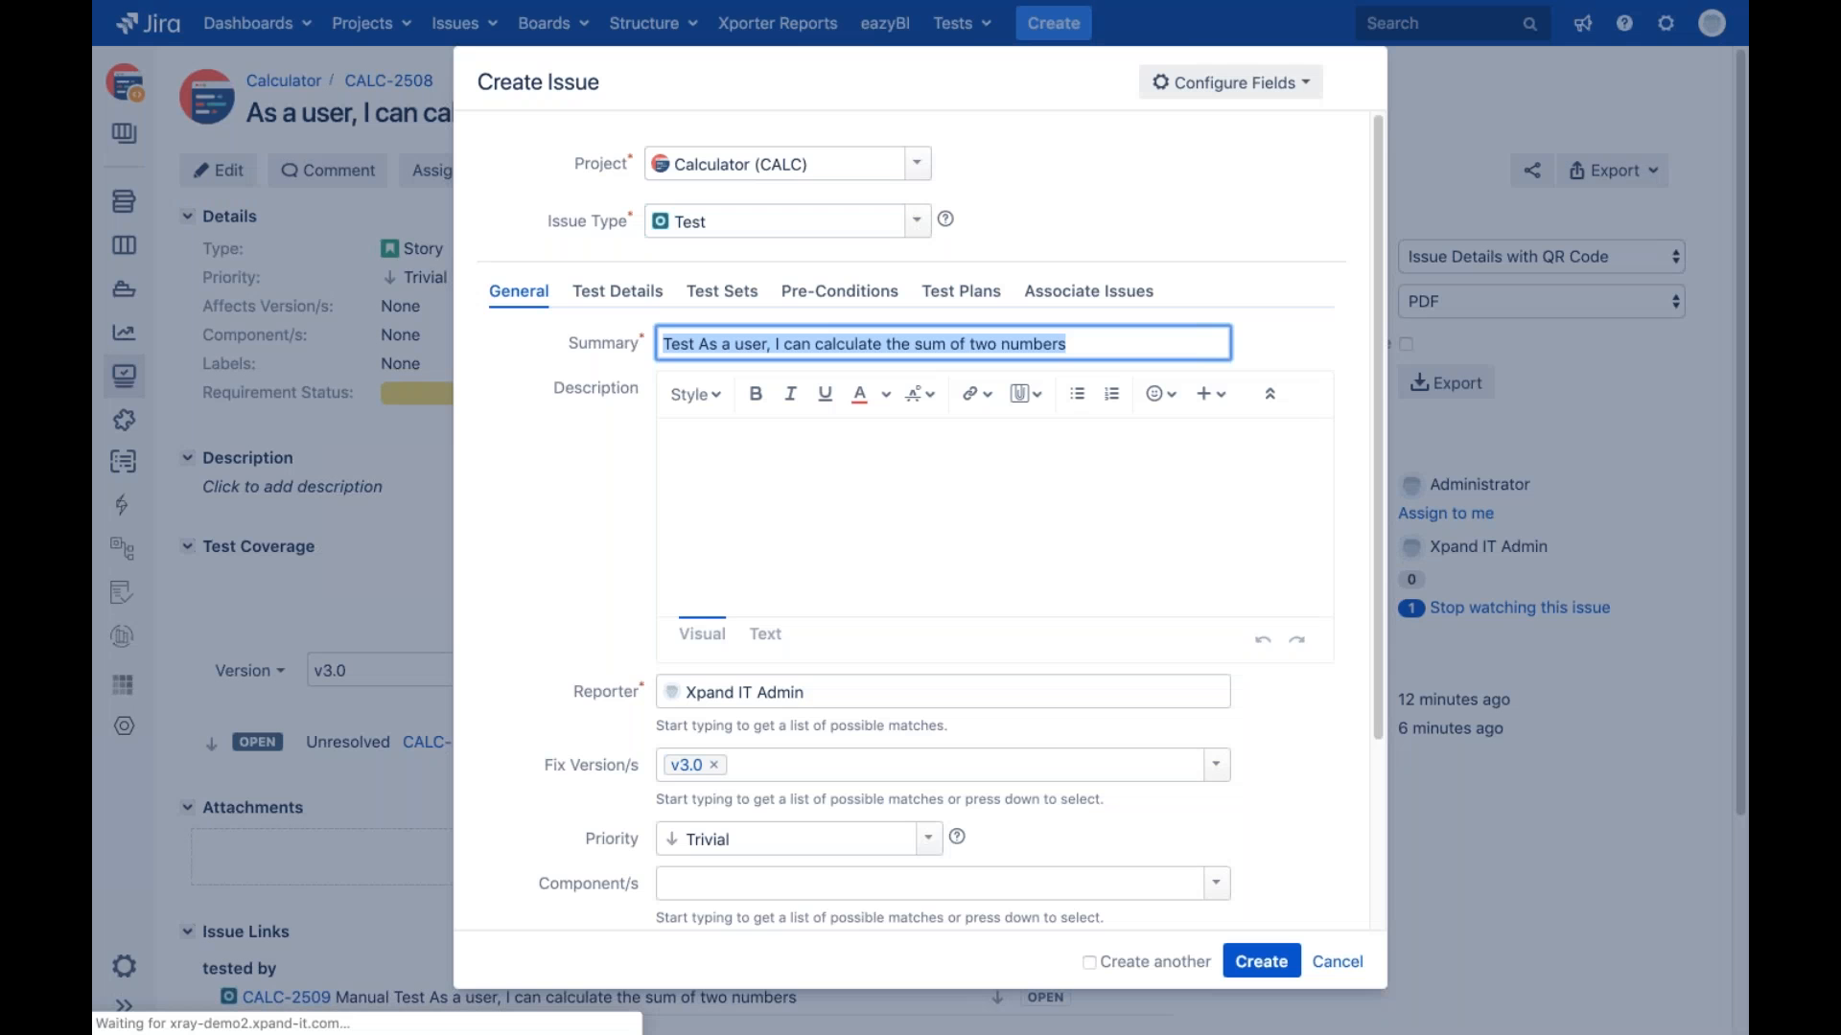
{"action": "key", "text": "Left"}
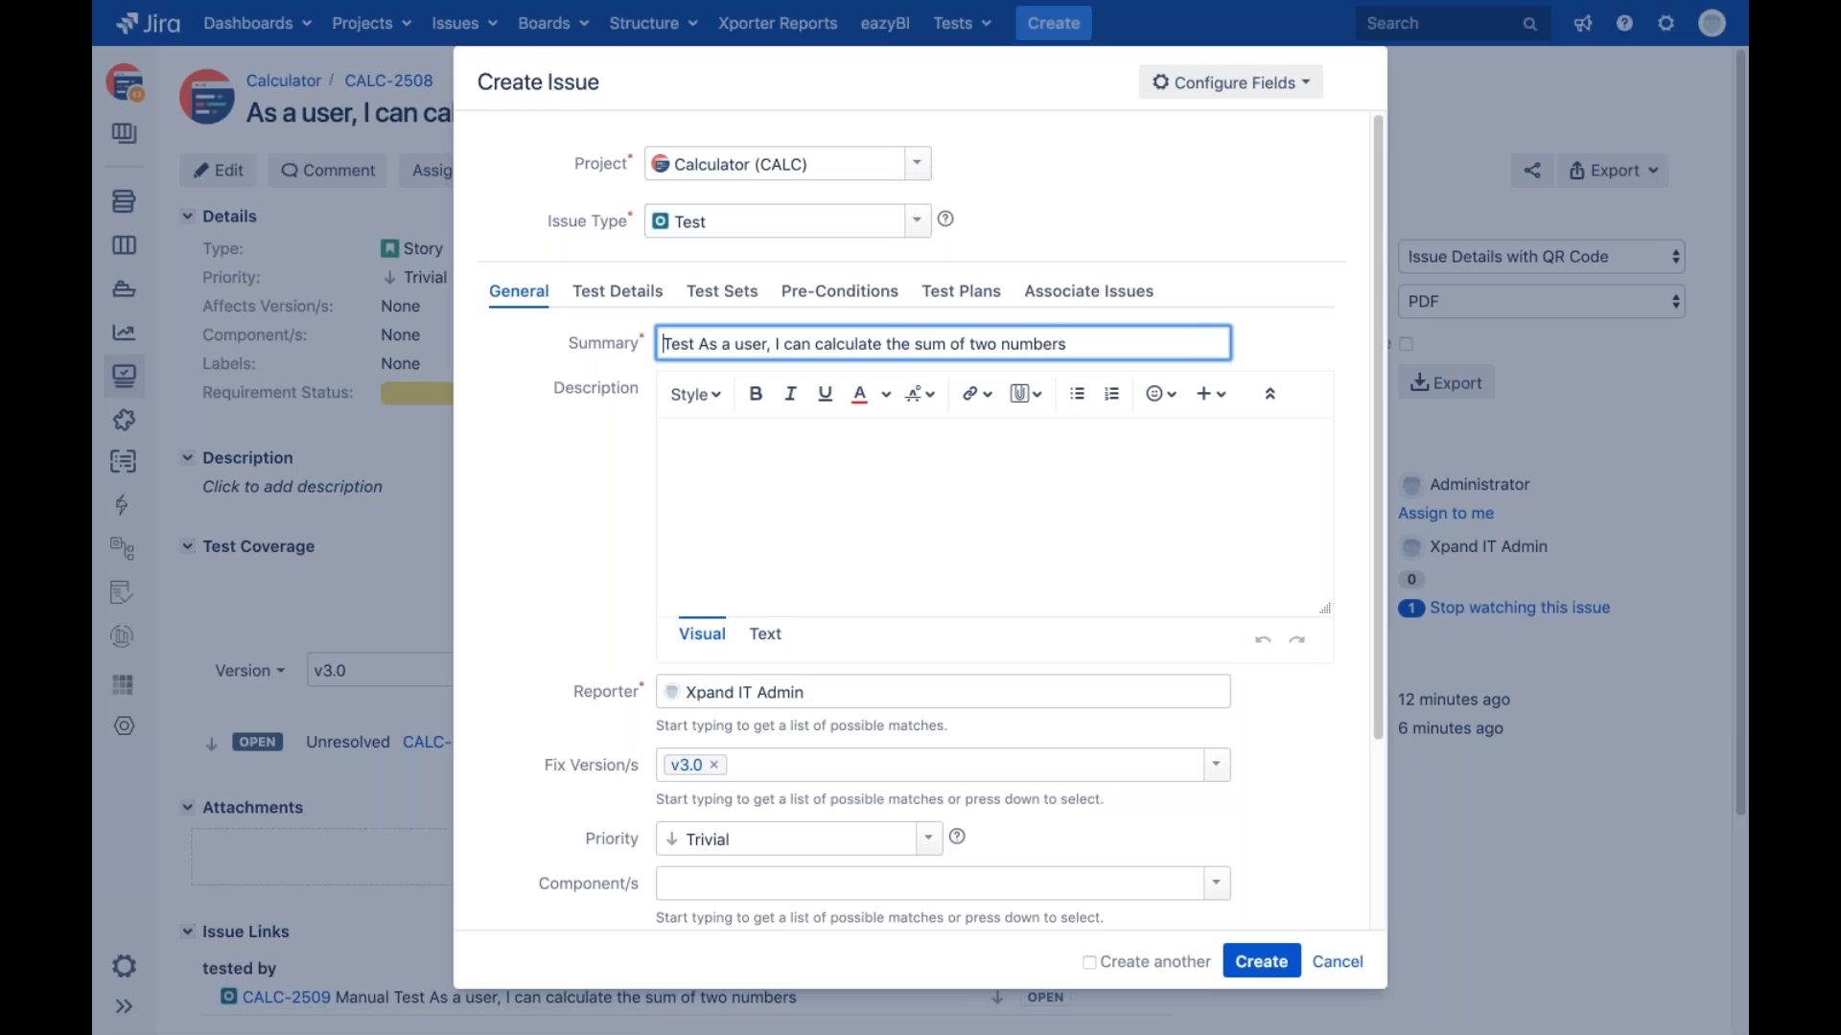
{"action": "type", "text": "Cucum"}
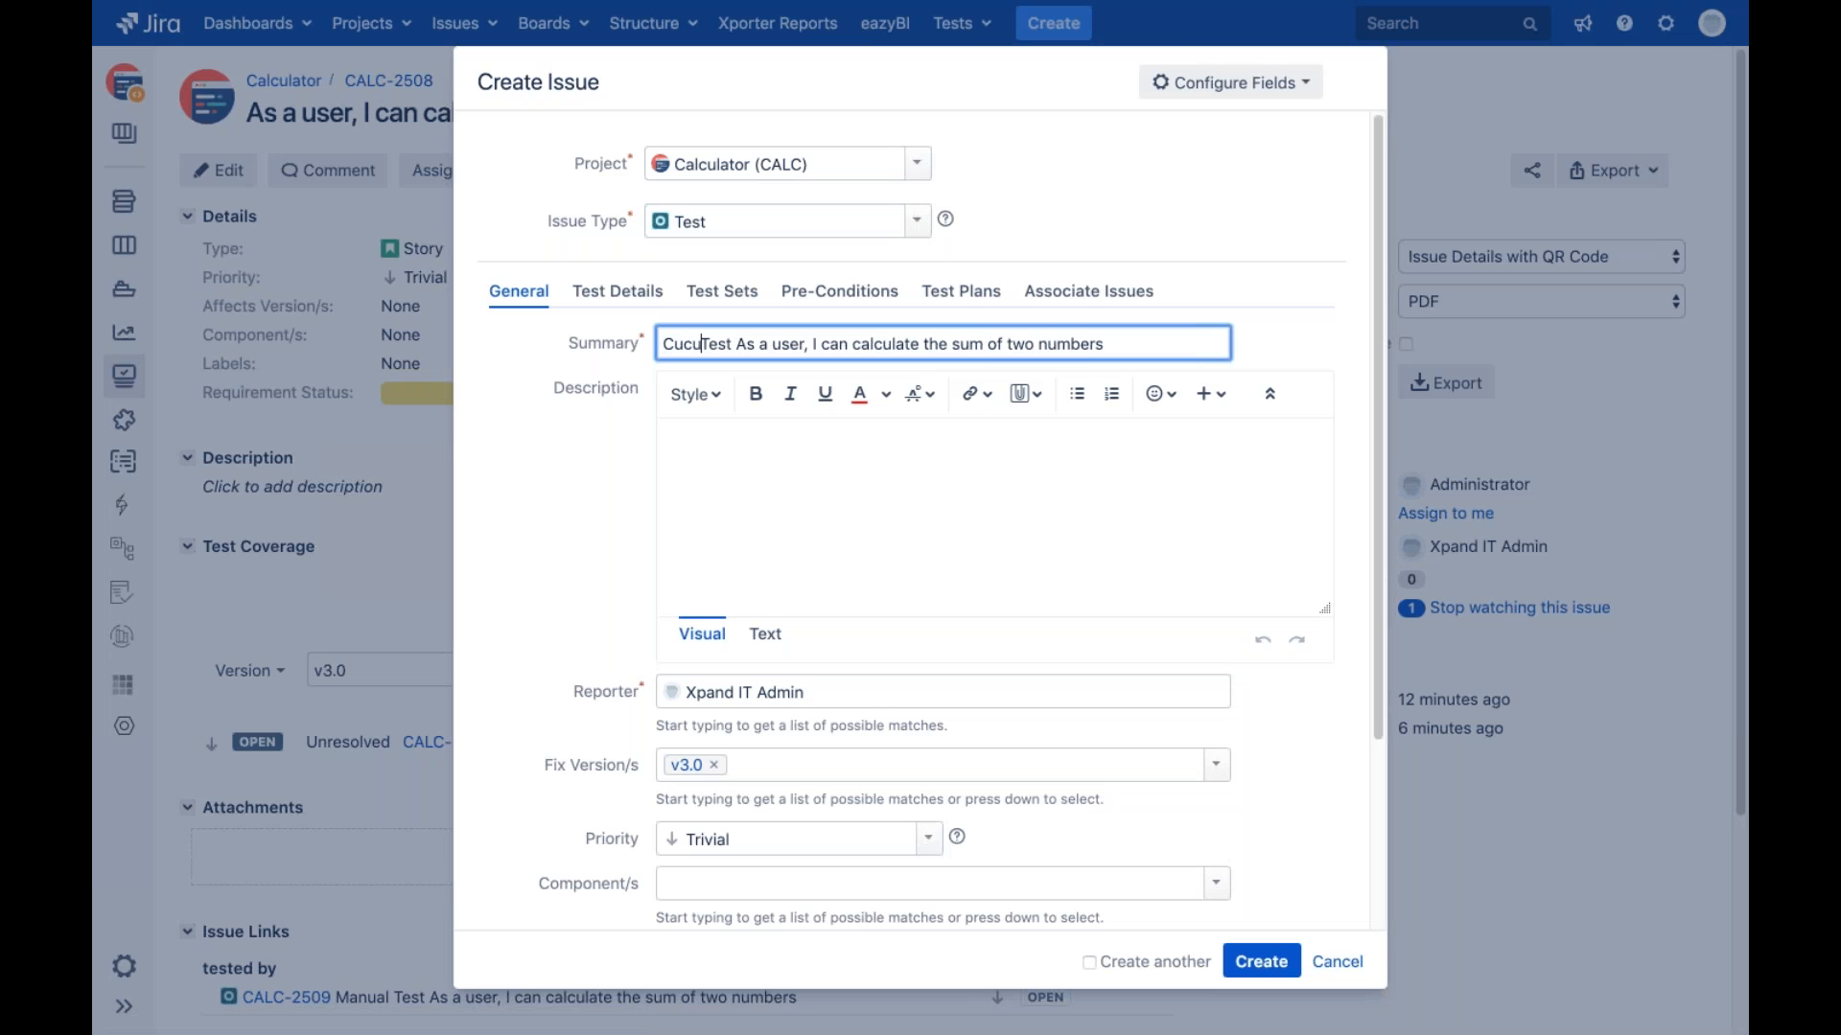
{"action": "type", "text": "ber"}
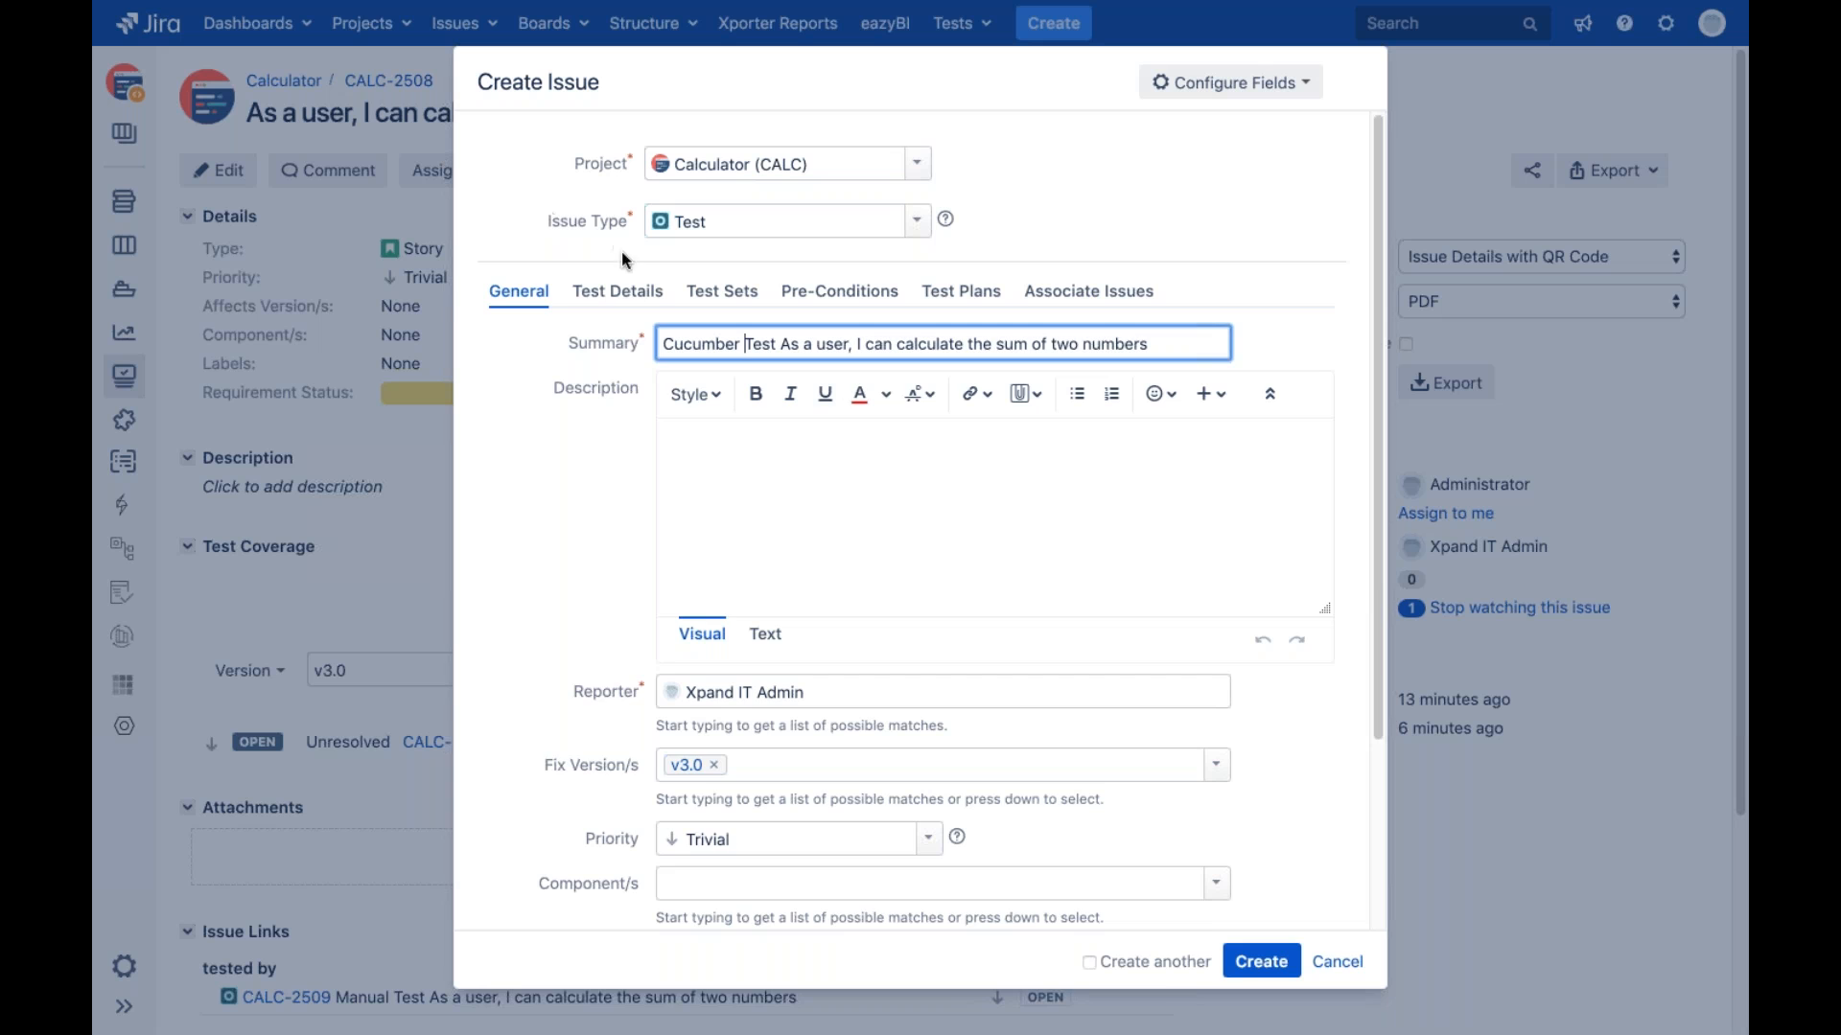
Set the new test's type to Cucumber and its Cucumber type to Scenario Outline
{"action": "left_click", "coordinate": [618, 298]}
{"action": "left_click", "coordinate": [728, 347]}
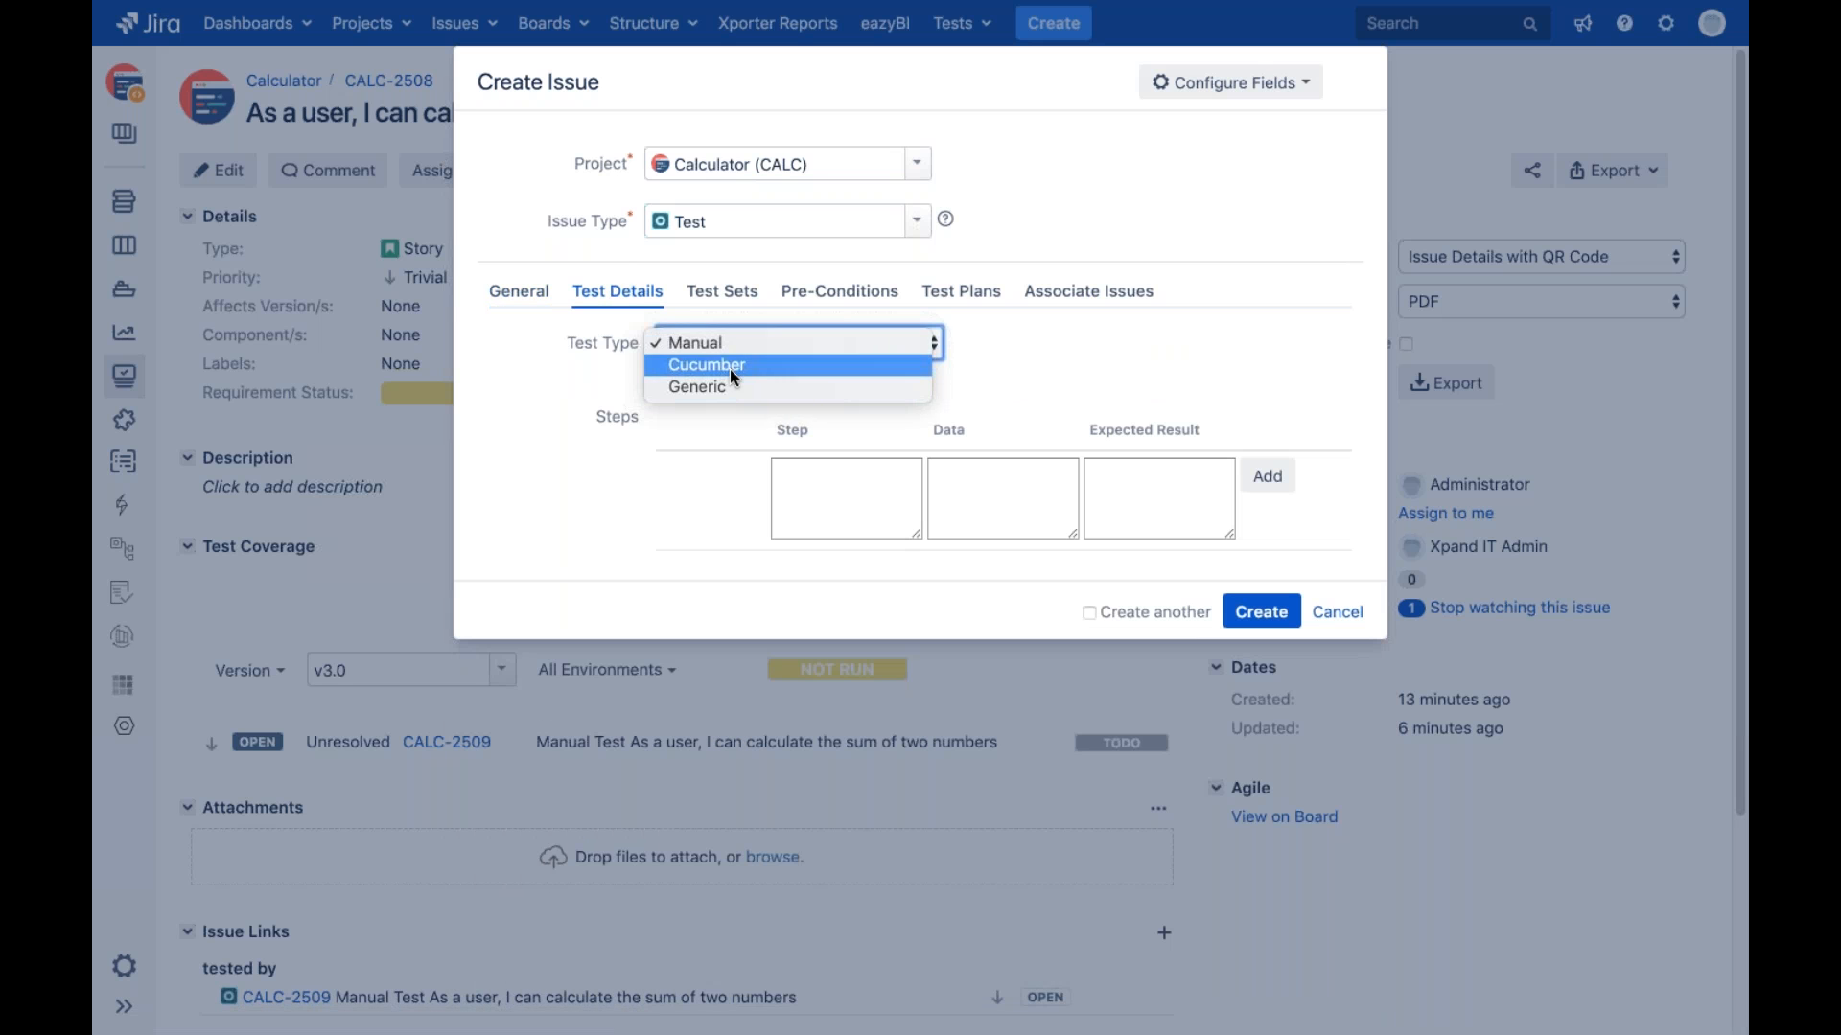
{"action": "left_click", "coordinate": [730, 370]}
{"action": "left_click", "coordinate": [717, 427]}
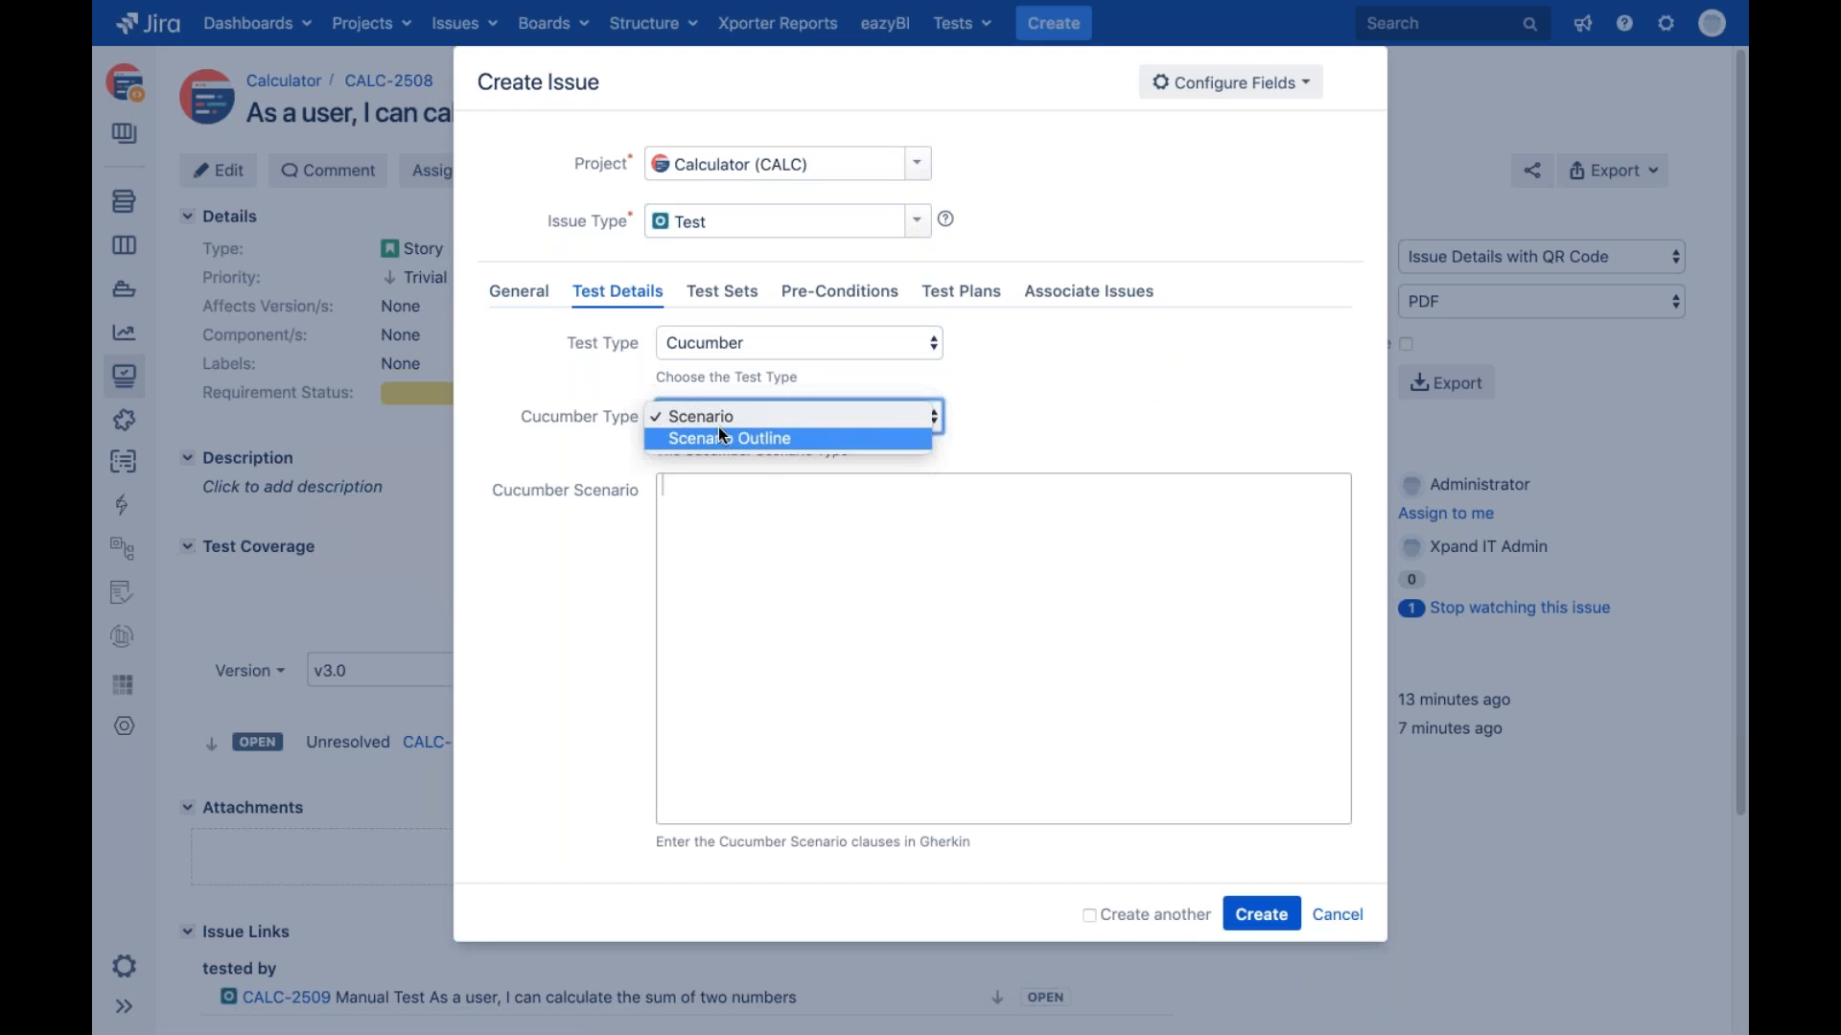
{"action": "left_click", "coordinate": [726, 439]}
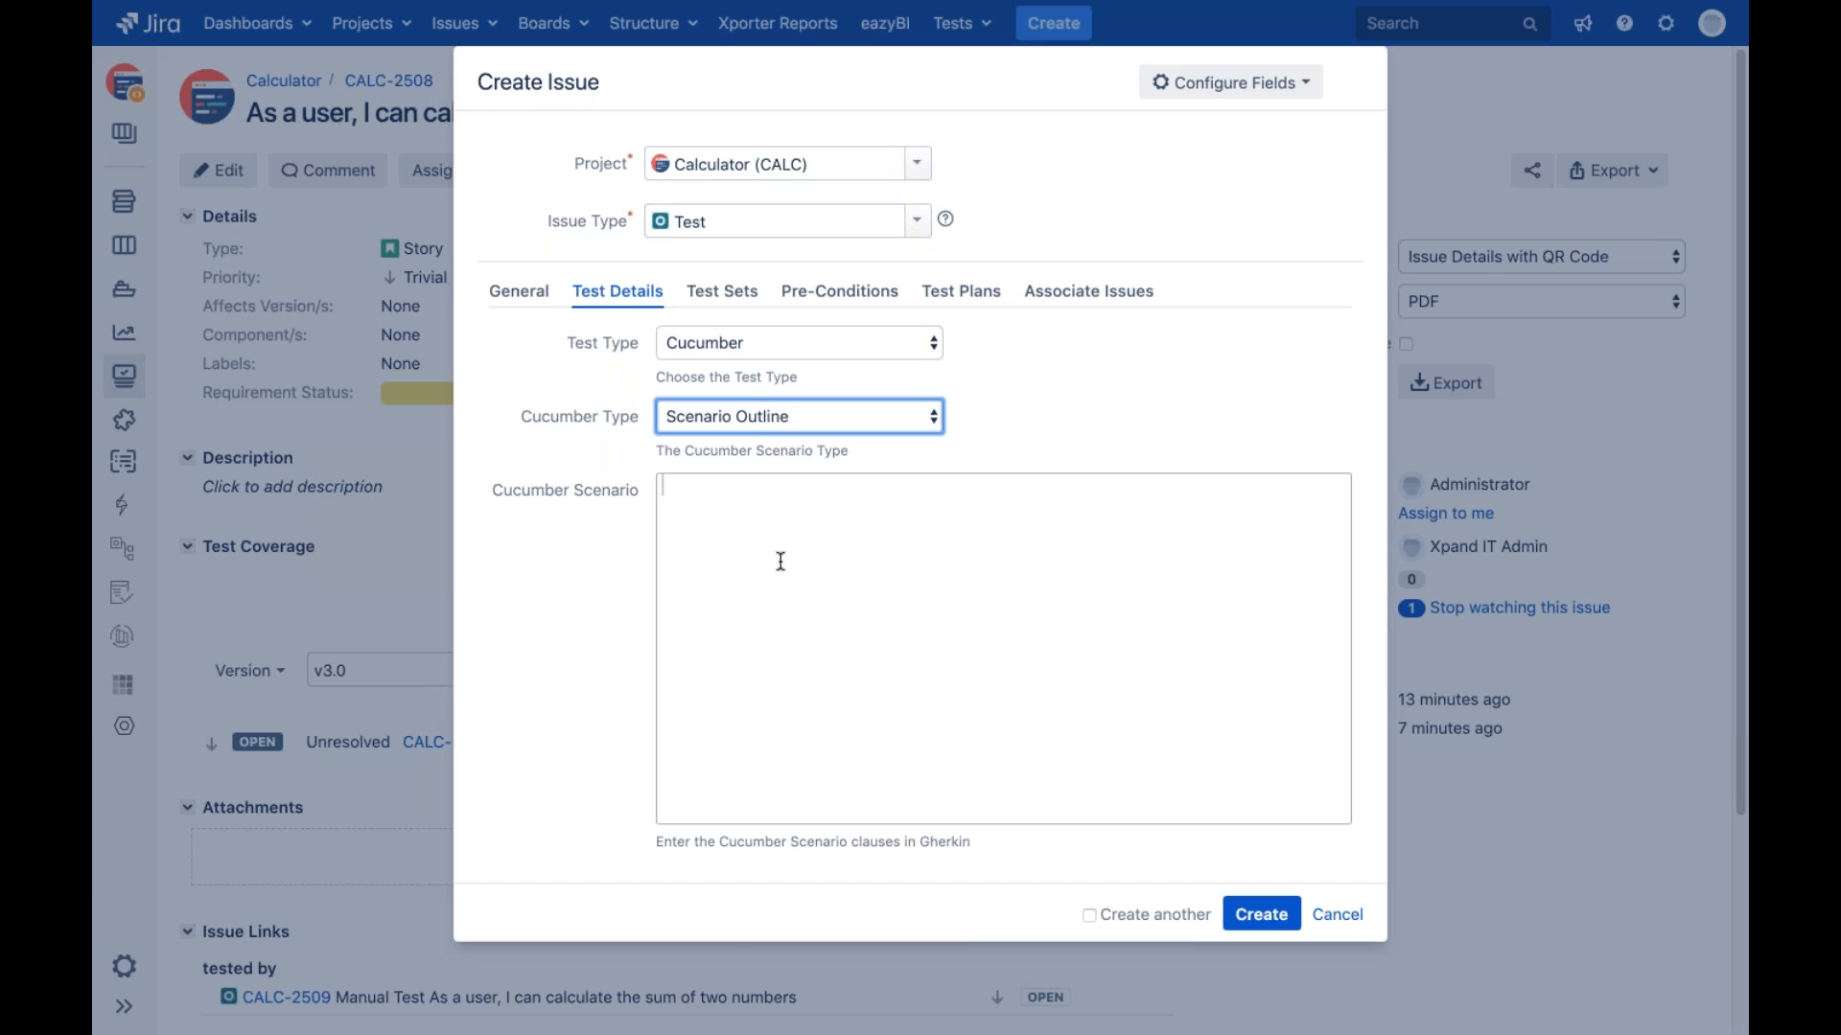
Copy the selected scenario steps and examples from sample_scenario_outline.feature in Sublime Text into the Cucumber Scenario in Chrome, and create the test
{"action": "mouse_move", "coordinate": [733, 1032]}
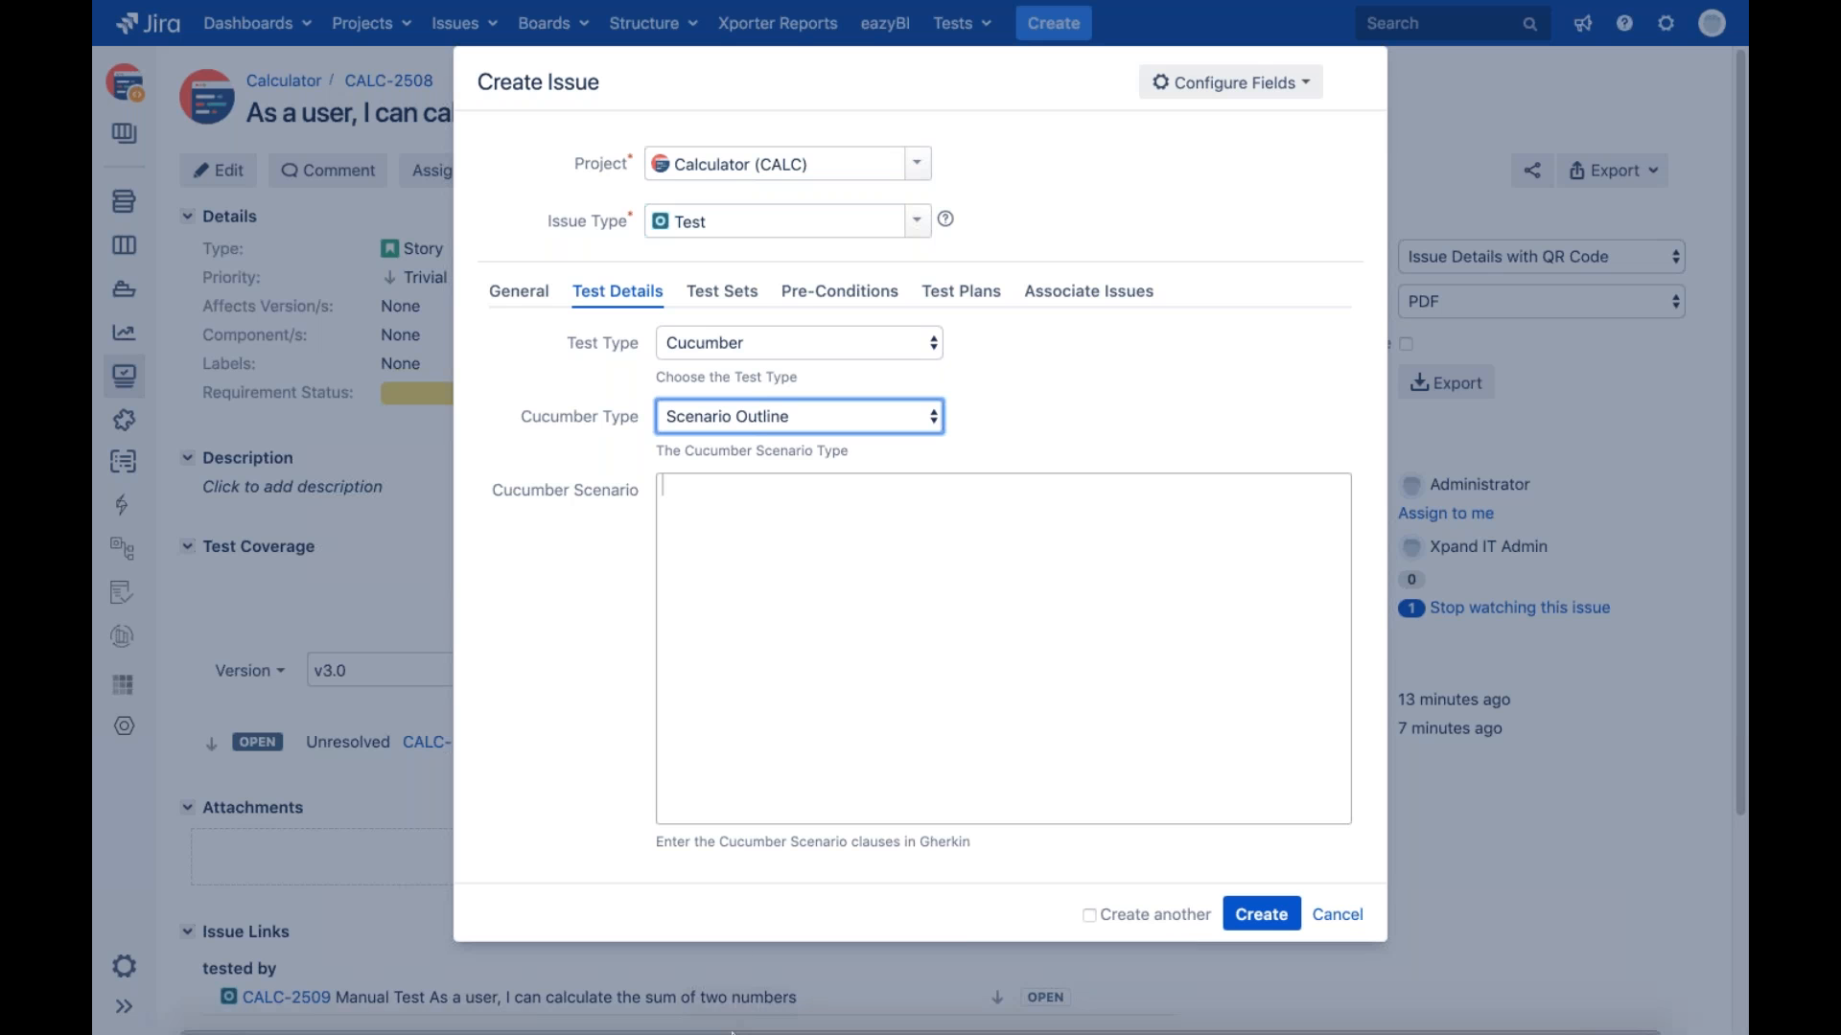
{"action": "left_click", "coordinate": [915, 992]}
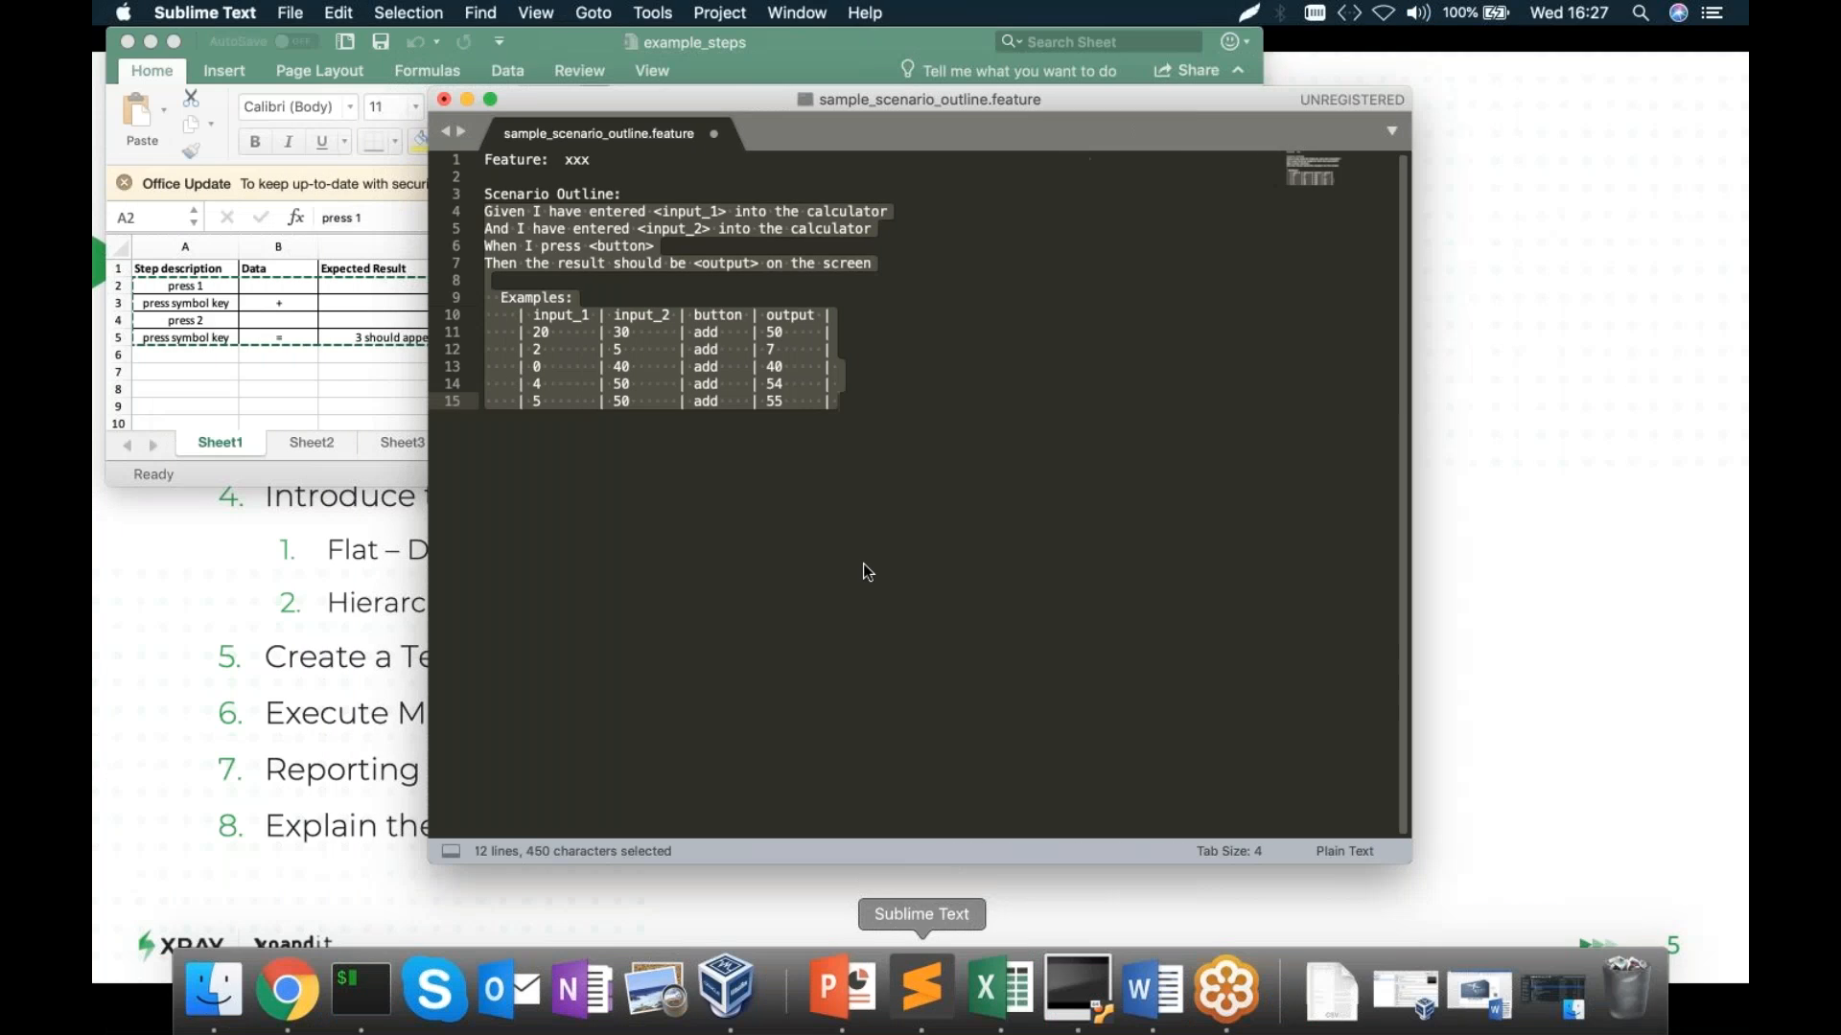
{"action": "key", "text": "super+c"}
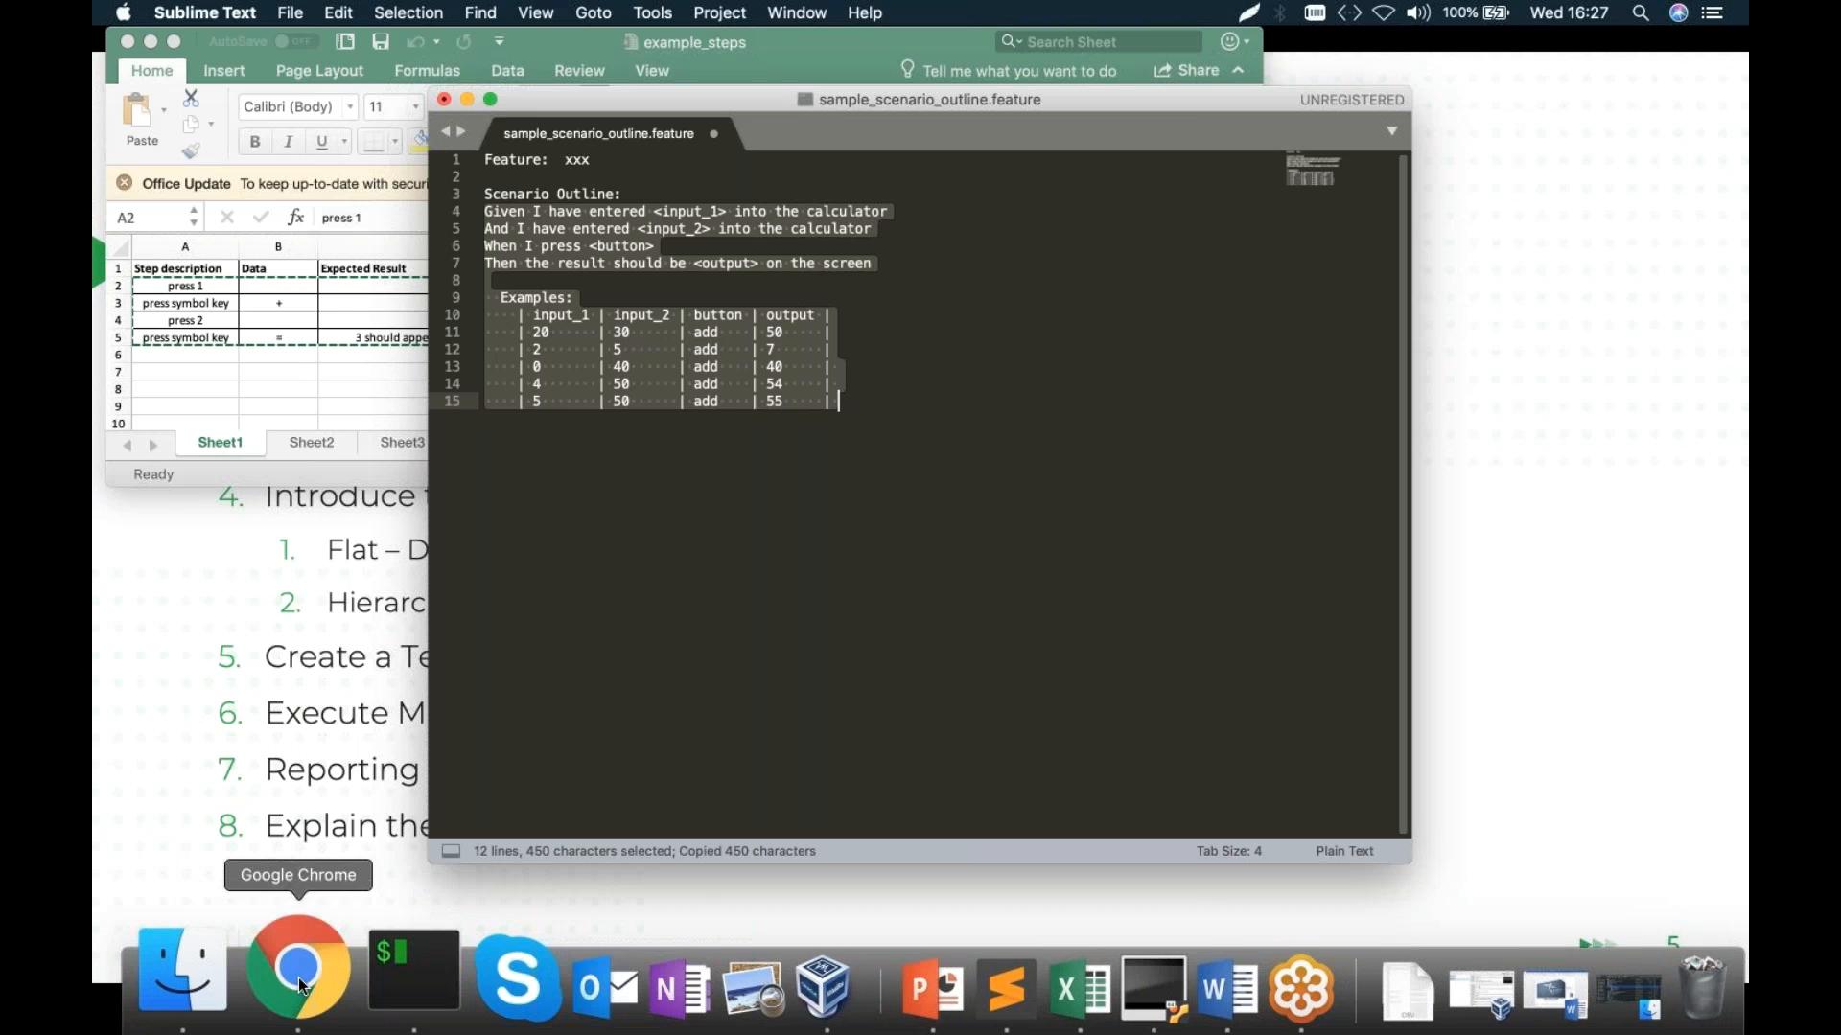
{"action": "left_click", "coordinate": [297, 993]}
{"action": "left_click", "coordinate": [880, 523]}
{"action": "key", "text": "super+v"}
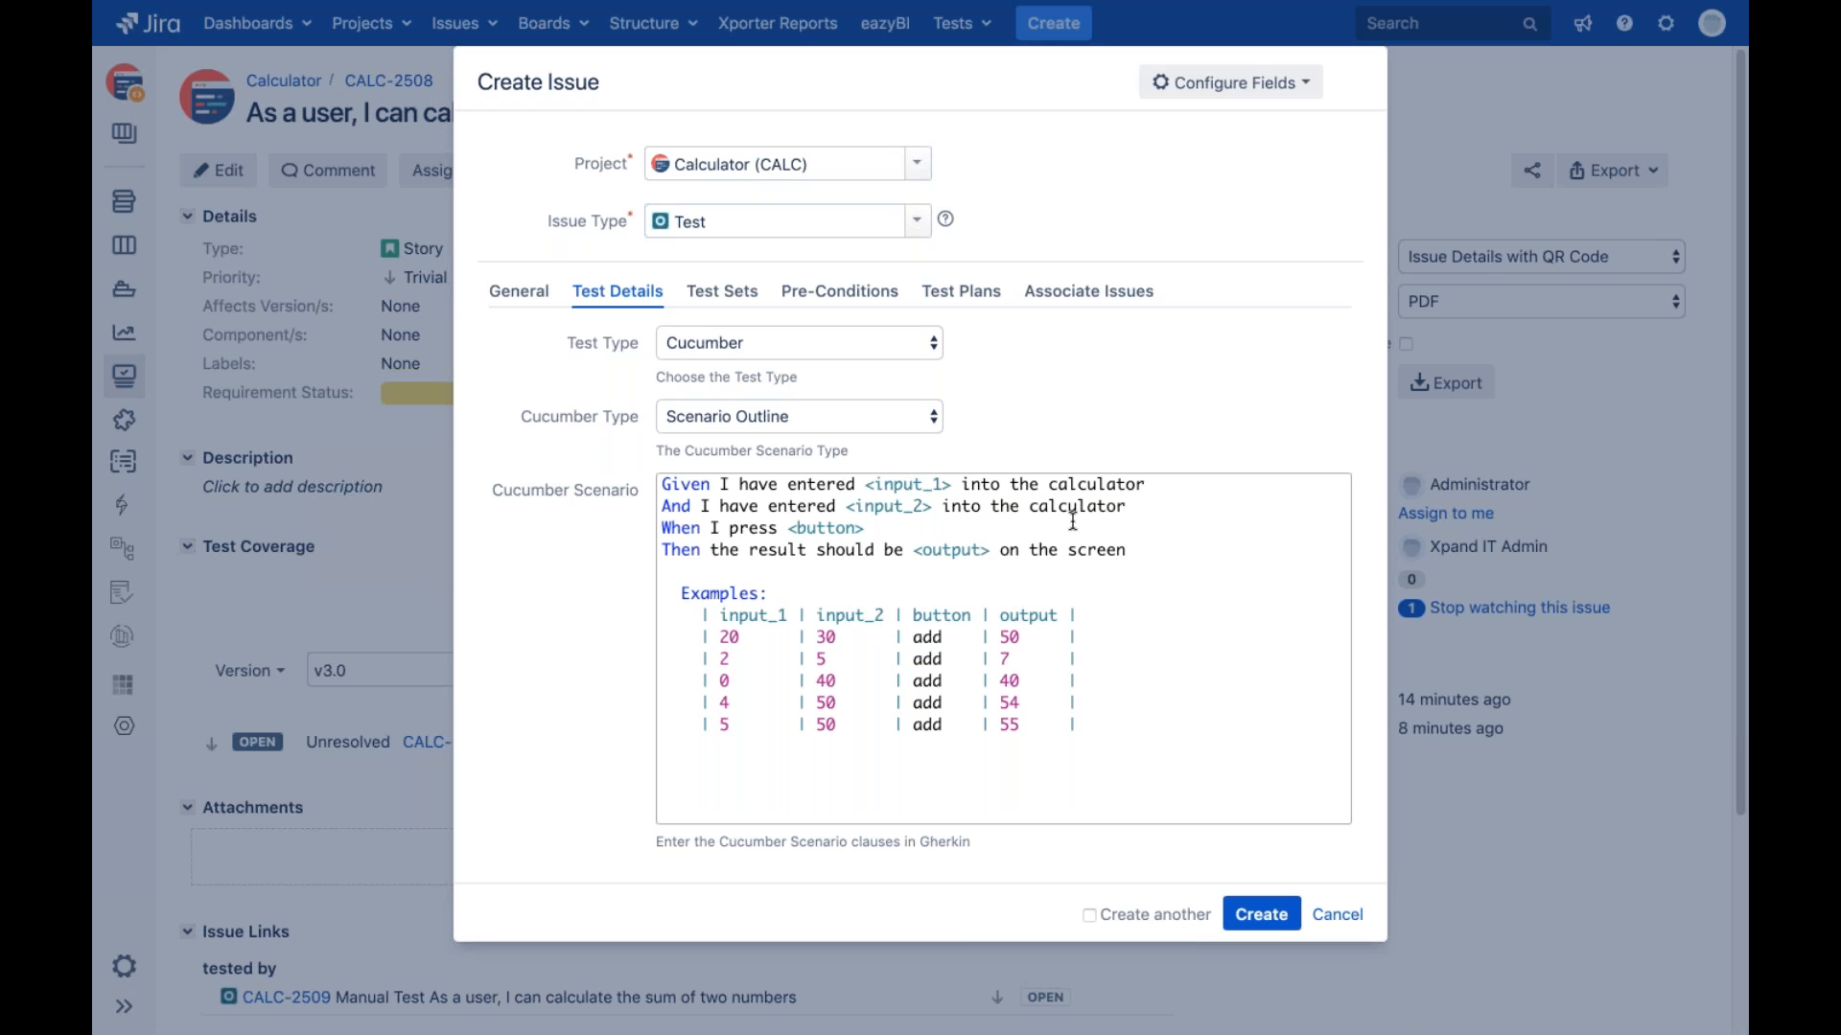
{"action": "left_click", "coordinate": [1281, 925]}
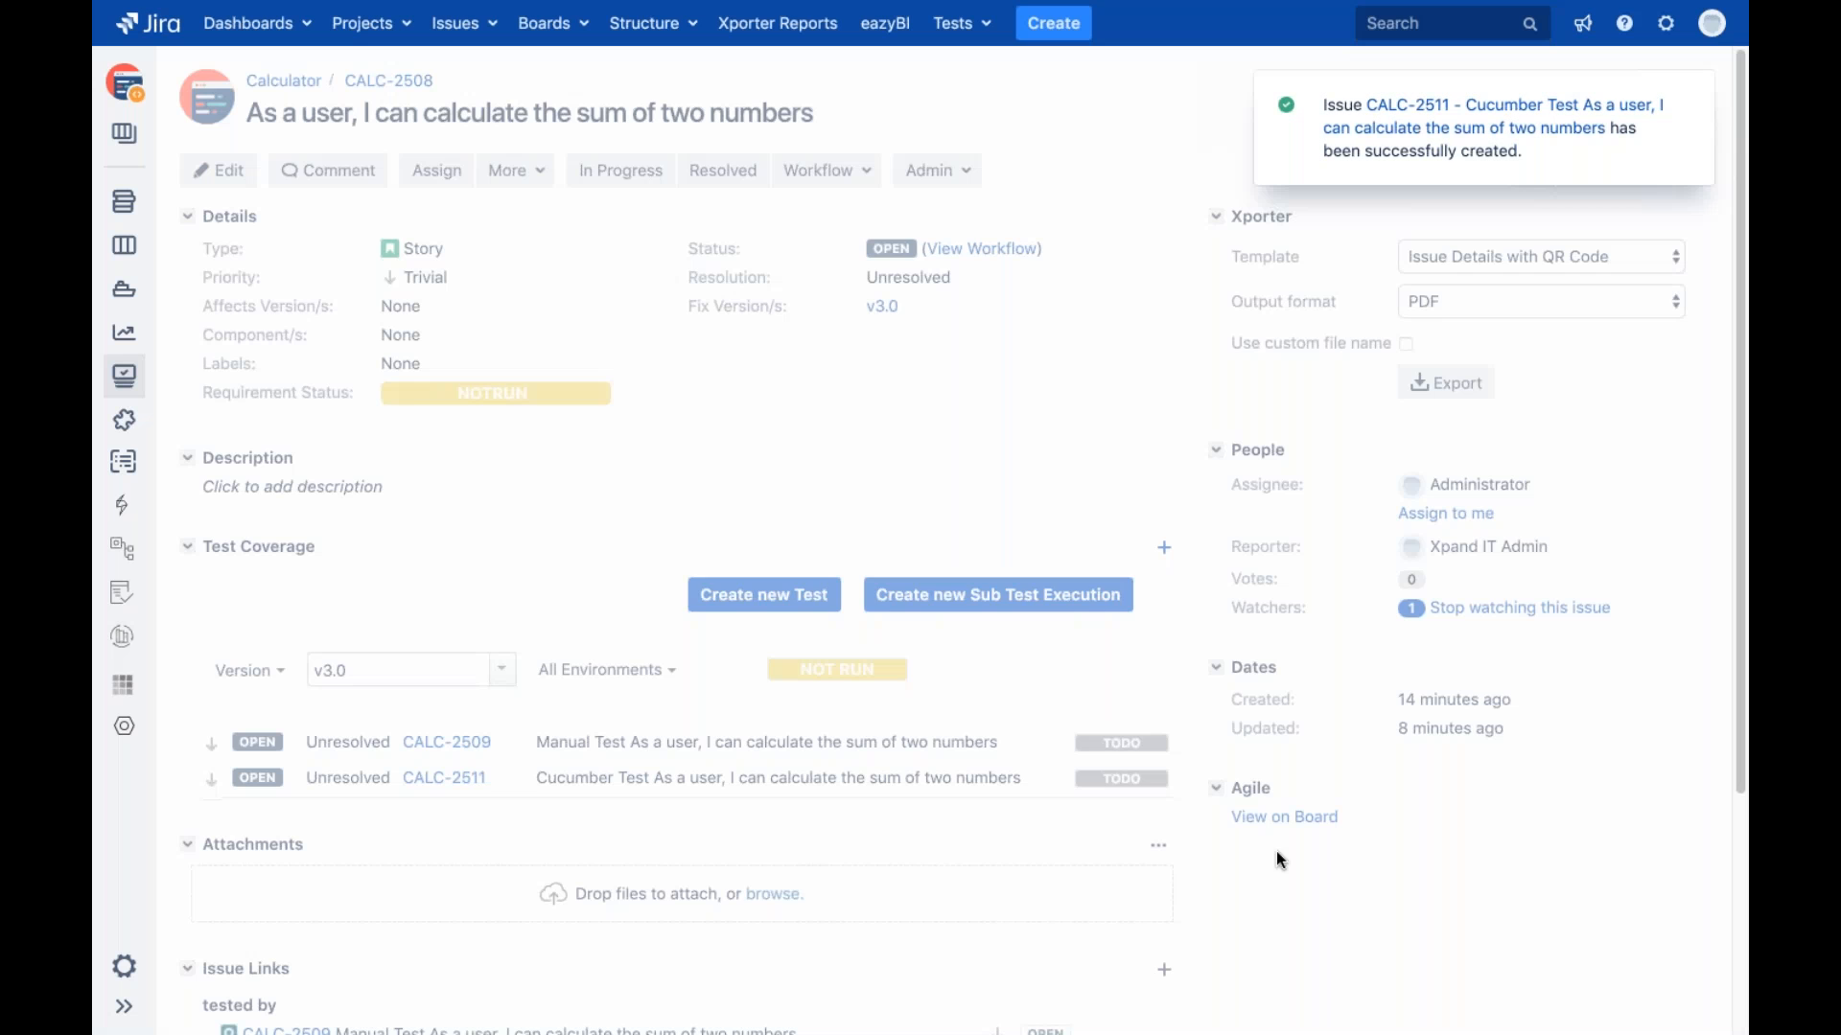
Open the new Cucumber test, complete its "Then" line again using a step suggestion in the scenario editor, and save the scenario
{"action": "left_click", "coordinate": [1488, 119]}
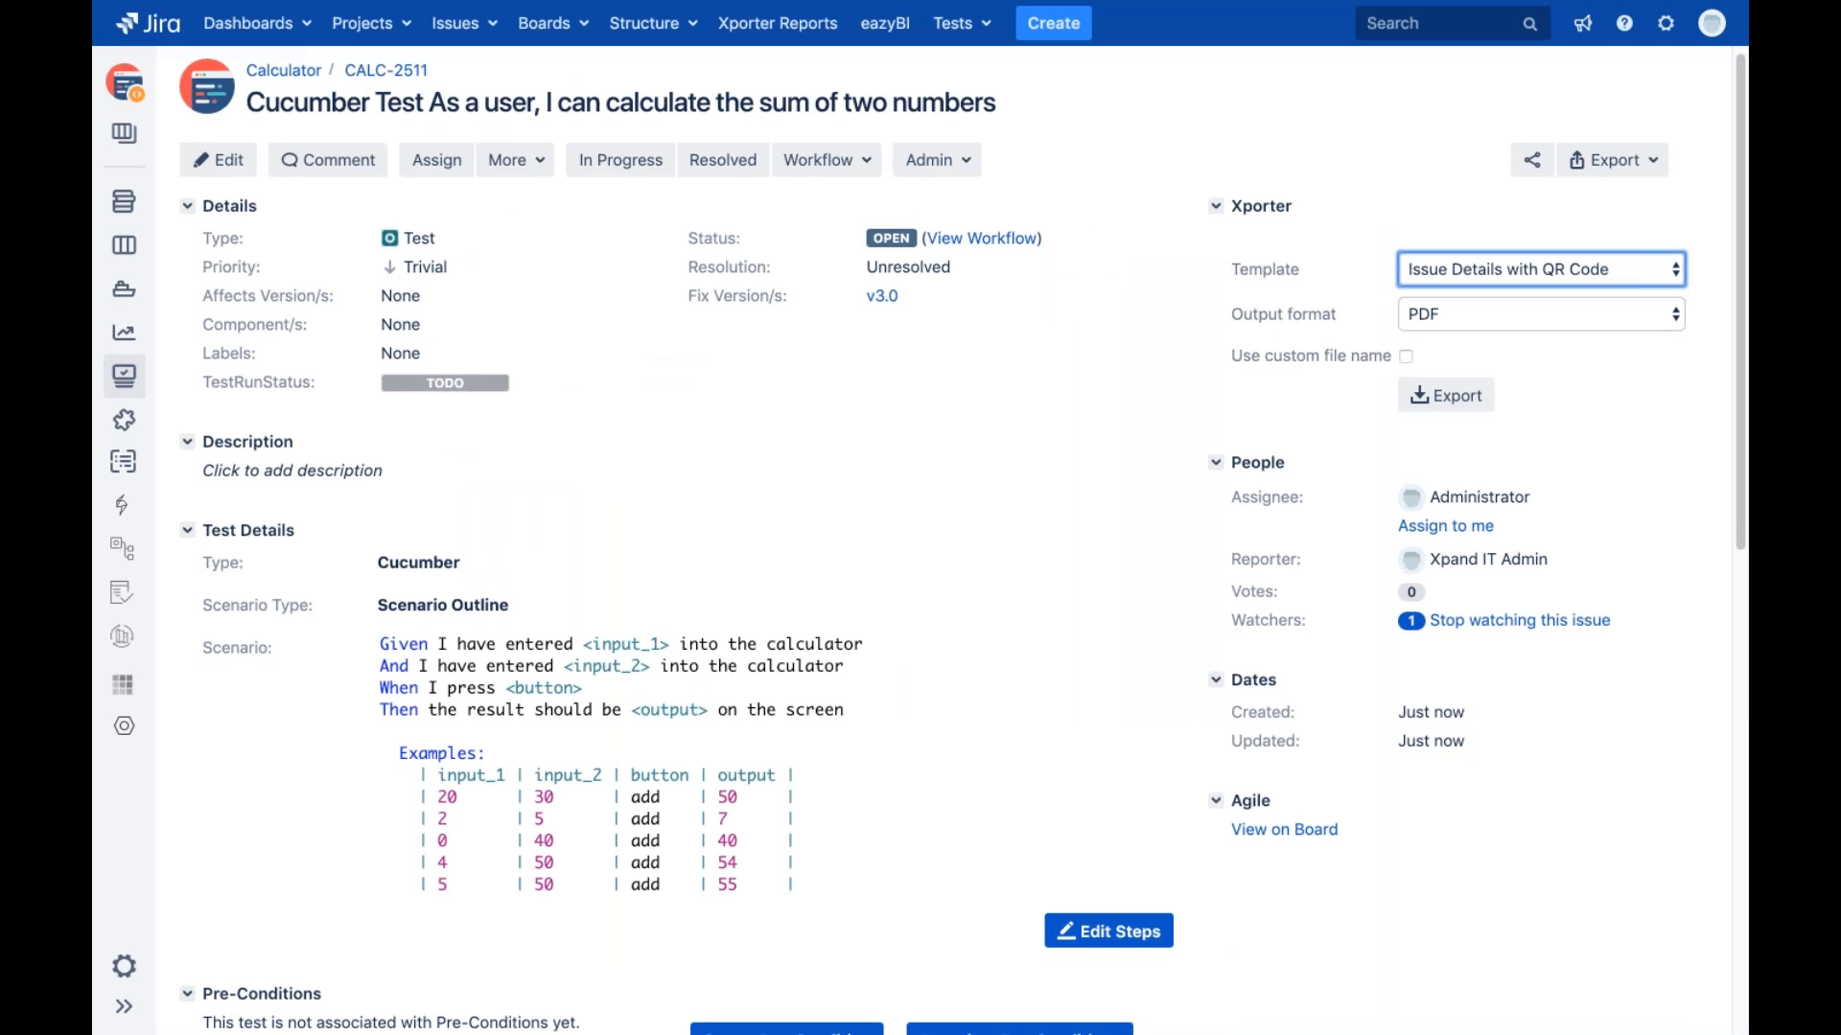
{"action": "scroll", "coordinate": [959, 537], "scroll_direction": "down", "scroll_amount": 1}
{"action": "left_click", "coordinate": [1143, 865]}
{"action": "left_click", "coordinate": [892, 328]}
{"action": "key", "text": "BackSpace"}
{"action": "key", "text": "ctrl+space"}
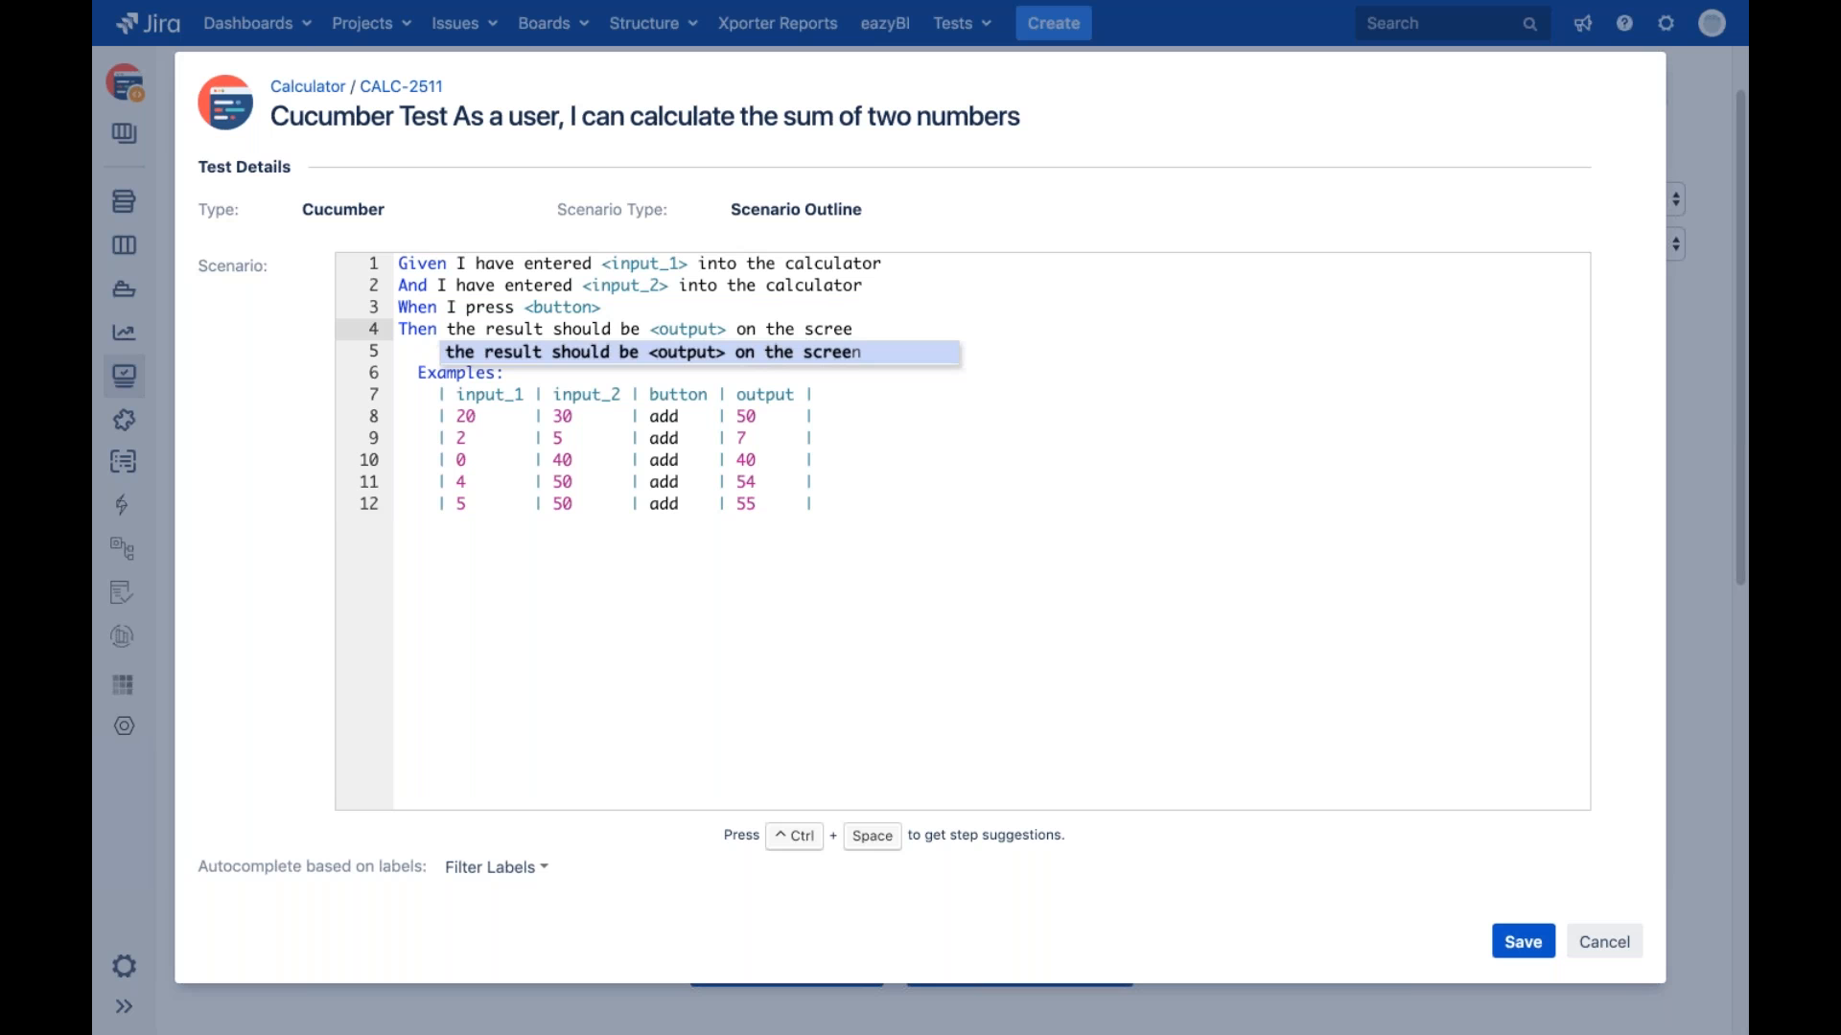
{"action": "left_click", "coordinate": [845, 349]}
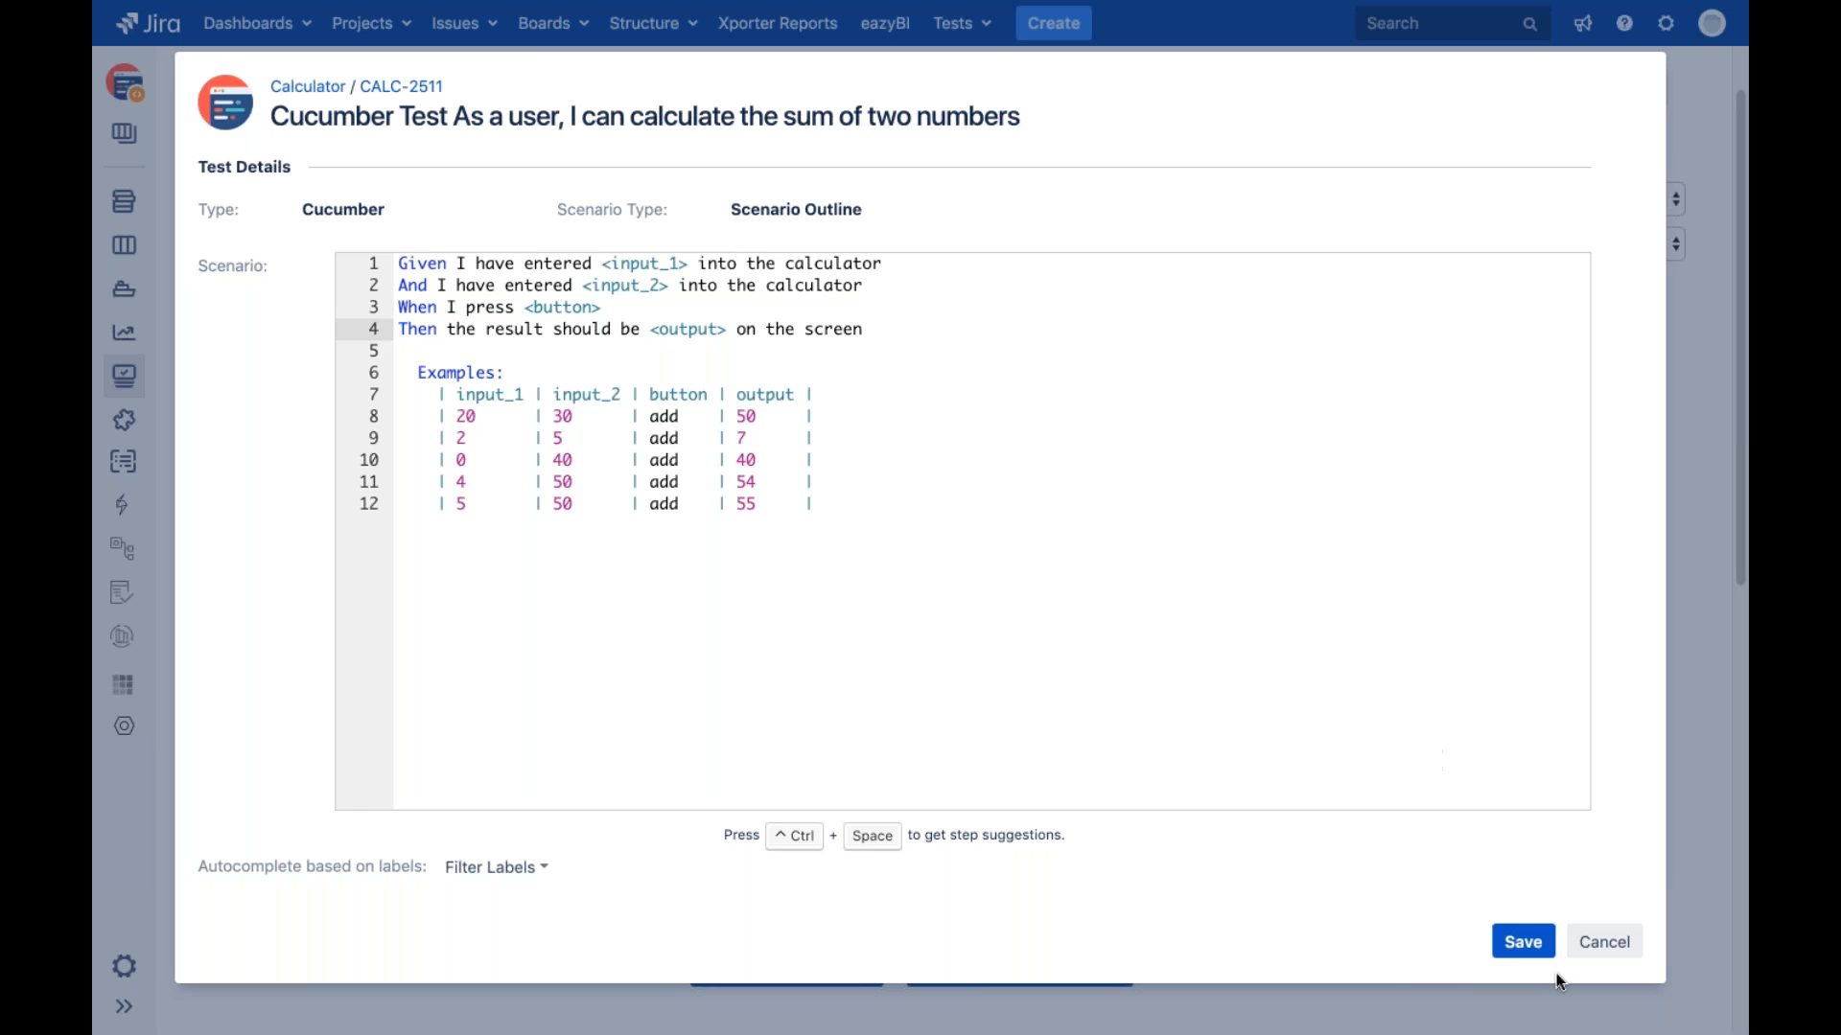
{"action": "left_click", "coordinate": [1523, 942]}
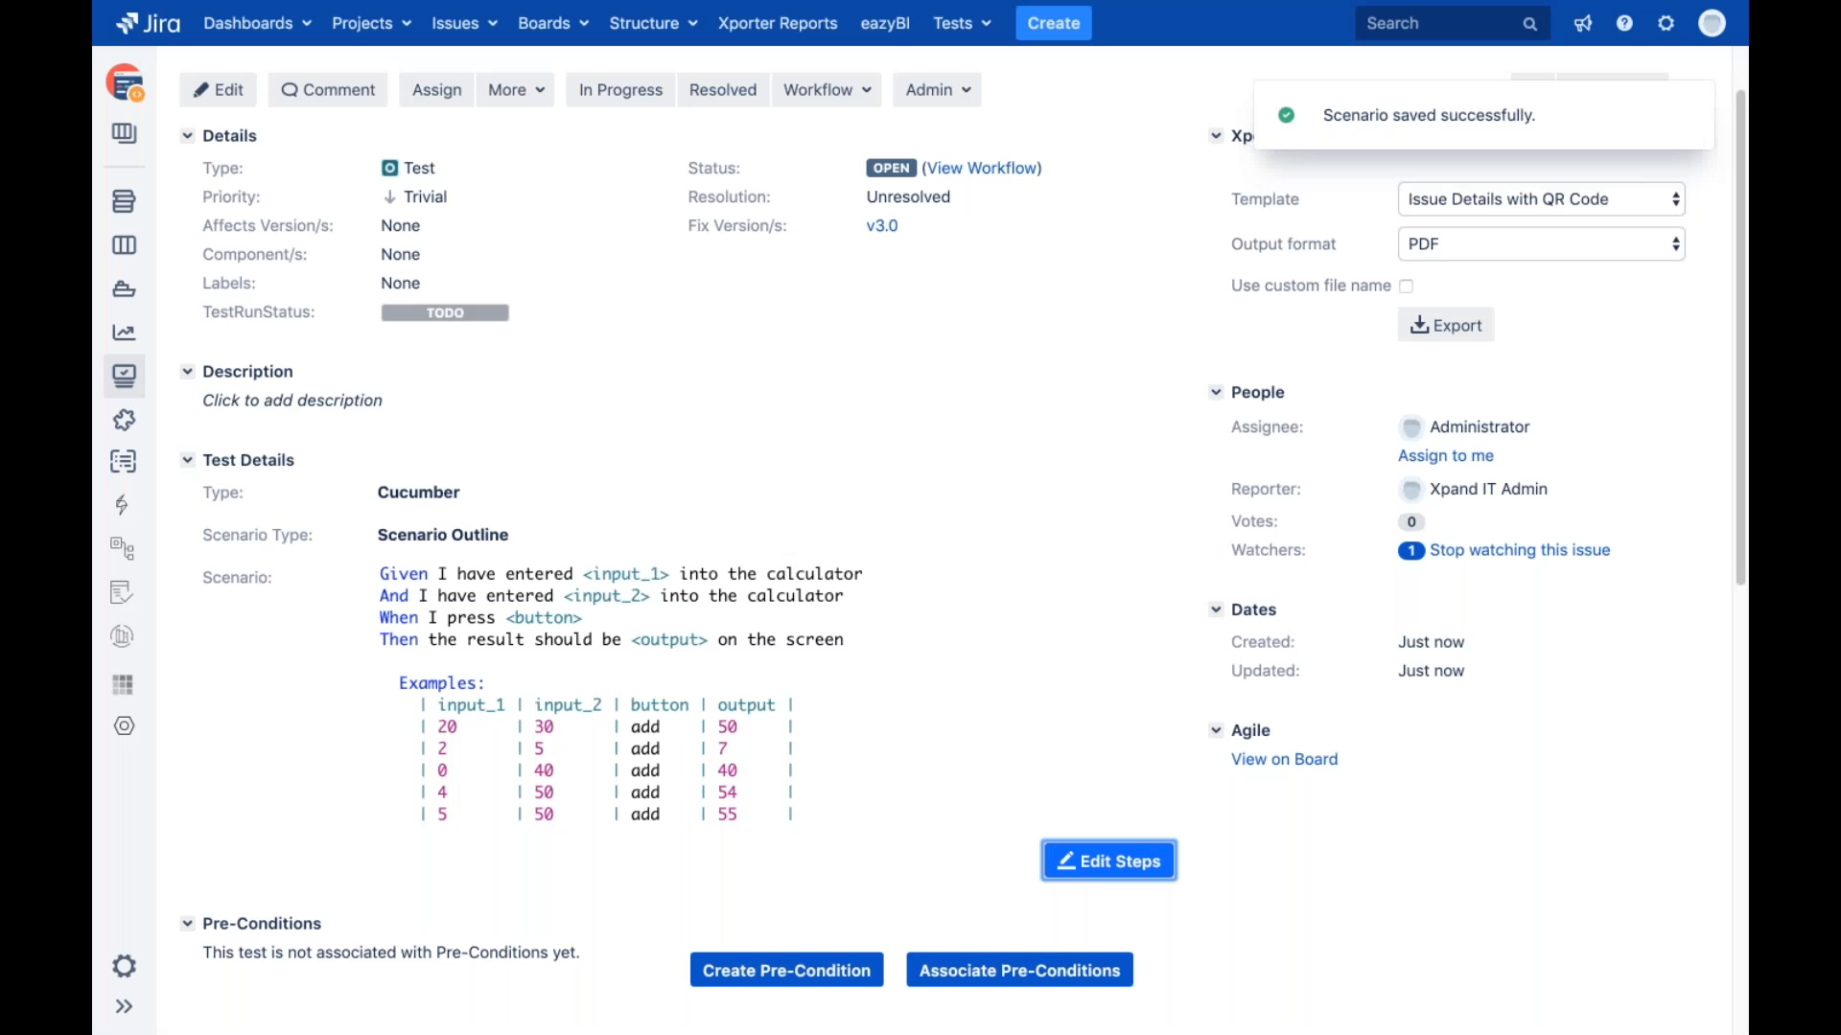
Return to the linked story and start another covering test summarised "Generic Test As a user, I can calculate the sum of two numbers"
{"action": "scroll", "coordinate": [308, 911], "scroll_direction": "down", "scroll_amount": 7}
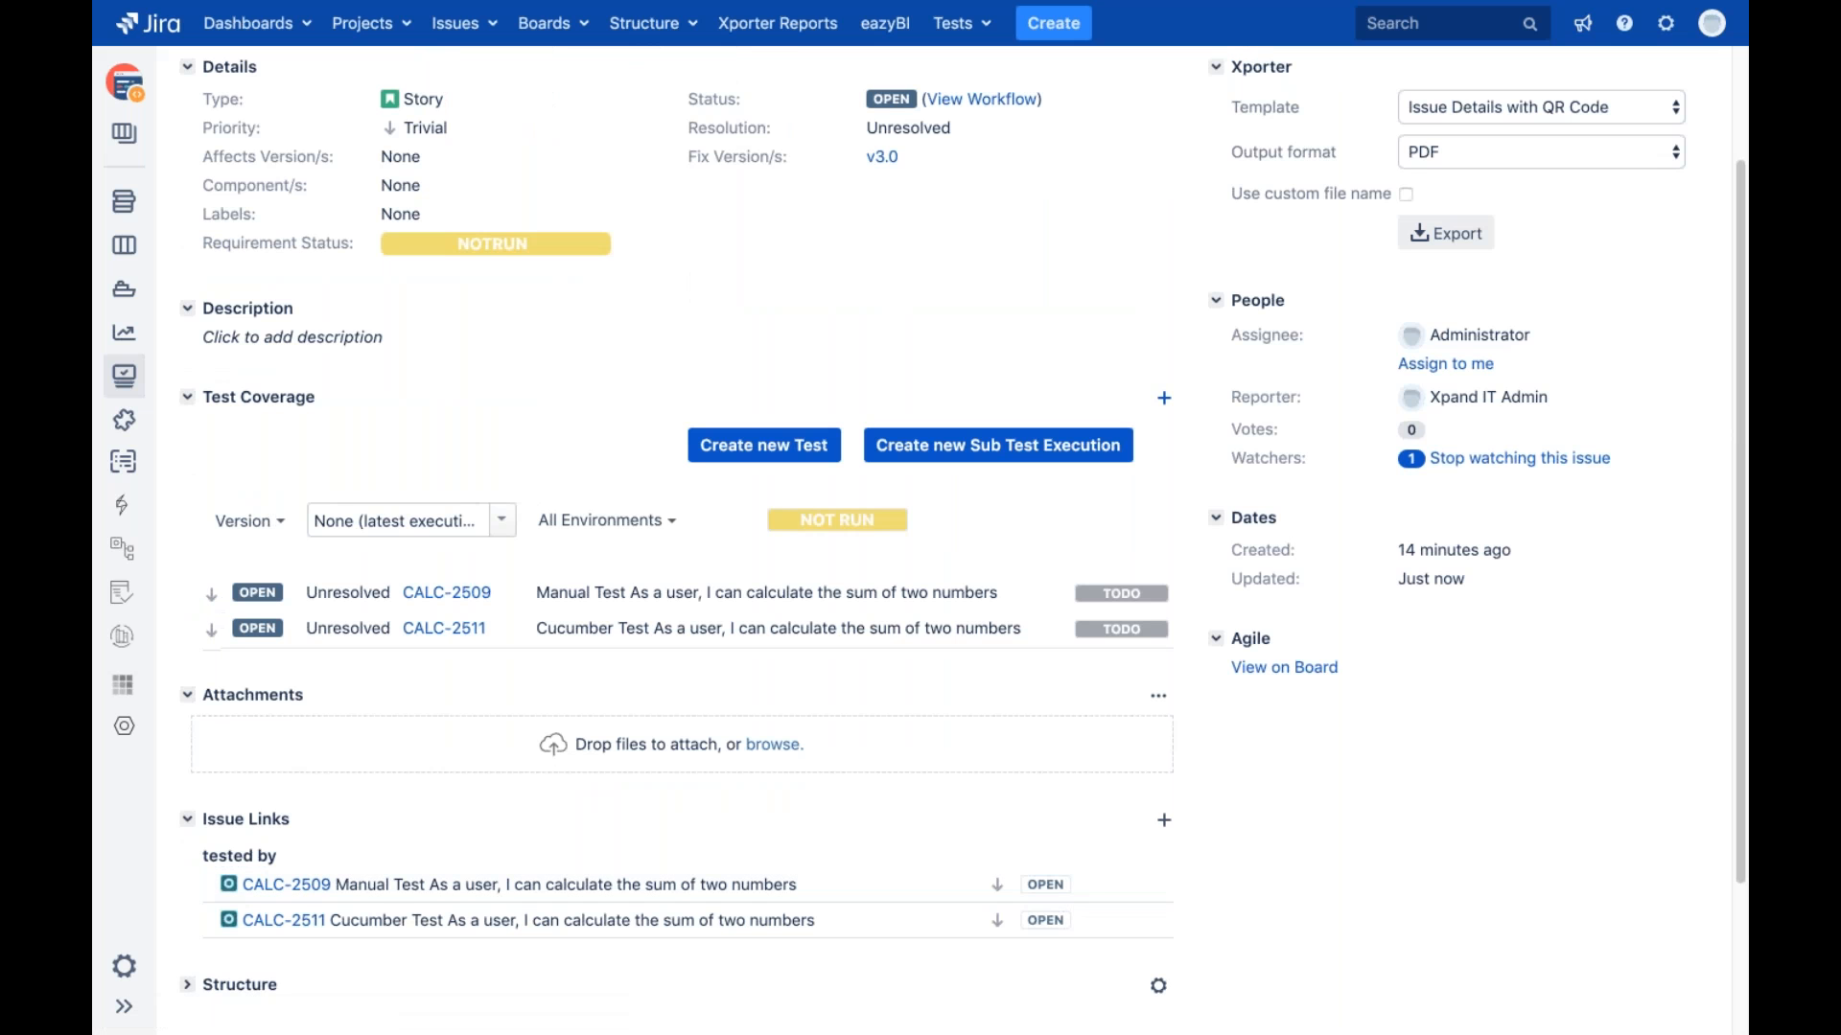
{"action": "left_click", "coordinate": [746, 433]}
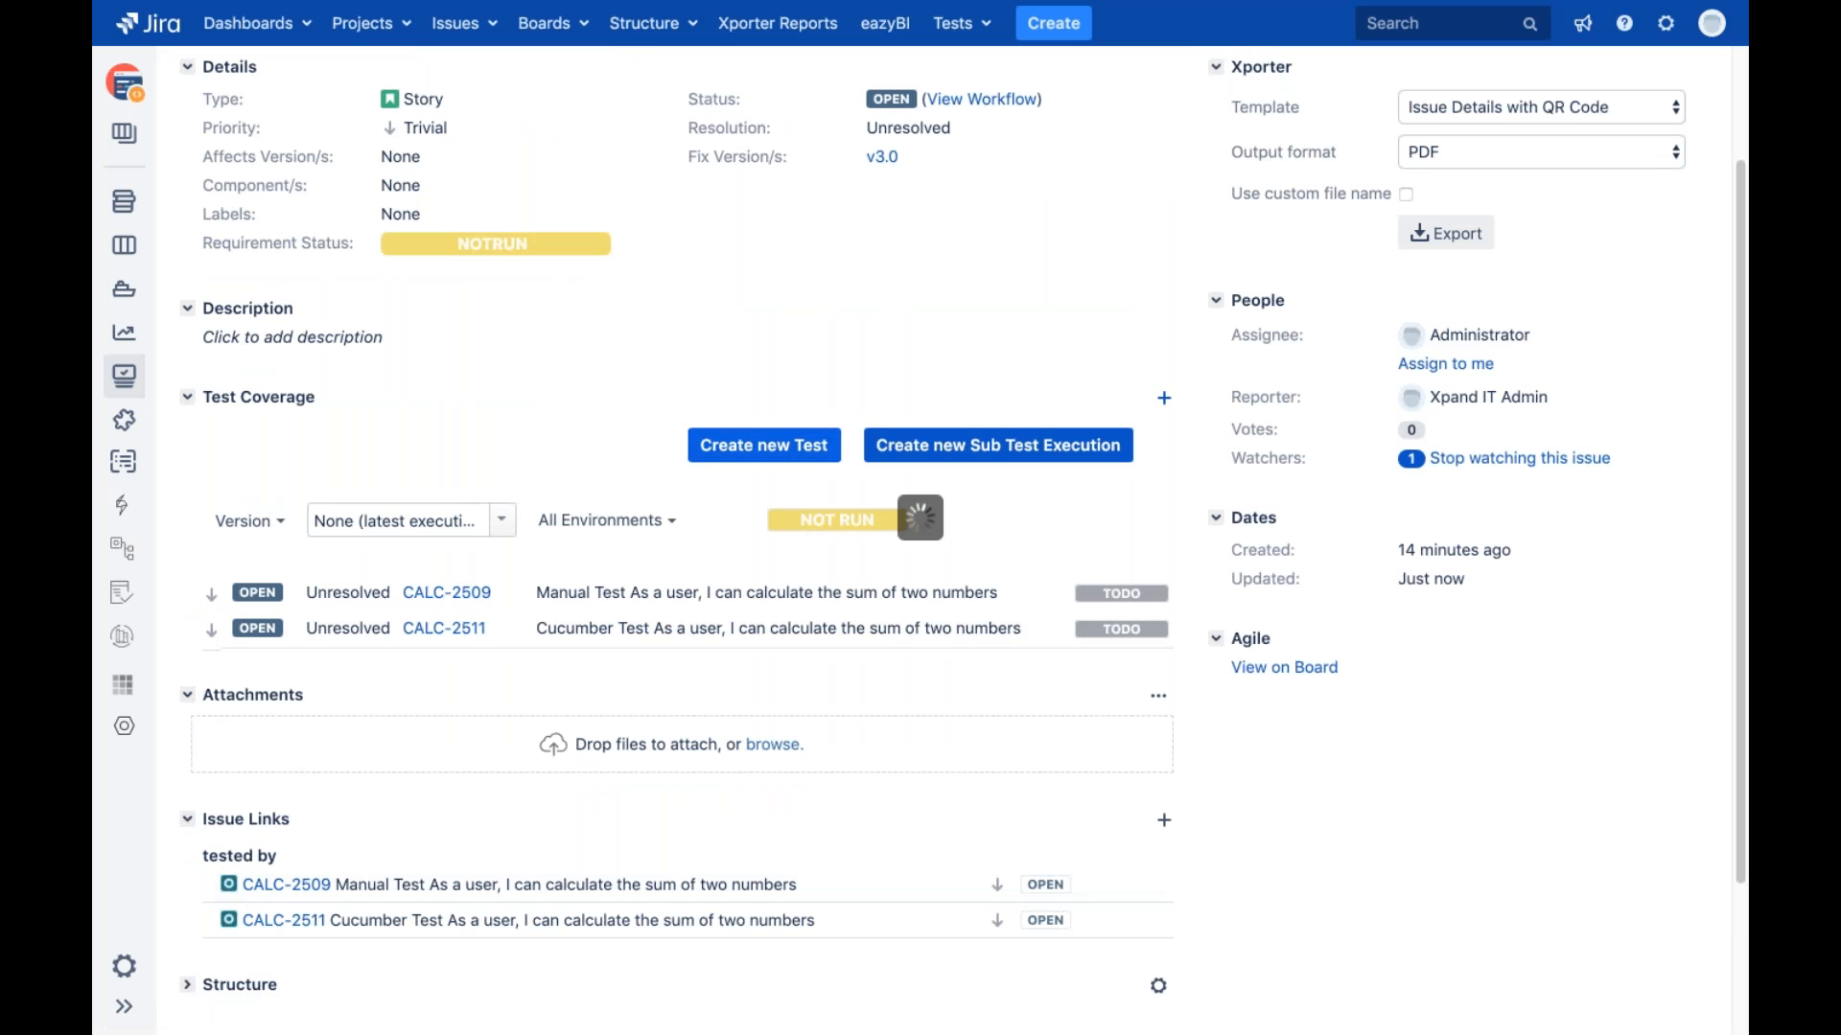
{"action": "type", "text": "Generic Test As a user, I can calculate the sum of two numbers"}
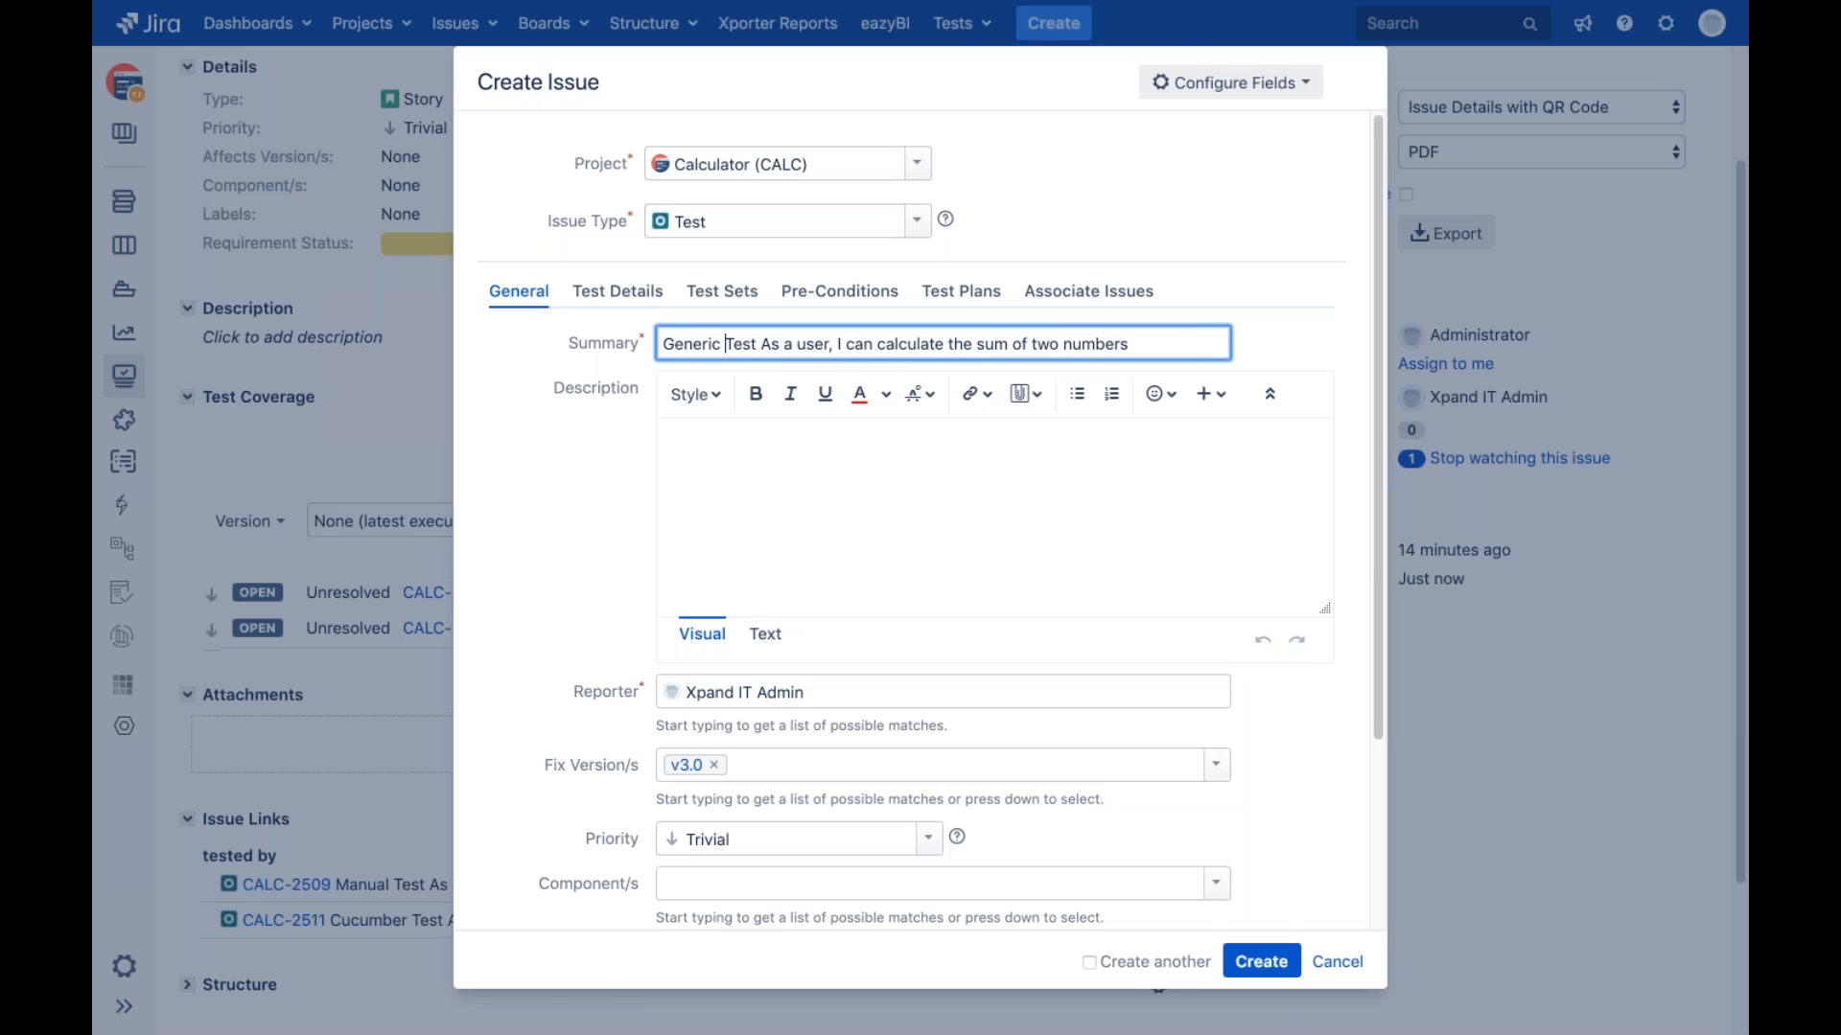
Set the test type to Generic with the definition "classname.classmethod", check its "tests" link to CALC-2508, and create it
{"action": "left_click", "coordinate": [644, 293]}
{"action": "left_click", "coordinate": [832, 356]}
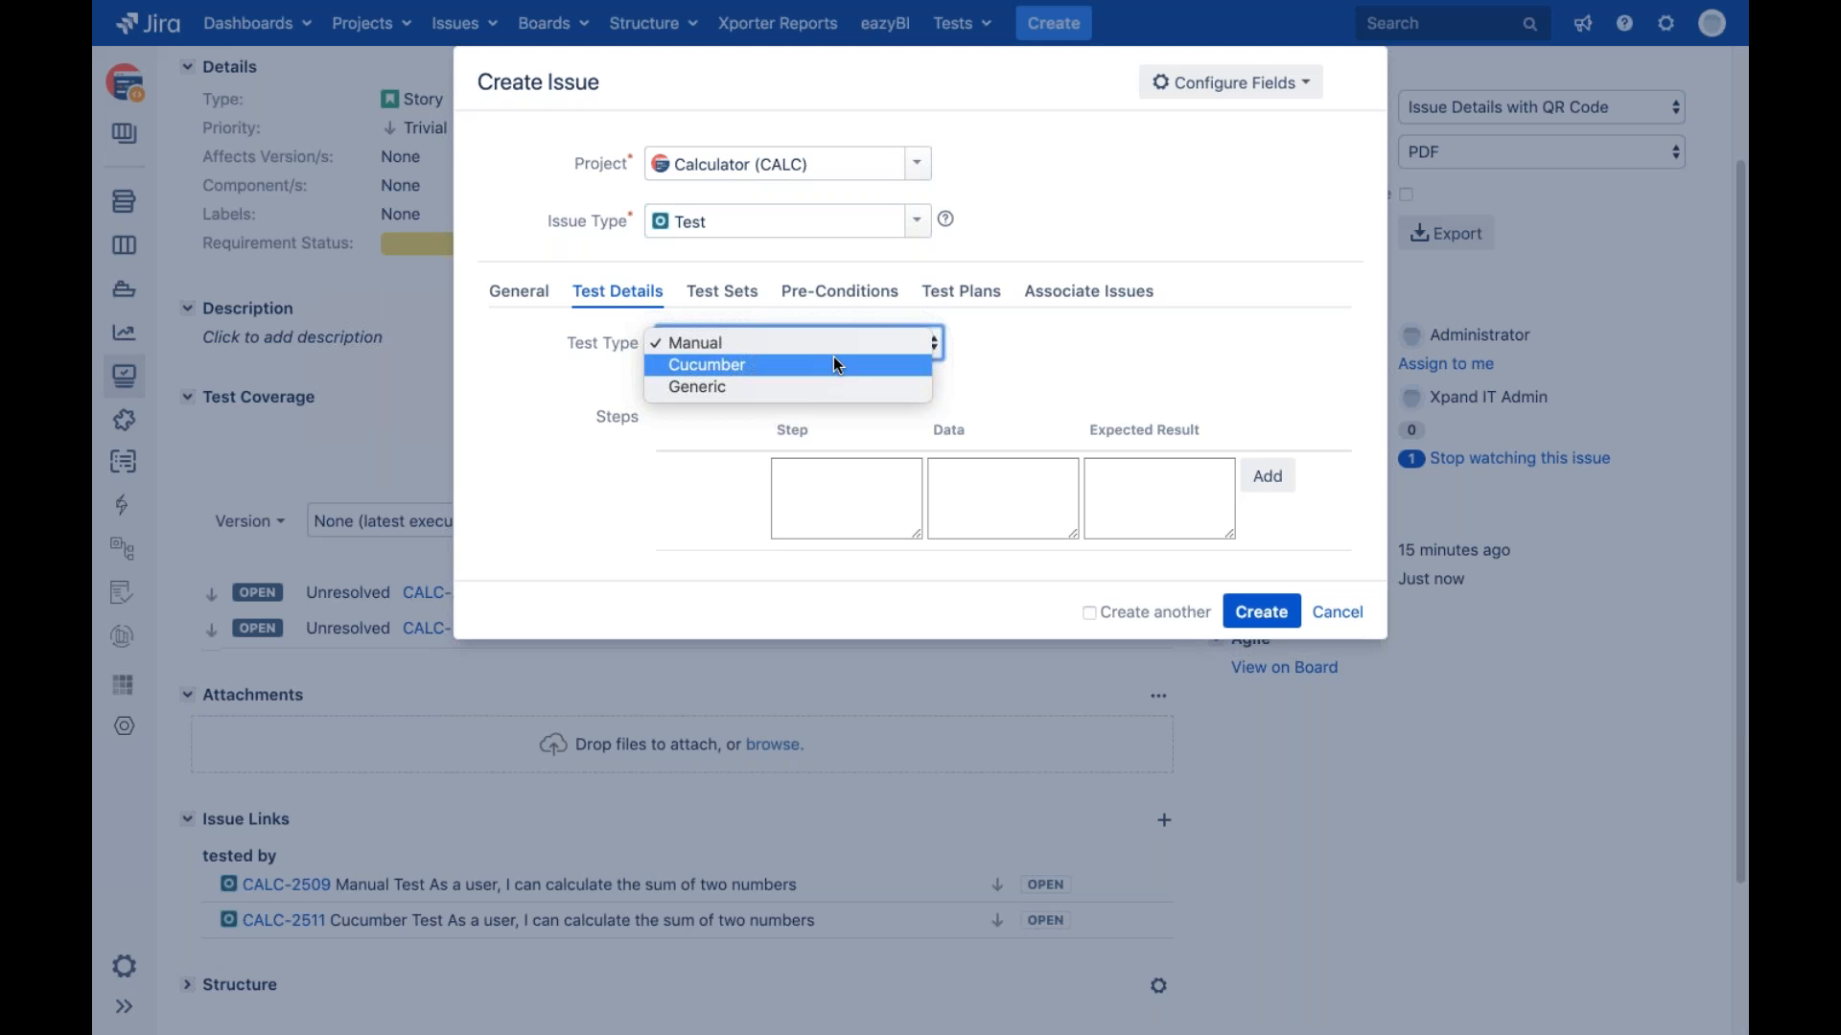
{"action": "left_click", "coordinate": [830, 387]}
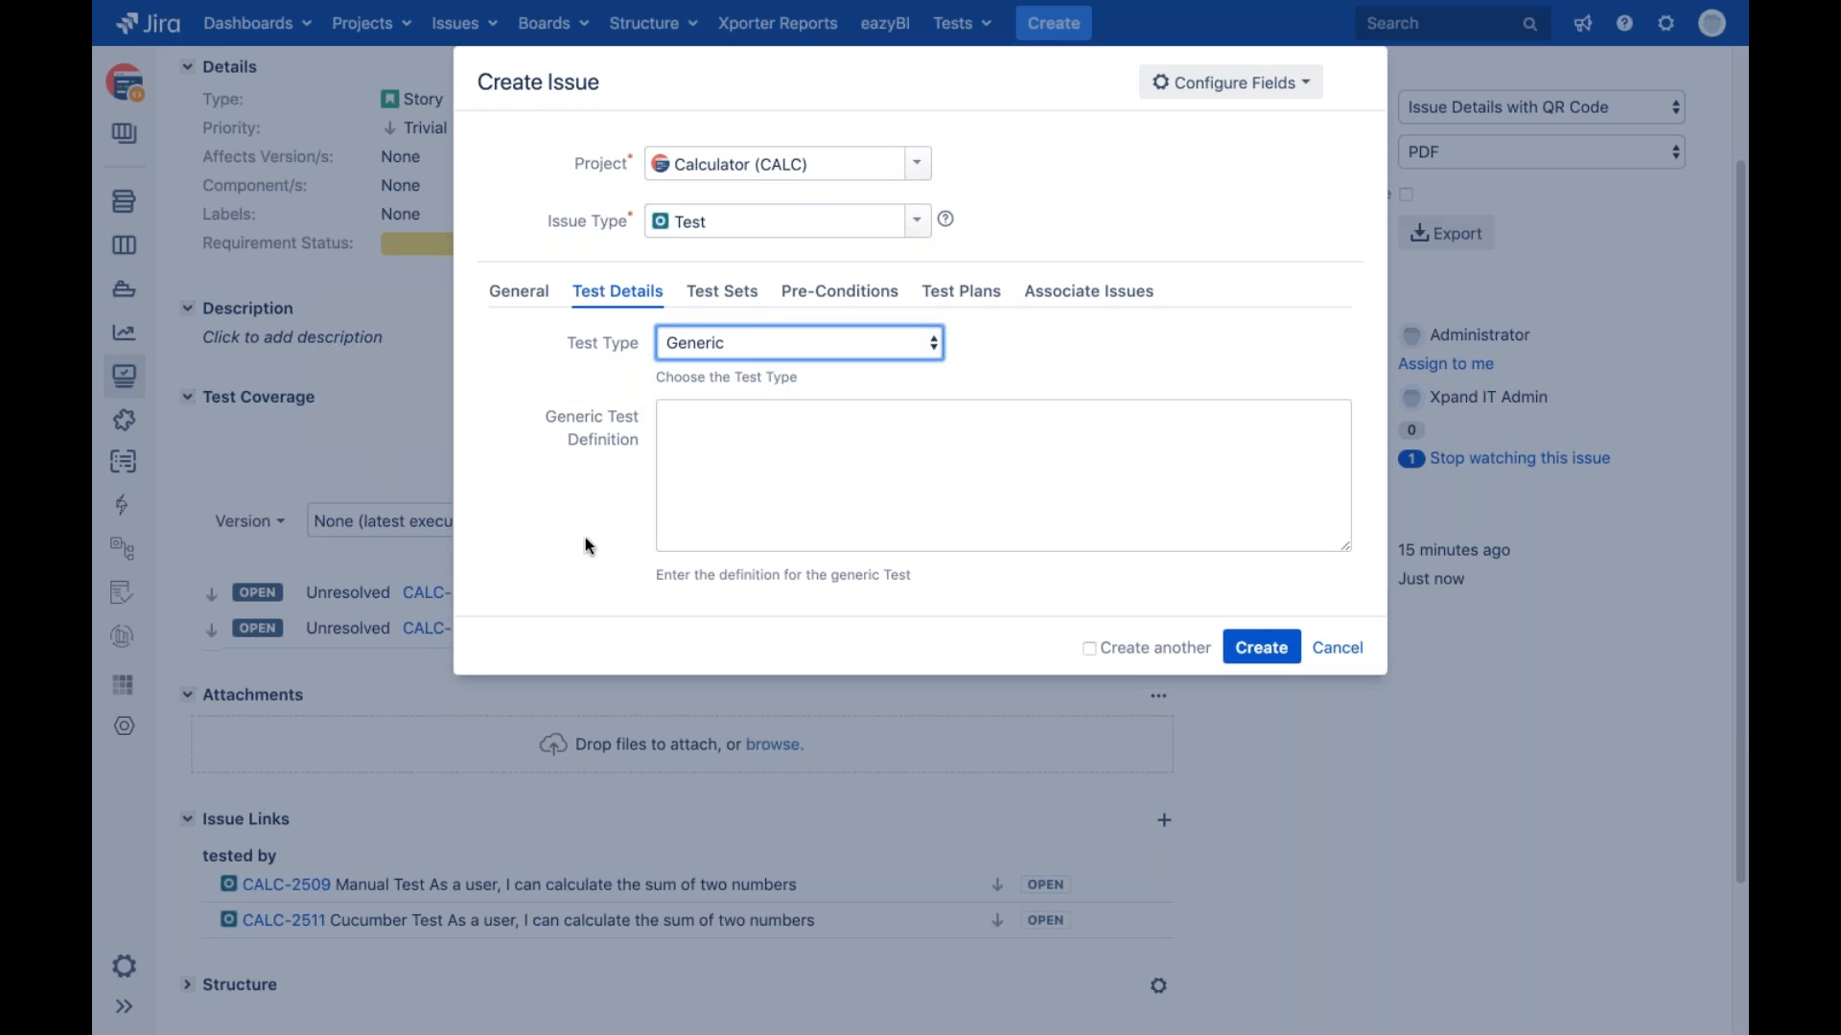
{"action": "left_click", "coordinate": [773, 481]}
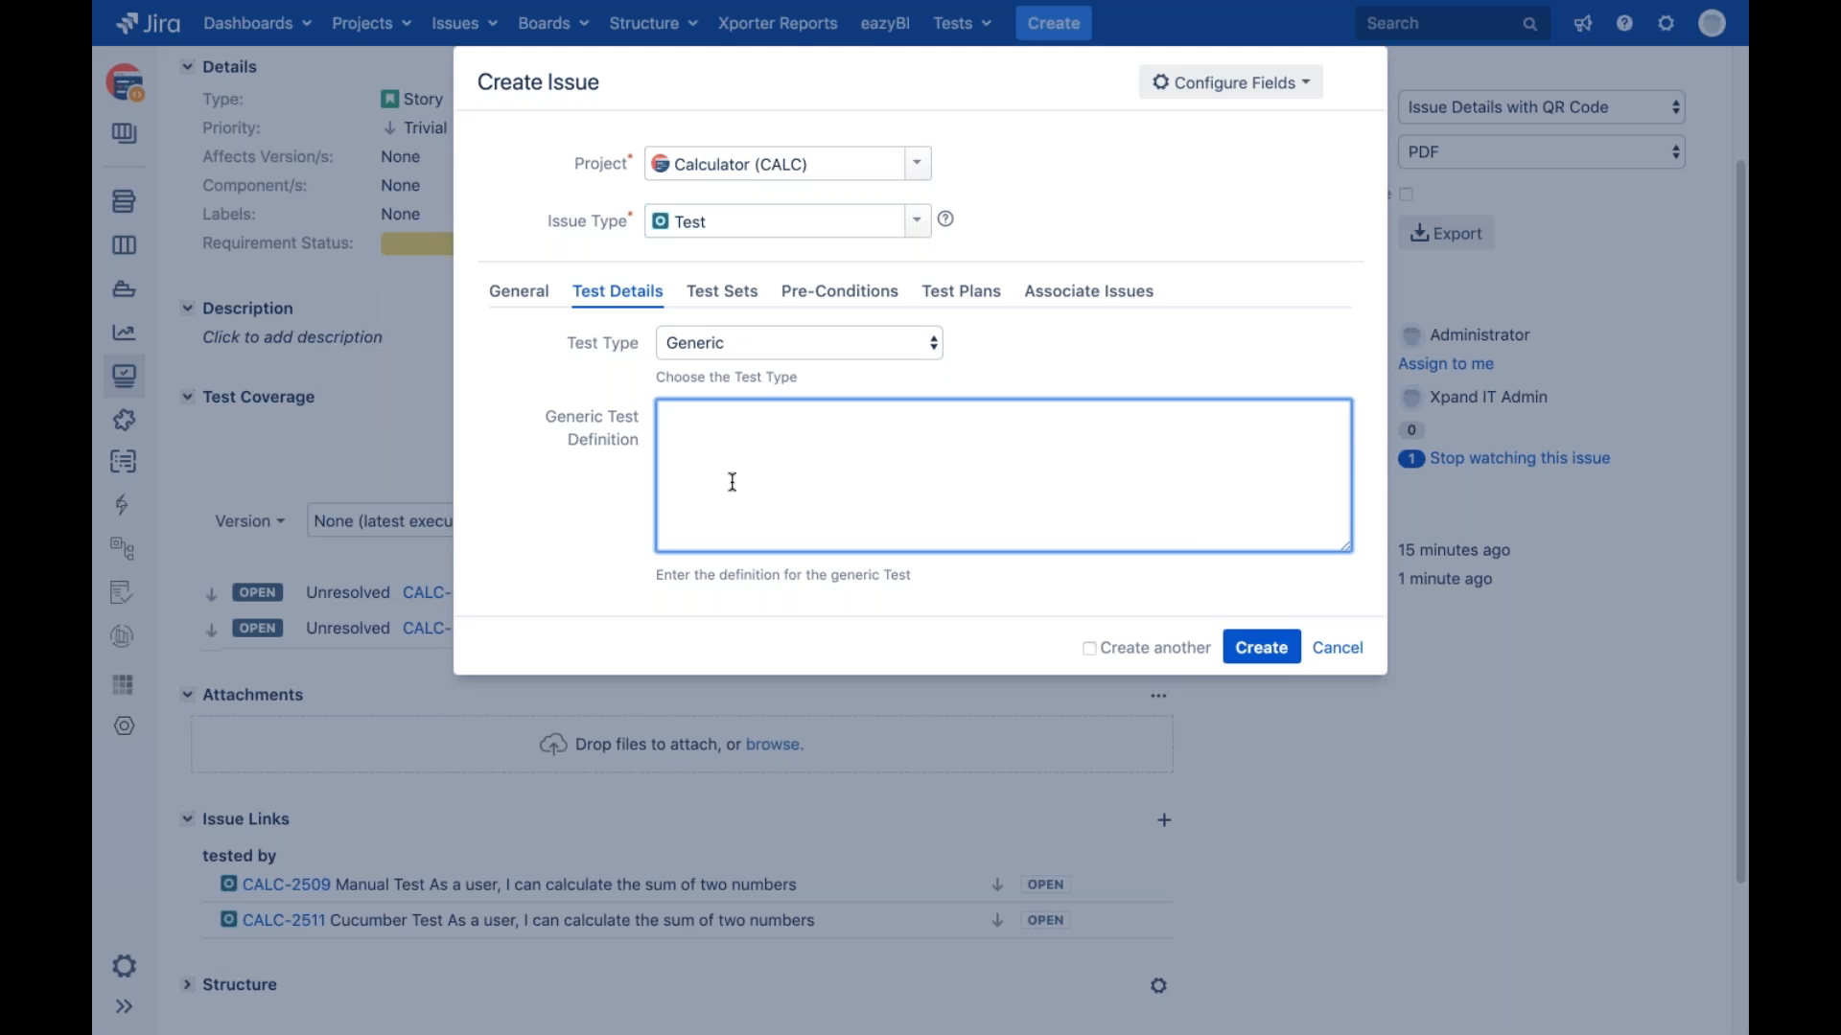
{"action": "type", "text": "classname.classmethod"}
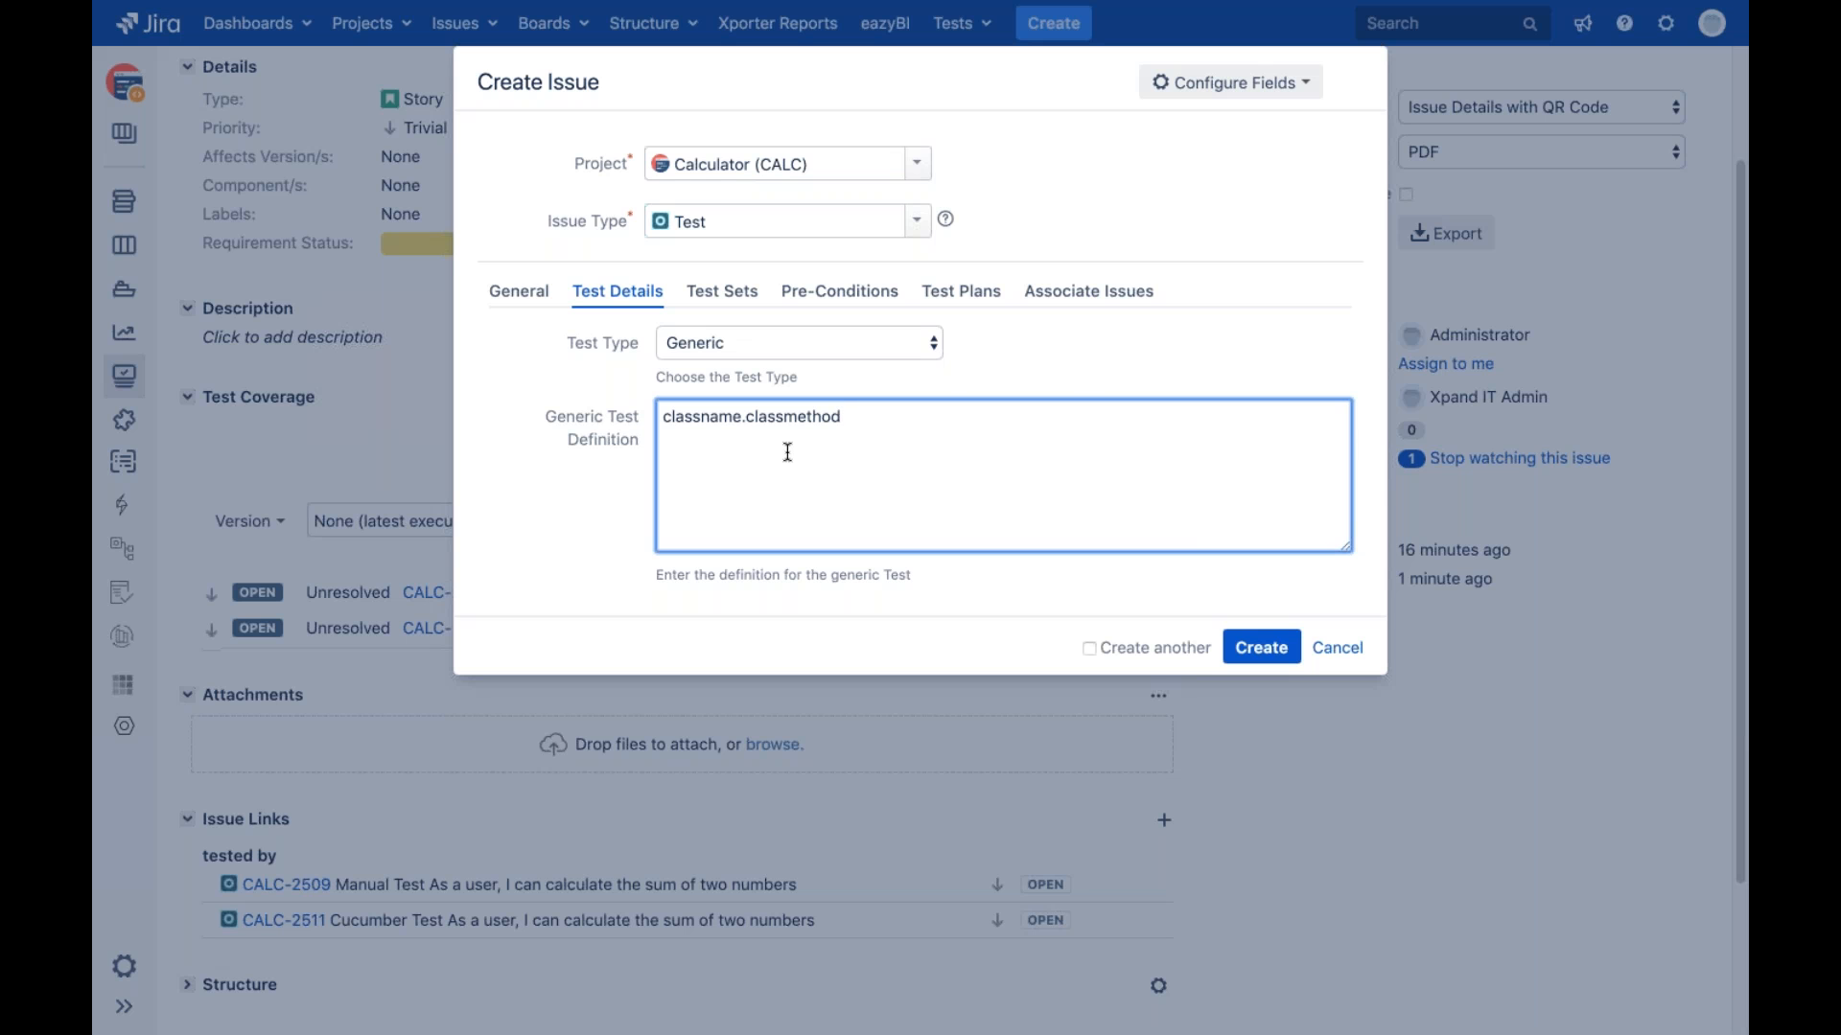
{"action": "left_click", "coordinate": [1114, 305]}
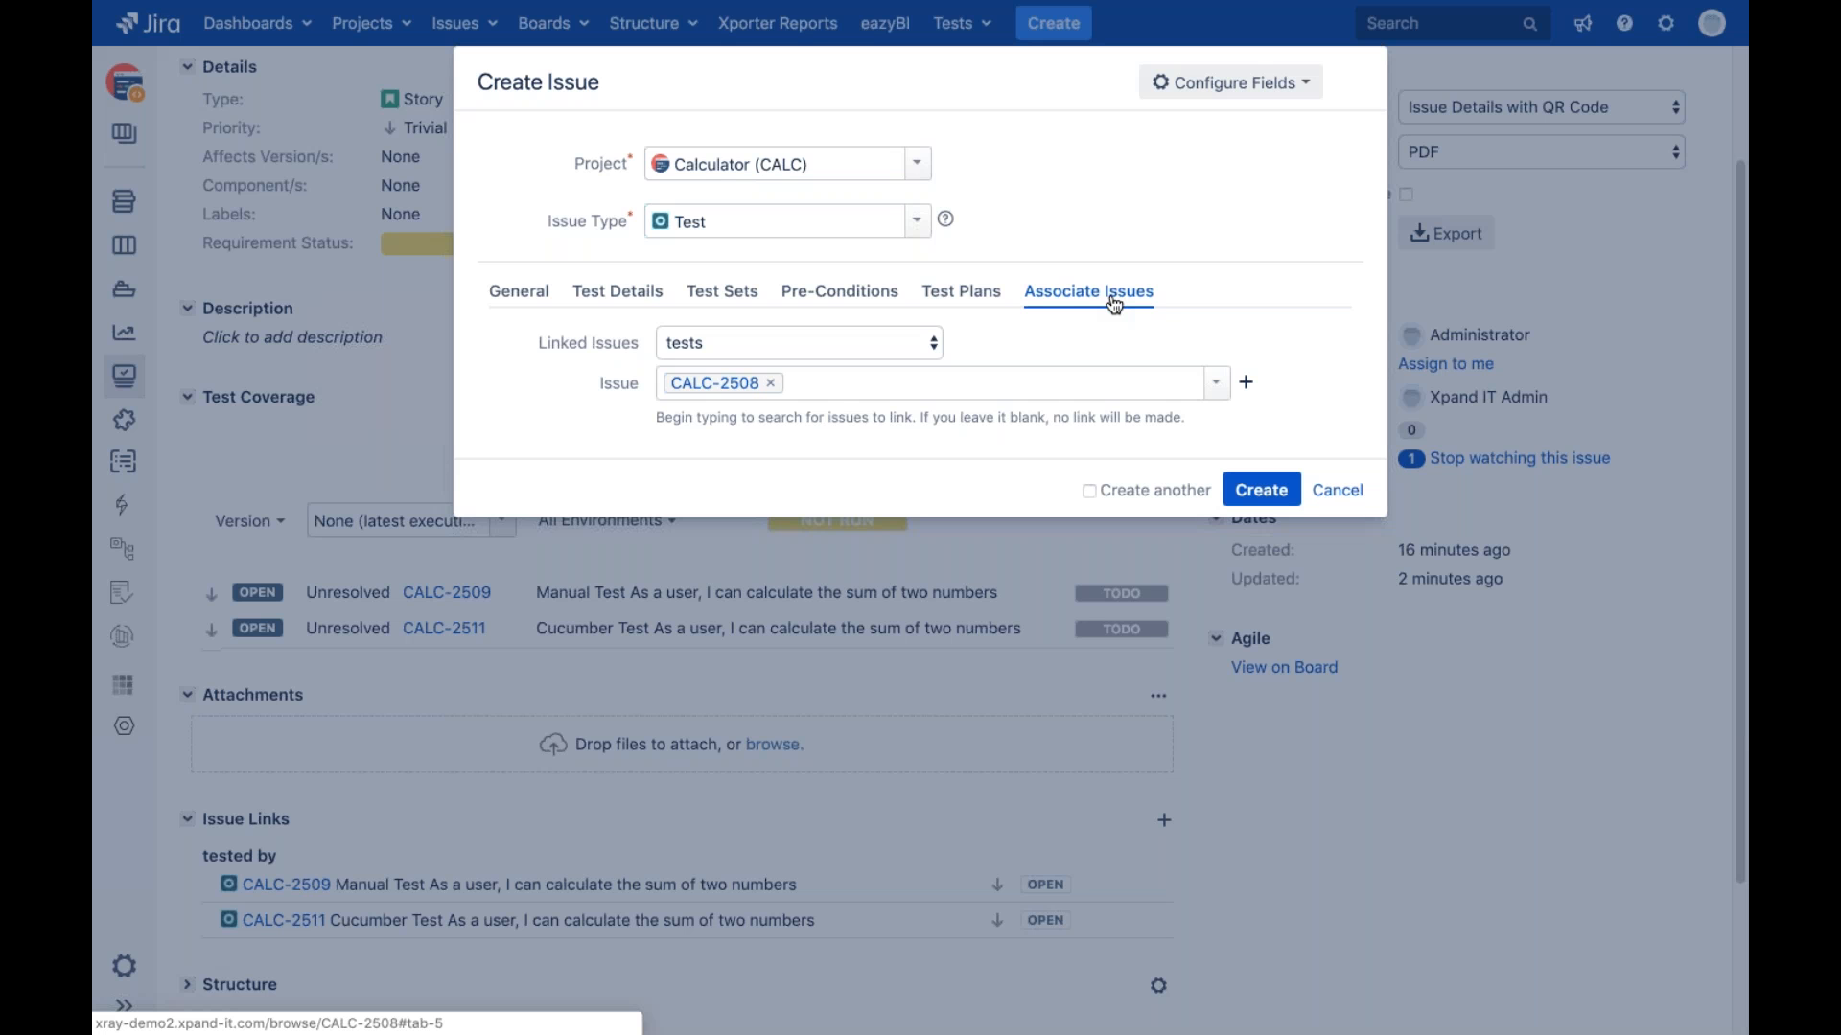
{"action": "left_click", "coordinate": [1288, 489]}
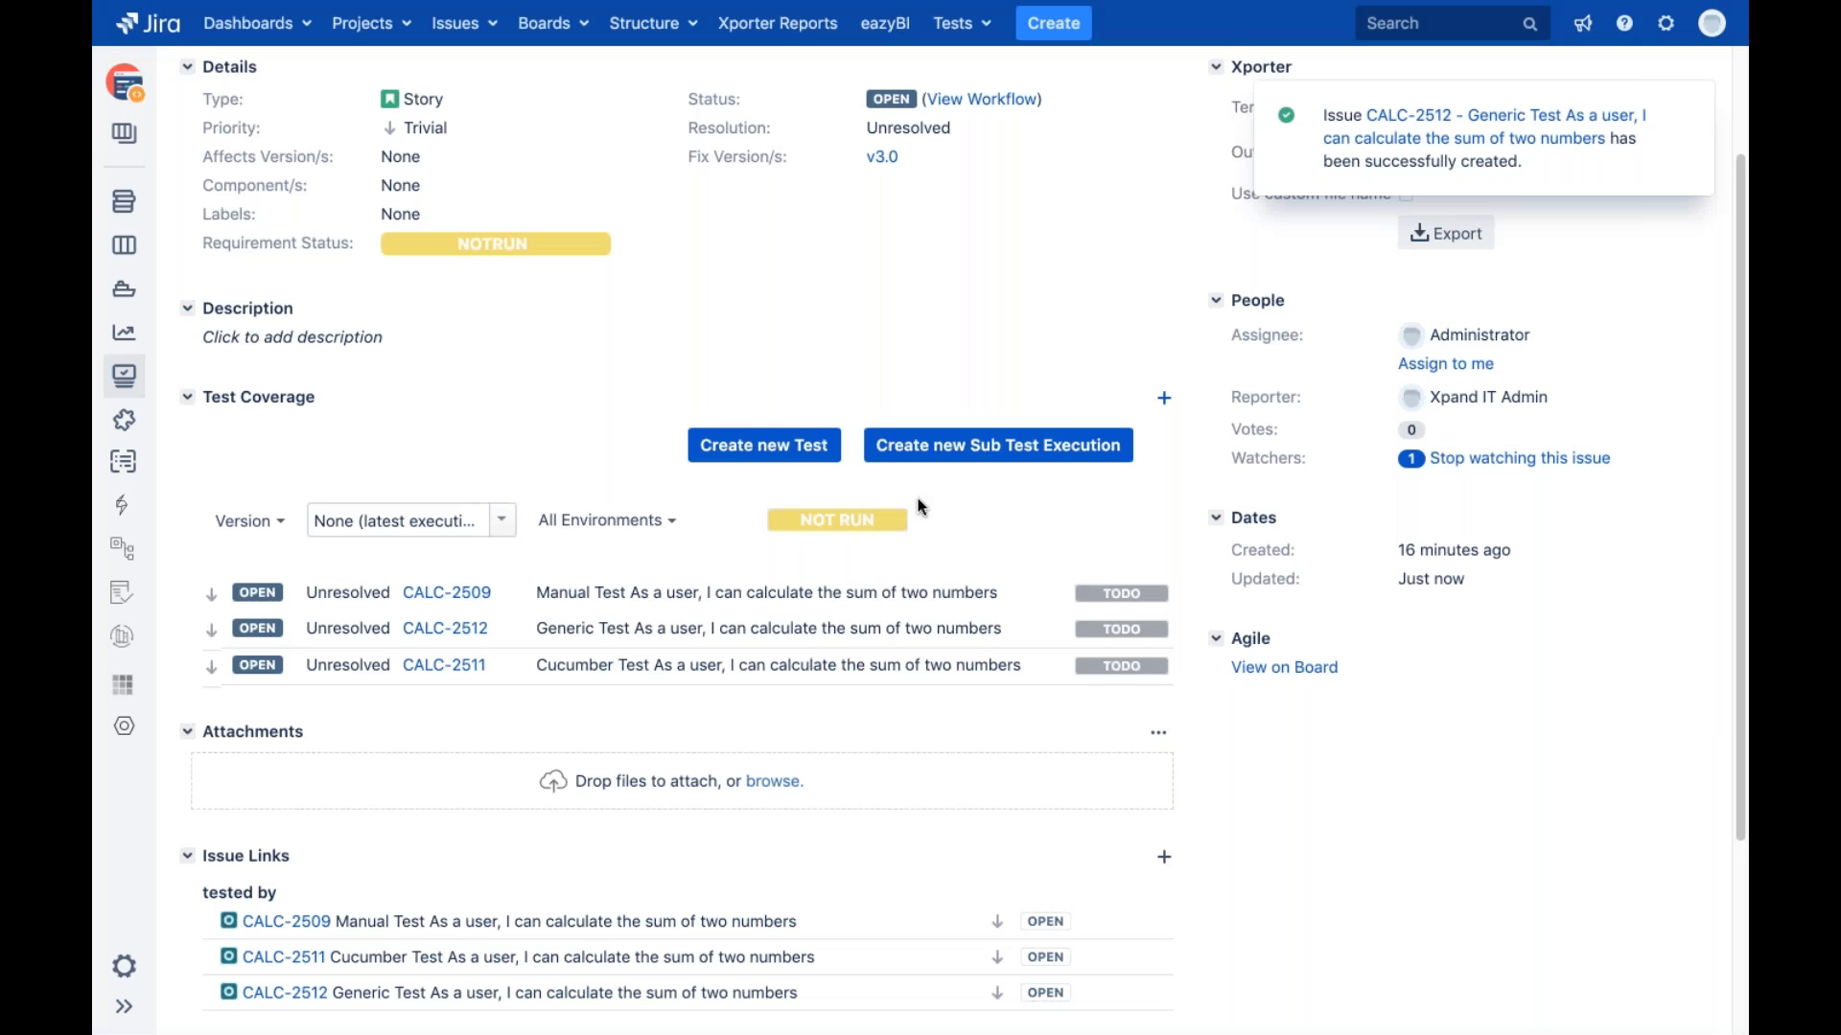
Switch to the presentation to check the Agenda slide, and return to the story in Jira
{"action": "key", "text": "super+Tab"}
{"action": "key", "text": "super+Tab"}
{"action": "key", "text": "super+Tab"}
{"action": "key", "text": "super+Tab"}
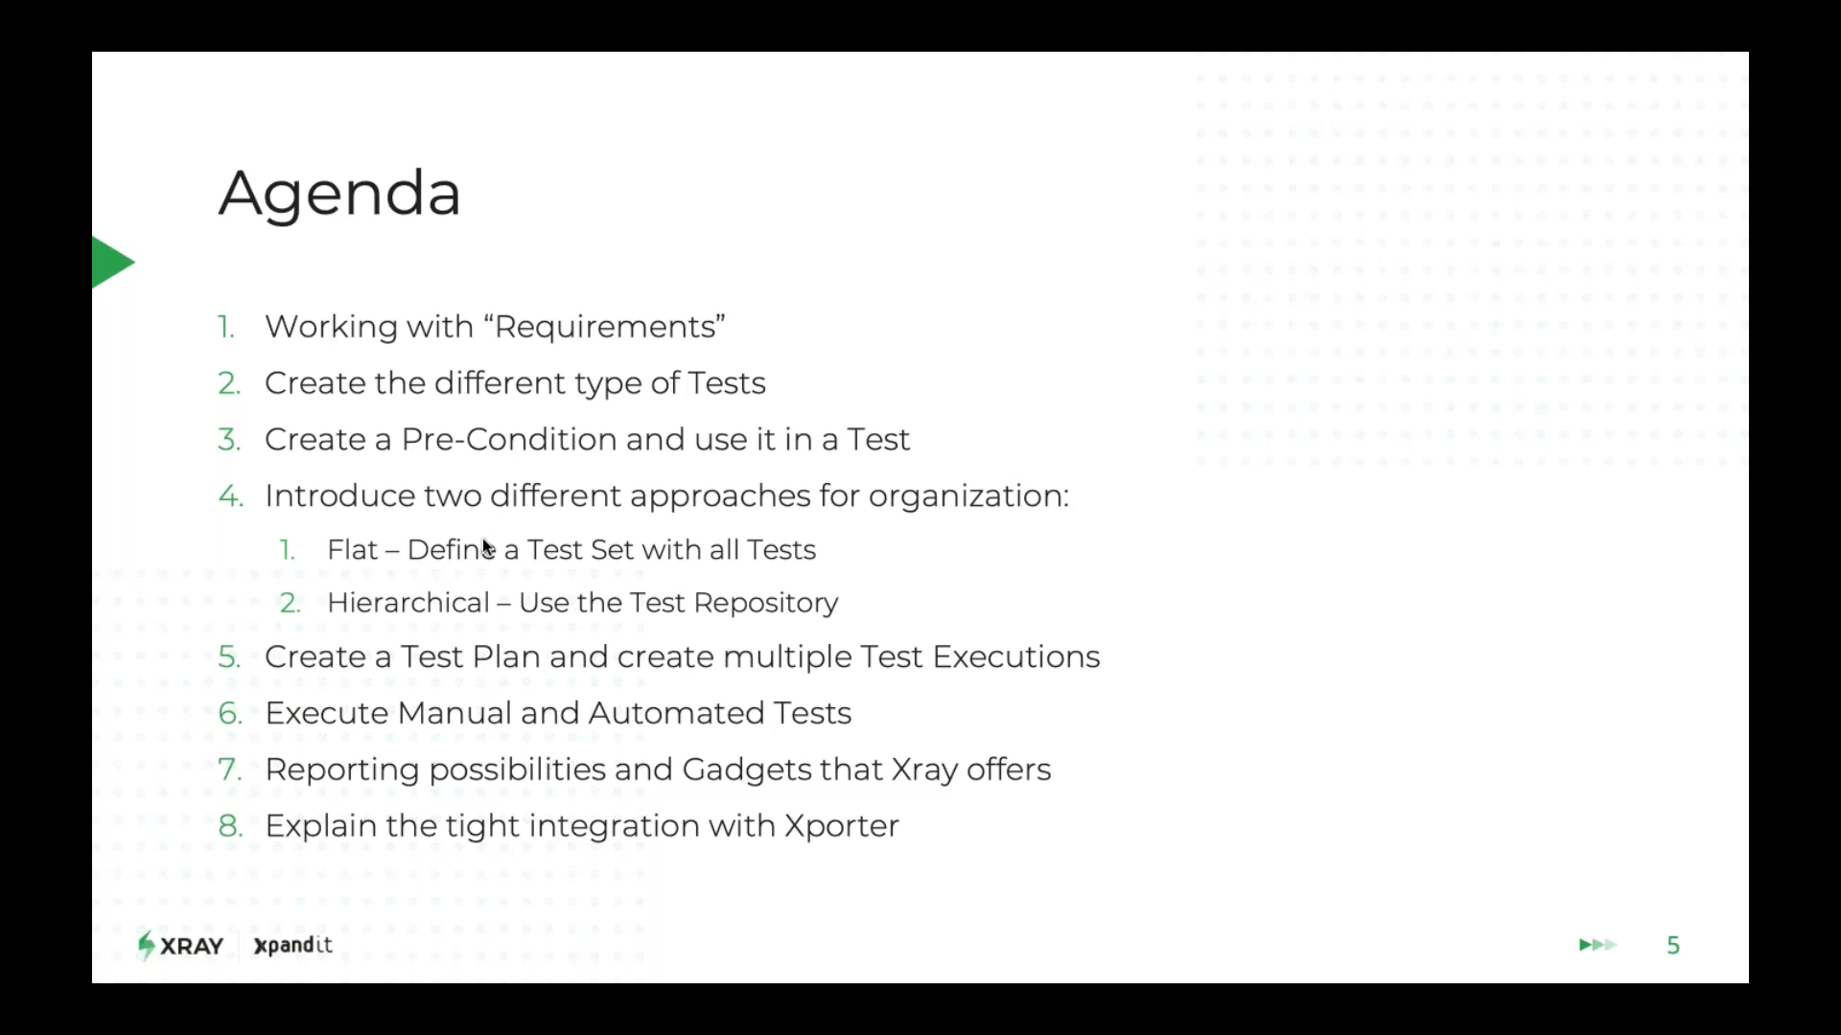
{"action": "key", "text": "ctrl+Right"}
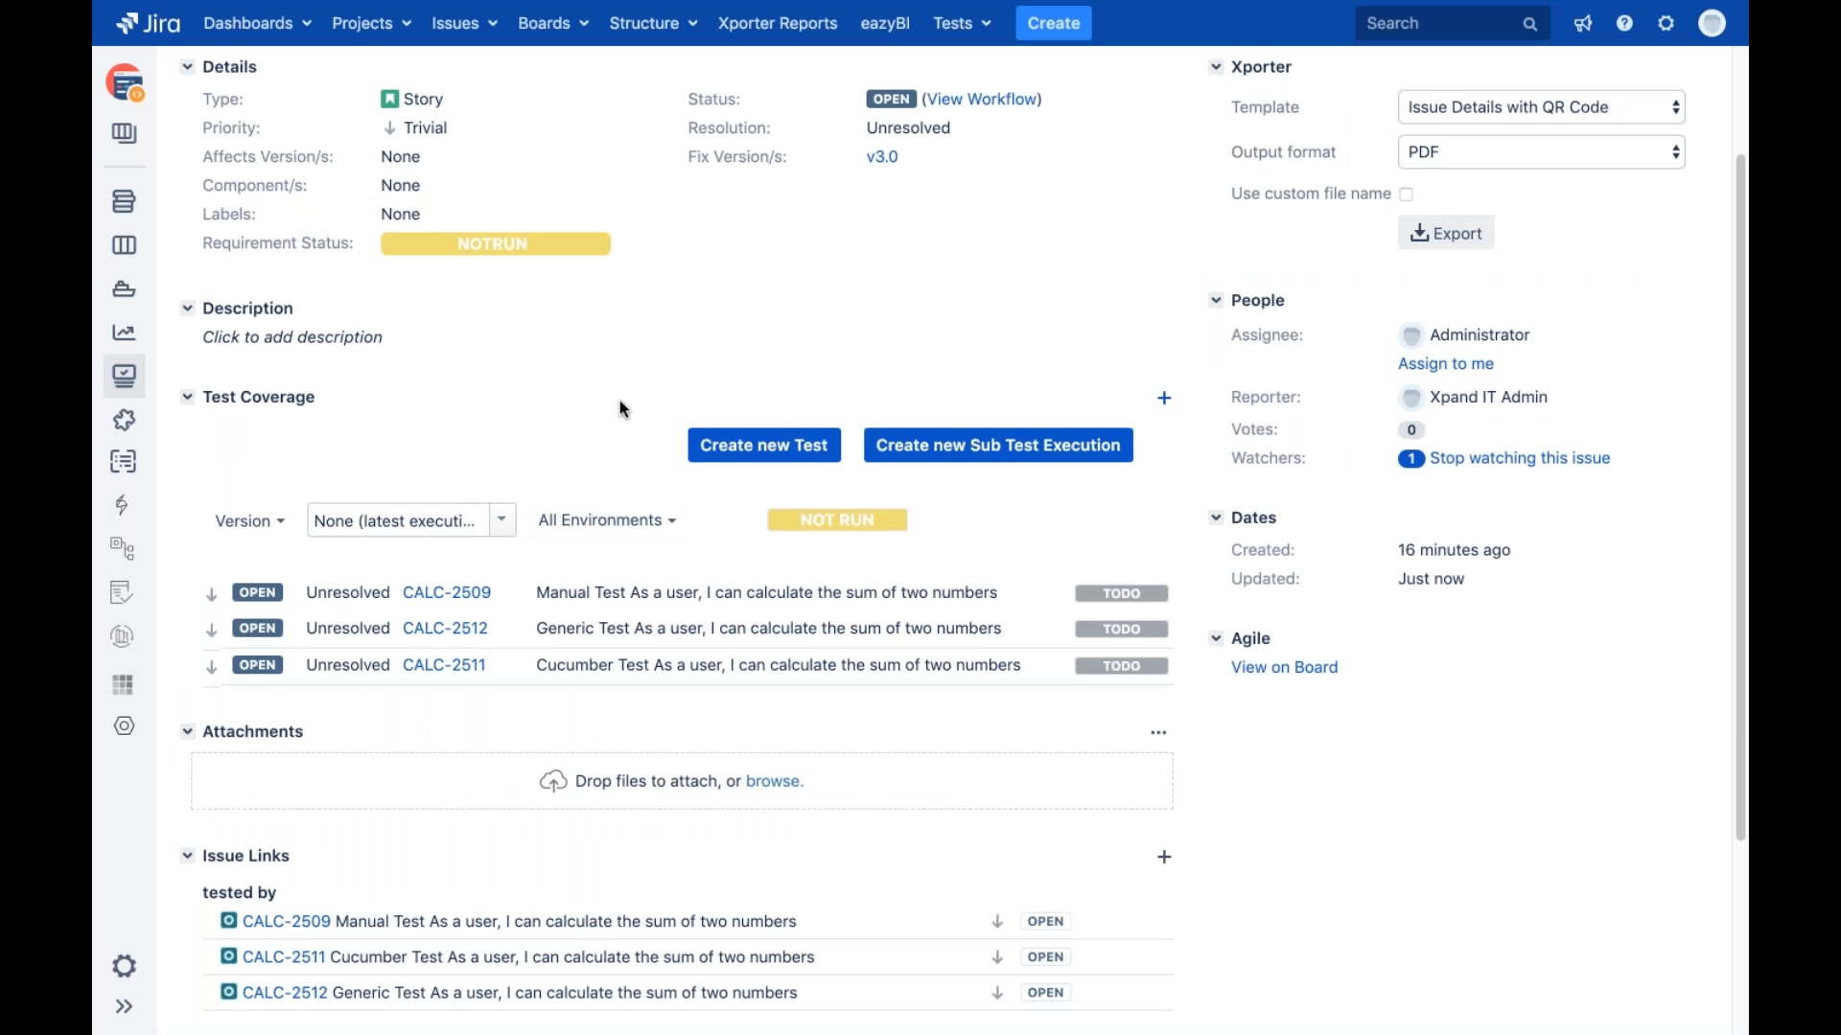
Start a new Test Set issue in the Calculator project with the summary "arithmetic related tests"
{"action": "scroll", "coordinate": [620, 397], "scroll_direction": "up", "scroll_amount": 1}
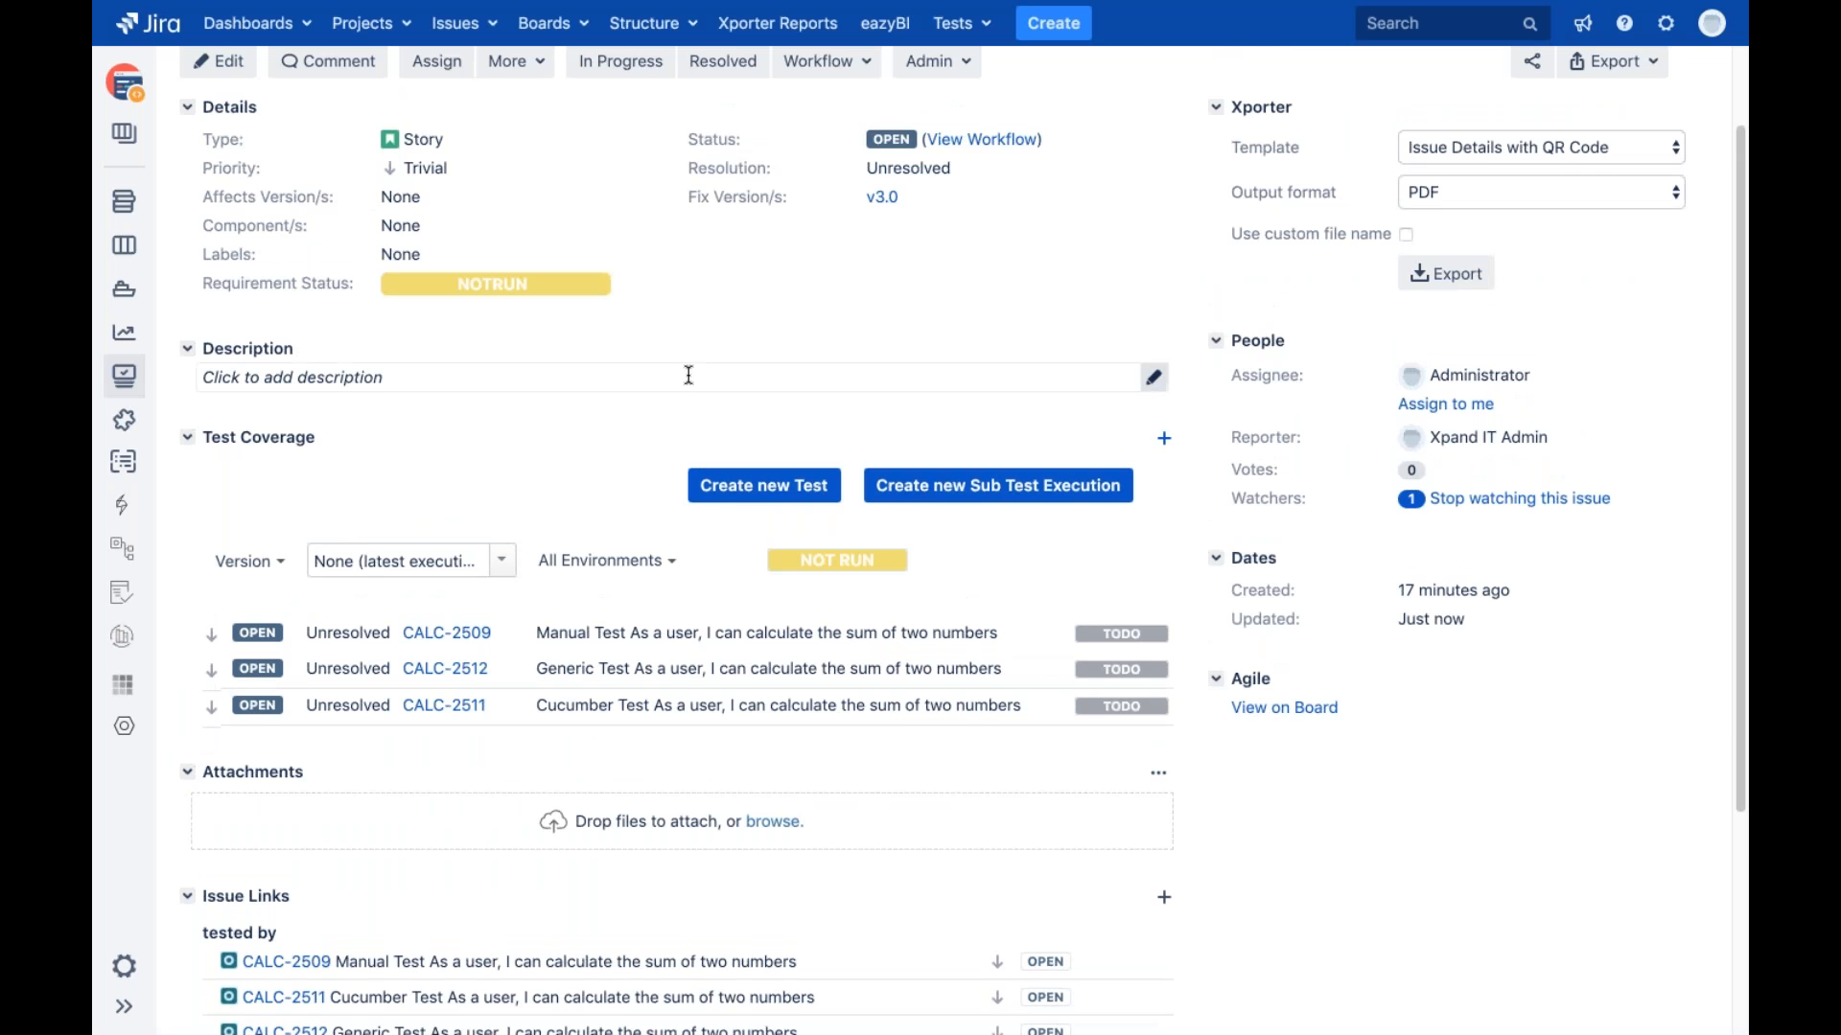
{"action": "scroll", "coordinate": [688, 375], "scroll_direction": "up", "scroll_amount": 3}
{"action": "left_click", "coordinate": [1054, 23]}
{"action": "left_click", "coordinate": [916, 221]}
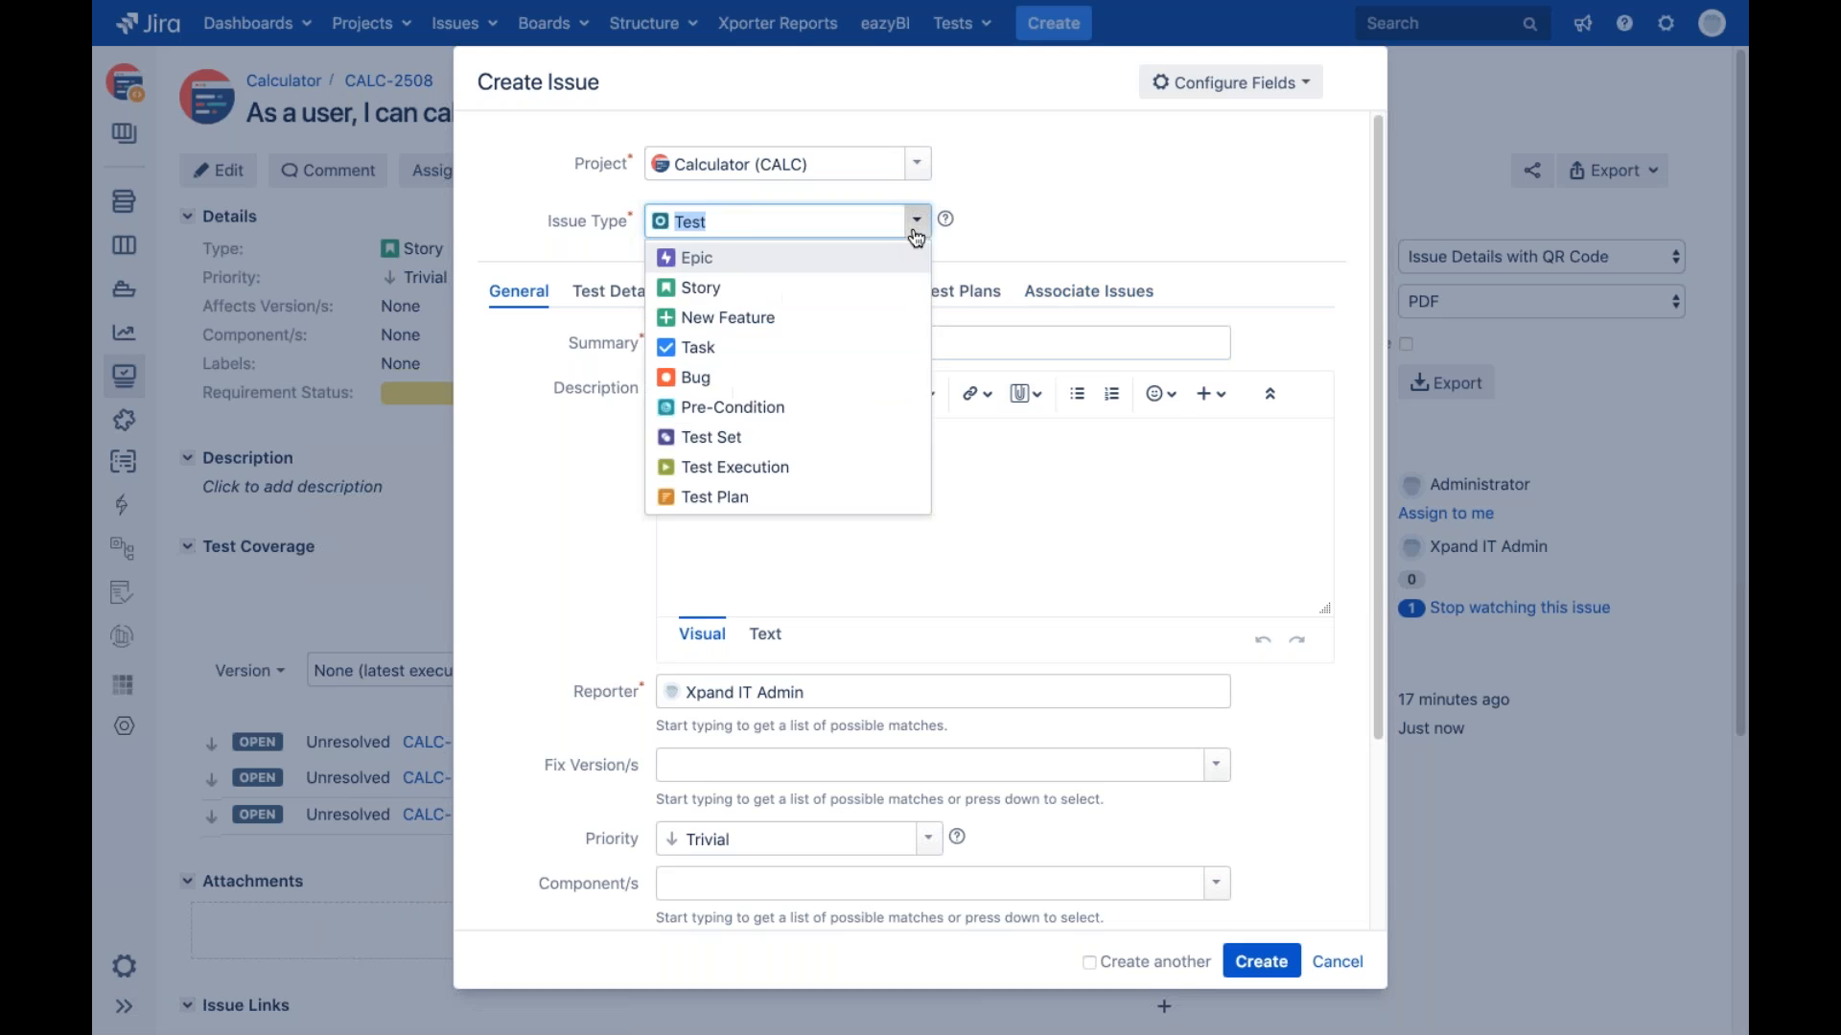
{"action": "left_click", "coordinate": [813, 441]}
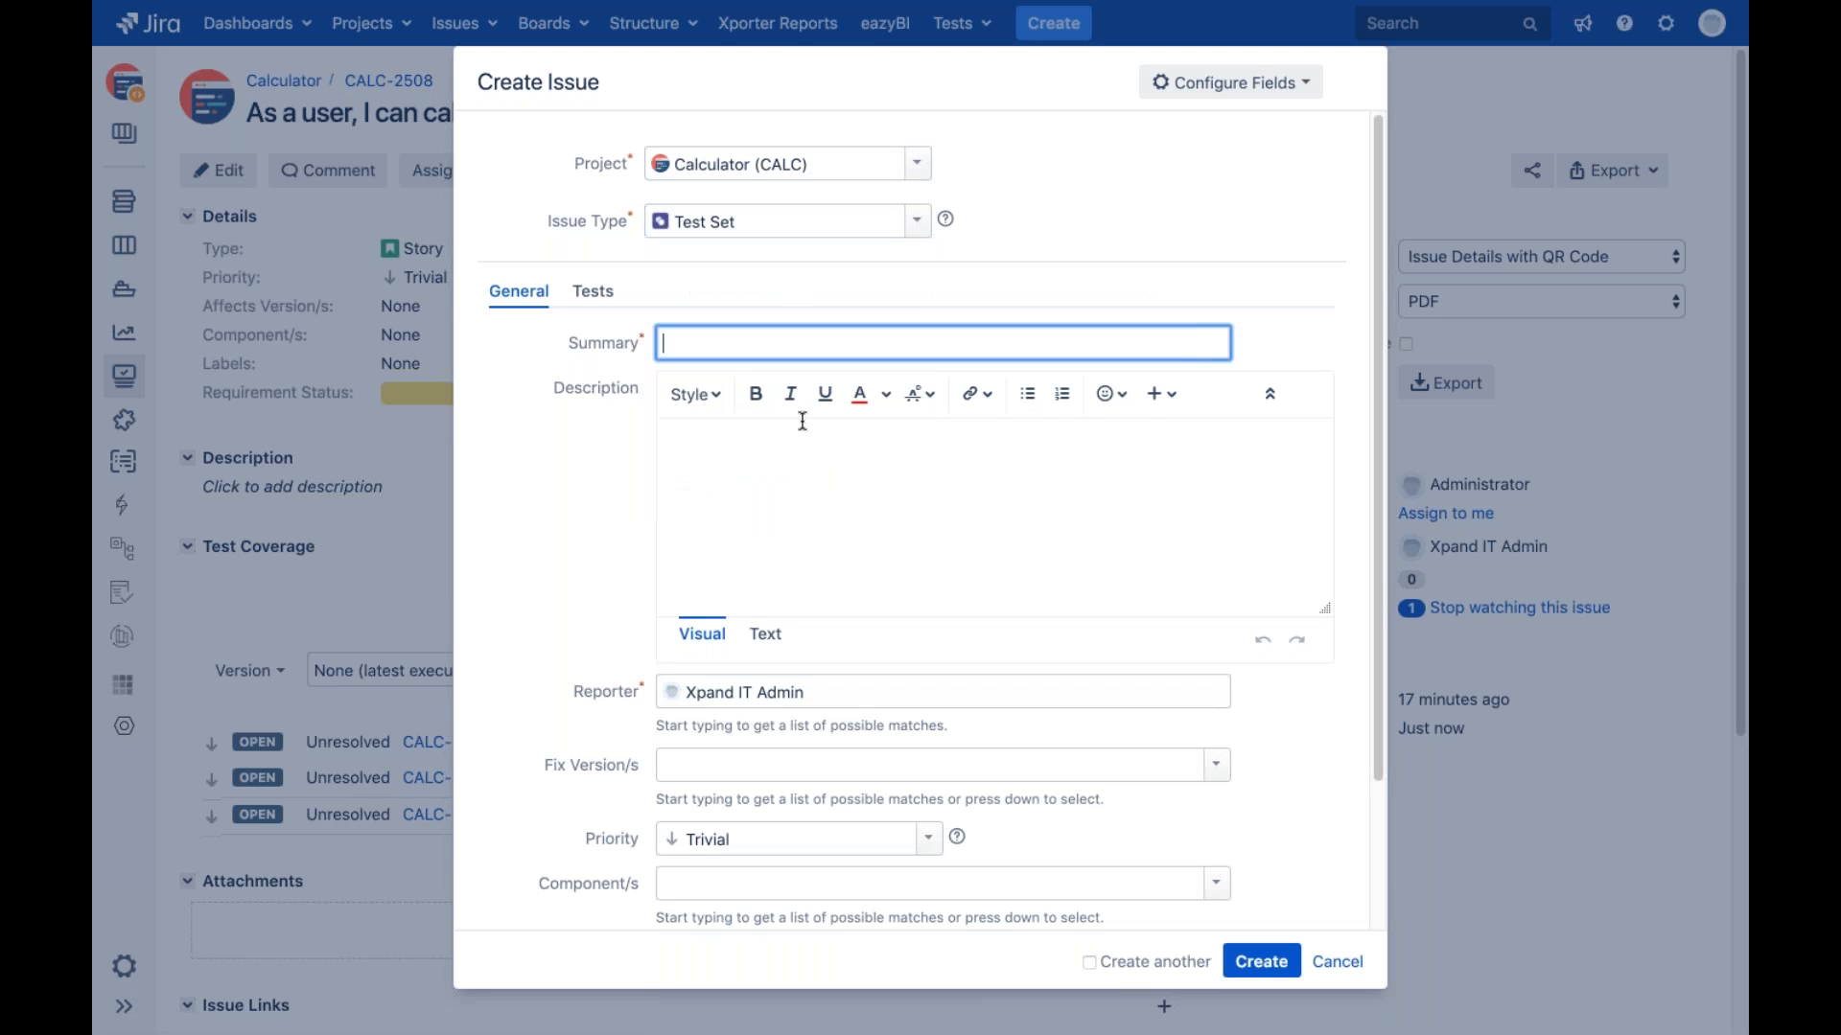
{"action": "type", "text": "arithmetic related tests"}
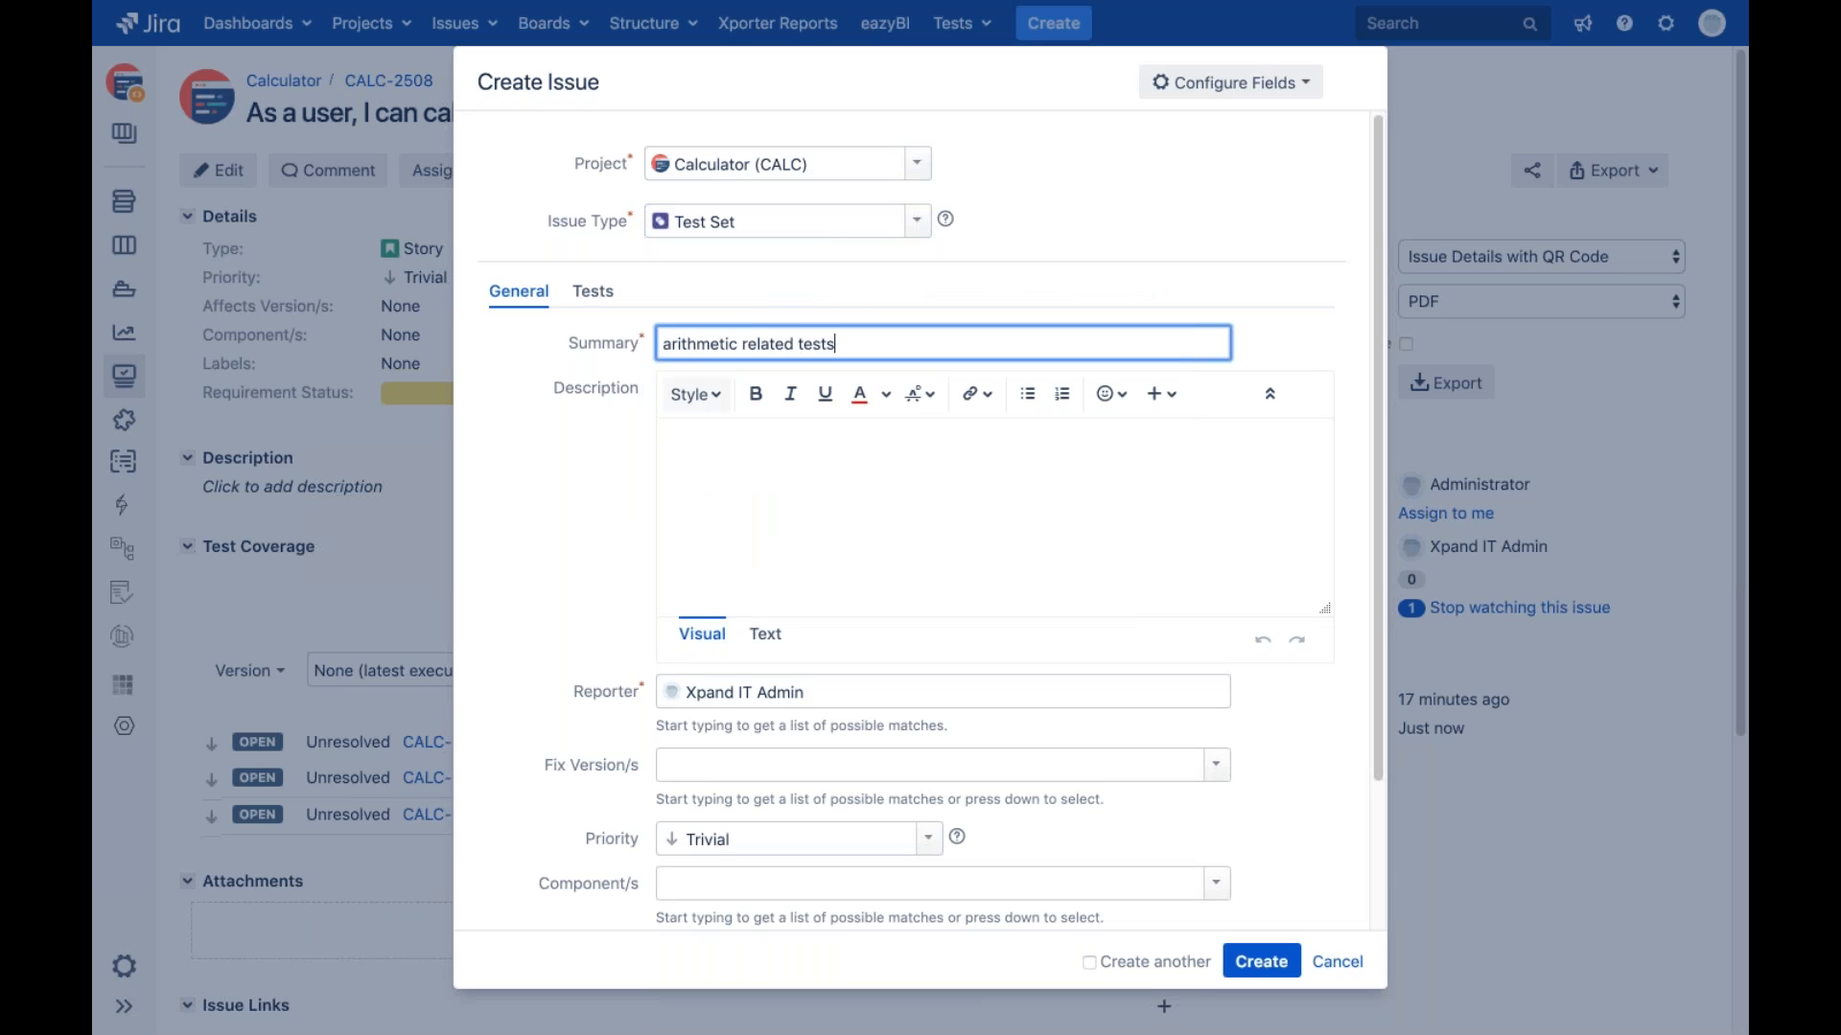
{"action": "scroll", "coordinate": [802, 676], "scroll_direction": "down", "scroll_amount": 3}
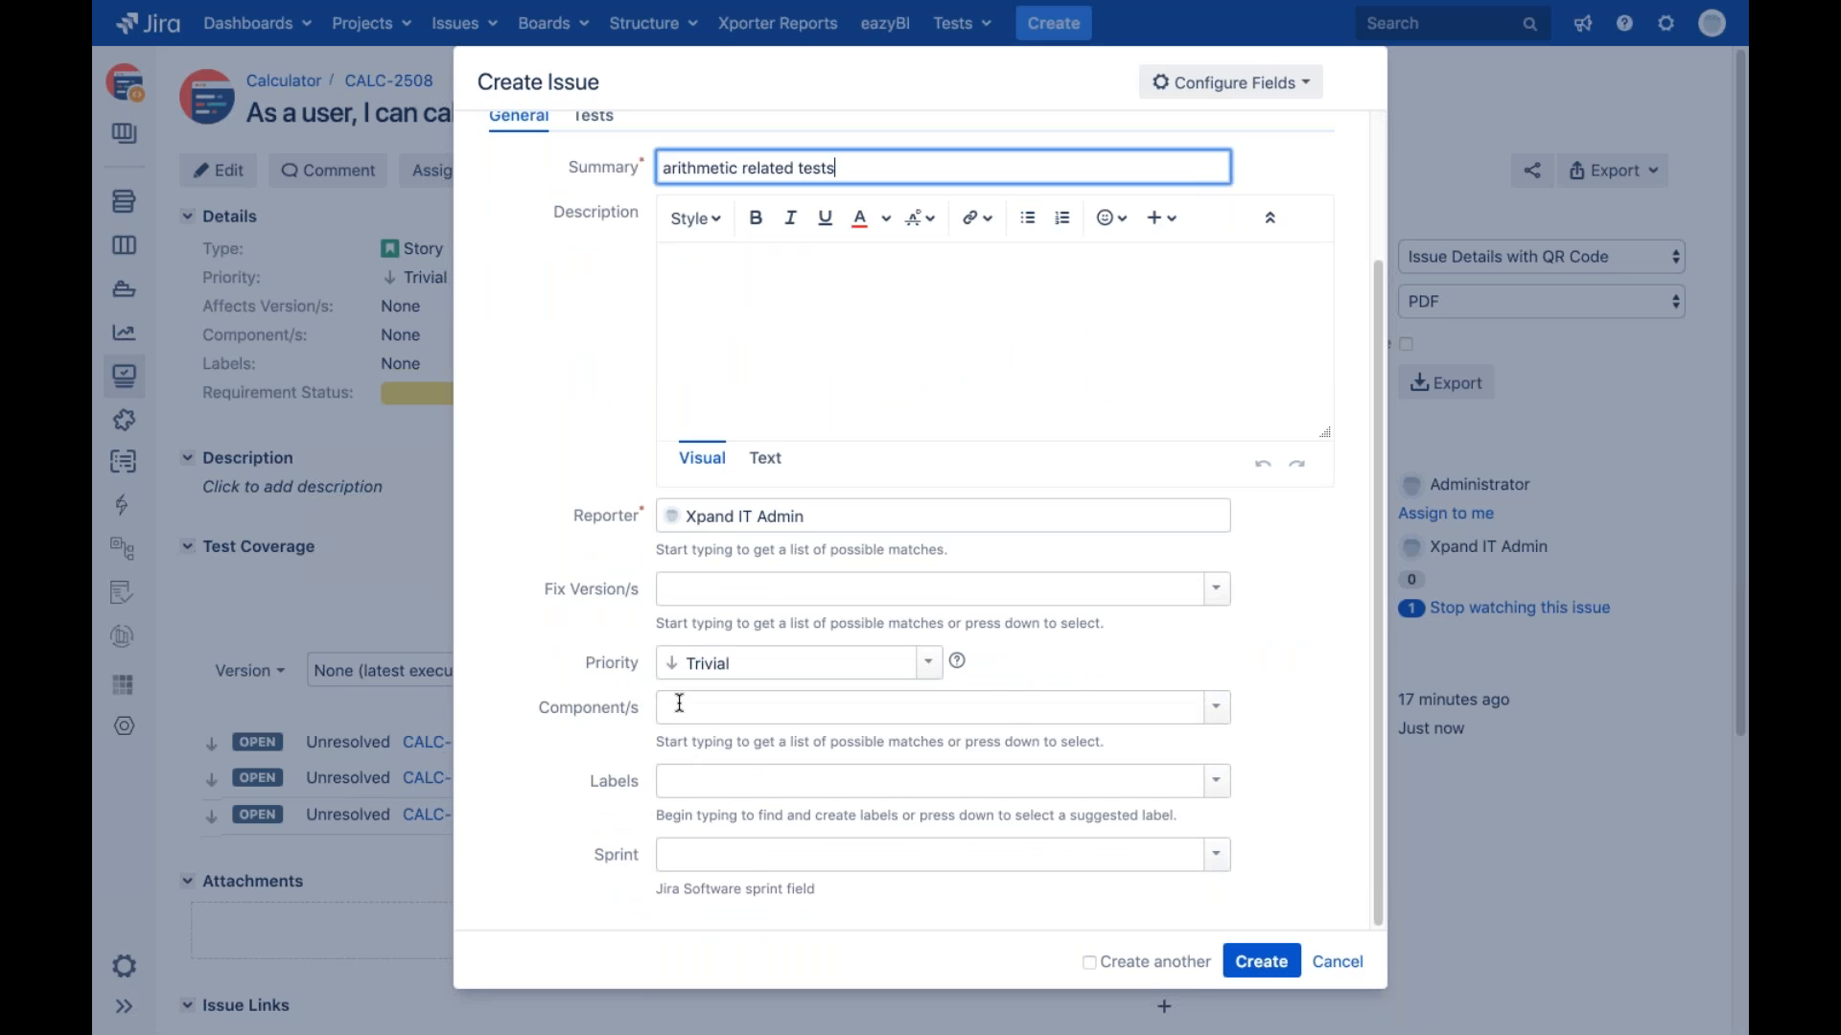
{"action": "scroll", "coordinate": [680, 703], "scroll_direction": "up", "scroll_amount": 1}
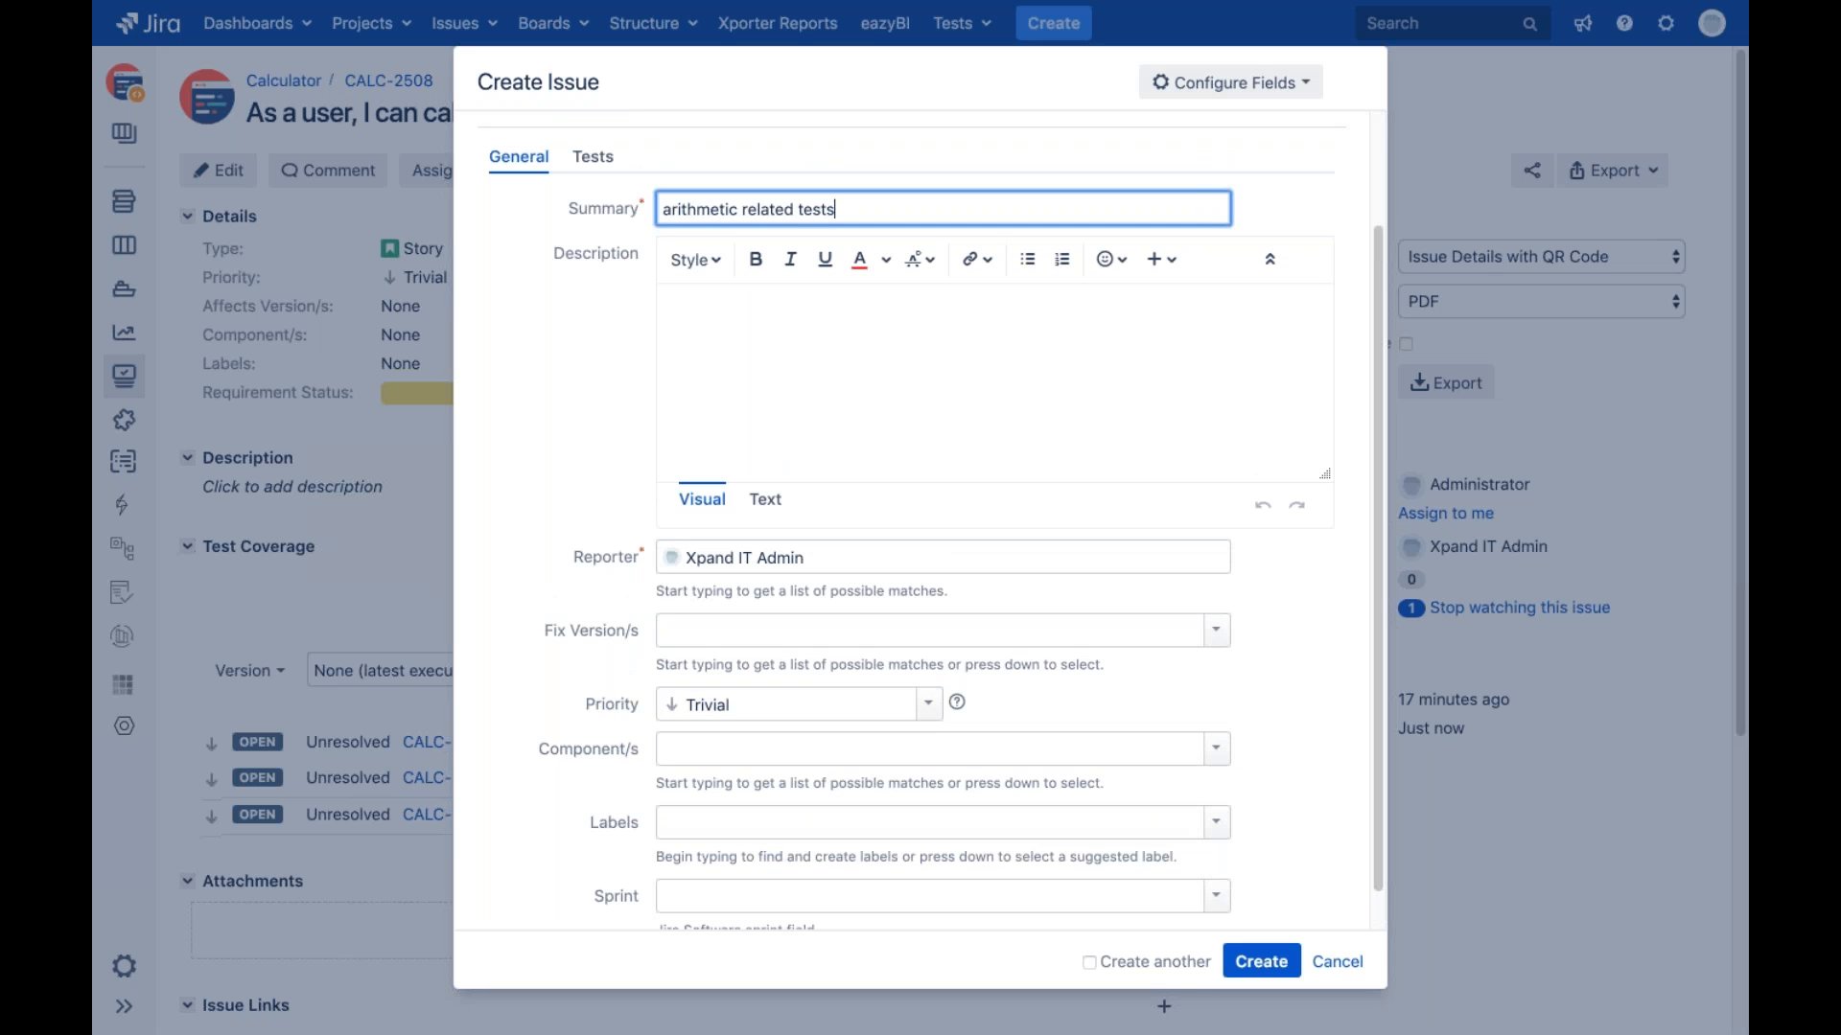
{"action": "scroll", "coordinate": [602, 266], "scroll_direction": "up", "scroll_amount": 3}
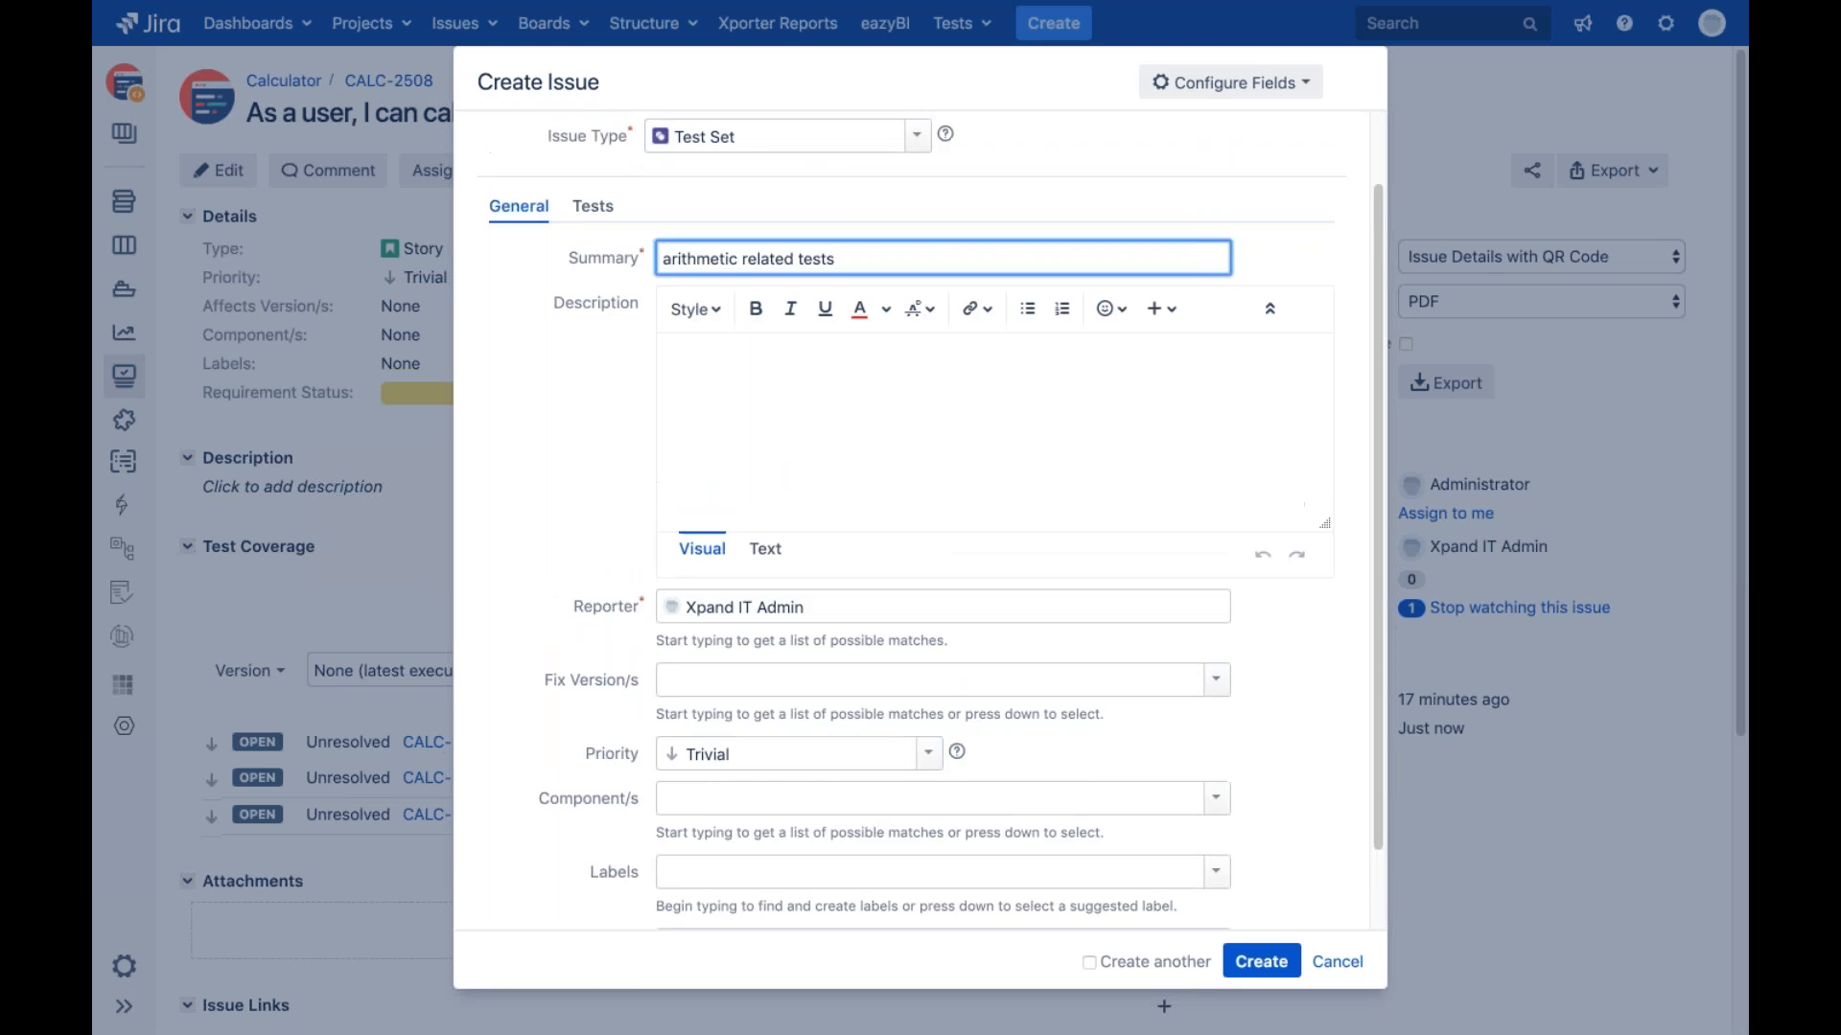
Associate the tests CALC-2512, CALC-2511 and CALC-2509 with the new Test Set
{"action": "left_click", "coordinate": [593, 291]}
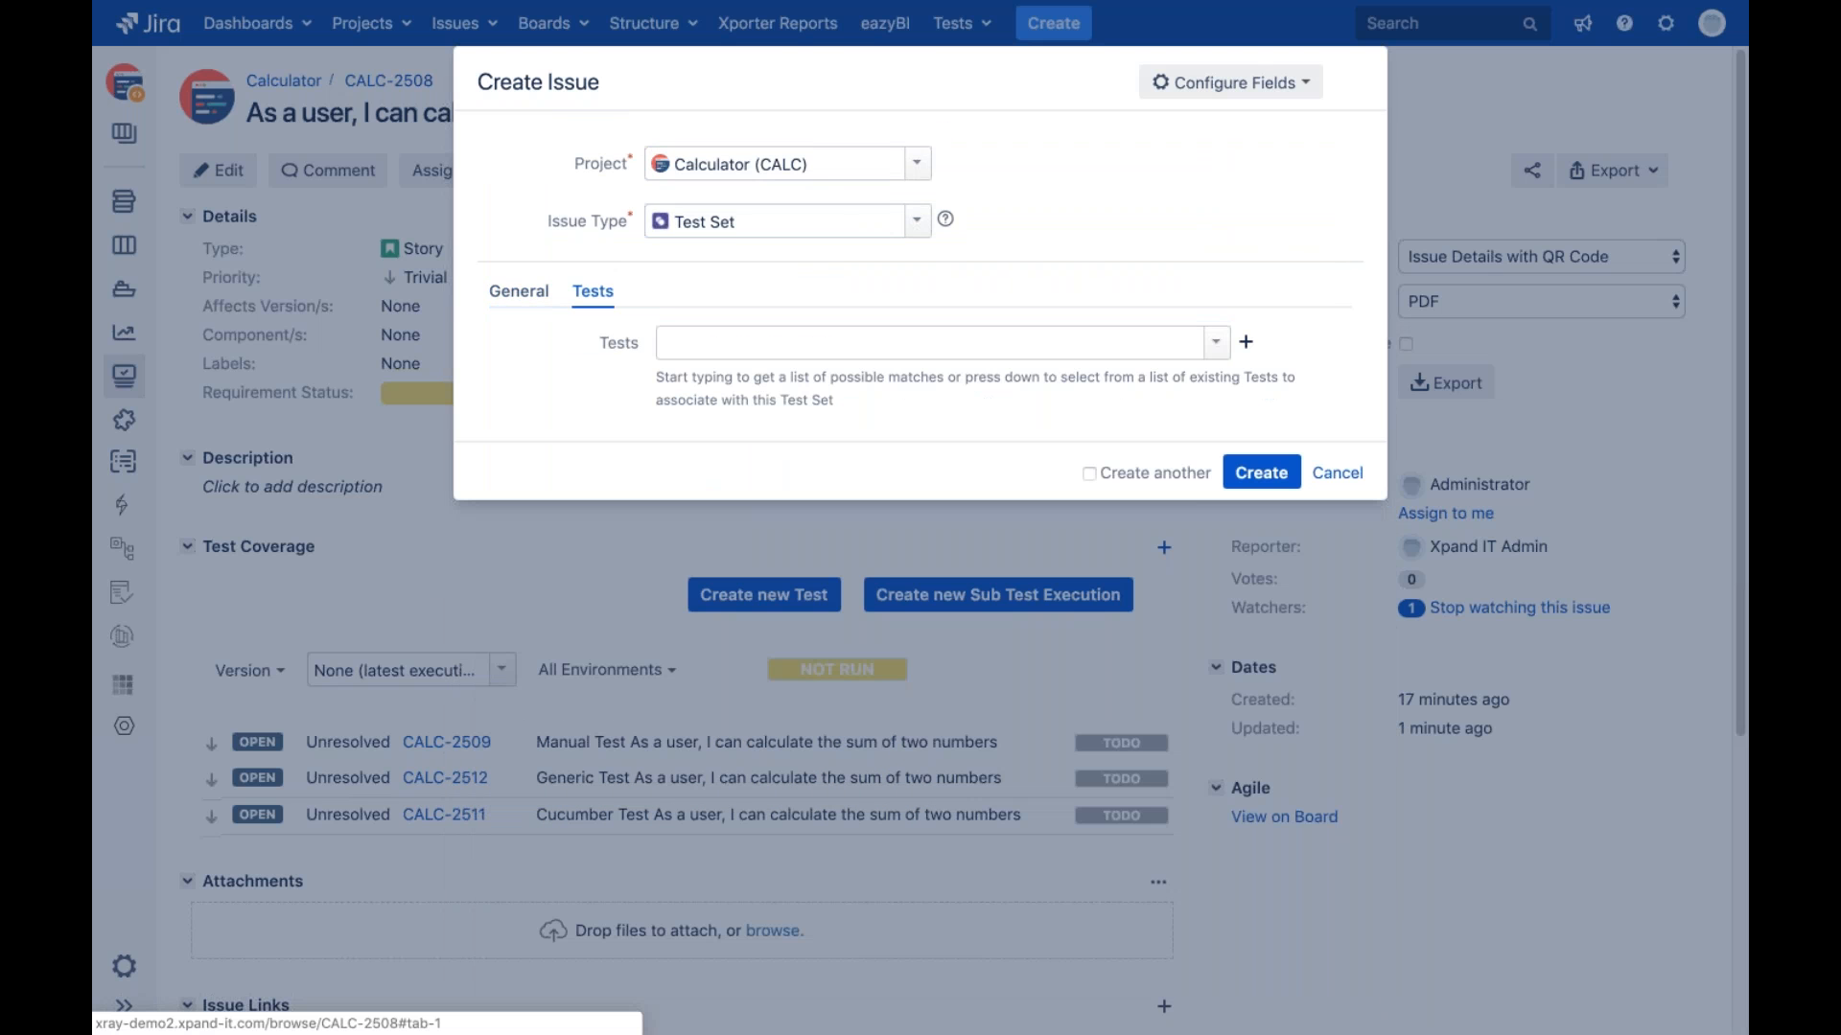
{"action": "left_click", "coordinate": [1217, 347]}
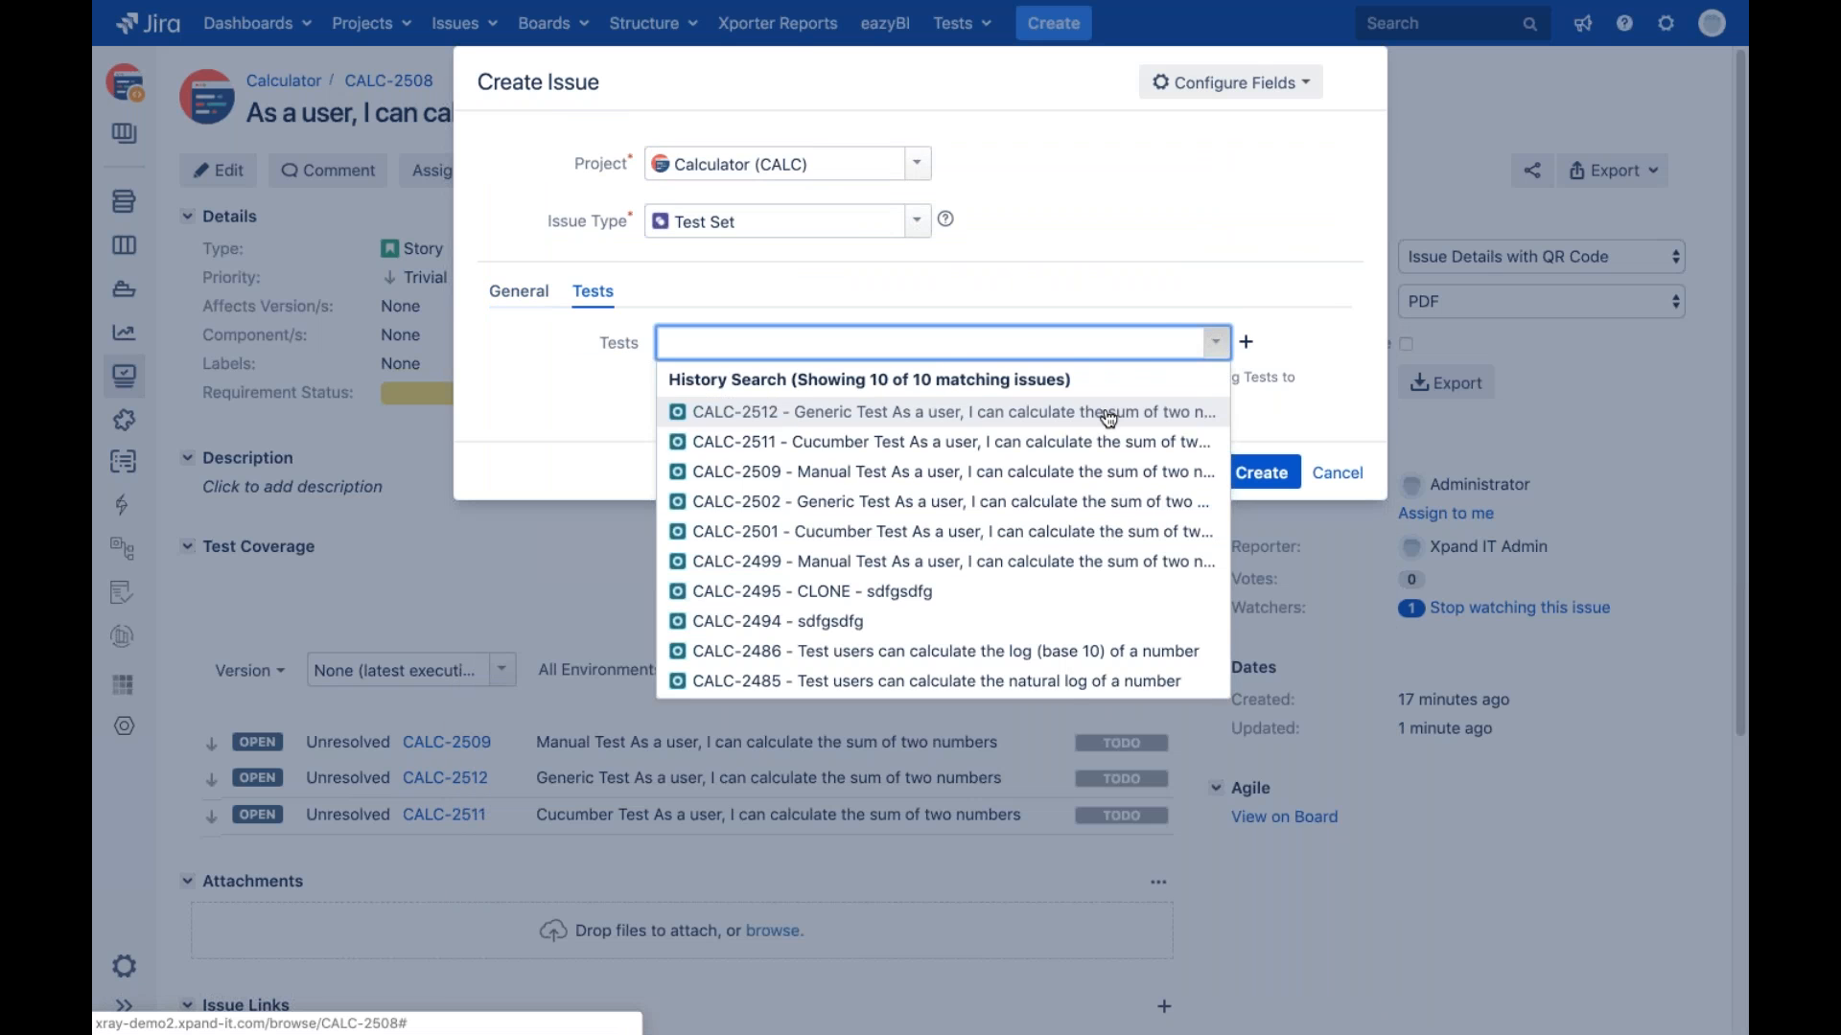
{"action": "left_click", "coordinate": [1108, 415]}
{"action": "left_click", "coordinate": [1217, 345]}
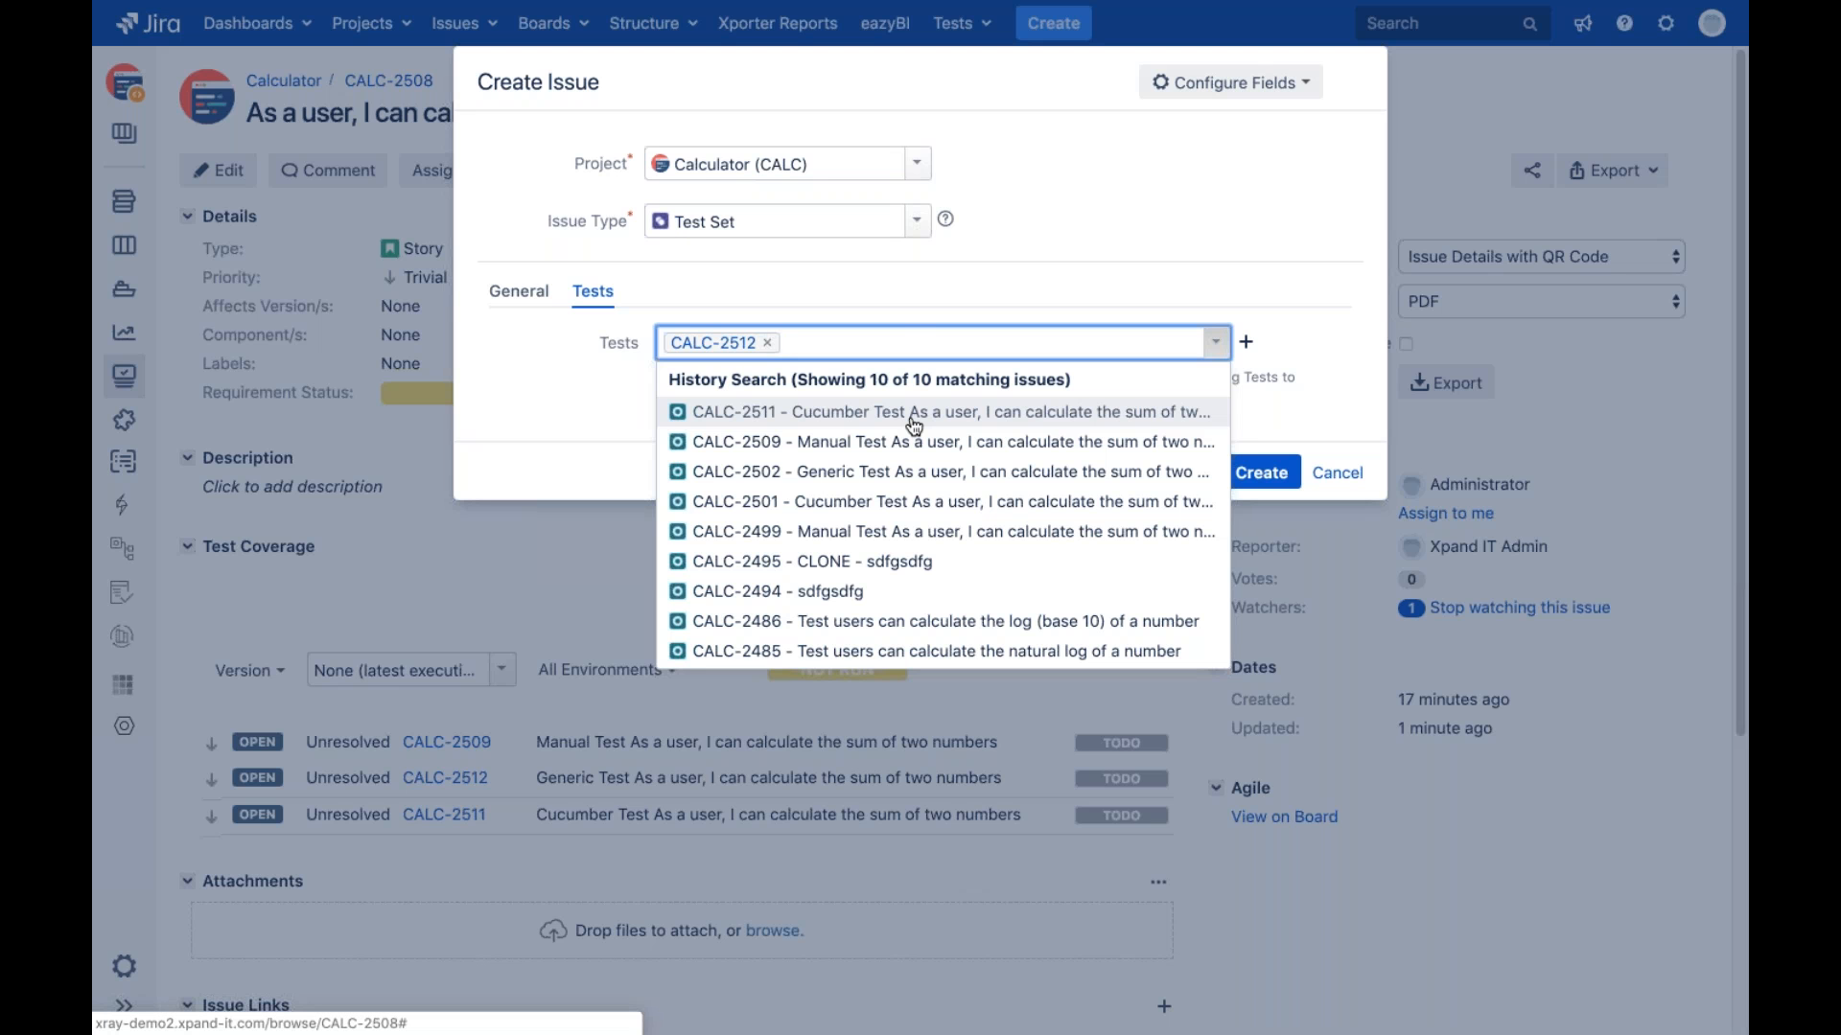
{"action": "left_click", "coordinate": [914, 414]}
{"action": "left_click", "coordinate": [1215, 342]}
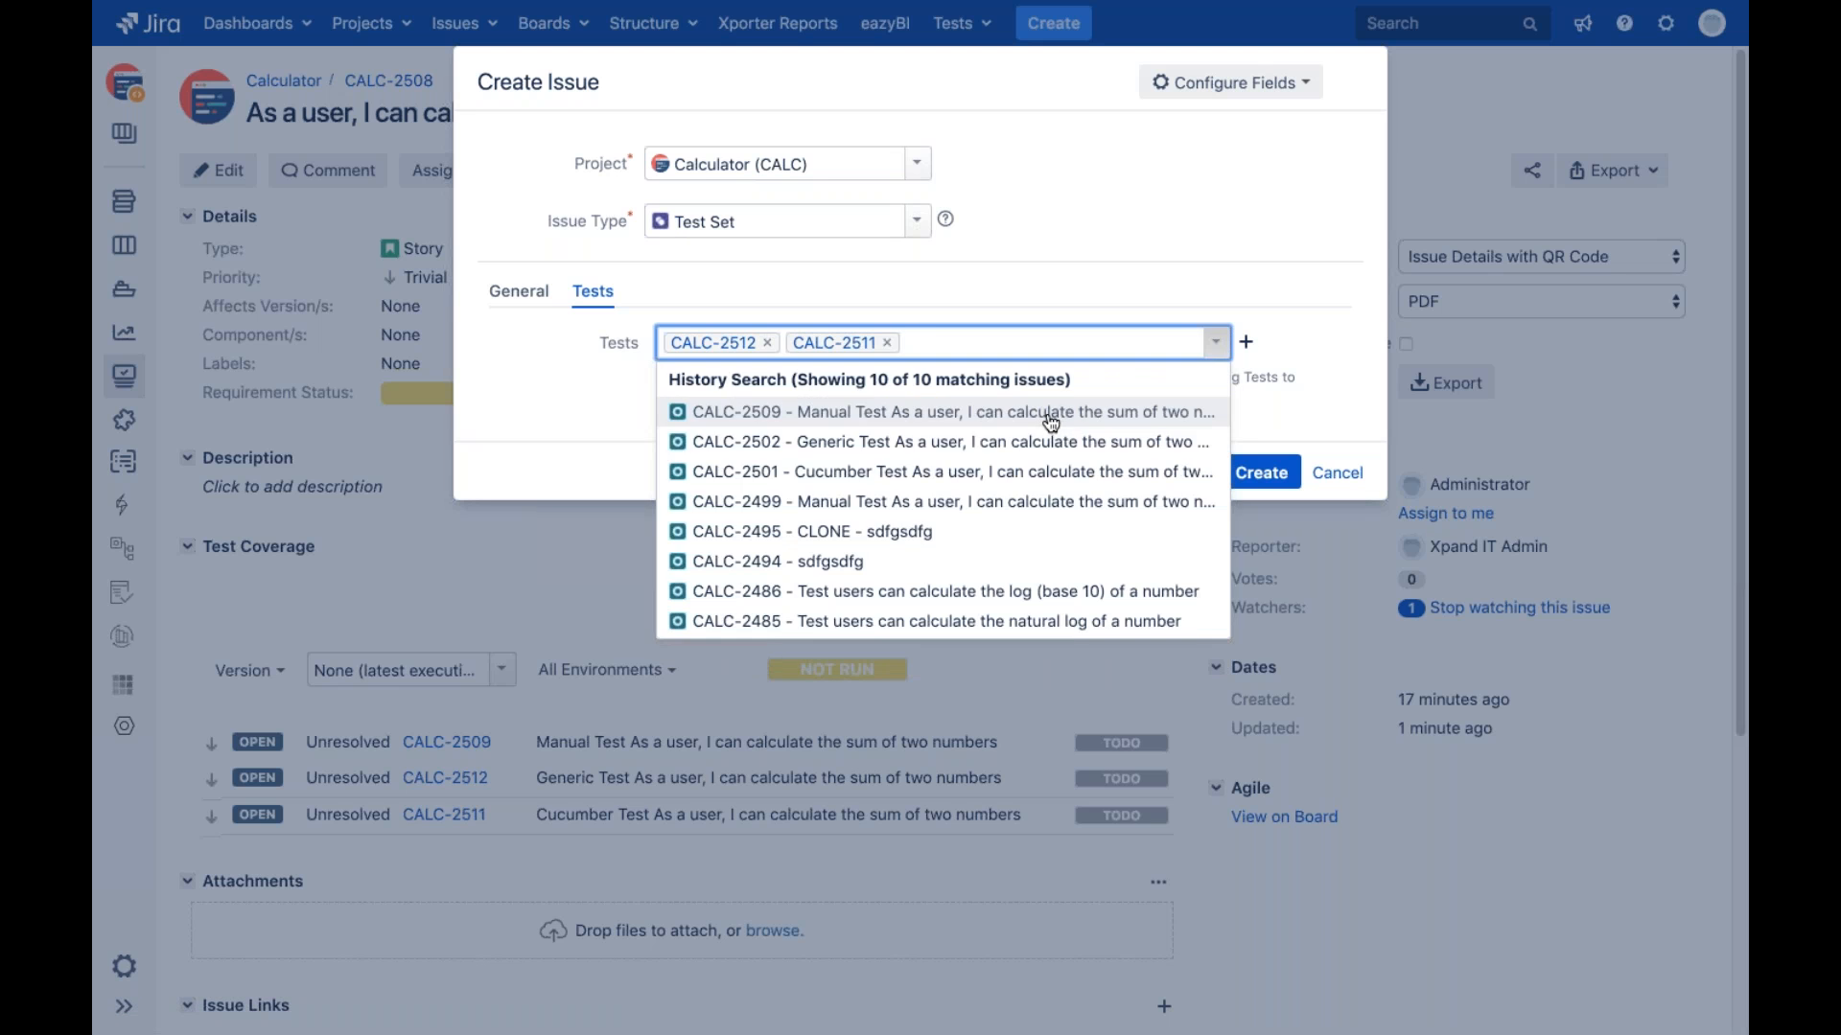
{"action": "left_click", "coordinate": [1043, 414]}
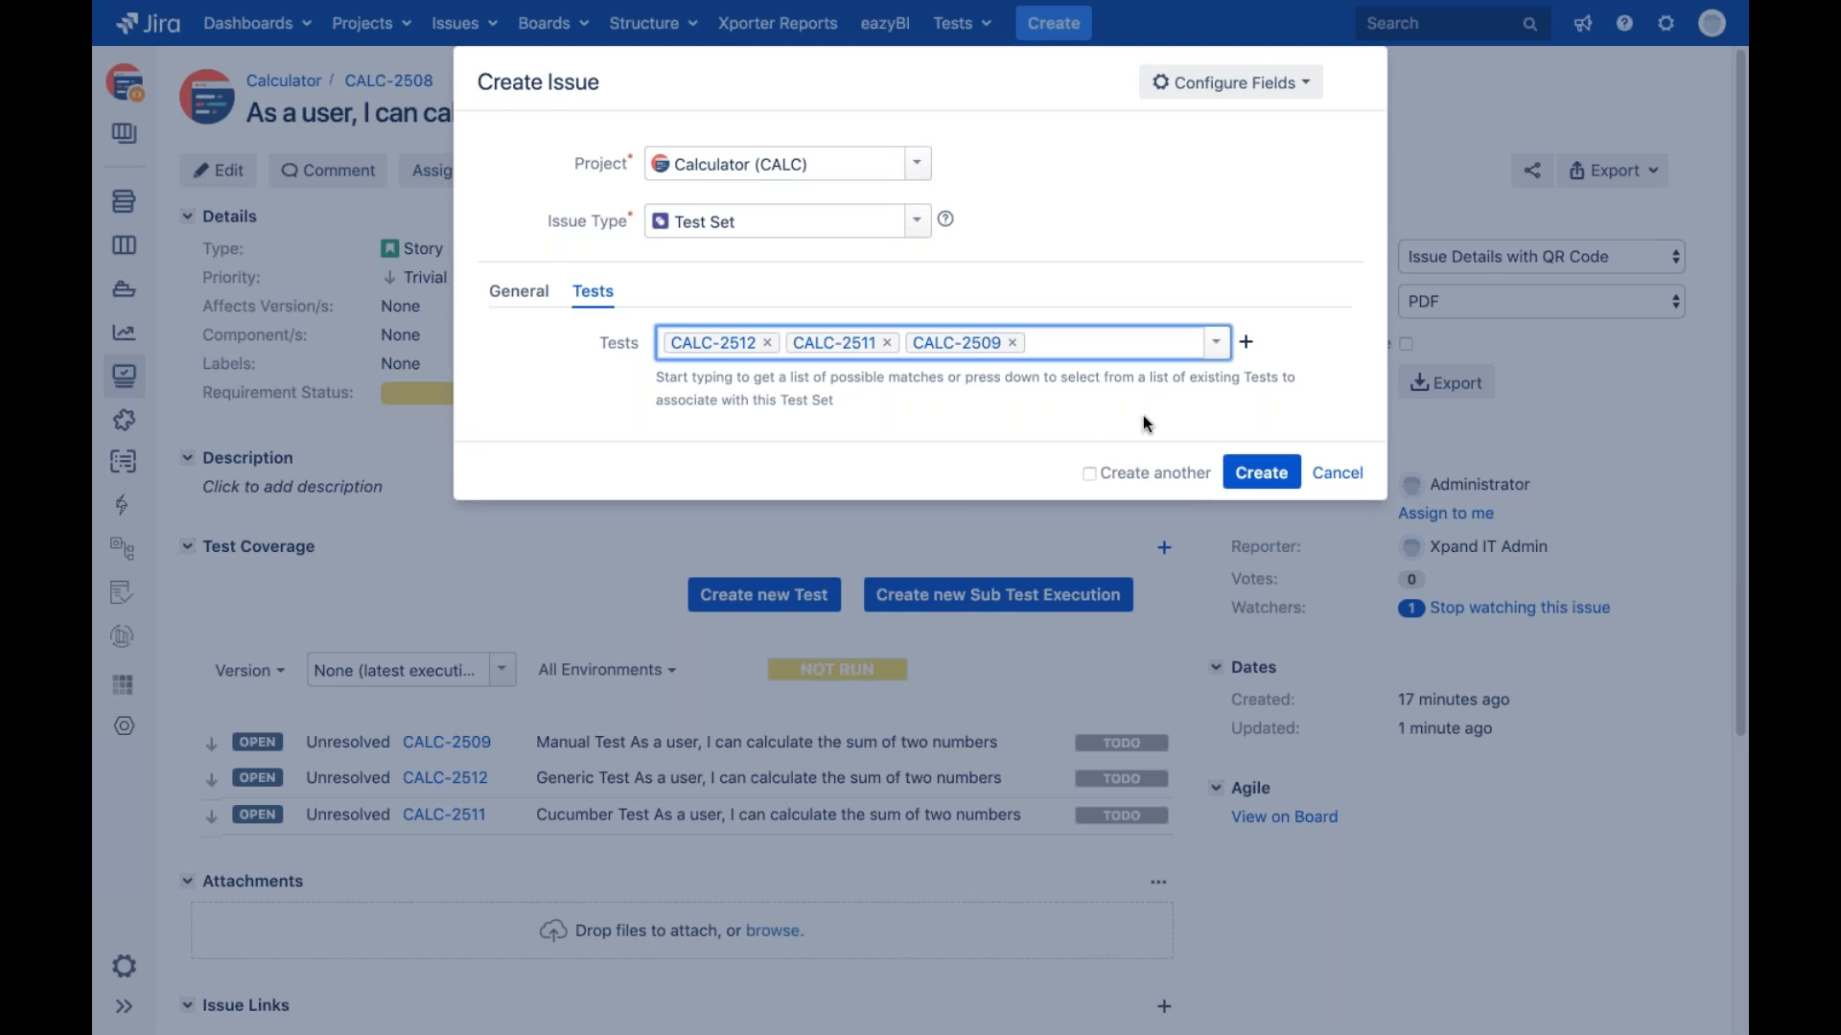
Create the Test Set and move the Manual test CALC-2509 to the first place in its test list
{"action": "left_click", "coordinate": [1256, 474]}
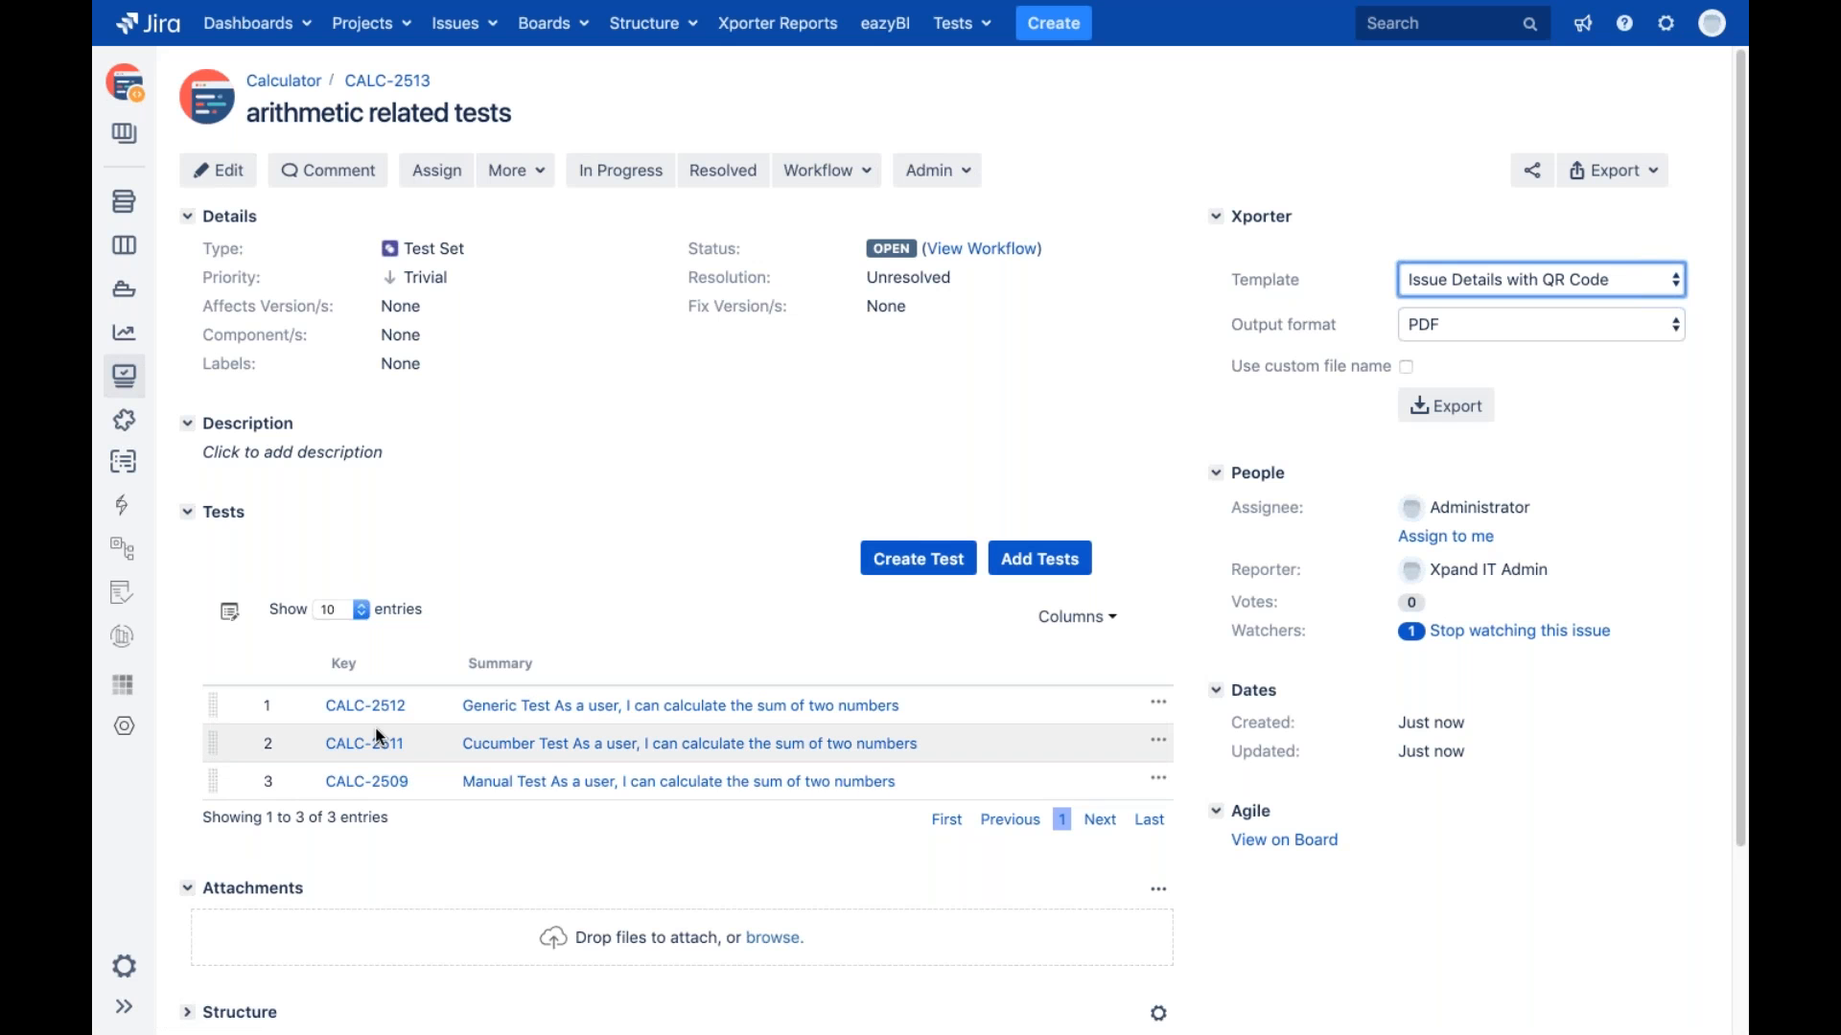
{"action": "left_click_drag", "start_coordinate": [213, 778], "coordinate": [226, 681]}
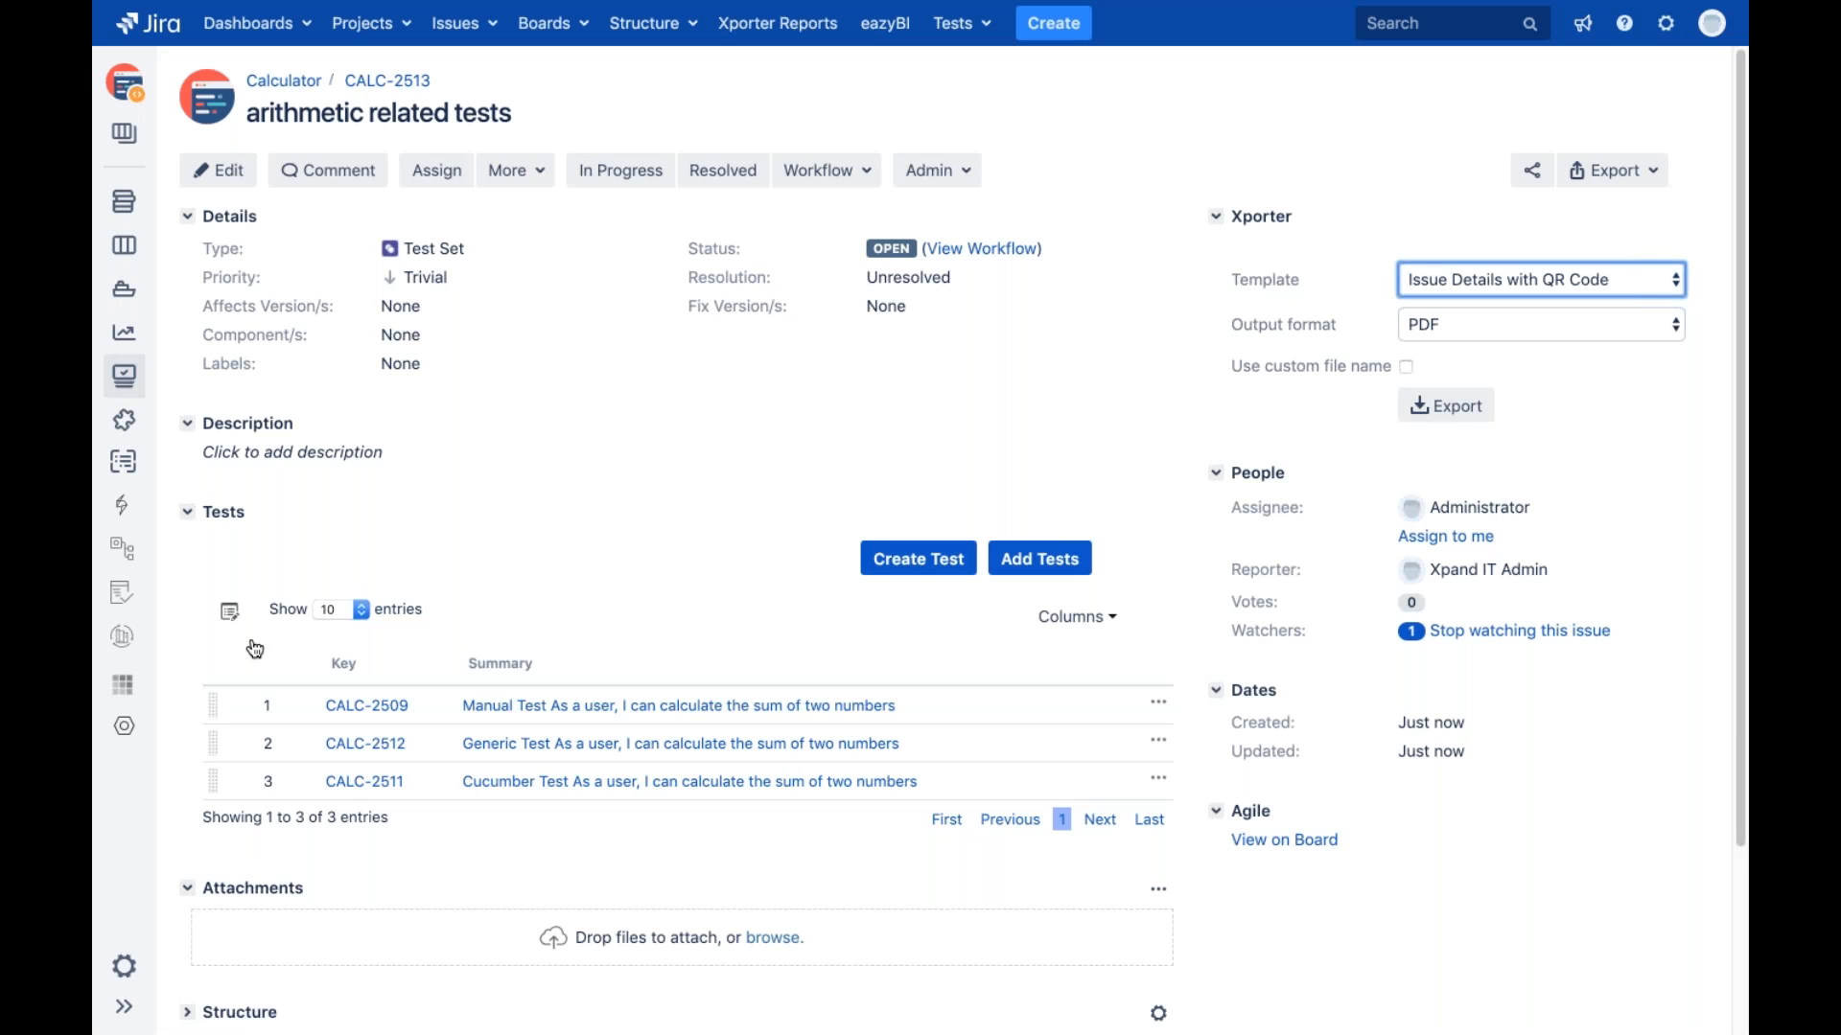
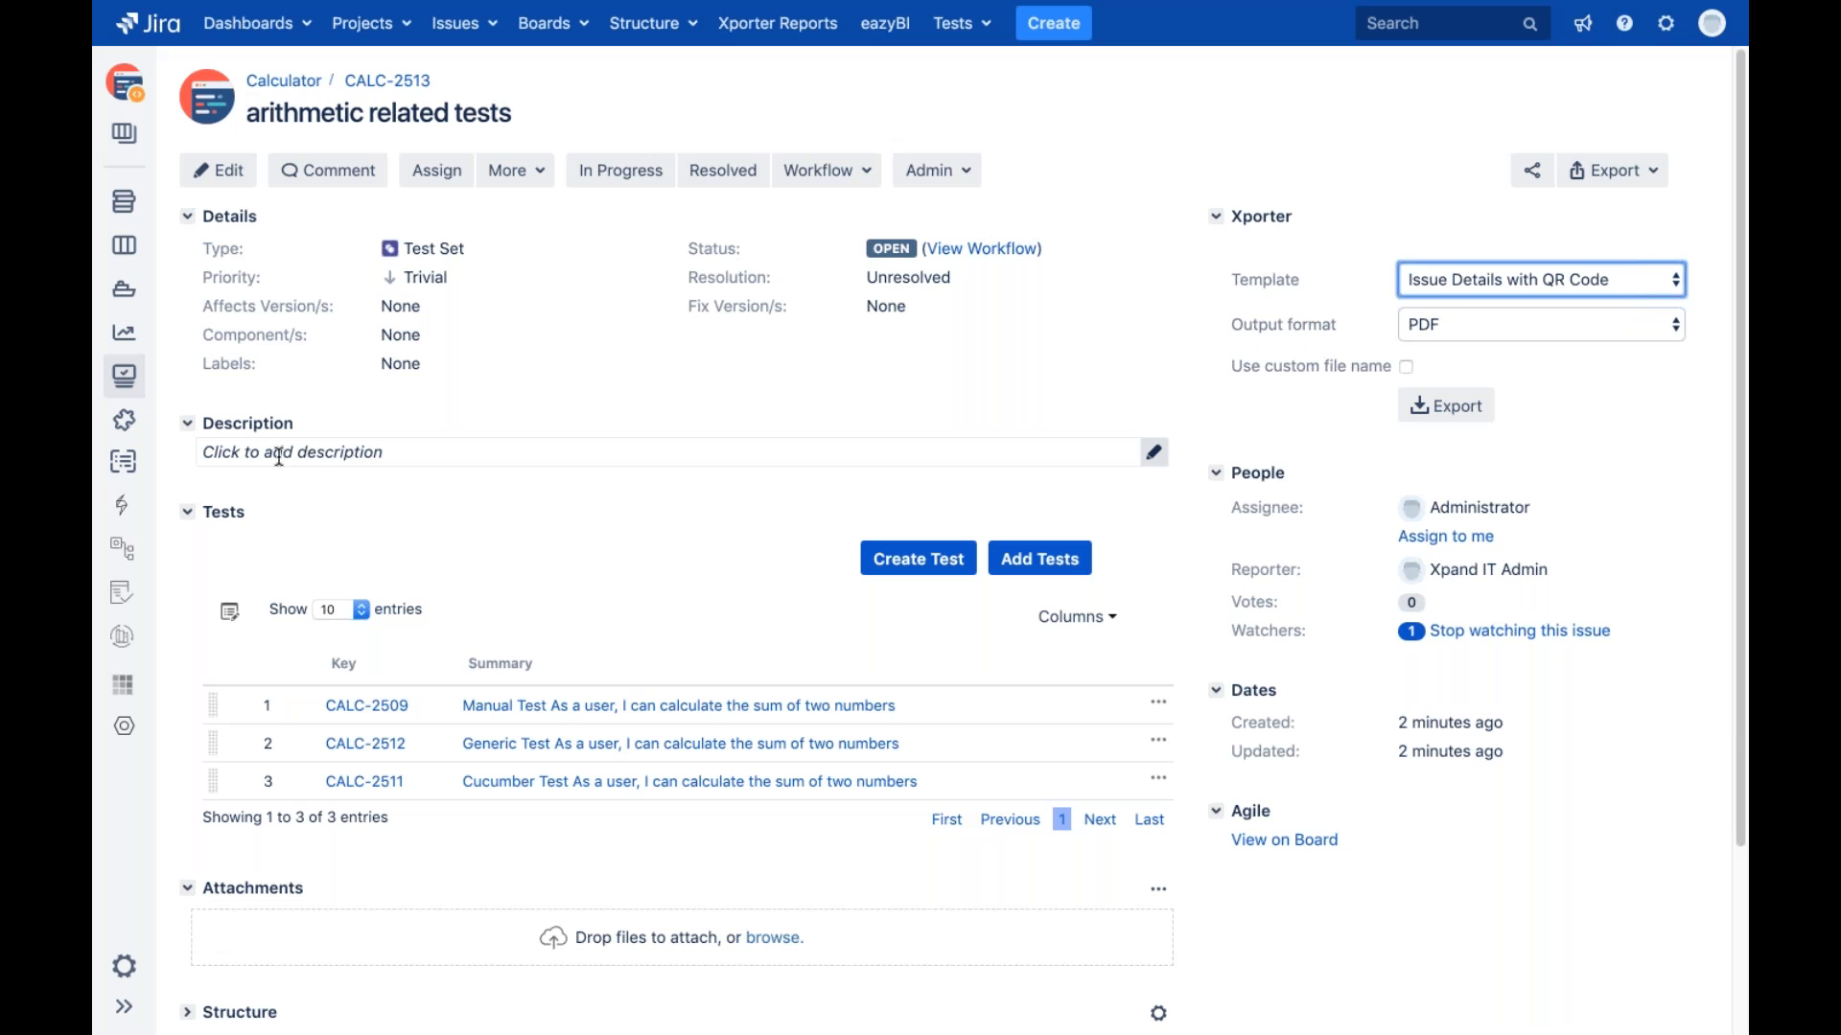
Open the project's Test Repository and check the actions available for several selected tests and for the components folder
{"action": "left_click", "coordinate": [127, 566]}
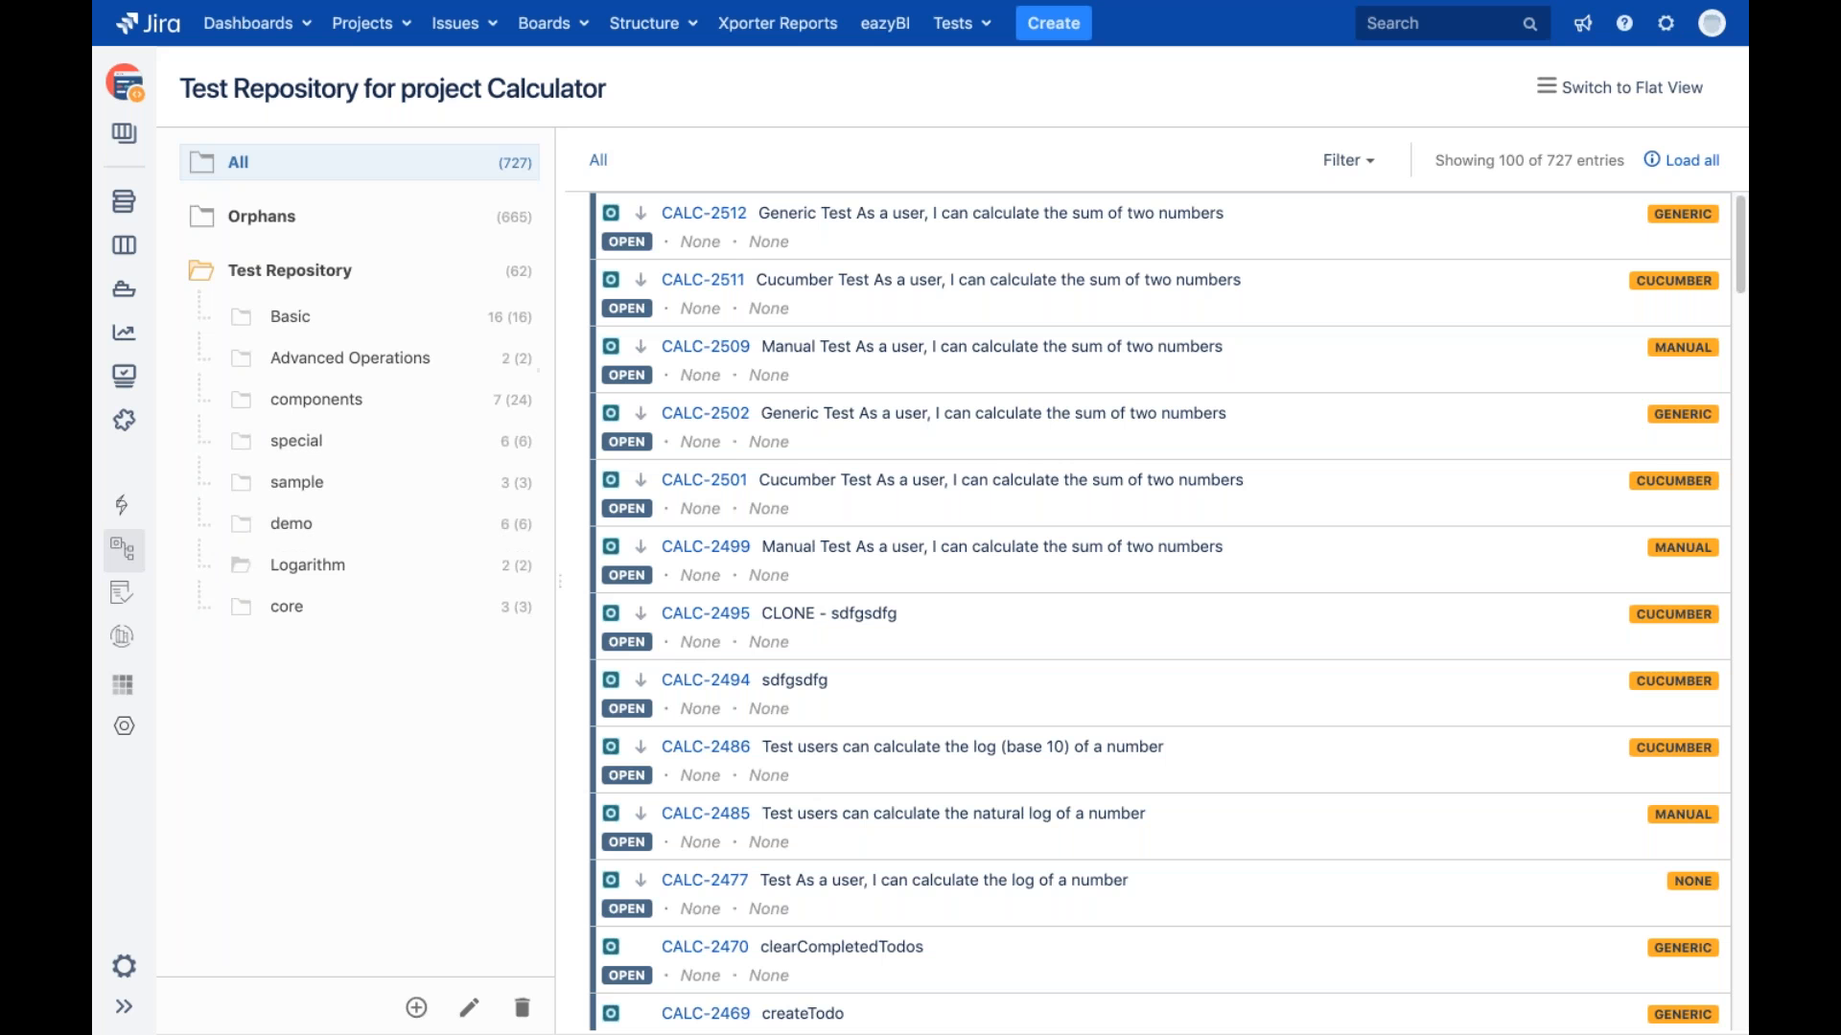
{"action": "left_click", "coordinate": [228, 400]}
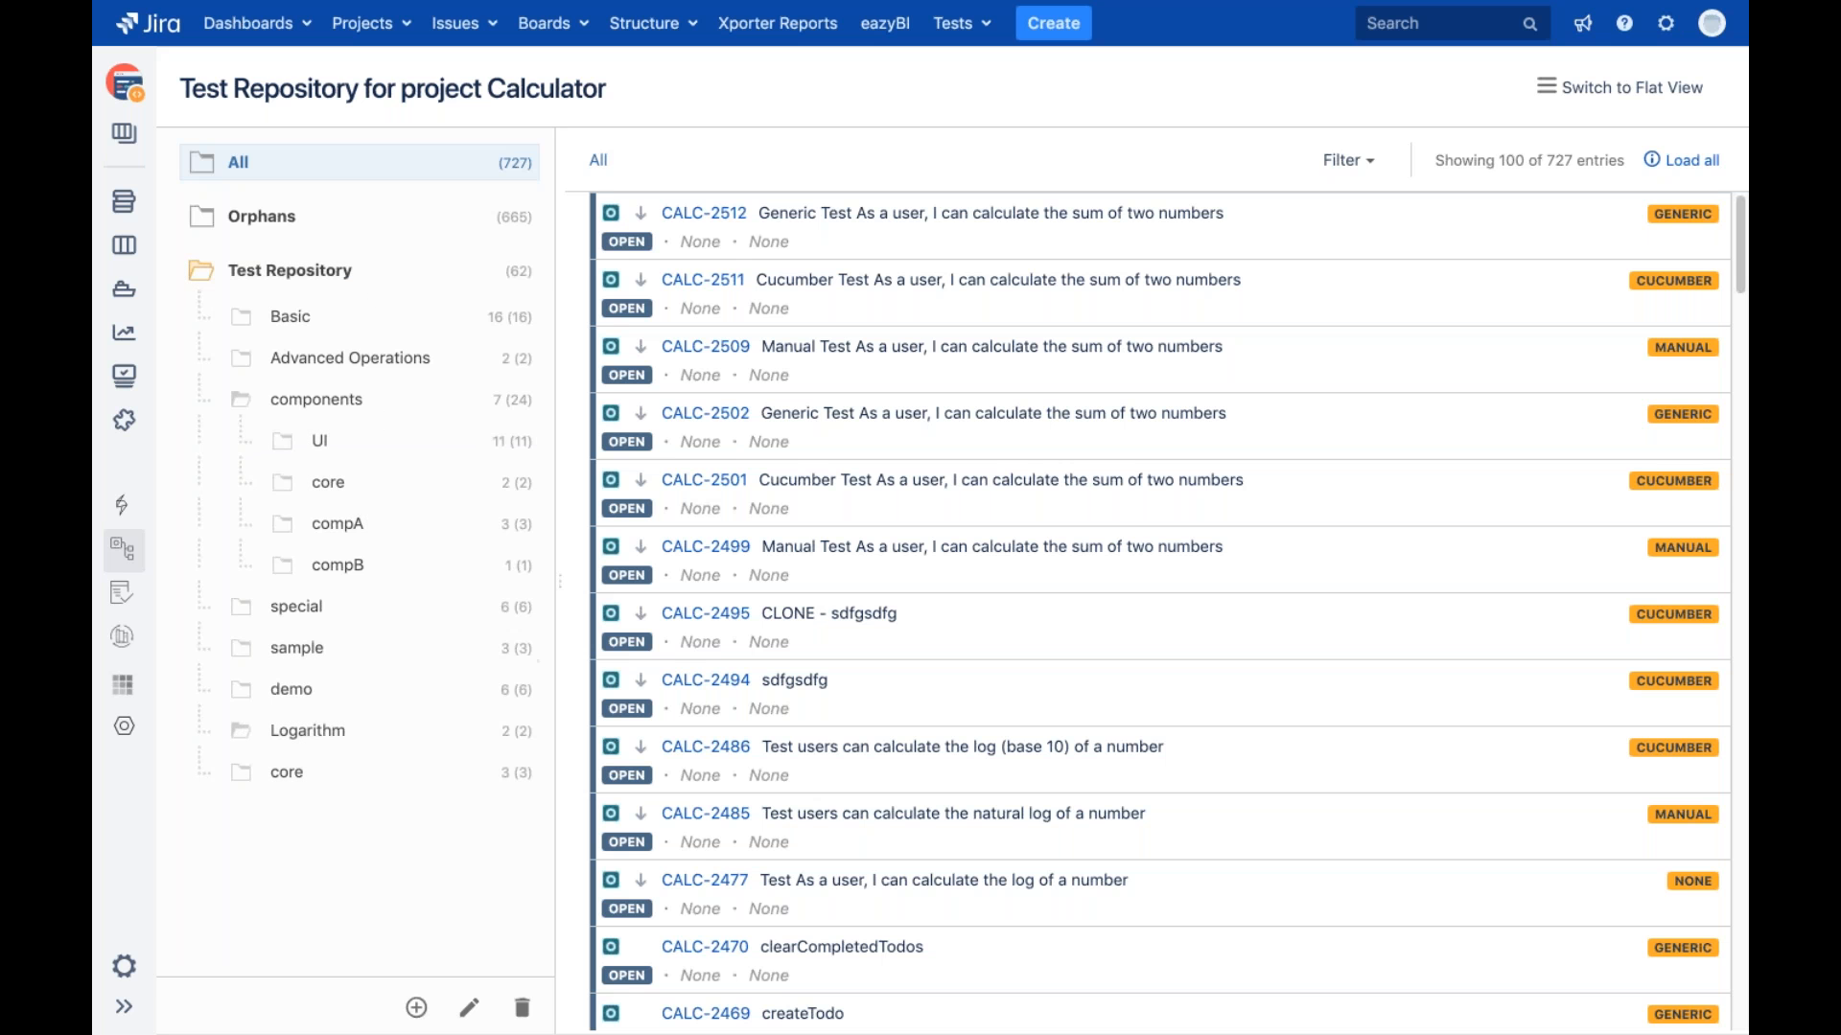
{"action": "left_click", "coordinate": [858, 237]}
{"action": "left_click", "coordinate": [860, 415], "text": "shift"}
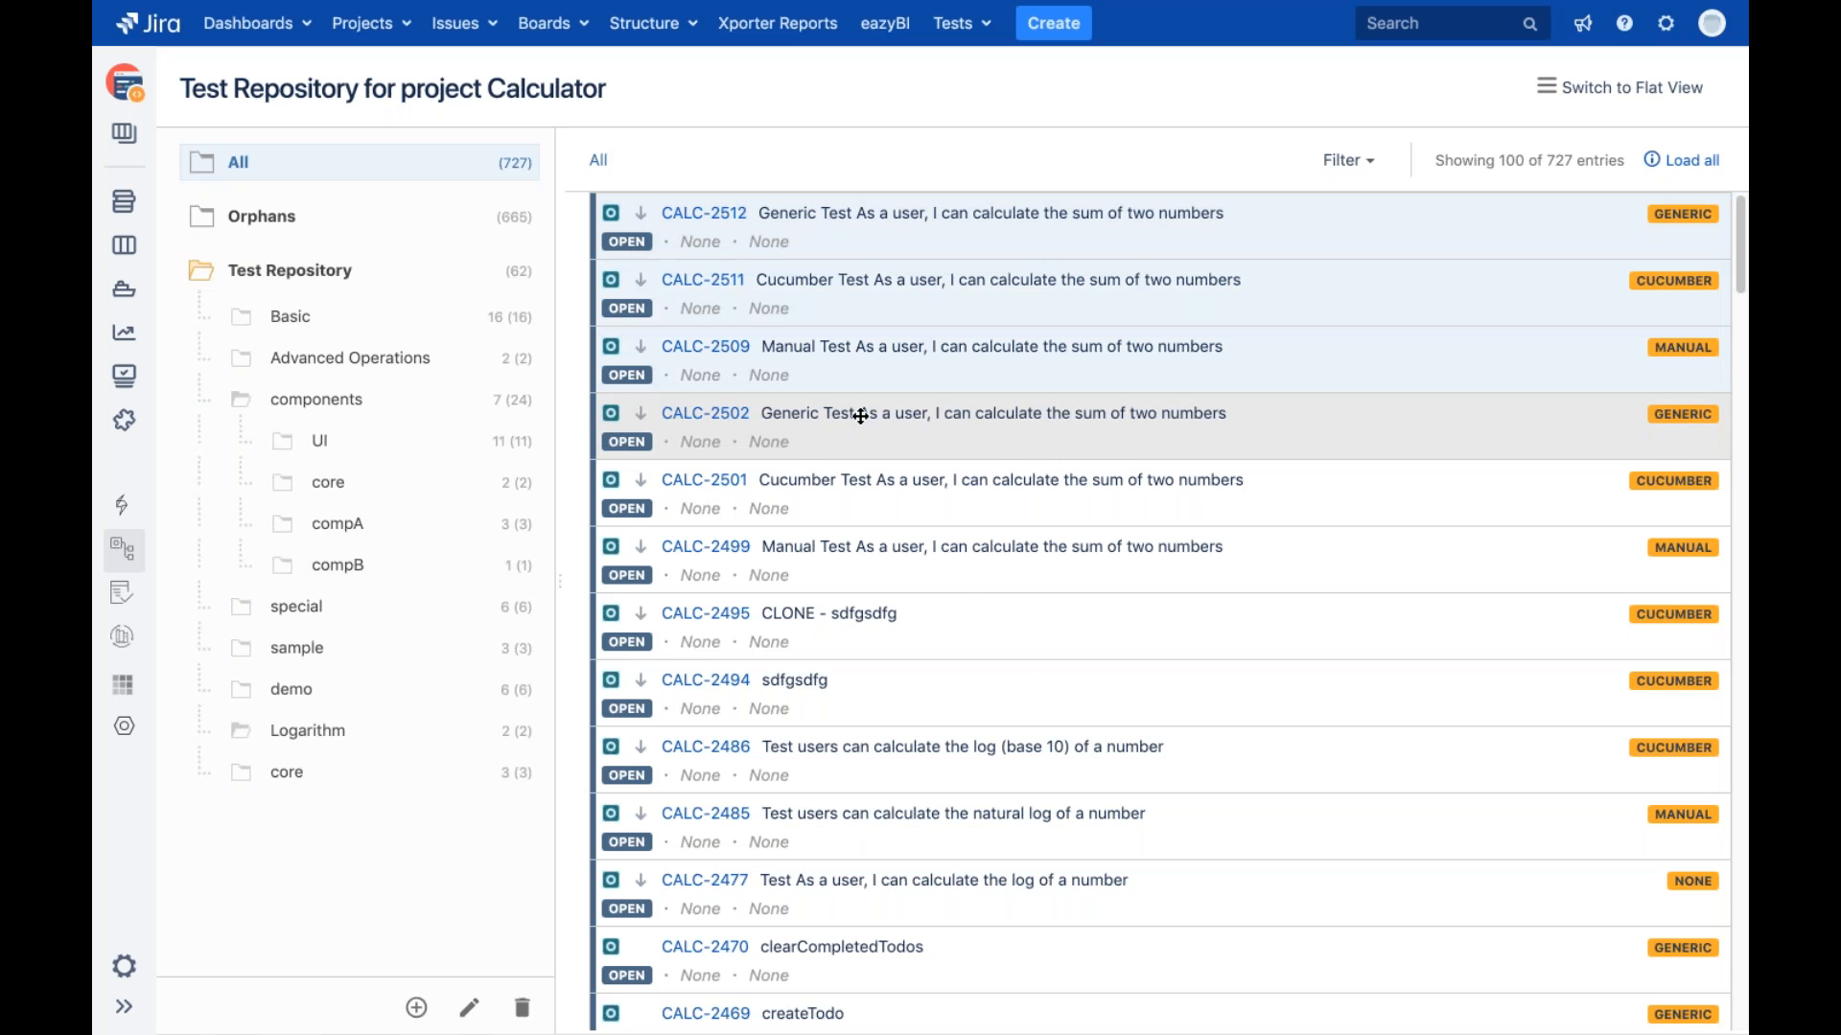
{"action": "right_click", "coordinate": [860, 416]}
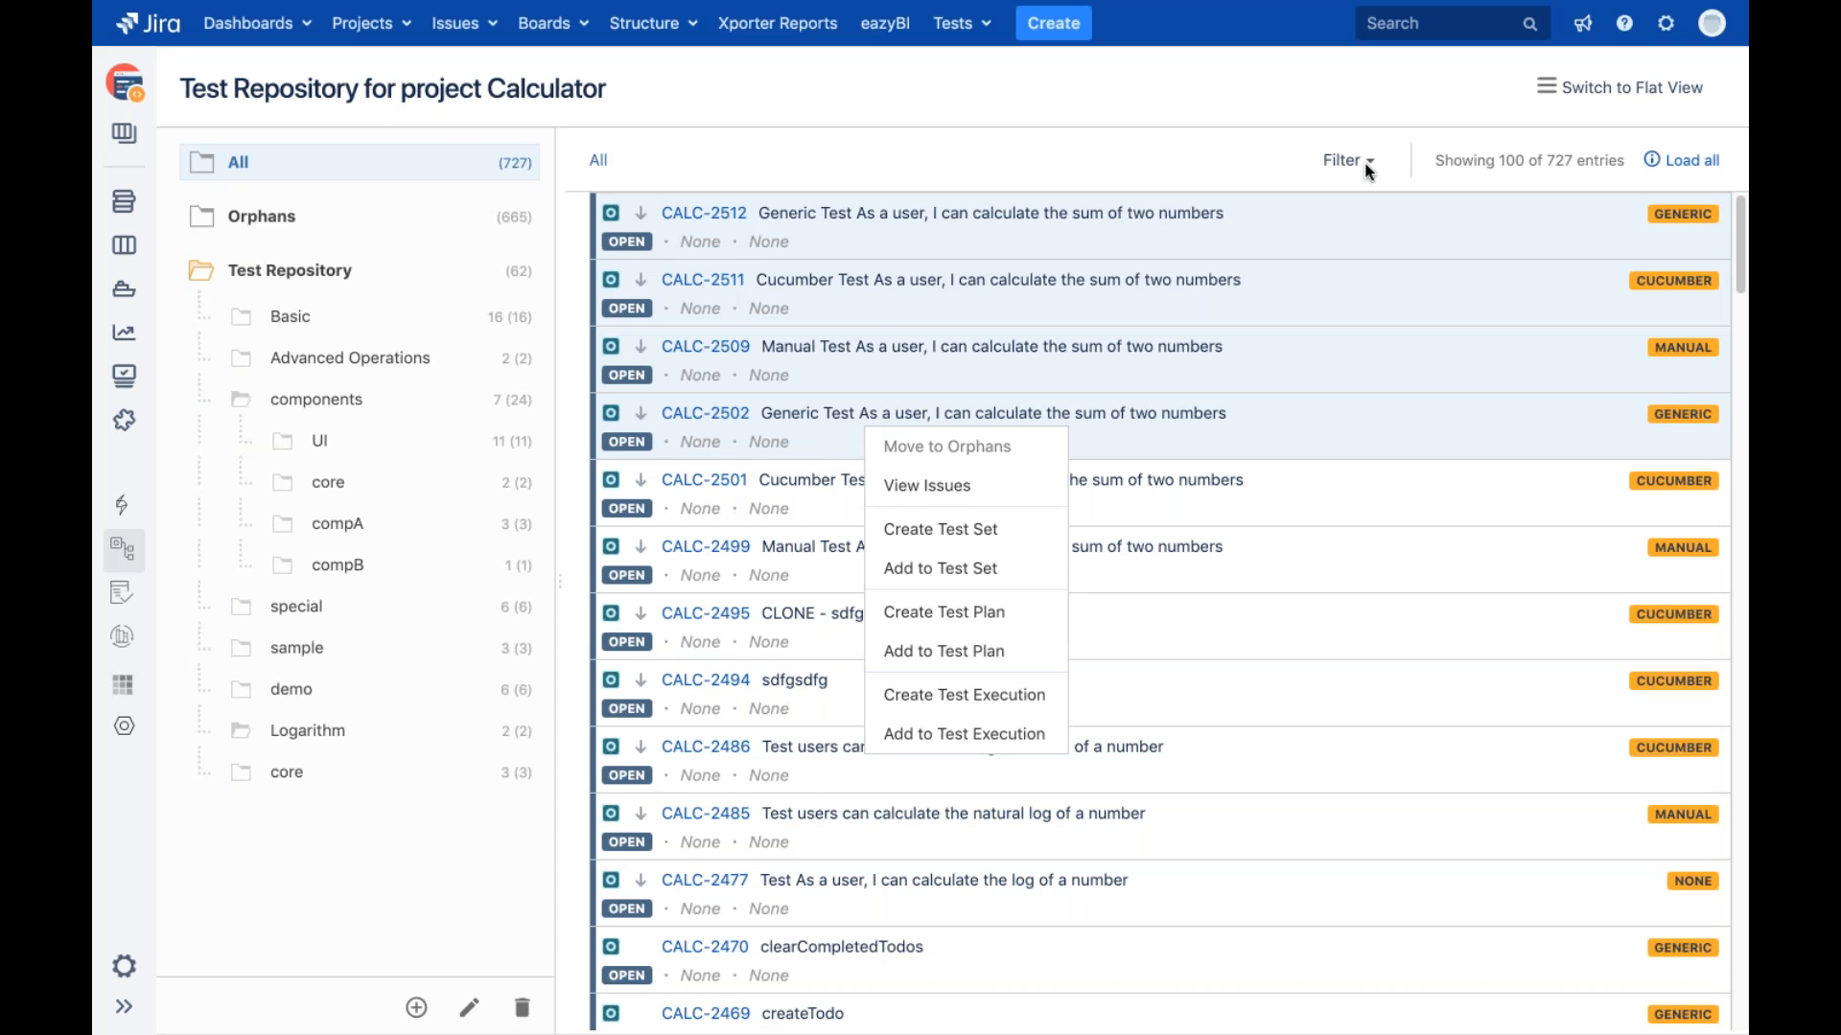
{"action": "left_click", "coordinate": [354, 405]}
{"action": "right_click", "coordinate": [357, 406]}
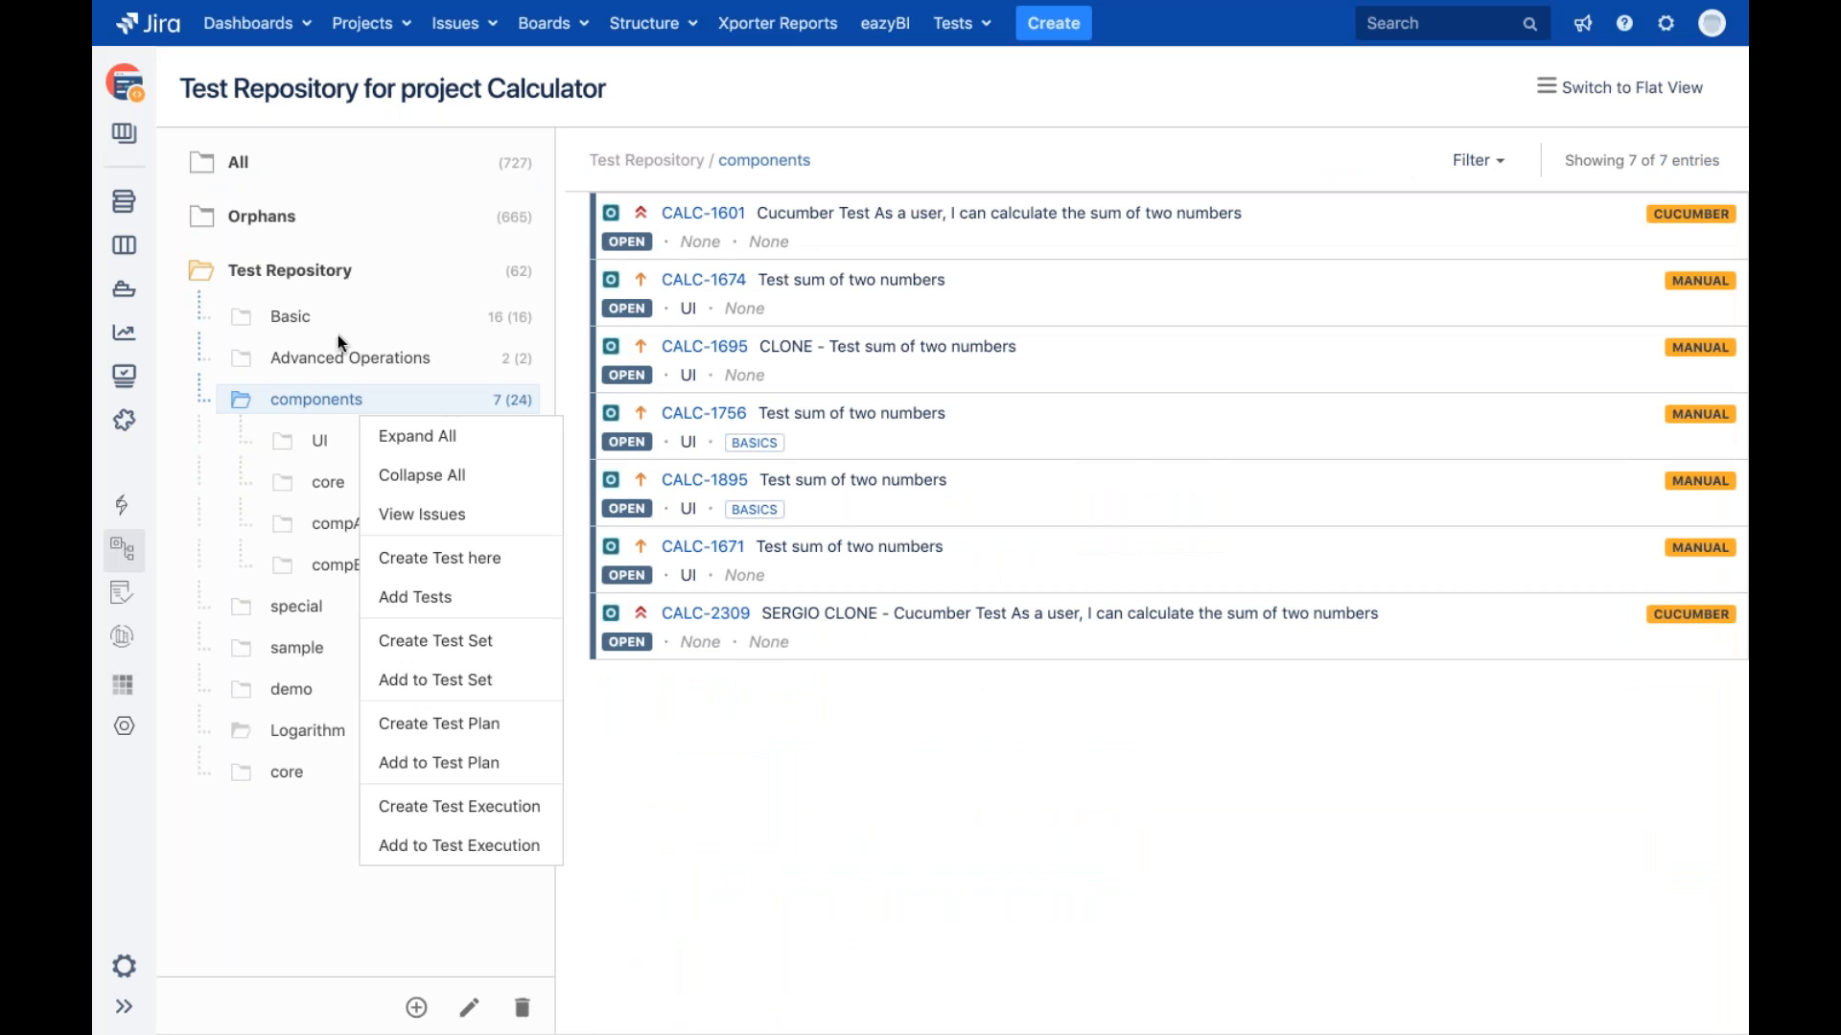
Add a folder named "webinar" directly under the Test Repository root
{"action": "left_click", "coordinate": [320, 273]}
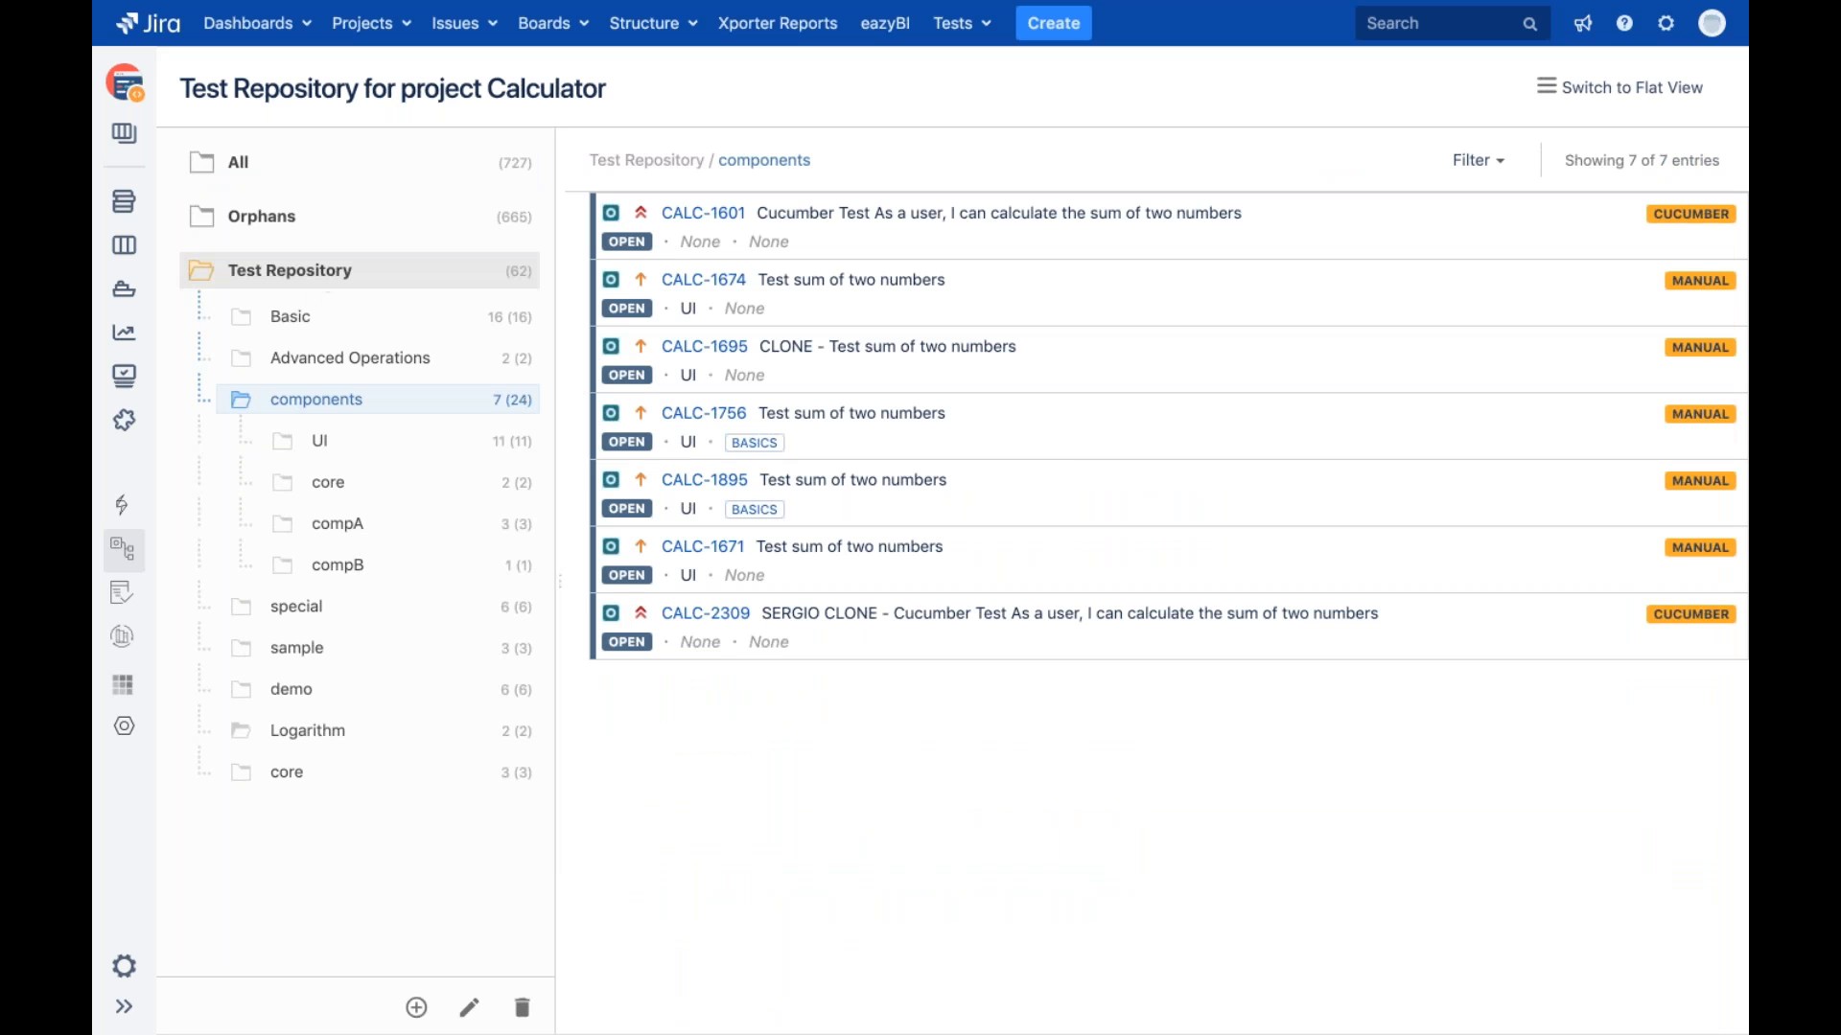
{"action": "left_click", "coordinate": [418, 1008]}
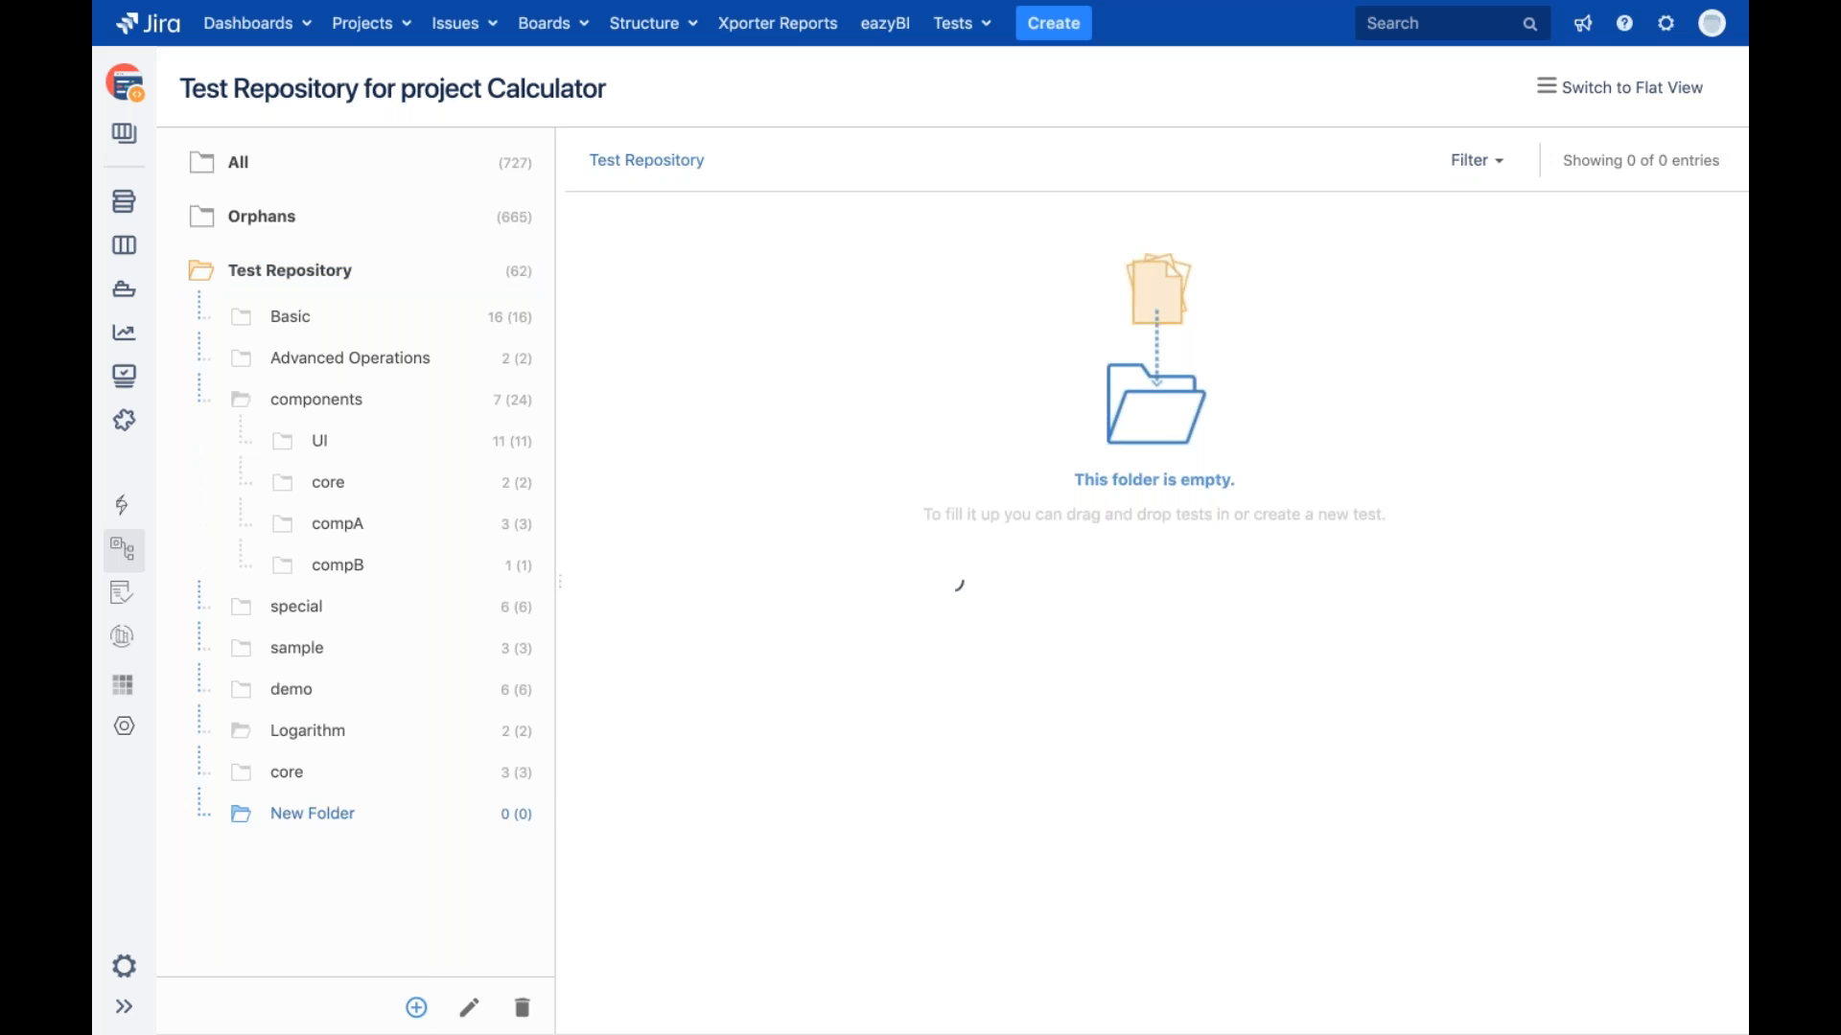
{"action": "type", "text": "webinar"}
{"action": "key", "text": "Return"}
Move the Orphans tests CALC-2512, CALC-2511 and CALC-2509 into the webinar folder and order the Manual test first
{"action": "left_click", "coordinate": [357, 224]}
{"action": "left_click", "coordinate": [806, 251]}
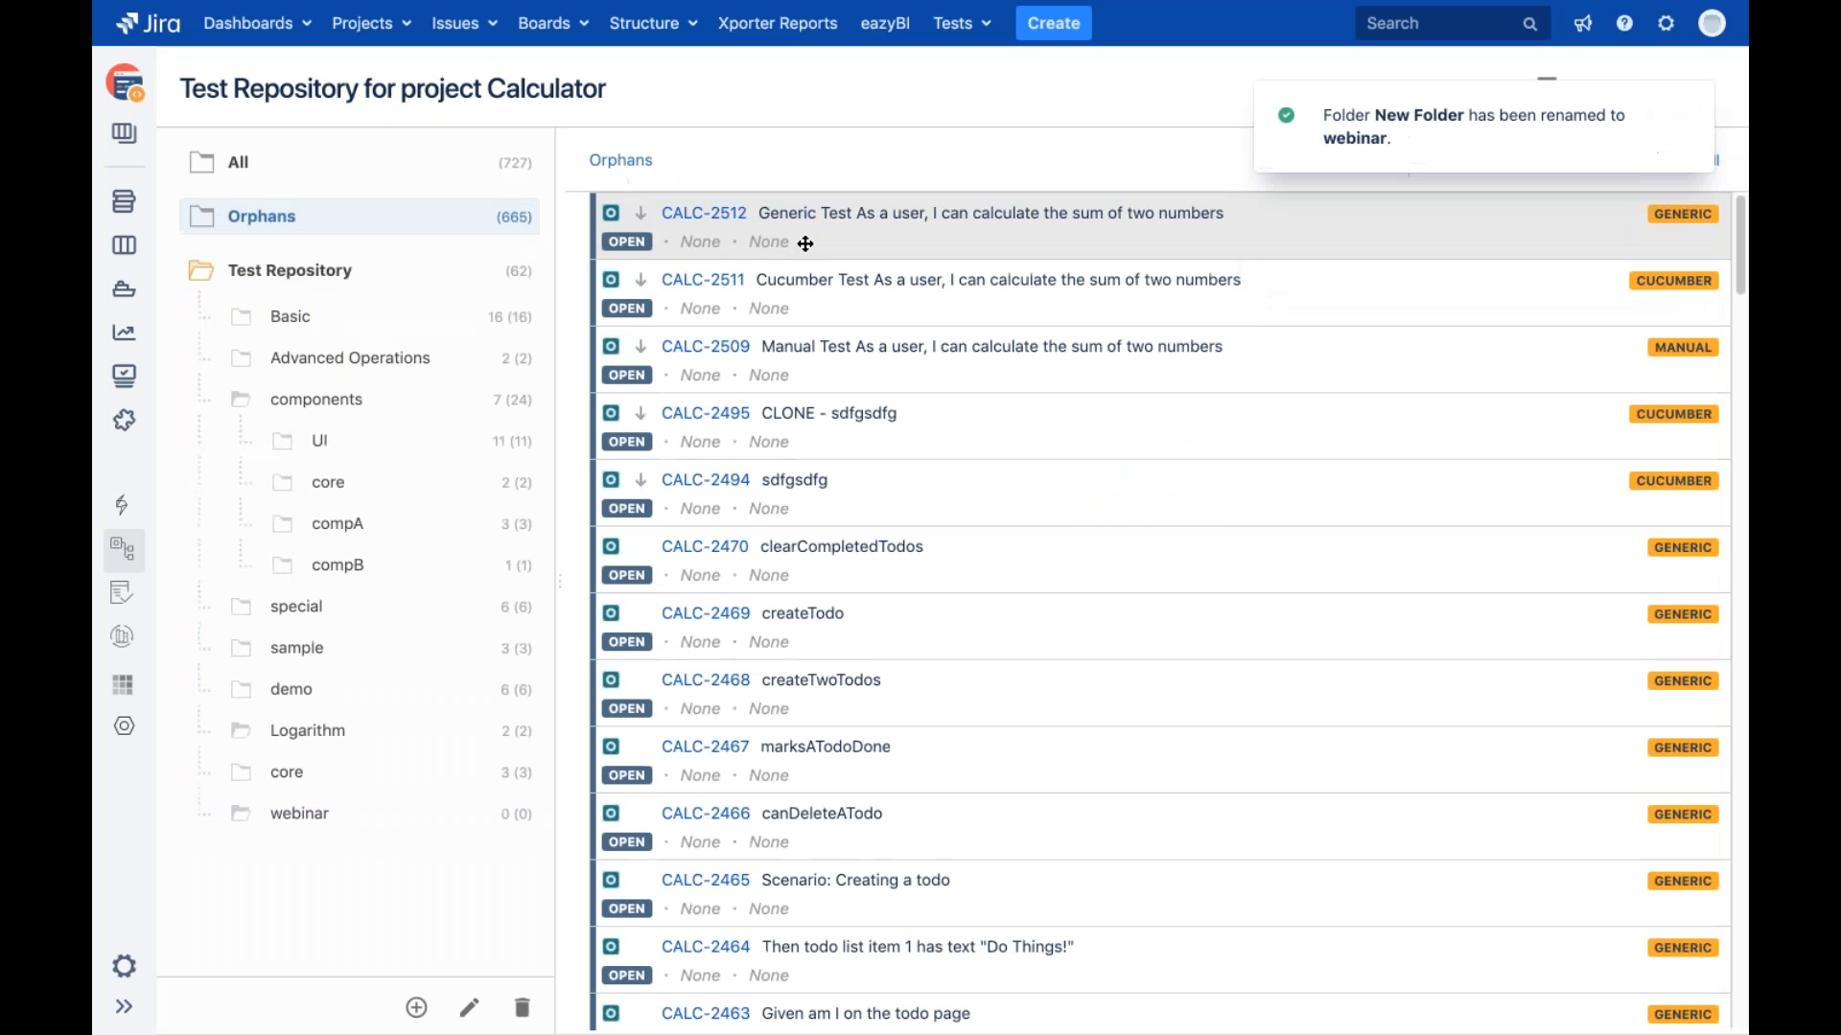
{"action": "left_click", "coordinate": [814, 349], "text": "shift"}
{"action": "left_click_drag", "start_coordinate": [845, 294], "coordinate": [300, 814]}
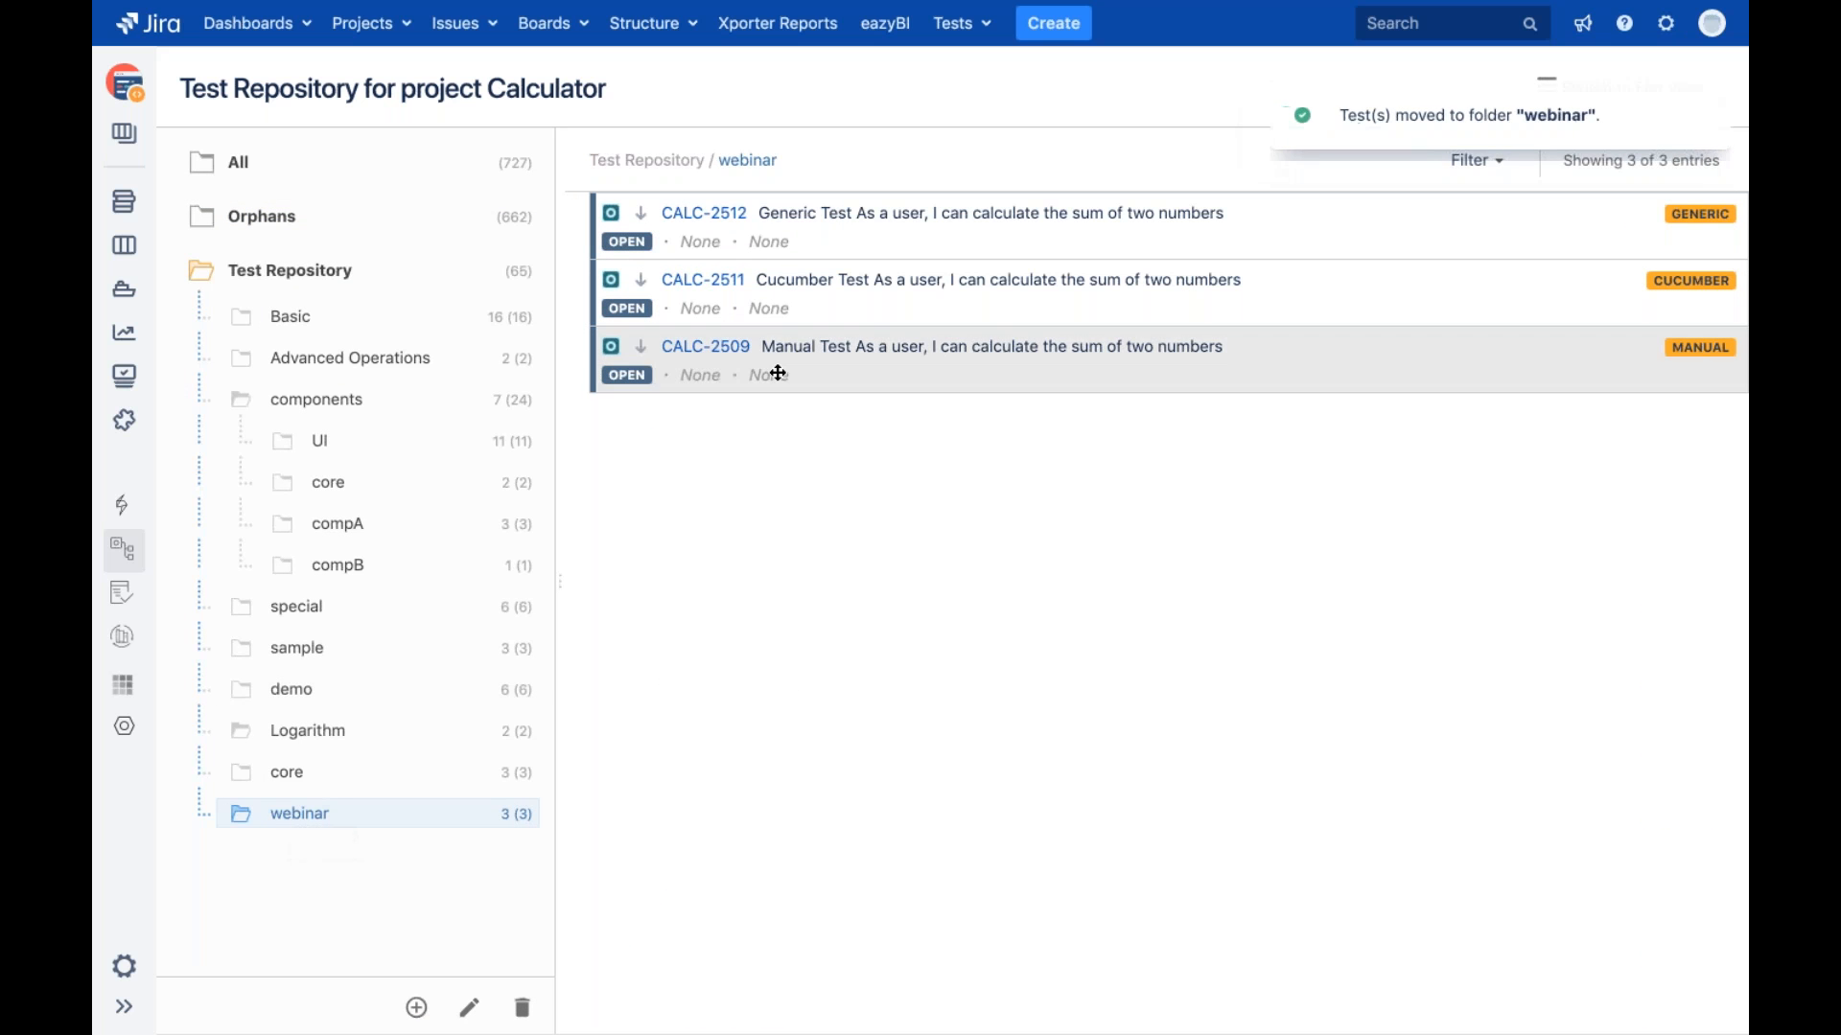
{"action": "left_click_drag", "start_coordinate": [814, 382], "coordinate": [822, 224]}
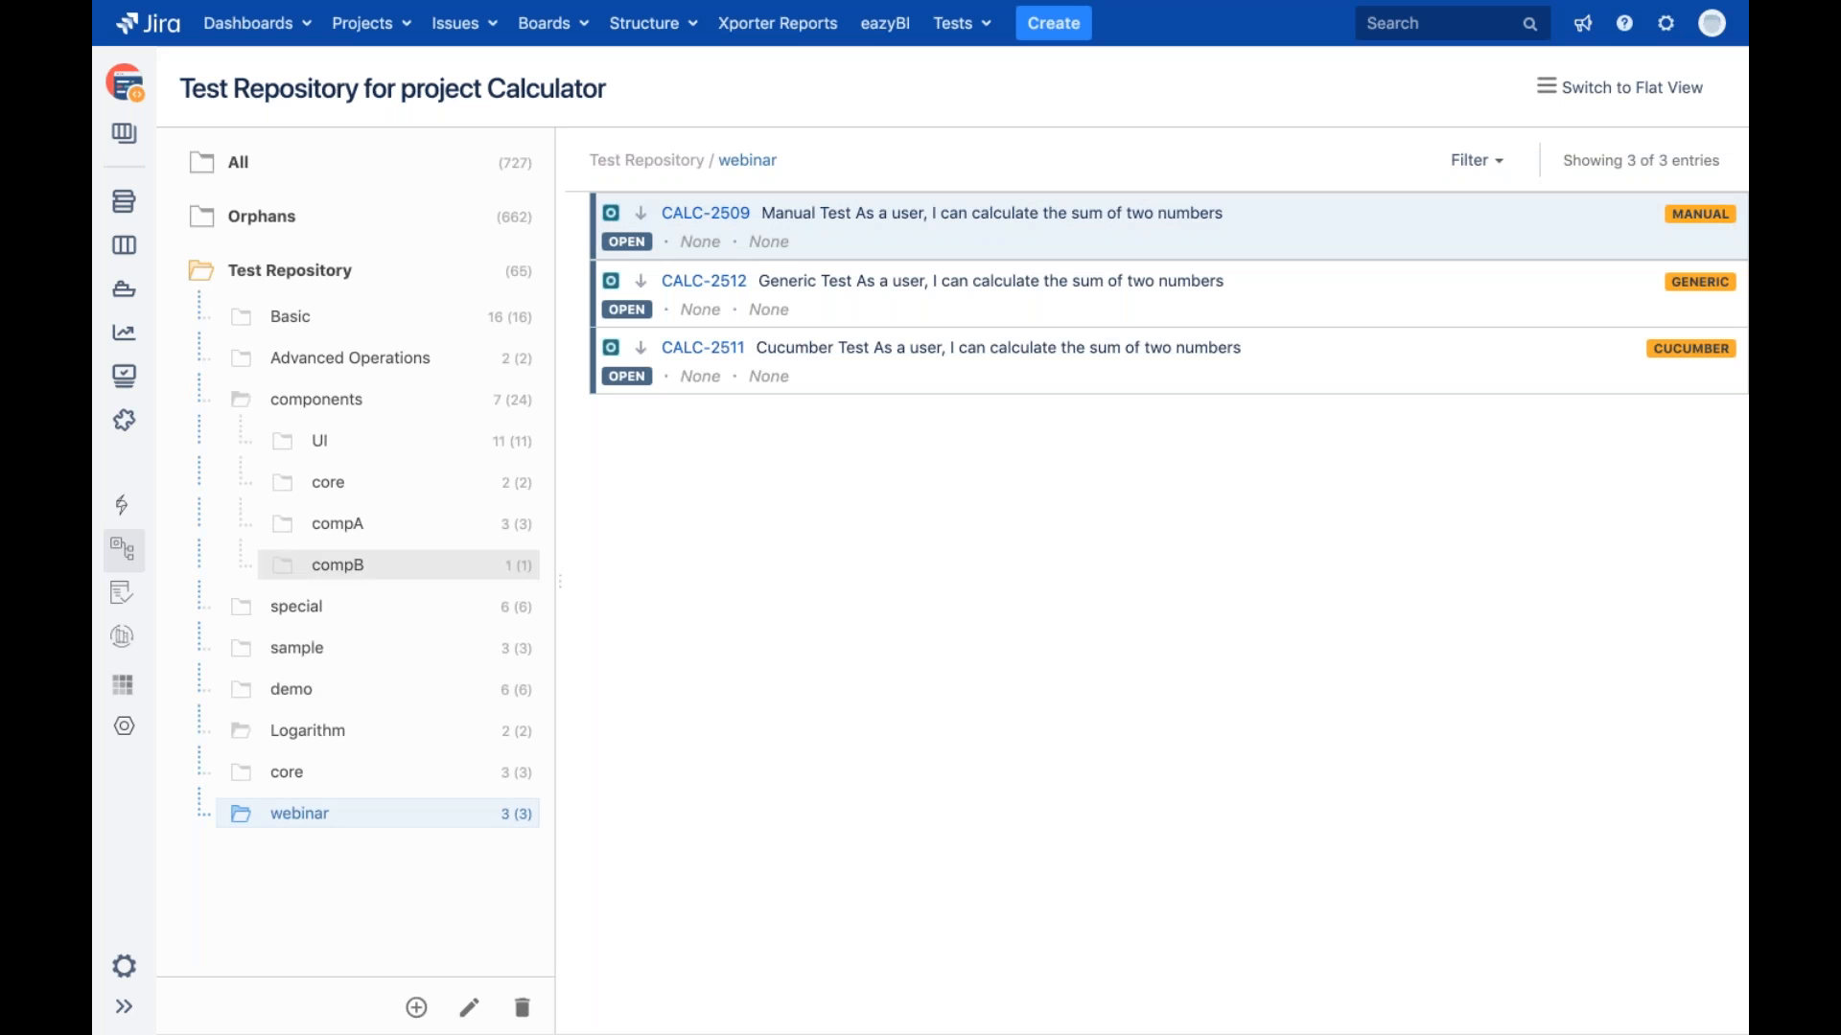
Check the actions available for the webinar folder
{"action": "right_click", "coordinate": [361, 813]}
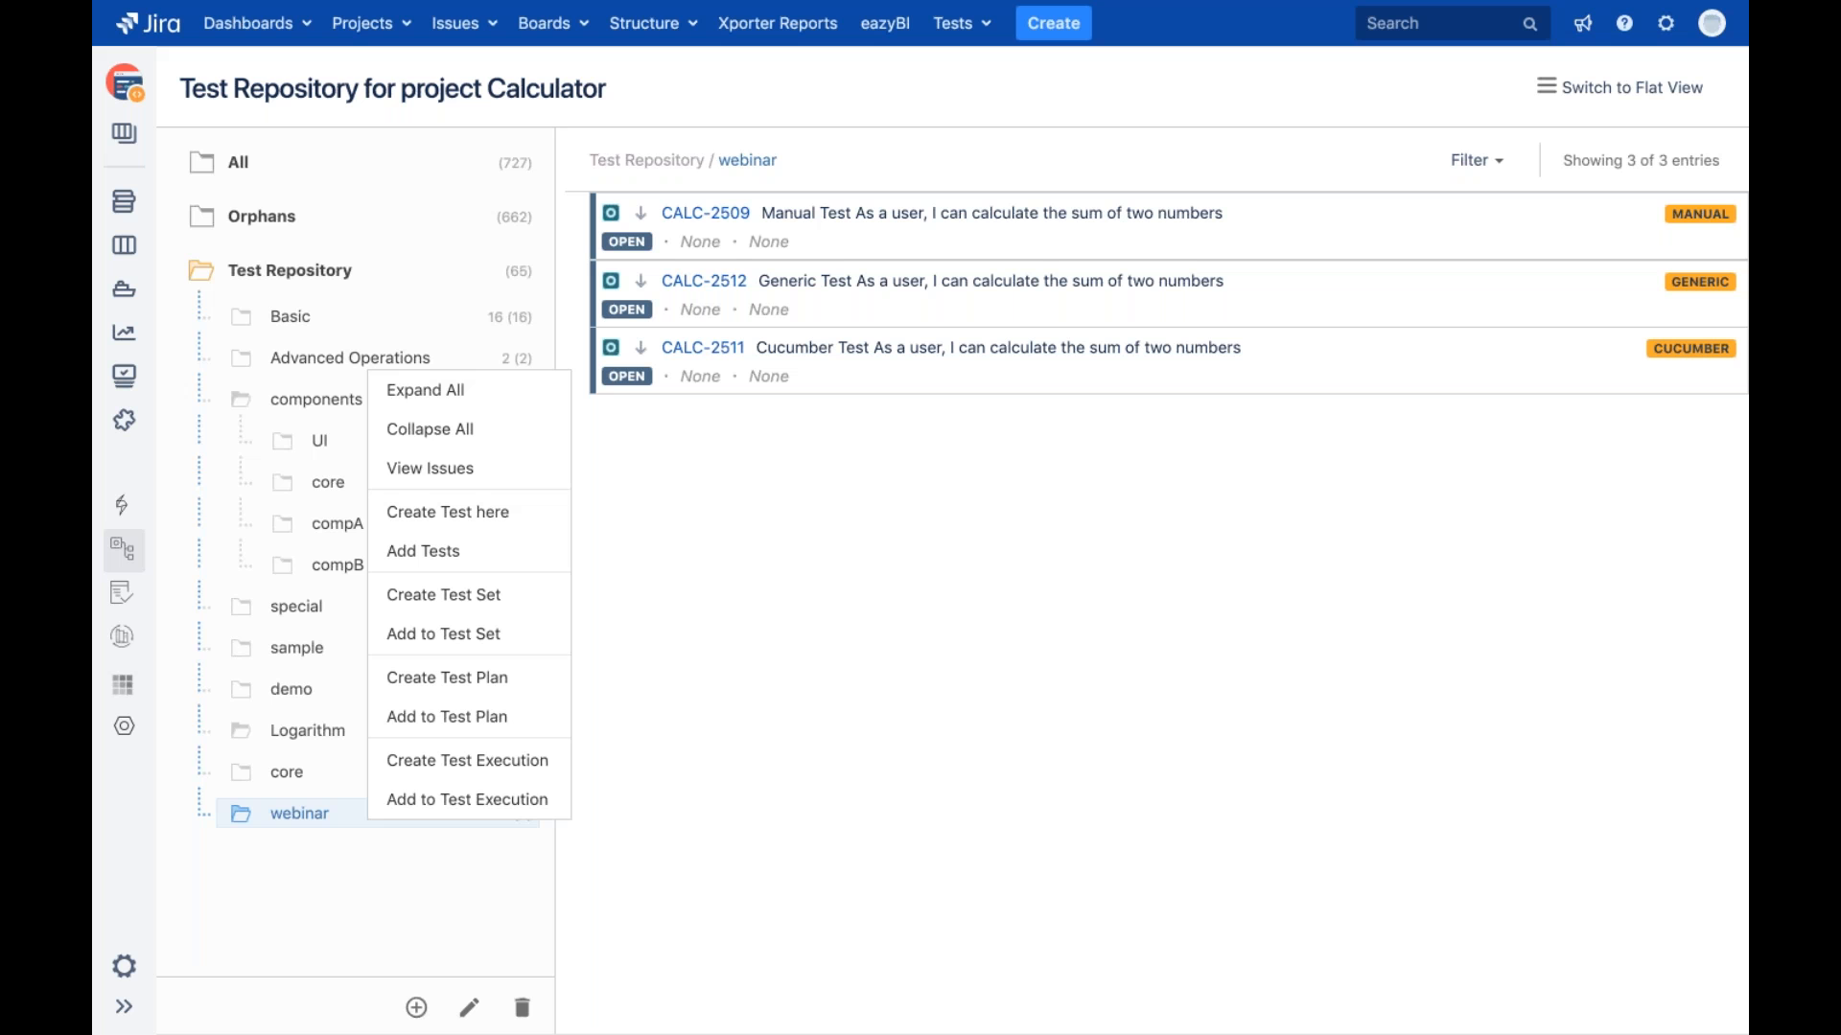
{"action": "left_click", "coordinate": [1055, 600]}
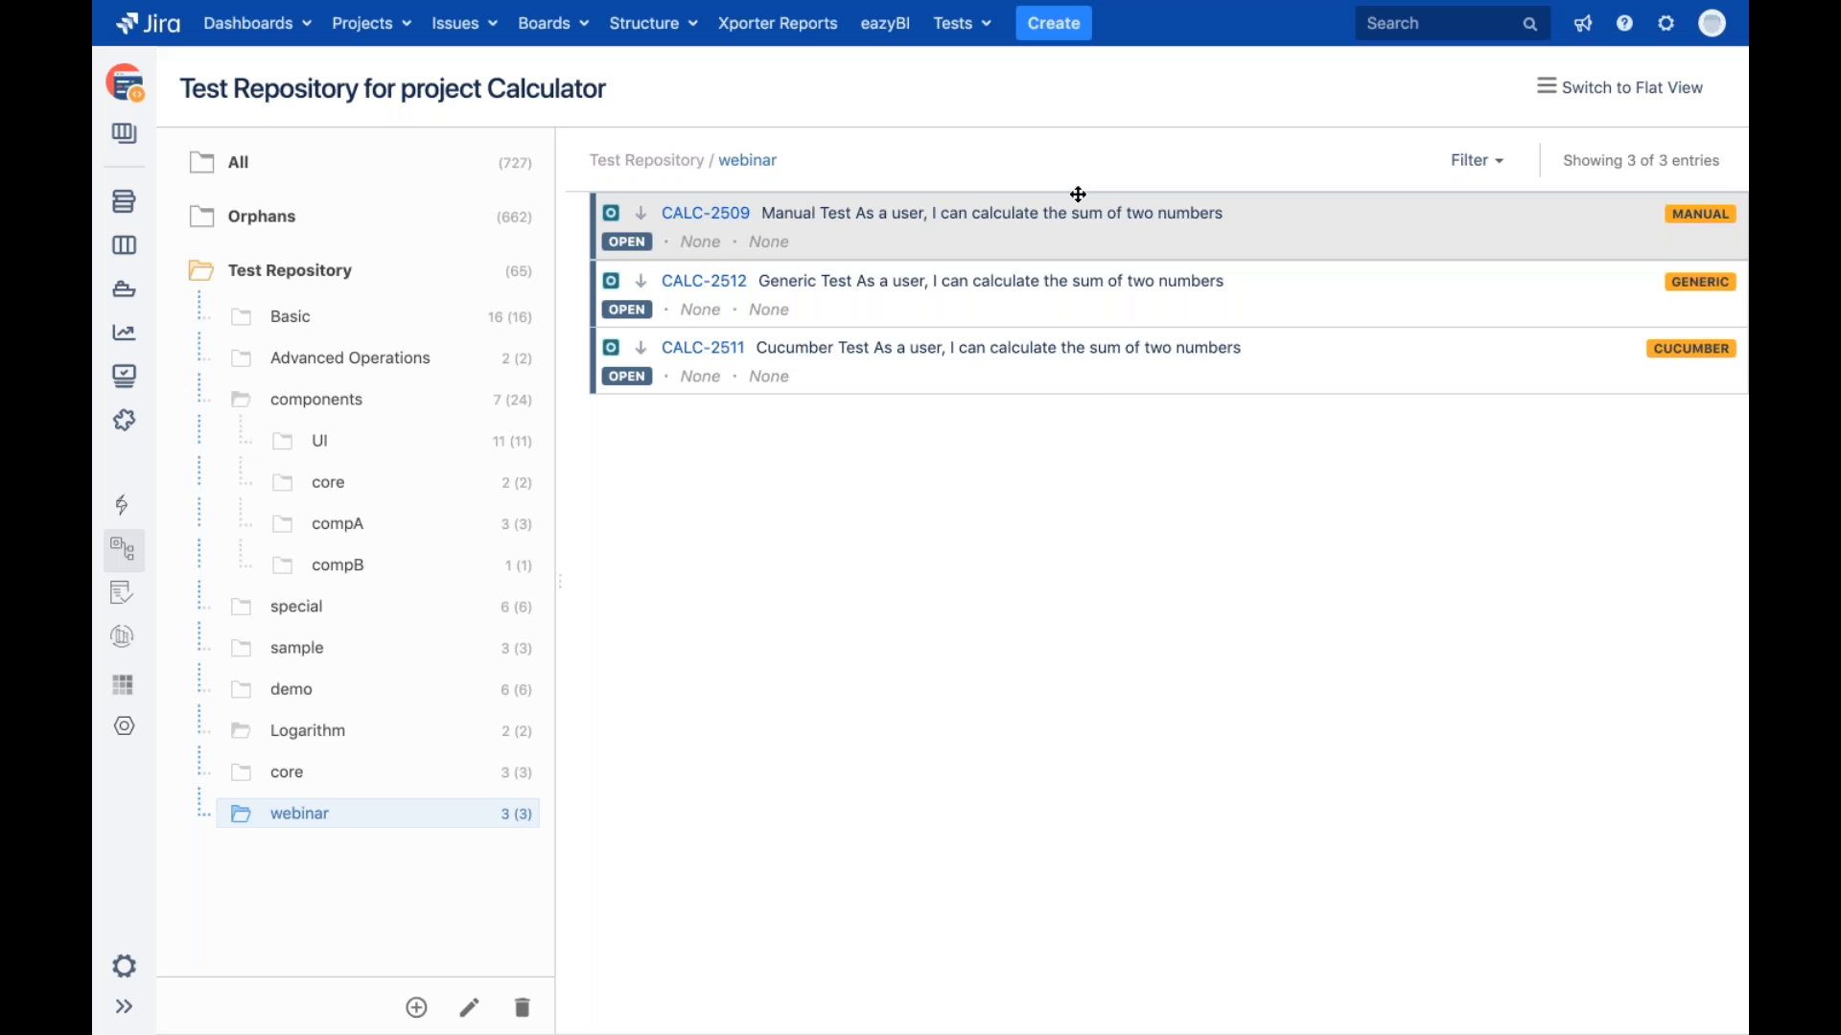
Start a new Test Plan issue in the Calculator project and set its fix version to v3.0
{"action": "left_click", "coordinate": [1052, 24]}
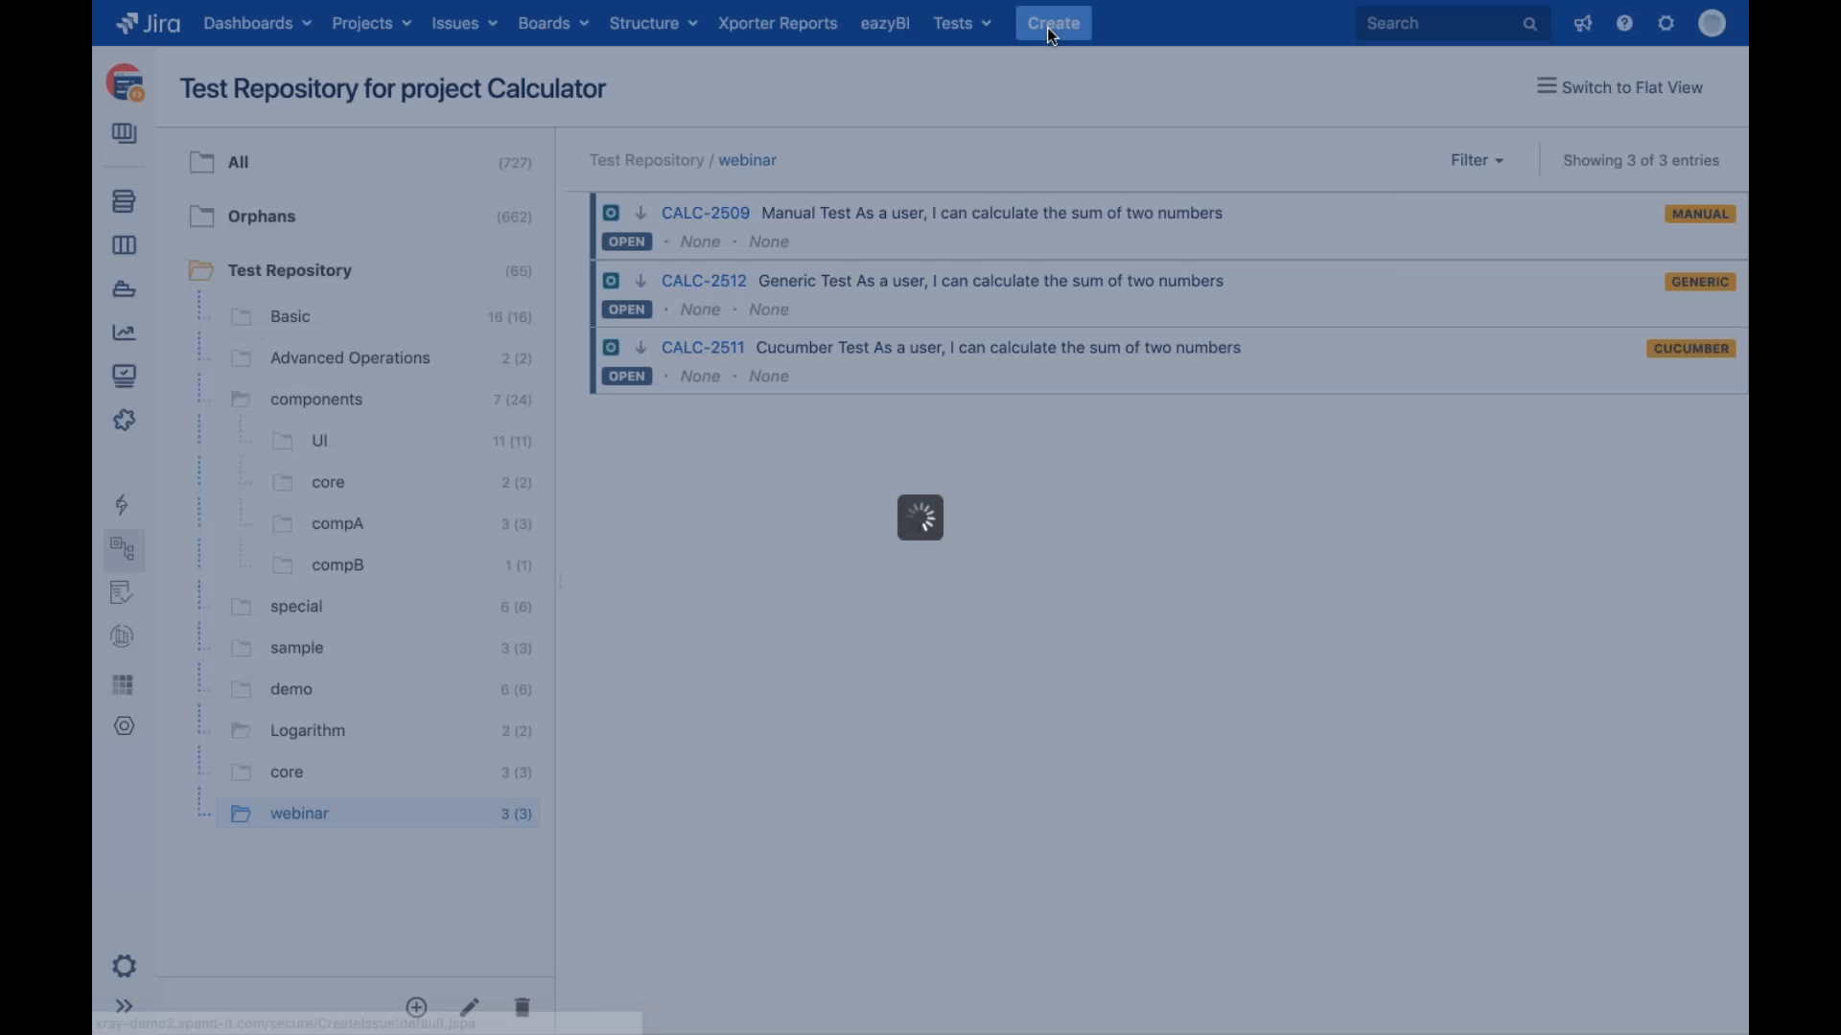
{"action": "left_click", "coordinate": [916, 224]}
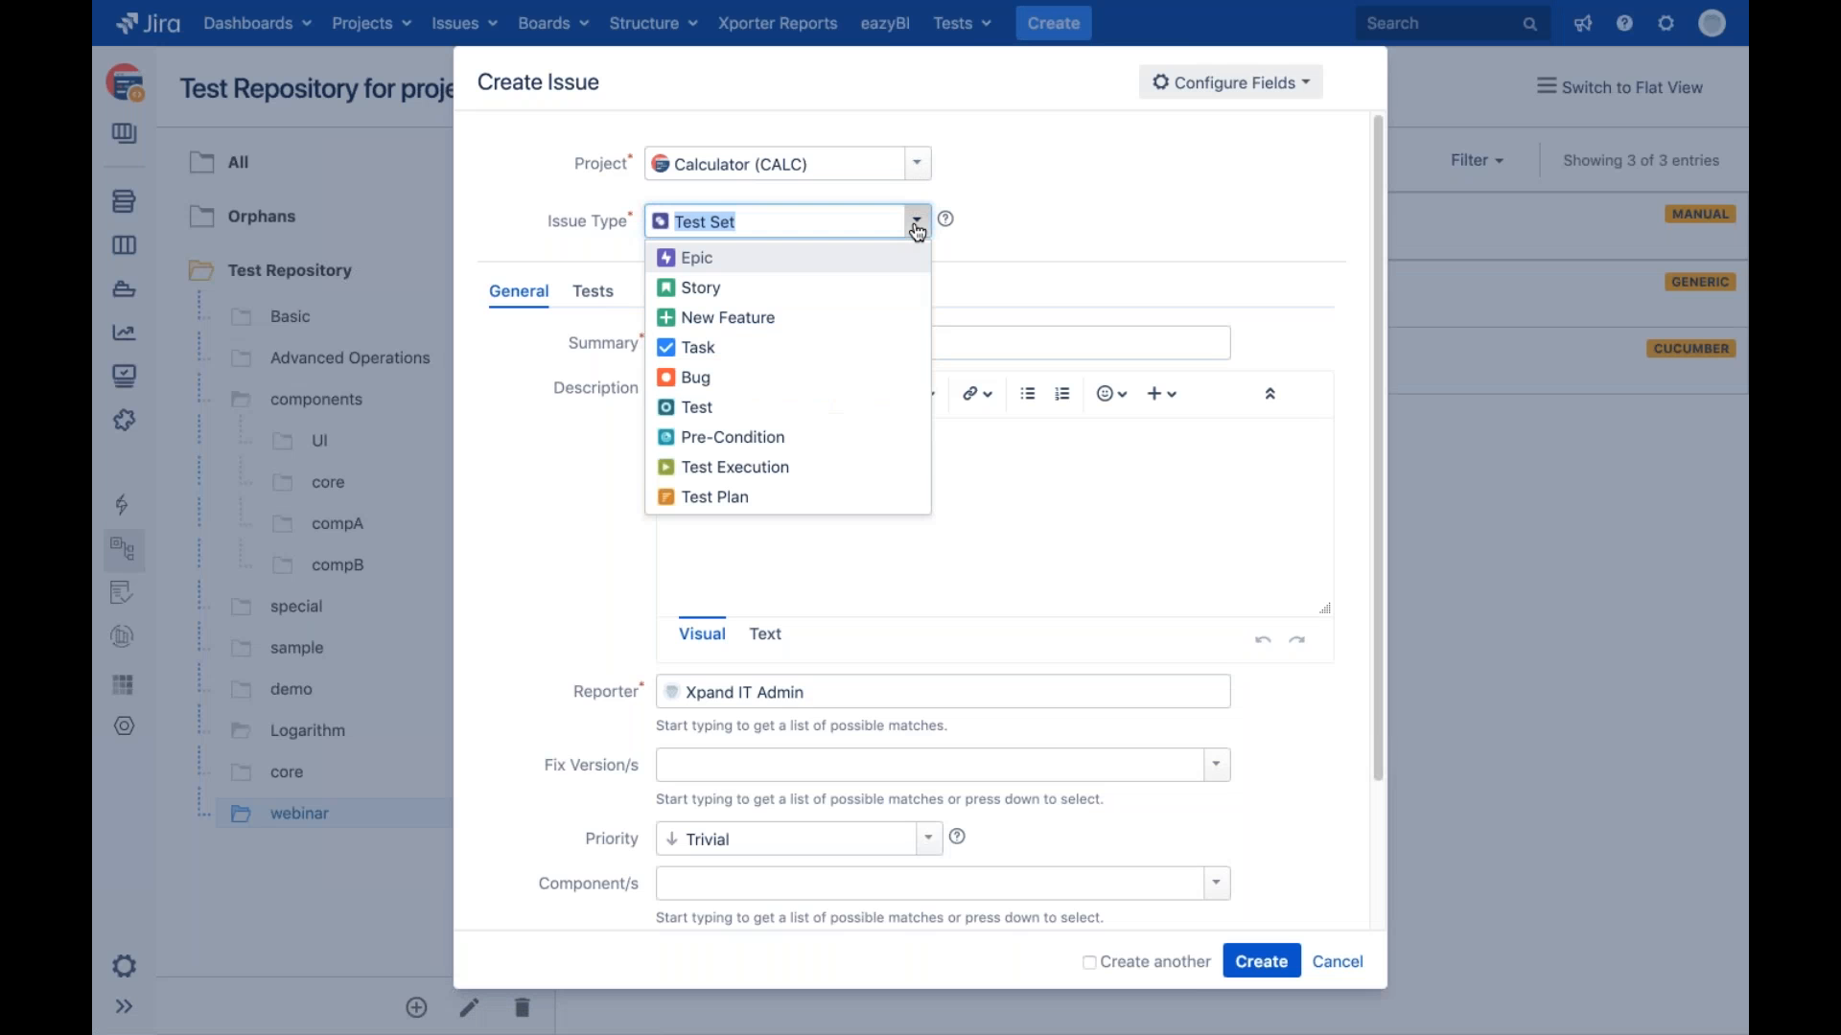
{"action": "left_click", "coordinate": [808, 499]}
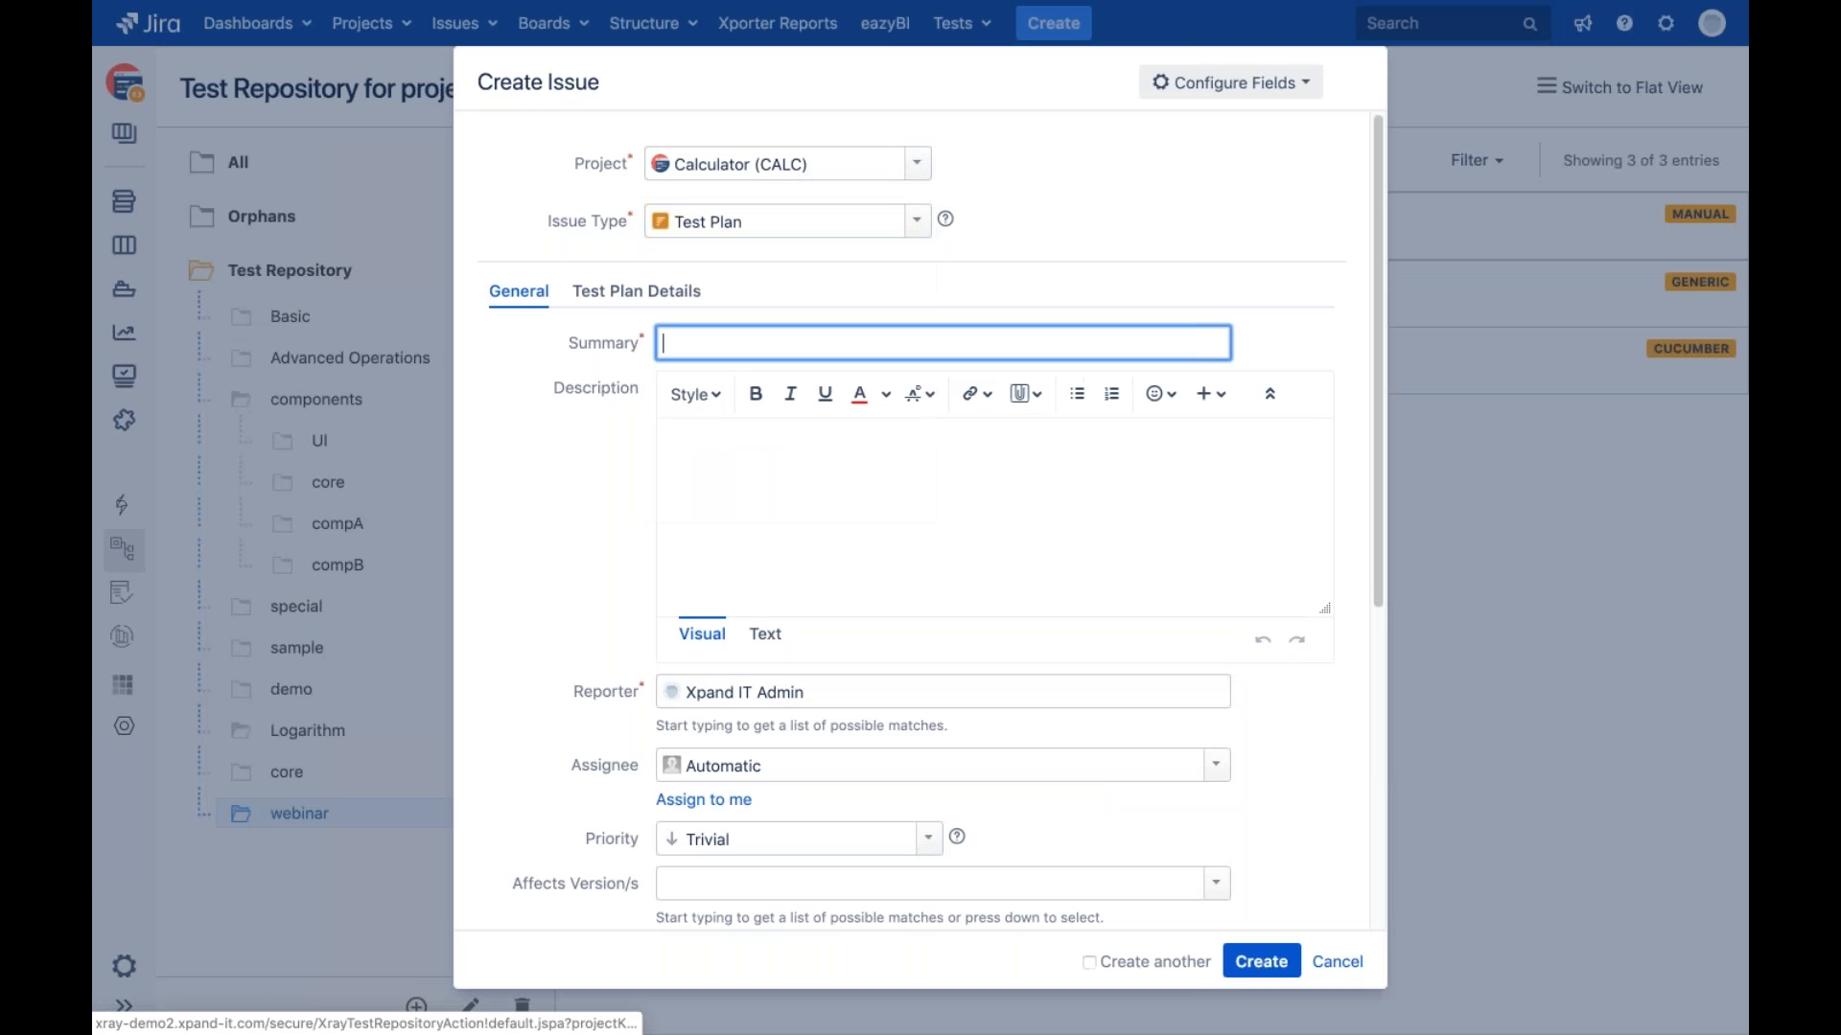
{"action": "scroll", "coordinate": [808, 498], "scroll_direction": "down", "scroll_amount": 3}
{"action": "scroll", "coordinate": [1168, 681], "scroll_direction": "down", "scroll_amount": 1}
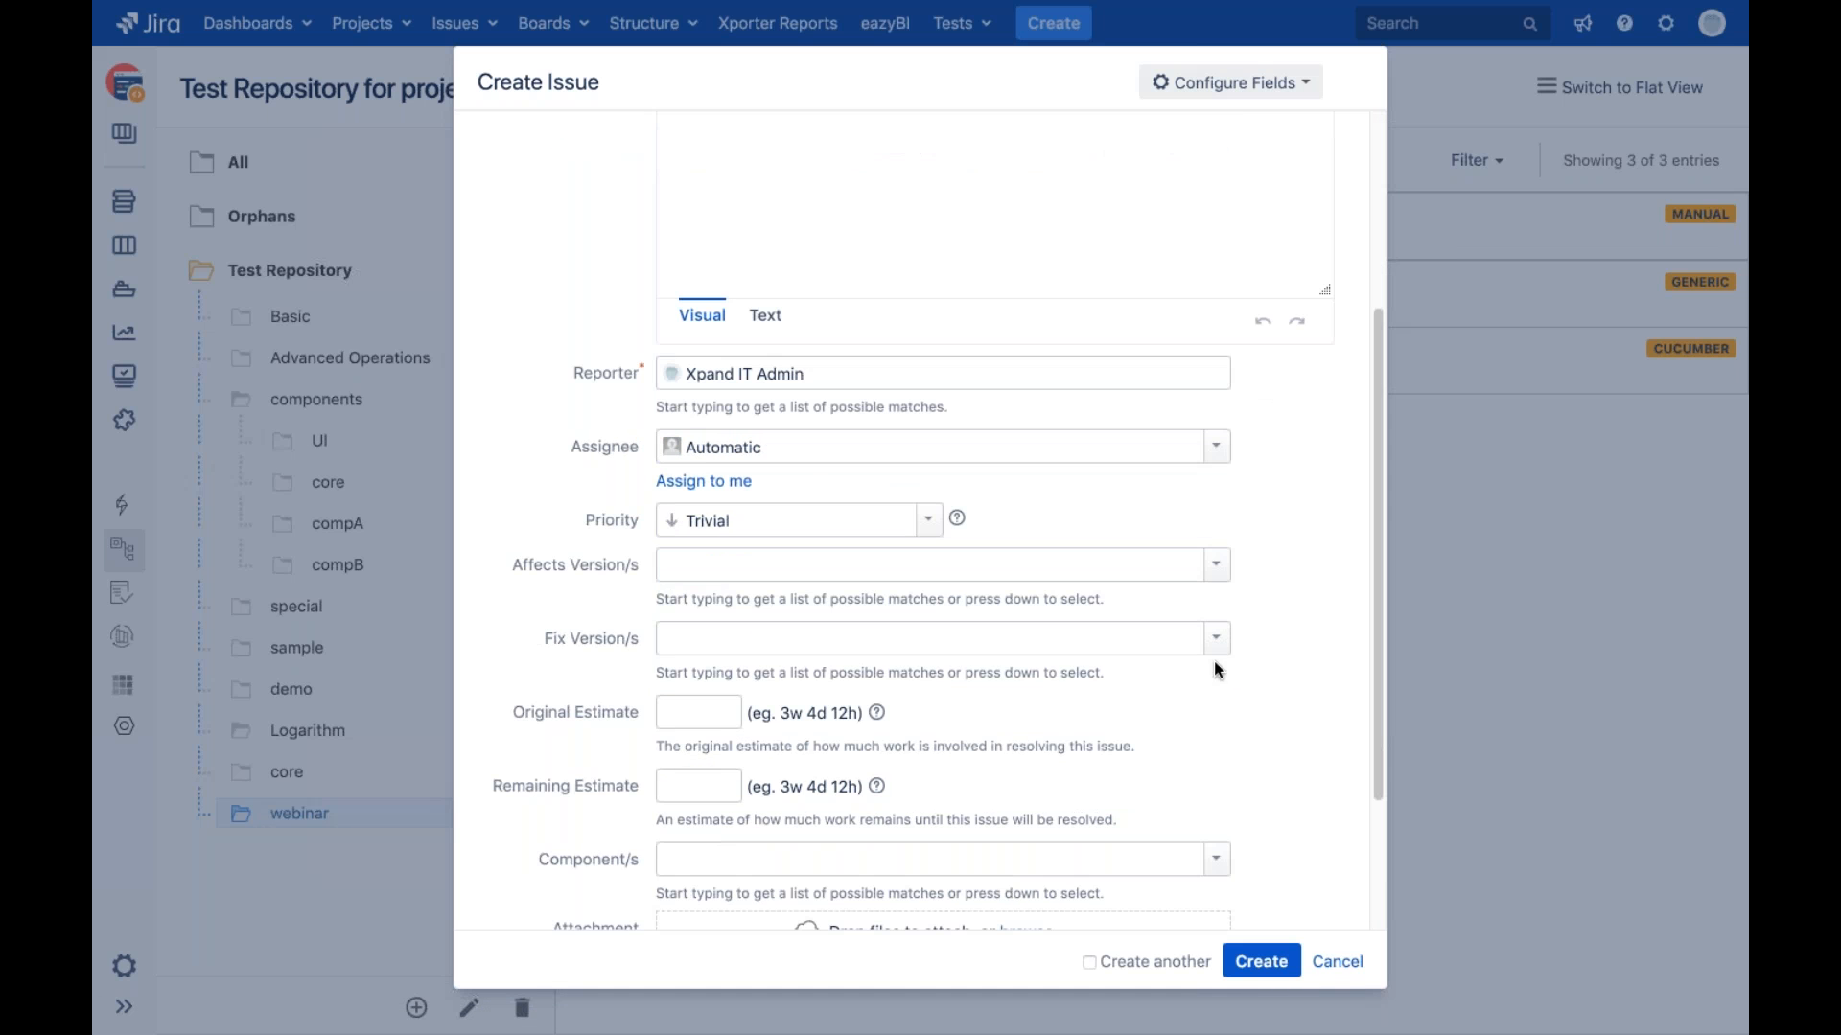
{"action": "left_click", "coordinate": [1218, 644]}
{"action": "left_click", "coordinate": [764, 712]}
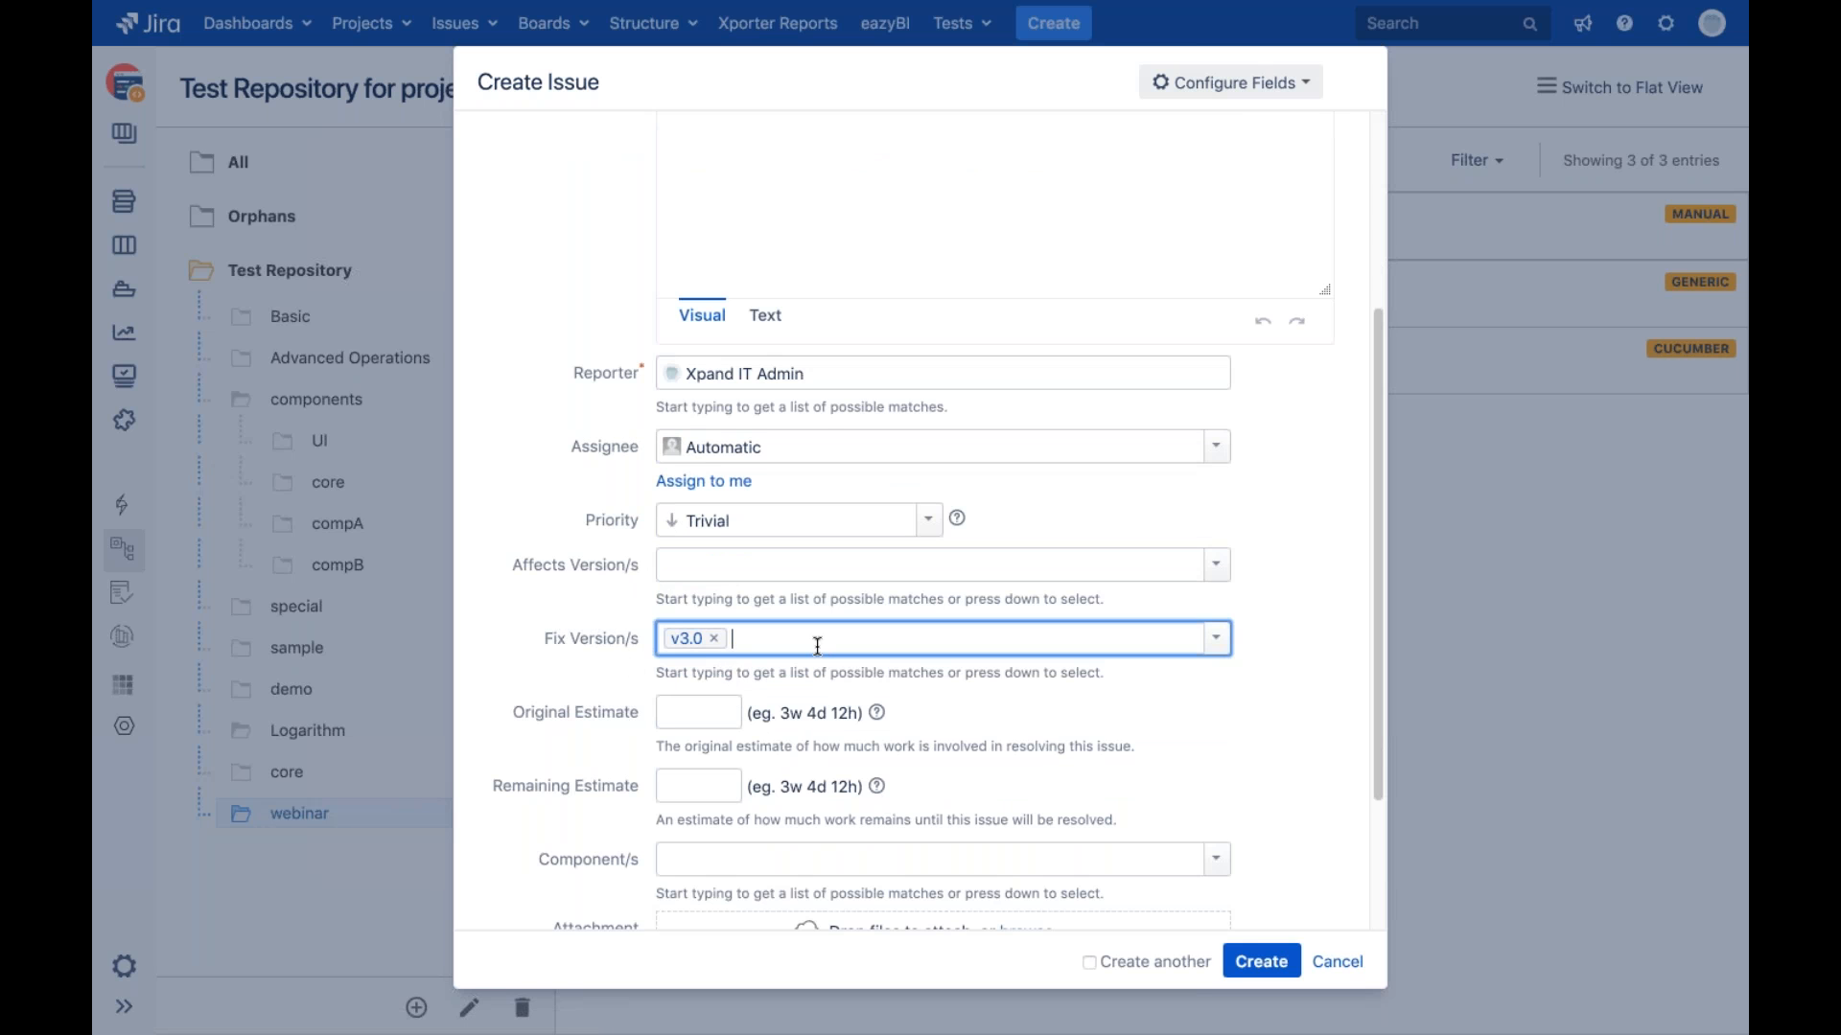
{"action": "scroll", "coordinate": [817, 645], "scroll_direction": "up", "scroll_amount": 5}
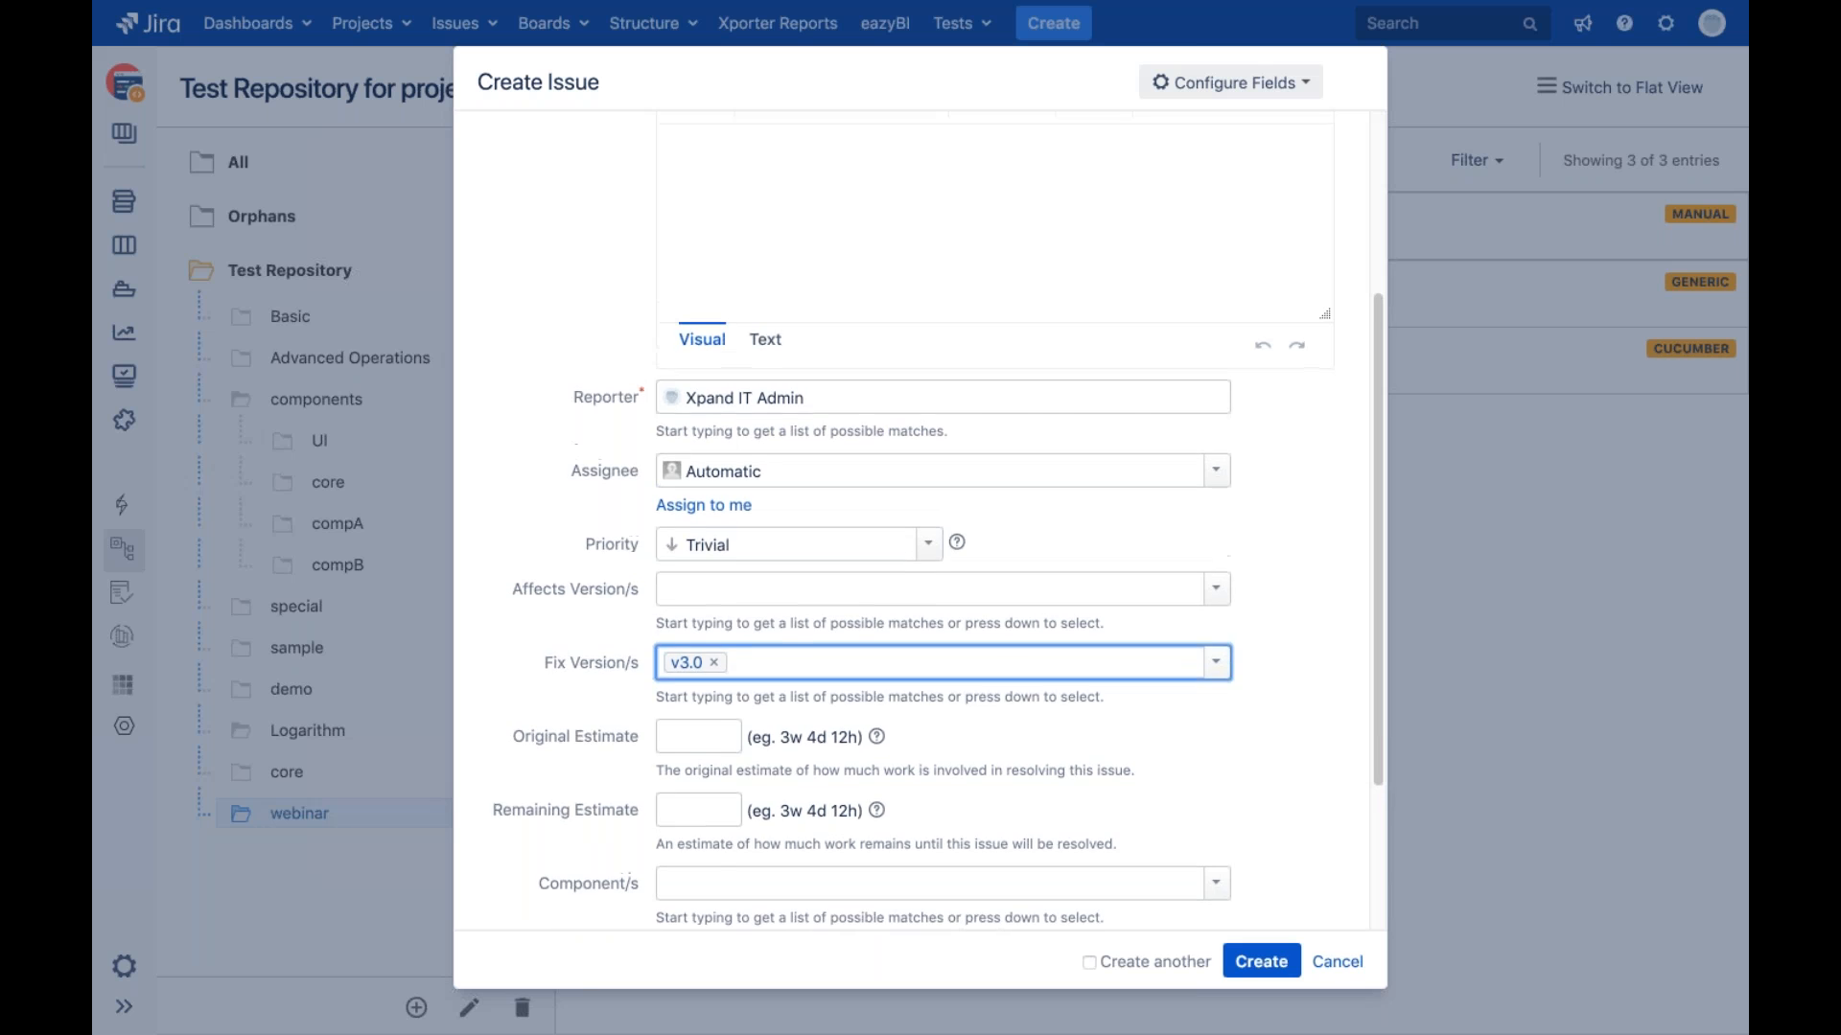
{"action": "left_click", "coordinate": [642, 292]}
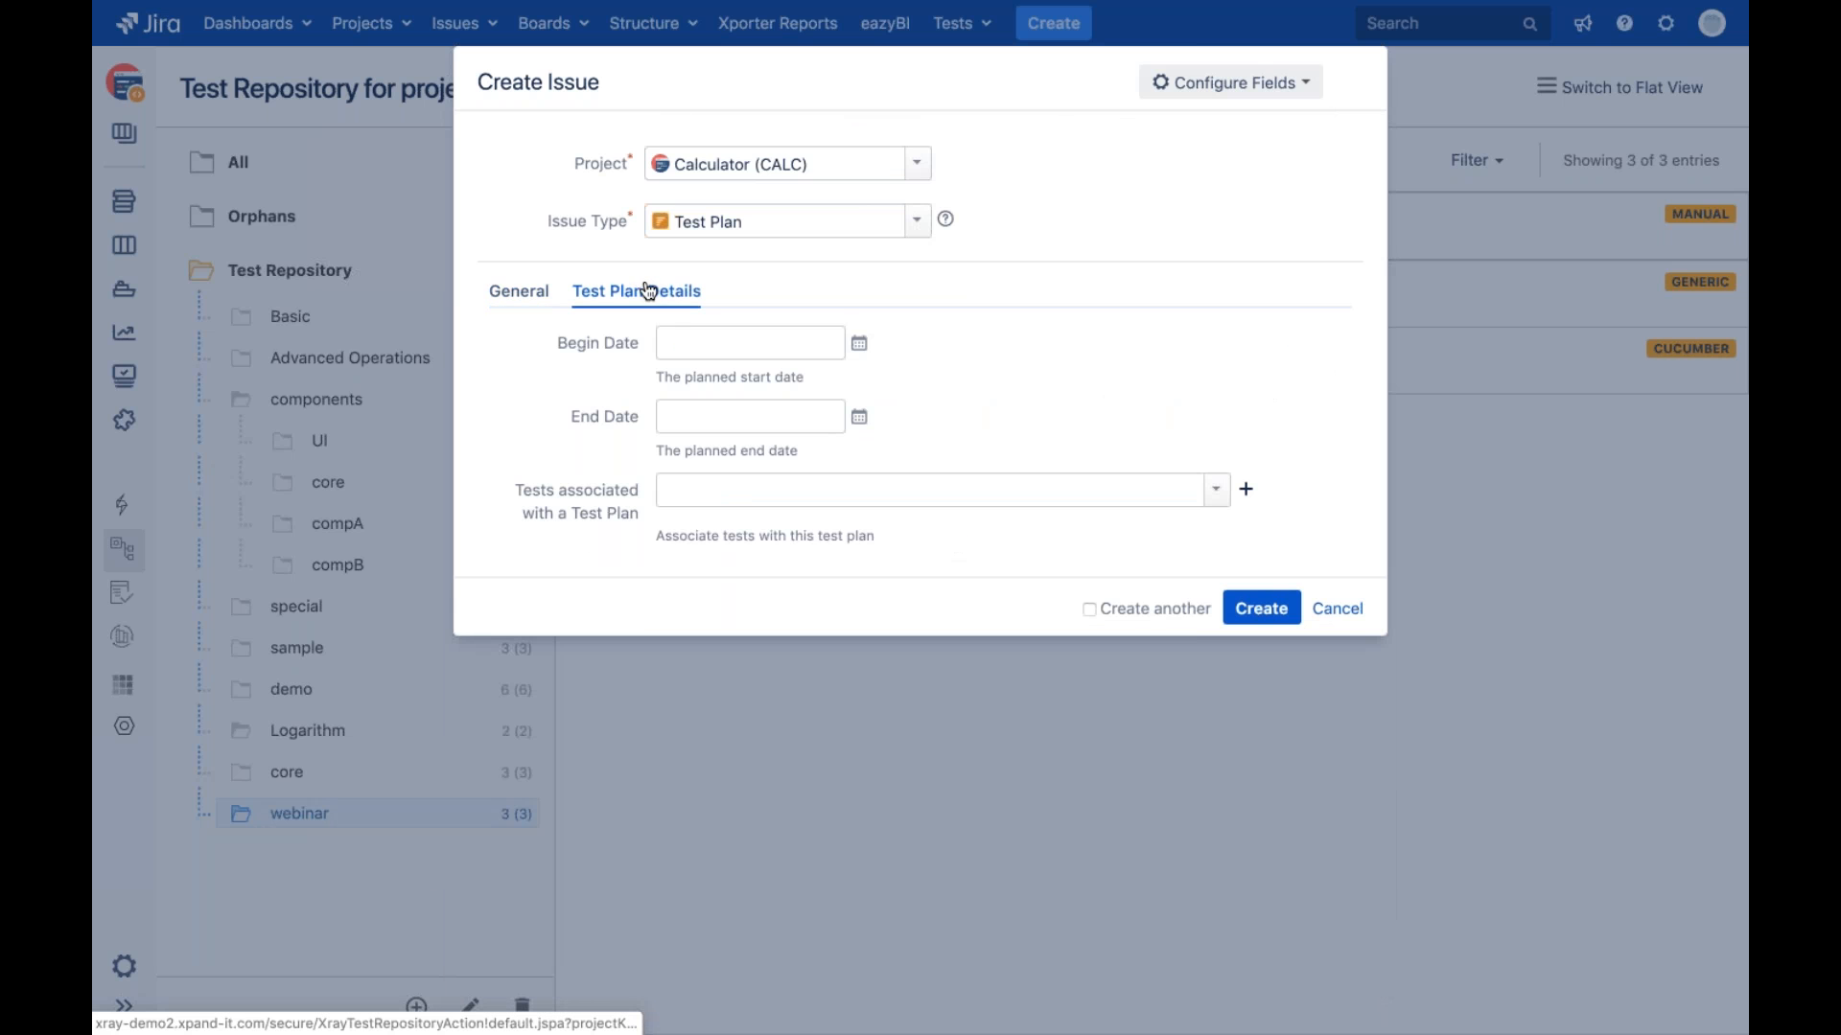
{"action": "left_click", "coordinate": [1216, 493]}
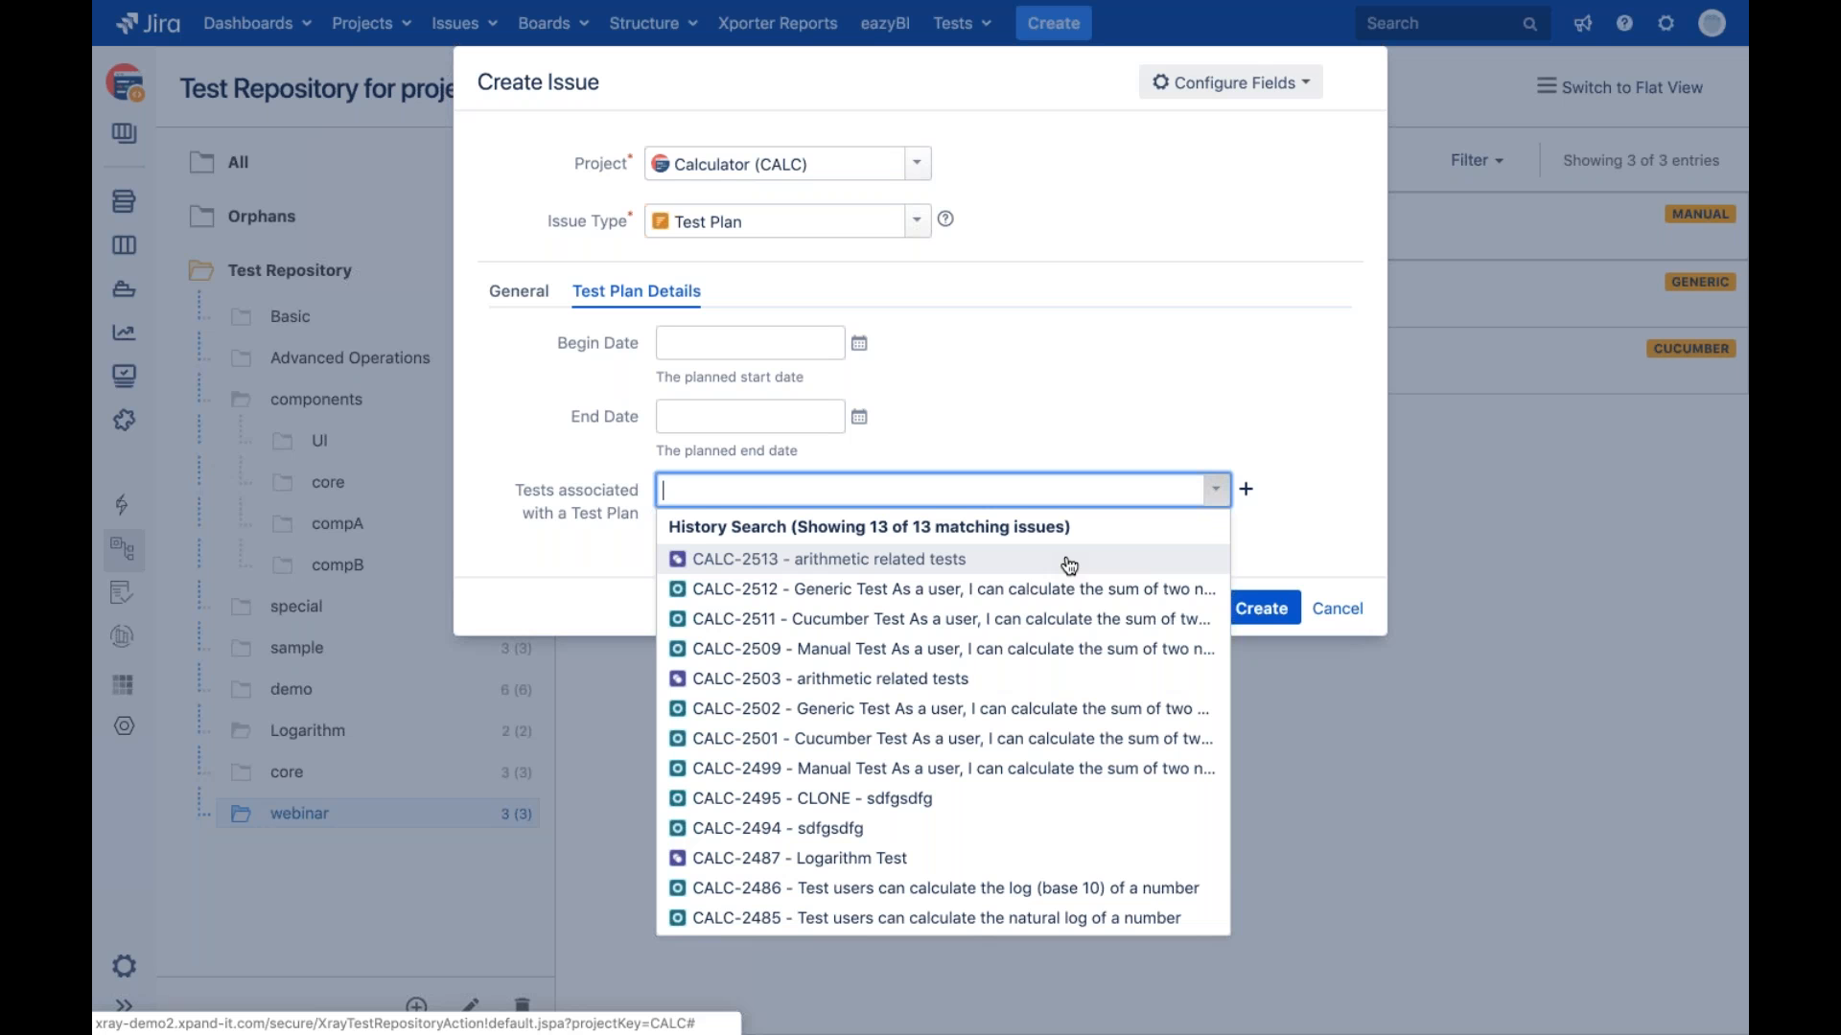
{"action": "left_click", "coordinate": [1112, 400]}
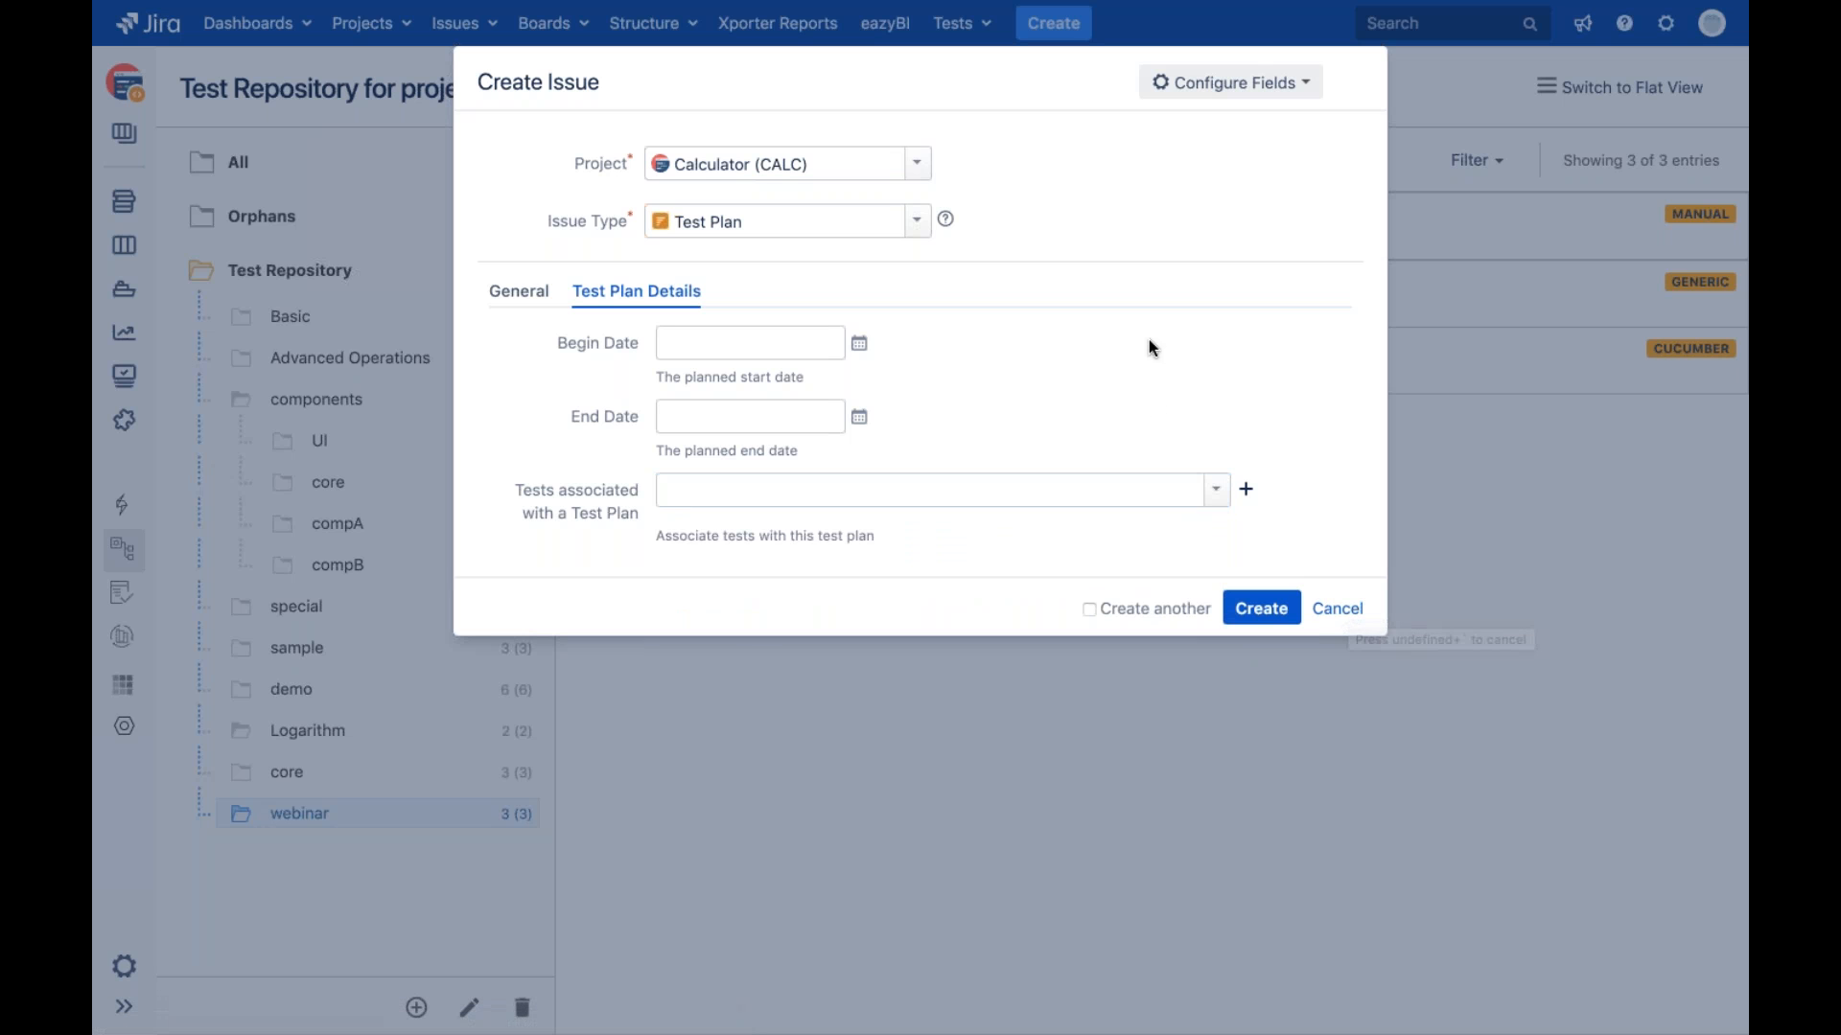
{"action": "left_click", "coordinate": [1347, 619]}
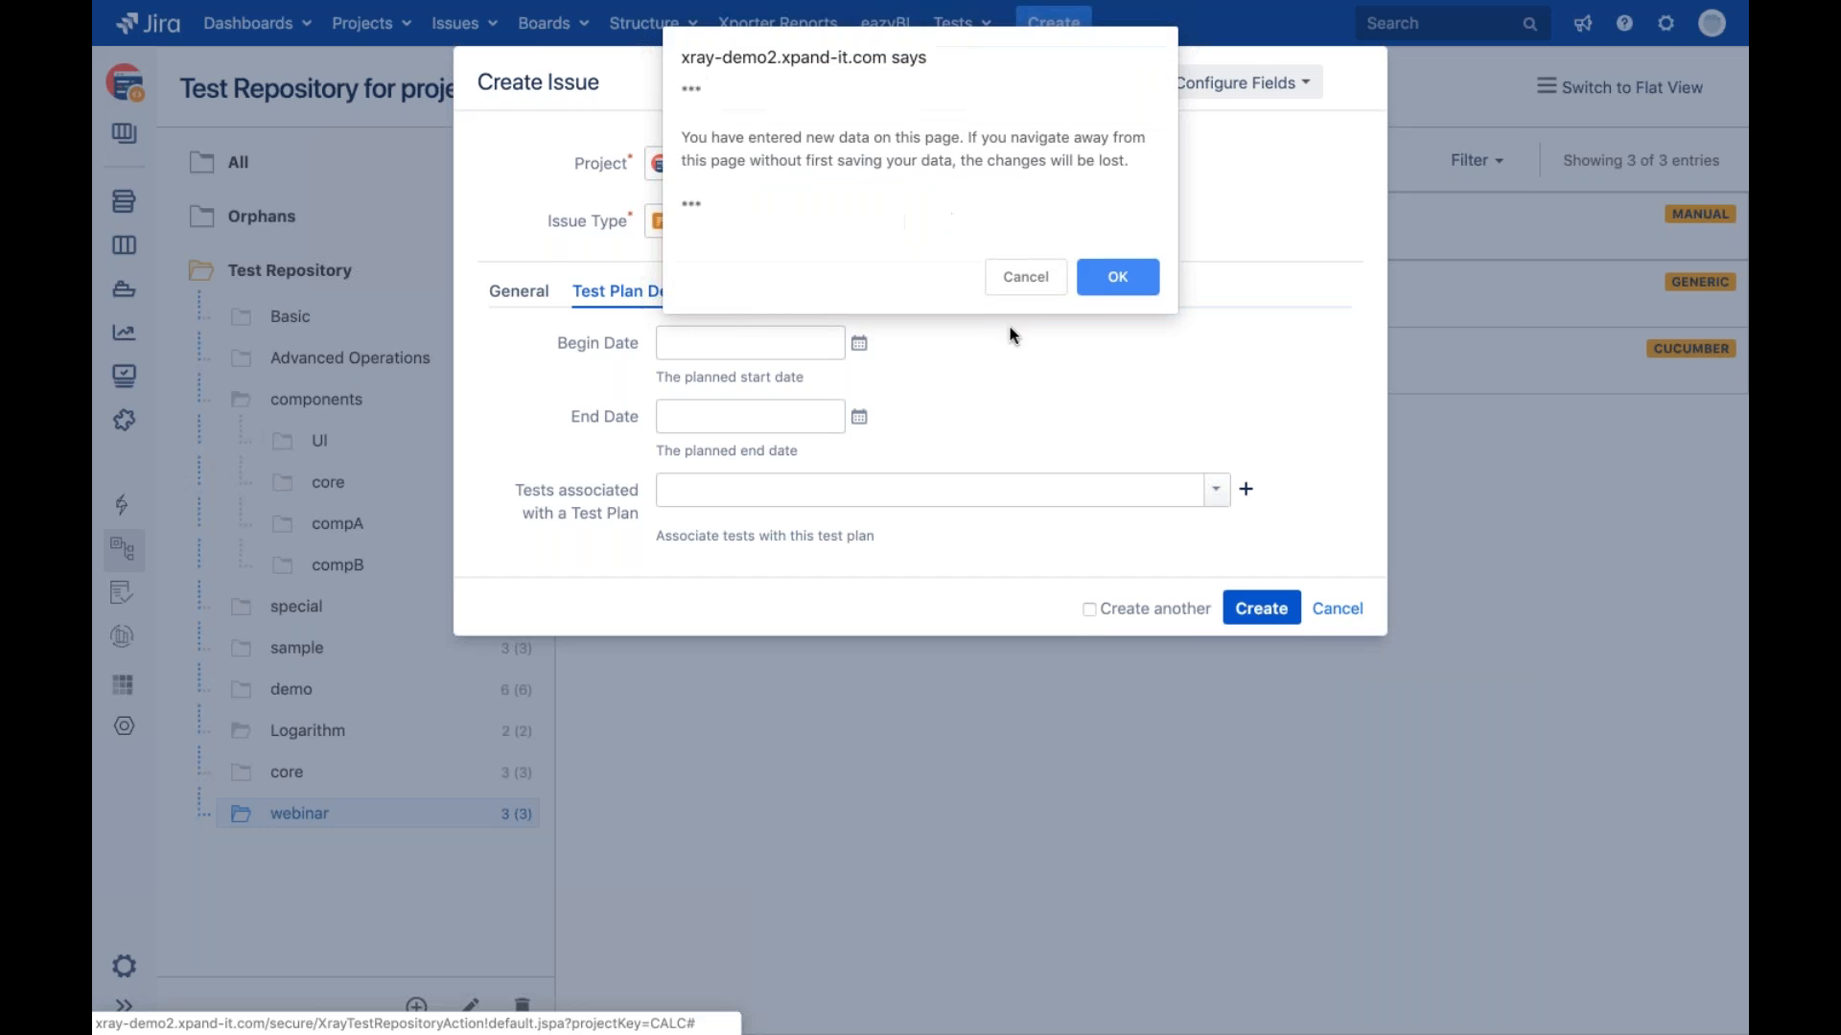
{"action": "left_click", "coordinate": [1096, 287]}
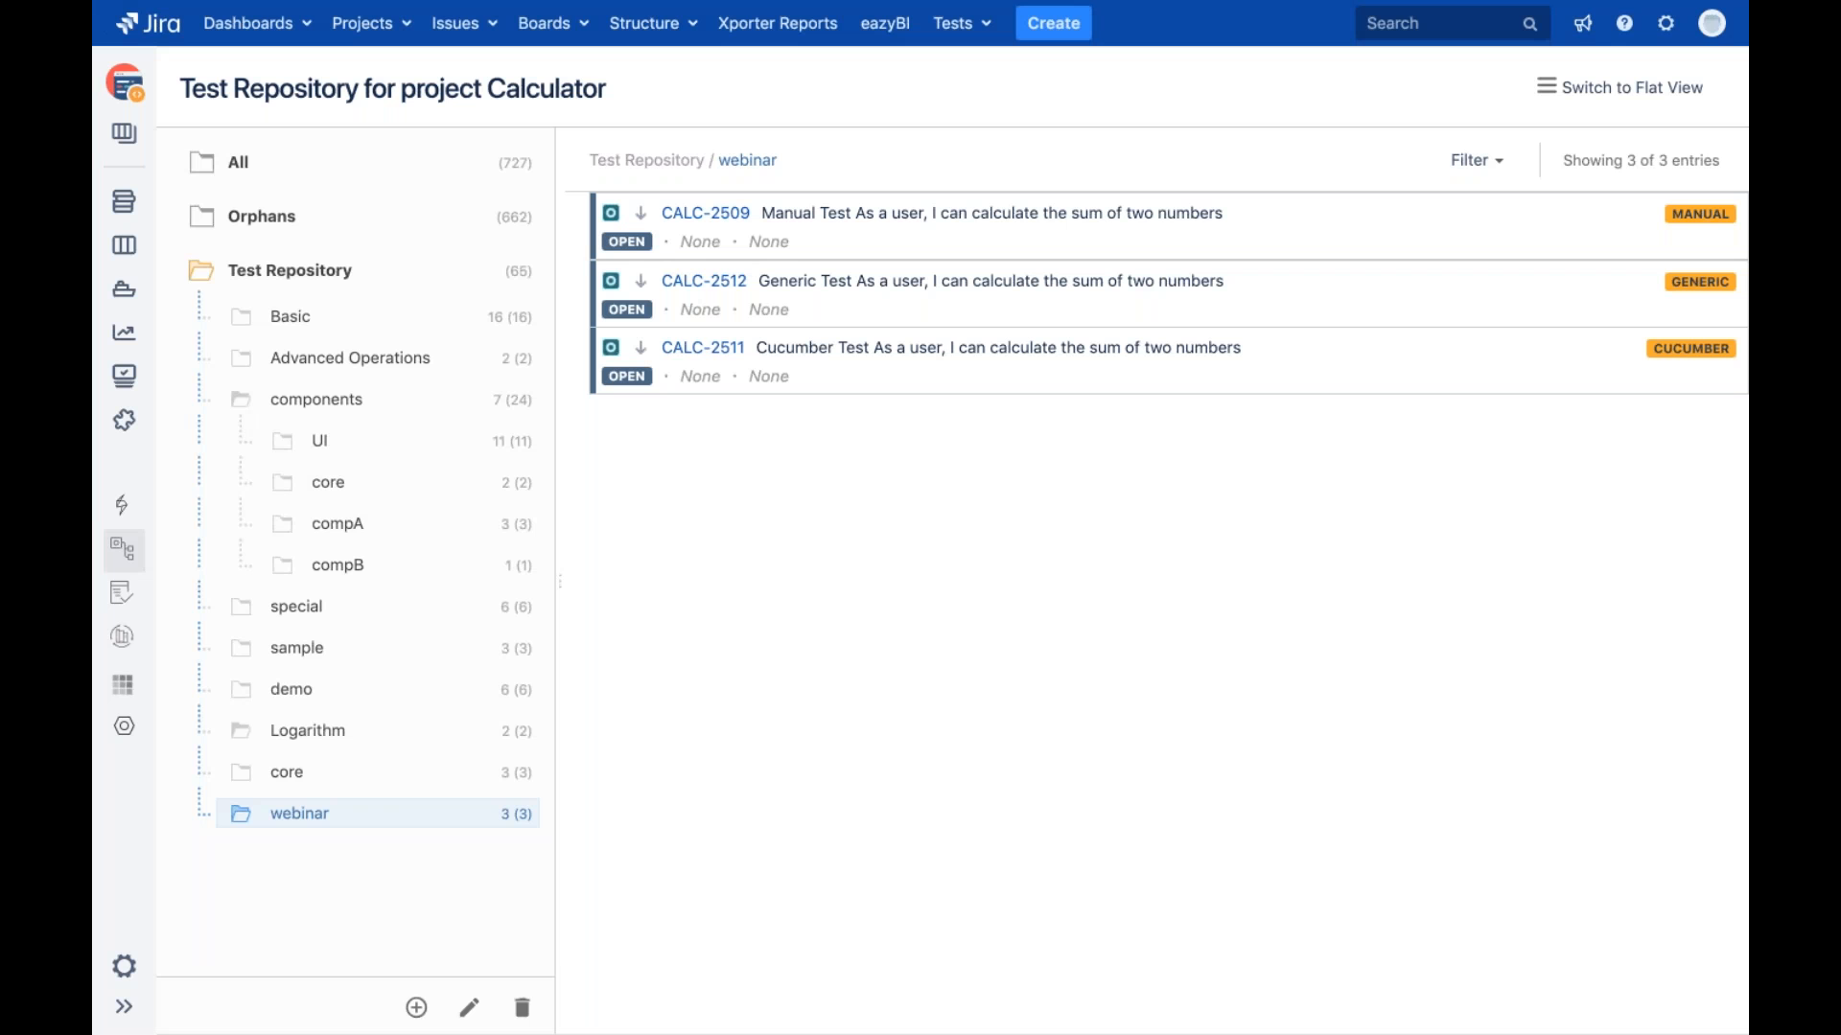
Start a new Test Plan from the webinar folder, replicating its folder structure in the Test Plan Board
{"action": "right_click", "coordinate": [373, 823]}
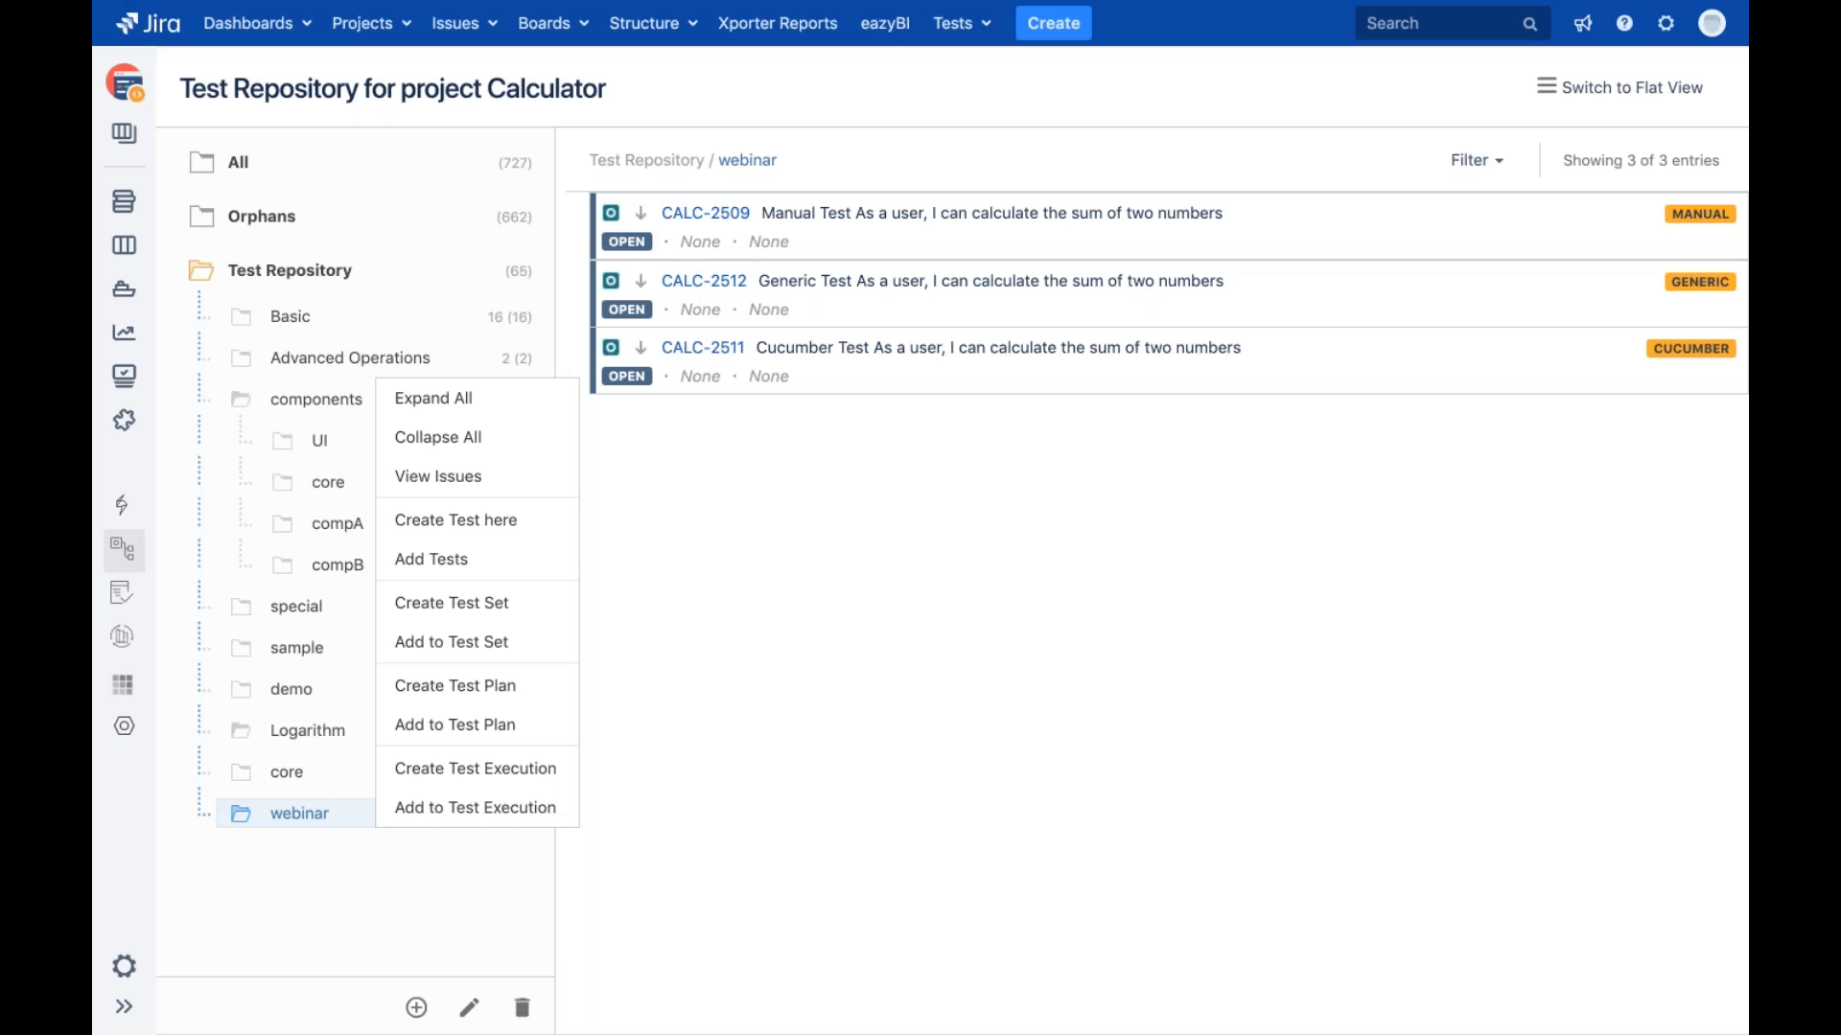
{"action": "left_click", "coordinate": [527, 699]}
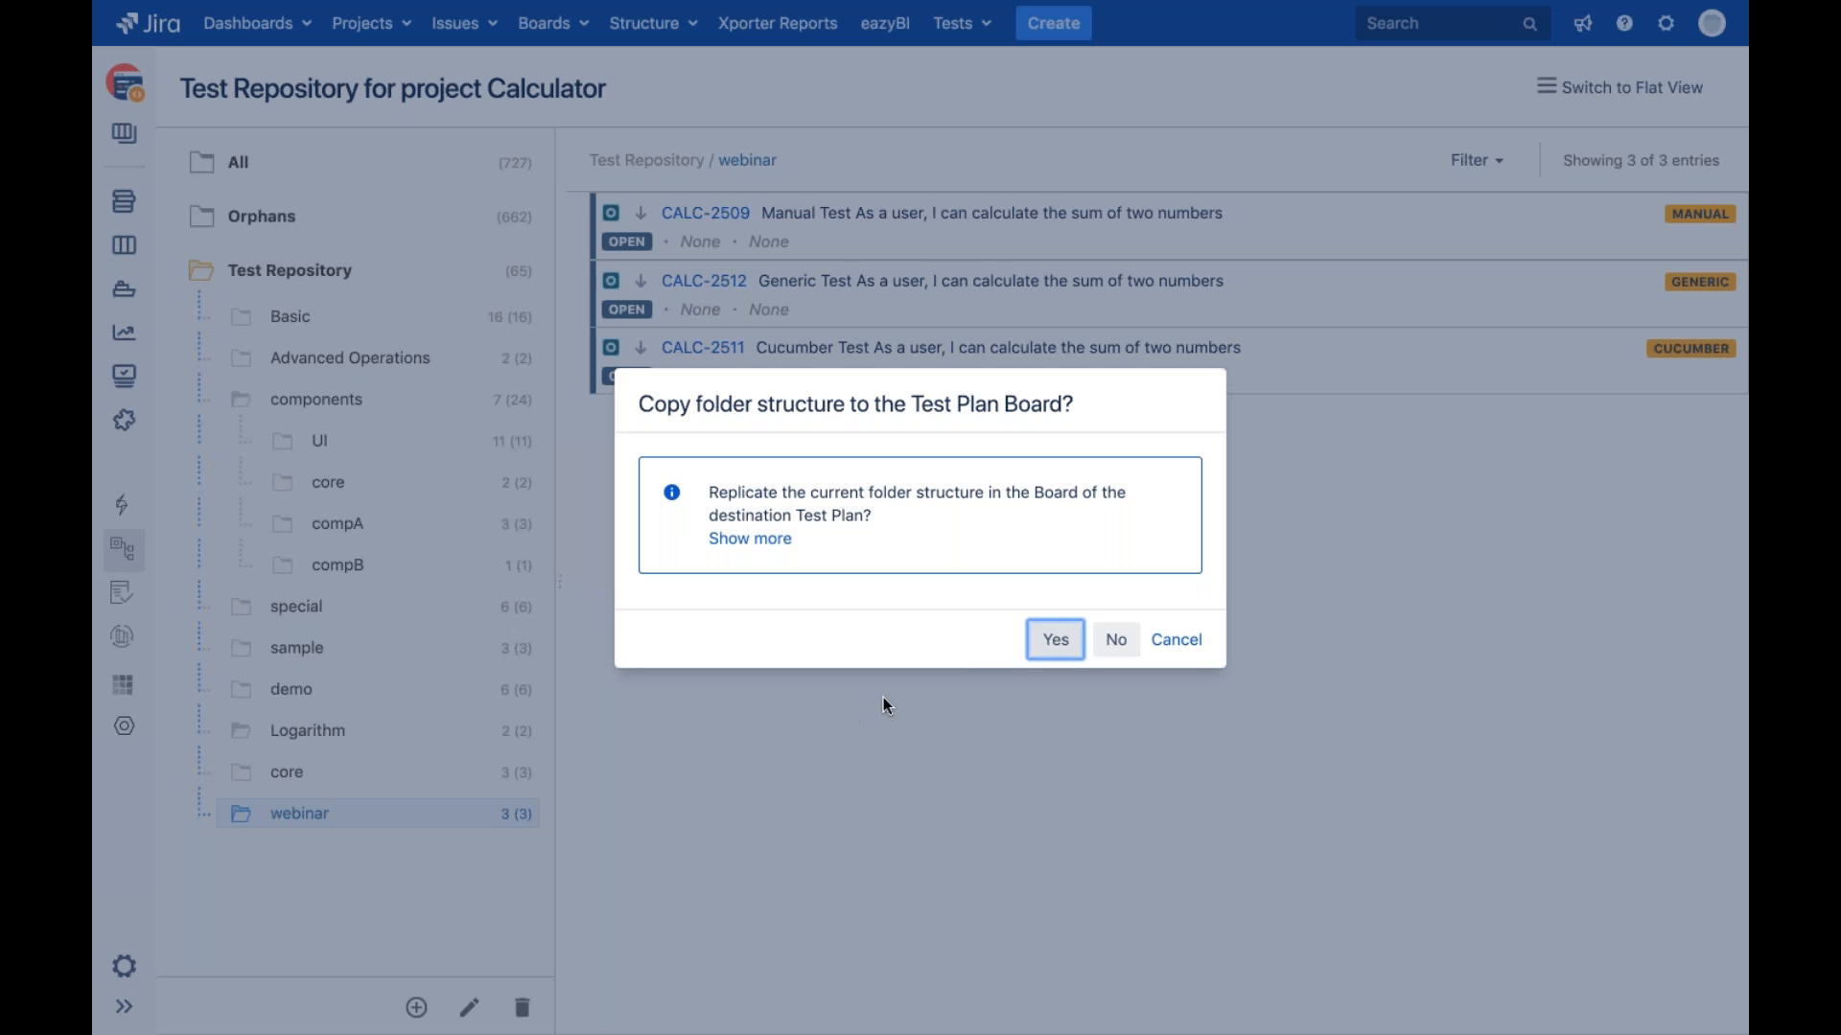
{"action": "left_click", "coordinate": [1055, 634]}
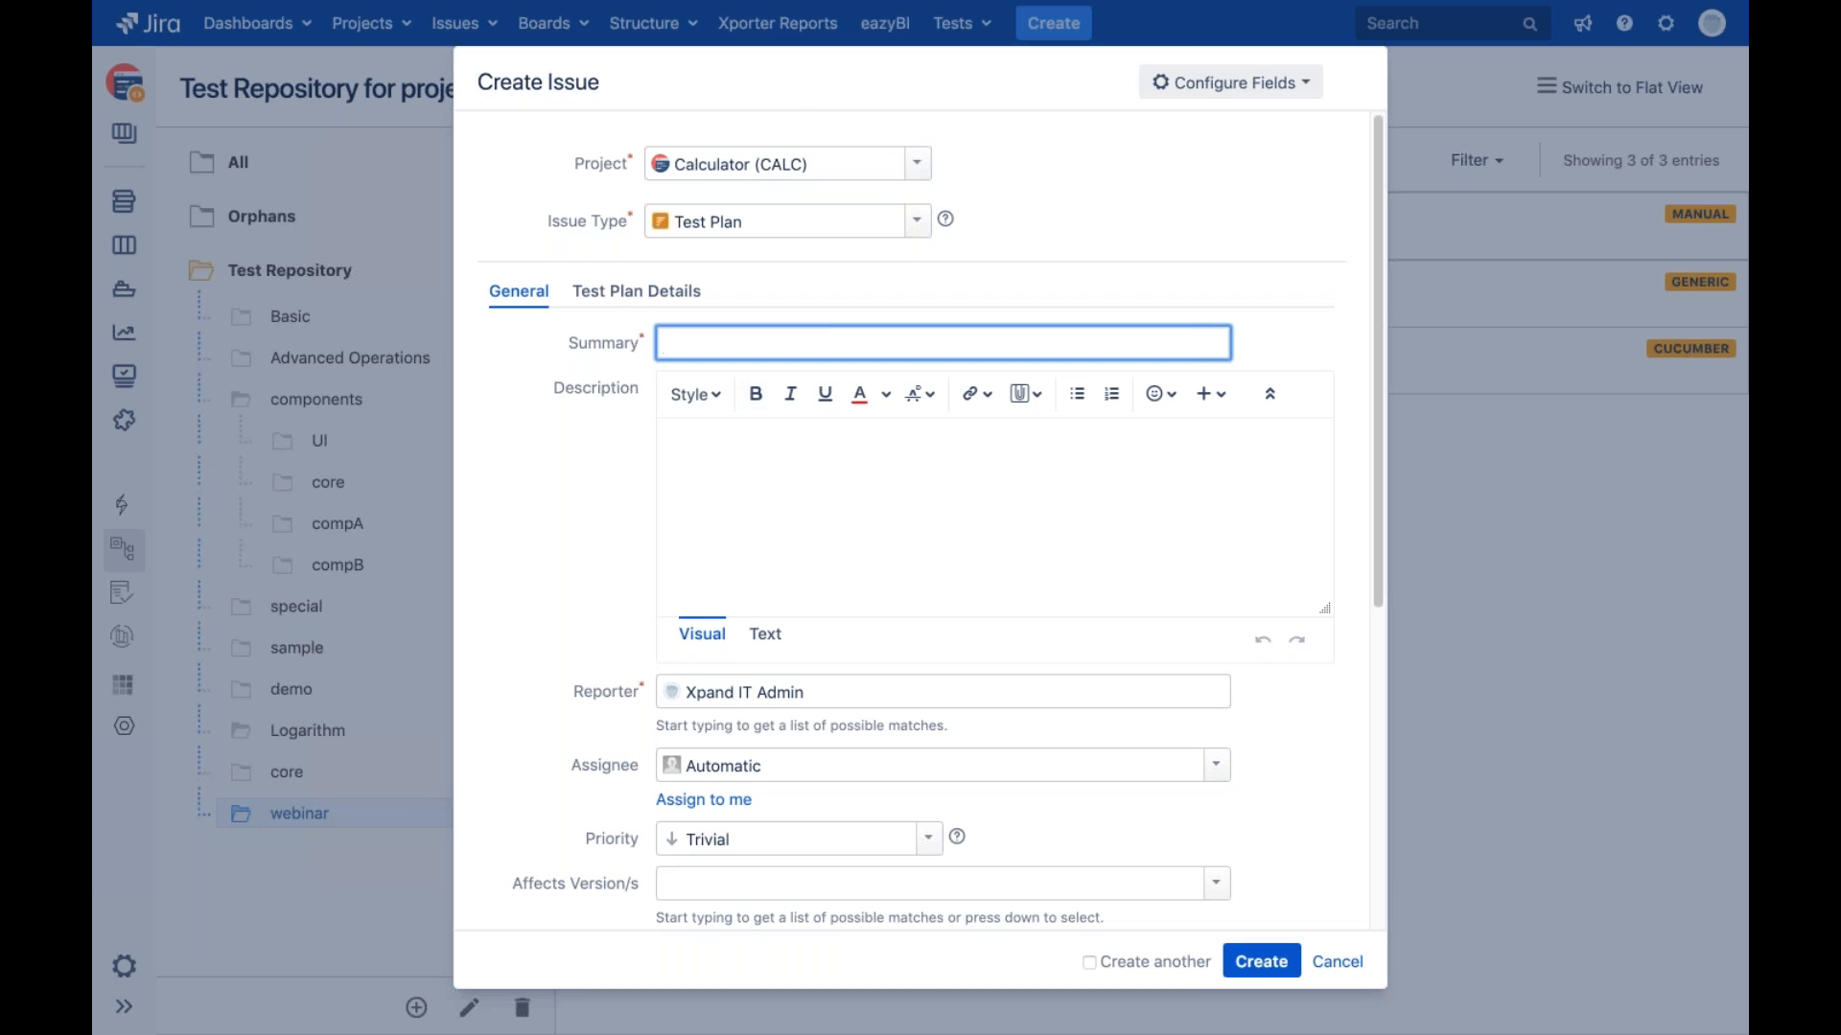
Enter "all my relevant tests for v3.0" as the Test Plan summary and set its fix version to v3.0
{"action": "type", "text": "all my relevant tests for v3.0"}
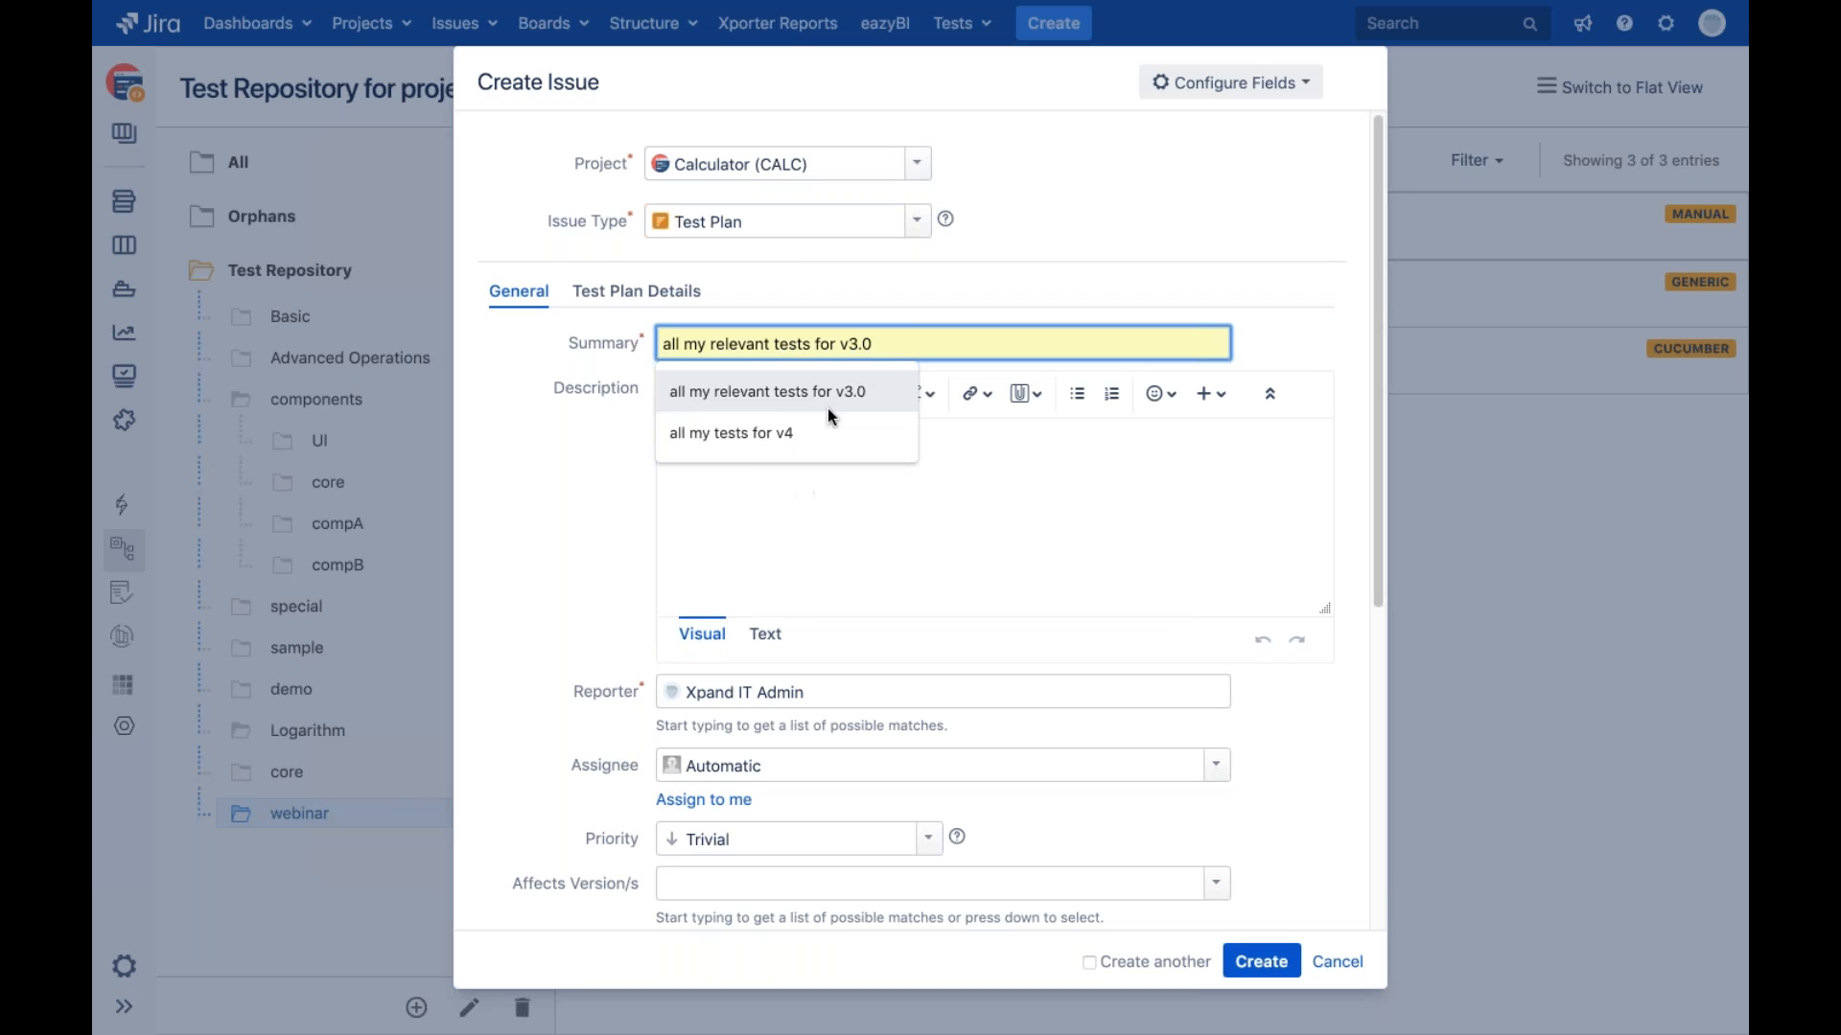
{"action": "left_click", "coordinate": [826, 403]}
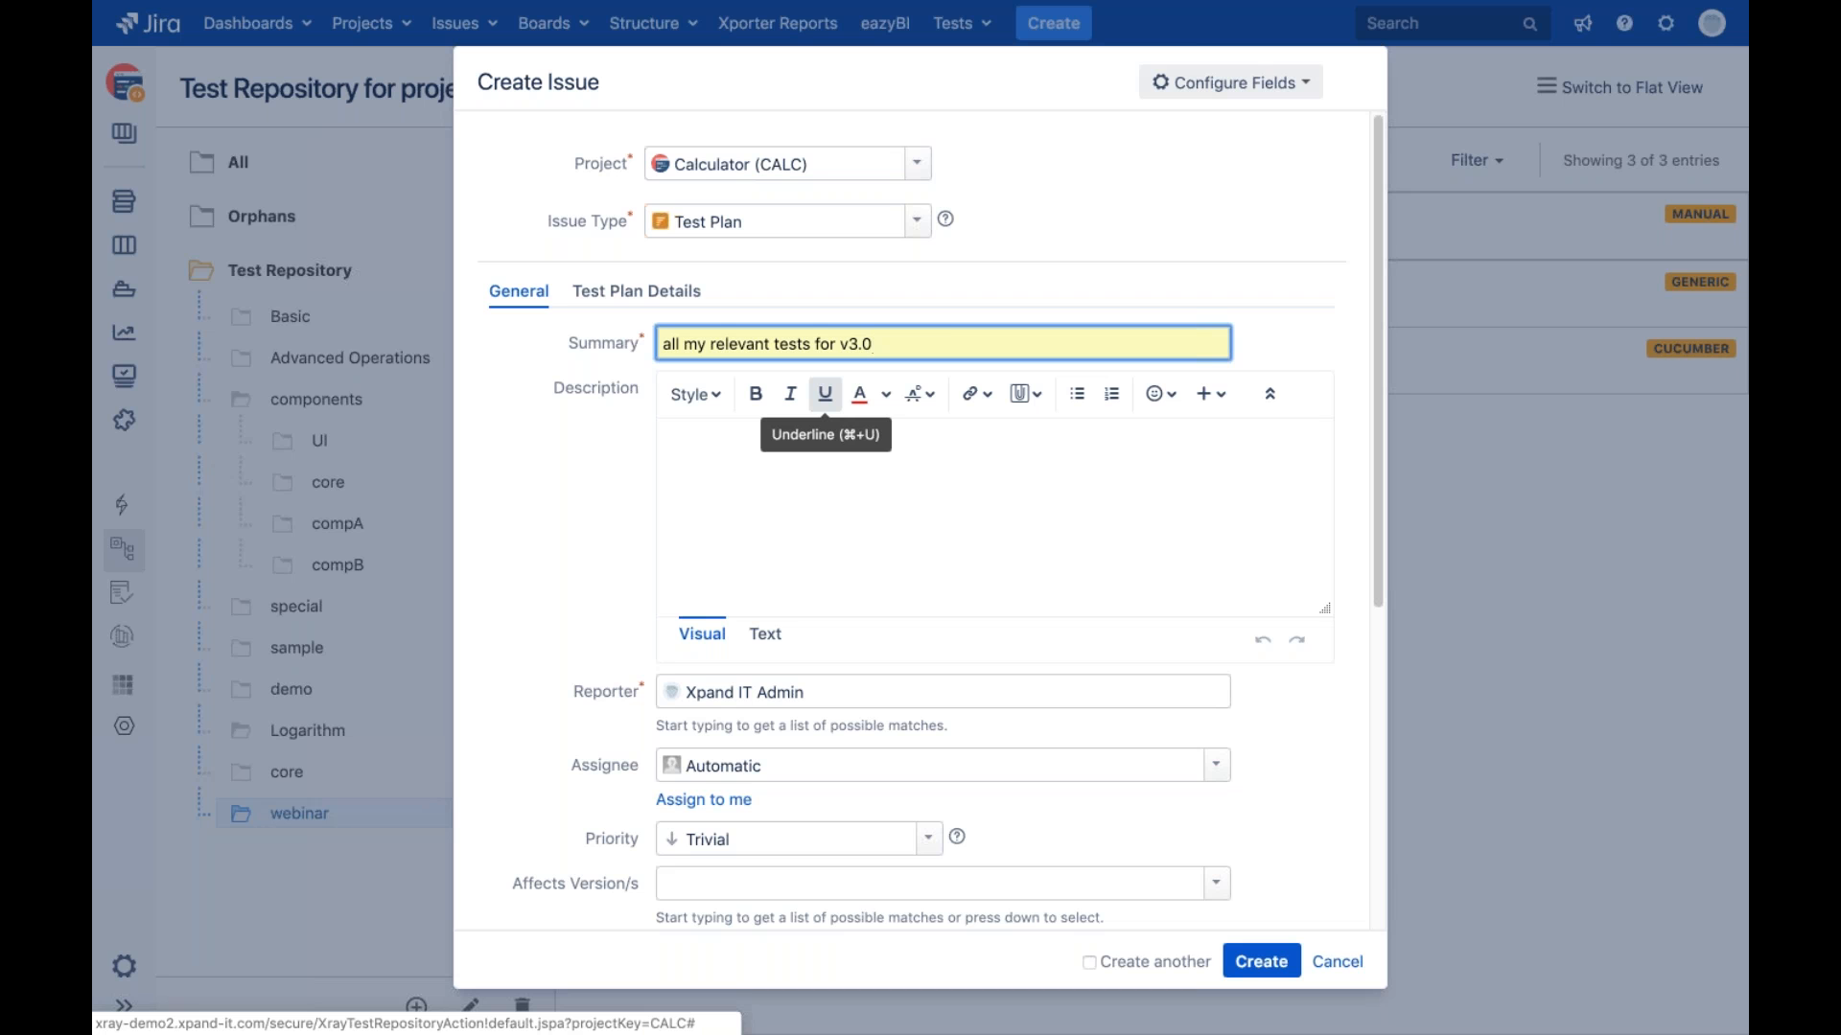
{"action": "scroll", "coordinate": [826, 402], "scroll_direction": "down", "scroll_amount": 3}
{"action": "left_click", "coordinate": [1218, 796]}
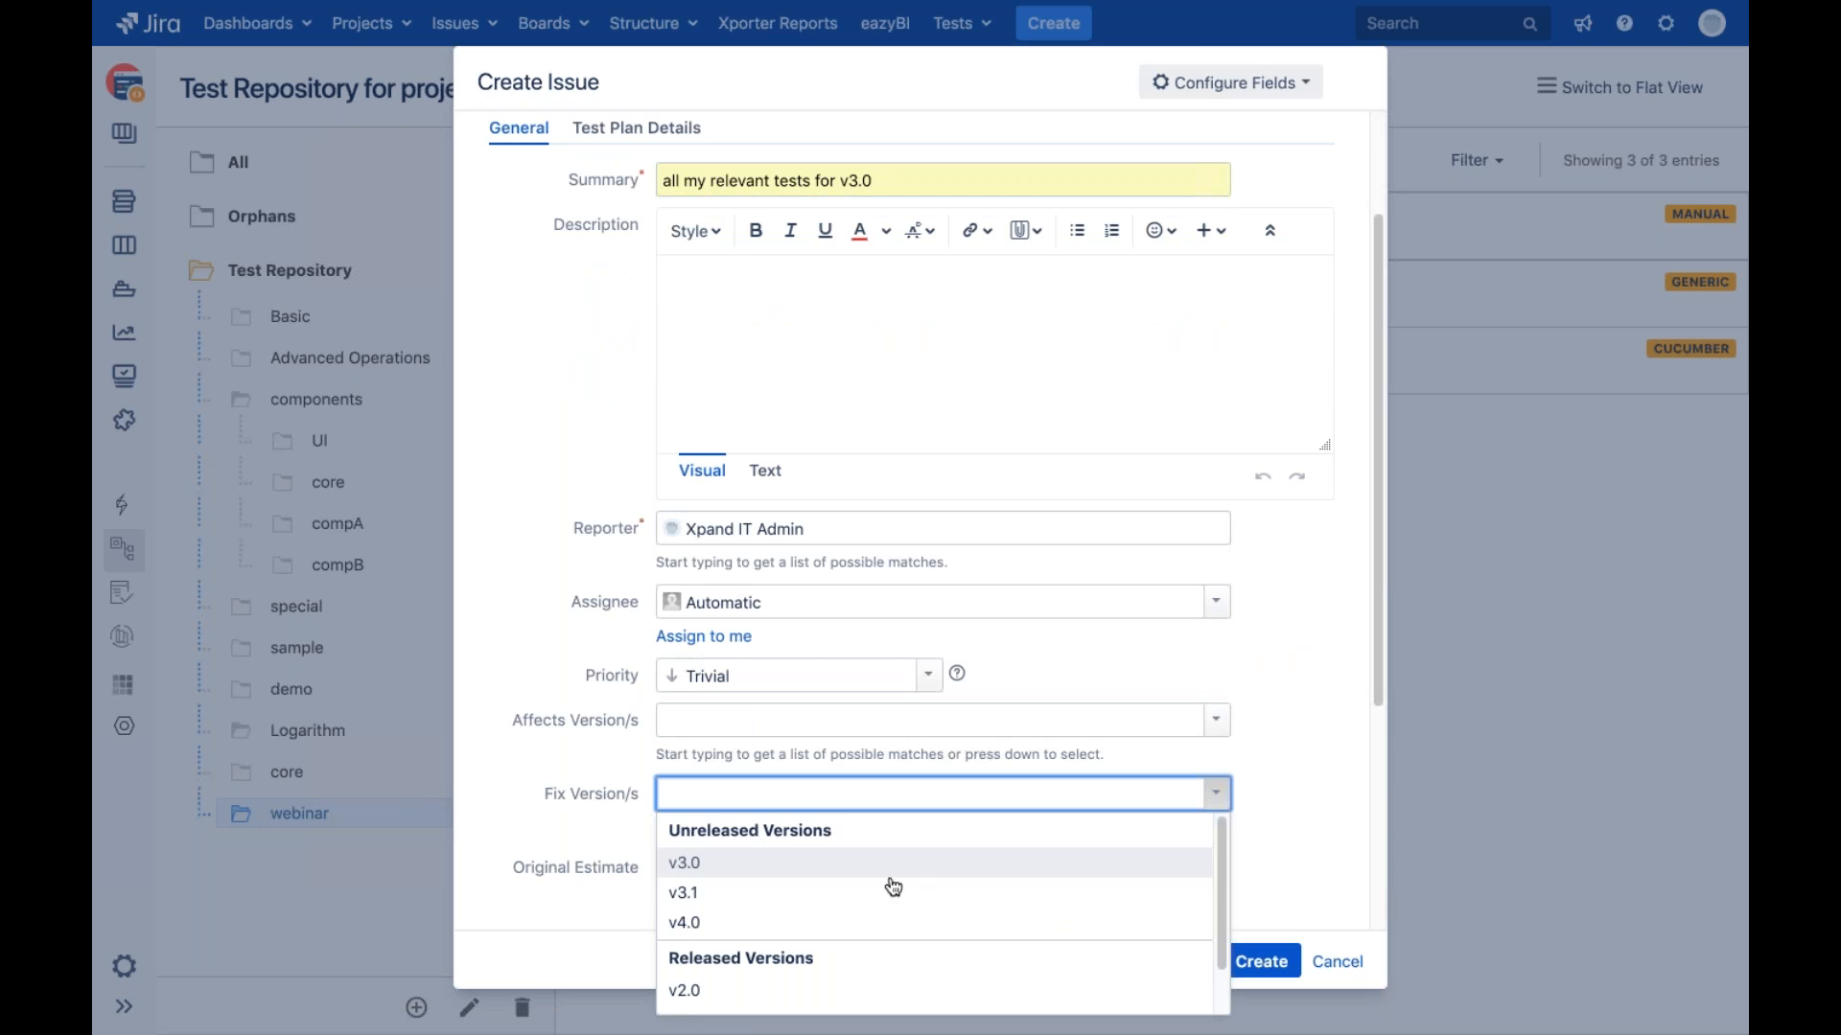
{"action": "left_click", "coordinate": [863, 866]}
{"action": "scroll", "coordinate": [863, 665], "scroll_direction": "up", "scroll_amount": 3}
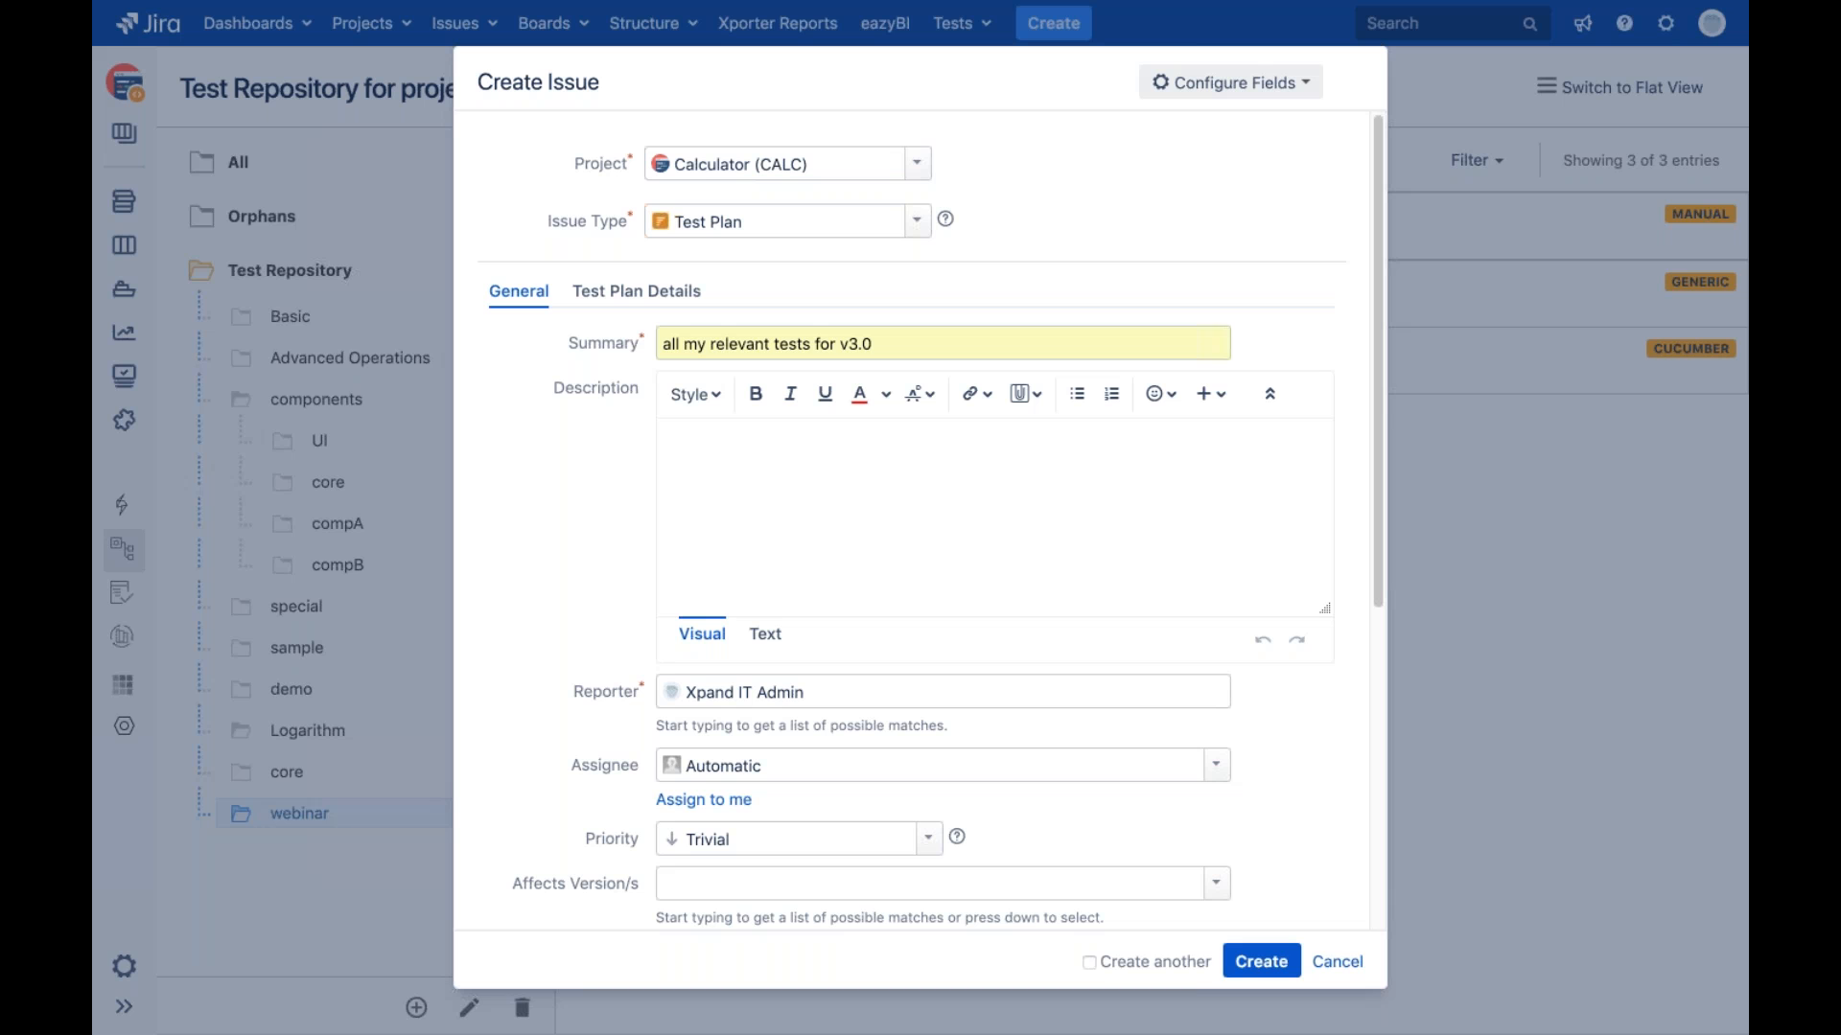
Set the begin date to 23/Jan/19 04:38 PM and the end date to 25/Jan/19 04:38 PM, and create the Test Plan
{"action": "left_click", "coordinate": [680, 296]}
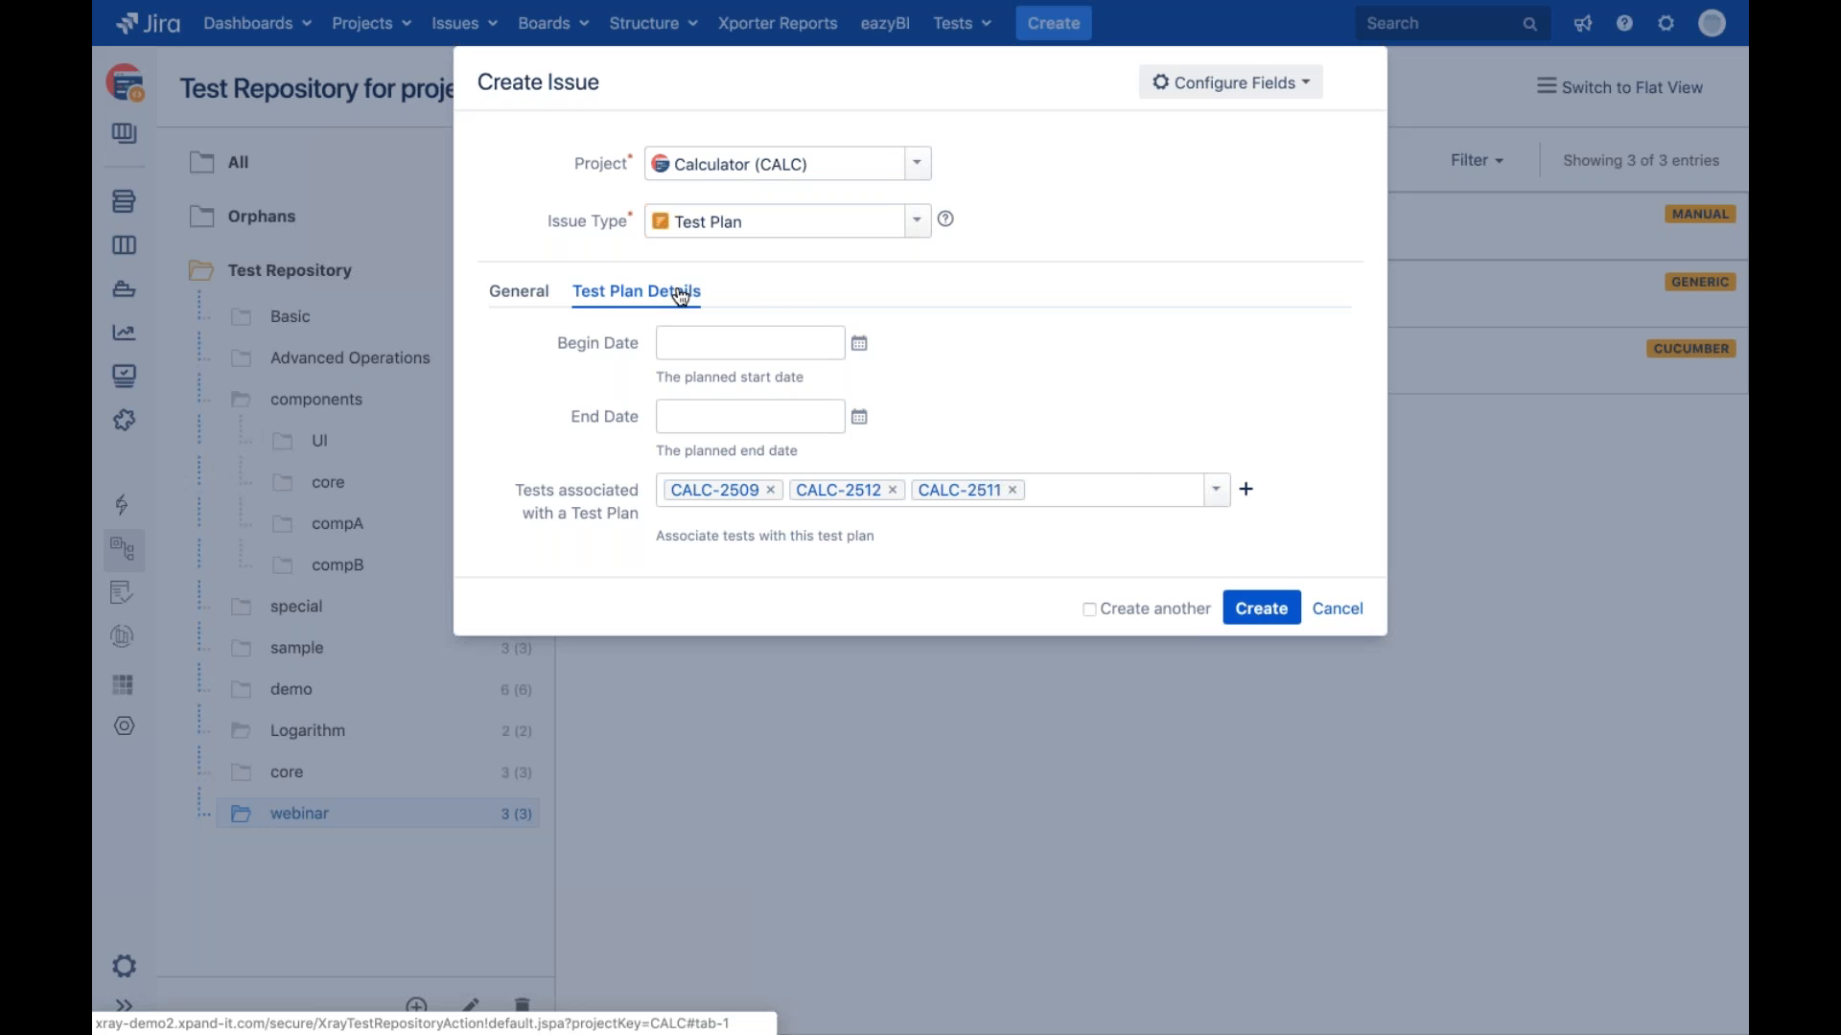
{"action": "left_click", "coordinate": [859, 345]}
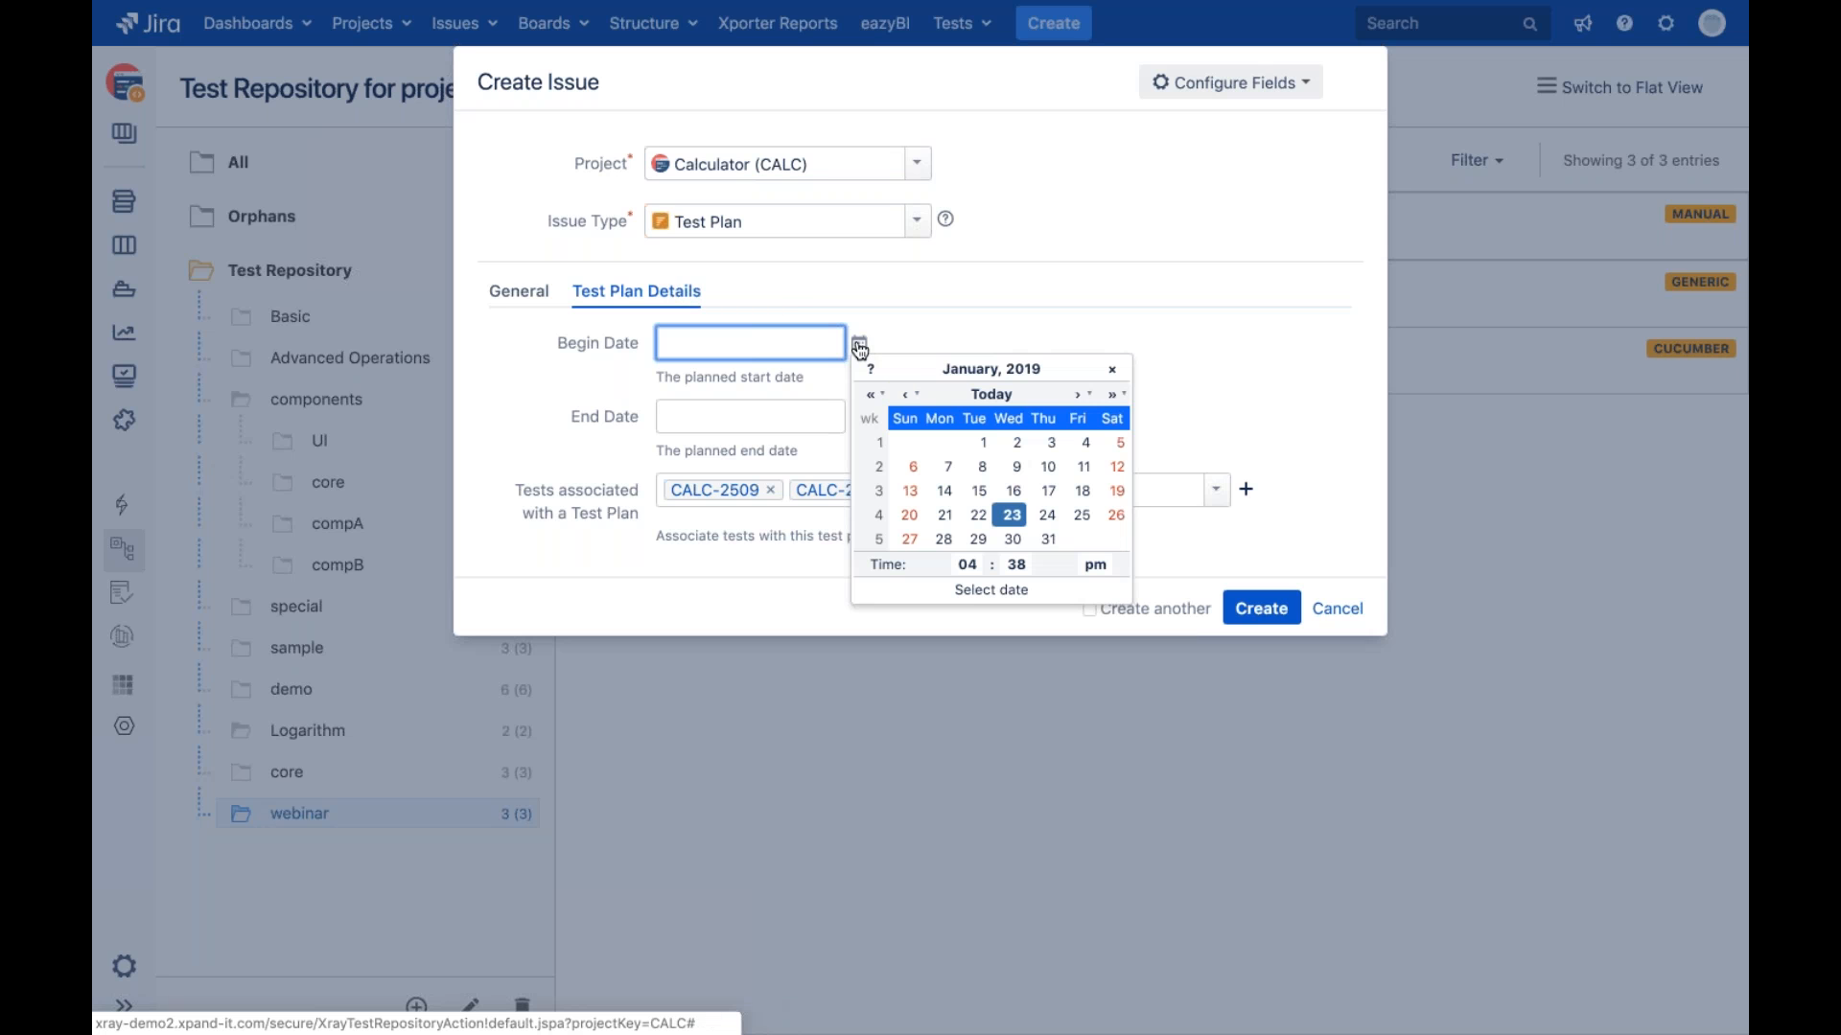
{"action": "left_click", "coordinate": [1001, 513]}
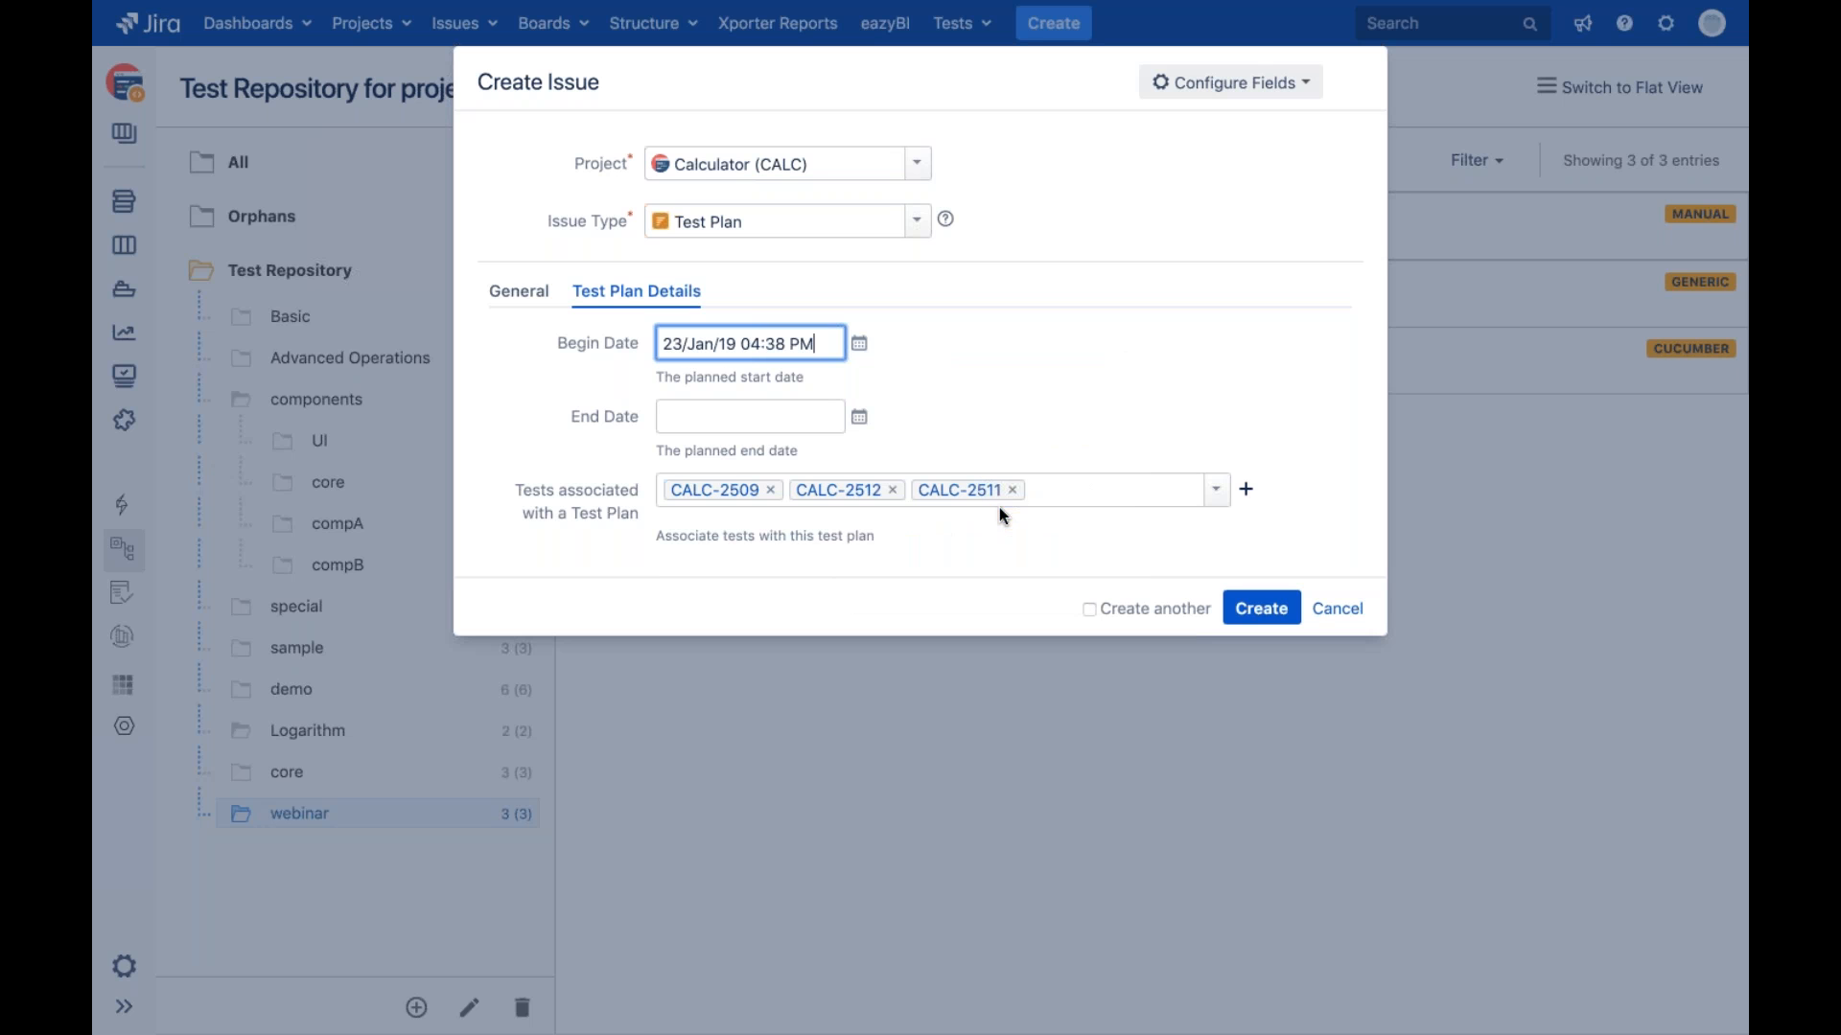
{"action": "left_click", "coordinate": [859, 417]}
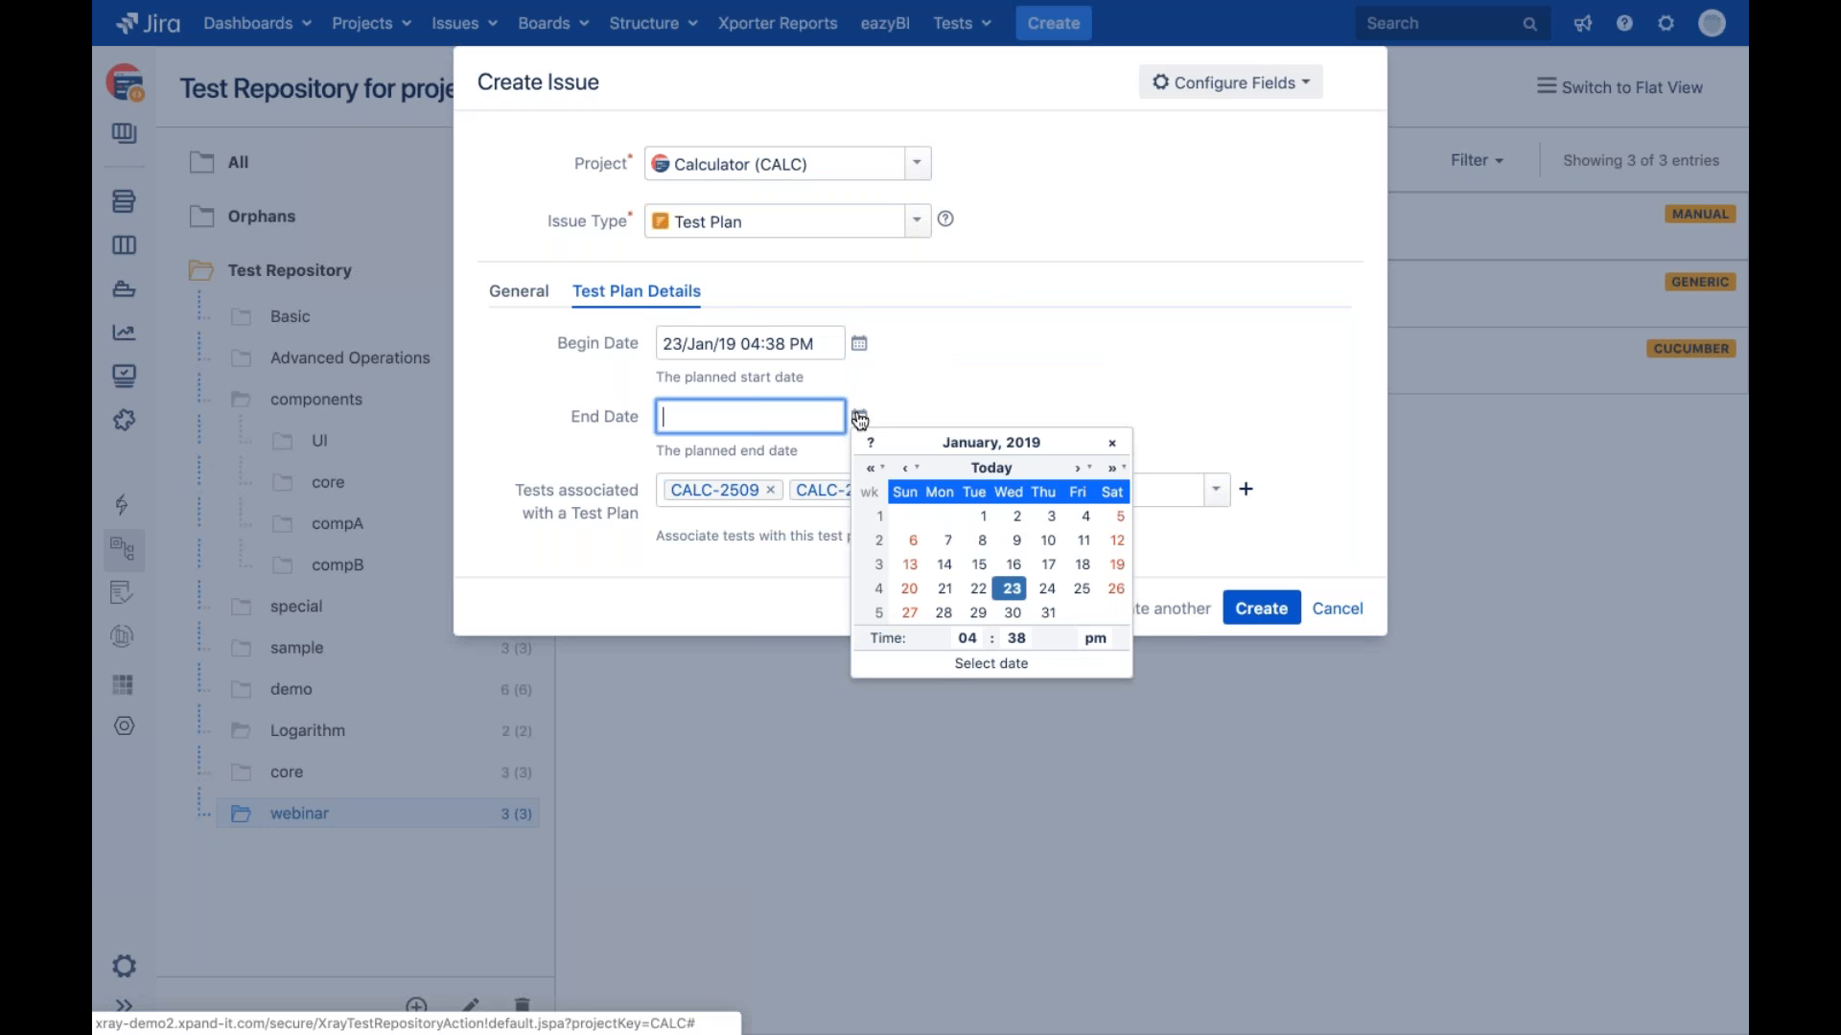
{"action": "left_click", "coordinate": [1083, 589]}
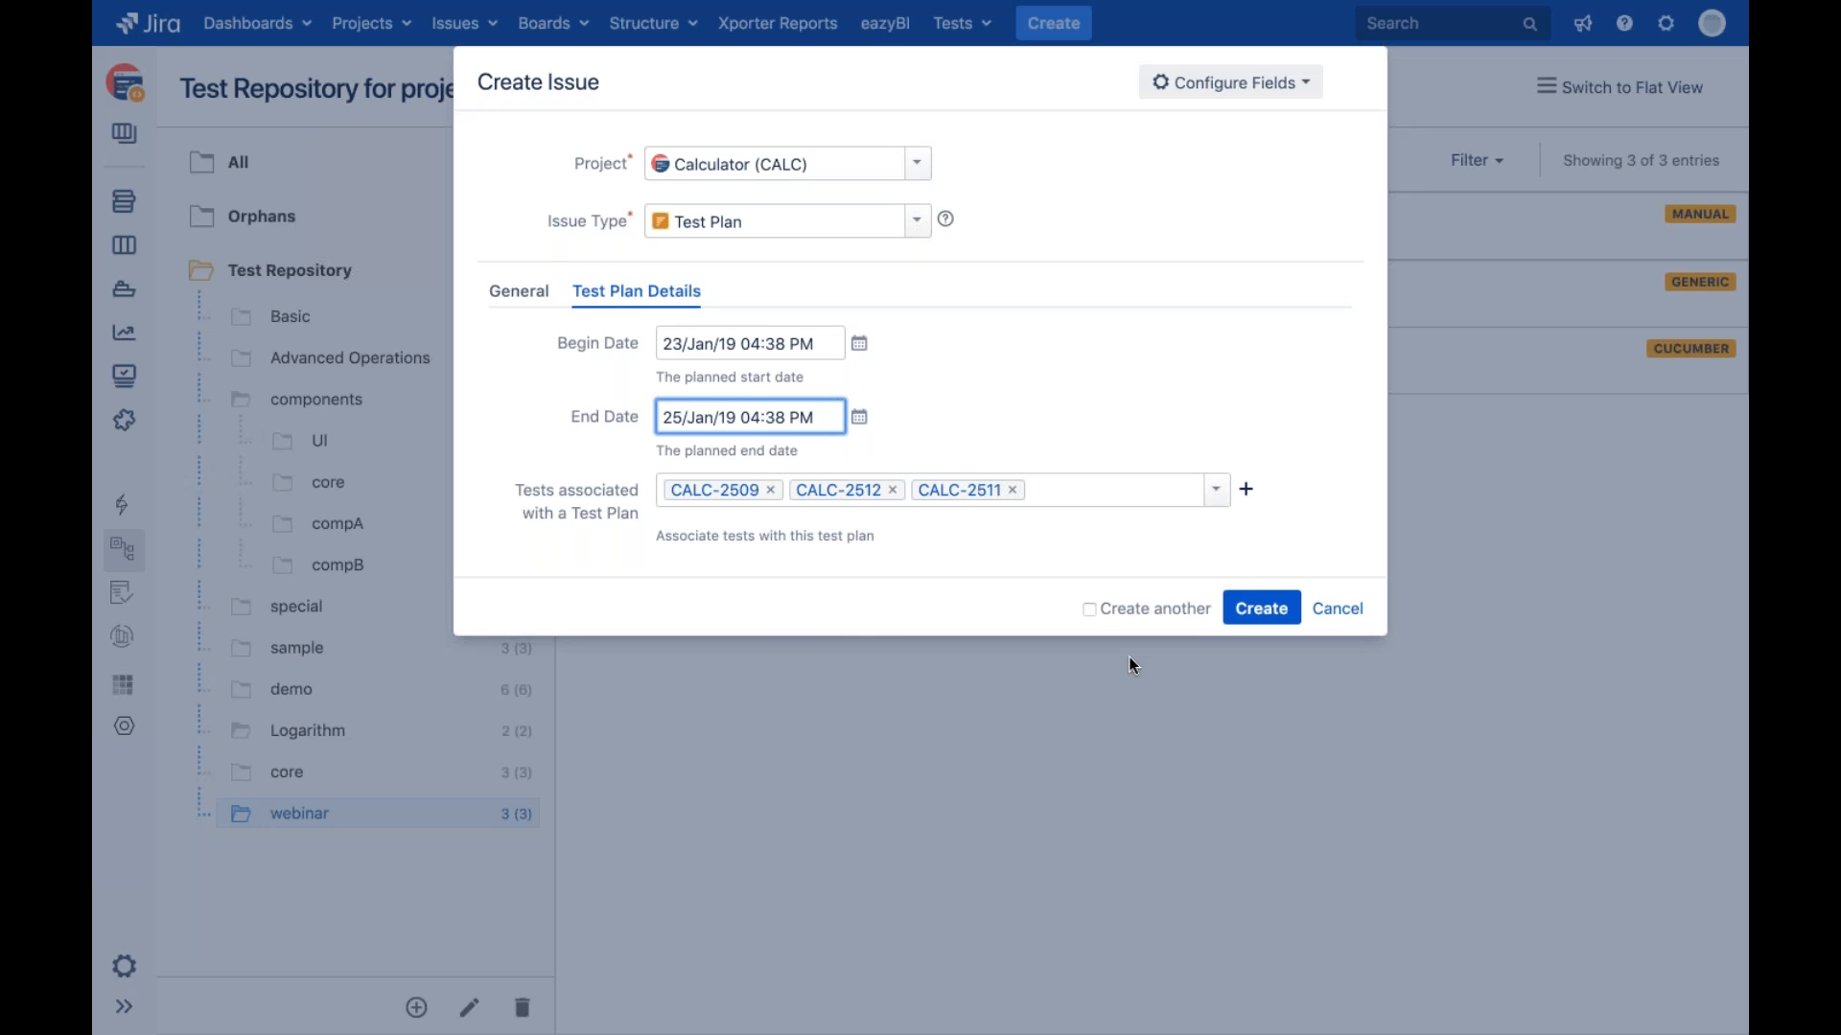
{"action": "left_click", "coordinate": [1256, 610]}
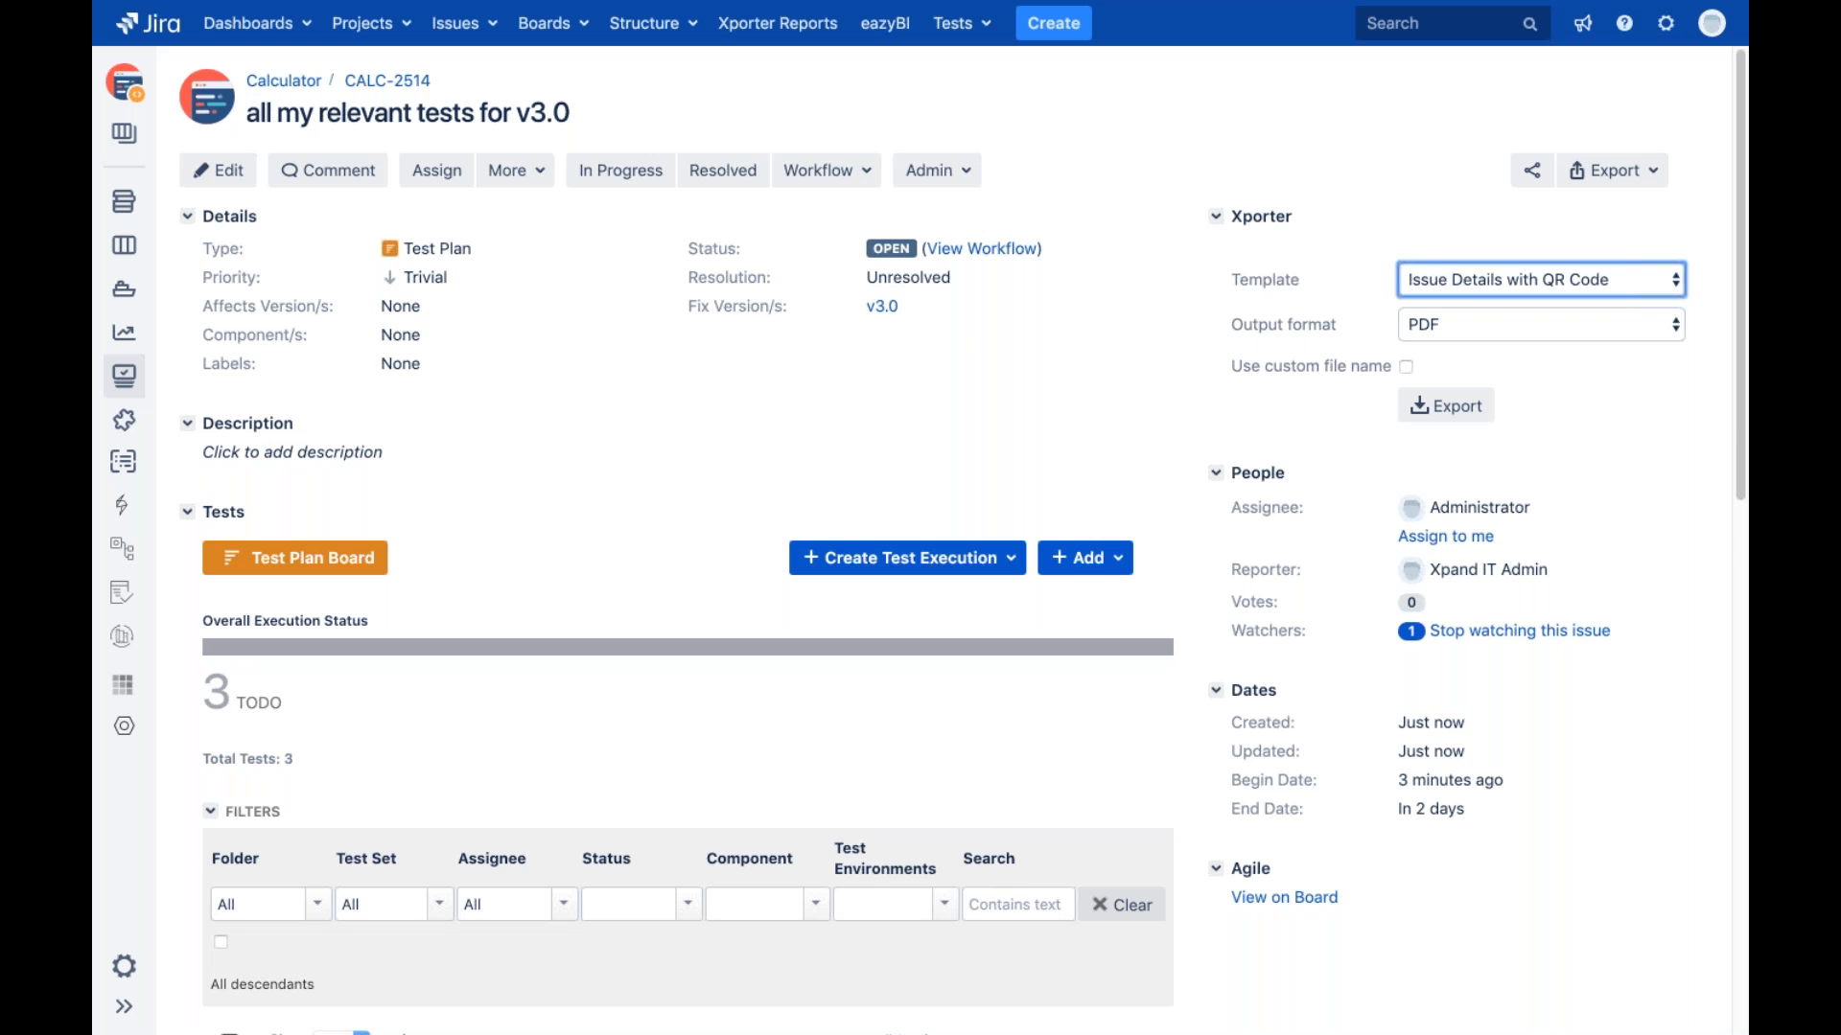
Examine the new Test Plan's overall execution status, its test list and the execution details of CALC-2509
{"action": "scroll", "coordinate": [230, 575], "scroll_direction": "down", "scroll_amount": 1}
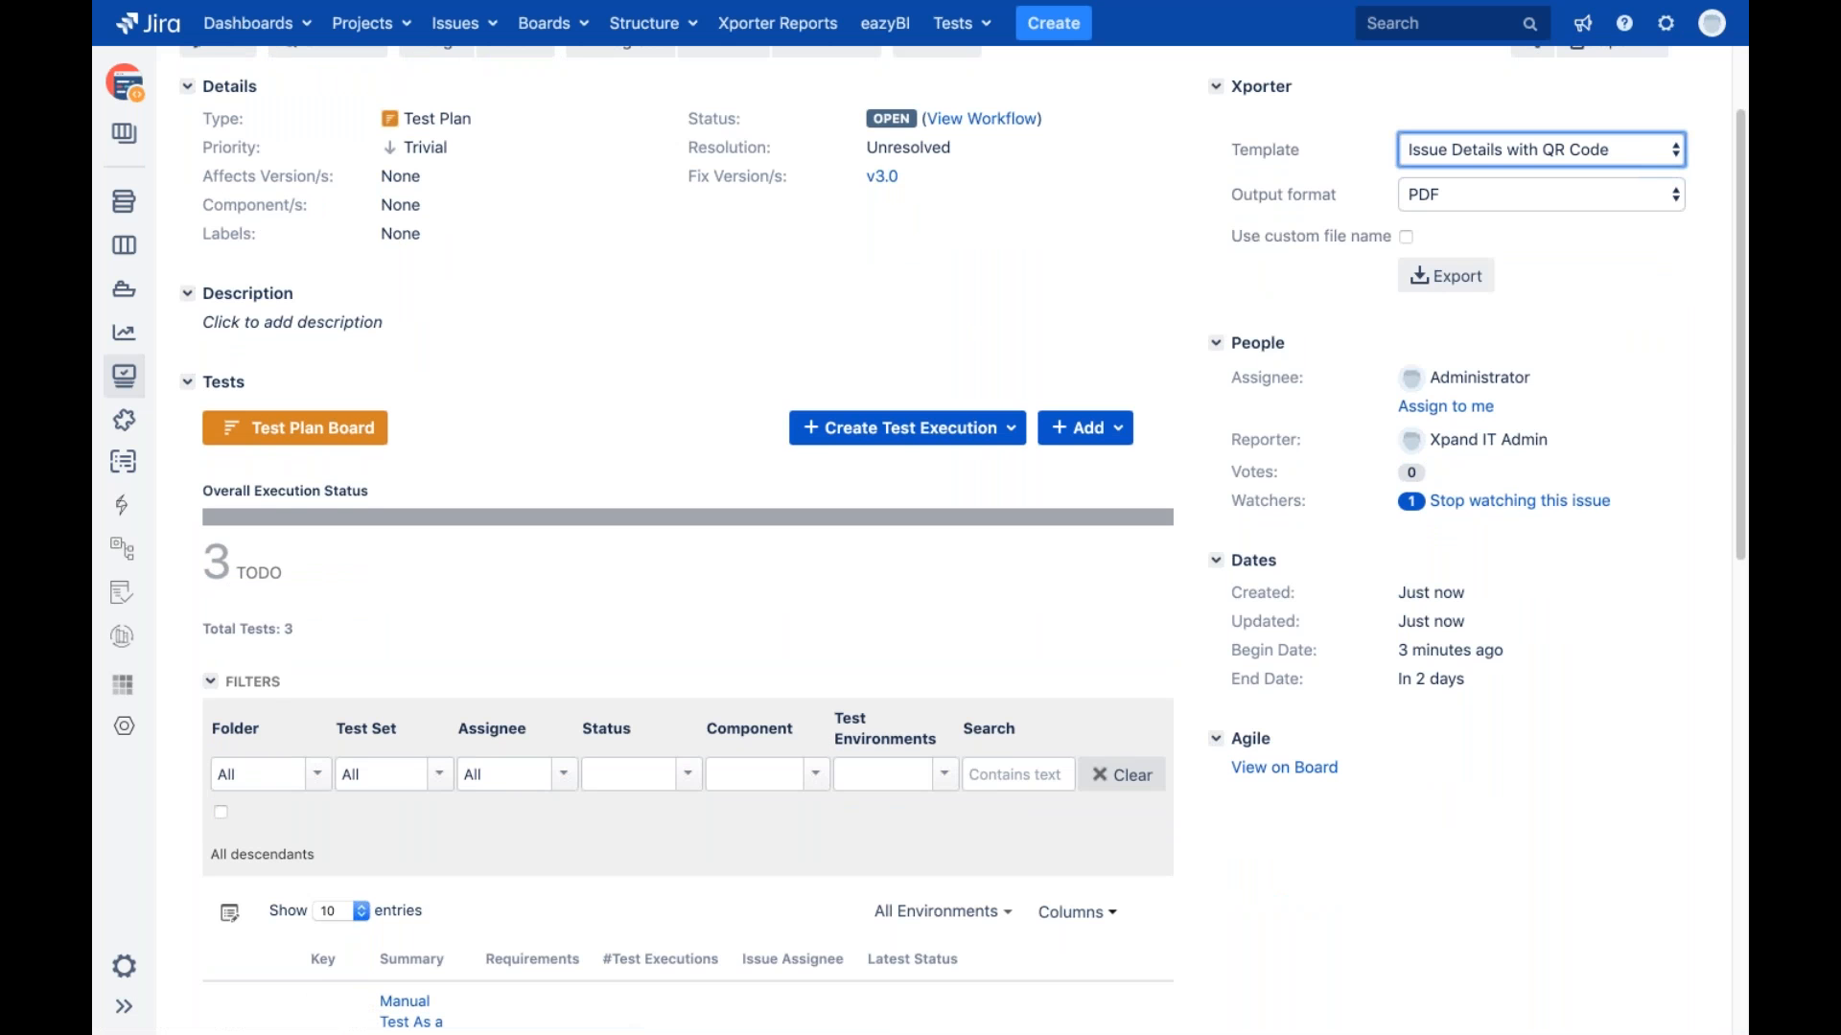
{"action": "scroll", "coordinate": [885, 385], "scroll_direction": "down", "scroll_amount": 5}
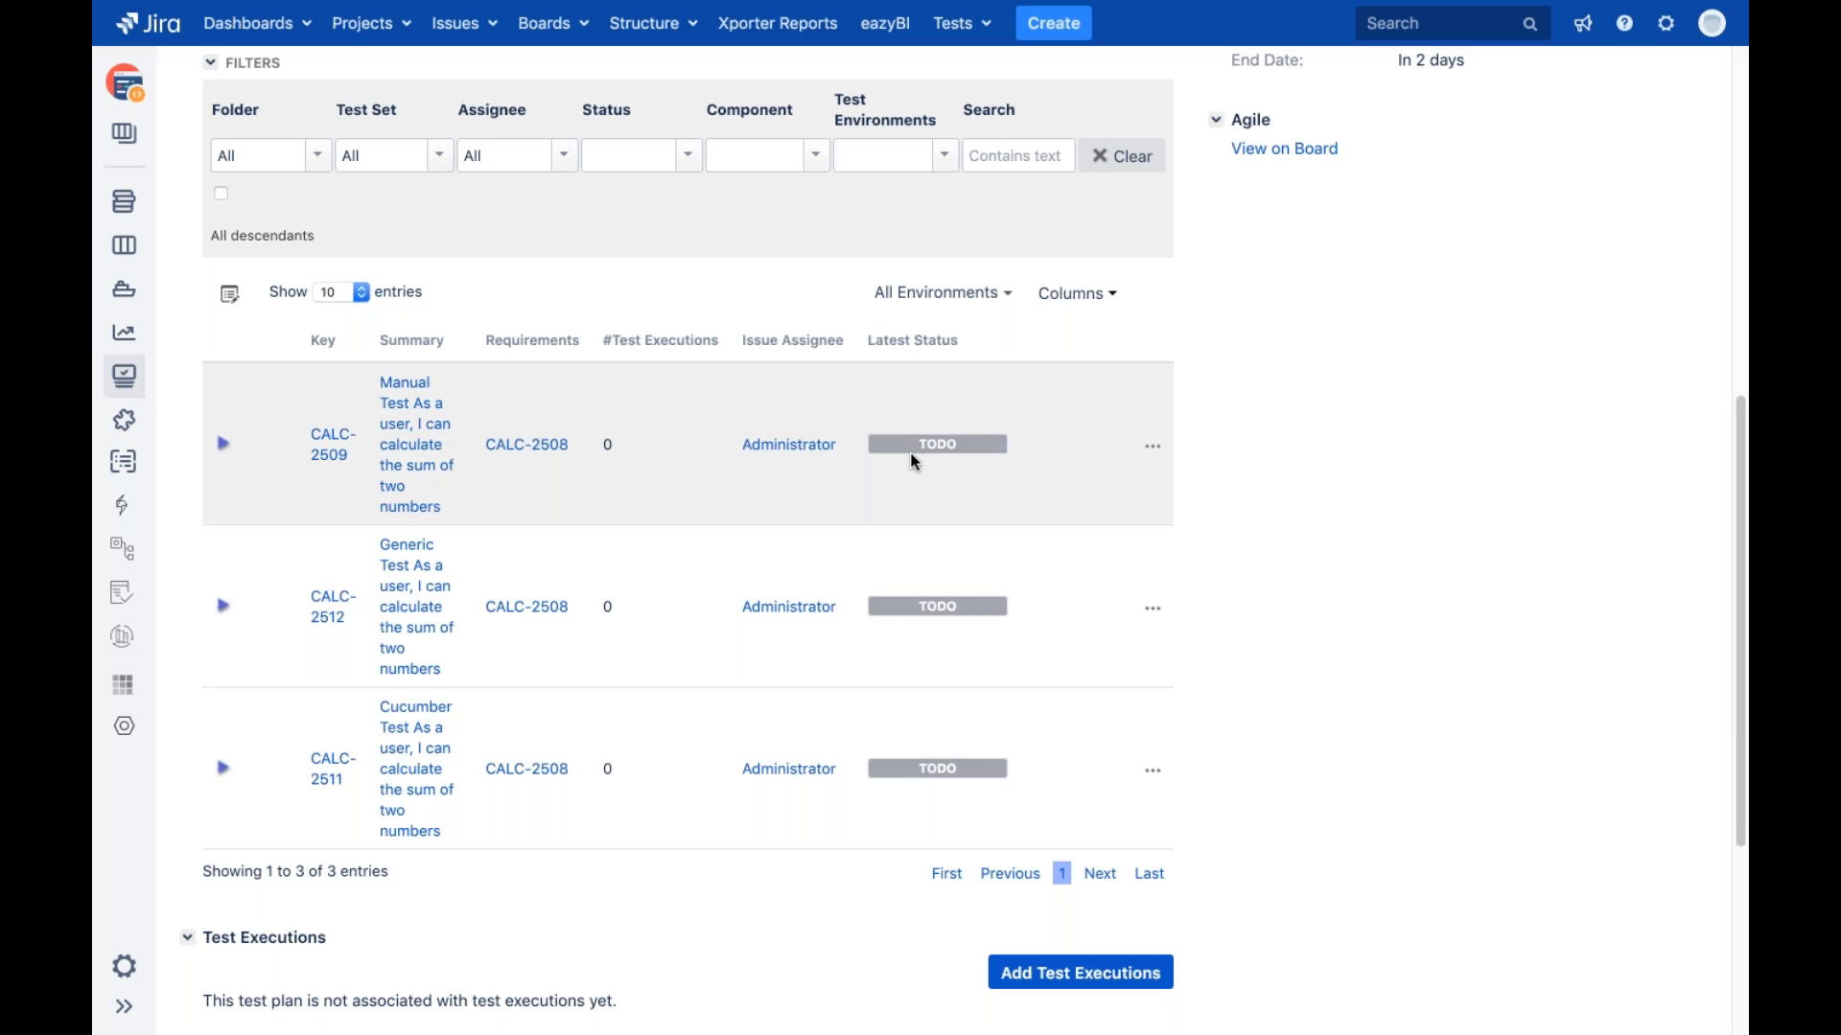
{"action": "left_click", "coordinate": [223, 446]}
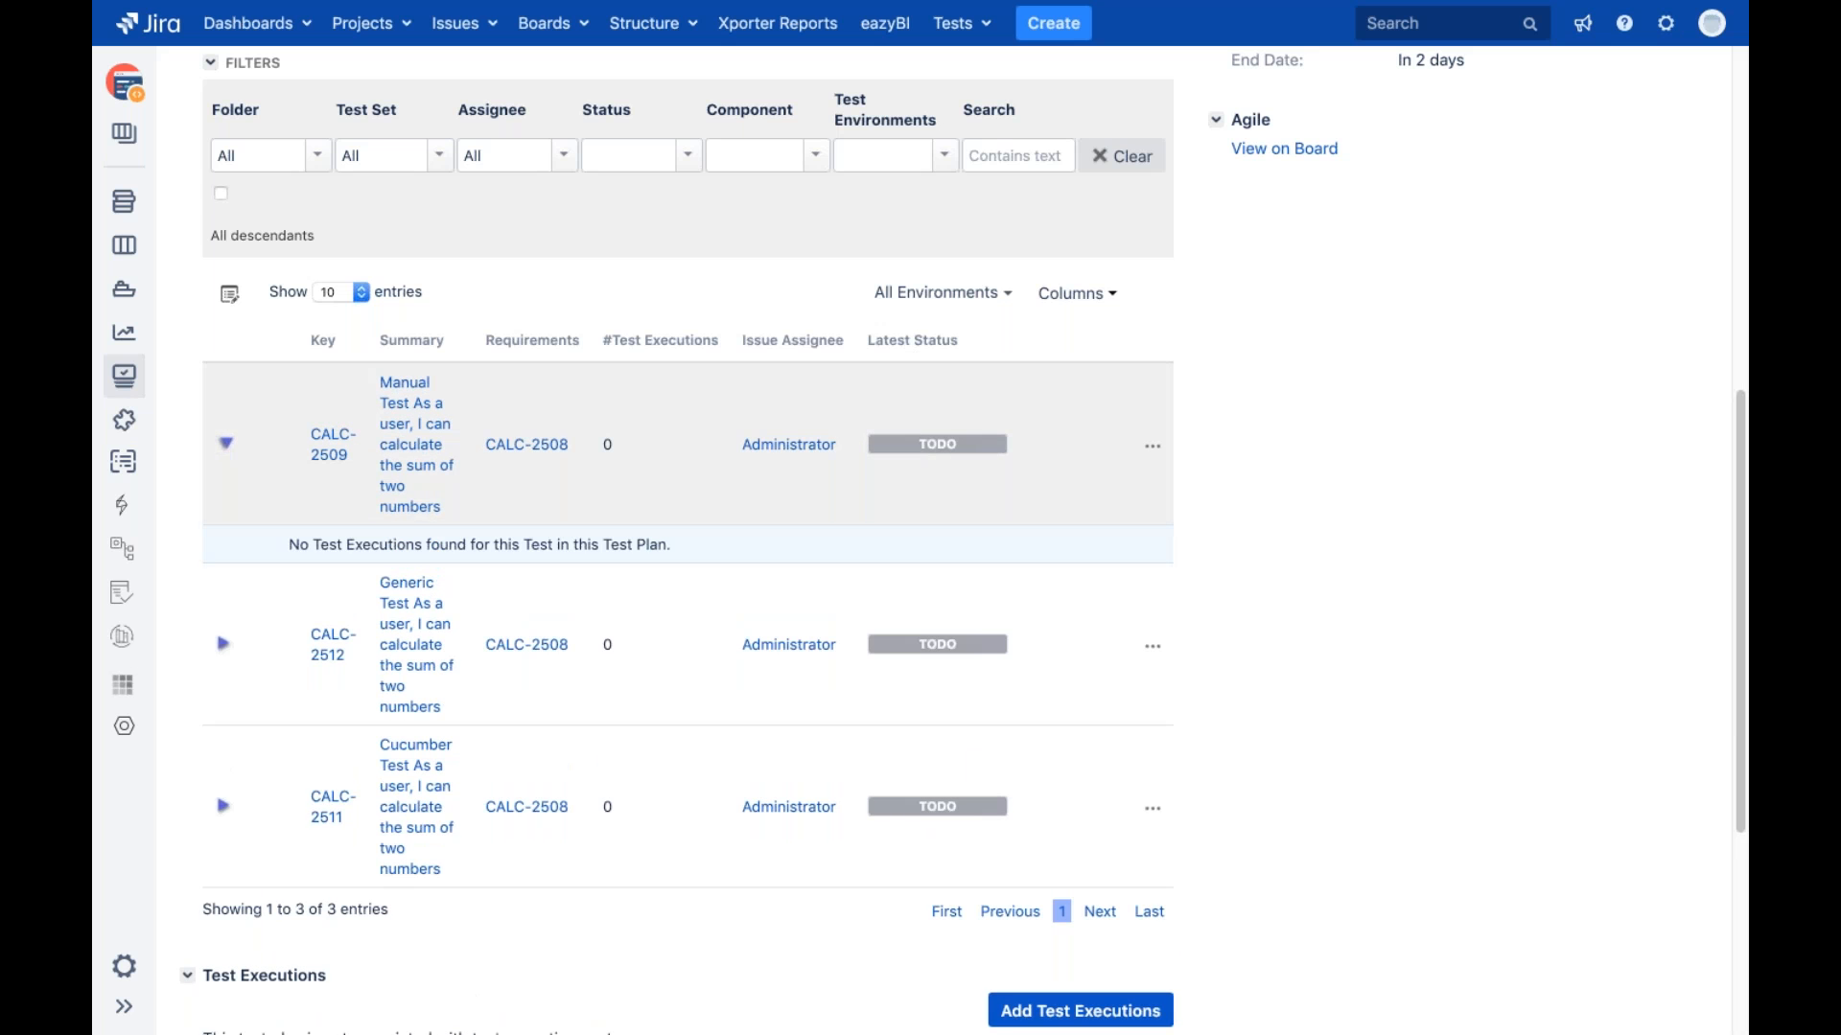
{"action": "left_click", "coordinate": [225, 445]}
{"action": "left_click", "coordinate": [225, 445]}
{"action": "left_click", "coordinate": [225, 445]}
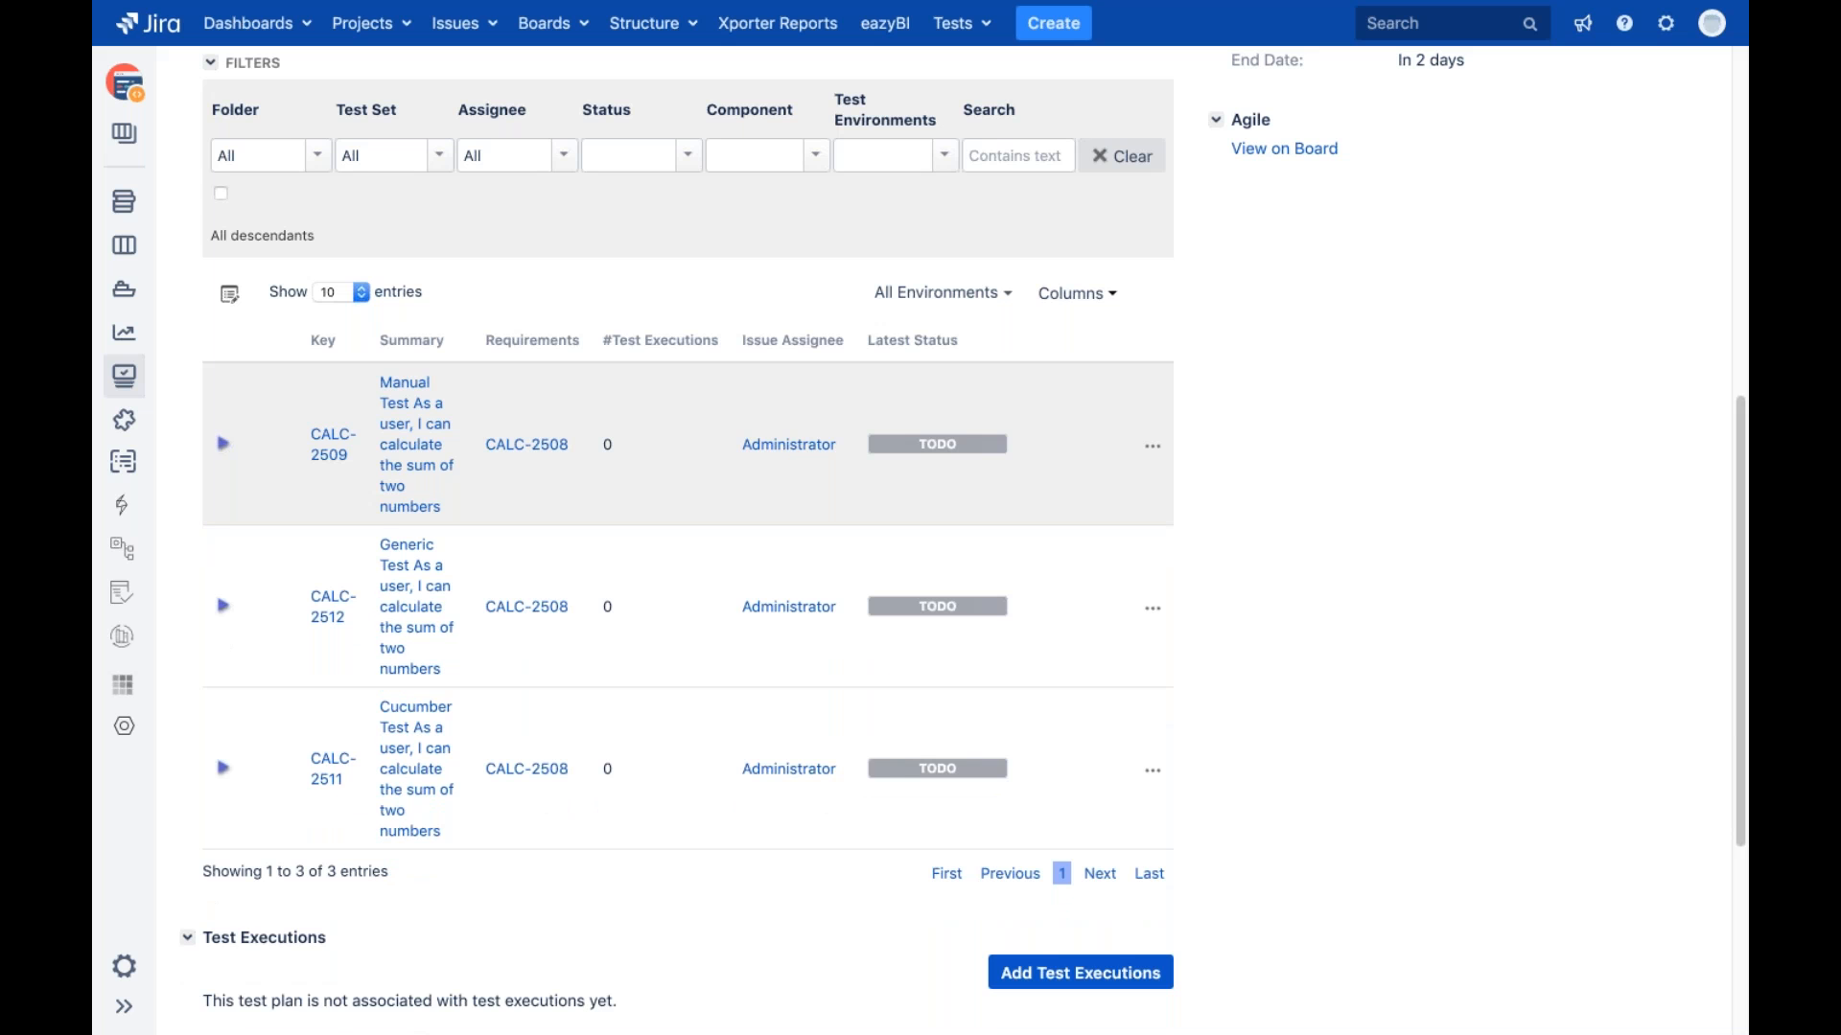
{"action": "scroll", "coordinate": [226, 445], "scroll_direction": "up", "scroll_amount": 8}
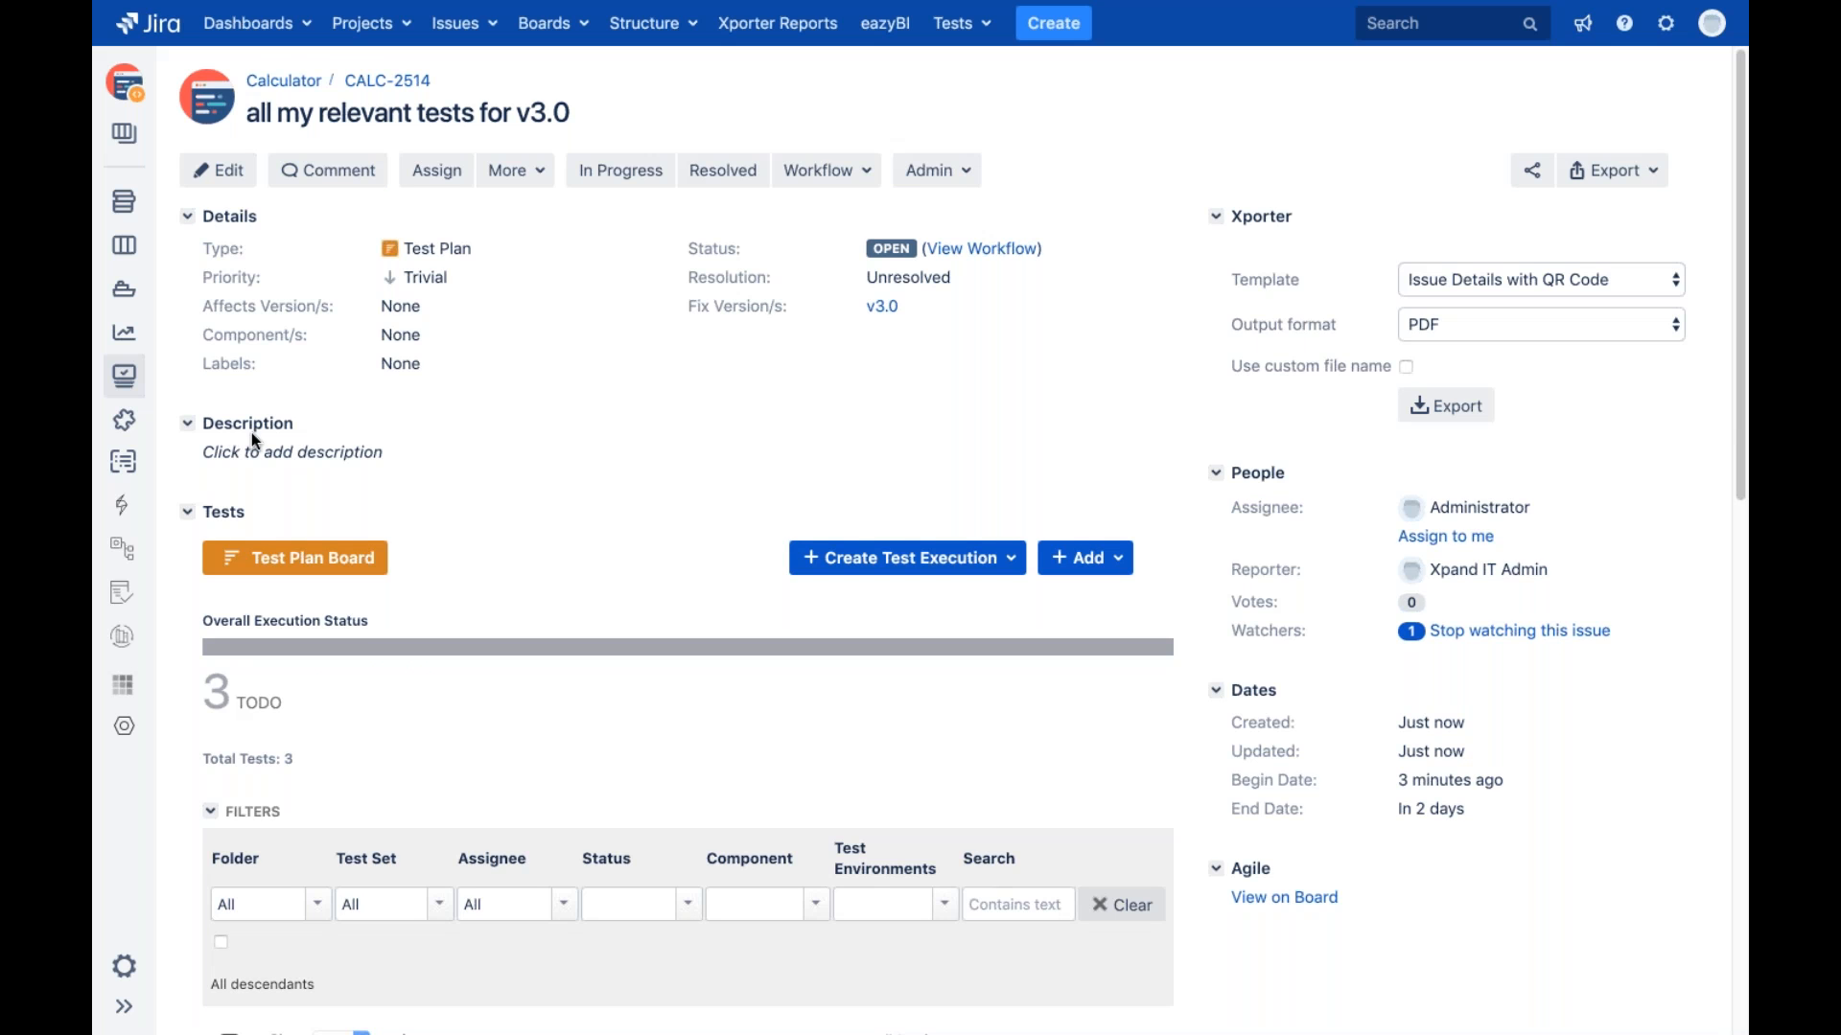
{"action": "scroll", "coordinate": [252, 433], "scroll_direction": "down", "scroll_amount": 6}
{"action": "scroll", "coordinate": [561, 446], "scroll_direction": "down", "scroll_amount": 1}
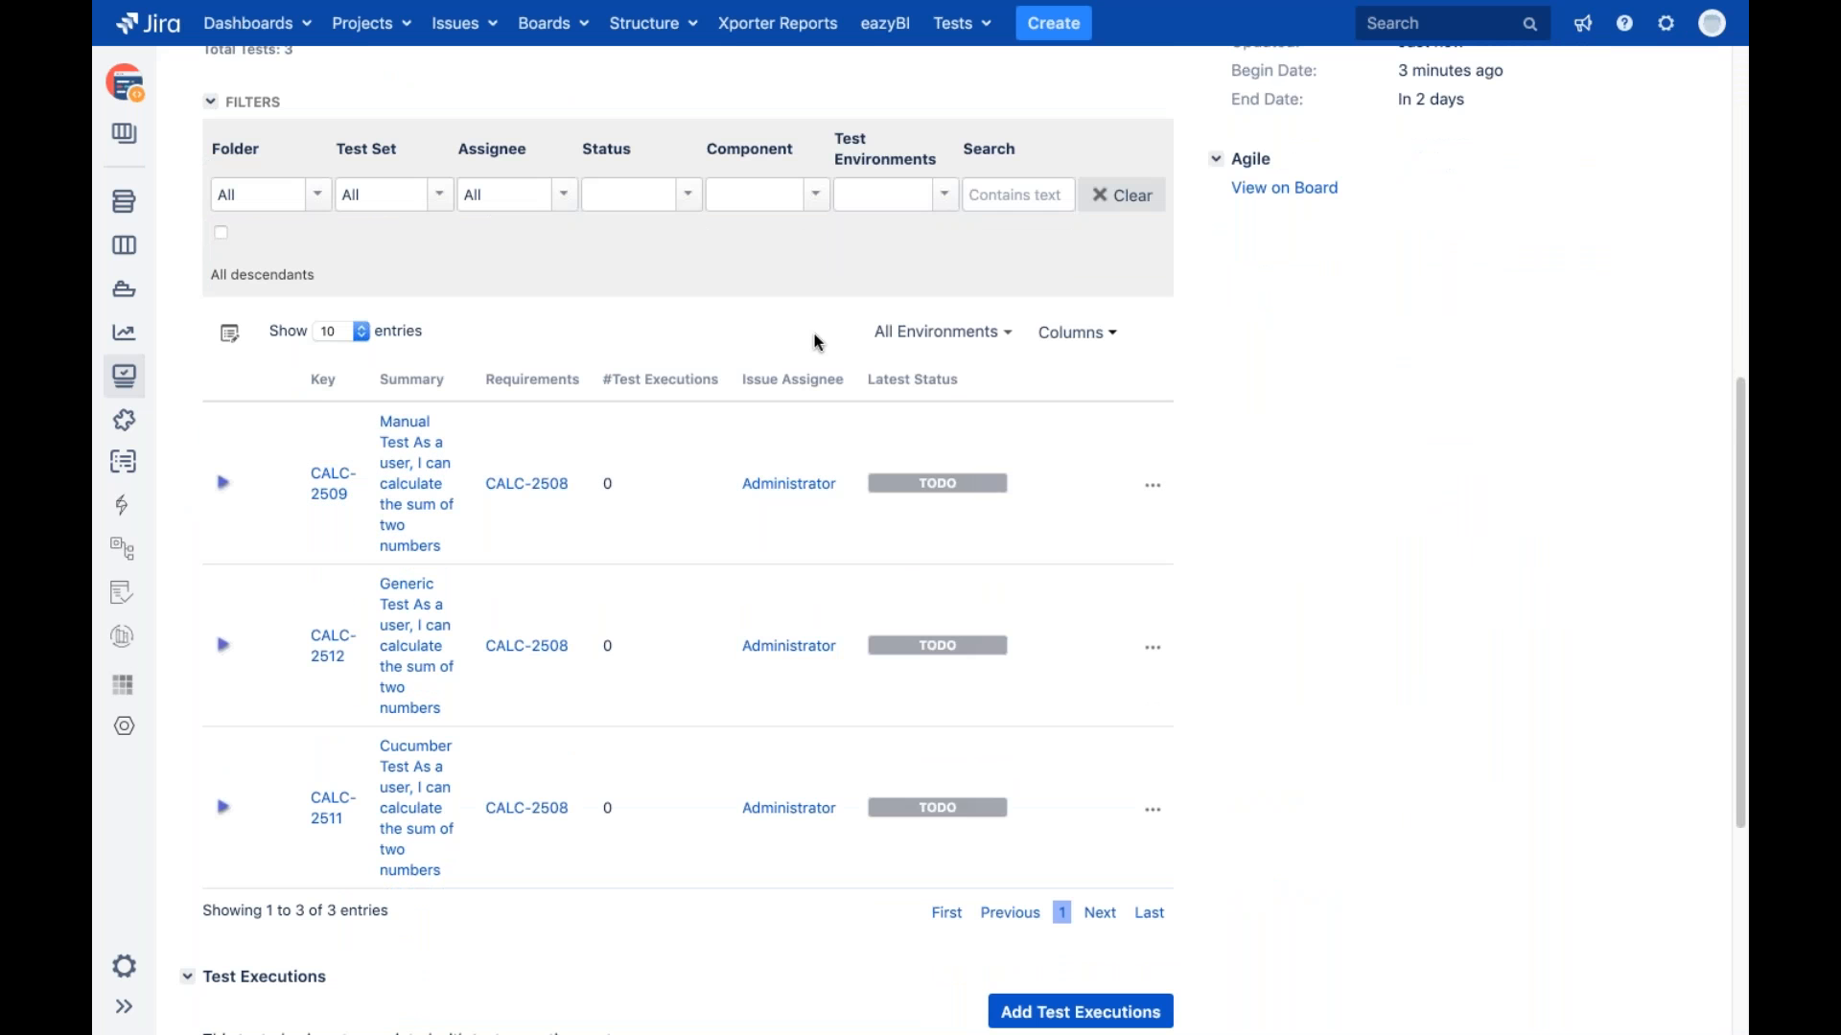
{"action": "scroll", "coordinate": [817, 342], "scroll_direction": "up", "scroll_amount": 7}
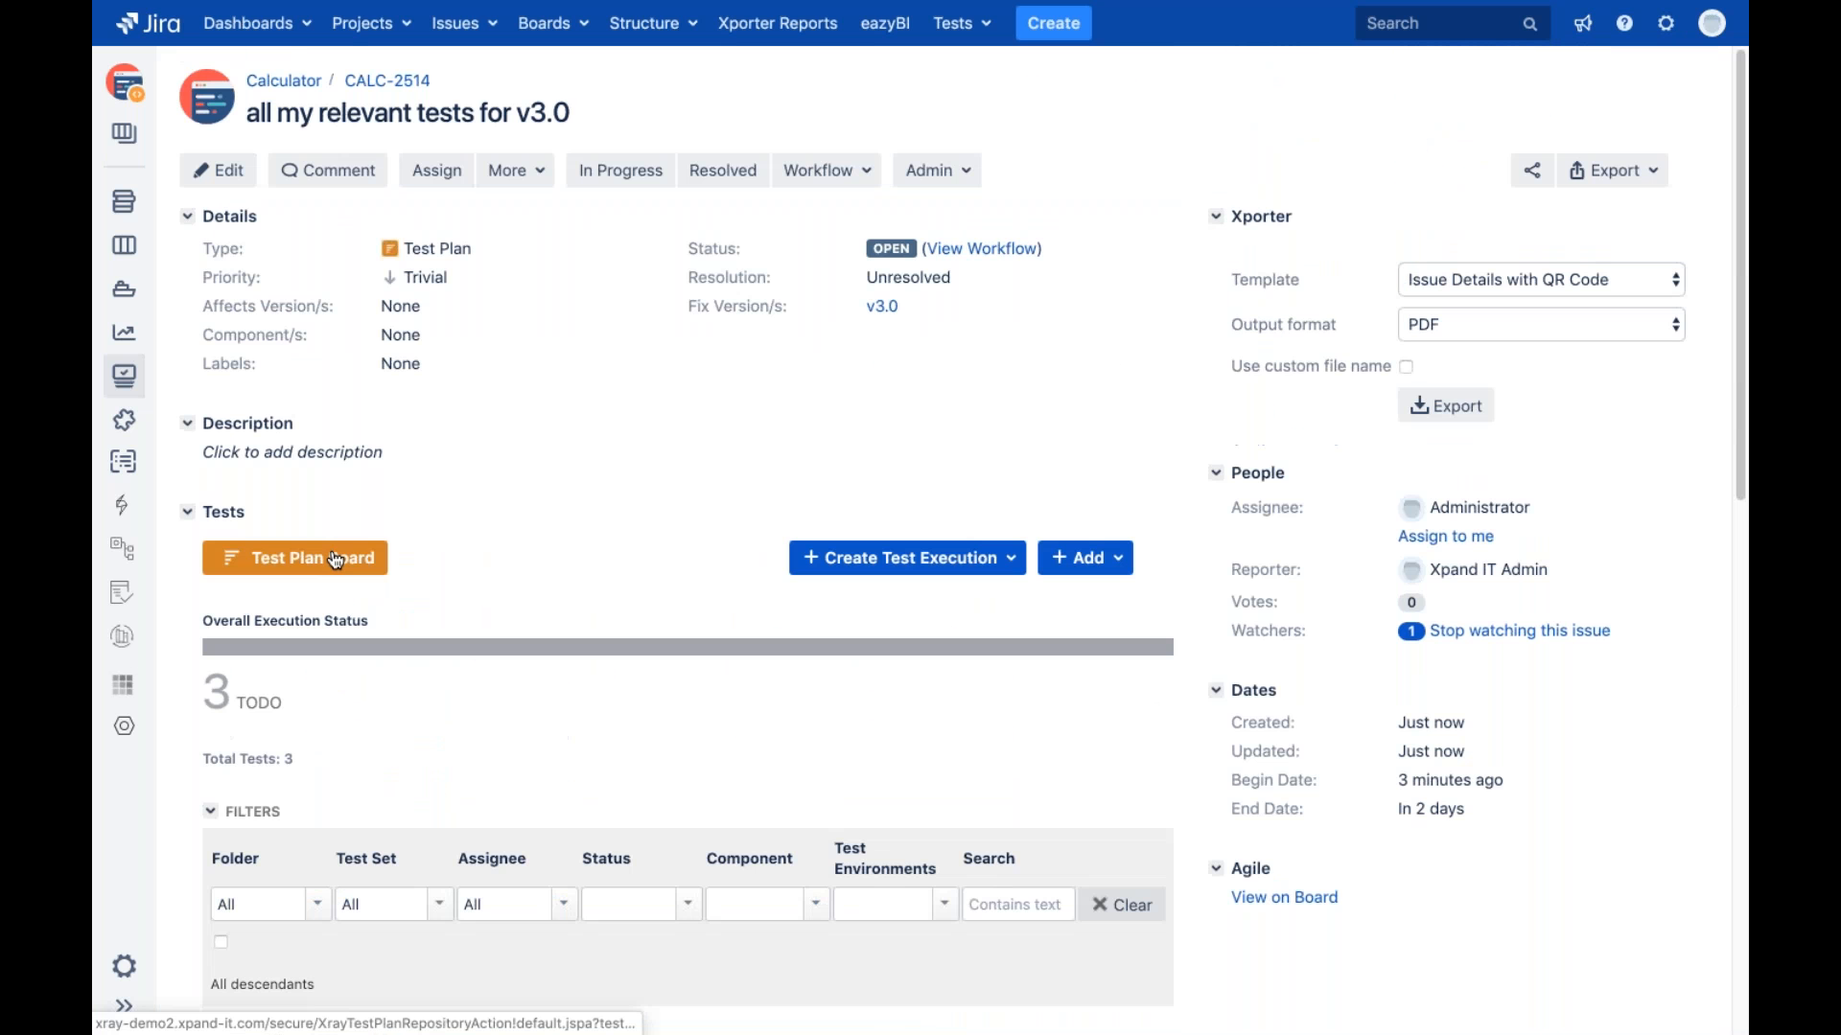
Open the Test Plan Board and add a folder named "automated" directly under Board
{"action": "left_click", "coordinate": [336, 560]}
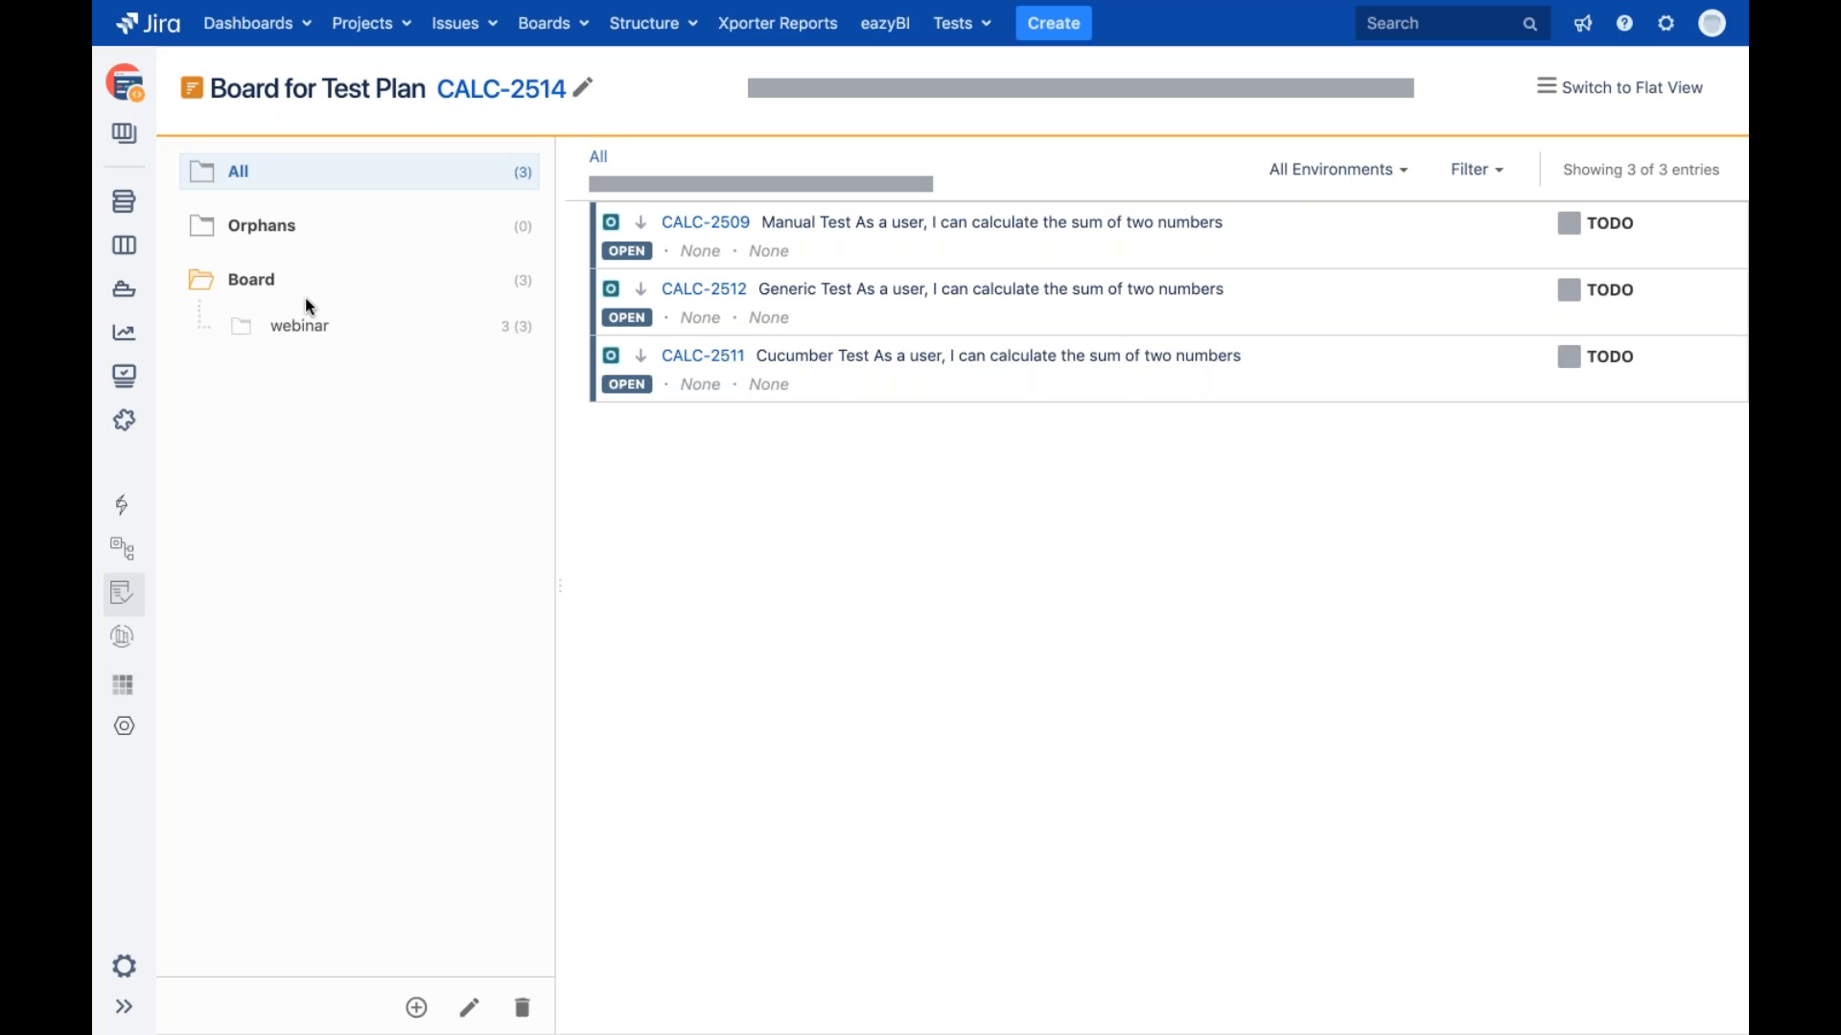
{"action": "left_click", "coordinate": [306, 328]}
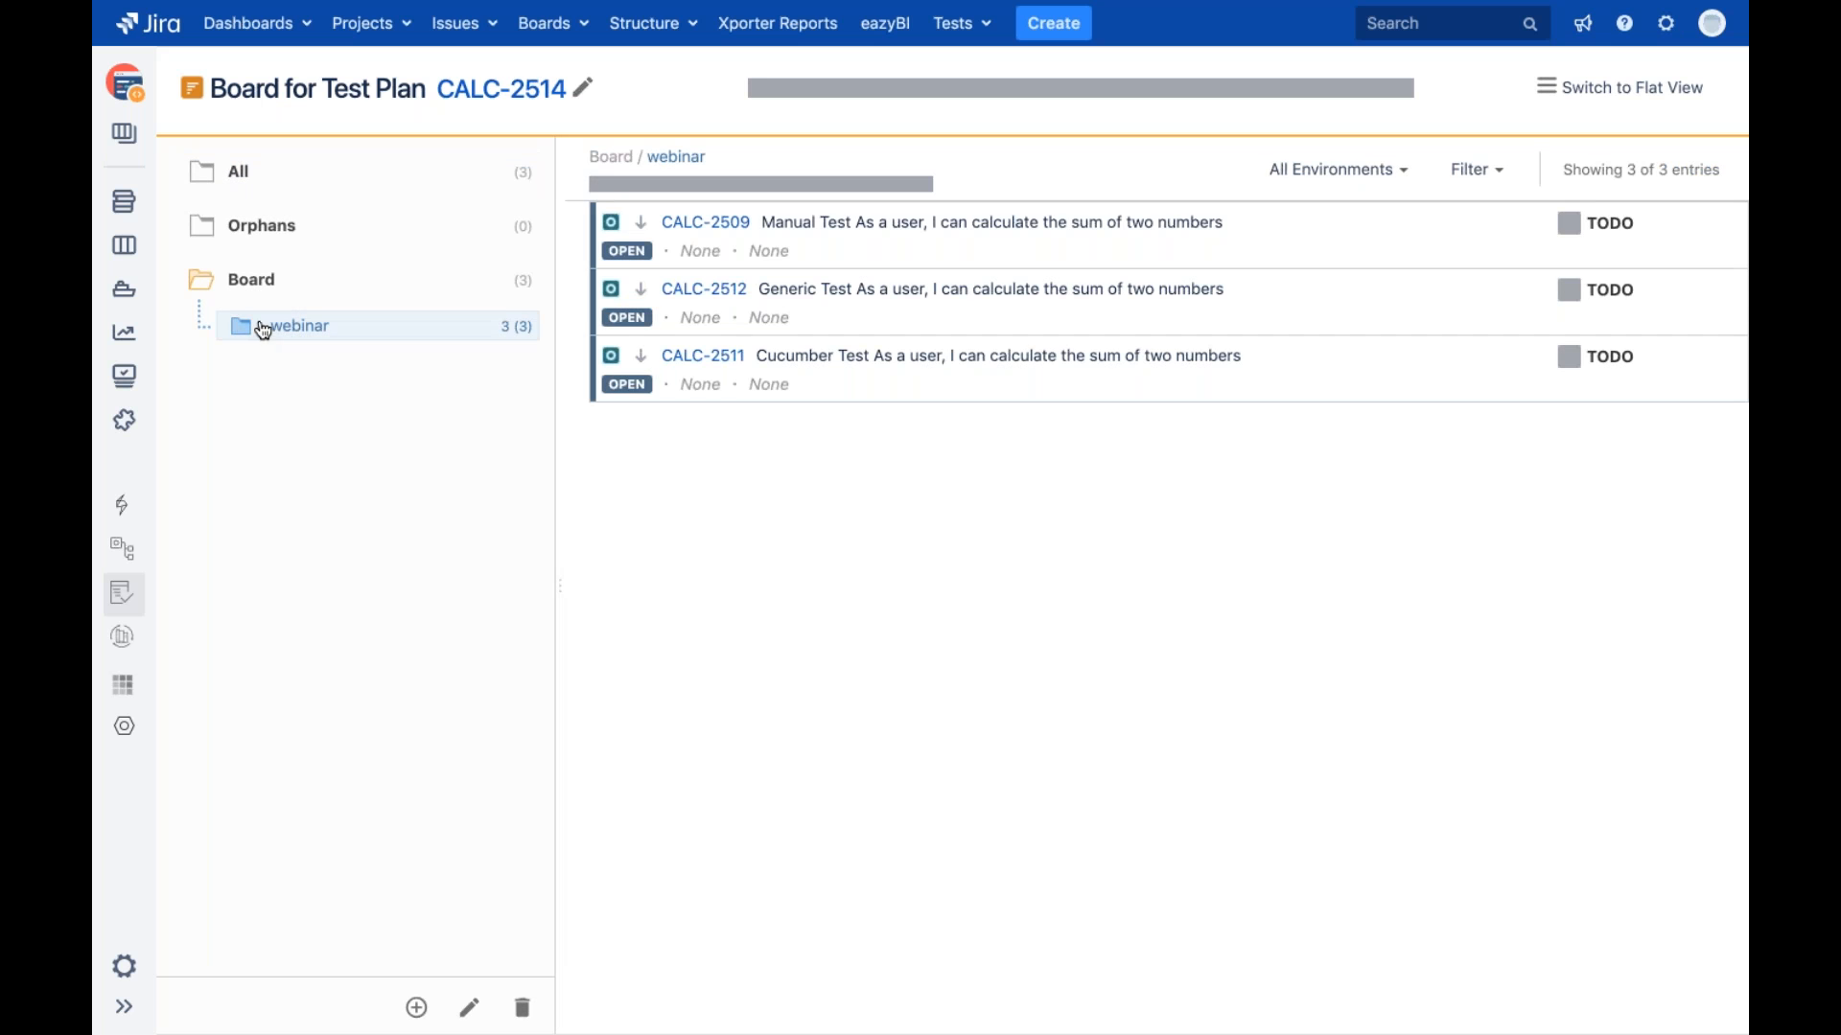
{"action": "left_click", "coordinate": [273, 284]}
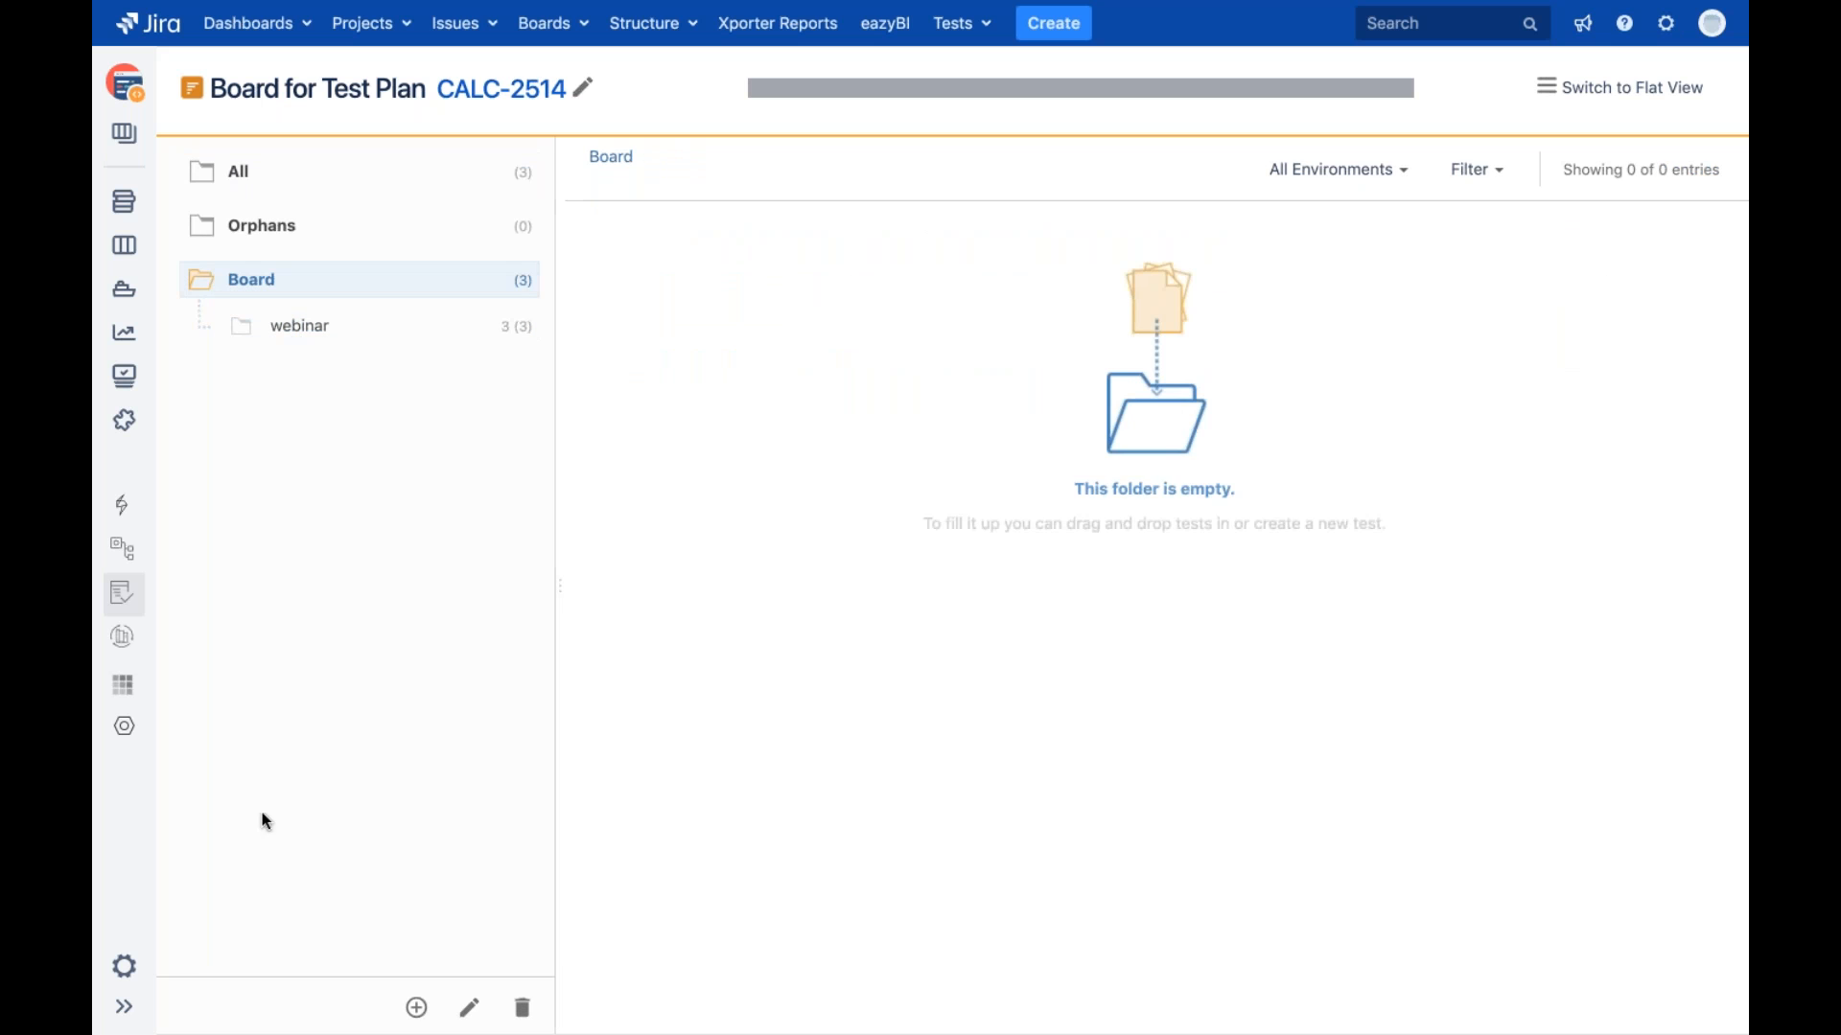
{"action": "left_click", "coordinate": [416, 1007]}
{"action": "key", "text": "BackSpace"}
{"action": "key", "text": "BackSpace"}
{"action": "key", "text": "BackSpace"}
{"action": "key", "text": "BackSpace"}
{"action": "key", "text": "BackSpace"}
{"action": "key", "text": "BackSpace"}
{"action": "key", "text": "BackSpace"}
{"action": "key", "text": "BackSpace"}
{"action": "key", "text": "BackSpace"}
{"action": "key", "text": "BackSpace"}
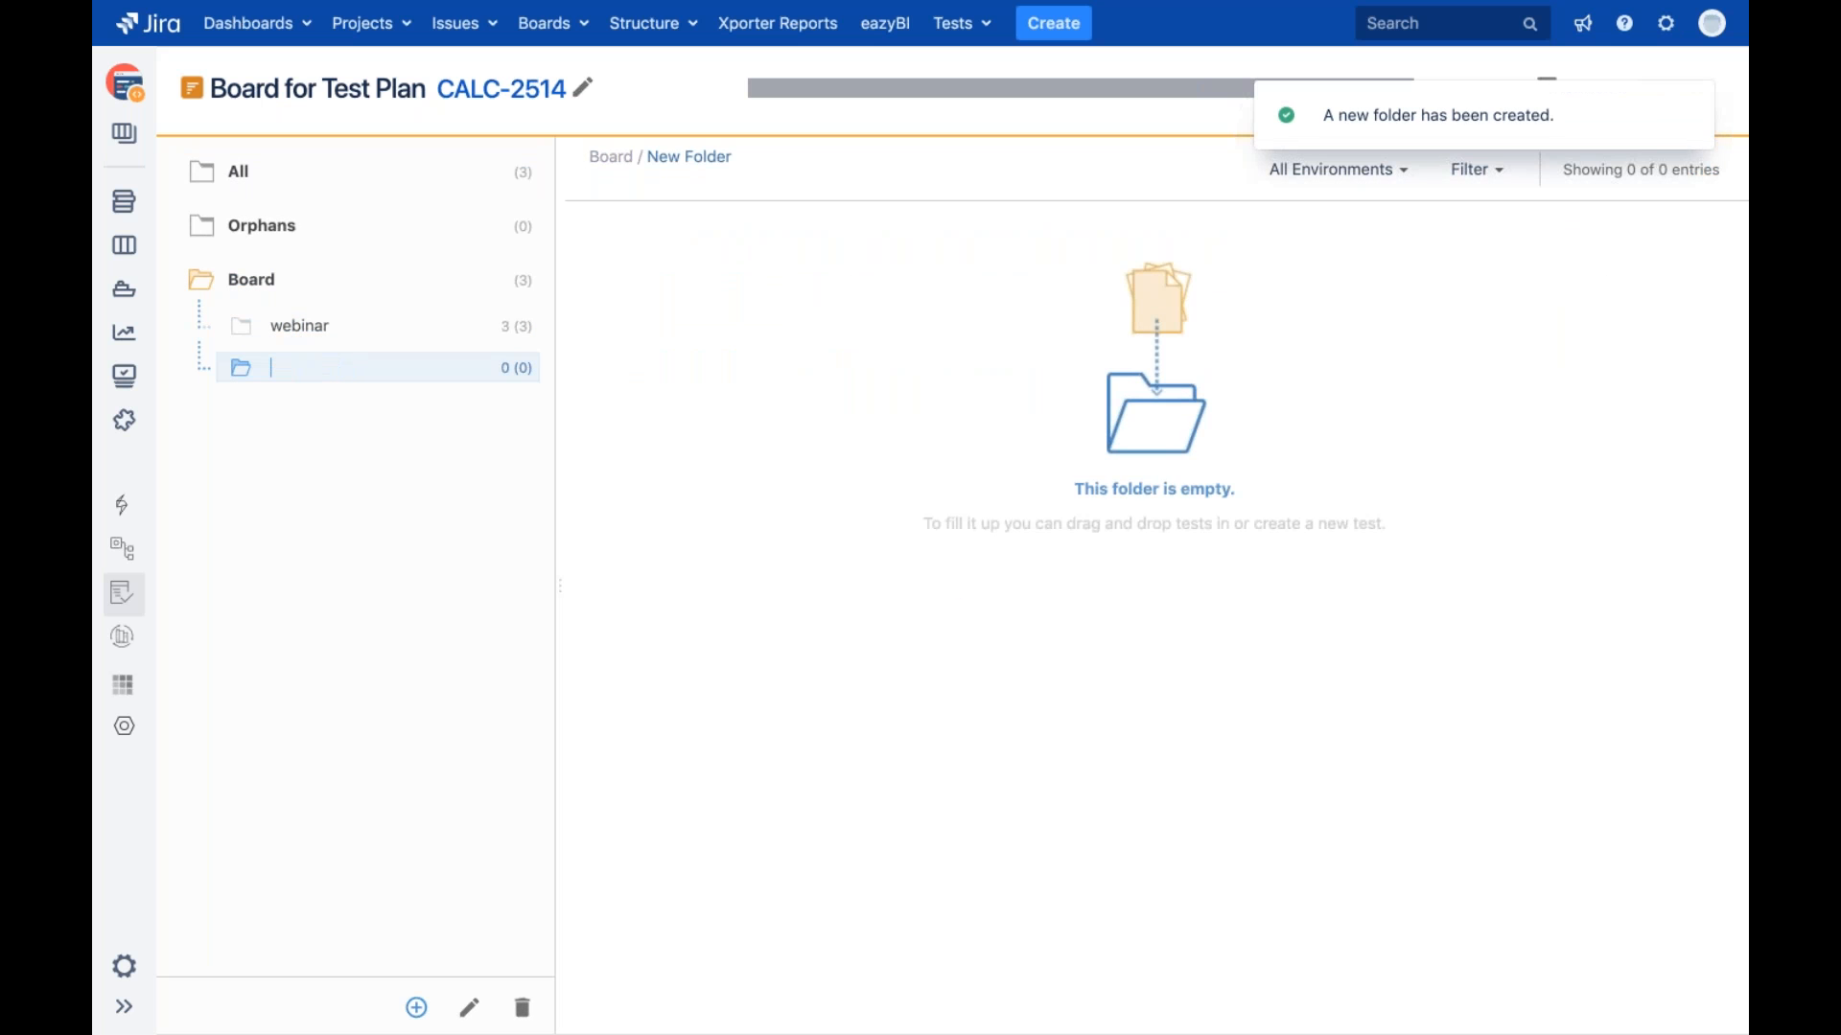
{"action": "type", "text": "automated"}
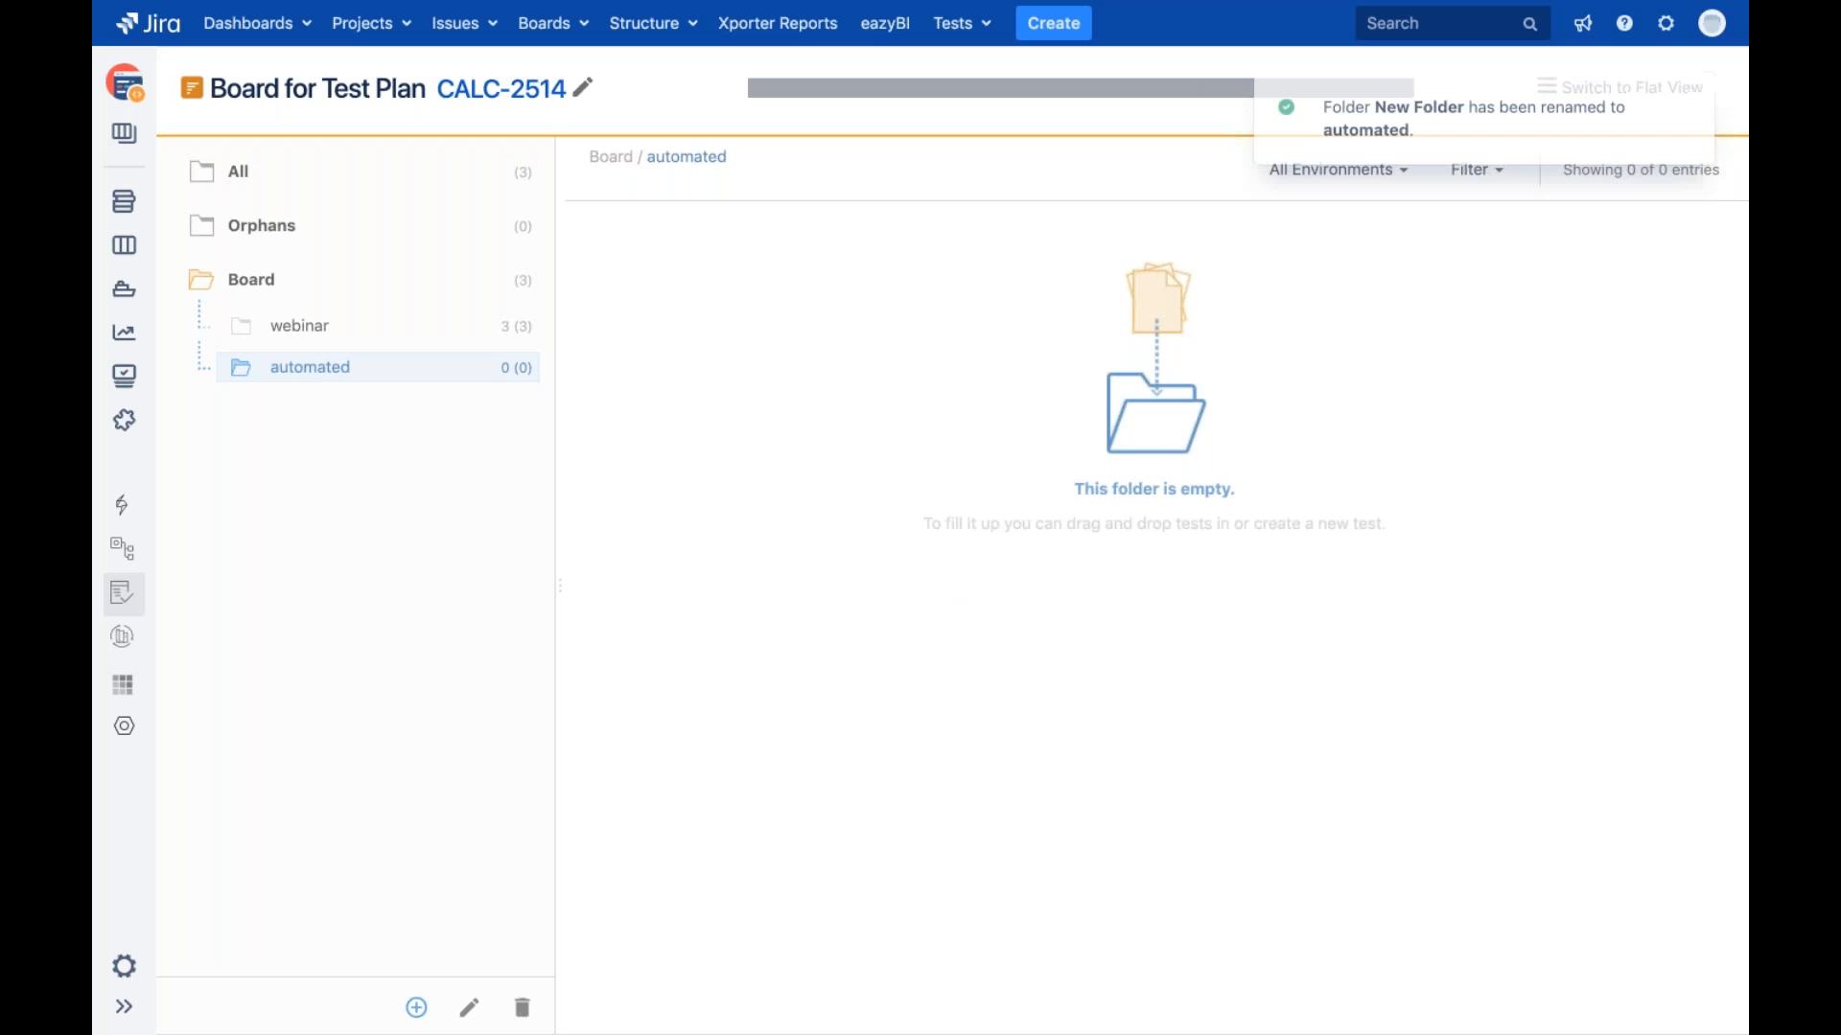
Move the Generic test CALC-2512 and Cucumber test CALC-2511 from the webinar folder into the automated folder
{"action": "left_click", "coordinate": [363, 338]}
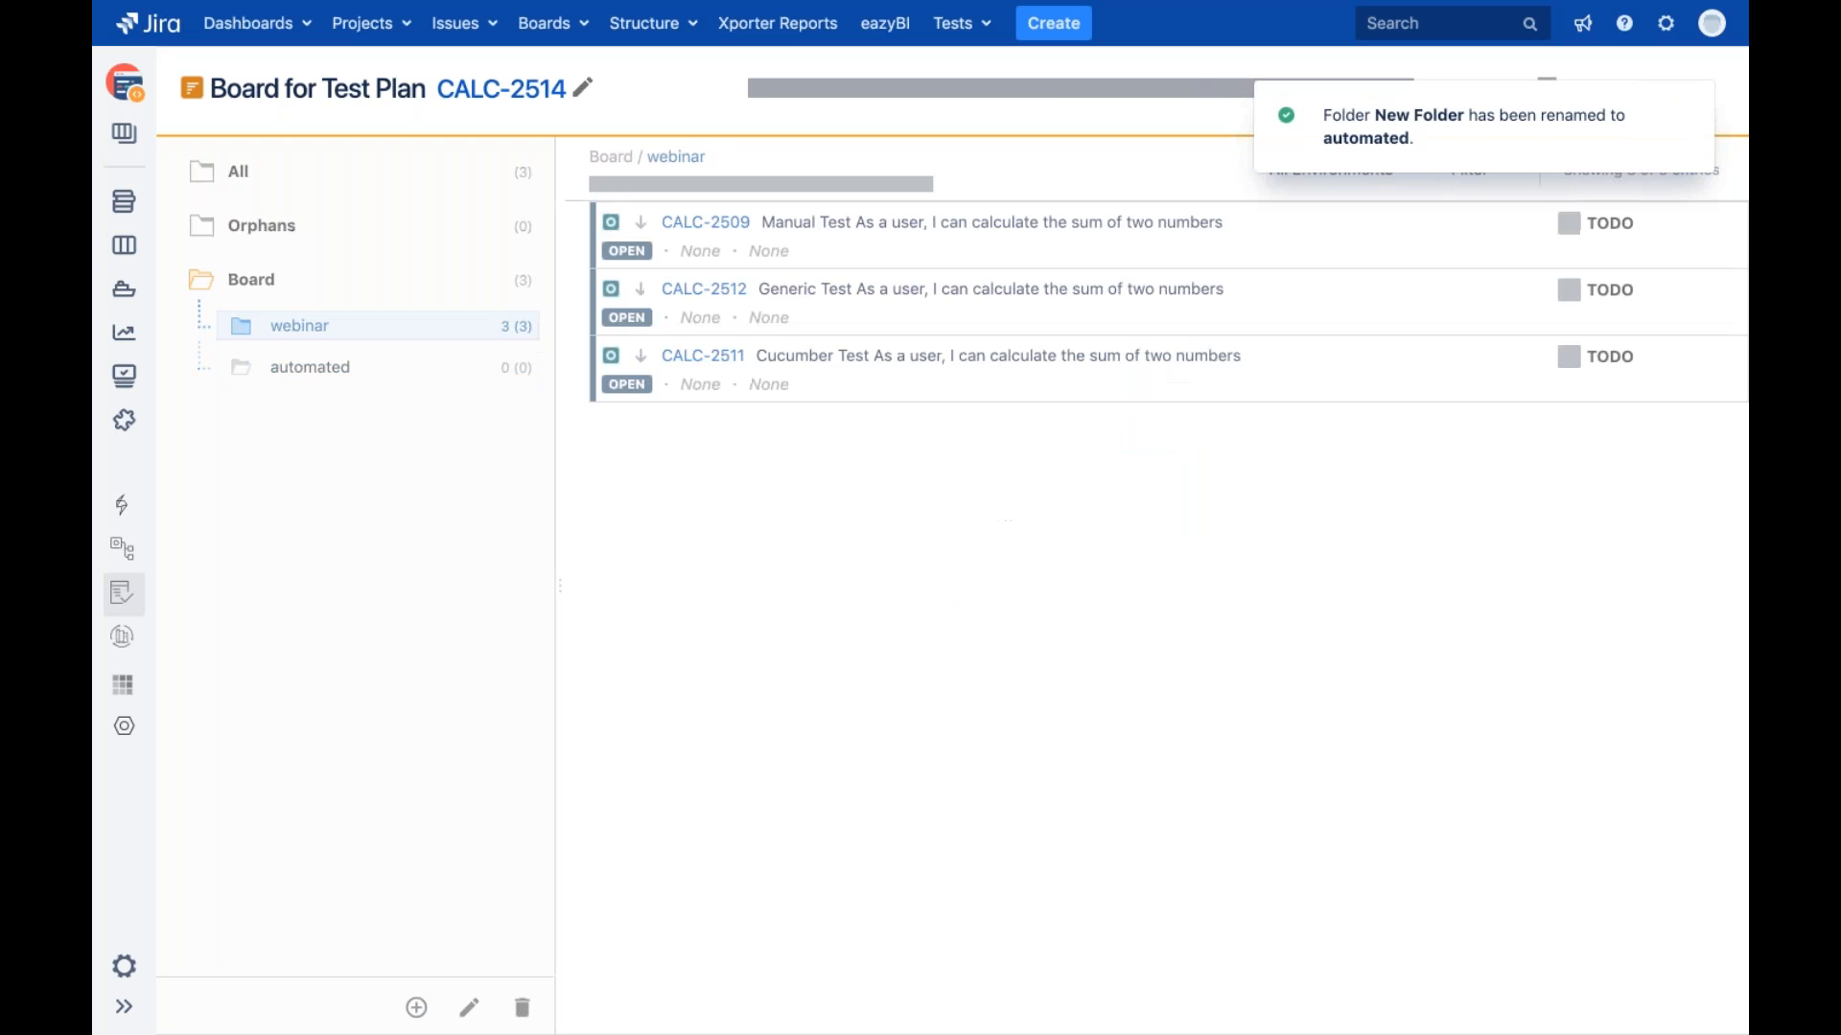
{"action": "left_click", "coordinate": [863, 311]}
{"action": "left_click", "coordinate": [849, 372], "text": "super"}
{"action": "left_click_drag", "start_coordinate": [859, 301], "coordinate": [330, 372]}
{"action": "left_click", "coordinate": [331, 369]}
Rename the board's webinar folder to "manual" and check the tests in both folders
{"action": "left_click", "coordinate": [328, 329]}
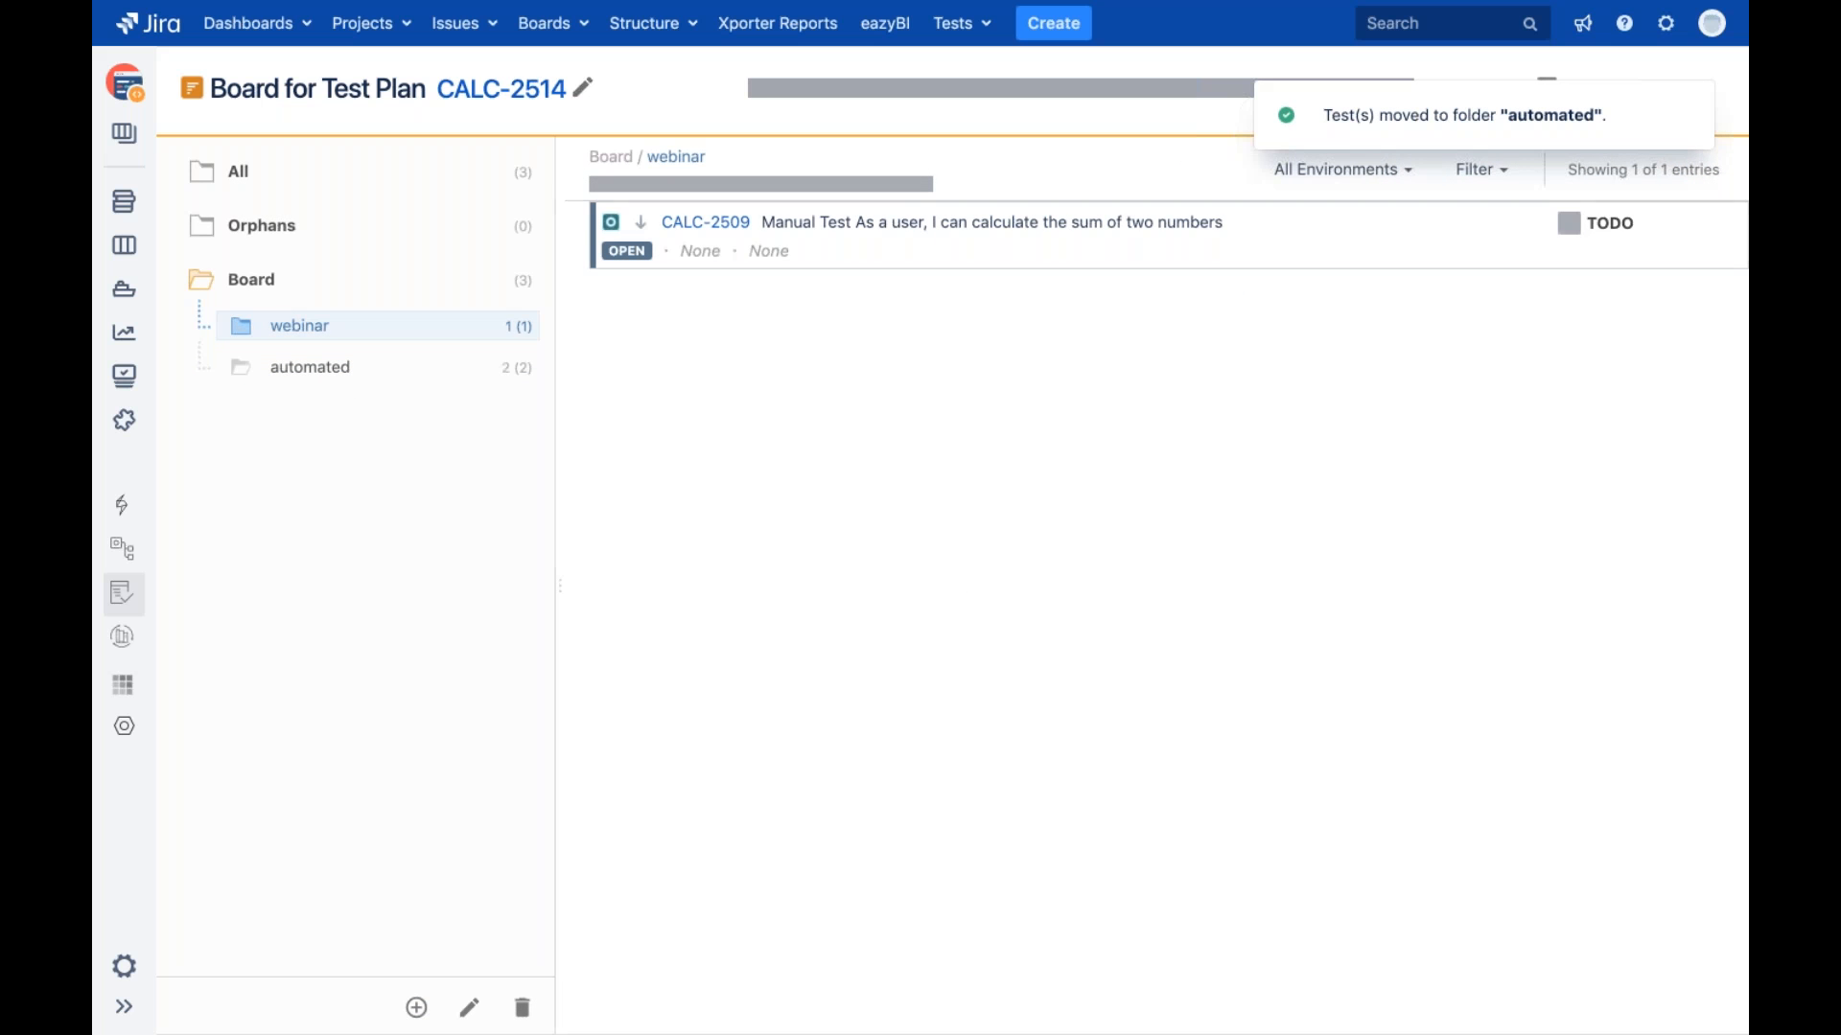
{"action": "double_click", "coordinate": [362, 330]}
{"action": "key", "text": "BackSpace"}
{"action": "key", "text": "BackSpace"}
{"action": "key", "text": "BackSpace"}
{"action": "key", "text": "BackSpace"}
{"action": "key", "text": "BackSpace"}
{"action": "key", "text": "BackSpace"}
{"action": "key", "text": "BackSpace"}
{"action": "type", "text": "manual"}
{"action": "key", "text": "Return"}
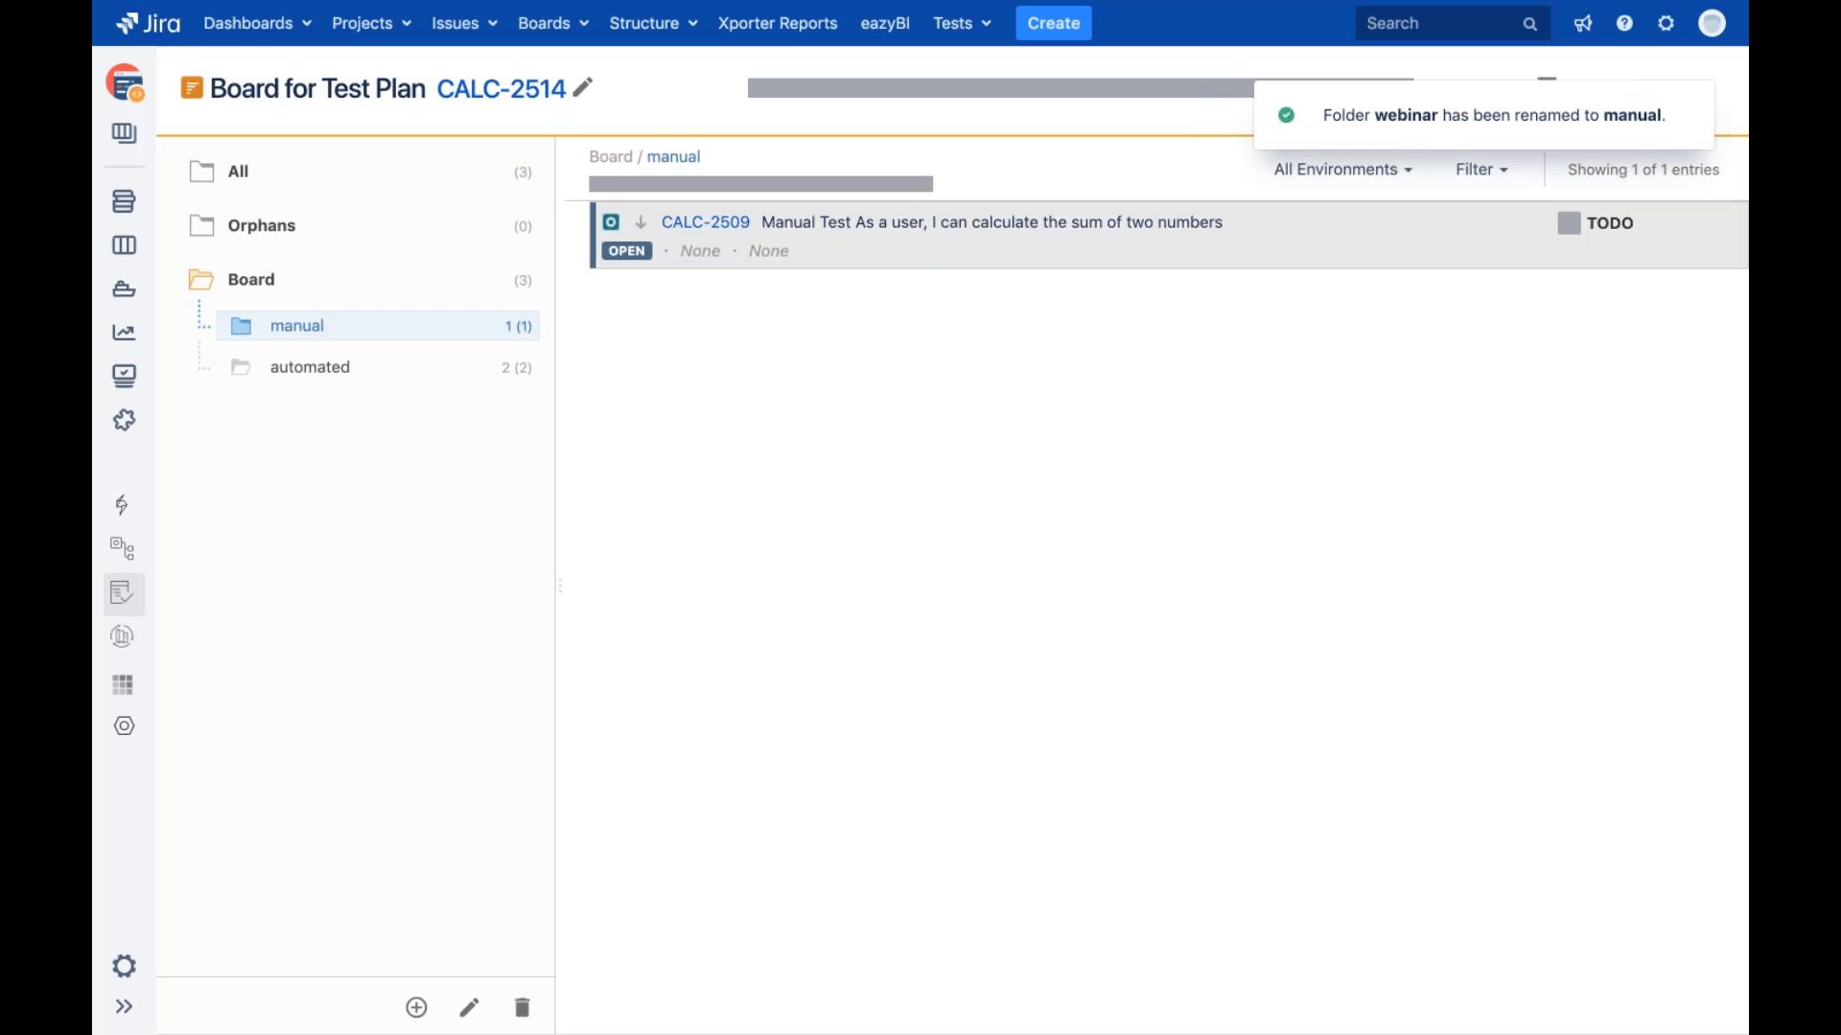
{"action": "left_click", "coordinate": [312, 373]}
{"action": "left_click", "coordinate": [303, 329]}
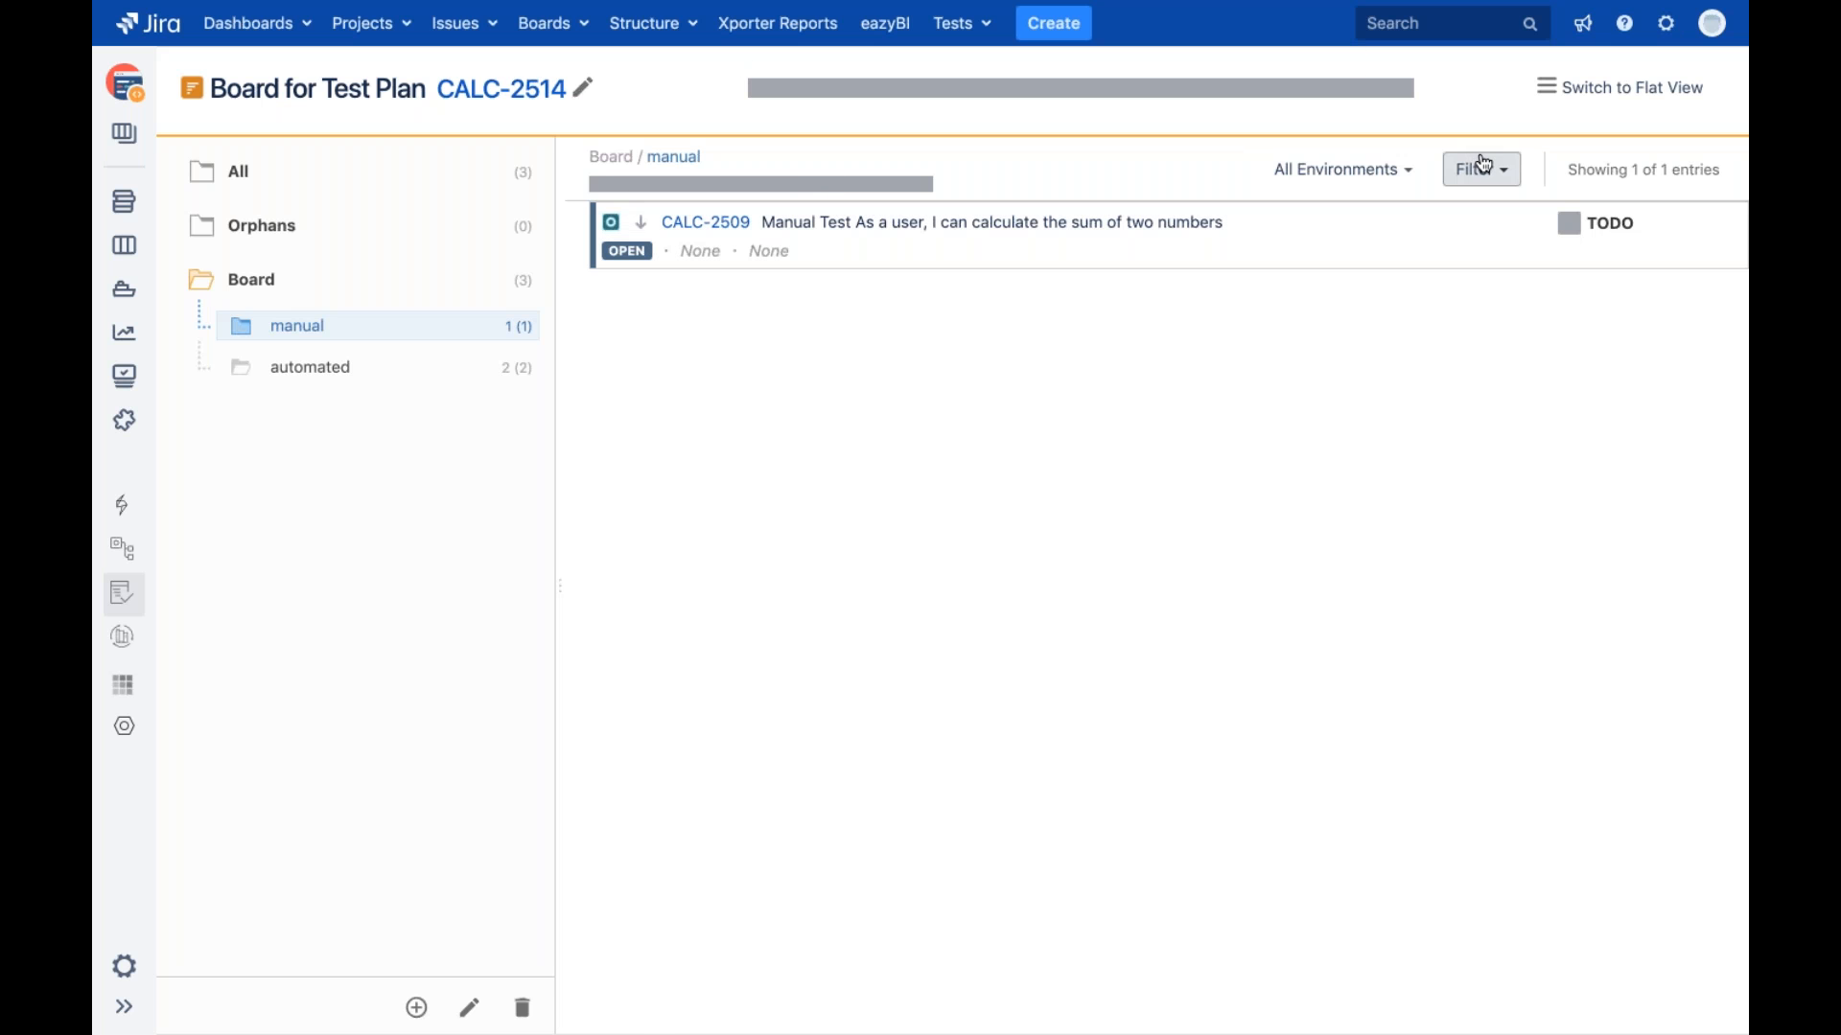
{"action": "right_click", "coordinate": [392, 349]}
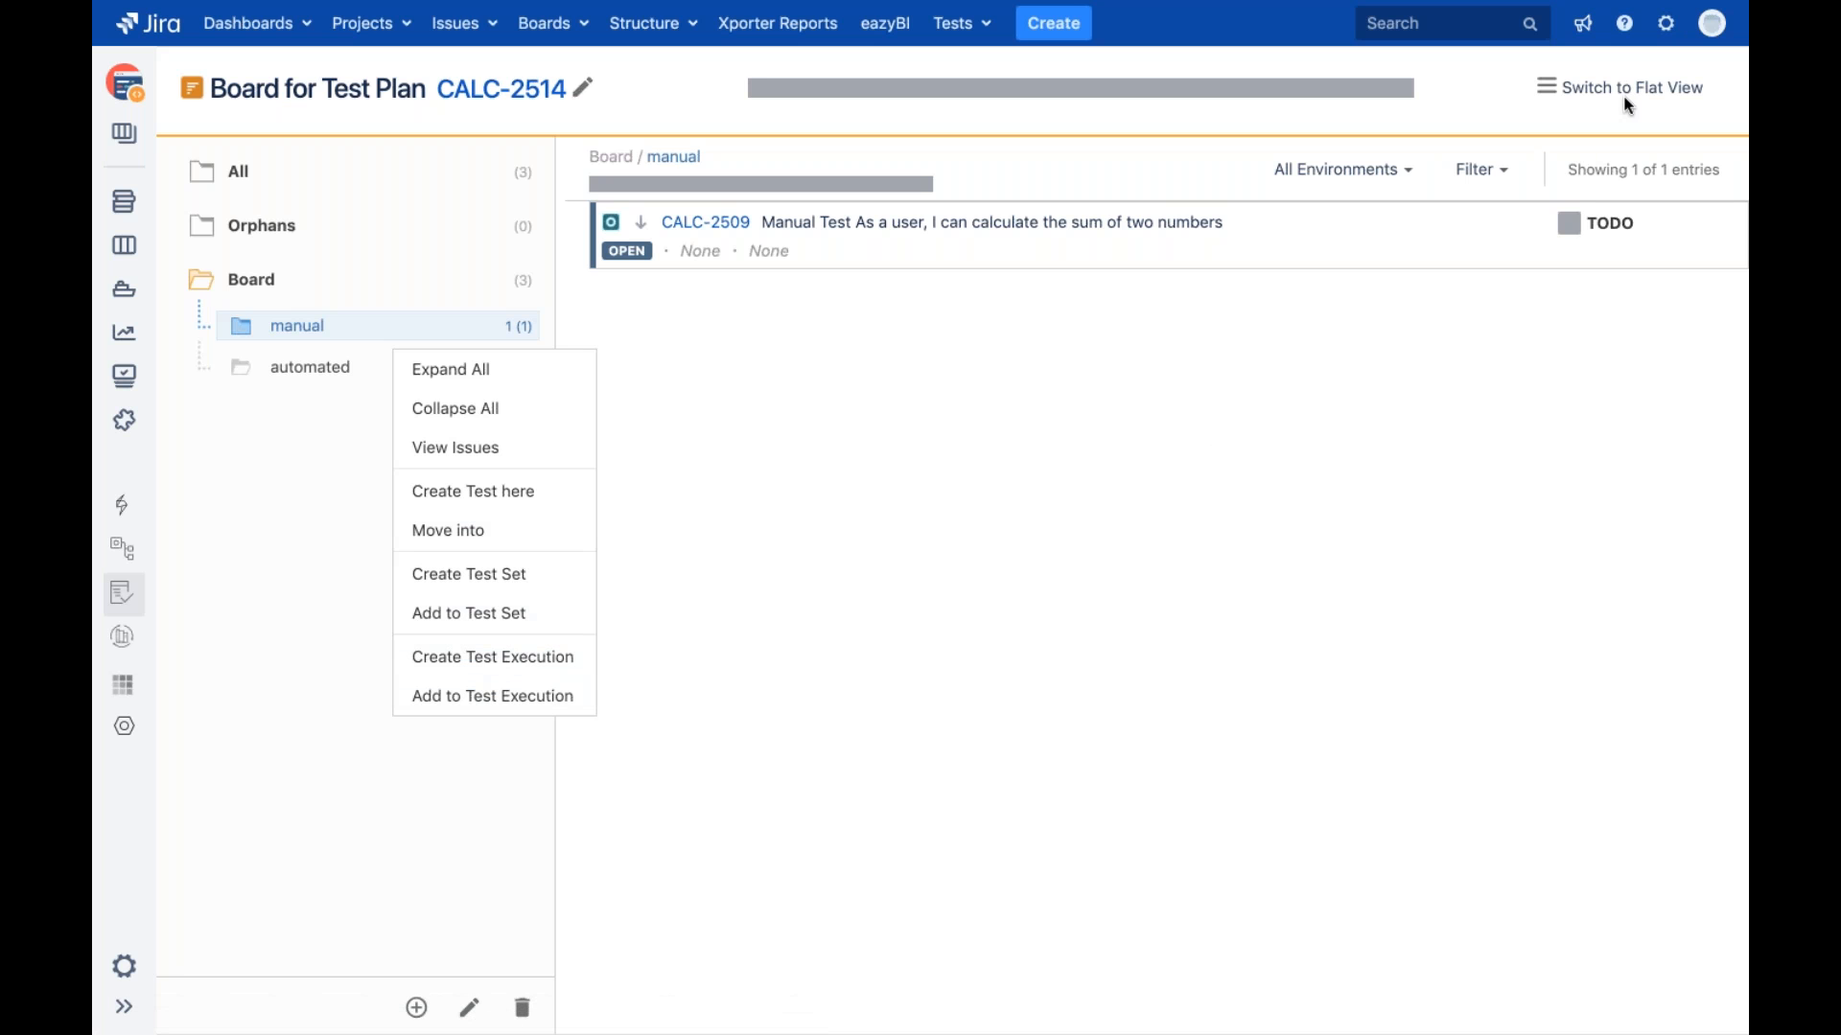
{"action": "left_click", "coordinate": [1421, 457]}
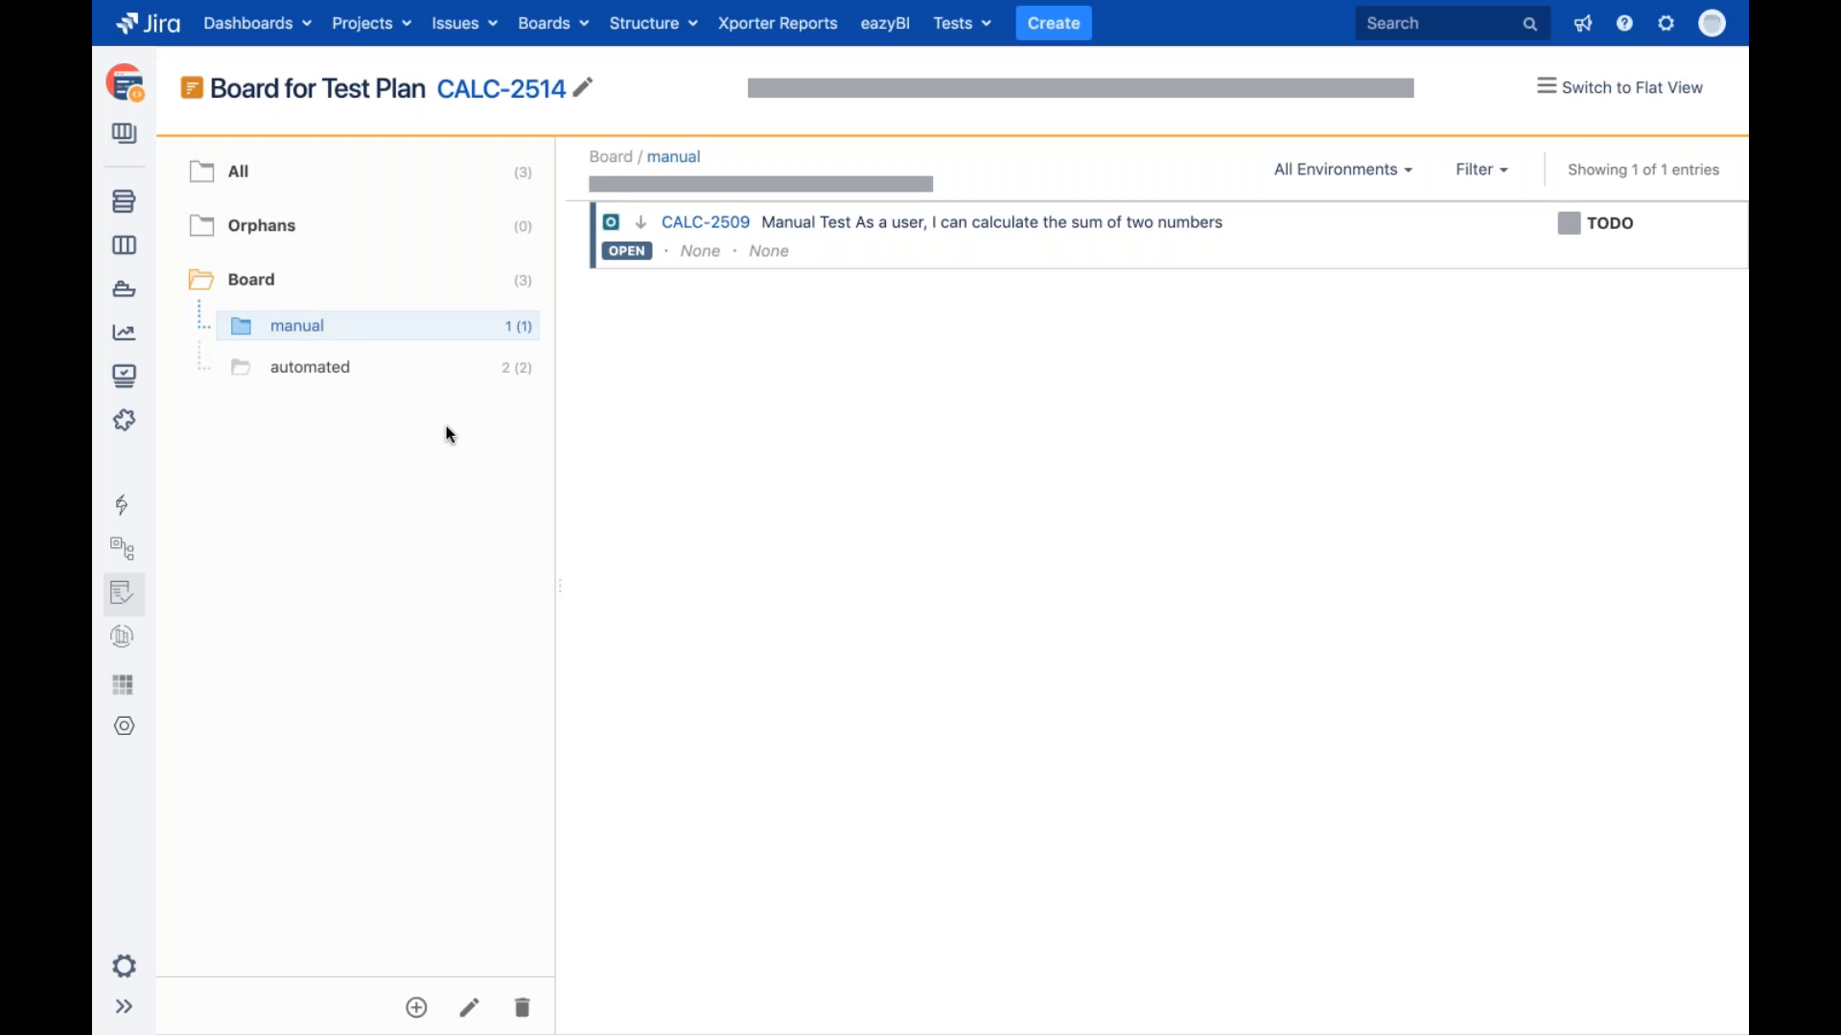
Return to Test Plan CALC-2514 and start creating a Test Execution for all of its tests
{"action": "left_click", "coordinate": [539, 93]}
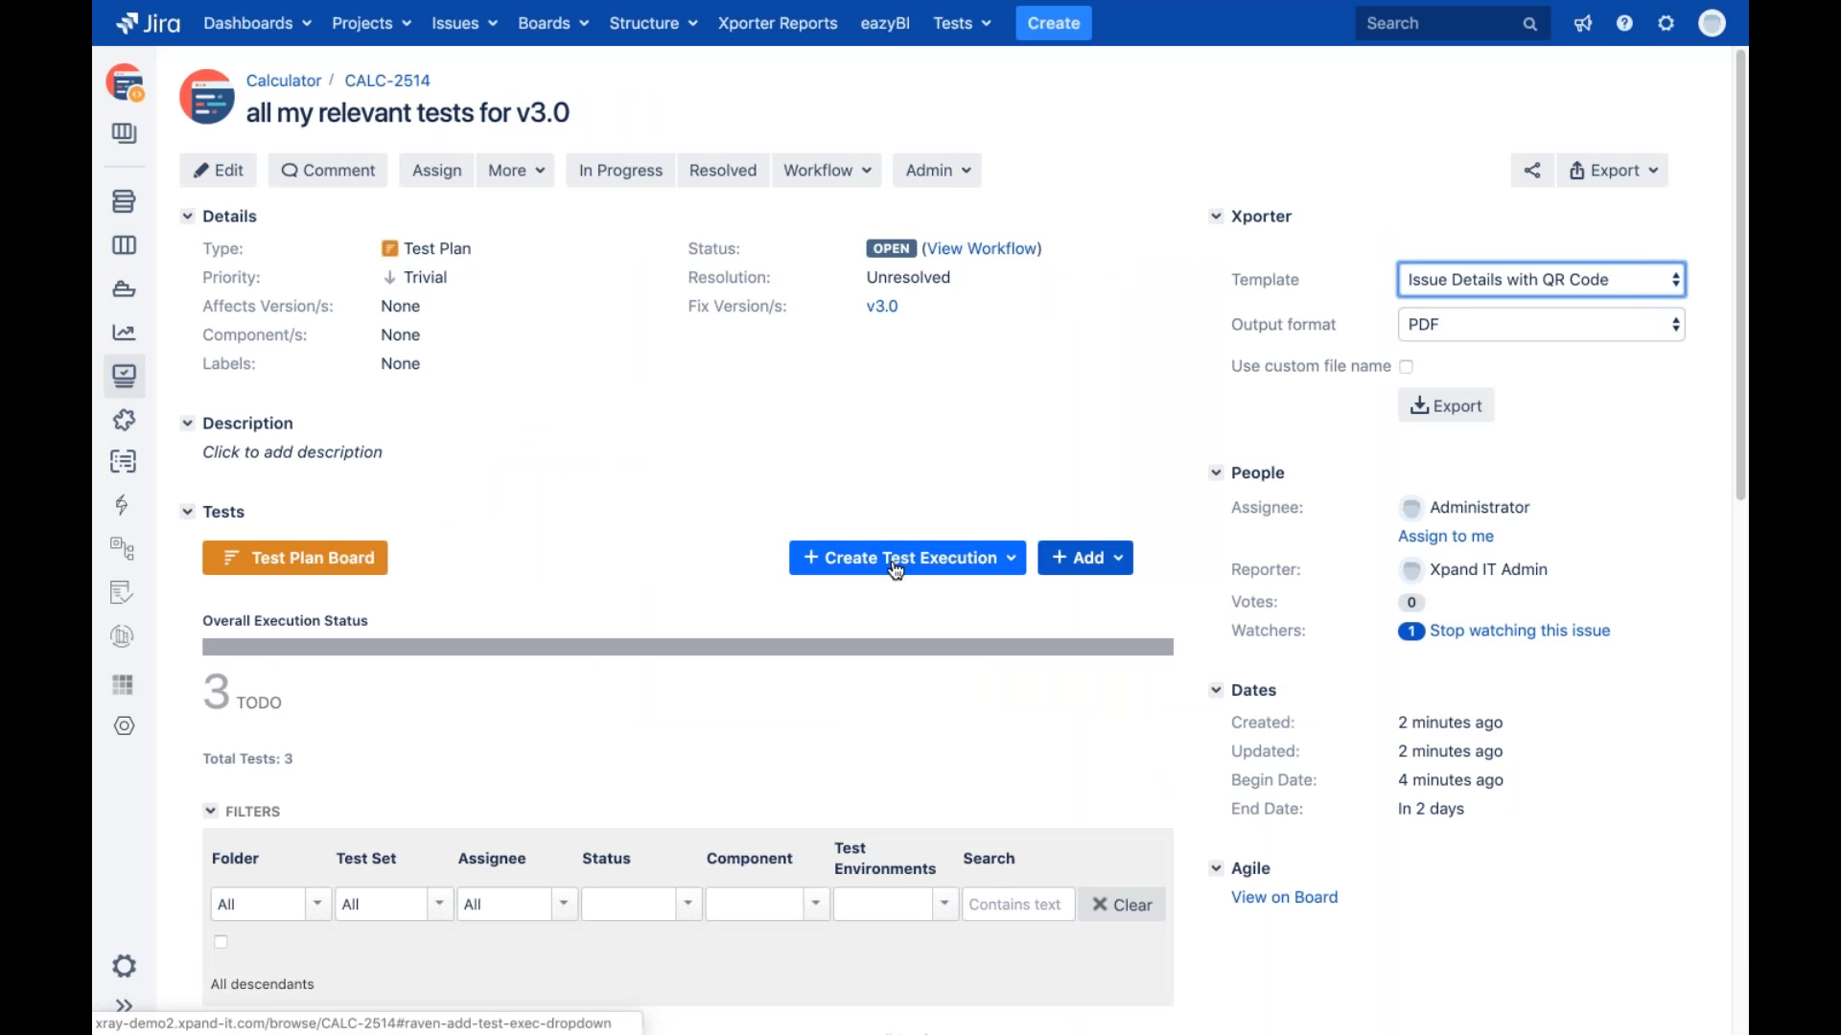
{"action": "scroll", "coordinate": [895, 569], "scroll_direction": "down", "scroll_amount": 1}
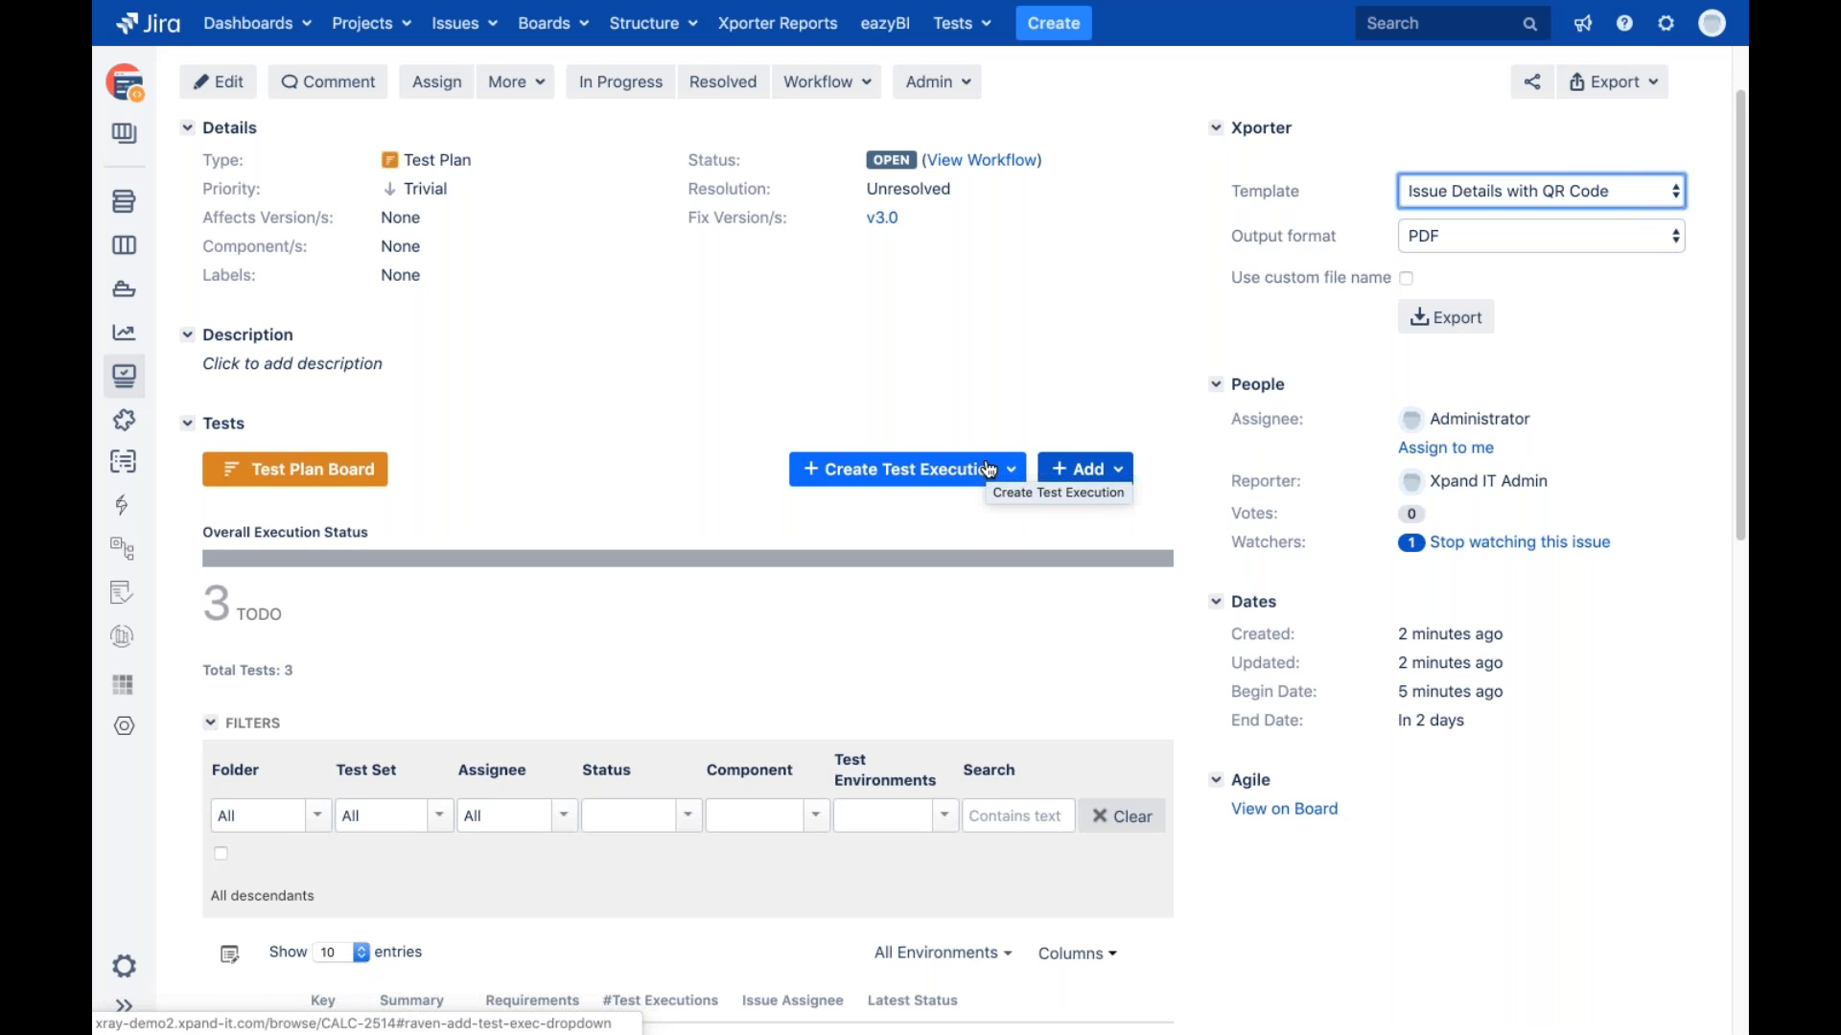
{"action": "scroll", "coordinate": [988, 469], "scroll_direction": "down", "scroll_amount": 3}
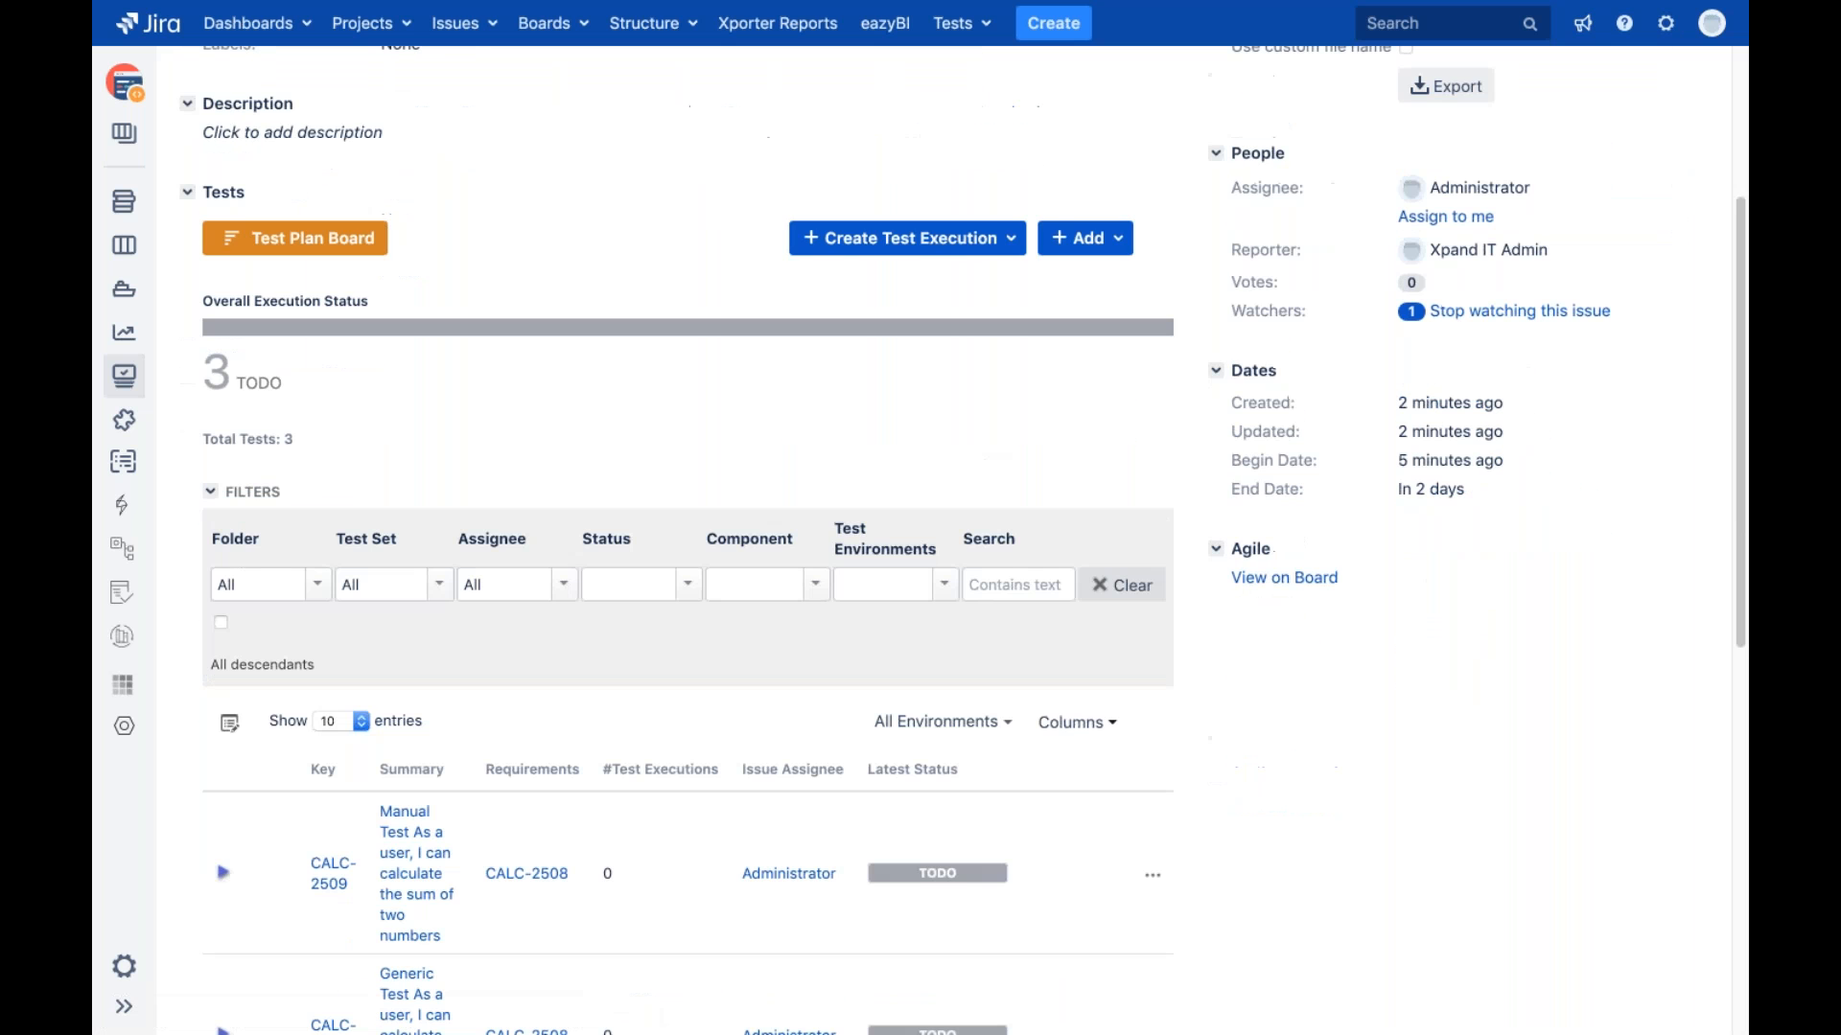
{"action": "scroll", "coordinate": [989, 475], "scroll_direction": "up", "scroll_amount": 3}
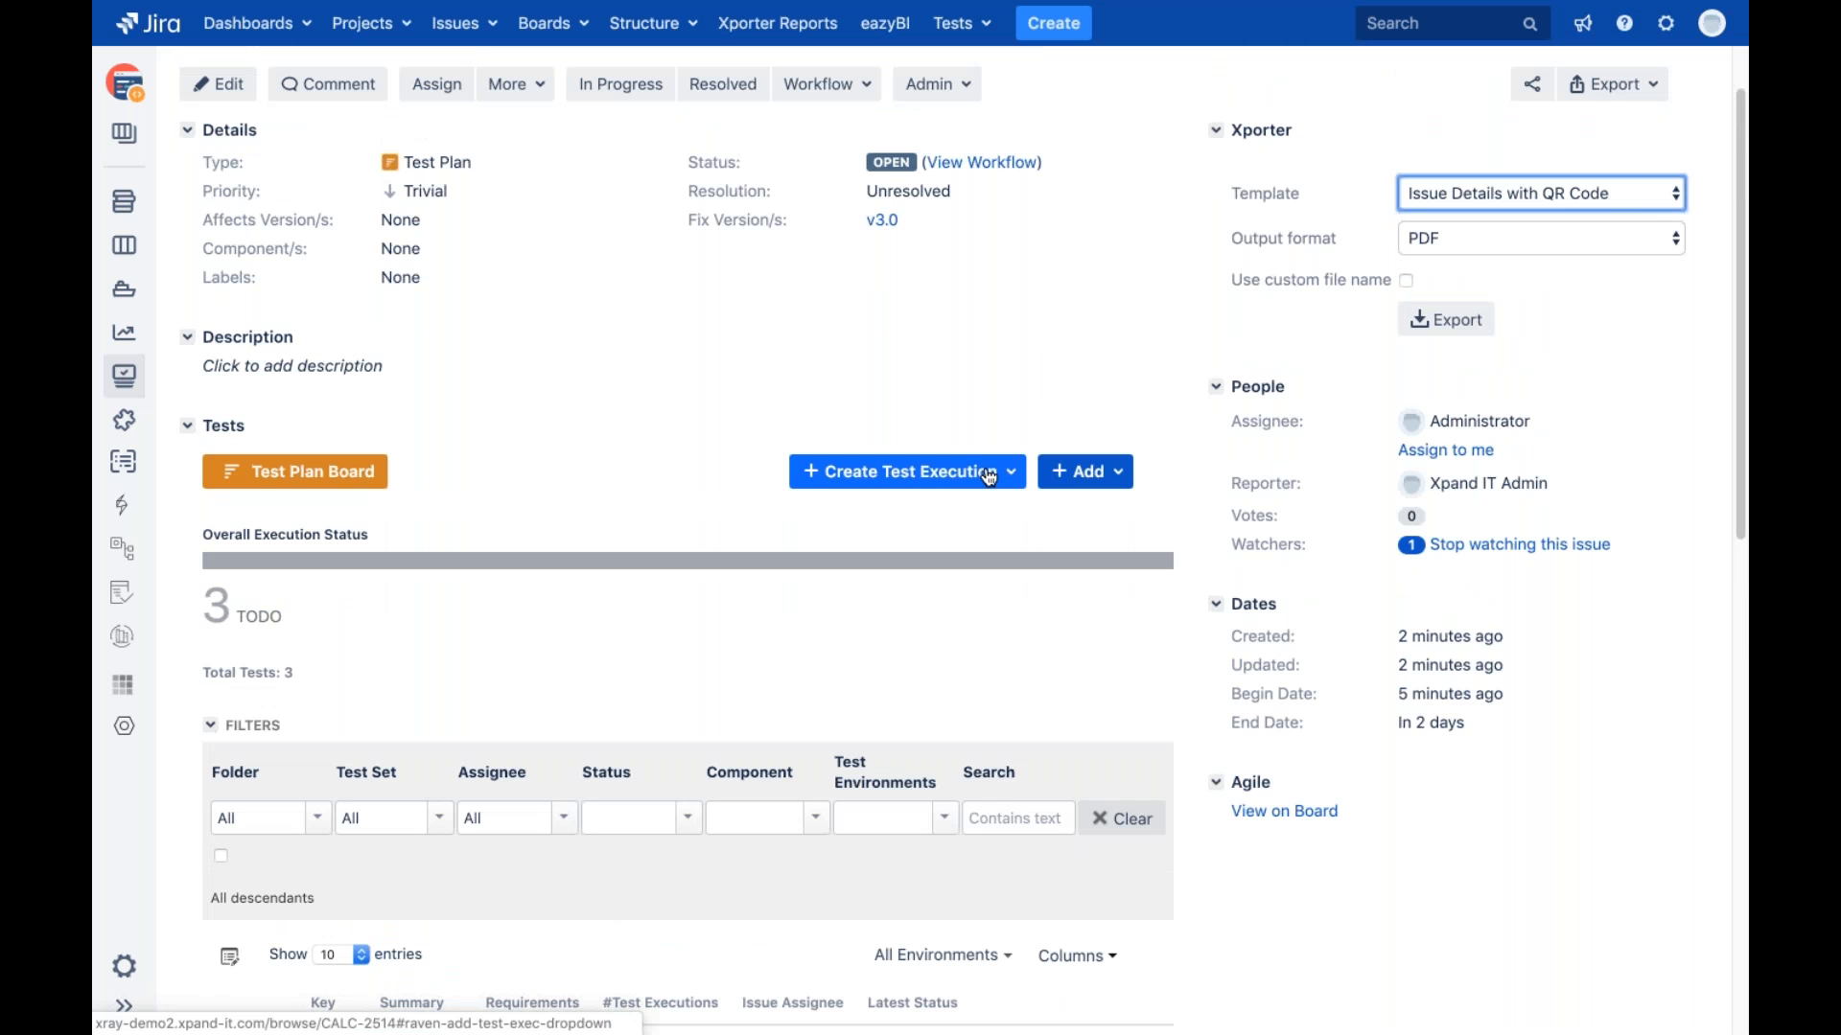
{"action": "left_click", "coordinate": [989, 474]}
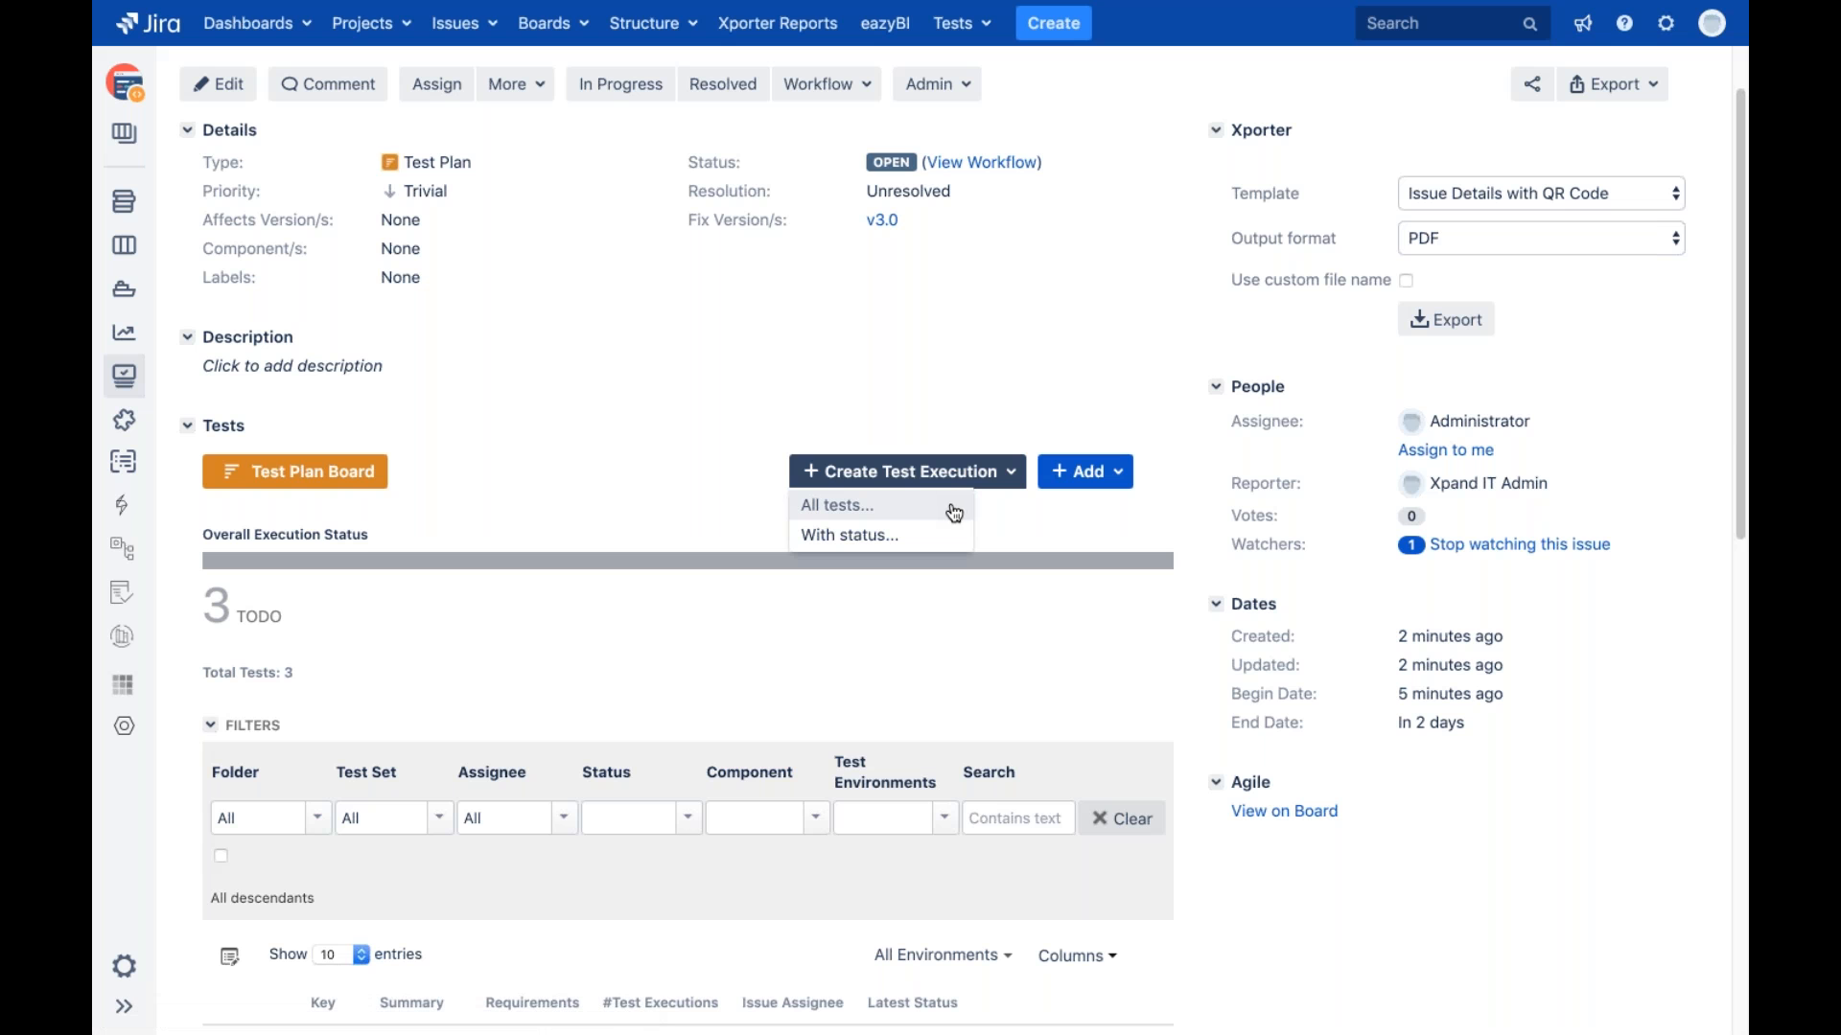
{"action": "left_click", "coordinate": [954, 510]}
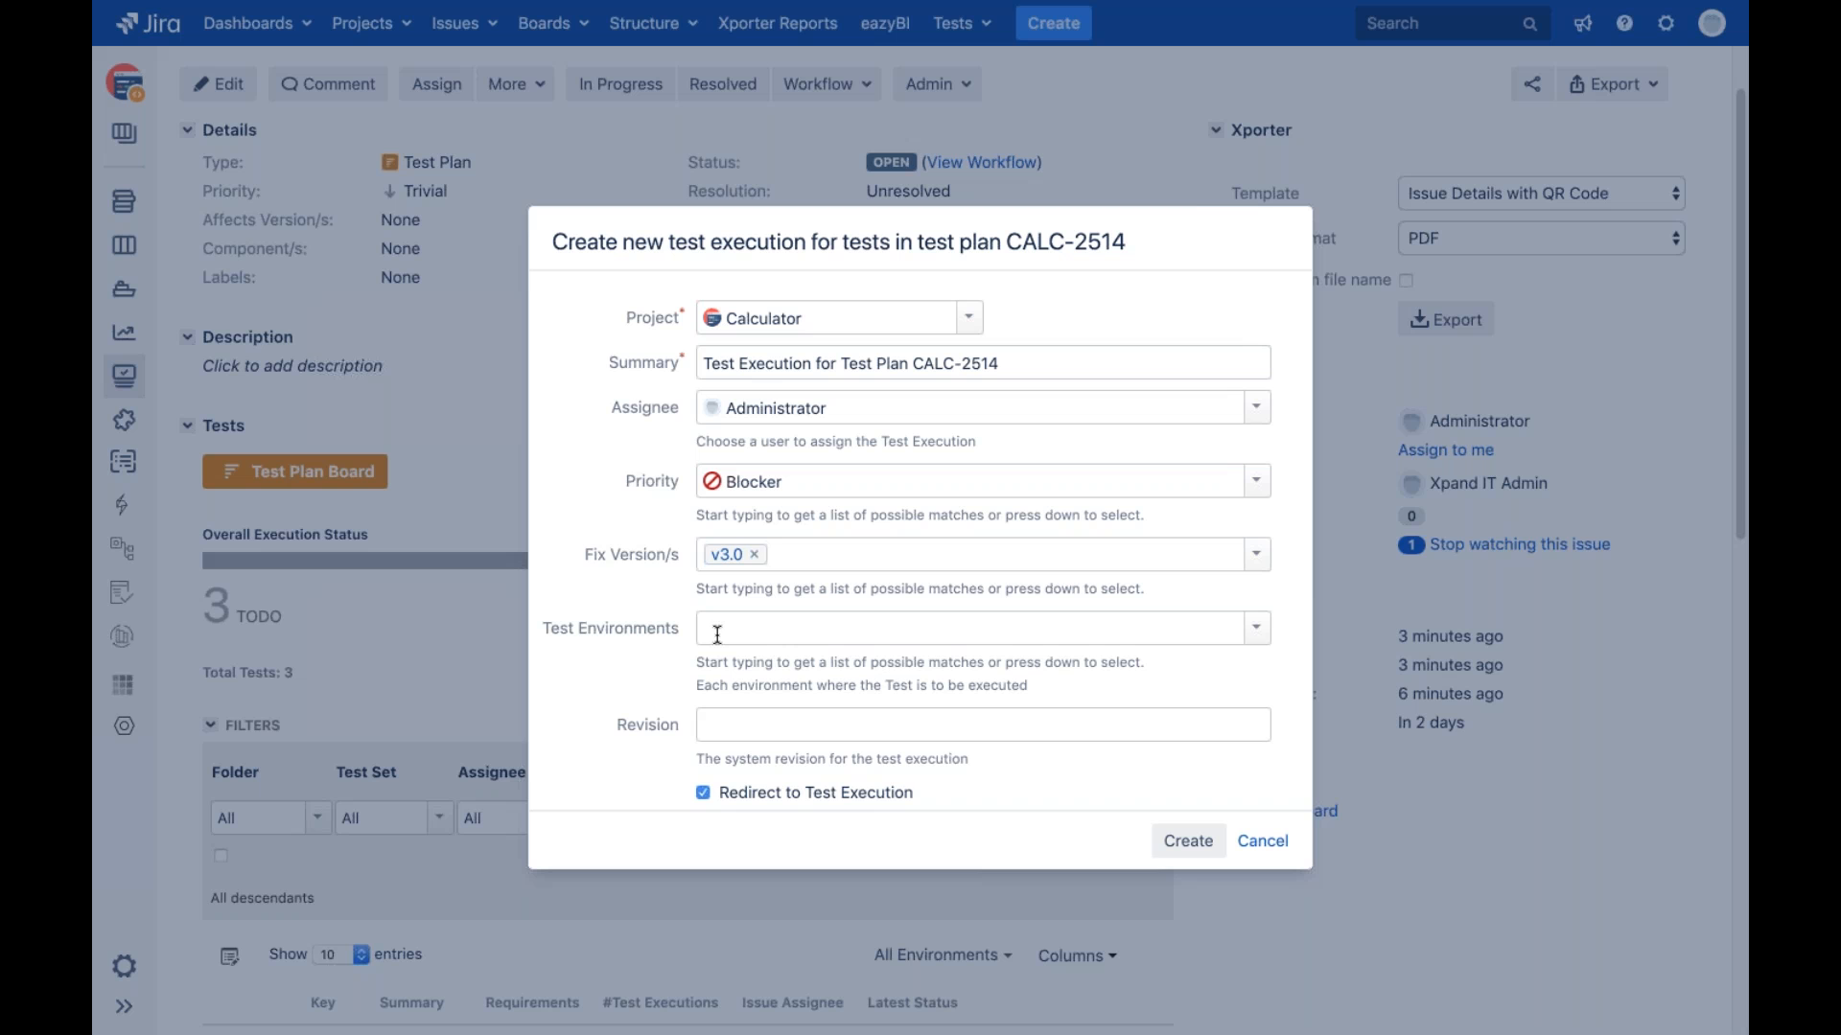
{"action": "left_click", "coordinate": [1255, 630]}
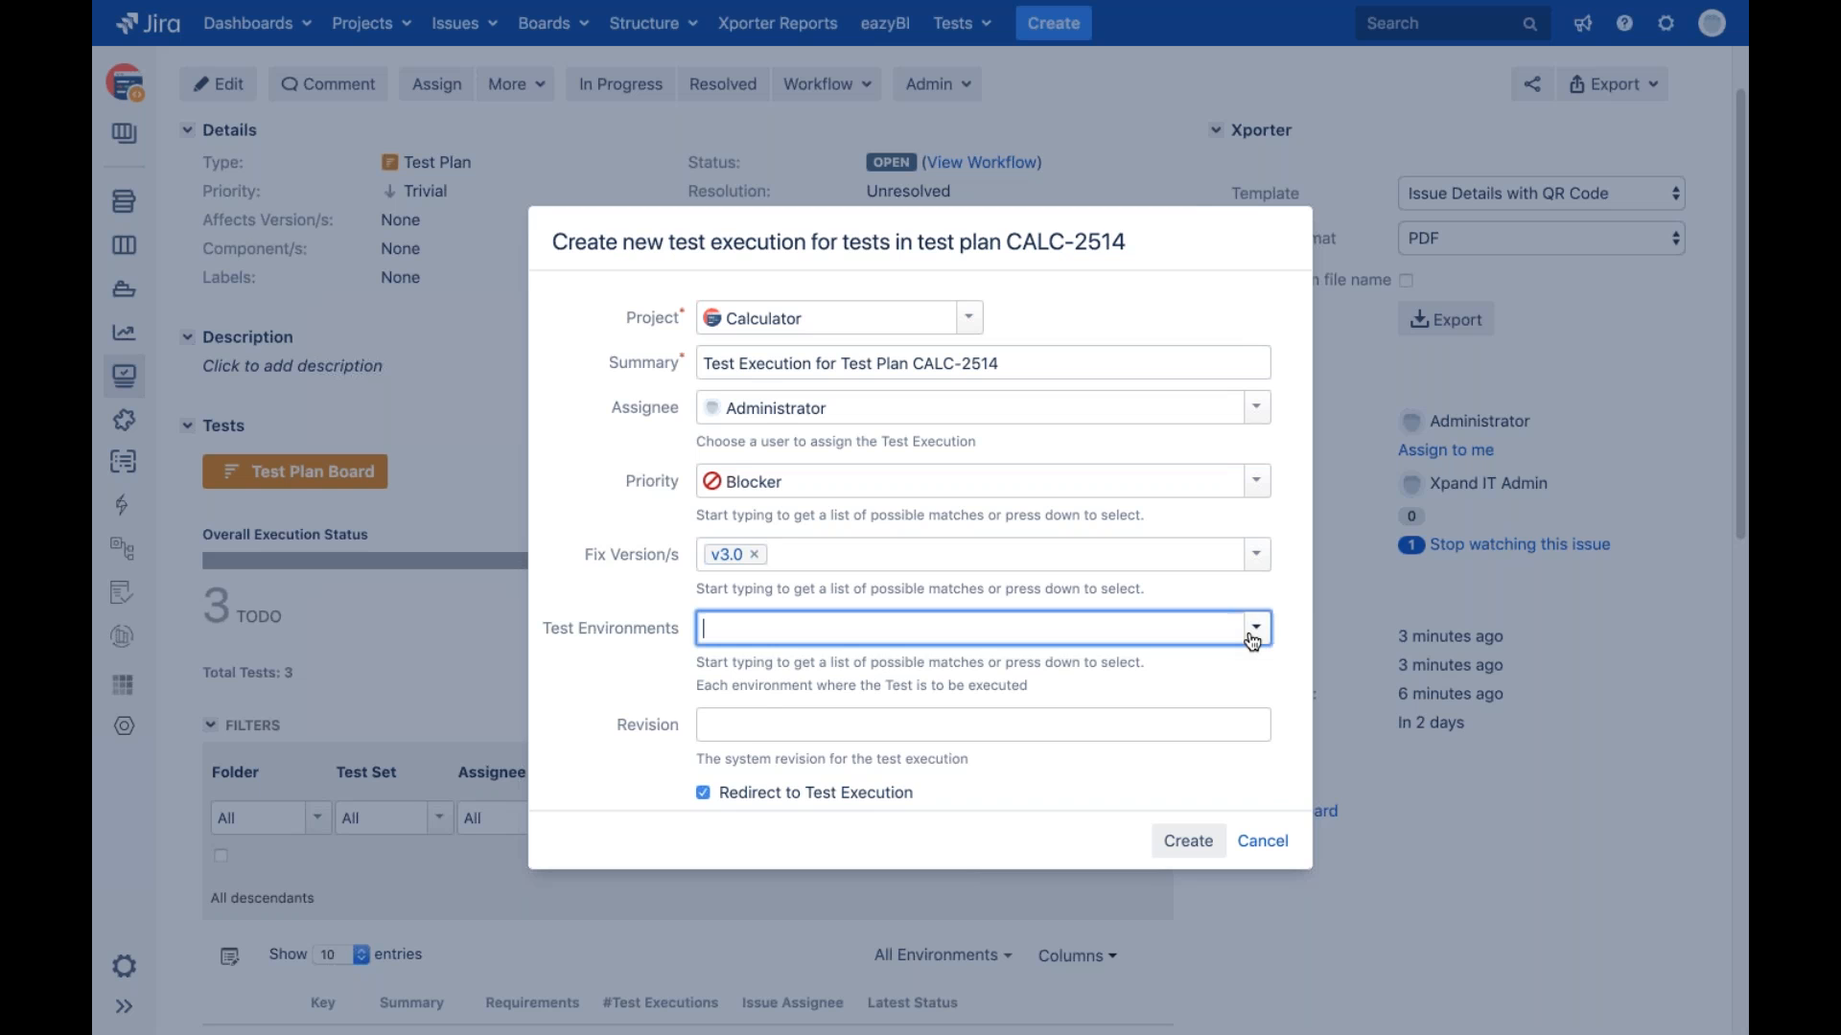
{"action": "left_click", "coordinate": [1288, 582]}
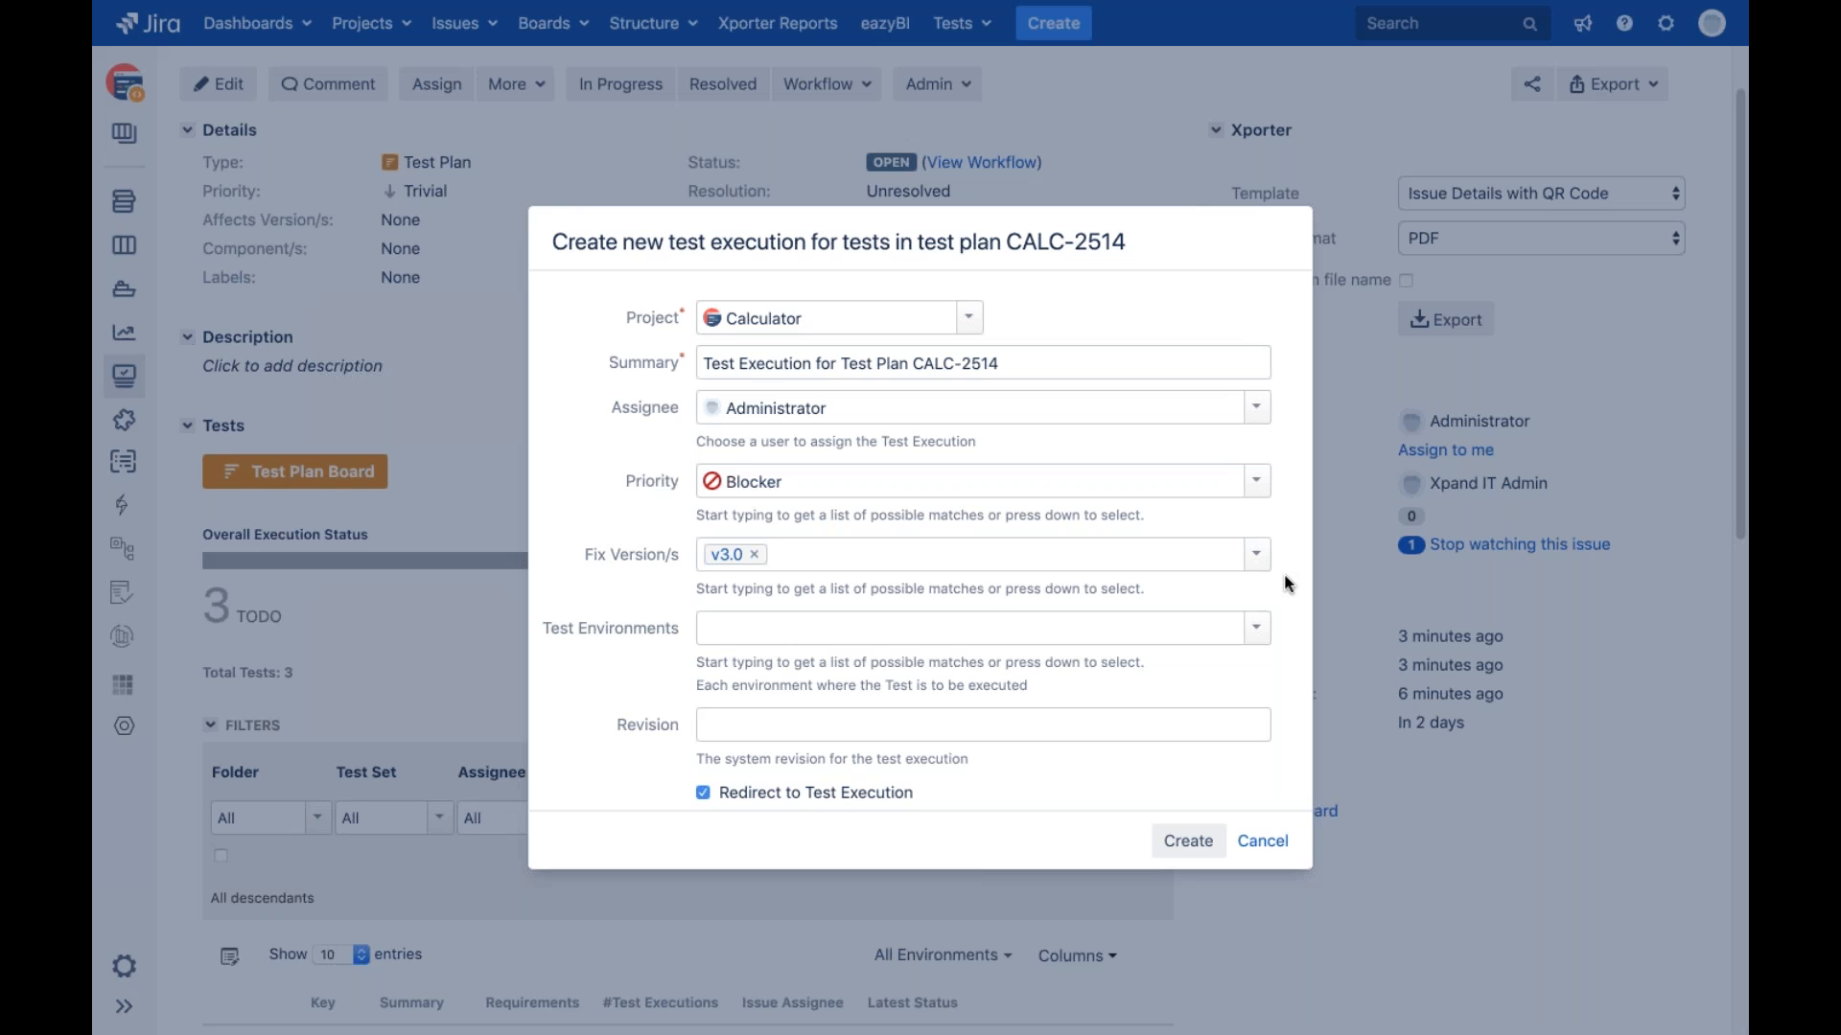
{"action": "left_click", "coordinate": [854, 632]}
{"action": "type", "text": "i"}
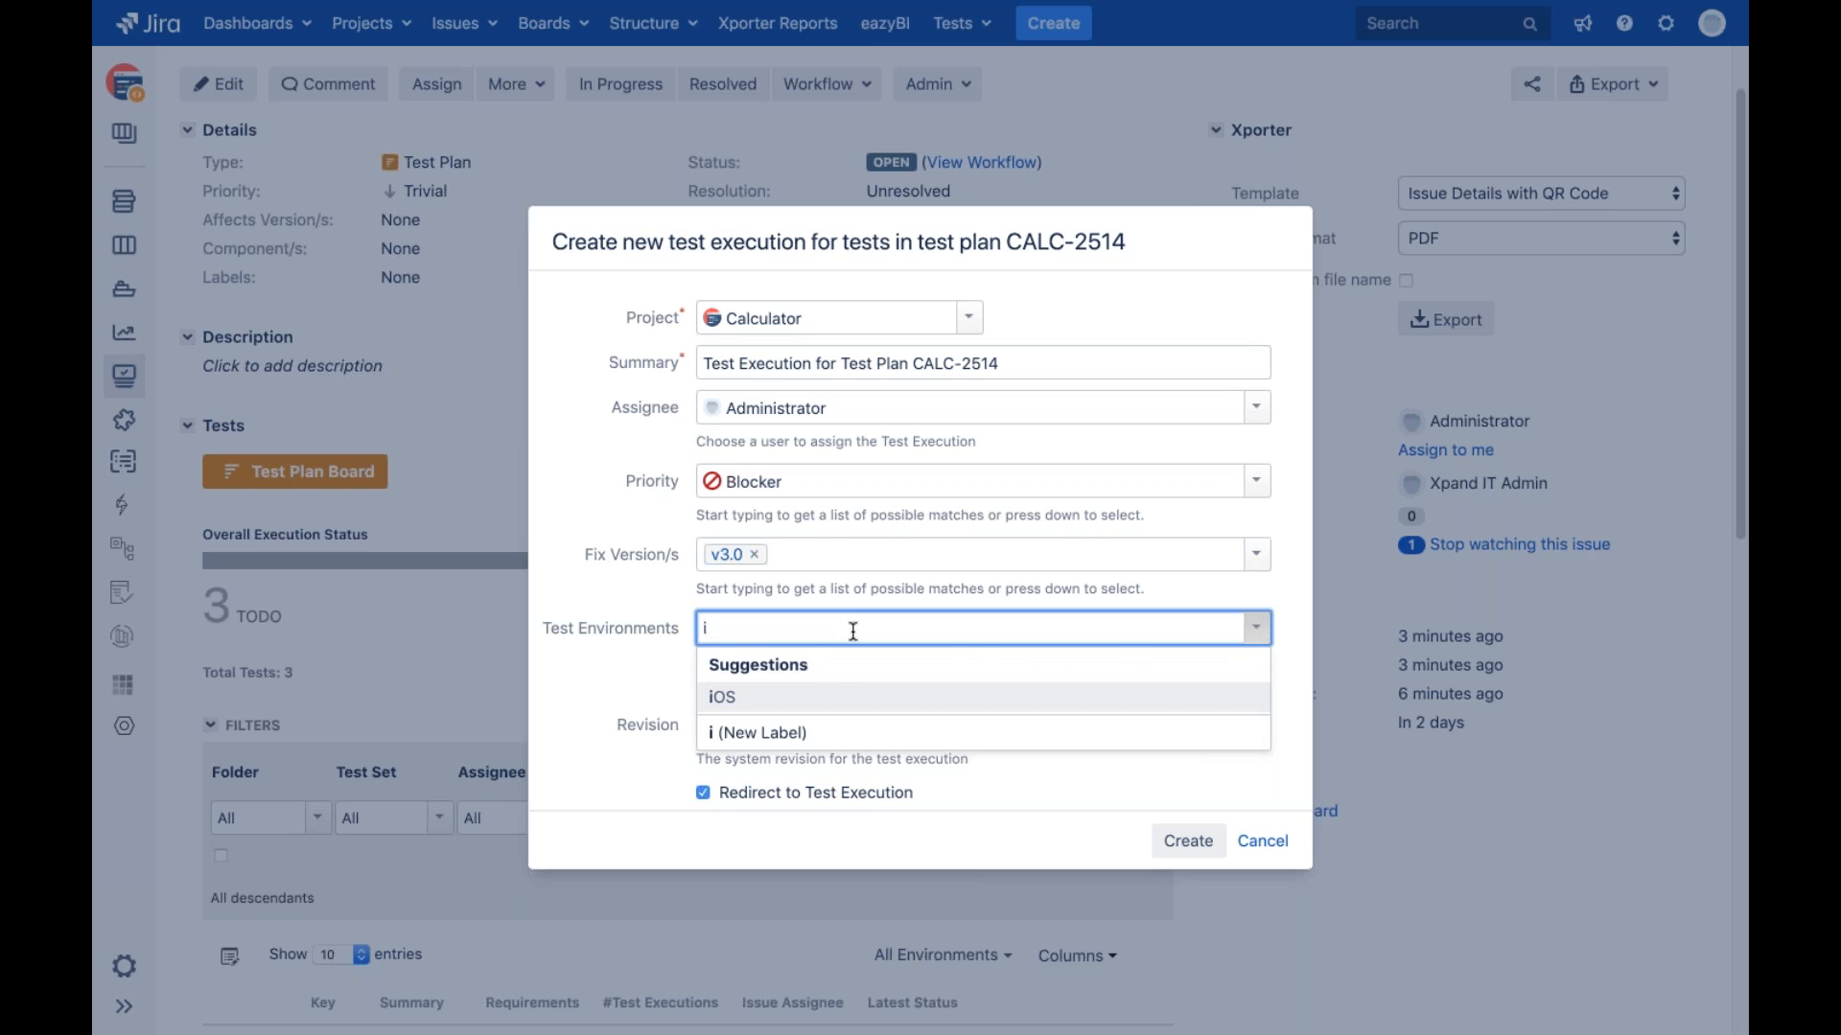
{"action": "key", "text": "BackSpace"}
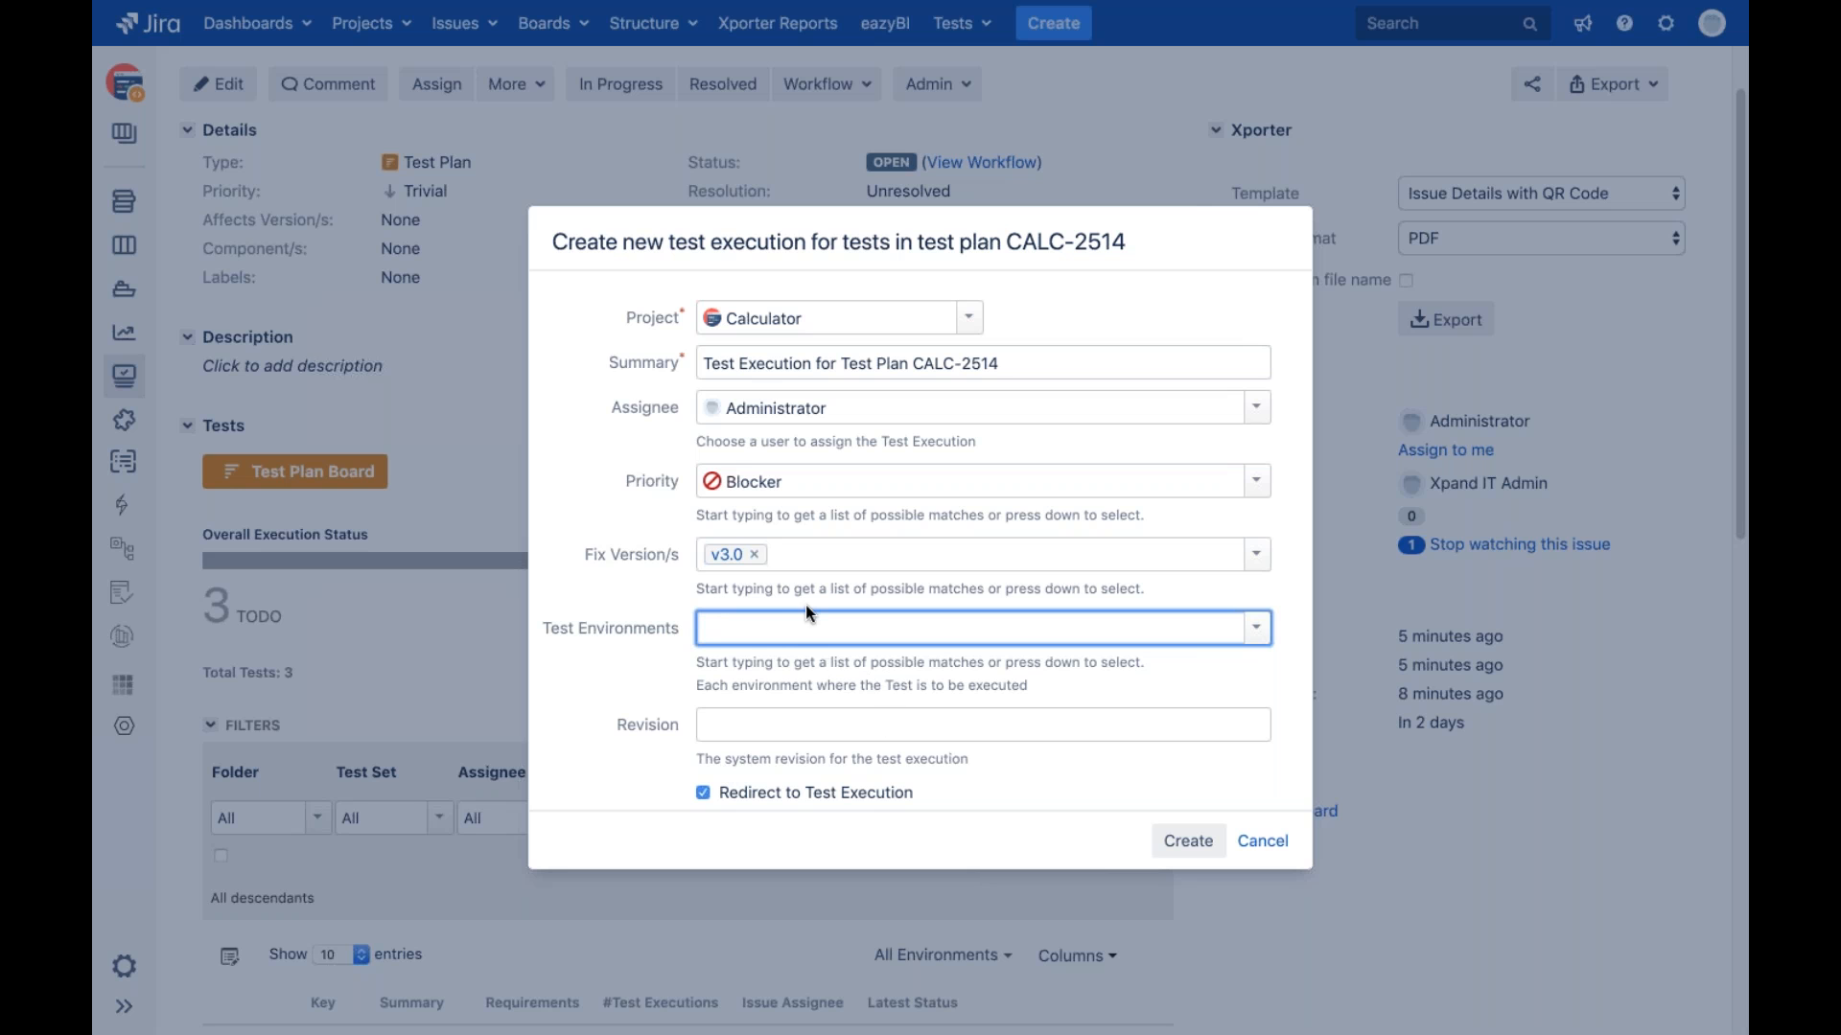
Create the Test Execution without a test environment and review its details, overall execution status and test list
{"action": "left_click", "coordinate": [1187, 843]}
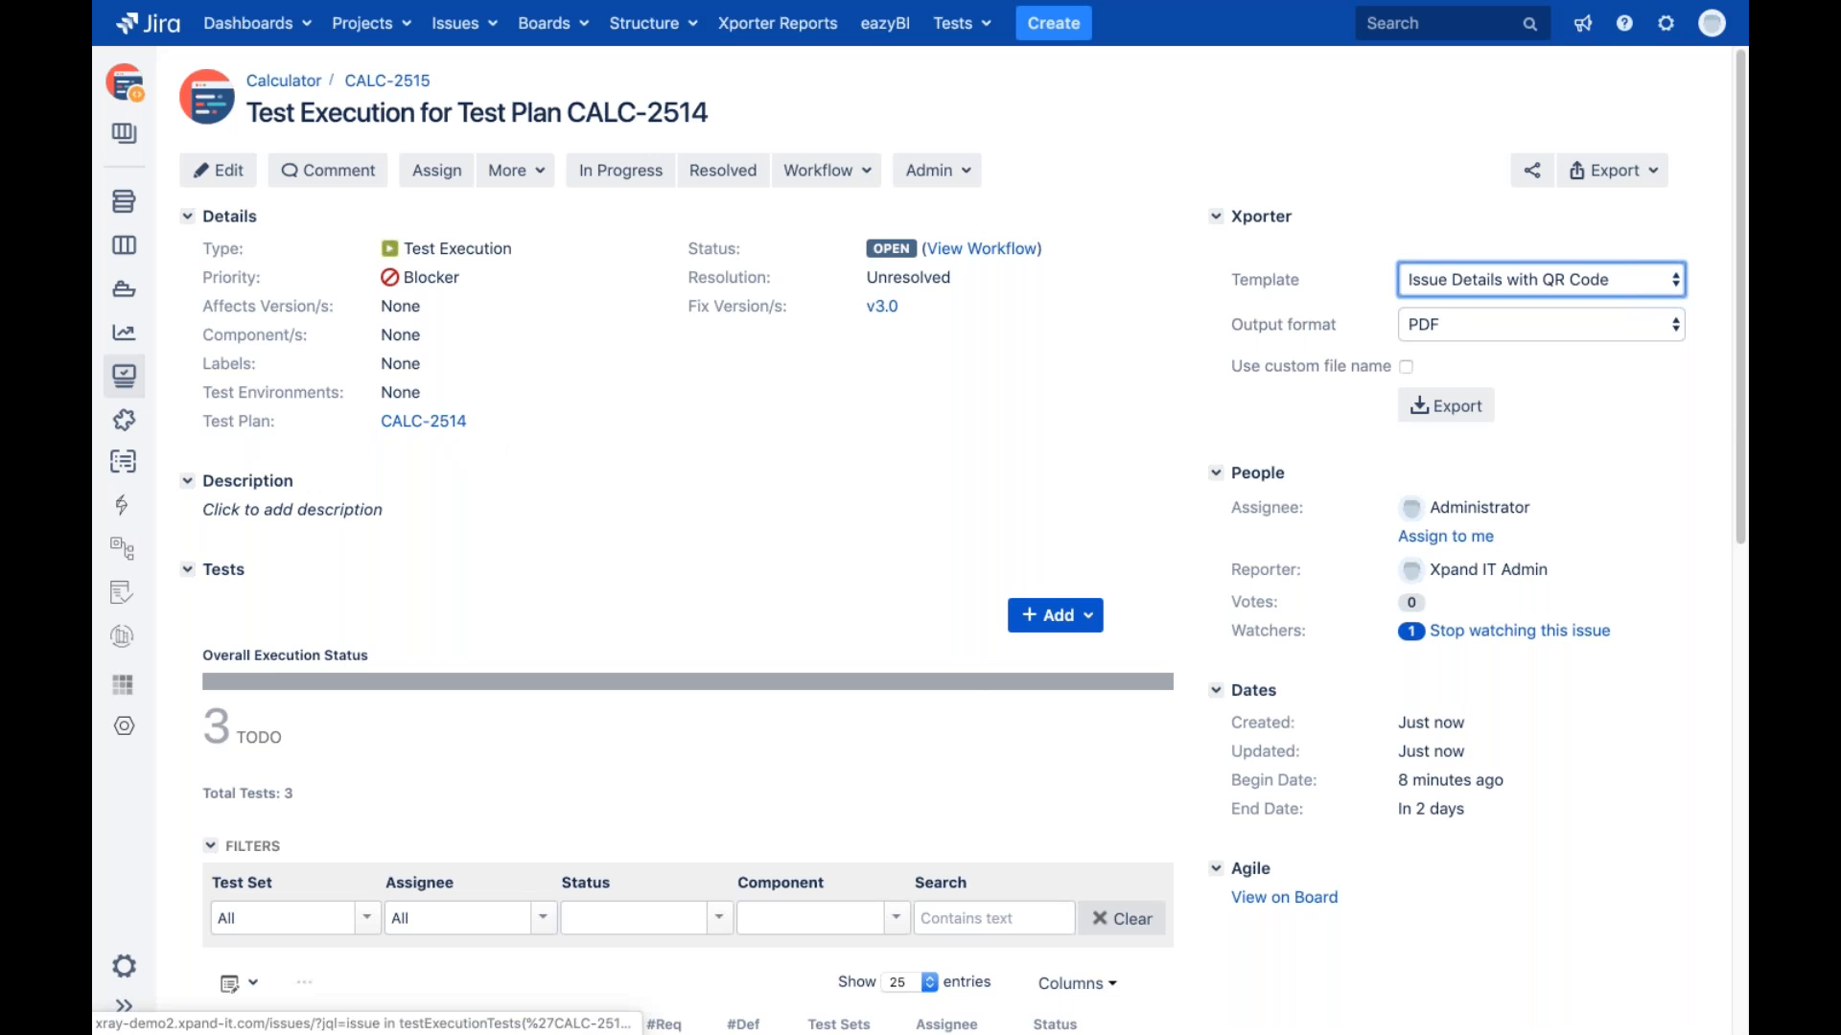
{"action": "mouse_move", "coordinate": [980, 682]}
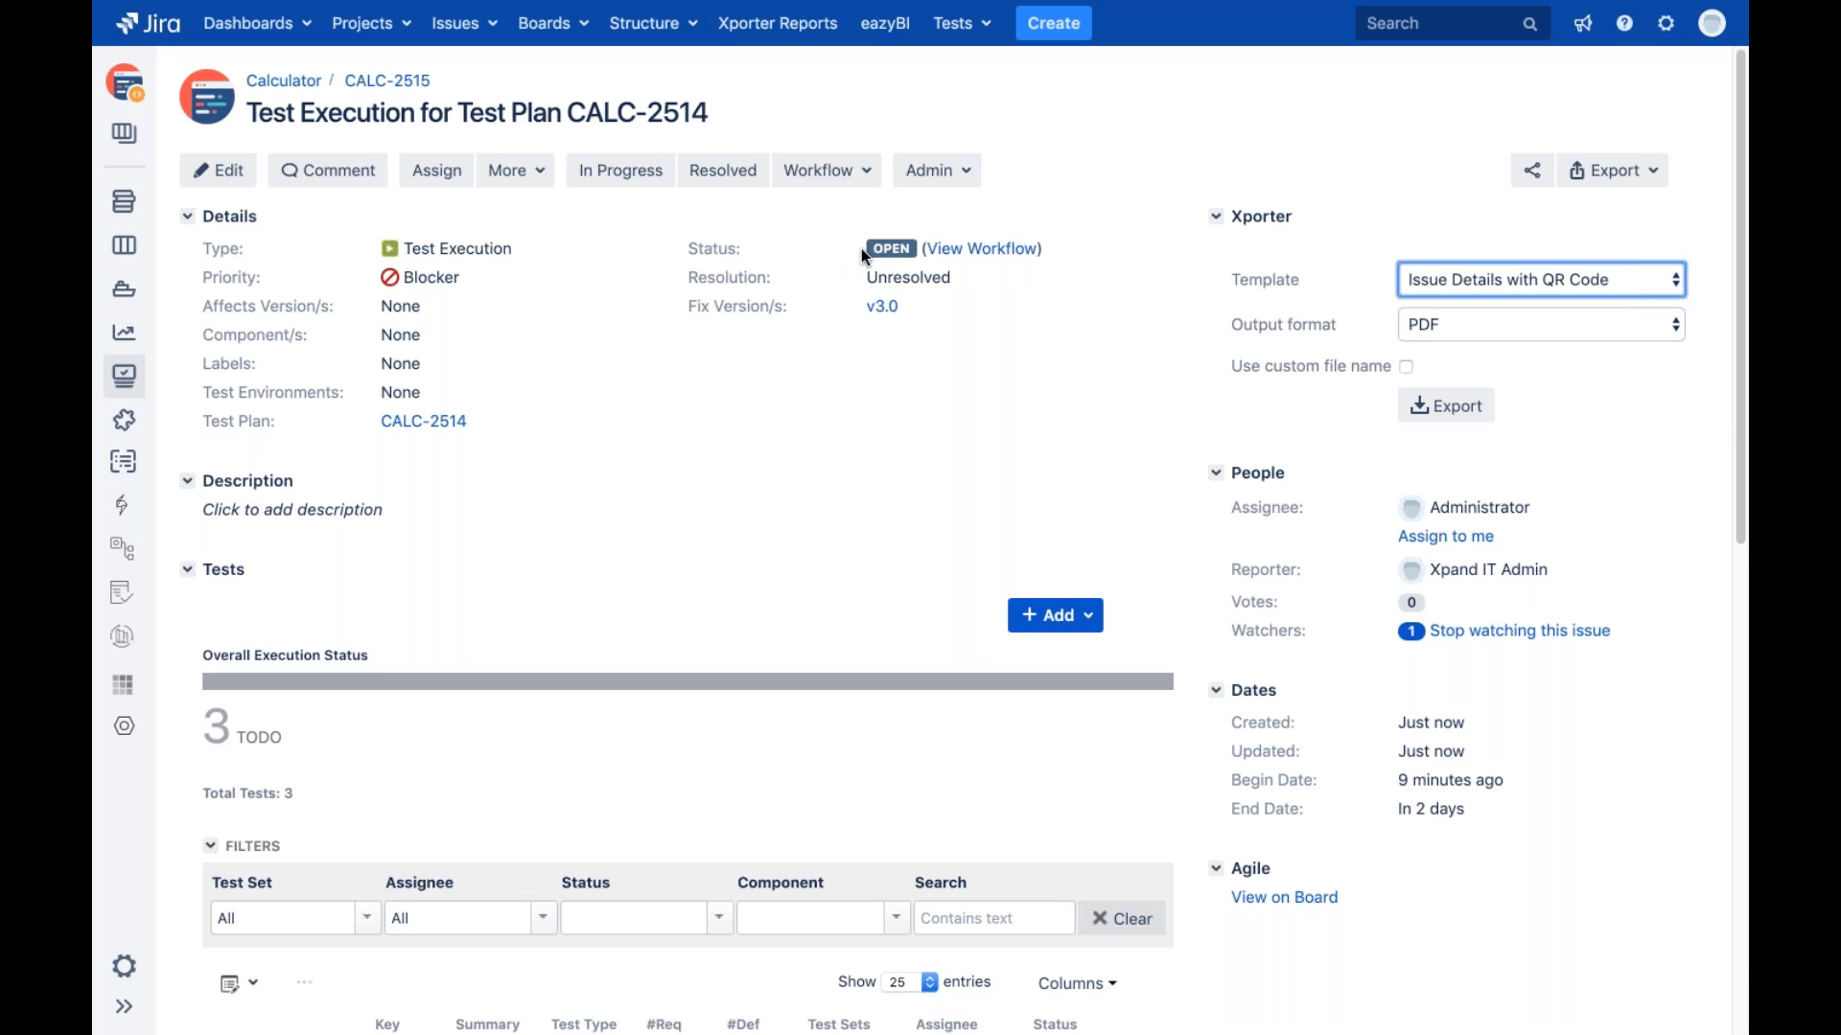
{"action": "scroll", "coordinate": [860, 249], "scroll_direction": "down", "scroll_amount": 3}
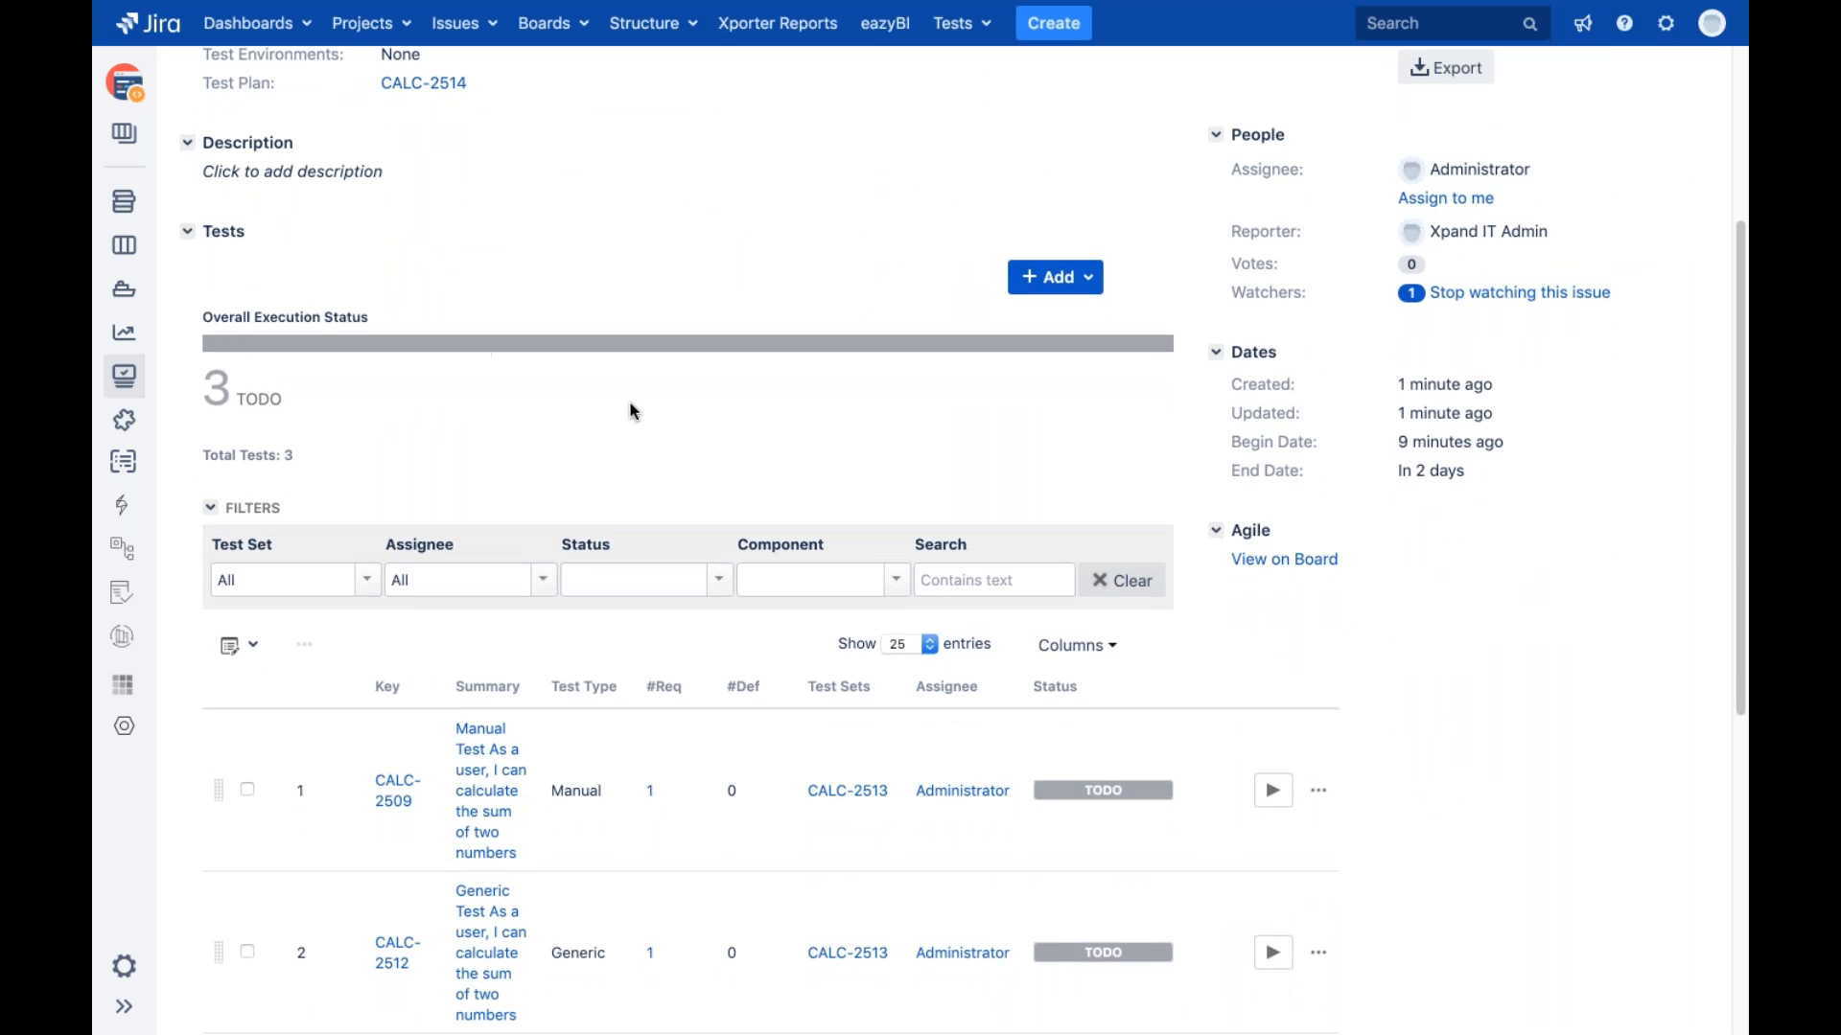
{"action": "scroll", "coordinate": [630, 410], "scroll_direction": "down", "scroll_amount": 3}
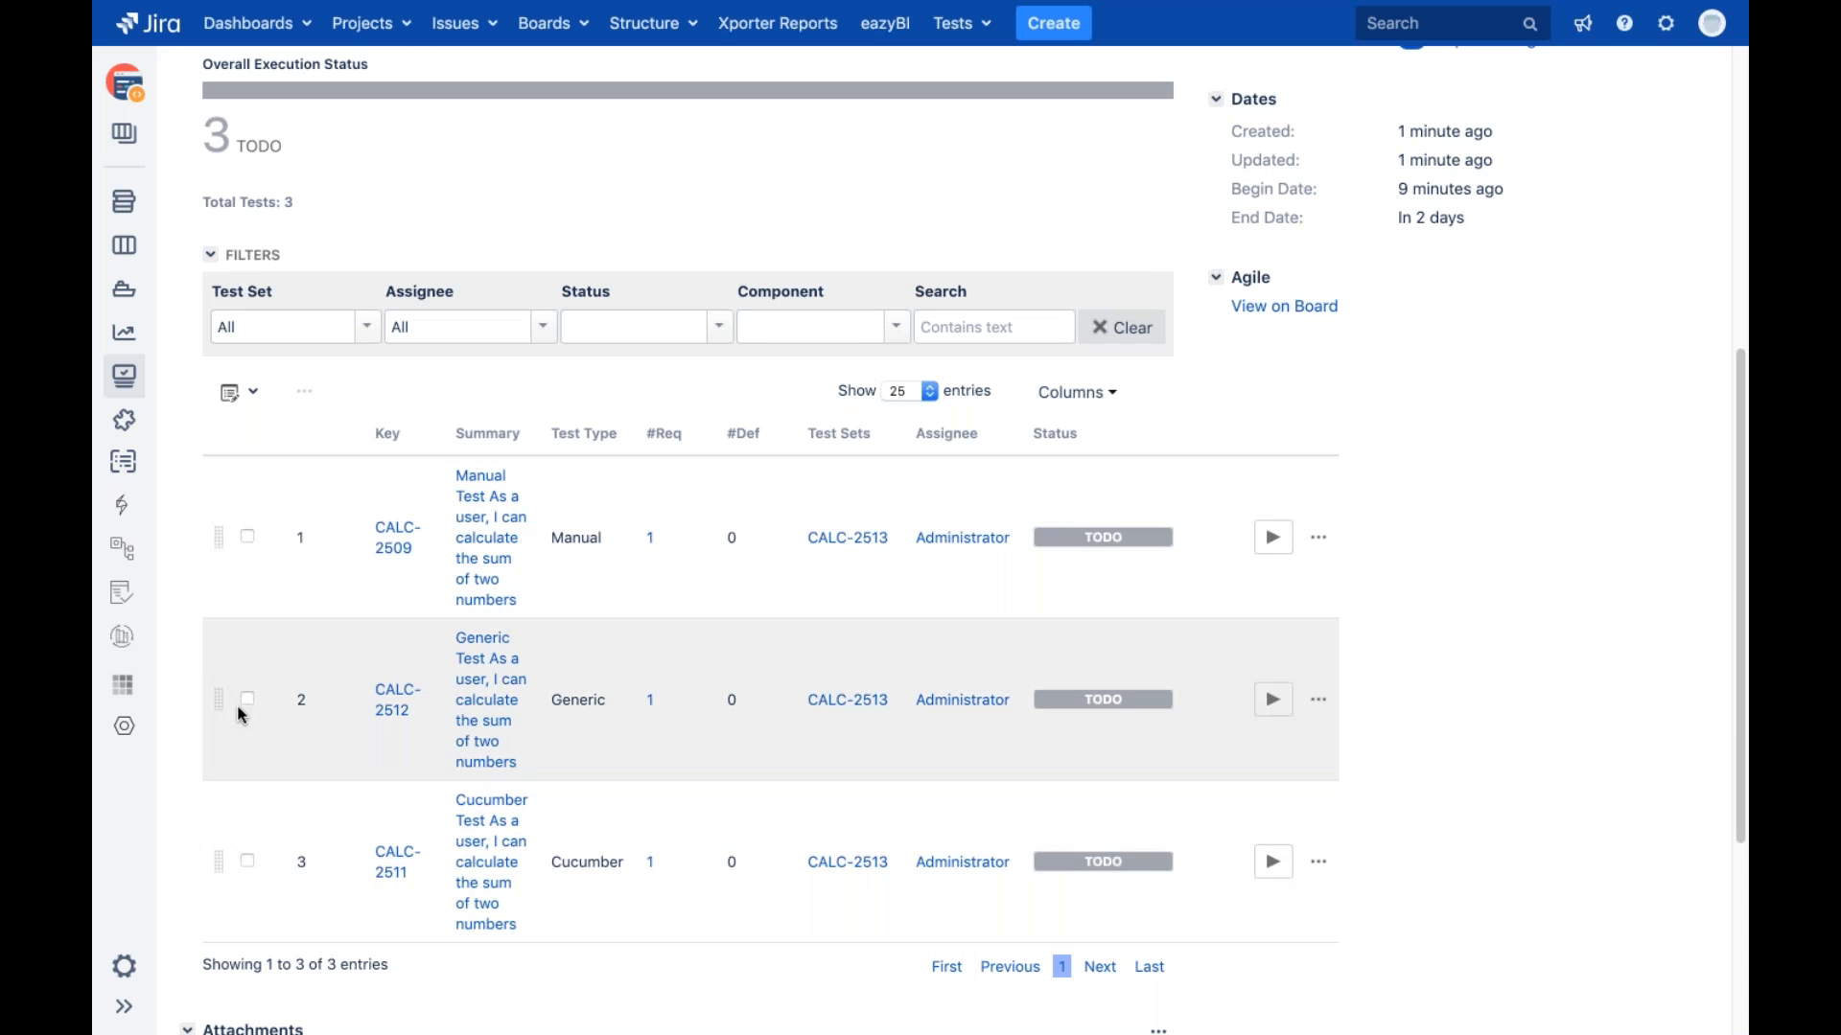
Try to move the Generic test CALC-2512 above CALC-2509 in the Test Execution's order
{"action": "left_click_drag", "start_coordinate": [222, 698], "coordinate": [230, 559]}
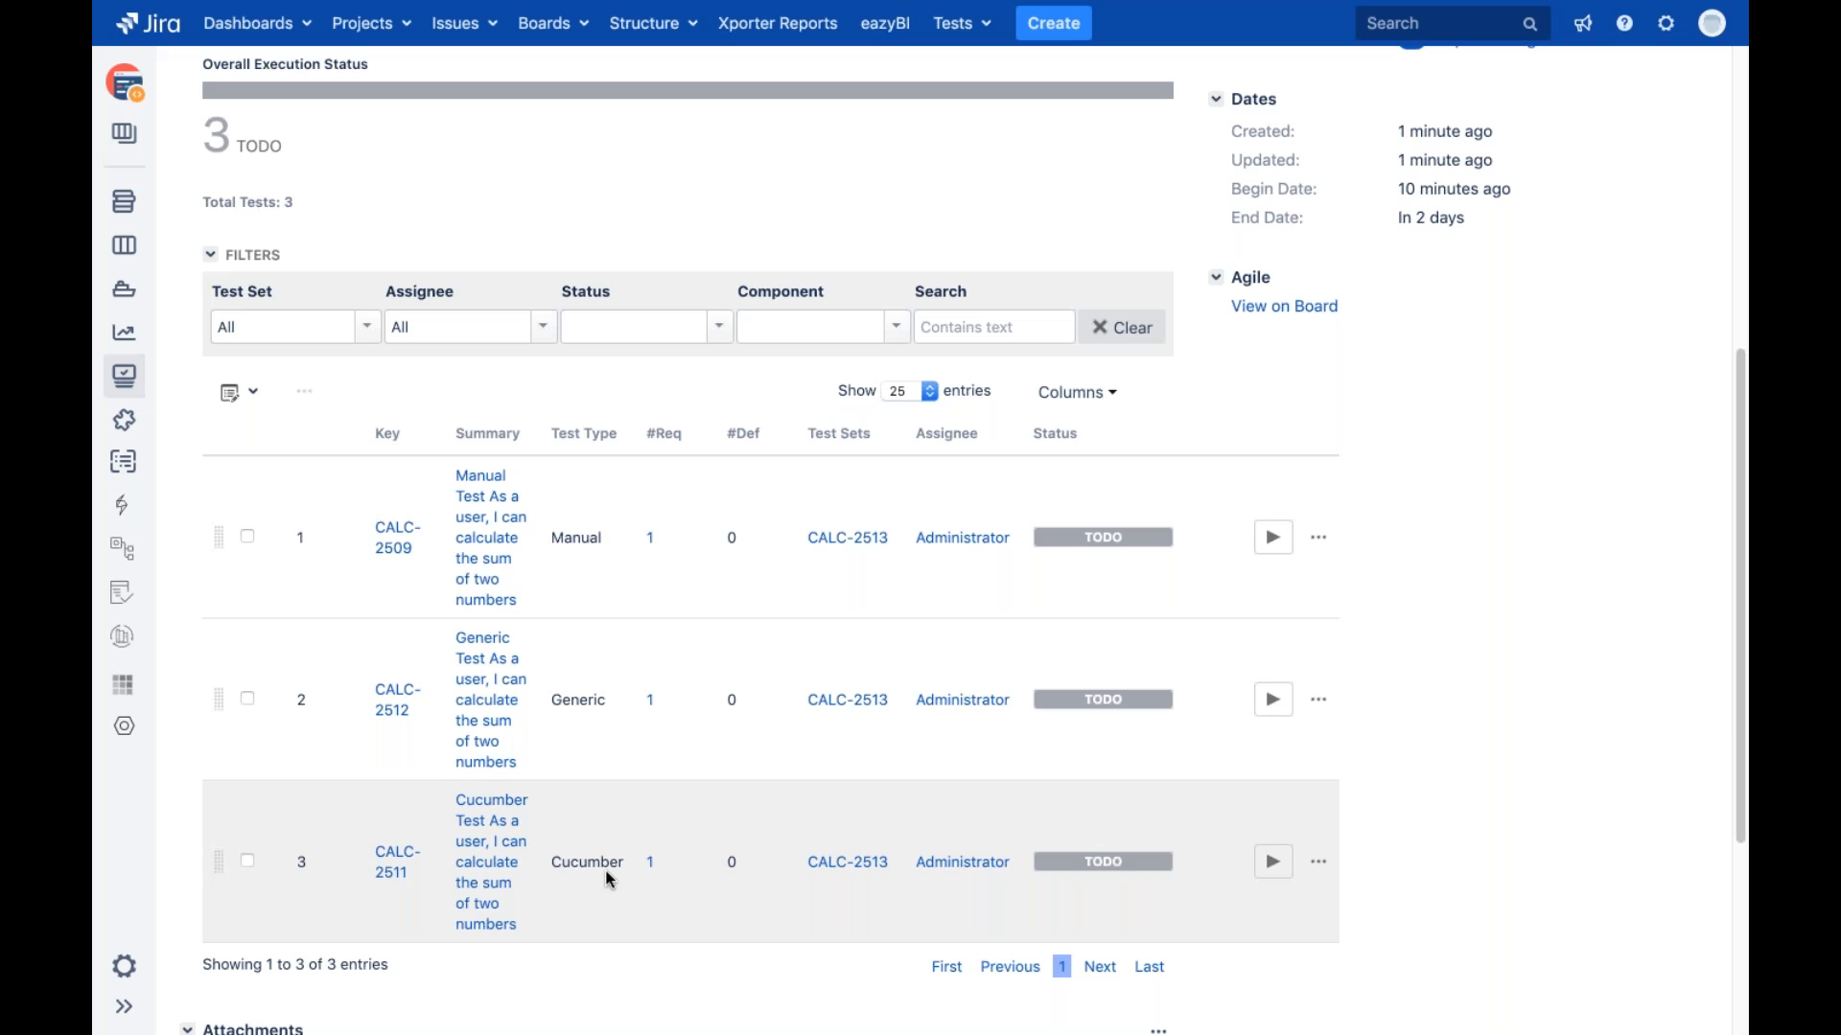
{"action": "scroll", "coordinate": [975, 594], "scroll_direction": "up", "scroll_amount": 3}
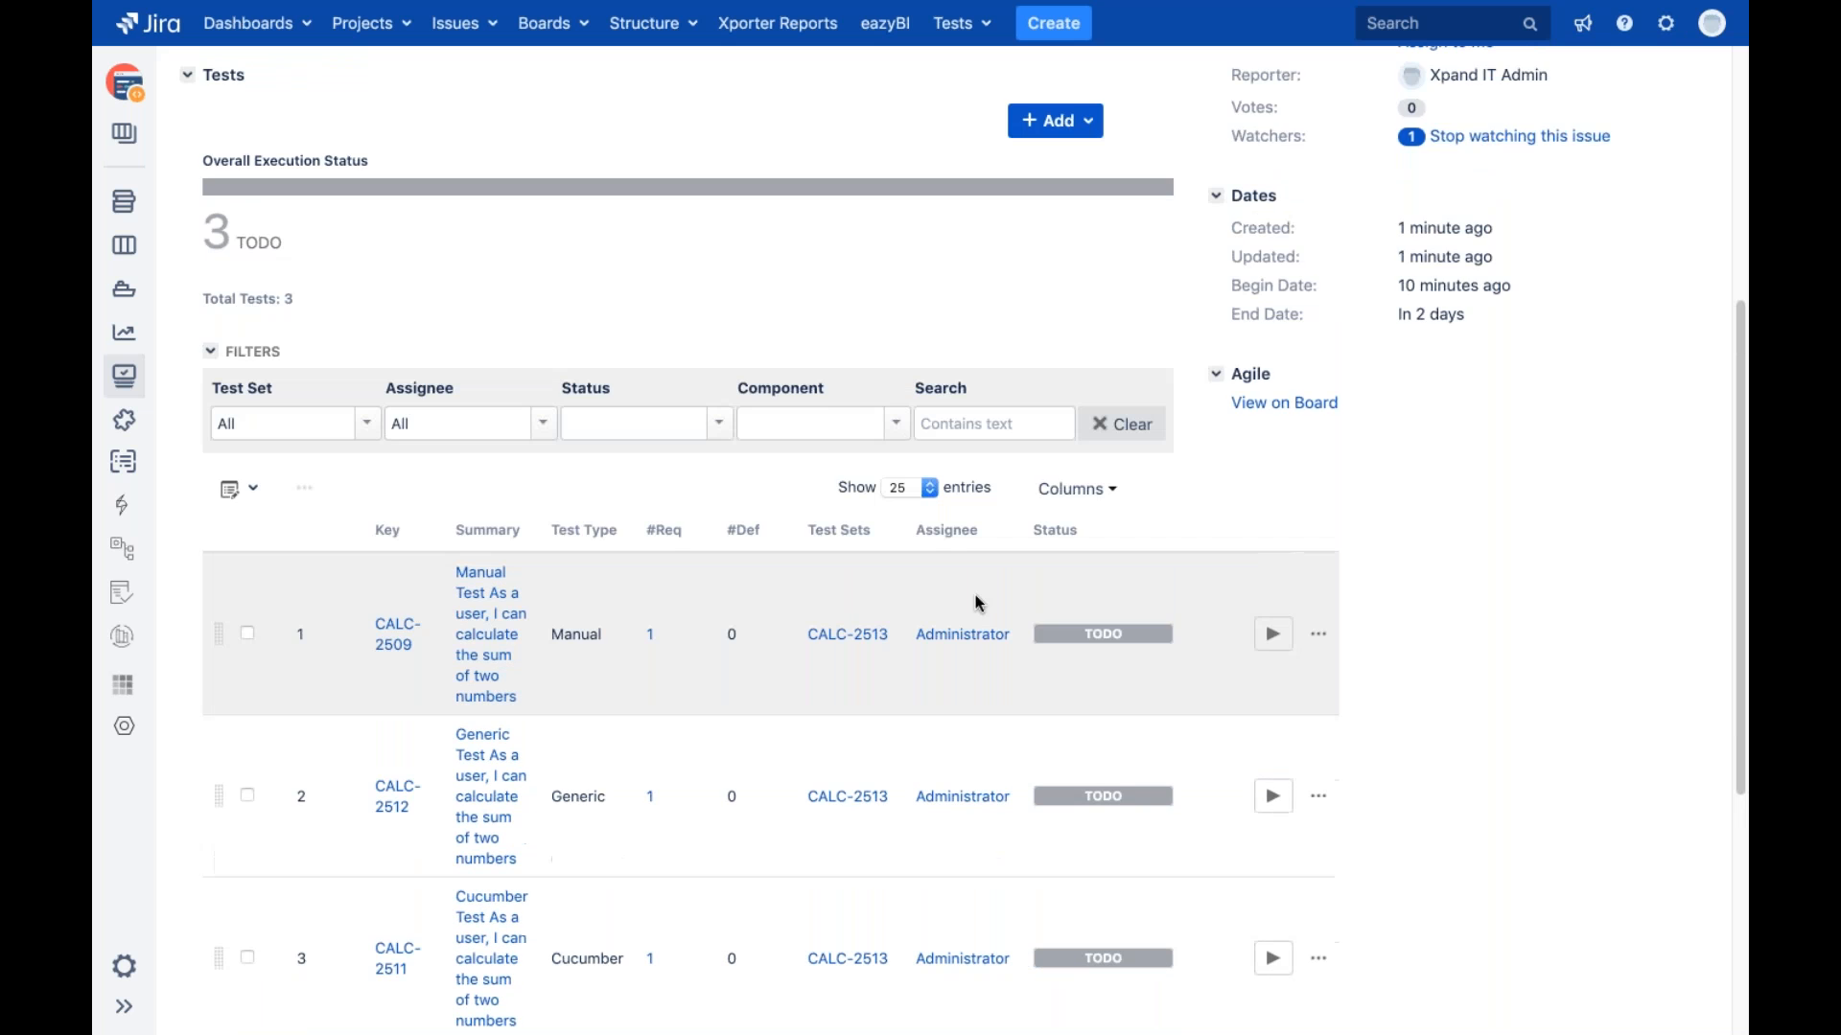
{"action": "scroll", "coordinate": [1307, 274], "scroll_direction": "up", "scroll_amount": 1}
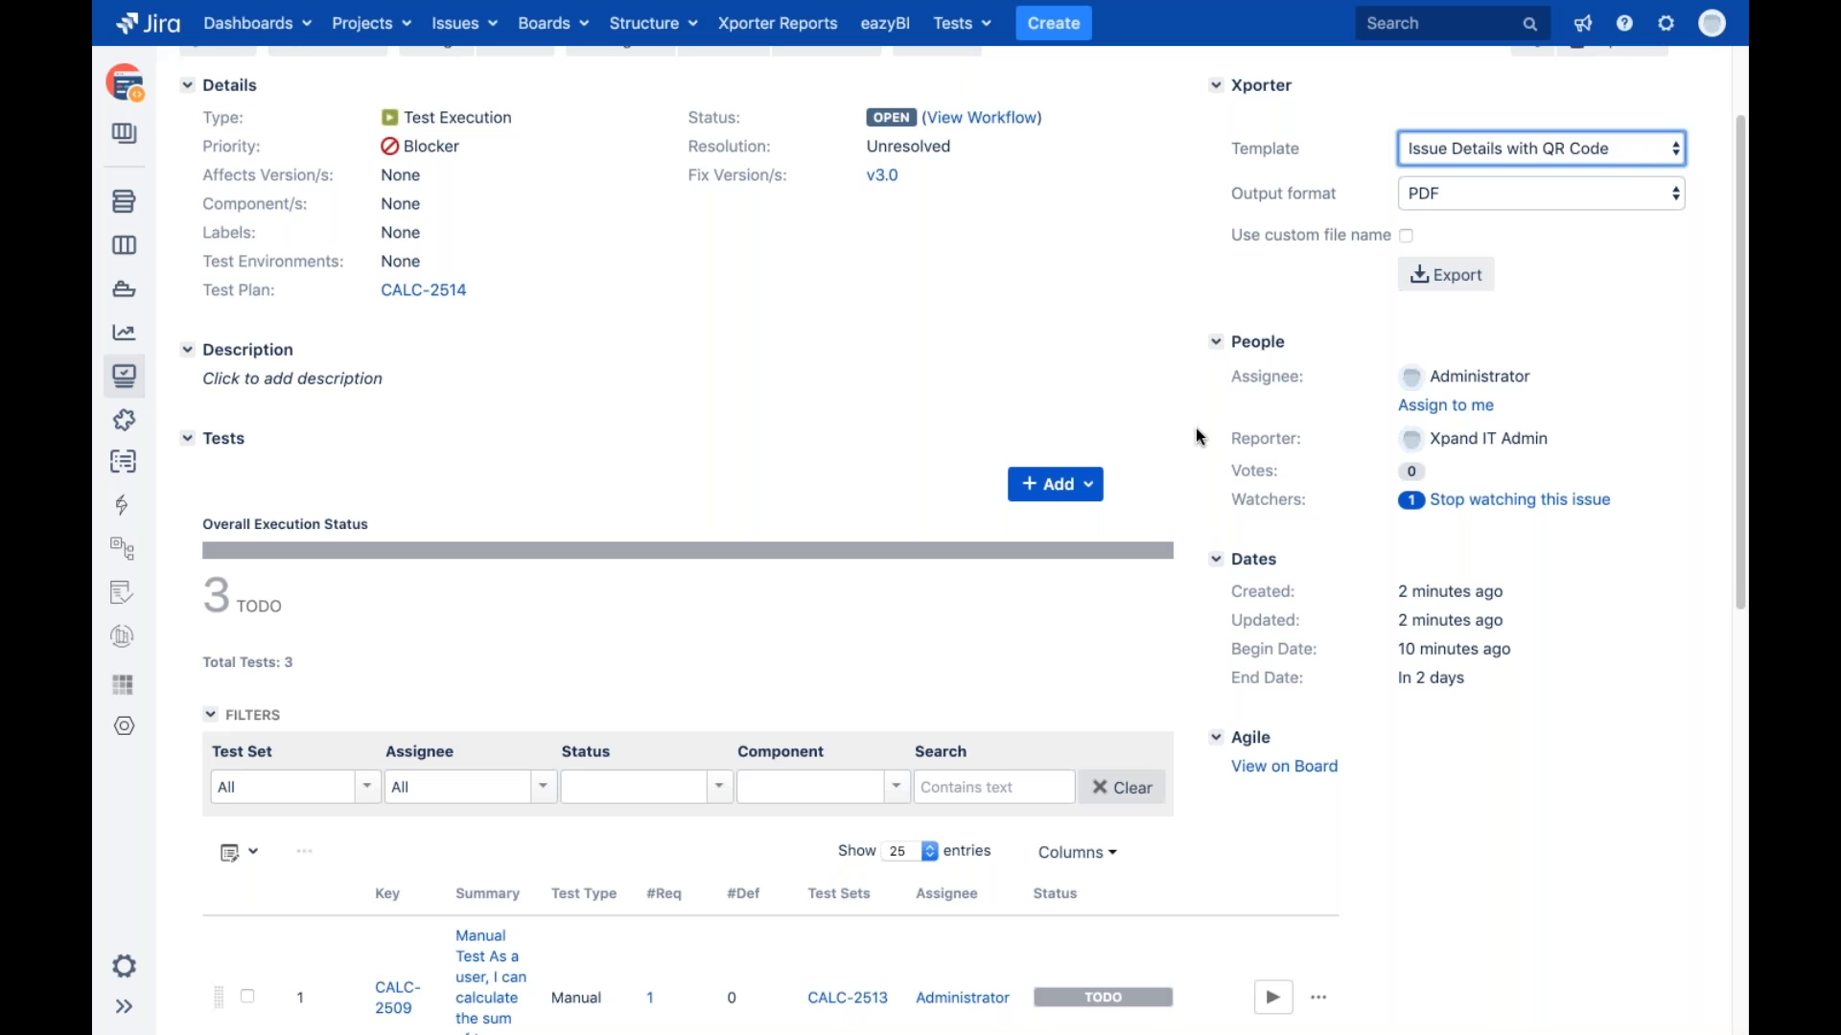
Assign the test run of the Manual test CALC-2509 to another tester from the user list
{"action": "scroll", "coordinate": [1093, 551], "scroll_direction": "down", "scroll_amount": 4}
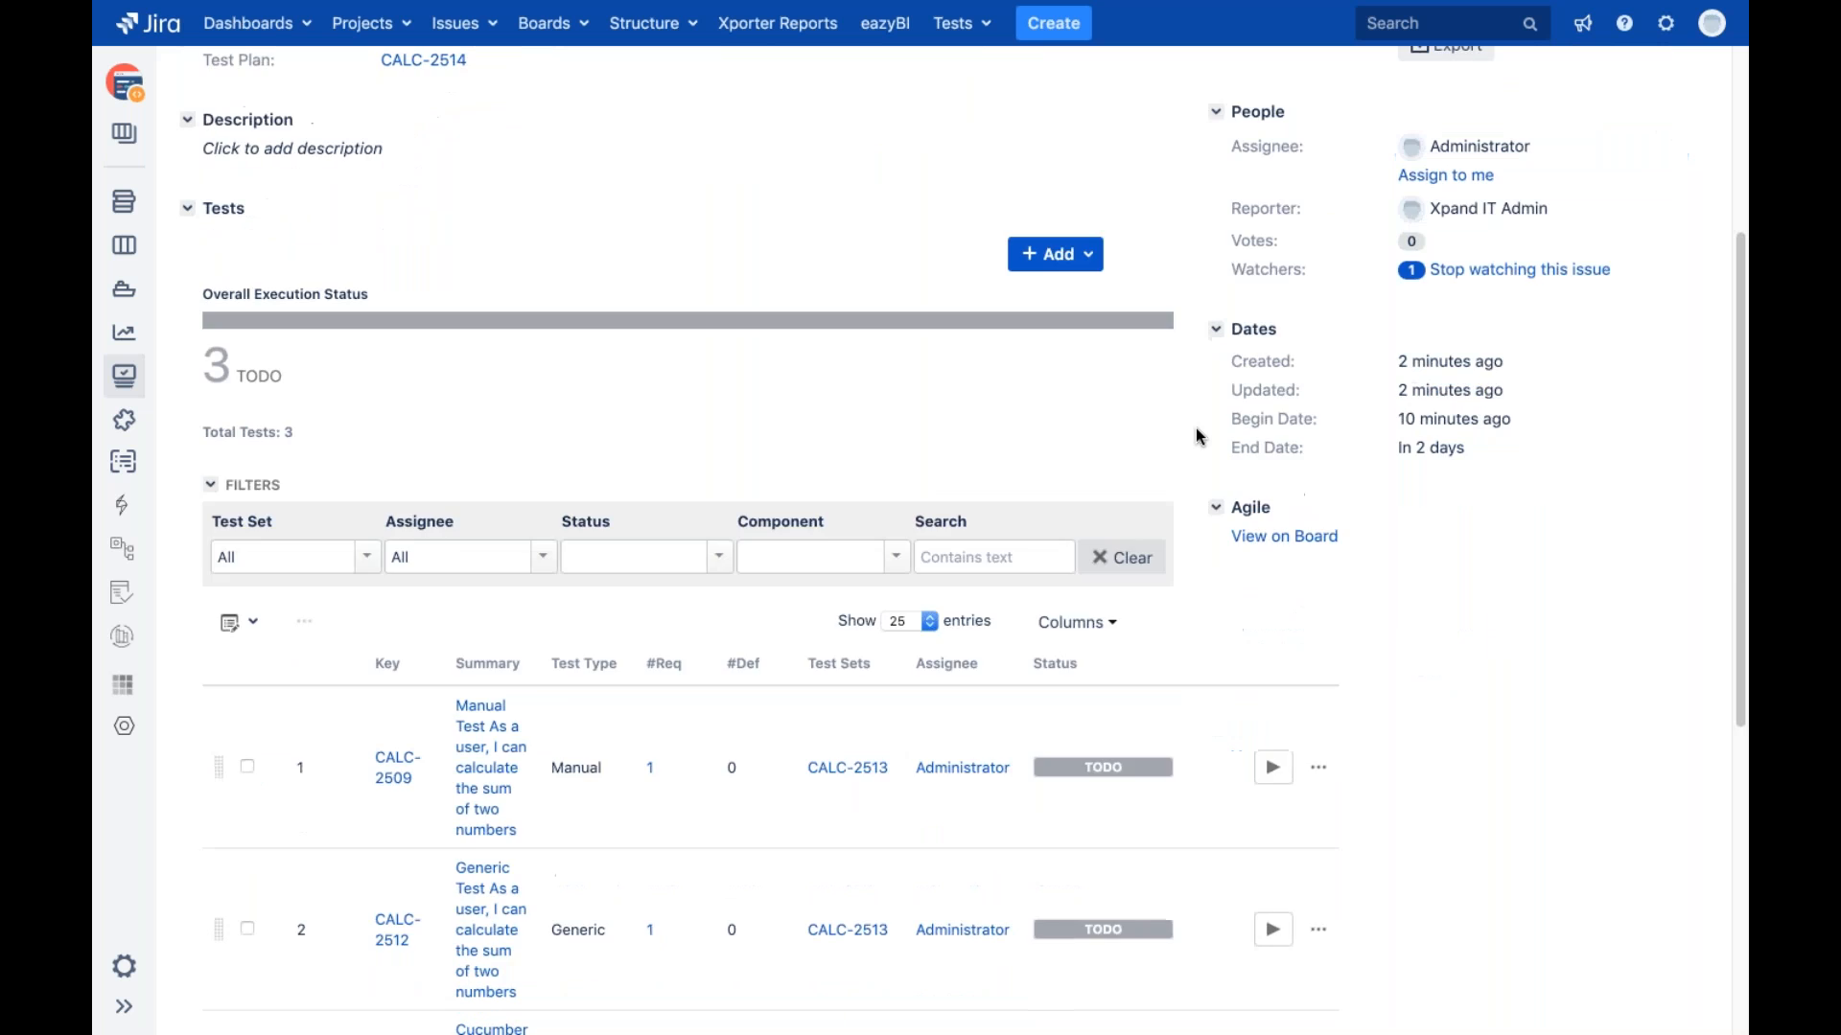
{"action": "scroll", "coordinate": [988, 666], "scroll_direction": "down", "scroll_amount": 1}
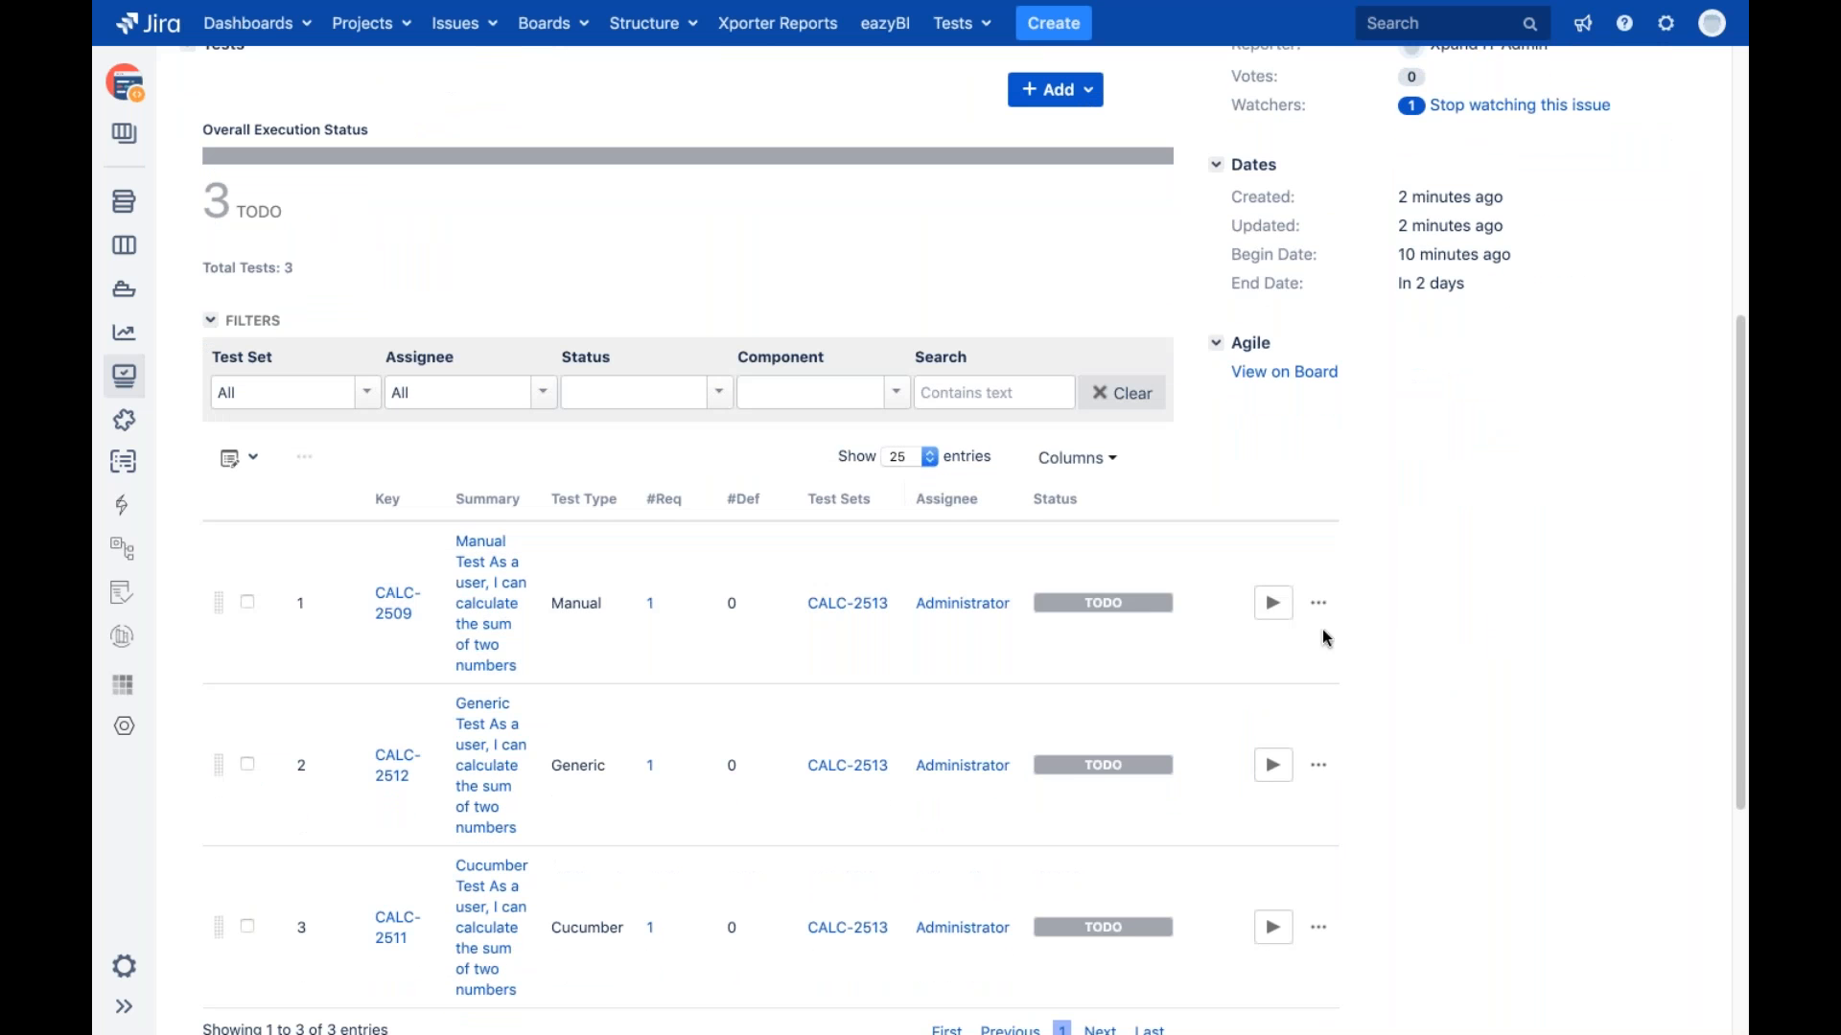
{"action": "left_click", "coordinate": [1318, 604]}
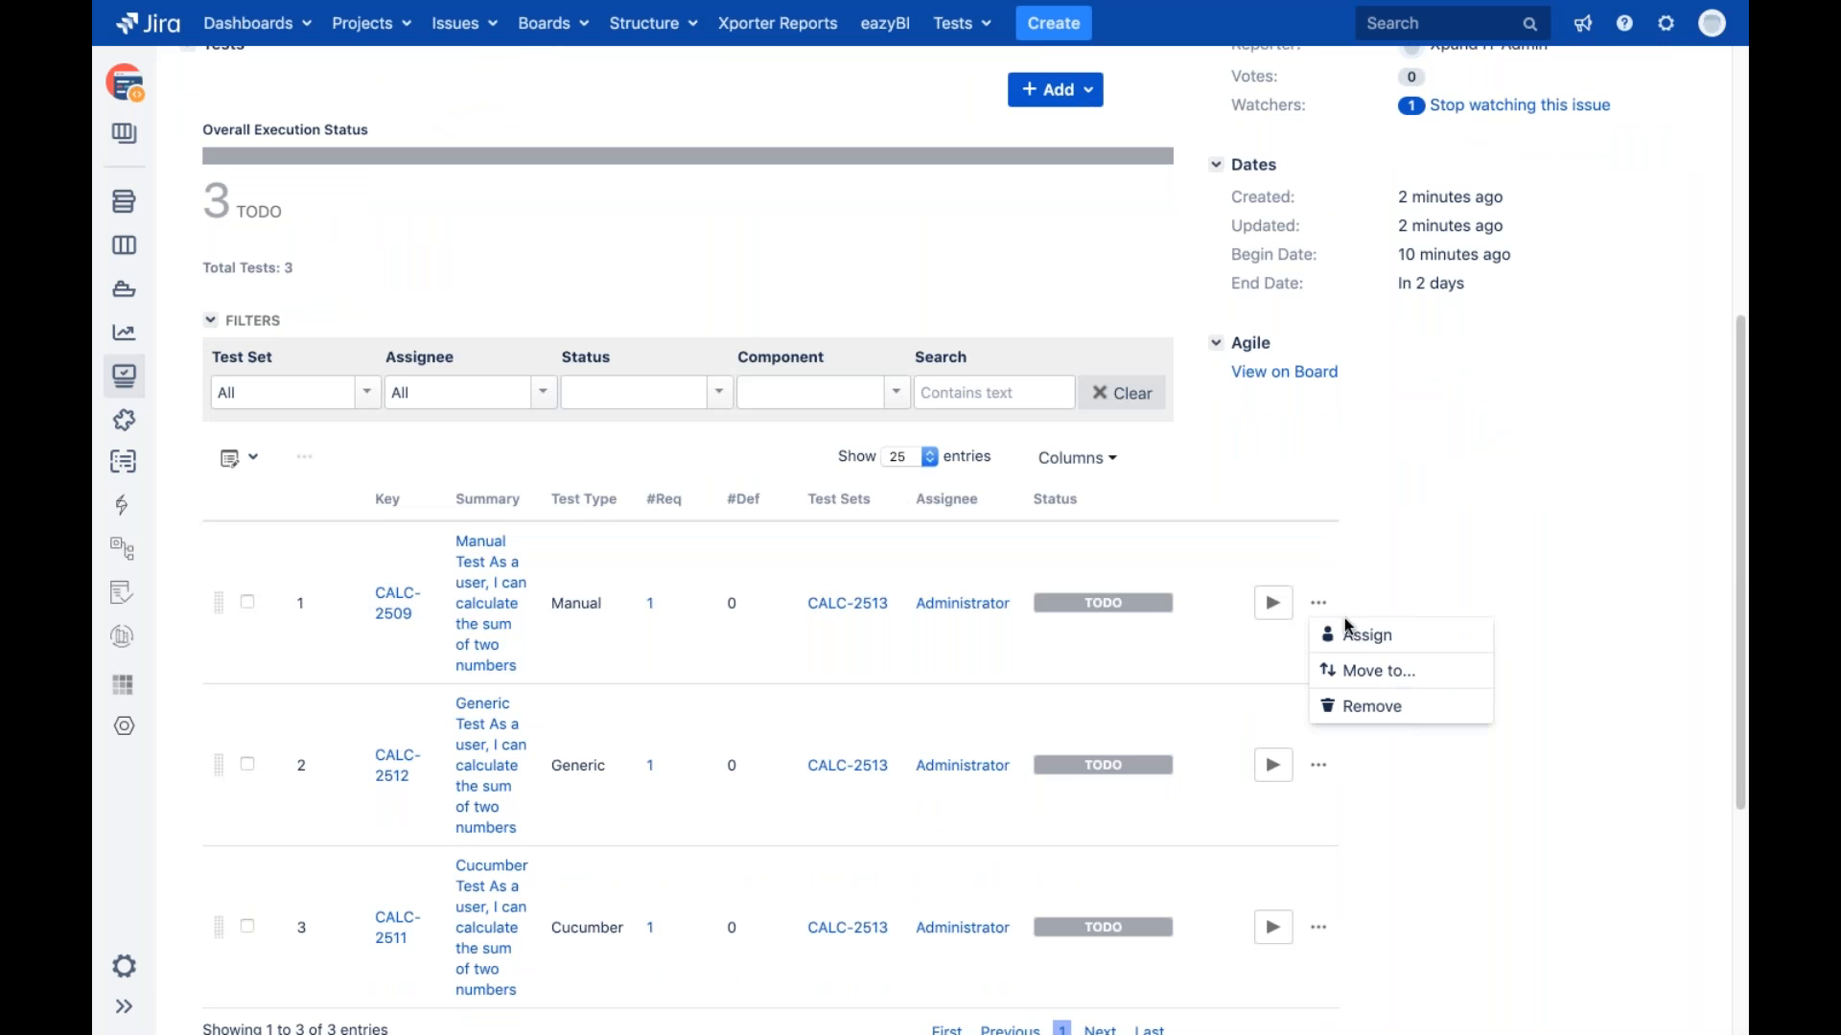
{"action": "left_click", "coordinate": [1357, 635]}
{"action": "left_click", "coordinate": [1072, 512]}
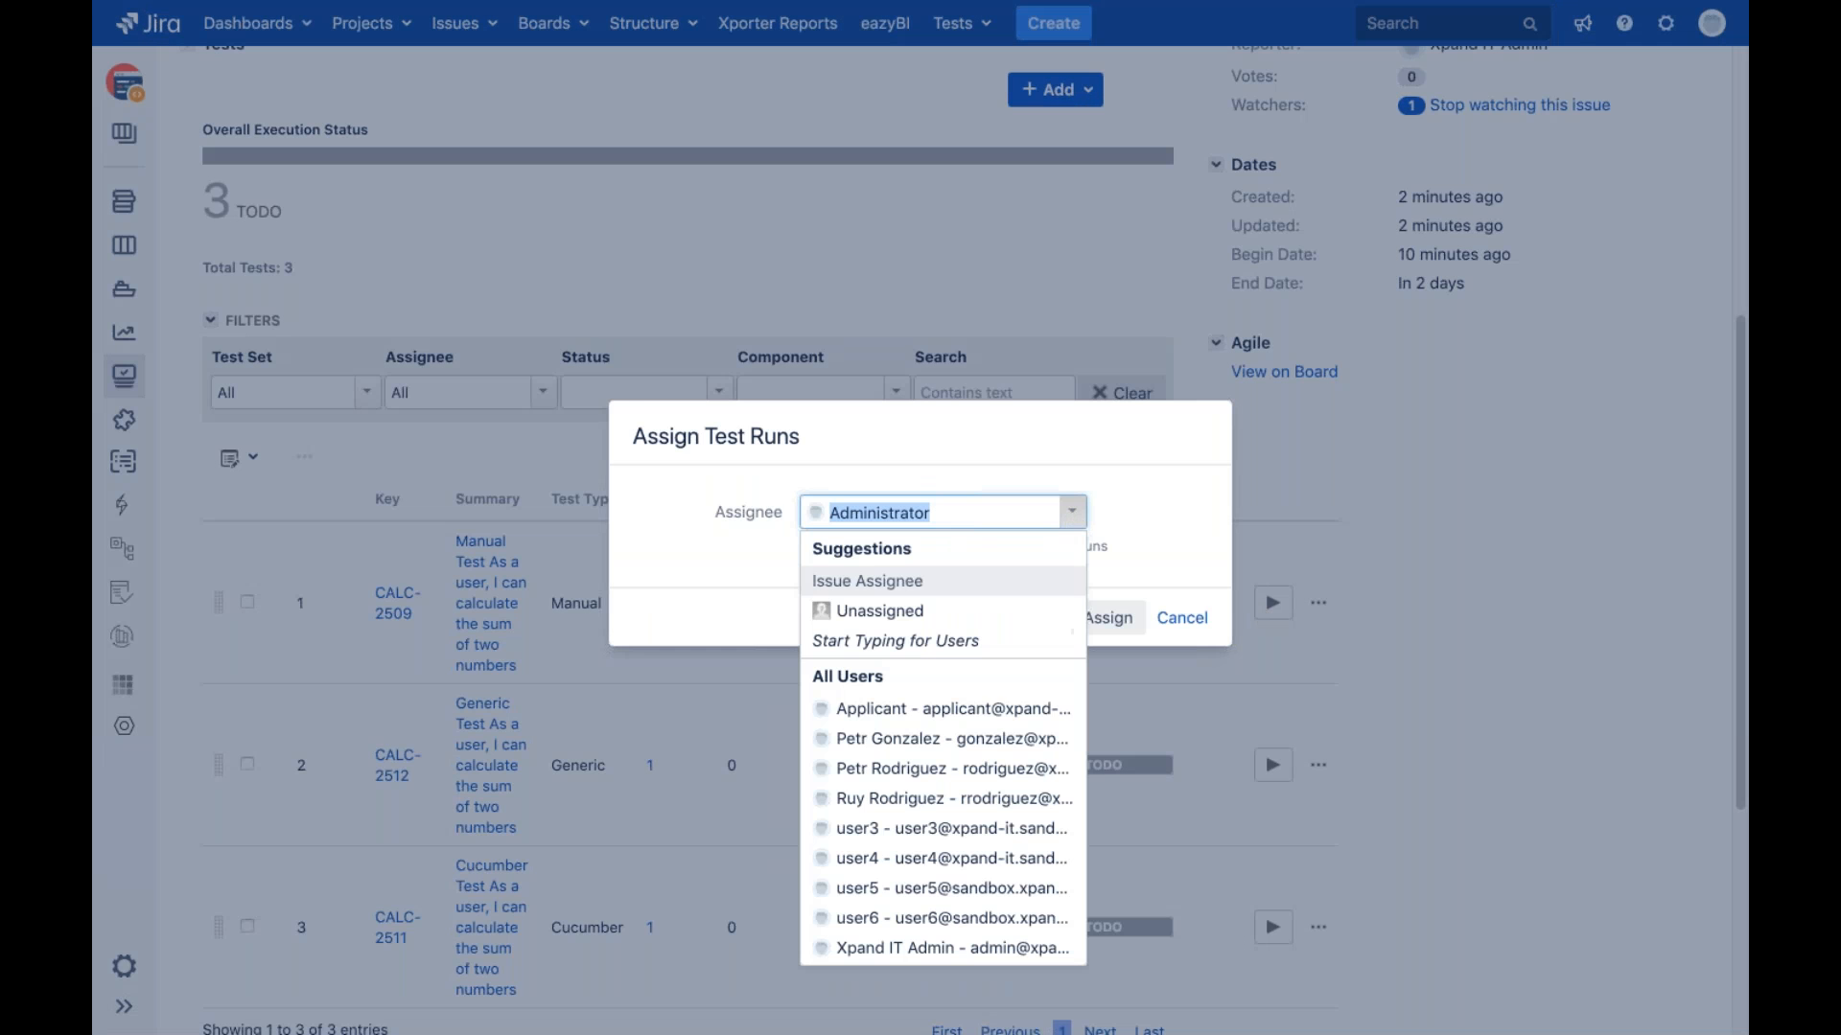
{"action": "left_click", "coordinate": [949, 740]}
{"action": "left_click", "coordinate": [1112, 619]}
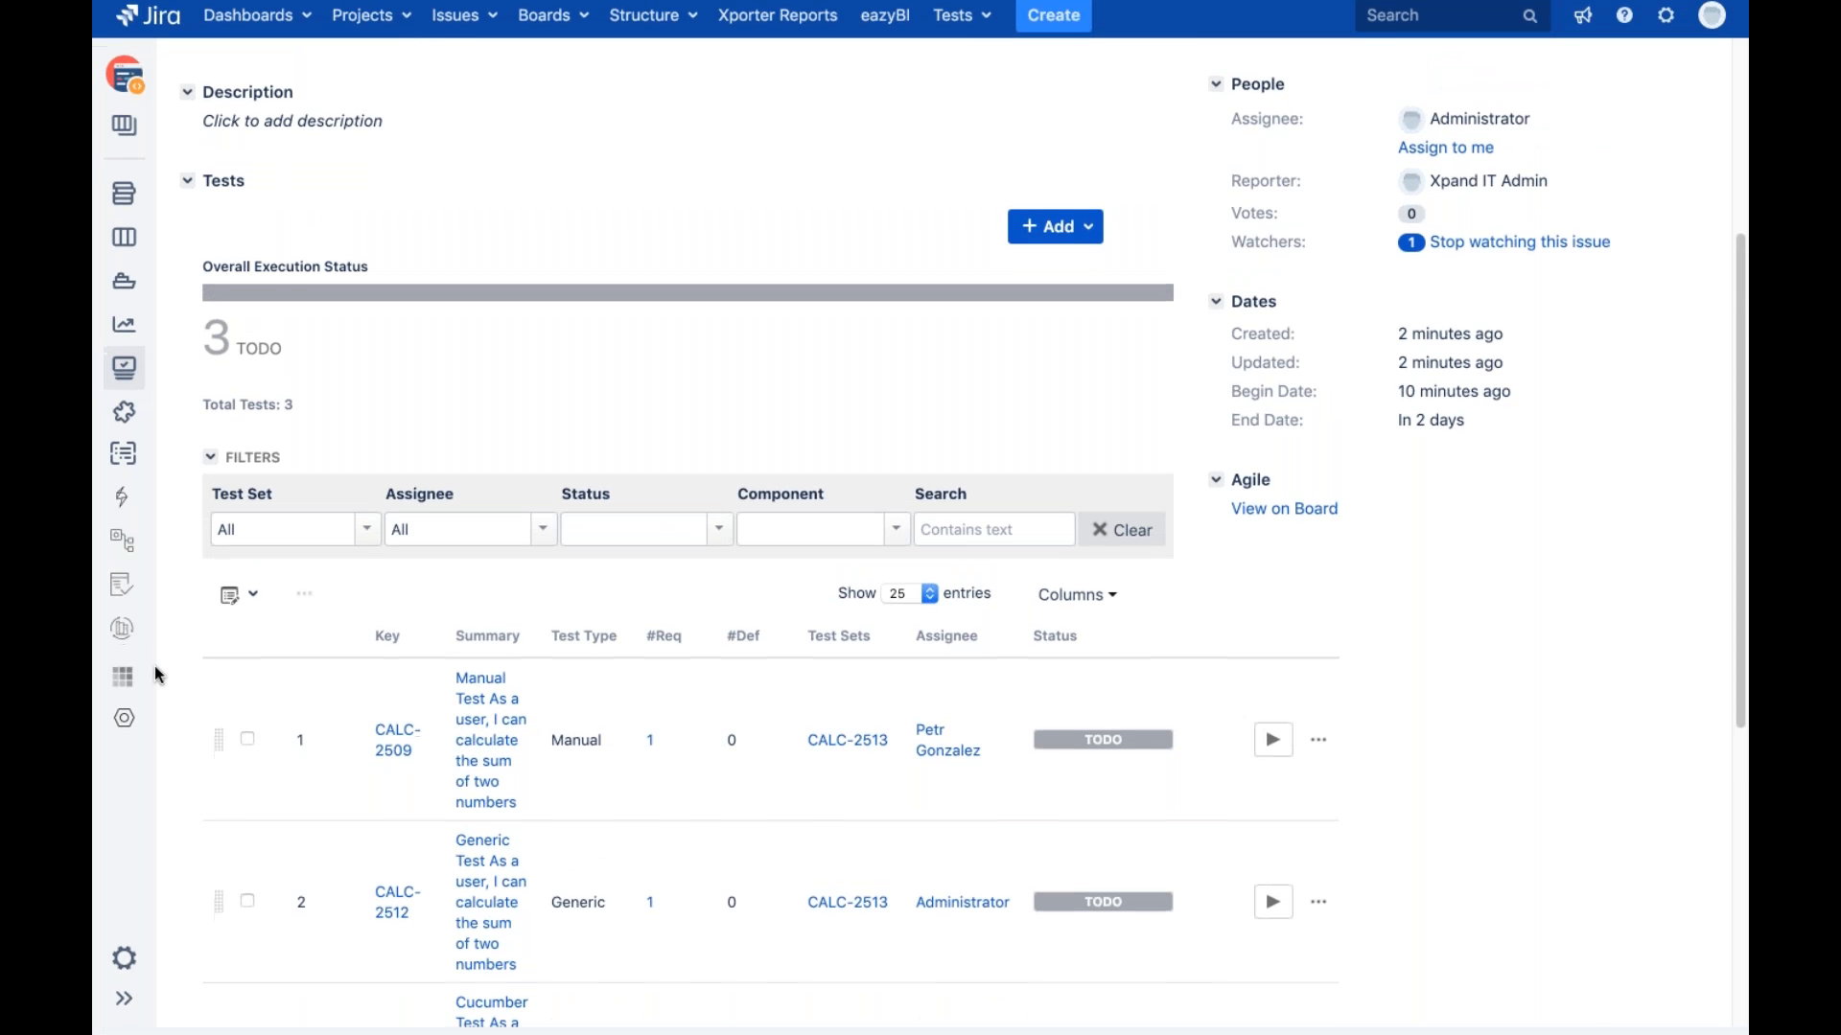
Select all test runs in the execution, check which bulk actions are offered, and clear the selection
{"action": "scroll", "coordinate": [317, 710], "scroll_direction": "down", "scroll_amount": 2}
{"action": "left_click", "coordinate": [240, 387]}
{"action": "left_click", "coordinate": [259, 419]}
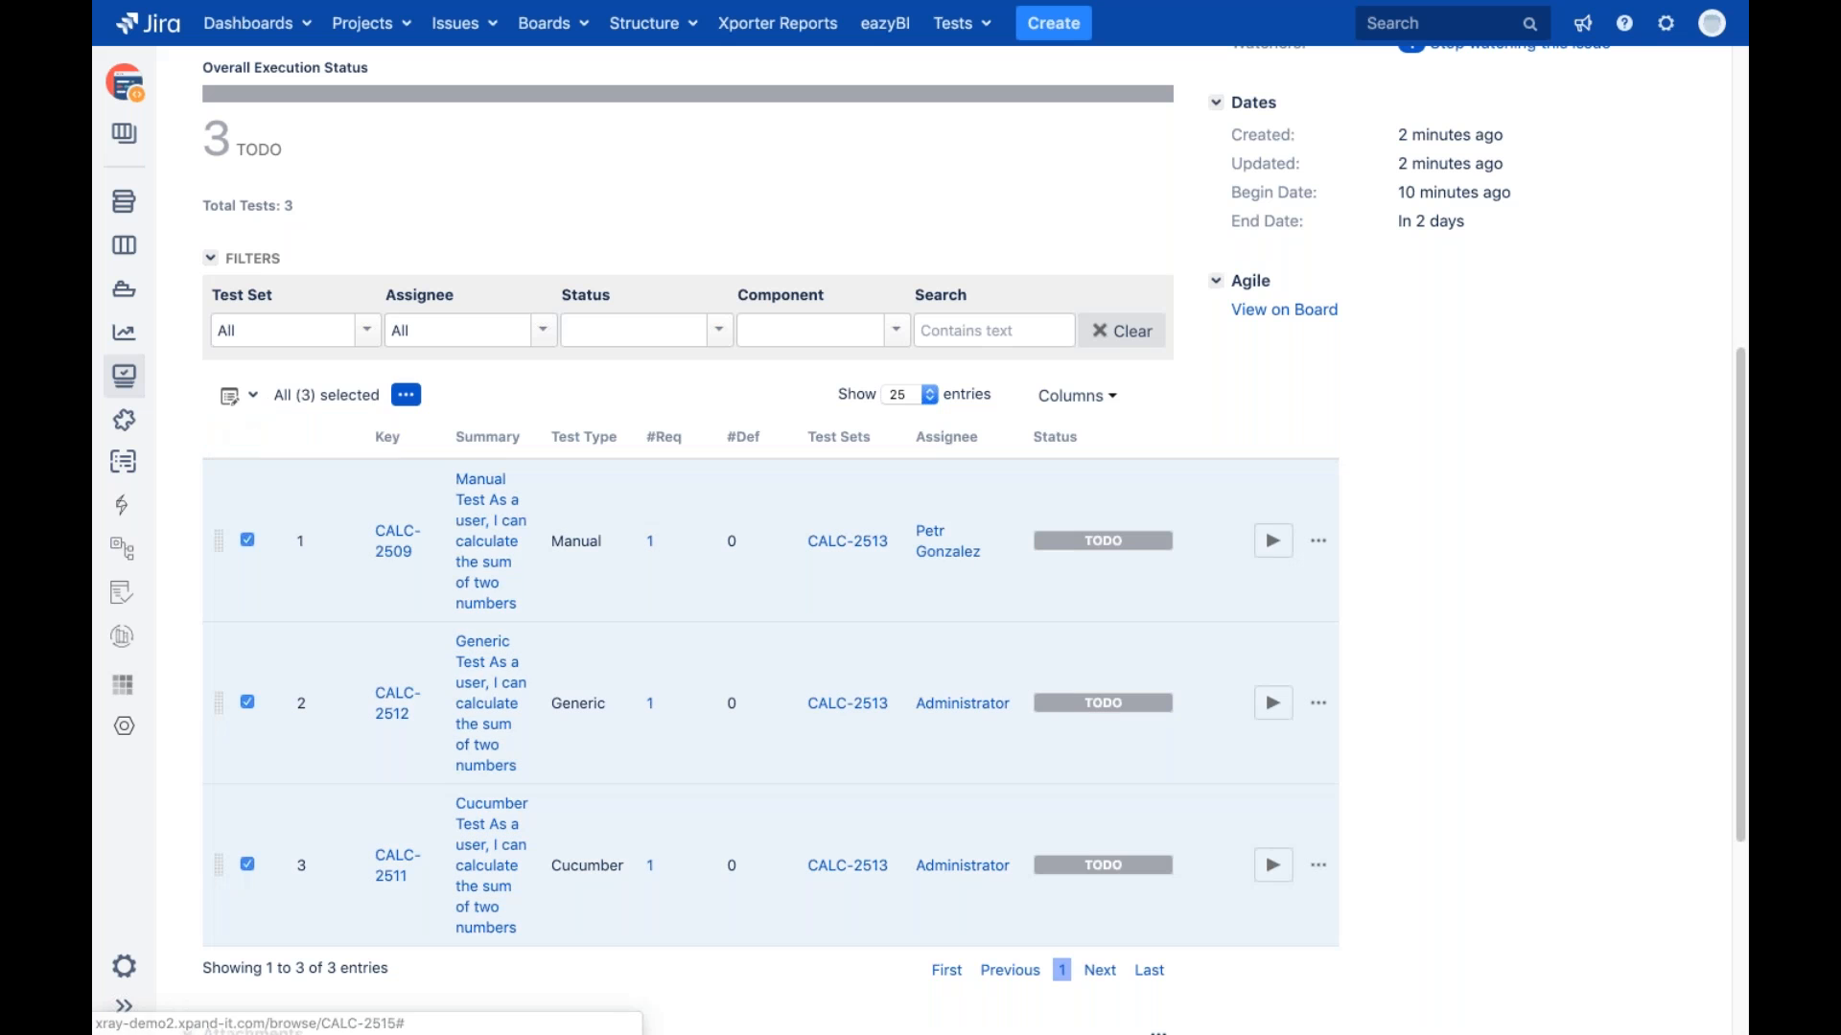
{"action": "left_click", "coordinate": [406, 395]}
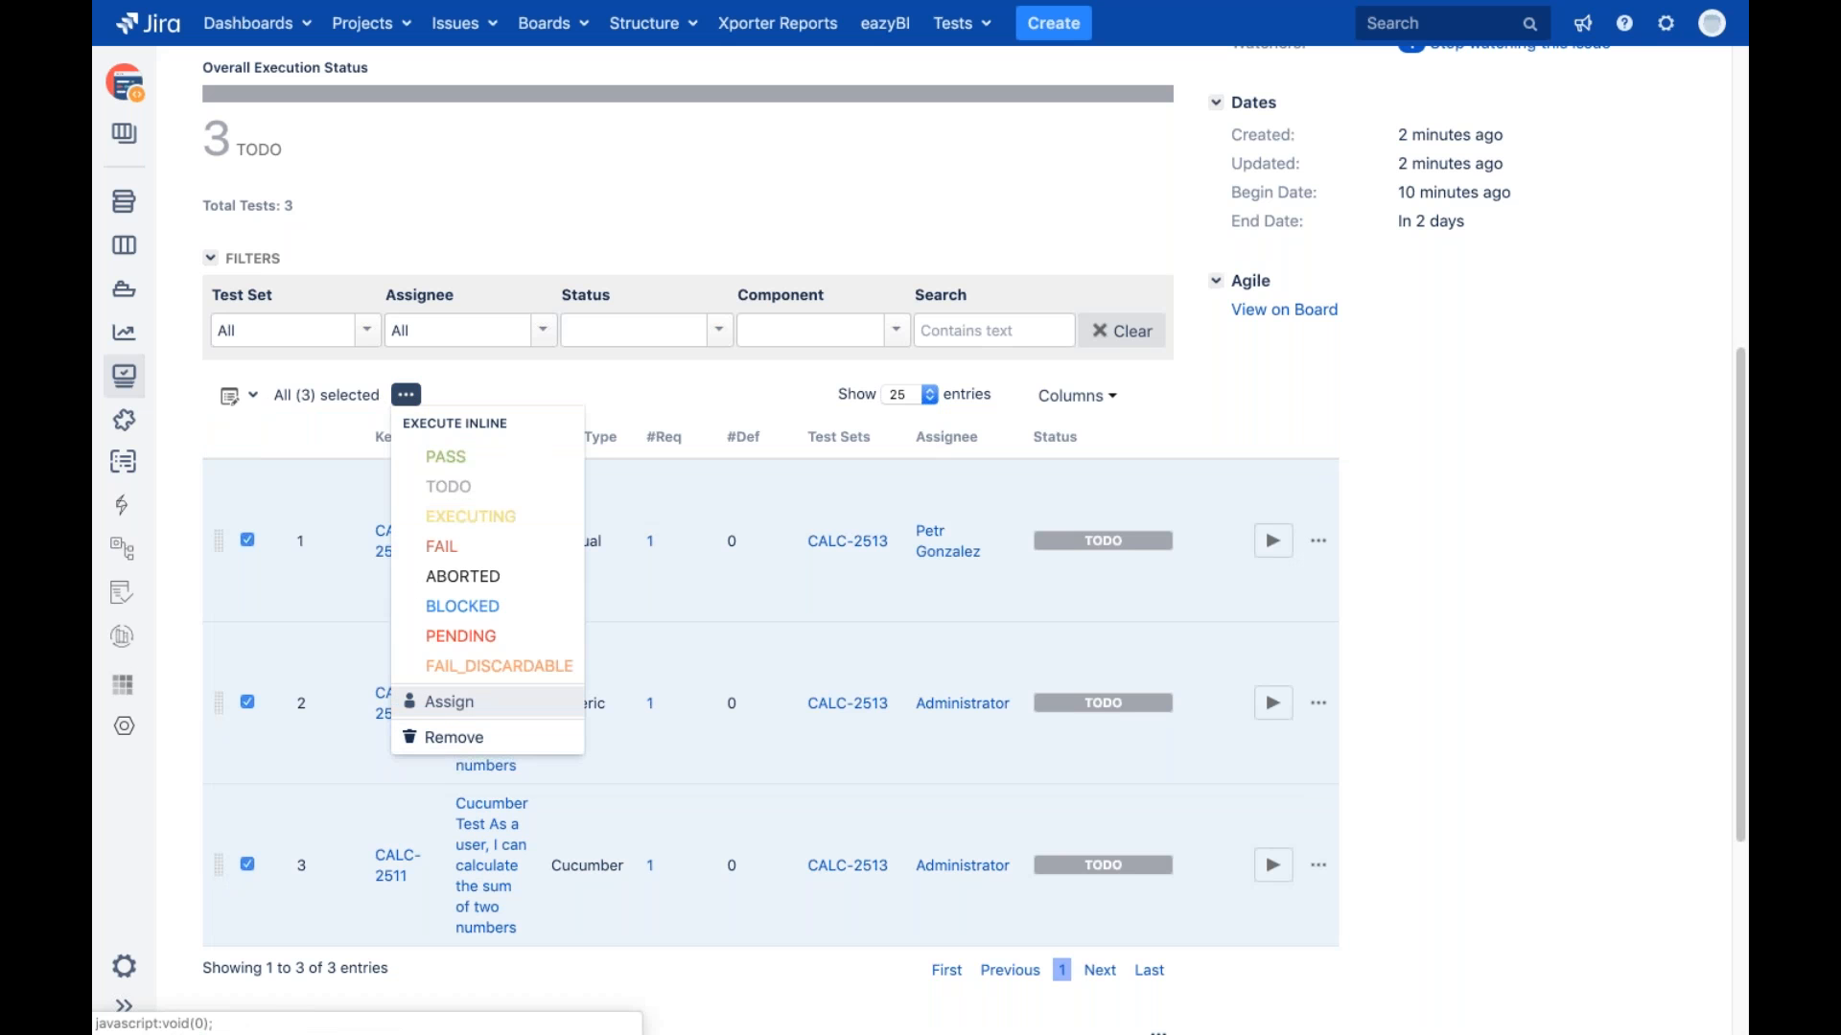
{"action": "left_click", "coordinate": [239, 394]}
{"action": "left_click", "coordinate": [240, 489]}
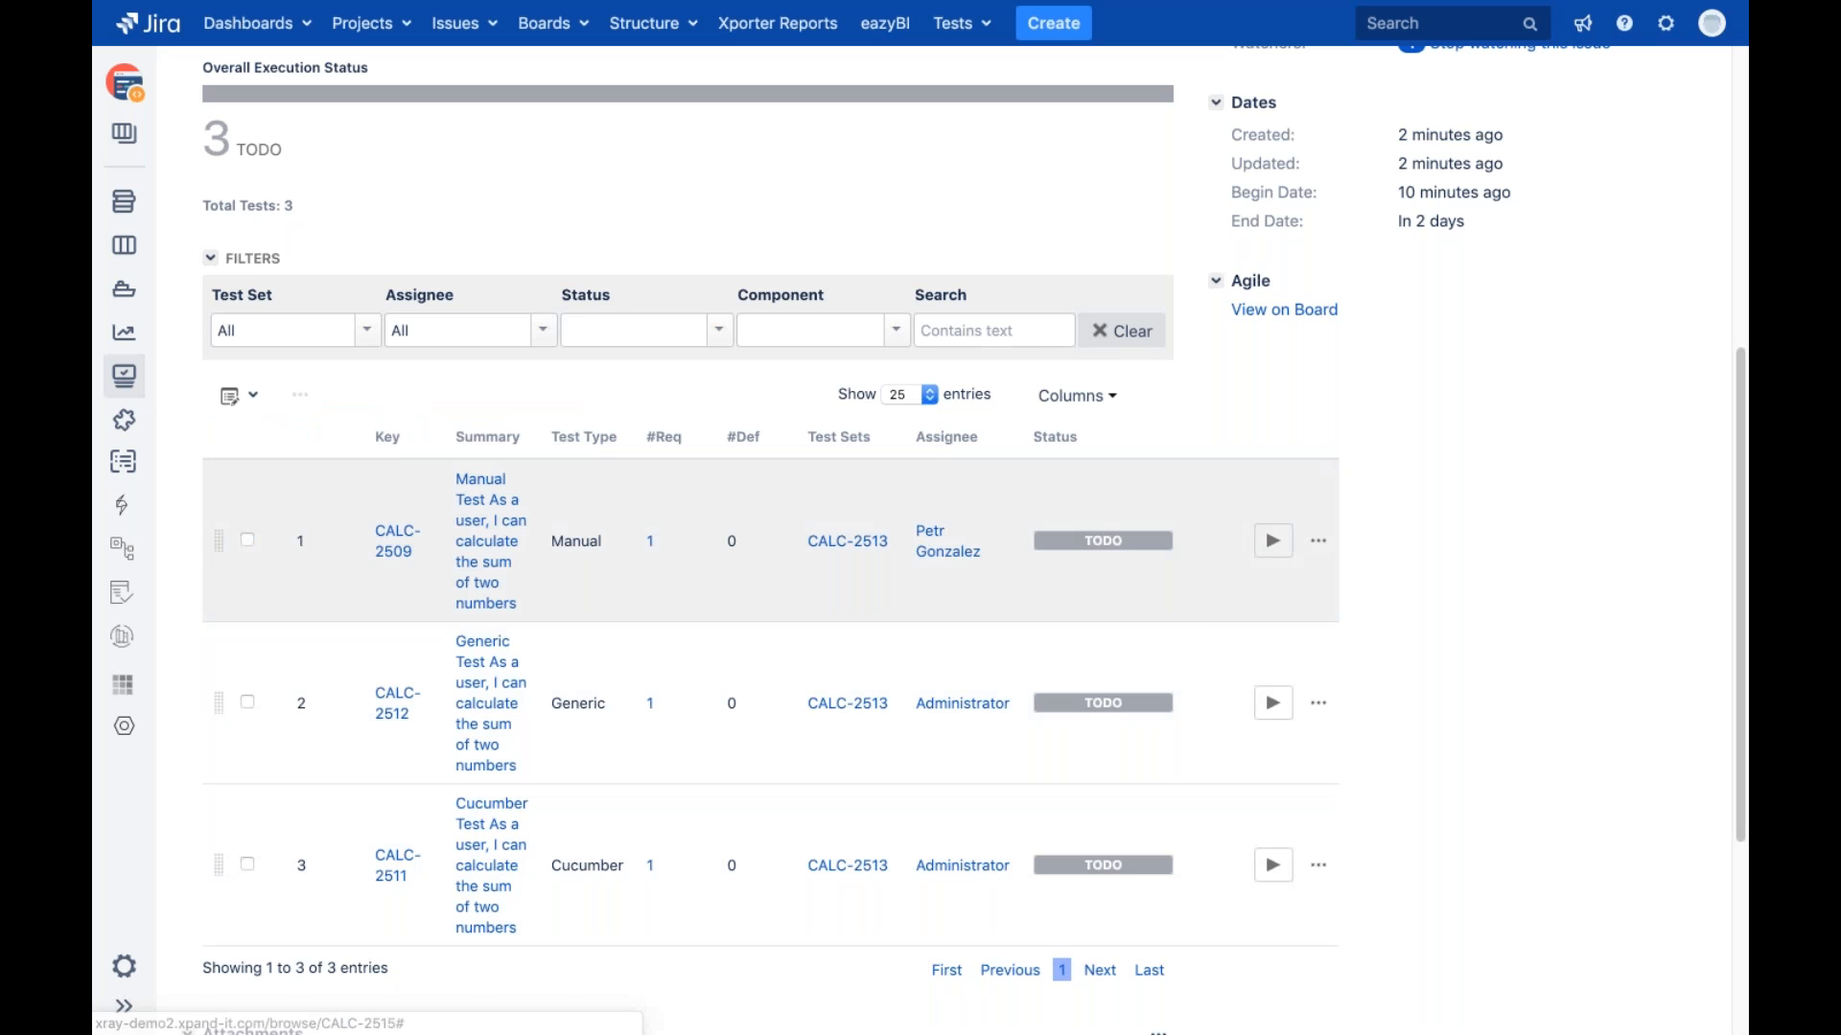
Open the execution page for the Manual test CALC-2509 and look over its status, comment, defects and evidence sections
{"action": "left_click", "coordinate": [1292, 538]}
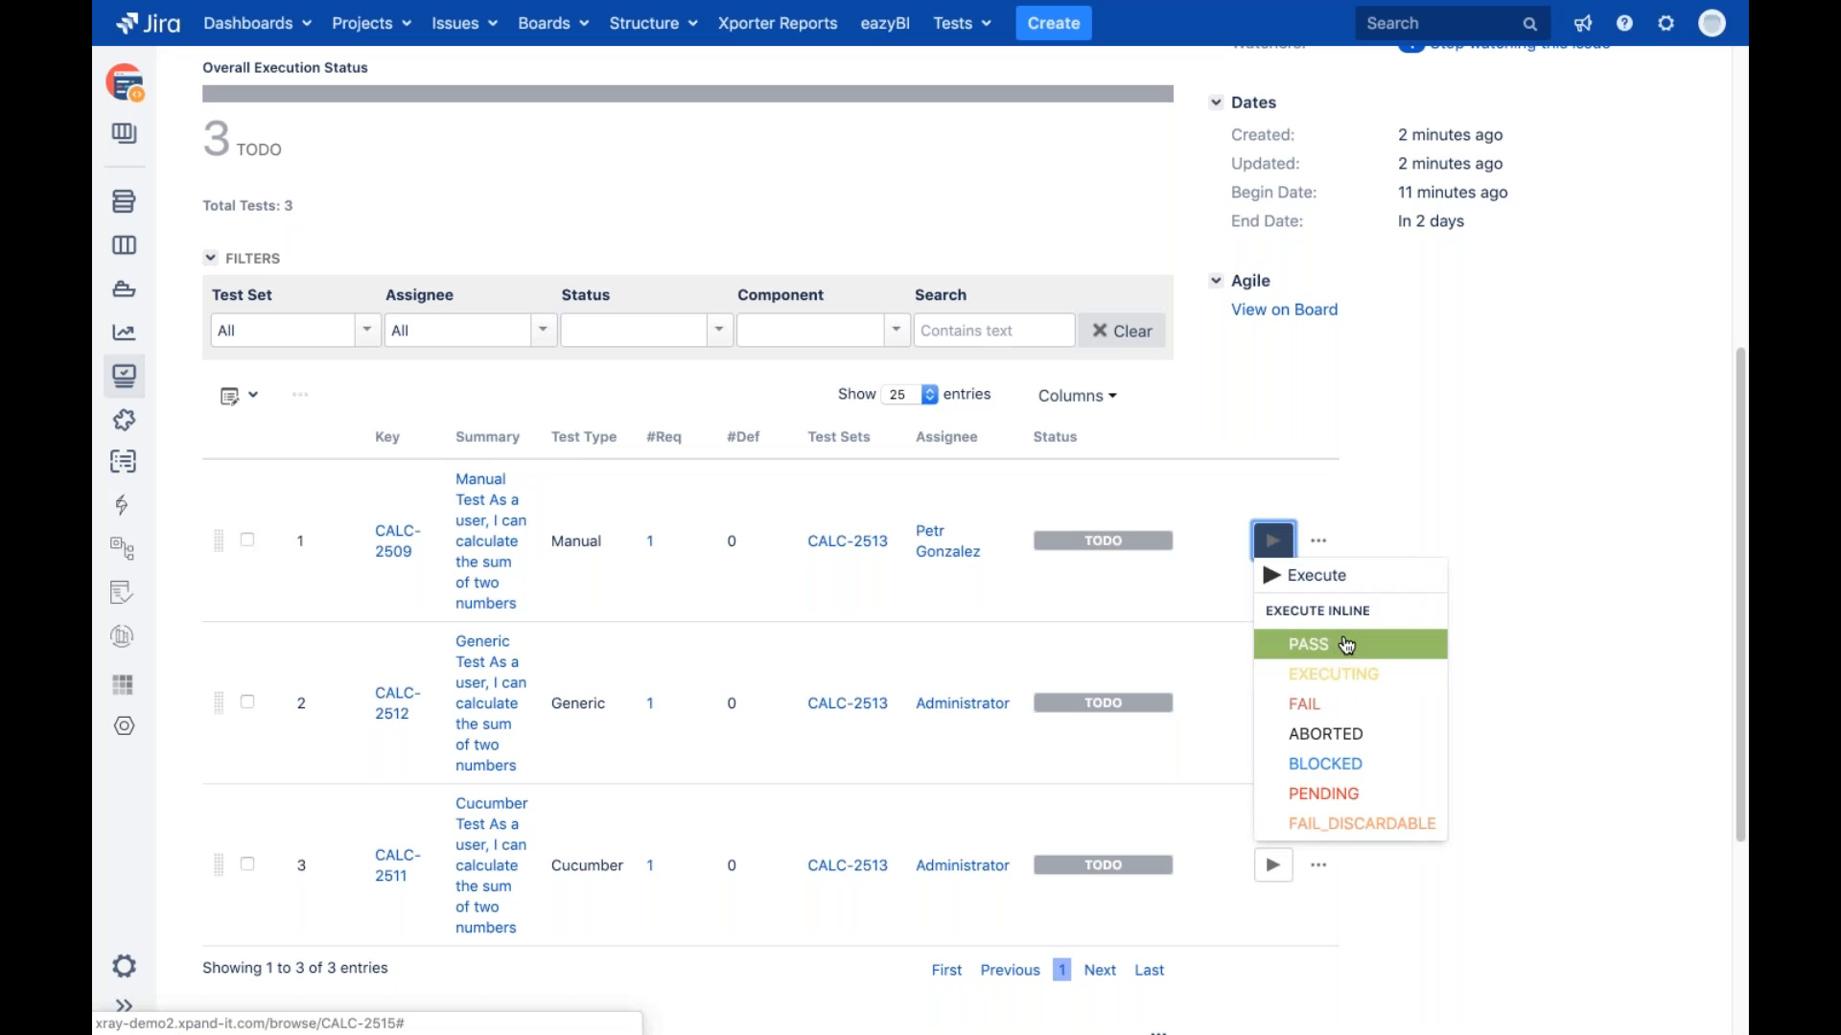
{"action": "left_click", "coordinate": [1357, 581]}
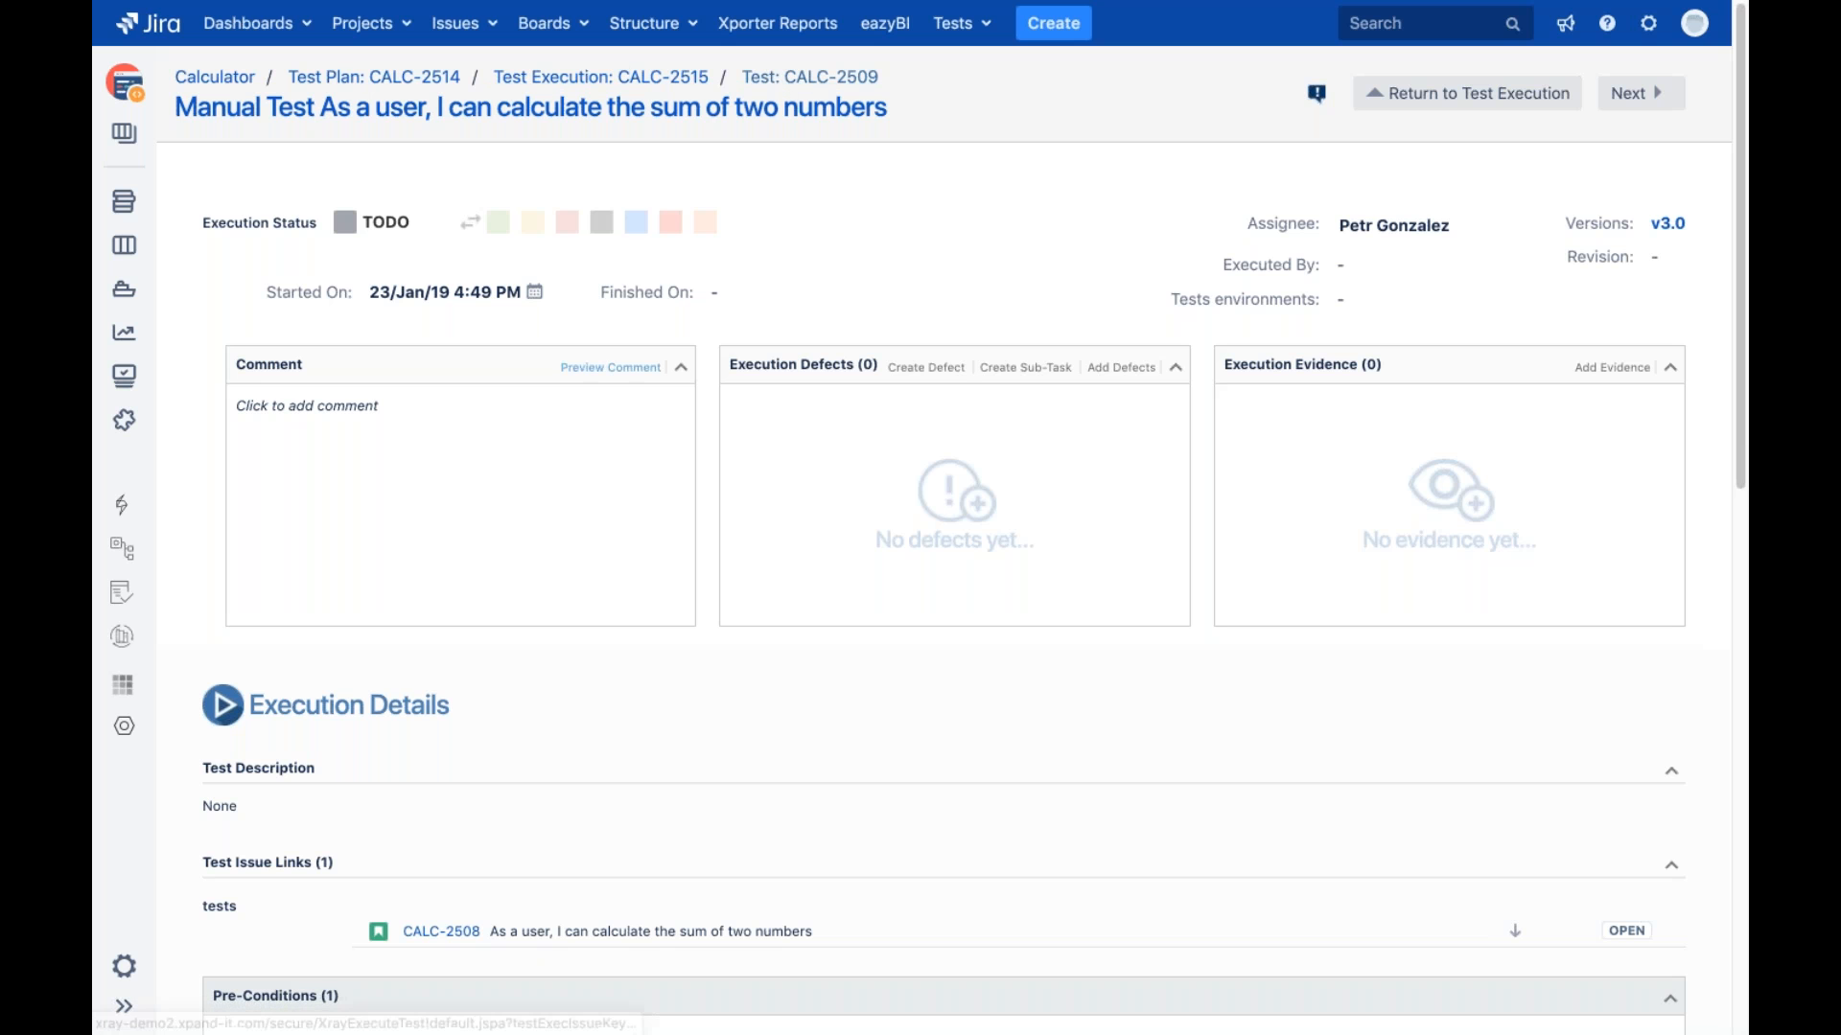
{"action": "scroll", "coordinate": [378, 740], "scroll_direction": "down", "scroll_amount": 5}
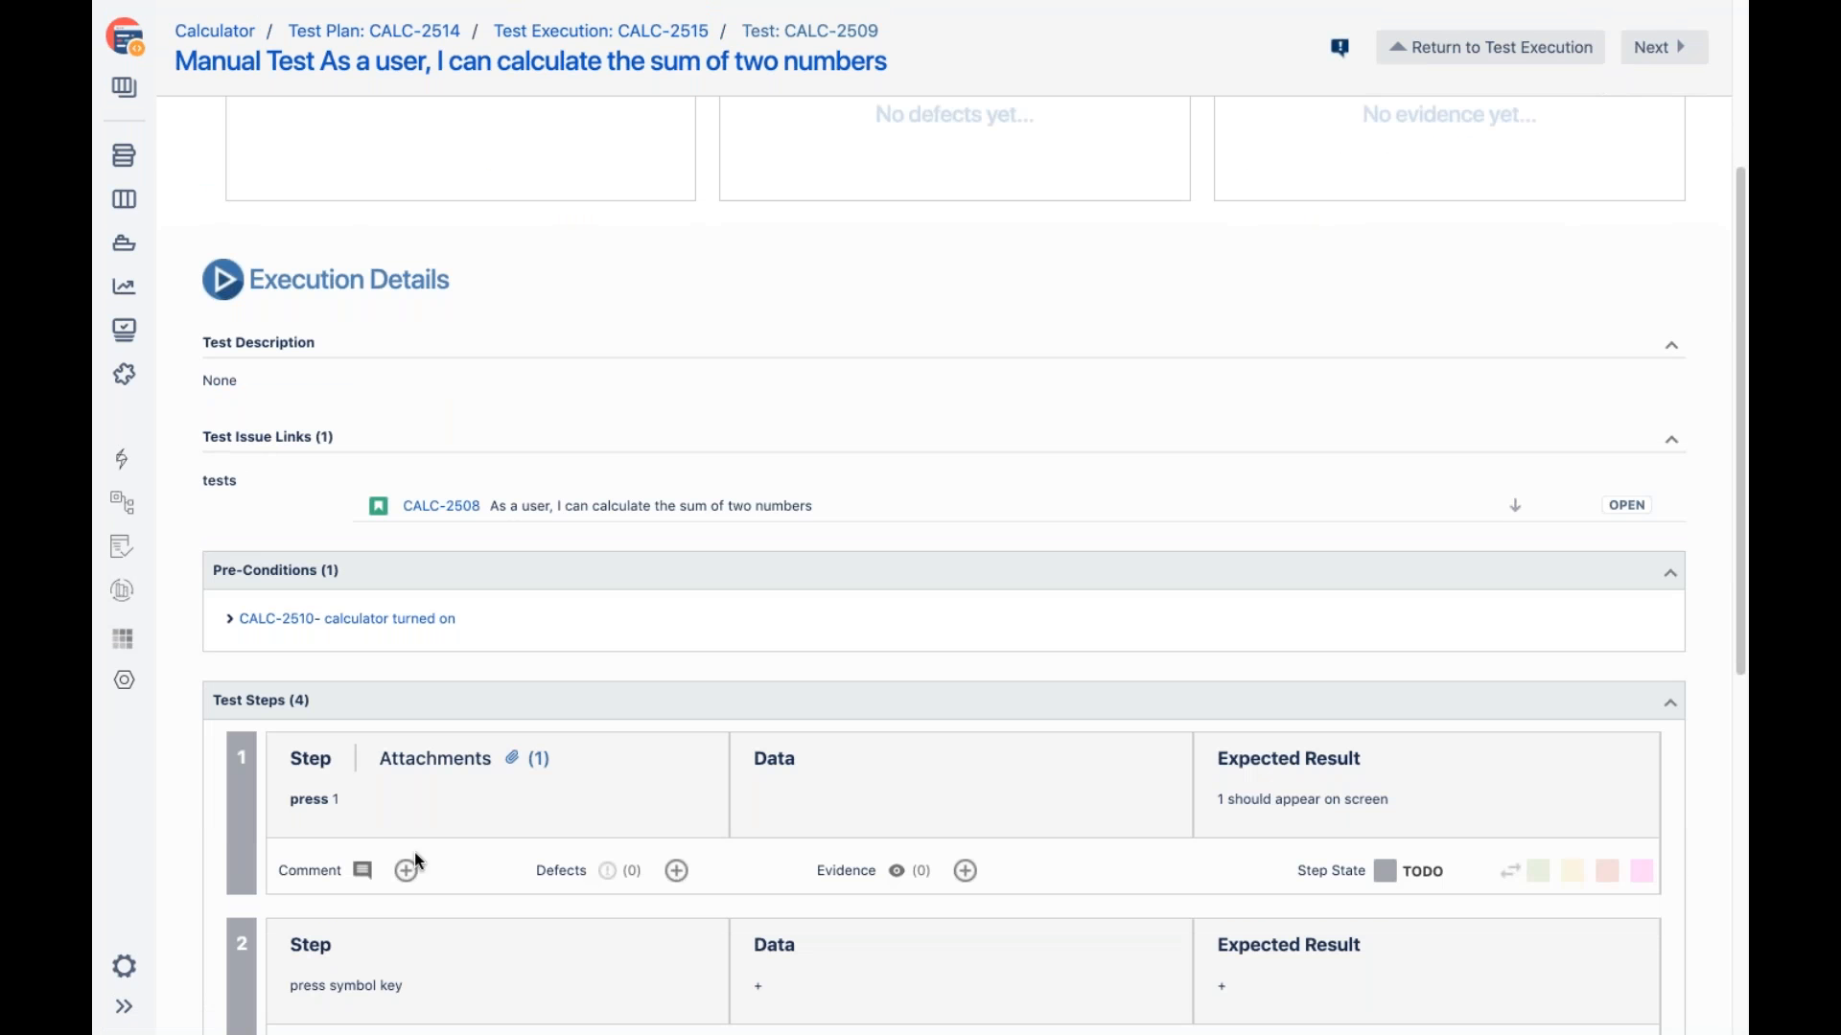
{"action": "scroll", "coordinate": [436, 598], "scroll_direction": "up", "scroll_amount": 5}
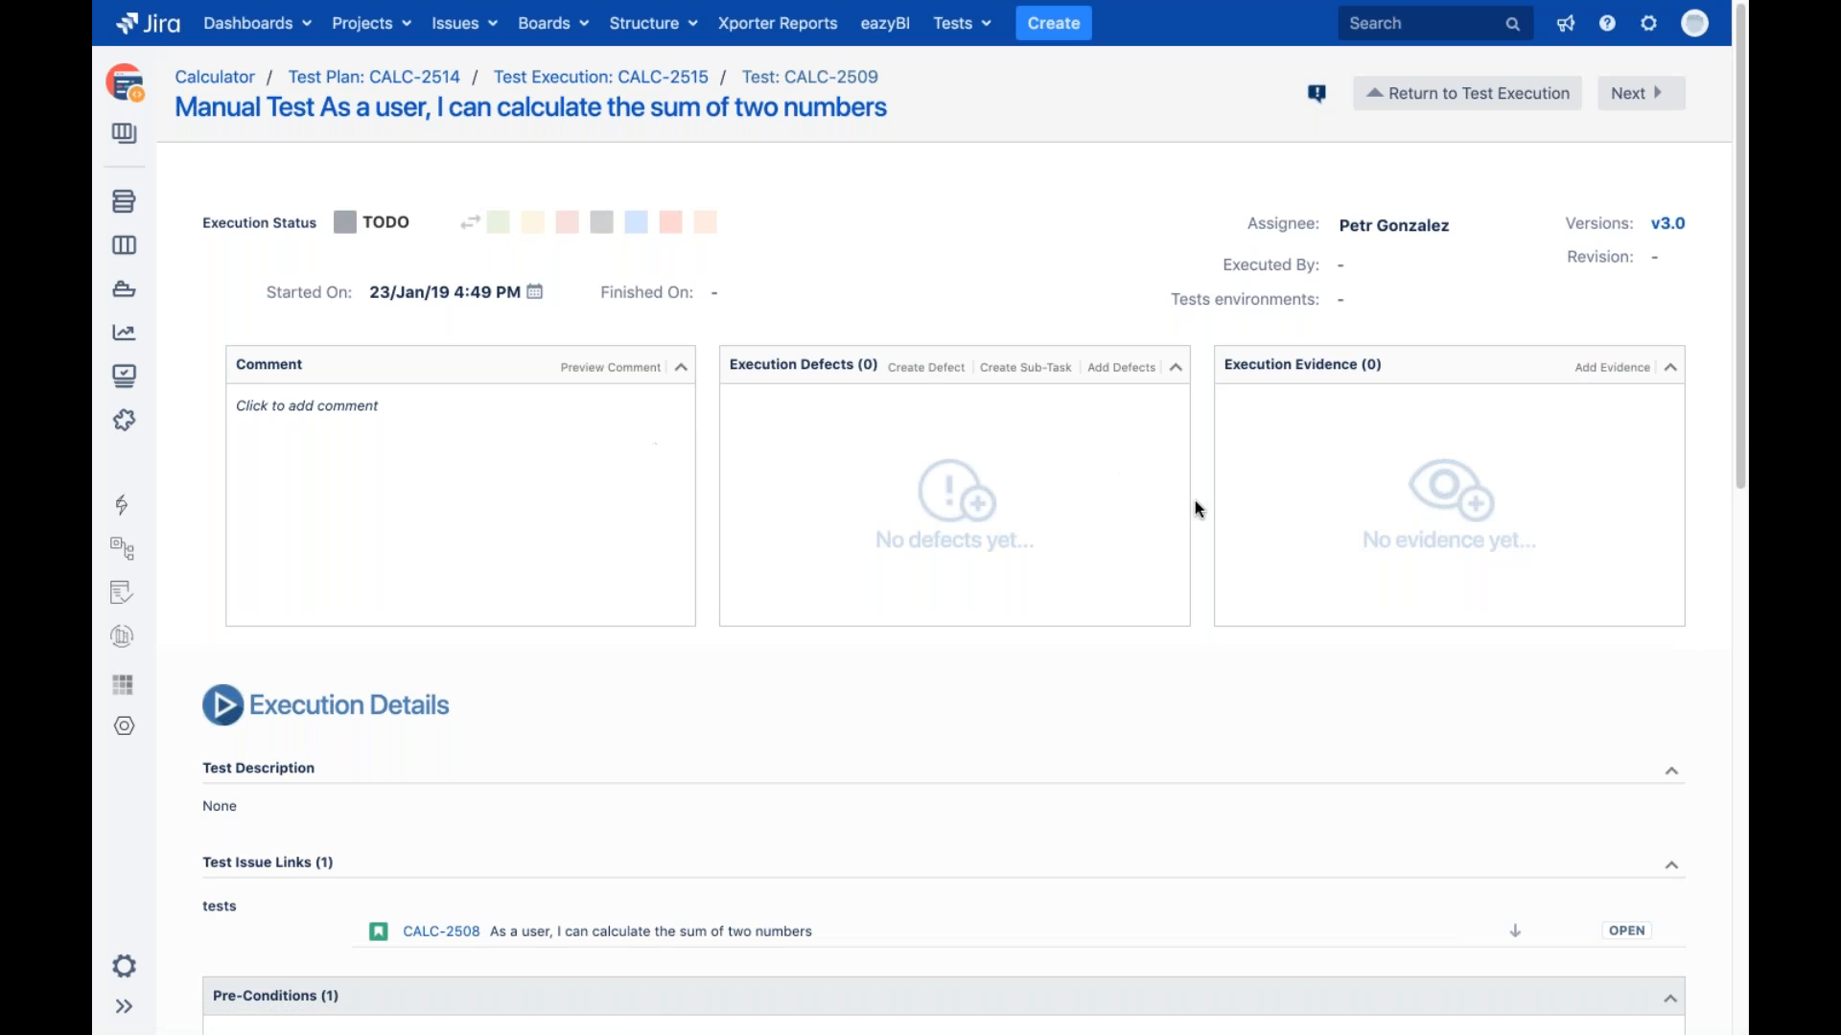
Expand precondition CALC-2510 and examine the test steps with their data, expected results and step states
{"action": "scroll", "coordinate": [1195, 508], "scroll_direction": "down", "scroll_amount": 5}
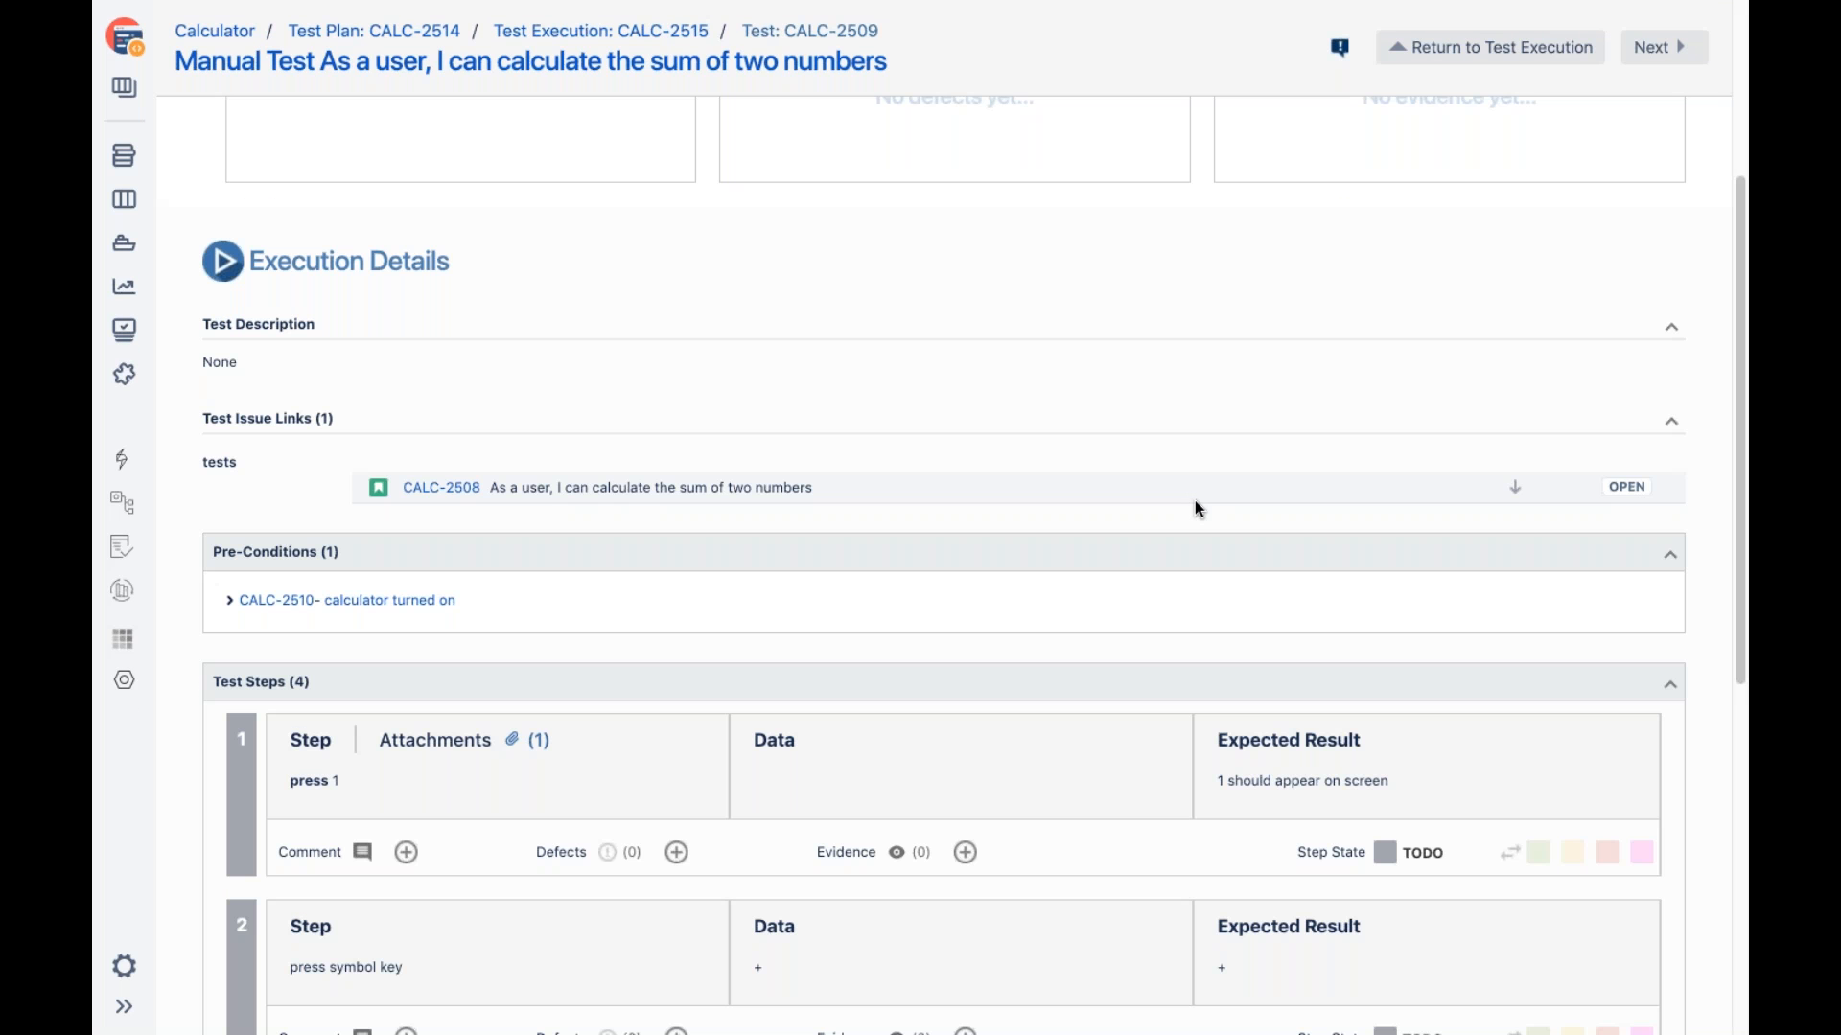
{"action": "scroll", "coordinate": [1195, 502], "scroll_direction": "down", "scroll_amount": 1}
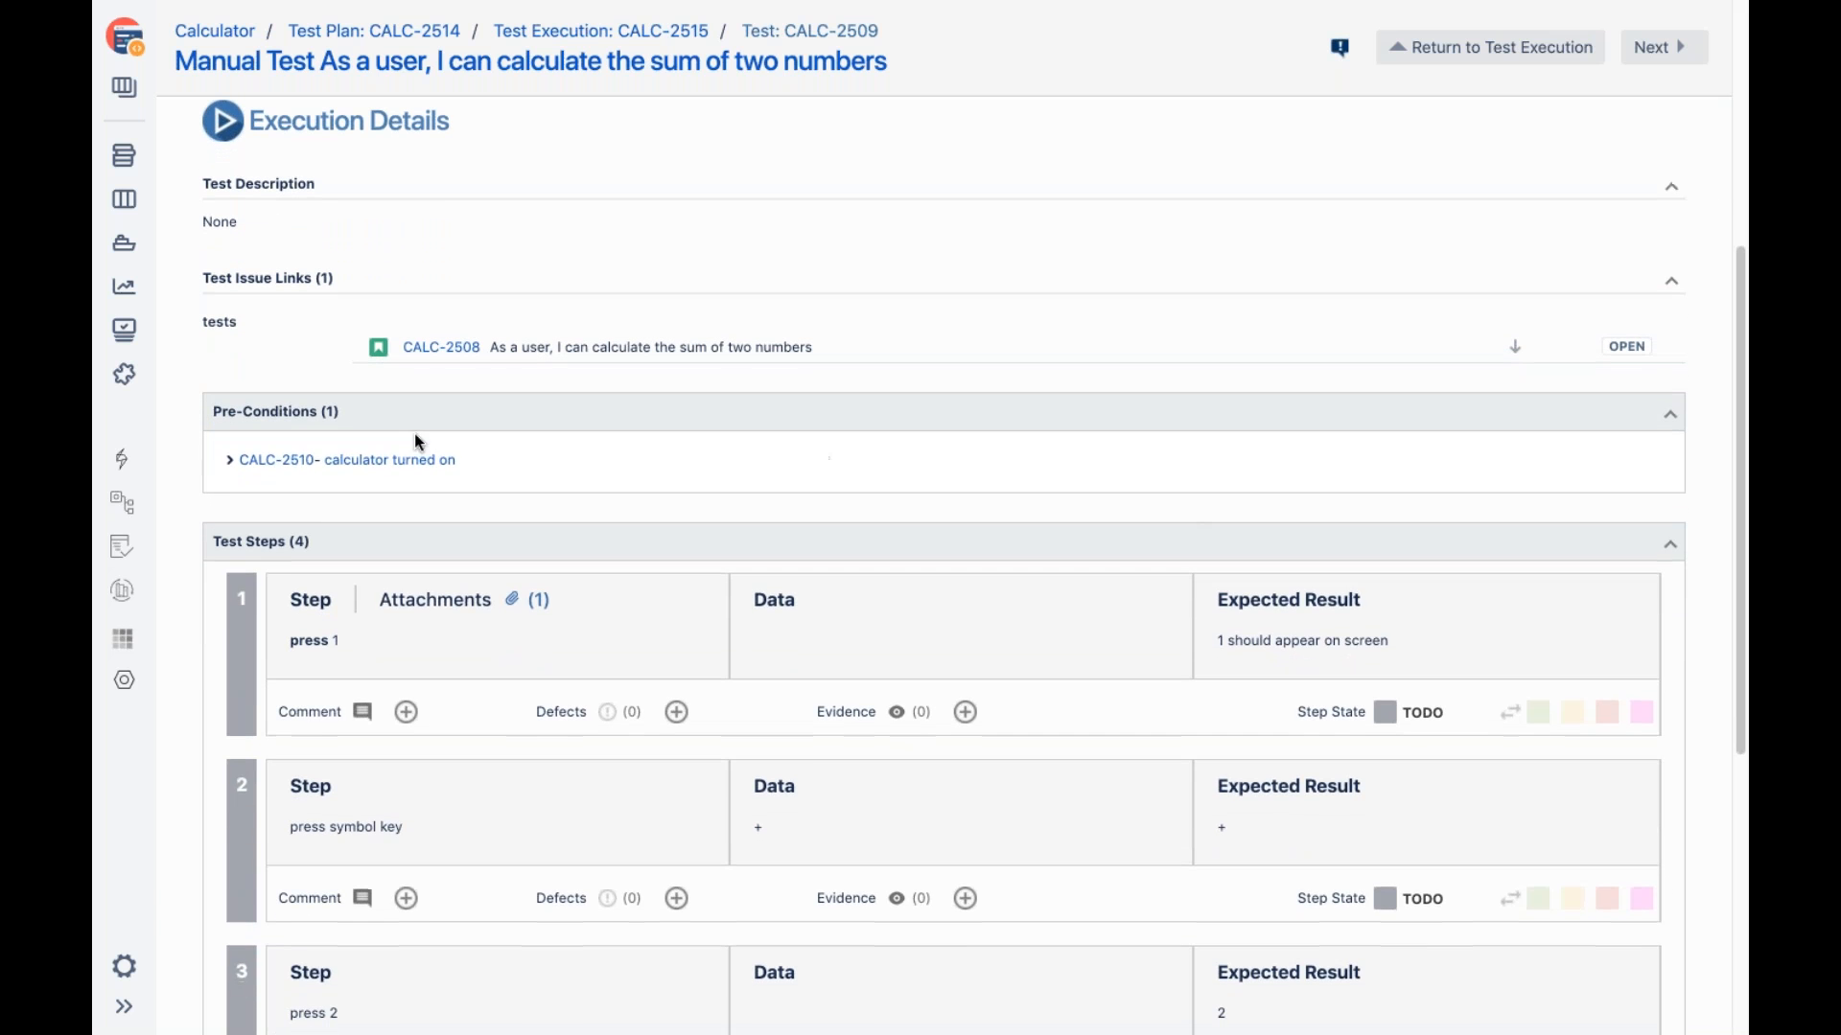
{"action": "left_click", "coordinate": [230, 463]}
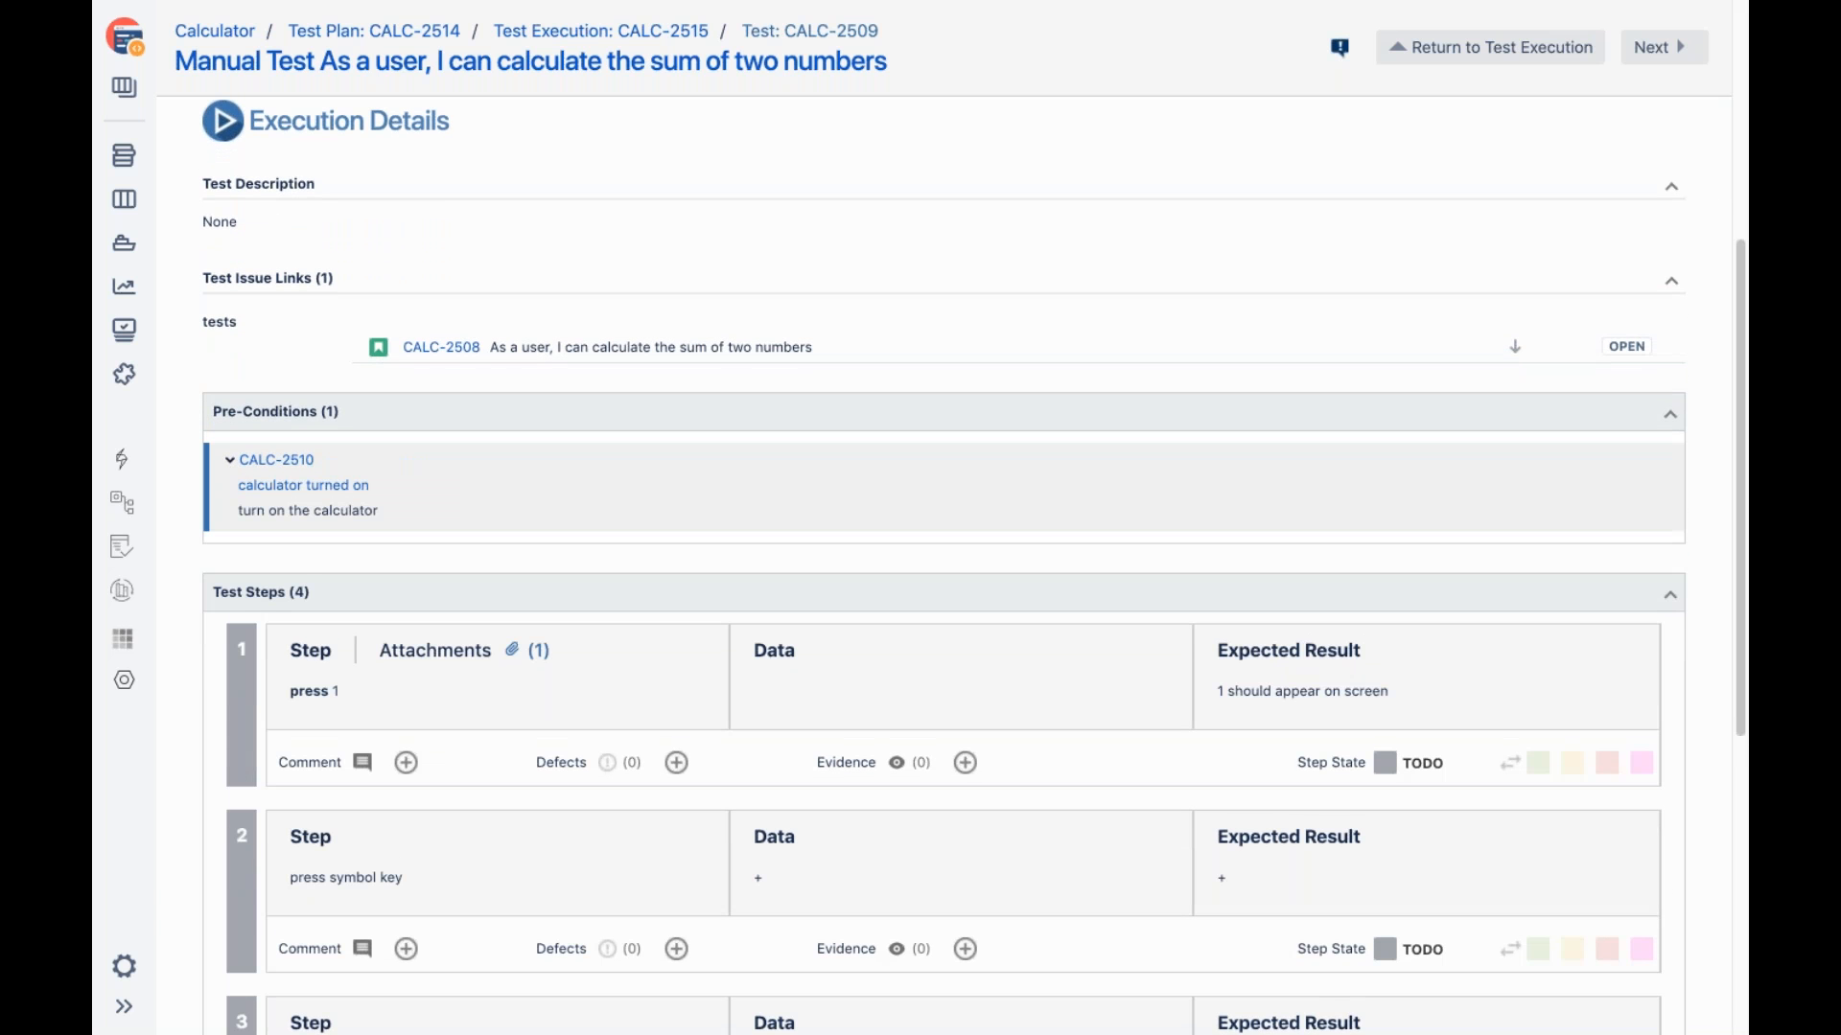
{"action": "scroll", "coordinate": [944, 561], "scroll_direction": "down", "scroll_amount": 3}
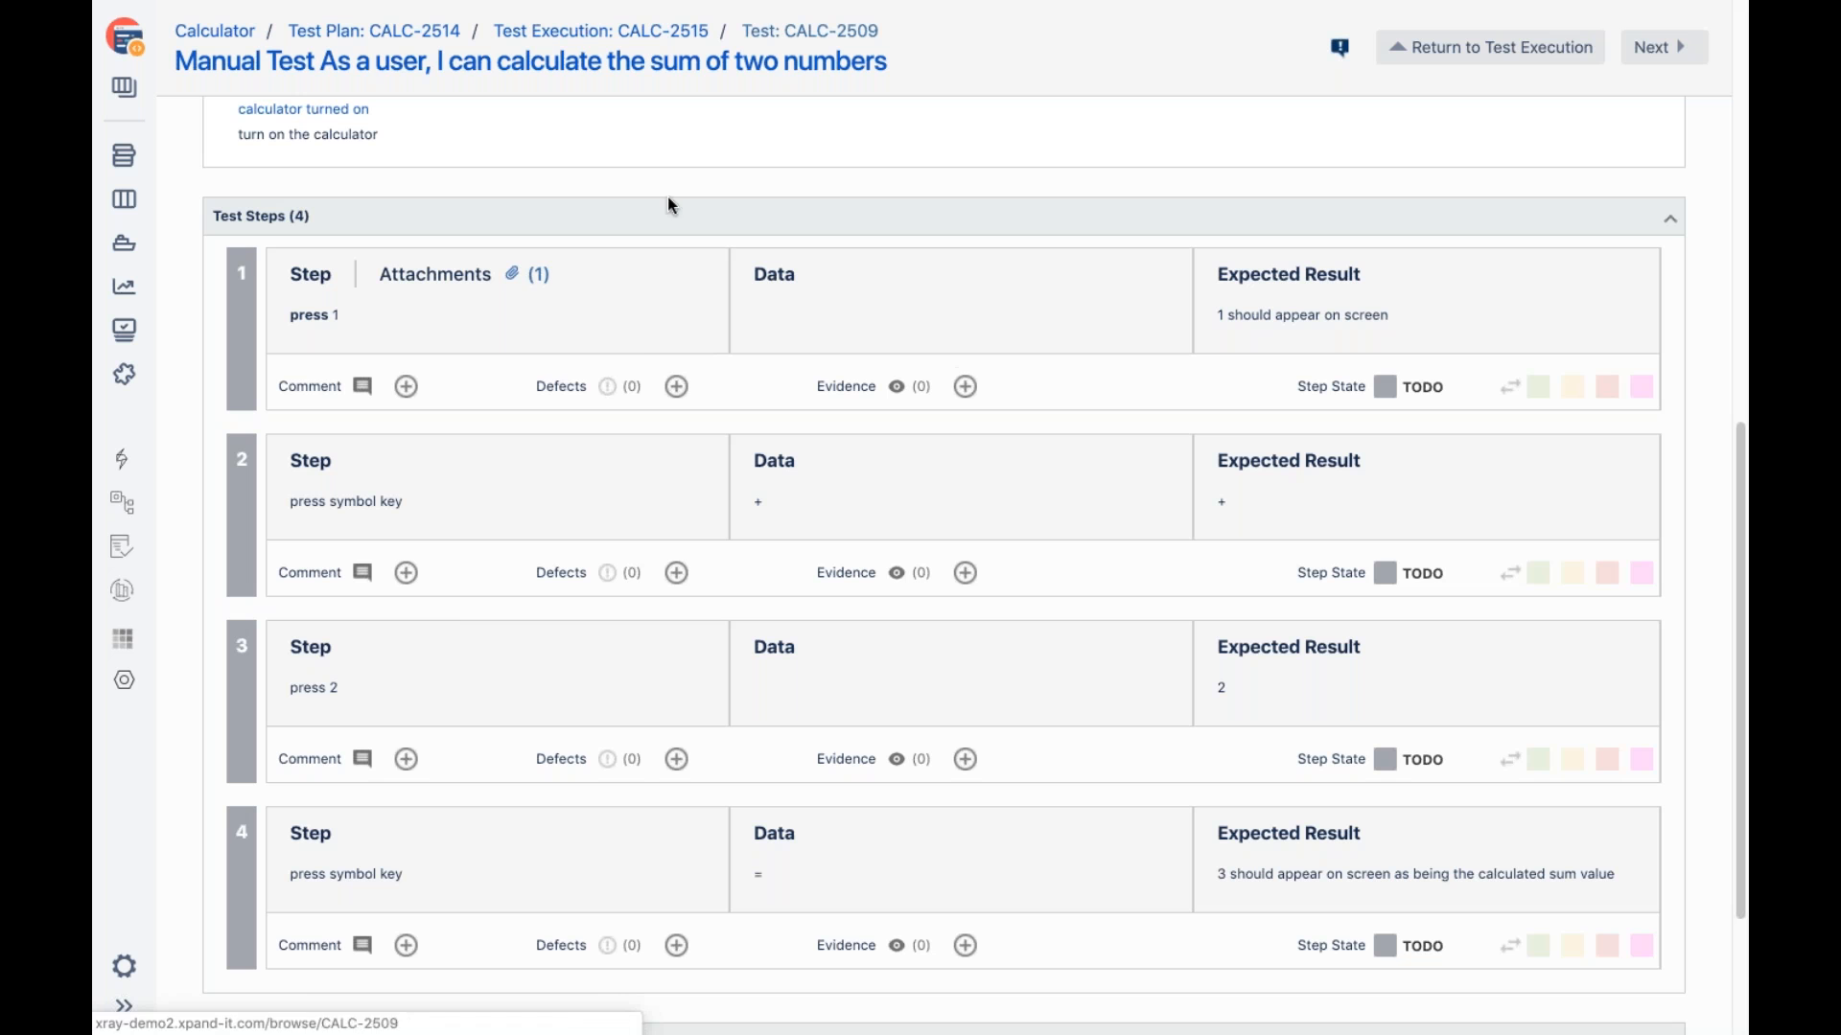
List the attachment of test step 1, and set the state of test steps 1 and 2 to PASS
{"action": "left_click", "coordinate": [540, 275]}
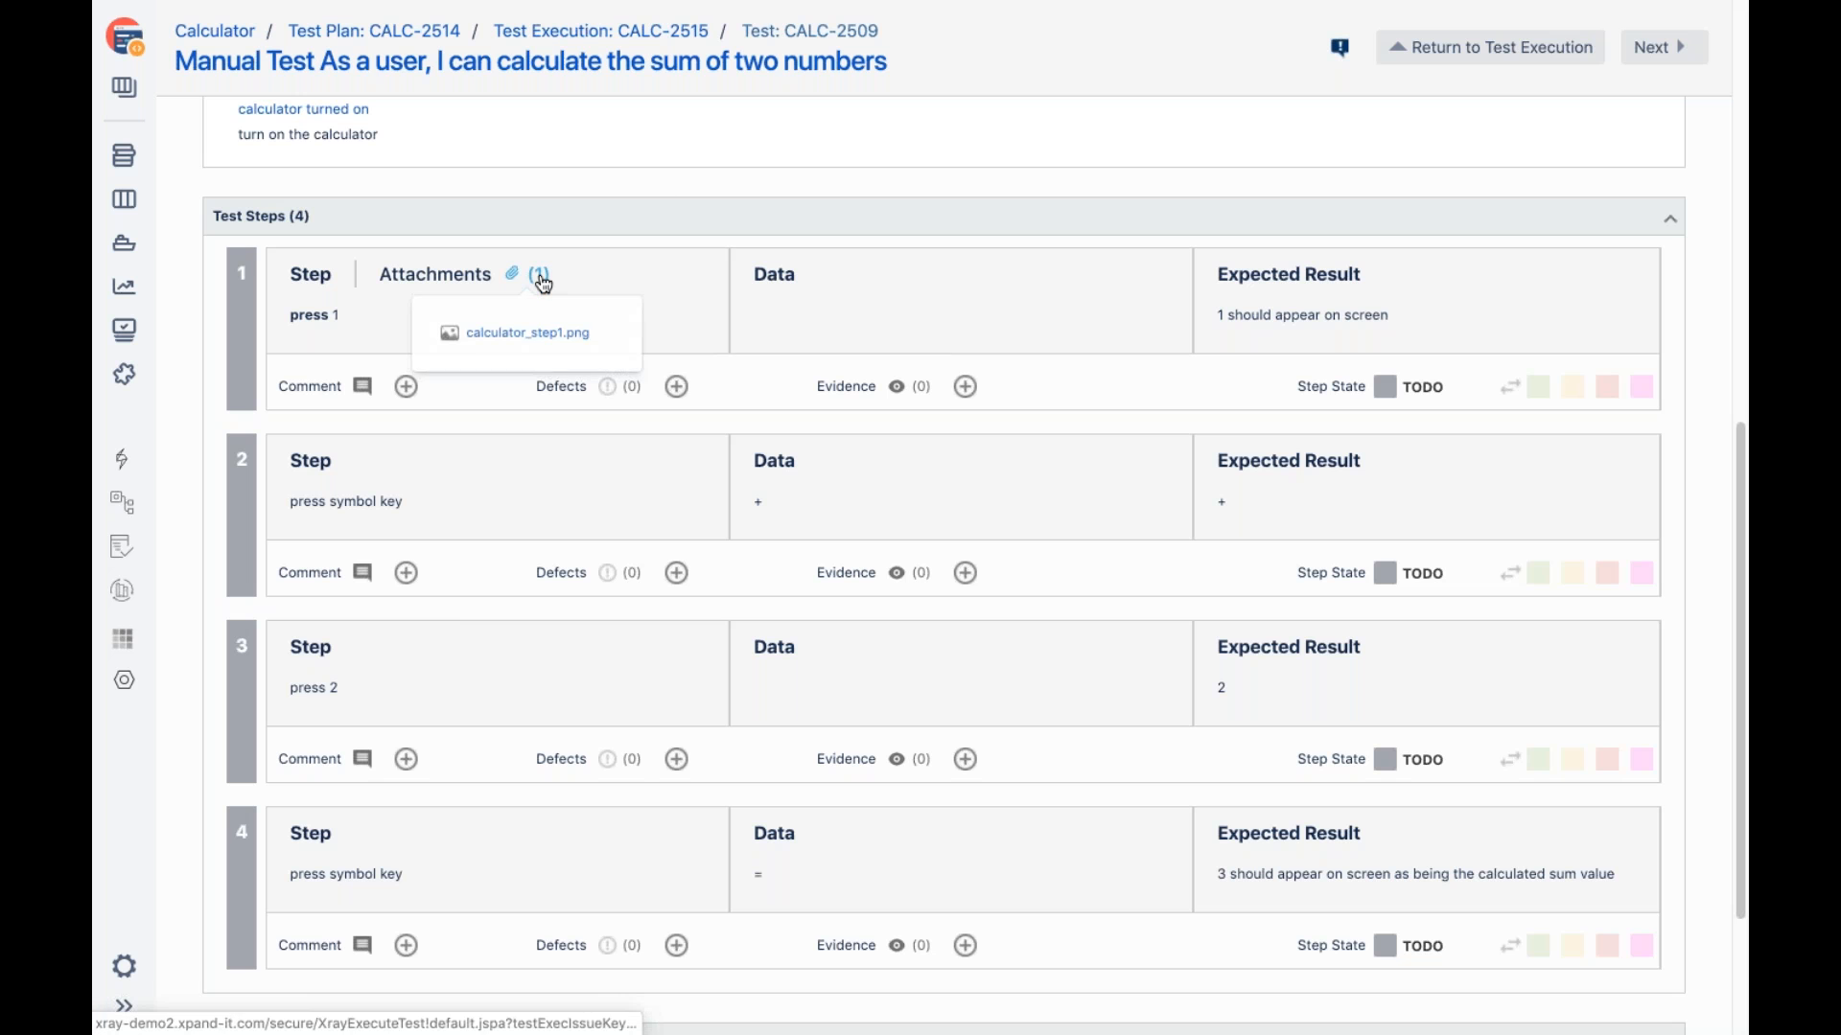
{"action": "left_click", "coordinate": [597, 270]}
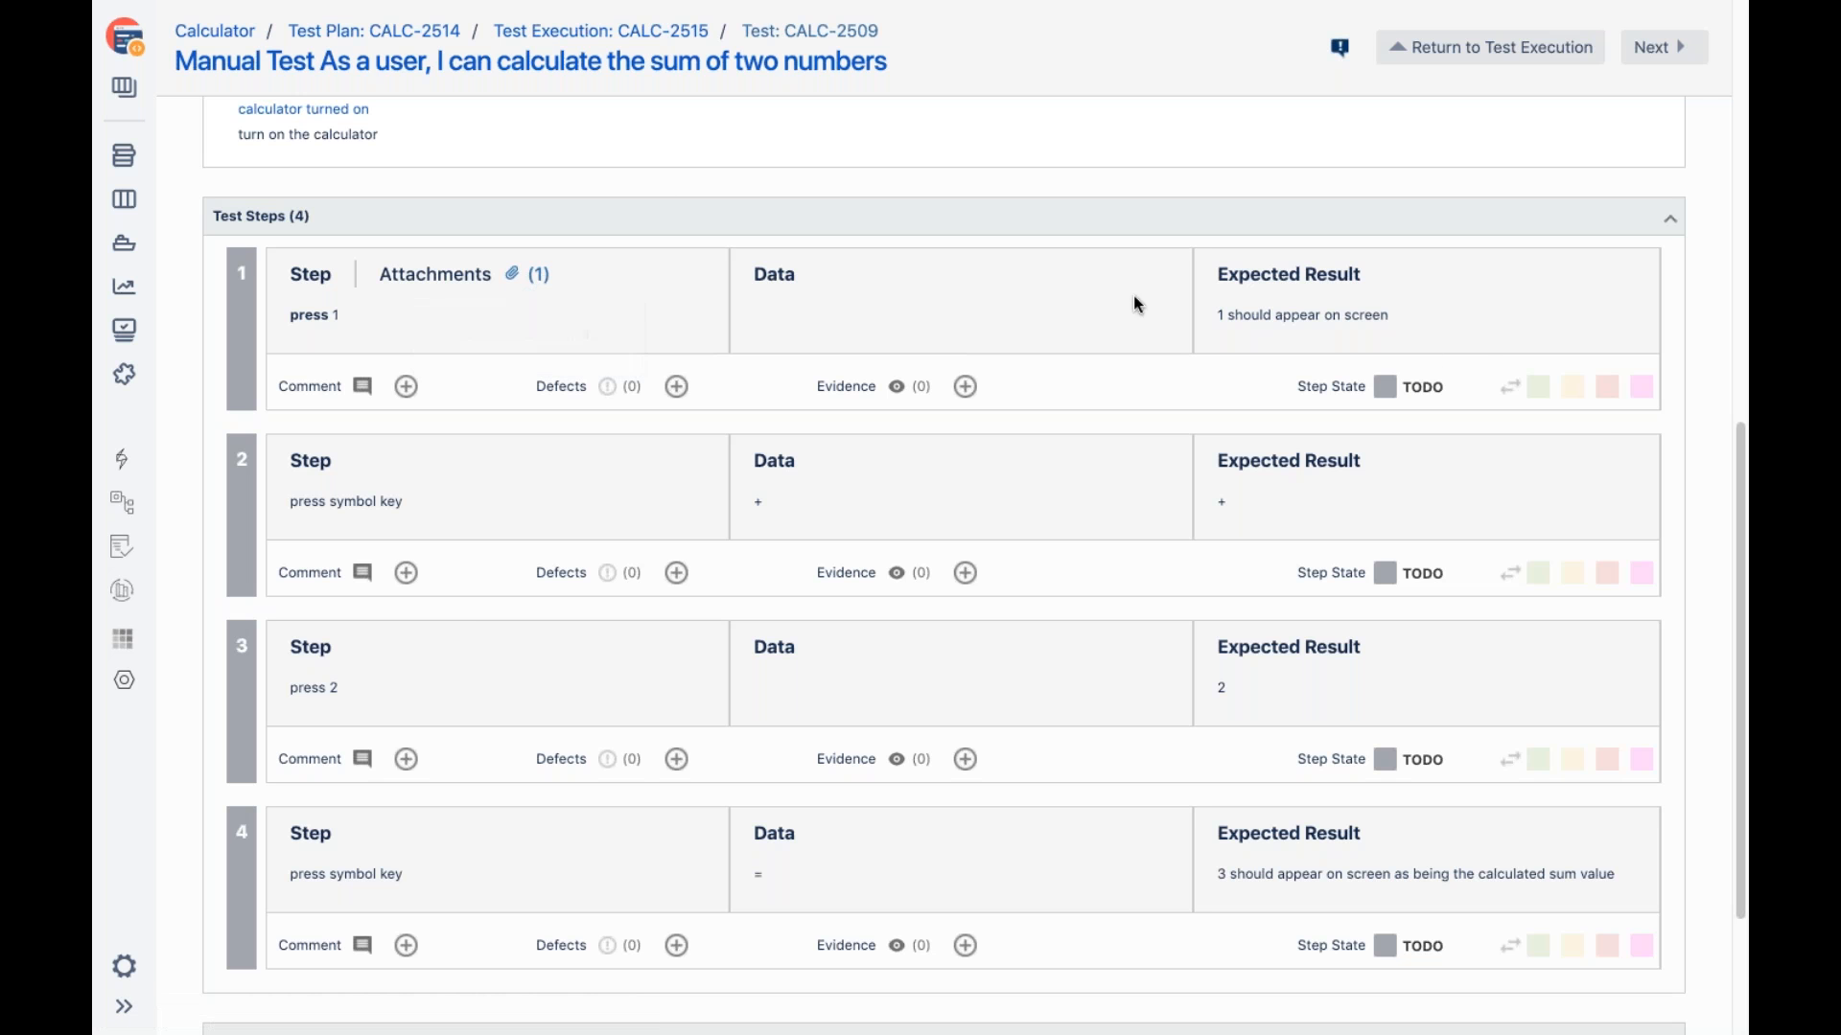
{"action": "left_click", "coordinate": [1539, 386]}
{"action": "left_click", "coordinate": [1538, 573]}
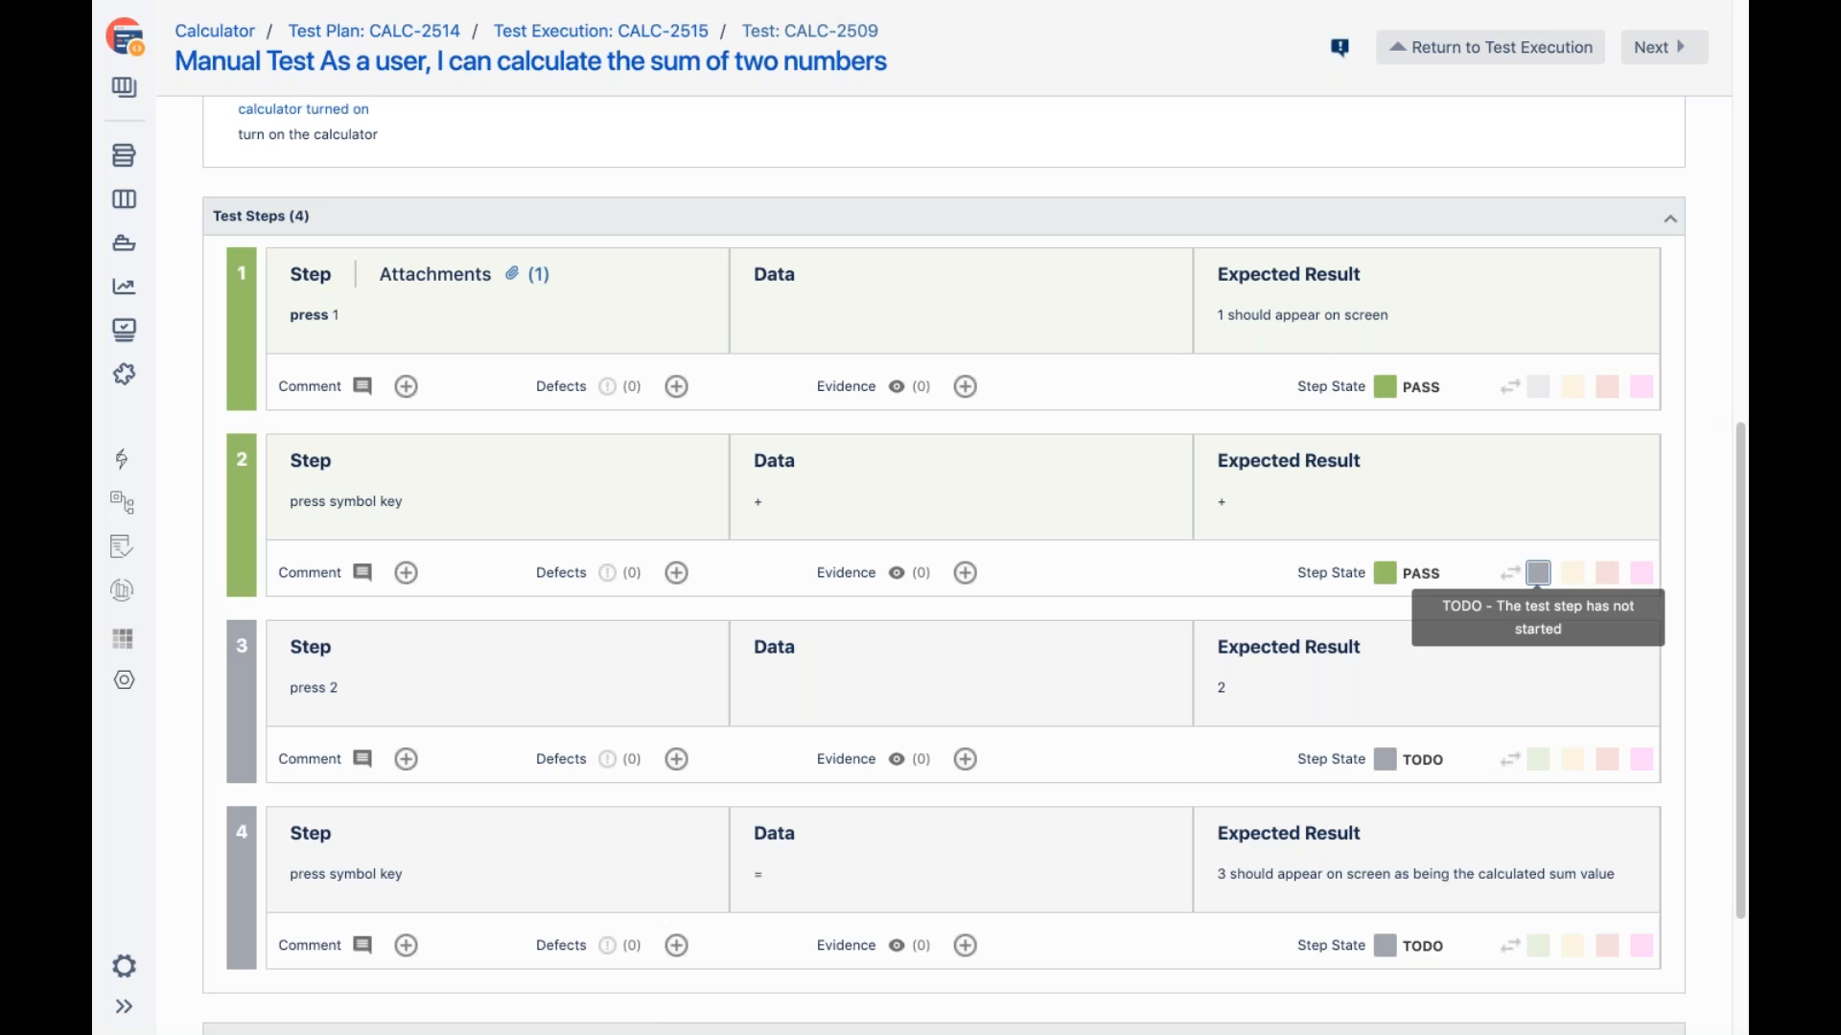
Check the overall execution status, and set test step 3 to PASS and test step 4 to FAIL
{"action": "scroll", "coordinate": [1294, 528], "scroll_direction": "up", "scroll_amount": 15}
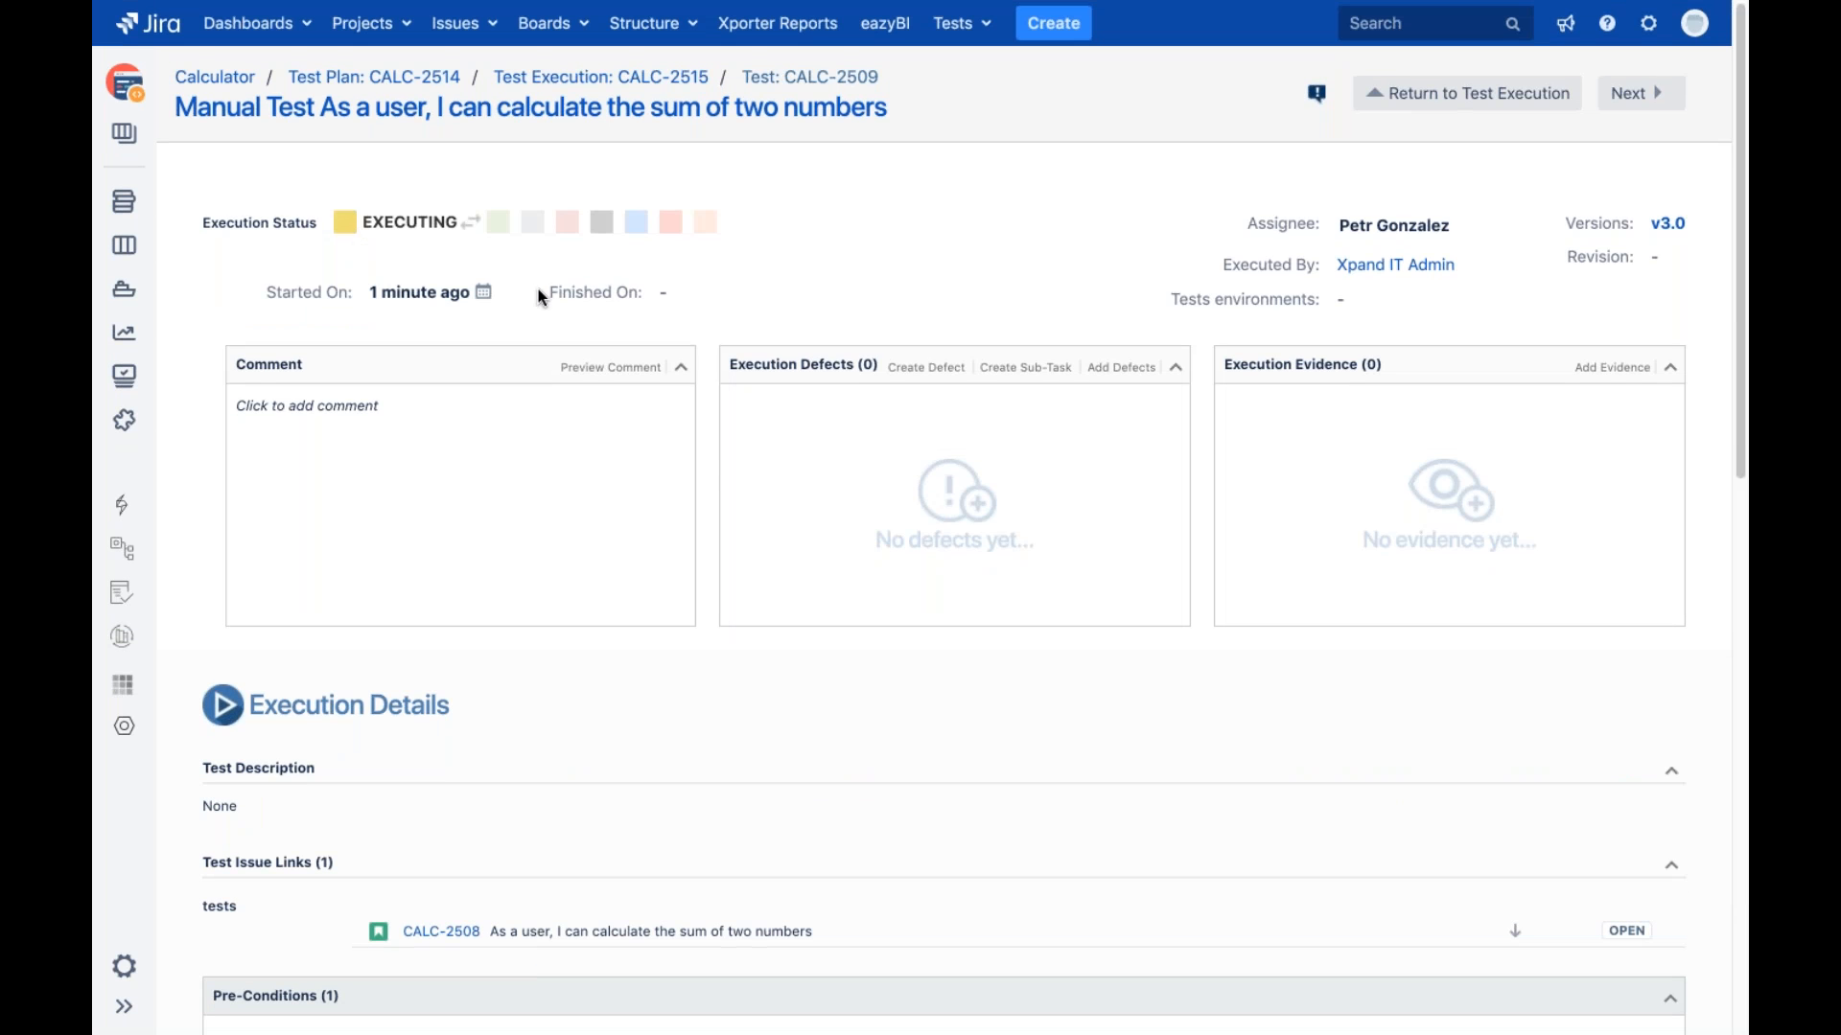
{"action": "scroll", "coordinate": [1045, 518], "scroll_direction": "down", "scroll_amount": 15}
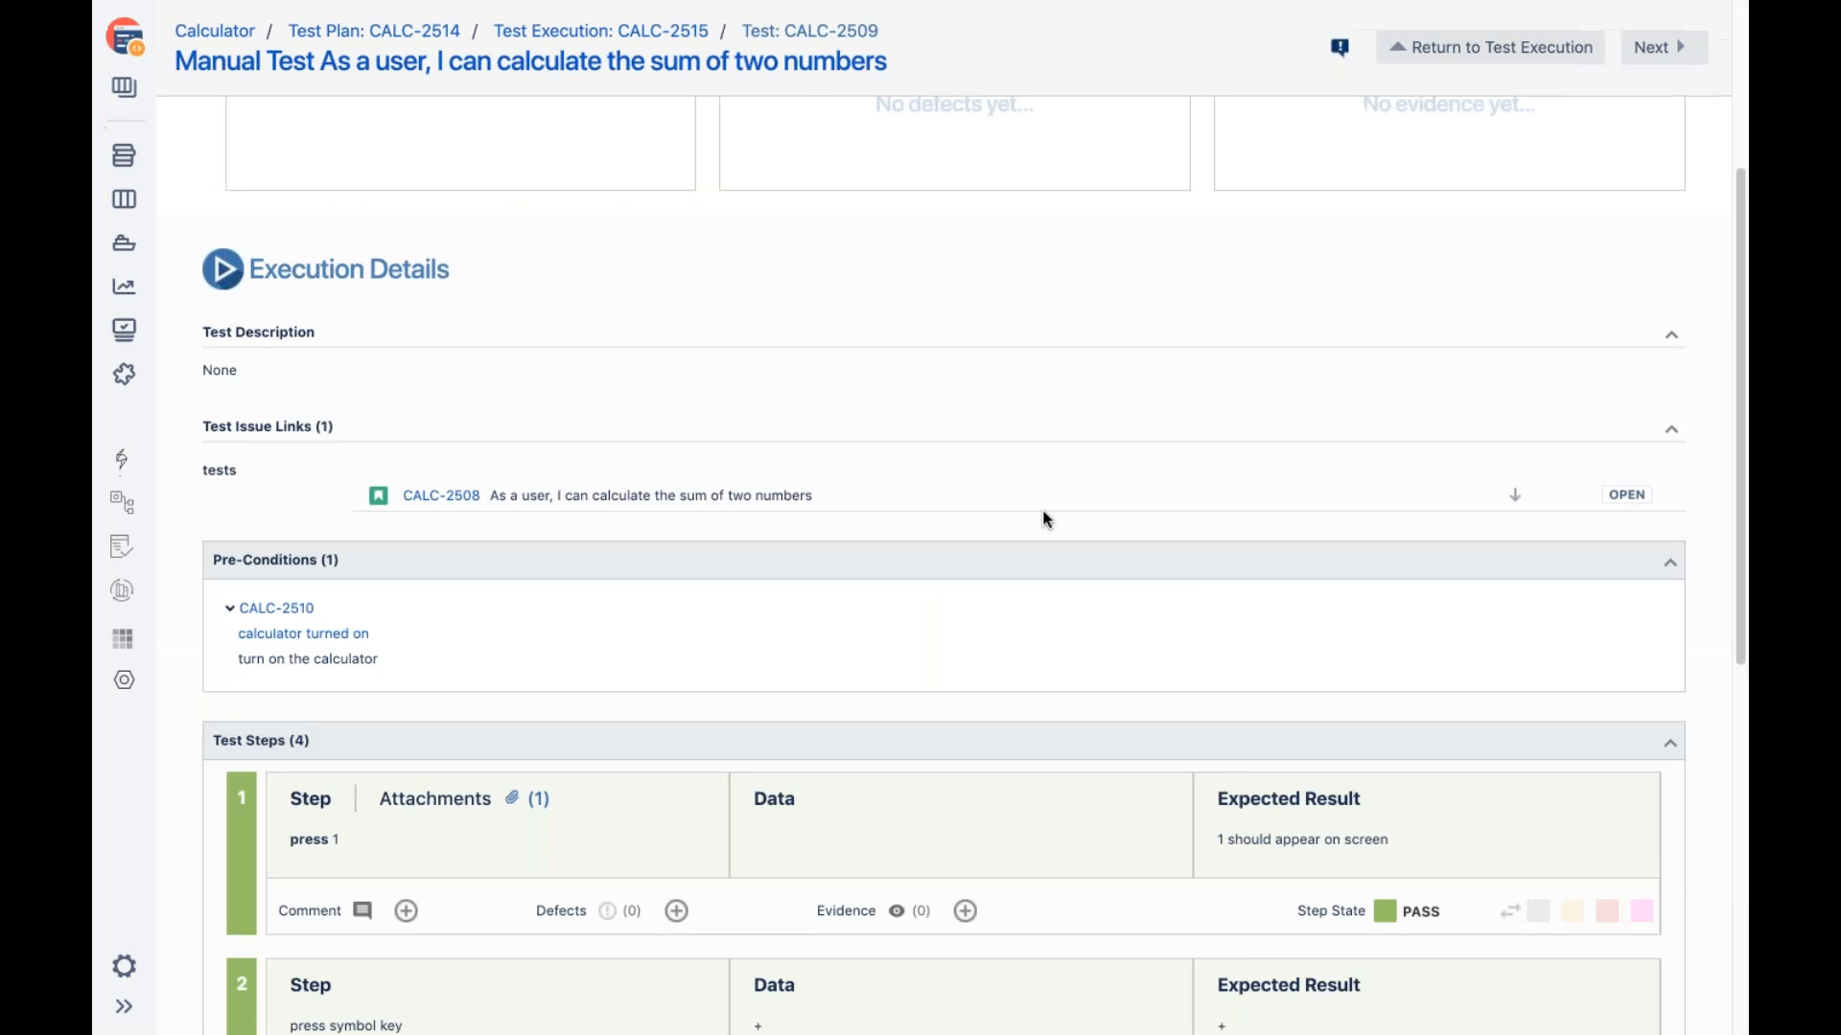
{"action": "left_click", "coordinate": [1538, 530]}
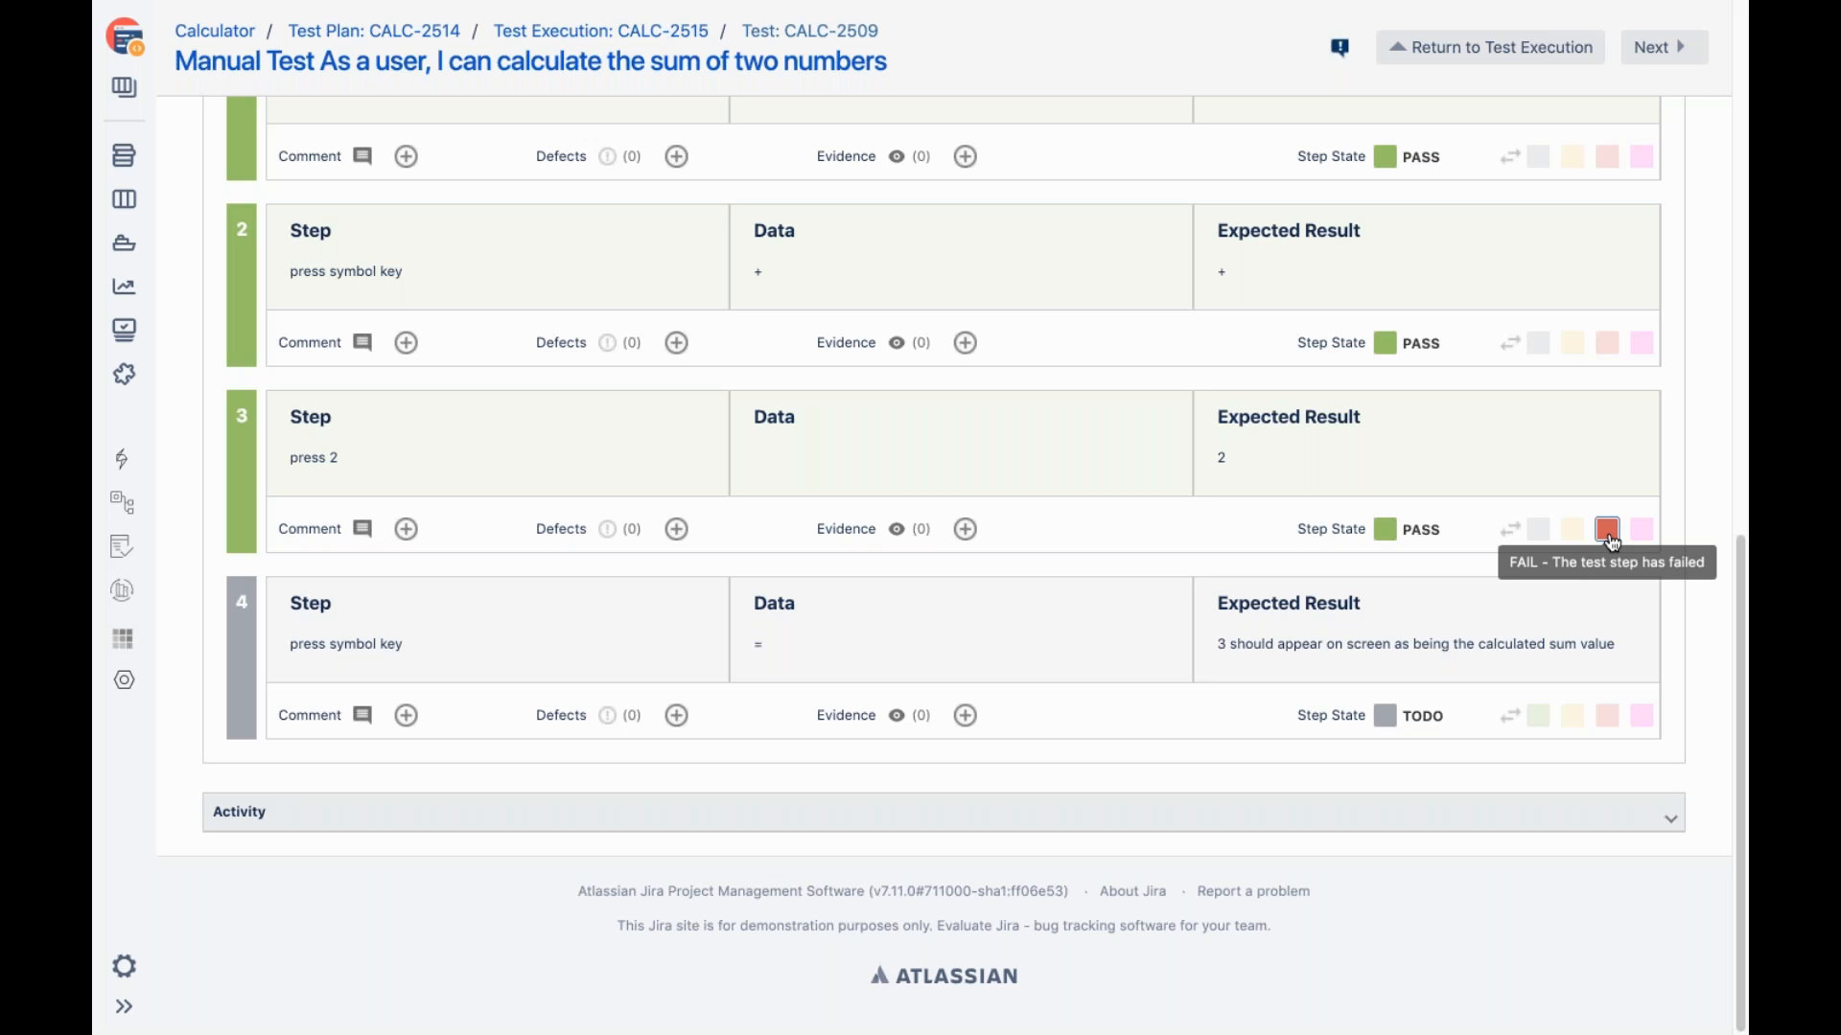
{"action": "left_click", "coordinate": [1608, 717]}
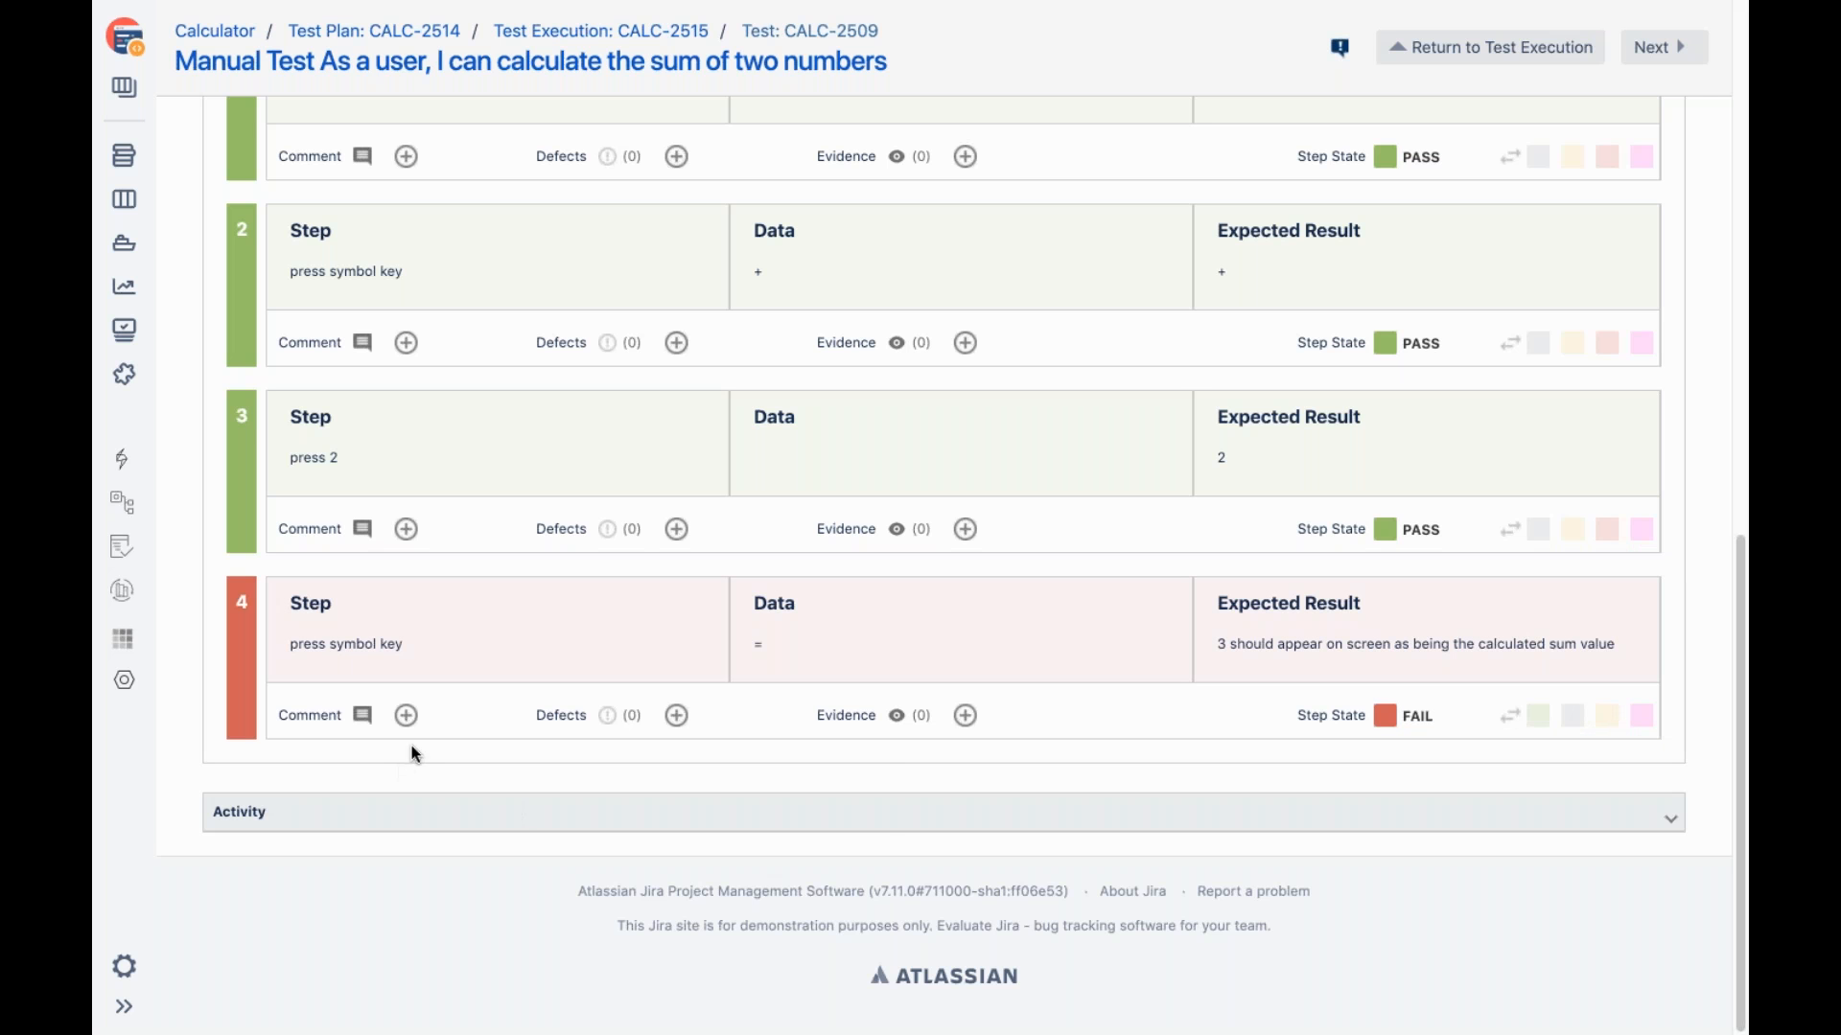
Add the comment "it crashed :(" to the failed test step 4 and save it
{"action": "left_click", "coordinate": [407, 716]}
{"action": "left_click", "coordinate": [525, 743]}
{"action": "type", "text": "ti"}
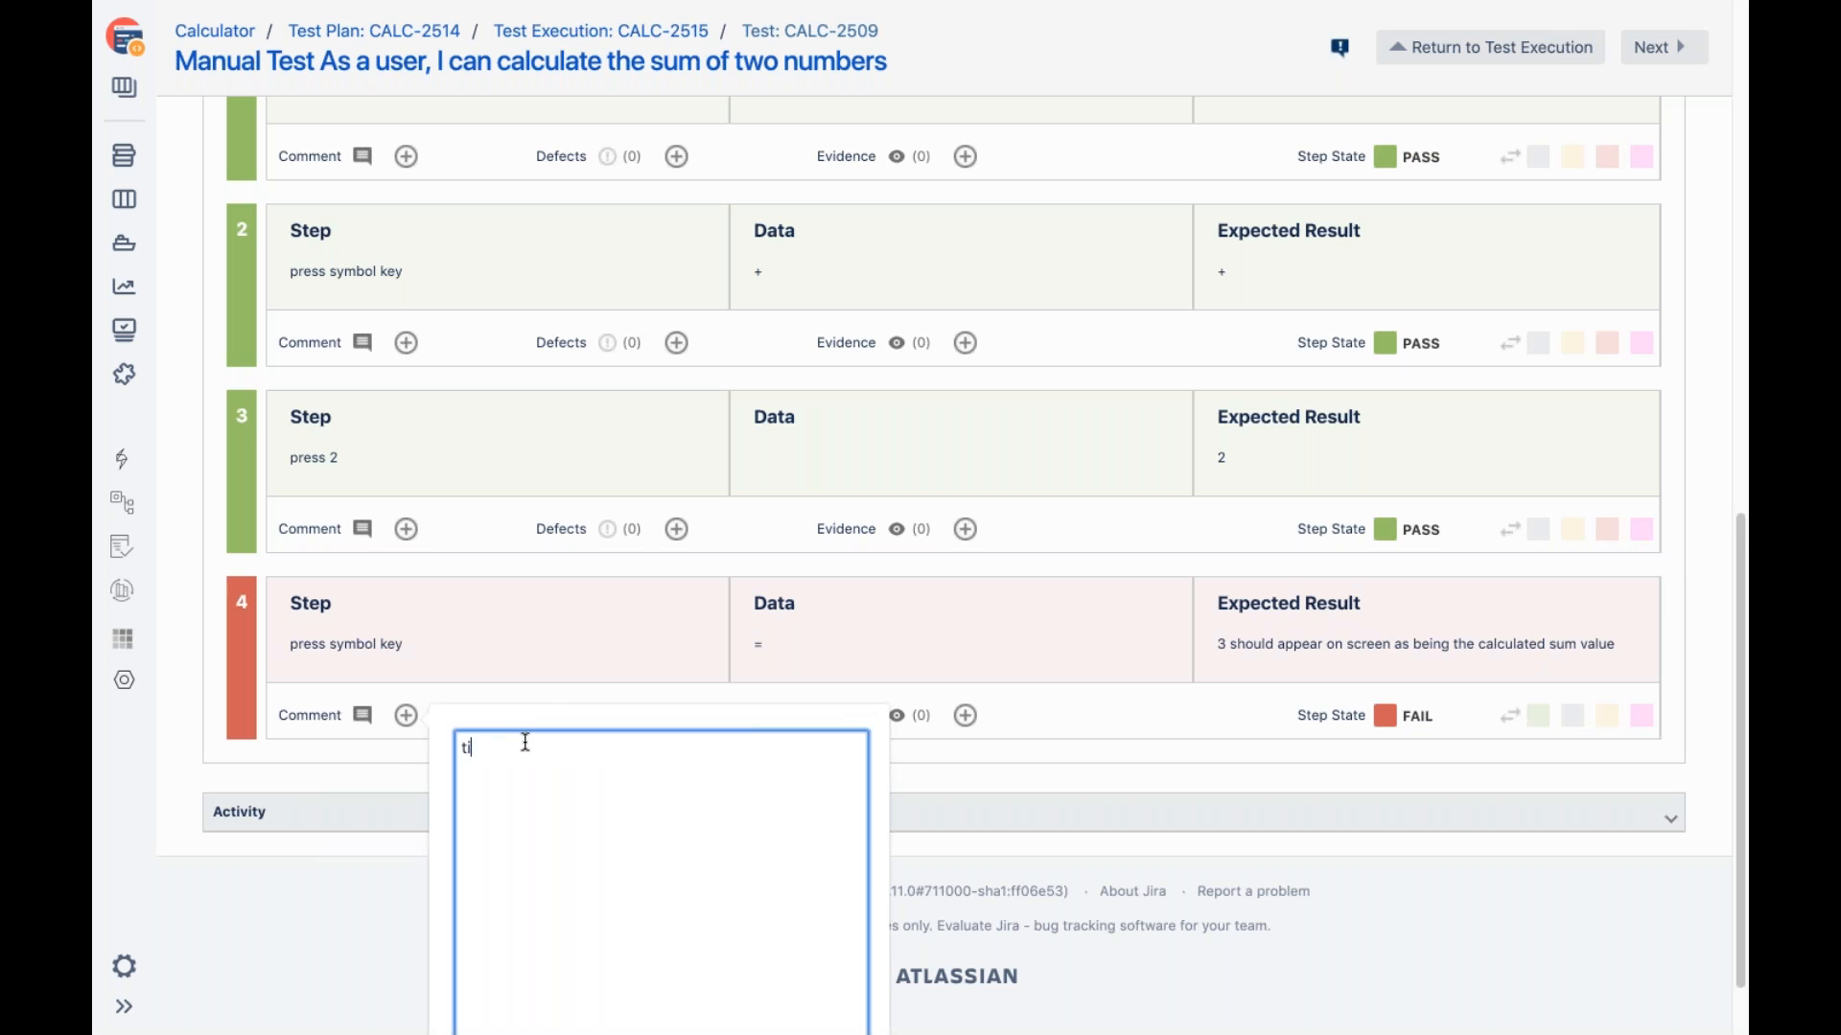
{"action": "key", "text": "BackSpace"}
{"action": "key", "text": "BackSpace"}
{"action": "type", "text": "it crashed :("}
{"action": "scroll", "coordinate": [526, 743], "scroll_direction": "down", "scroll_amount": 2}
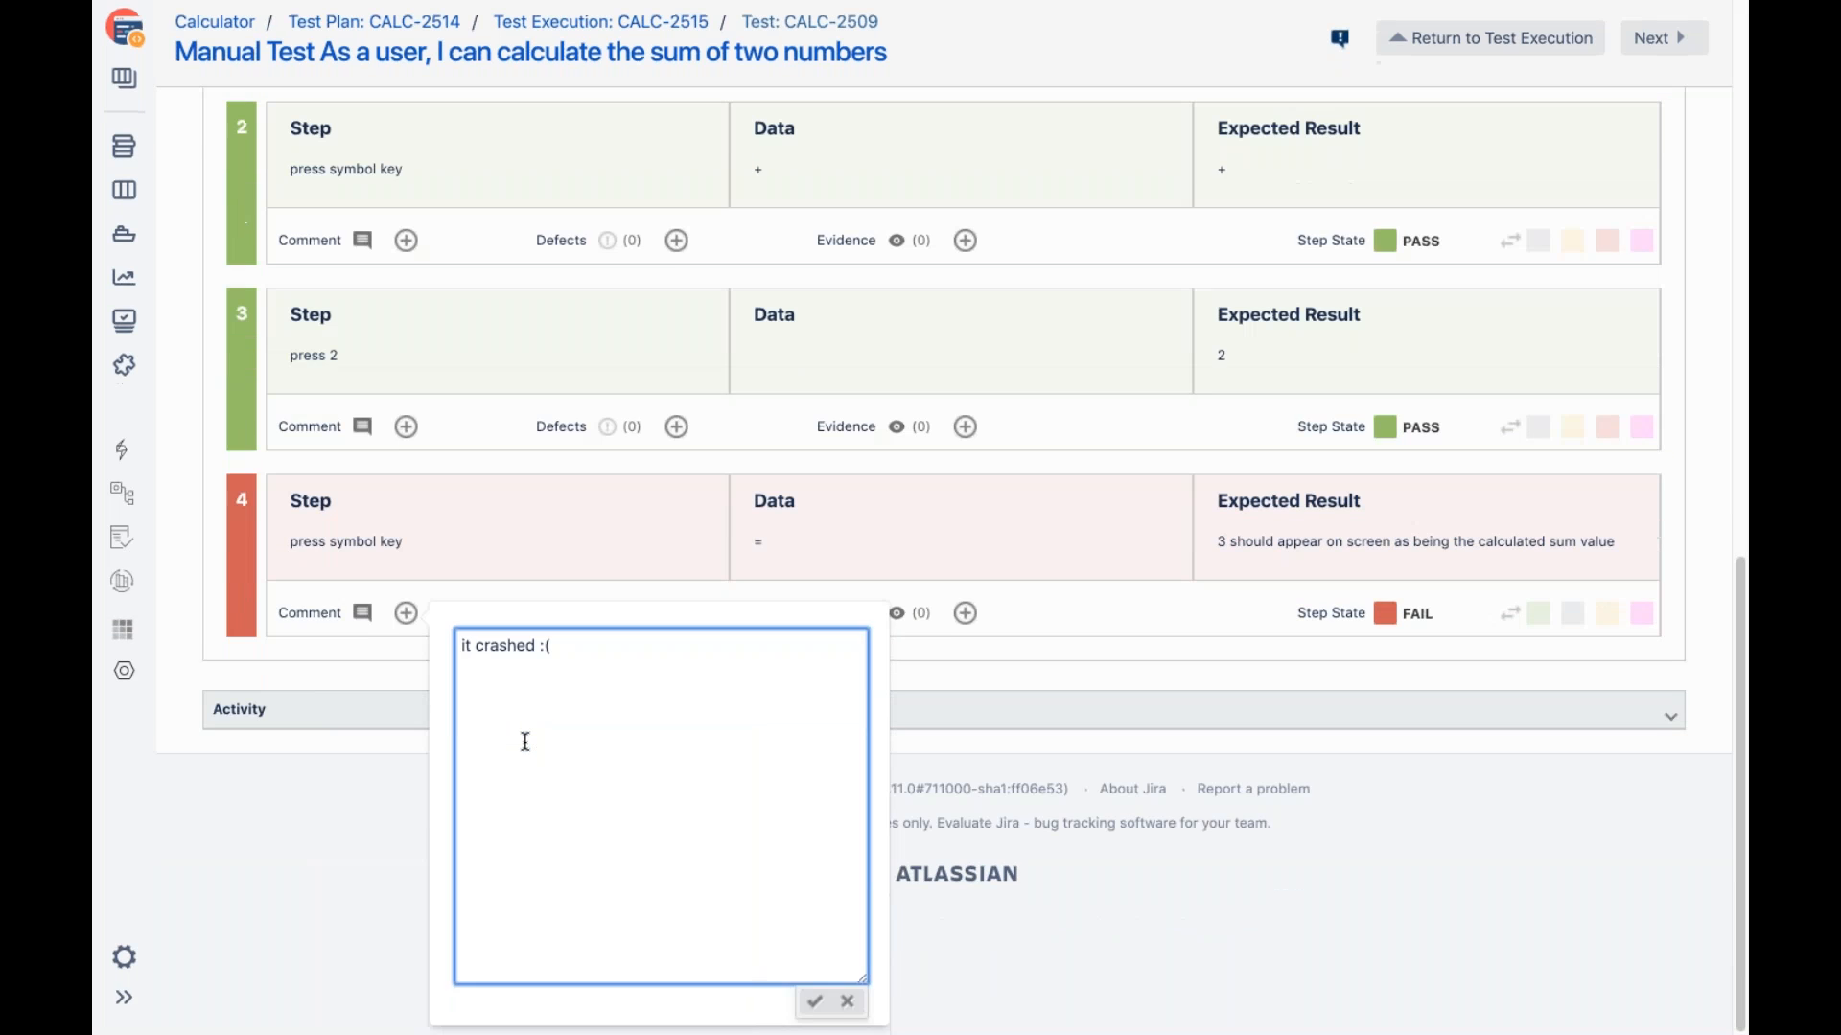
{"action": "left_click", "coordinate": [814, 1002]}
Attach the image calculator_error.jpg from the DEMO folder as evidence for test step 4
{"action": "left_click", "coordinate": [965, 715]}
{"action": "left_click", "coordinate": [821, 499]}
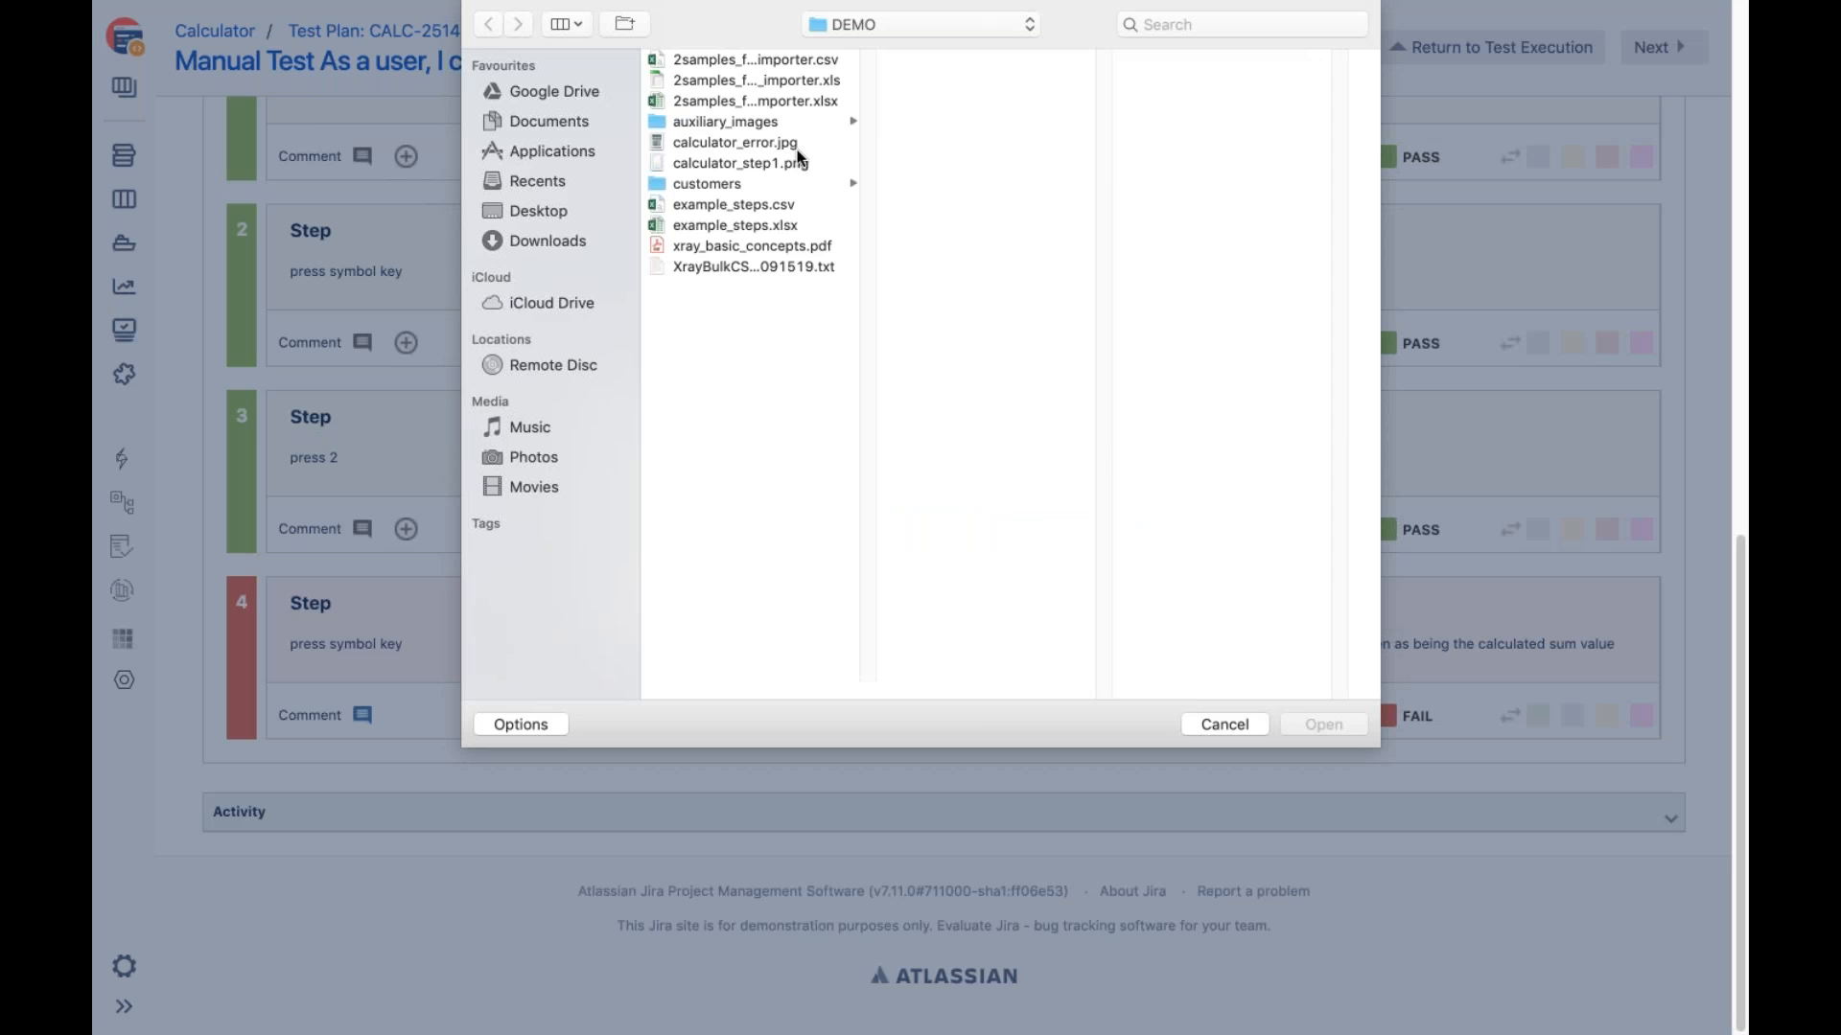
{"action": "left_click", "coordinate": [798, 141]}
{"action": "double_click", "coordinate": [797, 142]}
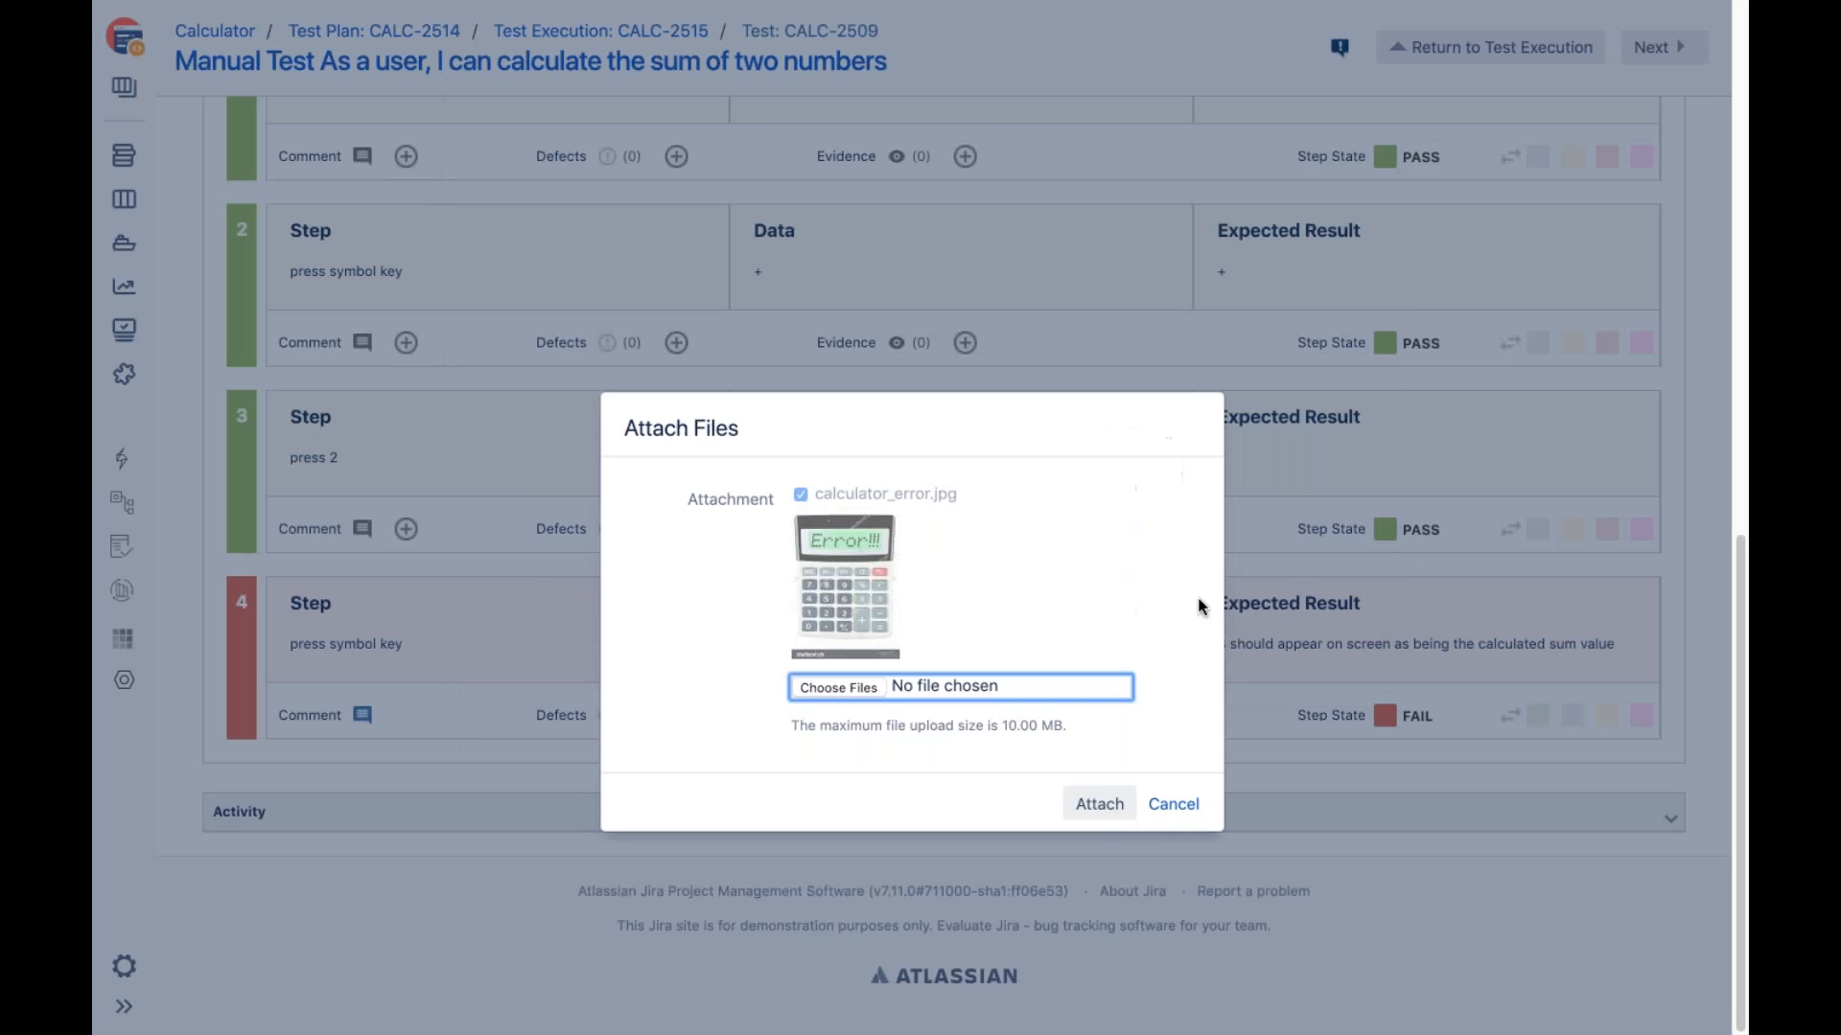
{"action": "left_click", "coordinate": [1099, 803]}
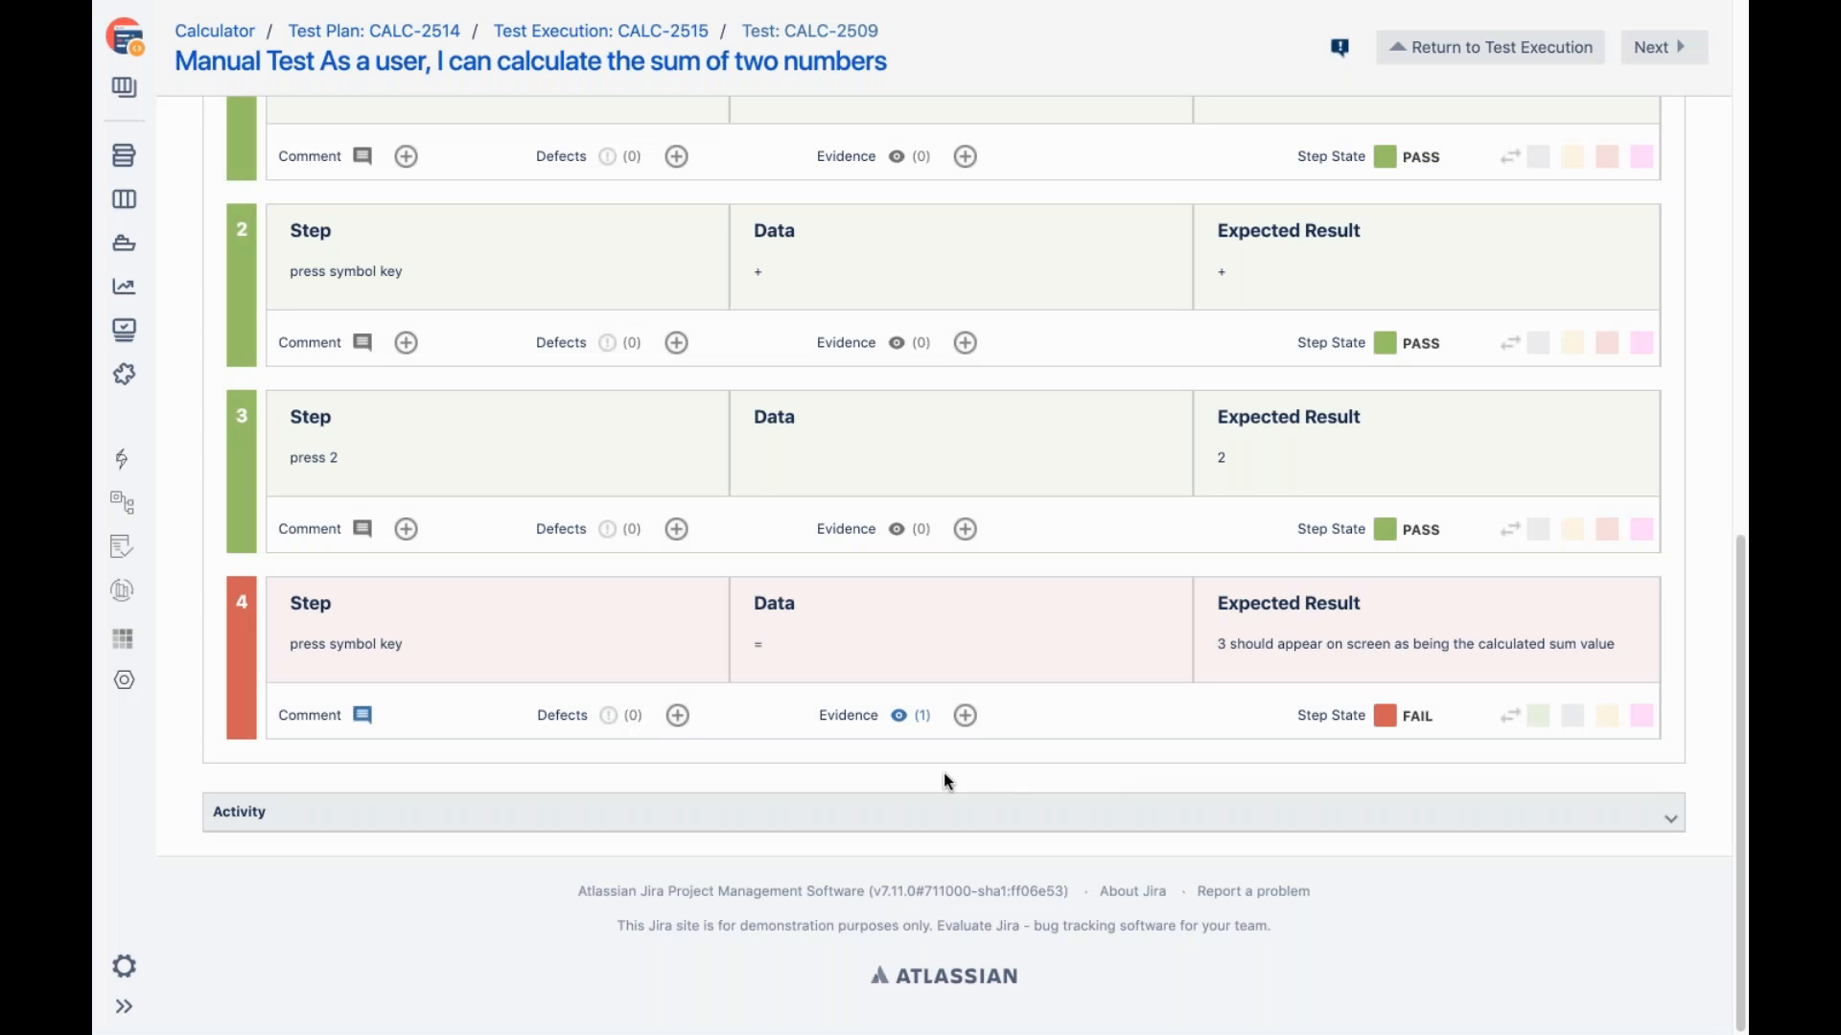
Create a defect of type Bug from test step 4 with the summary "calculator crashed", and review its affected version and prefilled description
{"action": "left_click", "coordinate": [675, 724]}
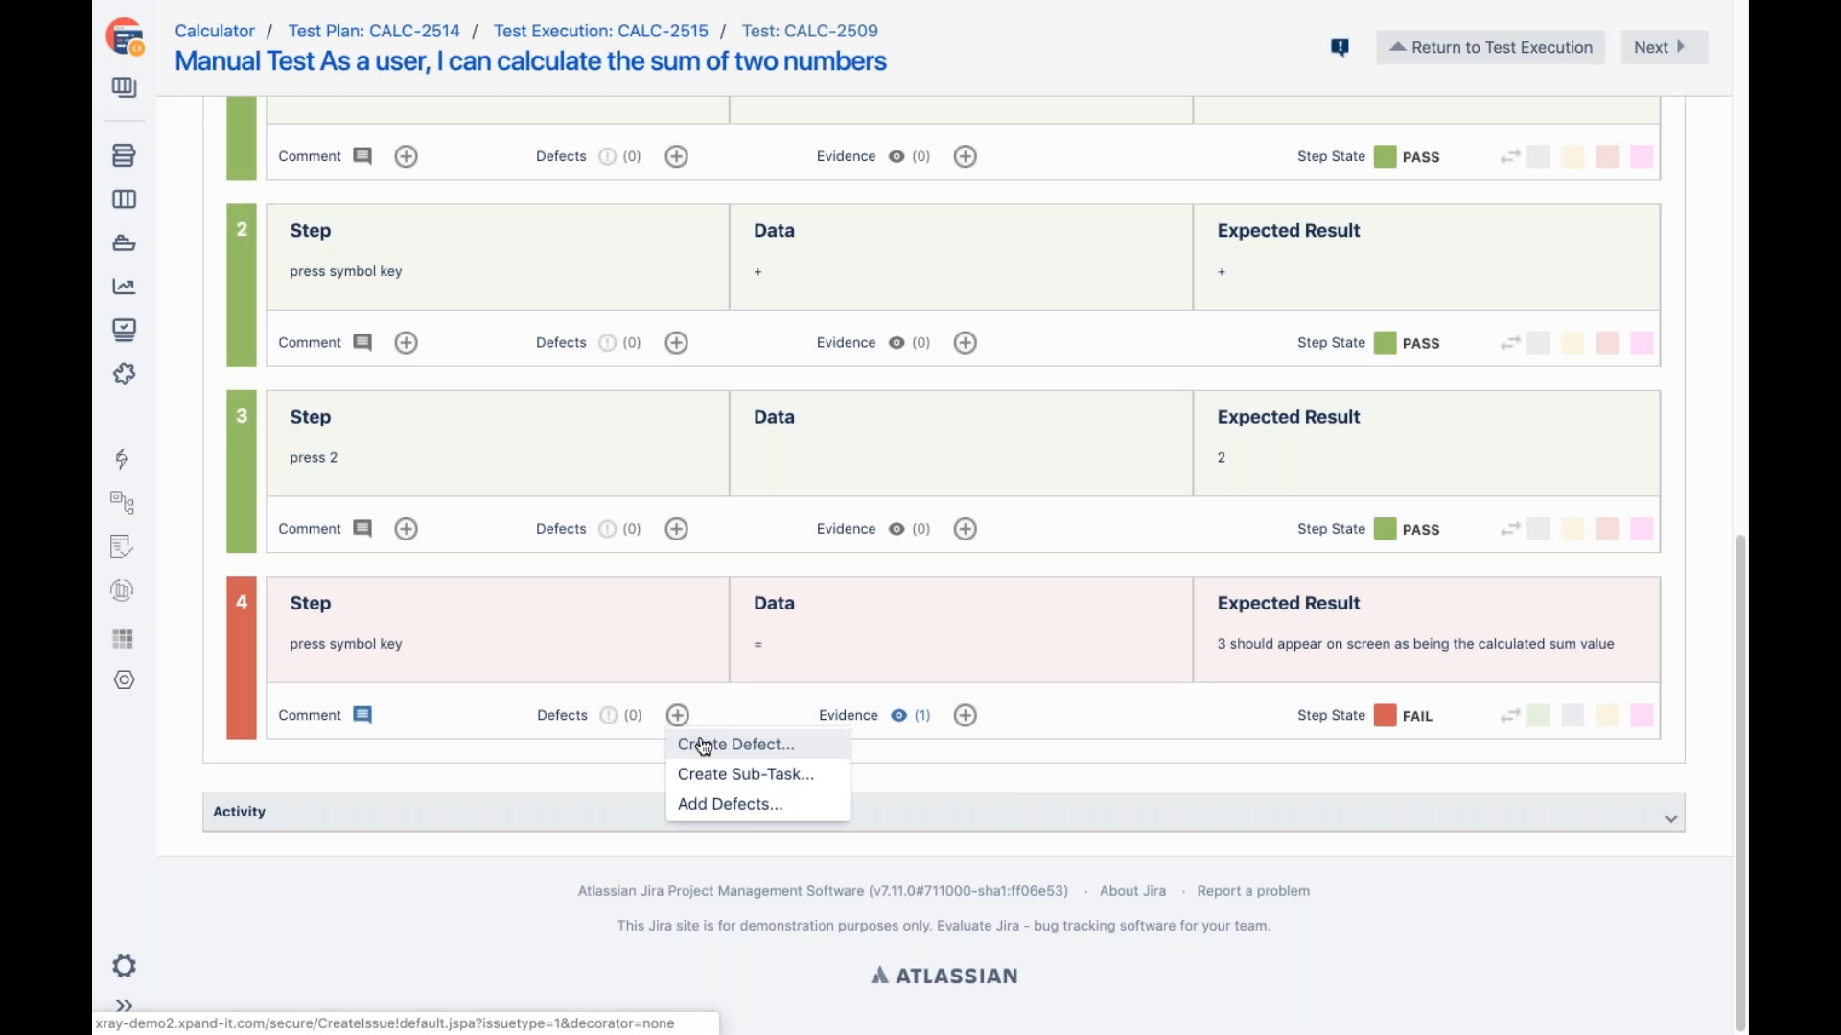
{"action": "left_click", "coordinate": [704, 745]}
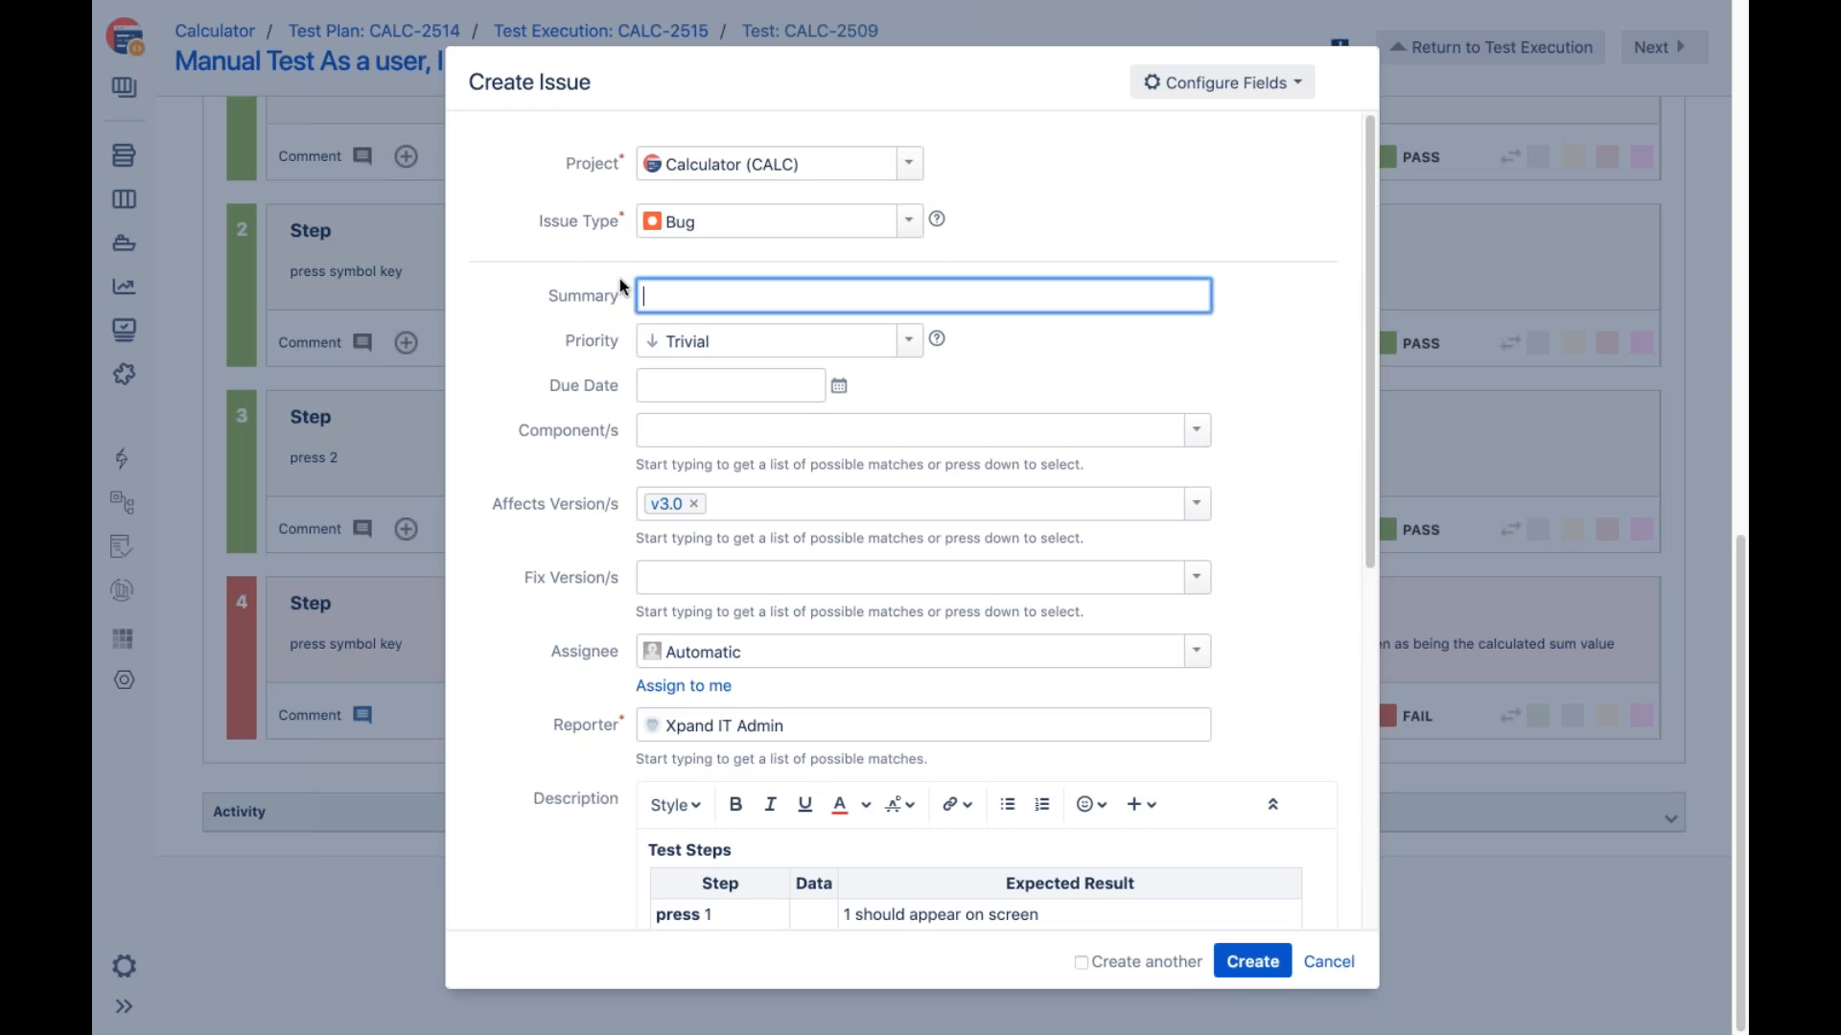
{"action": "type", "text": "c"}
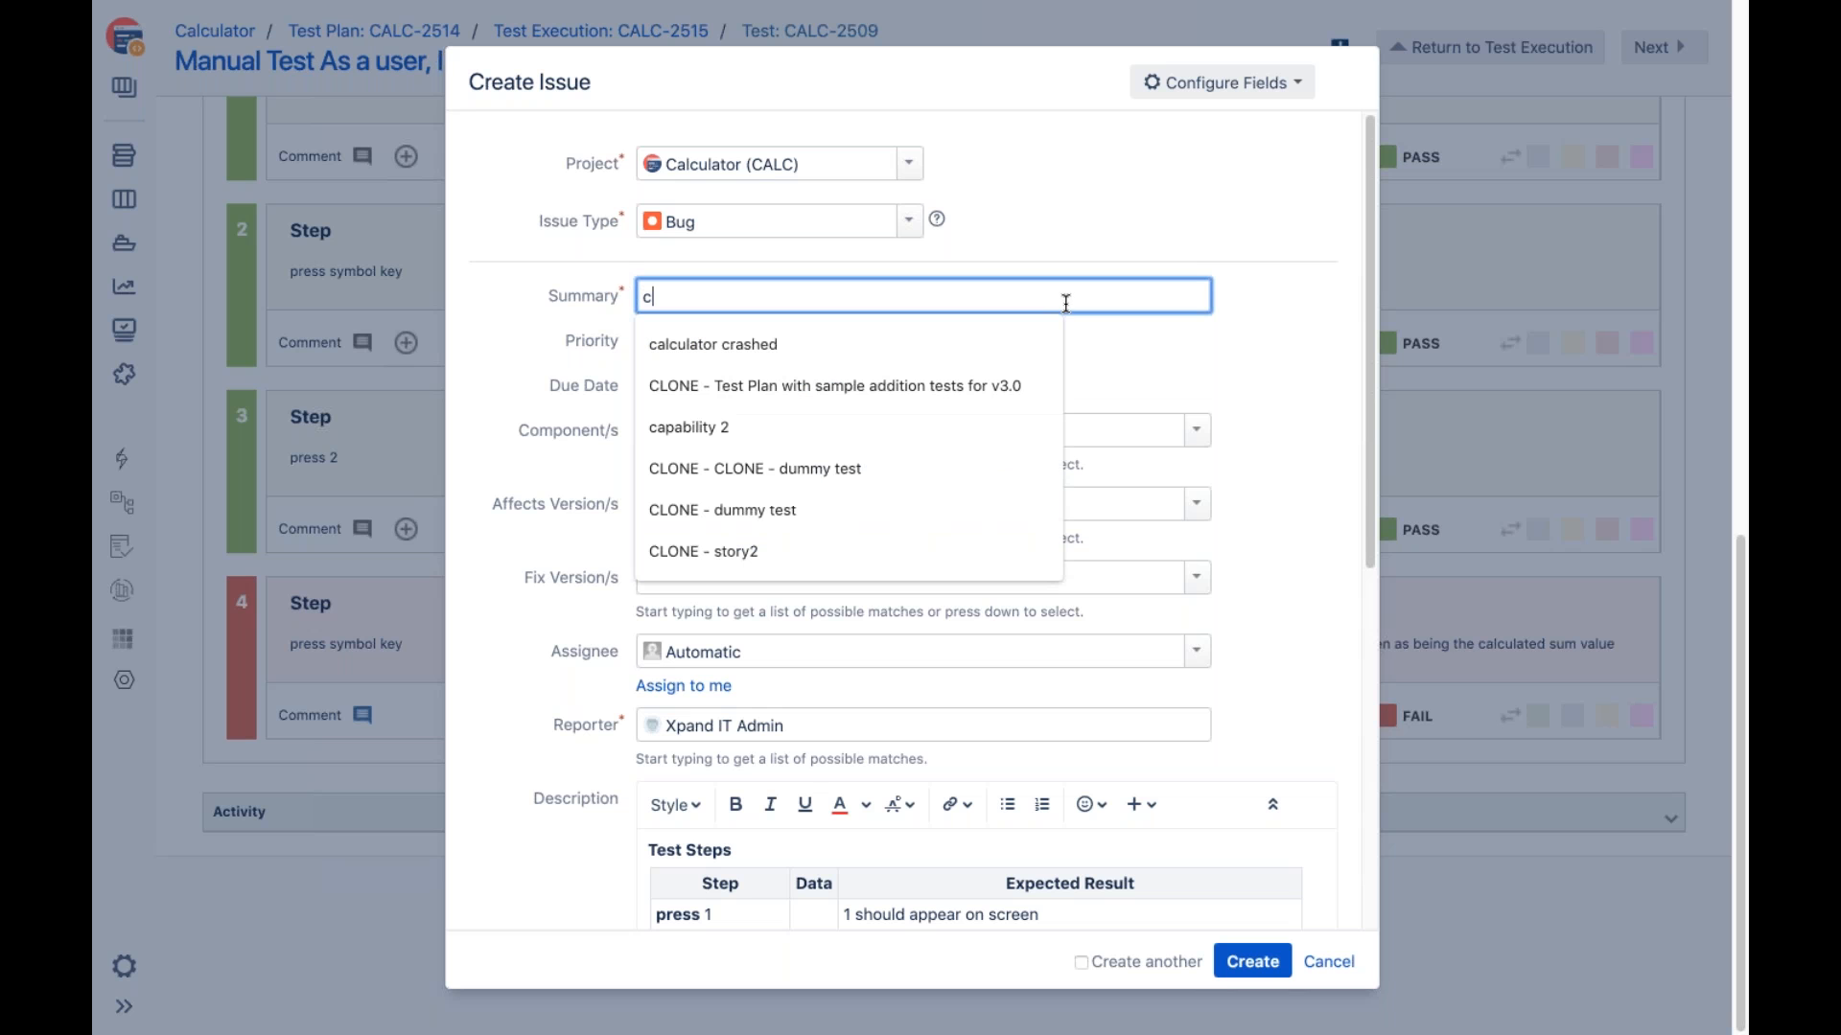
{"action": "key", "text": "BackSpace"}
{"action": "type", "text": "c"}
{"action": "key", "text": "Down"}
{"action": "key", "text": "Down"}
{"action": "key", "text": "Up"}
{"action": "key", "text": "Return"}
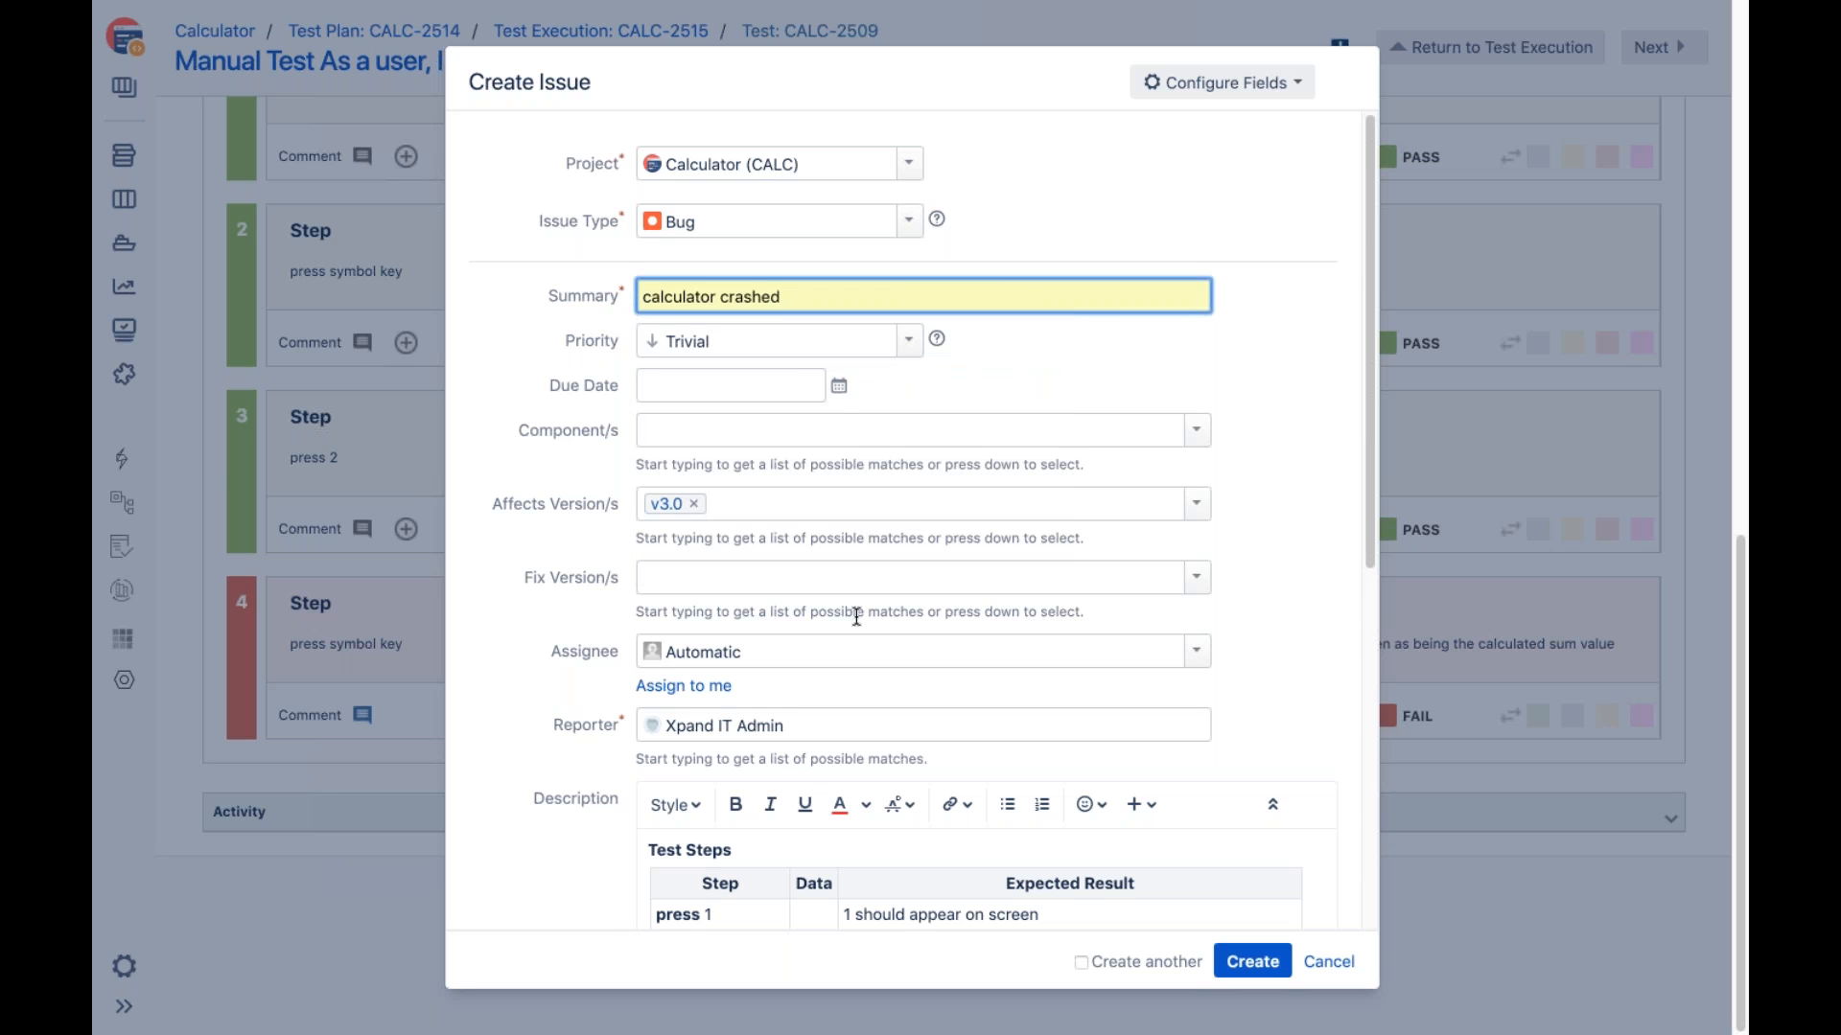
{"action": "scroll", "coordinate": [856, 617], "scroll_direction": "down", "scroll_amount": 3}
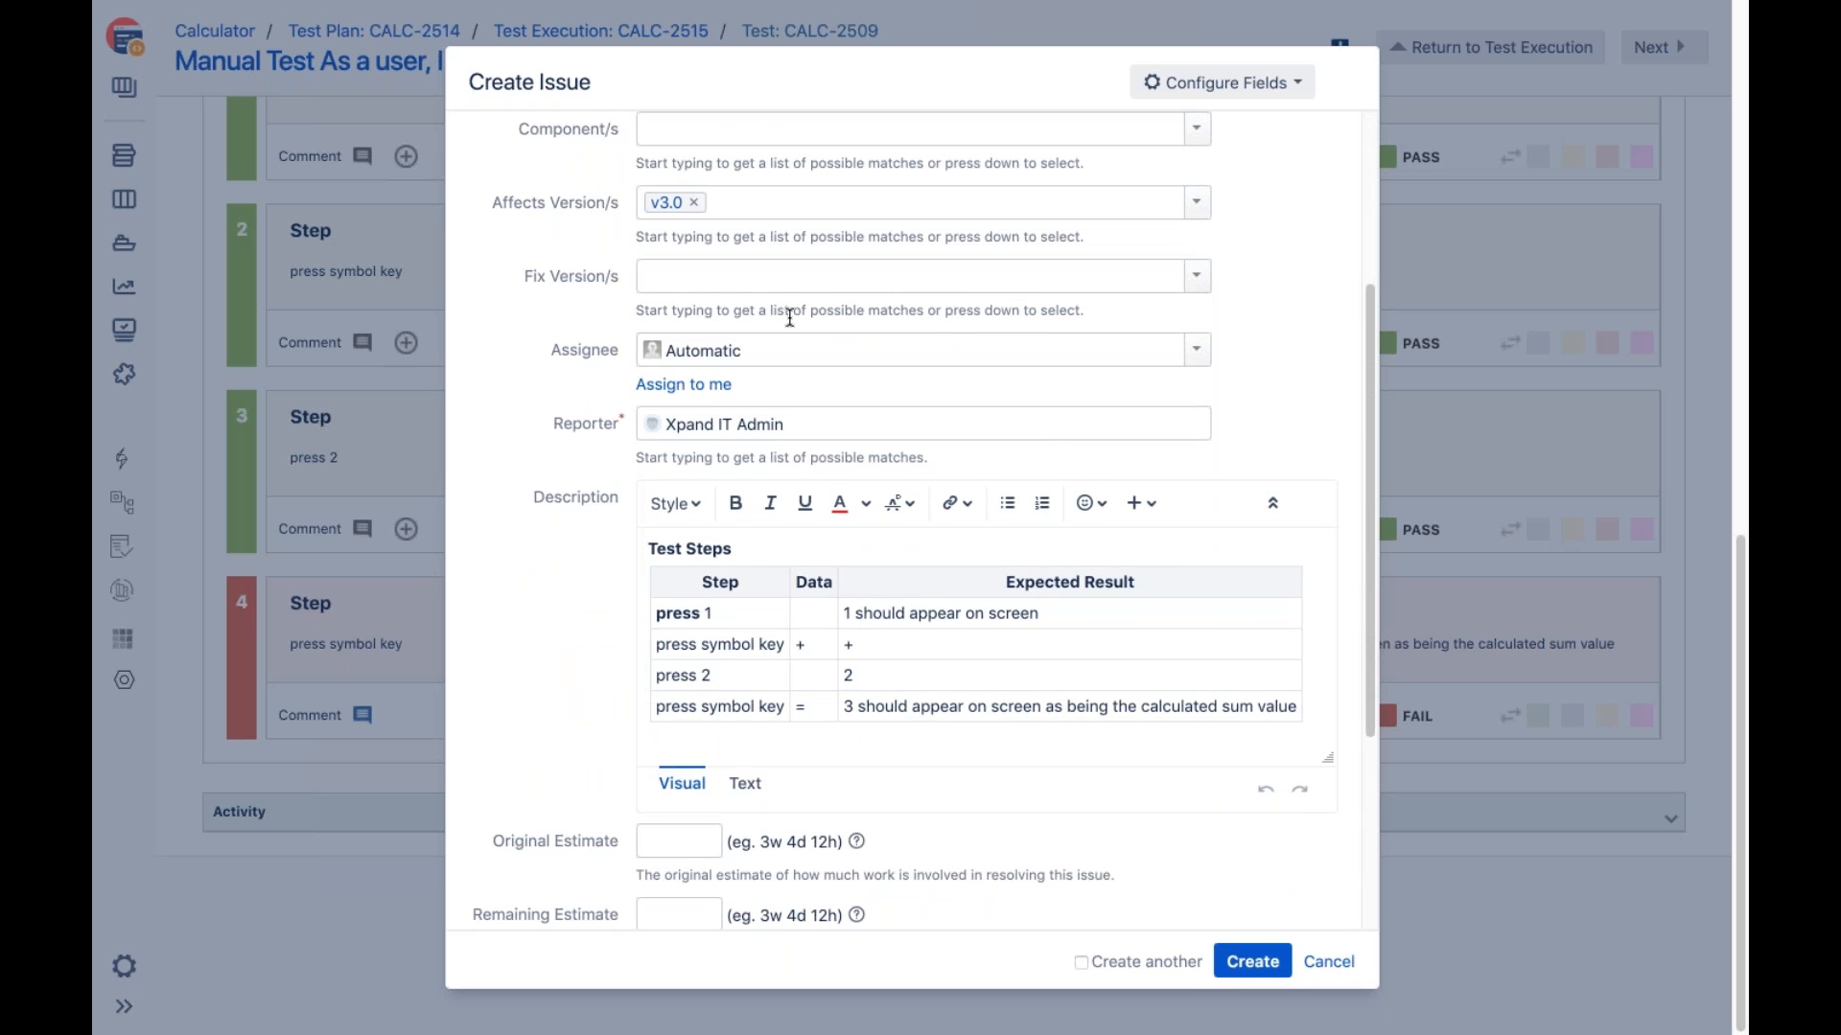
{"action": "scroll", "coordinate": [758, 403], "scroll_direction": "down", "scroll_amount": 1}
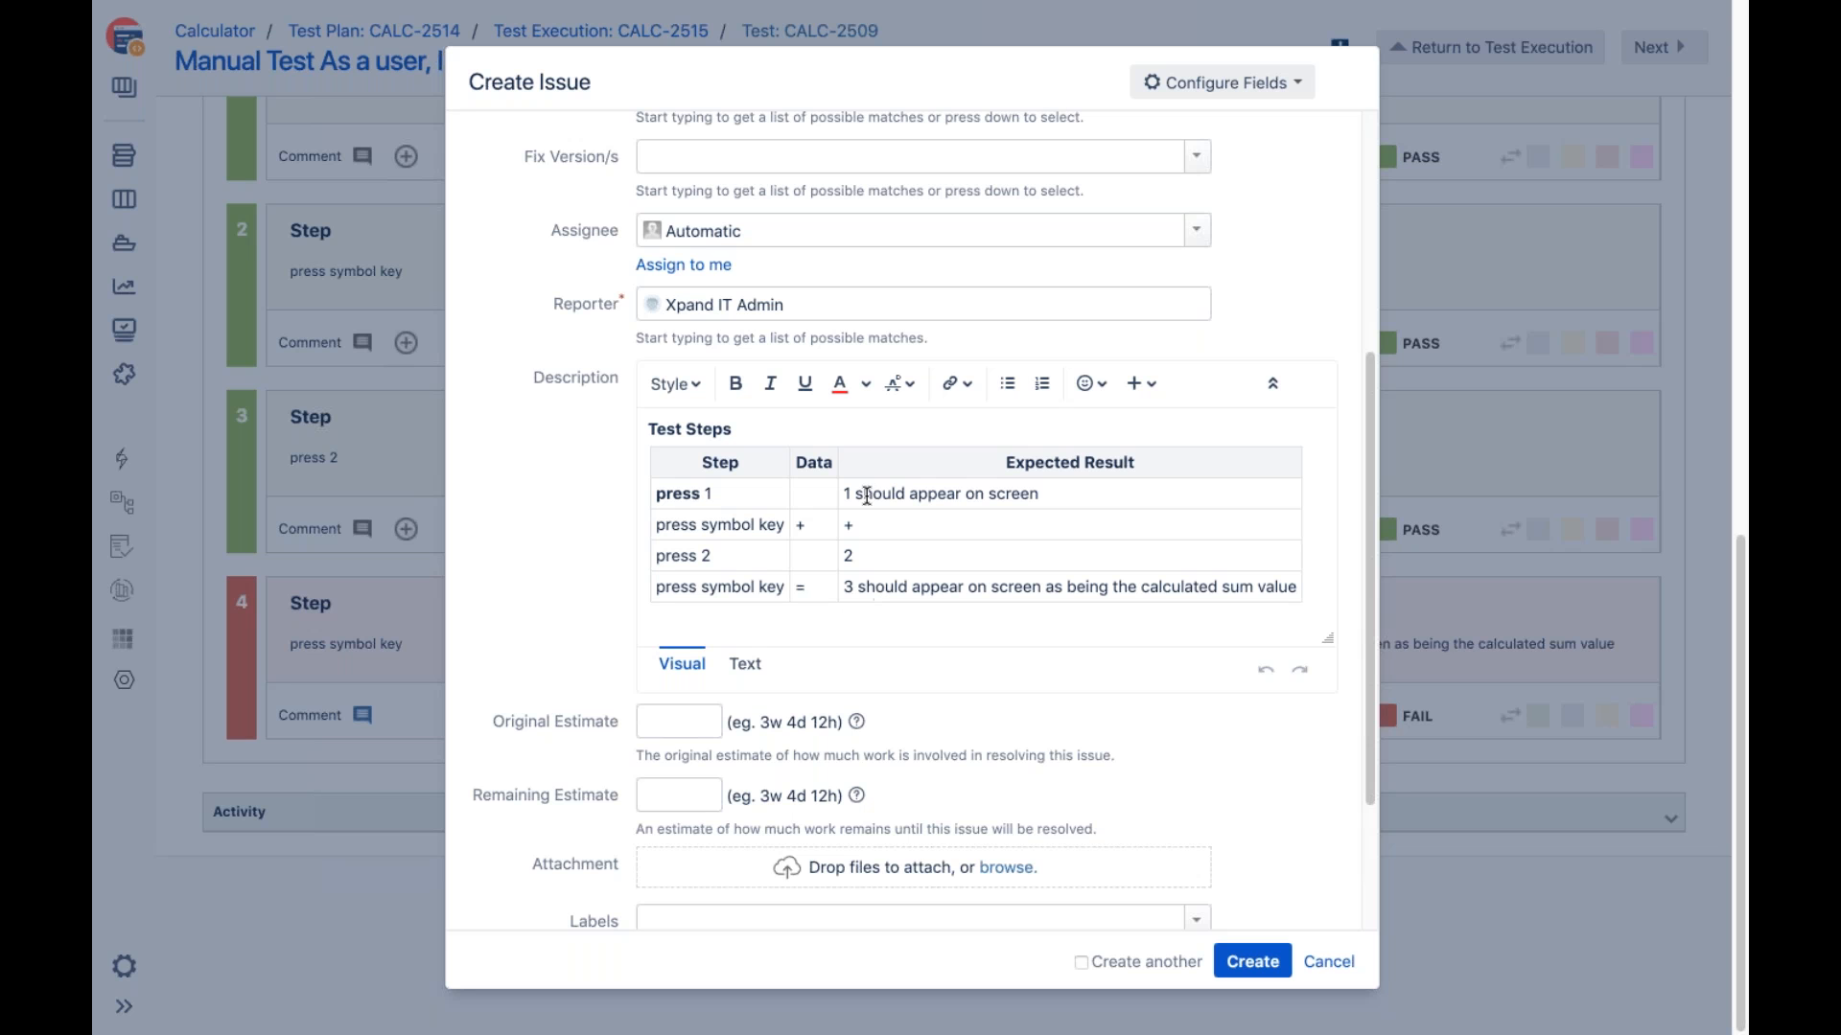
Create the defect with the pre-filled test steps description and open the new issue in a separate tab
{"action": "scroll", "coordinate": [868, 580], "scroll_direction": "down", "scroll_amount": 3}
{"action": "left_click", "coordinate": [1252, 961]}
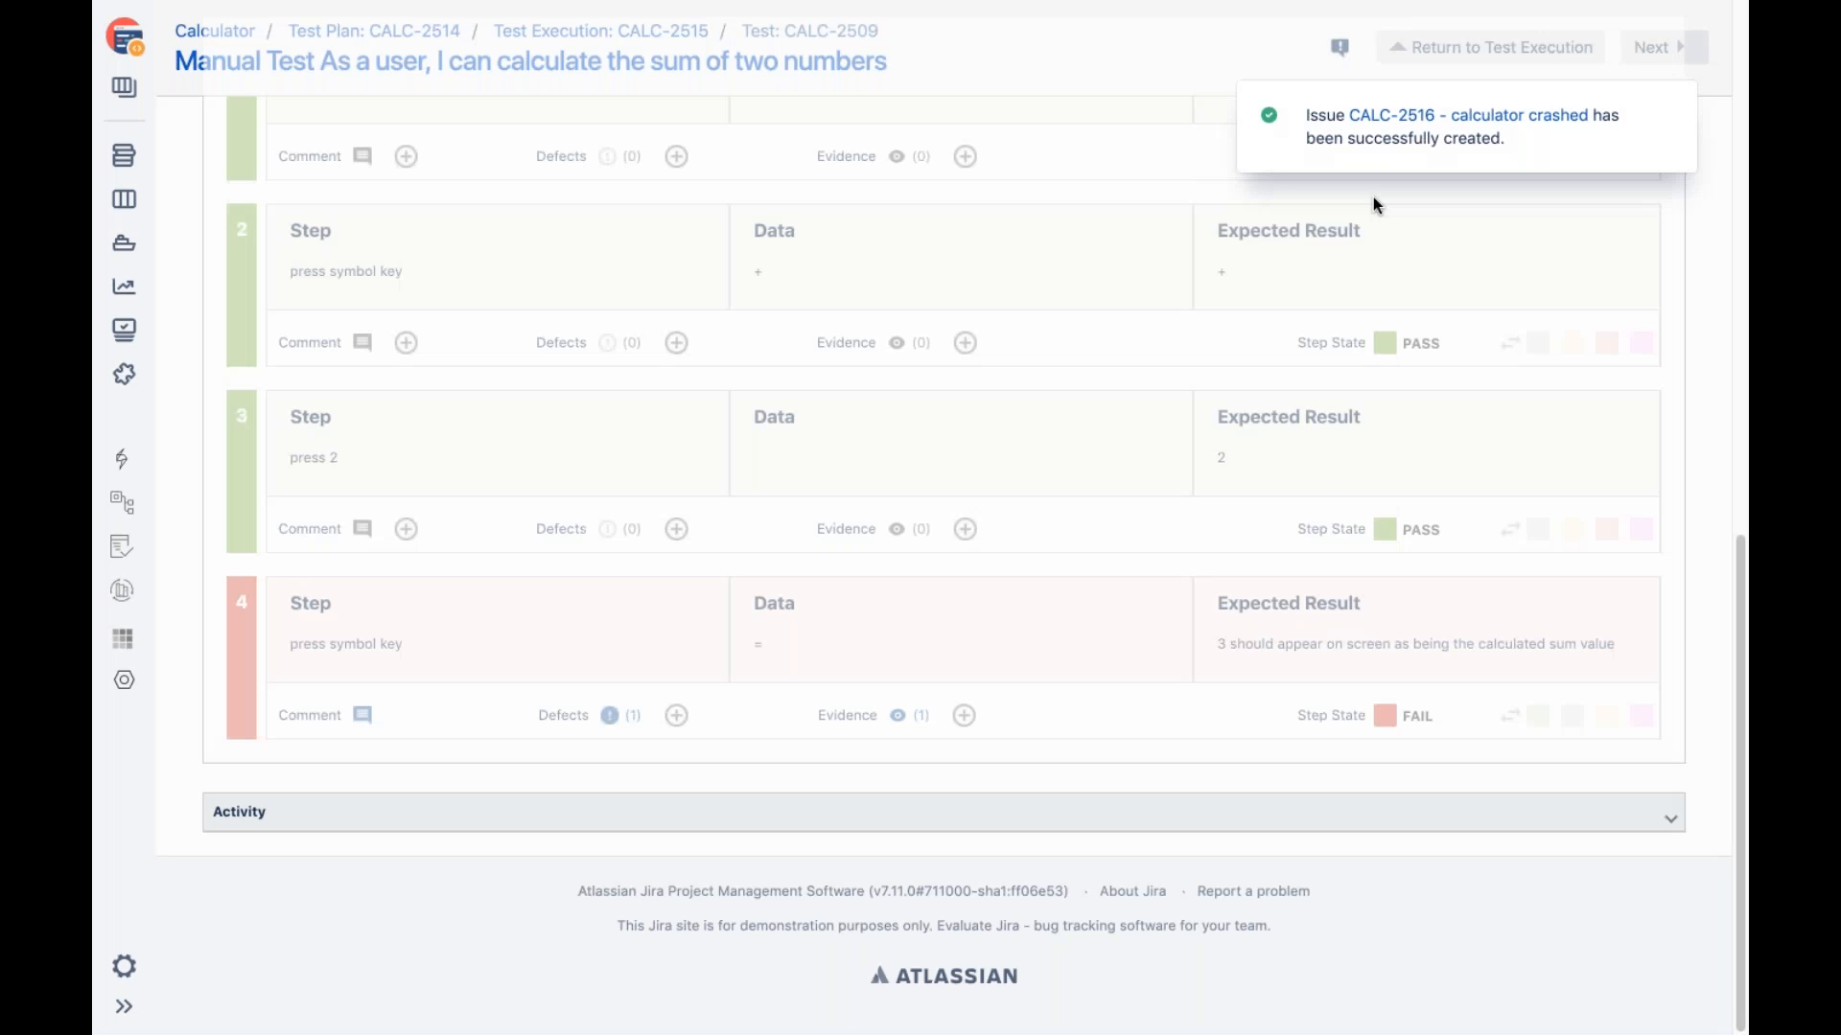
{"action": "right_click", "coordinate": [1438, 116]}
{"action": "left_click", "coordinate": [1309, 132]}
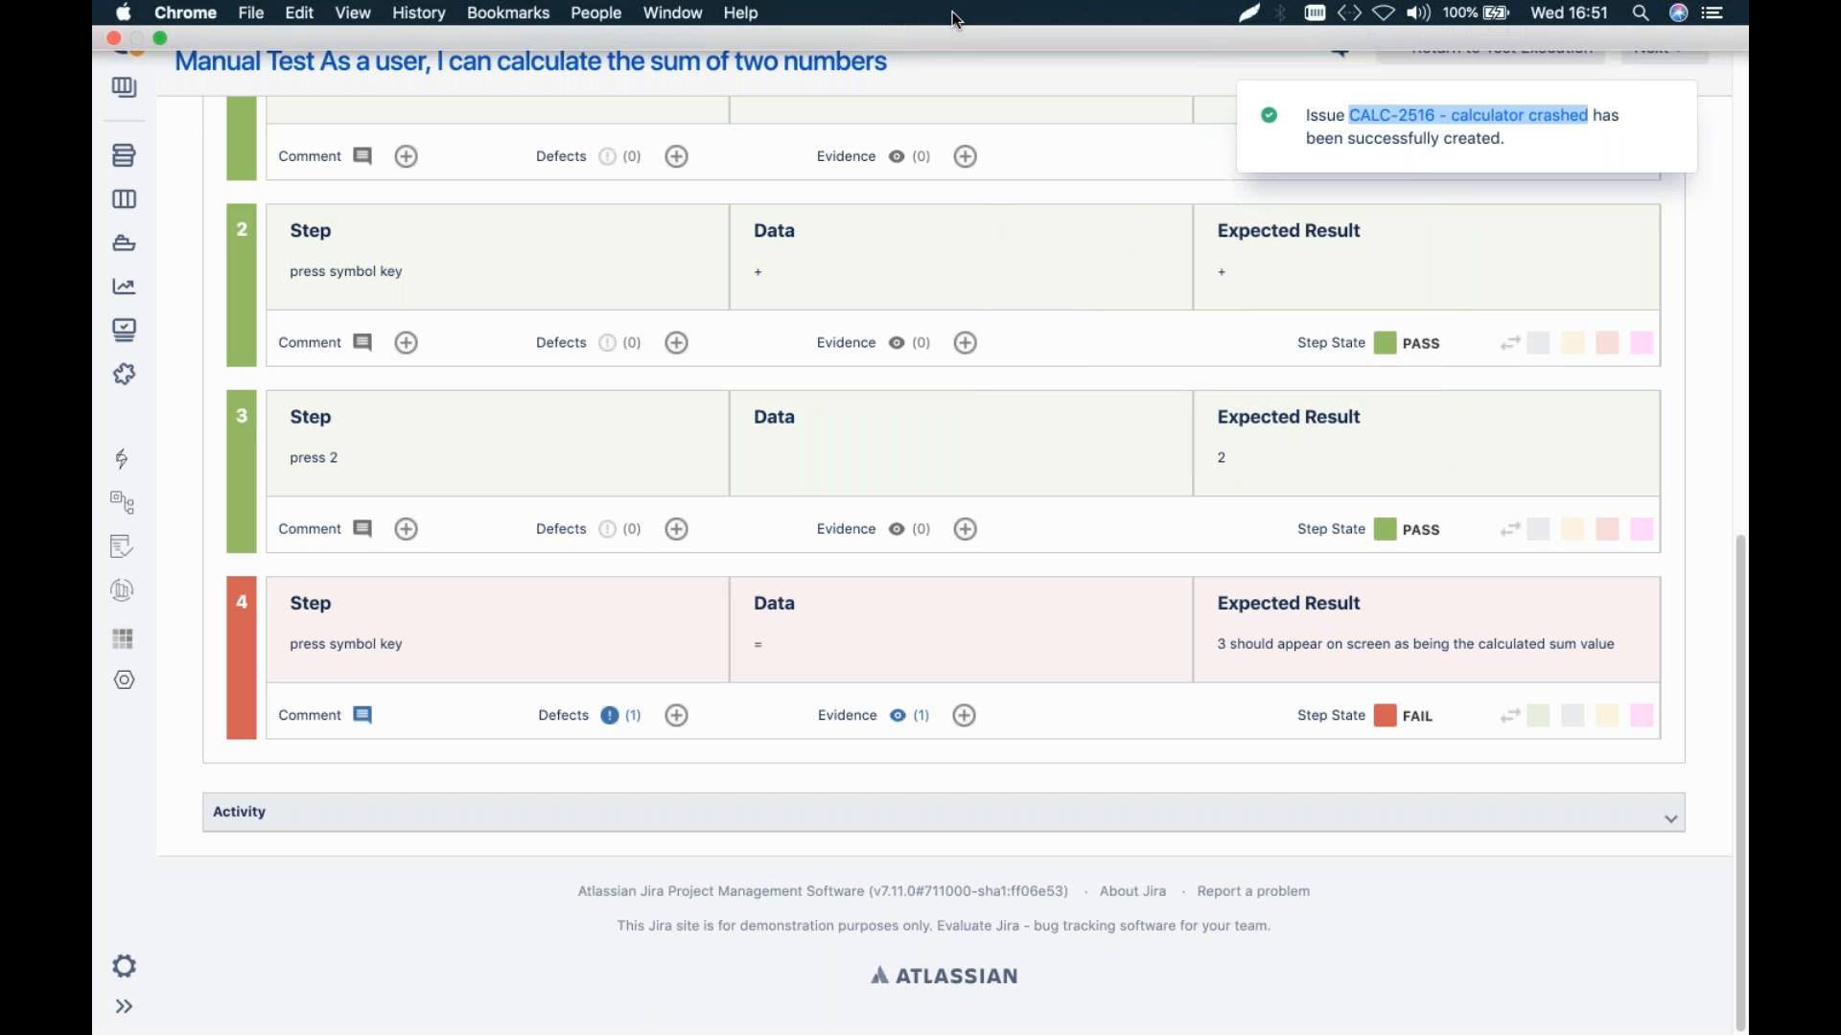
{"action": "left_click", "coordinate": [160, 37]}
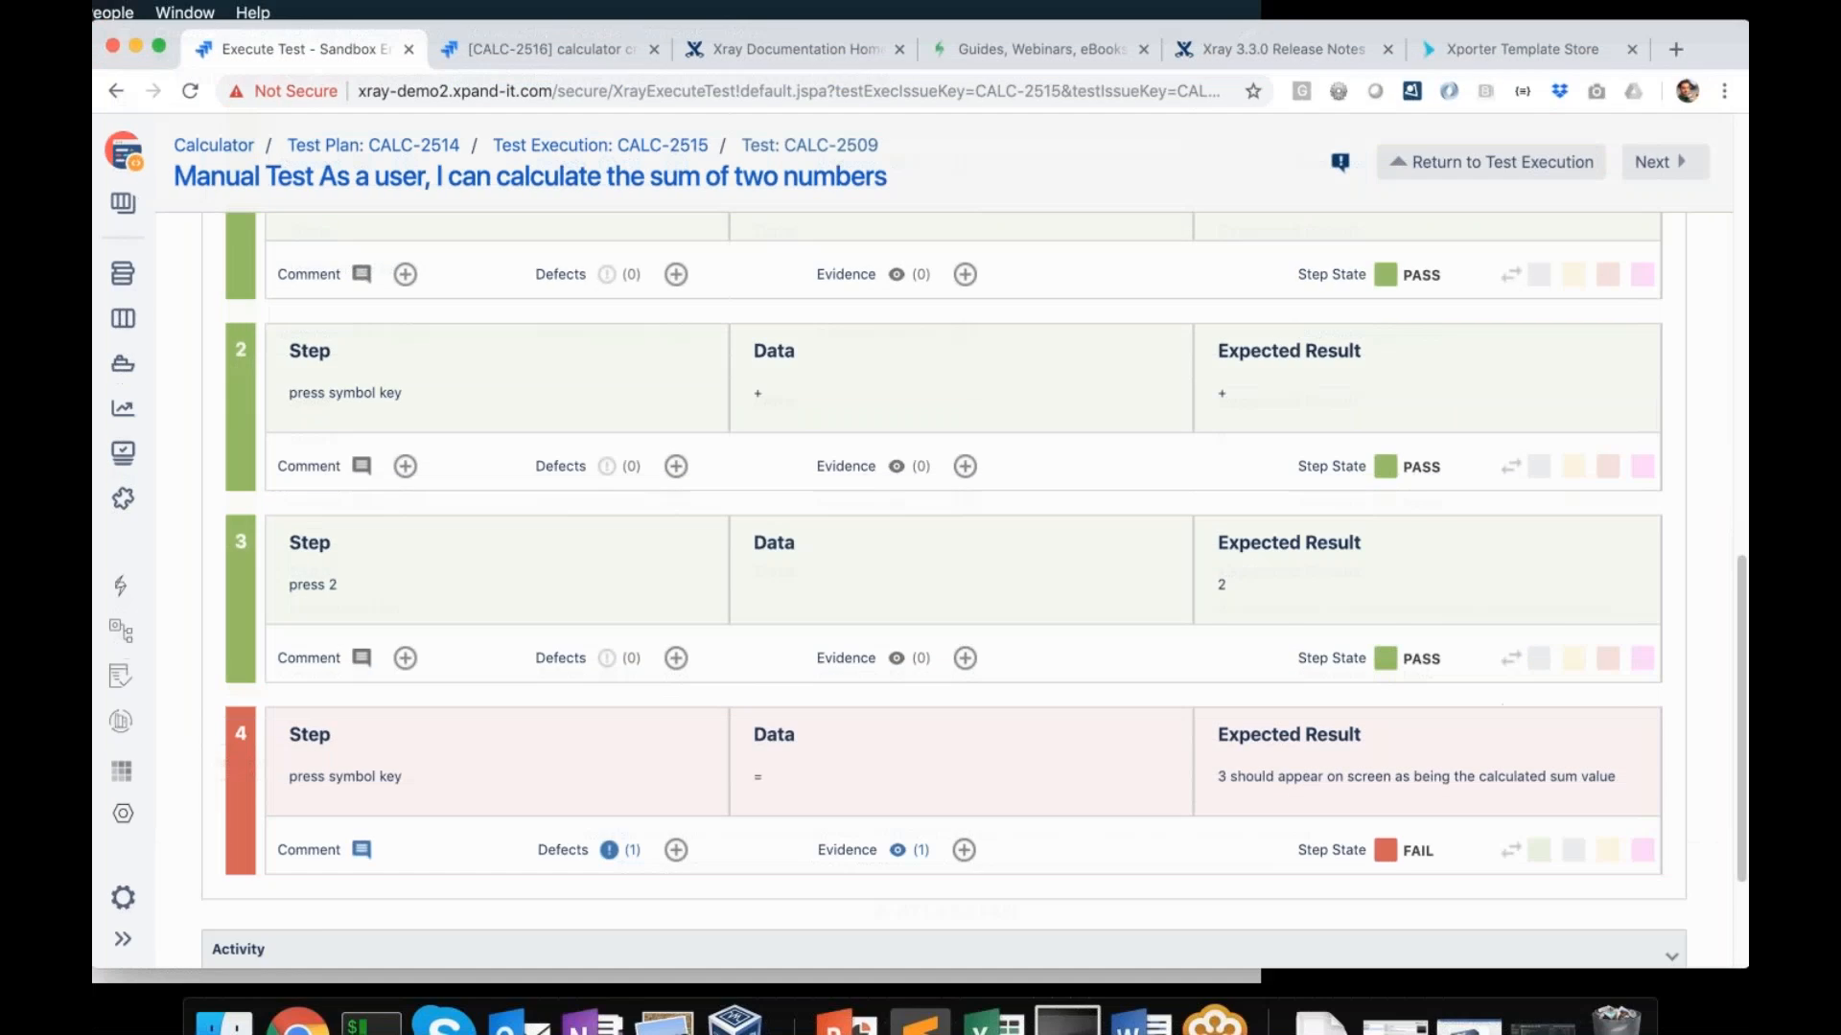
{"action": "left_click", "coordinate": [533, 46]}
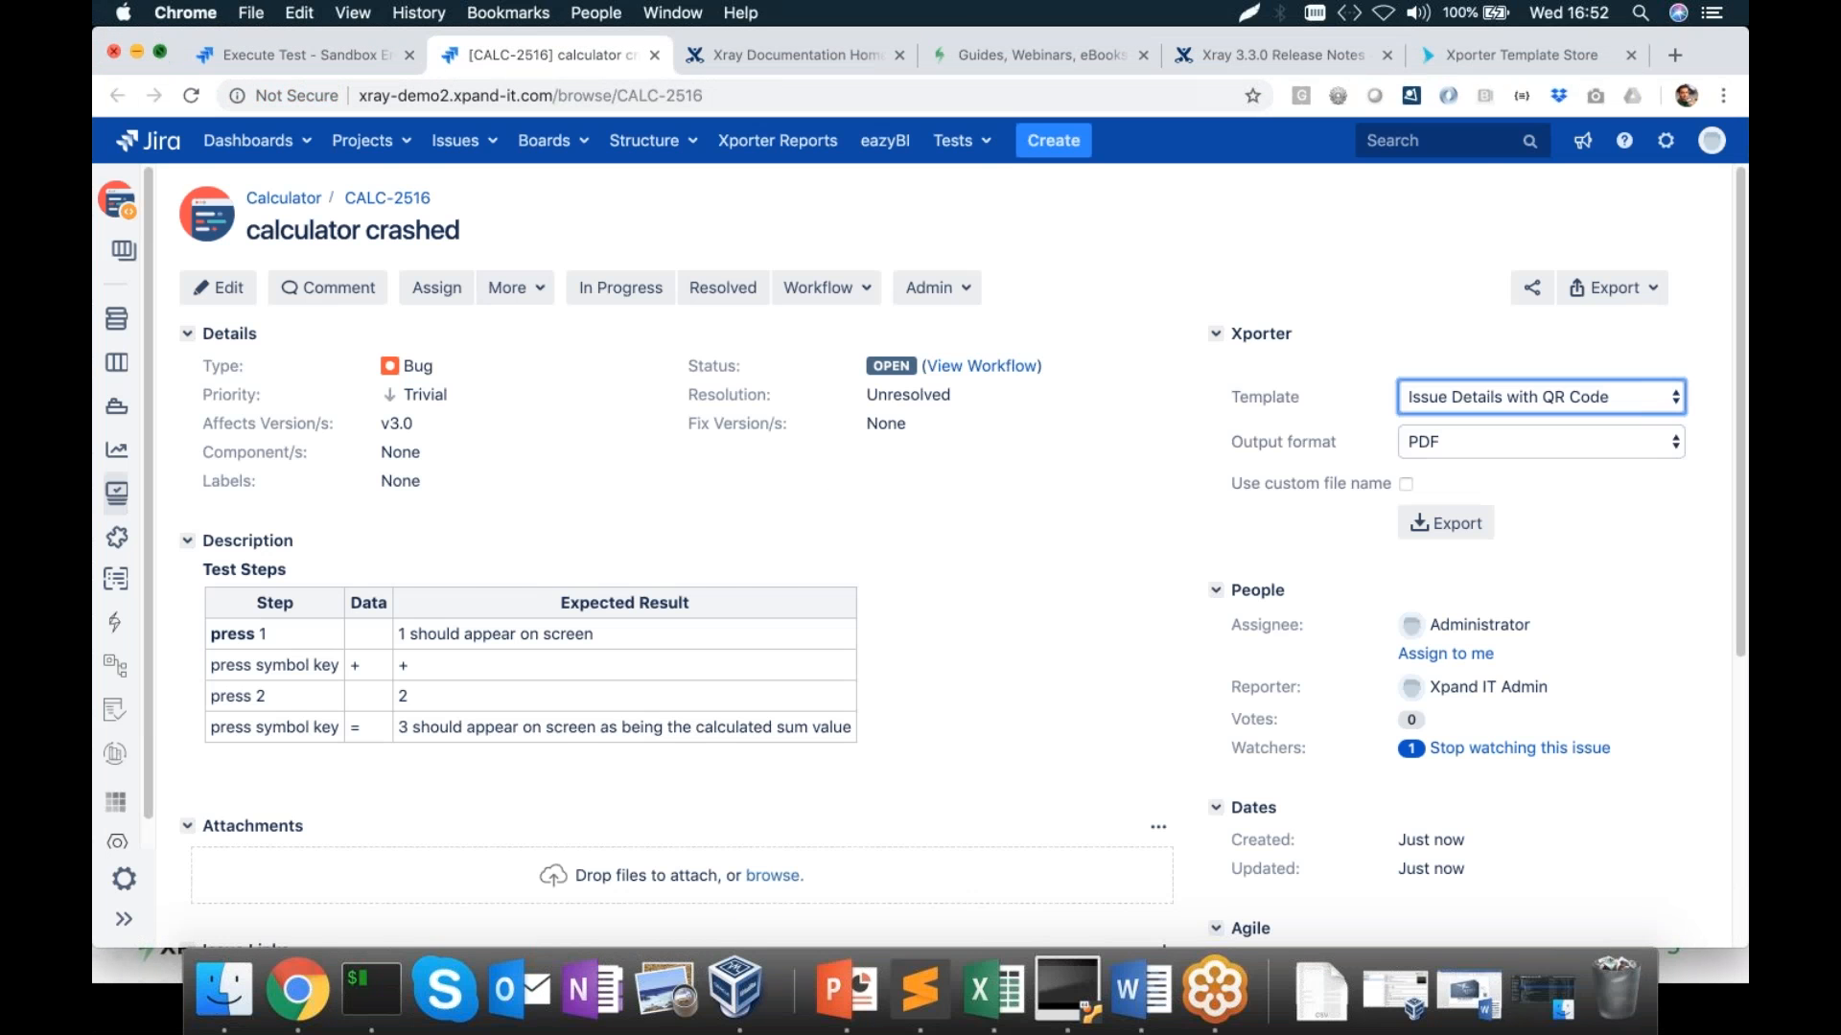
Review the calculator crashed bug's details, test steps description and issue links
{"action": "left_click", "coordinate": [160, 52]}
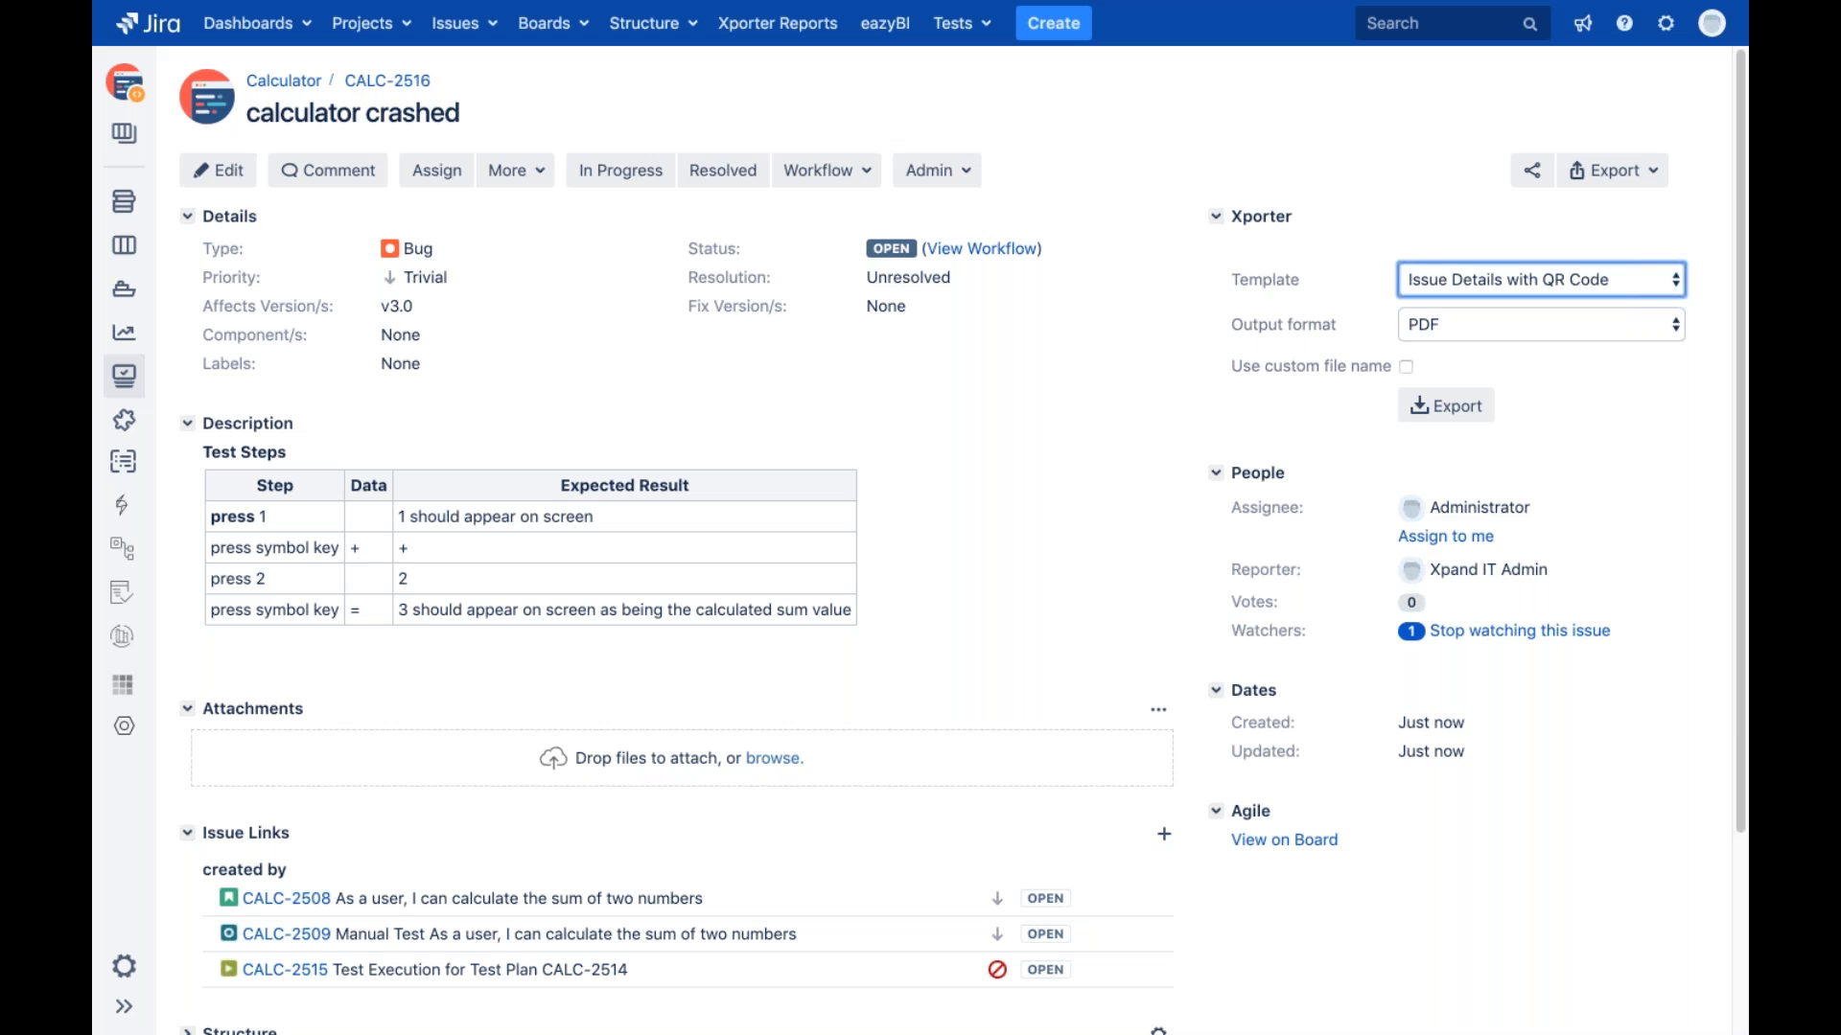
{"action": "scroll", "coordinate": [419, 726], "scroll_direction": "down", "scroll_amount": 3}
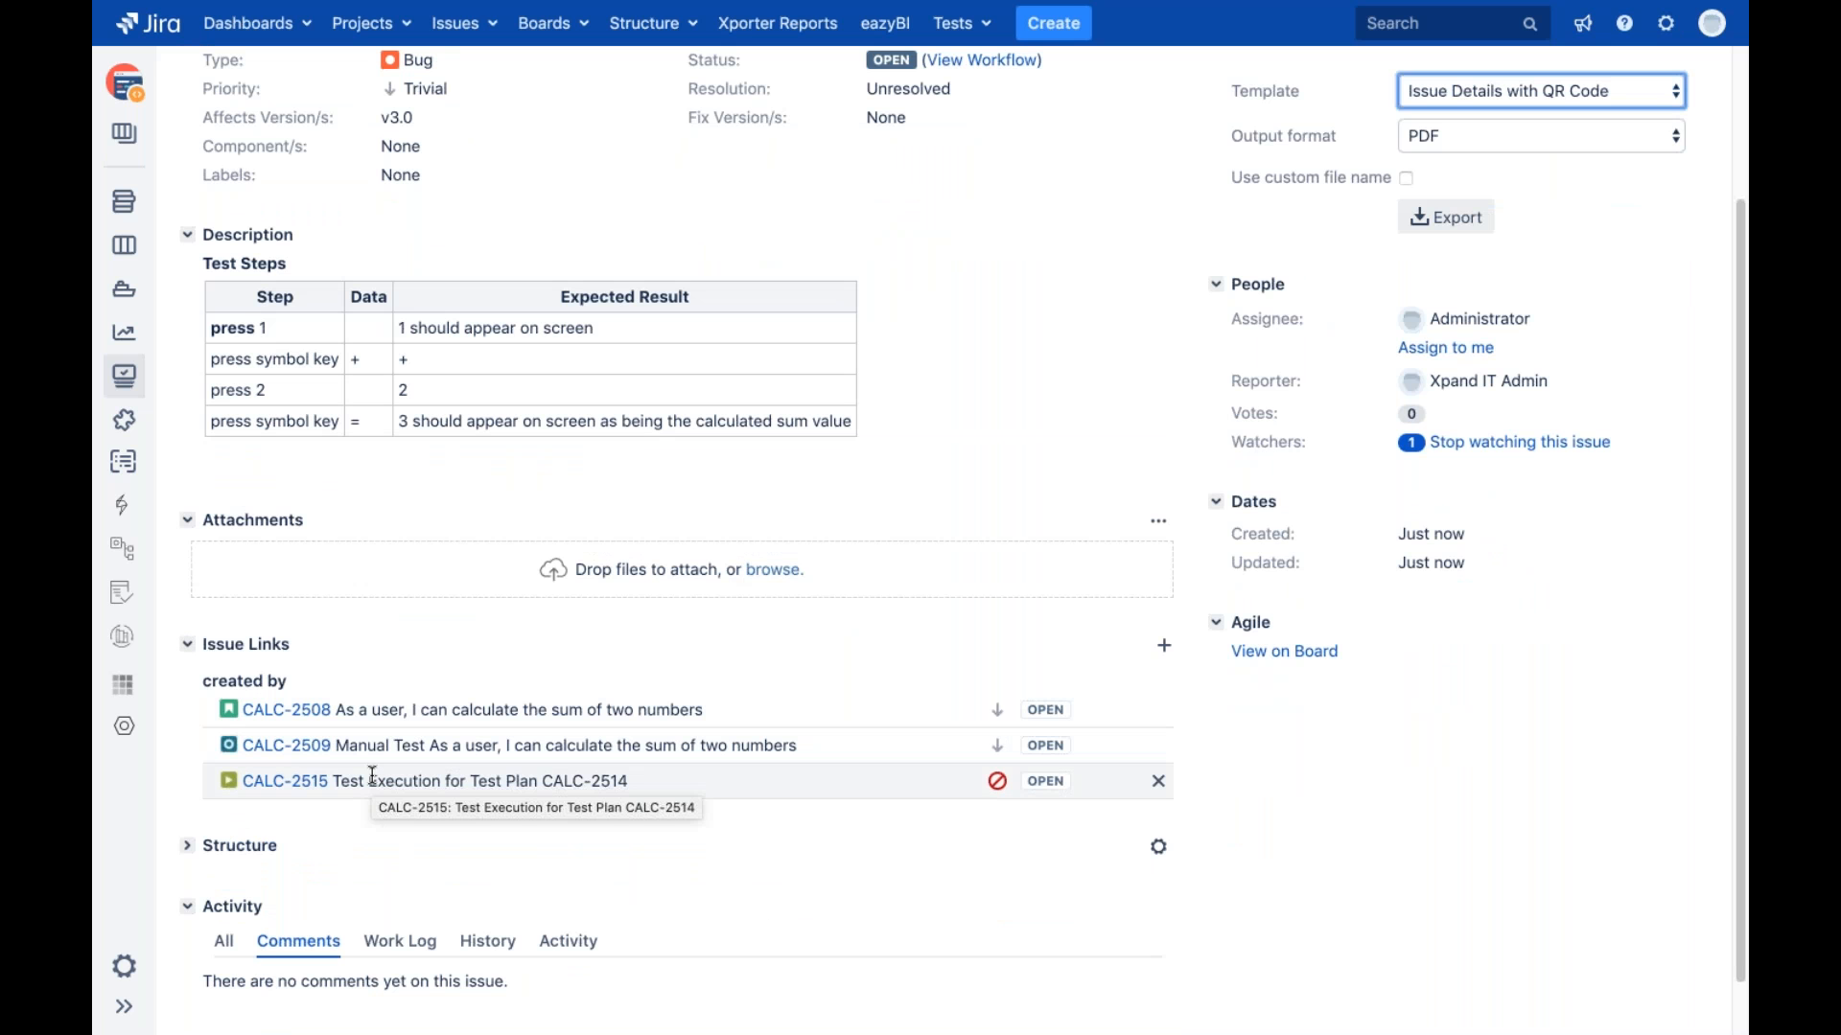
{"action": "scroll", "coordinate": [373, 774], "scroll_direction": "up", "scroll_amount": 3}
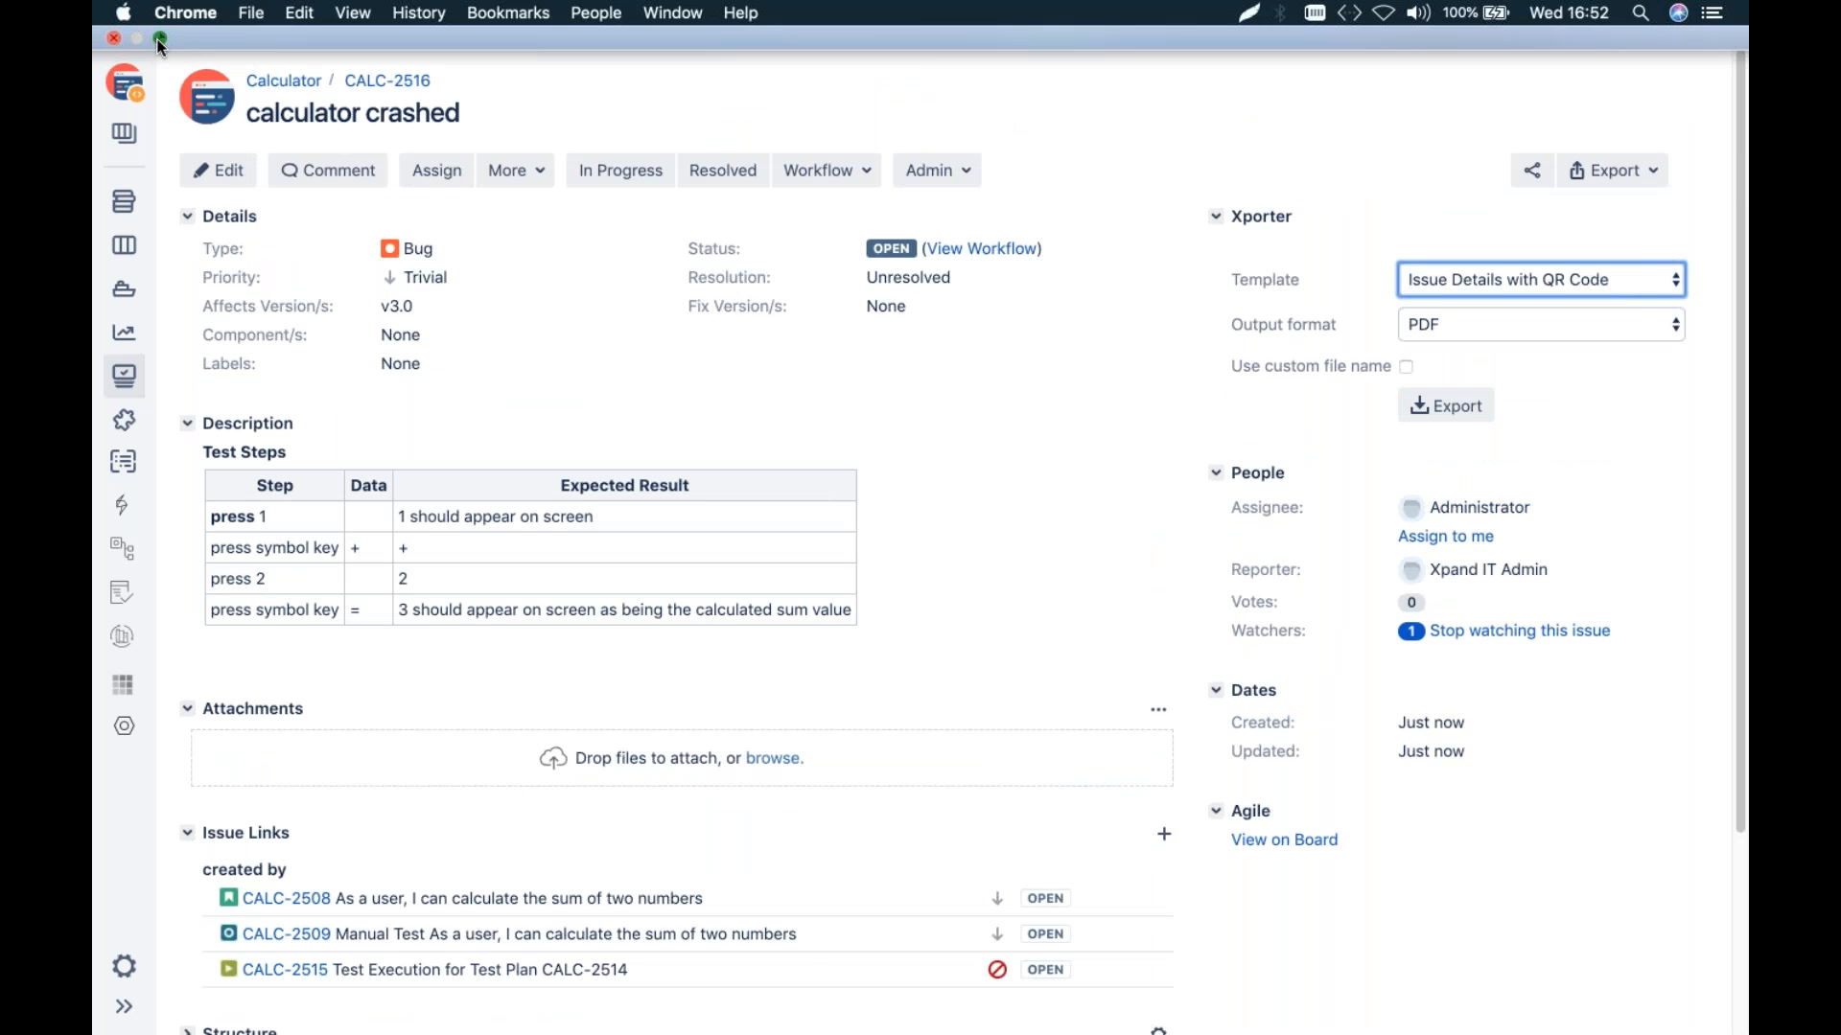
Go back to the test run page and open its parent Test Execution CALC-2515
{"action": "left_click", "coordinate": [160, 40]}
{"action": "left_click", "coordinate": [317, 53]}
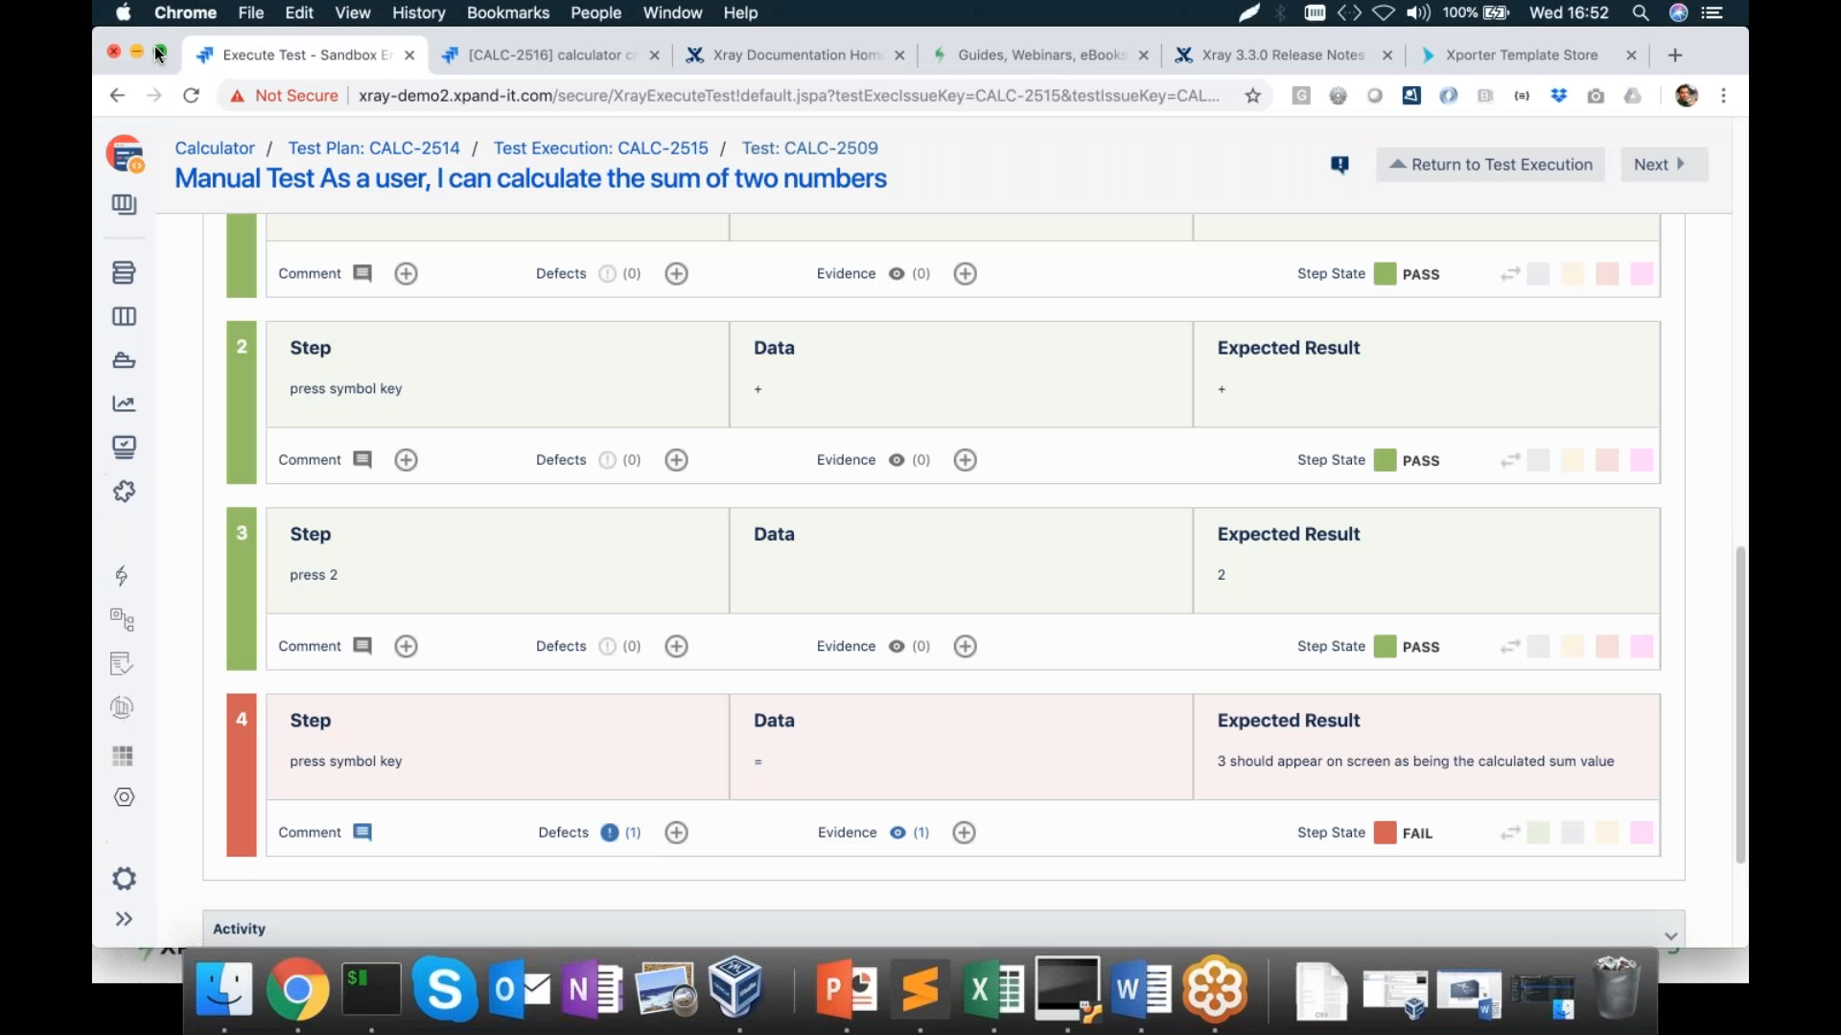
{"action": "left_click", "coordinate": [160, 55]}
{"action": "scroll", "coordinate": [625, 418], "scroll_direction": "up", "scroll_amount": 10}
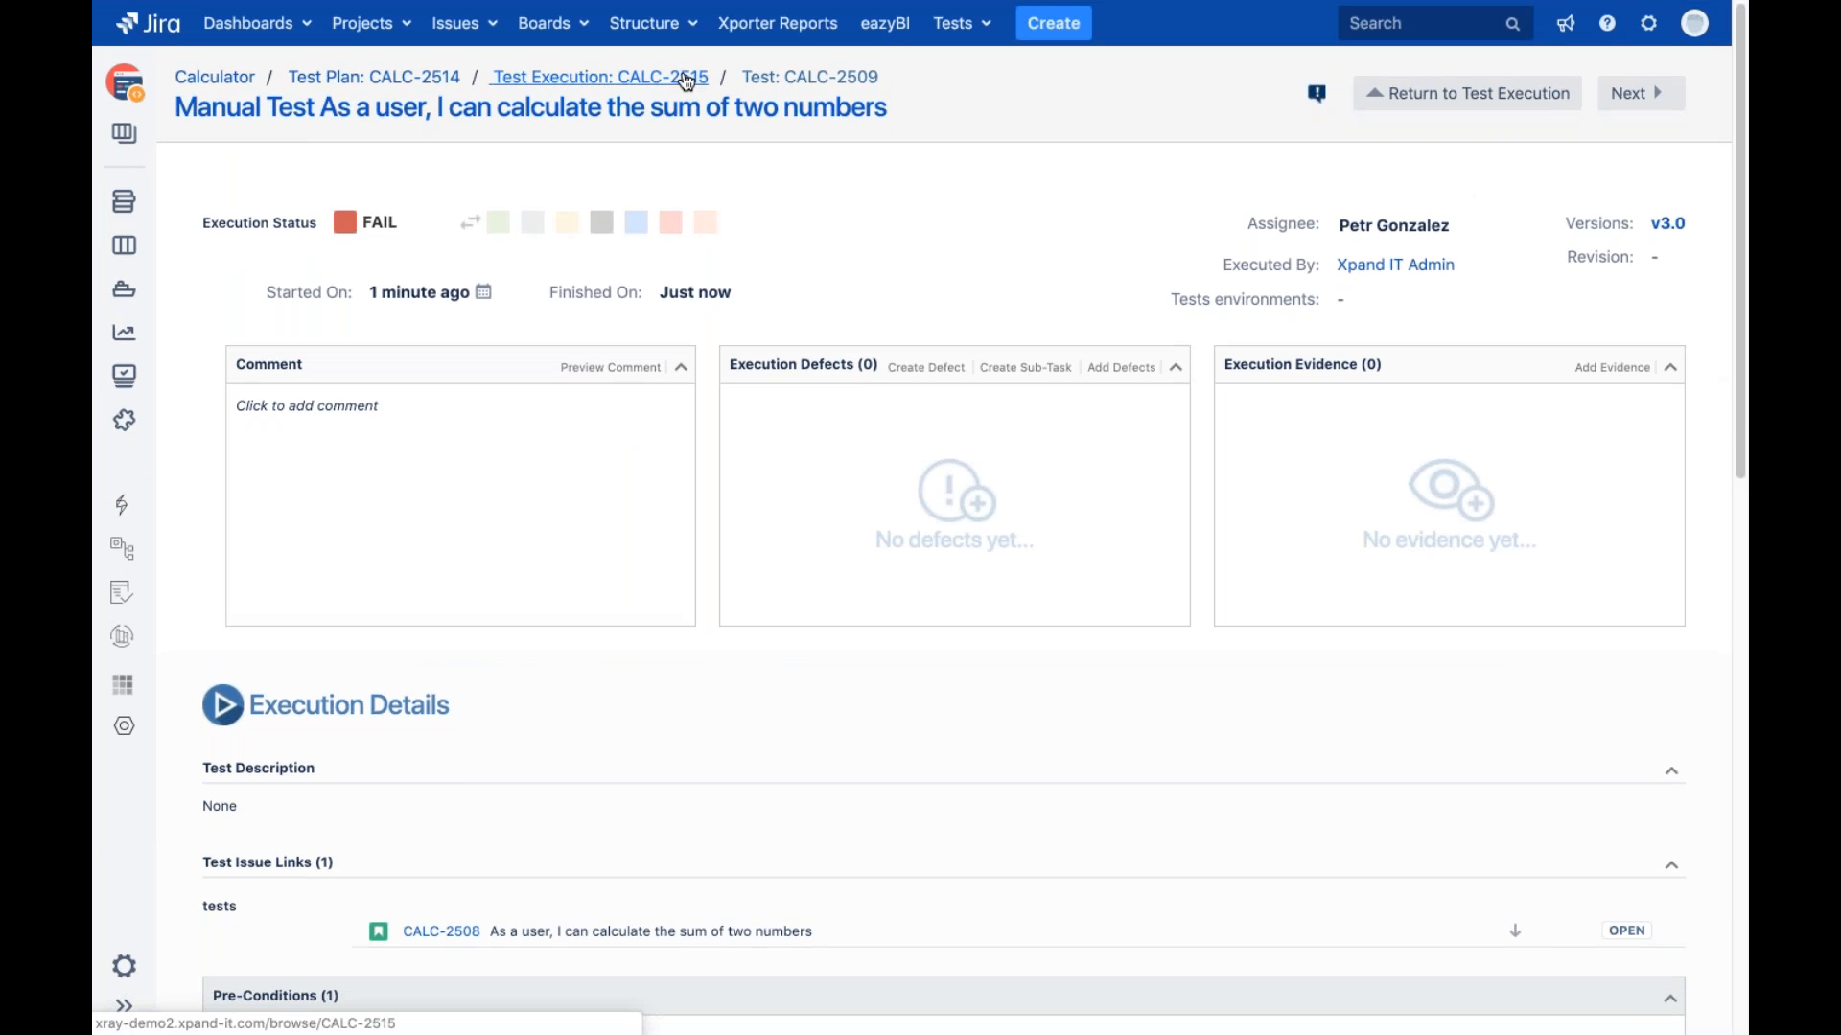
{"action": "left_click", "coordinate": [686, 82]}
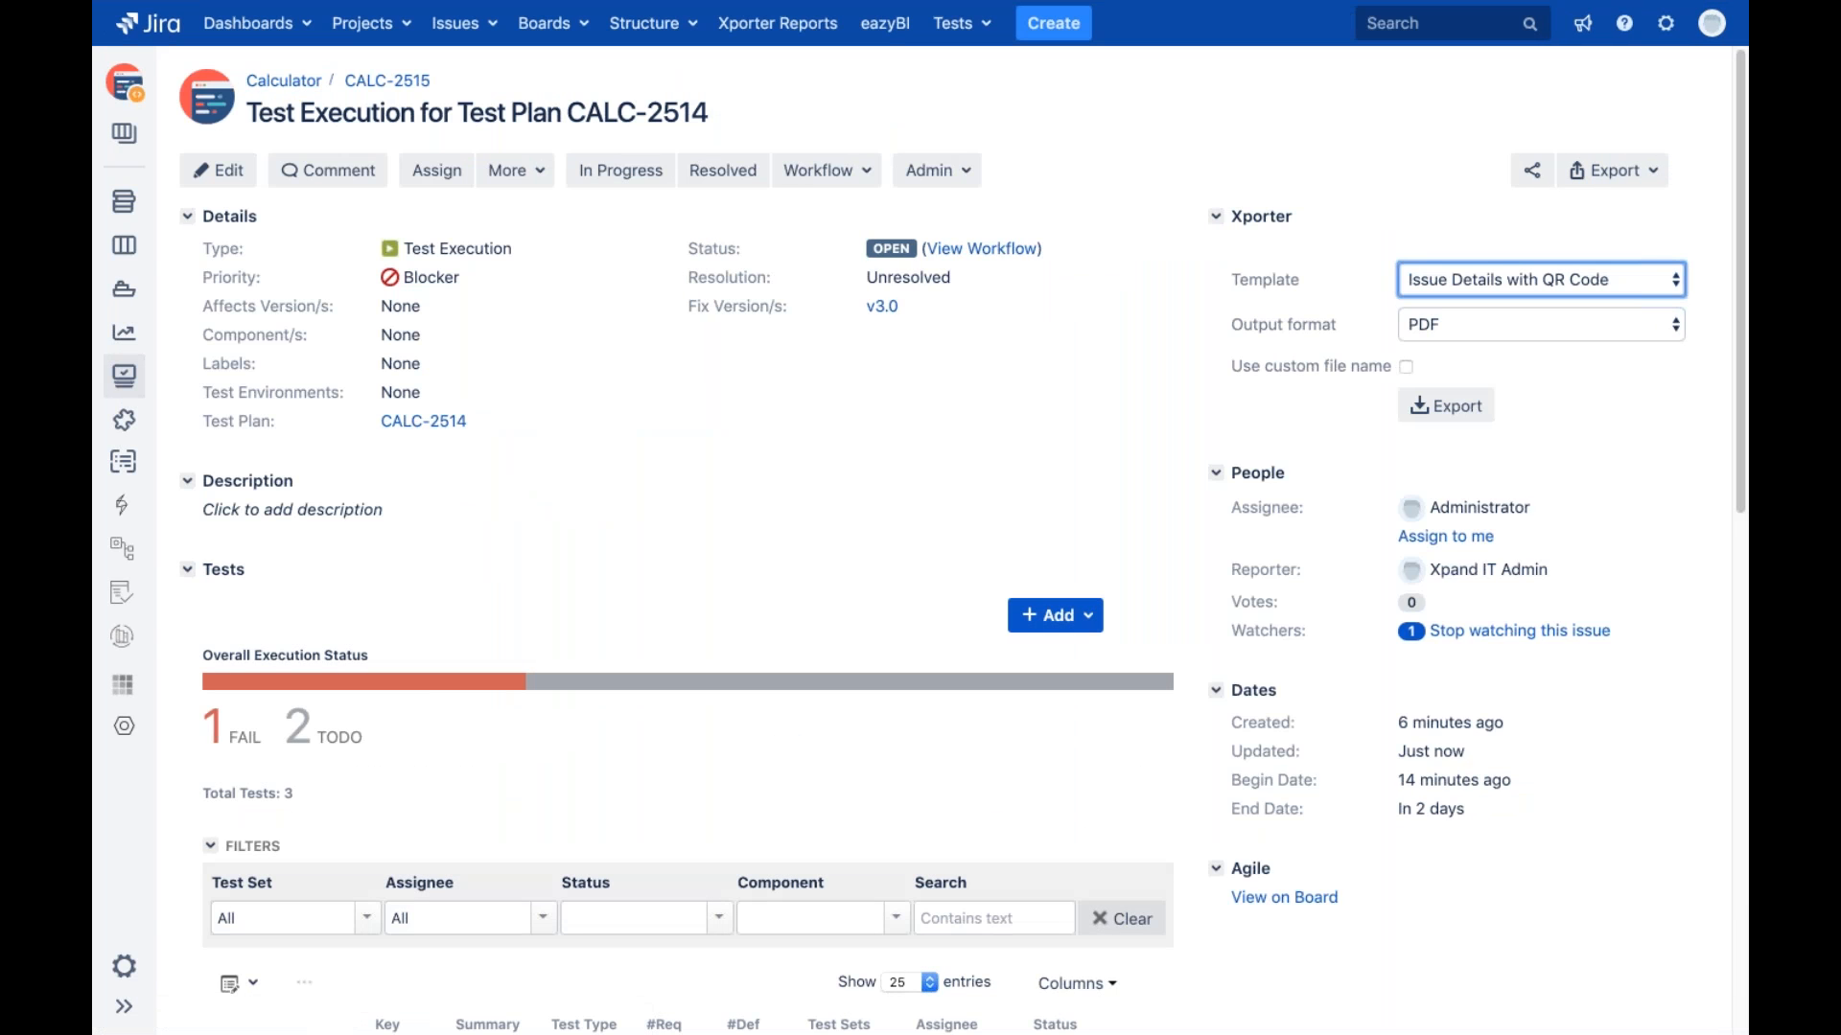
Set the execution status of the Generic test CALC-2512 to PASS inline in the tests list
{"action": "scroll", "coordinate": [920, 547], "scroll_direction": "down", "scroll_amount": 3}
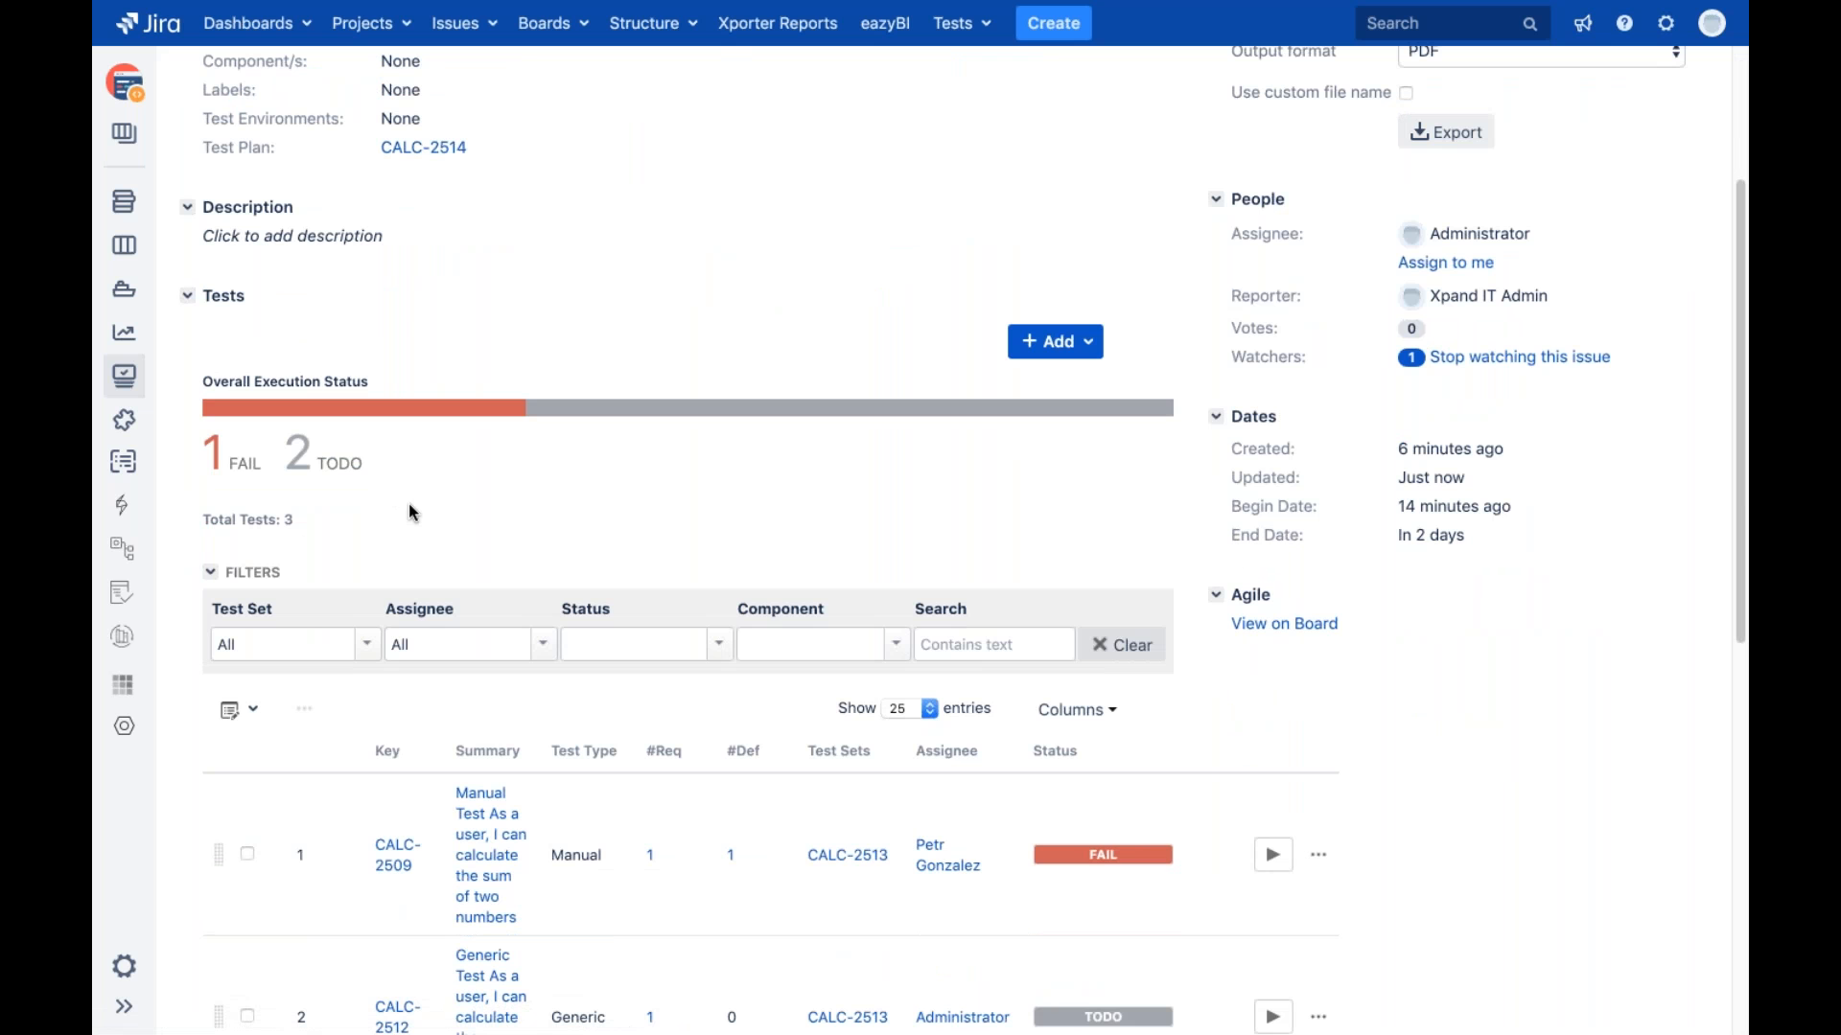
{"action": "scroll", "coordinate": [408, 513], "scroll_direction": "down", "scroll_amount": 4}
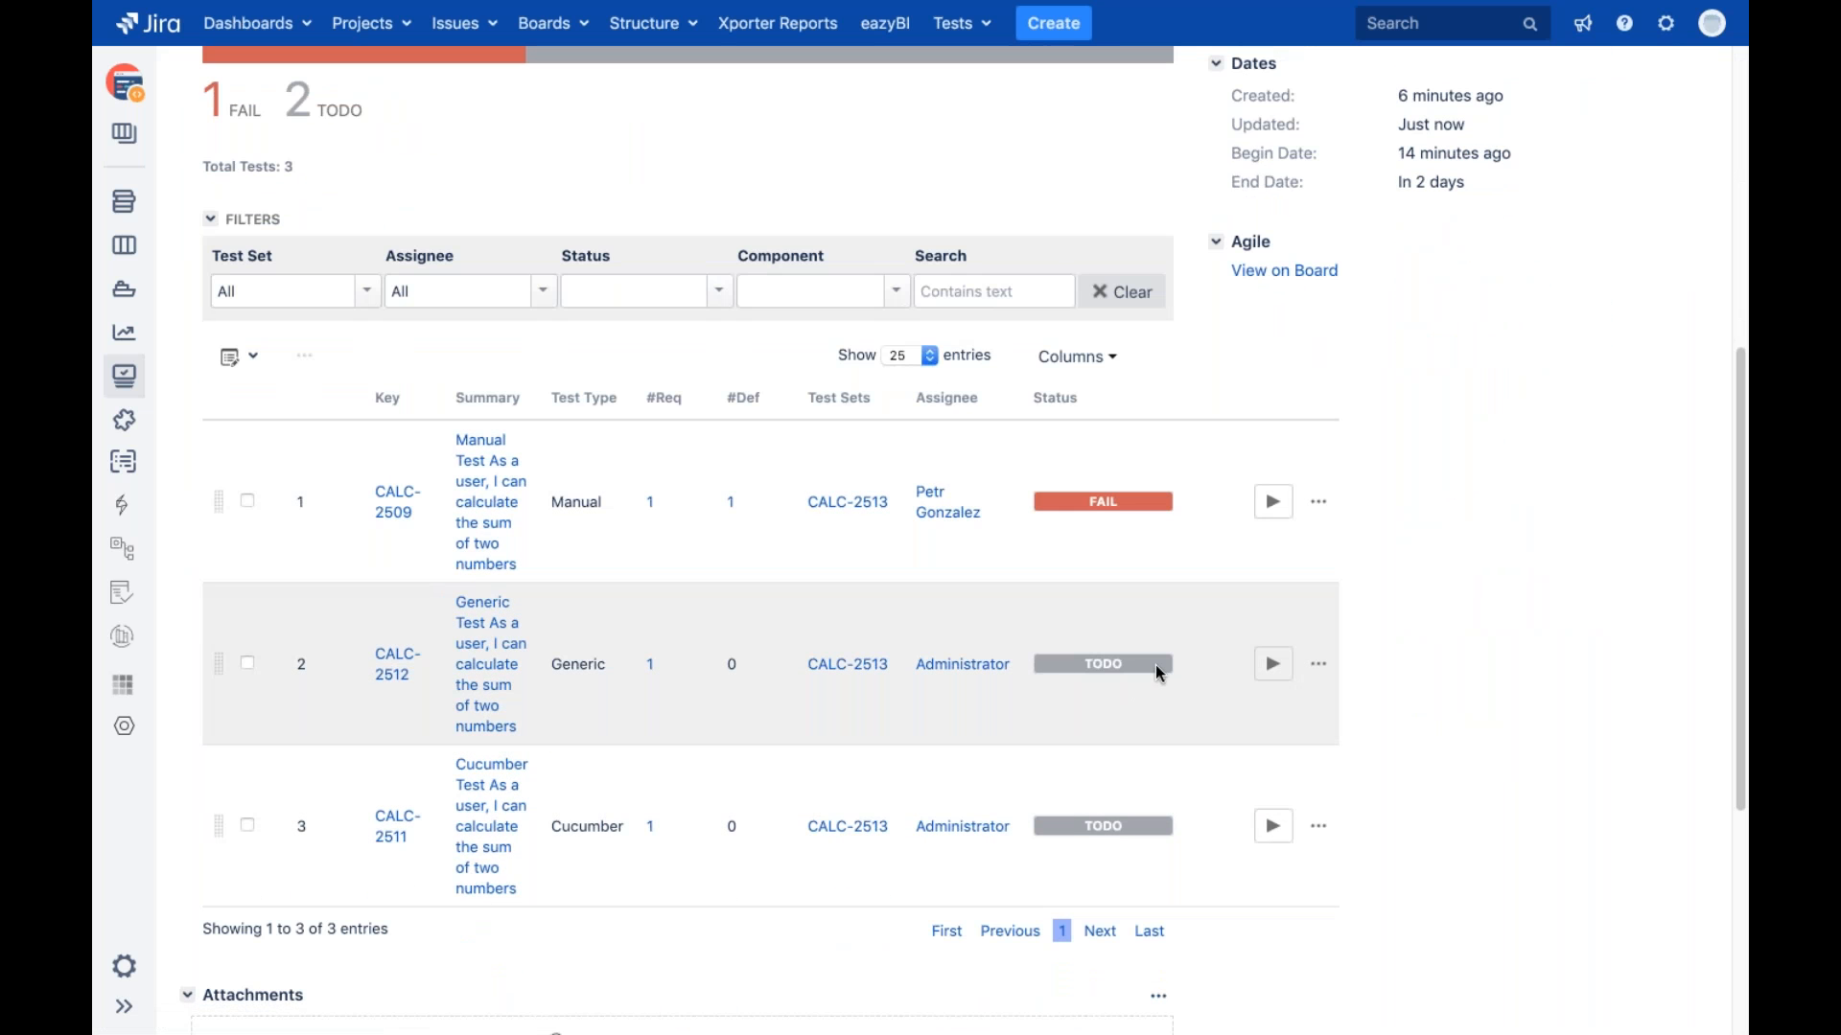
{"action": "left_click", "coordinate": [1274, 666]}
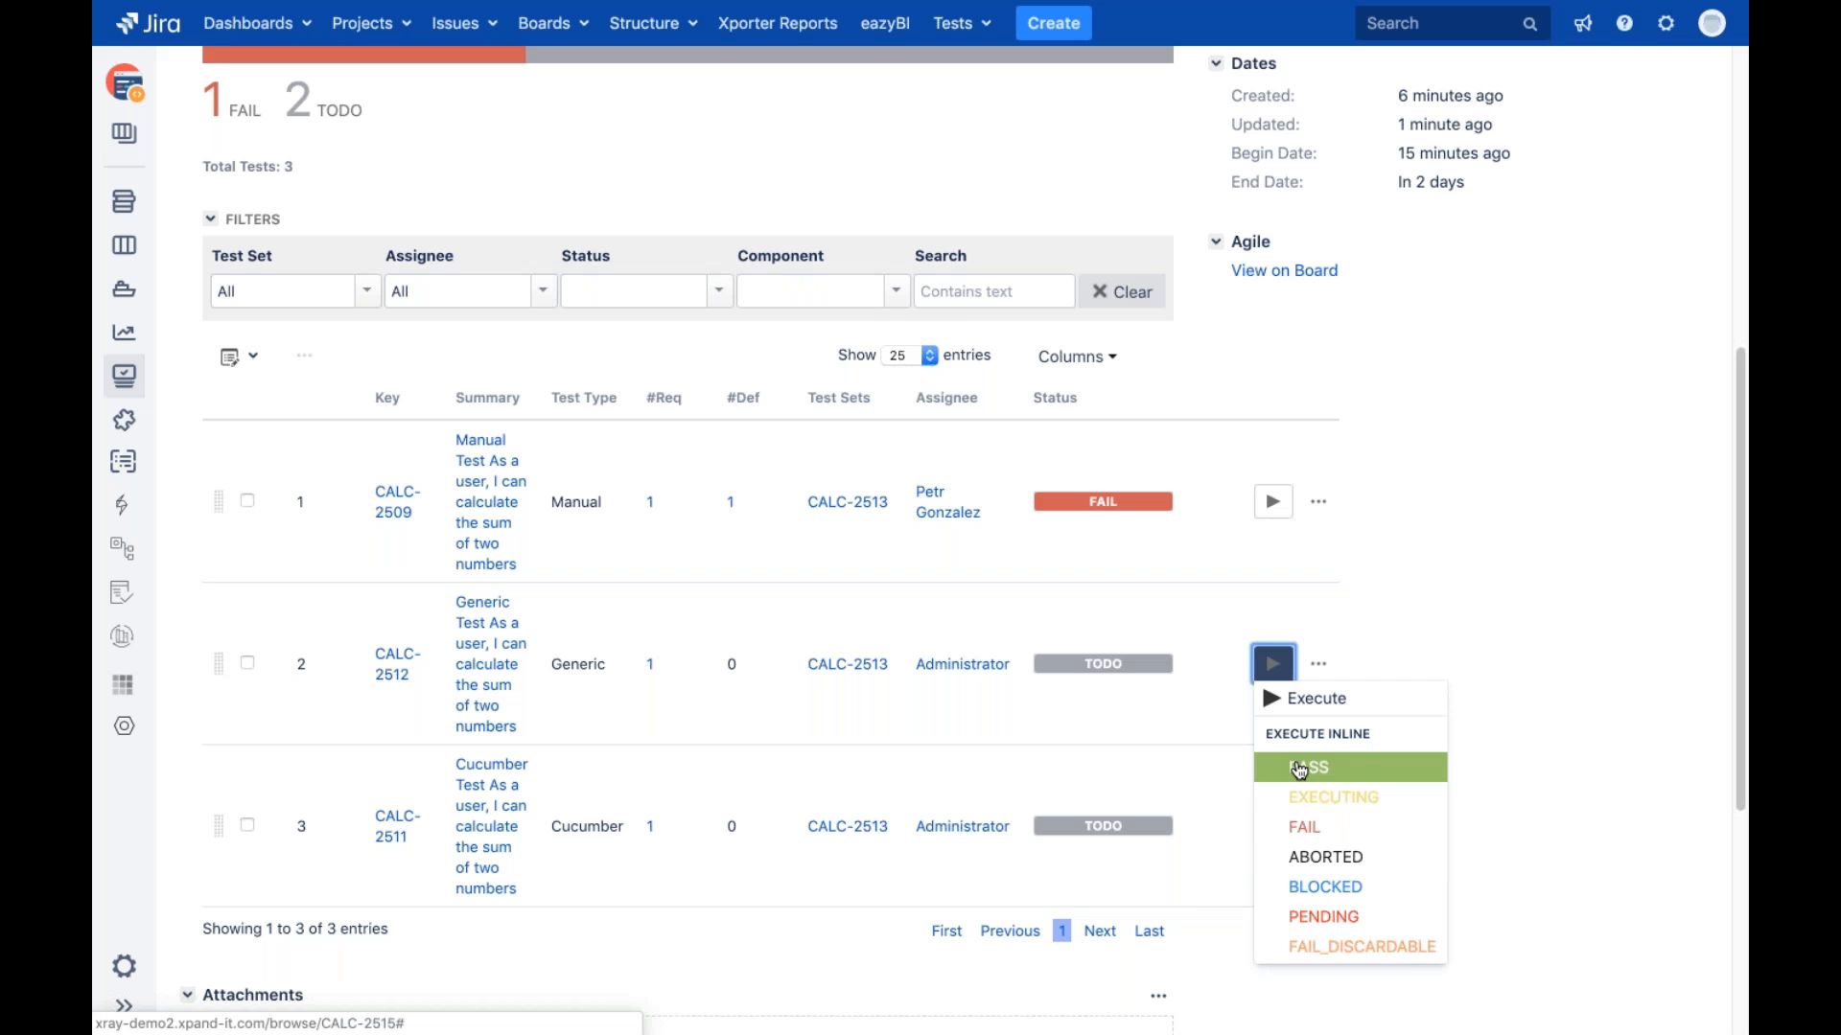
{"action": "left_click", "coordinate": [1299, 770]}
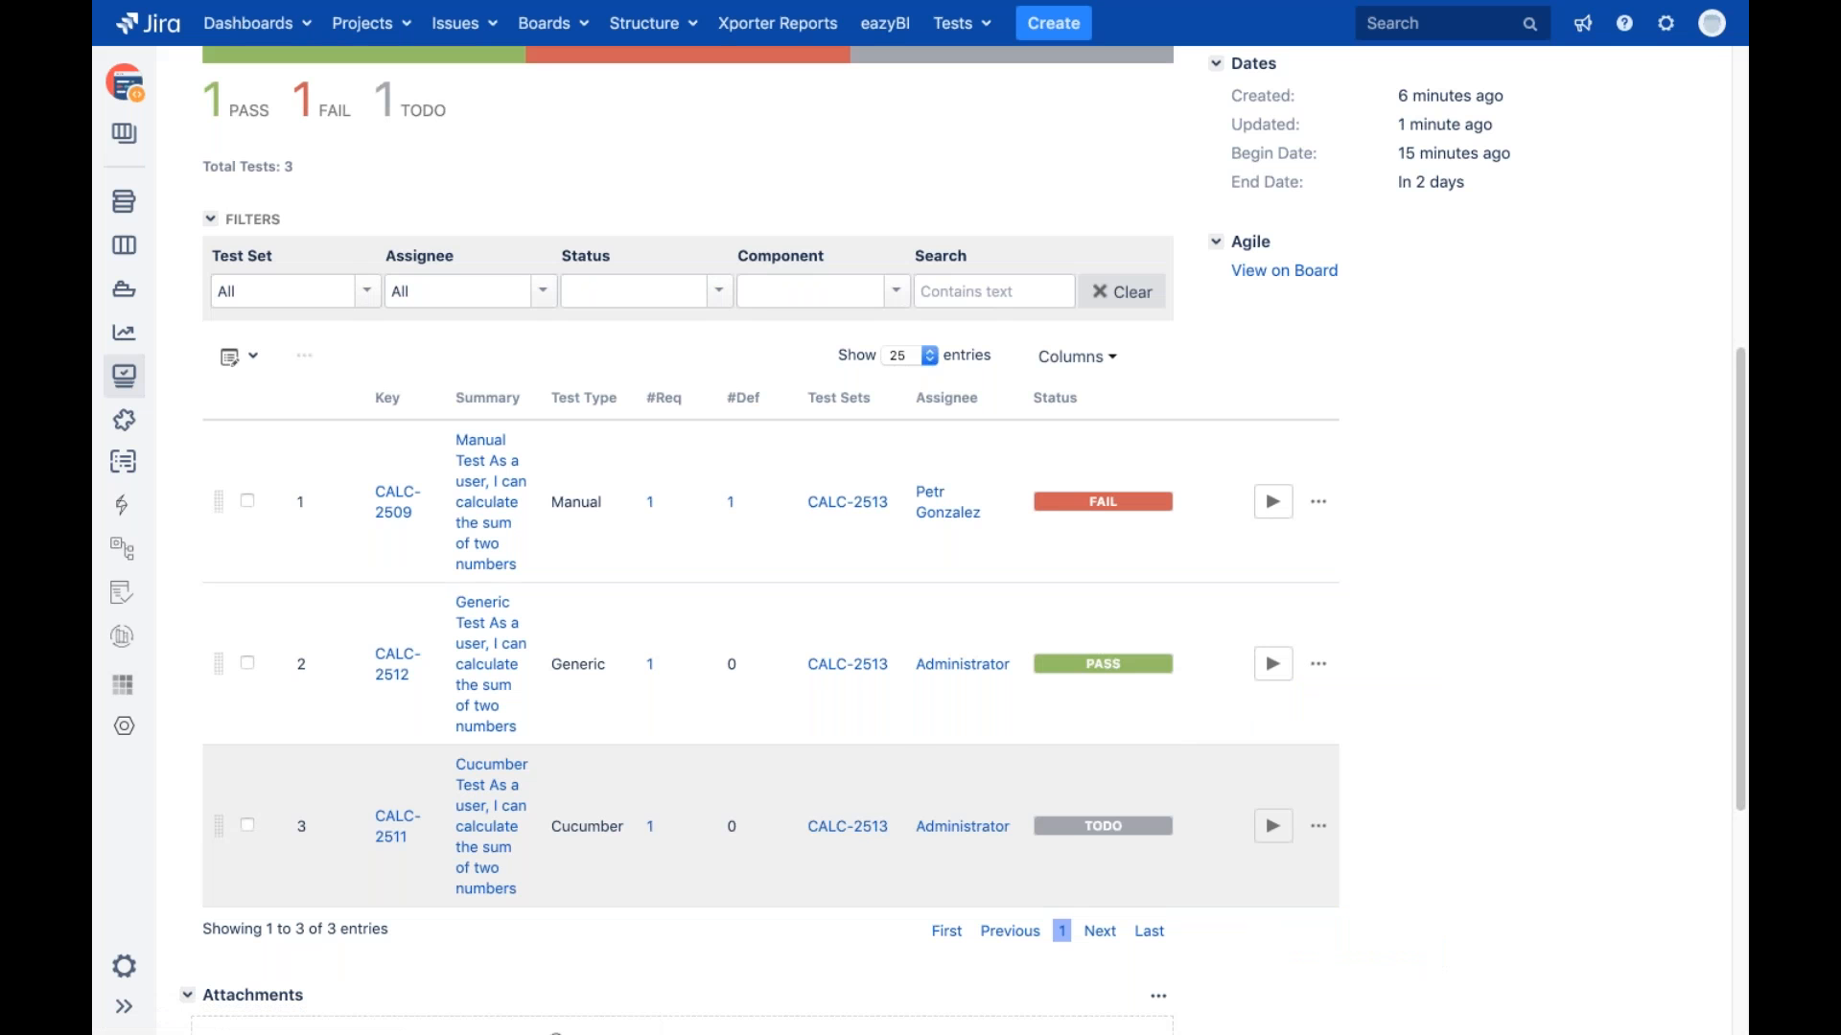
Export the Test Execution's Cucumber test to a feature file
{"action": "scroll", "coordinate": [1199, 687], "scroll_direction": "down", "scroll_amount": 2}
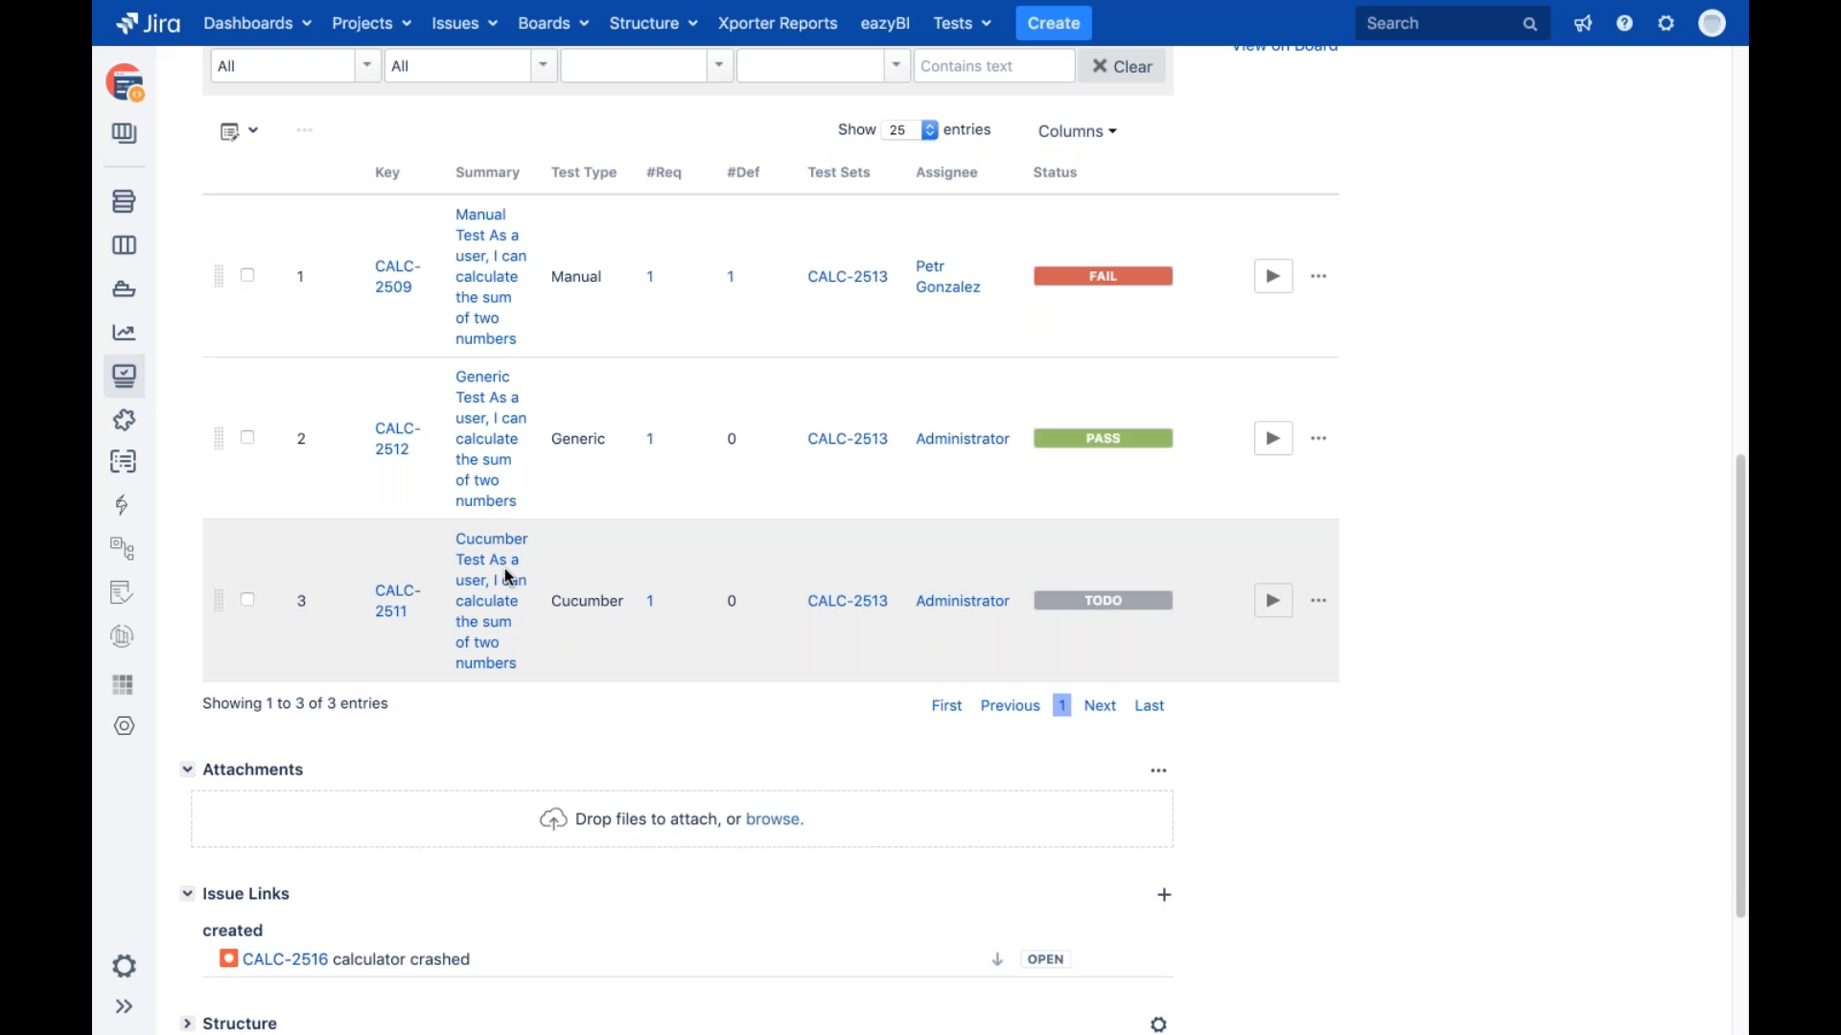
{"action": "scroll", "coordinate": [504, 575], "scroll_direction": "up", "scroll_amount": 9}
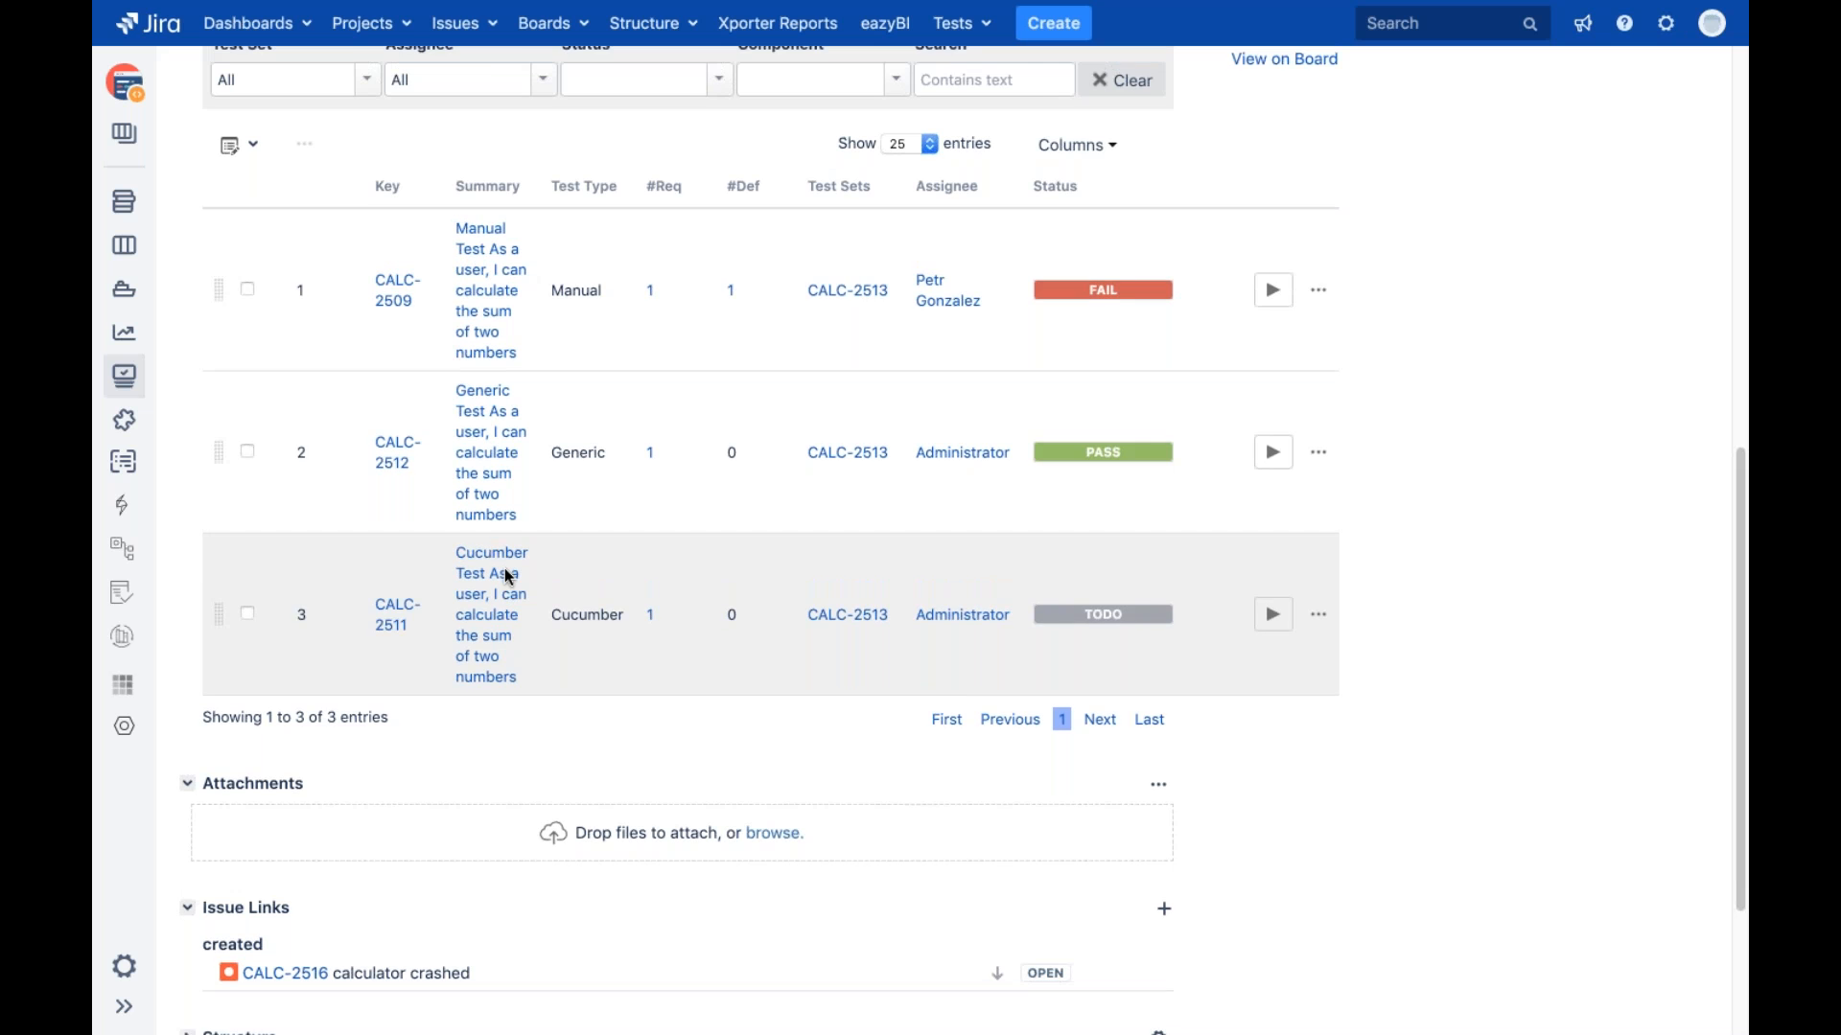
{"action": "left_click", "coordinate": [514, 173]}
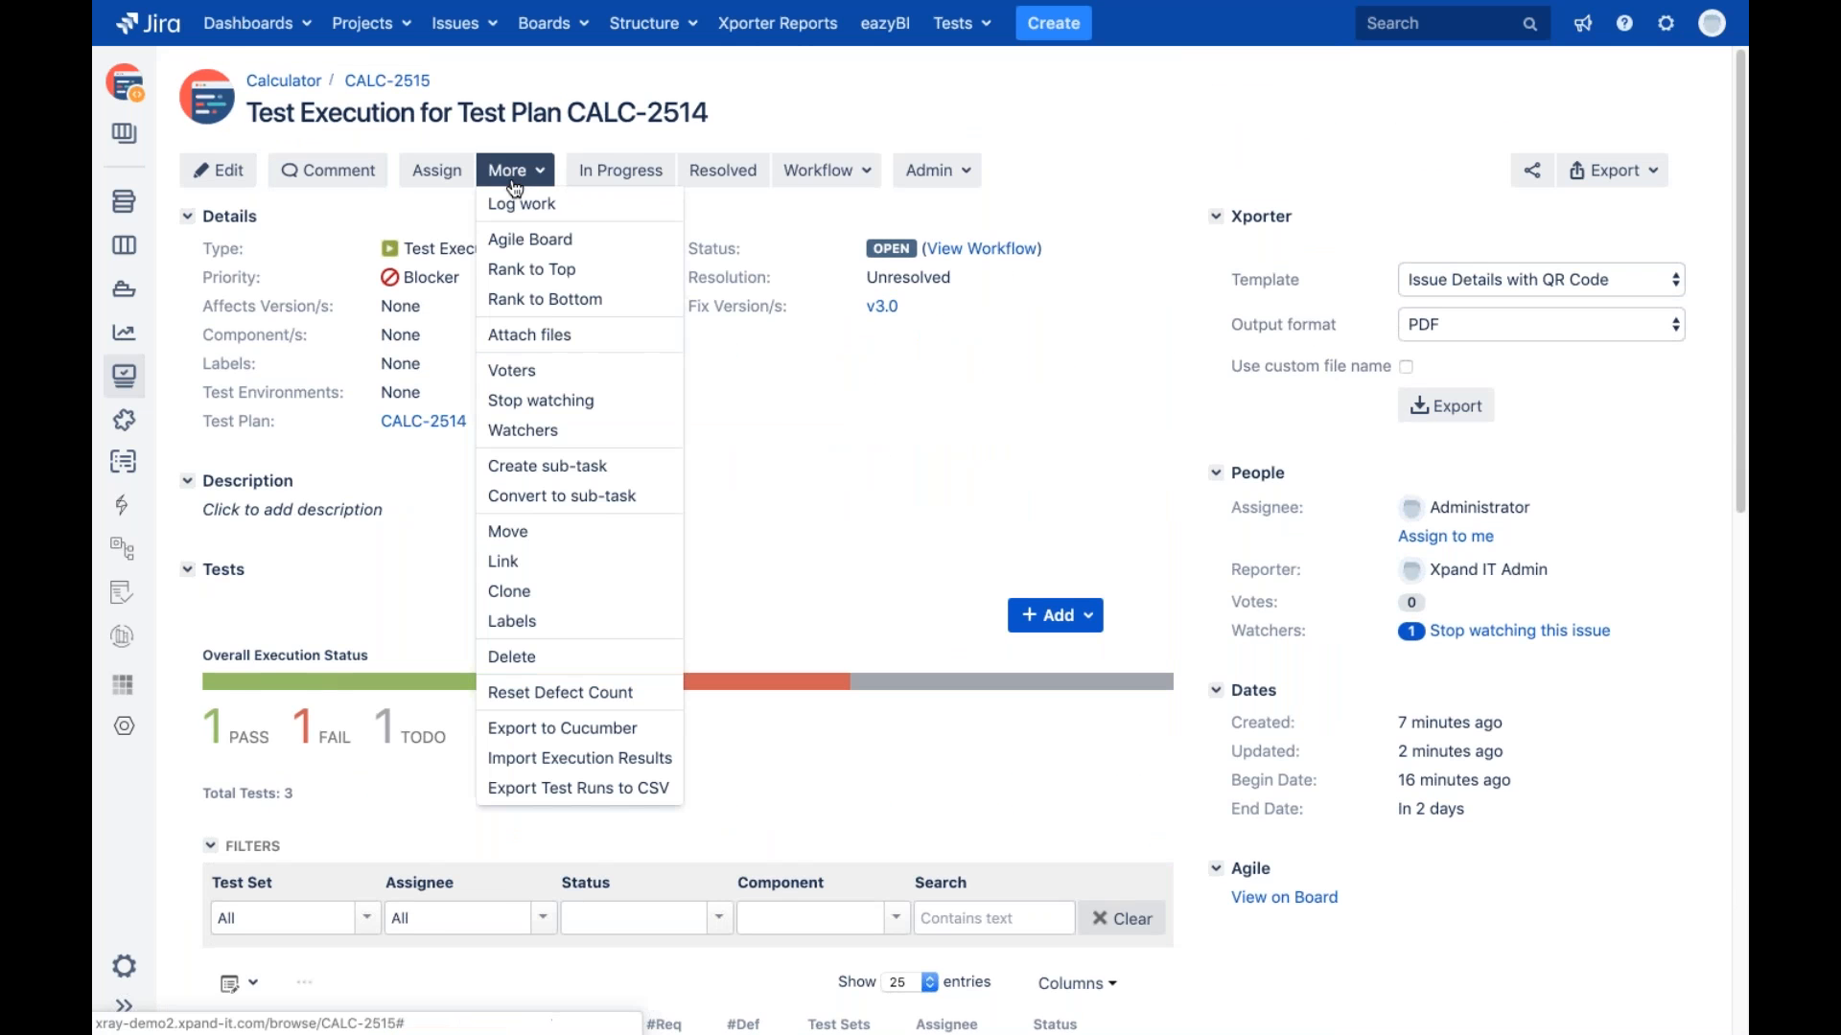
{"action": "left_click", "coordinate": [601, 727]}
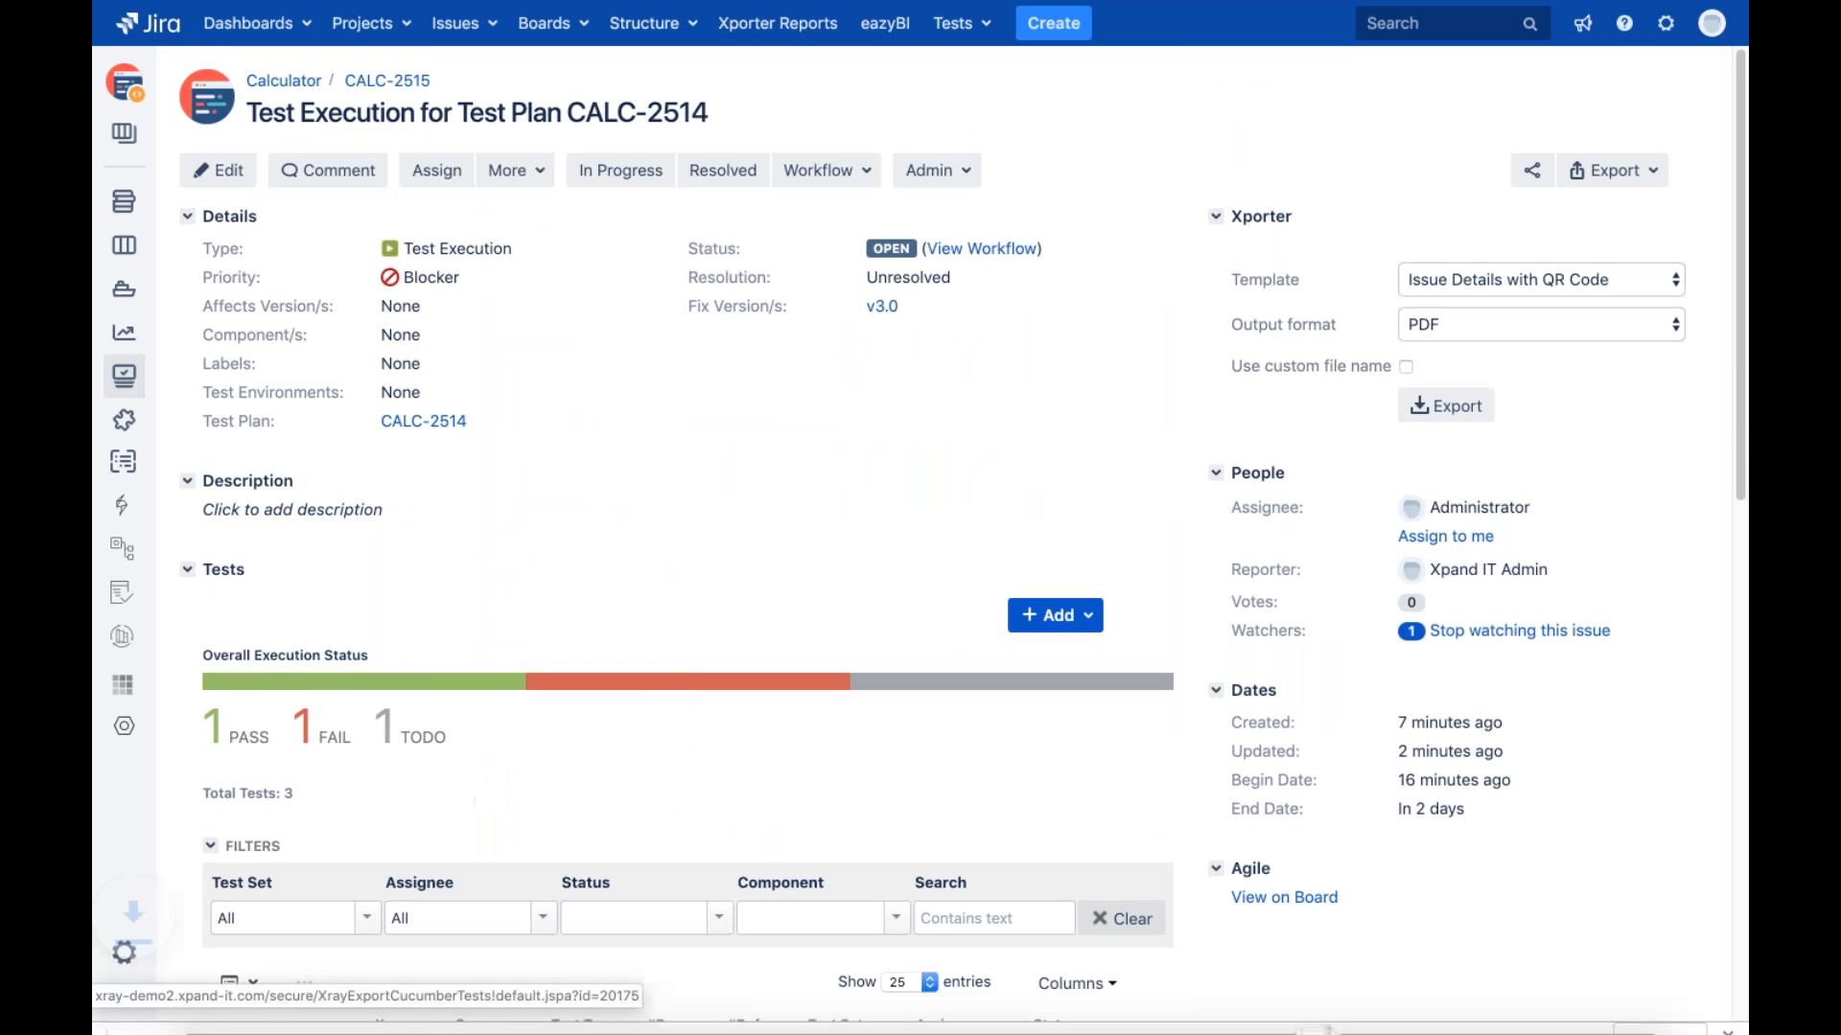
Show the downloaded 1_CALC-2508.feature file in its Finder folder
{"action": "left_click", "coordinate": [161, 36]}
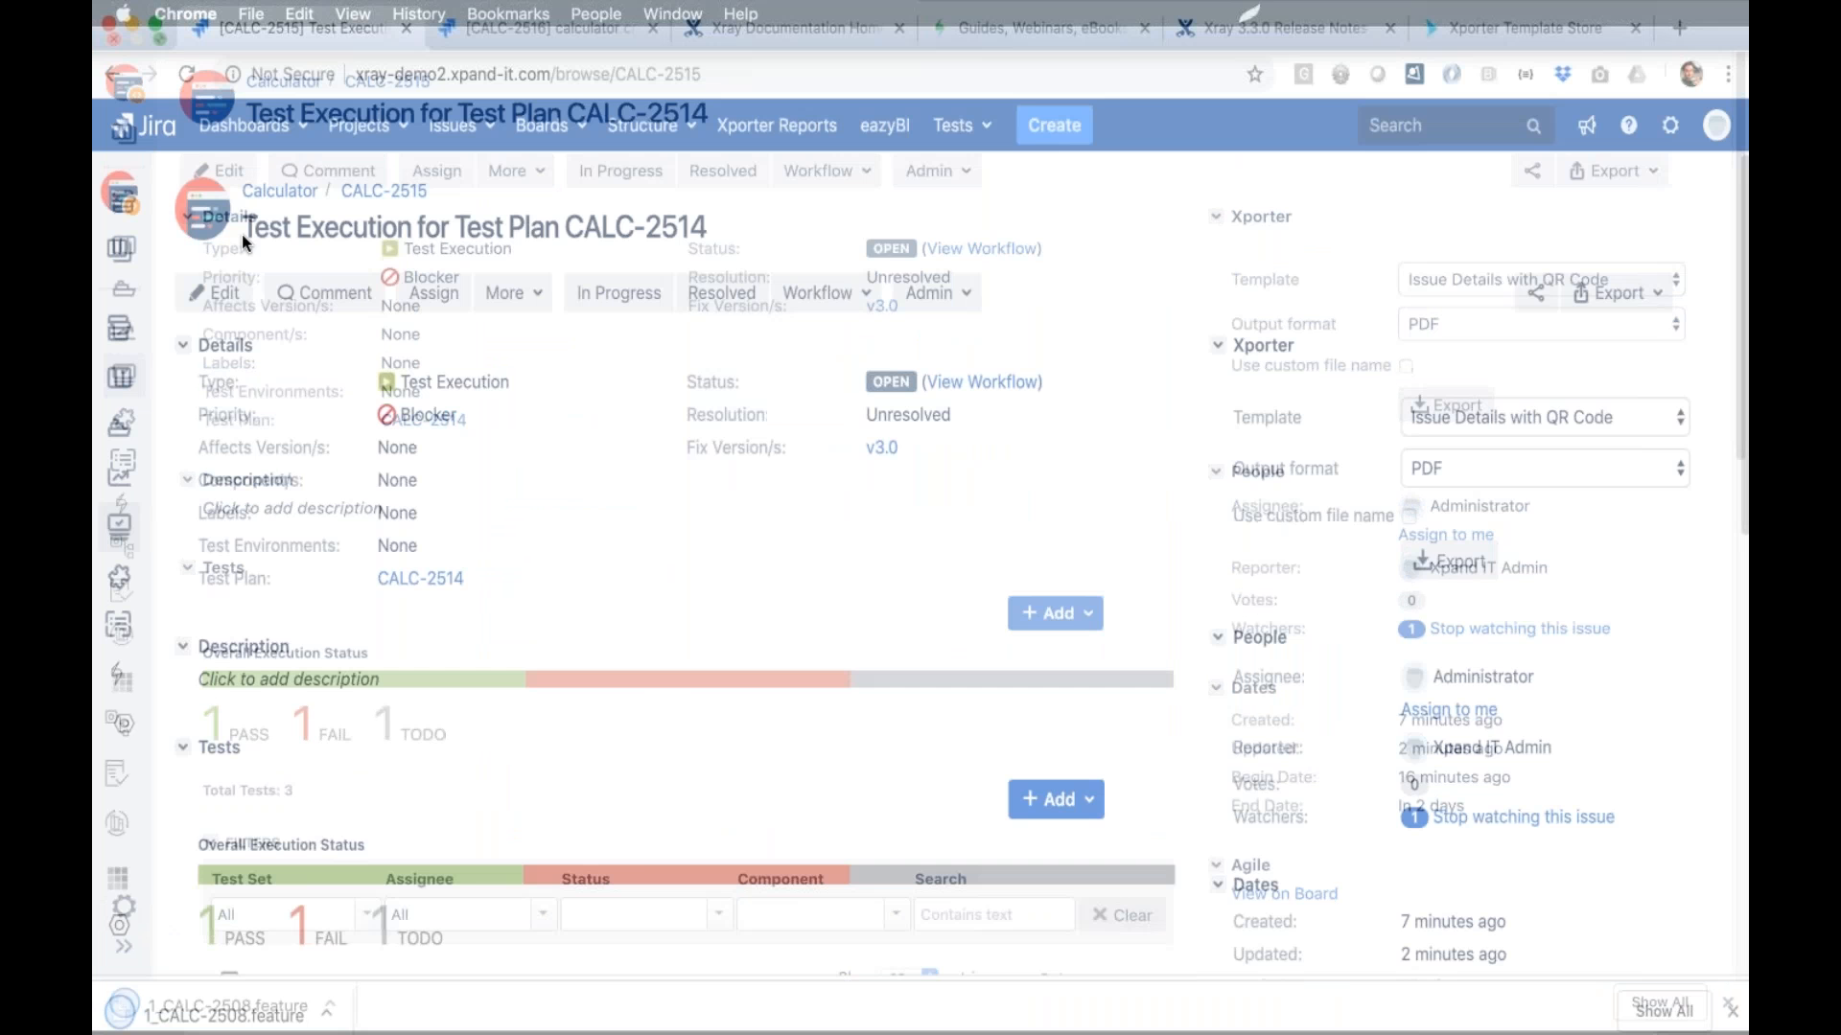
{"action": "left_click", "coordinate": [326, 921]}
{"action": "left_click", "coordinate": [397, 890]}
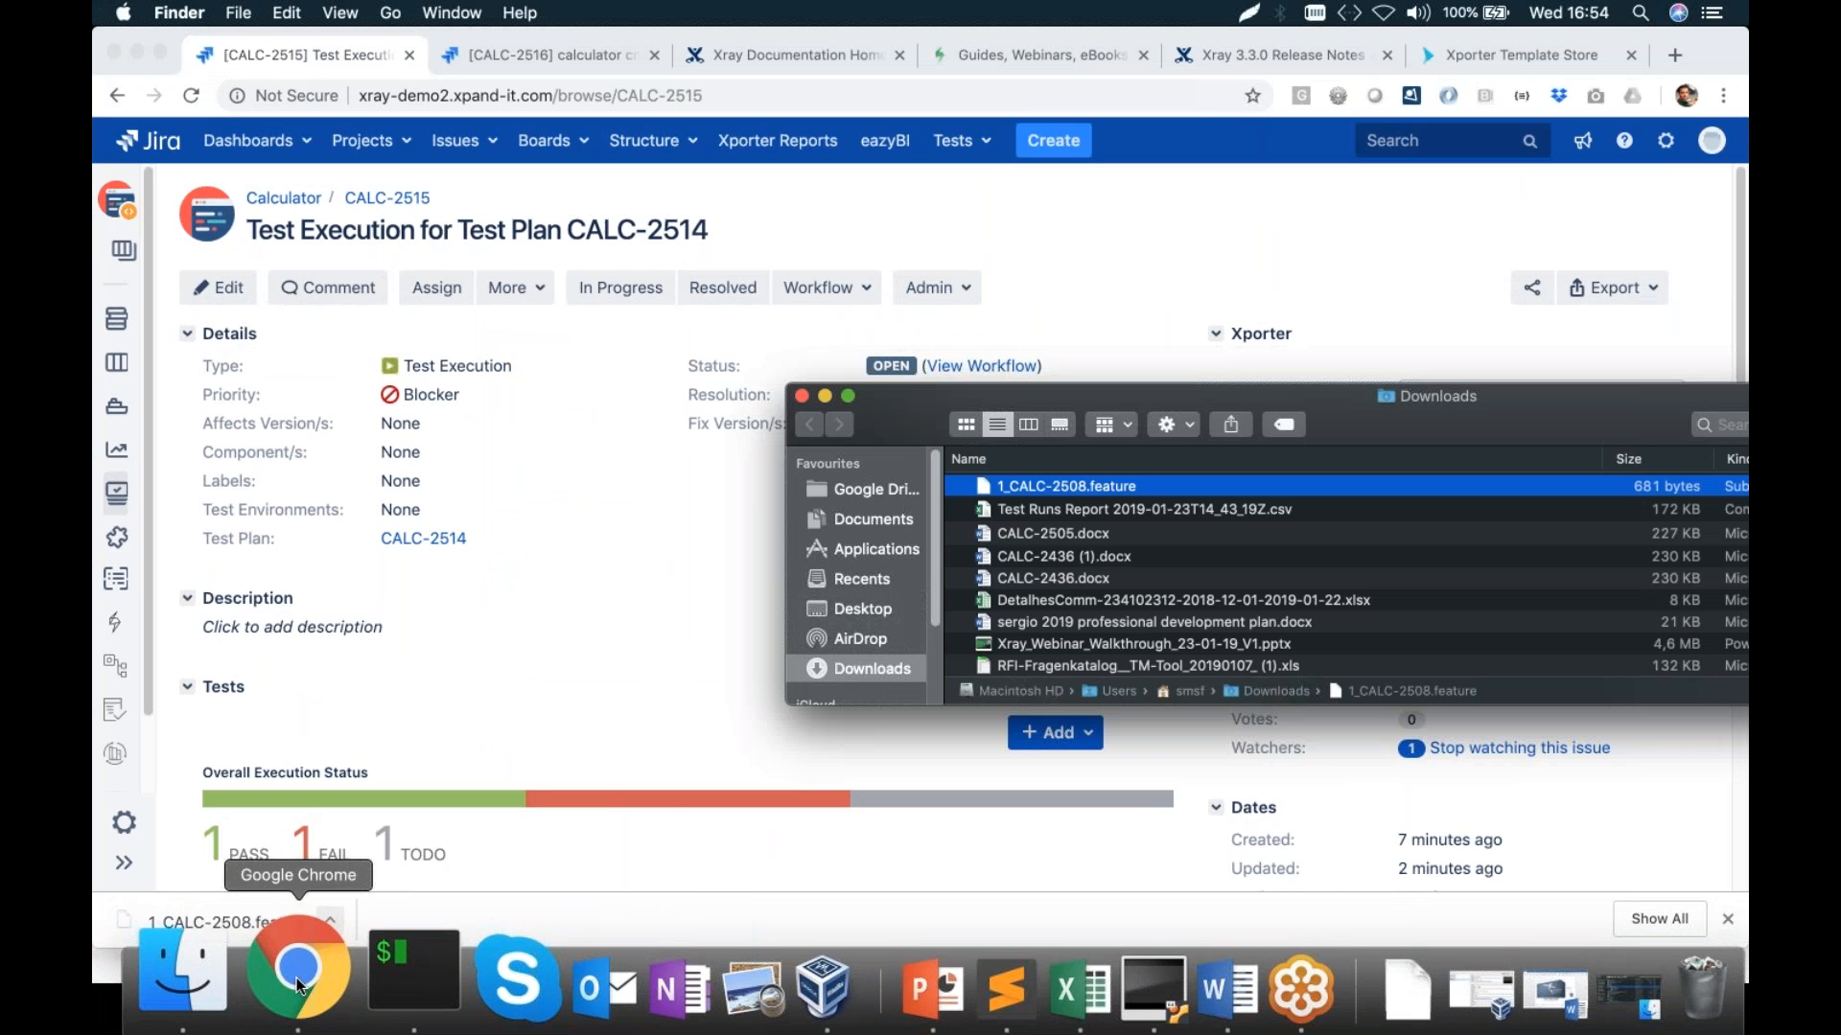
Move 1_CALC-2508.feature from Downloads into the cucumber_xray_tests folder
{"action": "right_click", "coordinate": [219, 985]}
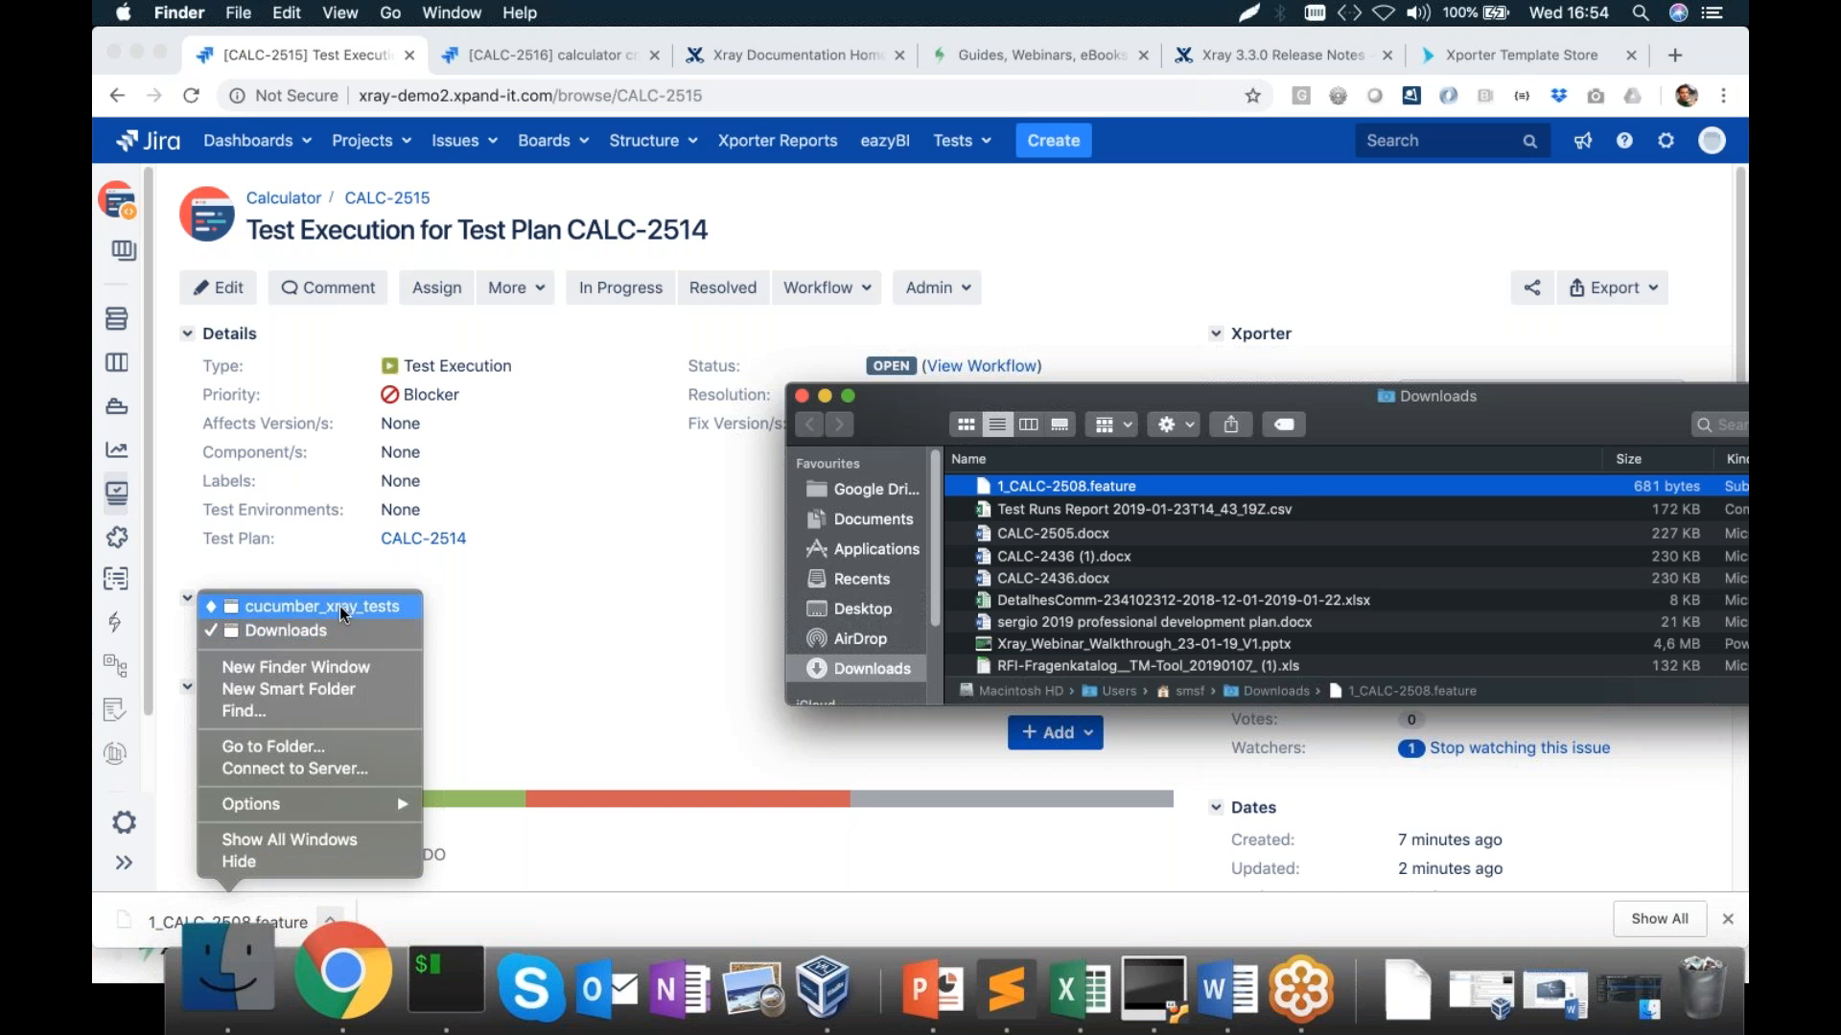
{"action": "left_click", "coordinate": [647, 521]}
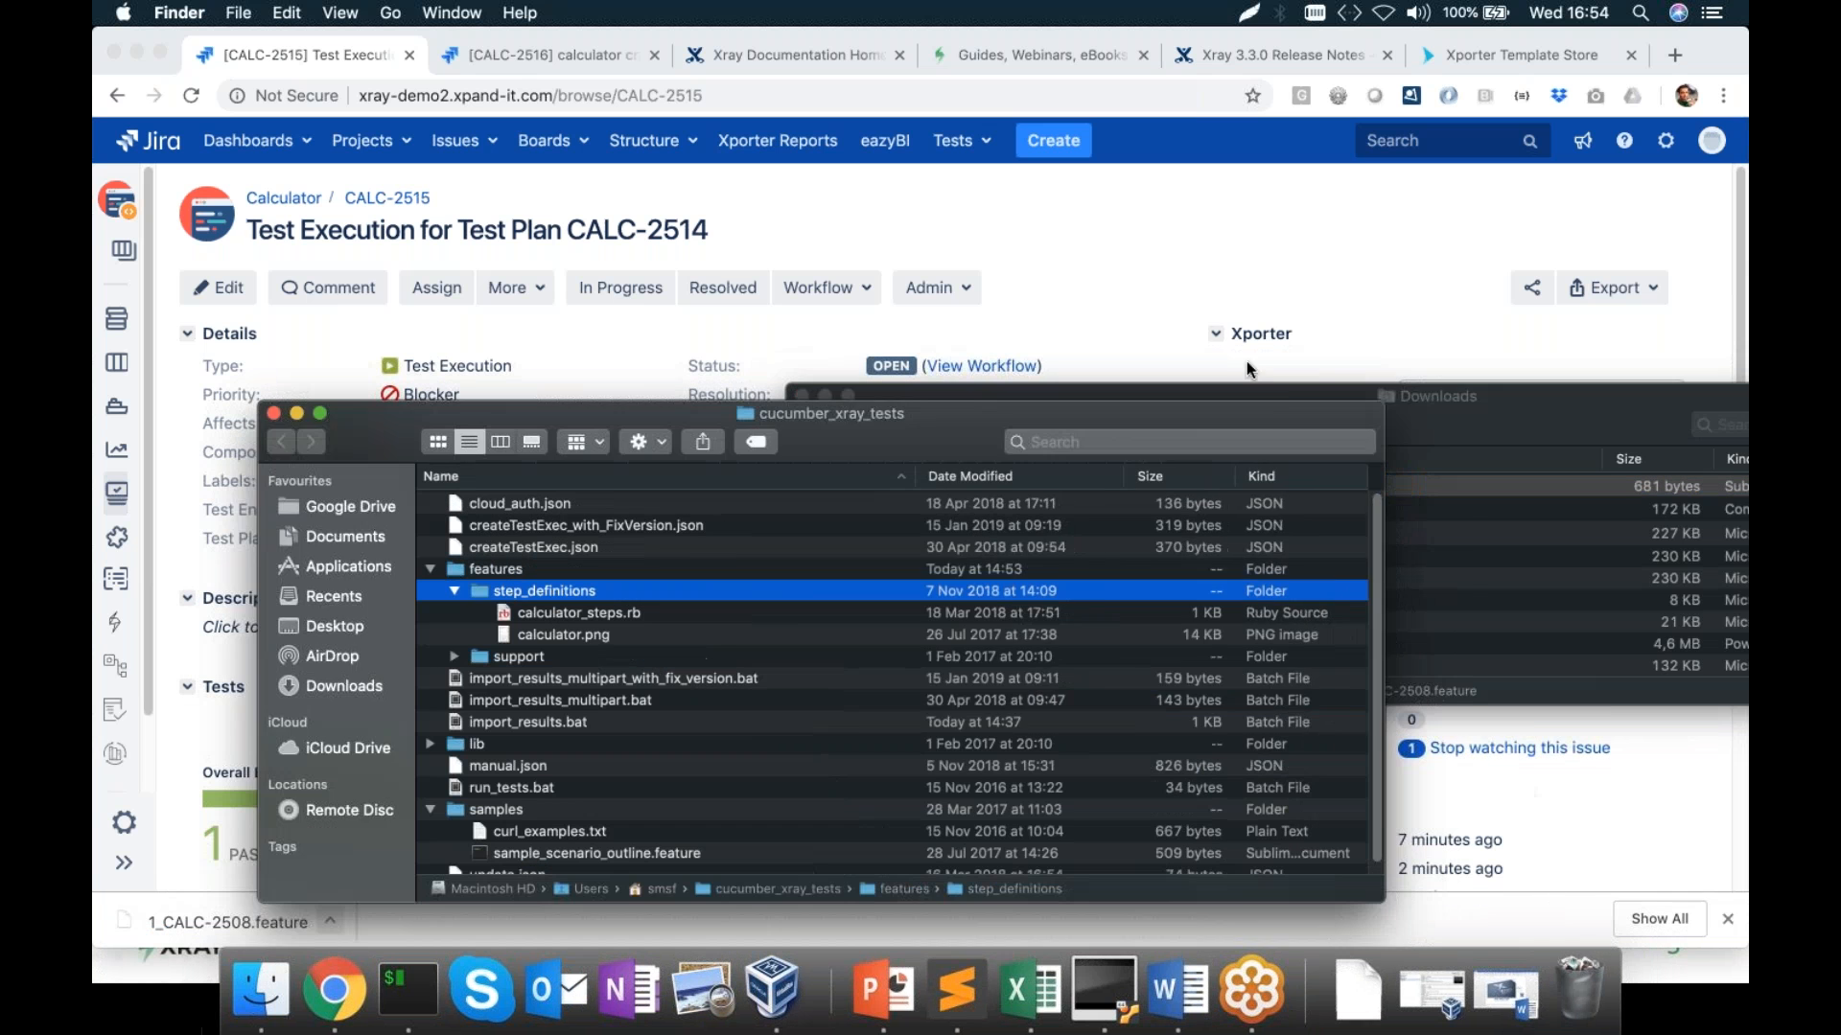
{"action": "left_click", "coordinate": [1276, 391]}
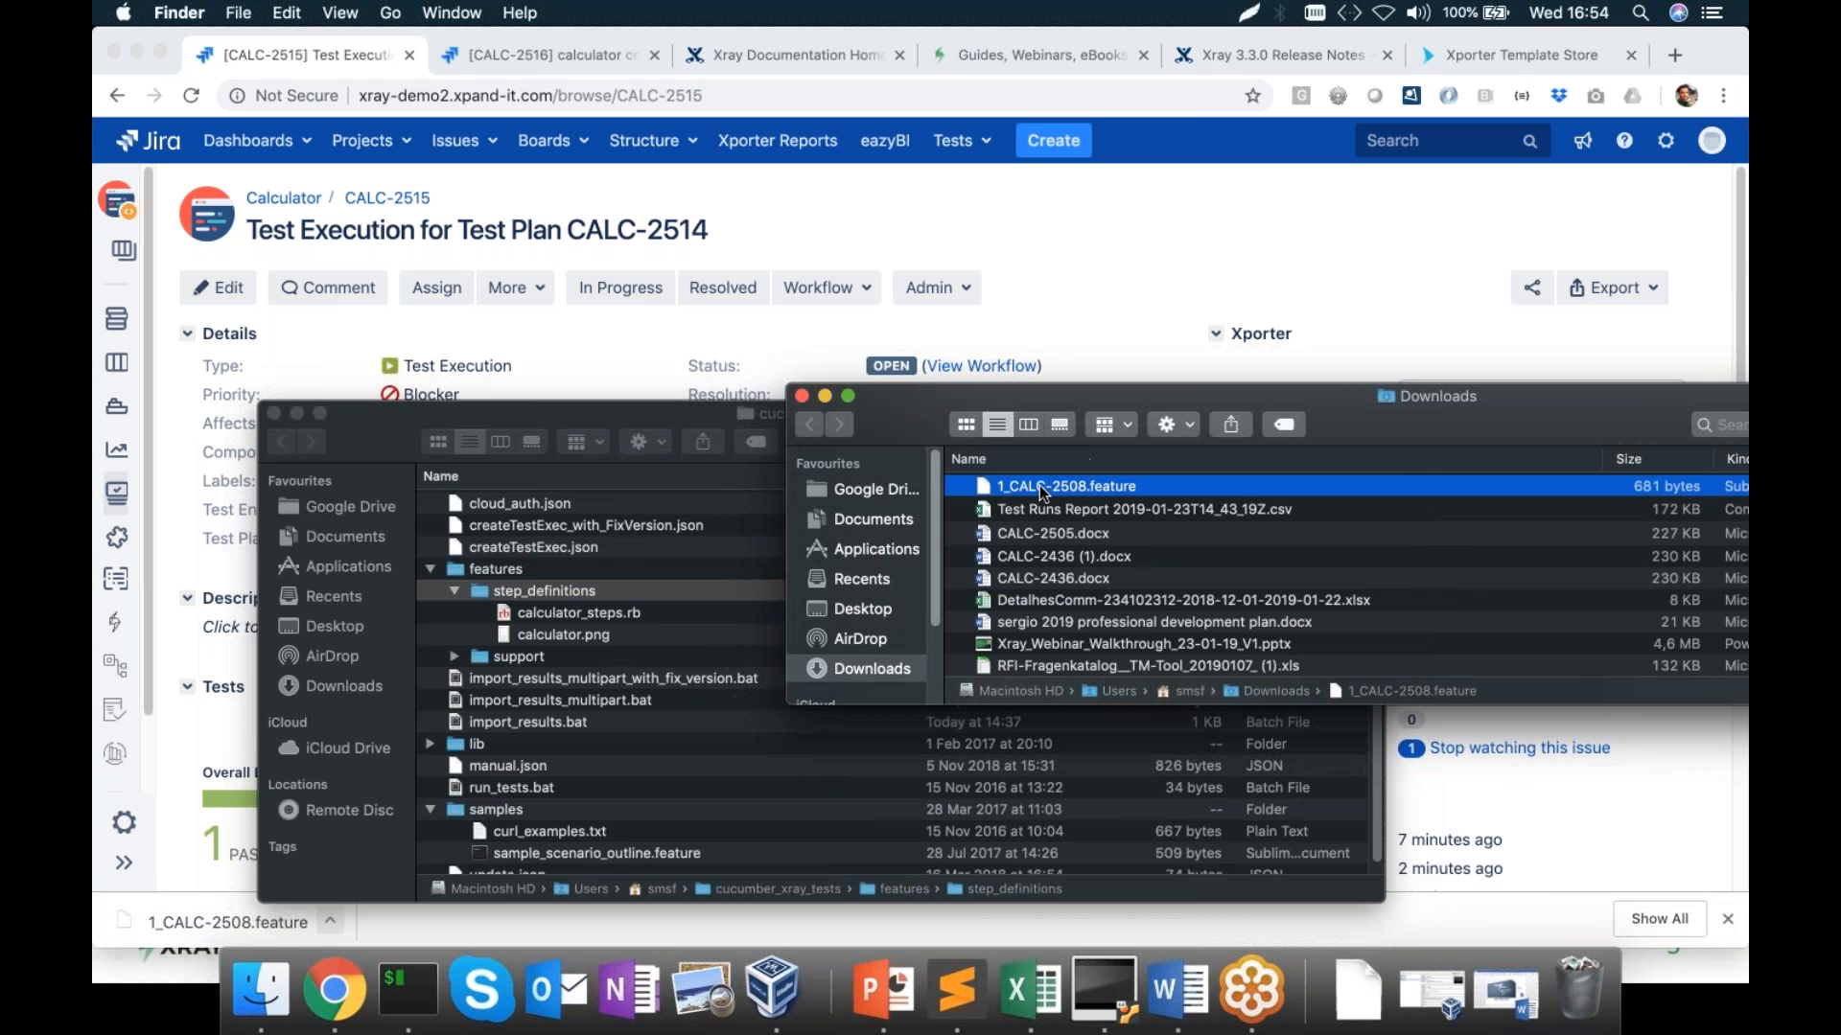
{"action": "left_click_drag", "start_coordinate": [1048, 491], "coordinate": [546, 503]}
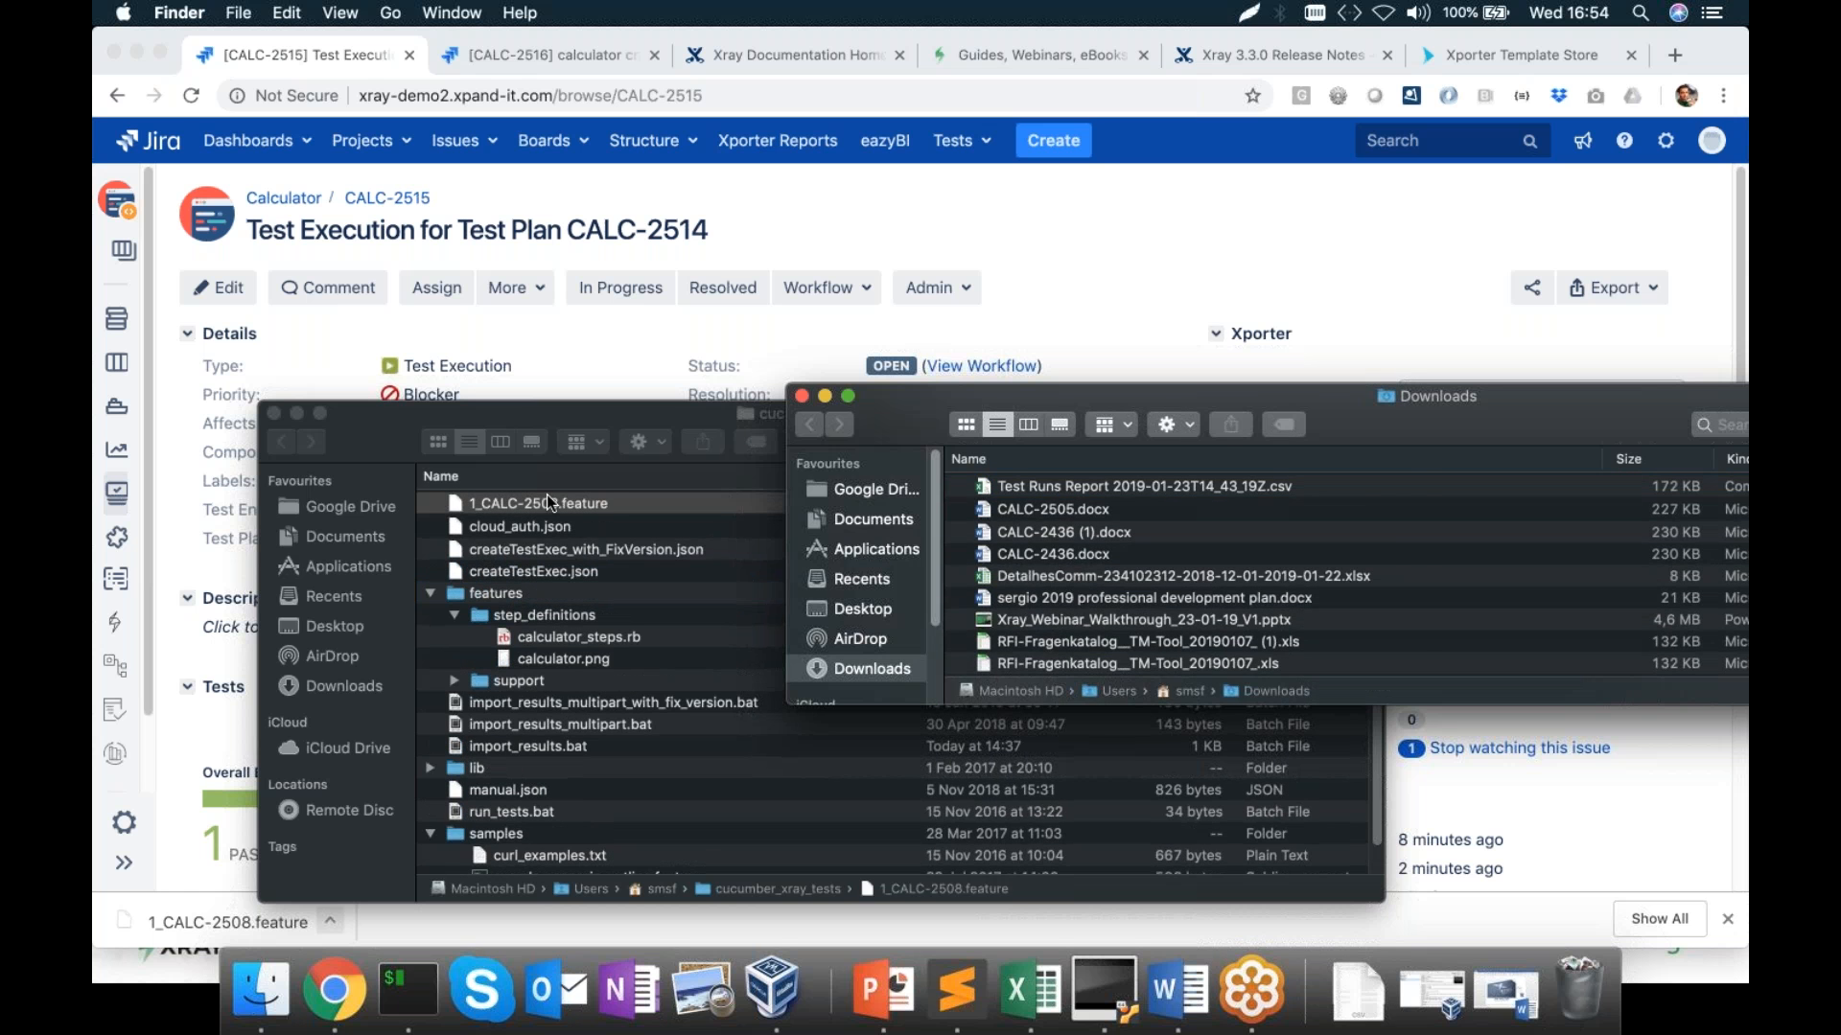
{"action": "left_click", "coordinate": [546, 505]}
{"action": "left_click", "coordinate": [487, 546]}
{"action": "left_click", "coordinate": [481, 504]}
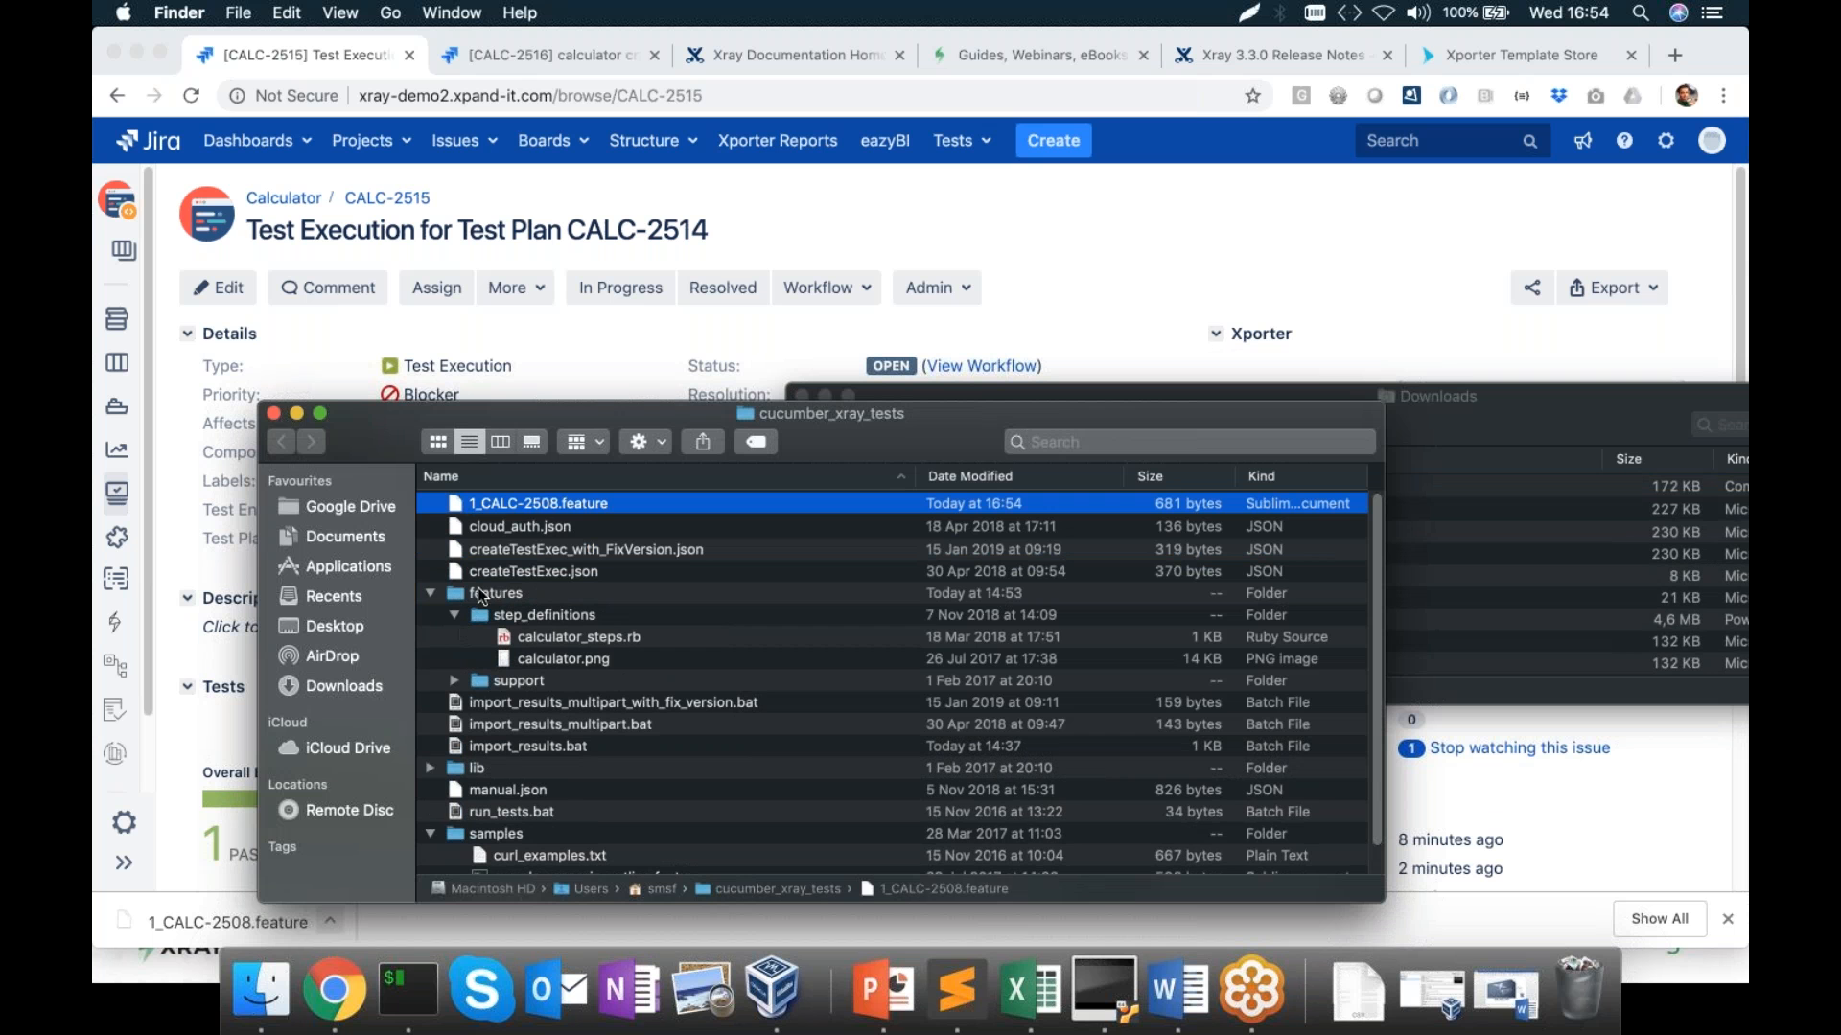
{"action": "left_click", "coordinate": [498, 589]}
{"action": "left_click", "coordinate": [489, 503]}
{"action": "left_click", "coordinate": [600, 525]}
{"action": "left_click", "coordinate": [614, 504]}
{"action": "left_click", "coordinate": [481, 500]}
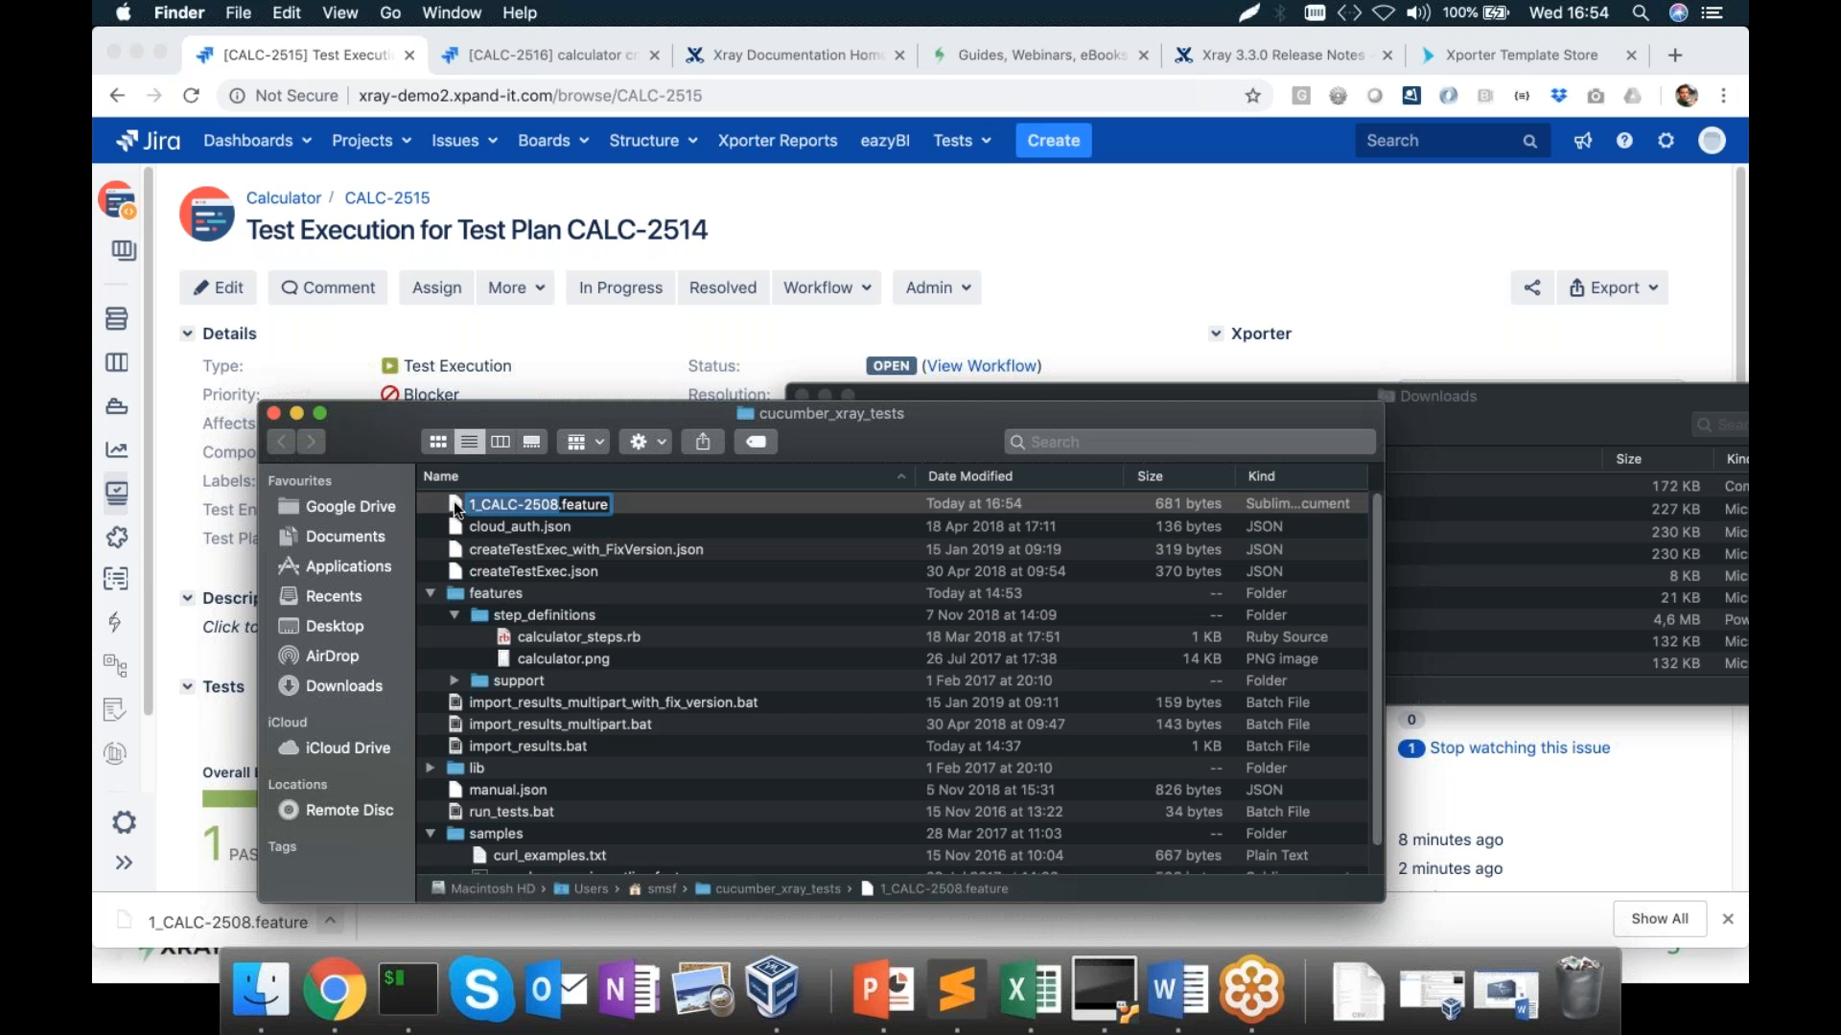
{"action": "left_click", "coordinate": [453, 504]}
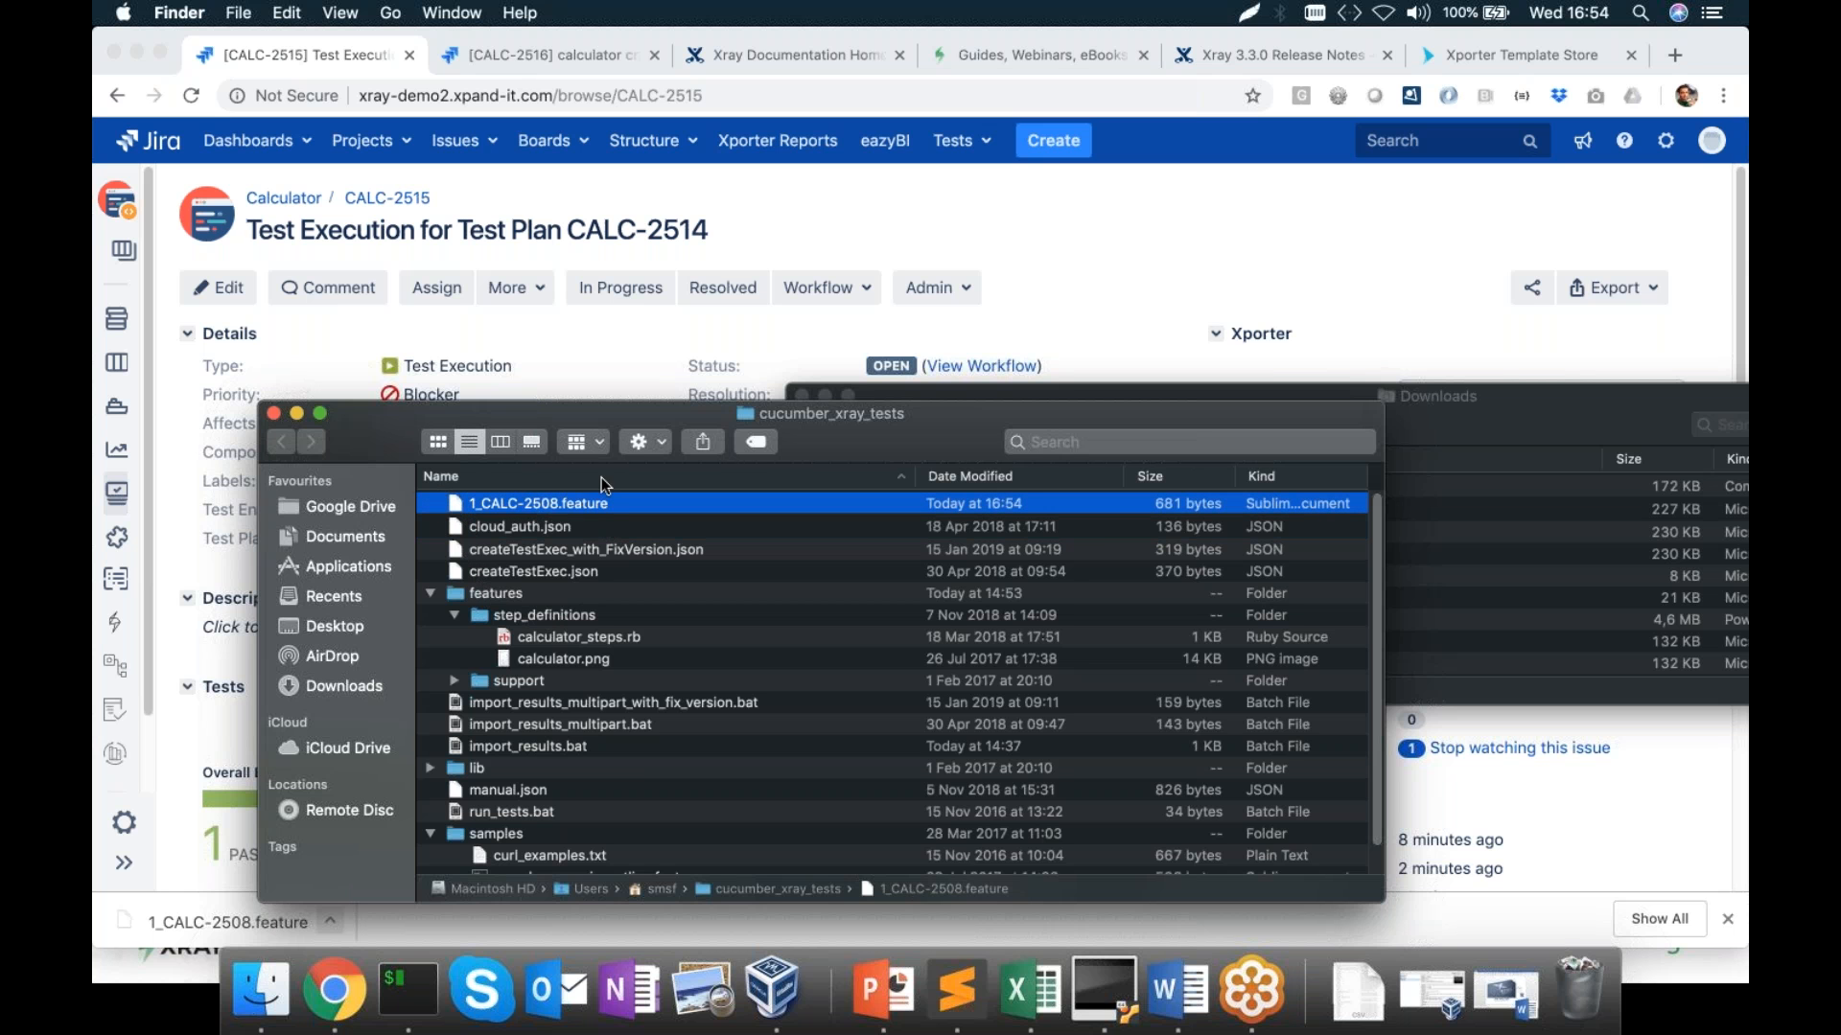
Try to paste a copy of 1_CALC-2508.feature into the features folder
{"action": "left_click", "coordinate": [601, 506]}
{"action": "key", "text": "Escape"}
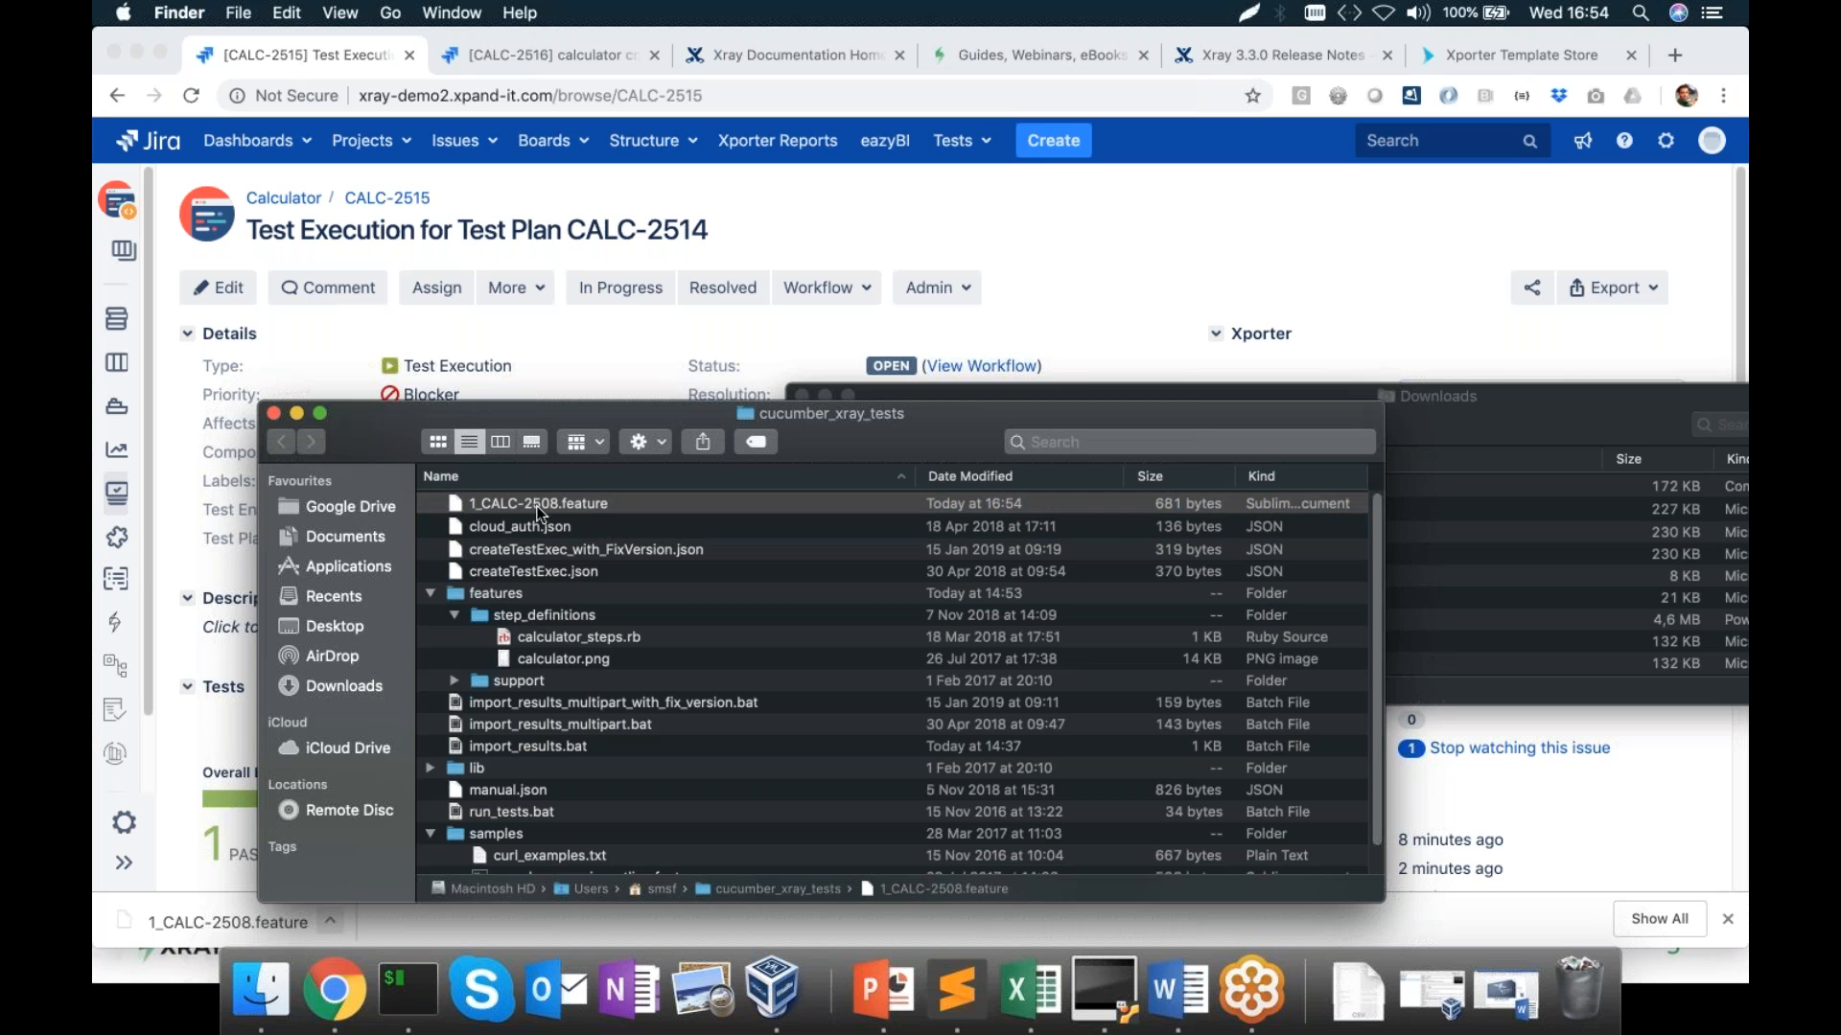
{"action": "left_click", "coordinate": [516, 595]}
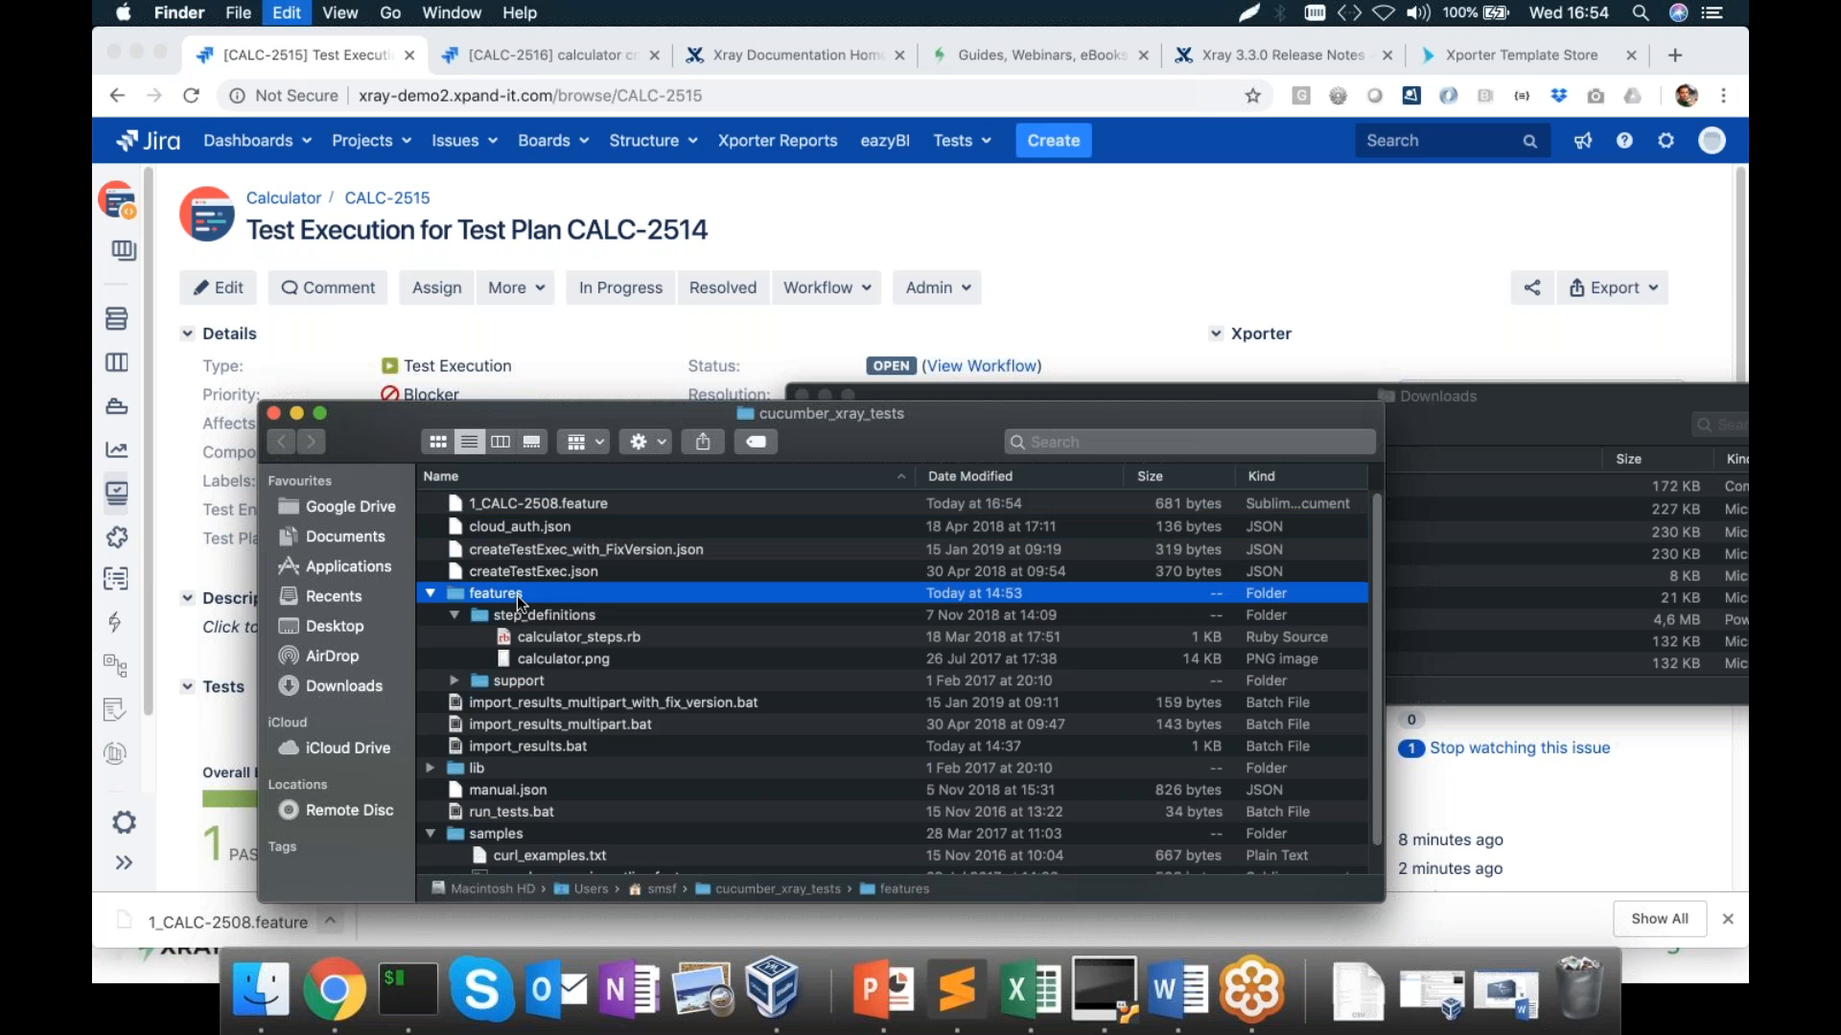
{"action": "key", "text": "super+v"}
Move the original 1_CALC-2508.feature file into the features folder
{"action": "left_click", "coordinate": [542, 527]}
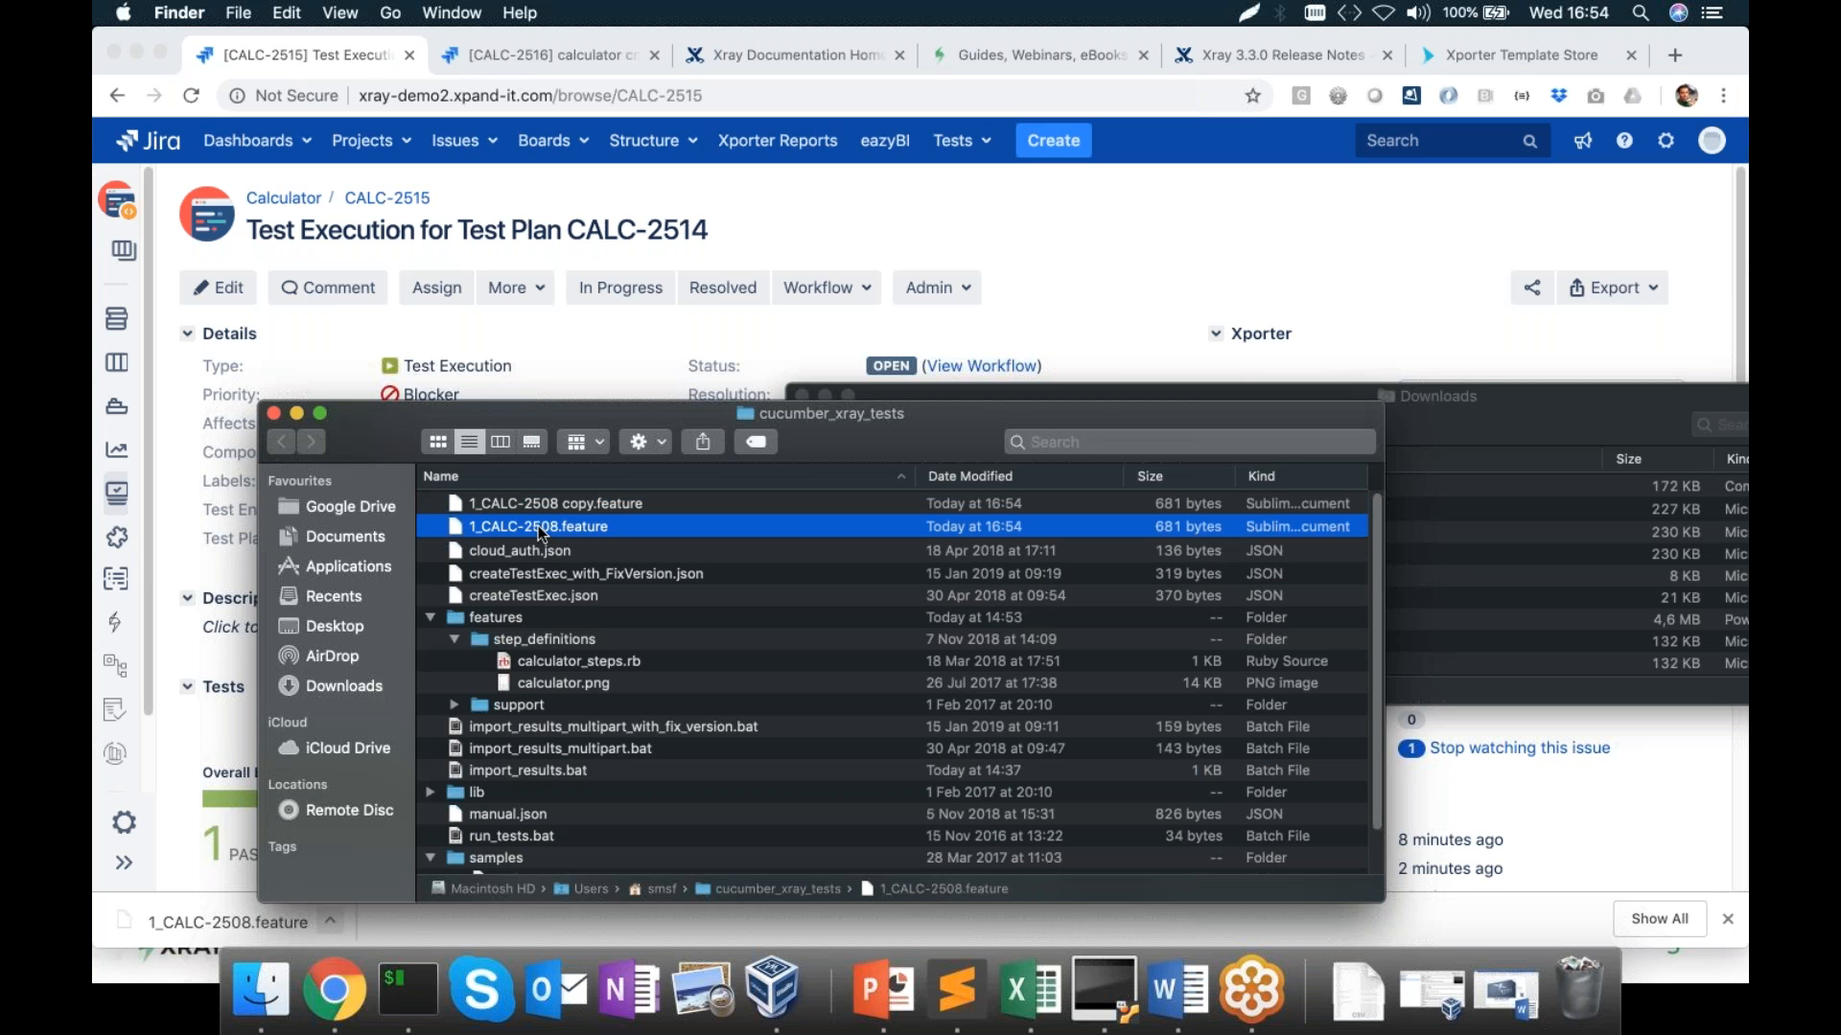
{"action": "left_click", "coordinate": [498, 622]}
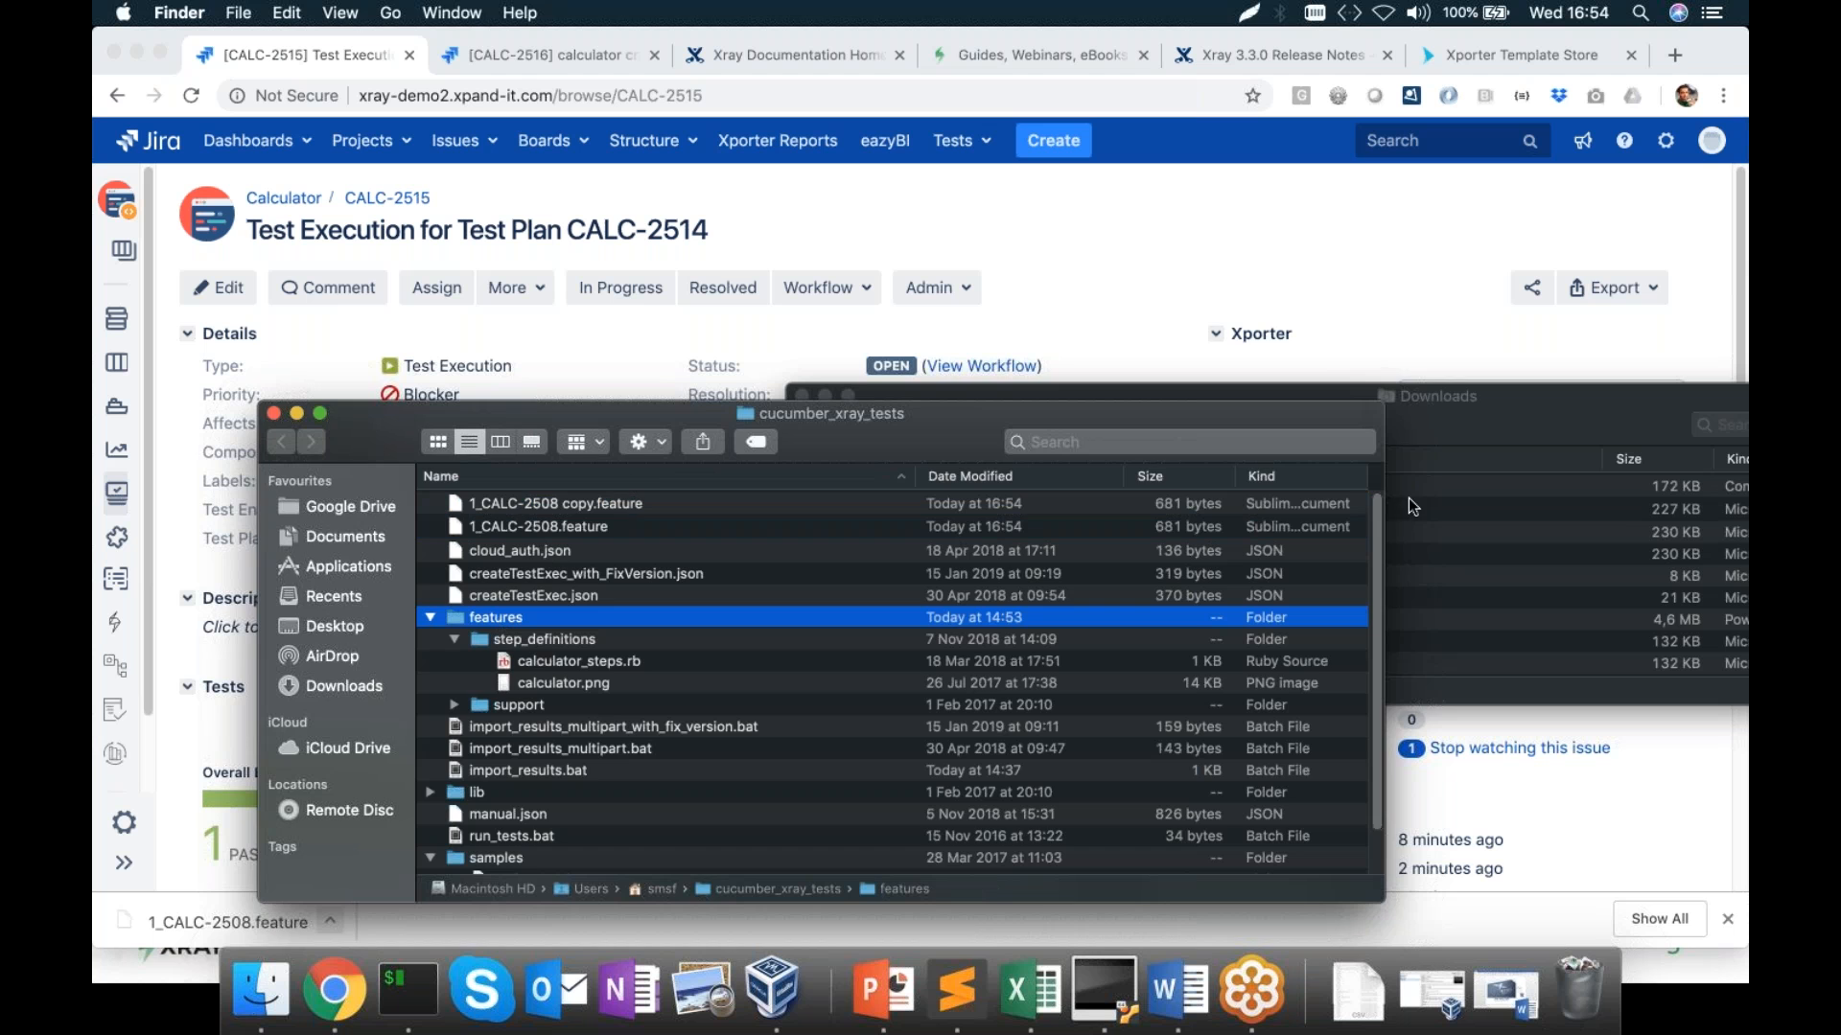
{"action": "key", "text": "super+Tab"}
{"action": "key", "text": "super+Tab"}
{"action": "left_click_drag", "start_coordinate": [509, 531], "coordinate": [489, 618]}
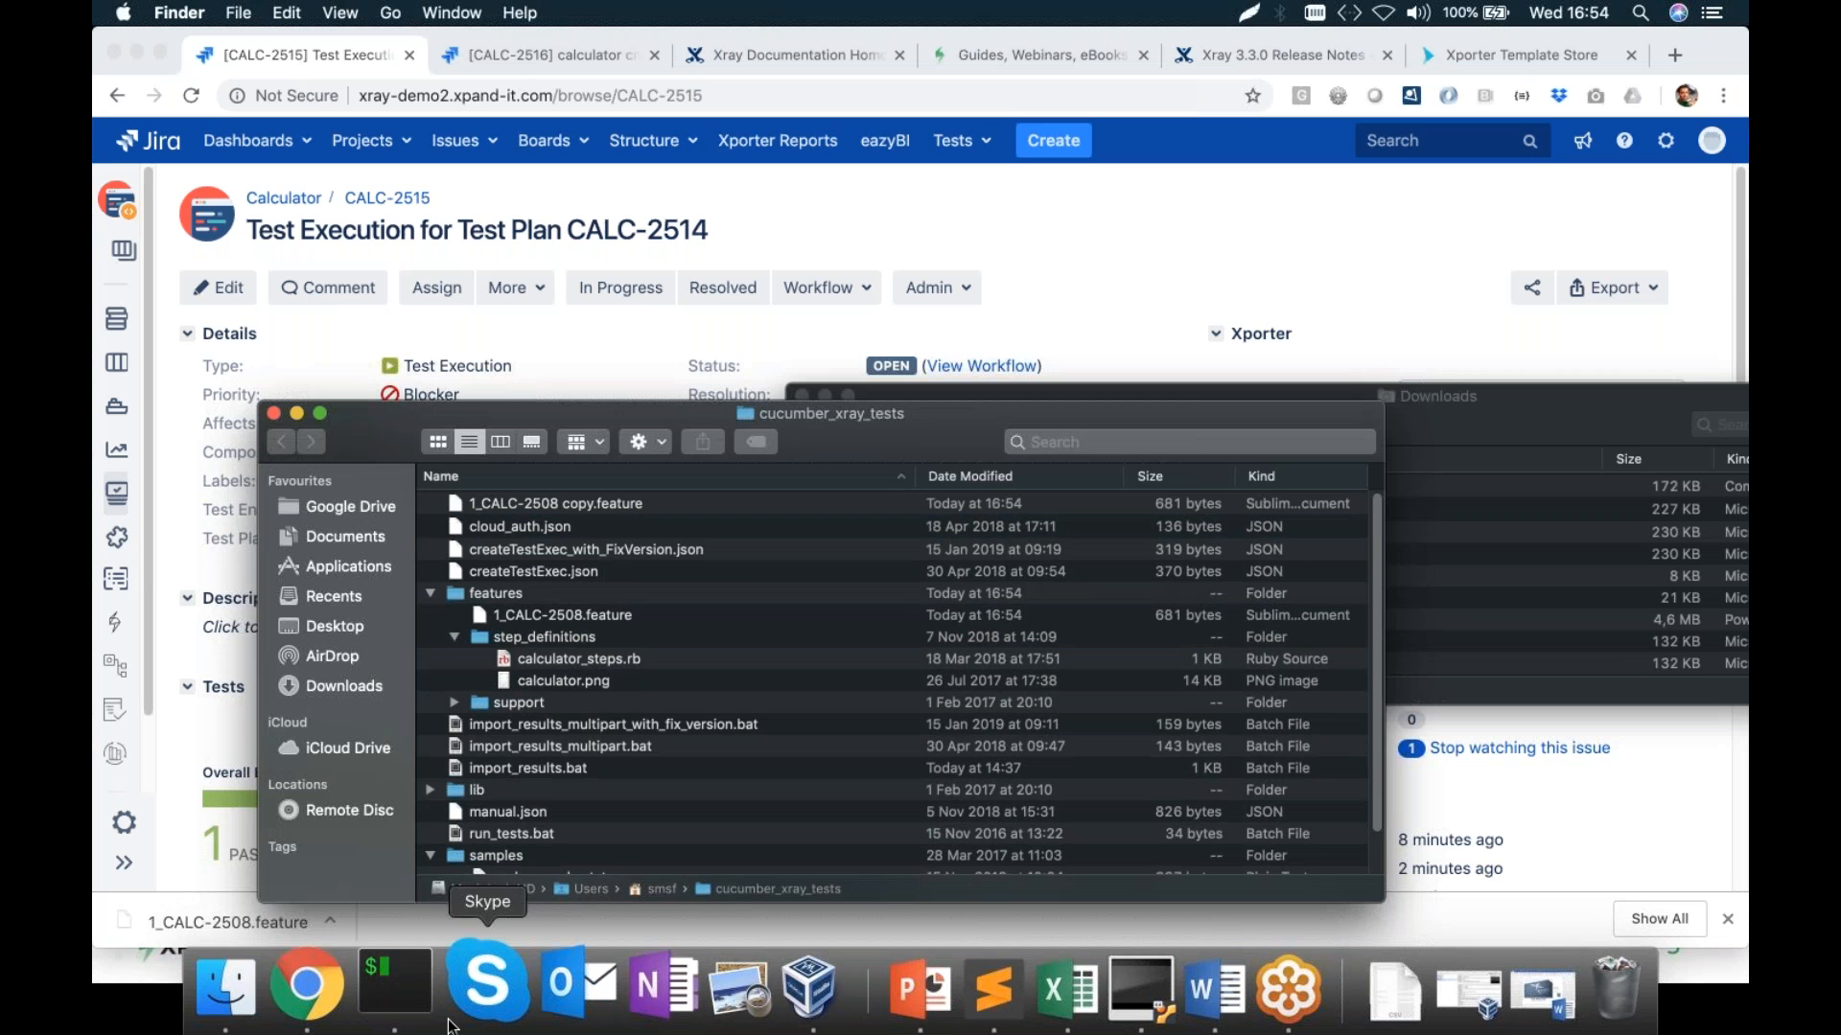
Open 1_CALC-2508.feature from the features folder in Sublime Text to view its scenario
{"action": "left_click", "coordinate": [410, 997]}
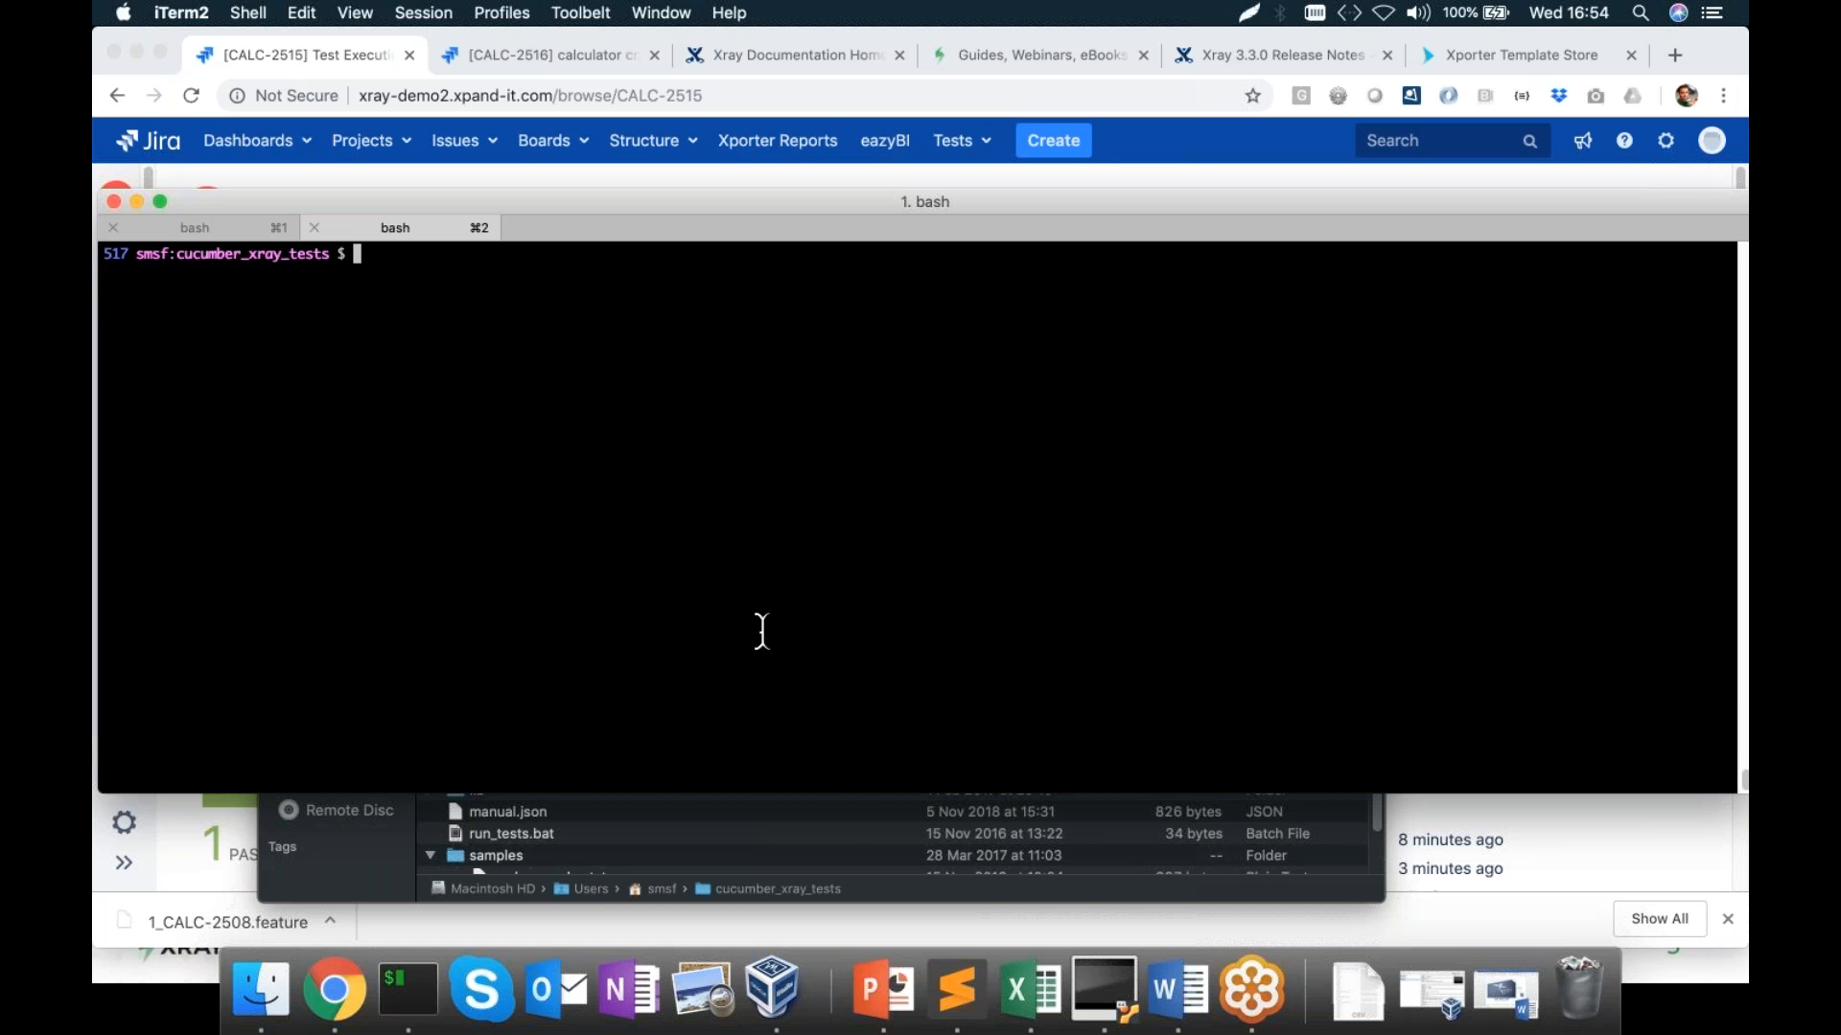
{"action": "key", "text": "super+Tab"}
{"action": "left_click", "coordinate": [575, 615]}
{"action": "right_click", "coordinate": [614, 617]}
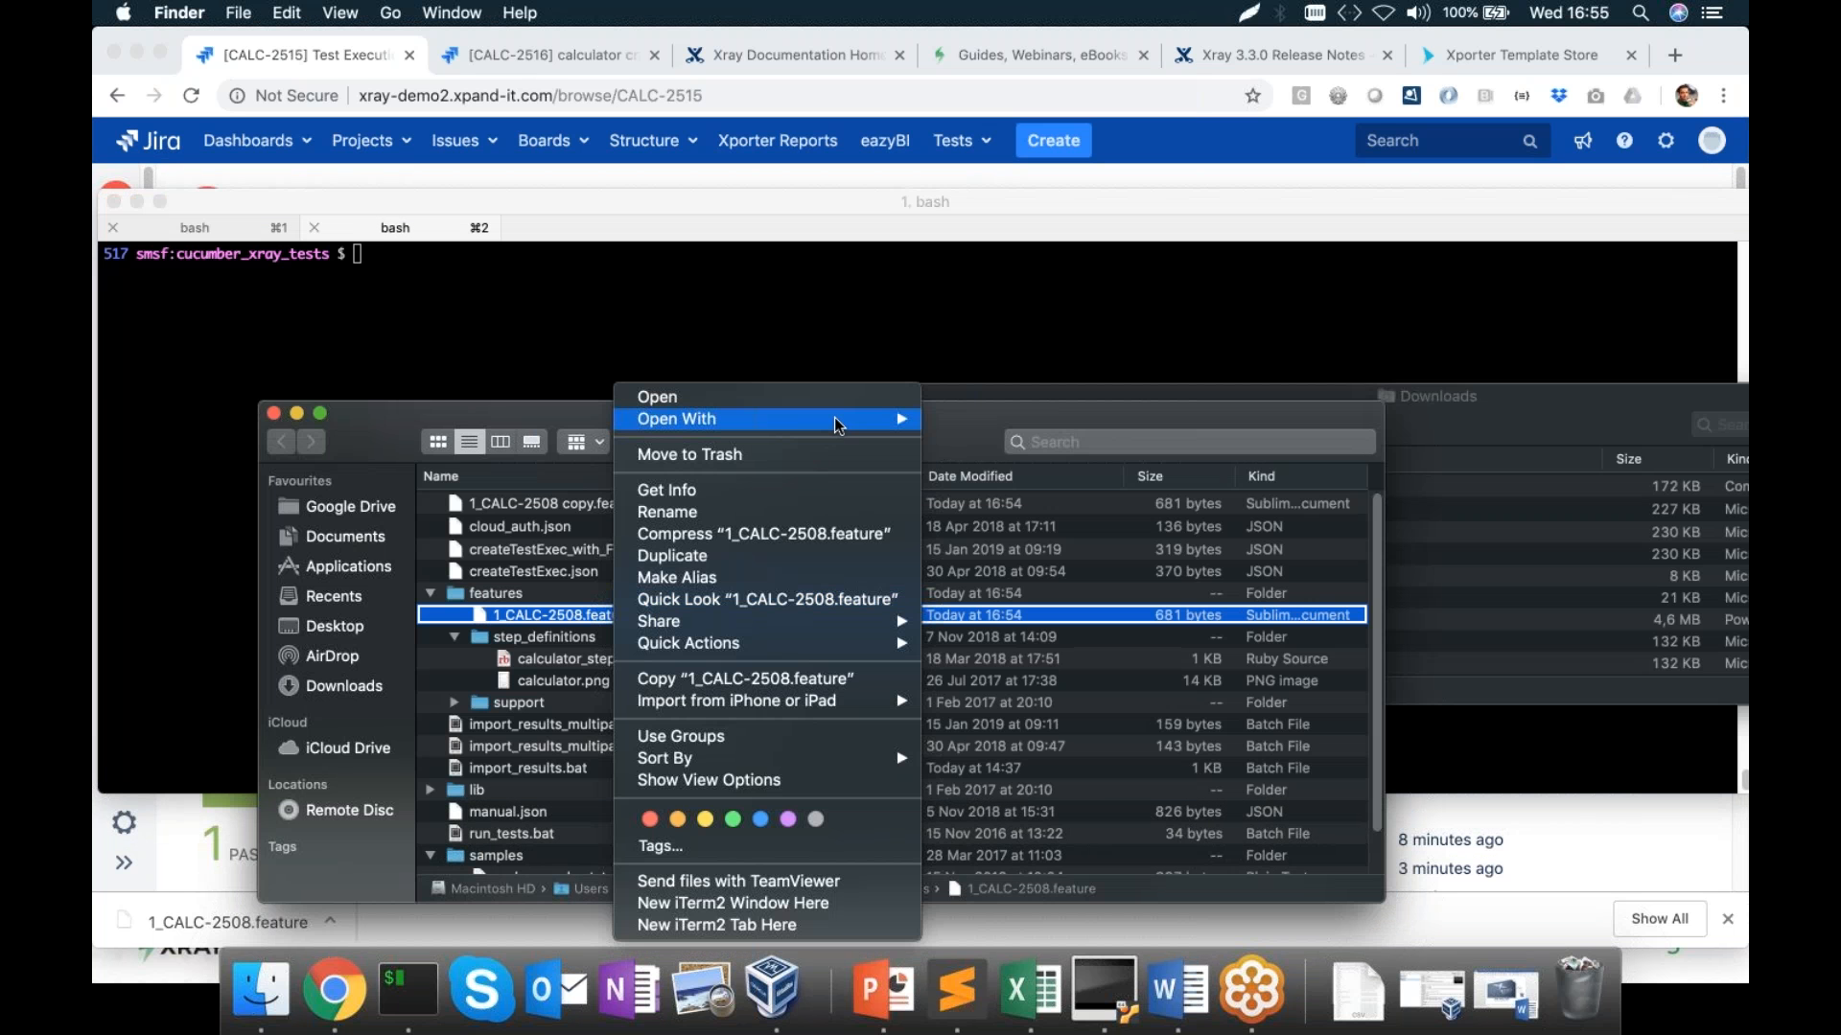
{"action": "mouse_move", "coordinate": [834, 419]}
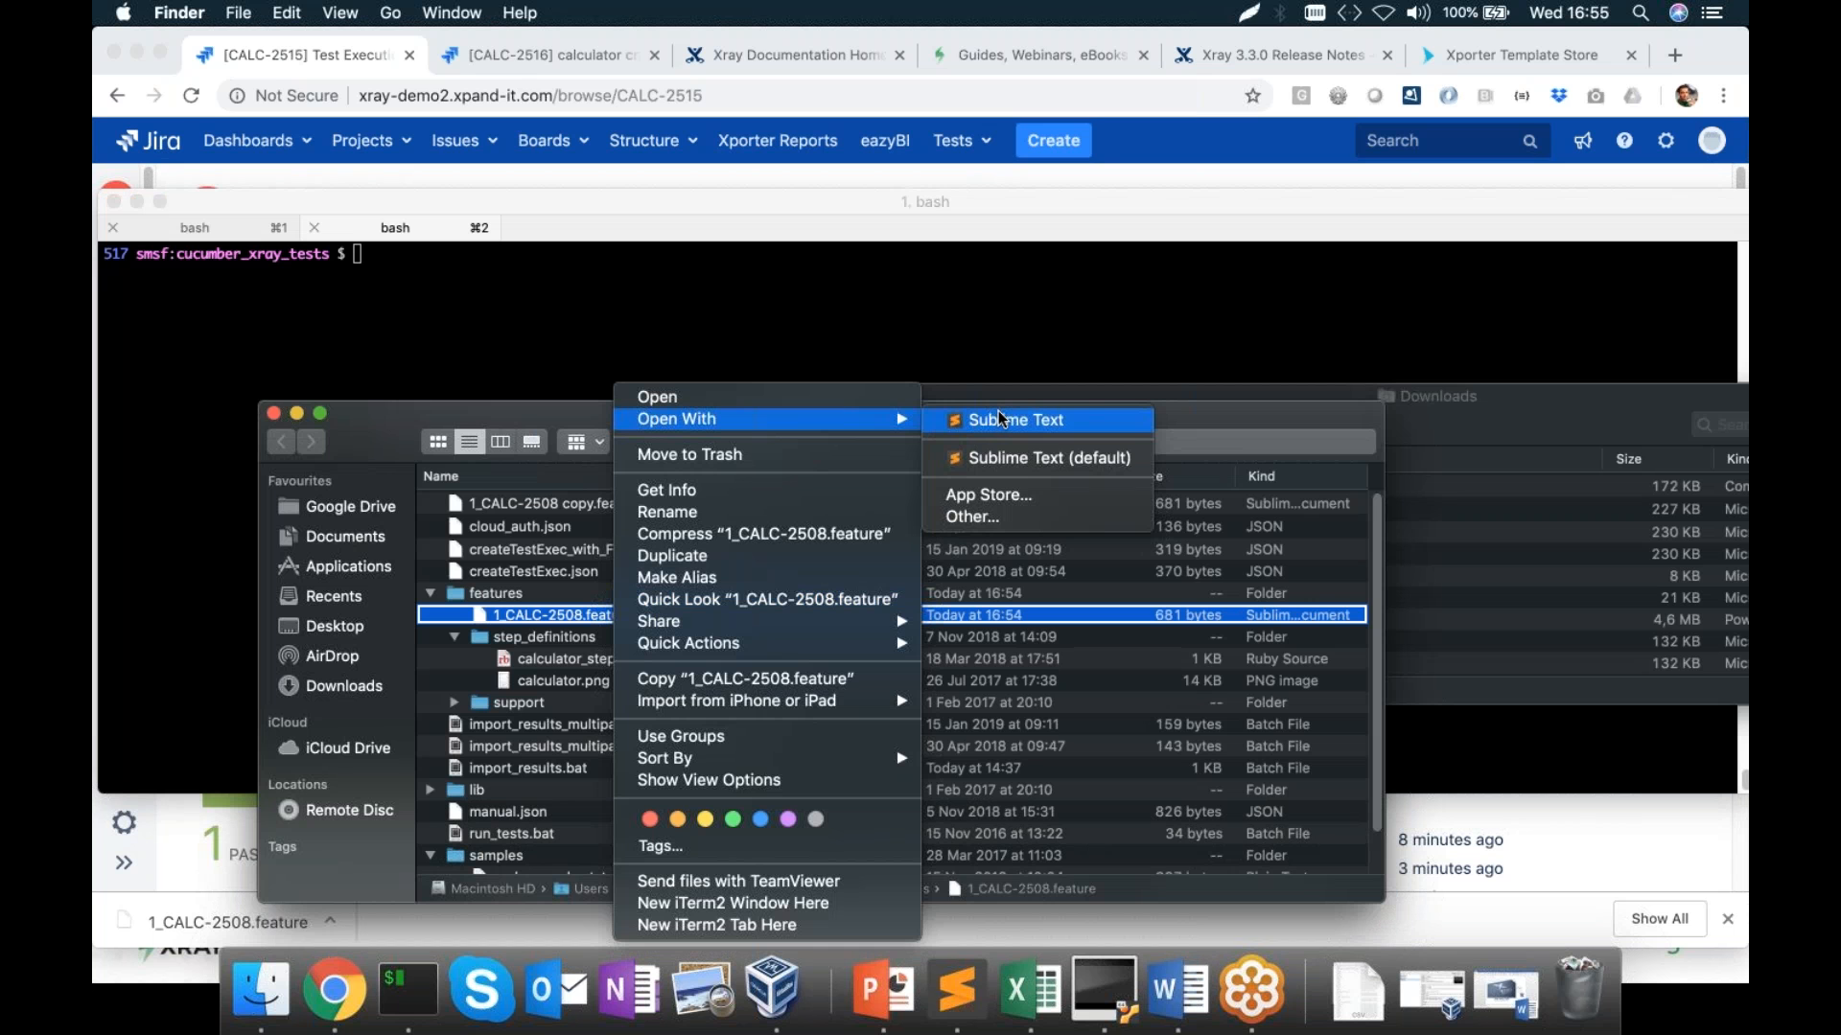
{"action": "left_click", "coordinate": [998, 418]}
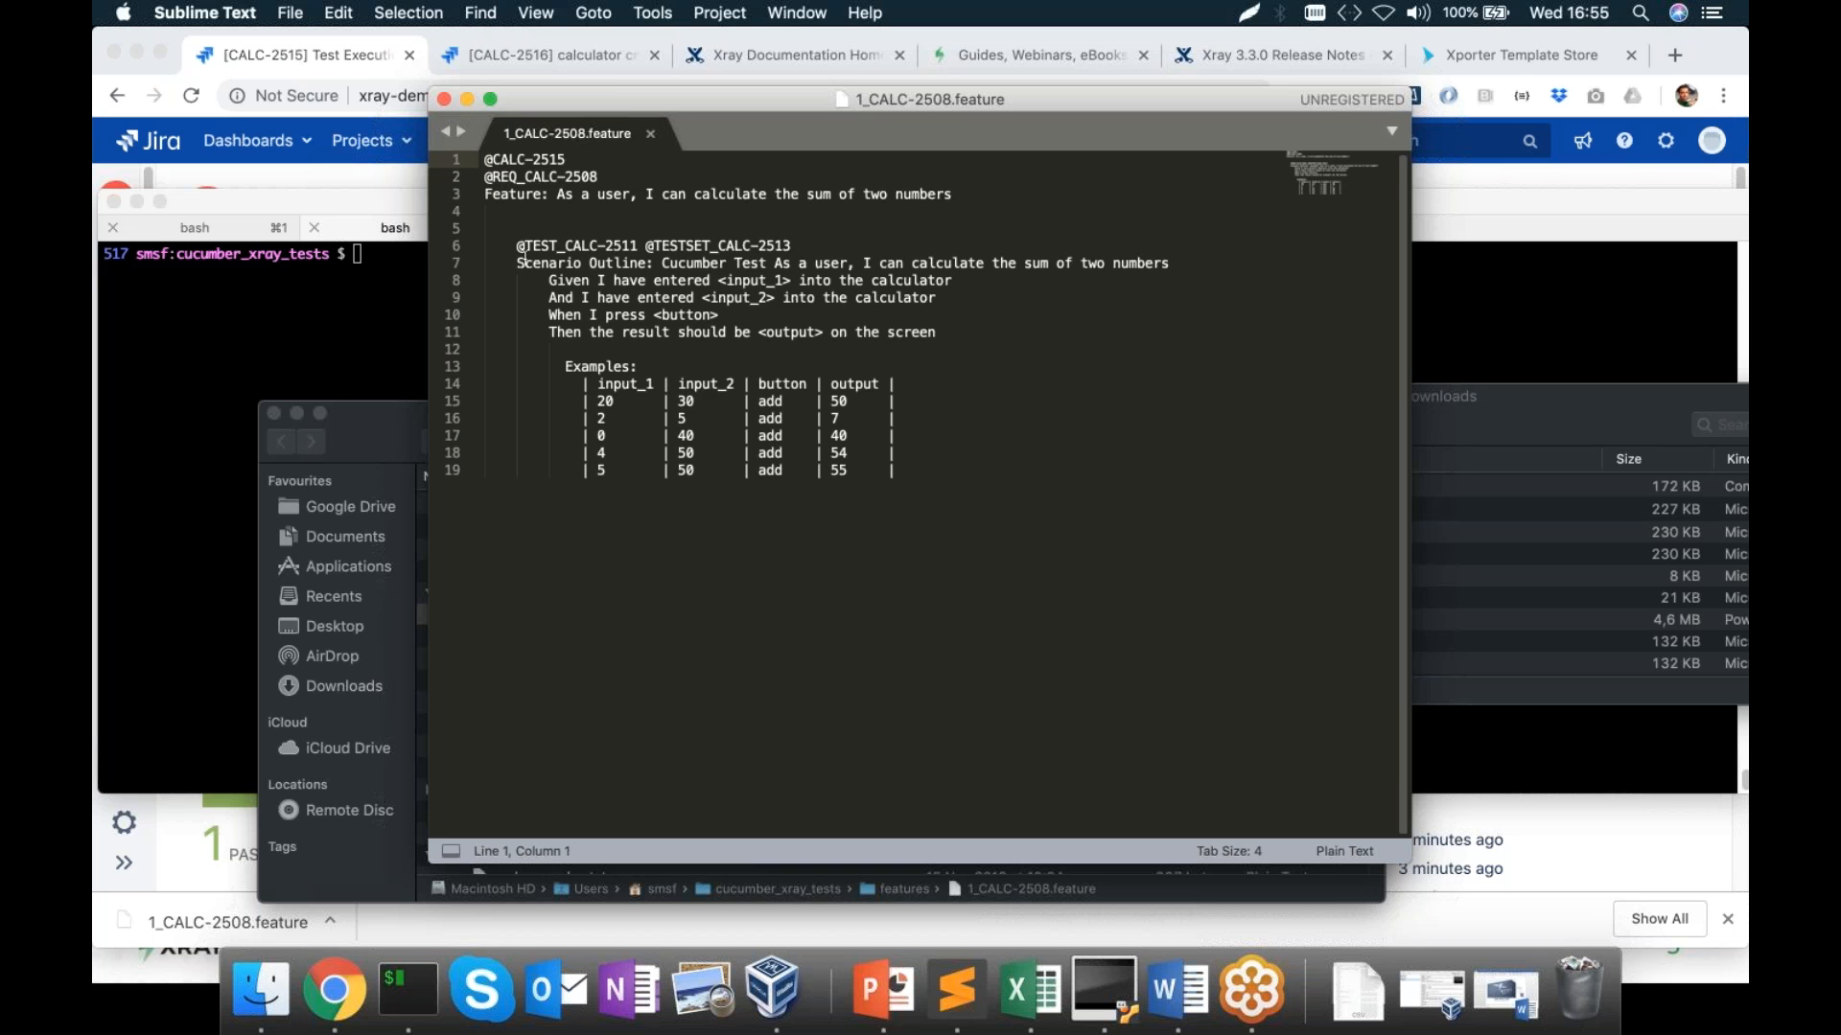
Switch to the iTerm2 terminal and run ./run_tests.bat in the cucumber_xray_tests folder
{"action": "left_click", "coordinate": [276, 329]}
{"action": "type", "text": "./ru"}
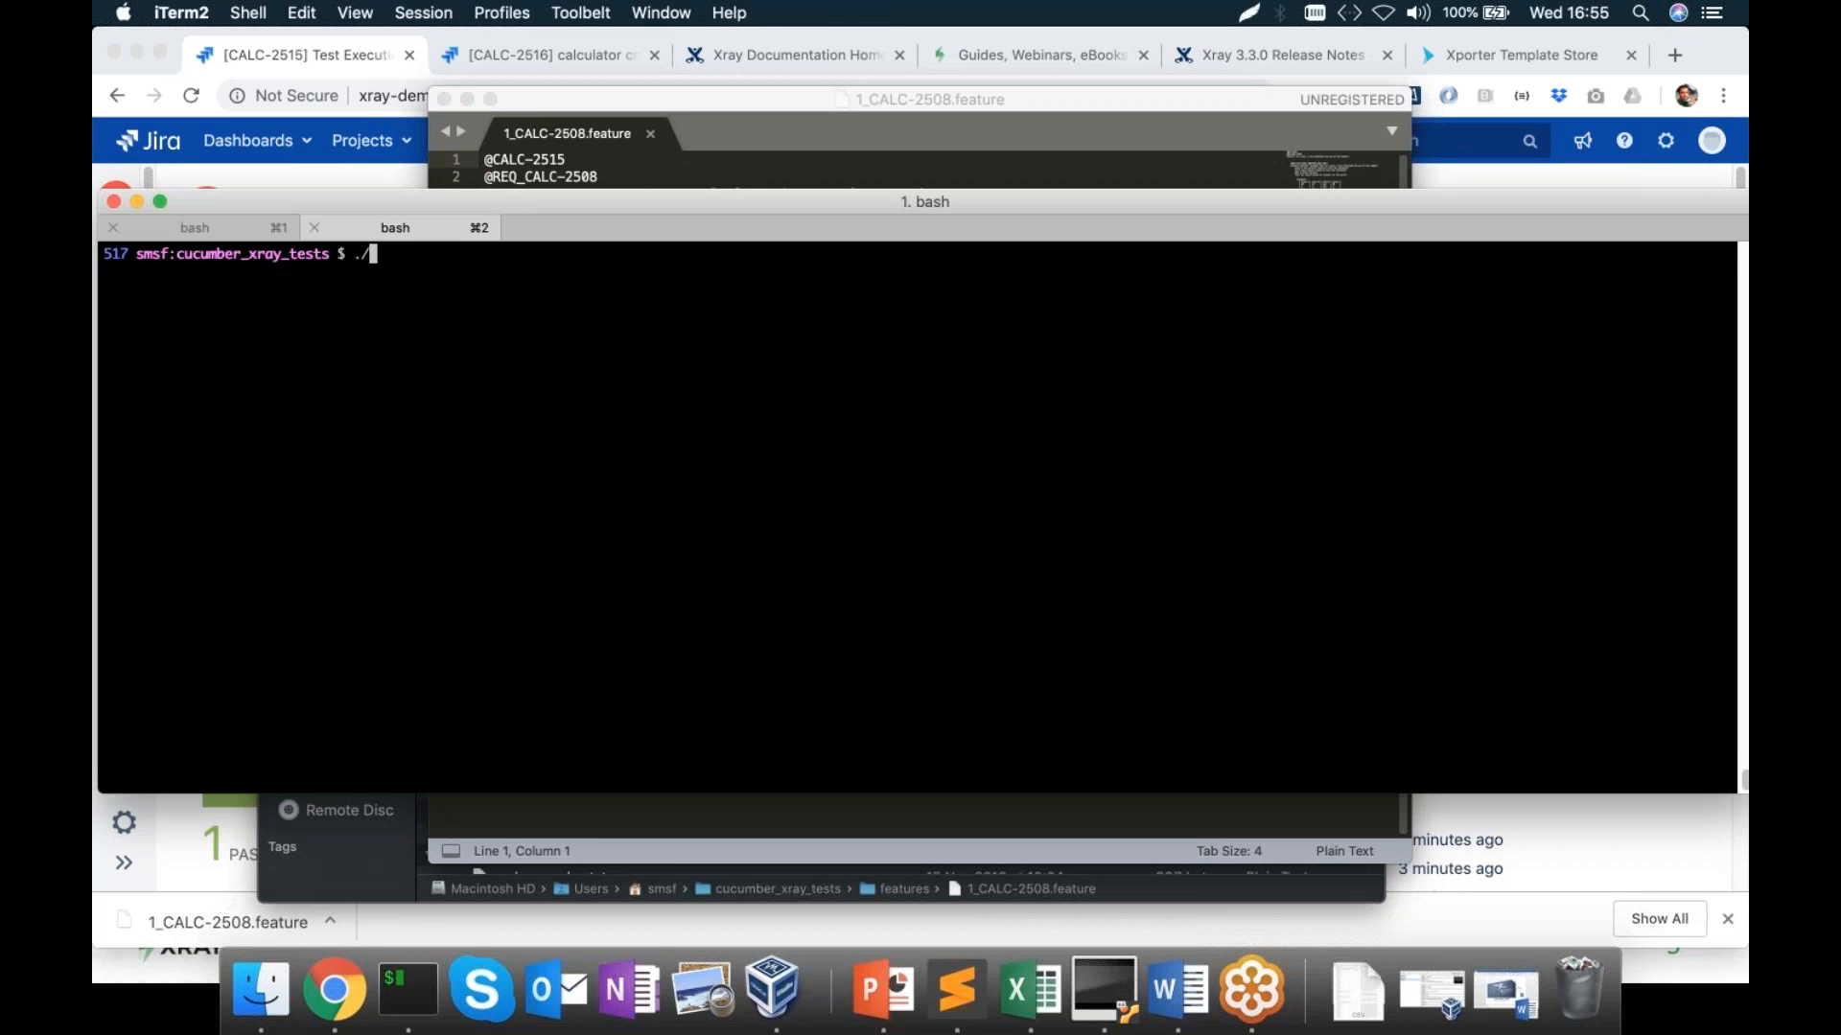
{"action": "key", "text": "Tab"}
{"action": "key", "text": "Return"}
List data.json in the terminal to check that the test results file exists
{"action": "type", "text": "ls sd"}
{"action": "key", "text": "BackSpace"}
{"action": "key", "text": "BackSpace"}
{"action": "type", "text": "da"}
{"action": "key", "text": "Tab"}
{"action": "key", "text": "Return"}
Run ./import_results.bat to import the Cucumber results into Xray
{"action": "type", "text": "./im"}
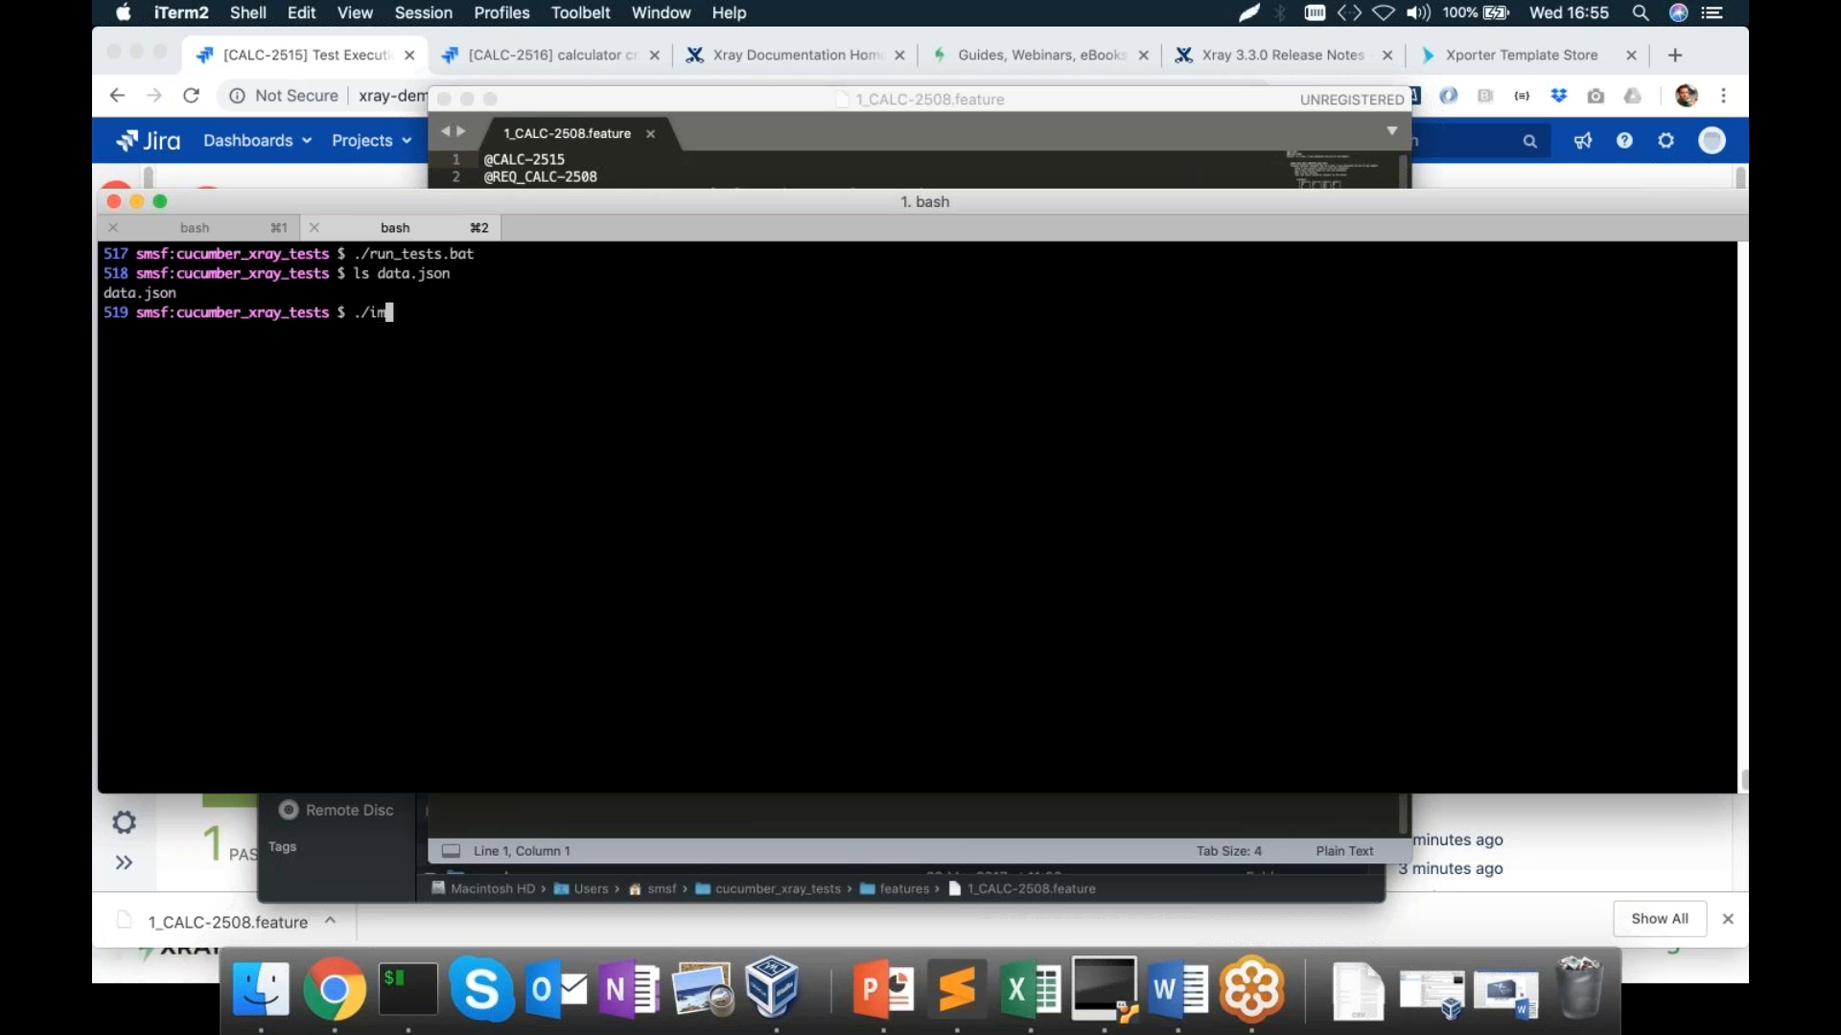
{"action": "key", "text": "Tab"}
{"action": "type", "text": "."}
{"action": "key", "text": "Tab"}
{"action": "key", "text": "Return"}
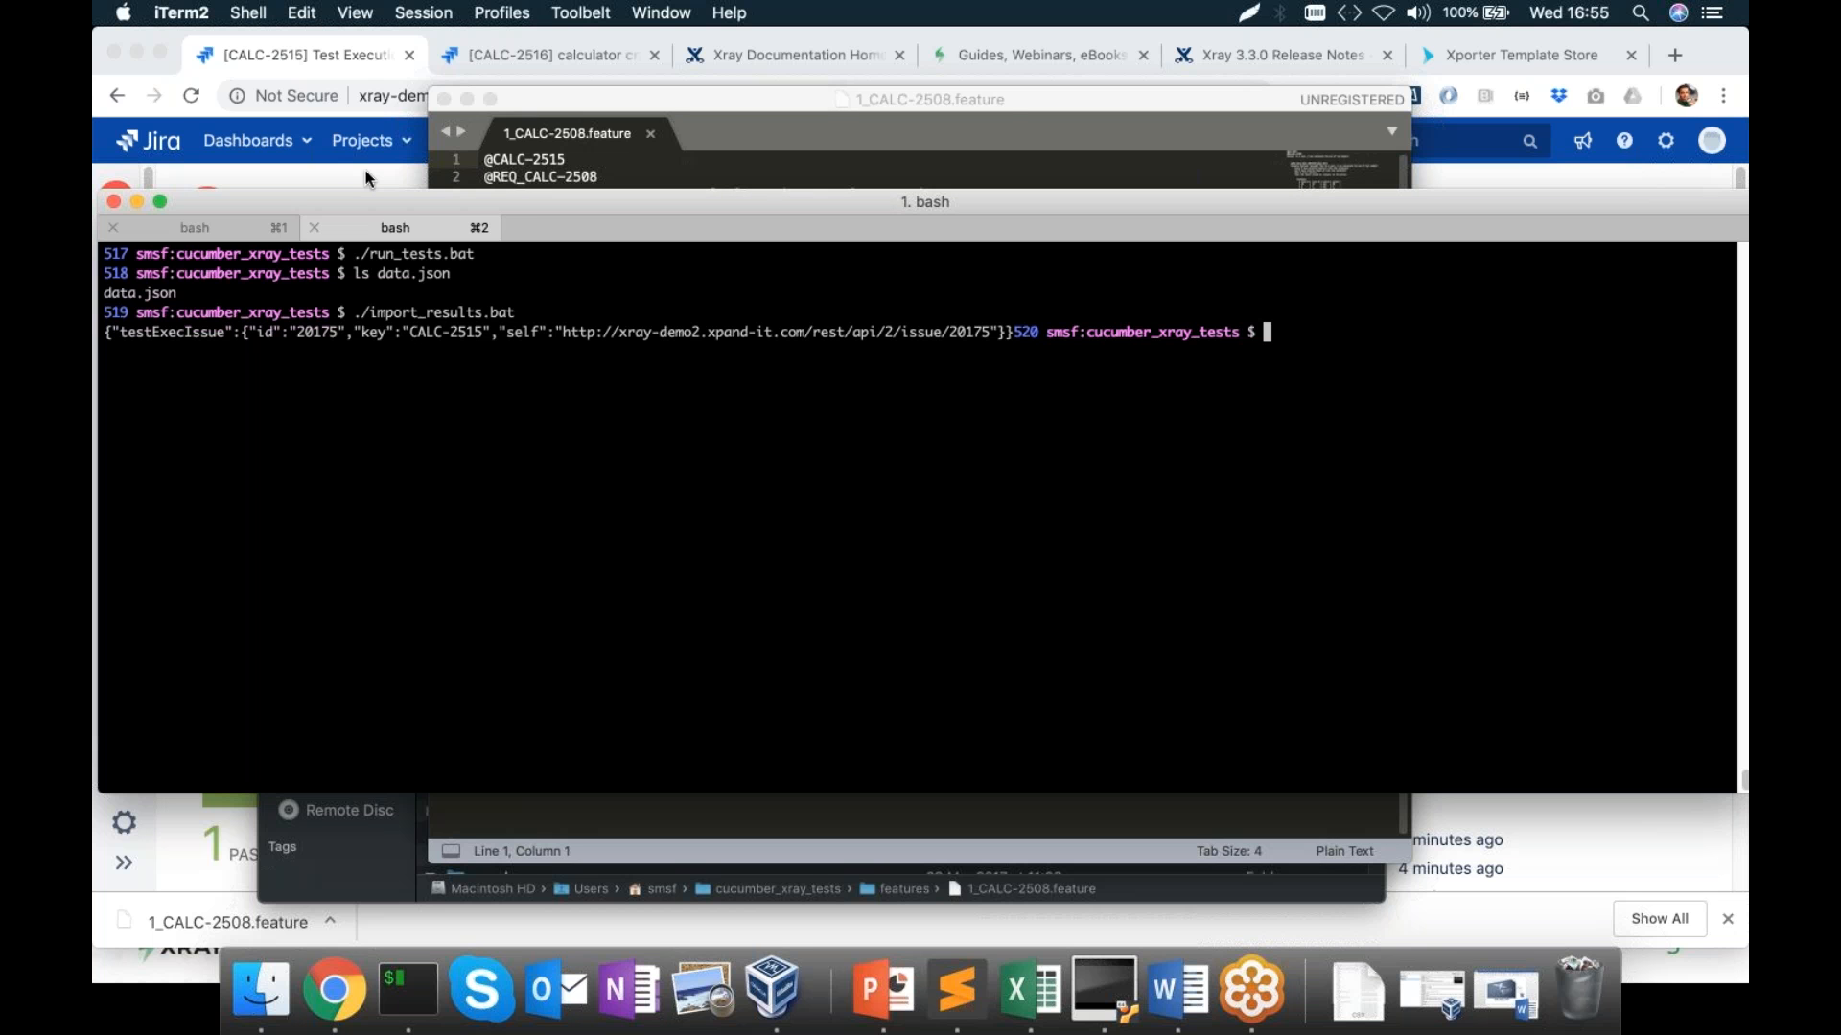
Switch to Chrome, reload test execution CALC-2515 and check the statuses in its test list
{"action": "left_click", "coordinate": [365, 171]}
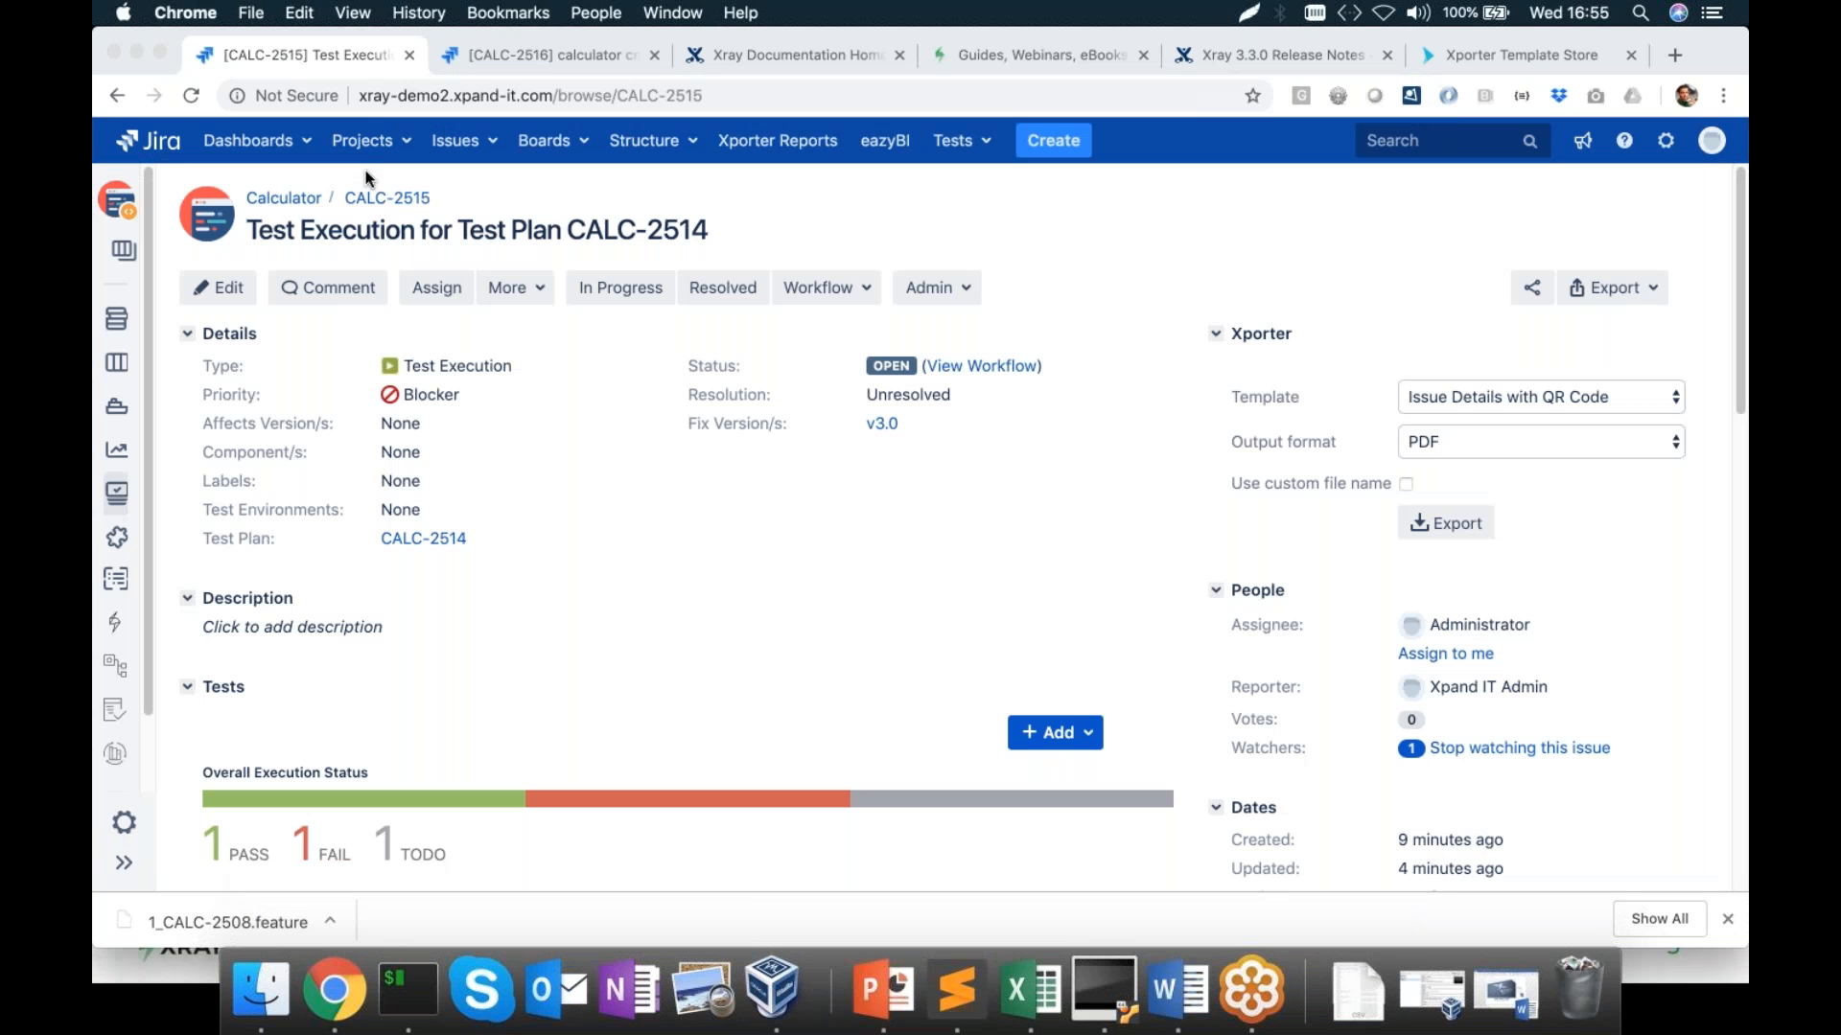
{"action": "key", "text": "super+r"}
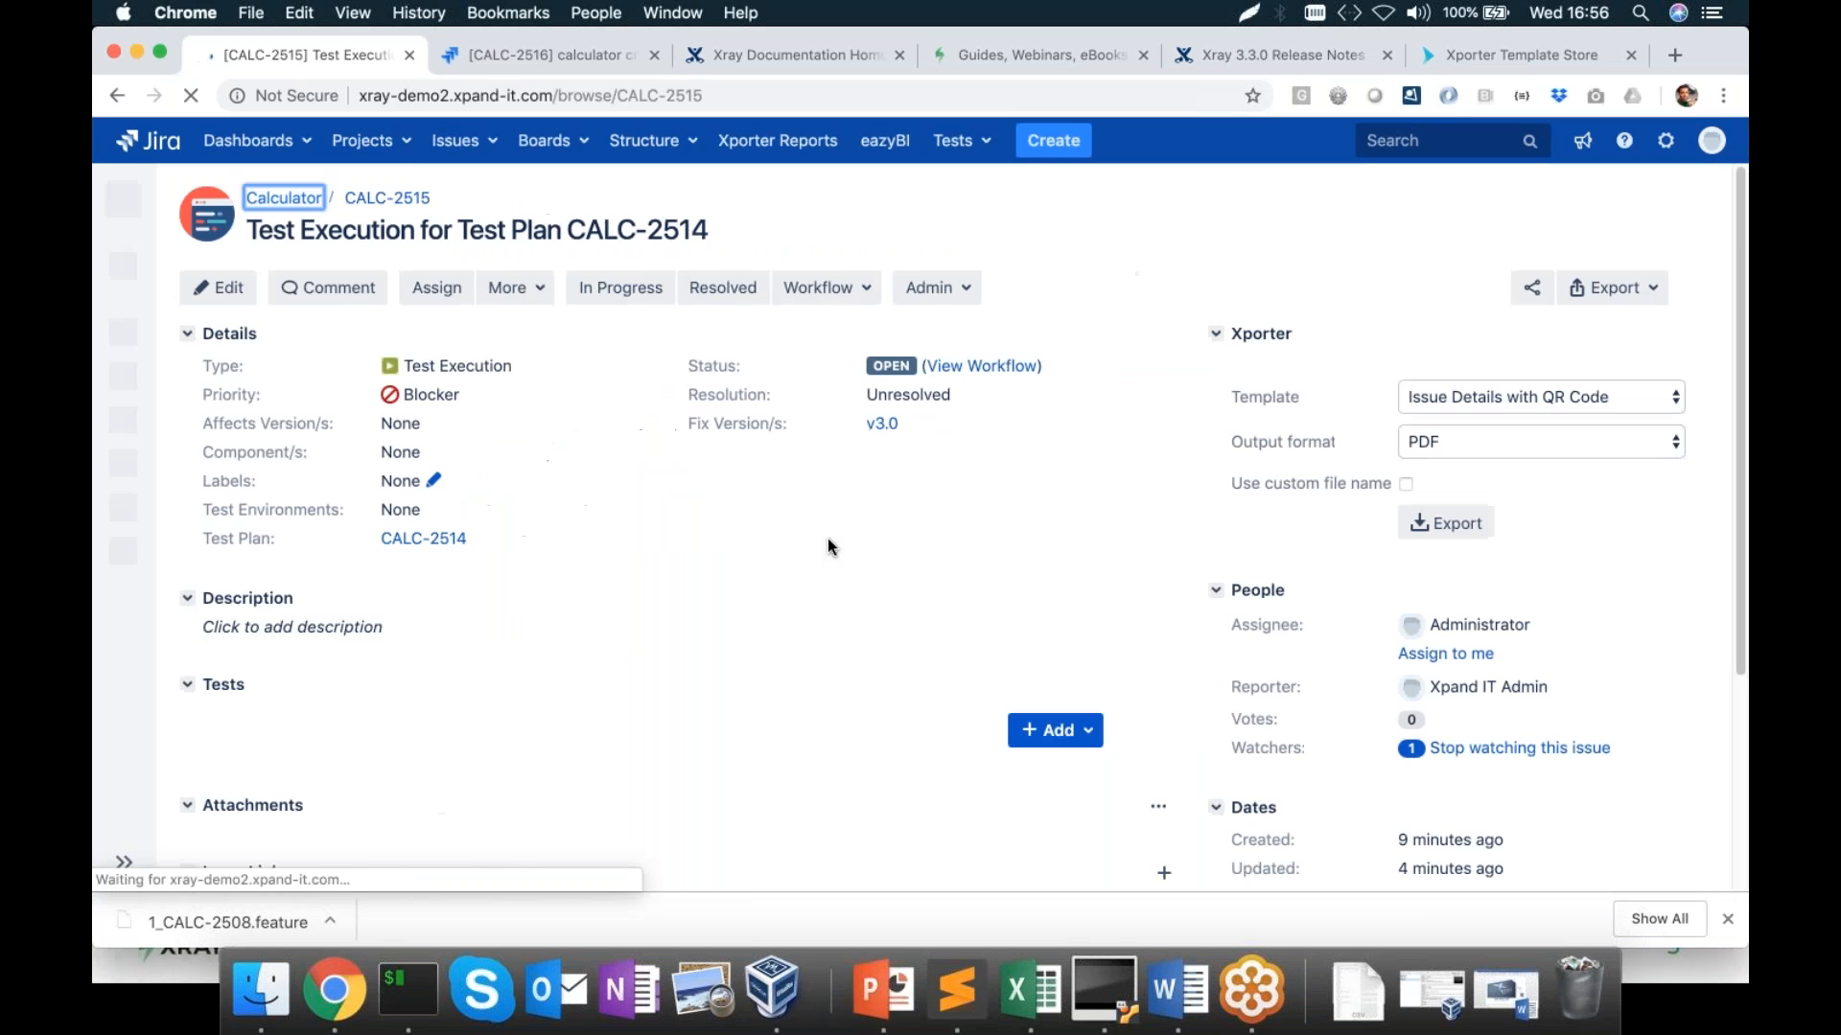
{"action": "scroll", "coordinate": [809, 458], "scroll_direction": "down", "scroll_amount": 3}
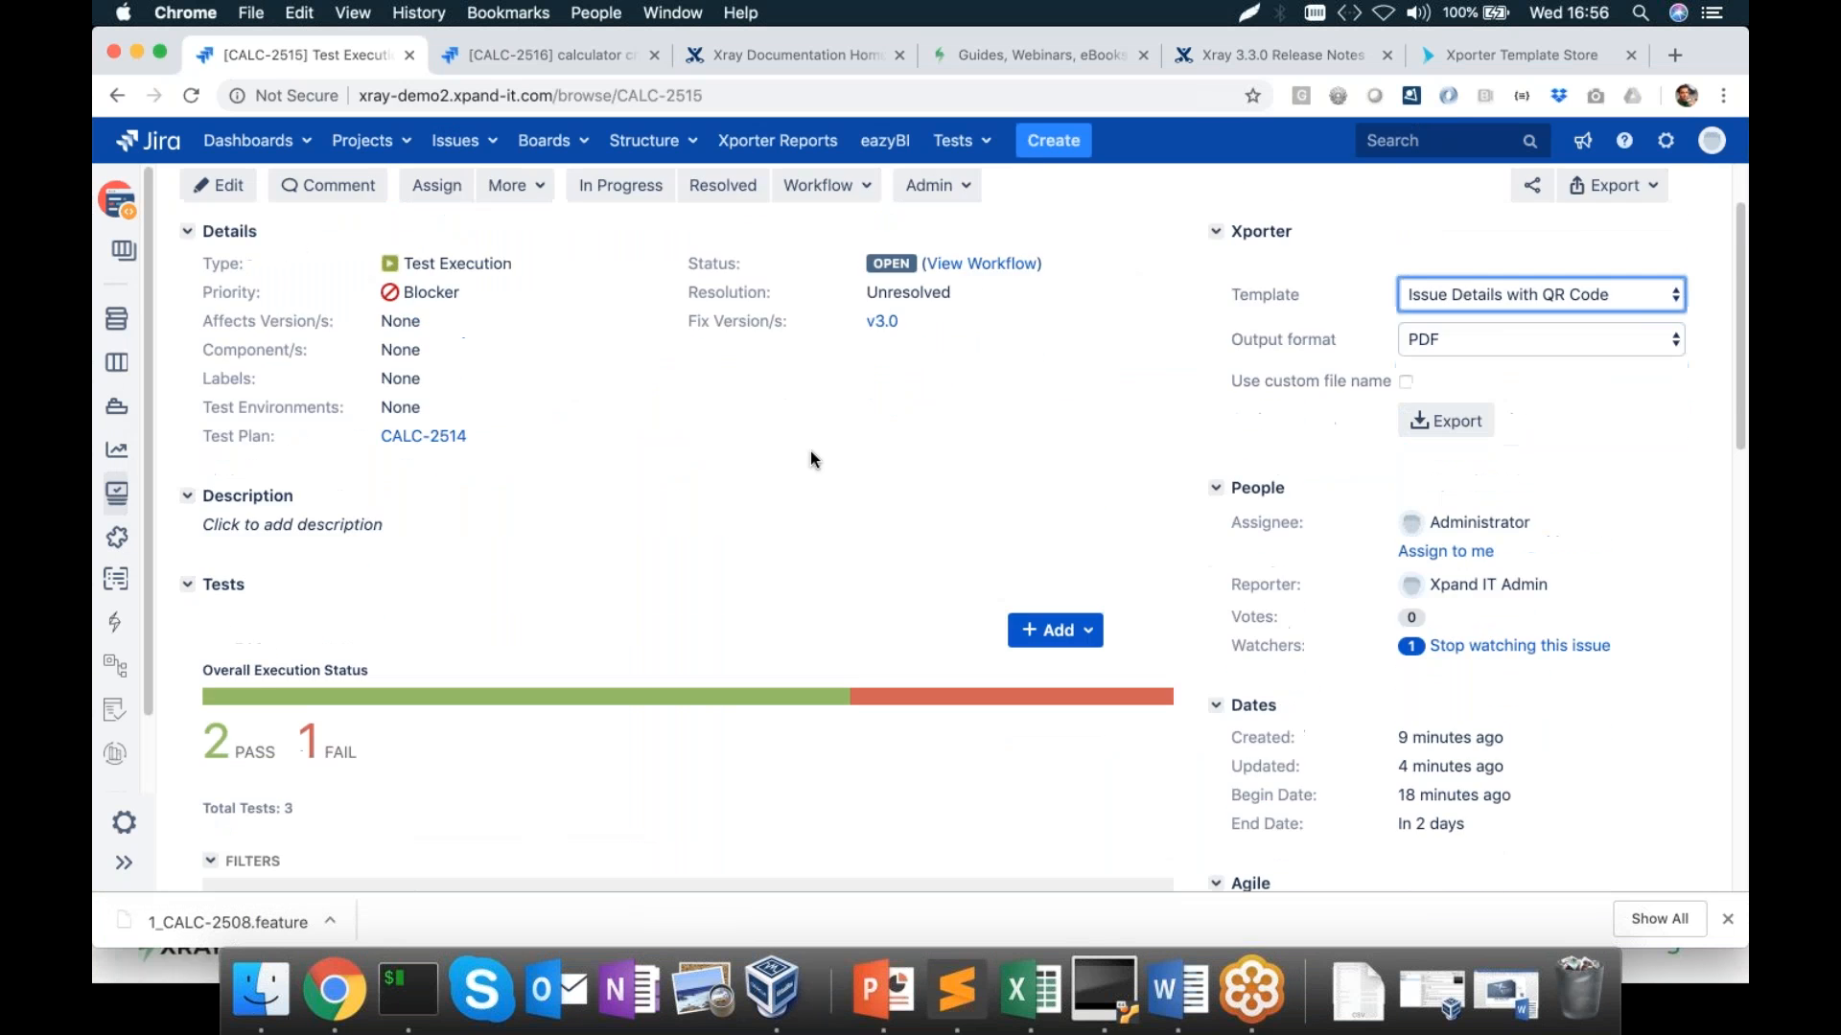
{"action": "scroll", "coordinate": [811, 459], "scroll_direction": "down", "scroll_amount": 10}
{"action": "scroll", "coordinate": [809, 459], "scroll_direction": "down", "scroll_amount": 2}
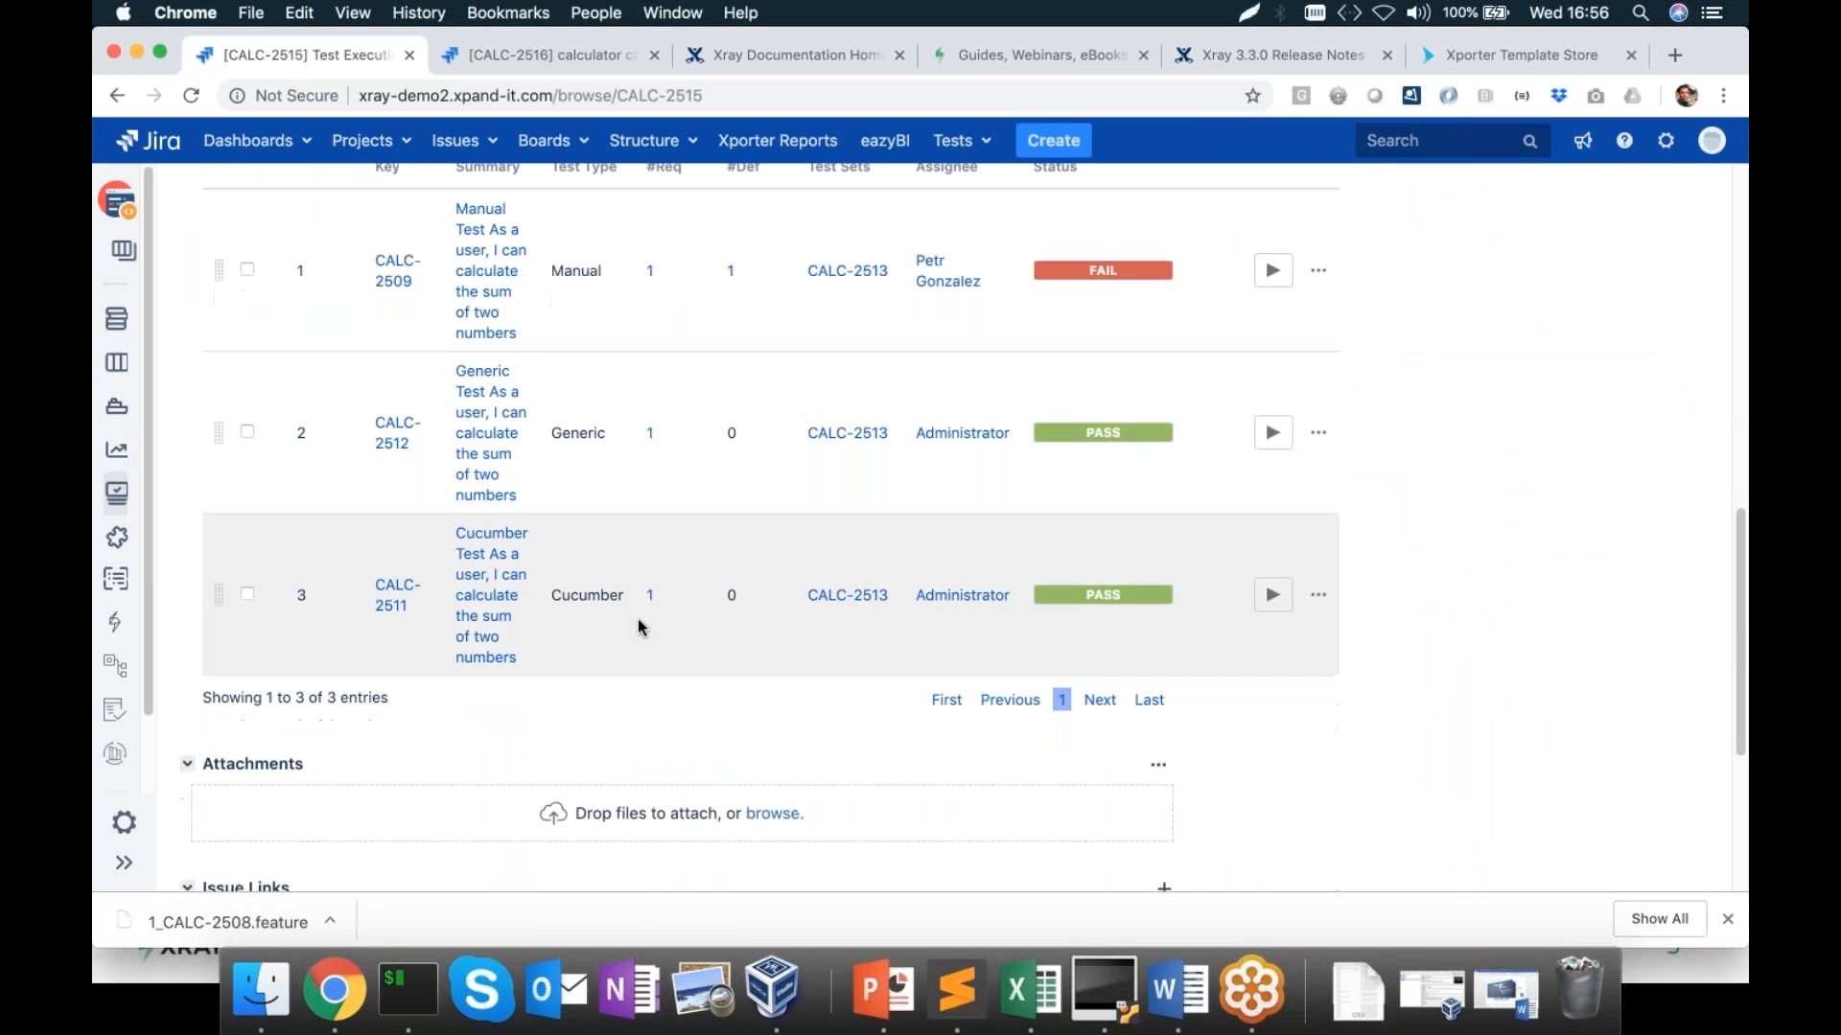
Open the execution details of Cucumber test CALC-2511 and examine the first example's hooks, steps and After hook evidence
{"action": "left_click", "coordinate": [1273, 595]}
{"action": "left_click", "coordinate": [1351, 313]}
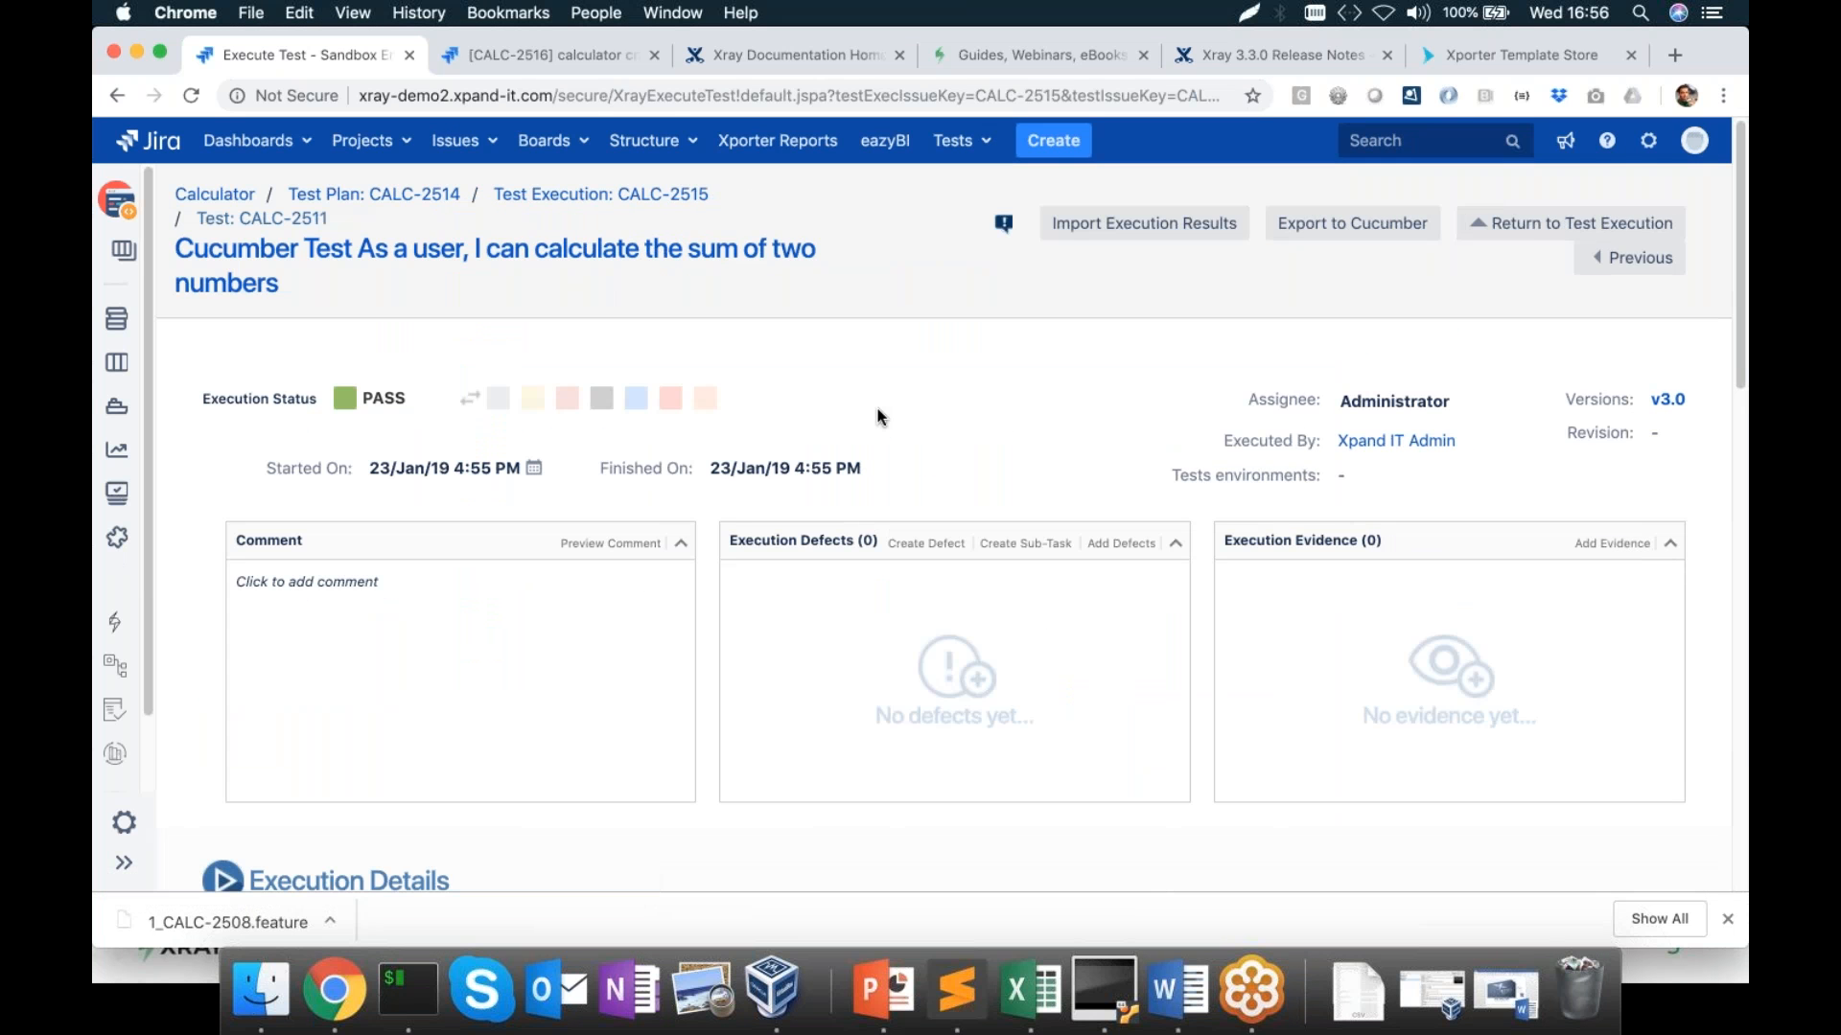
{"action": "scroll", "coordinate": [877, 417], "scroll_direction": "down", "scroll_amount": 10}
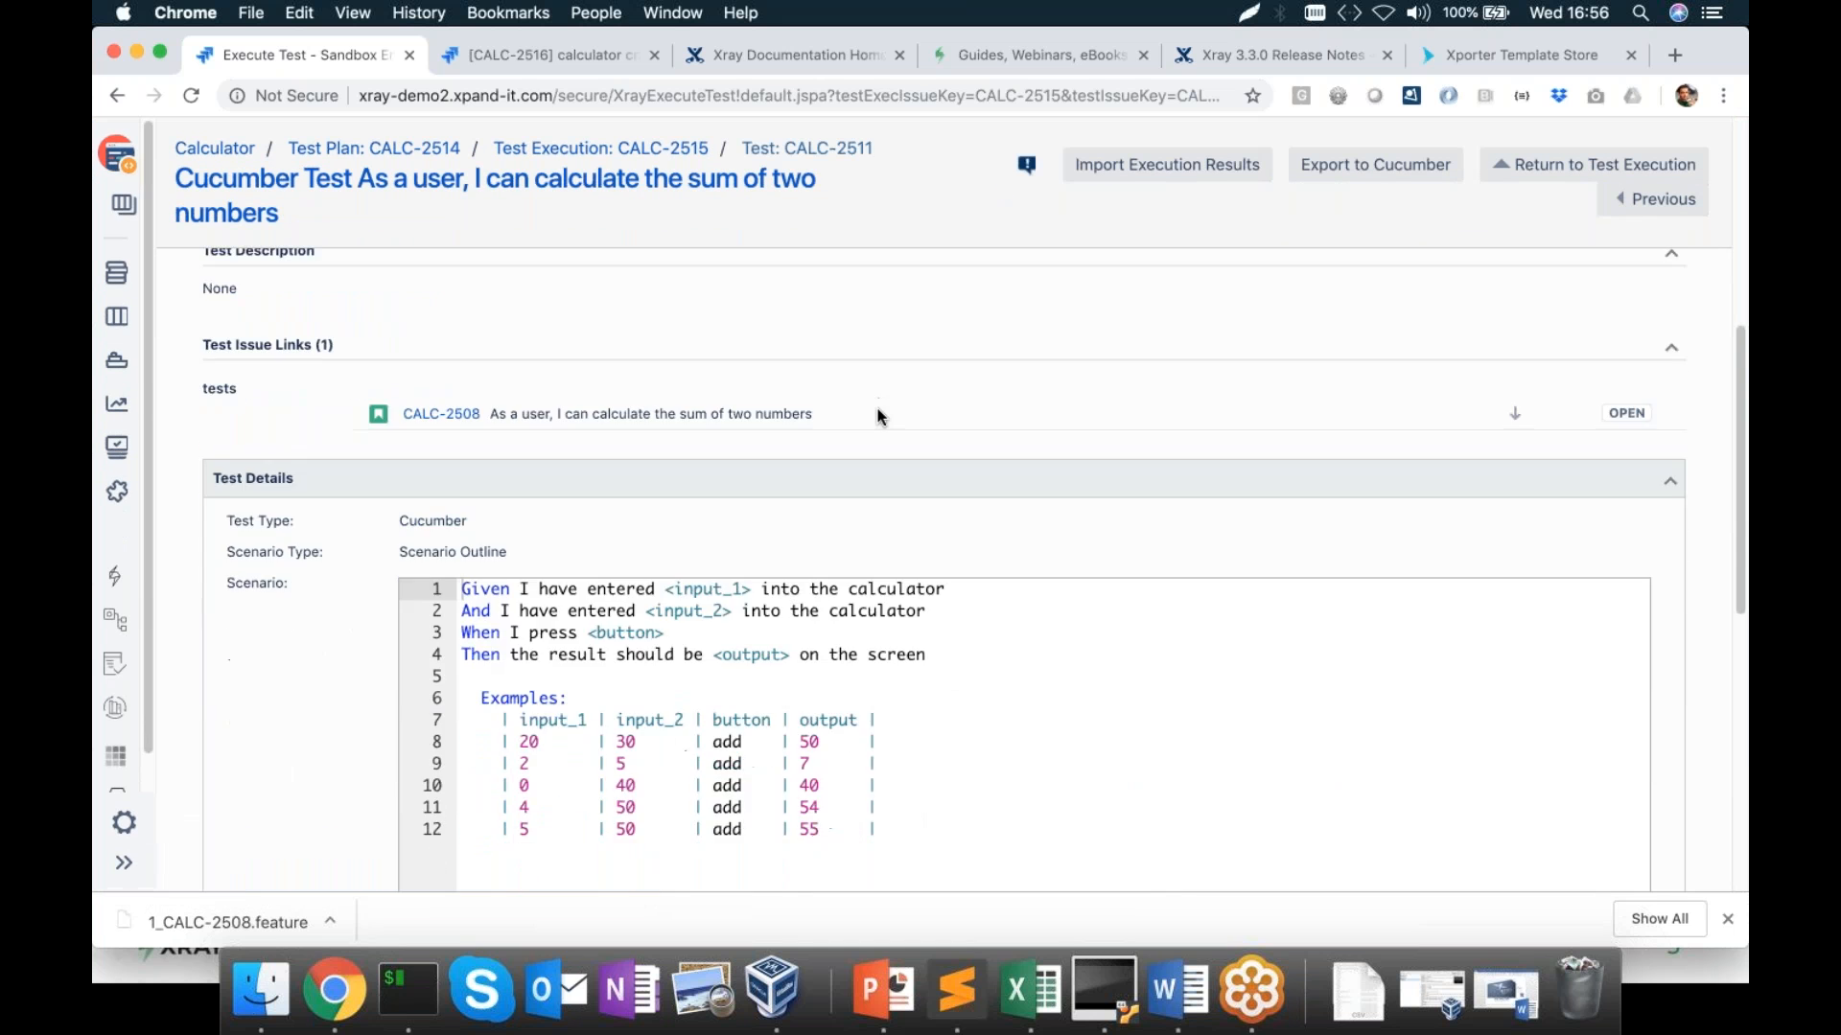
{"action": "scroll", "coordinate": [878, 418], "scroll_direction": "down", "scroll_amount": 5}
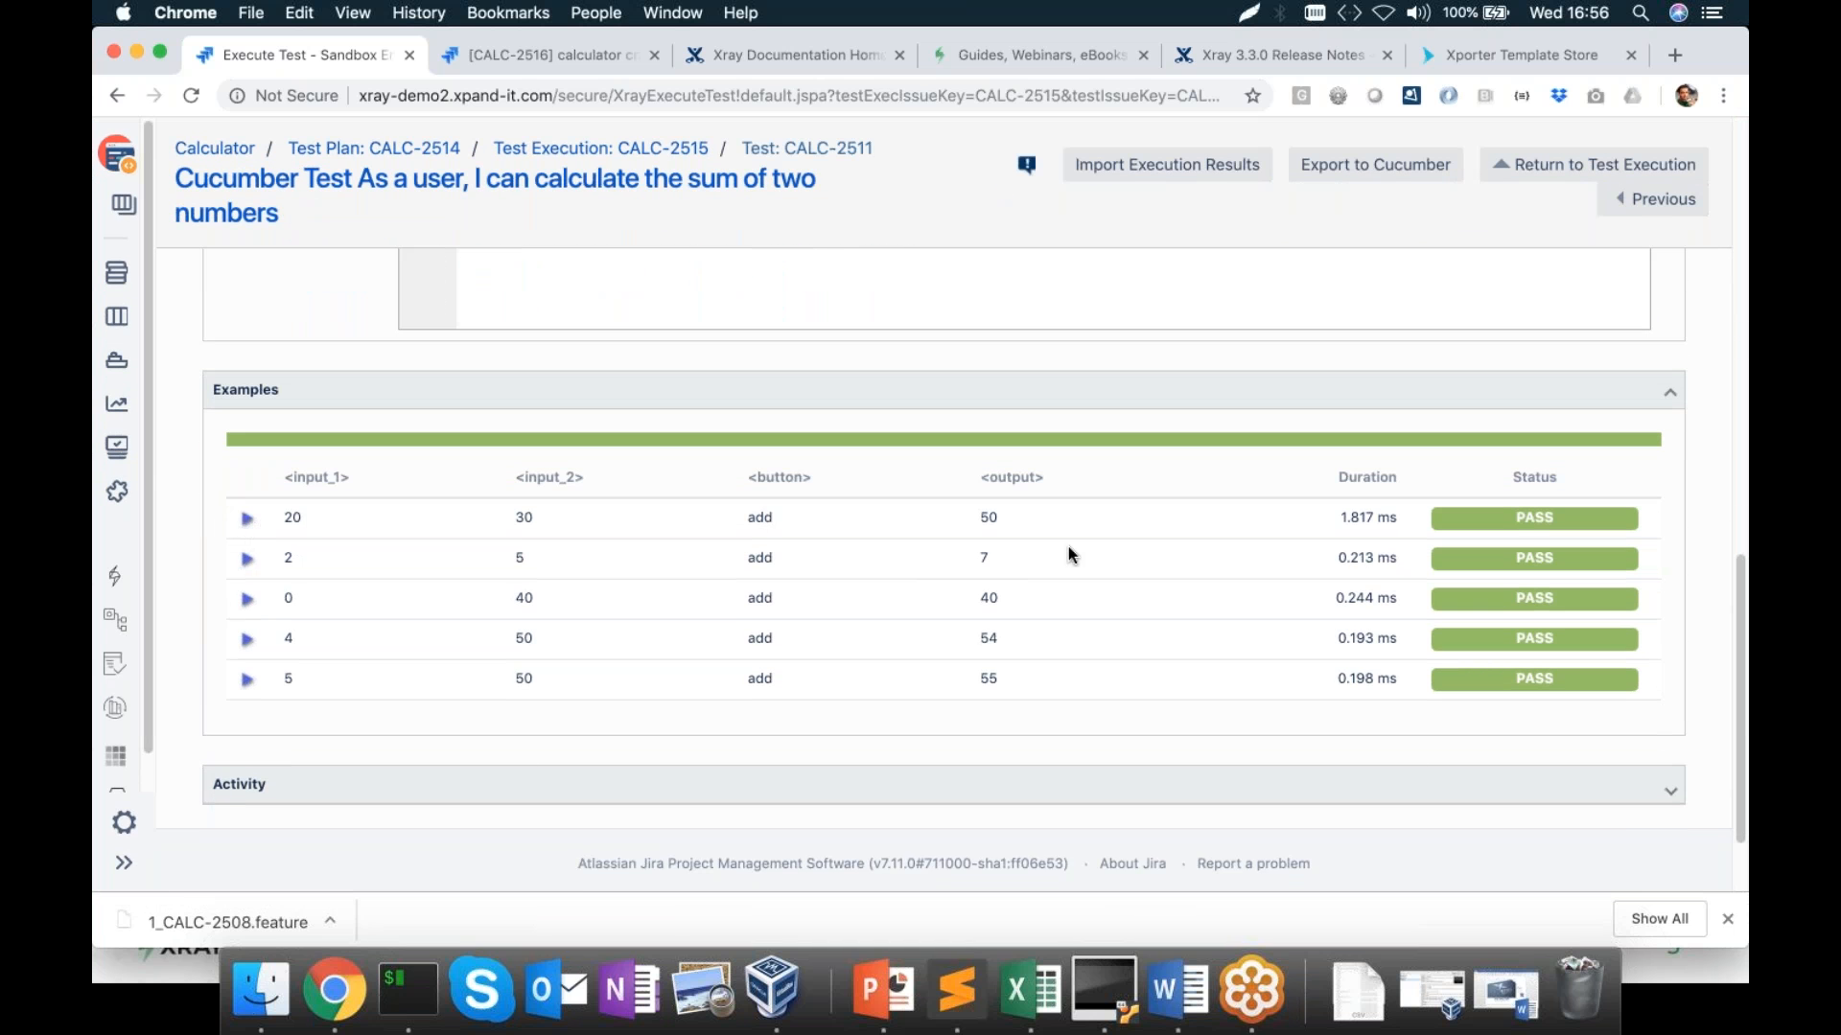
{"action": "left_click", "coordinate": [243, 520]}
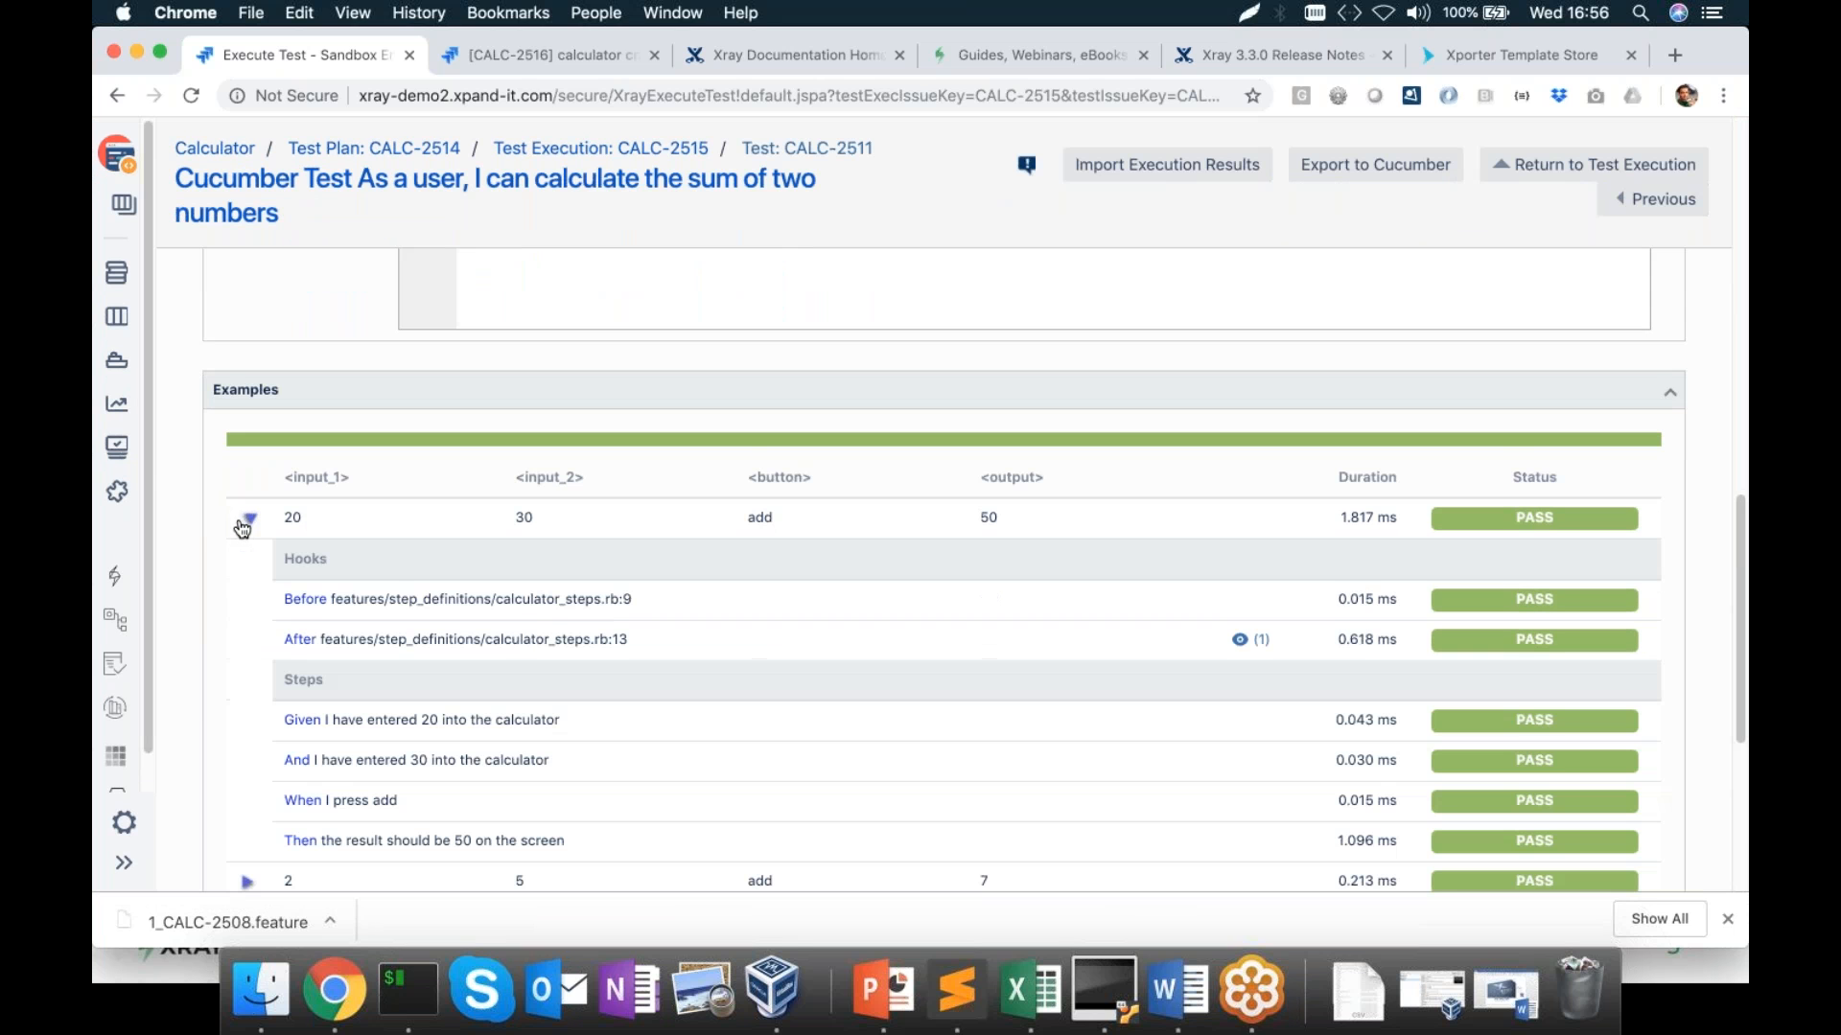
{"action": "scroll", "coordinate": [244, 528], "scroll_direction": "down", "scroll_amount": 2}
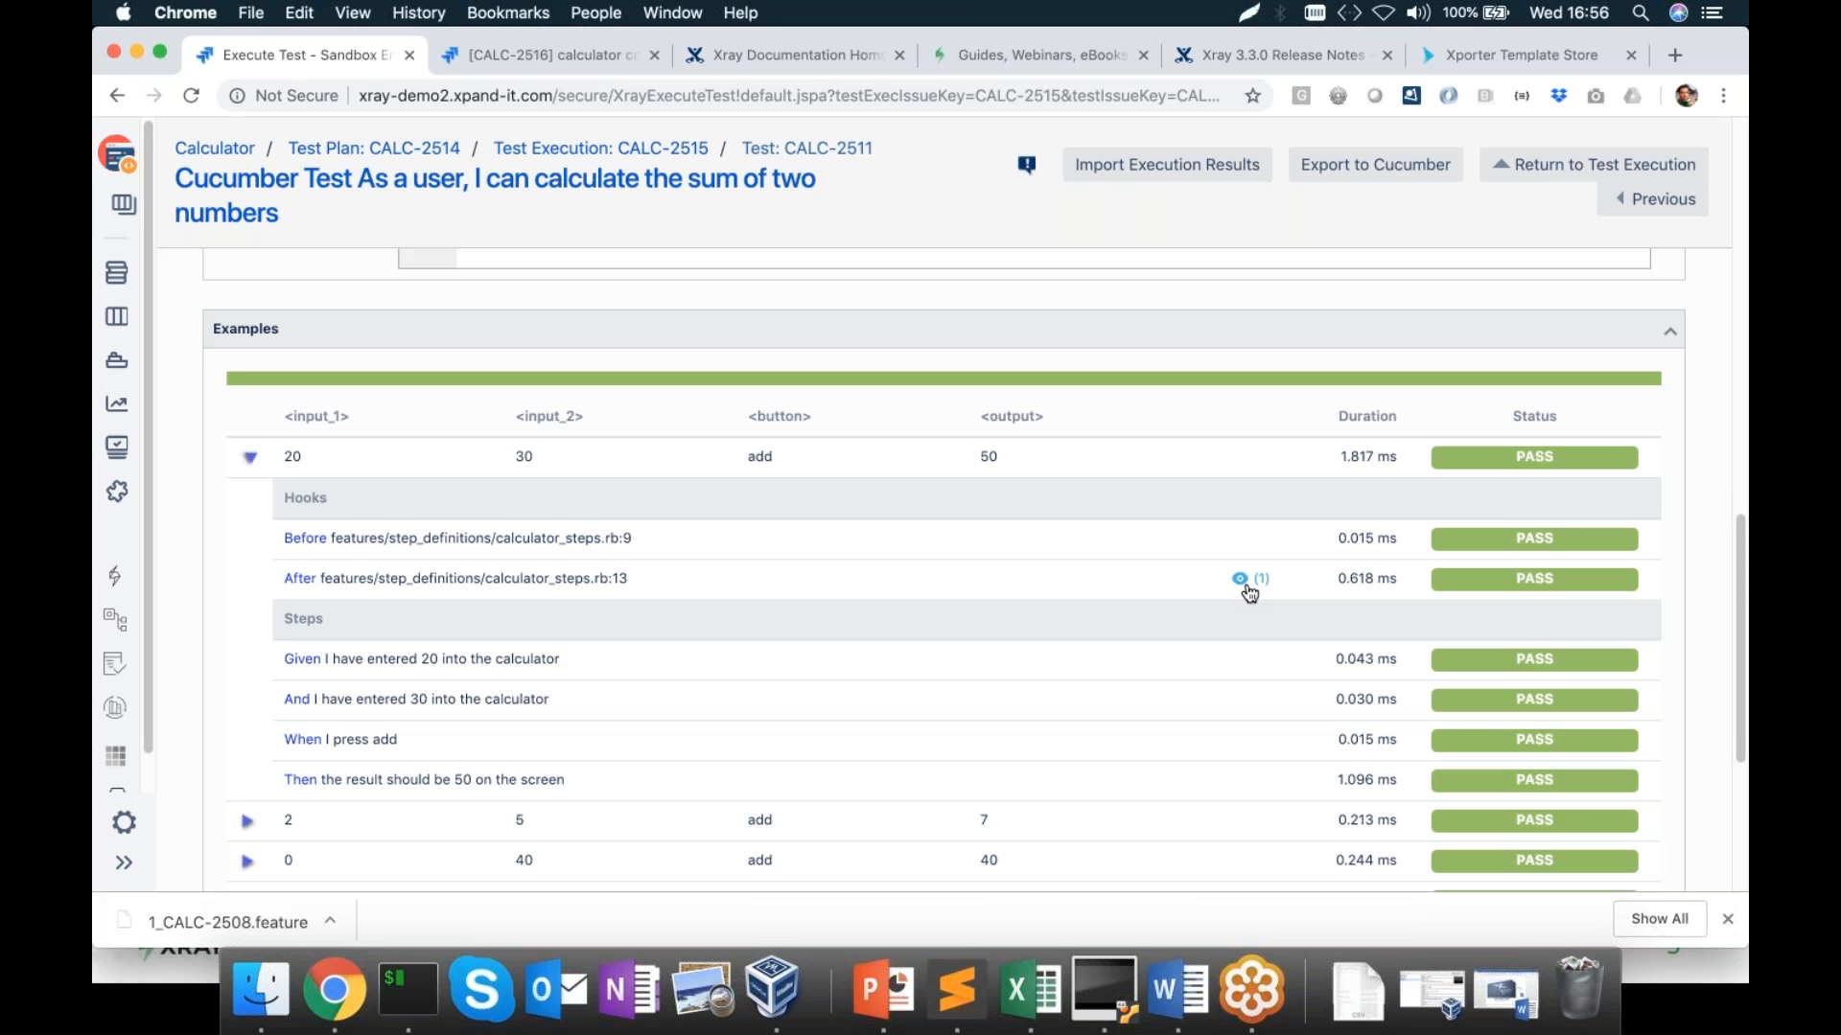
{"action": "mouse_move", "coordinate": [1247, 587]}
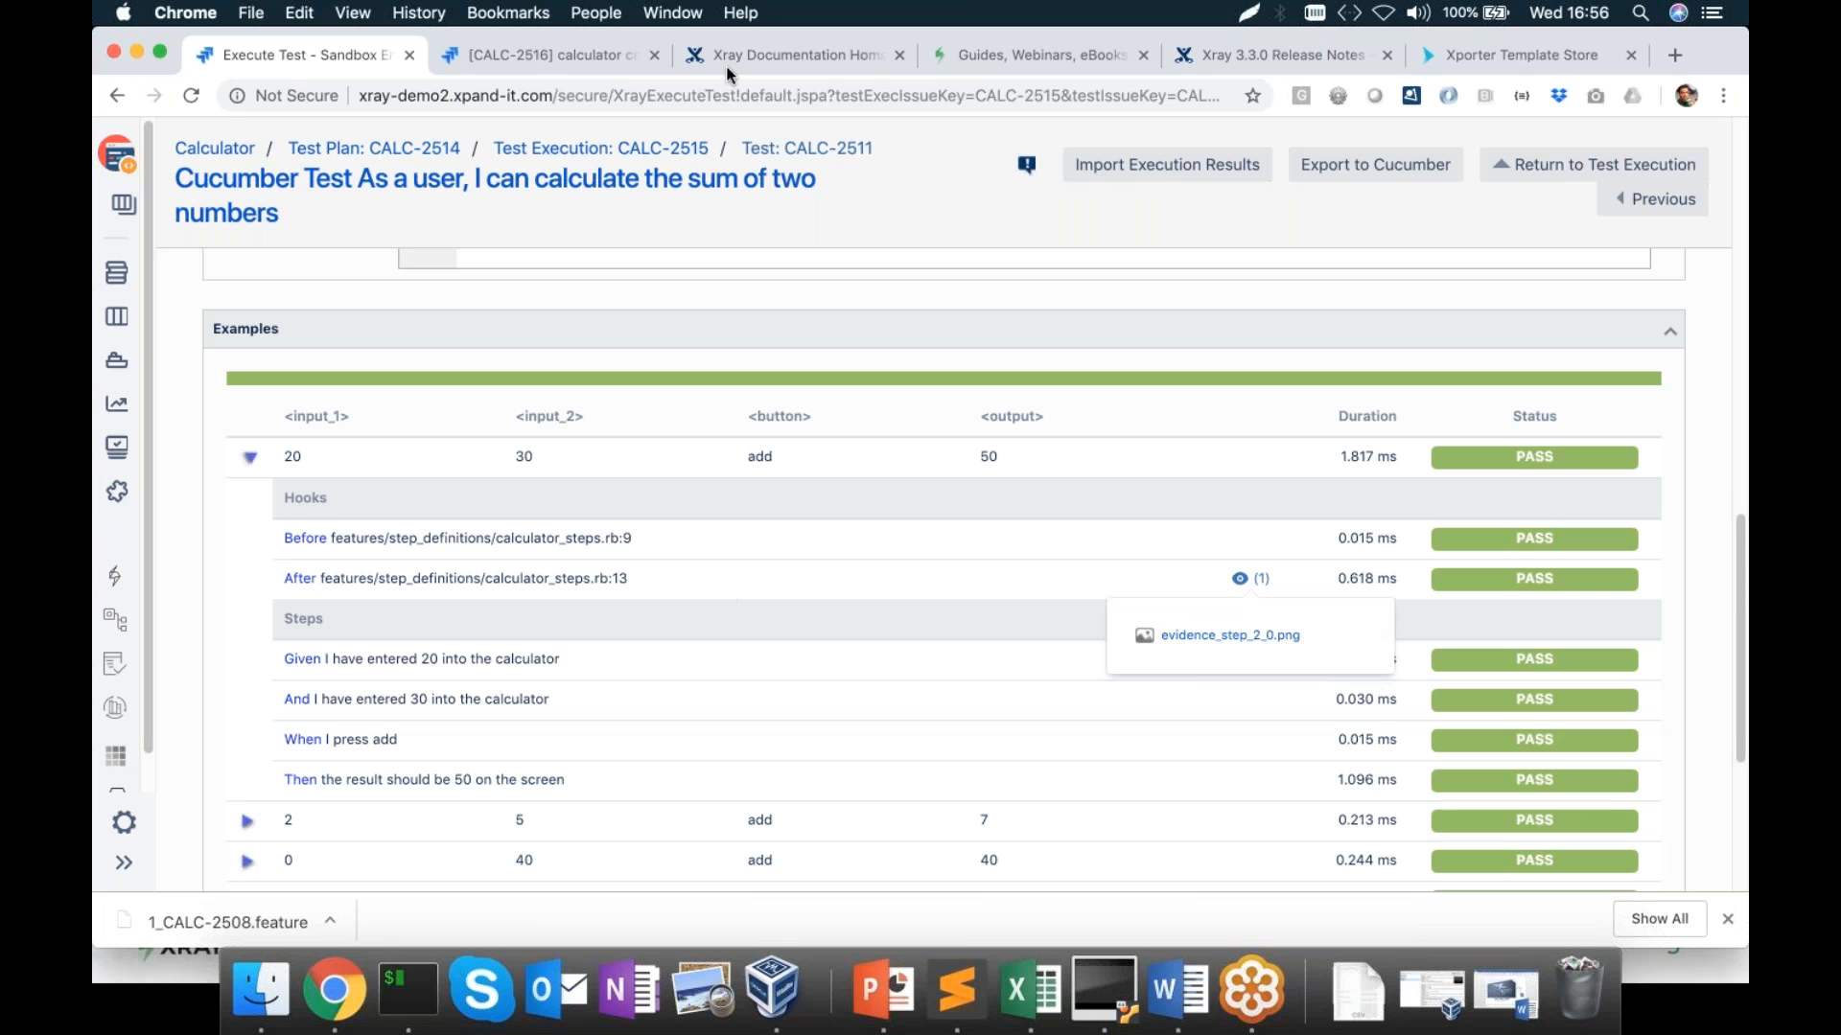
Return to test execution CALC-2515 and mark it as Resolved with resolution Fixed
{"action": "left_click", "coordinate": [674, 148]}
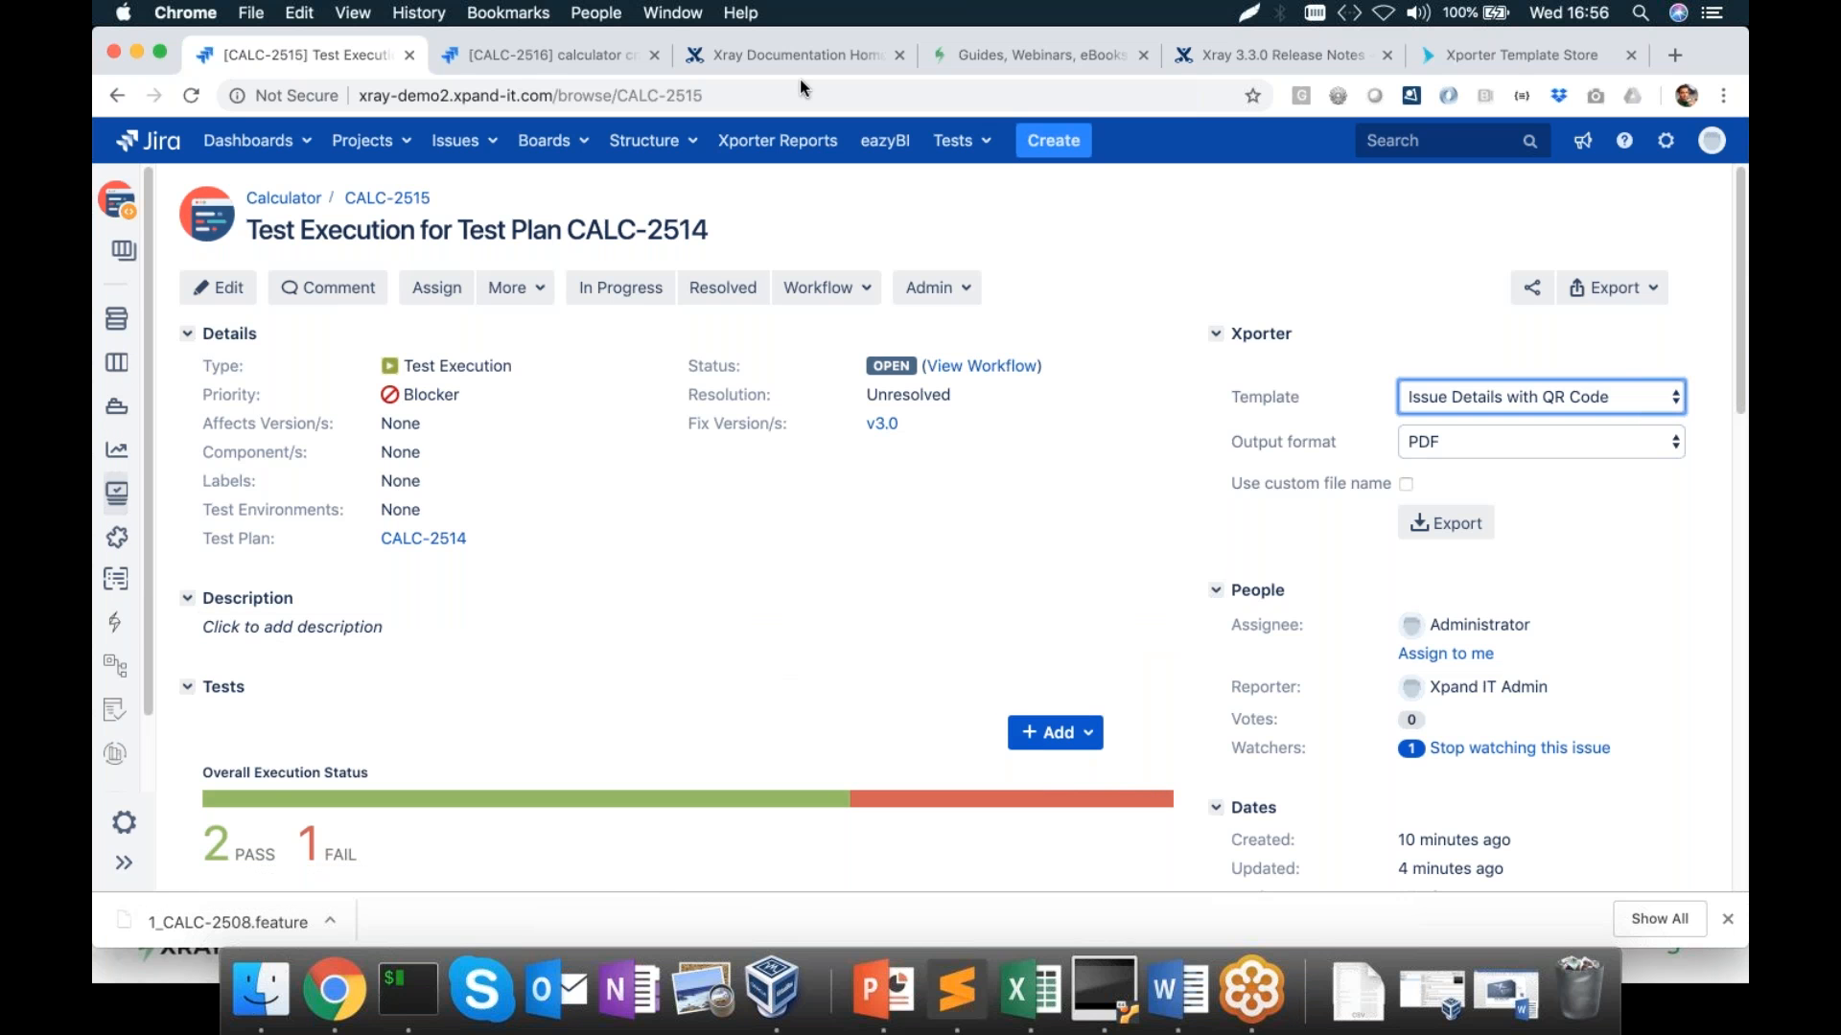
{"action": "left_click", "coordinate": [744, 292]}
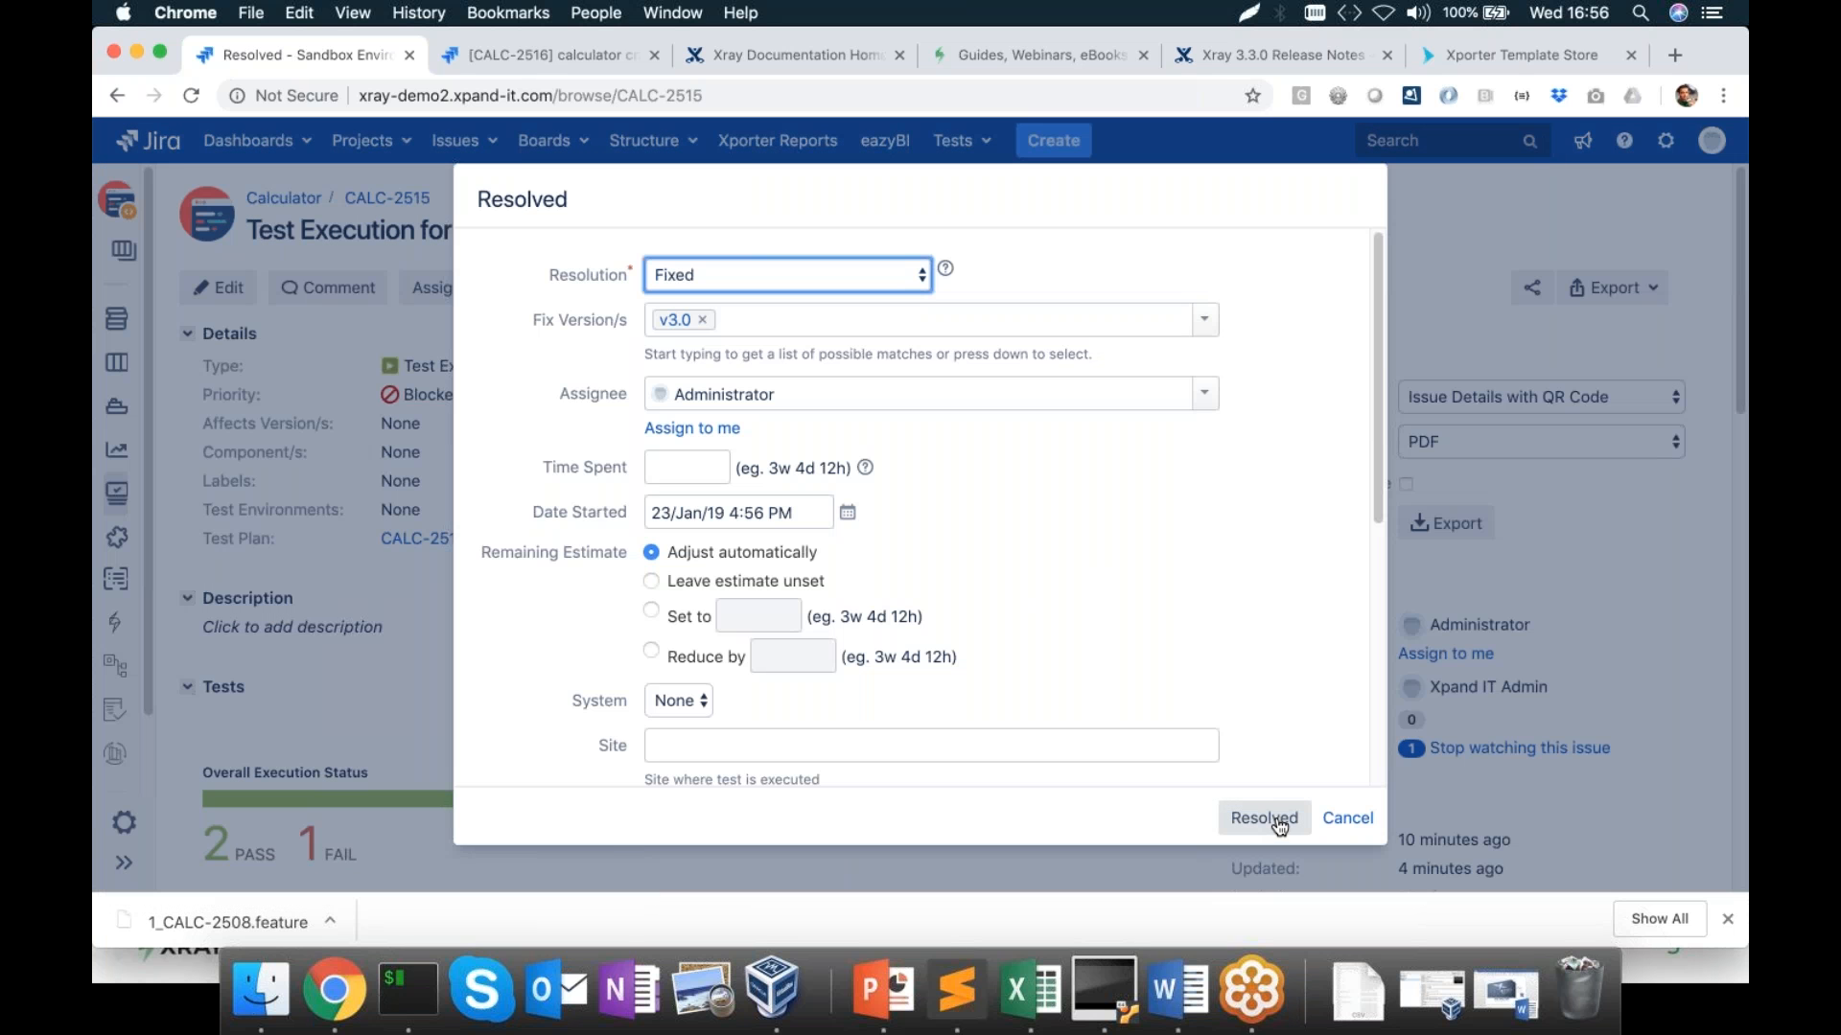
{"action": "left_click", "coordinate": [1276, 822]}
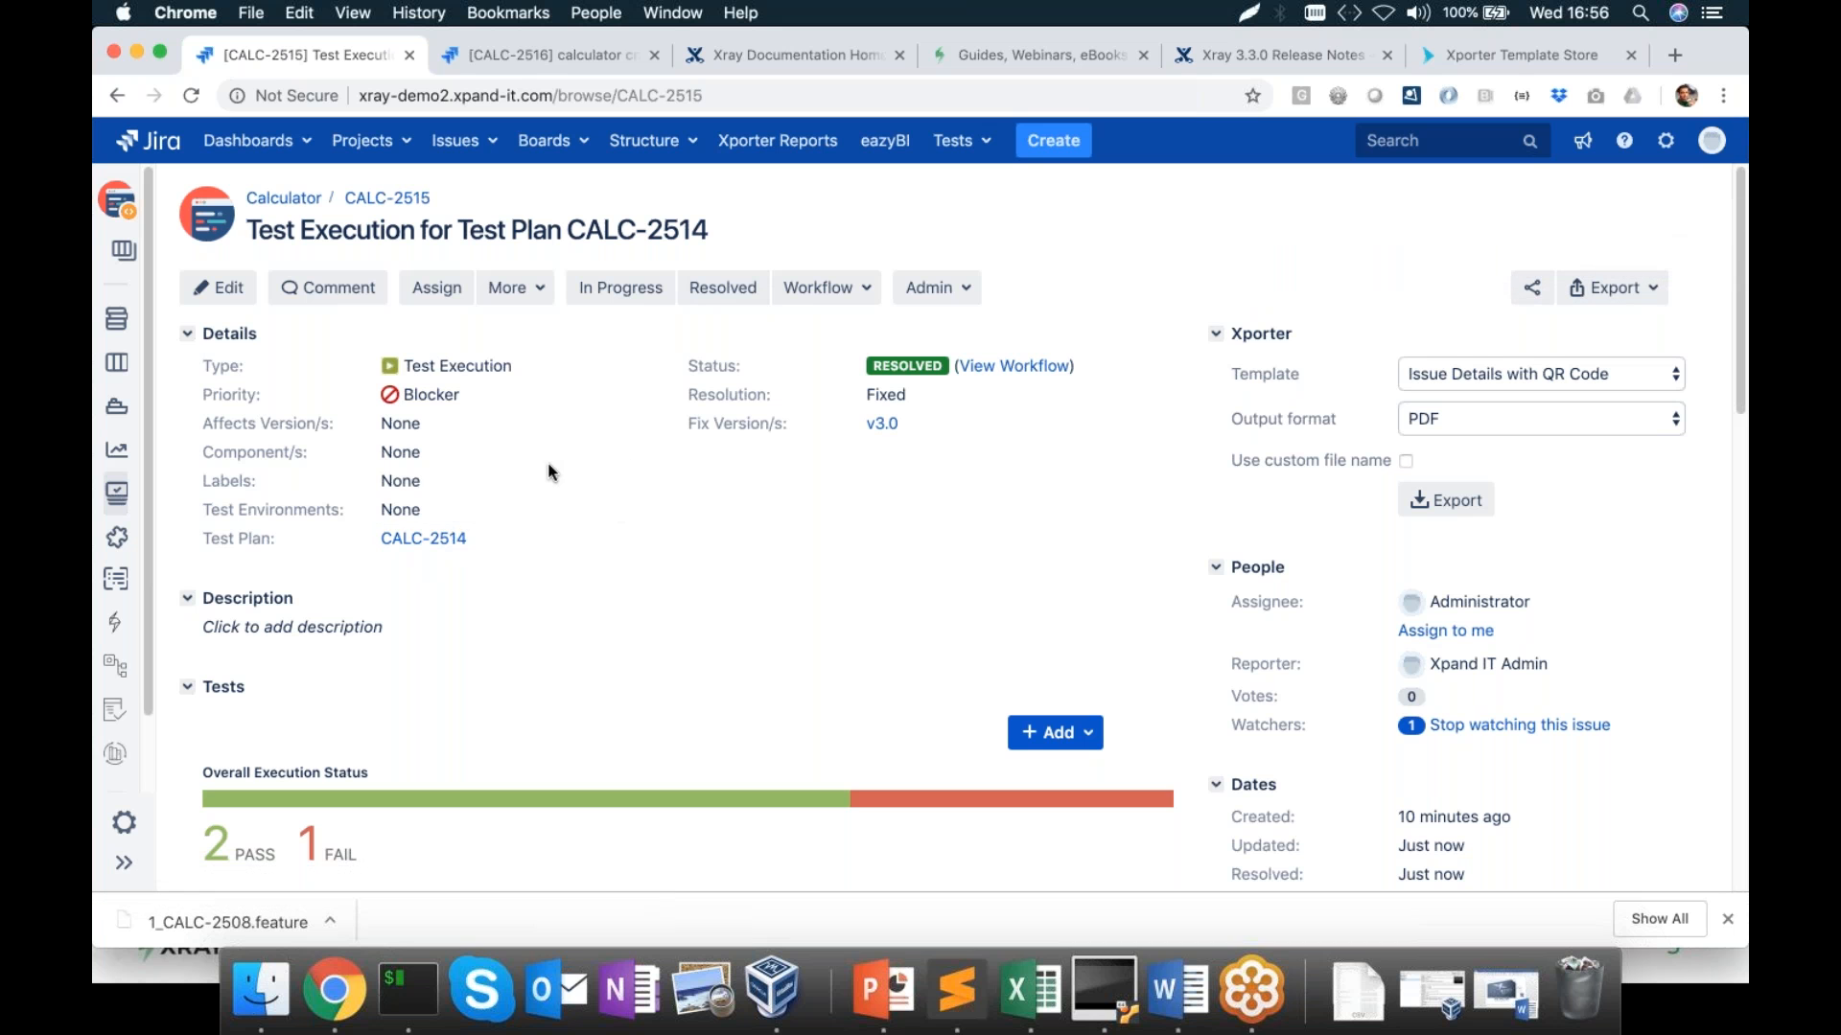
Open test plan CALC-2514 and review its overall status, its test list and the executions of manual test CALC-2509
{"action": "left_click", "coordinate": [431, 539]}
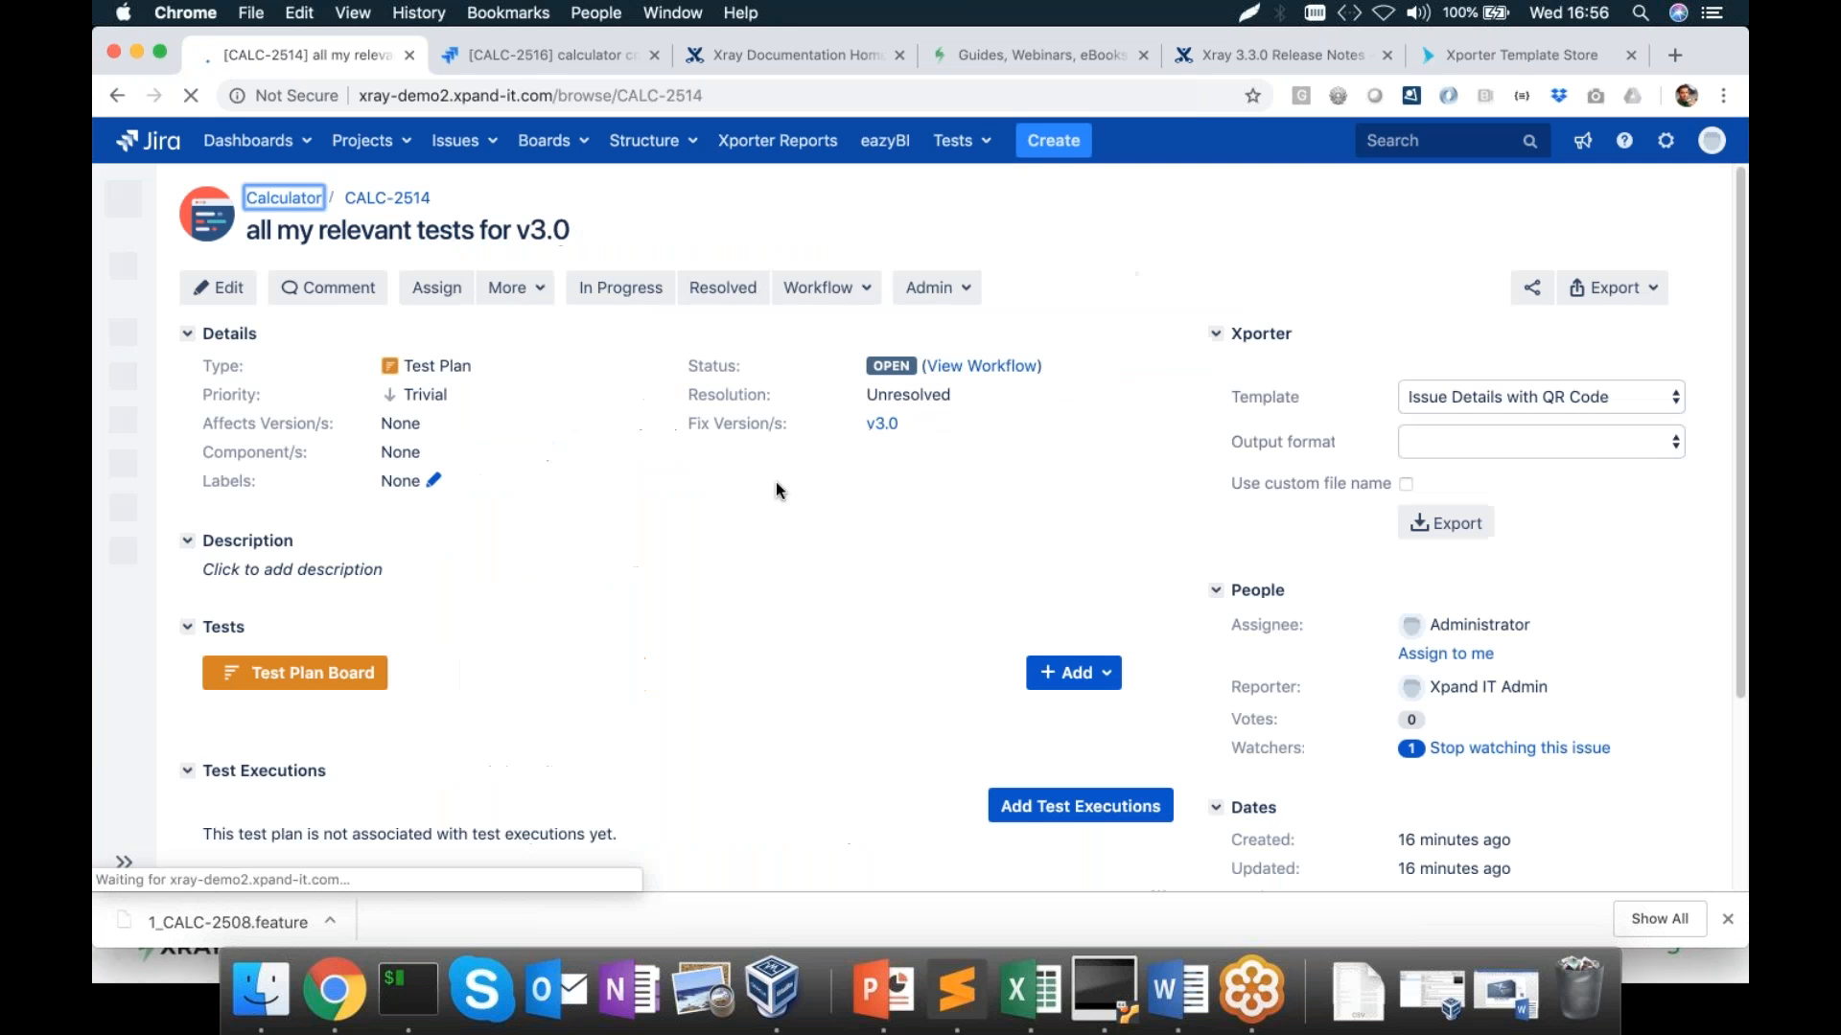
{"action": "scroll", "coordinate": [775, 481], "scroll_direction": "down", "scroll_amount": 5}
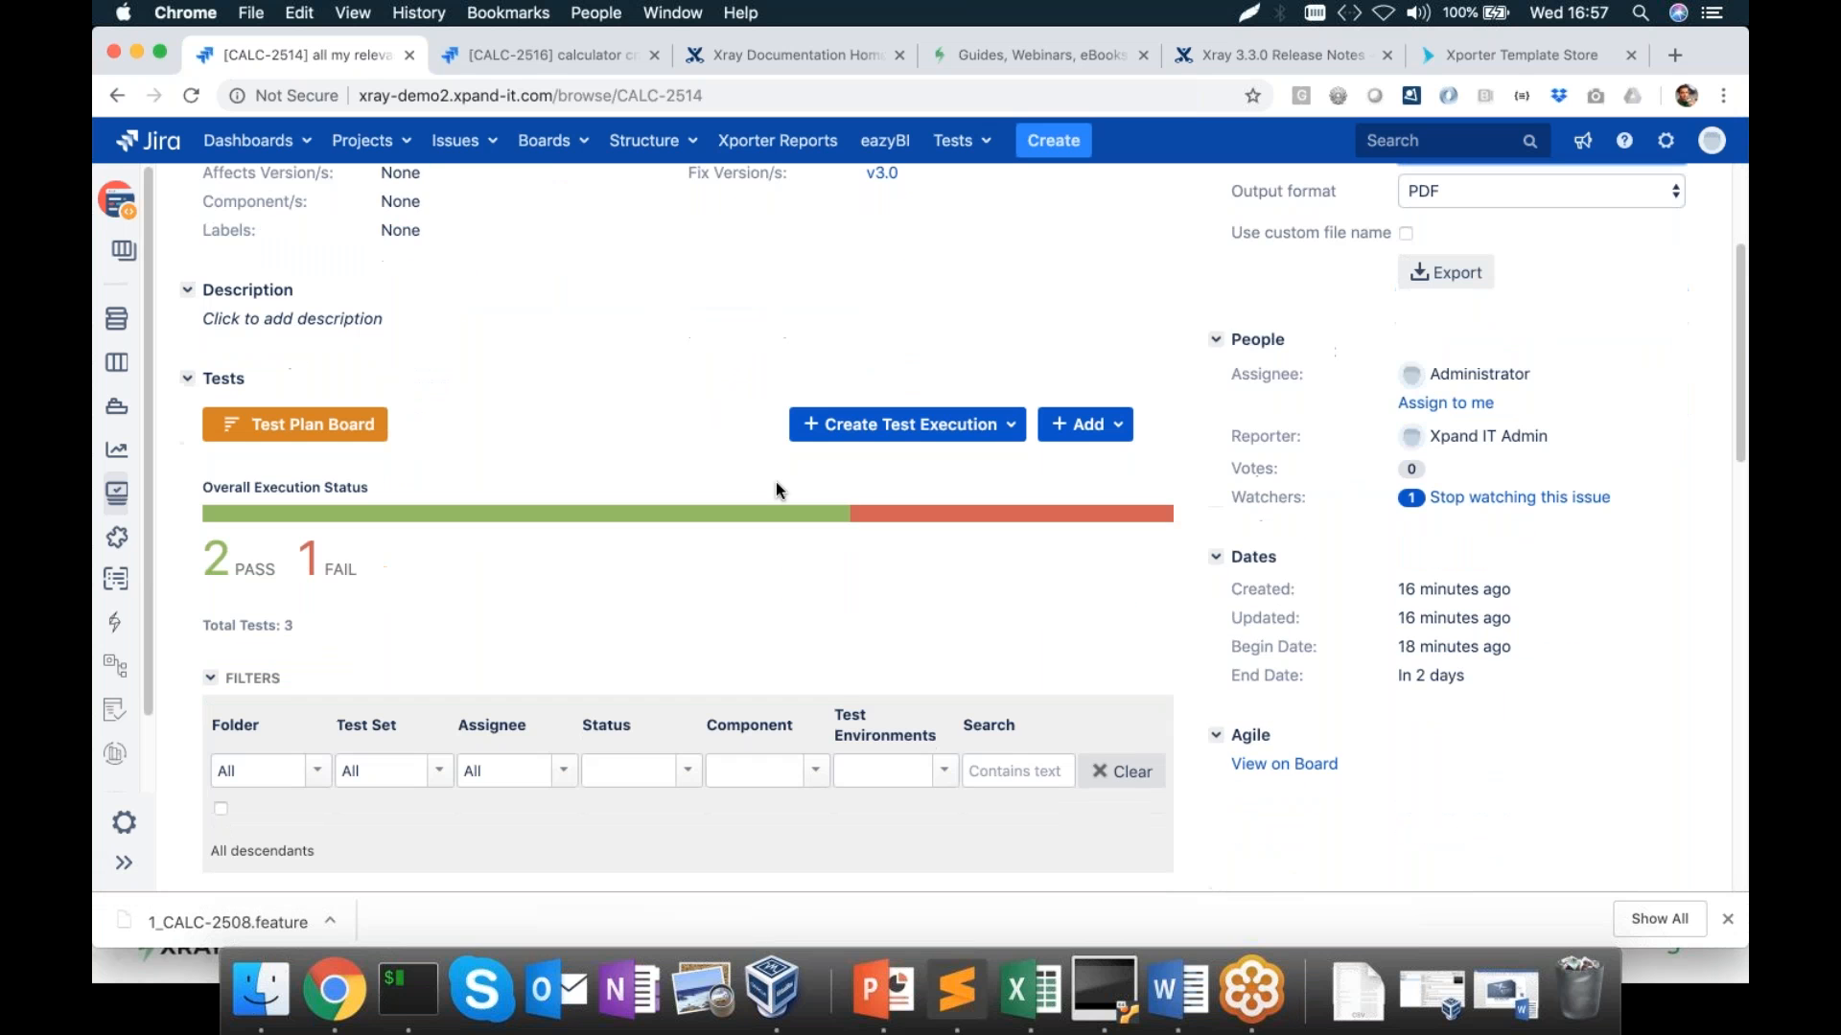
{"action": "scroll", "coordinate": [774, 481], "scroll_direction": "down", "scroll_amount": 2}
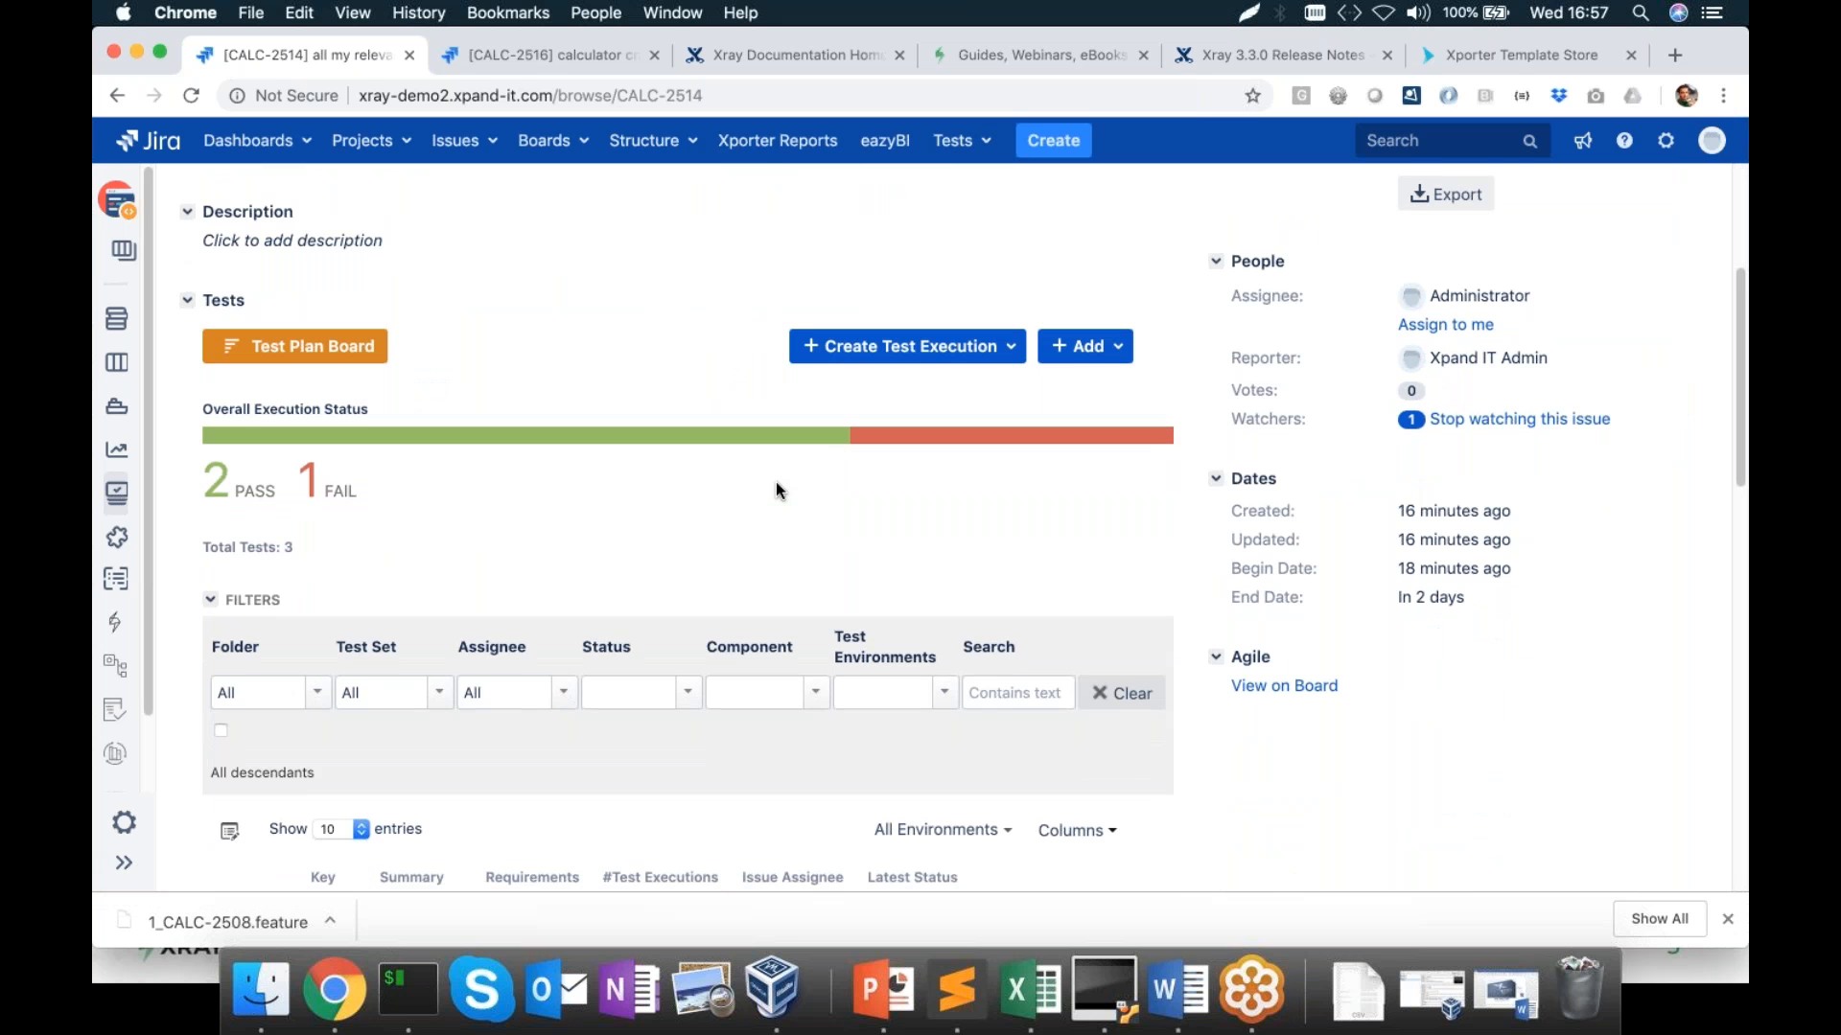
{"action": "scroll", "coordinate": [774, 481], "scroll_direction": "down", "scroll_amount": 12}
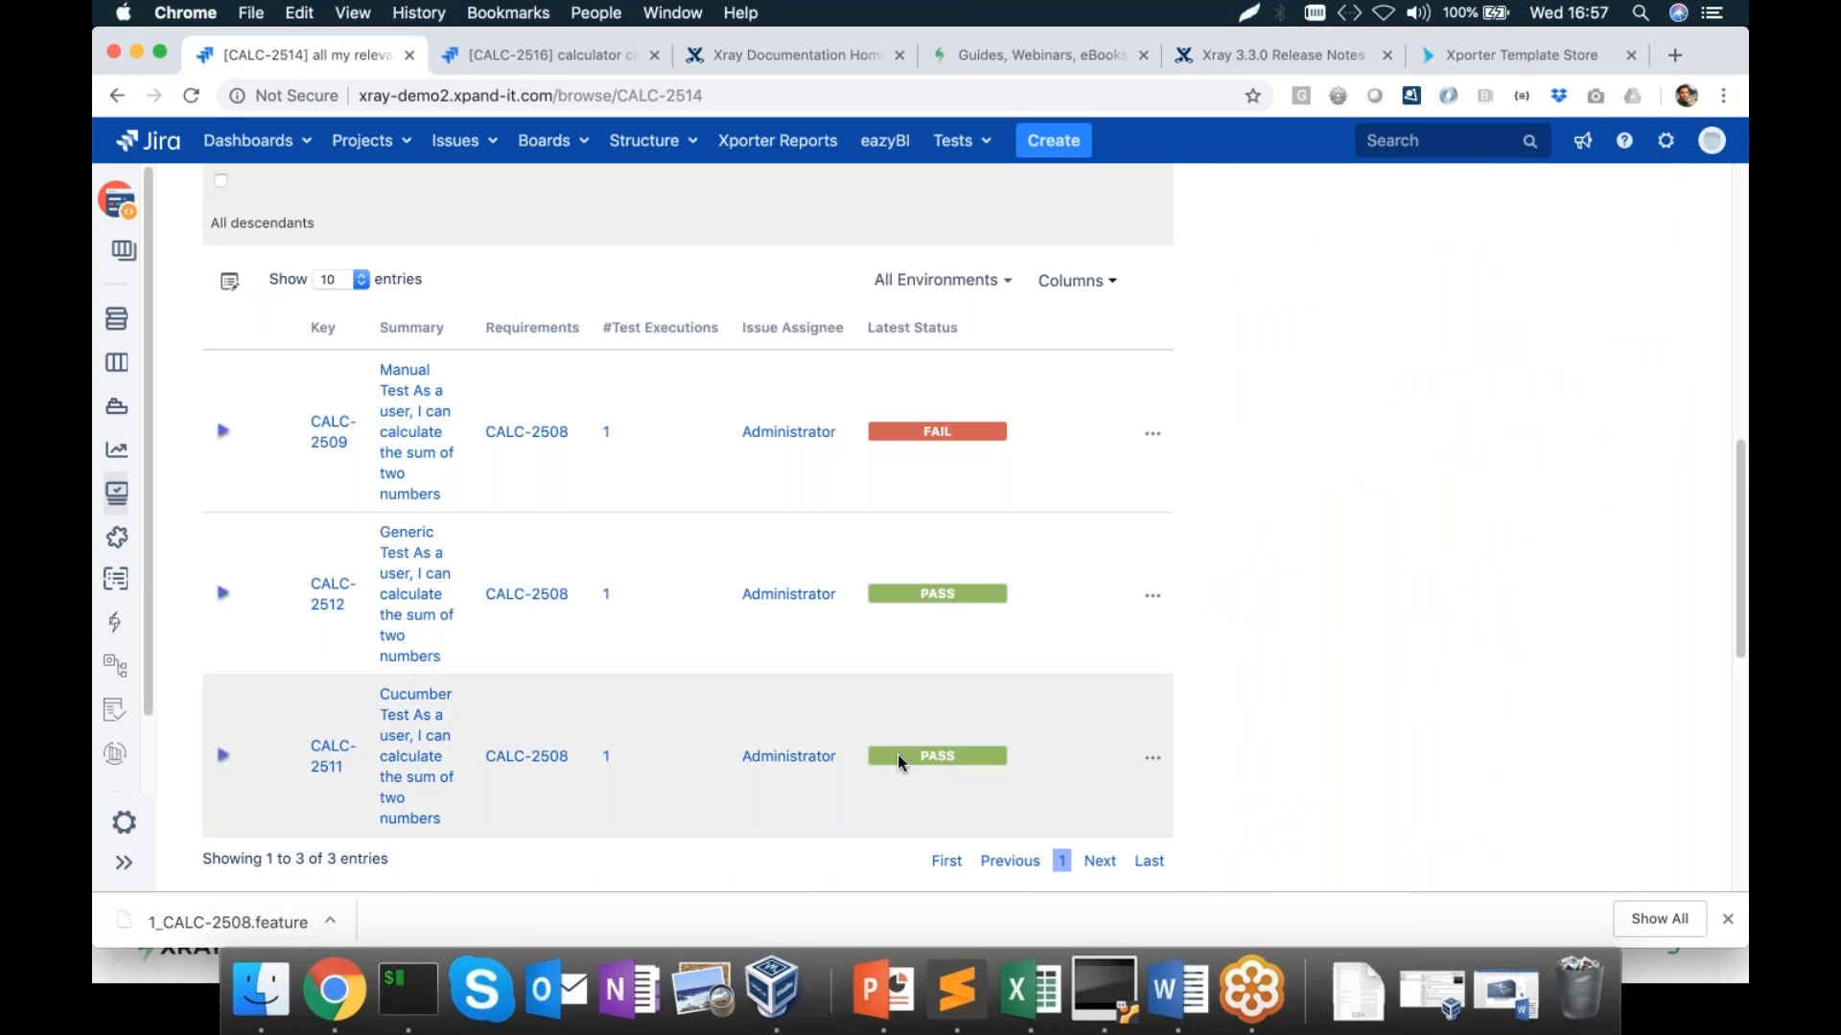
{"action": "left_click", "coordinate": [222, 430]}
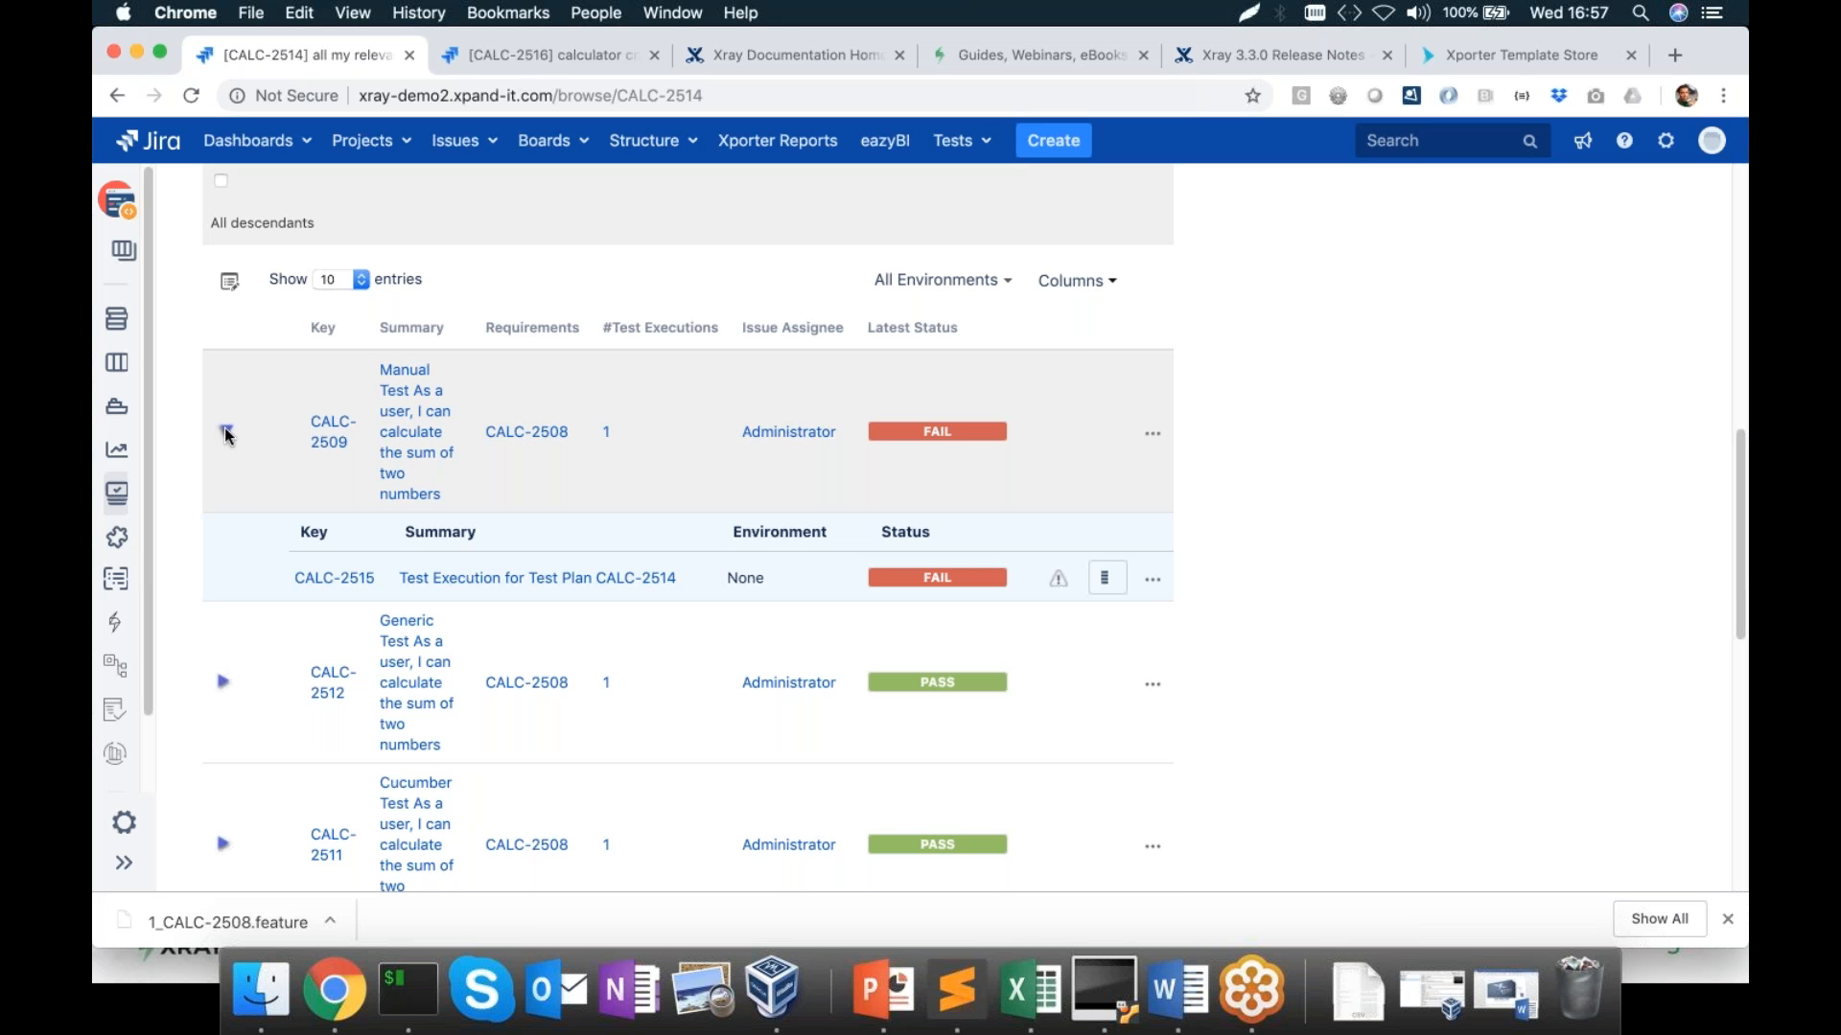
{"action": "left_click", "coordinate": [227, 434]}
{"action": "scroll", "coordinate": [428, 563], "scroll_direction": "up", "scroll_amount": 3}
{"action": "scroll", "coordinate": [428, 562], "scroll_direction": "up", "scroll_amount": 5}
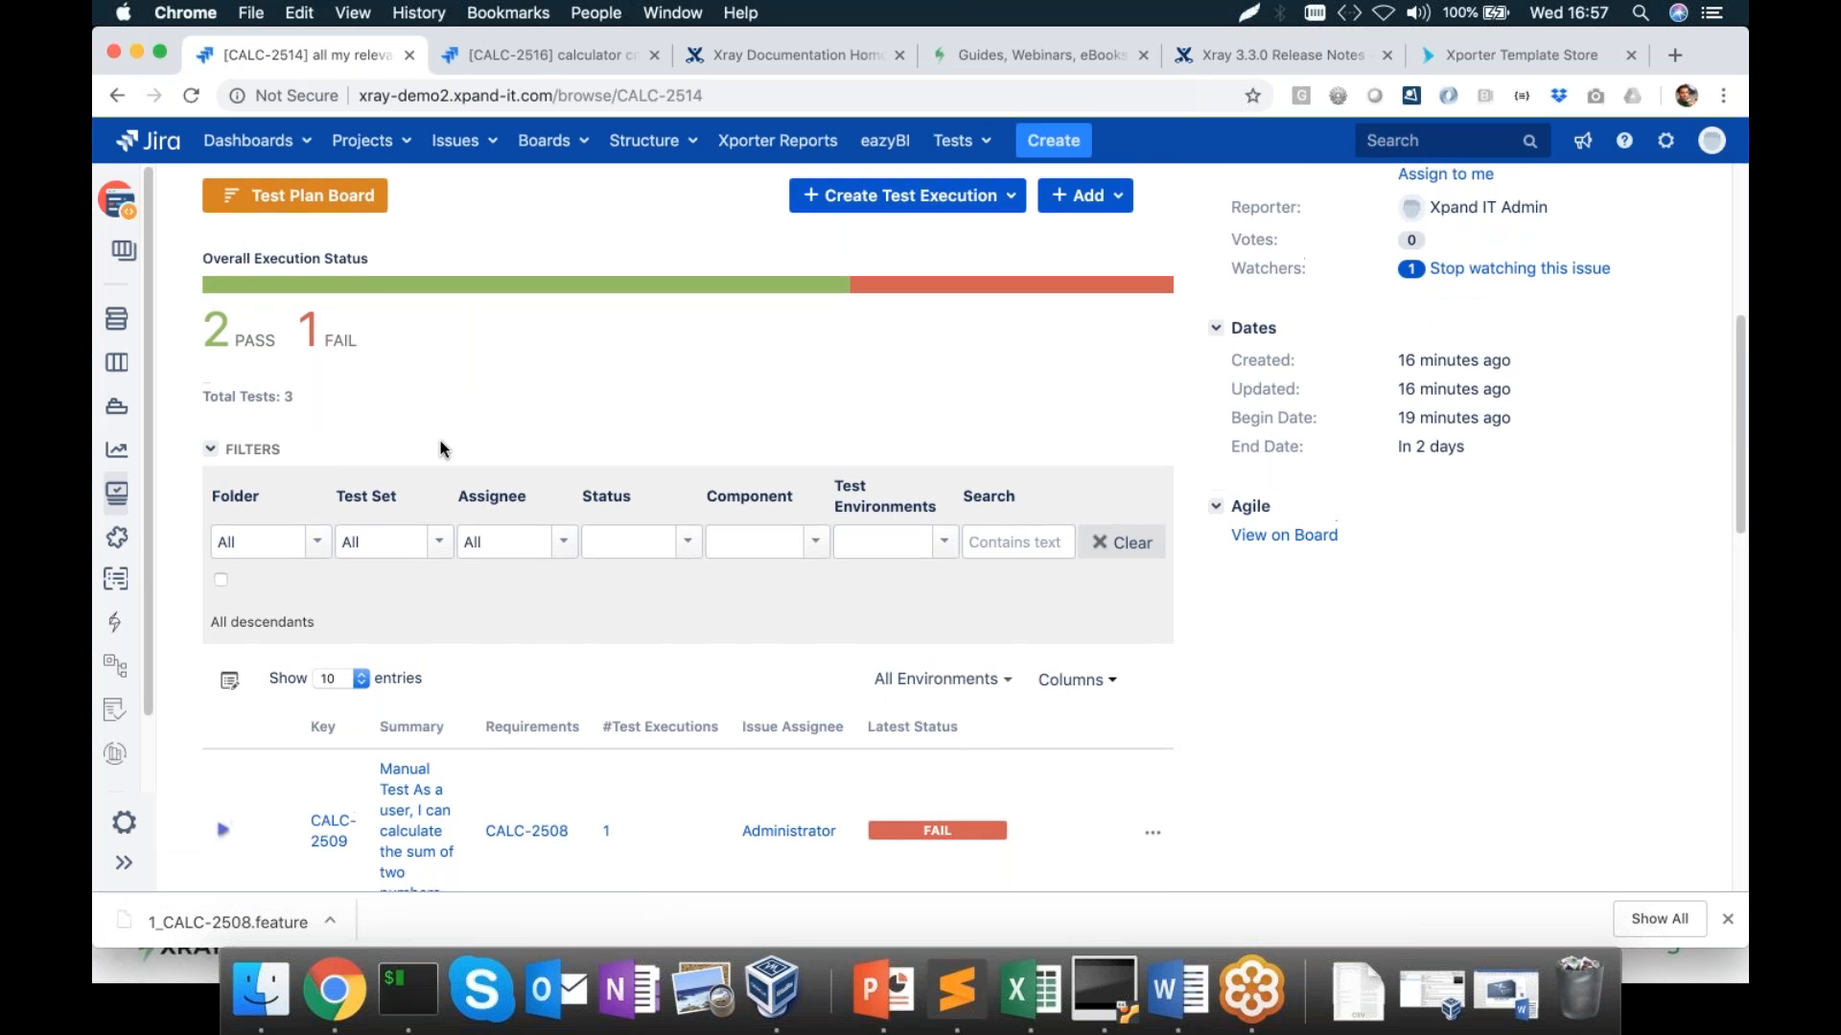
Open the Test Plan Board for CALC-2514 and compare the tests in the manual and automated folders
{"action": "left_click", "coordinate": [341, 199]}
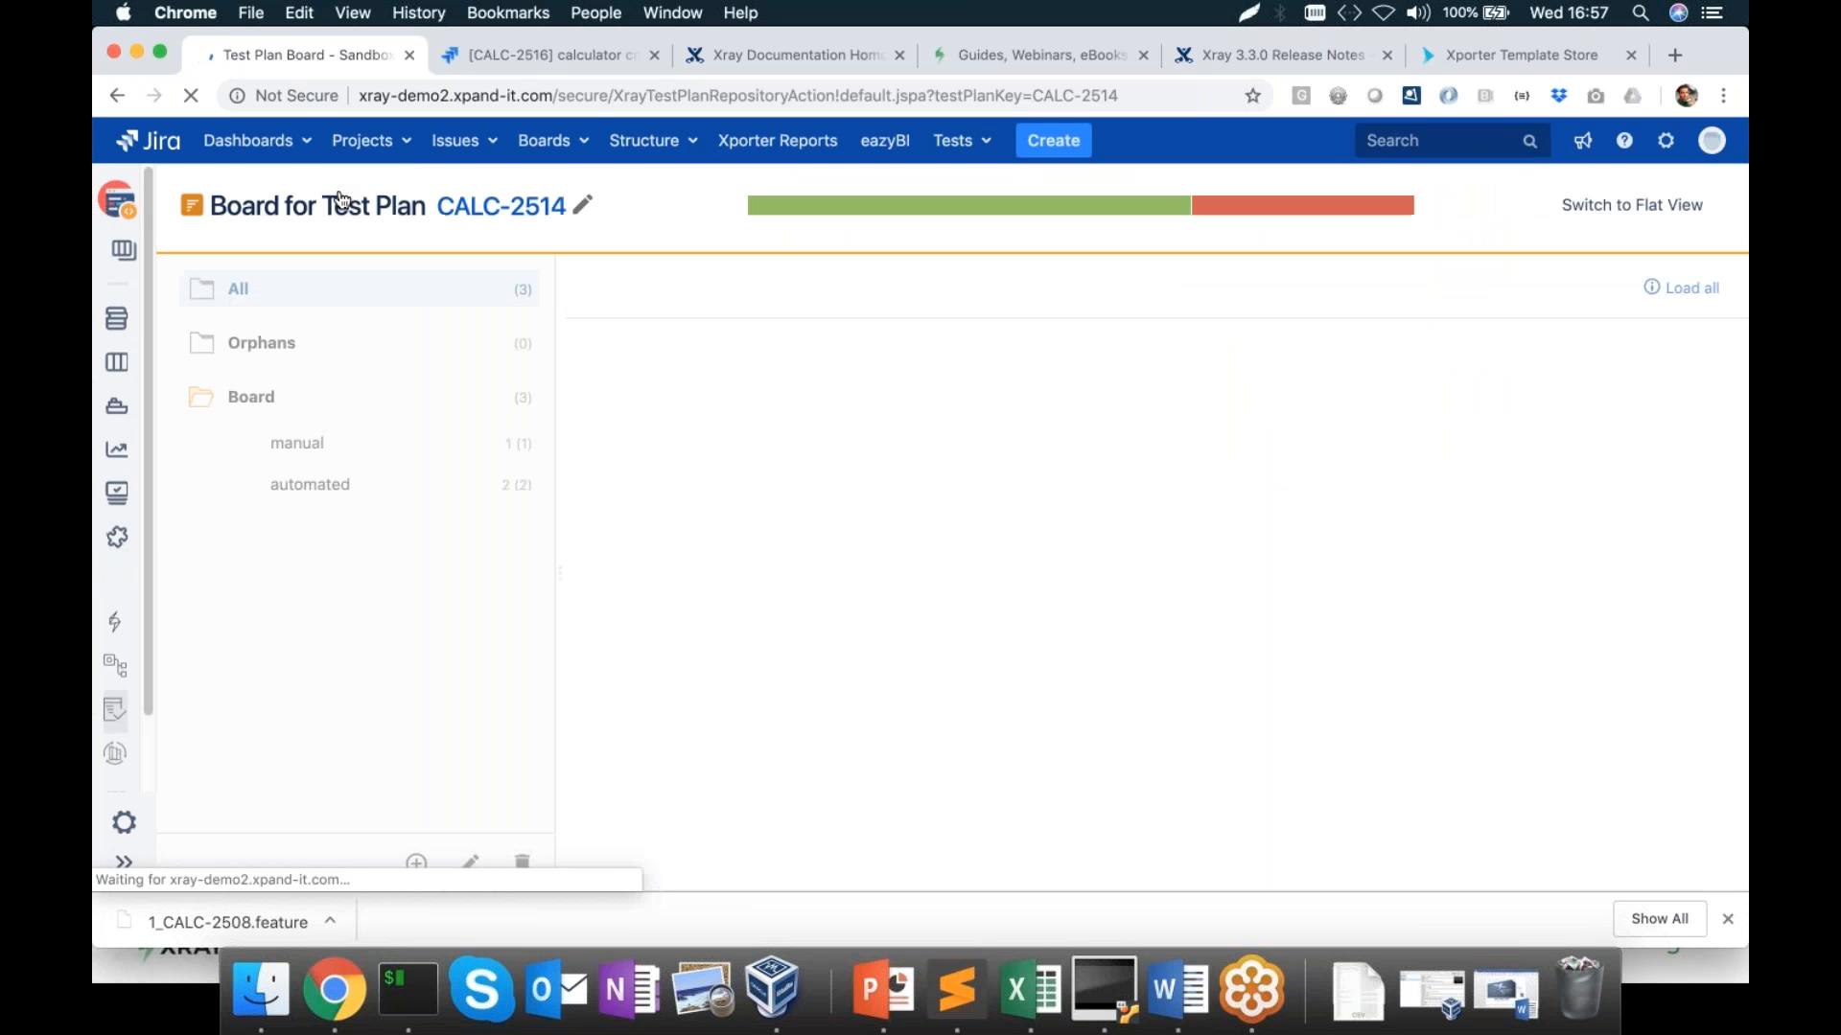
{"action": "left_click", "coordinate": [305, 442]}
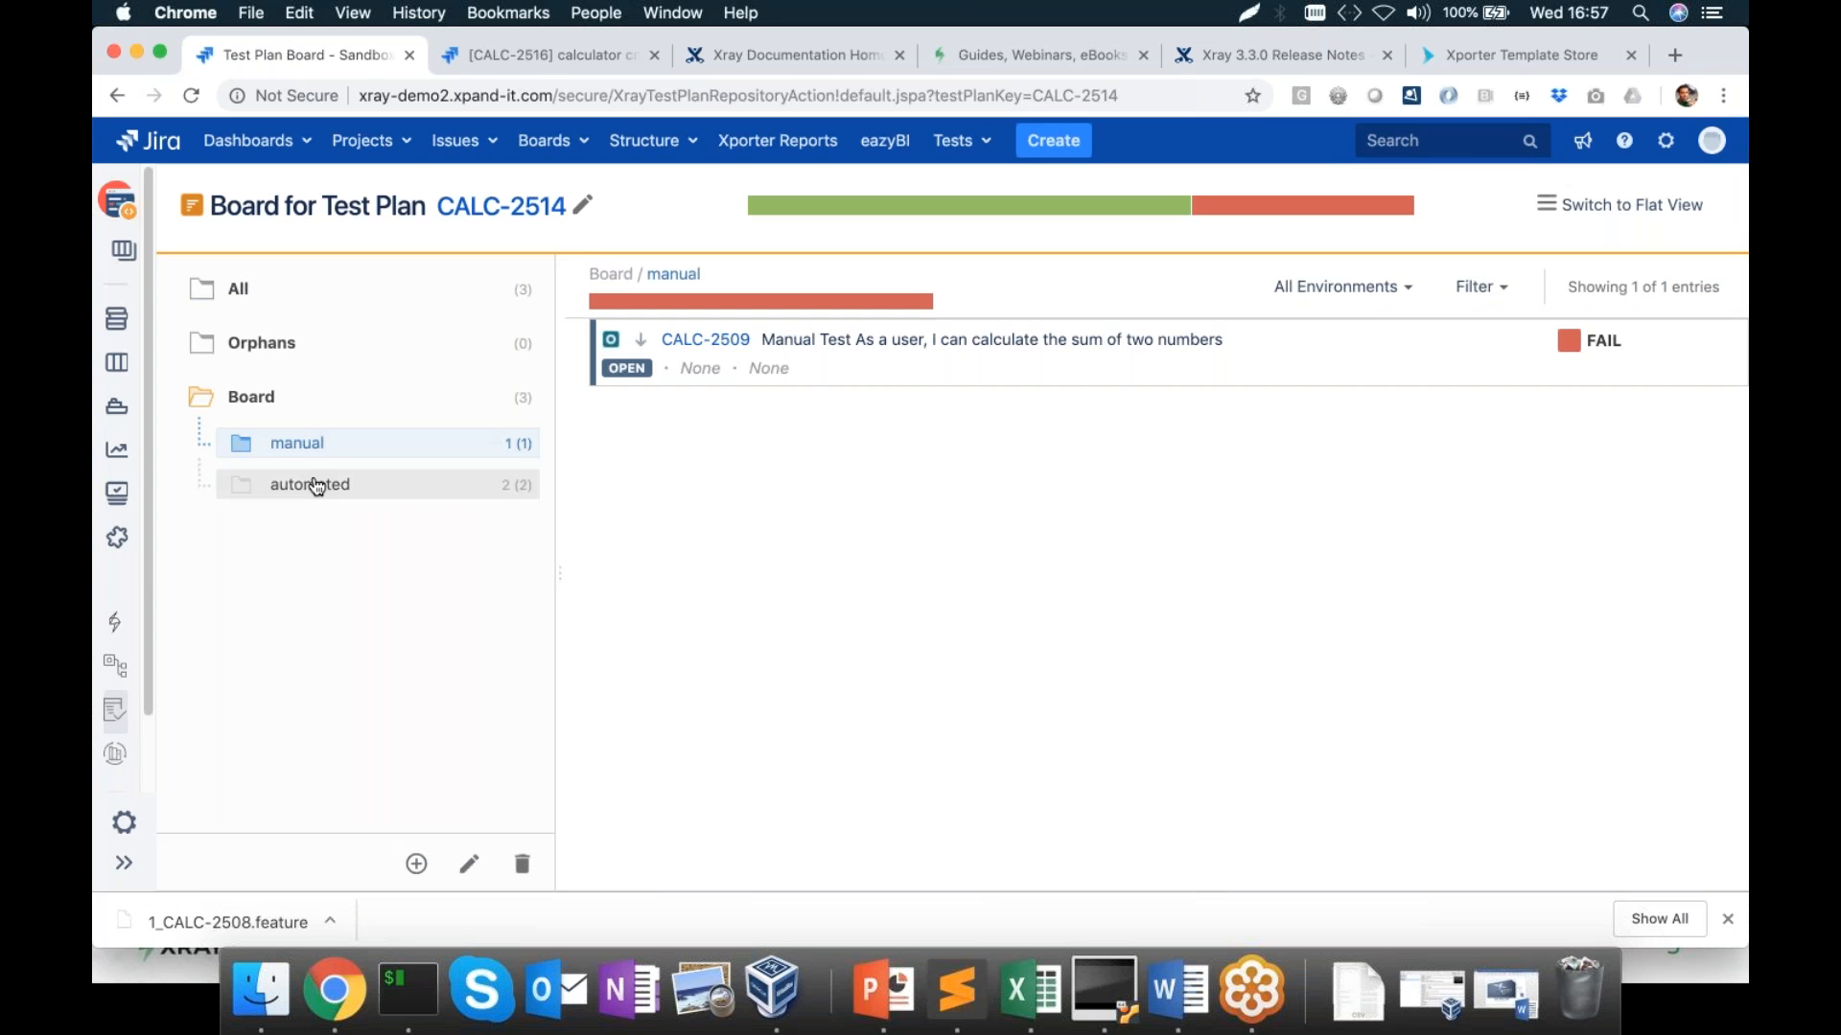
{"action": "left_click", "coordinate": [316, 484]}
{"action": "left_click", "coordinate": [305, 443]}
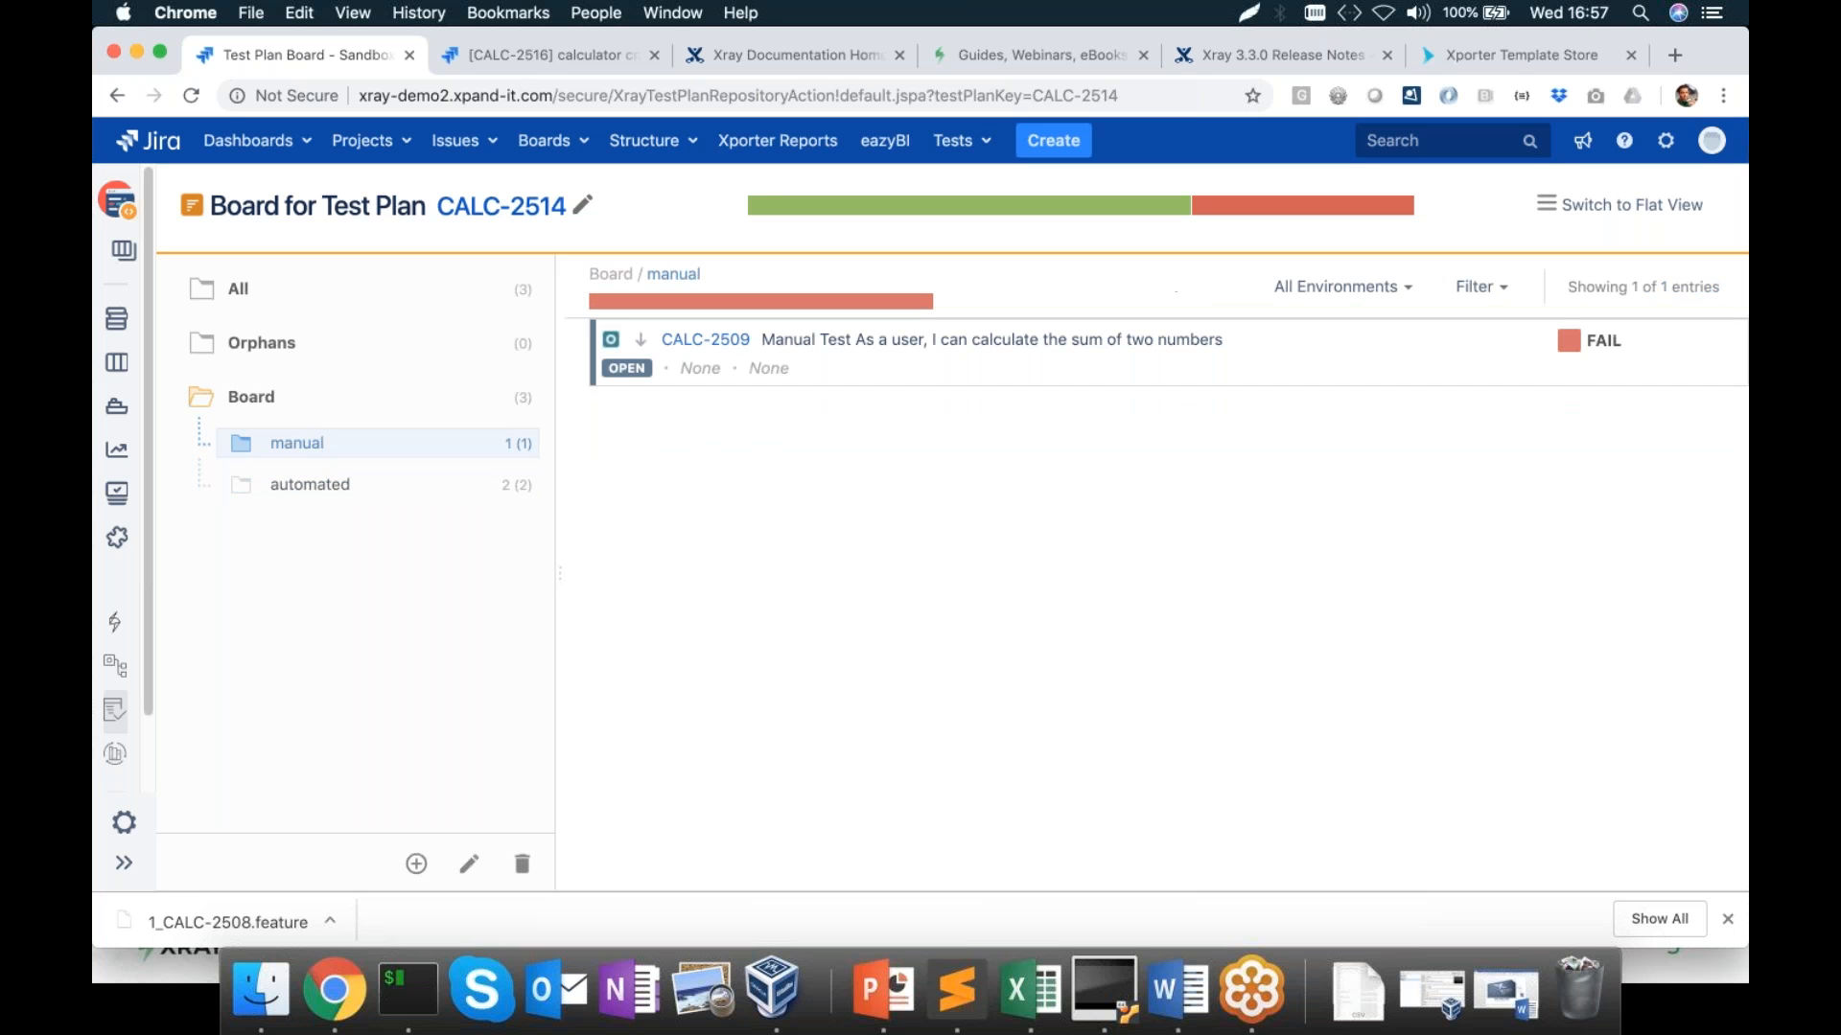
Start a test execution from the plan's Board folder, including only tests currently in FAIL status across all environments
{"action": "left_click", "coordinate": [316, 397]}
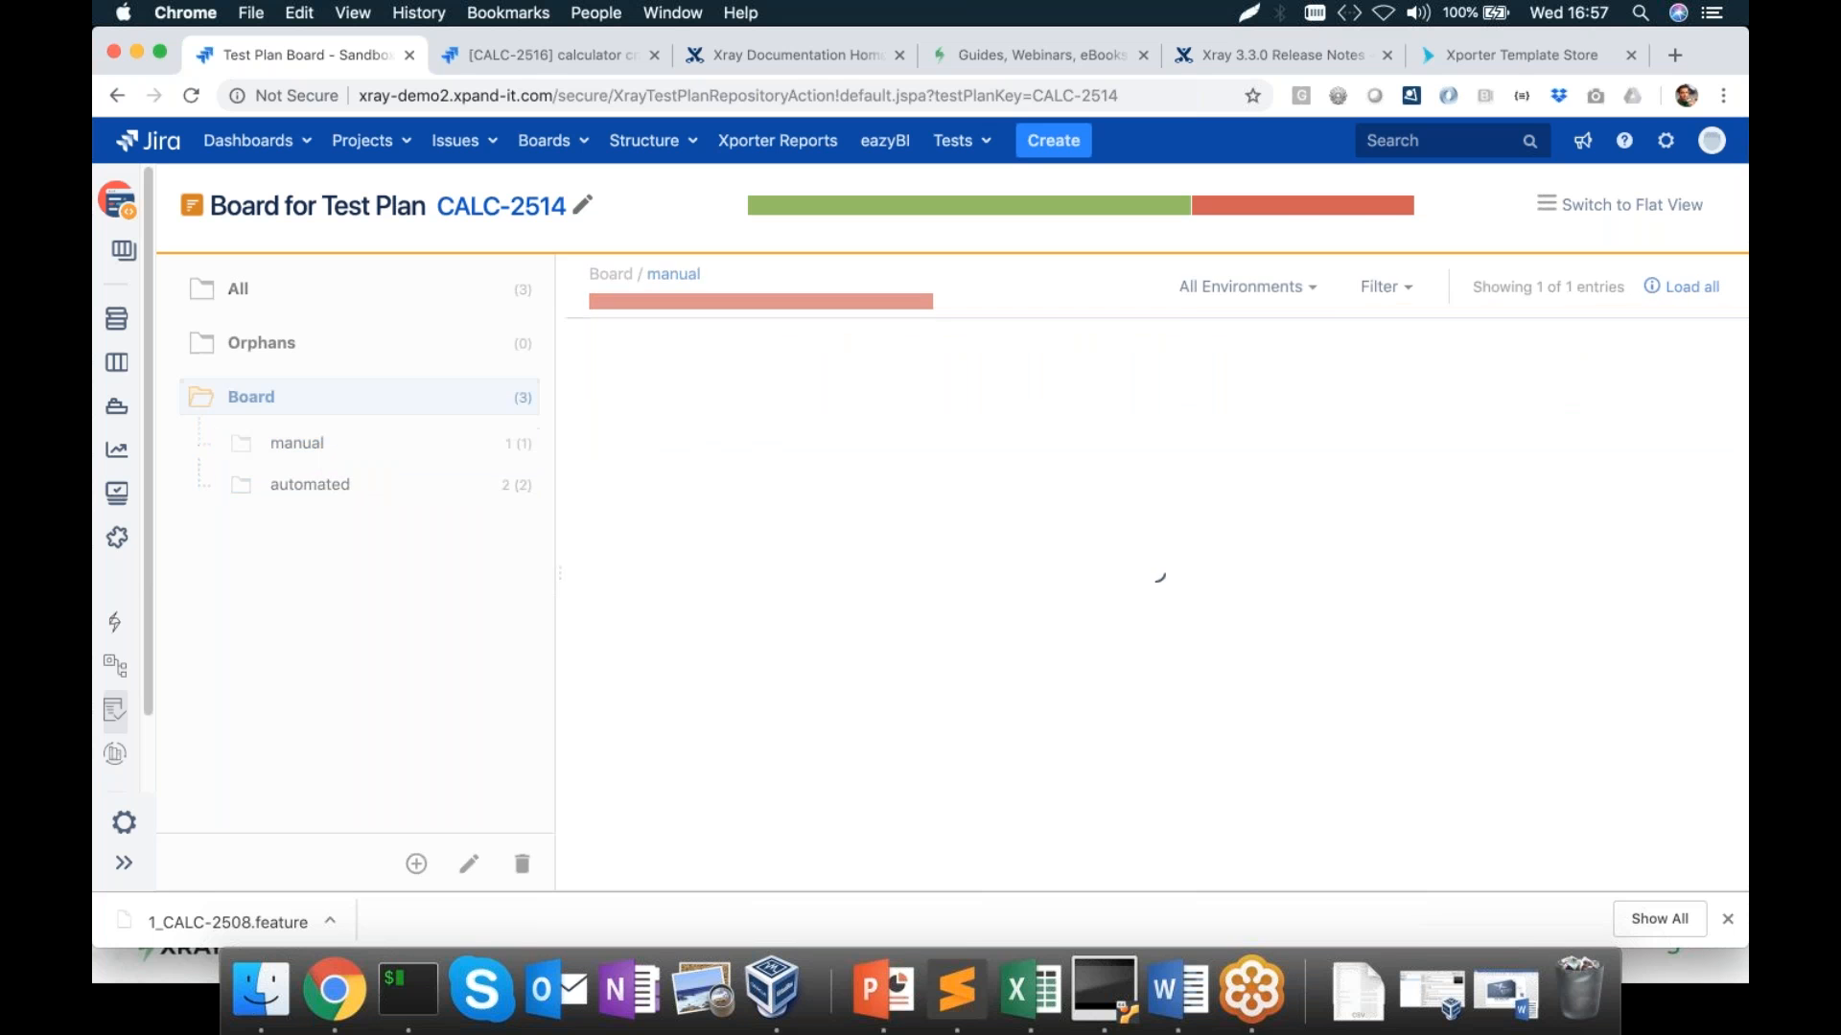
{"action": "right_click", "coordinate": [317, 398]}
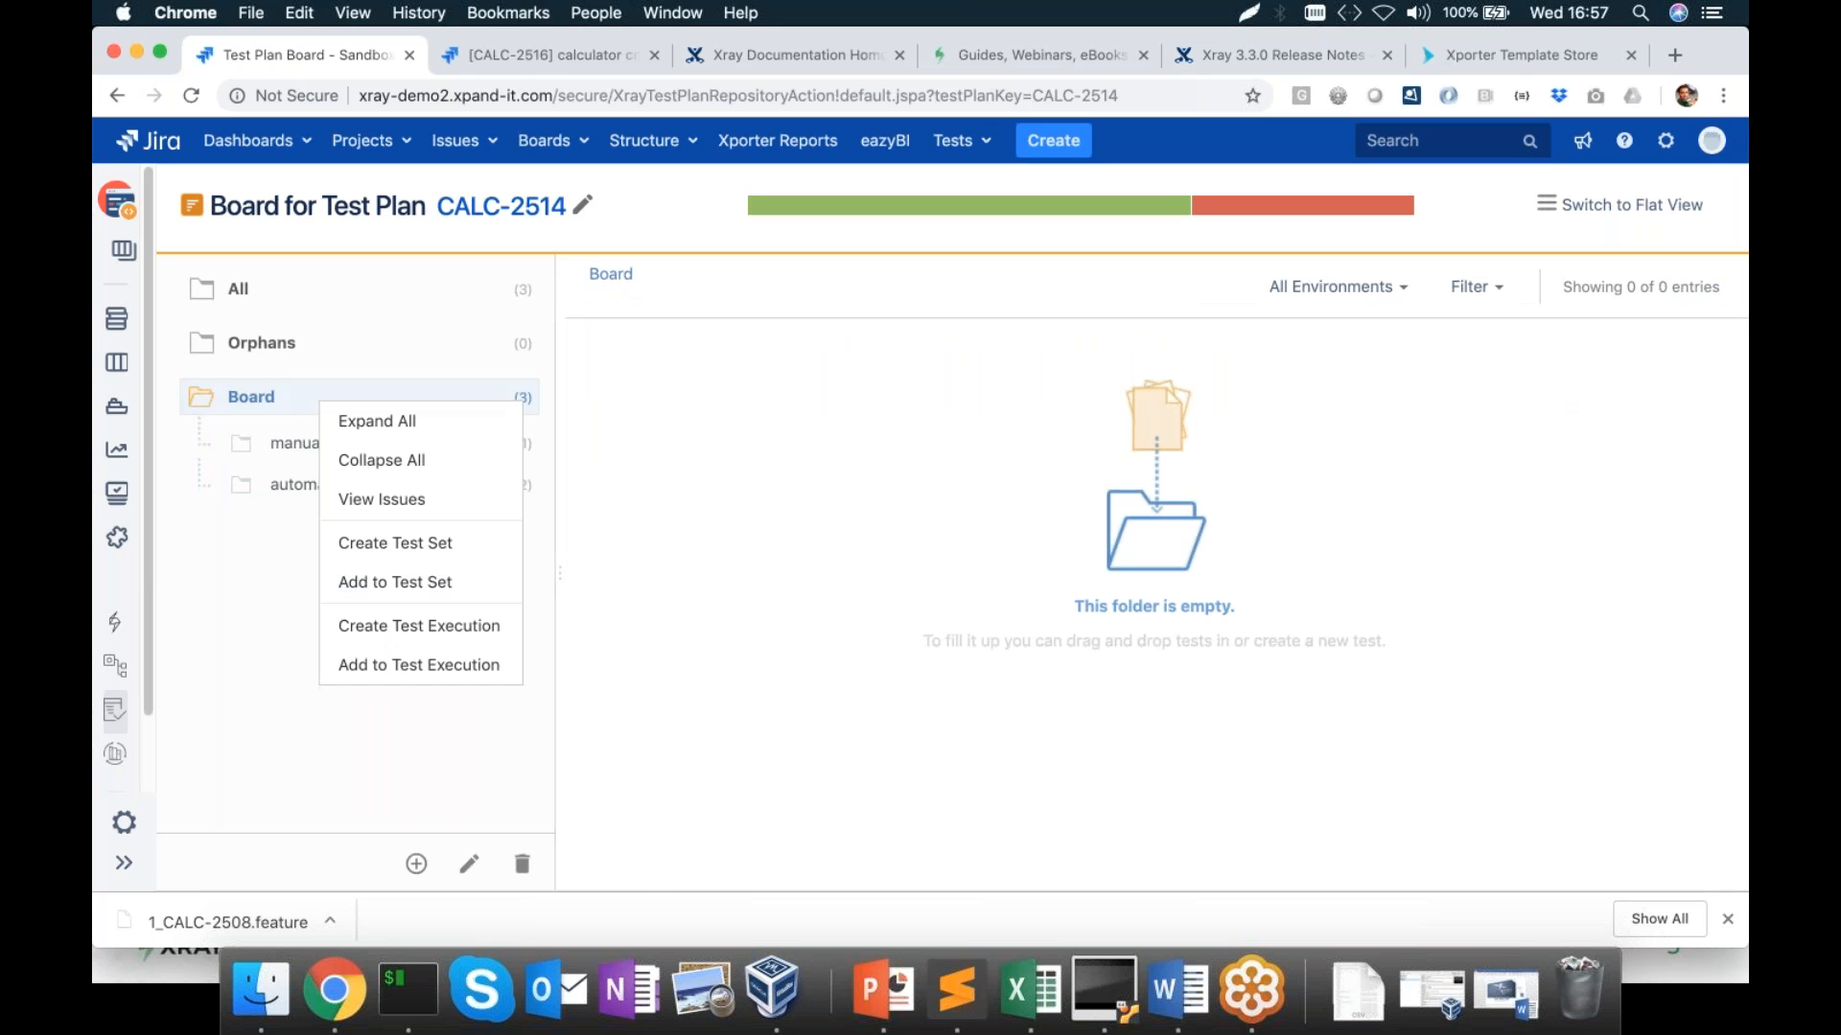
{"action": "left_click", "coordinate": [468, 629]}
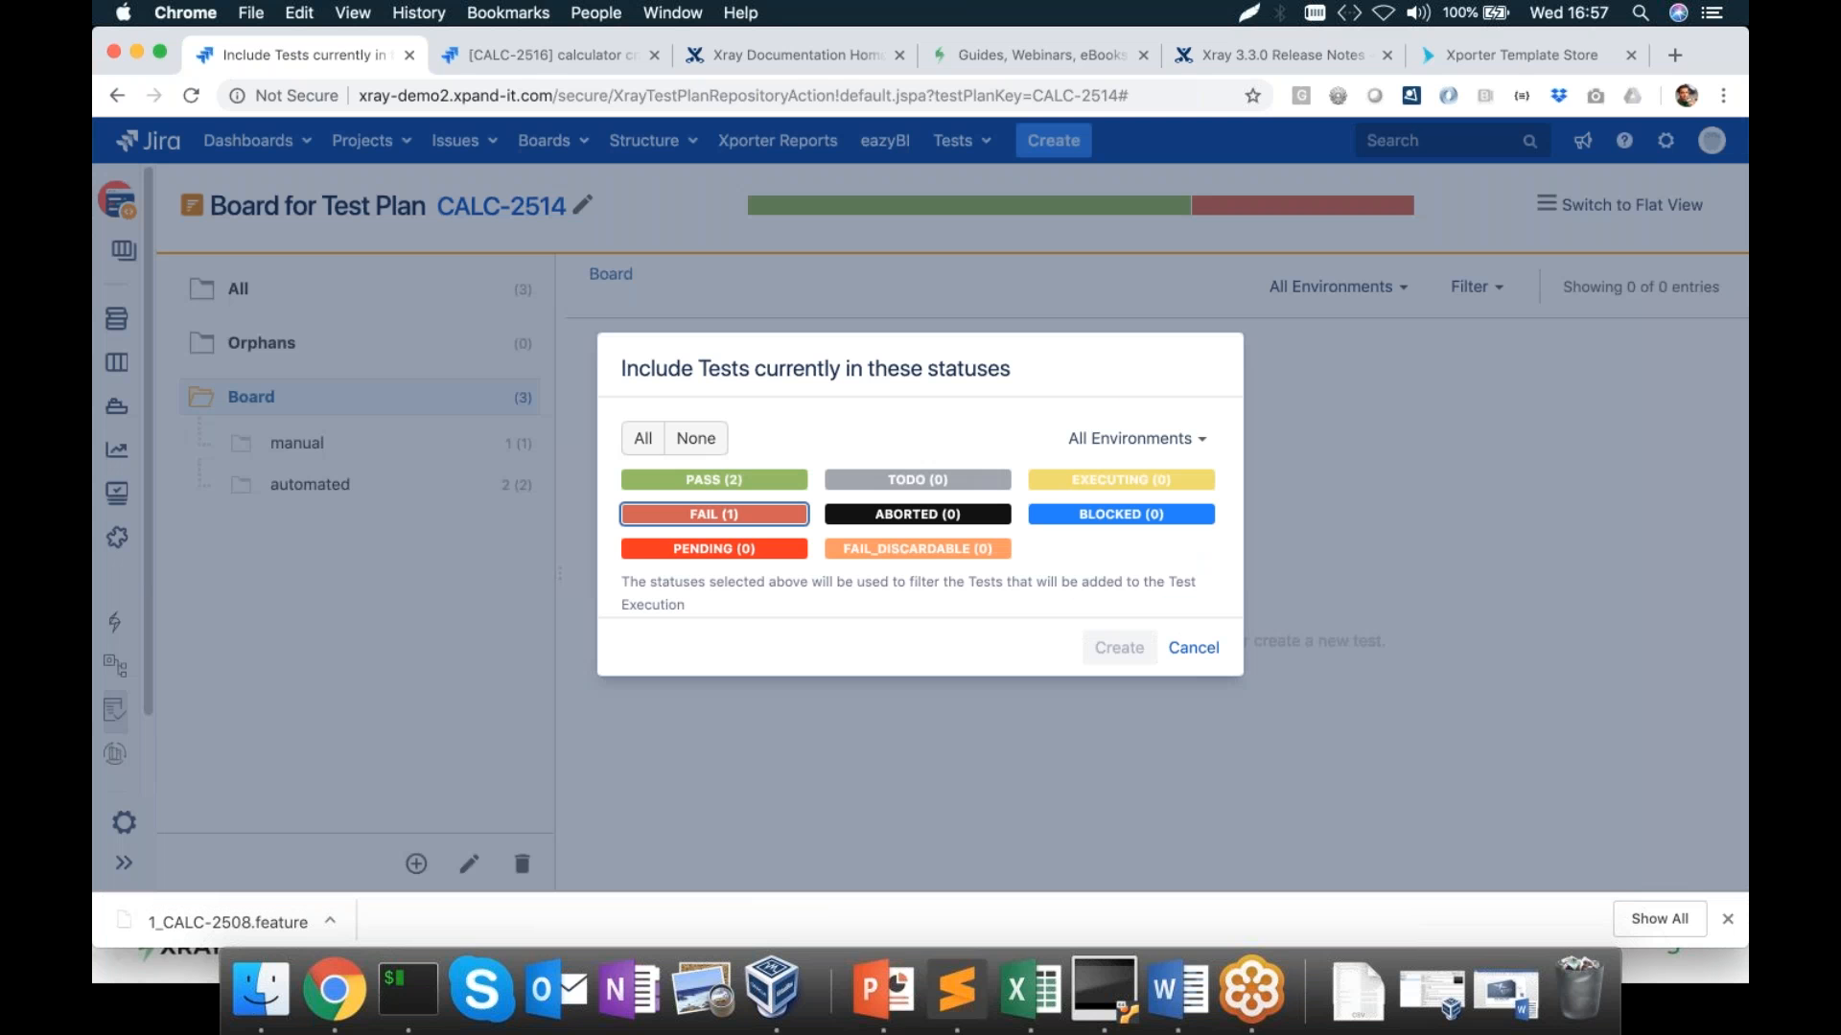
{"action": "left_click", "coordinate": [797, 520]}
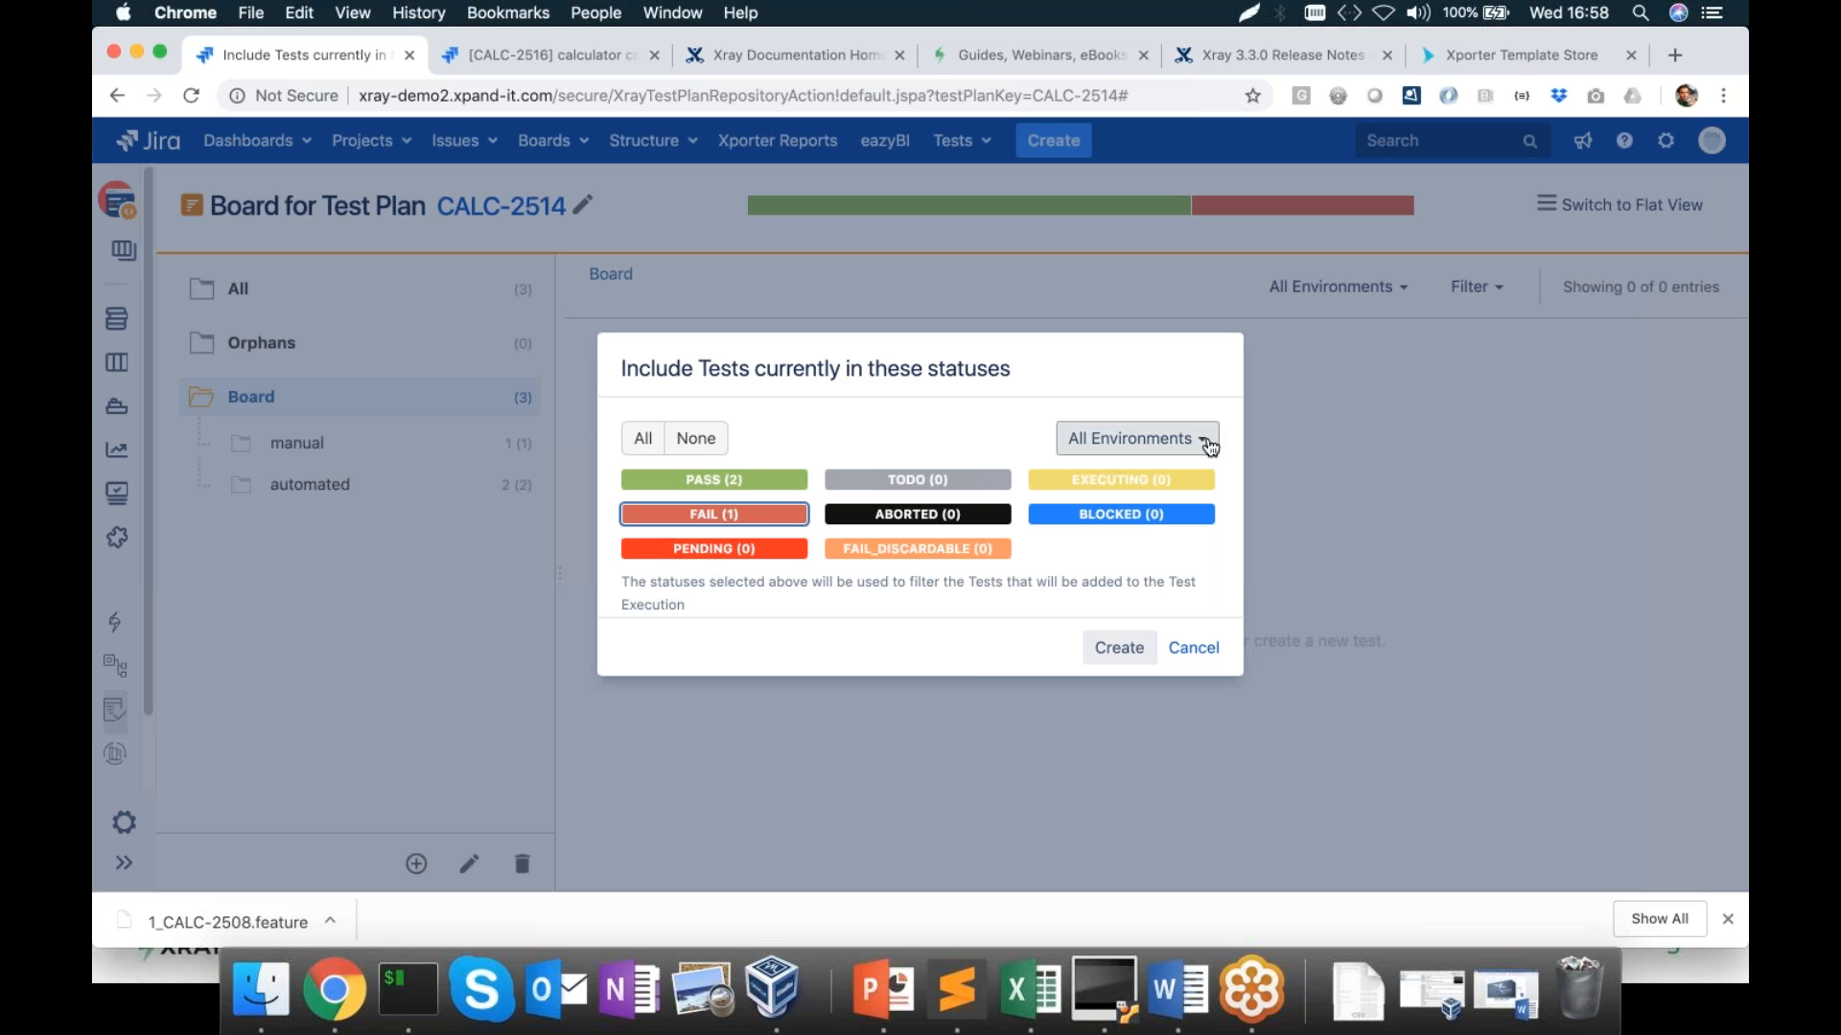
{"action": "left_click", "coordinate": [1136, 649]}
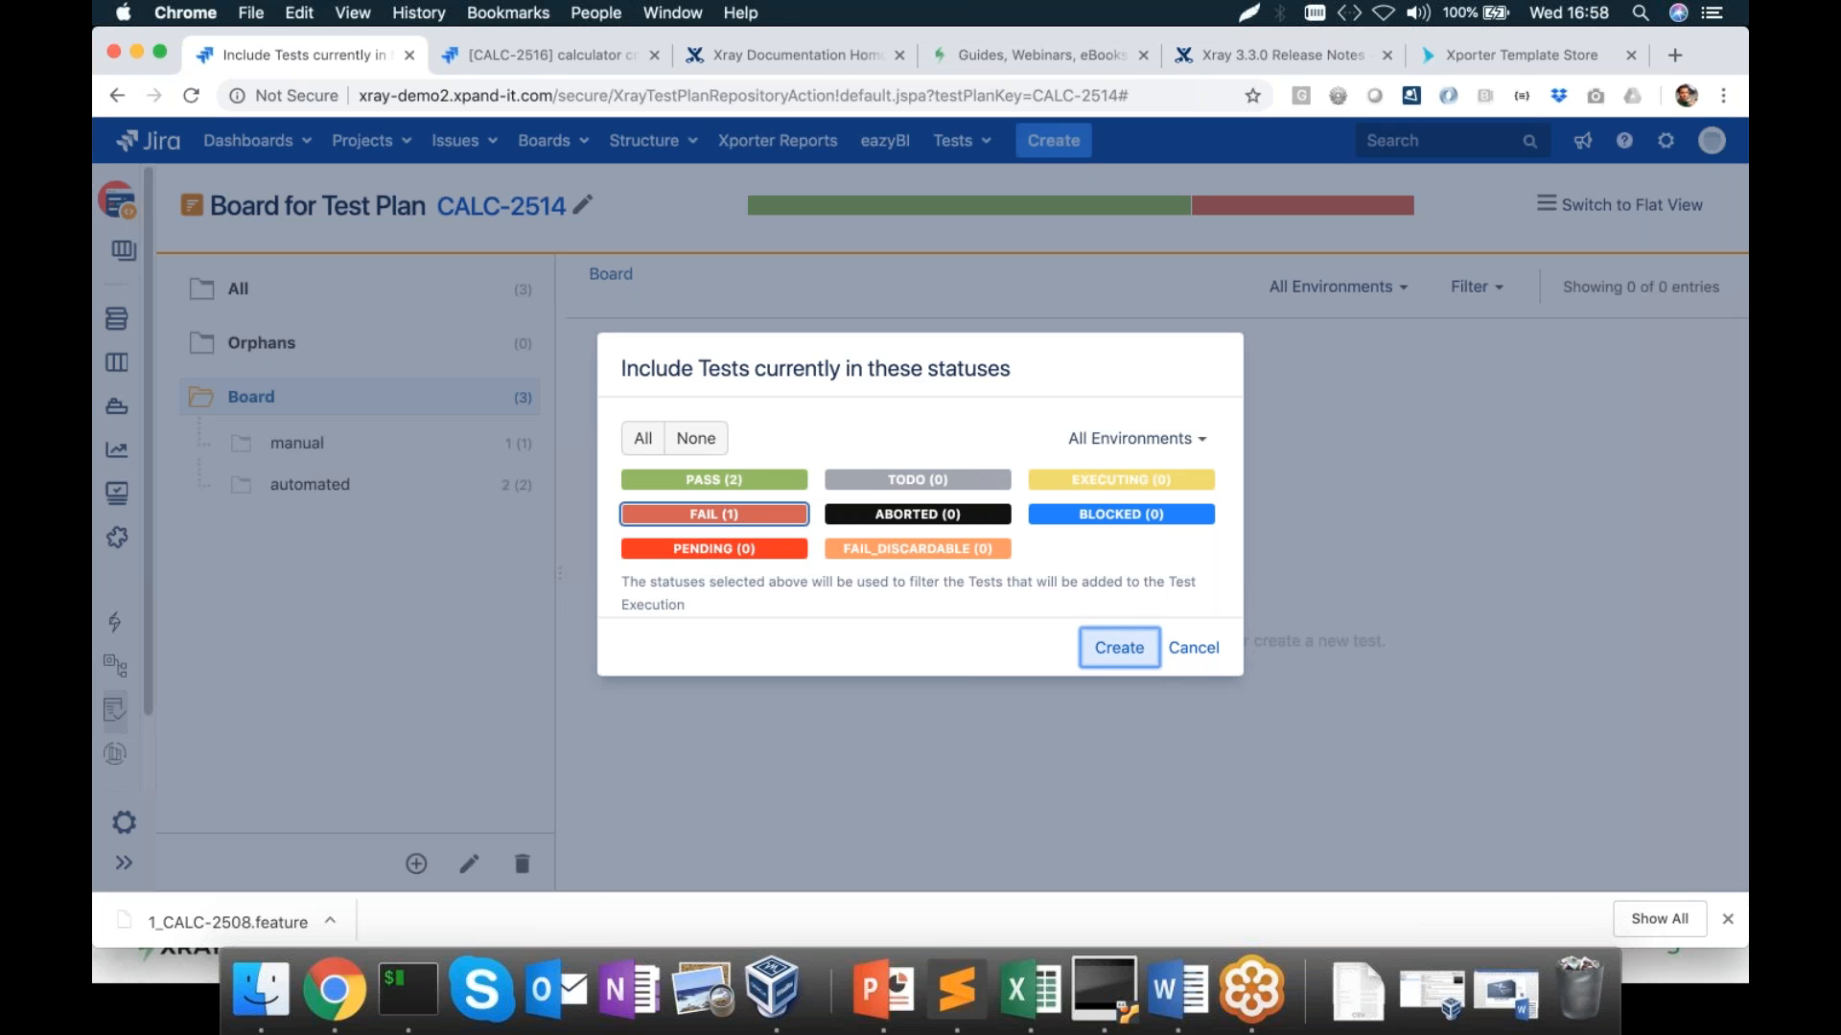
Give the new Calculator test execution the summary "iteration 2" and create it
{"action": "type", "text": "itera"}
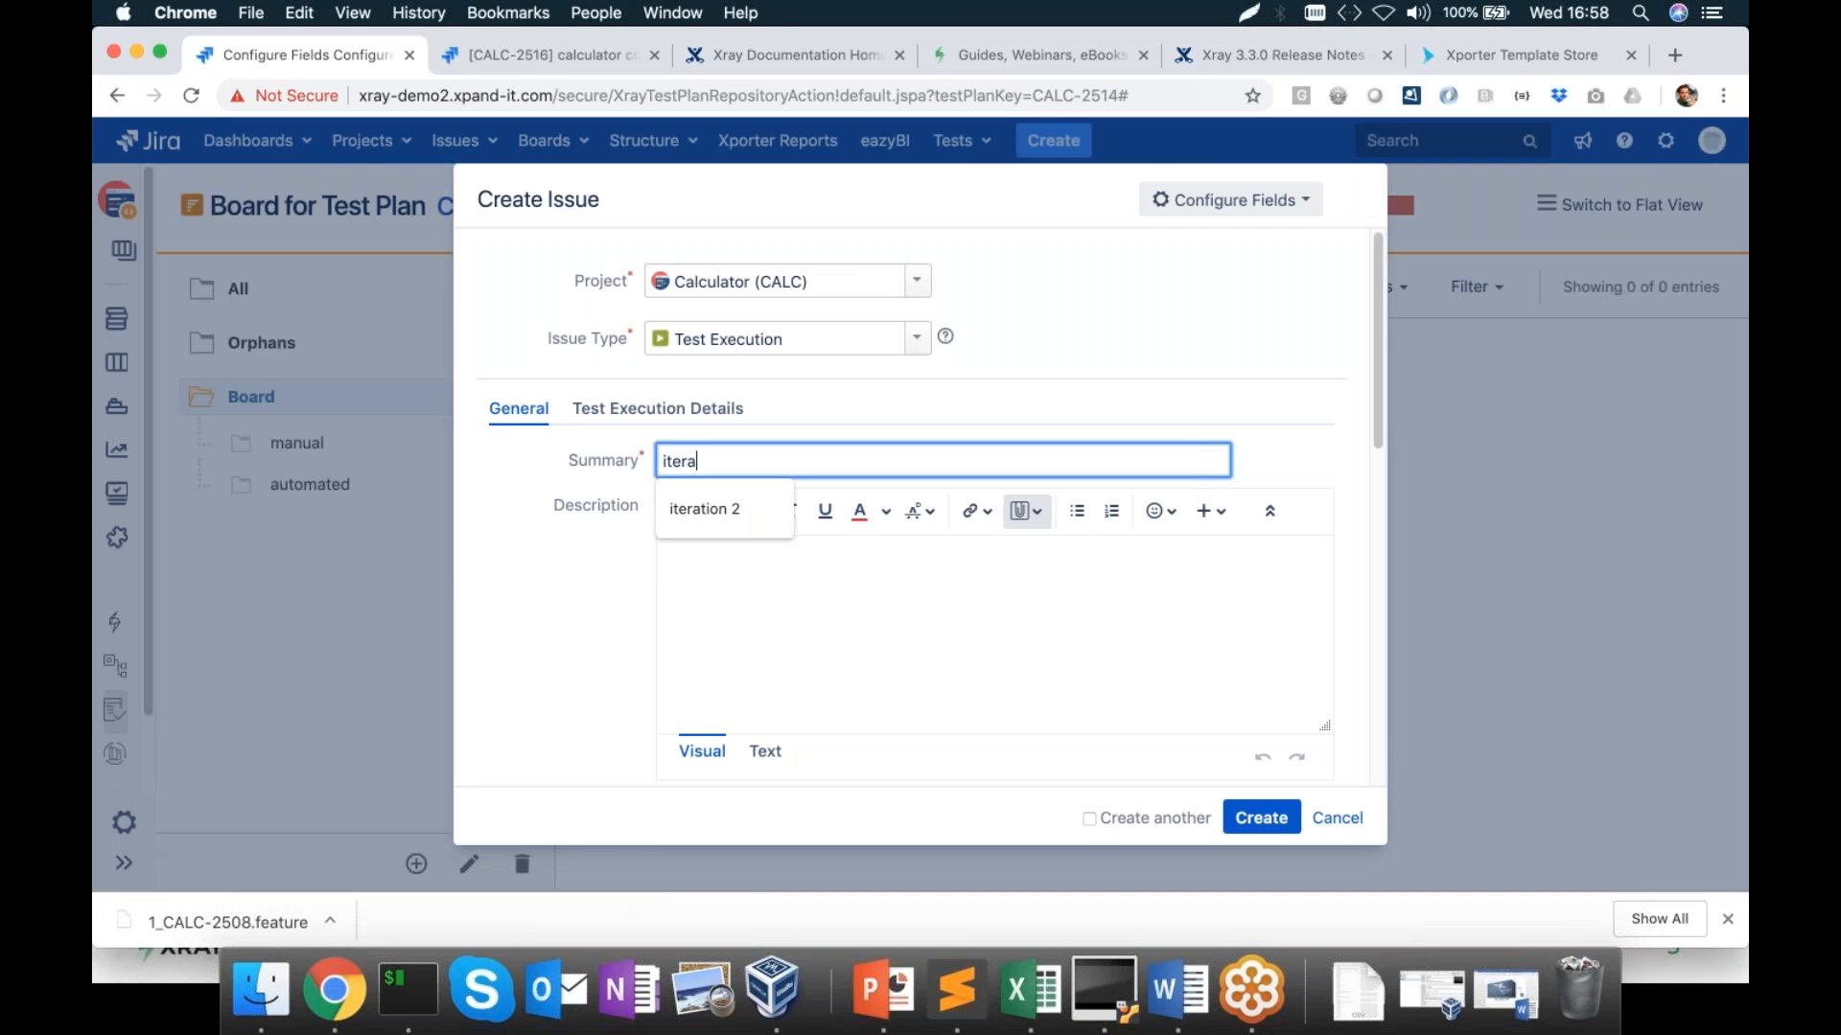
{"action": "left_click", "coordinate": [705, 509]}
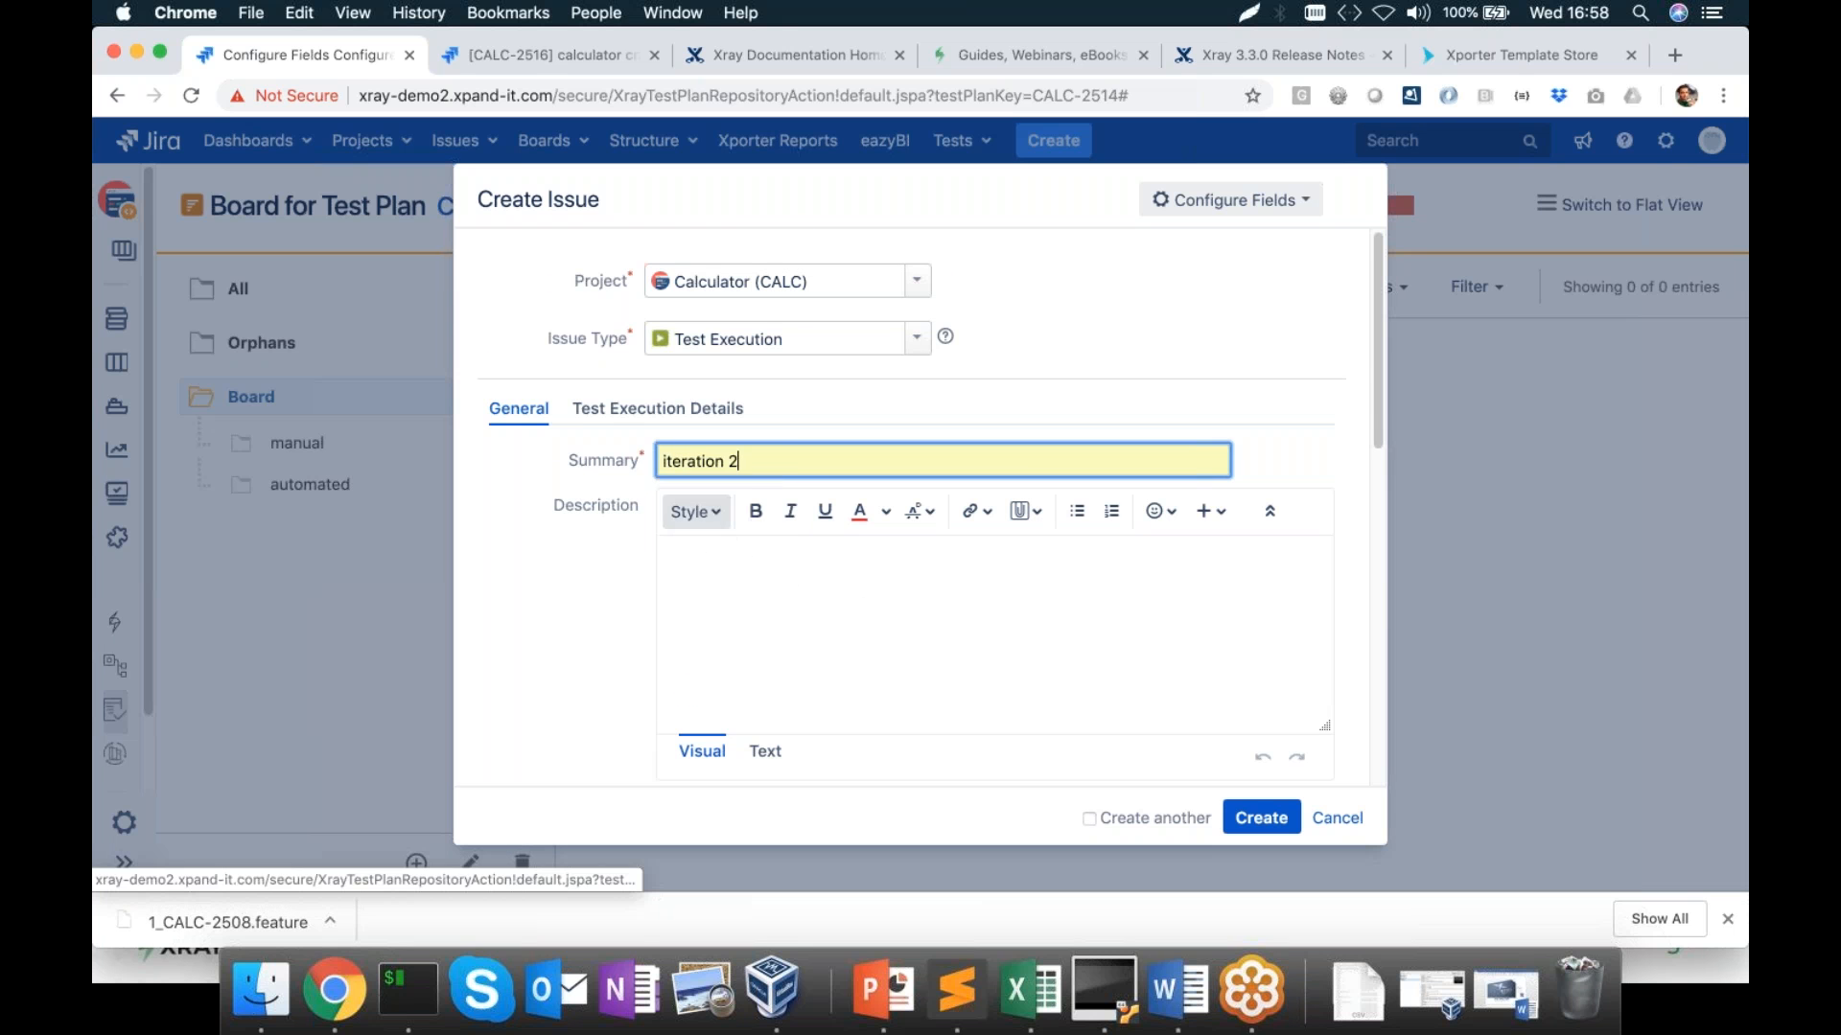
{"action": "scroll", "coordinate": [723, 509], "scroll_direction": "down", "scroll_amount": 5}
{"action": "left_click", "coordinate": [1257, 821]}
{"action": "left_click", "coordinate": [1264, 826]}
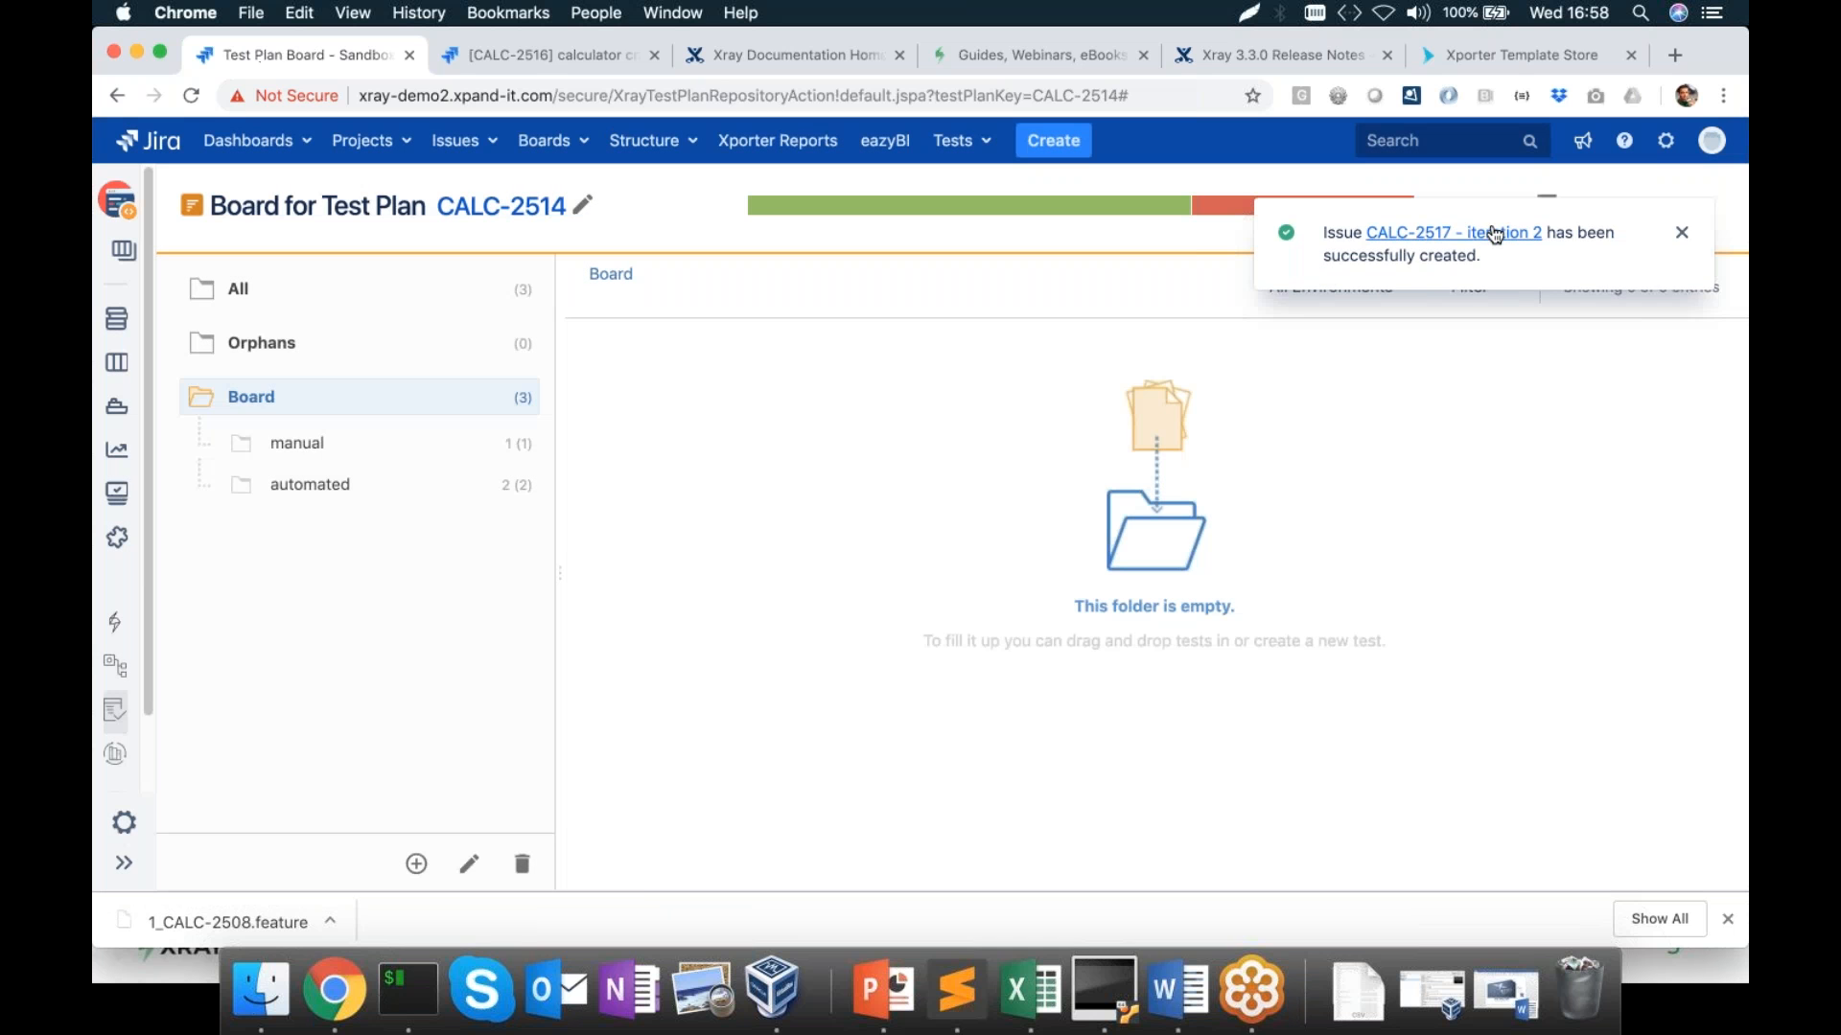
Open the new test execution CALC-2517 and set manual test CALC-2509 to PASS inline
{"action": "left_click", "coordinate": [1409, 224]}
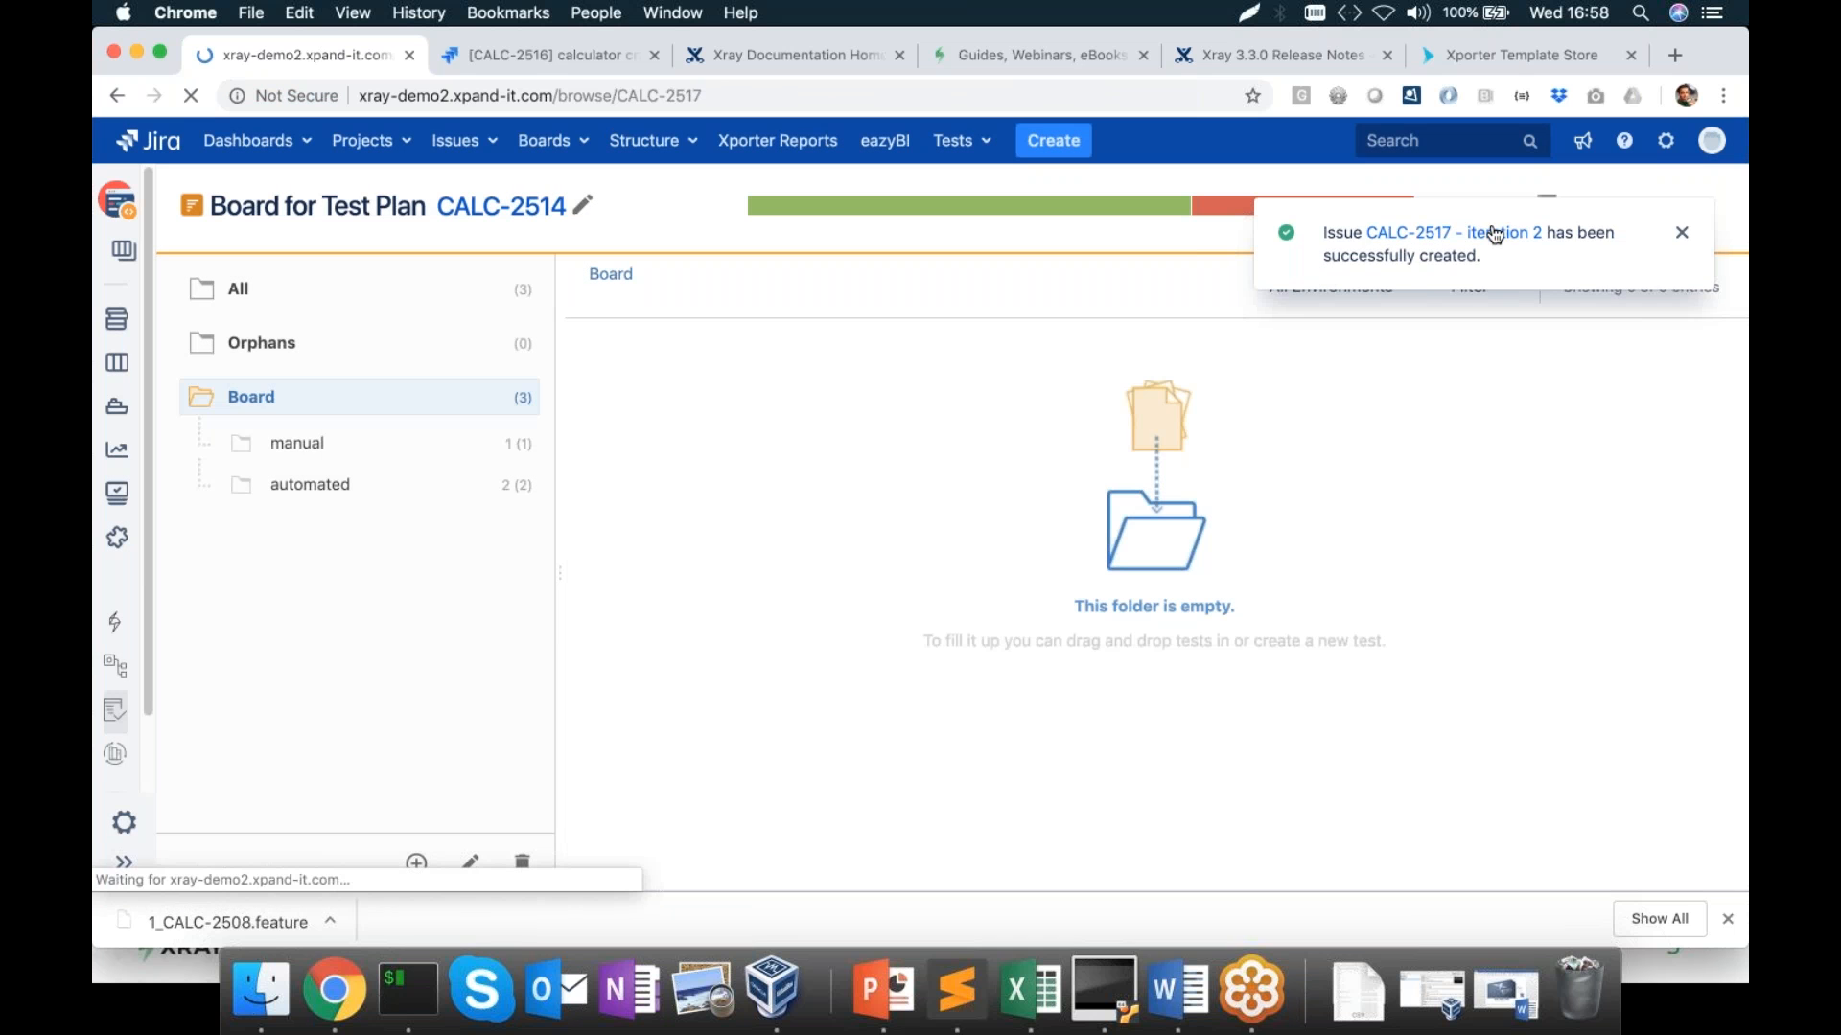
{"action": "scroll", "coordinate": [844, 379], "scroll_direction": "down", "scroll_amount": 3}
{"action": "scroll", "coordinate": [844, 372], "scroll_direction": "down", "scroll_amount": 5}
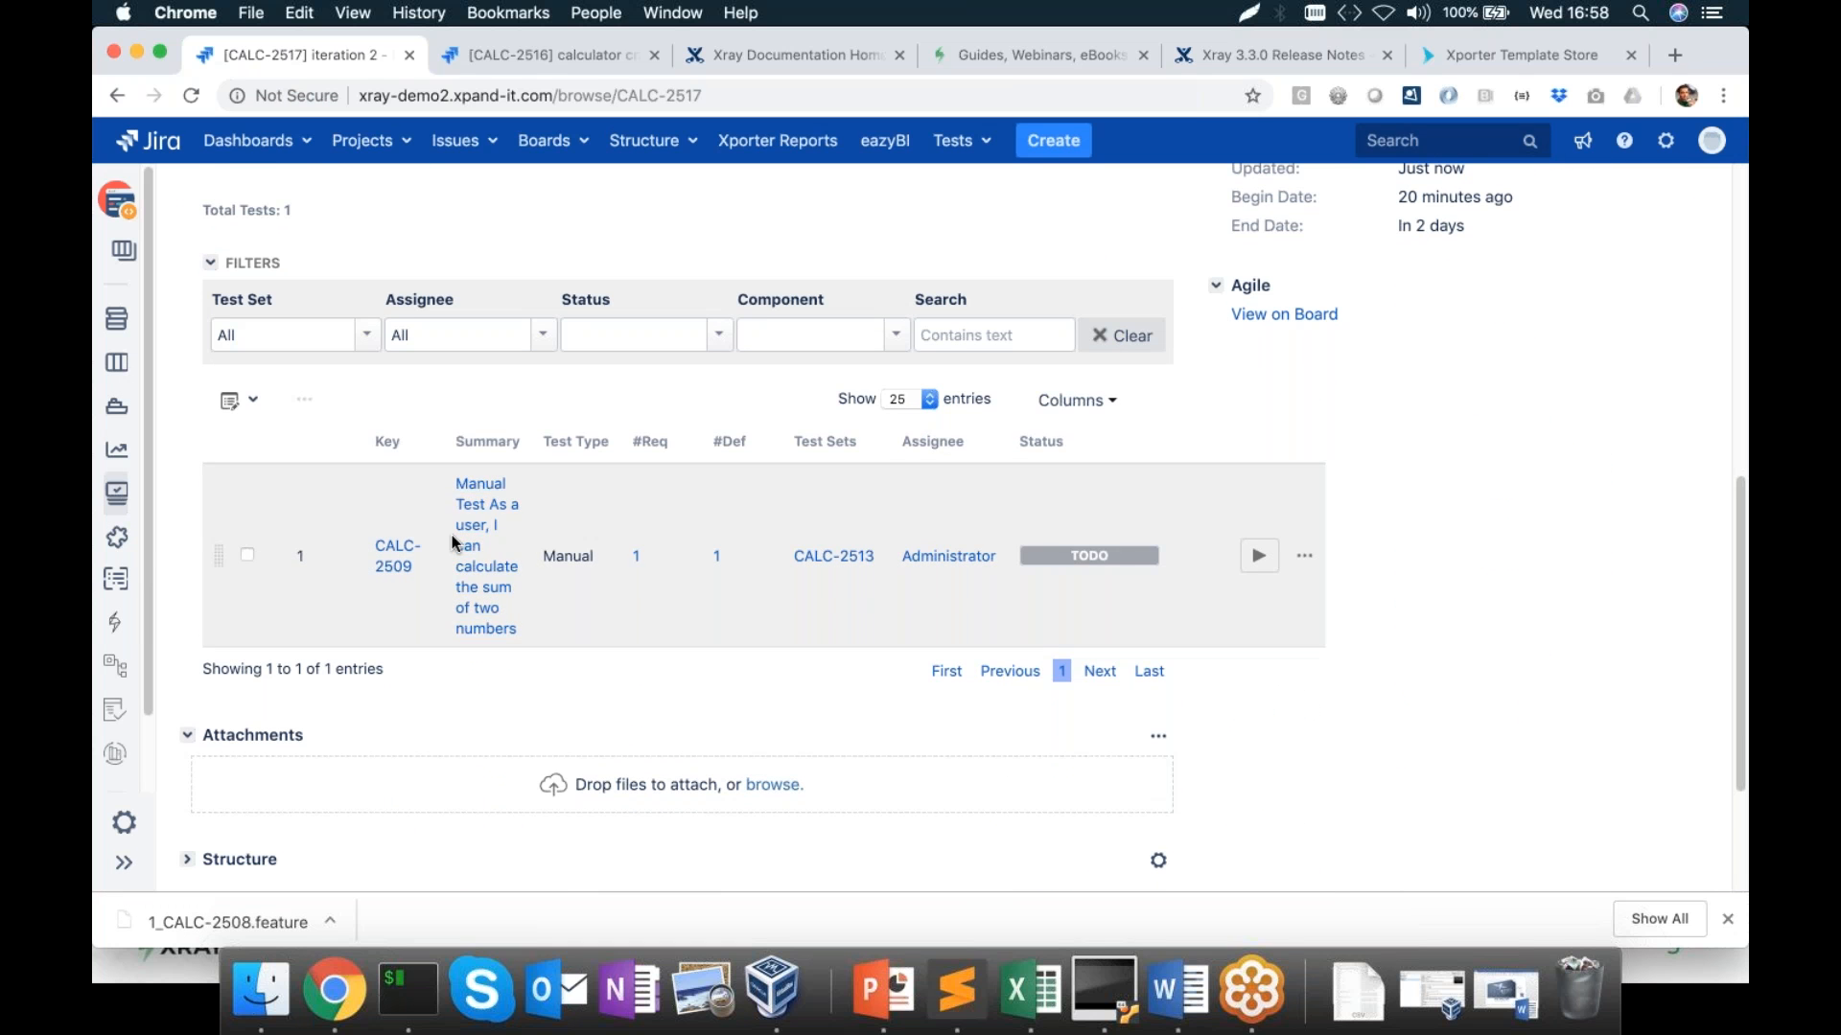
{"action": "left_click", "coordinate": [1259, 555]}
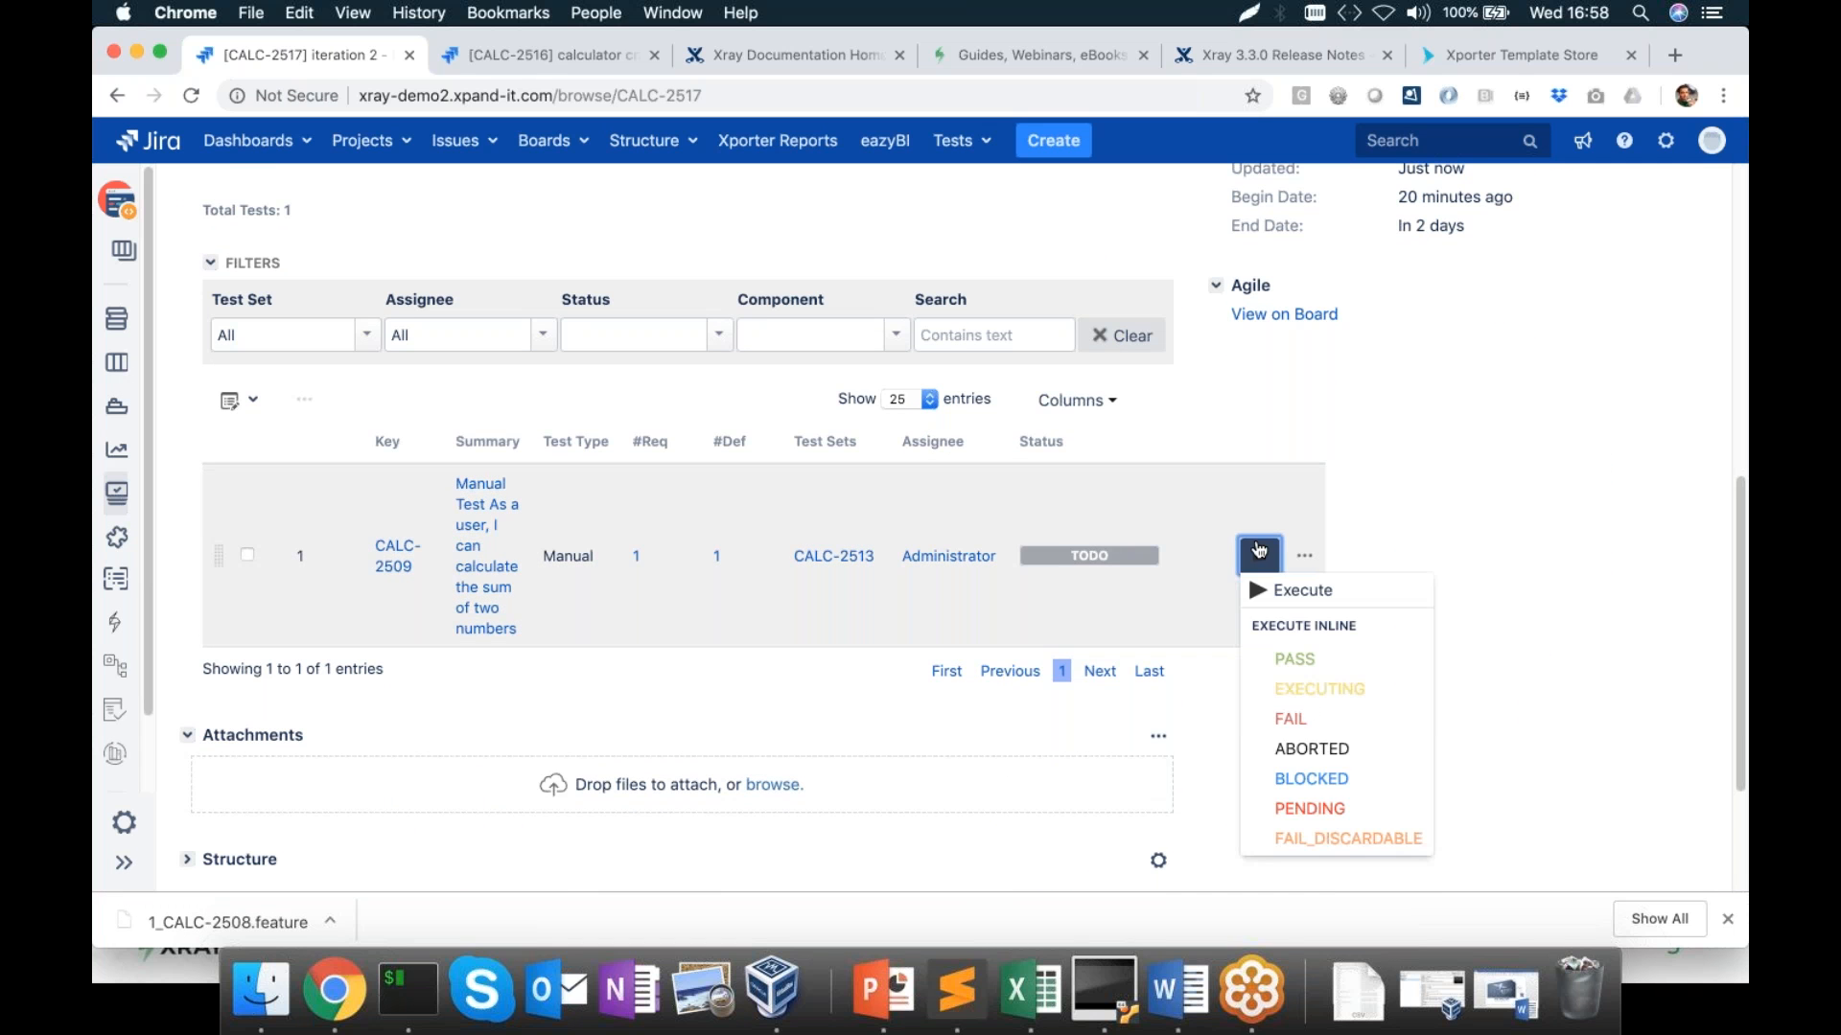
{"action": "left_click", "coordinate": [1296, 659]}
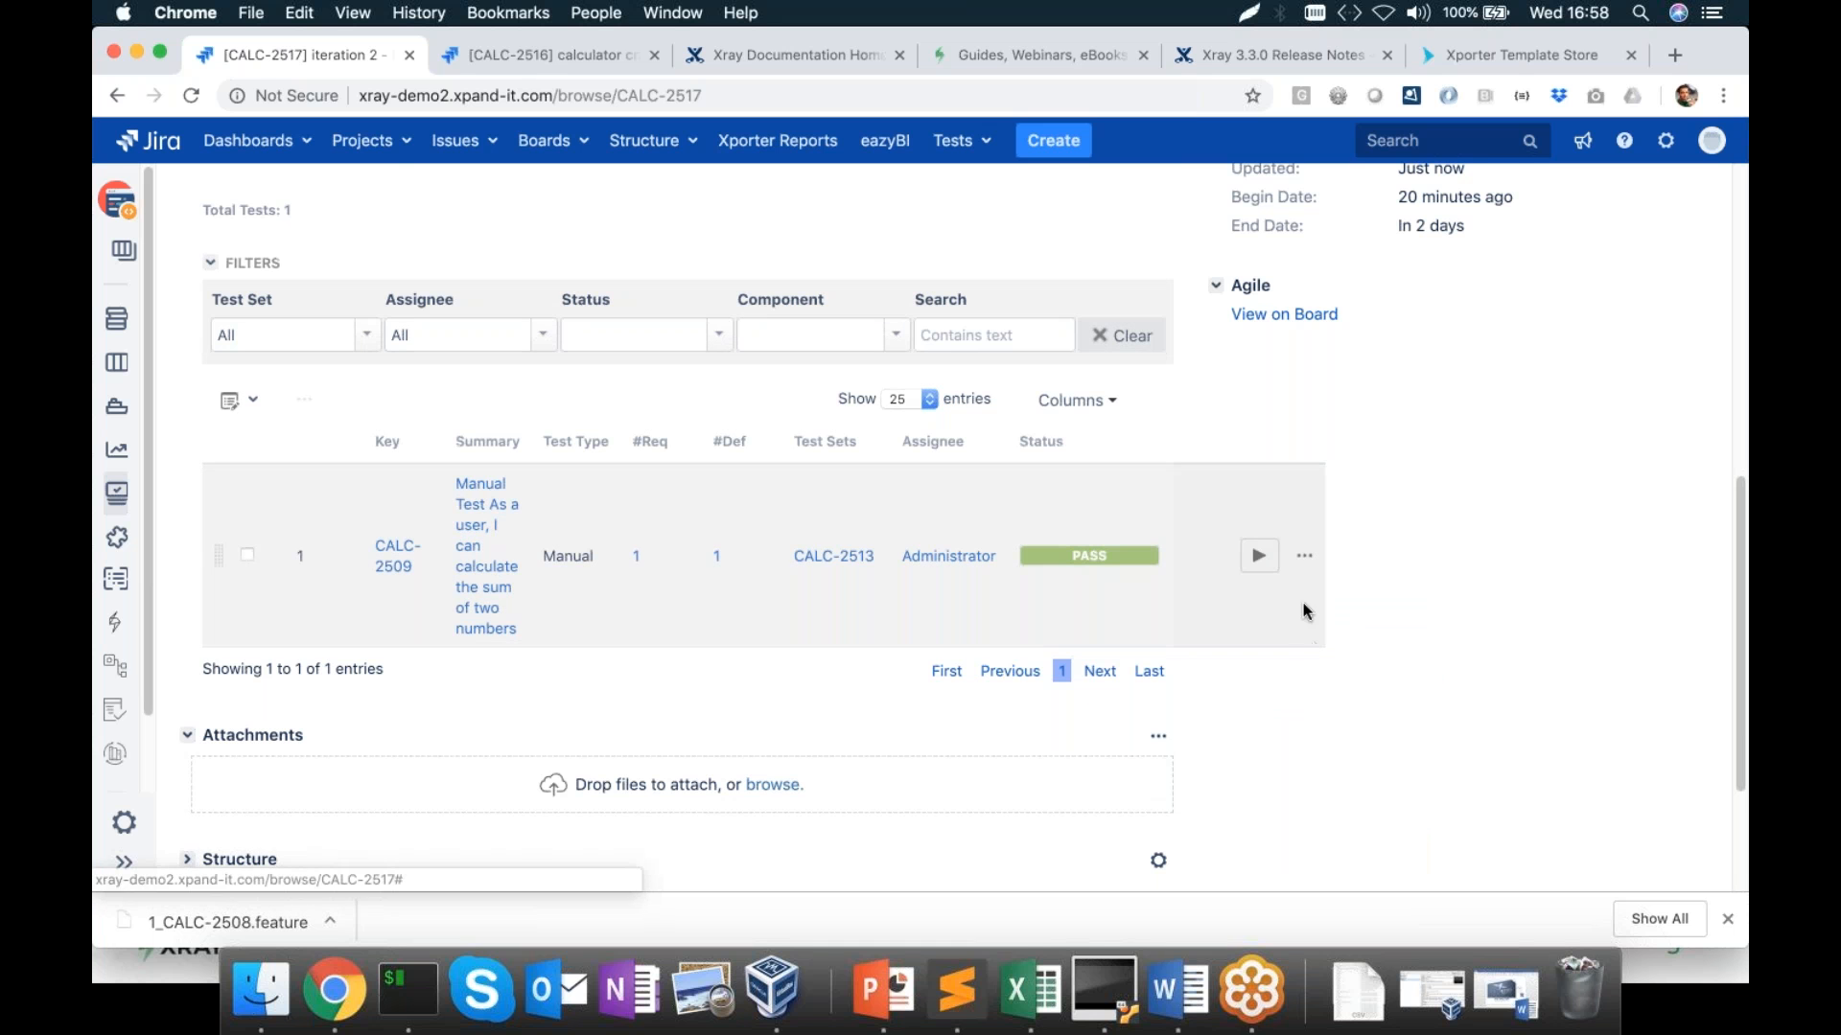
Return to test plan CALC-2514 and review its overall execution status, each test's latest status and the linked test executions
{"action": "scroll", "coordinate": [1028, 623], "scroll_direction": "up", "scroll_amount": 5}
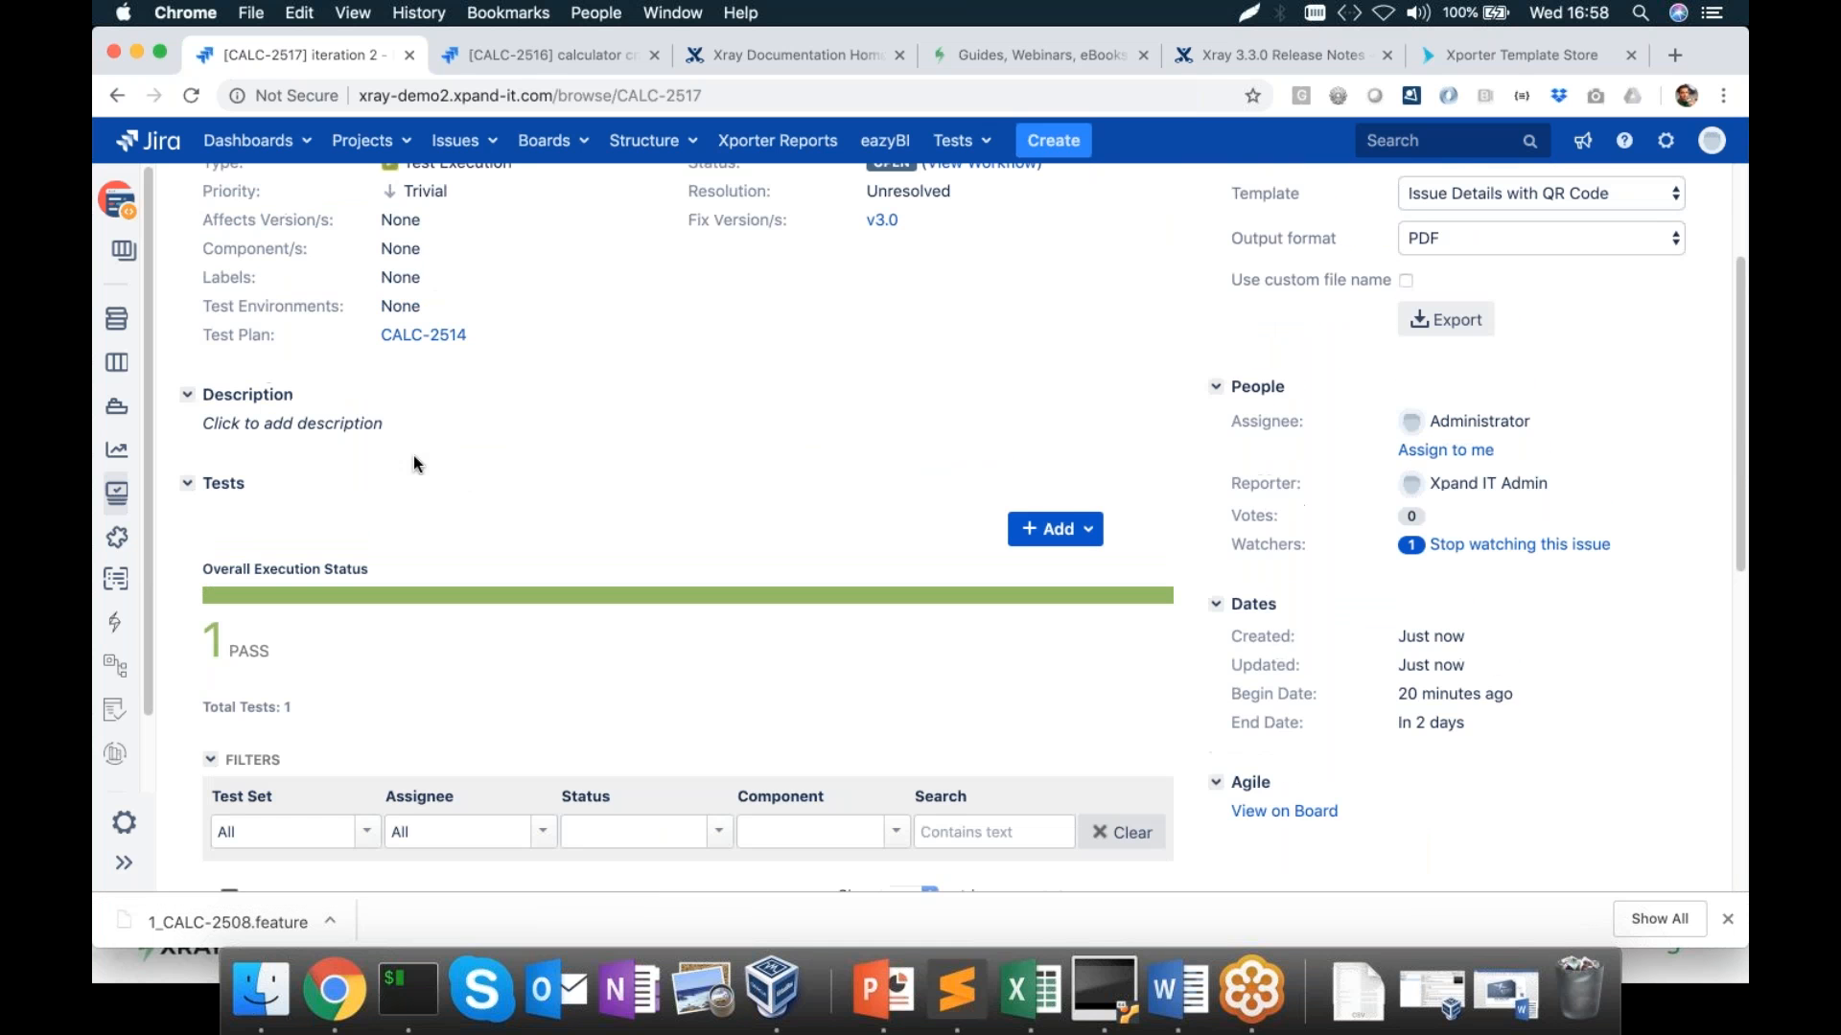
{"action": "scroll", "coordinate": [412, 464], "scroll_direction": "up", "scroll_amount": 2}
{"action": "left_click", "coordinate": [411, 538]}
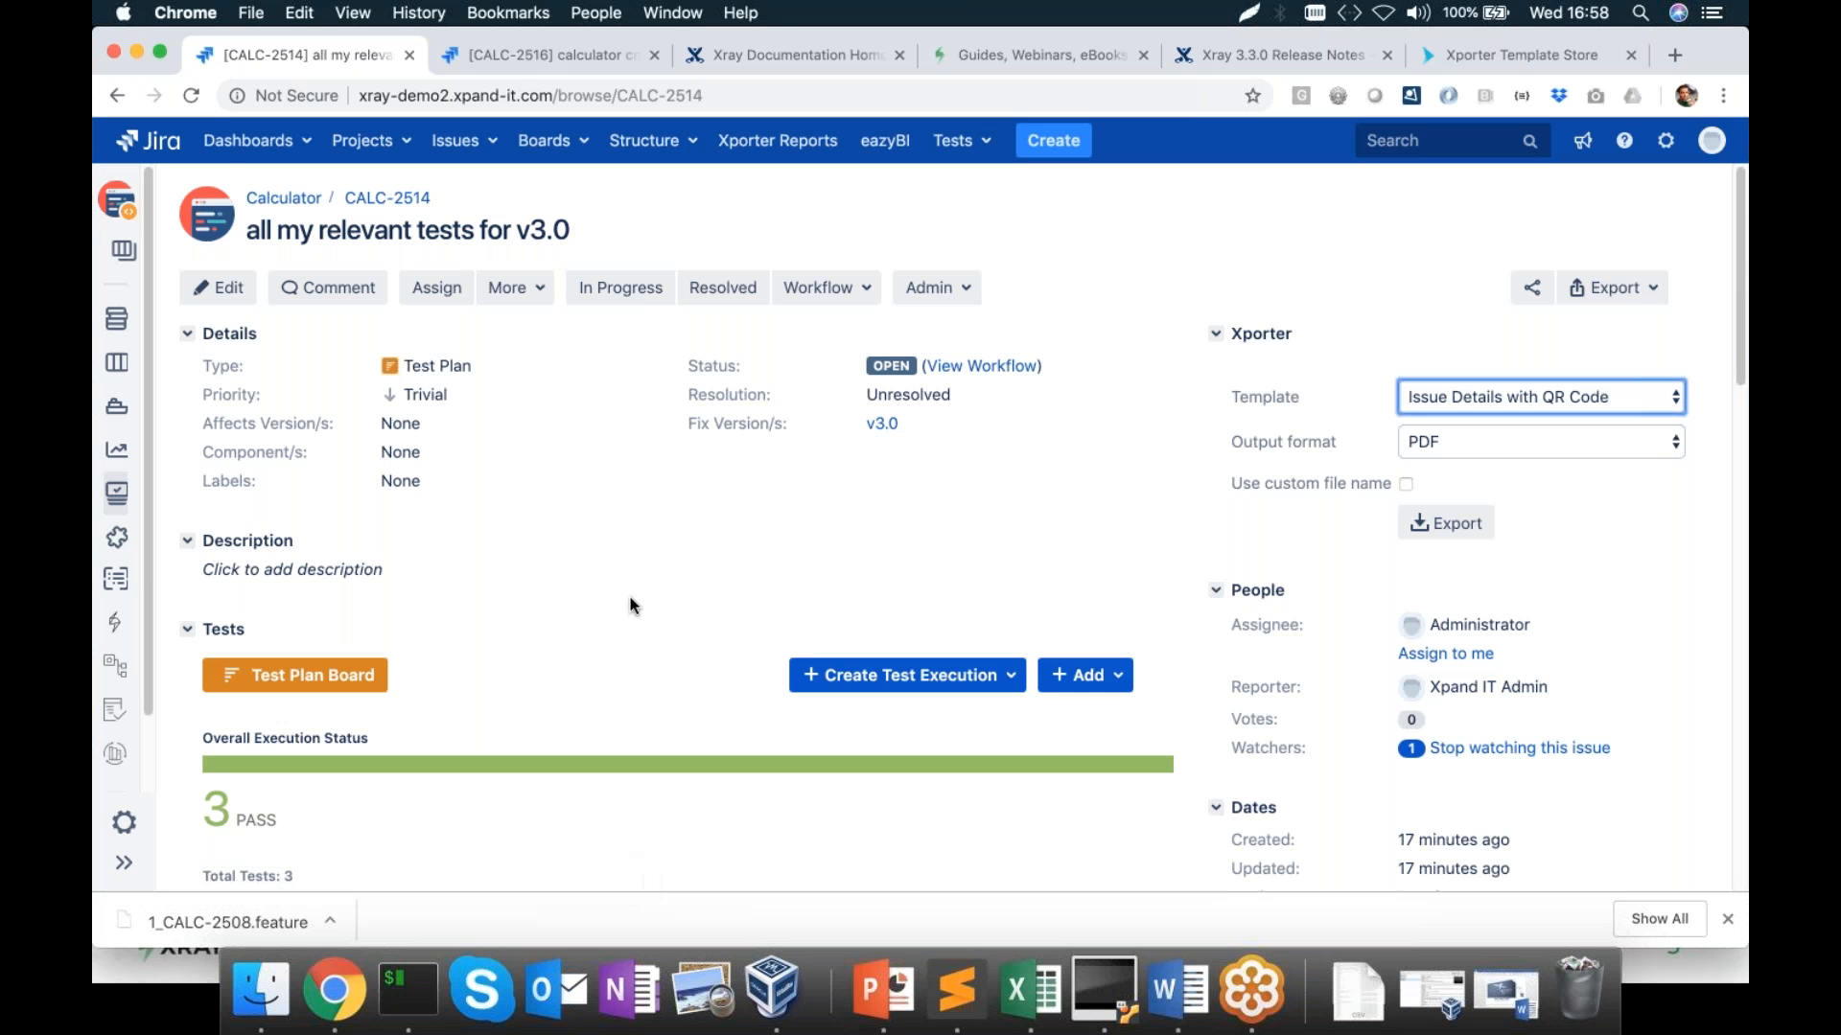
{"action": "scroll", "coordinate": [631, 606], "scroll_direction": "down", "scroll_amount": 1}
{"action": "scroll", "coordinate": [631, 604], "scroll_direction": "down", "scroll_amount": 3}
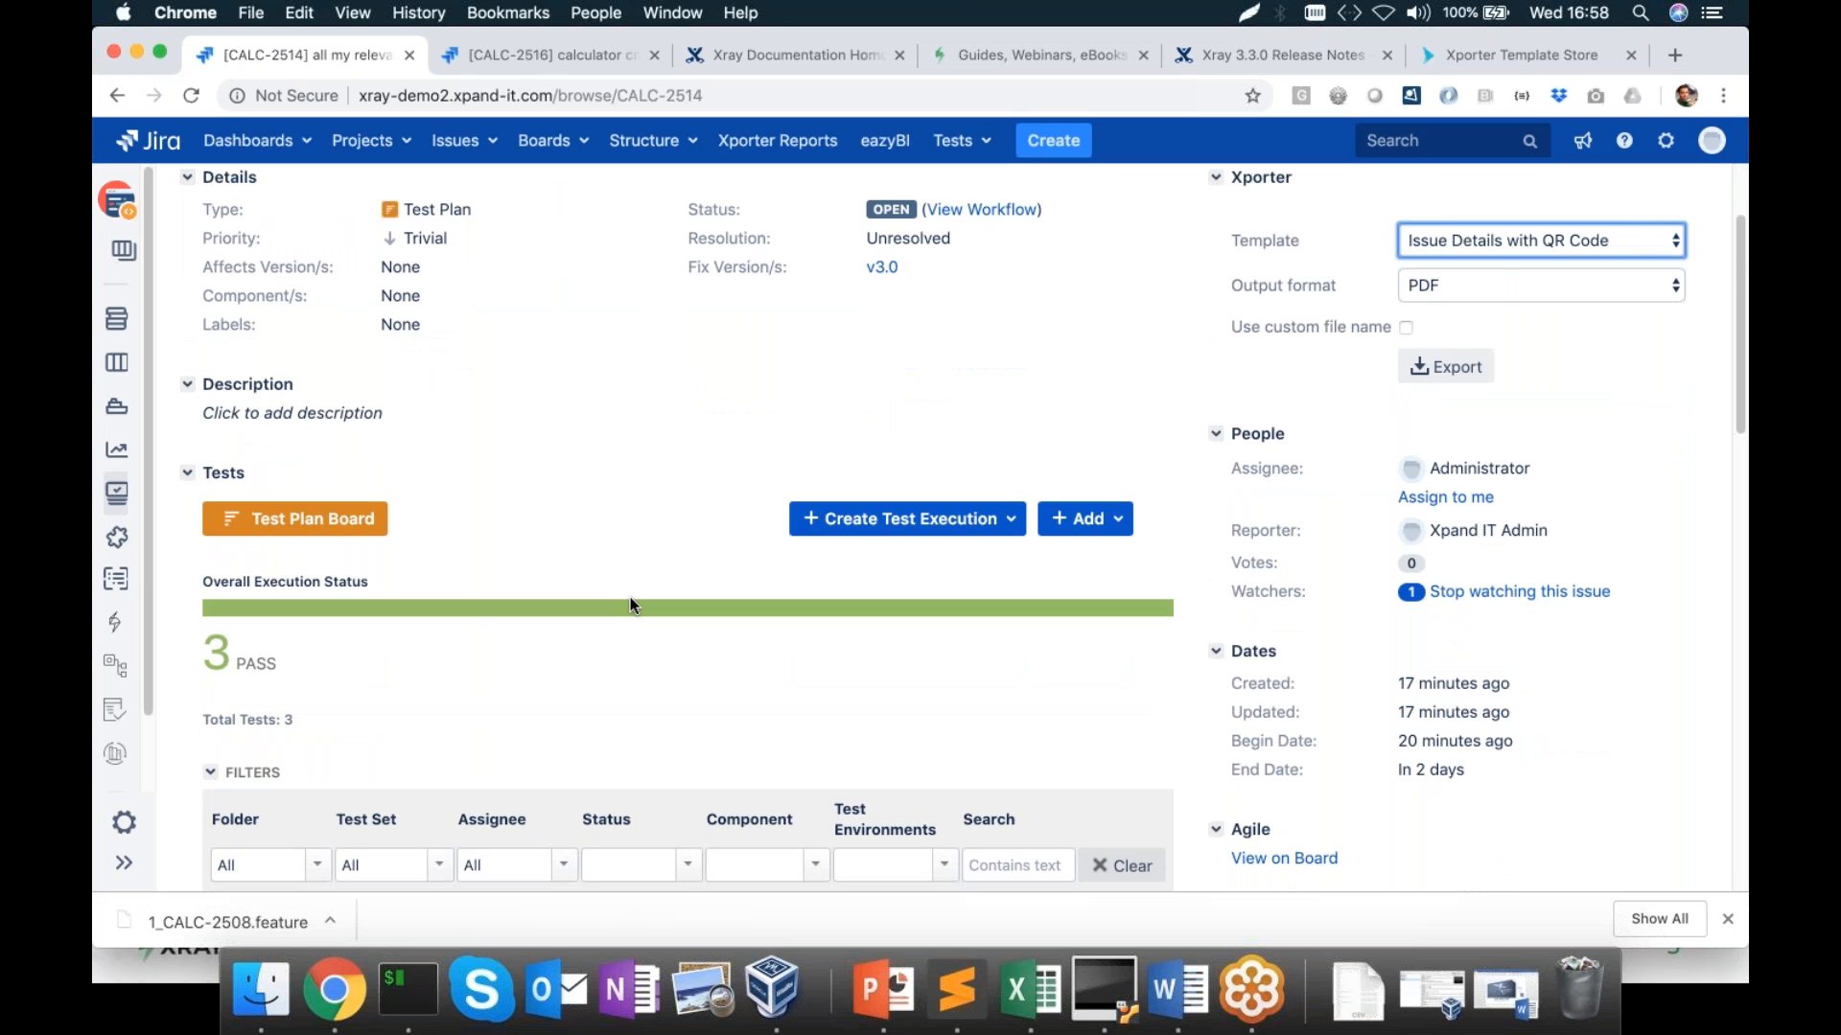
{"action": "scroll", "coordinate": [630, 597], "scroll_direction": "down", "scroll_amount": 10}
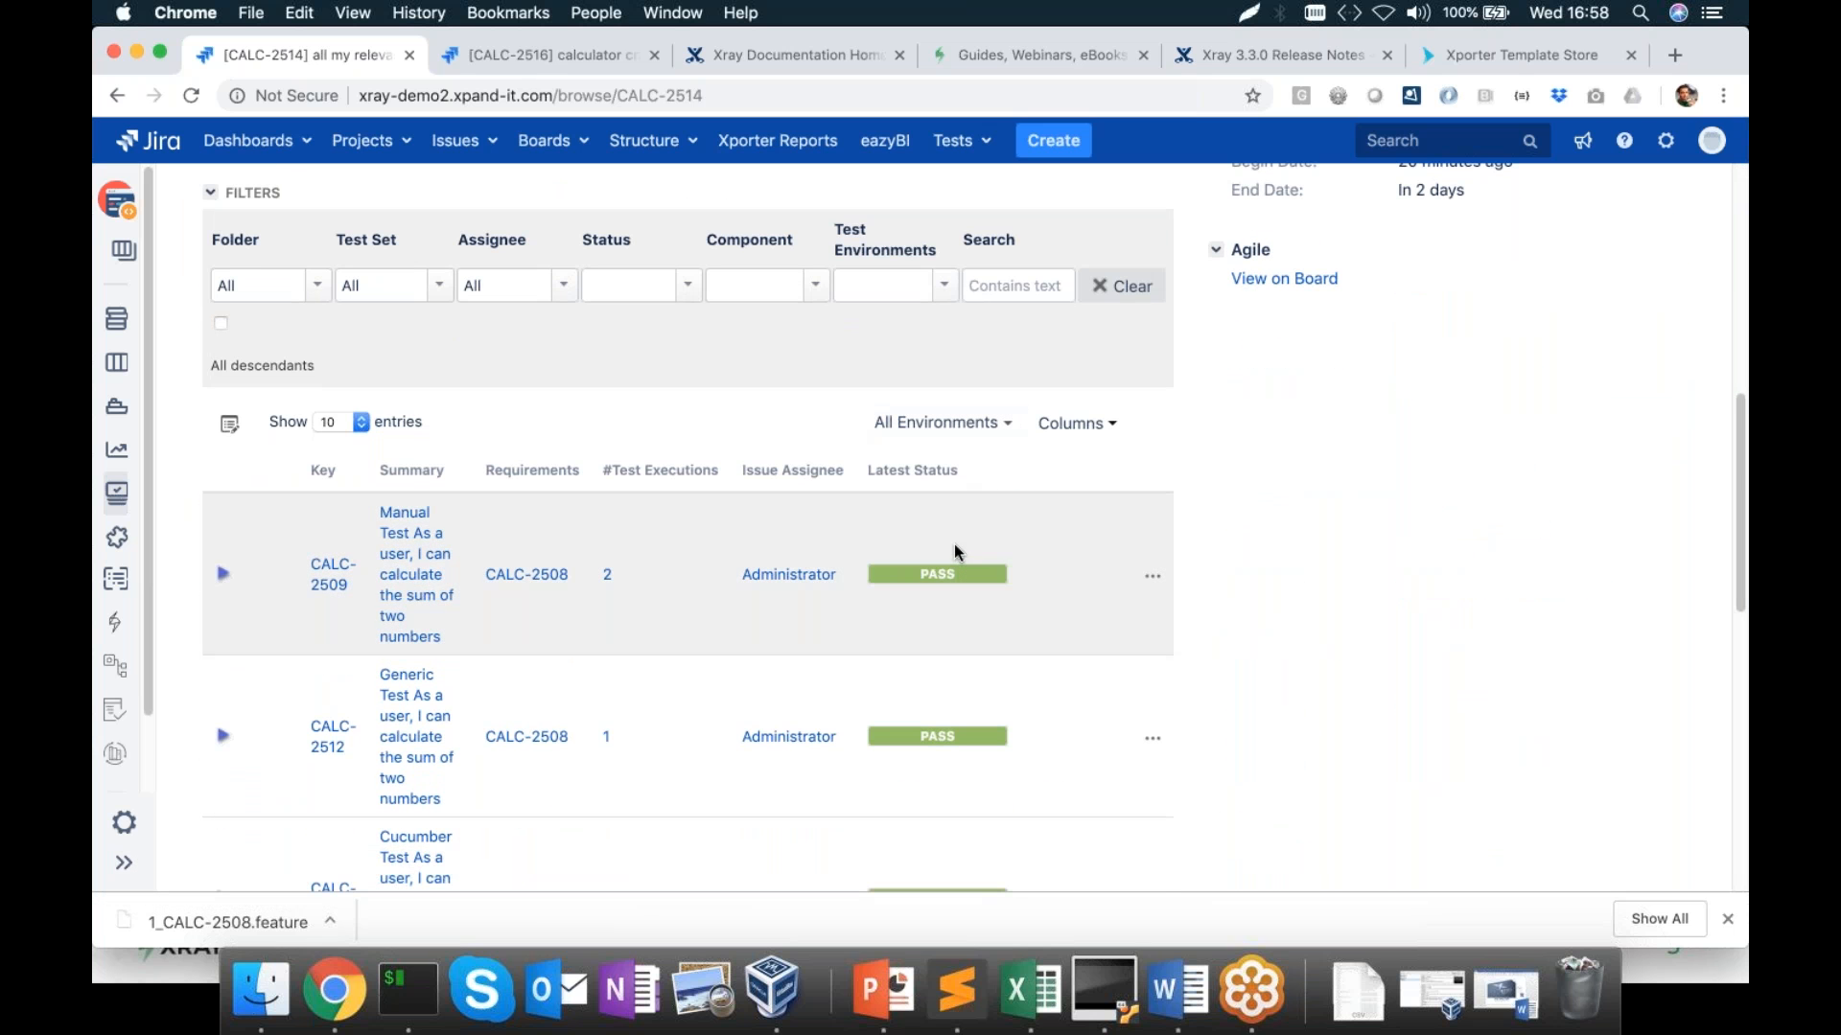
{"action": "scroll", "coordinate": [953, 545], "scroll_direction": "down", "scroll_amount": 3}
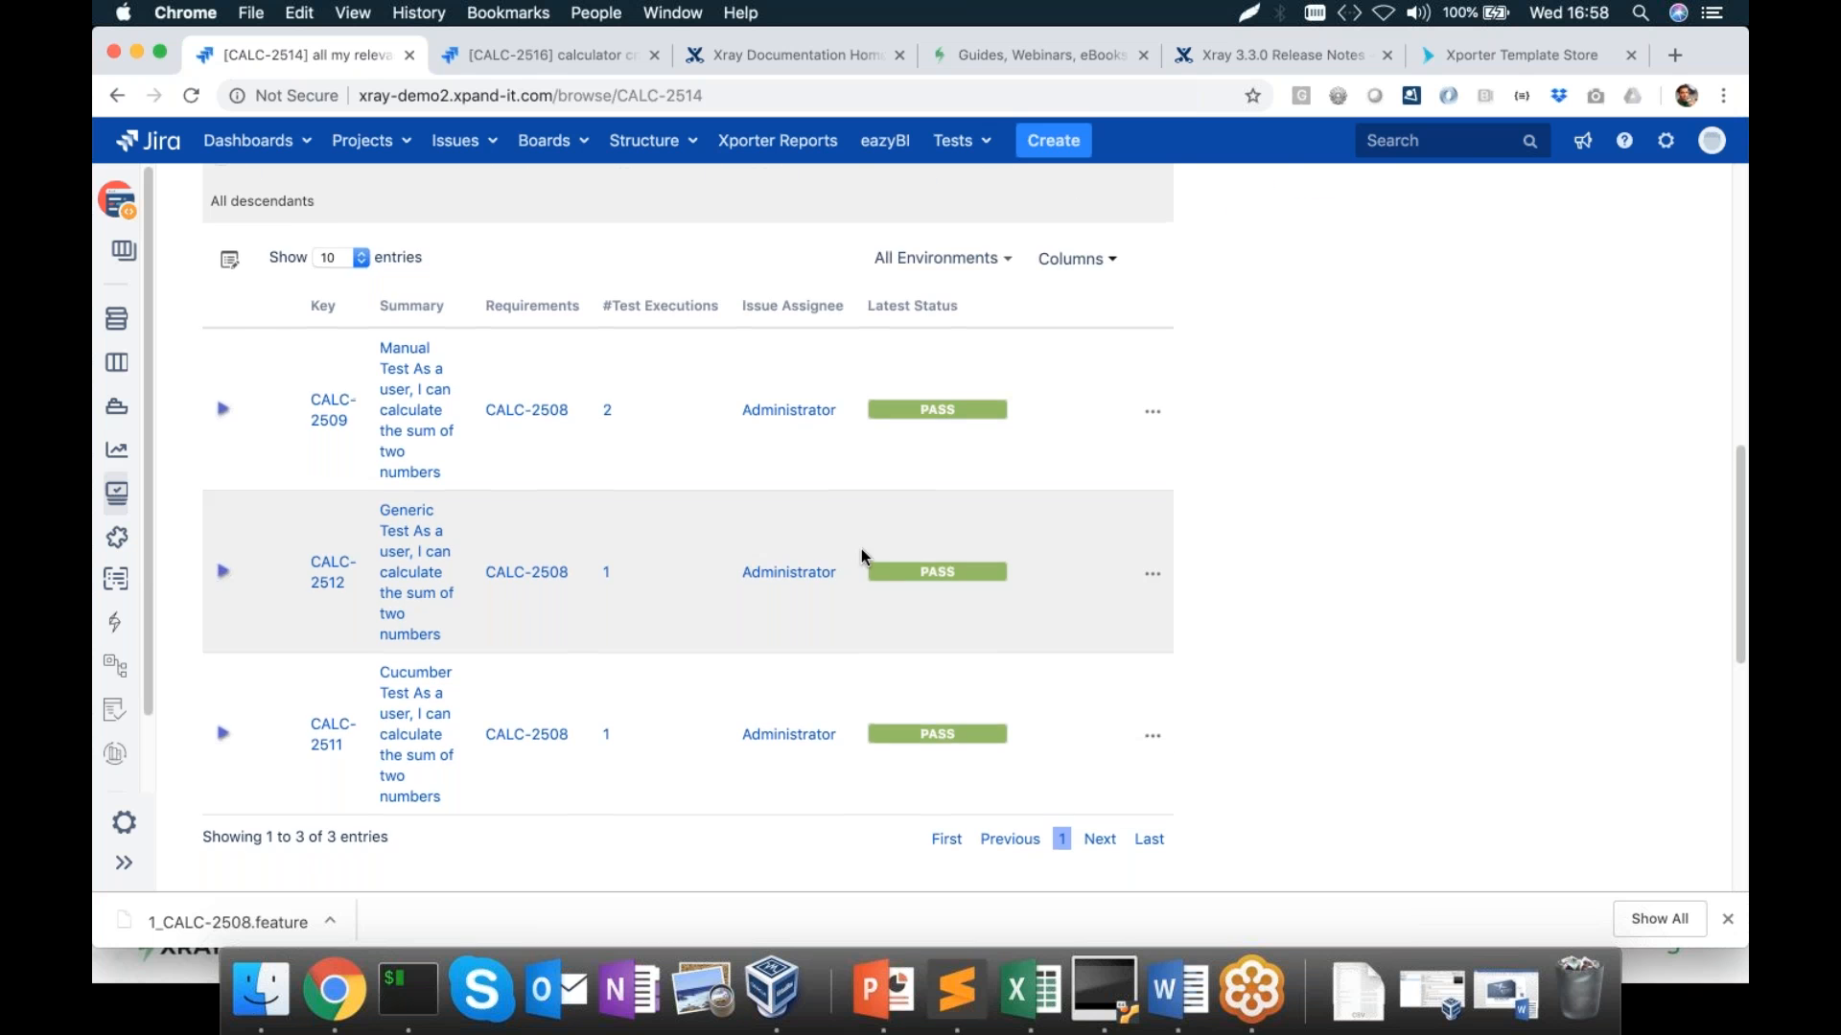
{"action": "scroll", "coordinate": [861, 548], "scroll_direction": "up", "scroll_amount": 10}
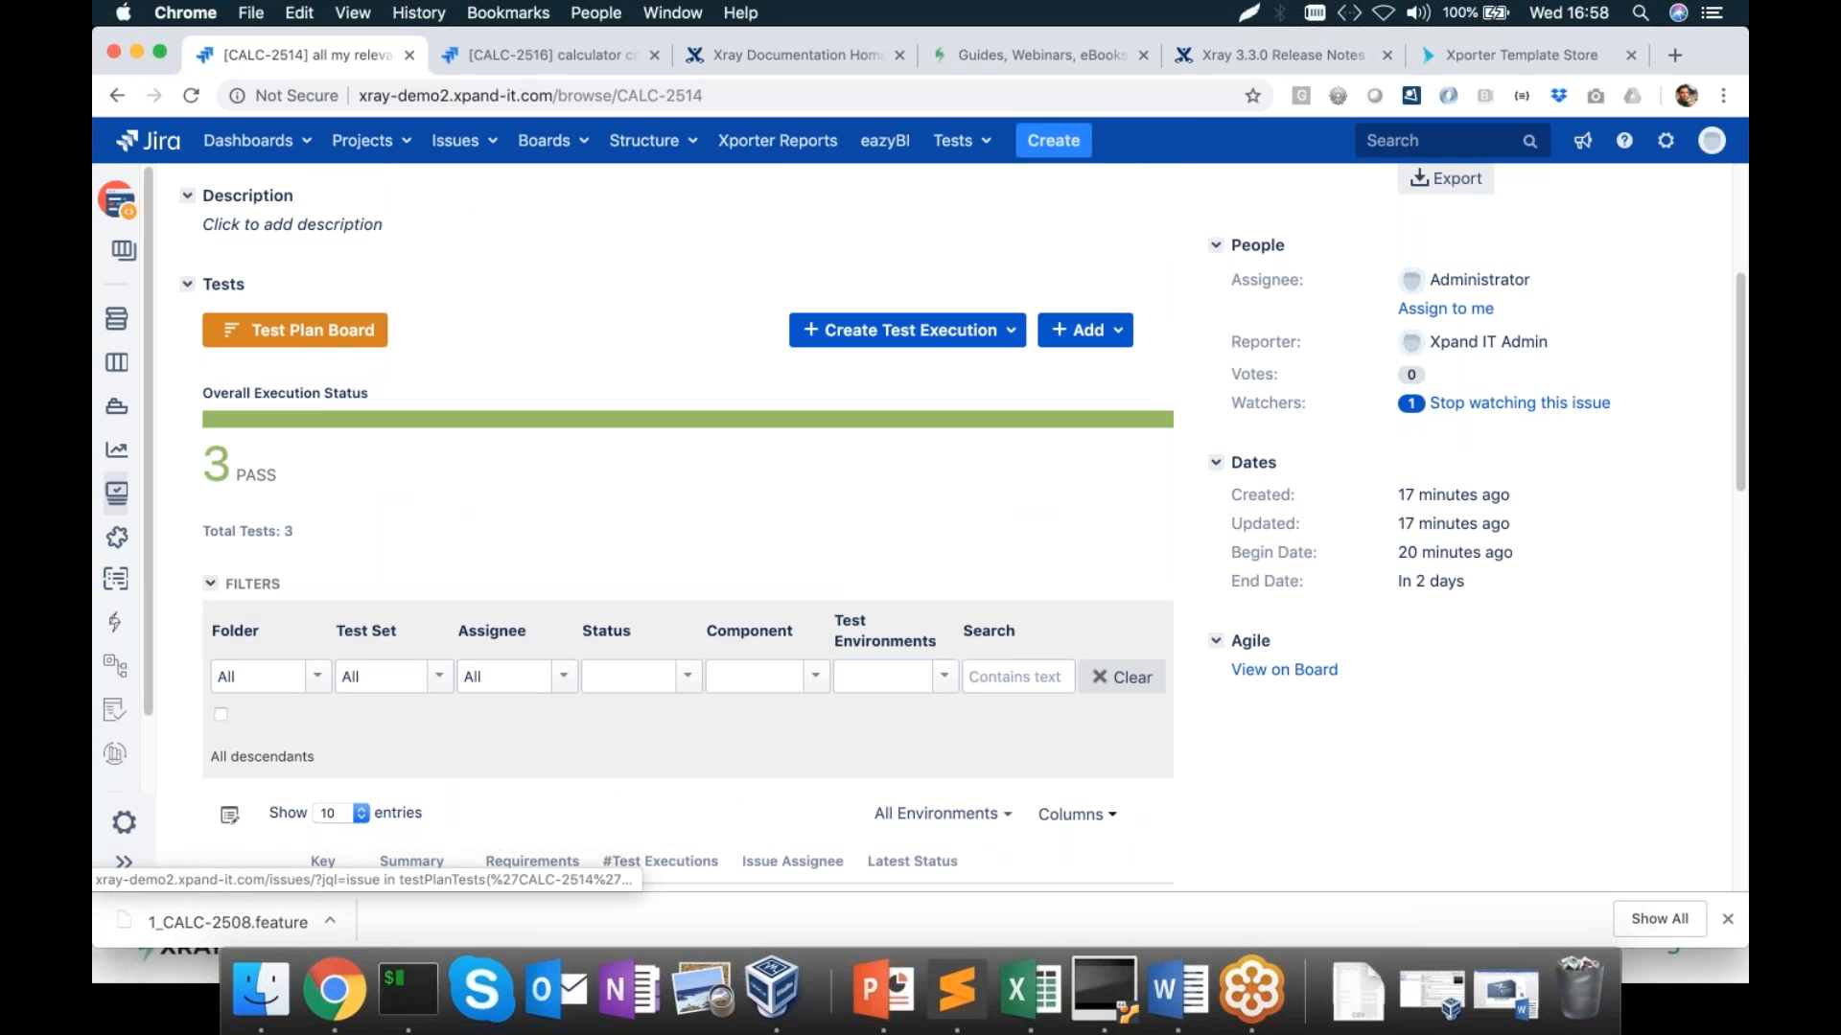
{"action": "scroll", "coordinate": [246, 473], "scroll_direction": "down", "scroll_amount": 10}
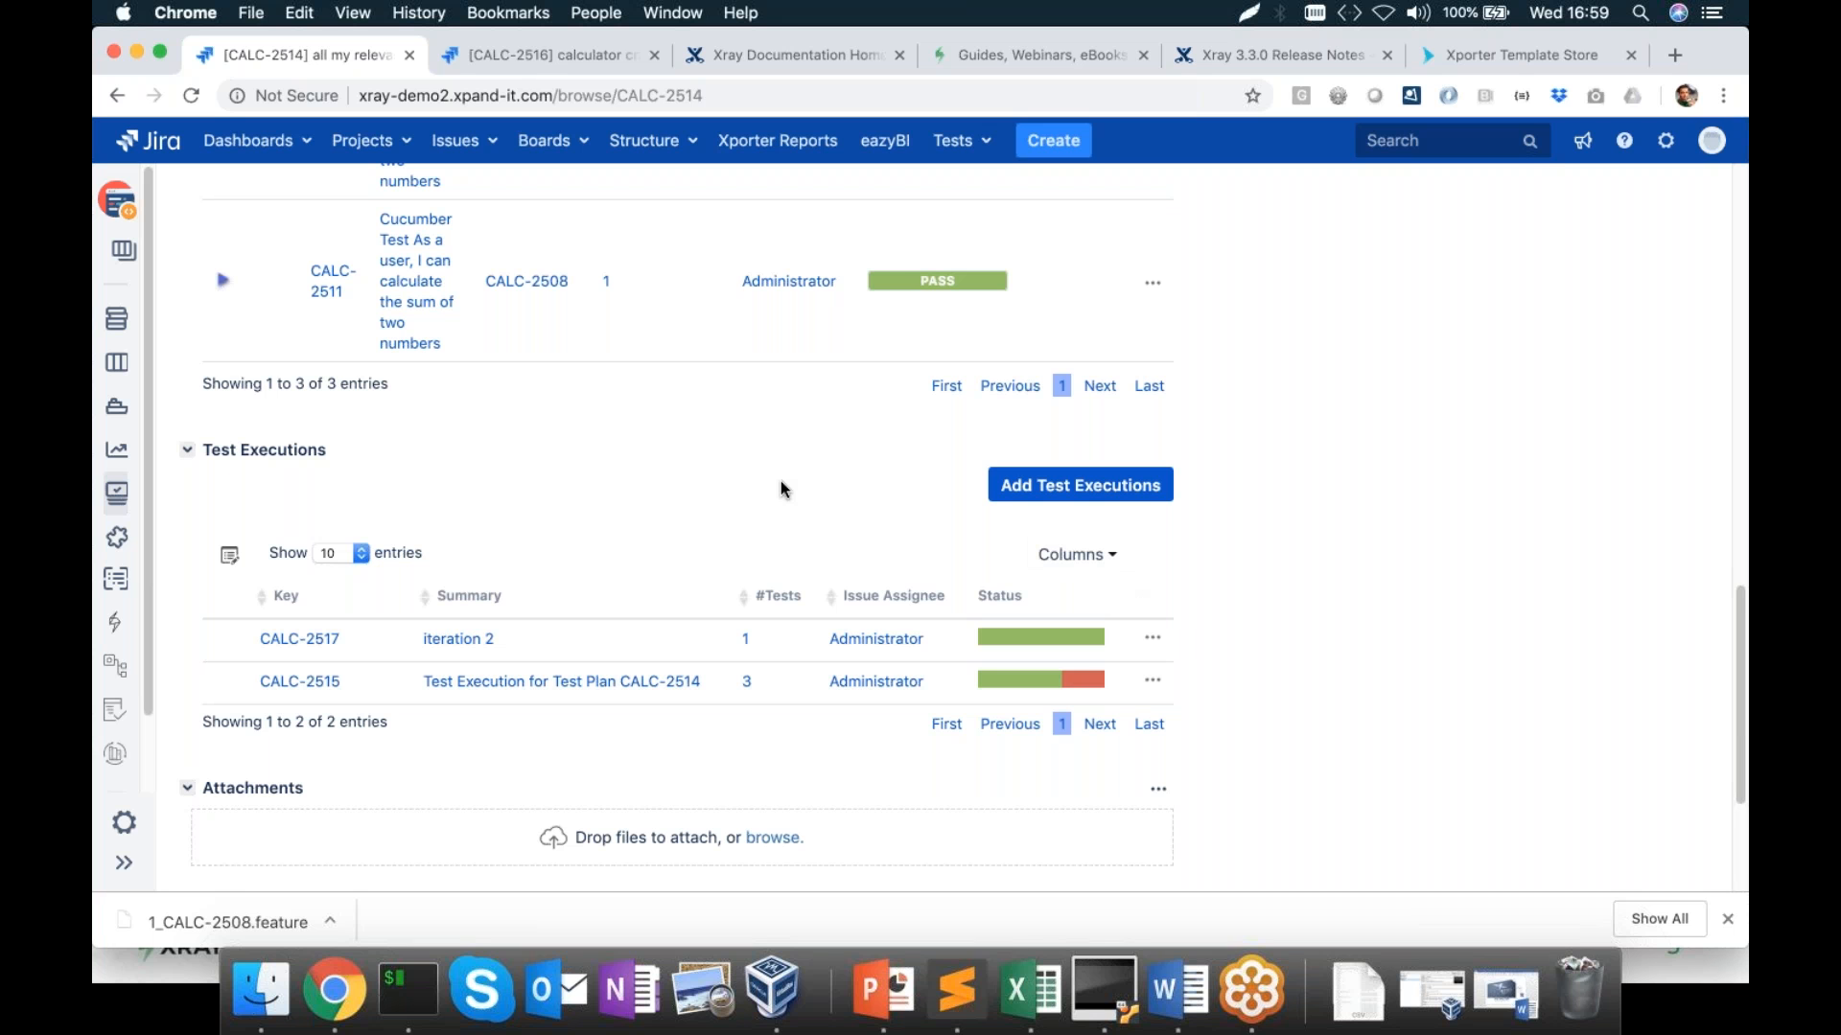
{"action": "scroll", "coordinate": [780, 480], "scroll_direction": "up", "scroll_amount": 5}
{"action": "scroll", "coordinate": [781, 480], "scroll_direction": "up", "scroll_amount": 6}
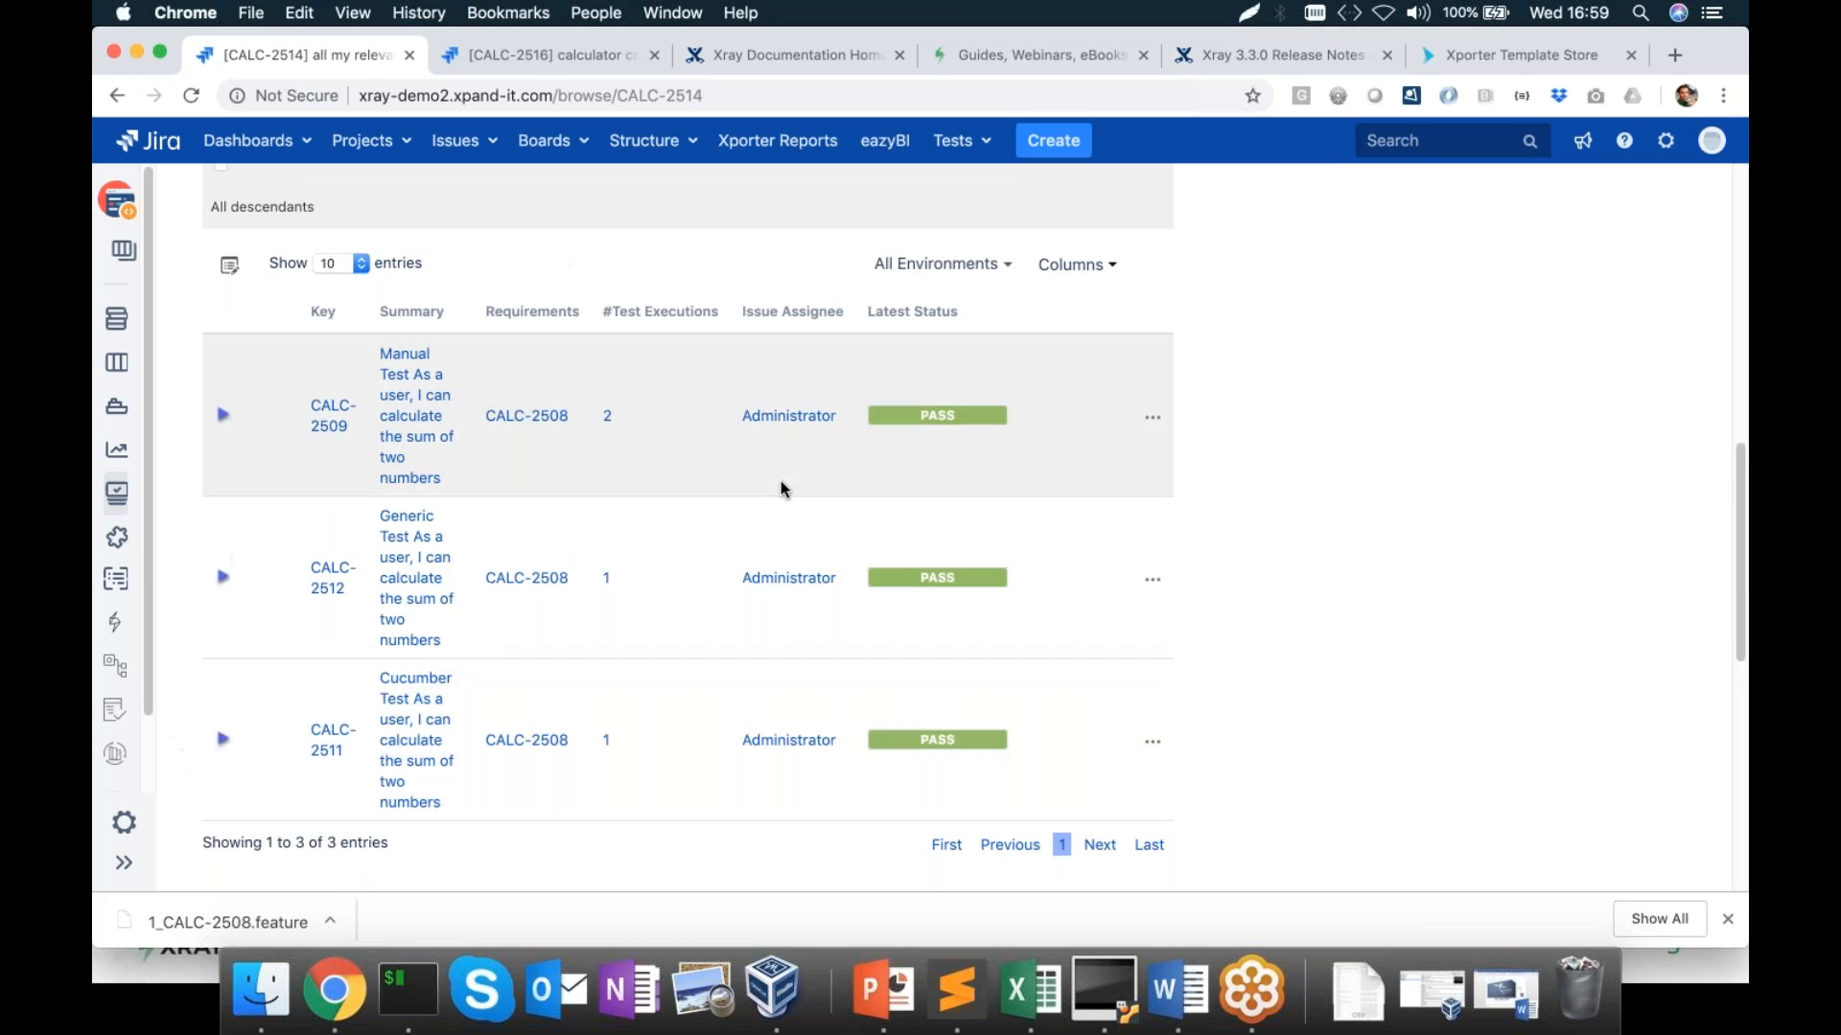
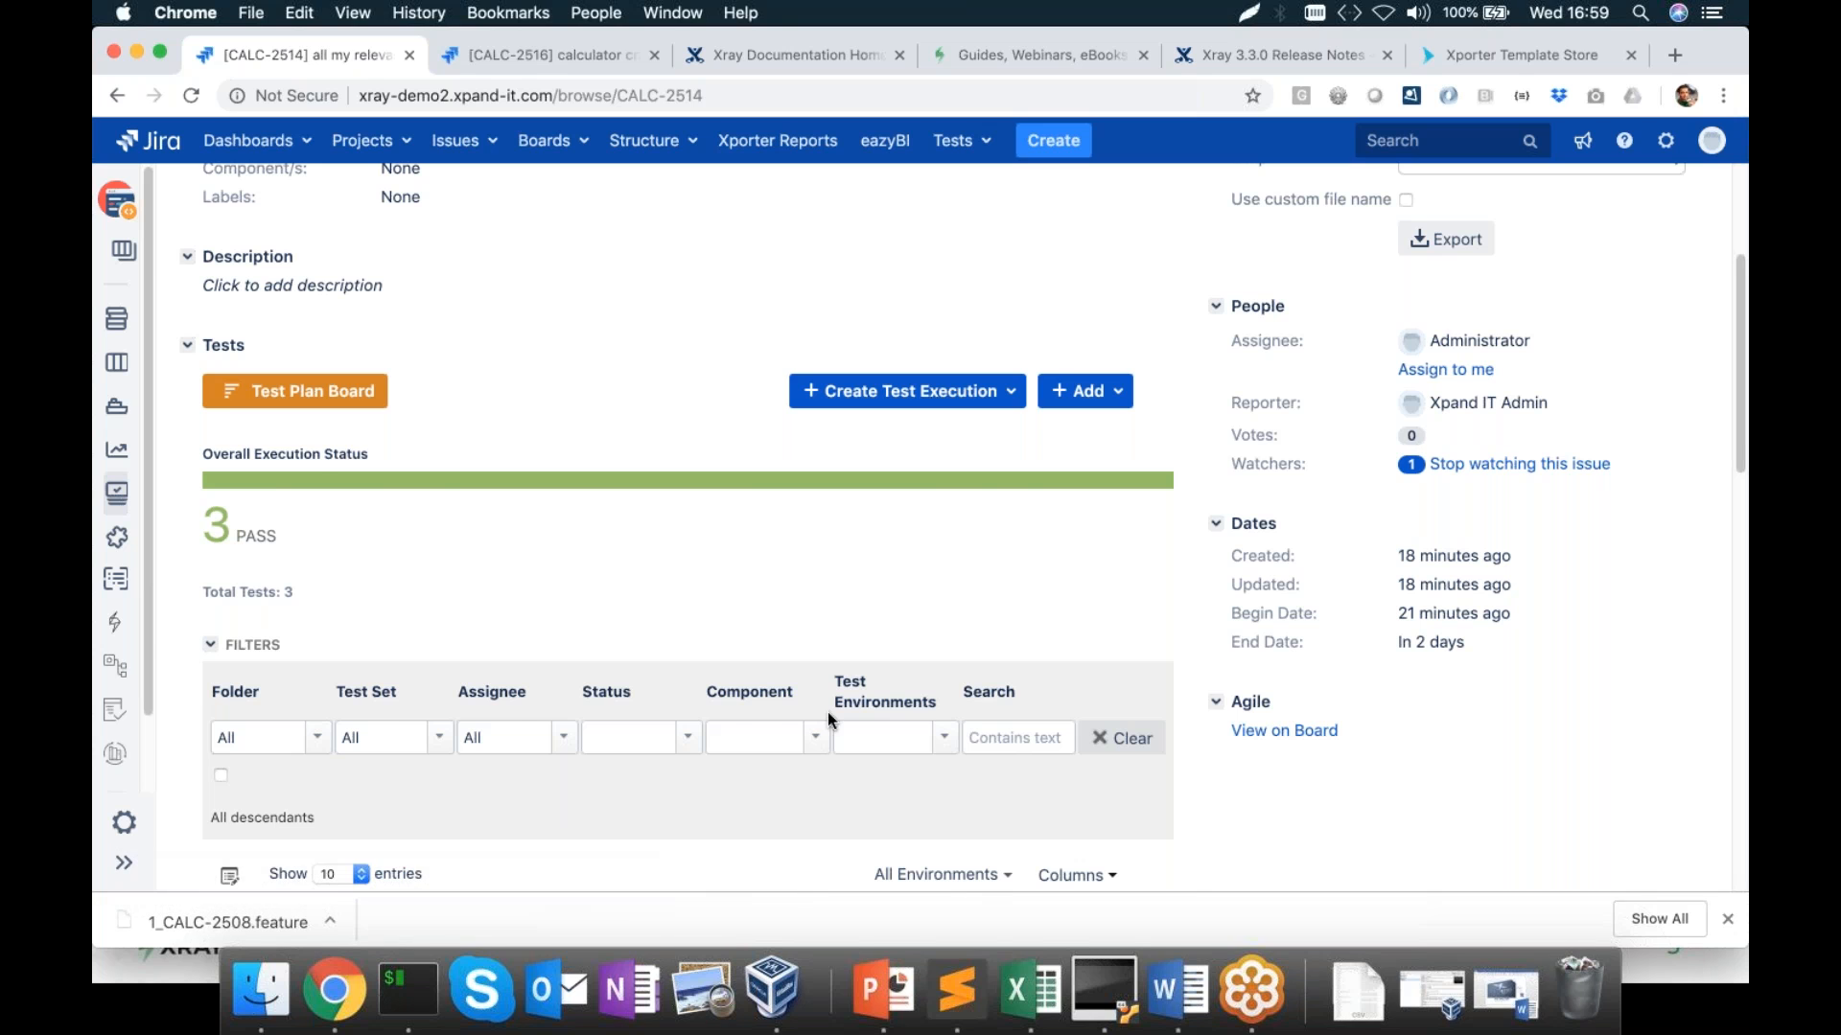
Switch to PowerPoint to check the Agenda slide, and return to the test plan in Chrome
{"action": "left_click", "coordinate": [874, 988]}
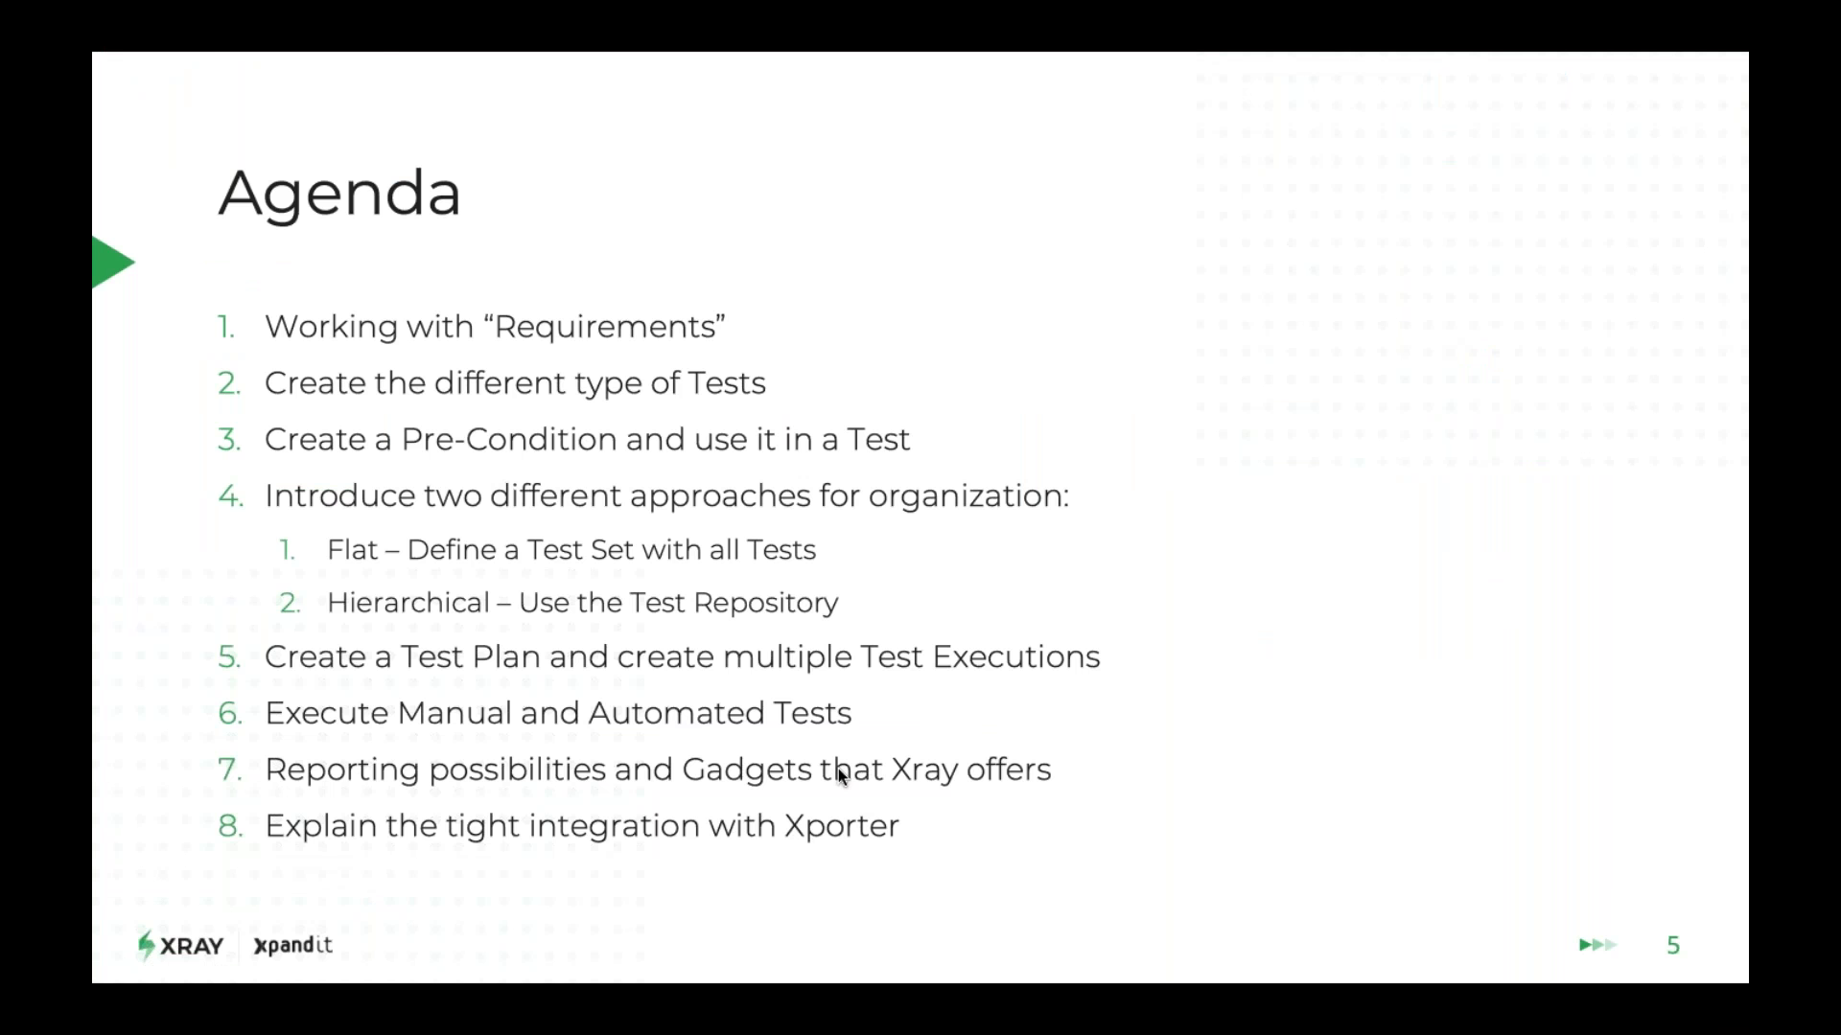
{"action": "key", "text": "super+Tab"}
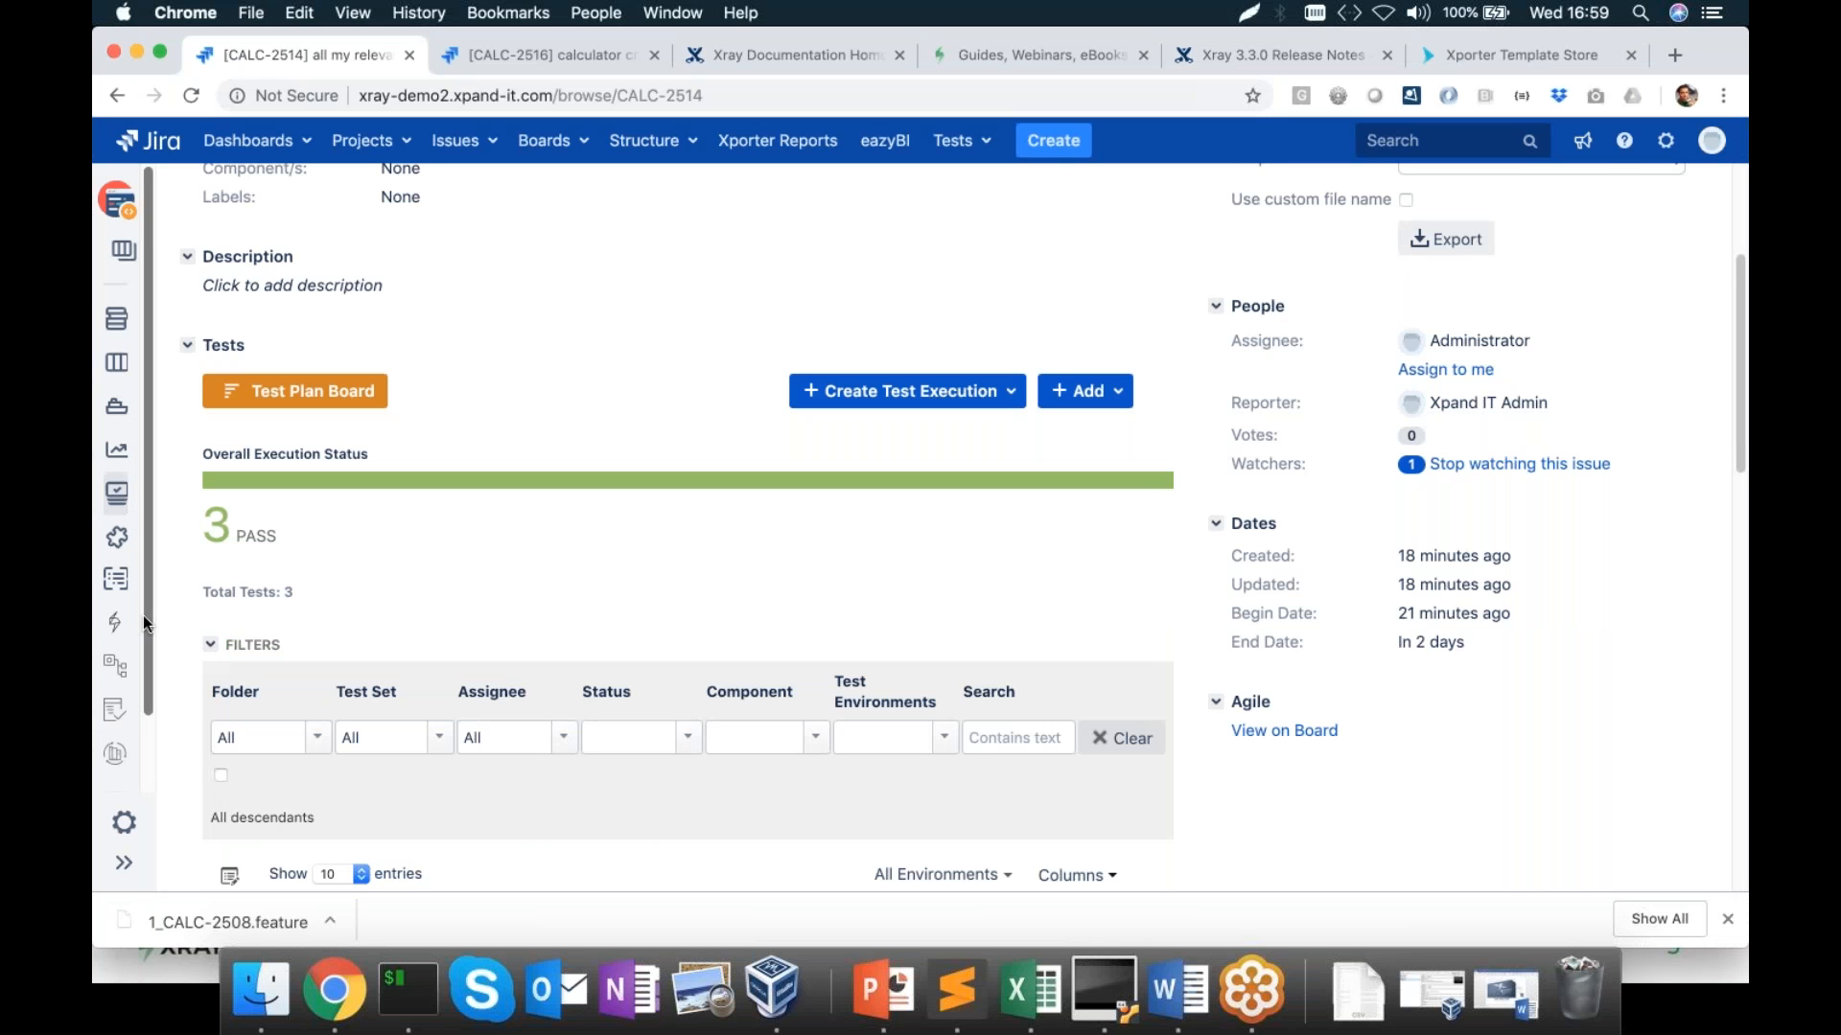
Expand the project sidebar and its add-ons, and open the Calculator project's Tests list
{"action": "left_click", "coordinate": [125, 866]}
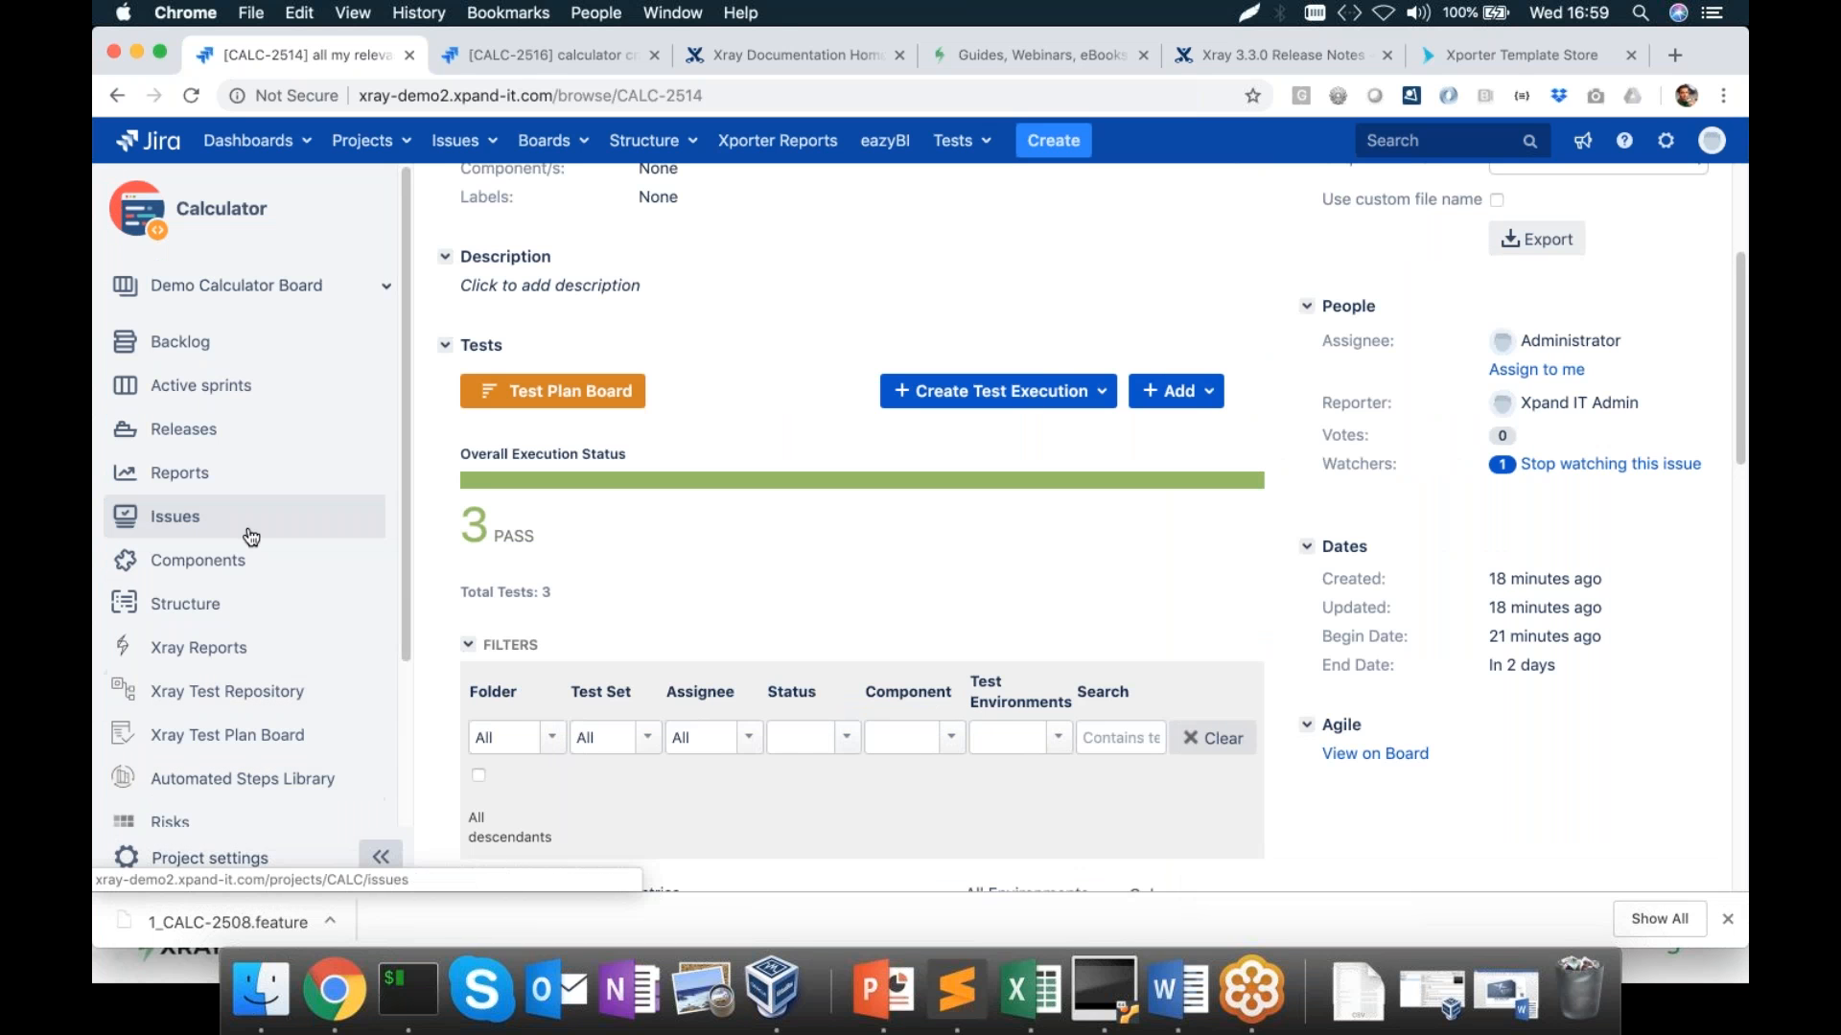
{"action": "scroll", "coordinate": [247, 532], "scroll_direction": "down", "scroll_amount": 4}
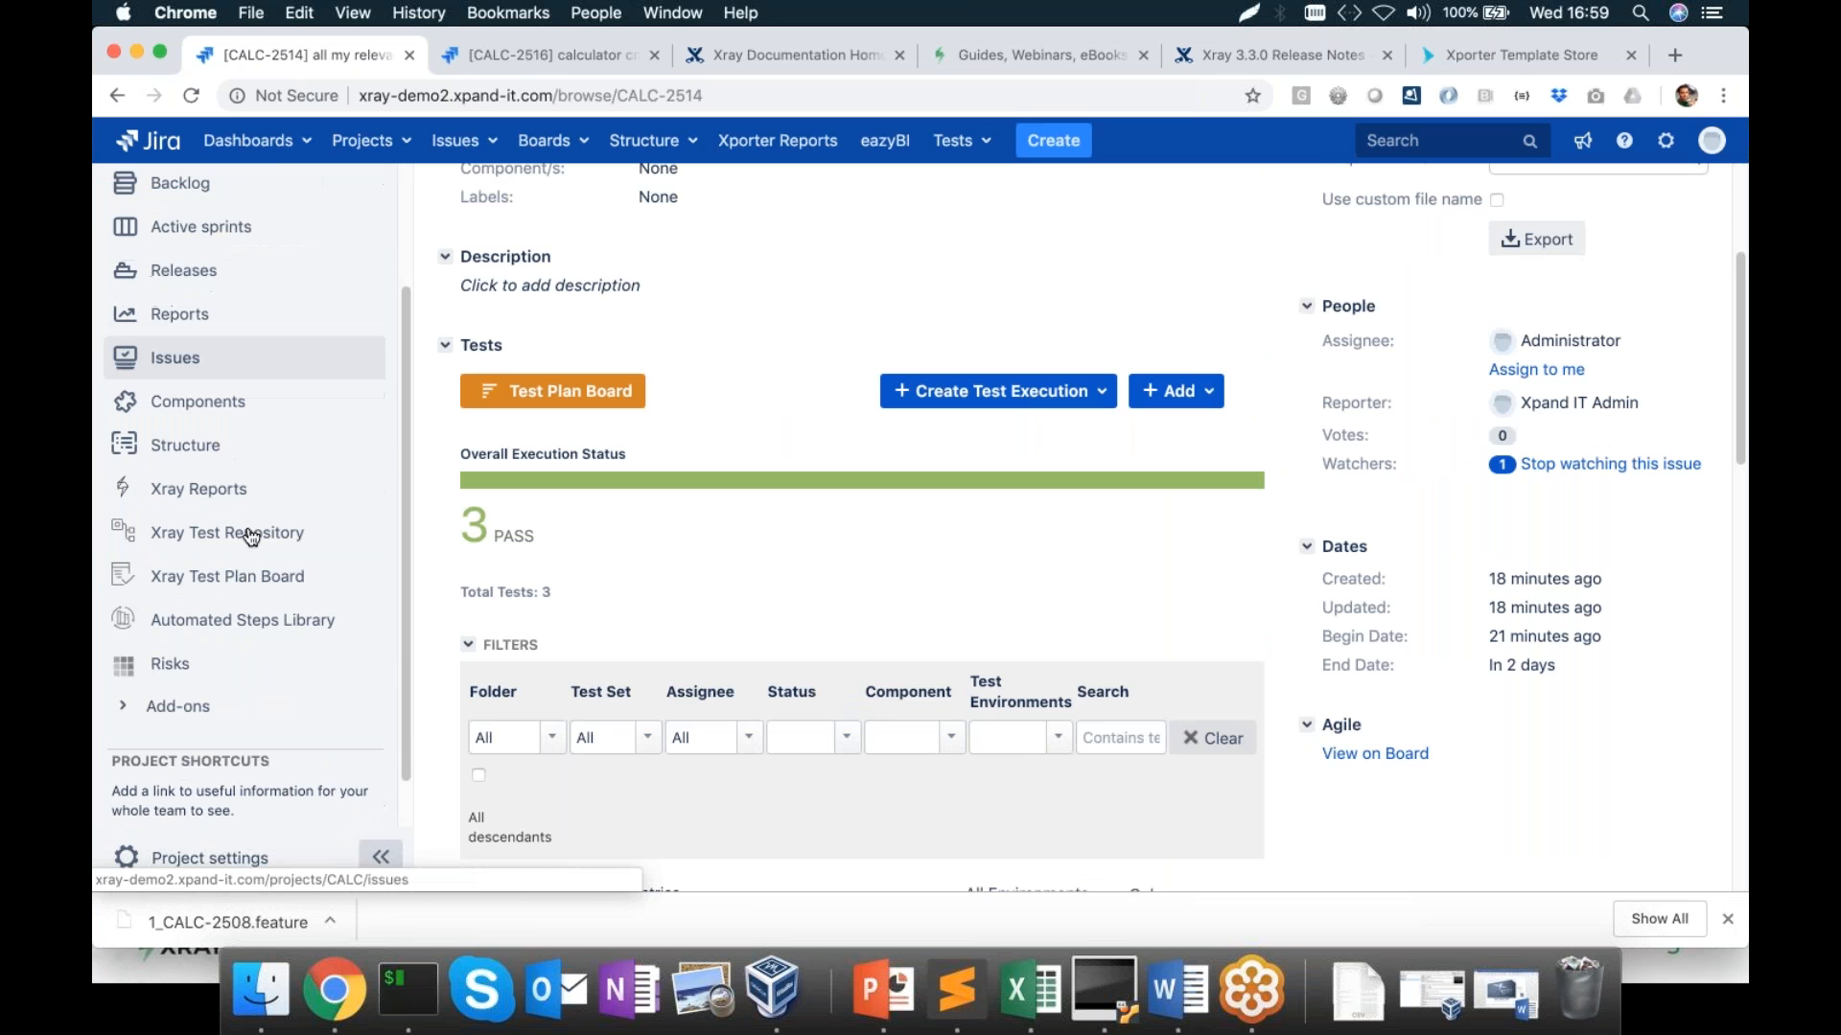
{"action": "left_click", "coordinate": [124, 697]}
{"action": "scroll", "coordinate": [256, 748], "scroll_direction": "down", "scroll_amount": 1}
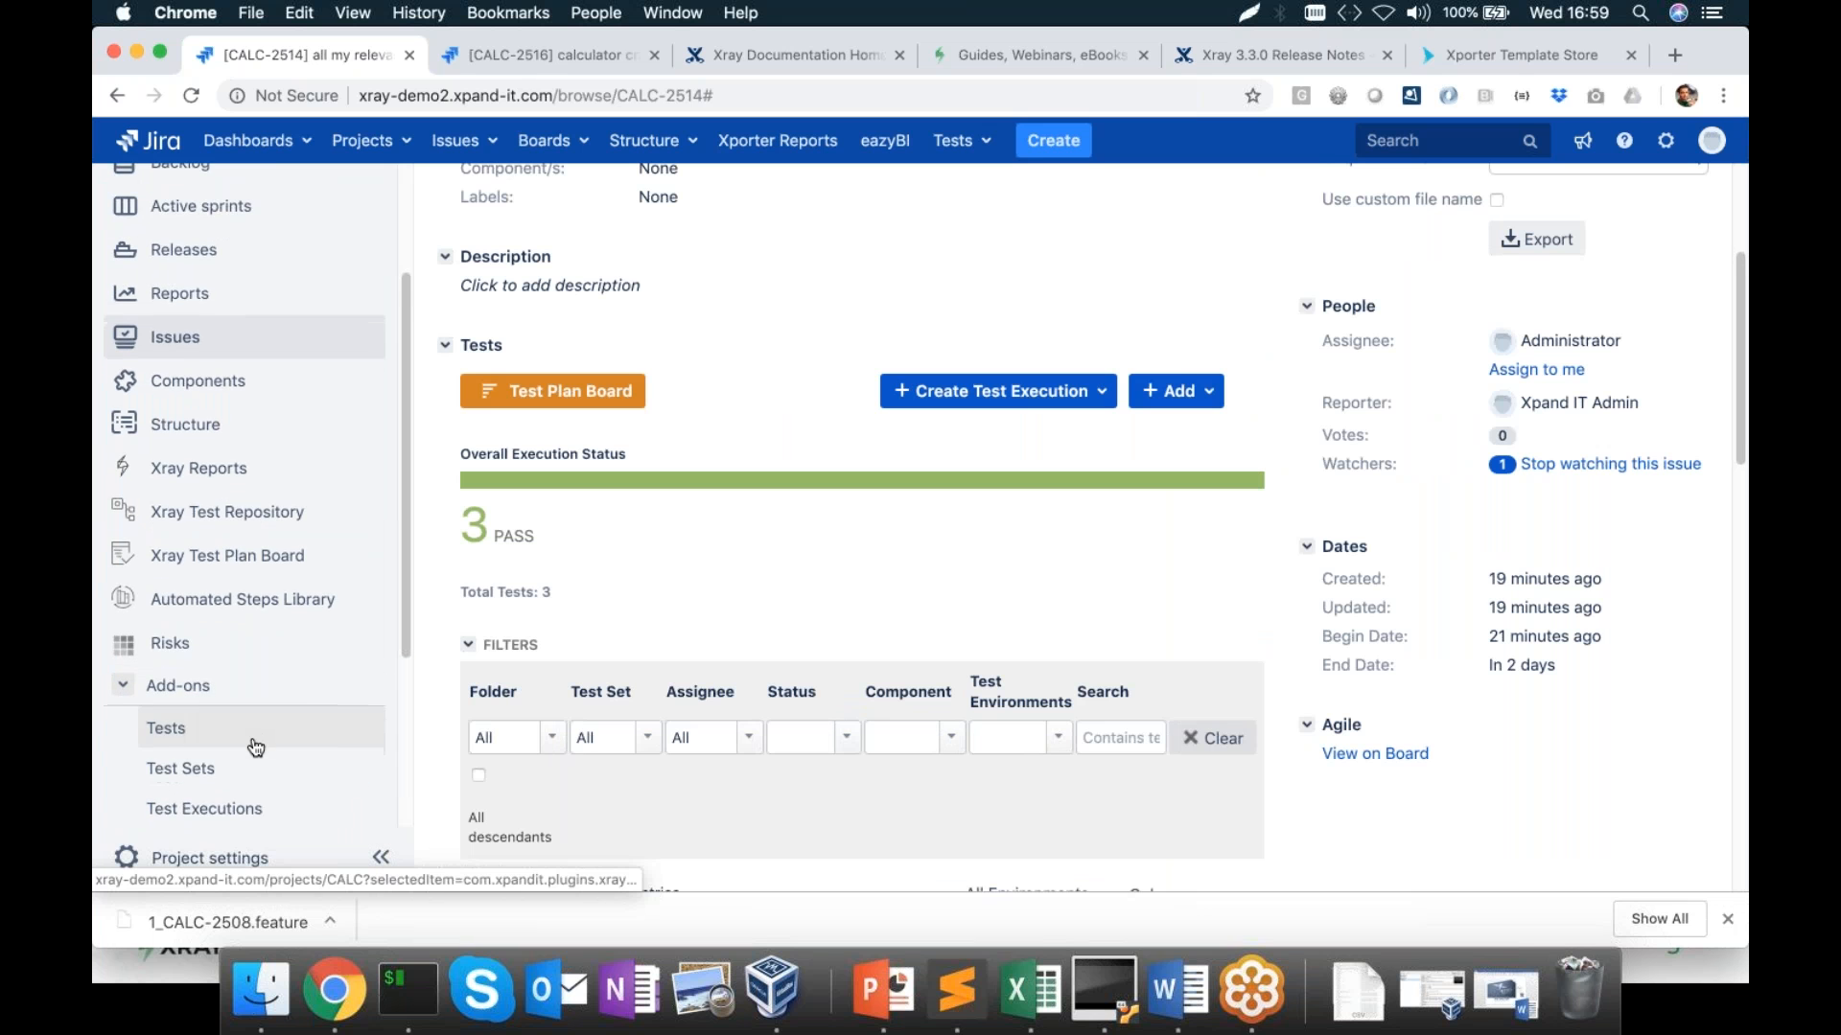
{"action": "scroll", "coordinate": [255, 748], "scroll_direction": "down", "scroll_amount": 1}
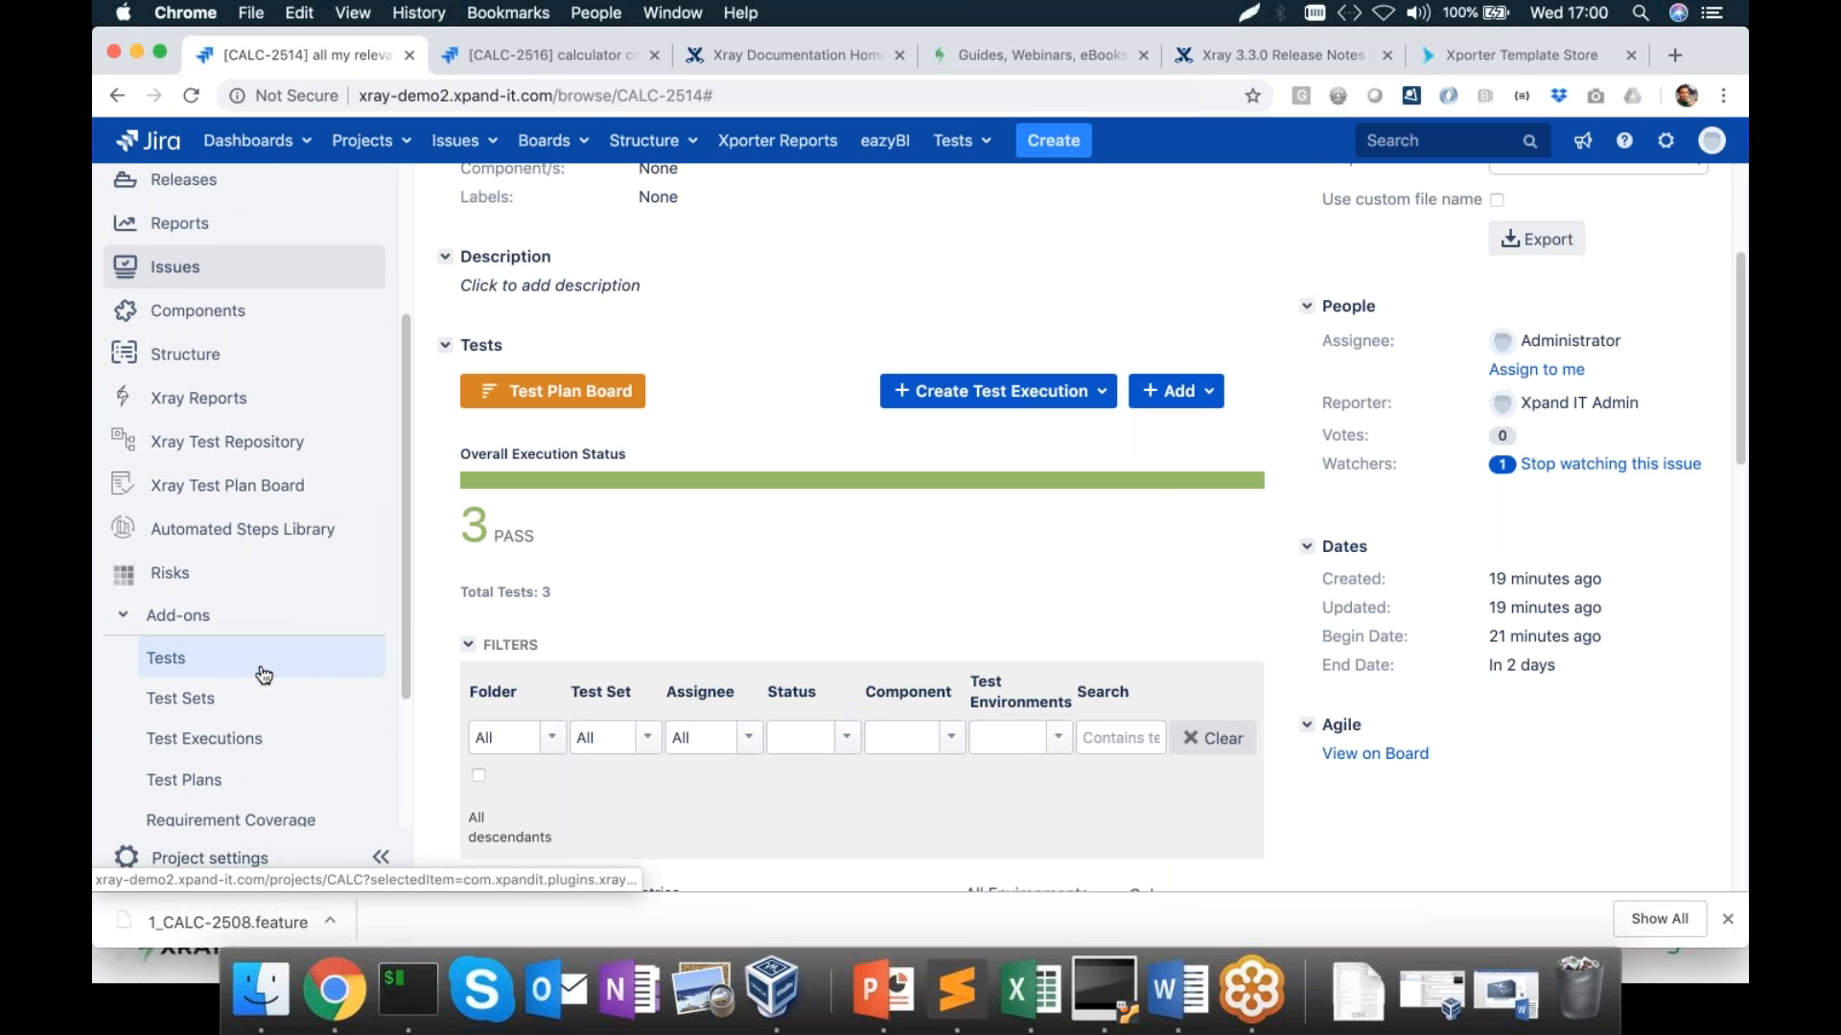
{"action": "left_click", "coordinate": [263, 674]}
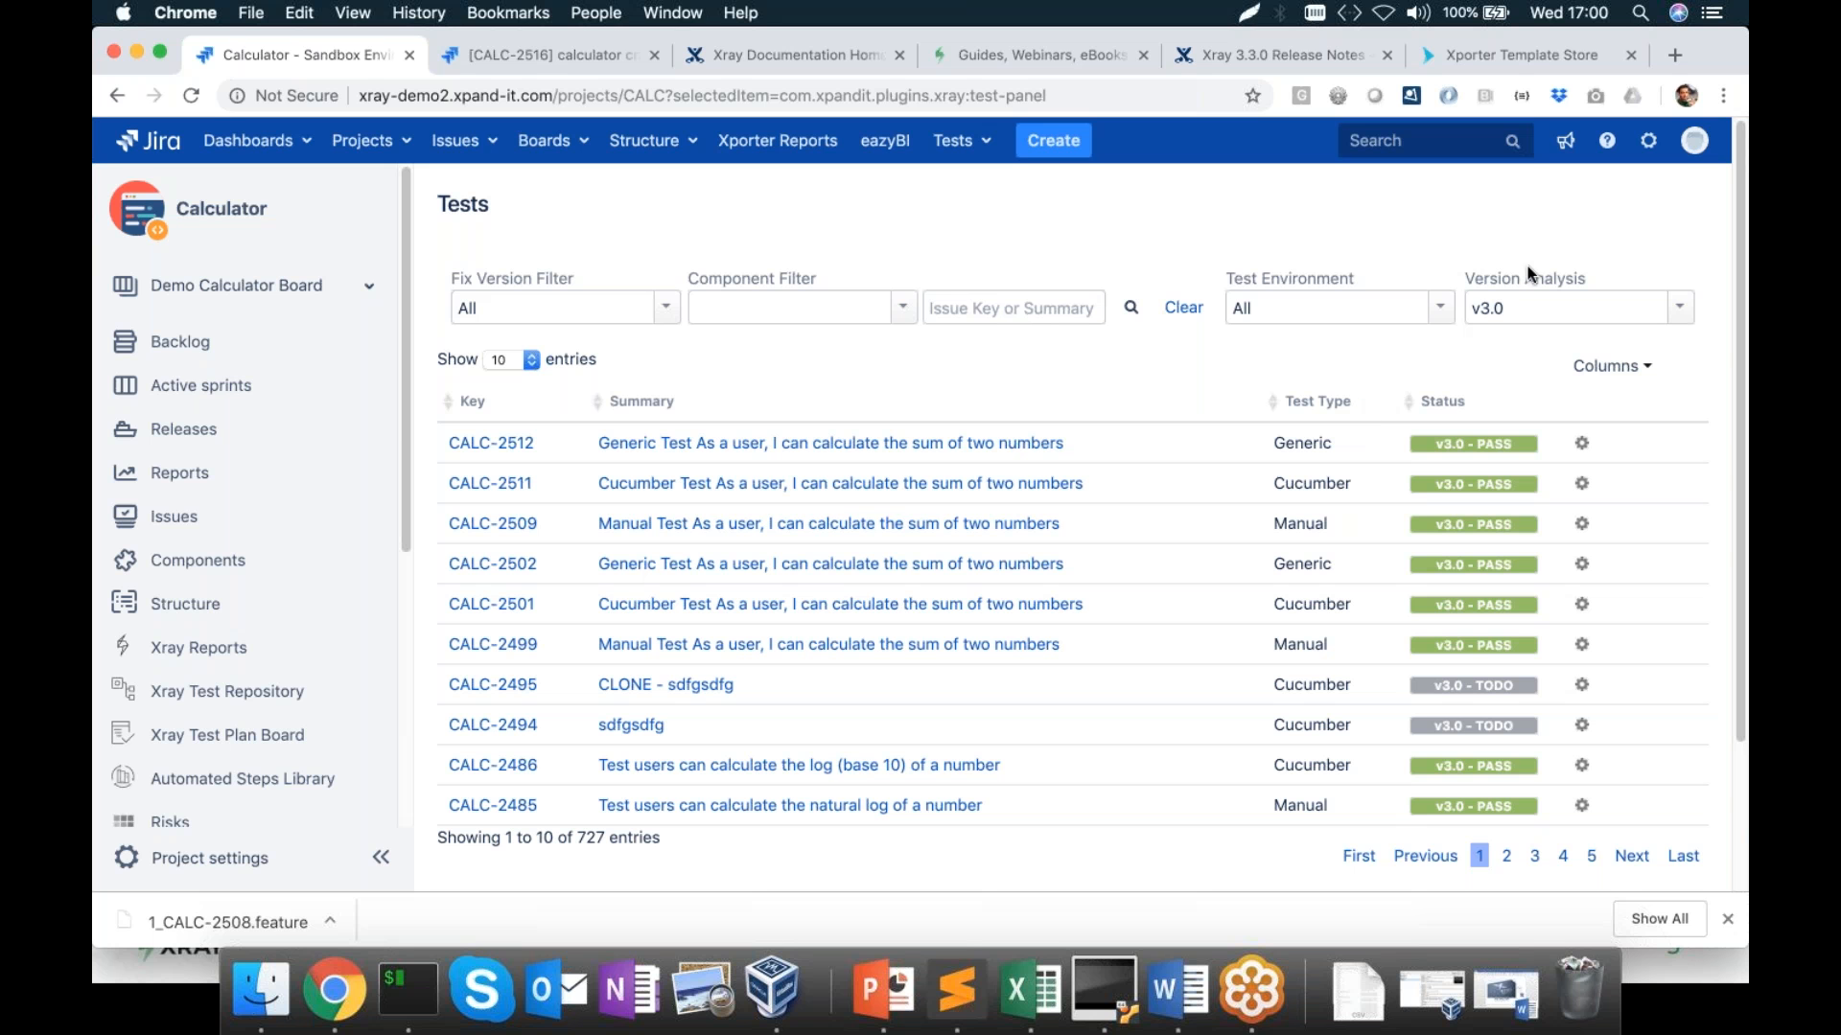
Look through the versions available for Version Analysis in the Tests list
{"action": "left_click", "coordinate": [1675, 323]}
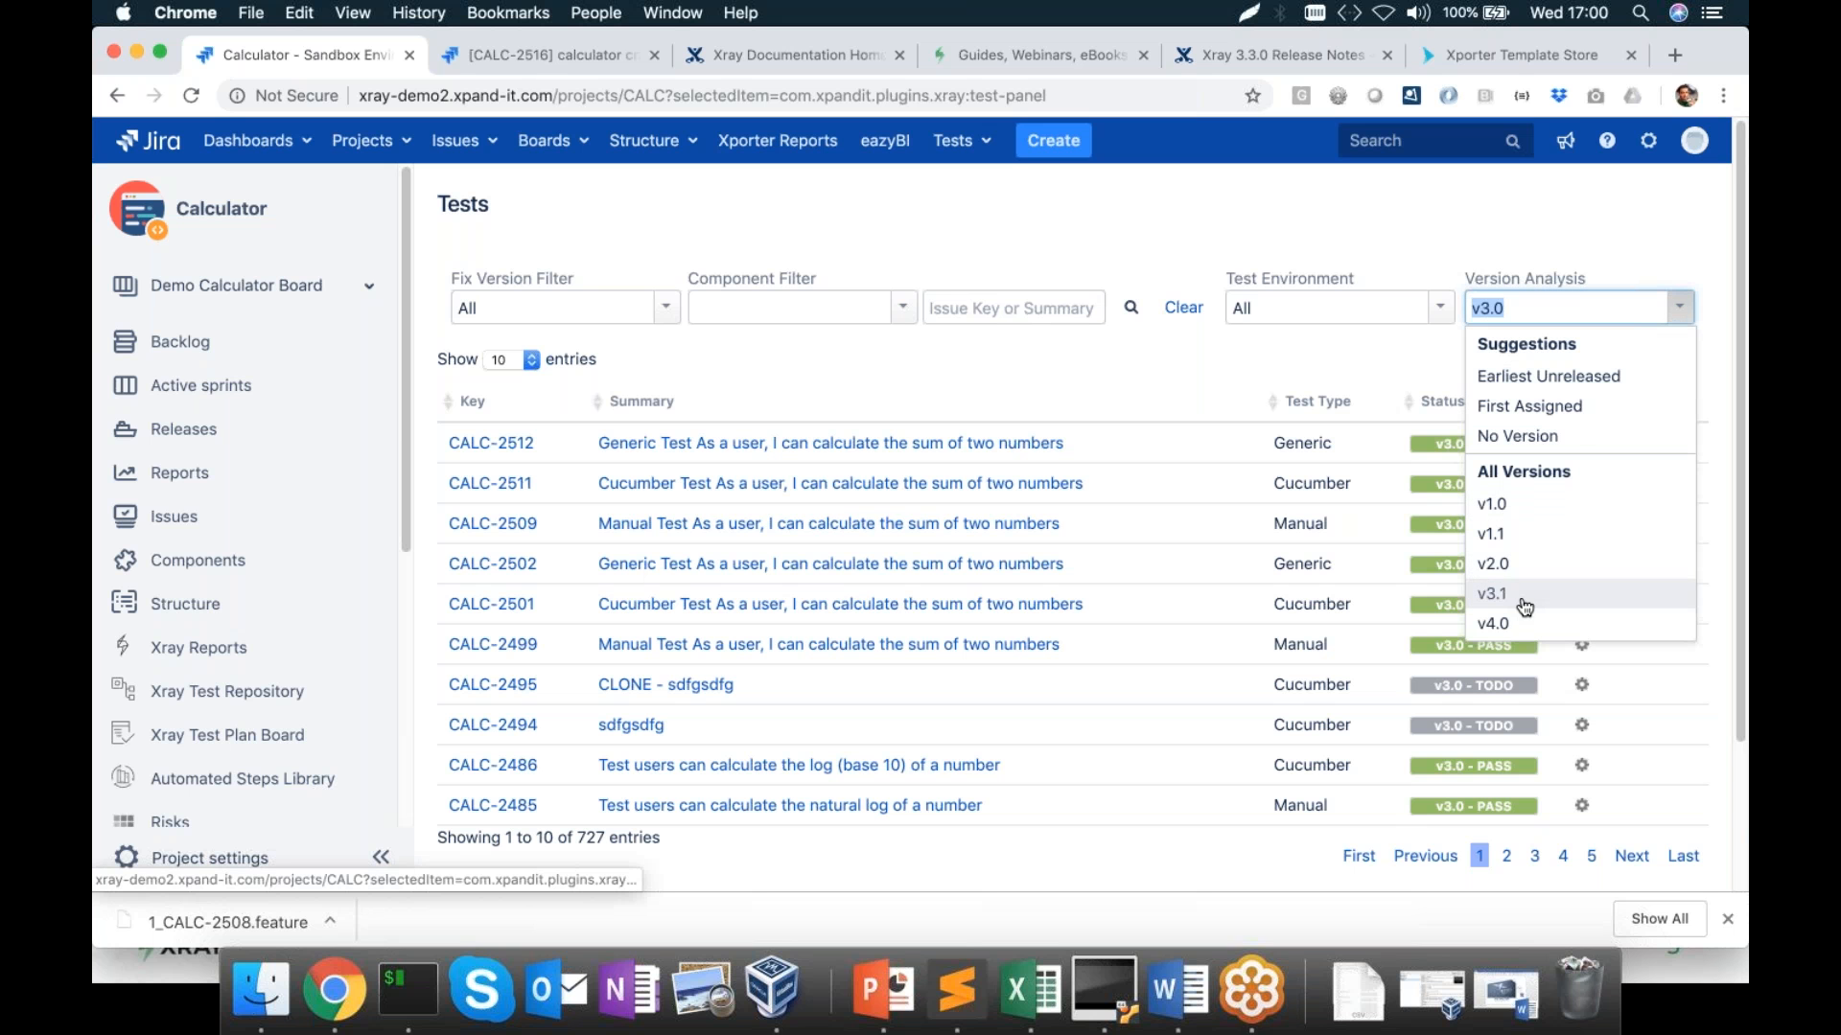
{"action": "left_click", "coordinate": [1524, 595]}
{"action": "left_click", "coordinate": [1630, 308]}
{"action": "left_click", "coordinate": [1547, 593]}
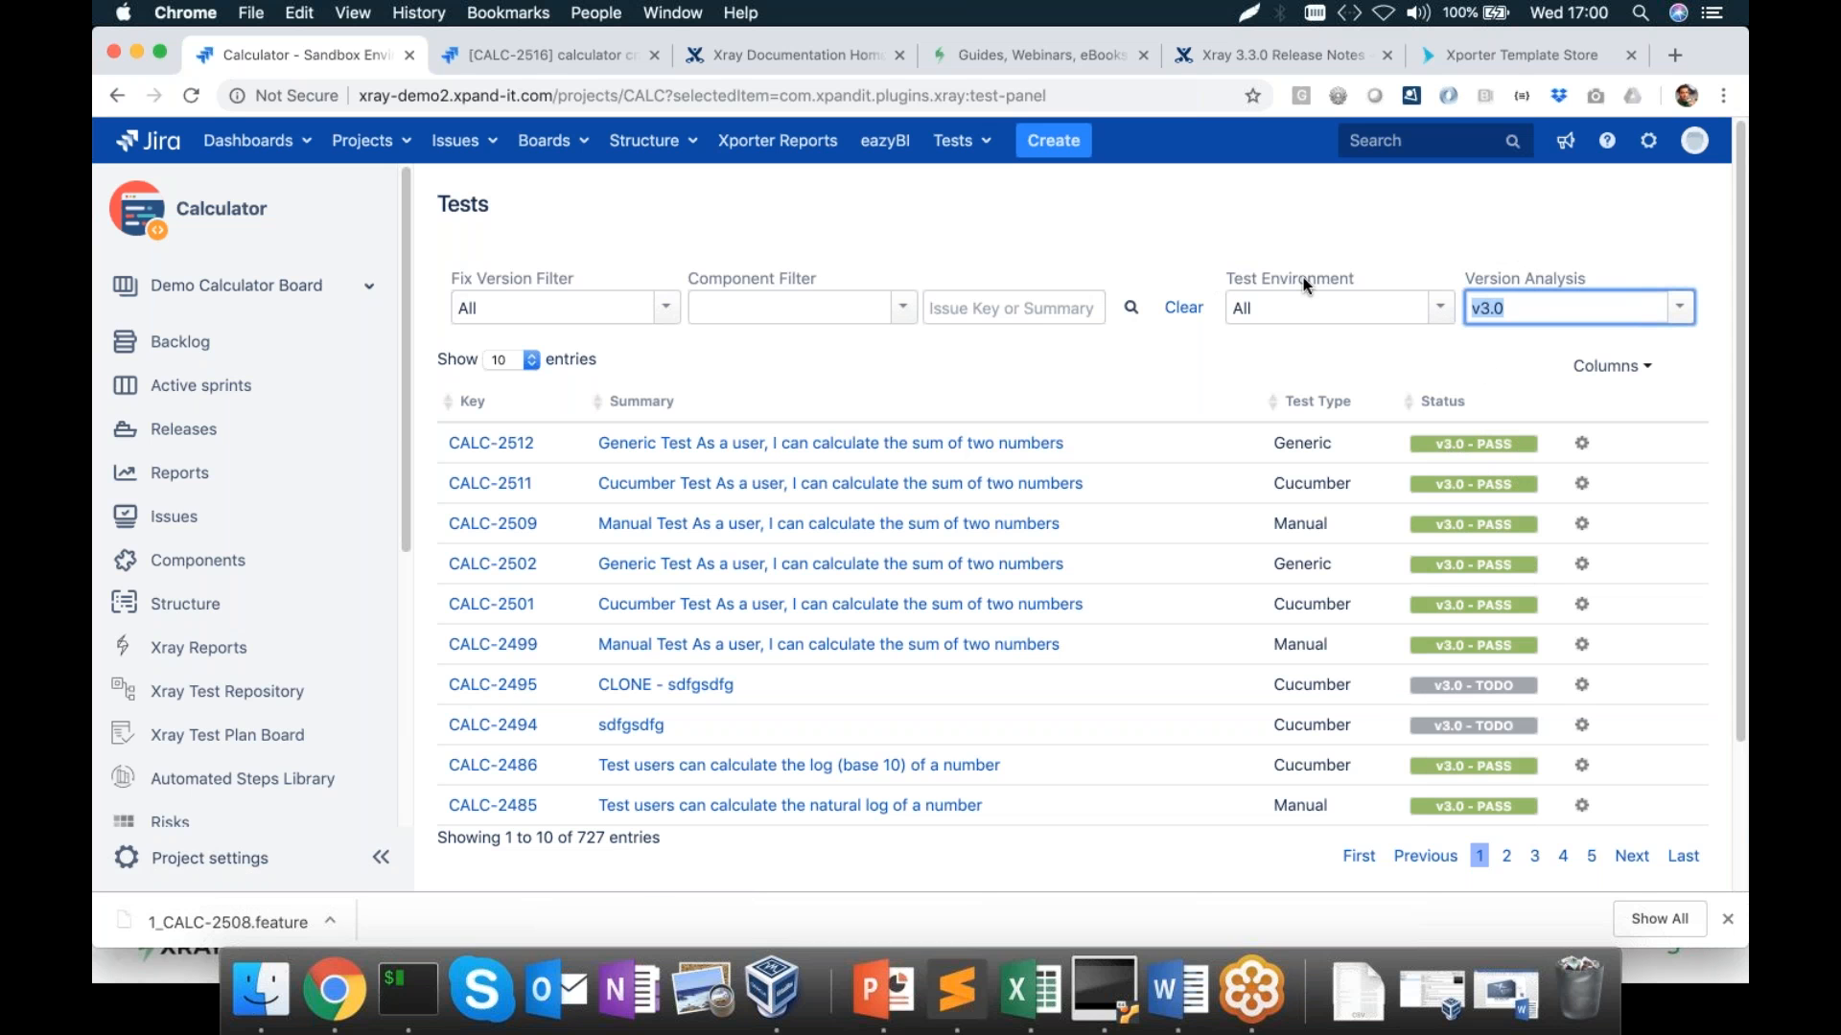
Review the project's Test Sets, Test Executions and Test Plans lists with their statuses
{"action": "scroll", "coordinate": [177, 710], "scroll_direction": "down", "scroll_amount": 5}
{"action": "left_click", "coordinate": [168, 592]}
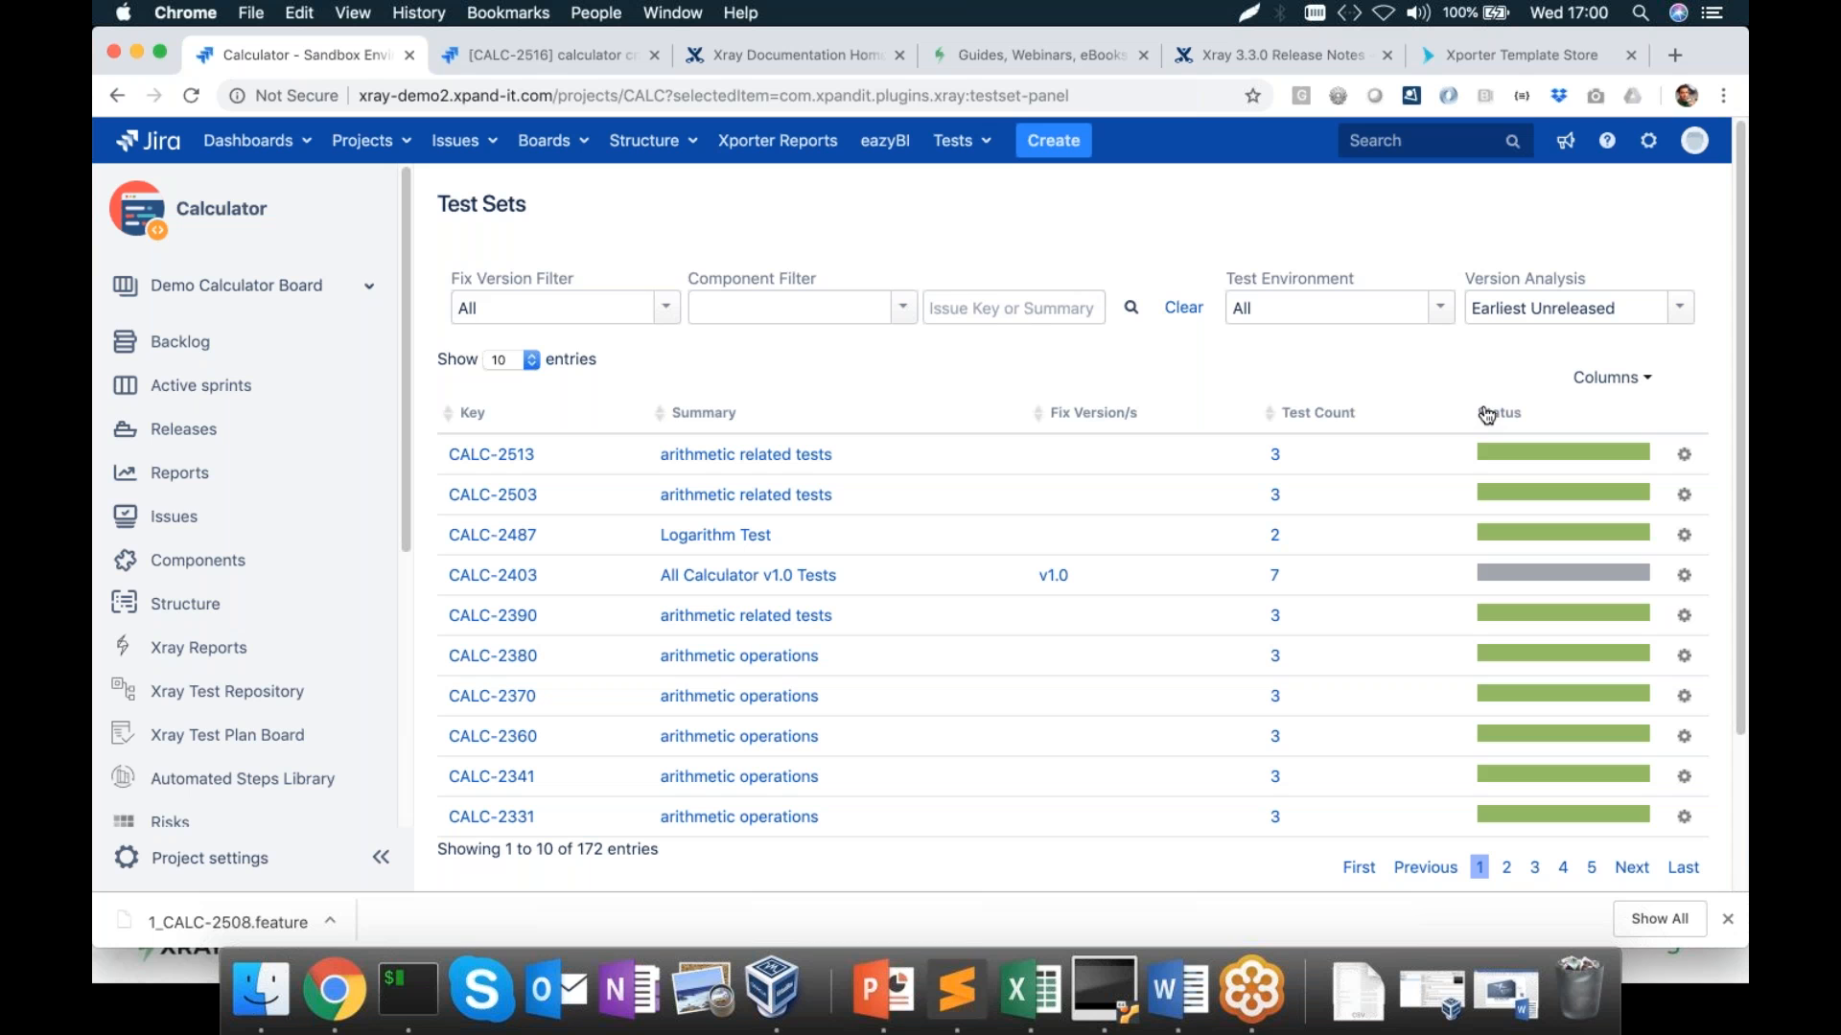
{"action": "scroll", "coordinate": [205, 723], "scroll_direction": "down", "scroll_amount": 8}
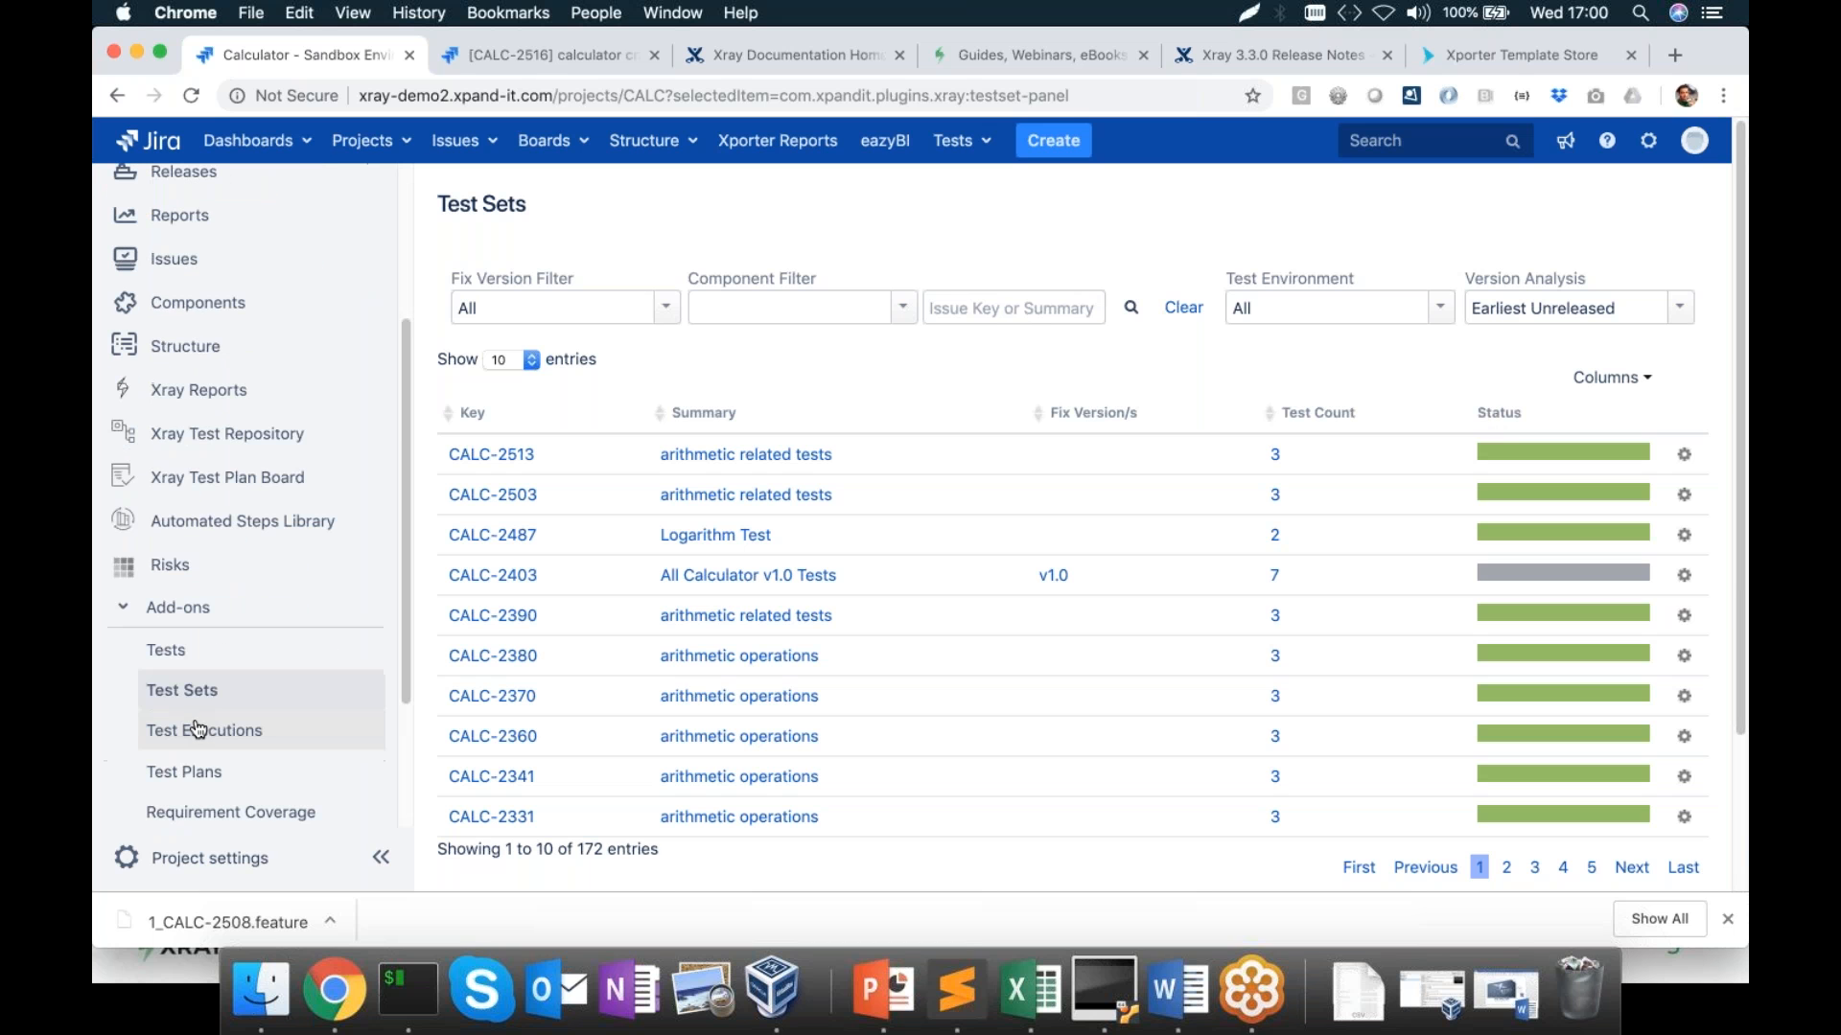
{"action": "left_click", "coordinate": [215, 726]}
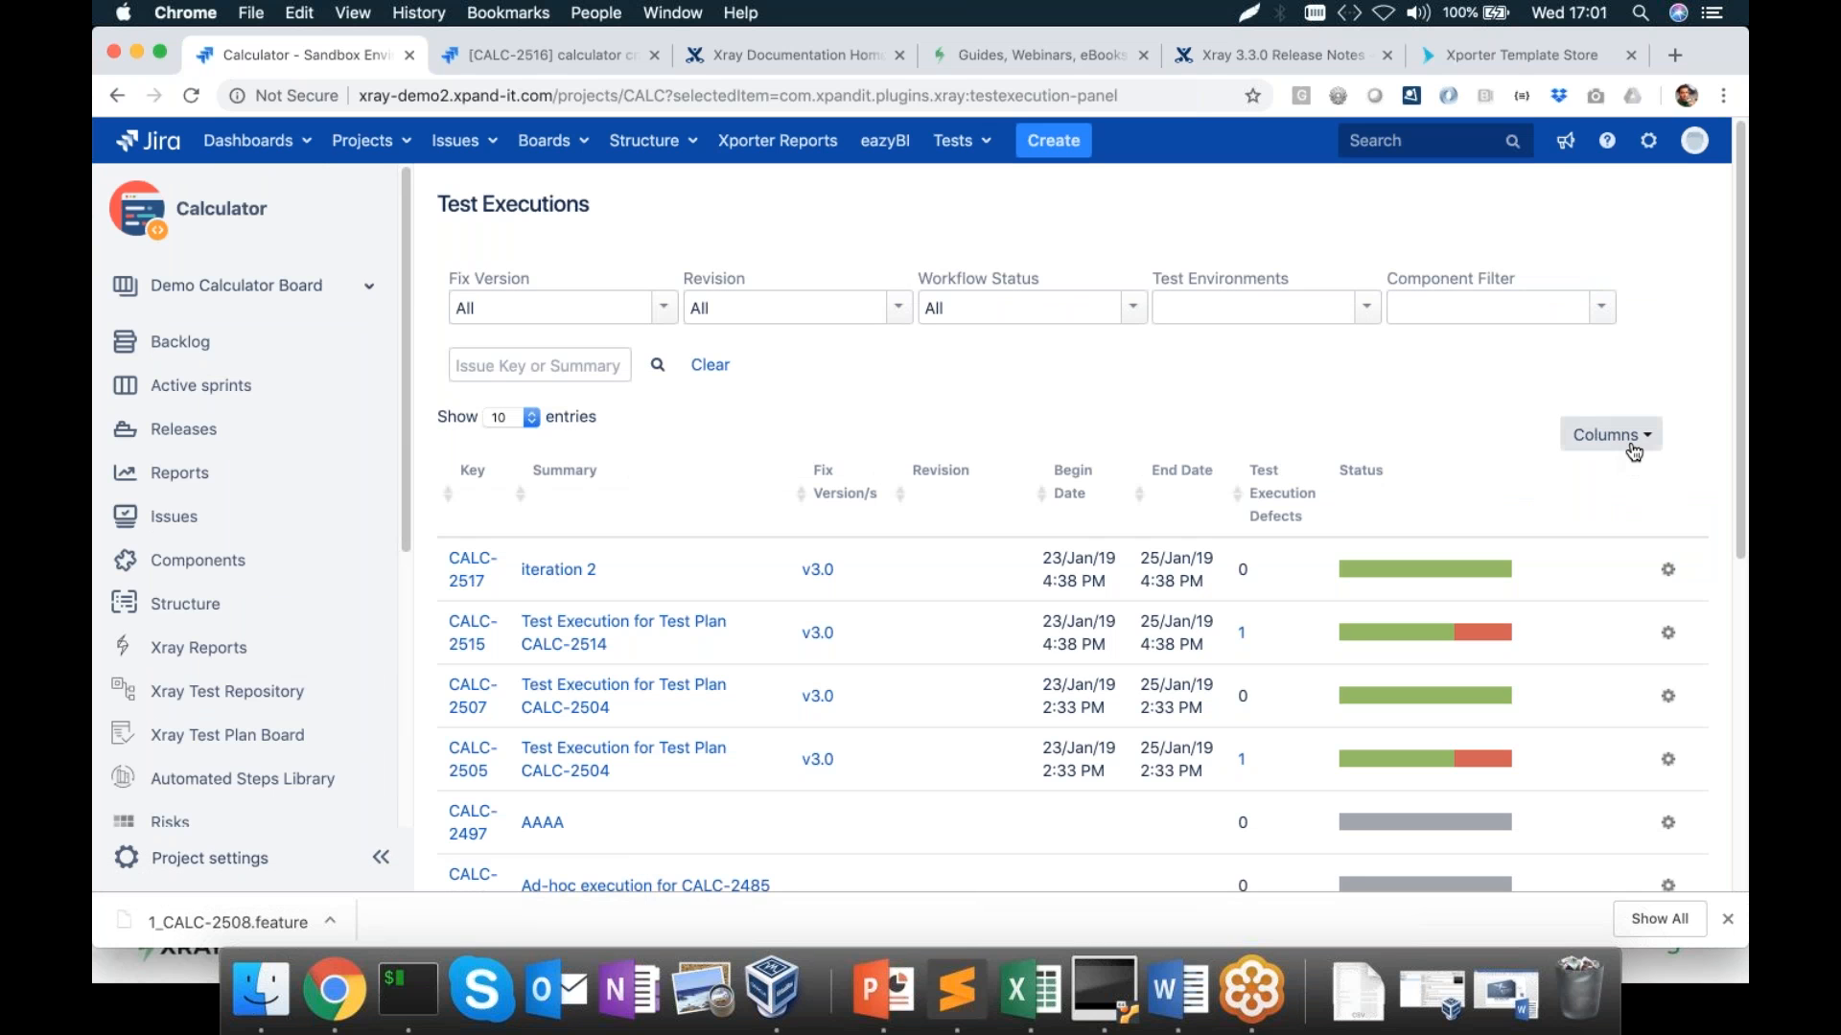
{"action": "scroll", "coordinate": [135, 752], "scroll_direction": "down", "scroll_amount": 5}
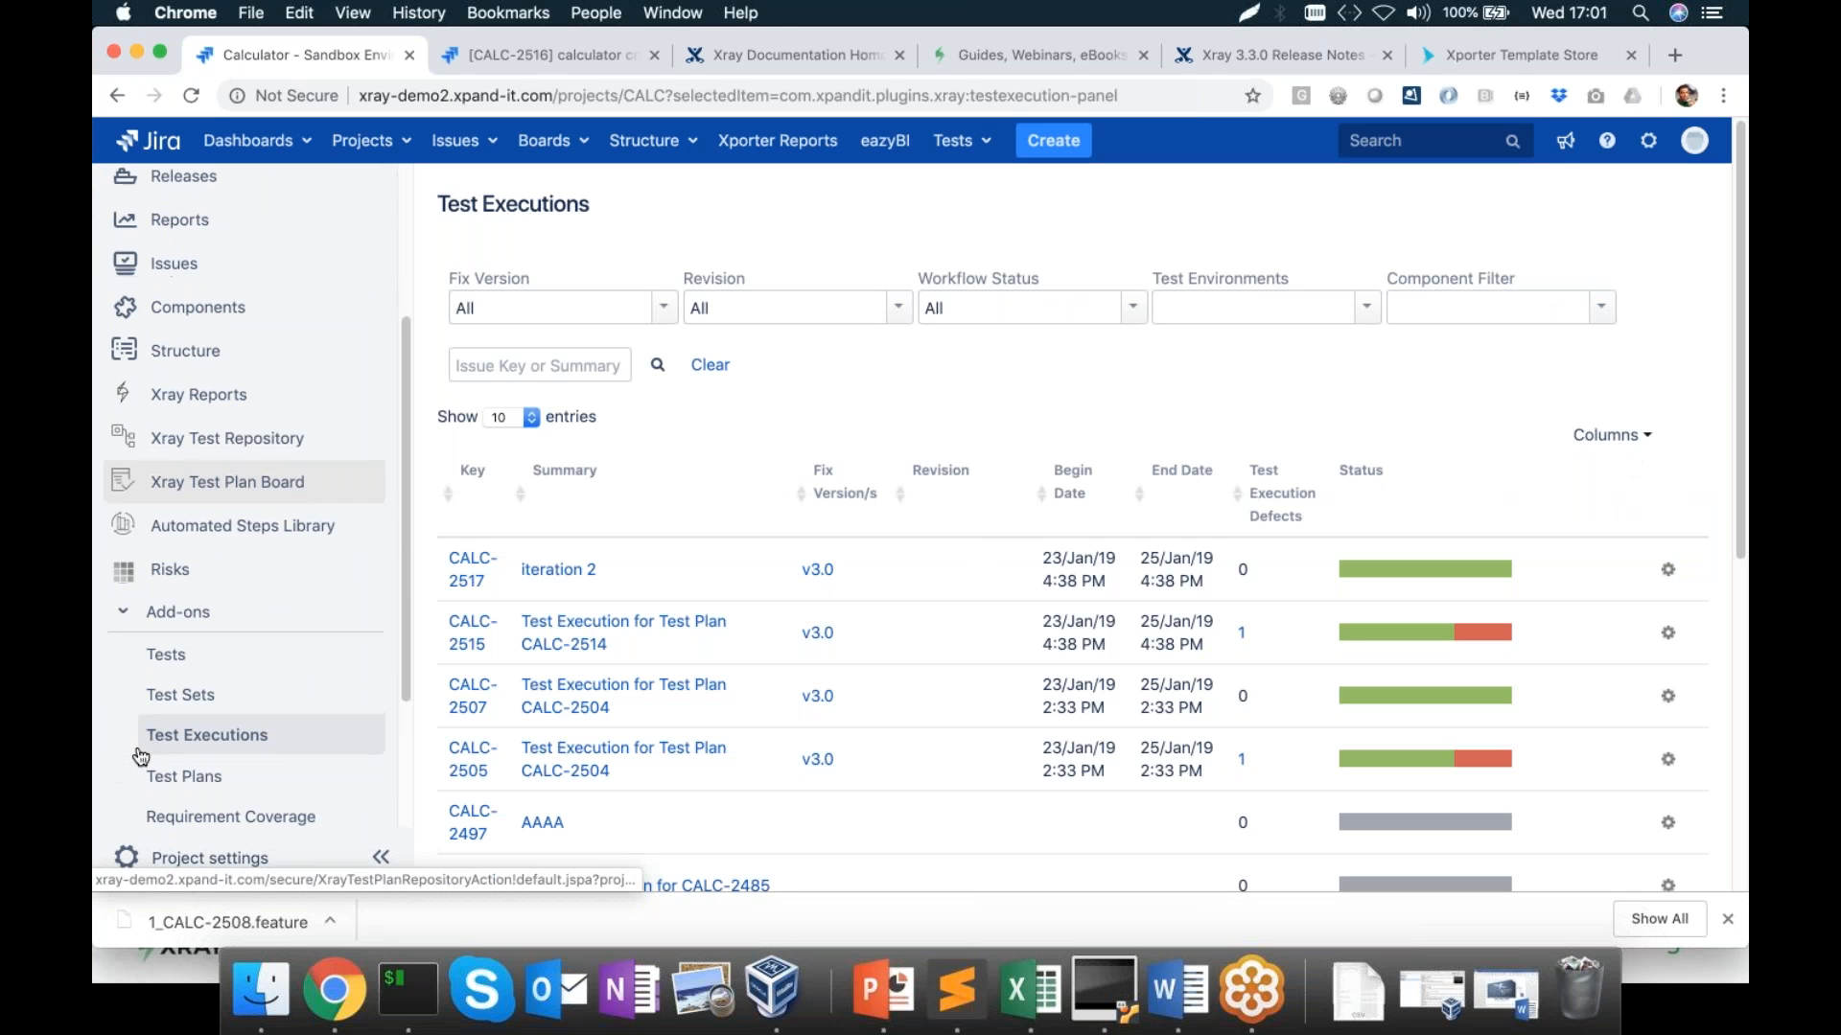
{"action": "left_click", "coordinate": [181, 771]}
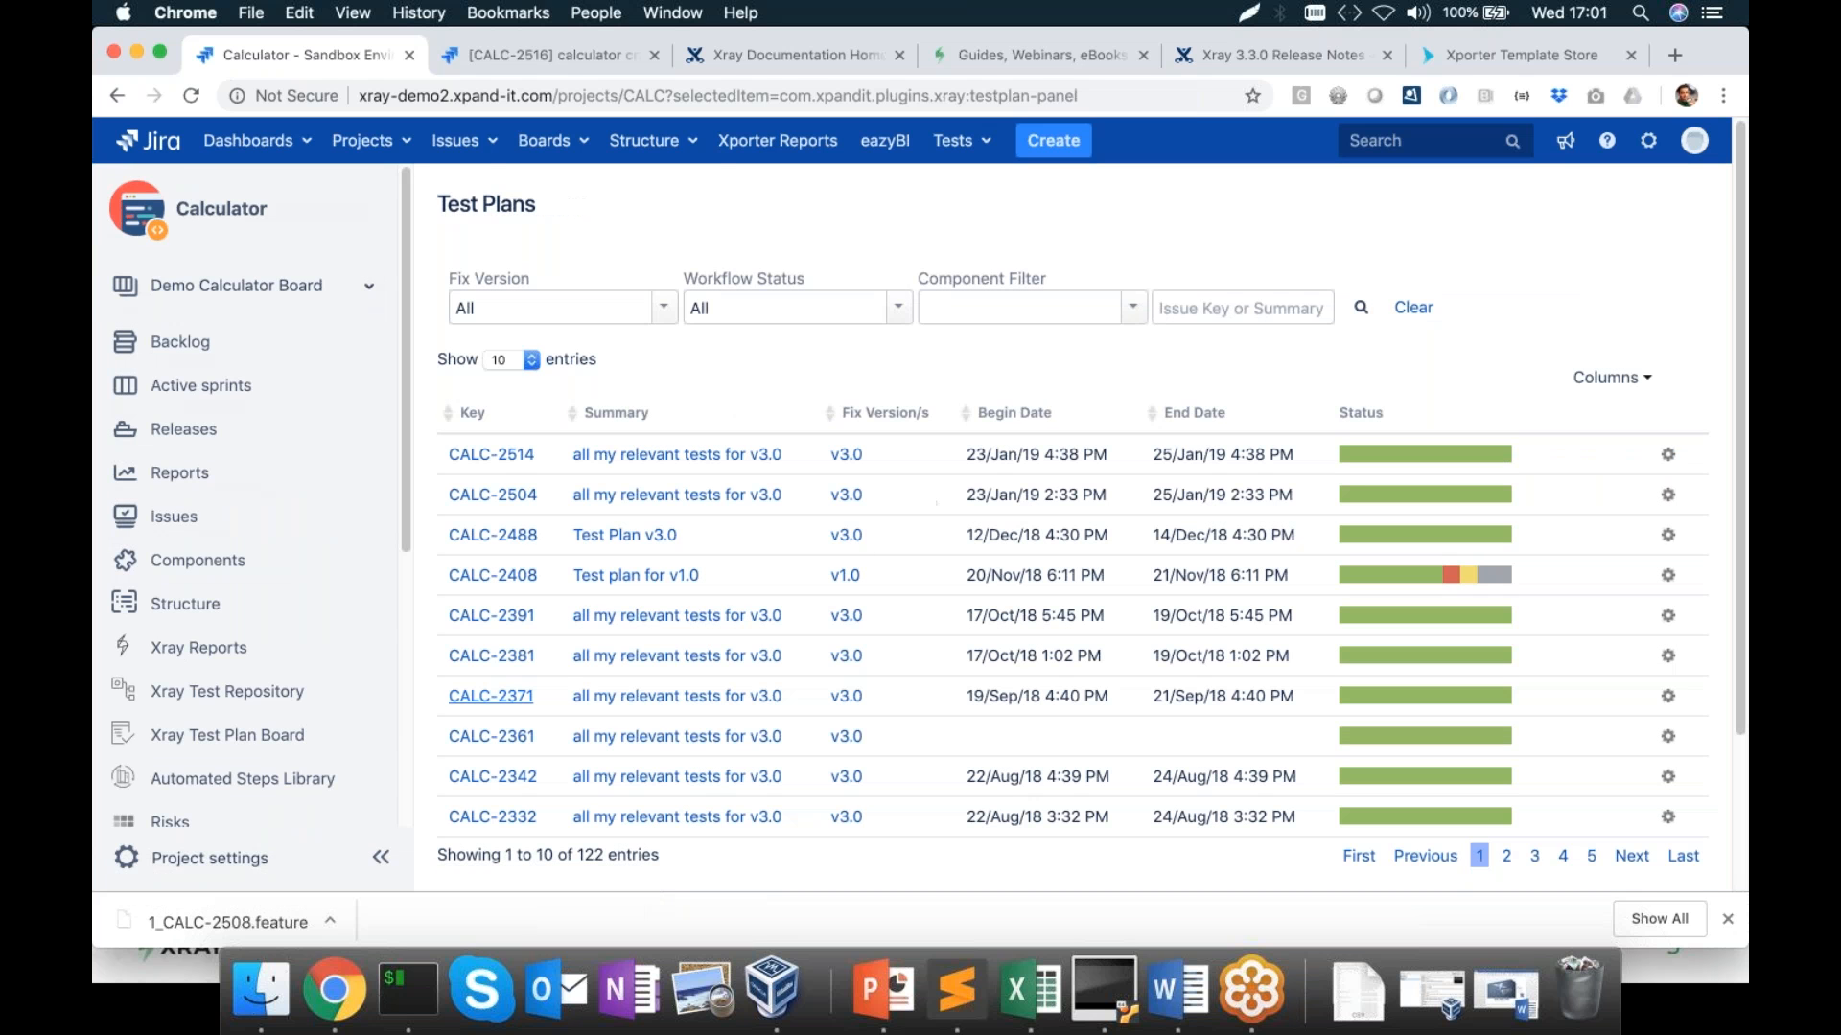
Generate the Overall Requirement Coverage report from the project's Xray Reports and collapse the project sidebar
{"action": "left_click", "coordinate": [246, 658]}
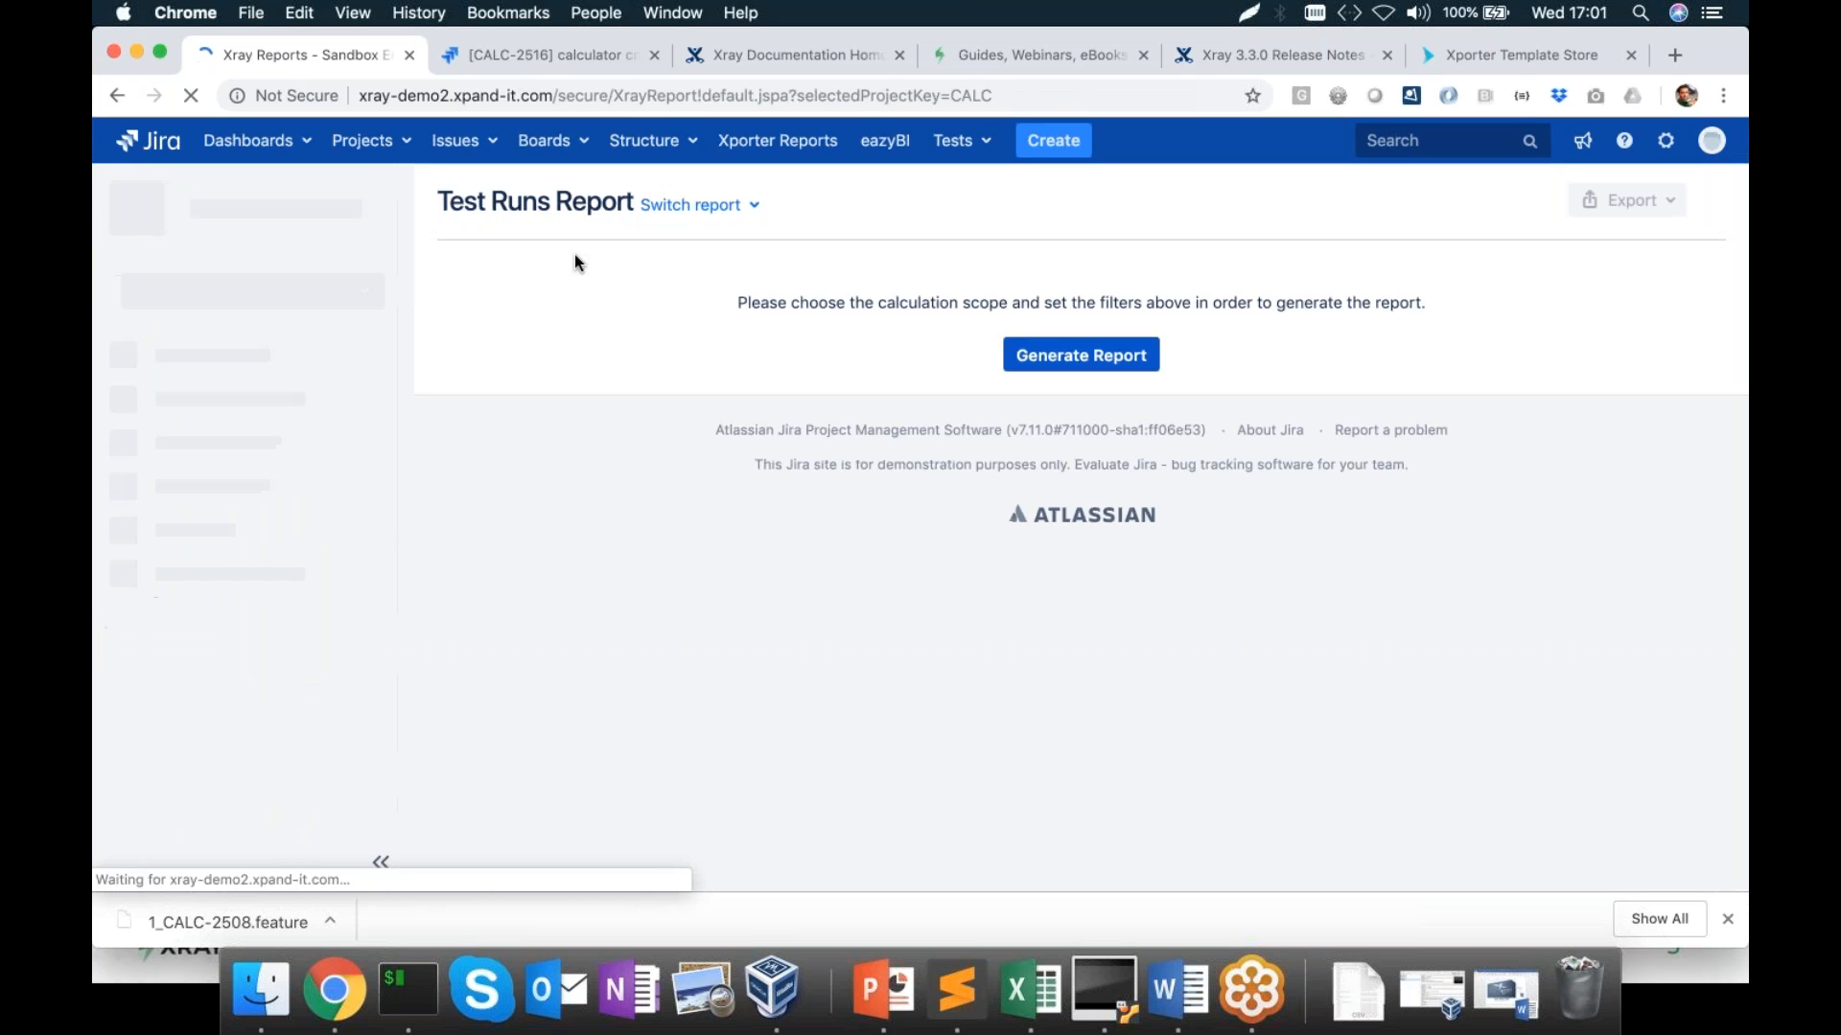
{"action": "left_click", "coordinate": [697, 204]}
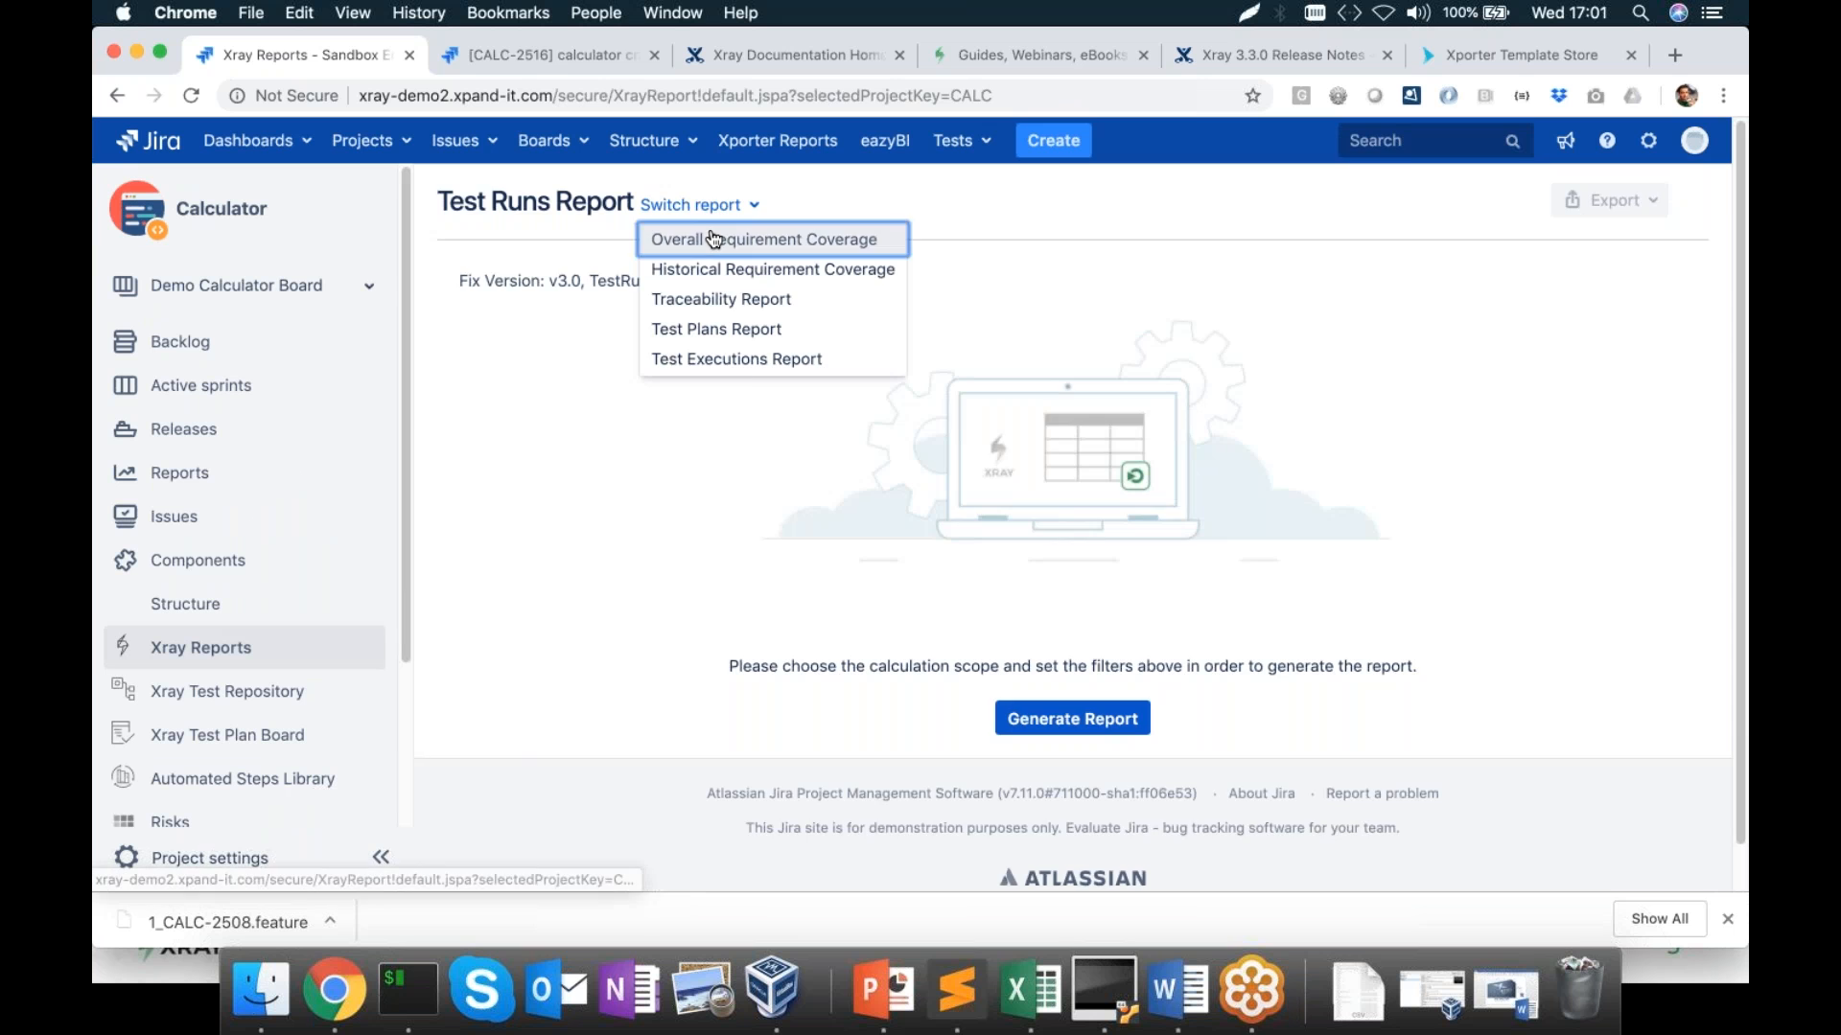
{"action": "left_click", "coordinate": [711, 239]}
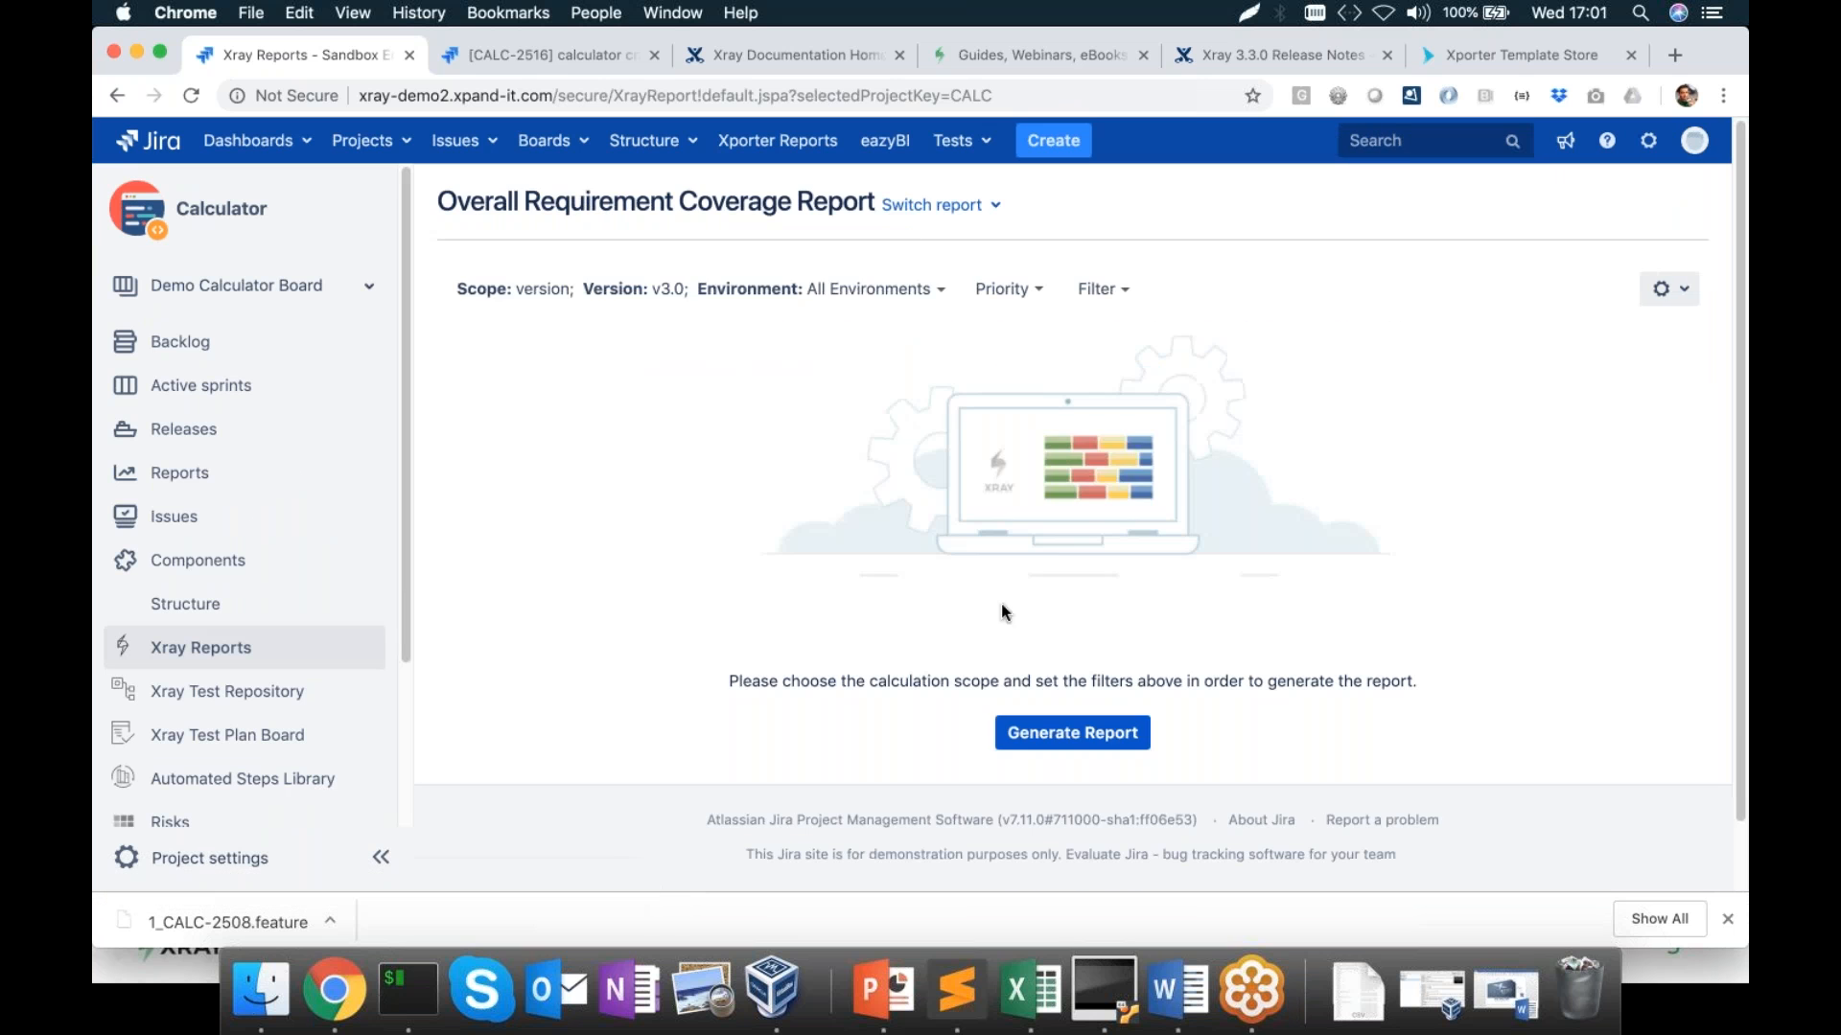
{"action": "left_click", "coordinate": [1072, 733]}
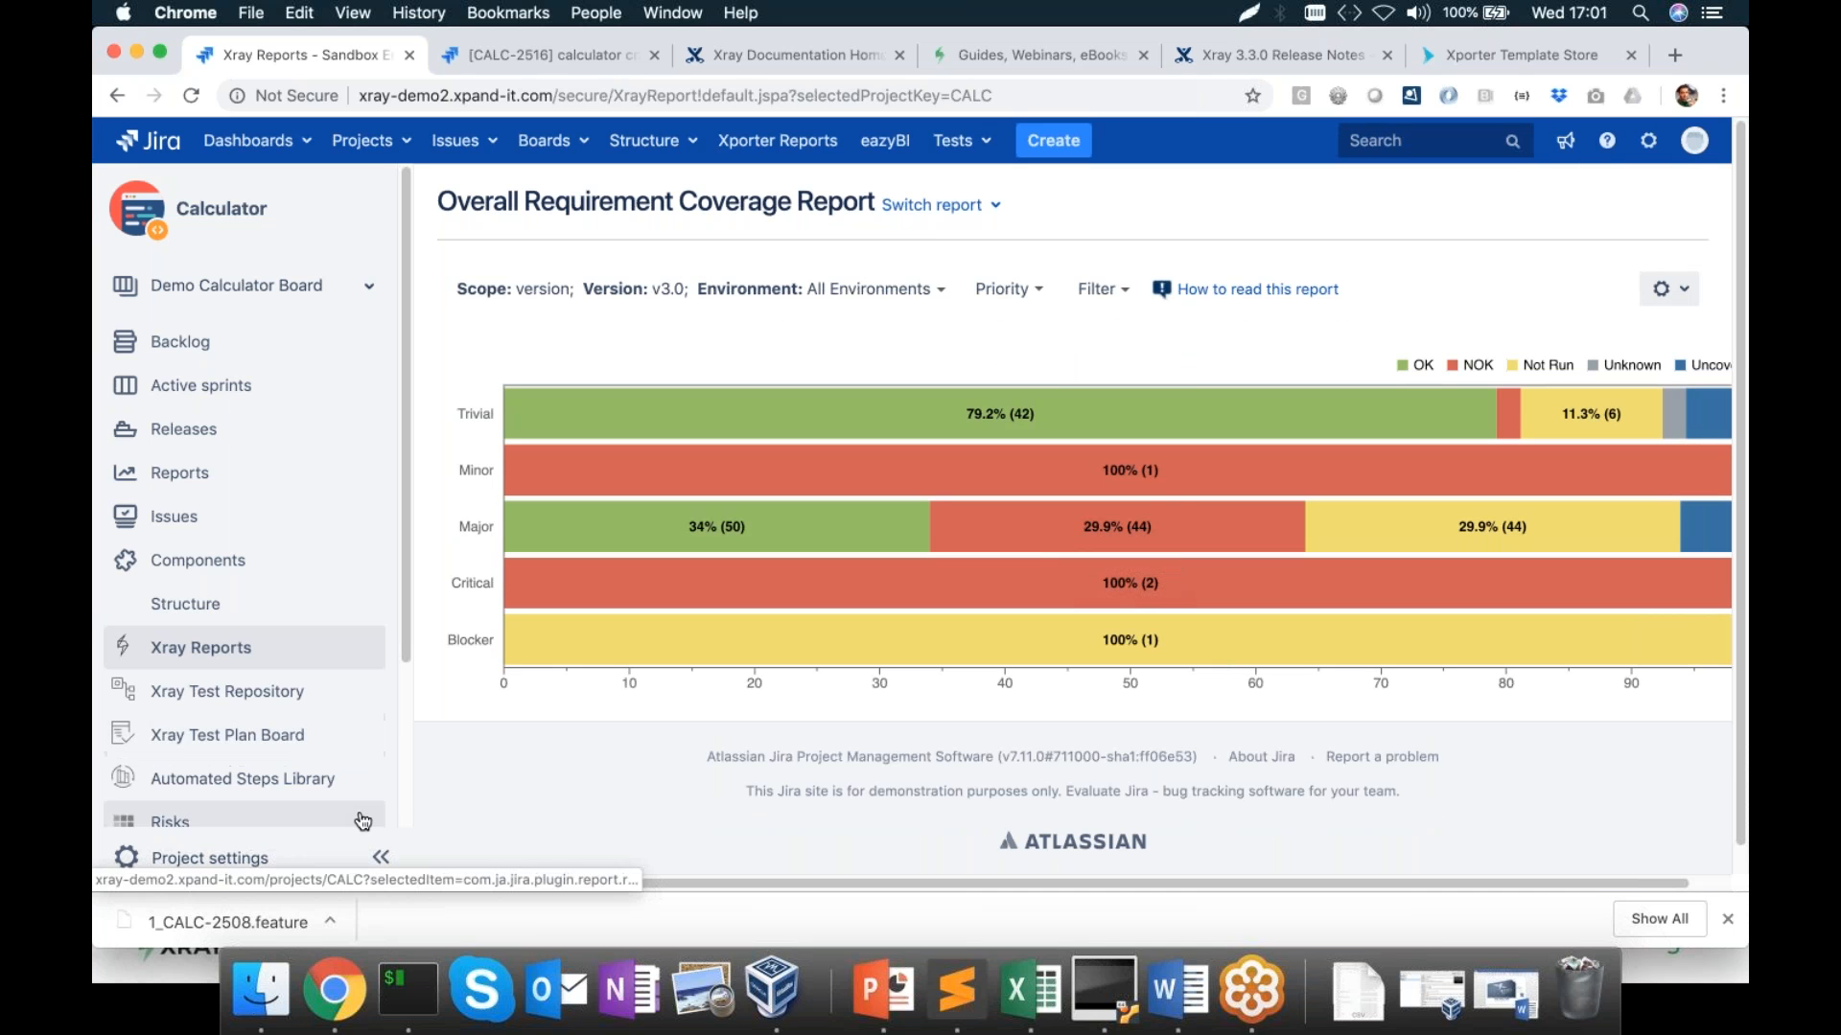
{"action": "left_click", "coordinate": [381, 857]}
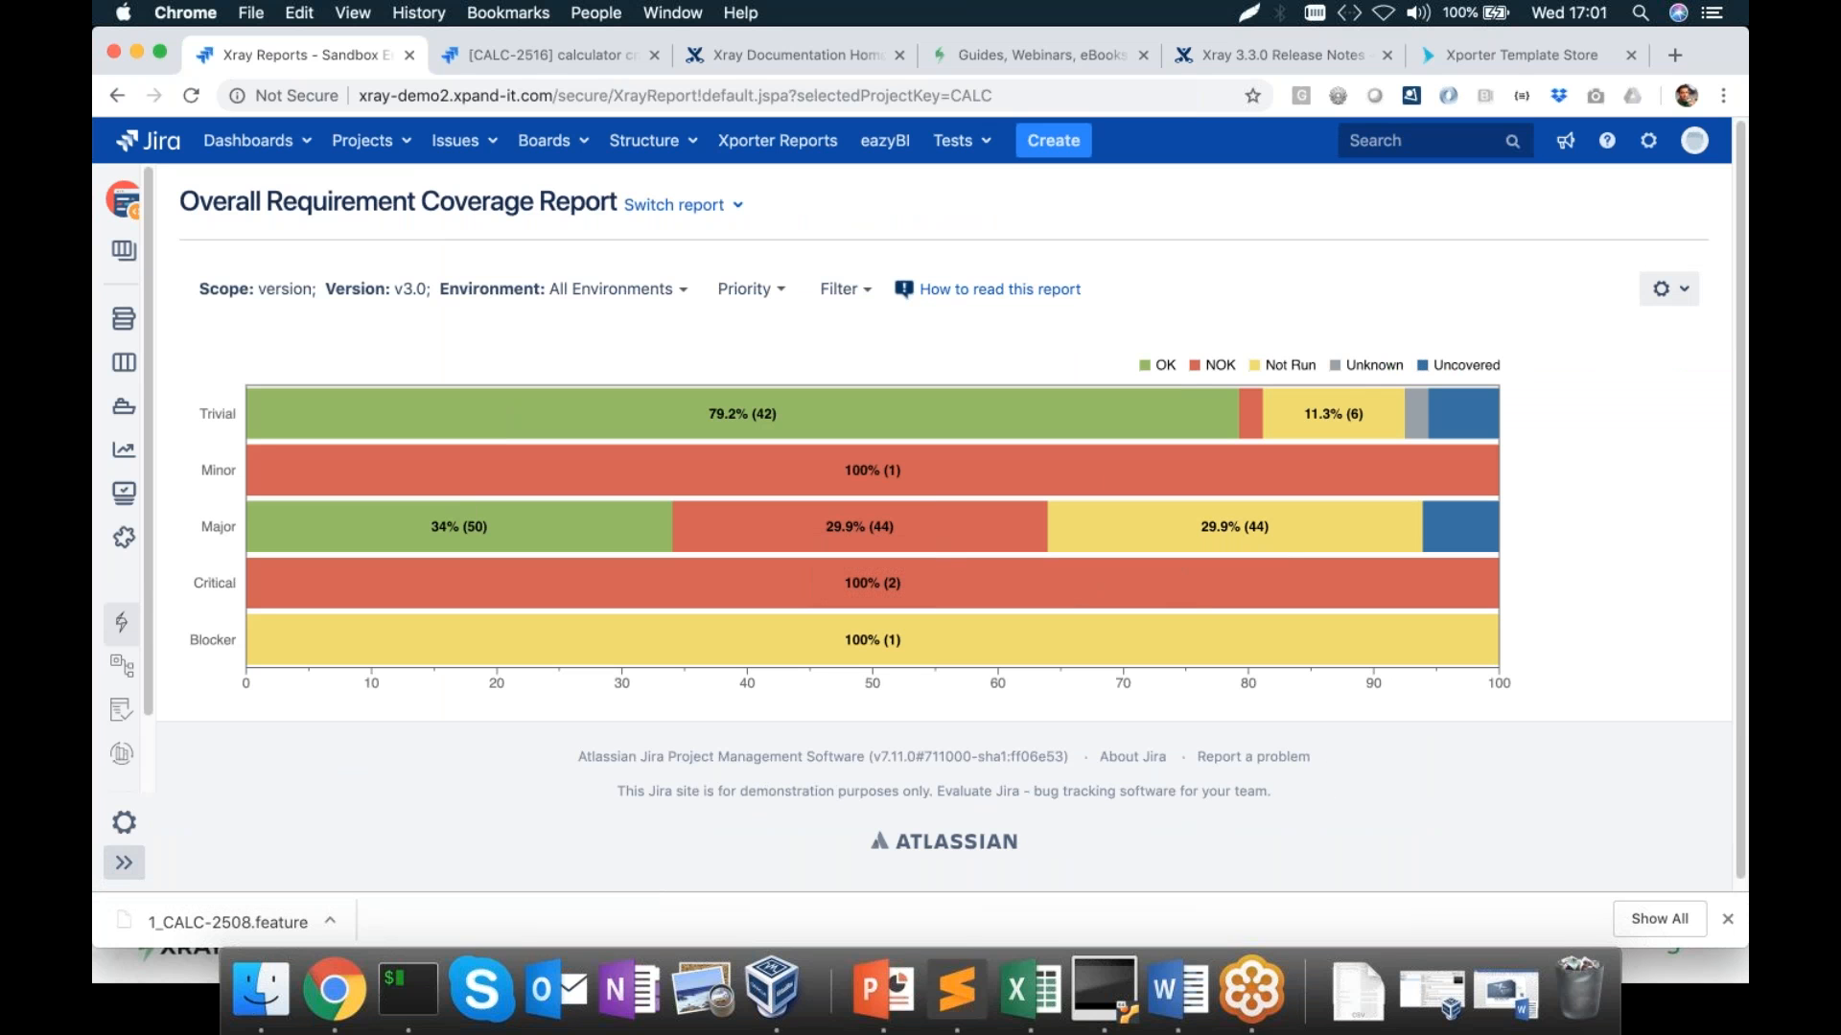
Check the coverage report's analysis scope options, close them without changes, and inspect the Major-priority NOK figures
{"action": "left_click", "coordinate": [400, 299]}
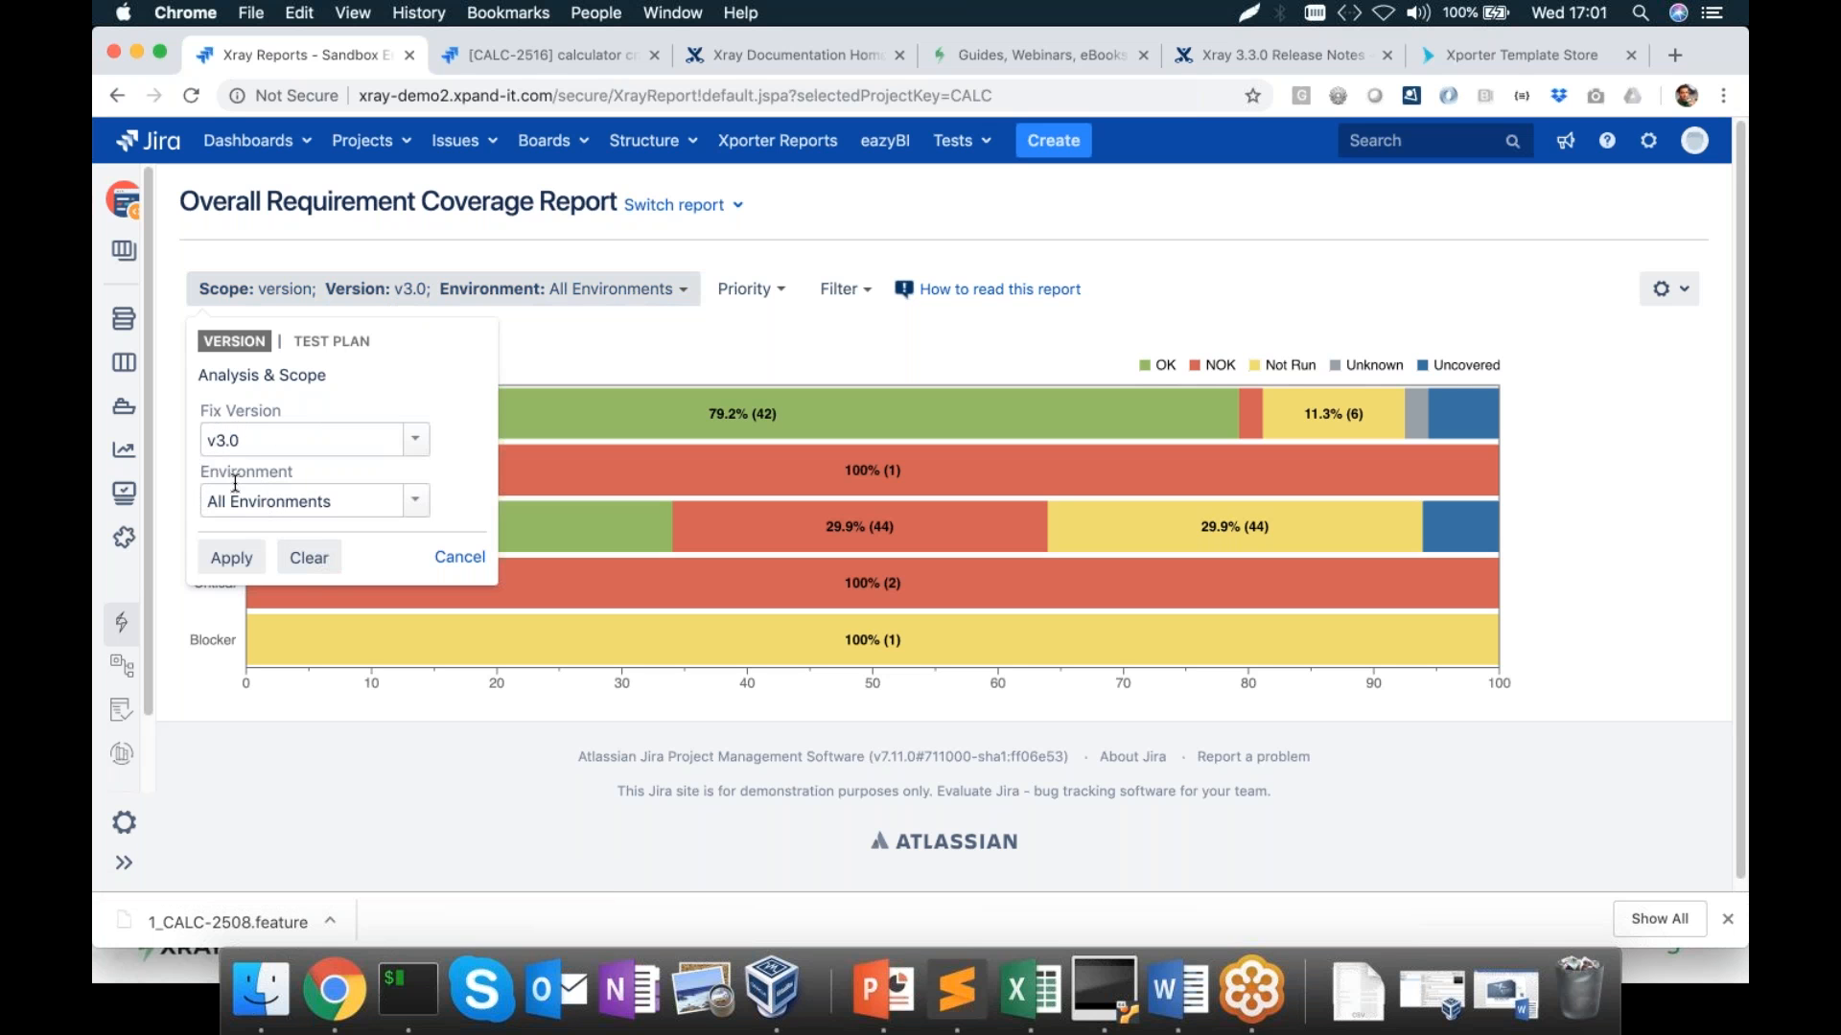
{"action": "left_click", "coordinate": [441, 556]}
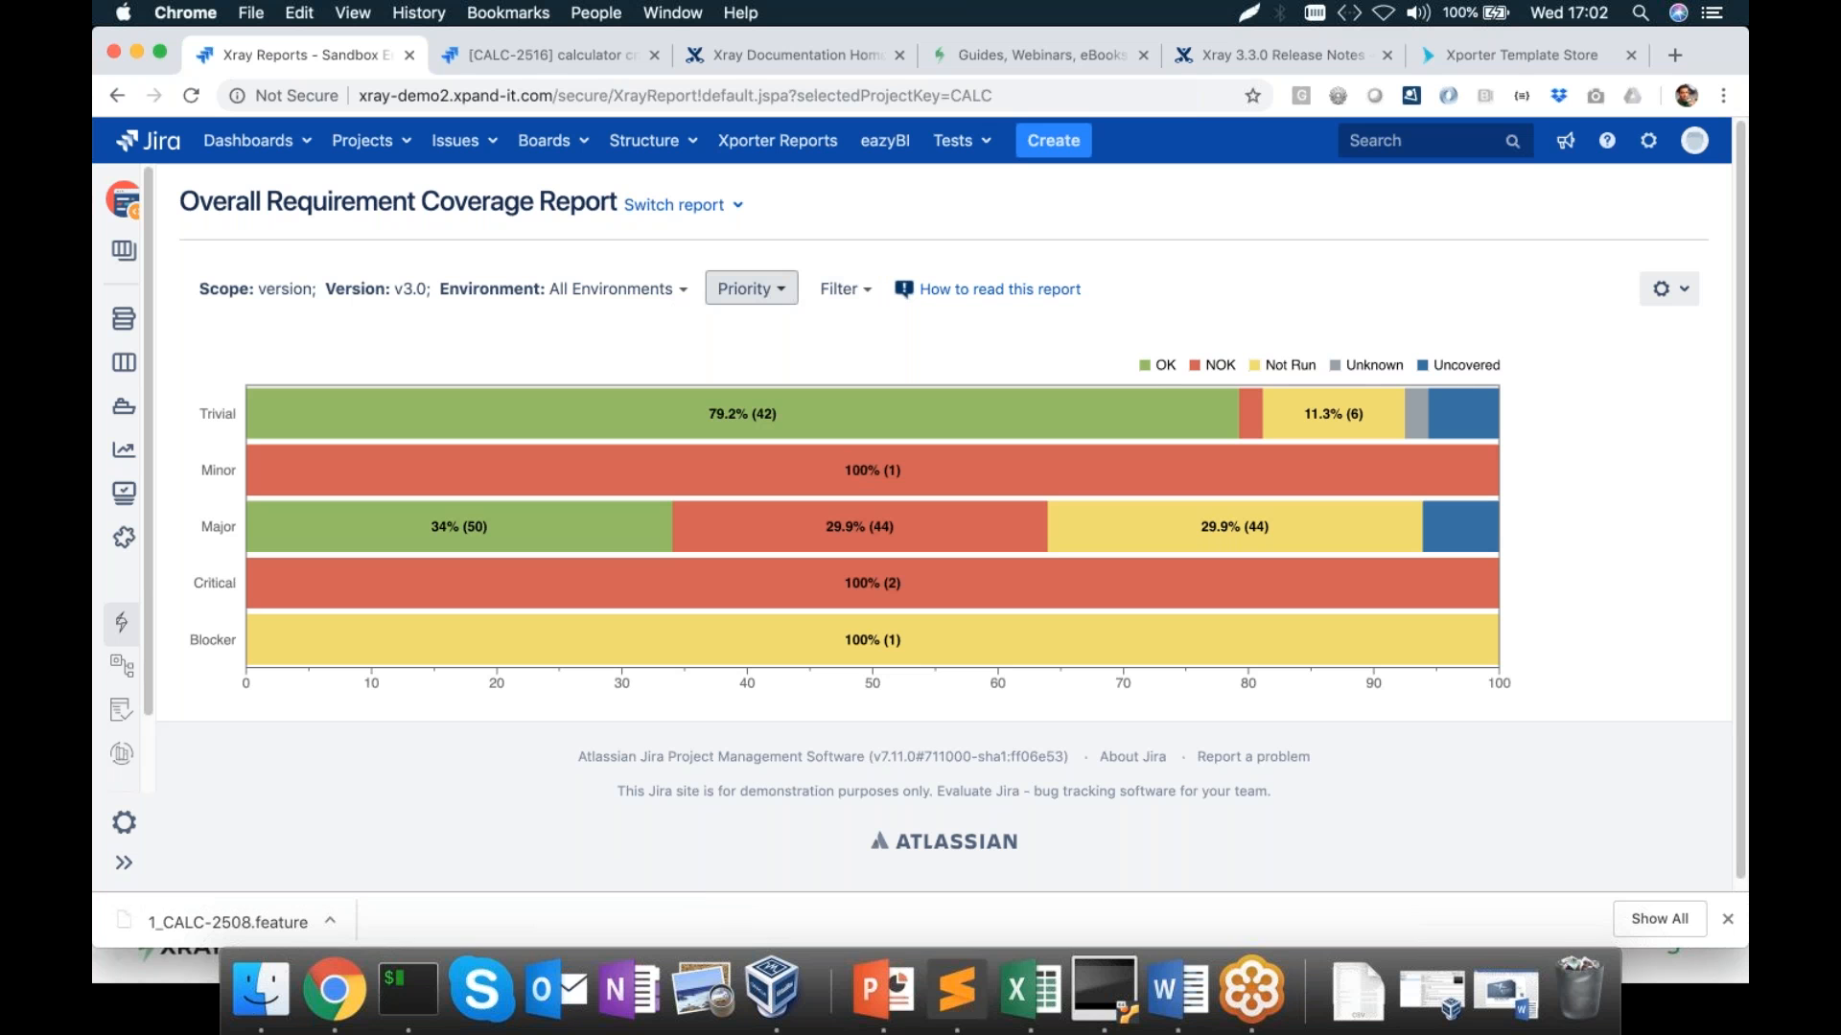
{"action": "mouse_move", "coordinate": [720, 526]}
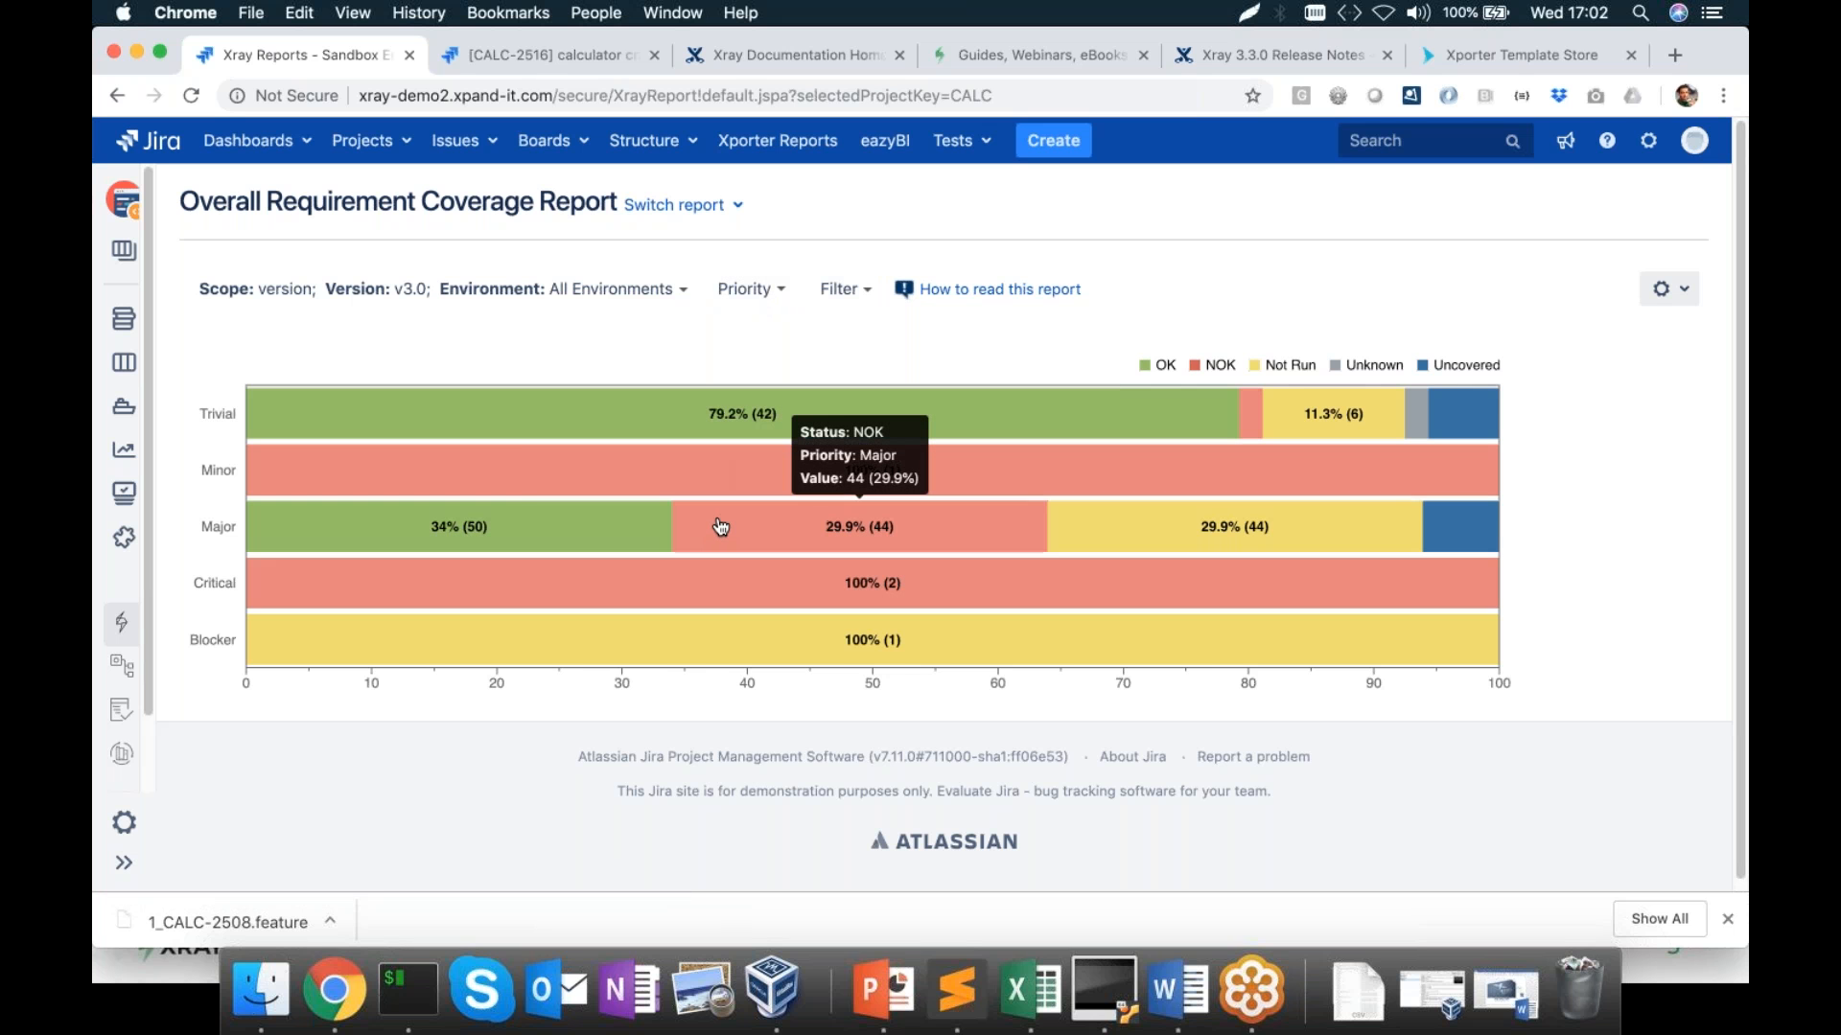
List the requirements with priority Major and status OK, and expand epic2 to see its child story
{"action": "mouse_move", "coordinate": [574, 545]}
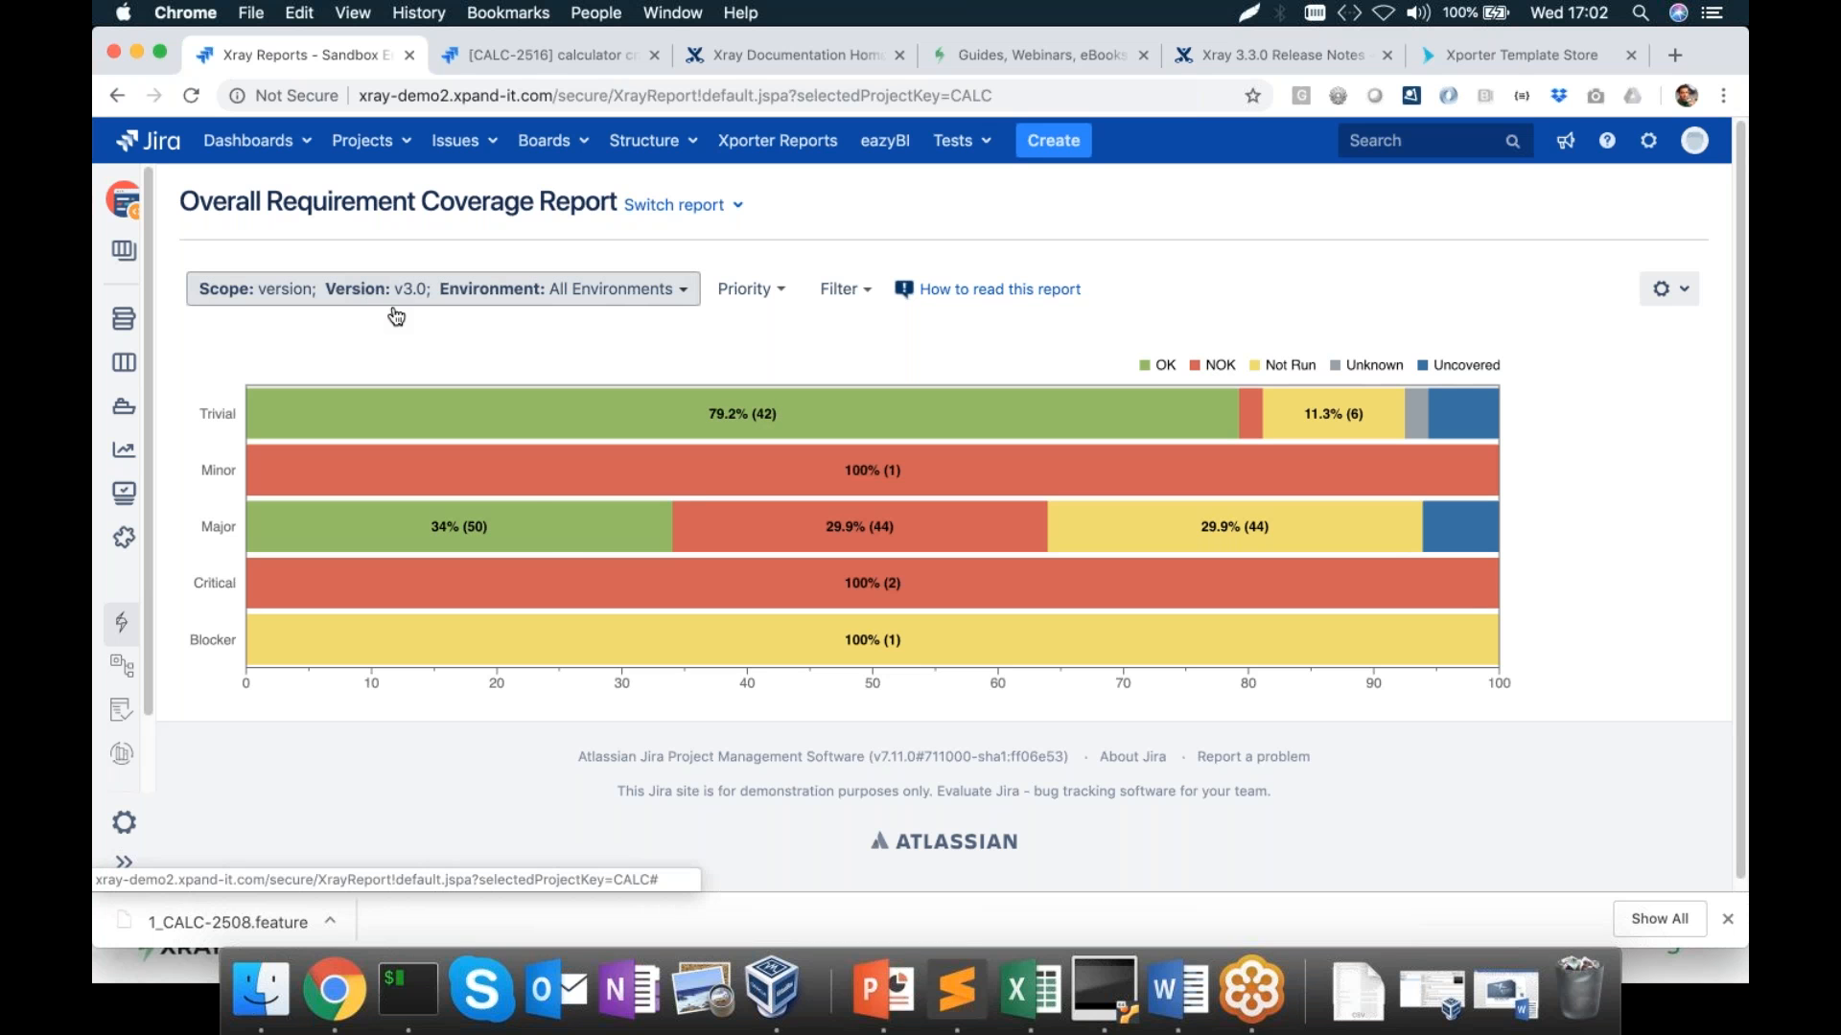
{"action": "left_click", "coordinate": [558, 543]}
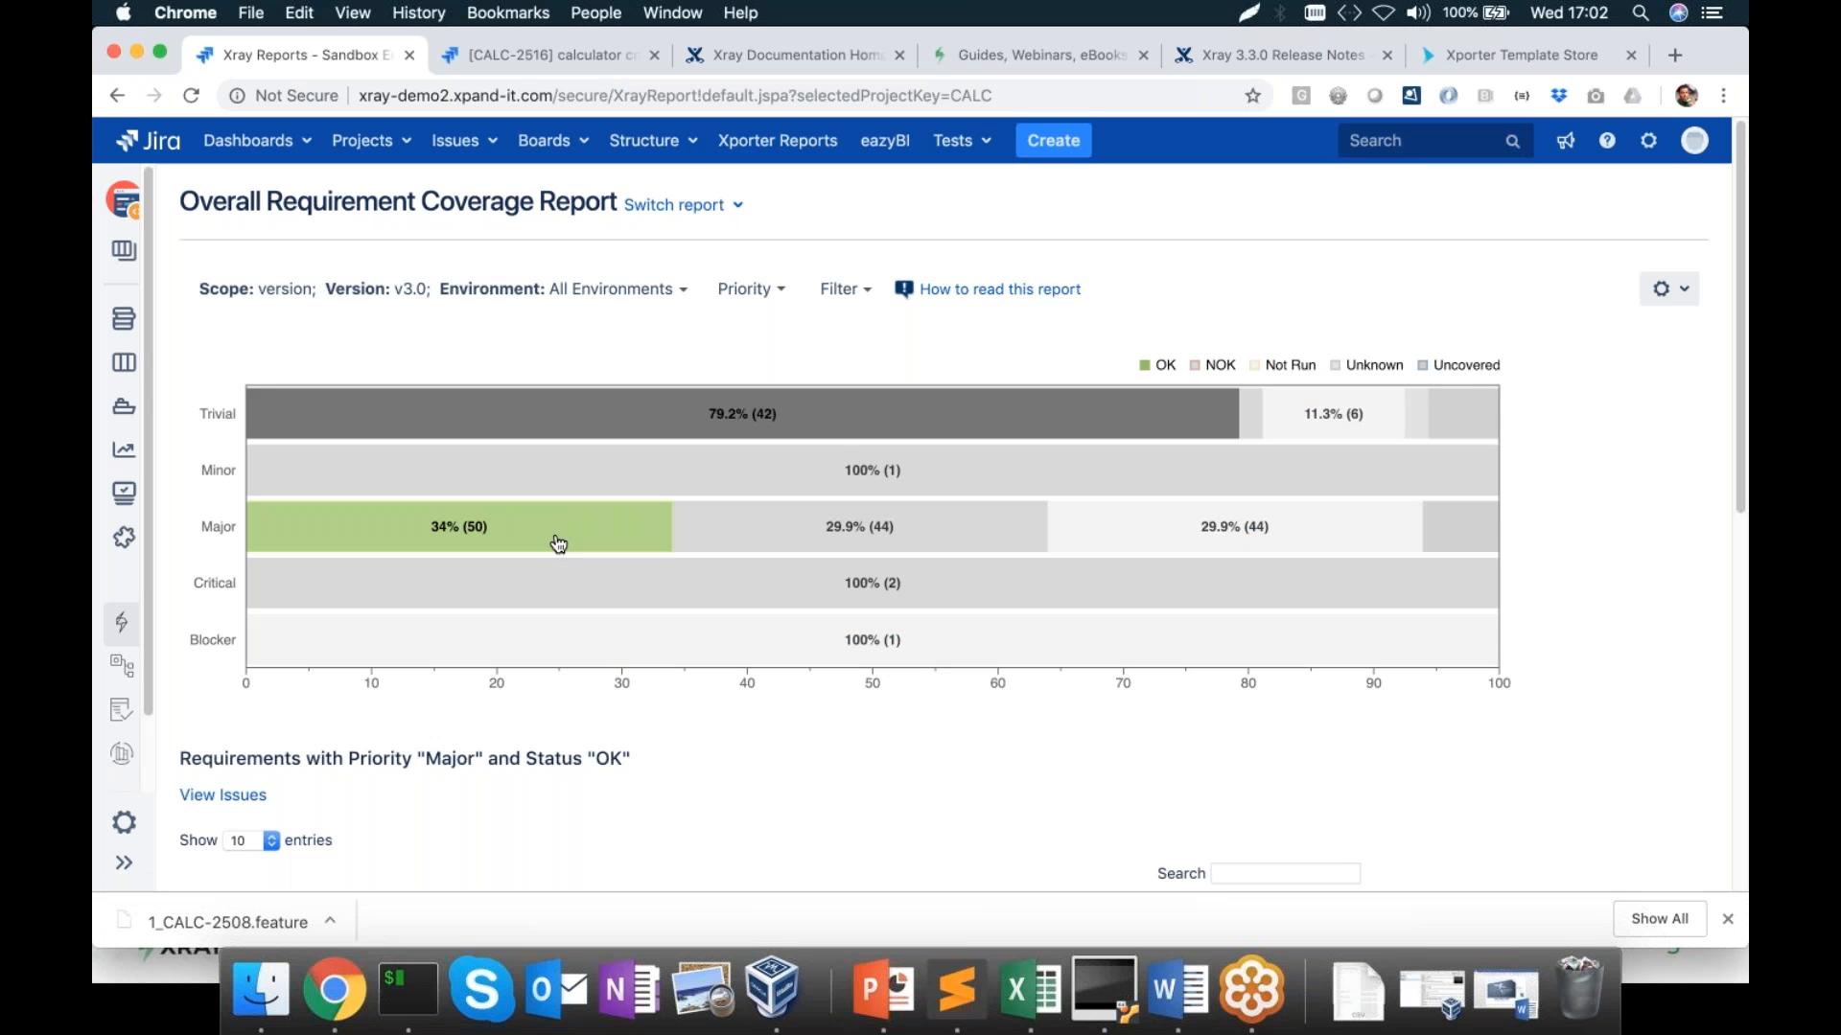
{"action": "scroll", "coordinate": [558, 544], "scroll_direction": "down", "scroll_amount": 5}
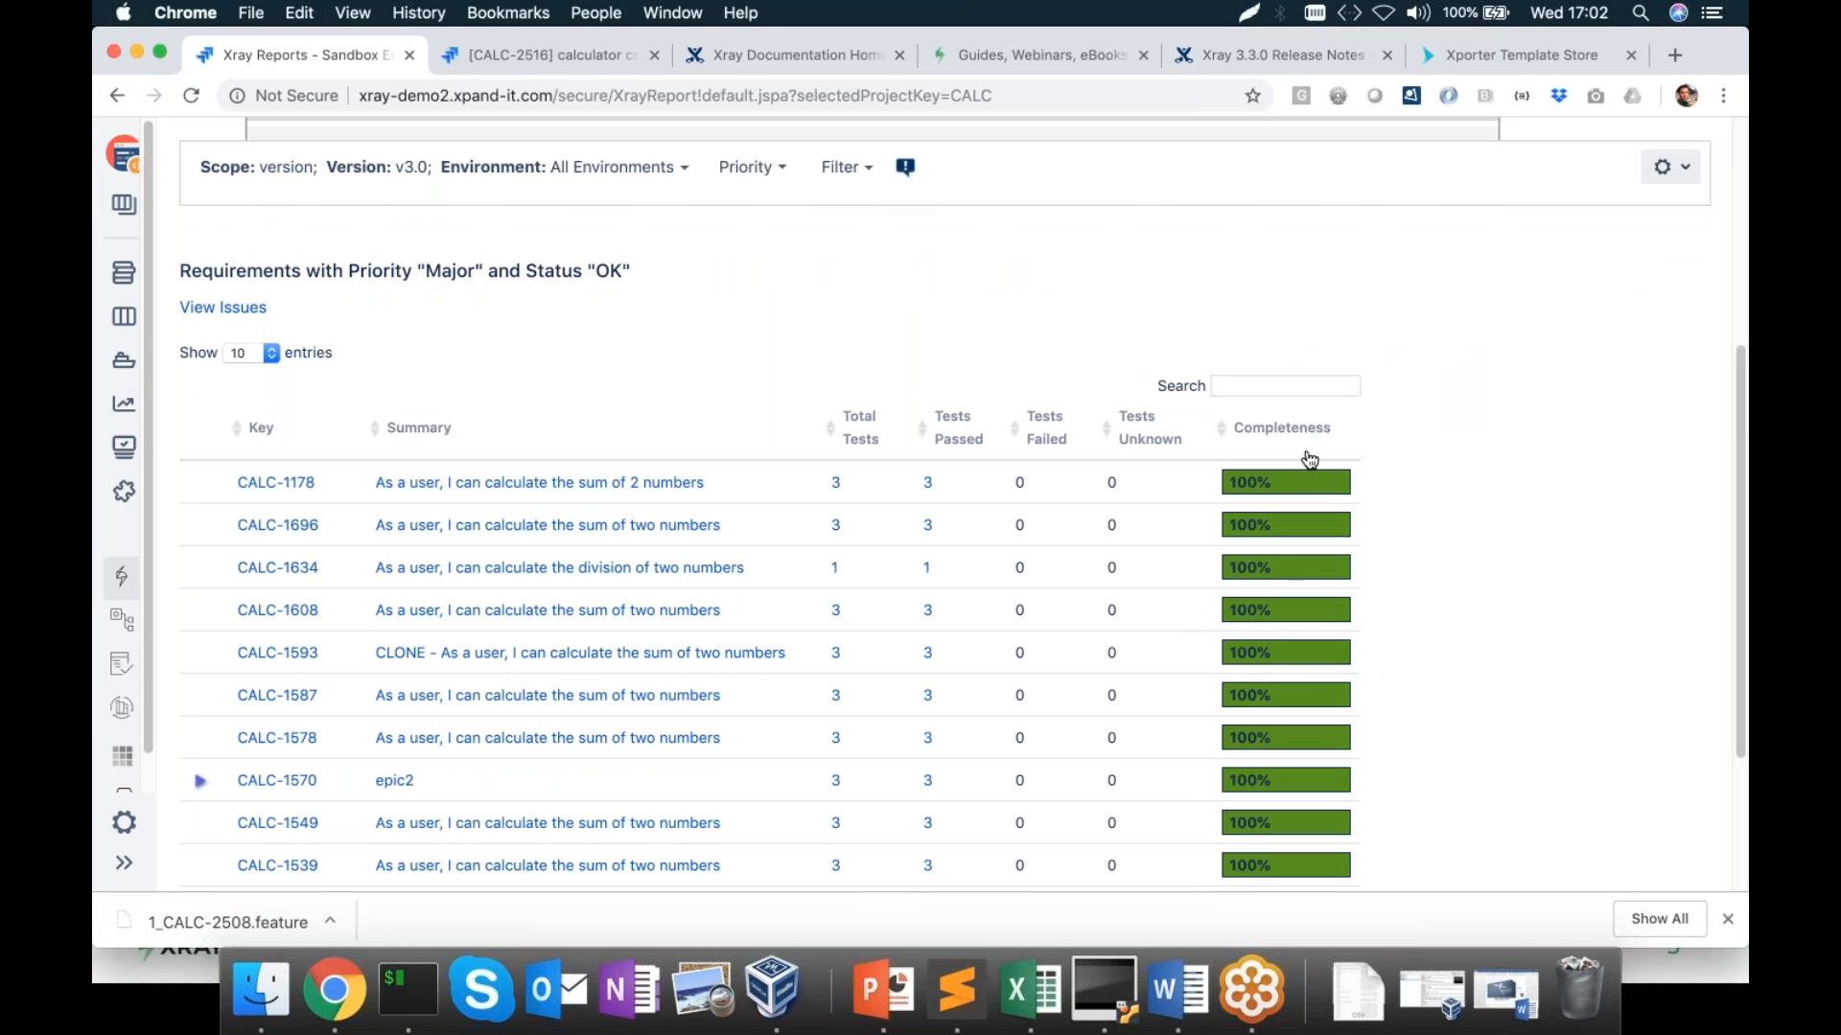
{"action": "scroll", "coordinate": [1285, 654], "scroll_direction": "down", "scroll_amount": 2}
{"action": "left_click", "coordinate": [201, 615]}
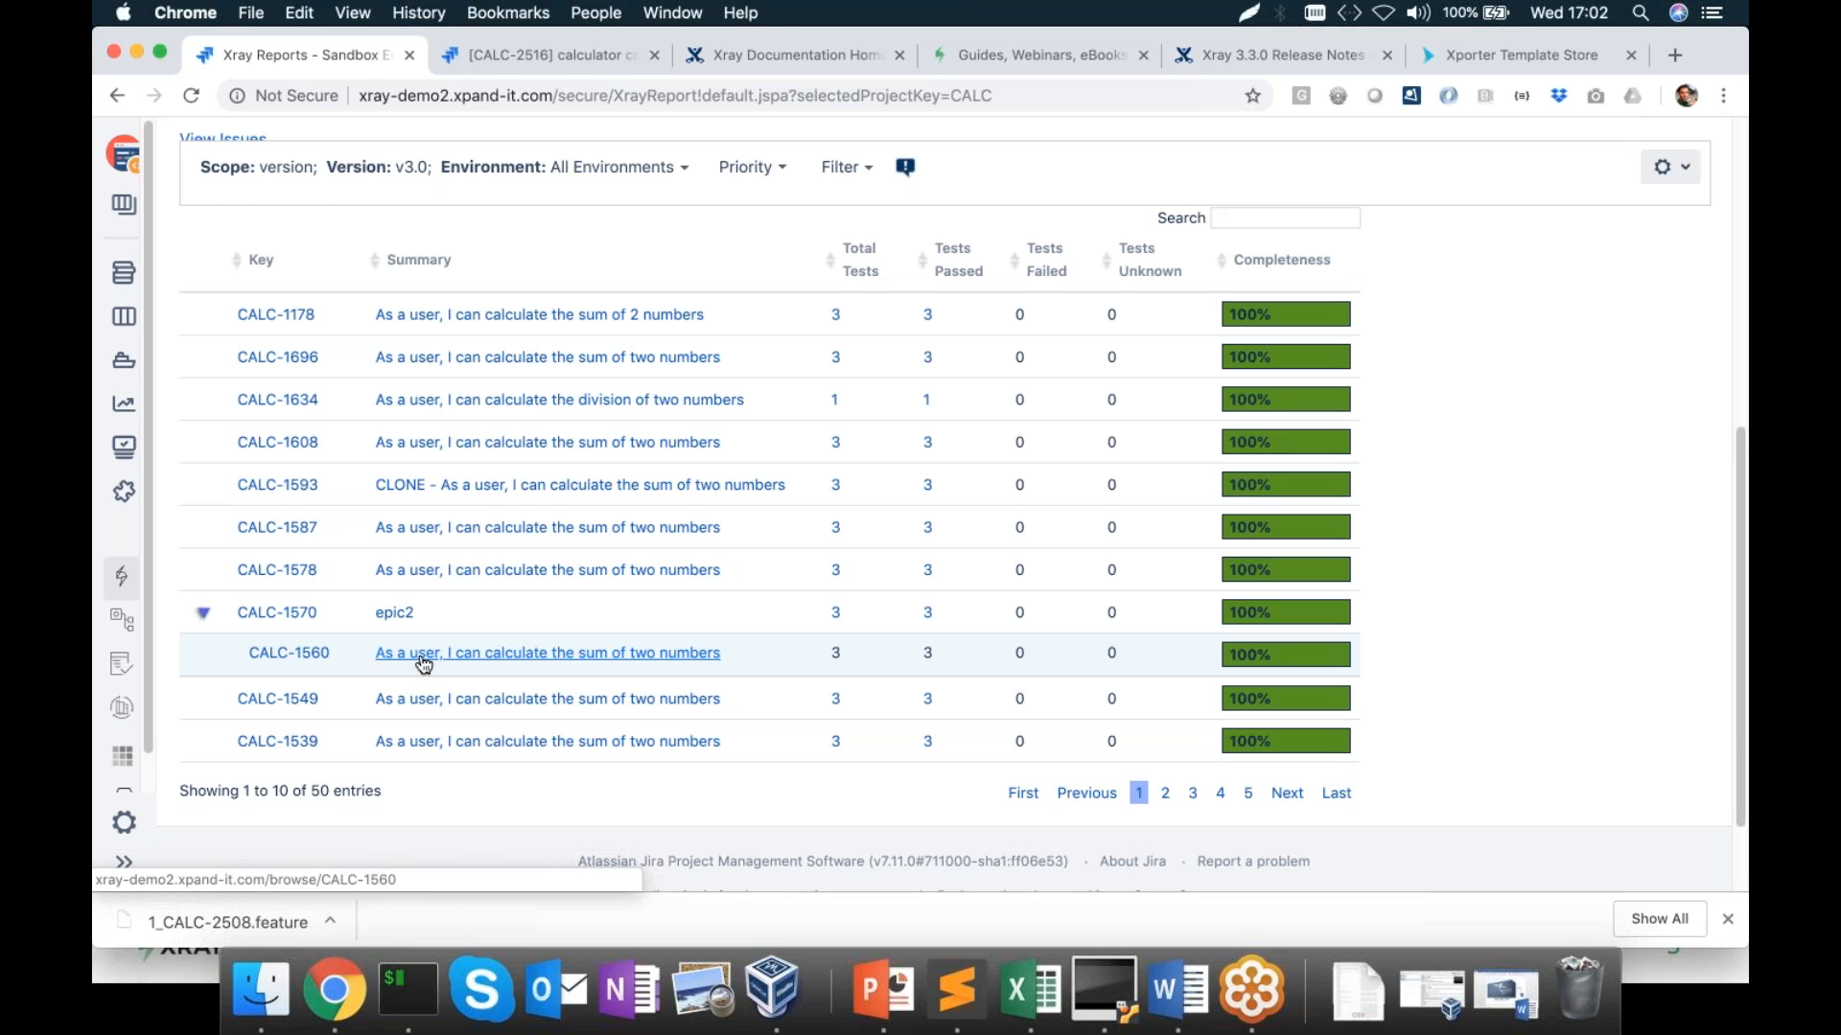
Group the Overall Requirement Coverage report by Component/s instead of by priority
{"action": "scroll", "coordinate": [424, 663], "scroll_direction": "up", "scroll_amount": 10}
{"action": "left_click", "coordinate": [750, 289]}
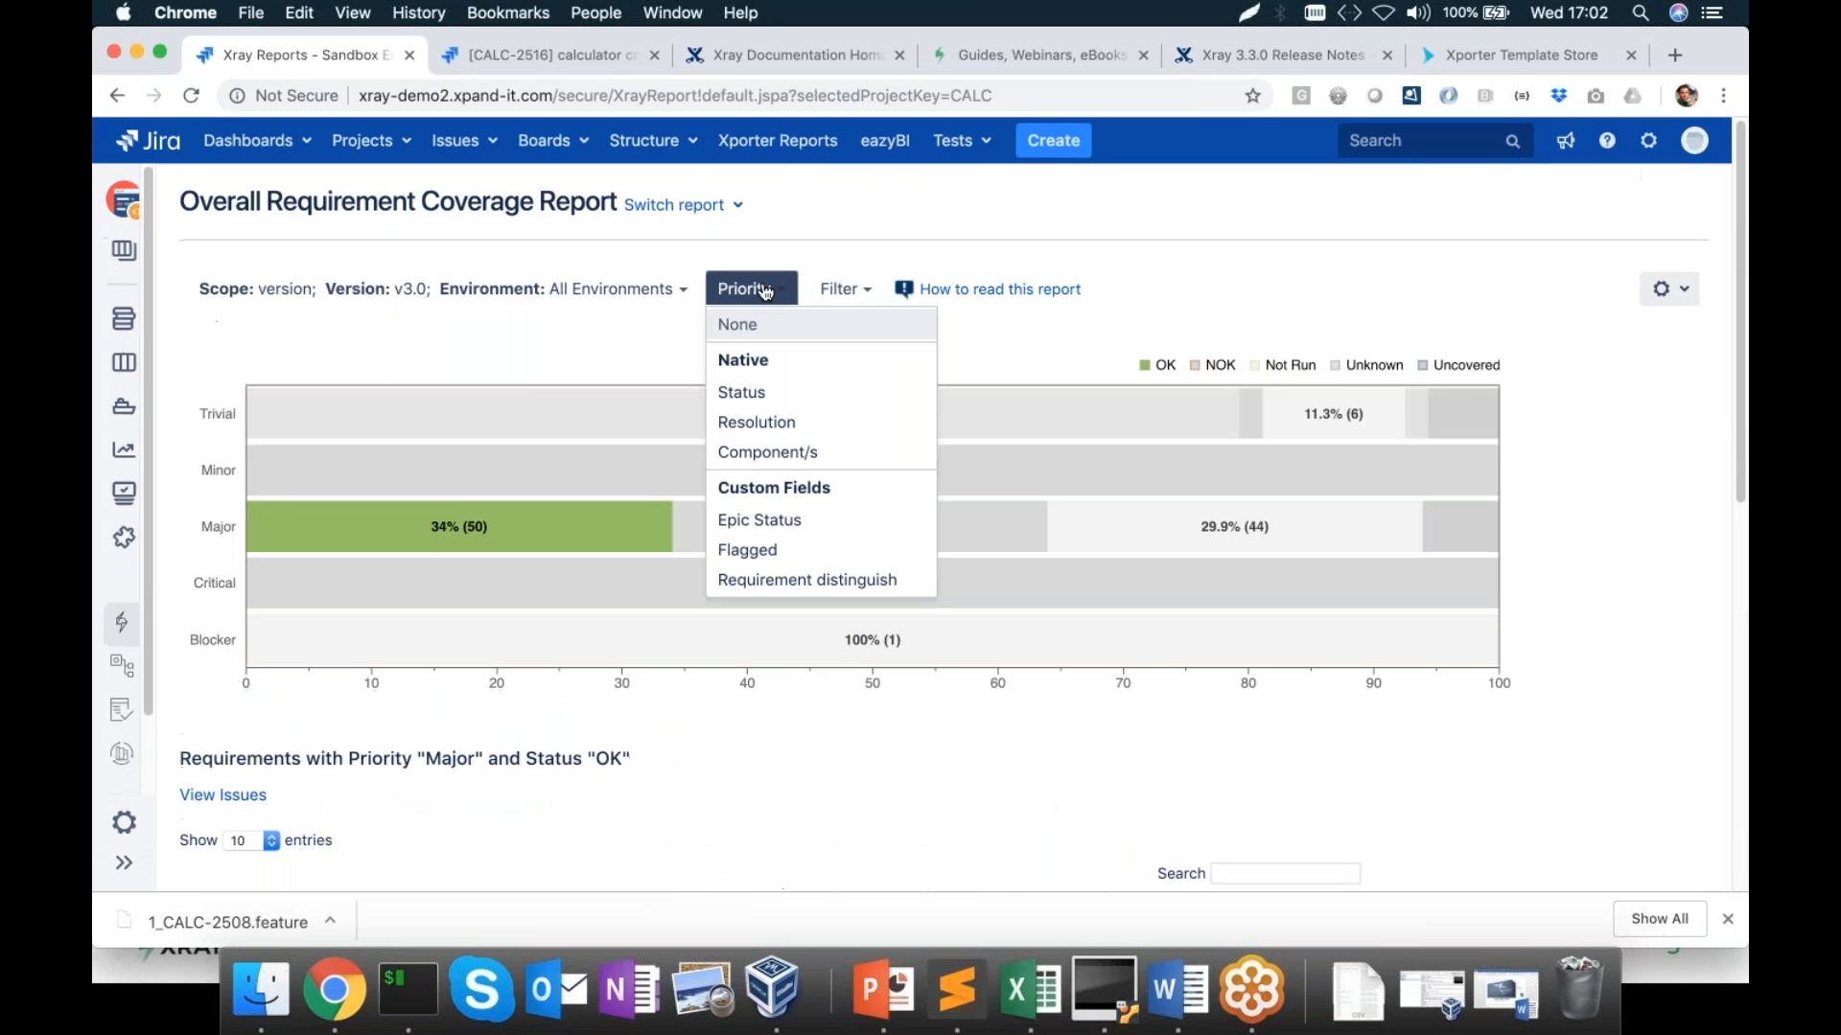
{"action": "left_click", "coordinate": [810, 452]}
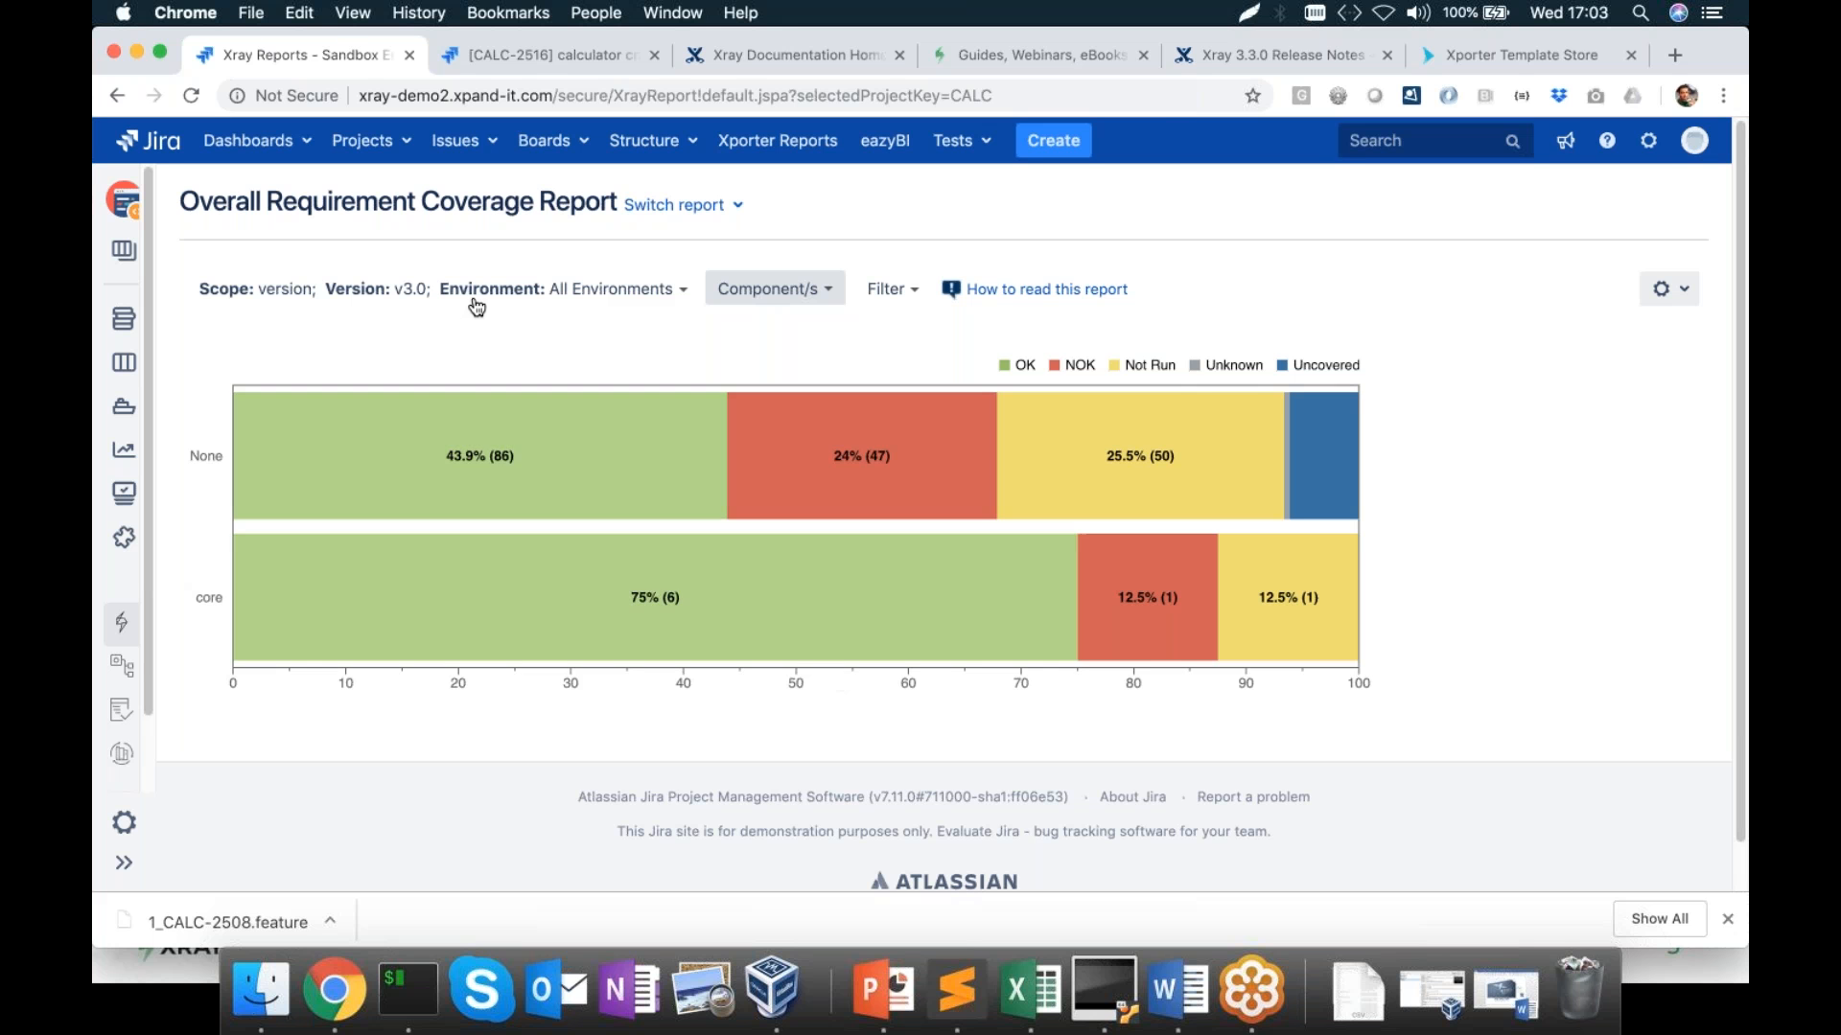
Set the coverage report's Fix Version to v2.0 and apply the scope
{"action": "left_click", "coordinate": [399, 292]}
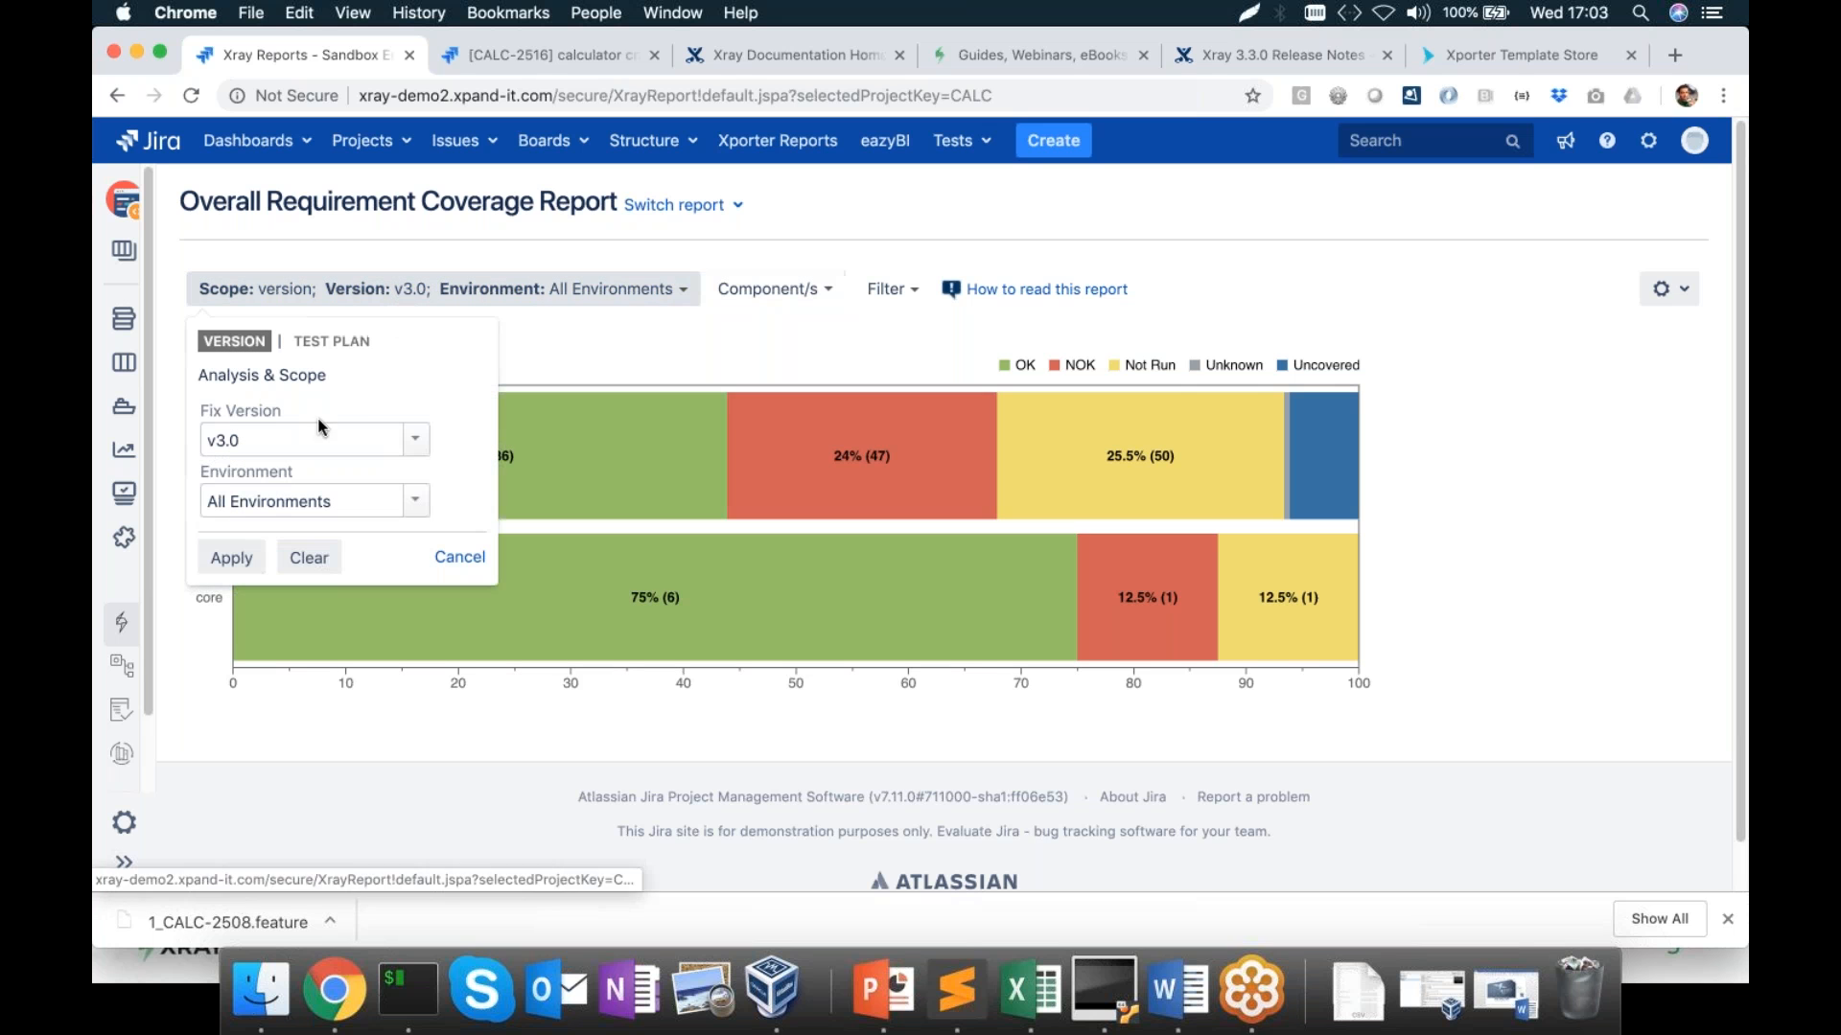
{"action": "left_click", "coordinate": [417, 448]}
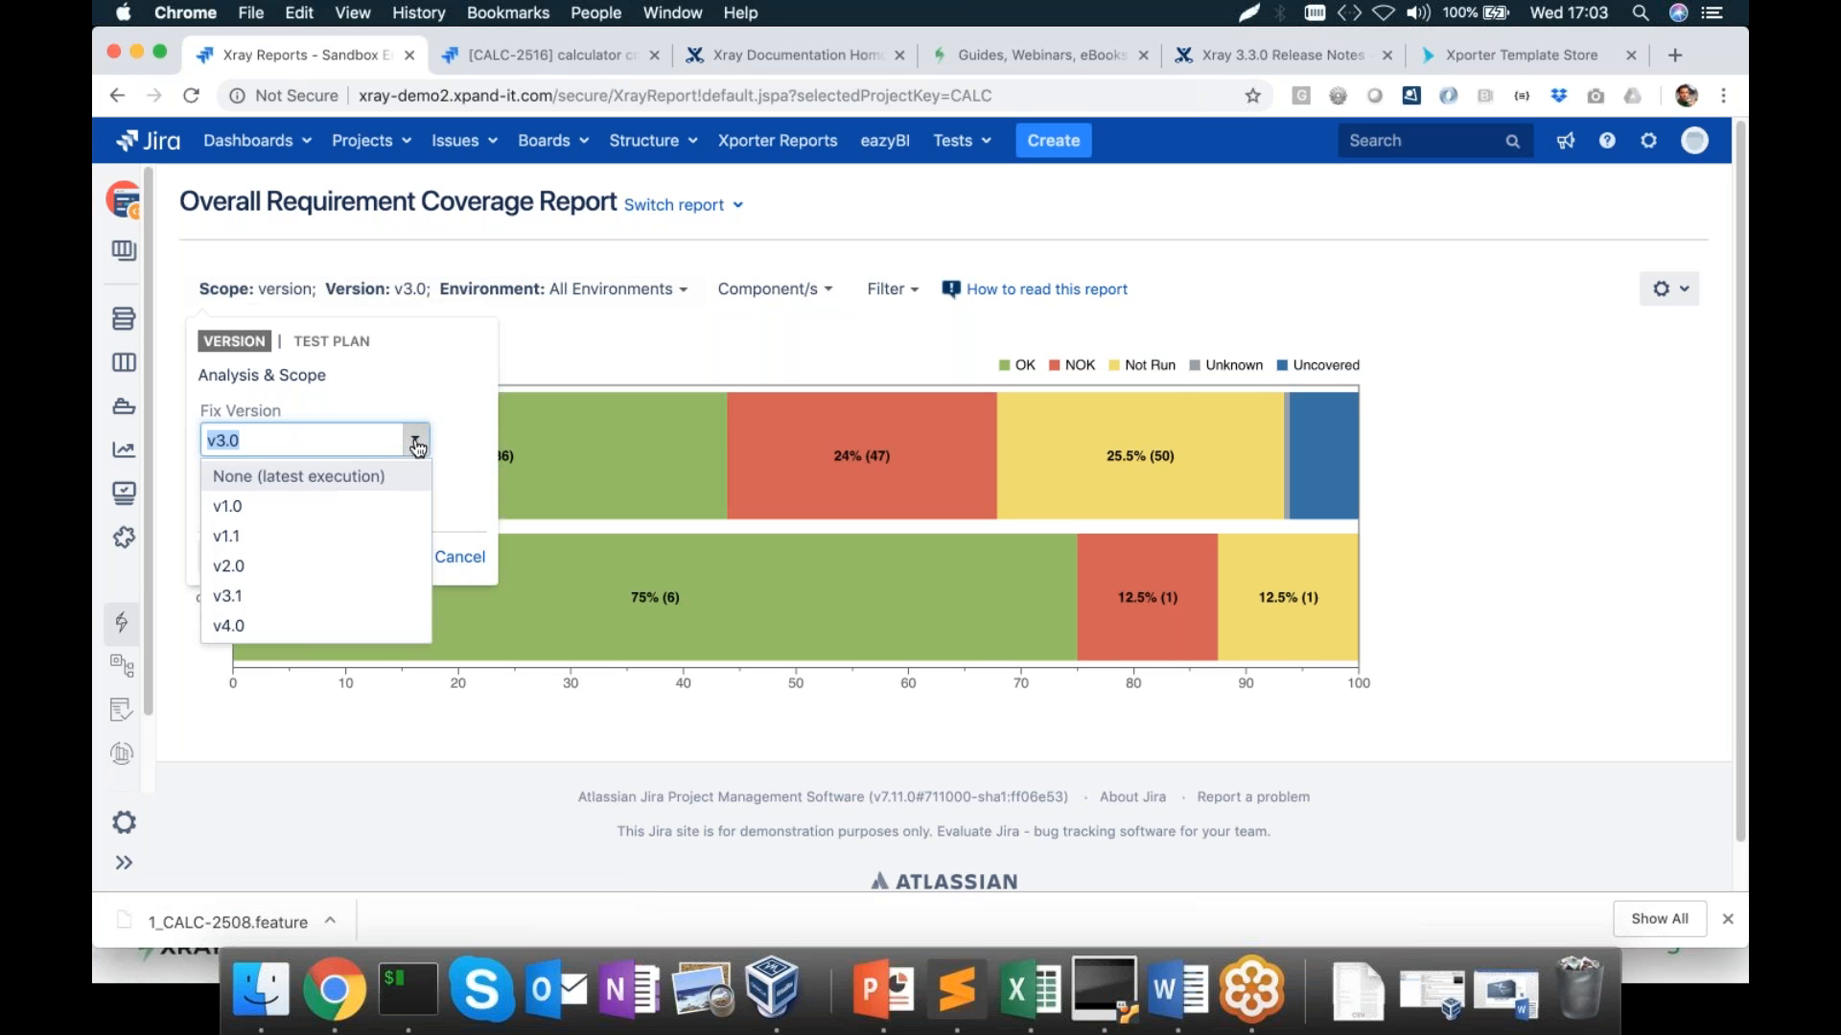
{"action": "left_click", "coordinate": [278, 565]}
{"action": "left_click", "coordinate": [242, 568]}
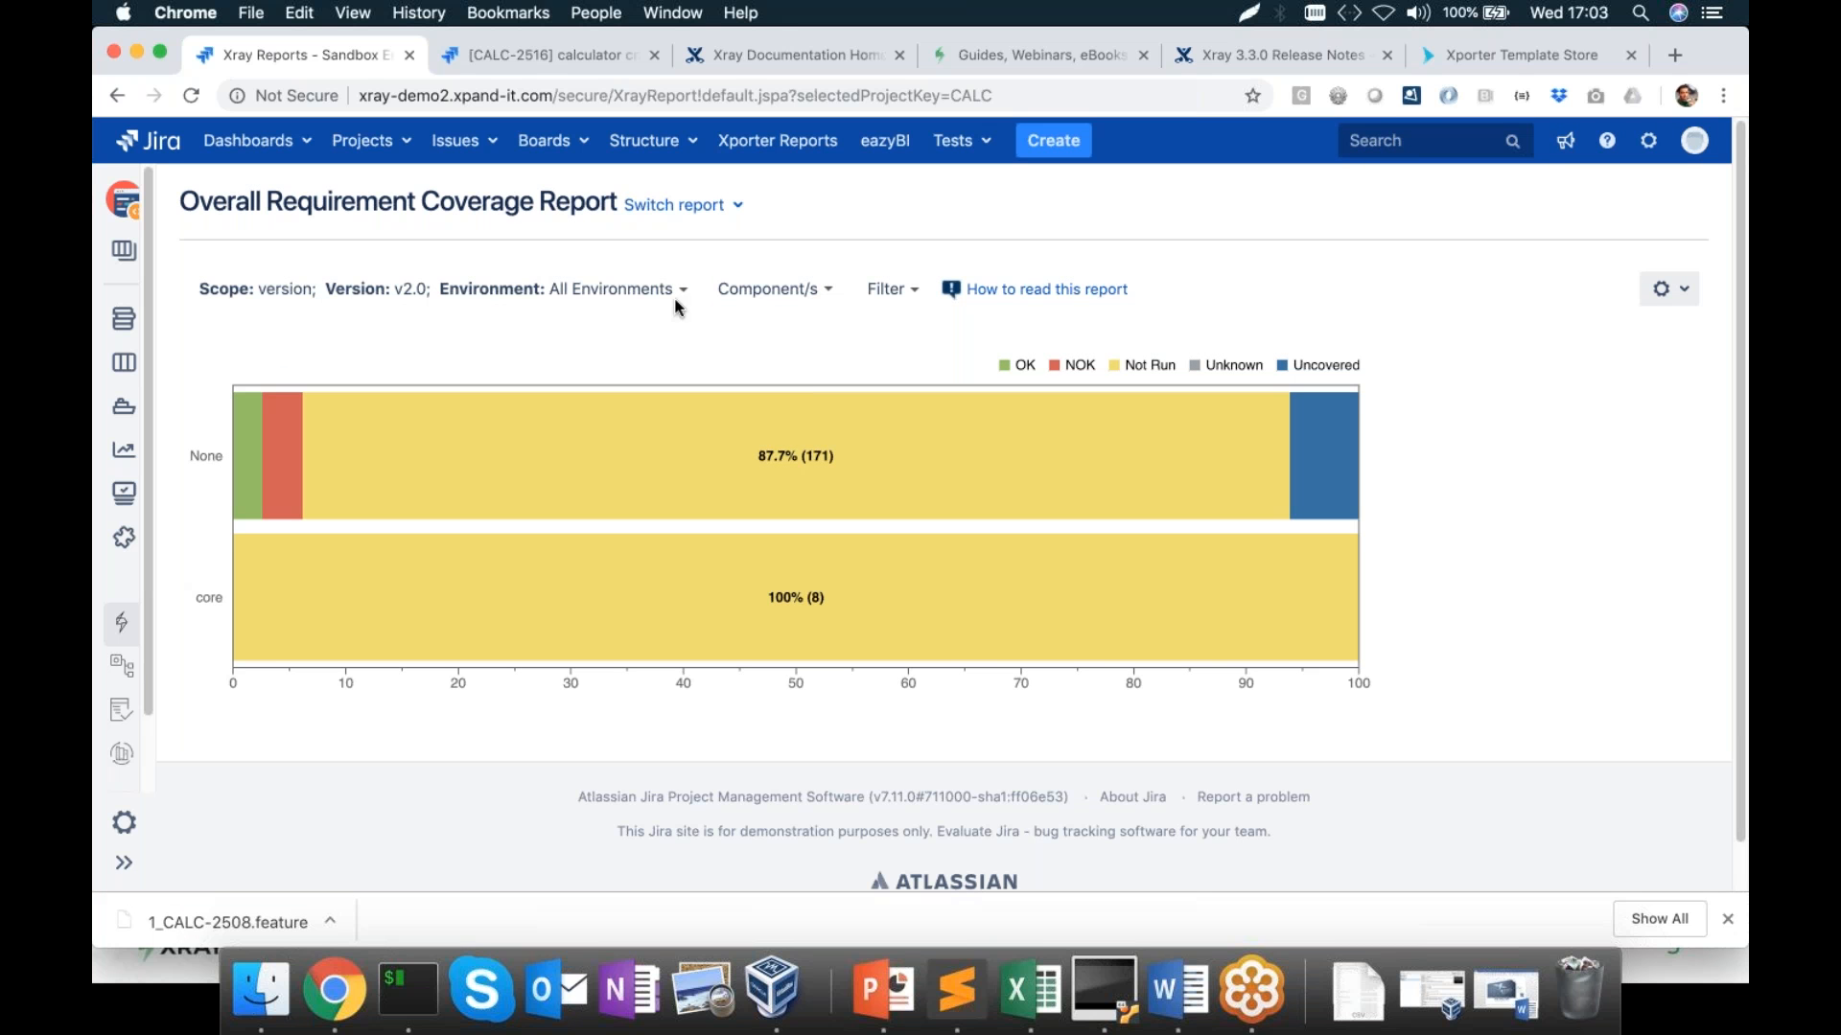
Set the coverage report's Fix Version back to v3.0 and apply the scope
{"action": "left_click", "coordinate": [572, 288]}
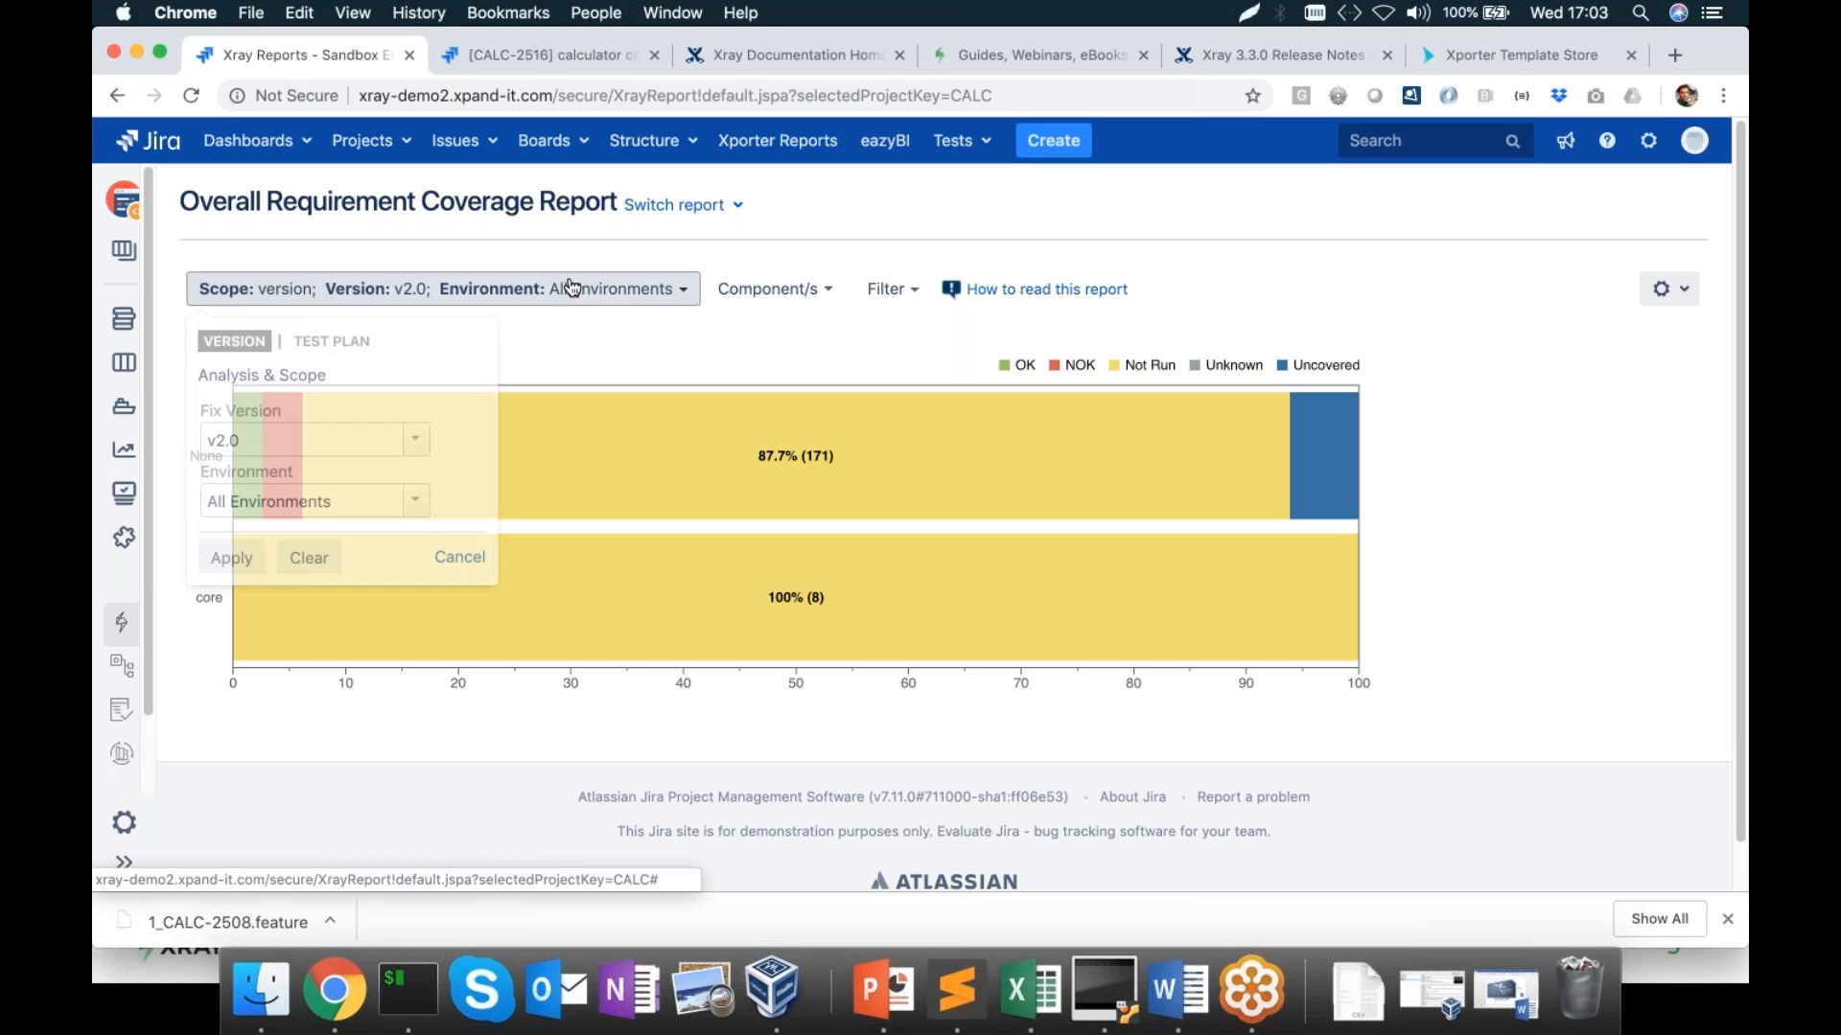
{"action": "left_click", "coordinate": [415, 439]}
{"action": "left_click", "coordinate": [284, 565]}
{"action": "left_click", "coordinate": [229, 555]}
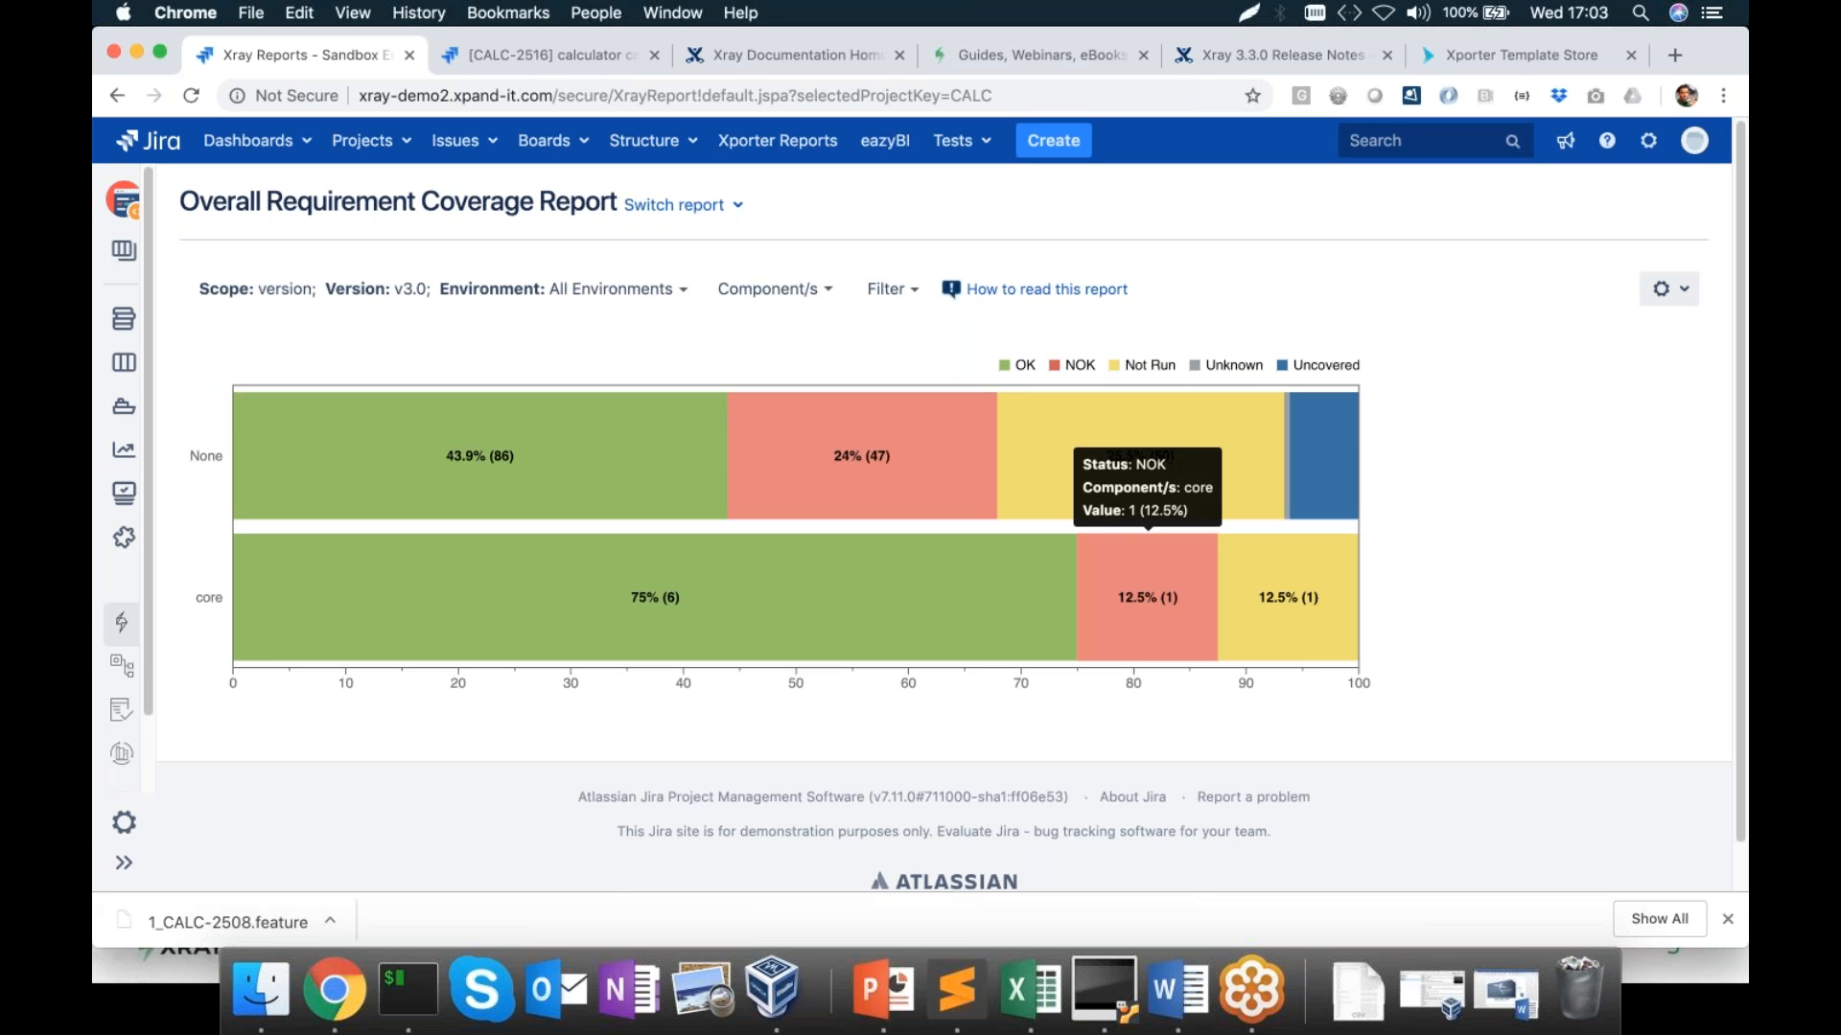
Switch to the Historical Requirement Coverage report and review its absolute and normalized charts
{"action": "left_click", "coordinate": [714, 205]}
{"action": "left_click", "coordinate": [683, 251]}
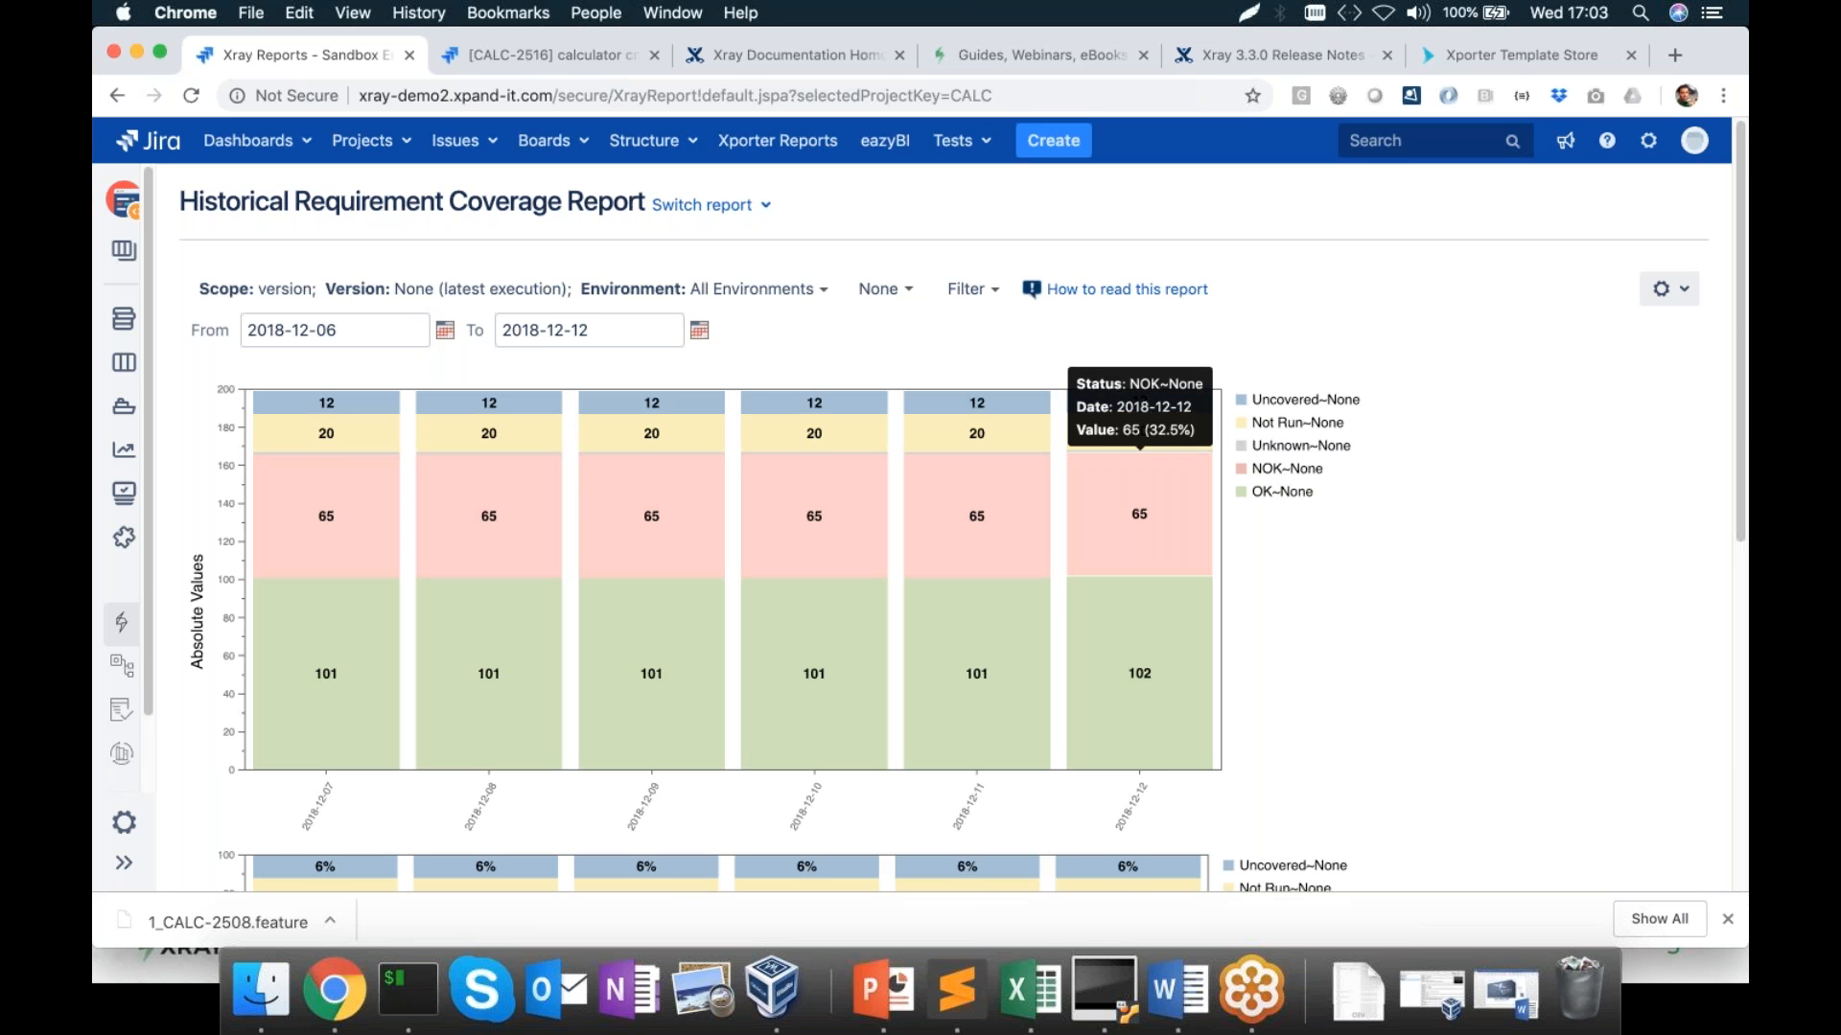
{"action": "scroll", "coordinate": [1148, 704], "scroll_direction": "down", "scroll_amount": 5}
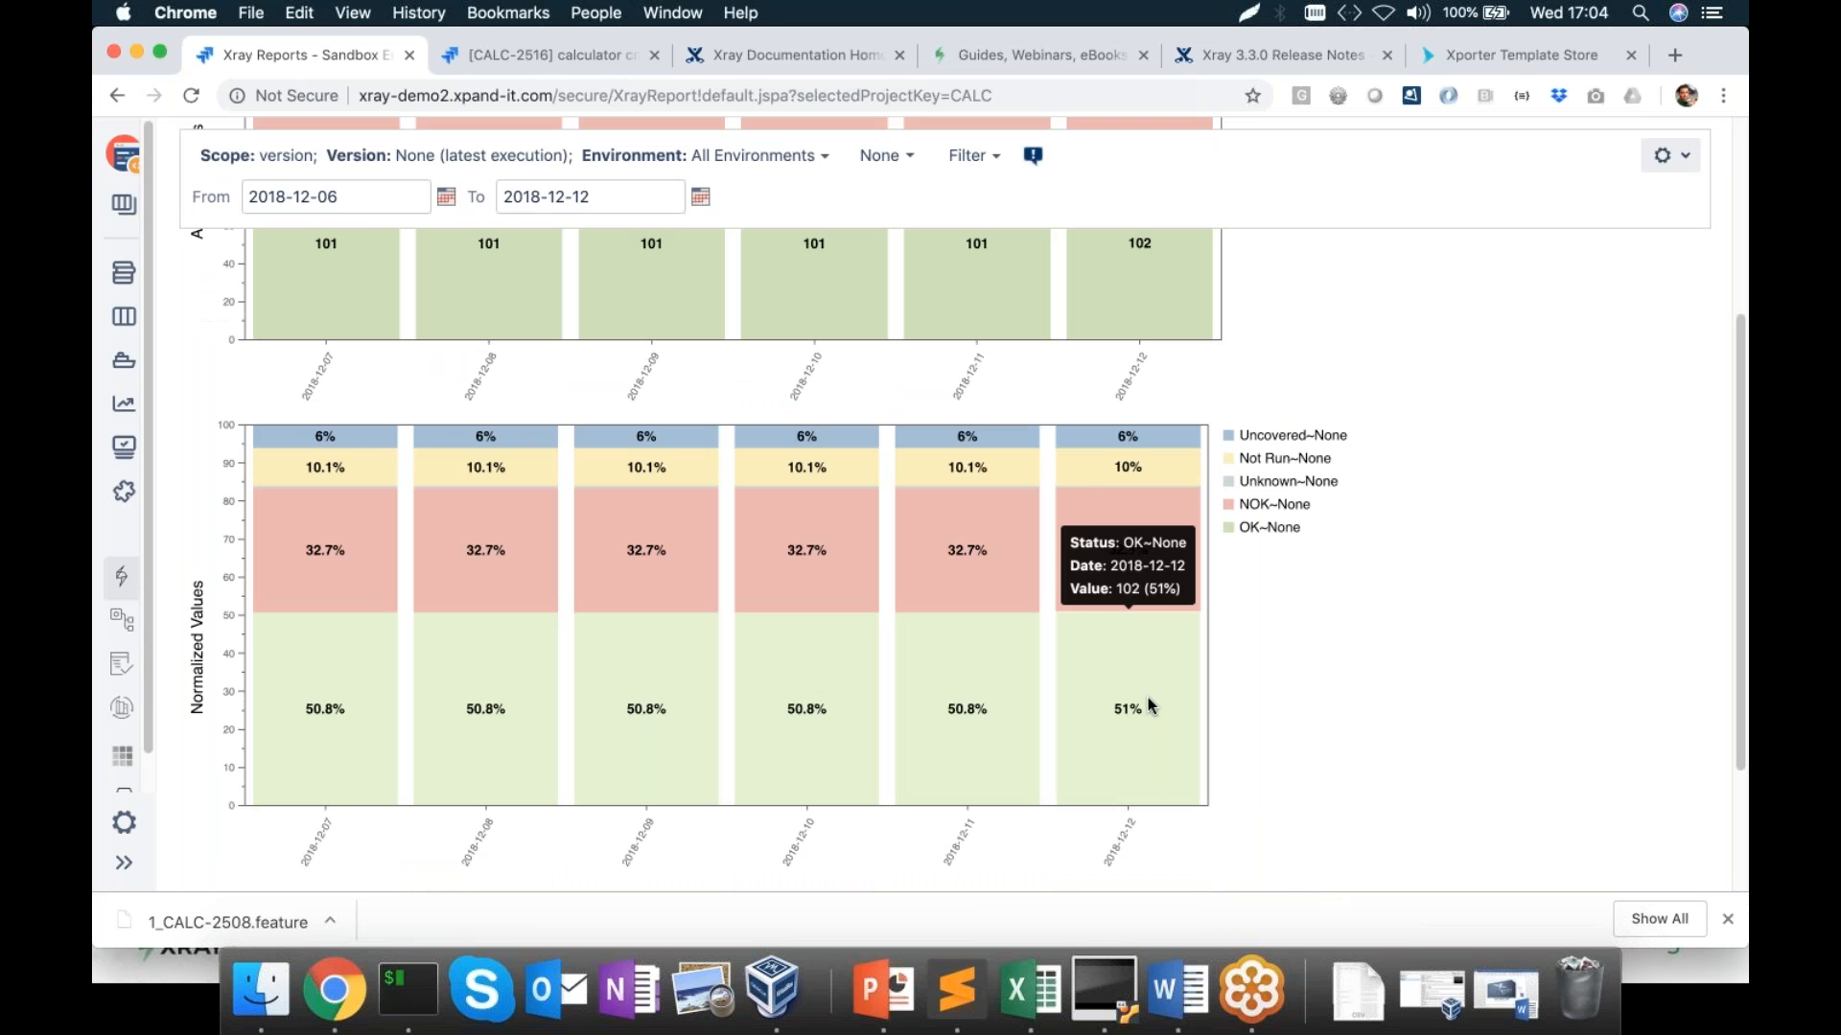
{"action": "scroll", "coordinate": [1147, 704], "scroll_direction": "up", "scroll_amount": 5}
Switch to the Traceability Report and generate it
{"action": "left_click", "coordinate": [702, 204]}
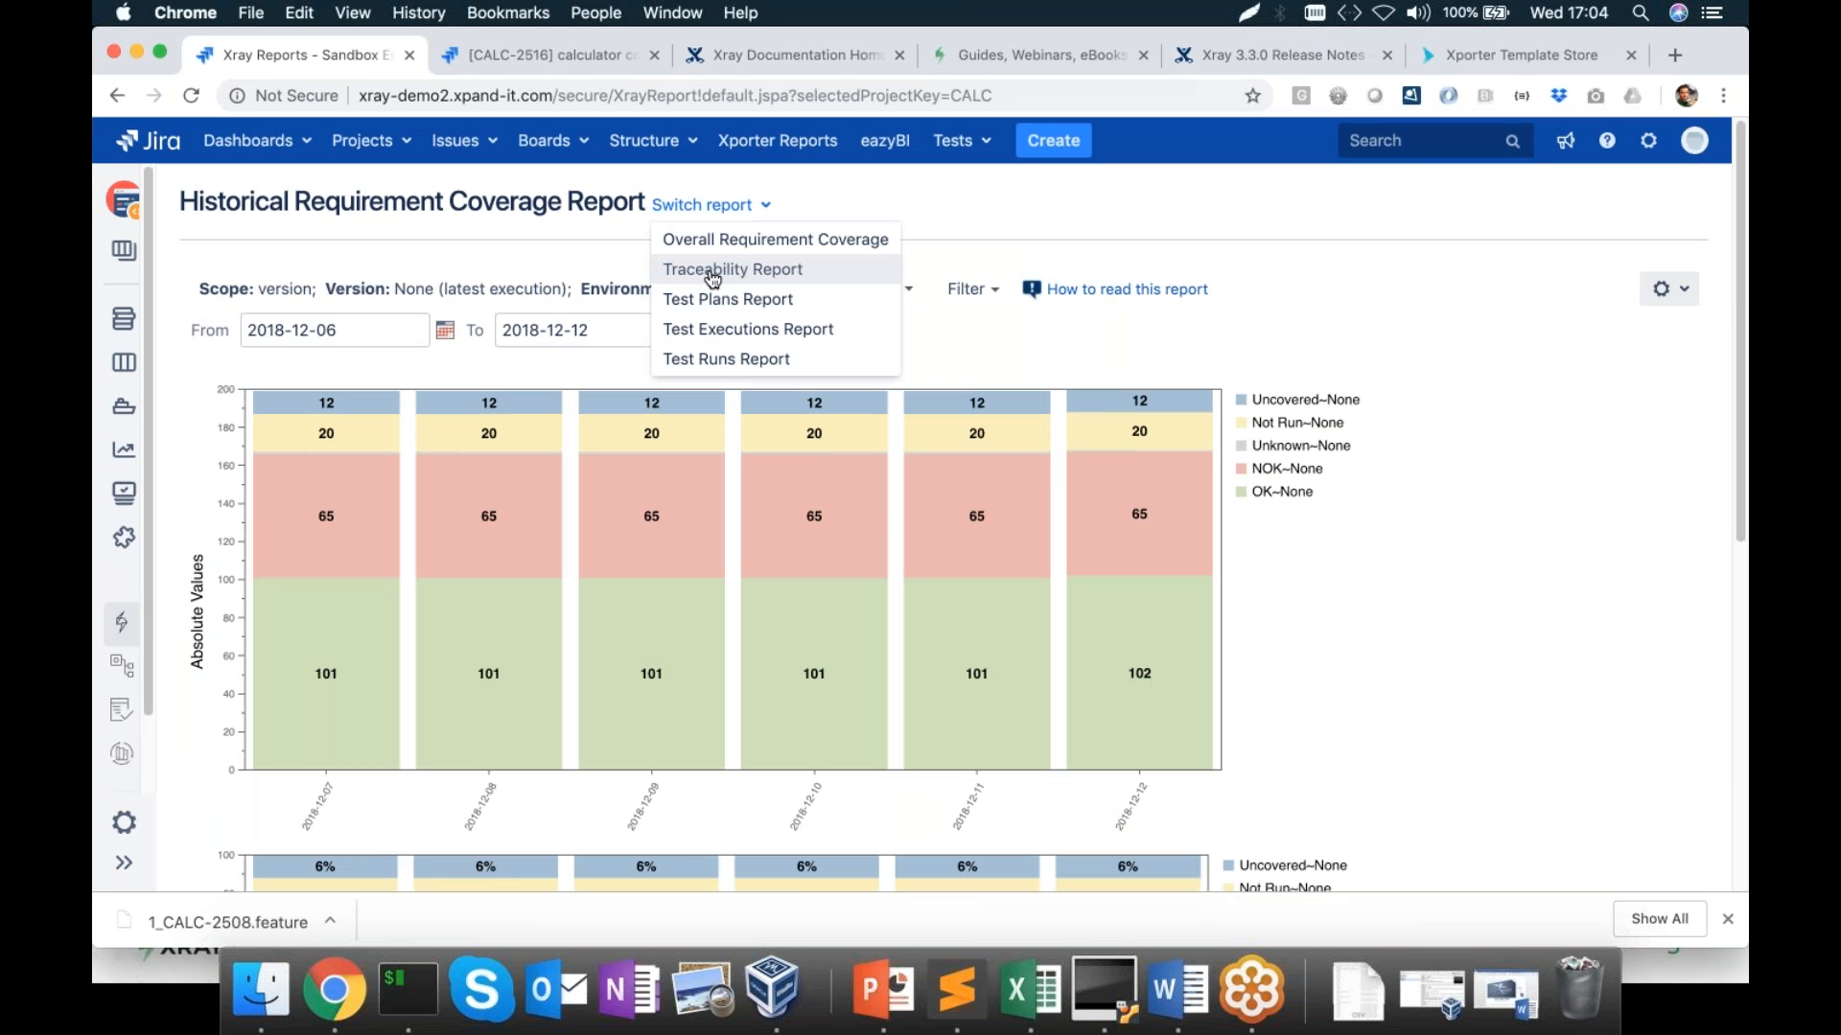
{"action": "left_click", "coordinate": [711, 277]}
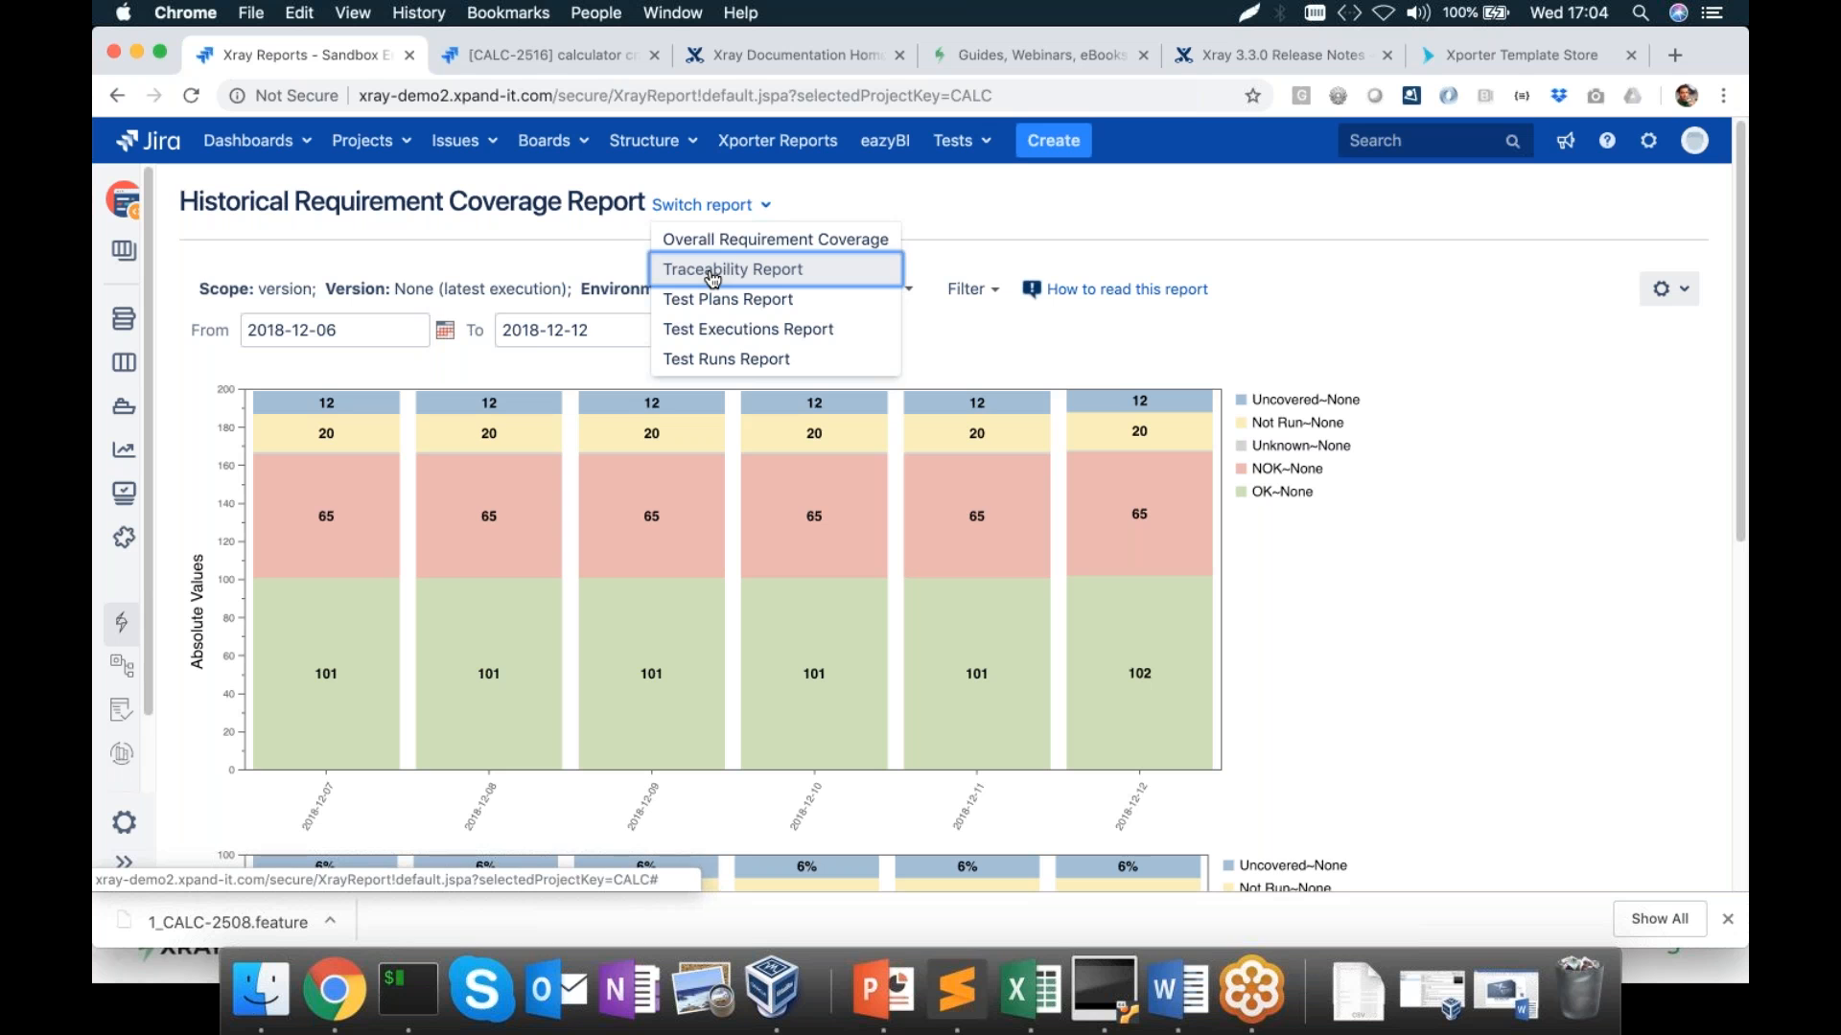
{"action": "left_click", "coordinate": [930, 730]}
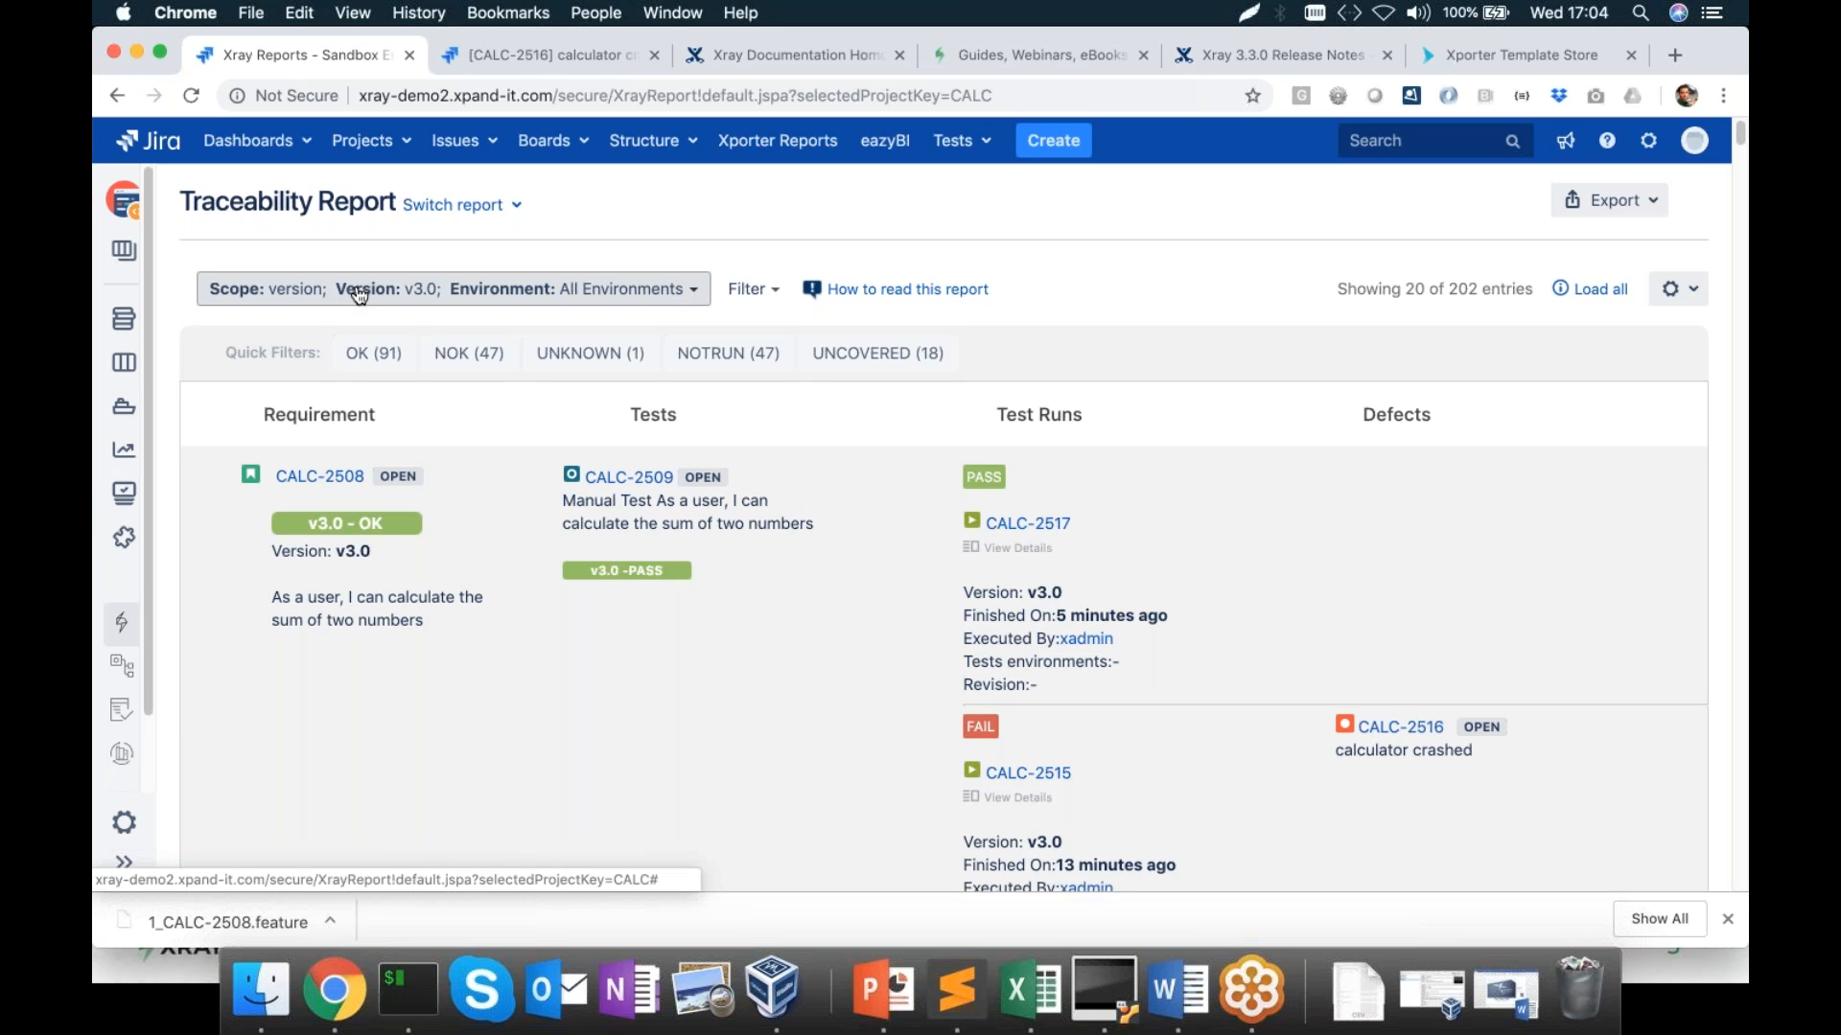
Trace requirement CALC-2508 through its tests, test runs and linked defect in the Traceability Report
{"action": "scroll", "coordinate": [386, 657], "scroll_direction": "down", "scroll_amount": 2}
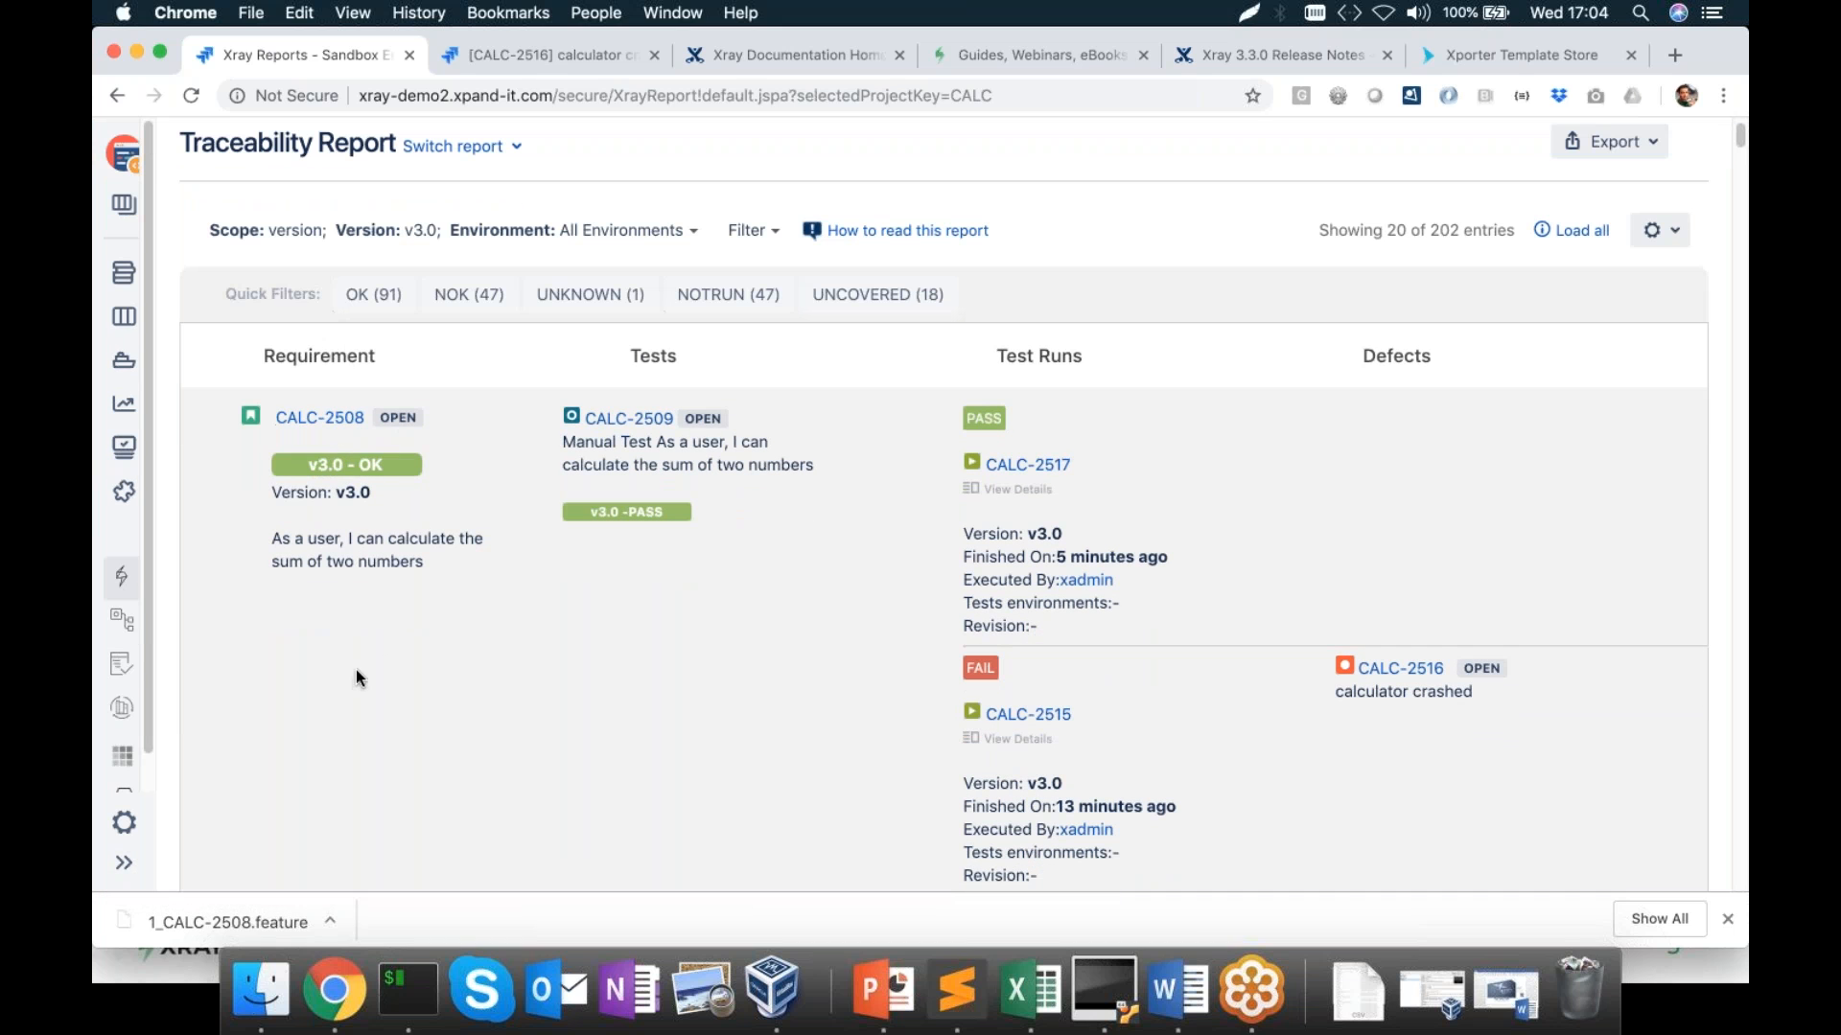
{"action": "mouse_move", "coordinate": [305, 466]}
{"action": "scroll", "coordinate": [447, 632], "scroll_direction": "down", "scroll_amount": 2}
{"action": "scroll", "coordinate": [446, 633], "scroll_direction": "up", "scroll_amount": 1}
{"action": "mouse_move", "coordinate": [353, 443]}
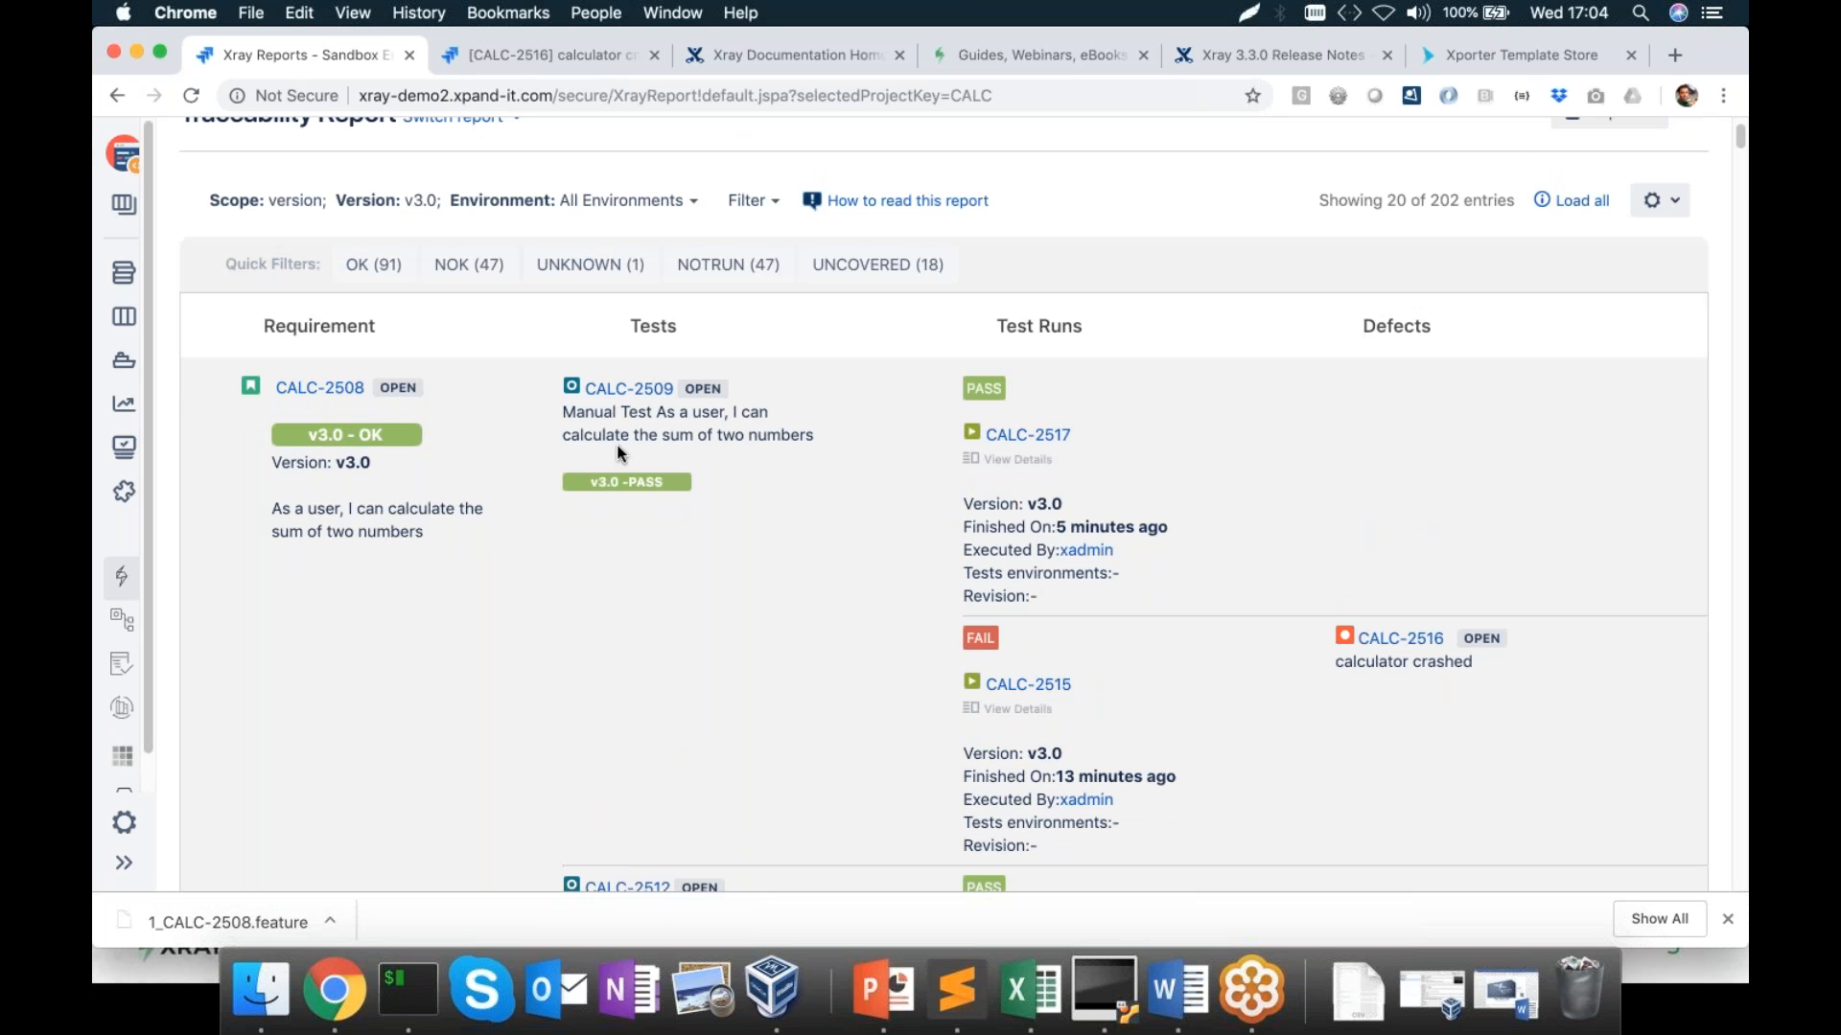
{"action": "scroll", "coordinate": [618, 445], "scroll_direction": "down", "scroll_amount": 5}
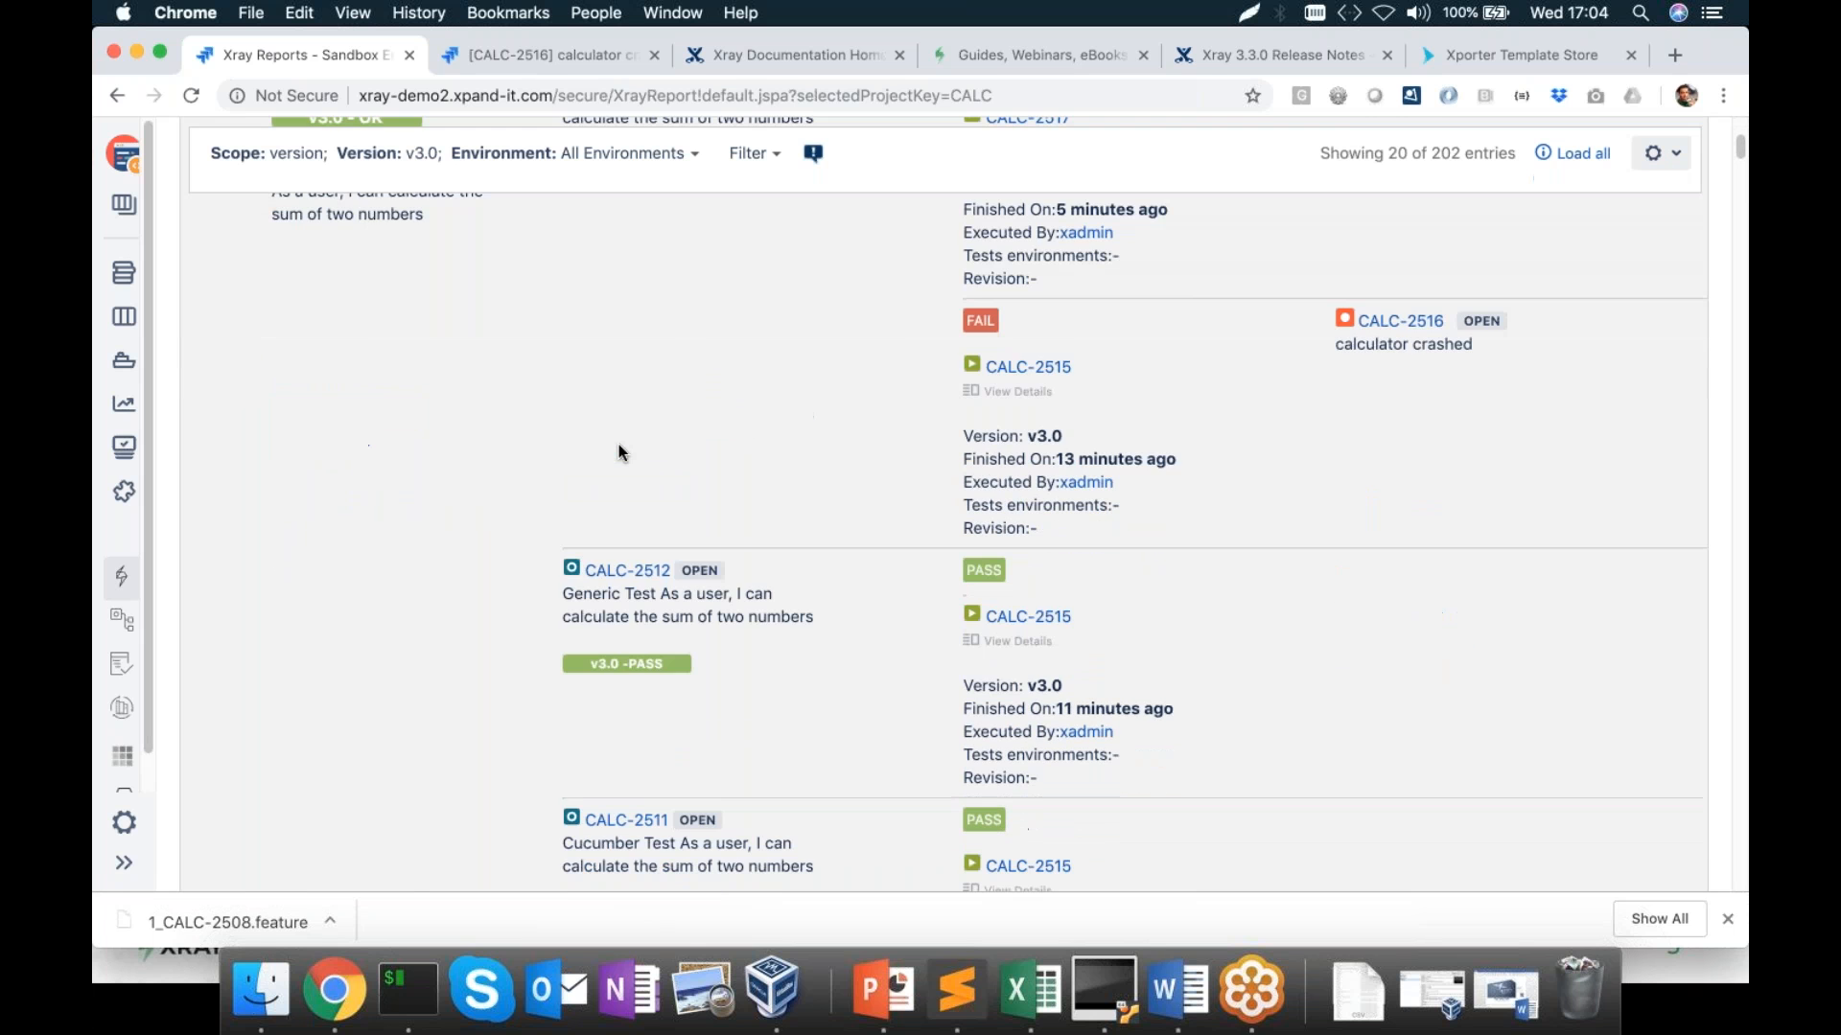
{"action": "scroll", "coordinate": [738, 610], "scroll_direction": "up", "scroll_amount": 5}
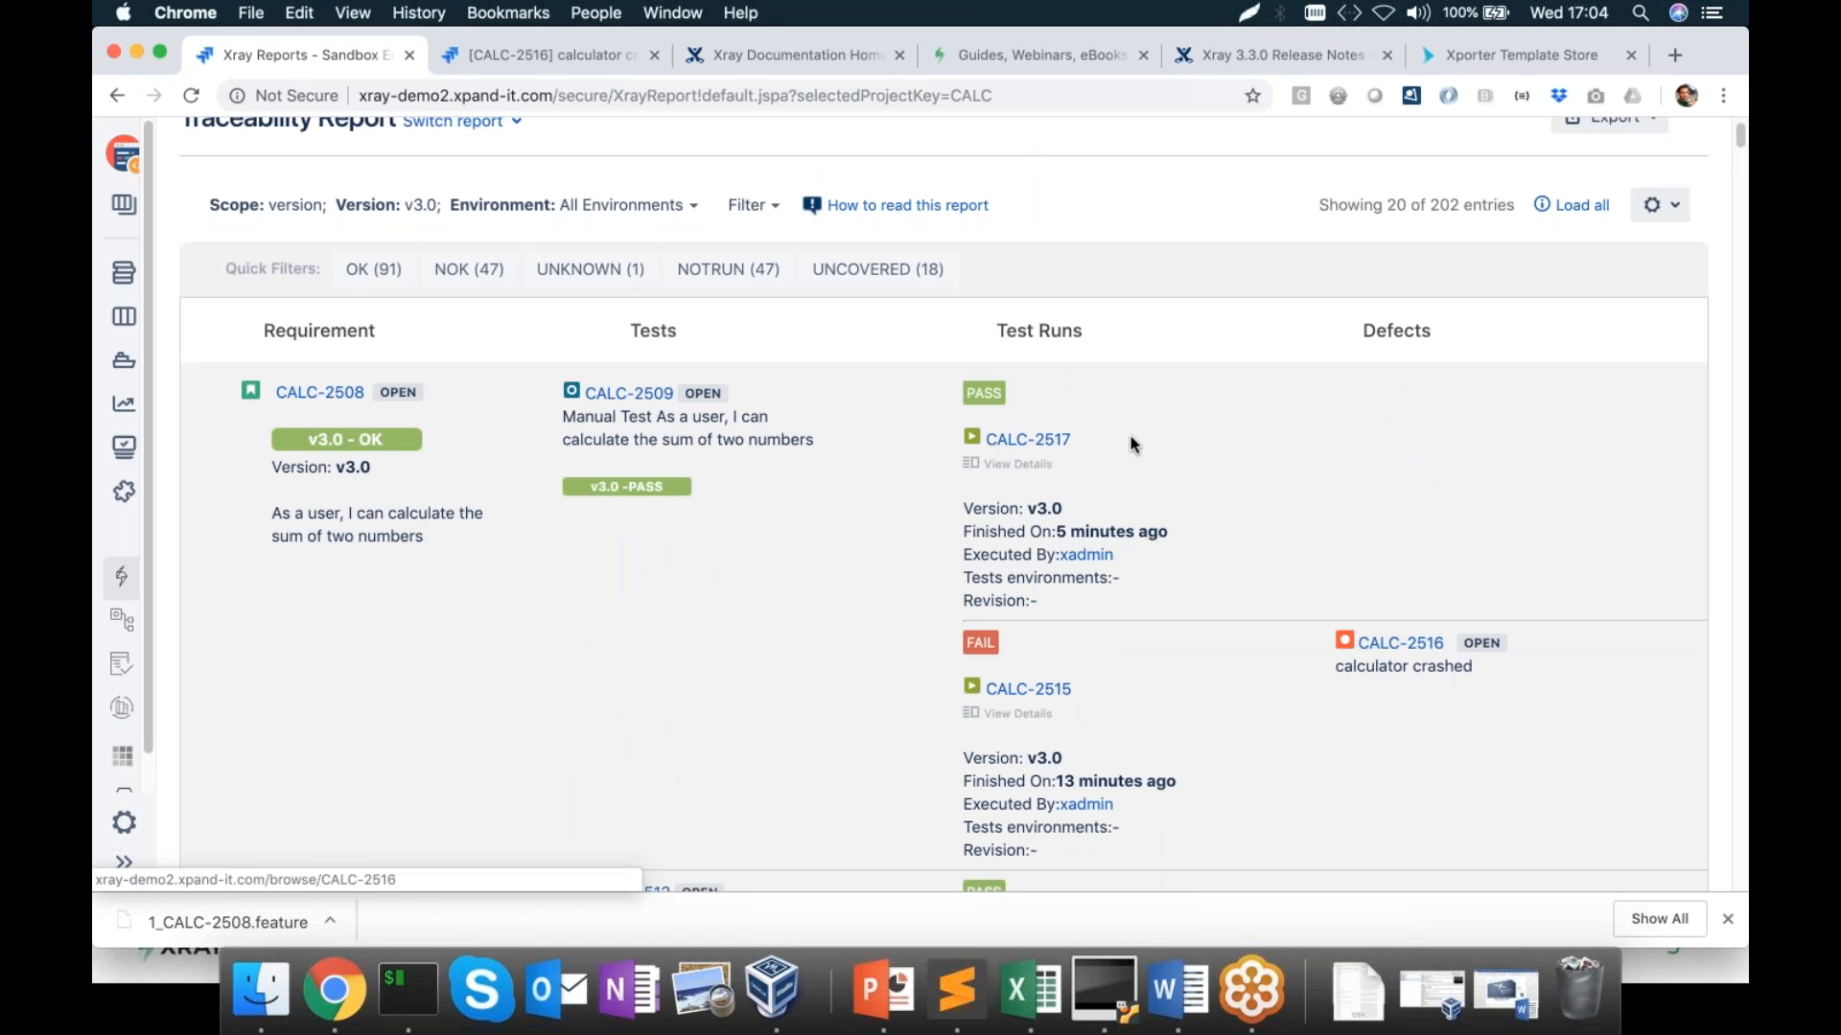
Try the NOK quick filter on the Traceability Report, clear it, and check the export options
{"action": "left_click", "coordinate": [480, 272]}
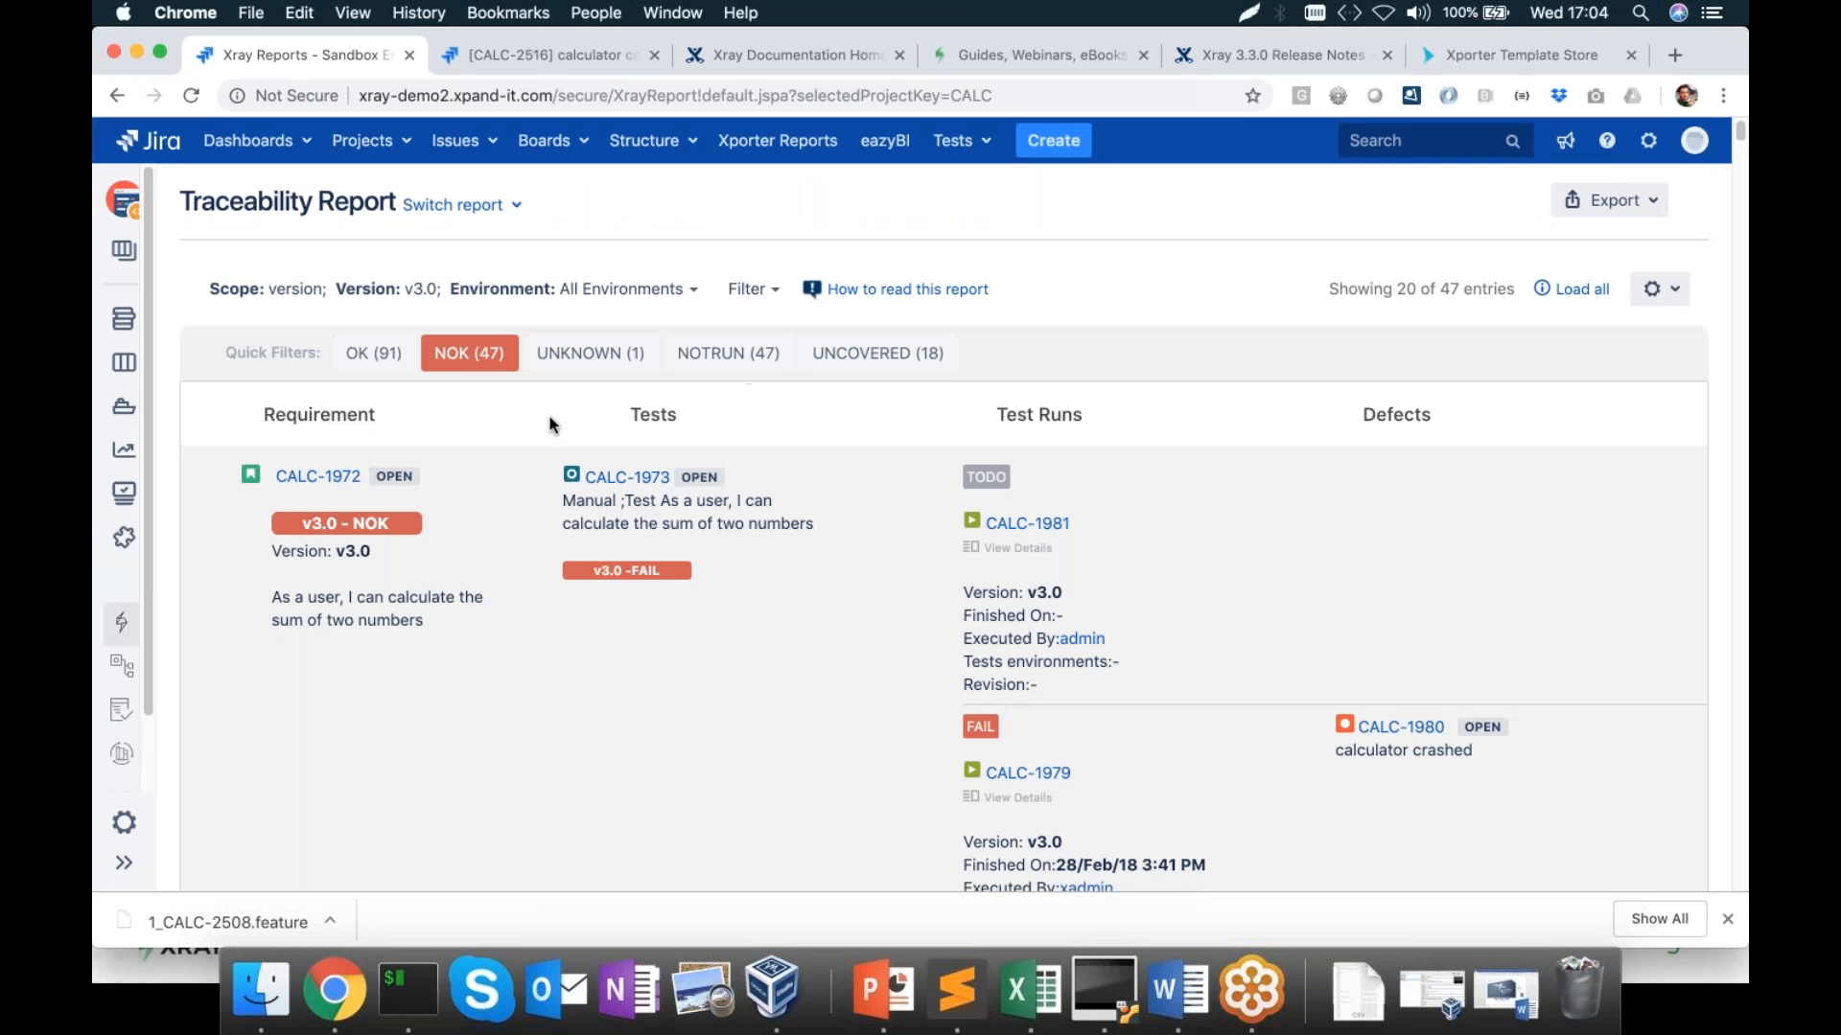
{"action": "left_click", "coordinate": [471, 358]}
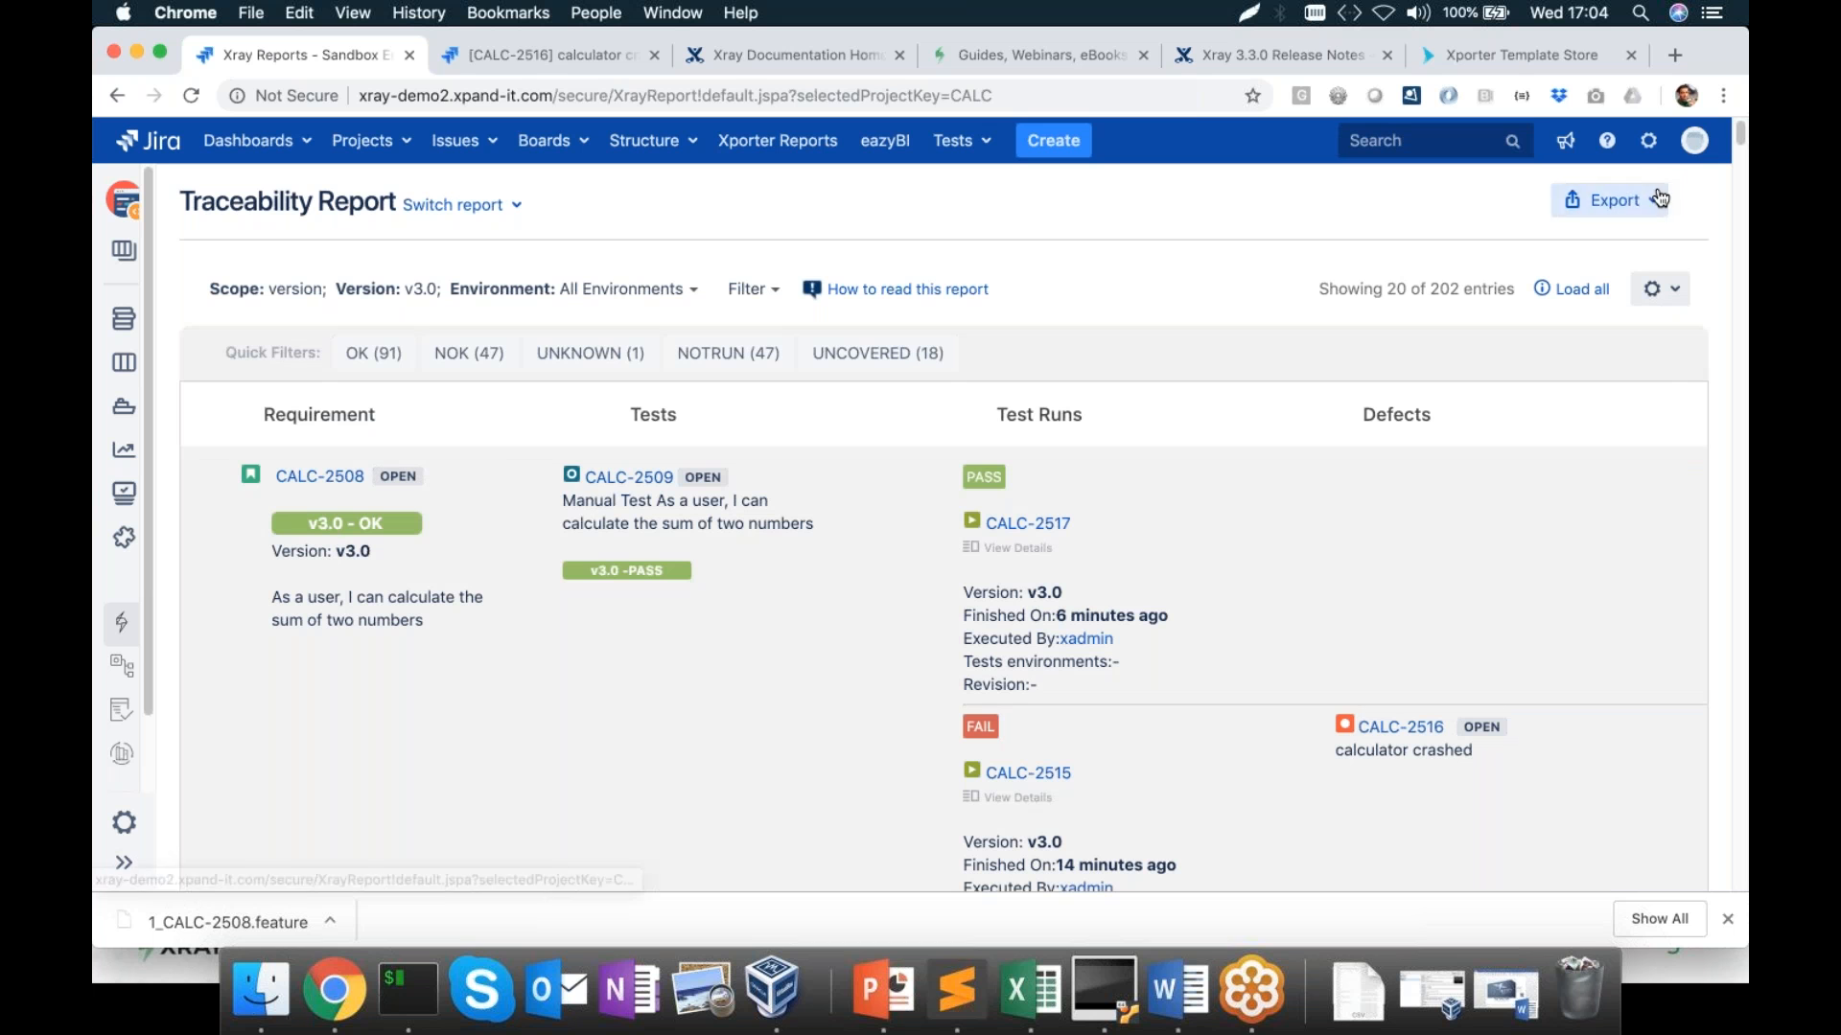
{"action": "left_click", "coordinate": [1609, 200]}
{"action": "left_click", "coordinate": [1178, 261]}
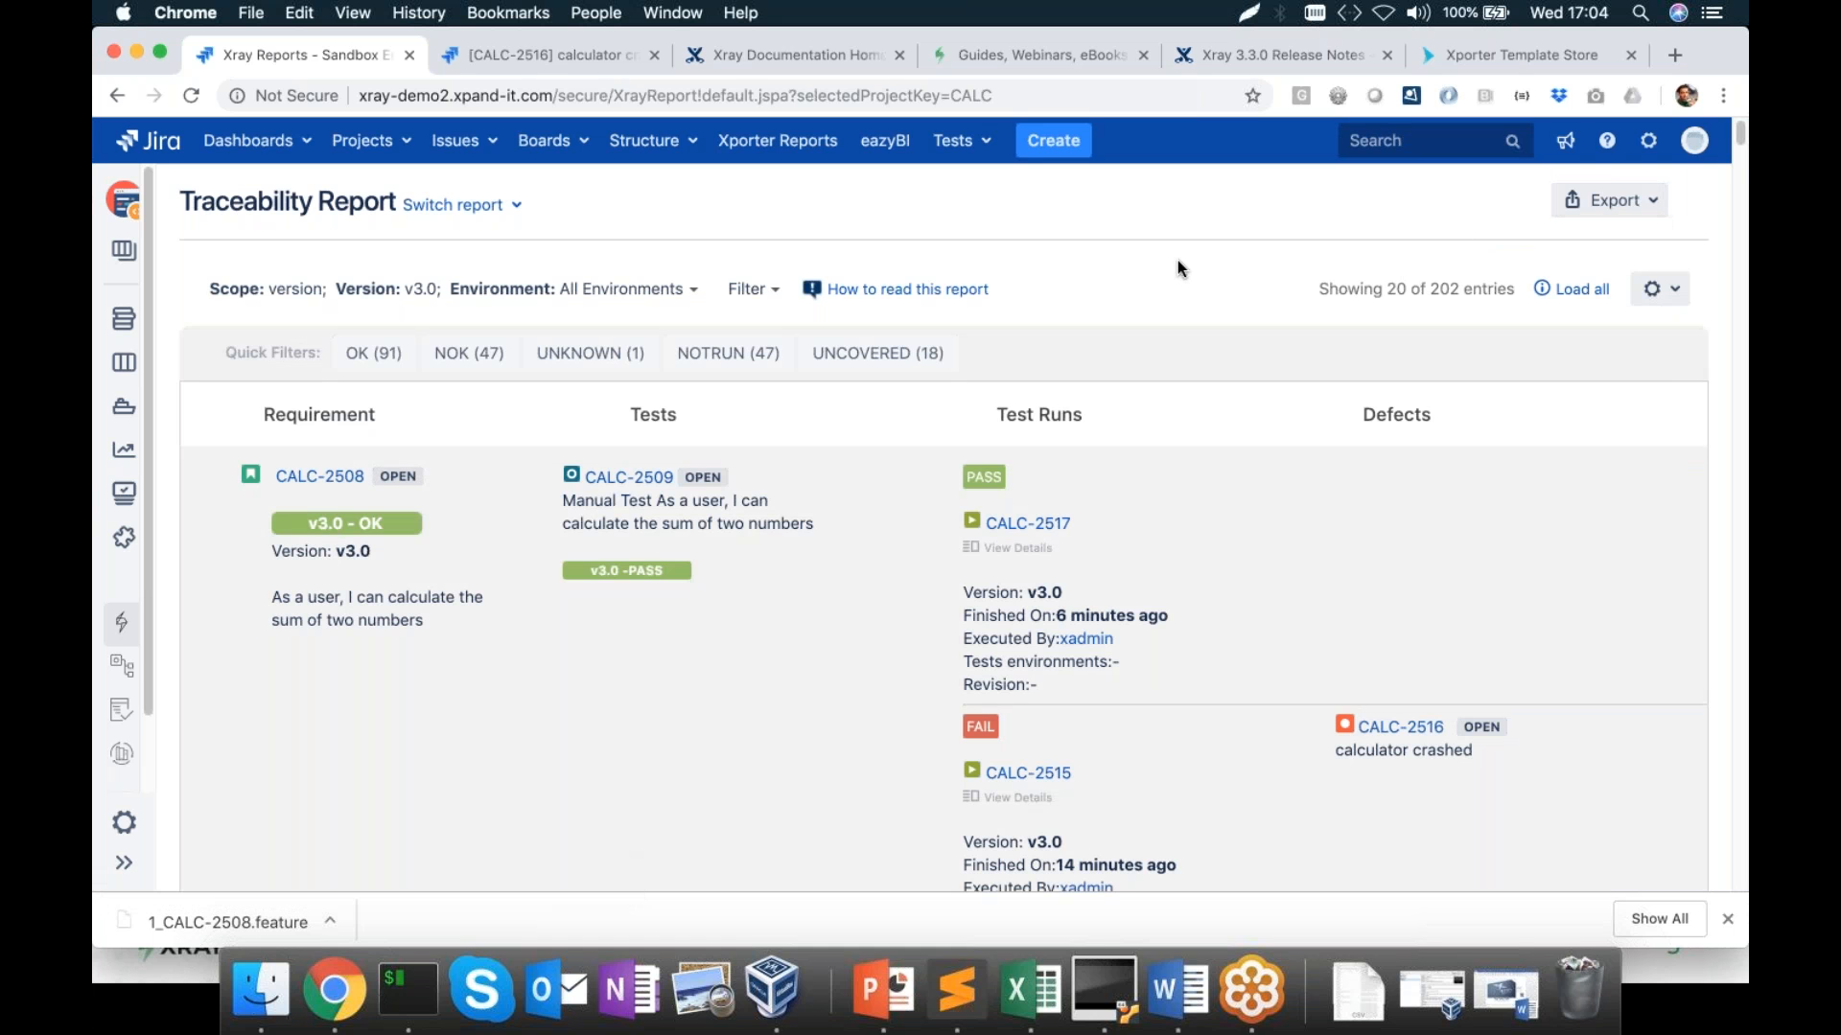
Examine the coverage statuses, test runs and defects of the remaining requirements in the Traceability Report
{"action": "scroll", "coordinate": [736, 364], "scroll_direction": "down", "scroll_amount": 10}
{"action": "scroll", "coordinate": [736, 364], "scroll_direction": "down", "scroll_amount": 20}
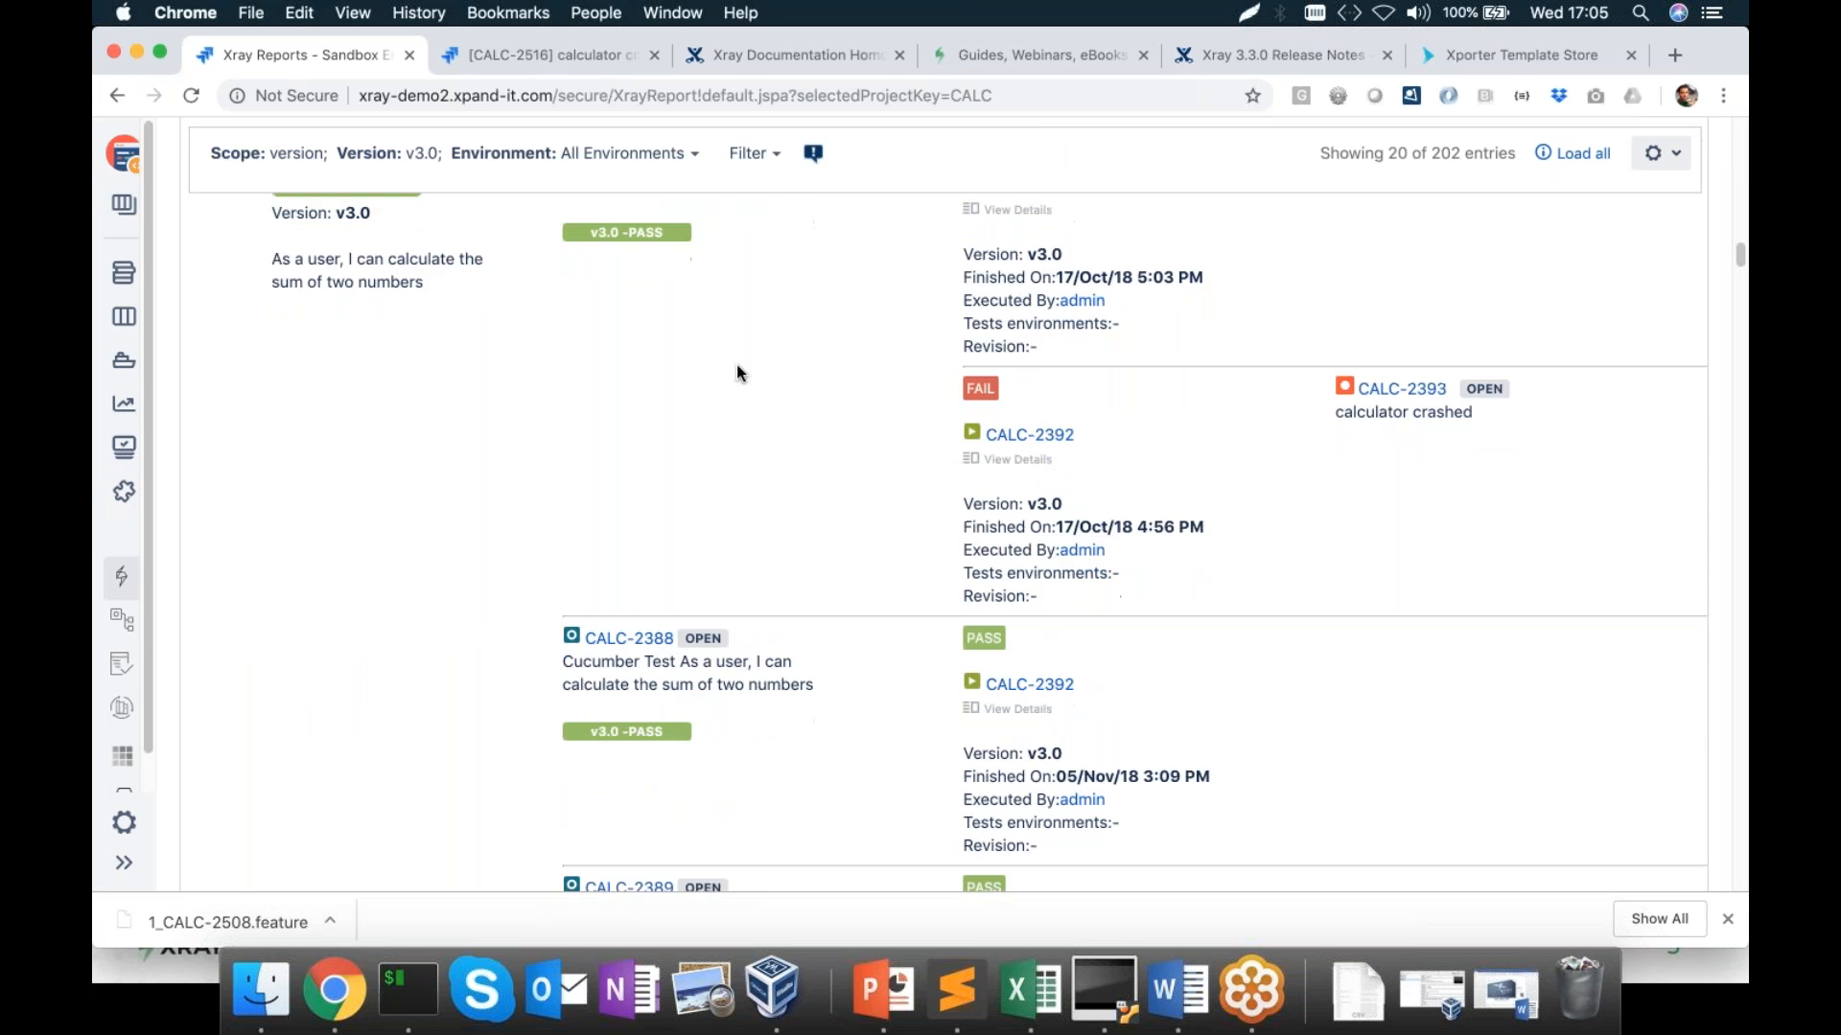
{"action": "scroll", "coordinate": [736, 365], "scroll_direction": "down", "scroll_amount": 15}
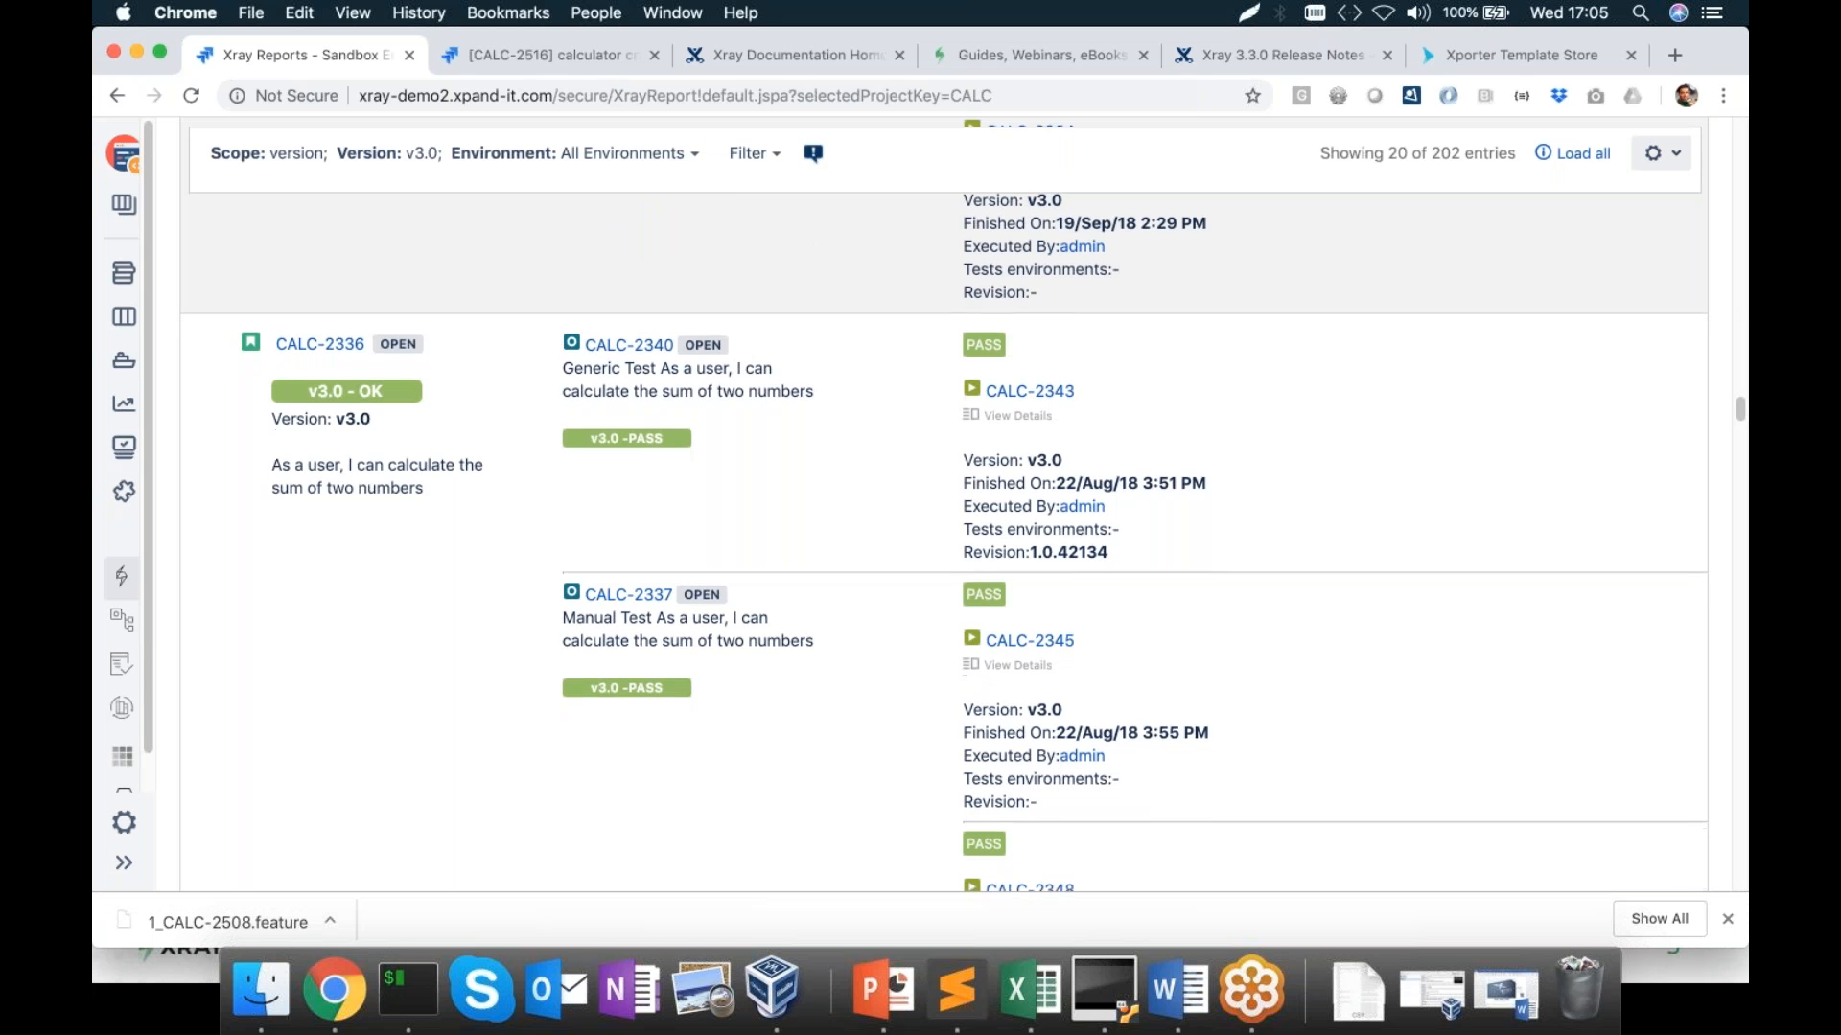
{"action": "scroll", "coordinate": [944, 503], "scroll_direction": "down", "scroll_amount": 15}
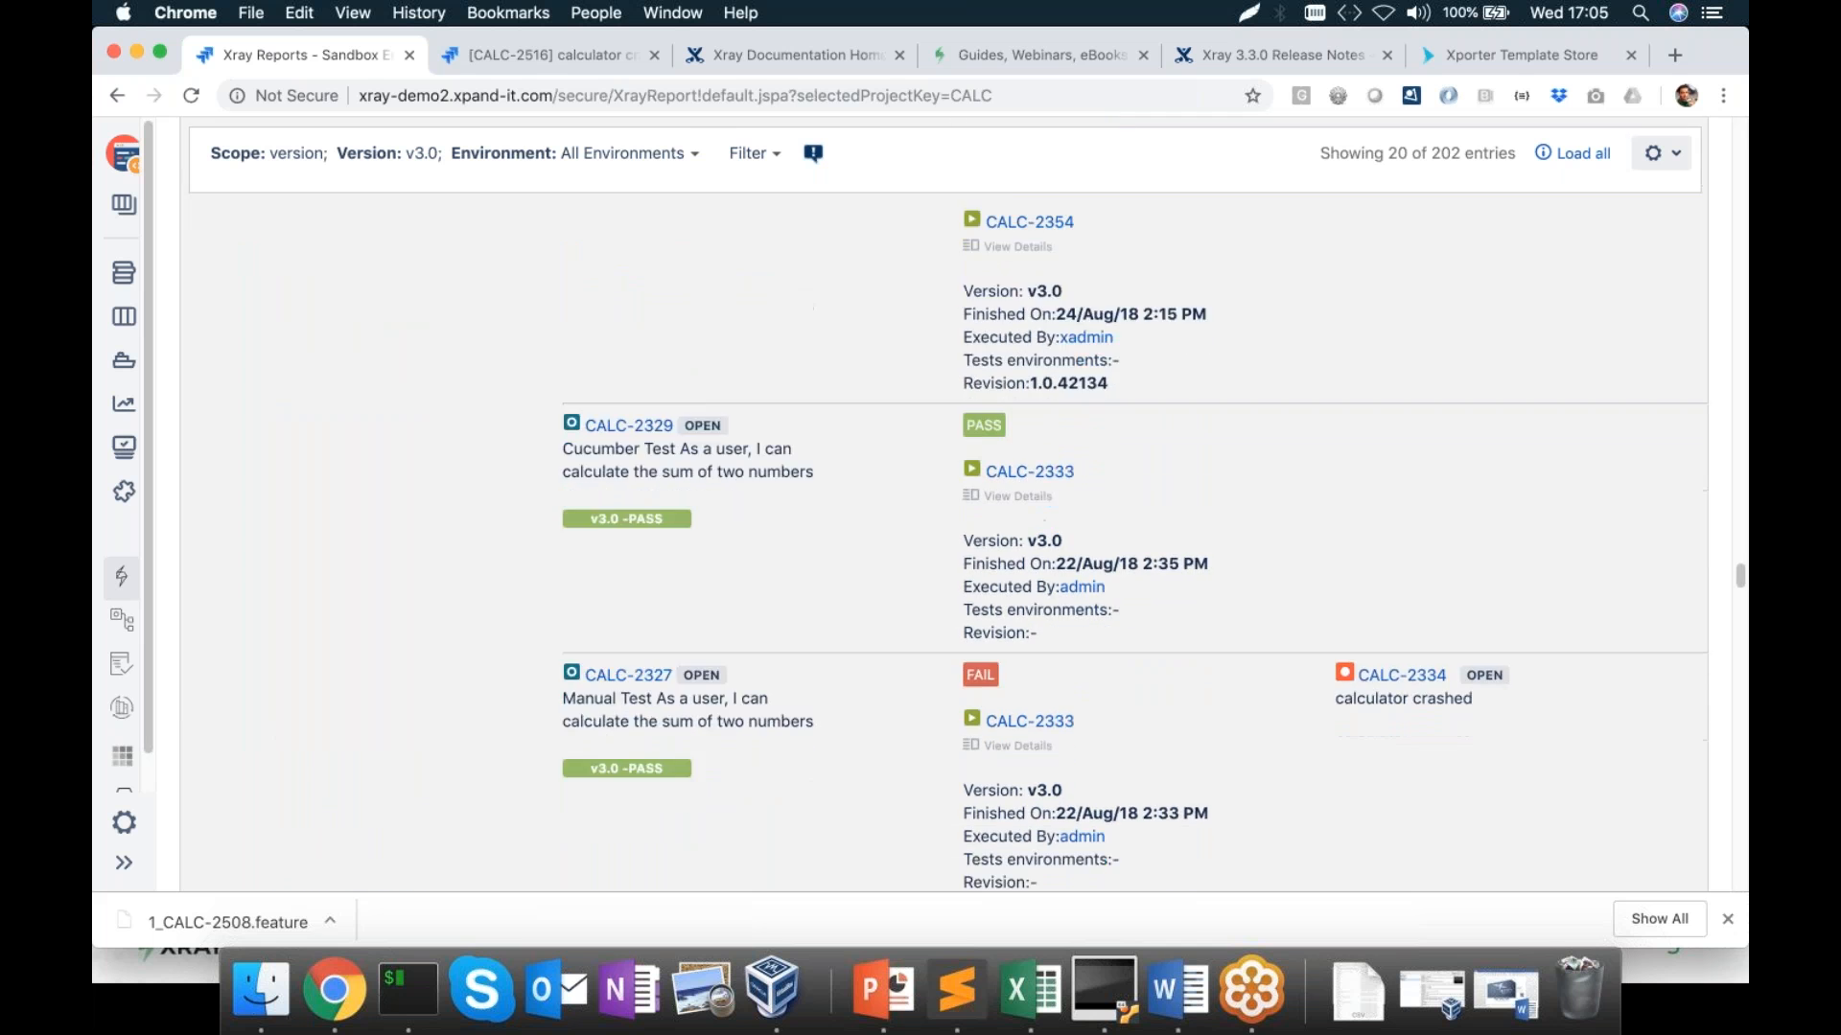
{"action": "scroll", "coordinate": [413, 485], "scroll_direction": "down", "scroll_amount": 6}
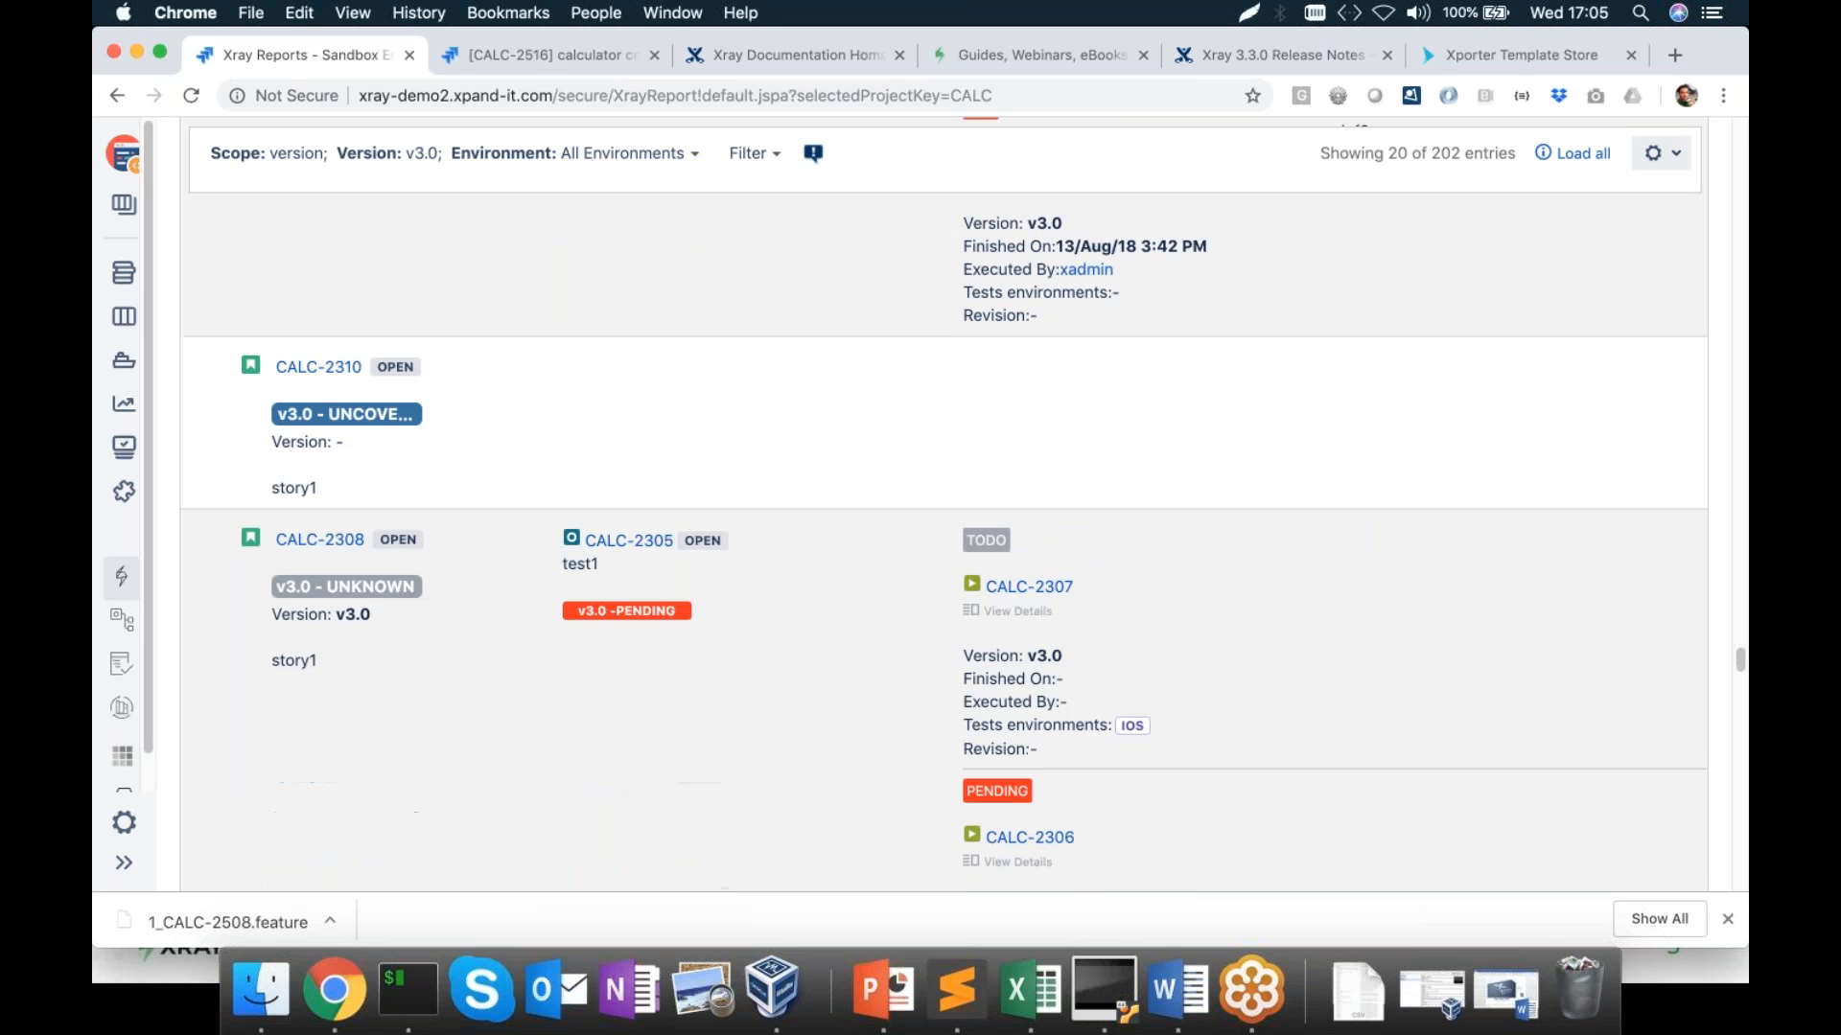
Switch from the Traceability Report to the Test Plans Report and examine its status, progress, success rate and linked defect columns
{"action": "scroll", "coordinate": [597, 621], "scroll_direction": "down", "scroll_amount": 8}
{"action": "scroll", "coordinate": [599, 624], "scroll_direction": "down", "scroll_amount": 10}
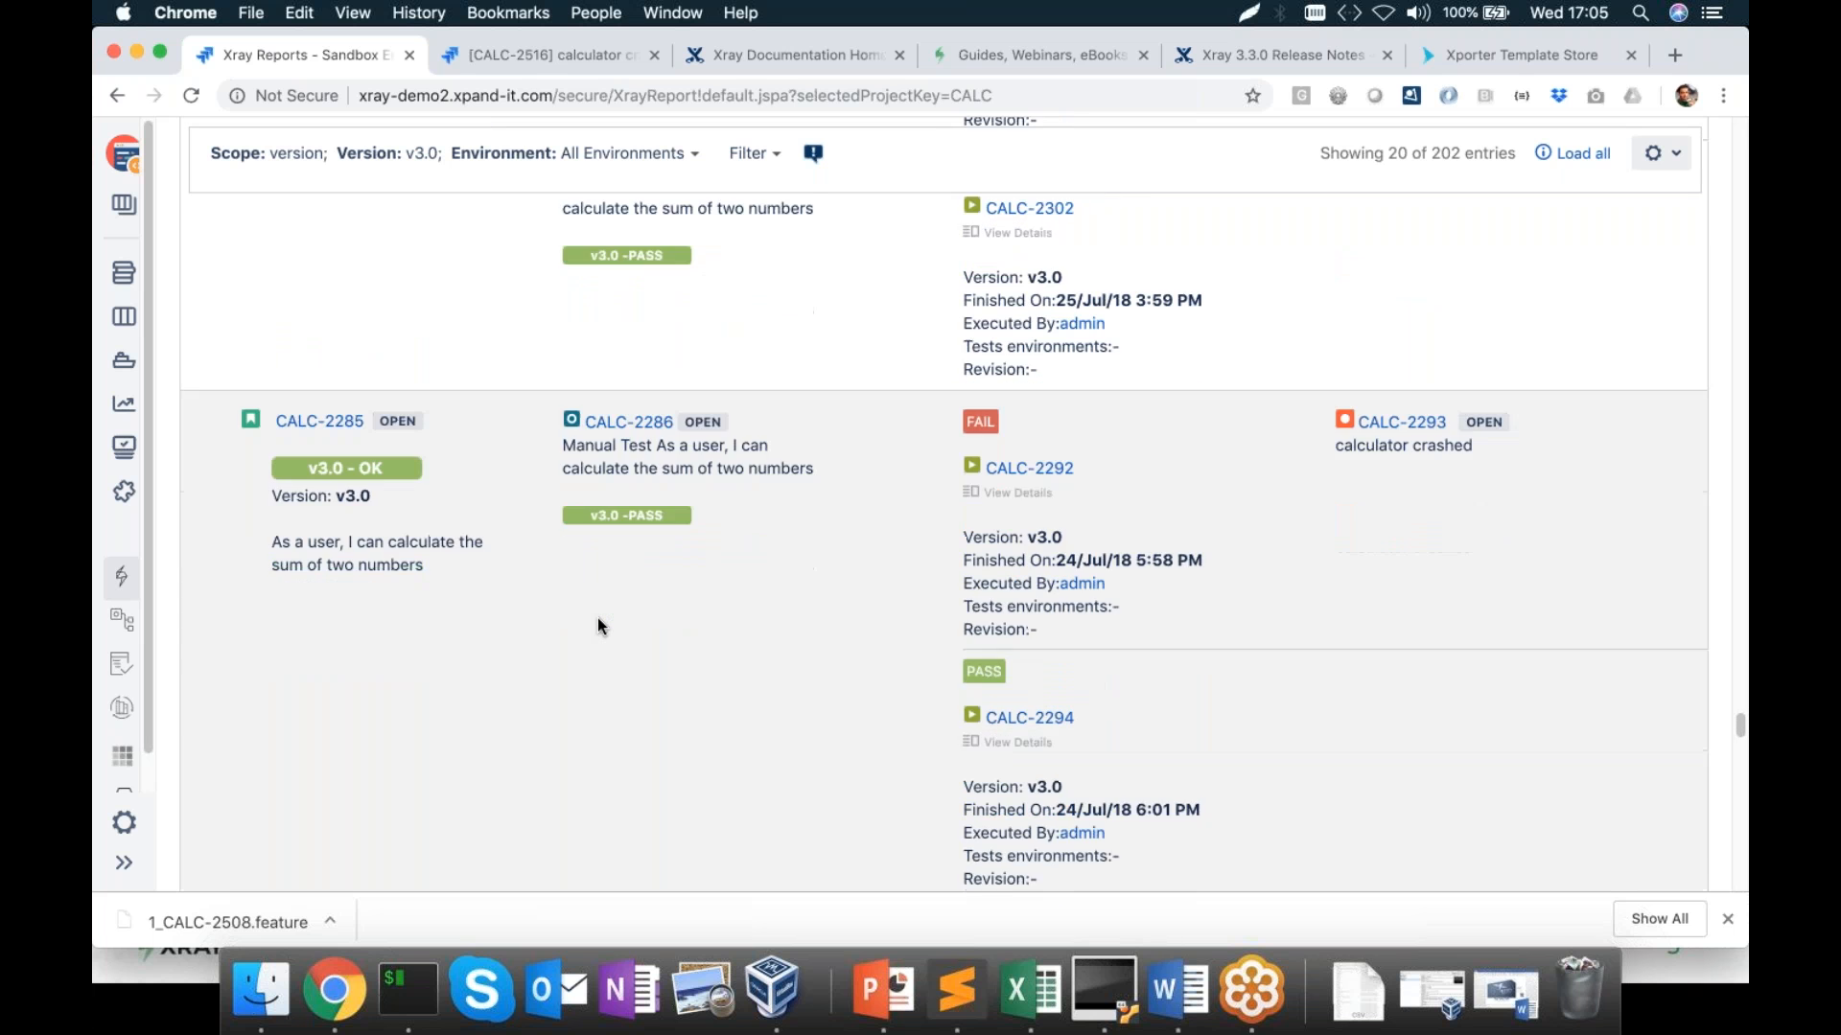
{"action": "scroll", "coordinate": [596, 619], "scroll_direction": "down", "scroll_amount": 10}
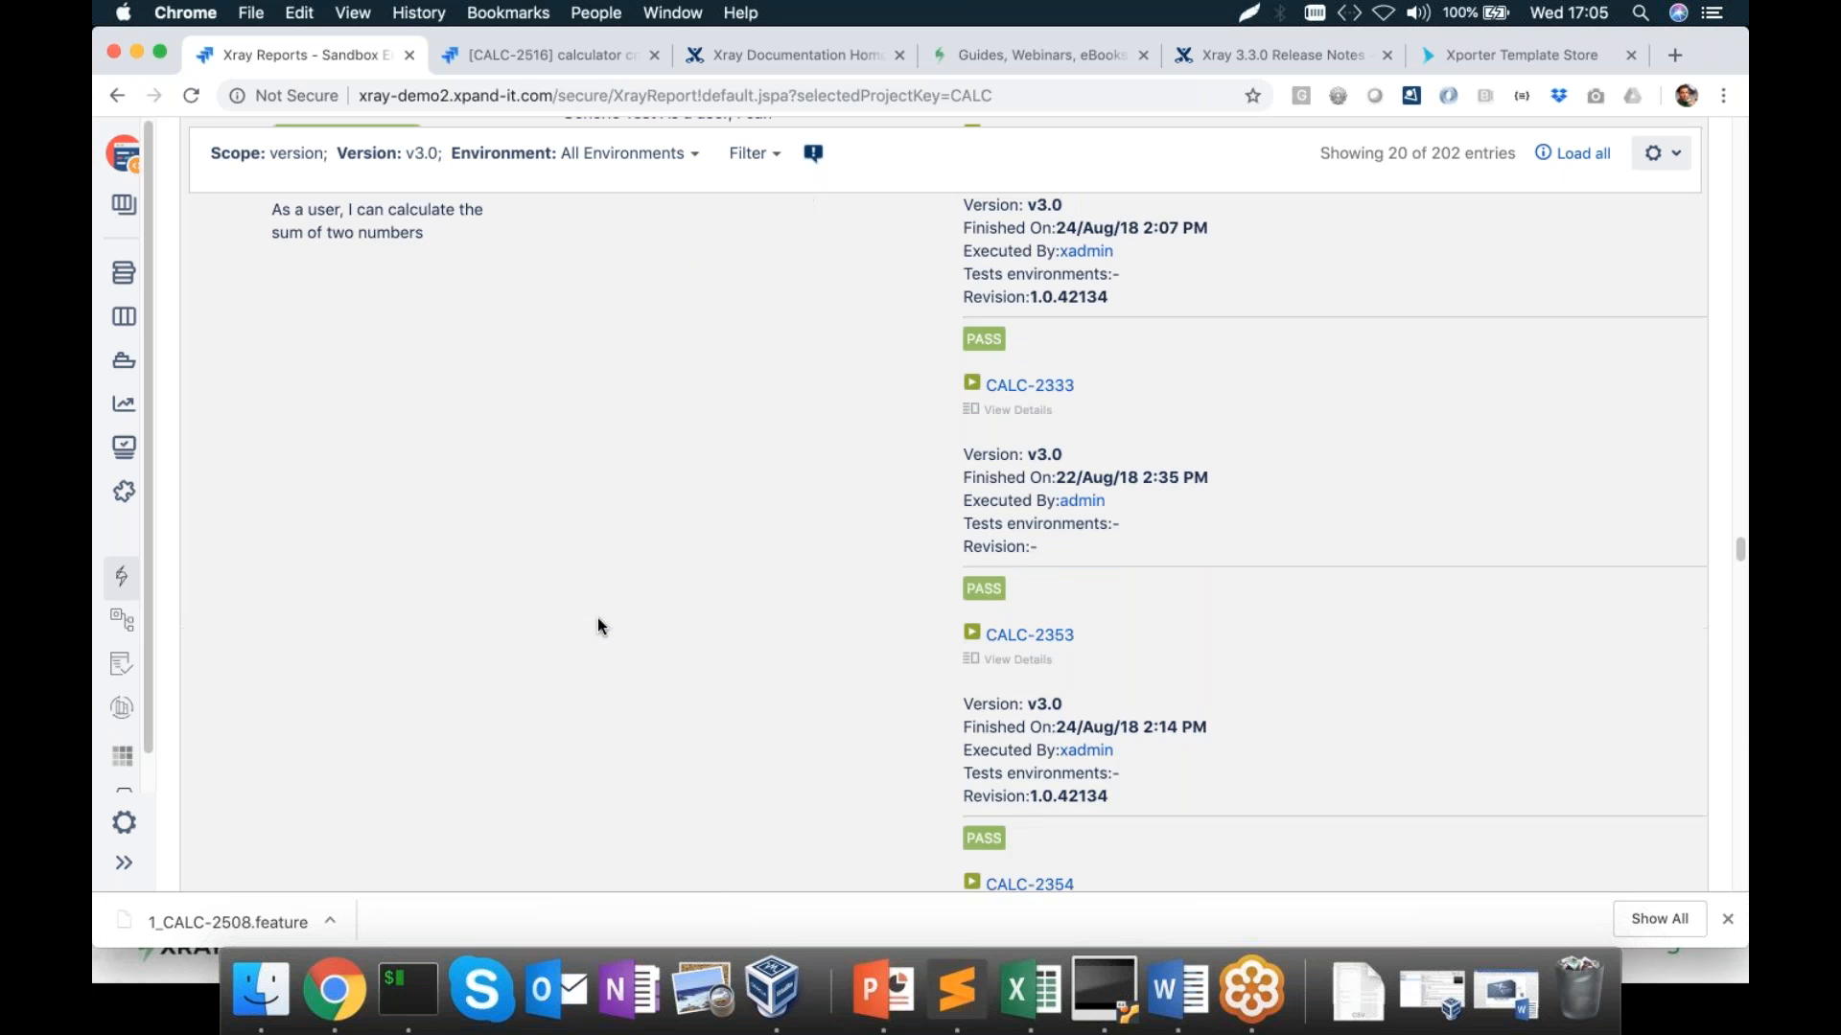
{"action": "scroll", "coordinate": [596, 625], "scroll_direction": "up", "scroll_amount": 20}
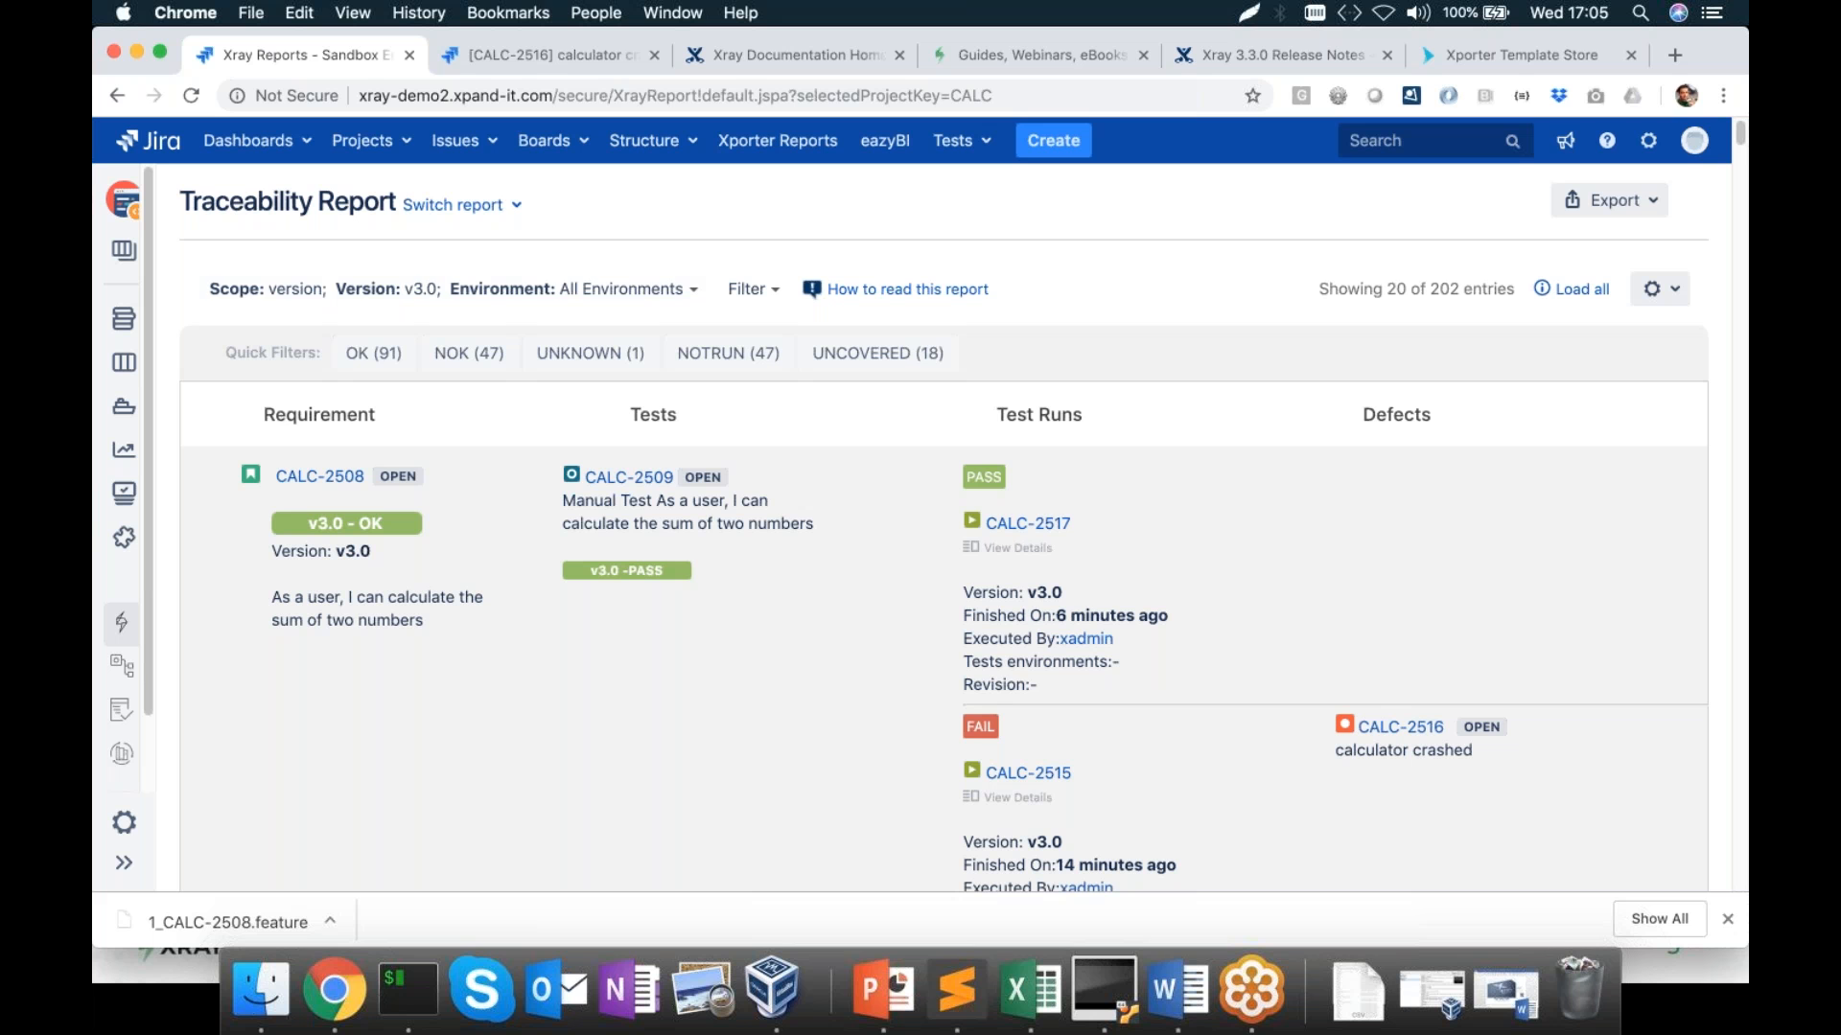
{"action": "left_click", "coordinate": [505, 203]}
{"action": "left_click", "coordinate": [561, 302]}
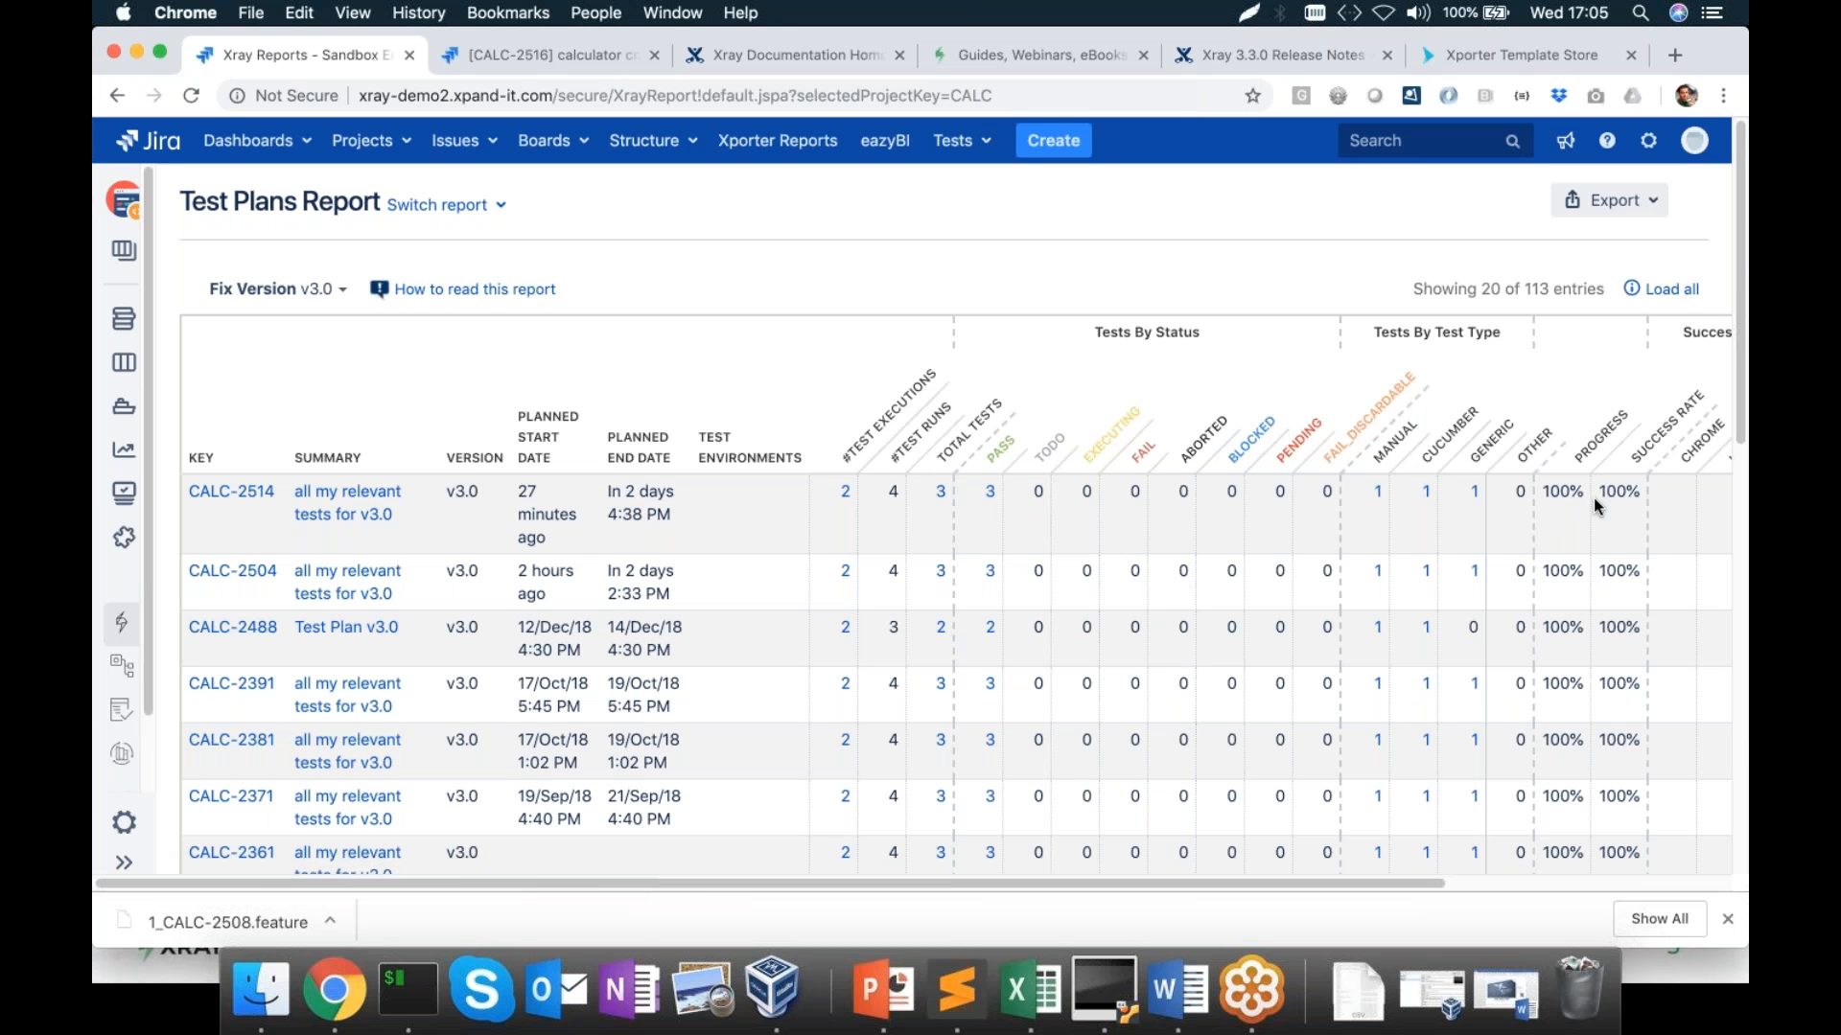
{"action": "scroll", "coordinate": [1596, 505], "scroll_direction": "right", "scroll_amount": 5}
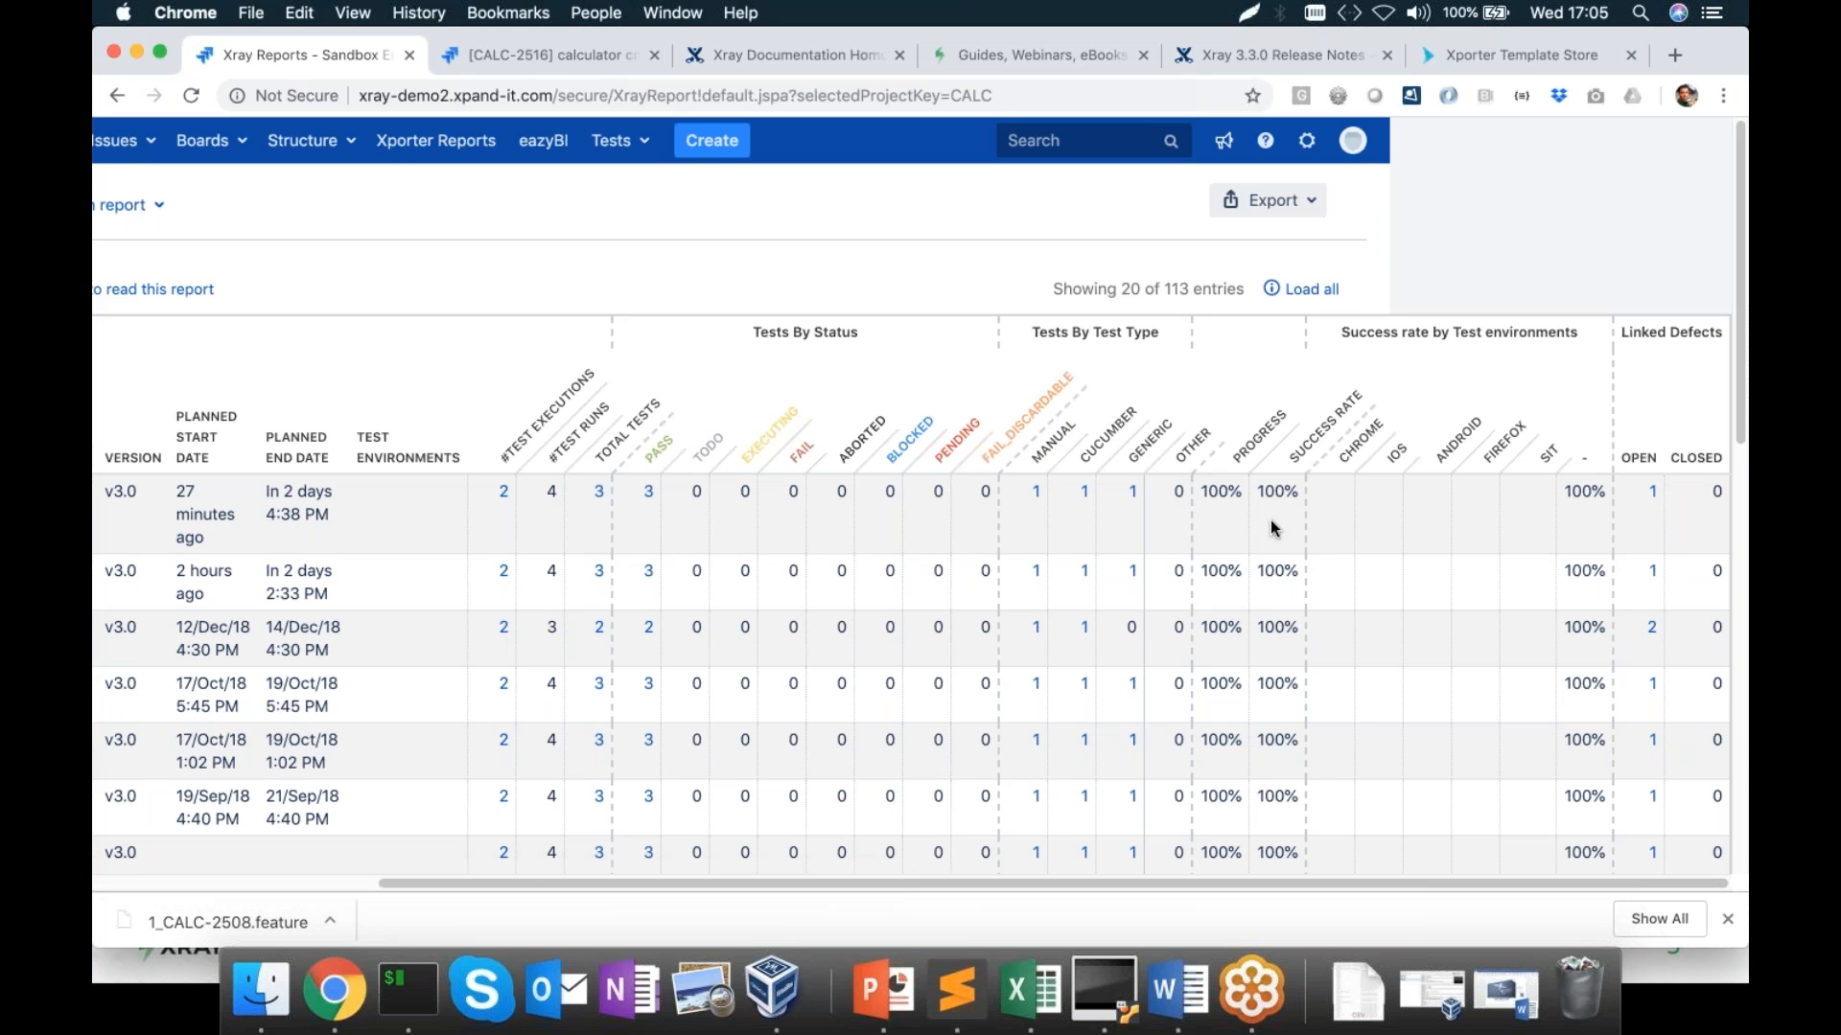
{"action": "scroll", "coordinate": [1269, 520], "scroll_direction": "left", "scroll_amount": 5}
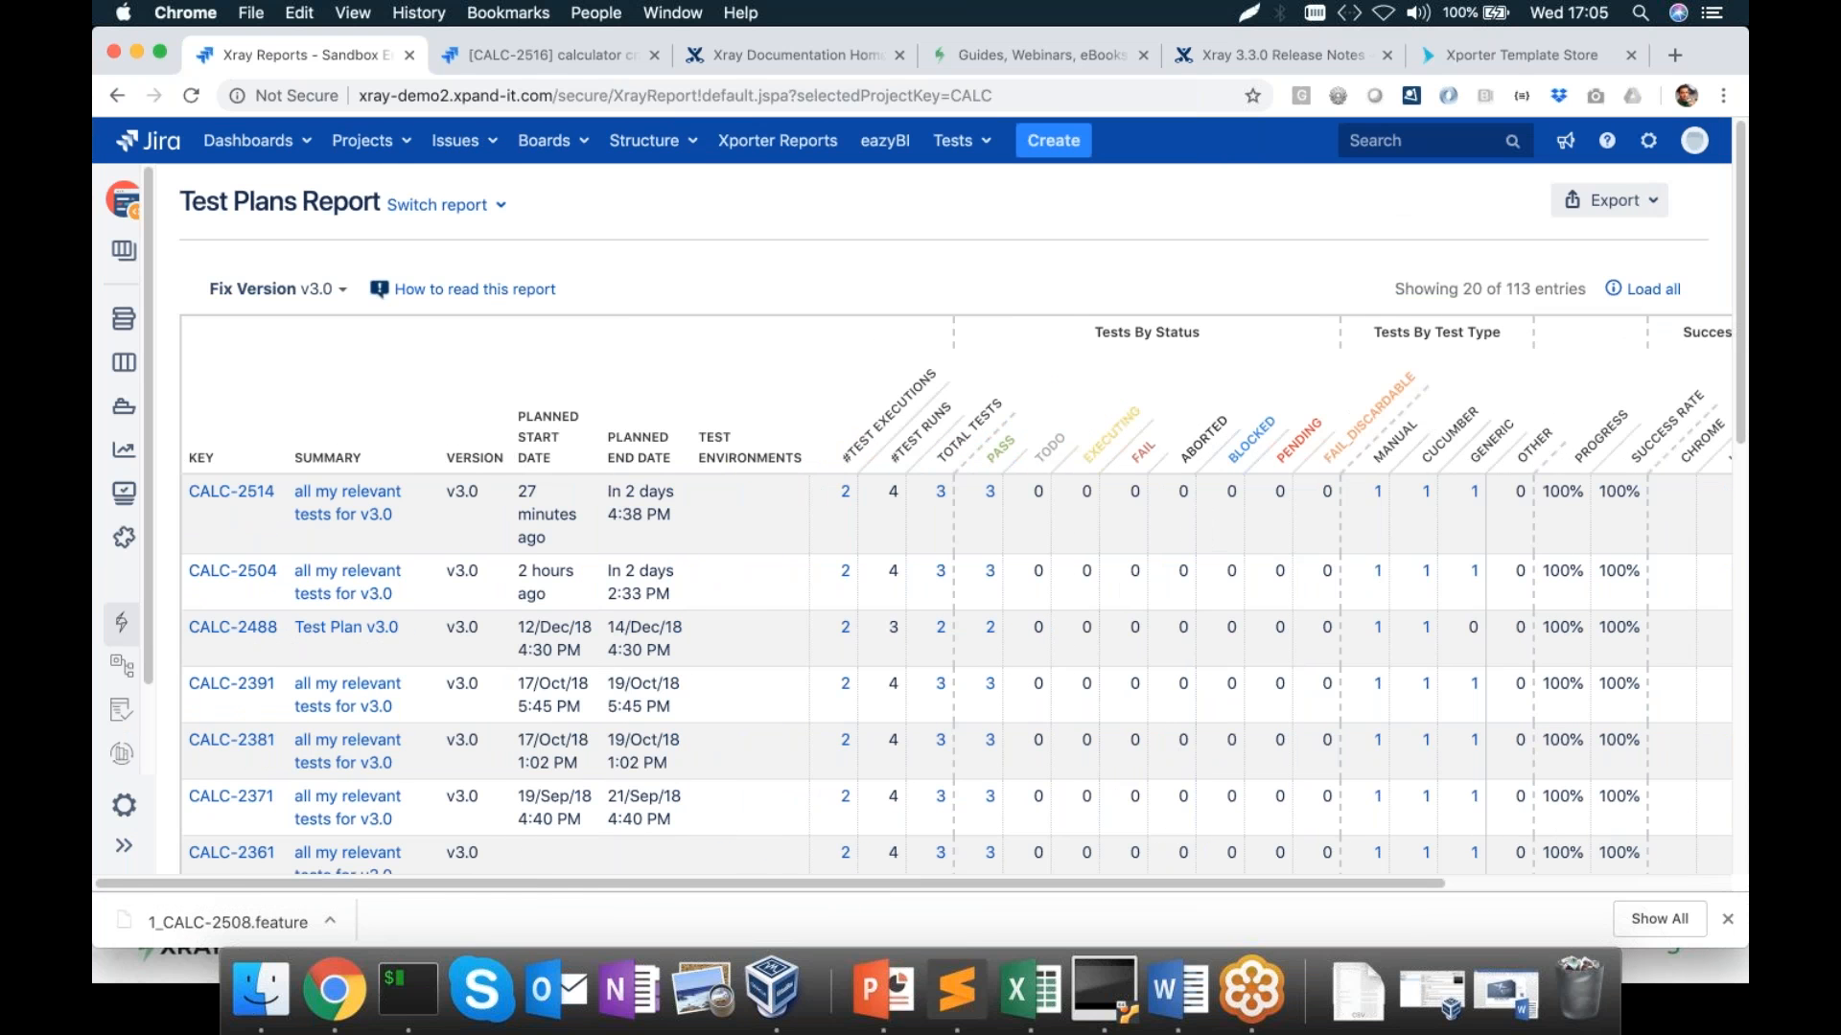
Switch to the Test Executions Report, generate it, and examine its columns through to the linked defects
{"action": "left_click", "coordinate": [498, 205]}
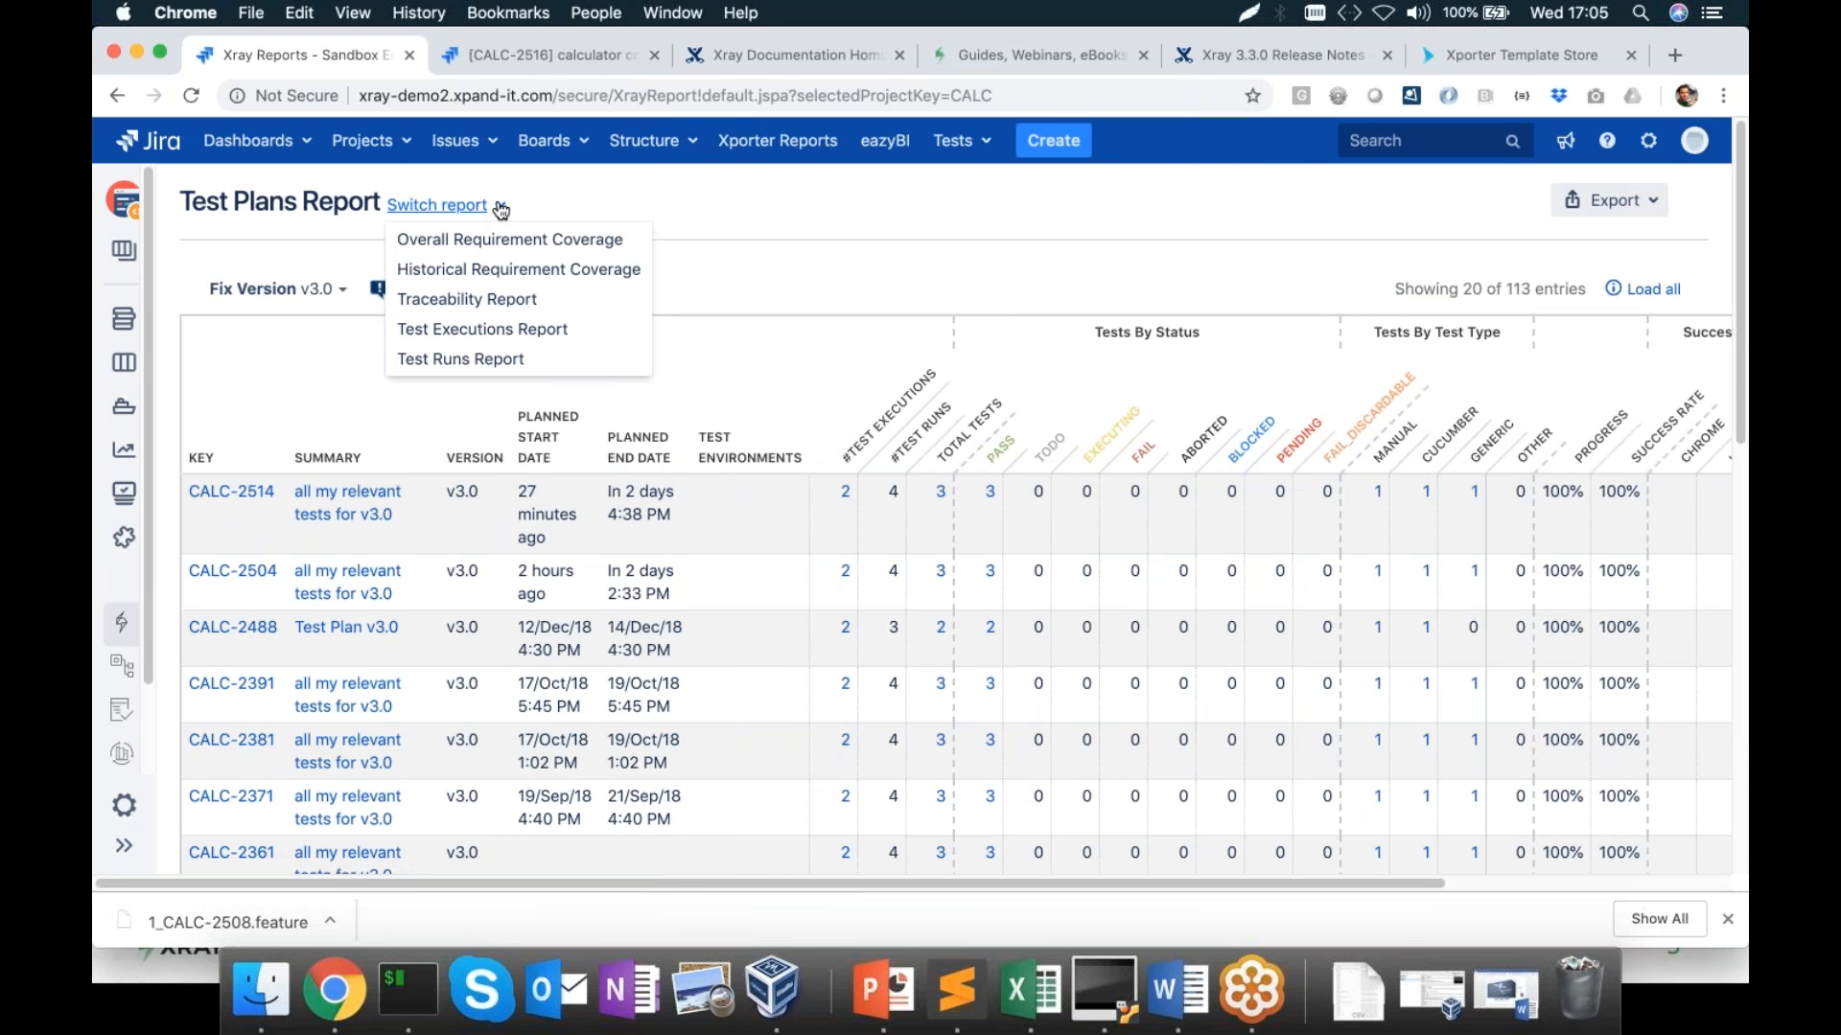
{"action": "left_click", "coordinate": [537, 331]}
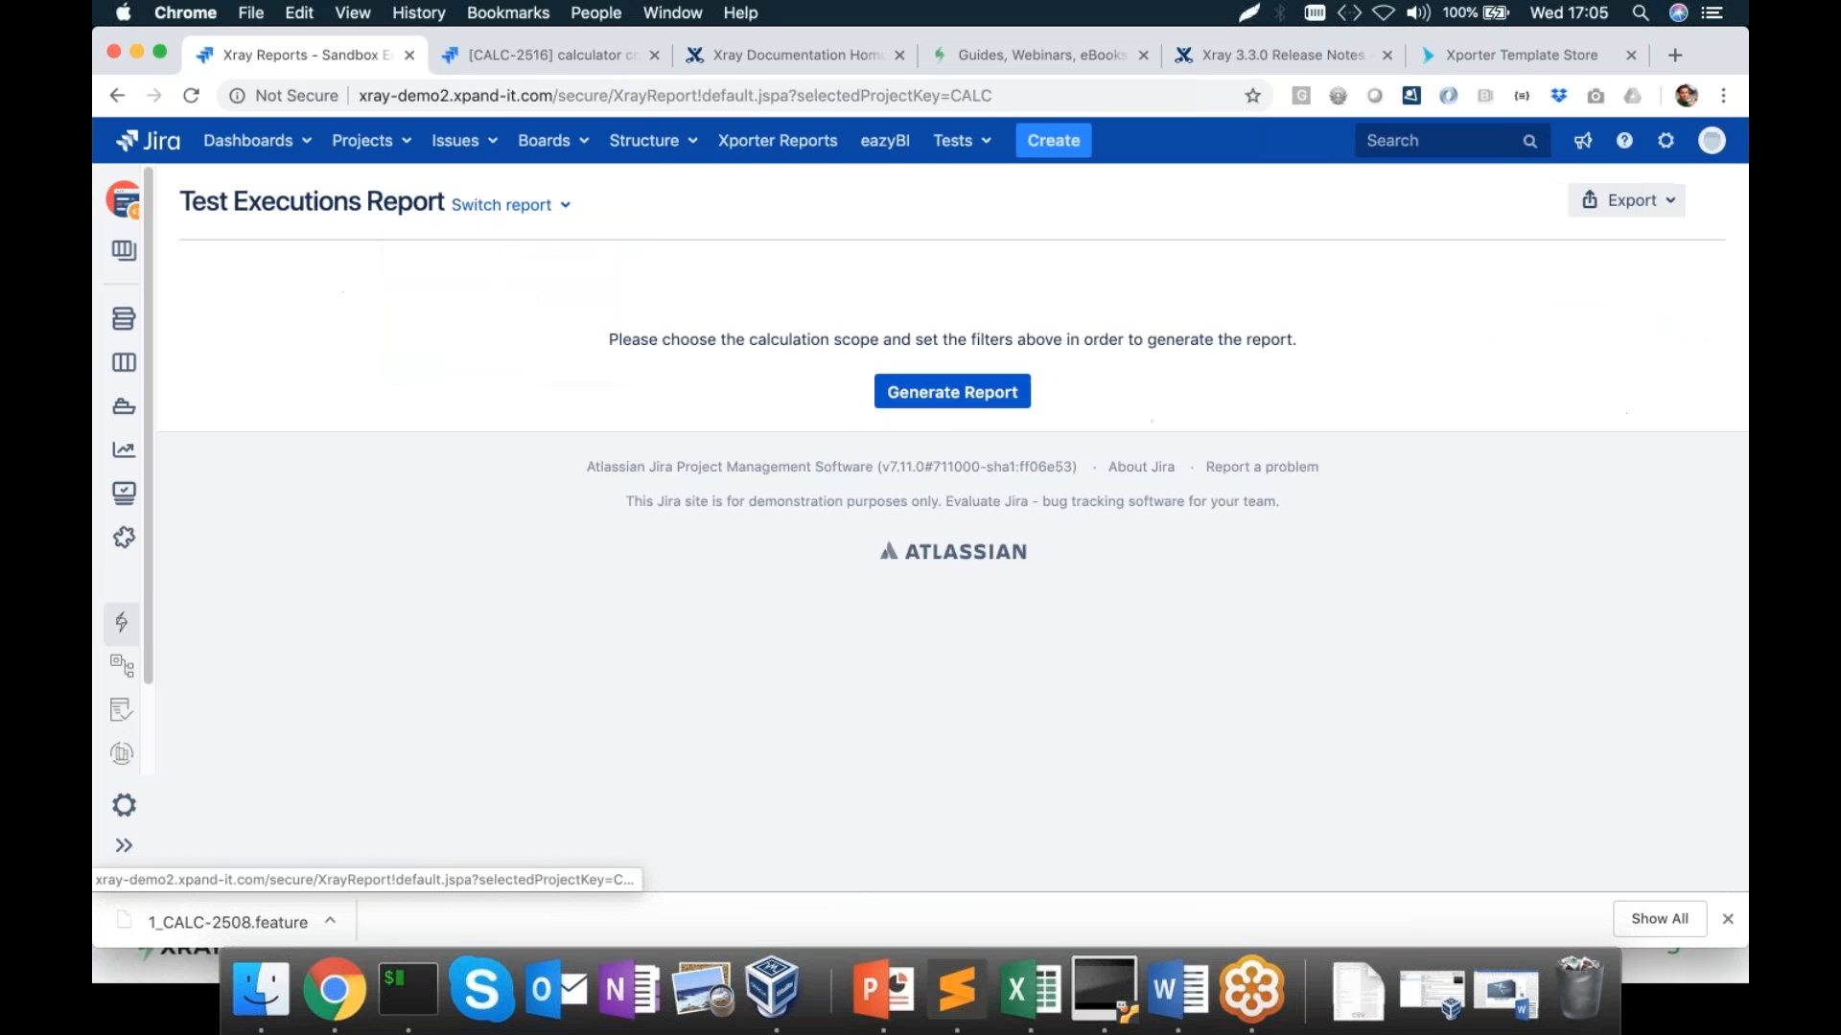
{"action": "left_click", "coordinate": [983, 752]}
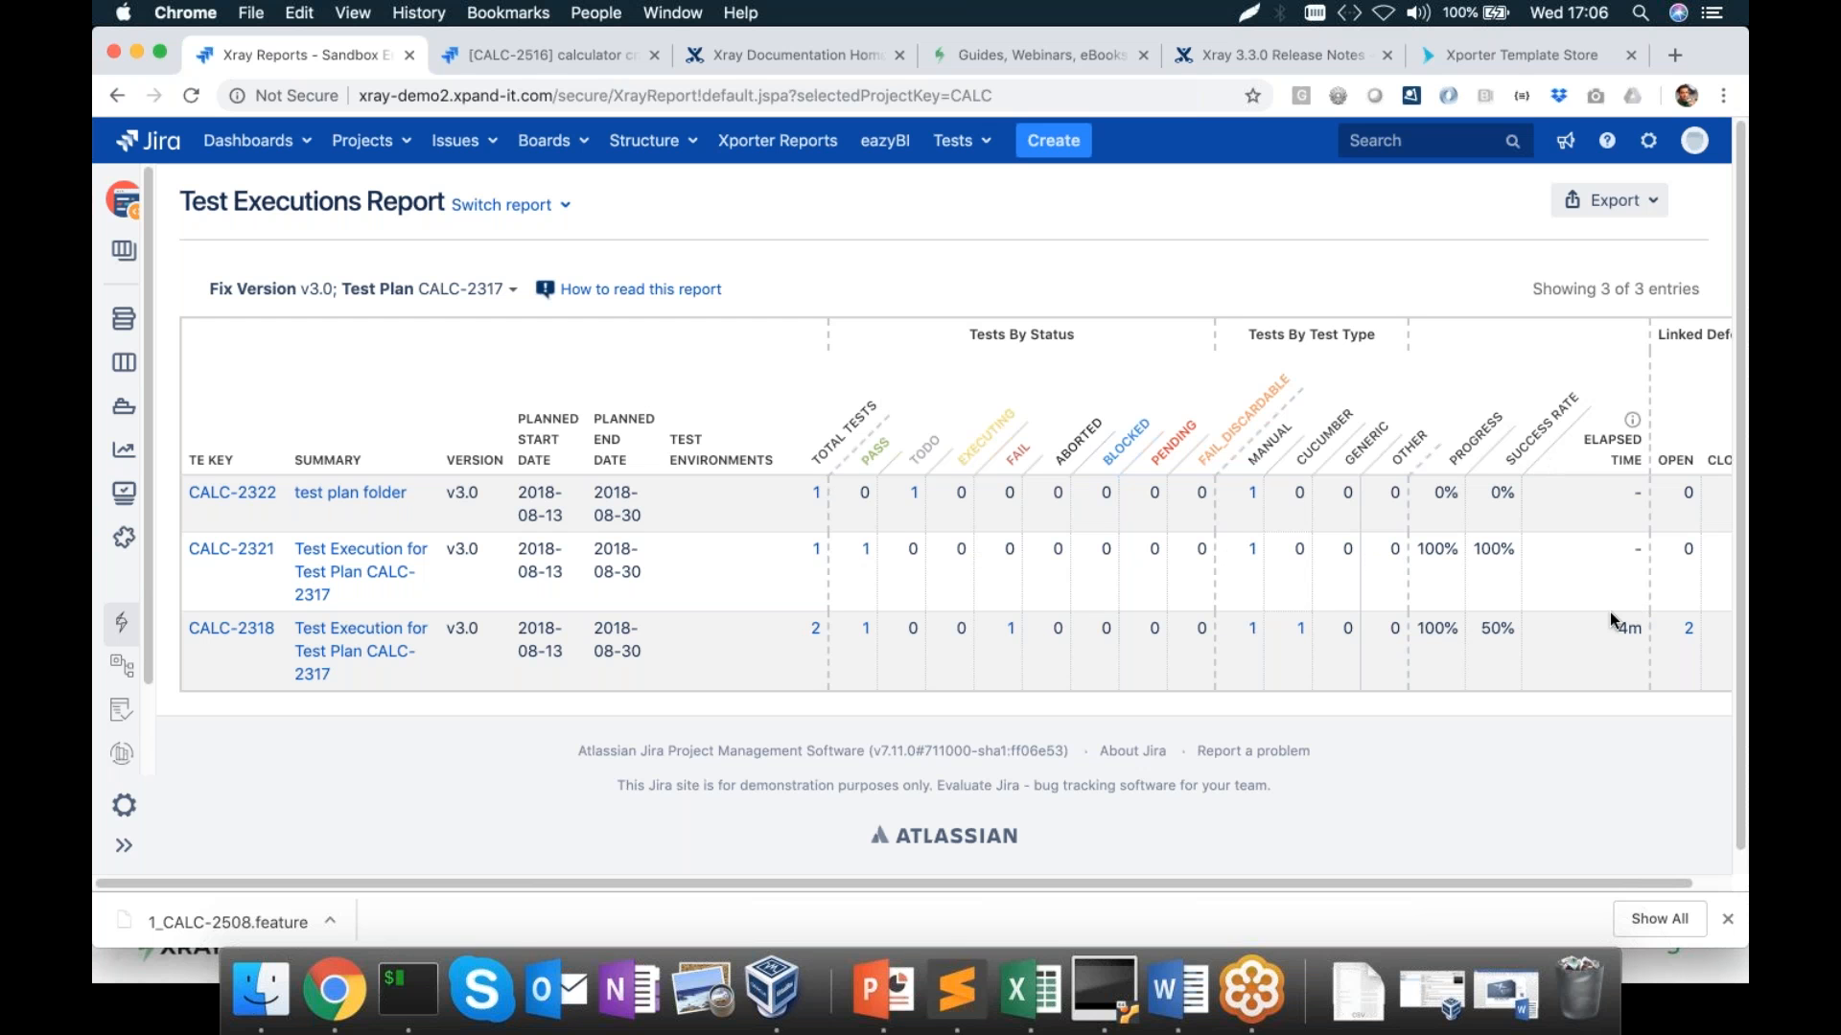
{"action": "scroll", "coordinate": [1611, 618], "scroll_direction": "right", "scroll_amount": 2}
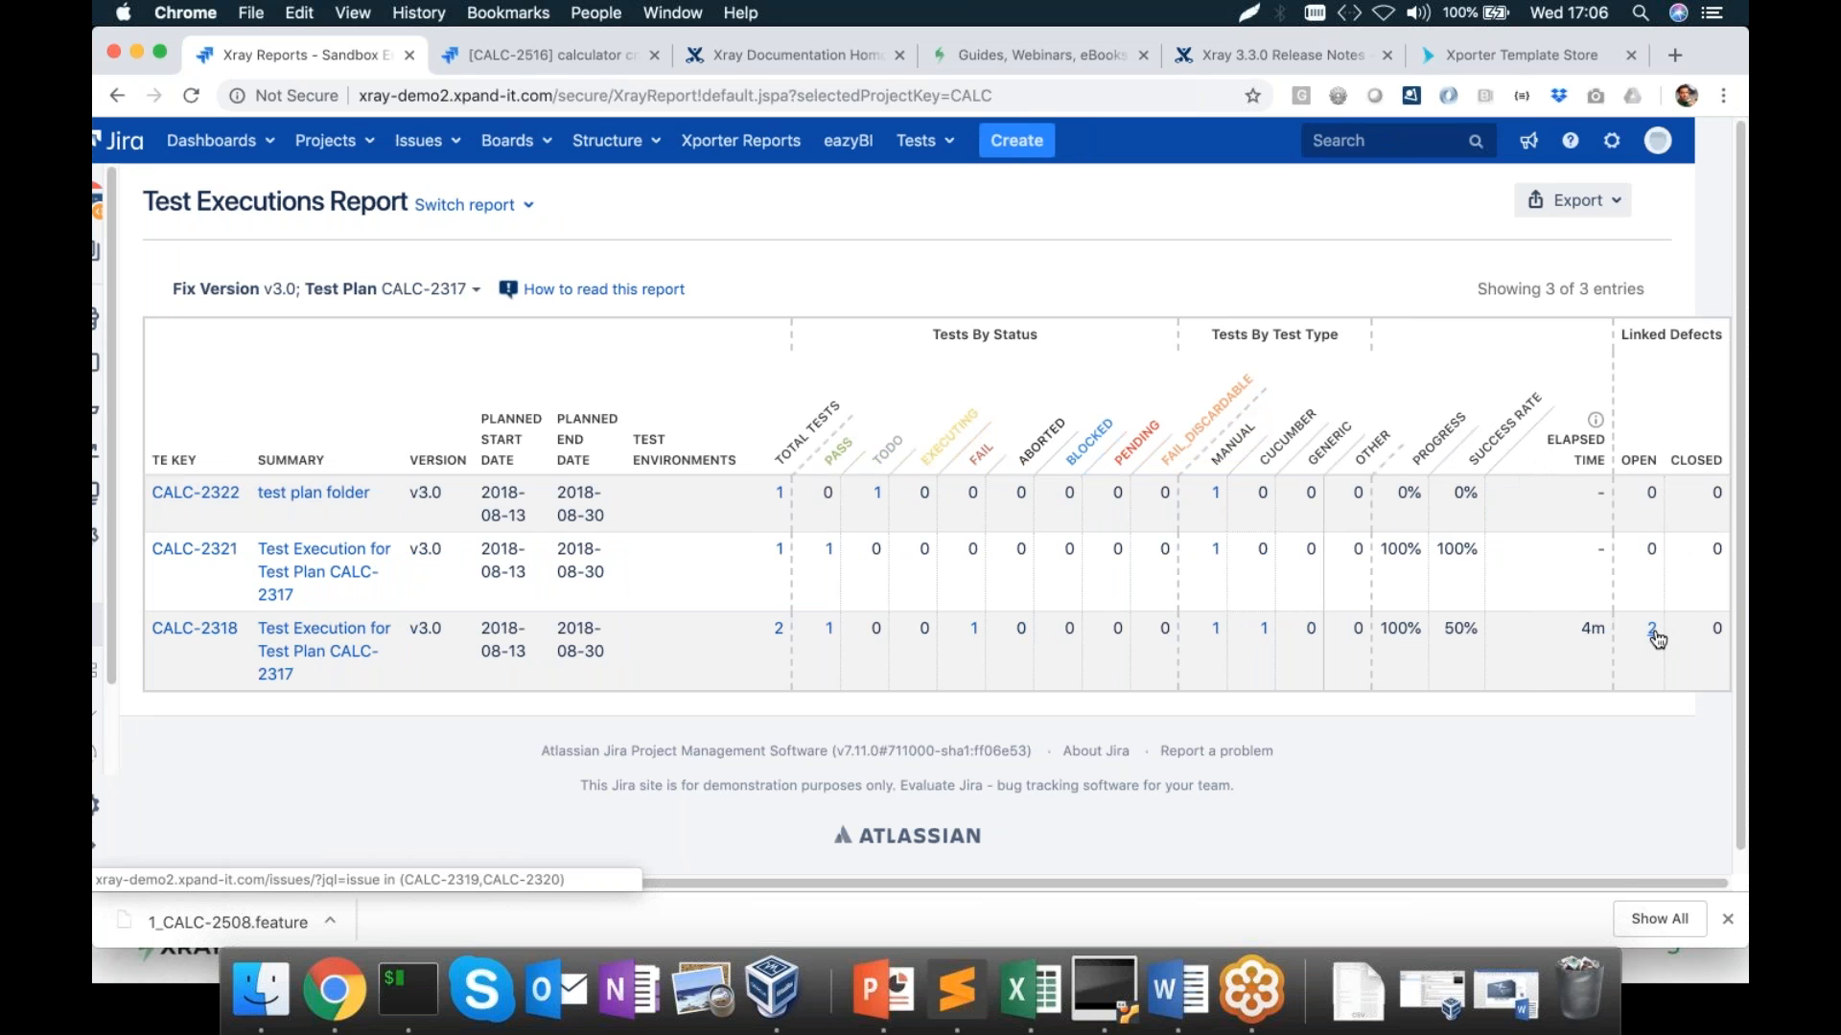
Switch to the Test Runs Report and generate it for fix version v3.0
{"action": "left_click", "coordinate": [458, 204]}
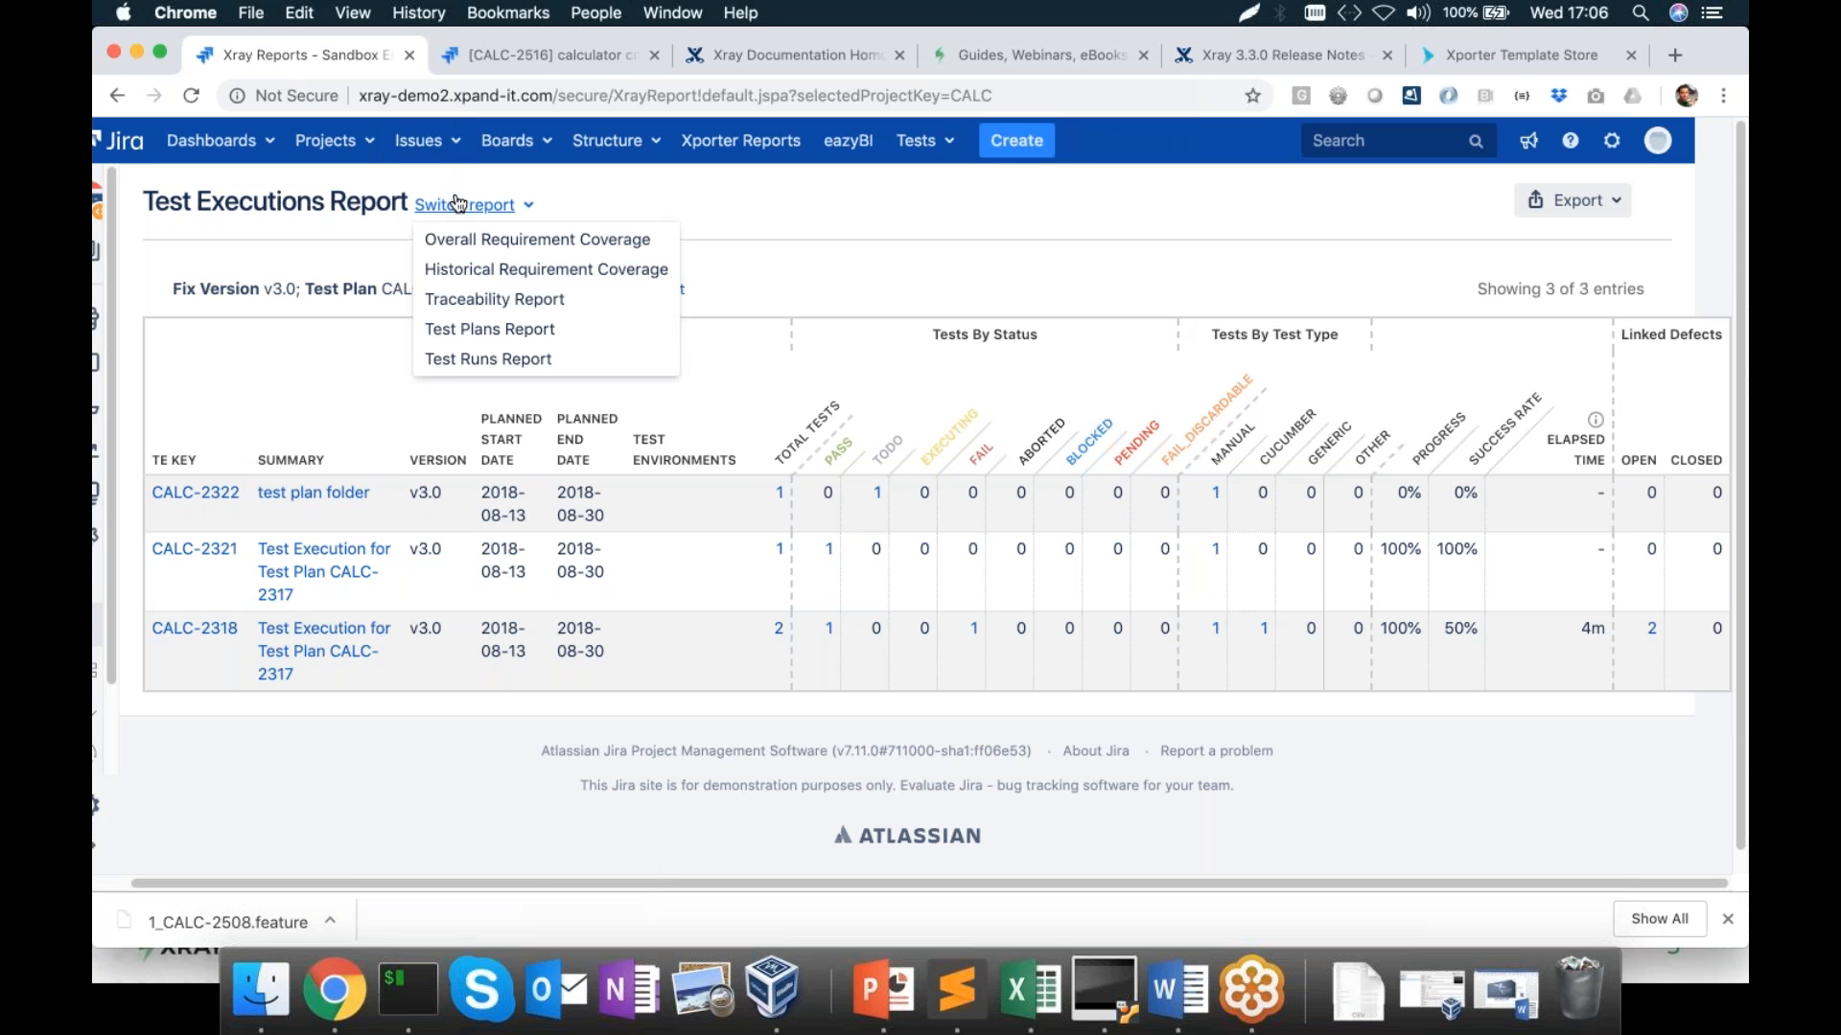
{"action": "left_click", "coordinate": [477, 359]}
{"action": "left_click", "coordinate": [933, 716]}
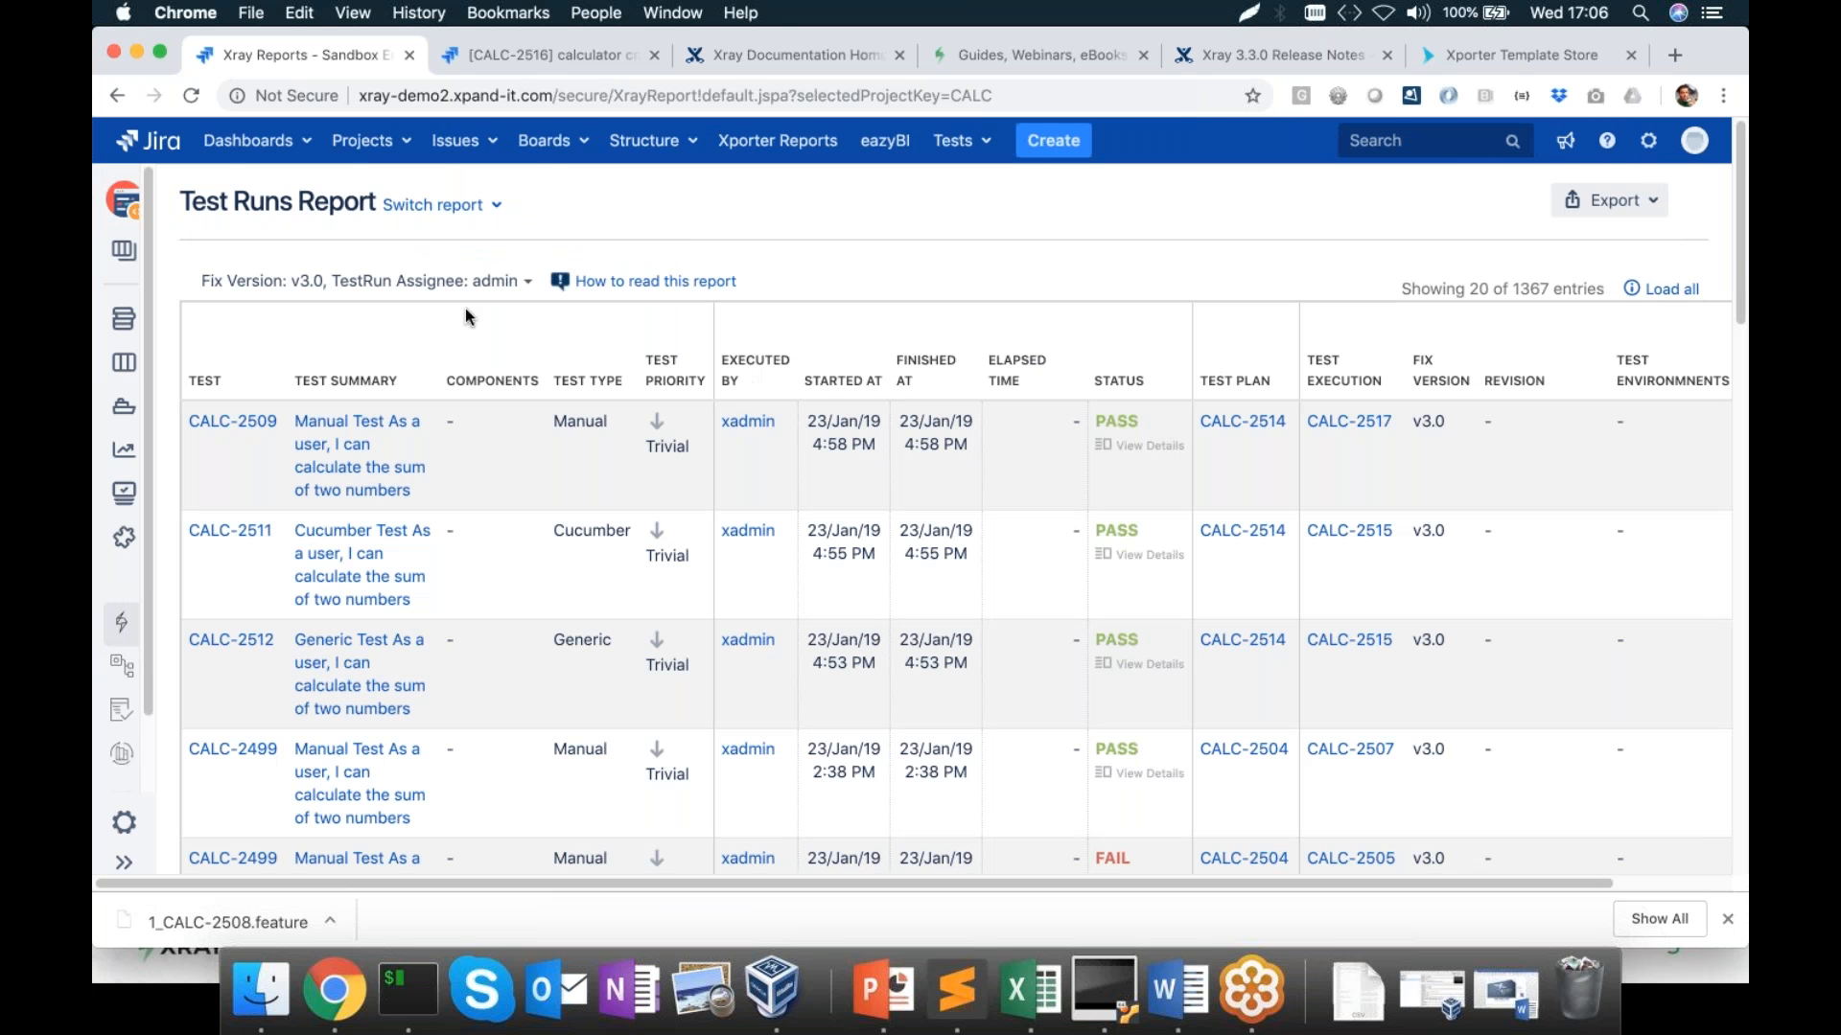
Check the Test Runs Report's filter options, apply them unchanged, and examine the test run and linked defect columns
{"action": "left_click", "coordinate": [410, 280]}
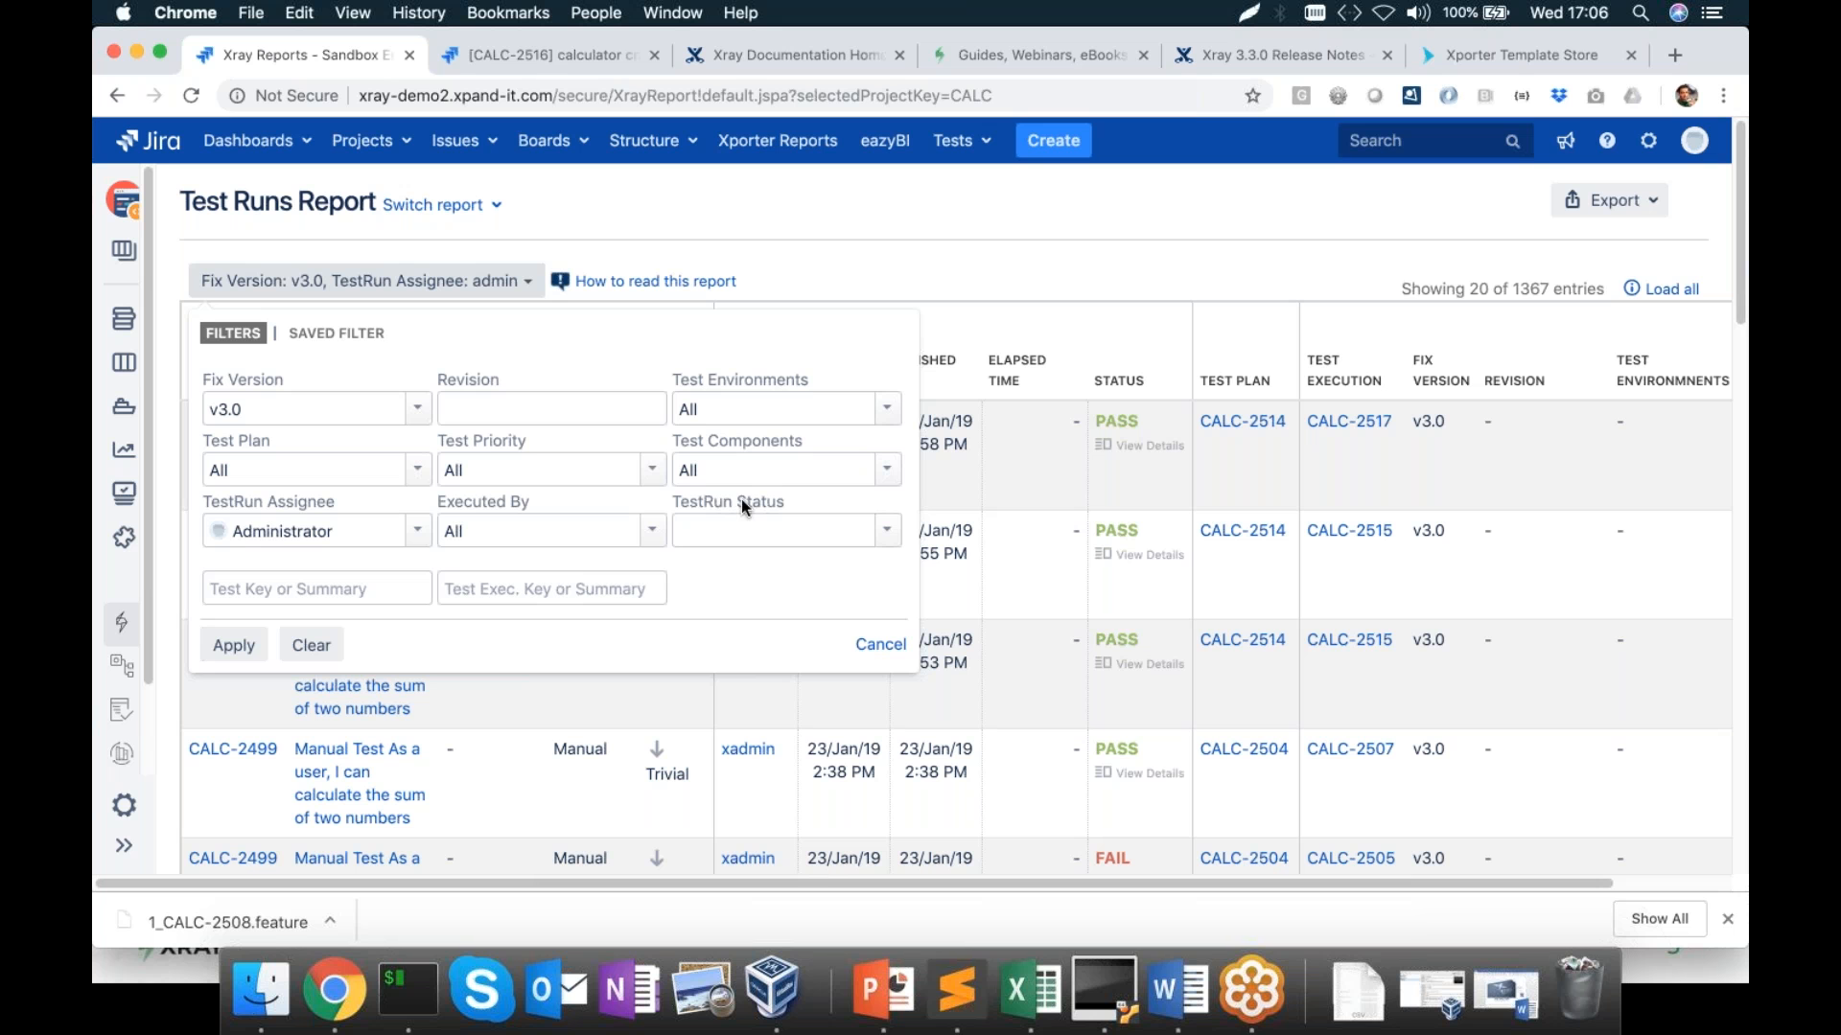
{"action": "left_click", "coordinate": [230, 645]}
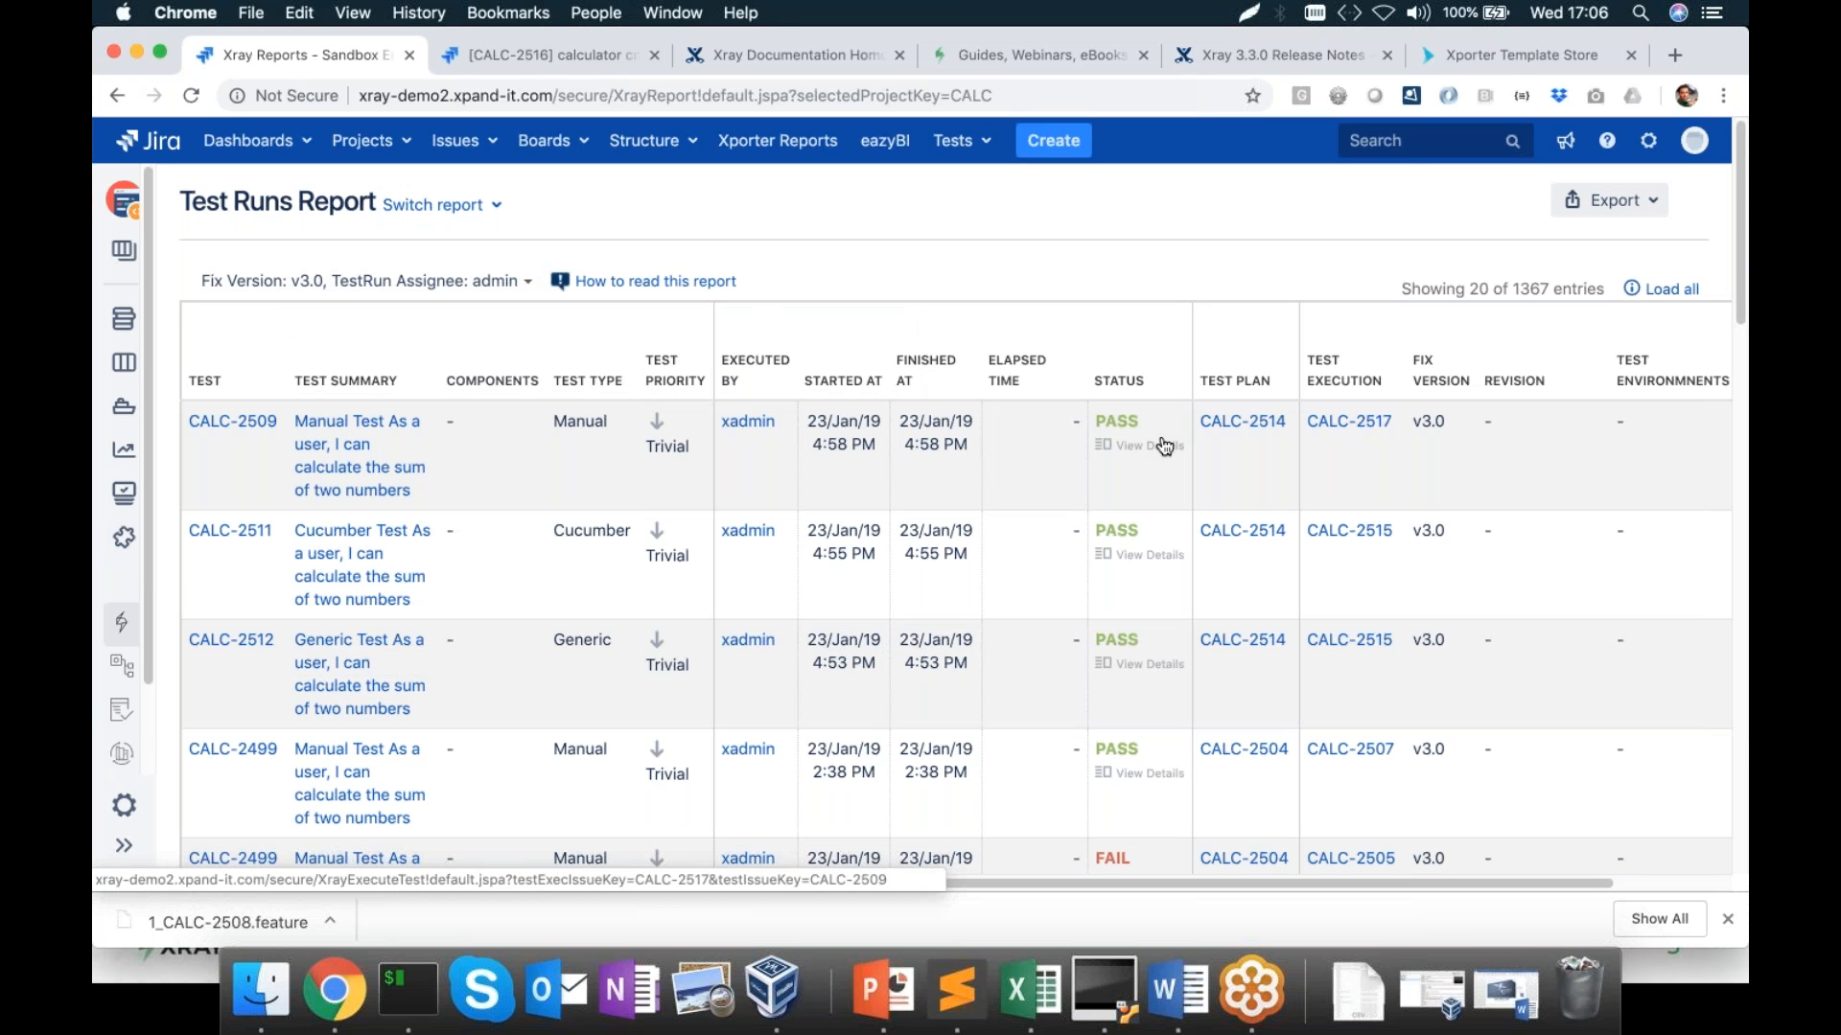
{"action": "scroll", "coordinate": [1187, 450], "scroll_direction": "right", "scroll_amount": 3}
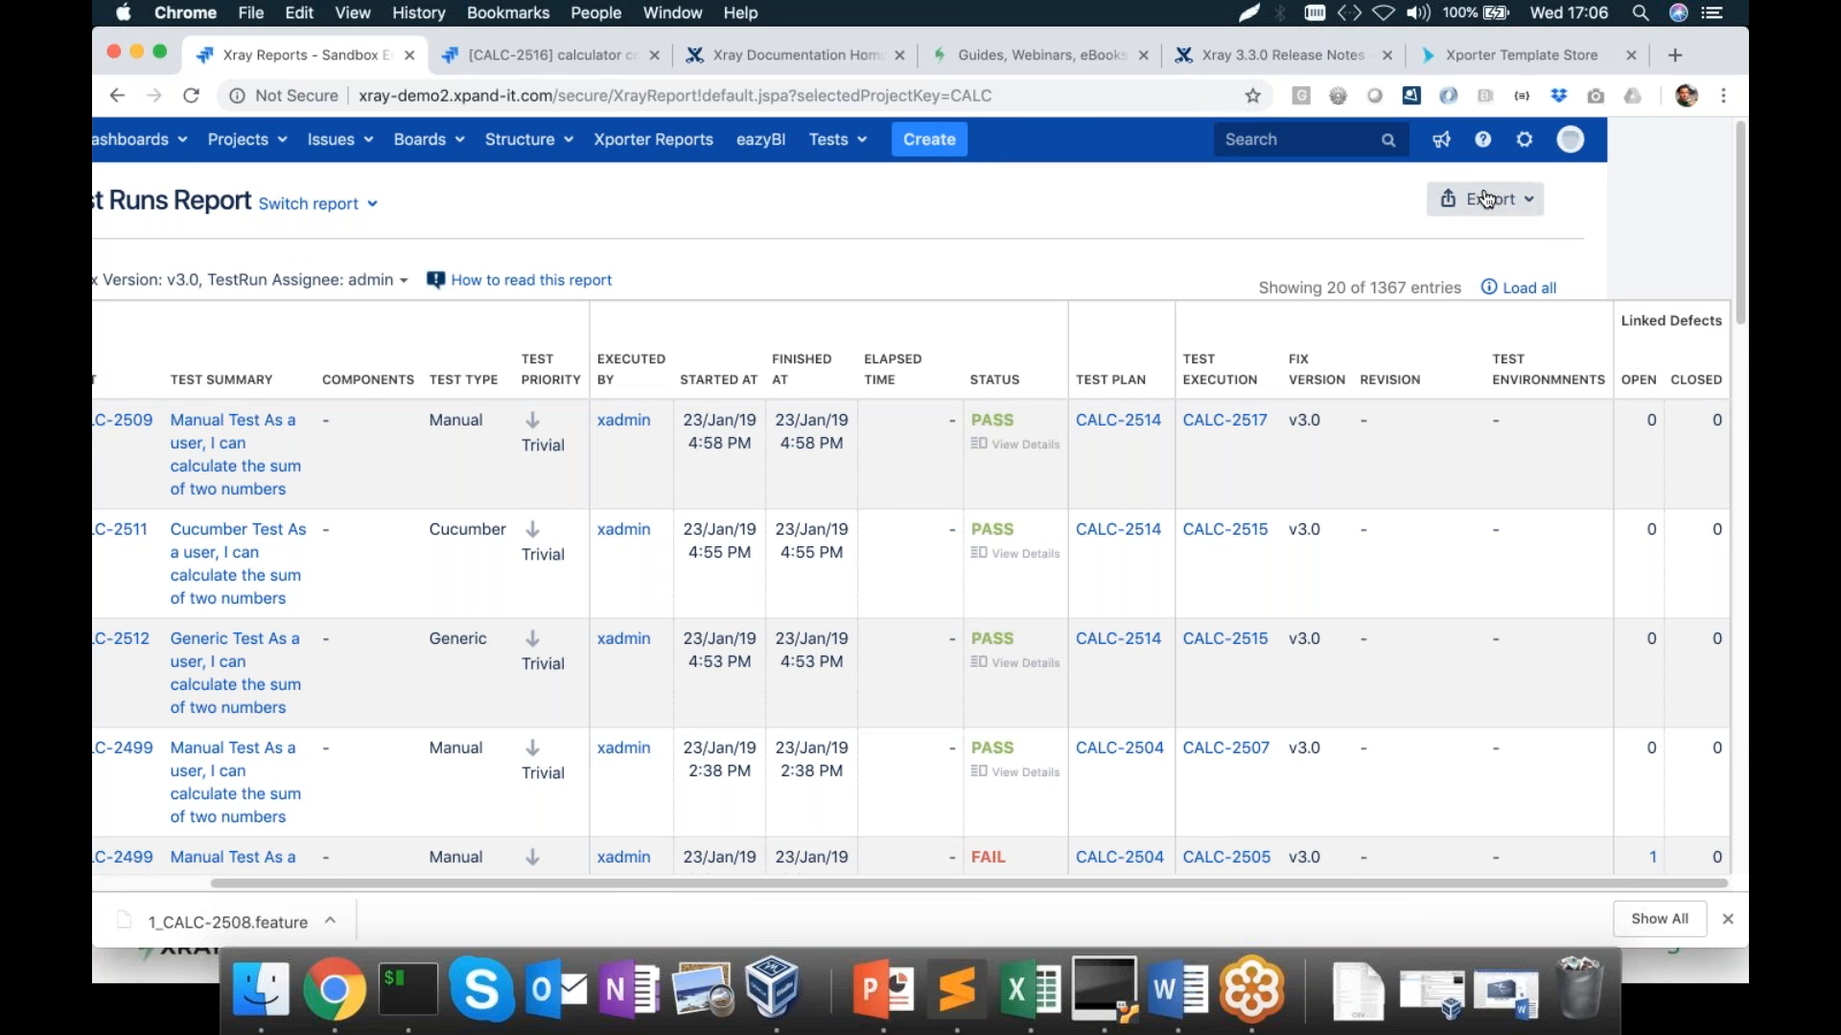
{"action": "scroll", "coordinate": [1024, 295], "scroll_direction": "left", "scroll_amount": 3}
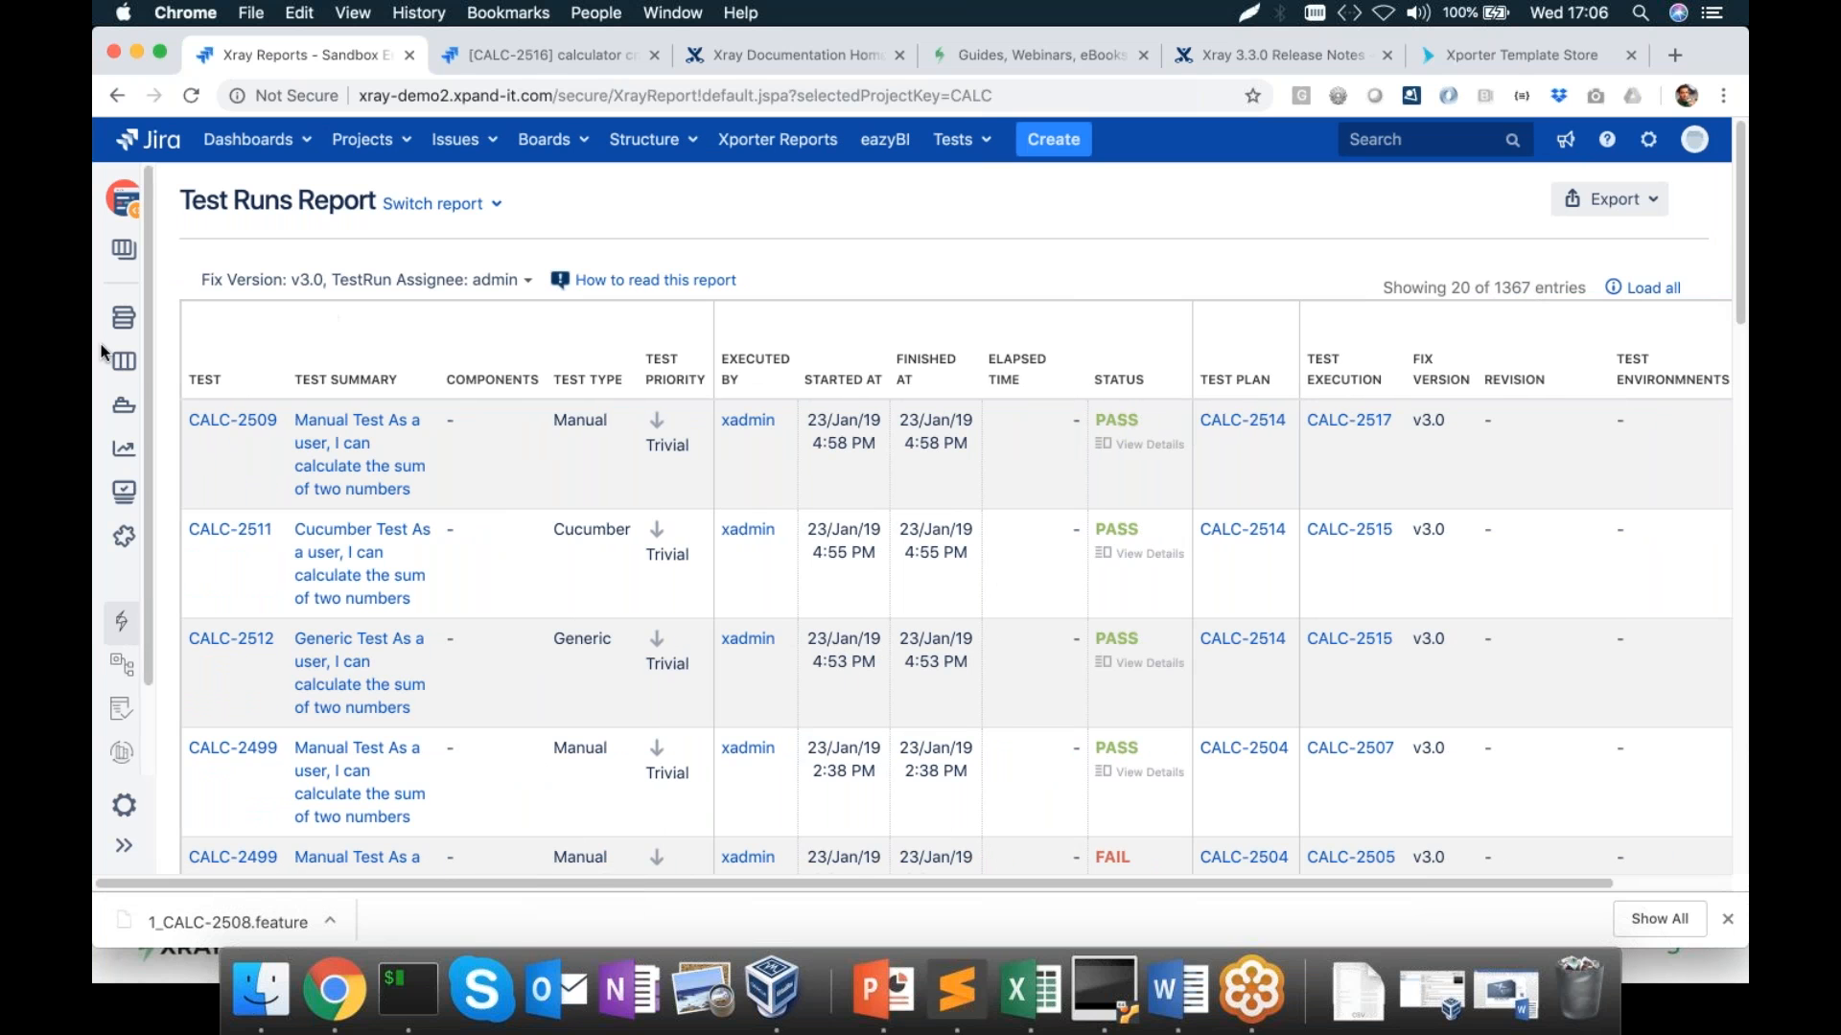
Open the Demo Calculator Board and examine the requirement, test execution and test plan statuses on its cards
{"action": "left_click", "coordinate": [118, 363]}
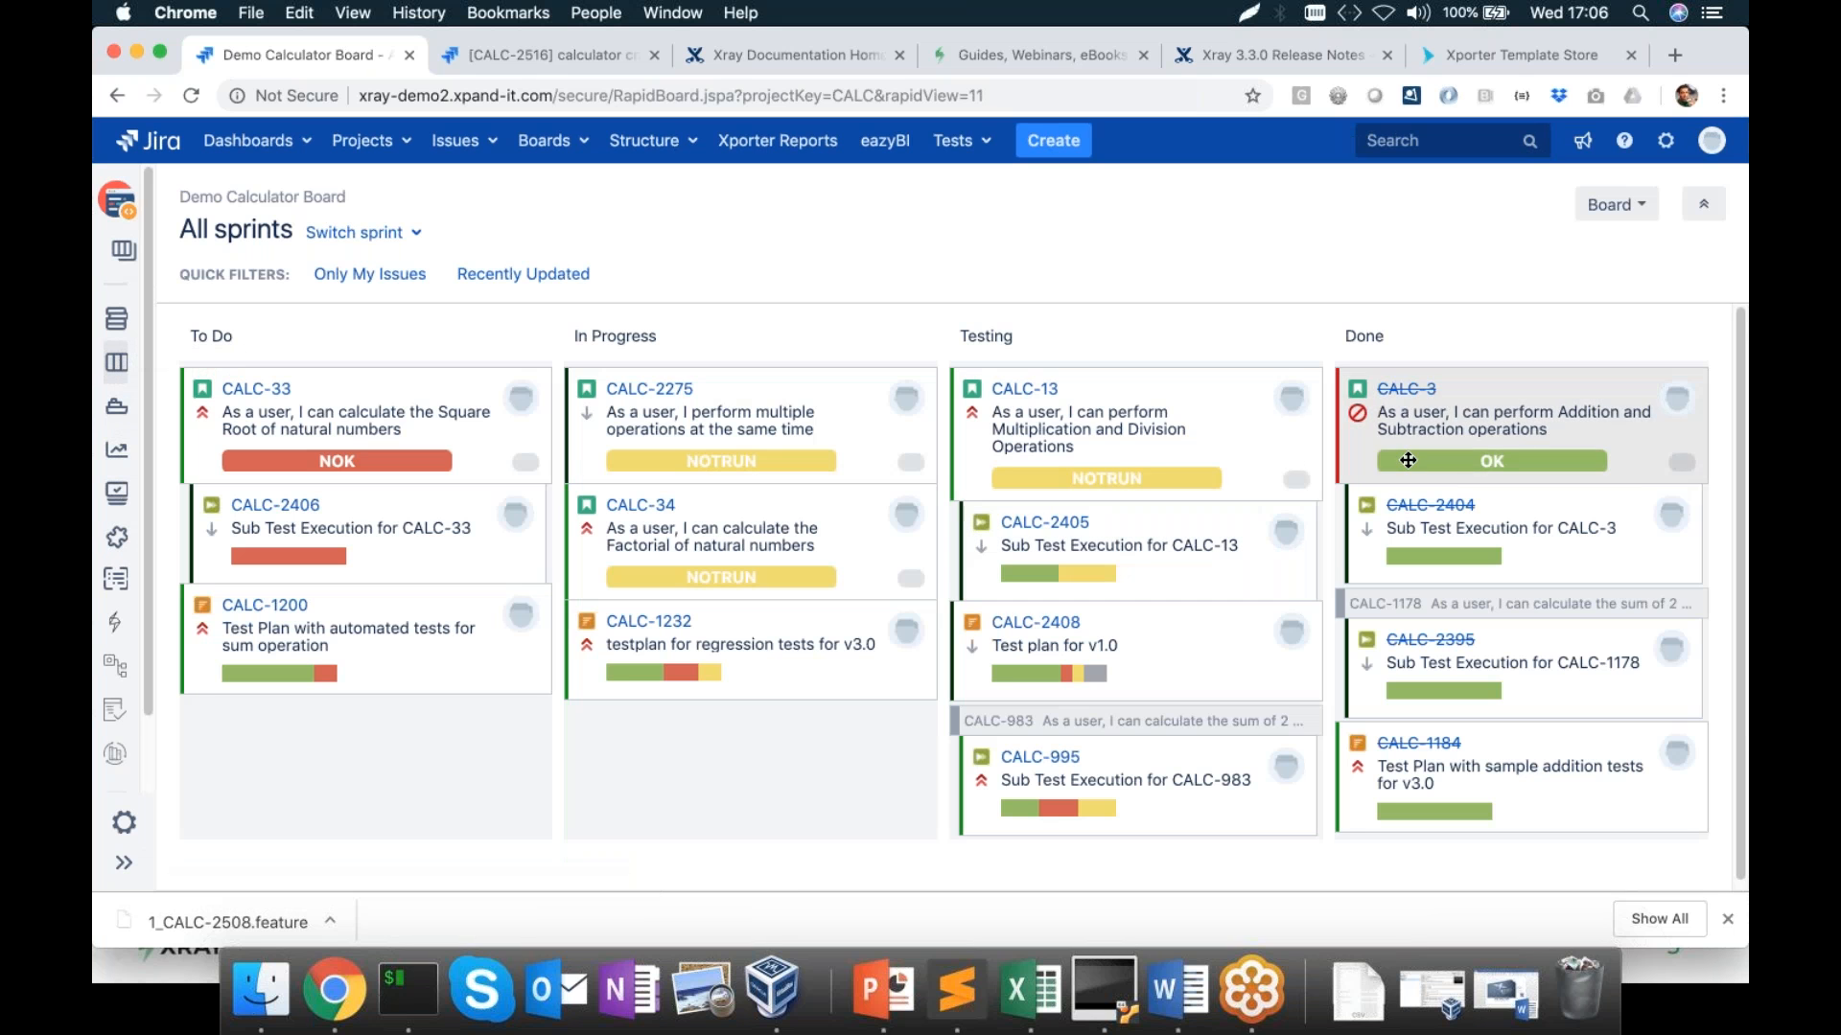
{"action": "mouse_move", "coordinate": [1456, 462]}
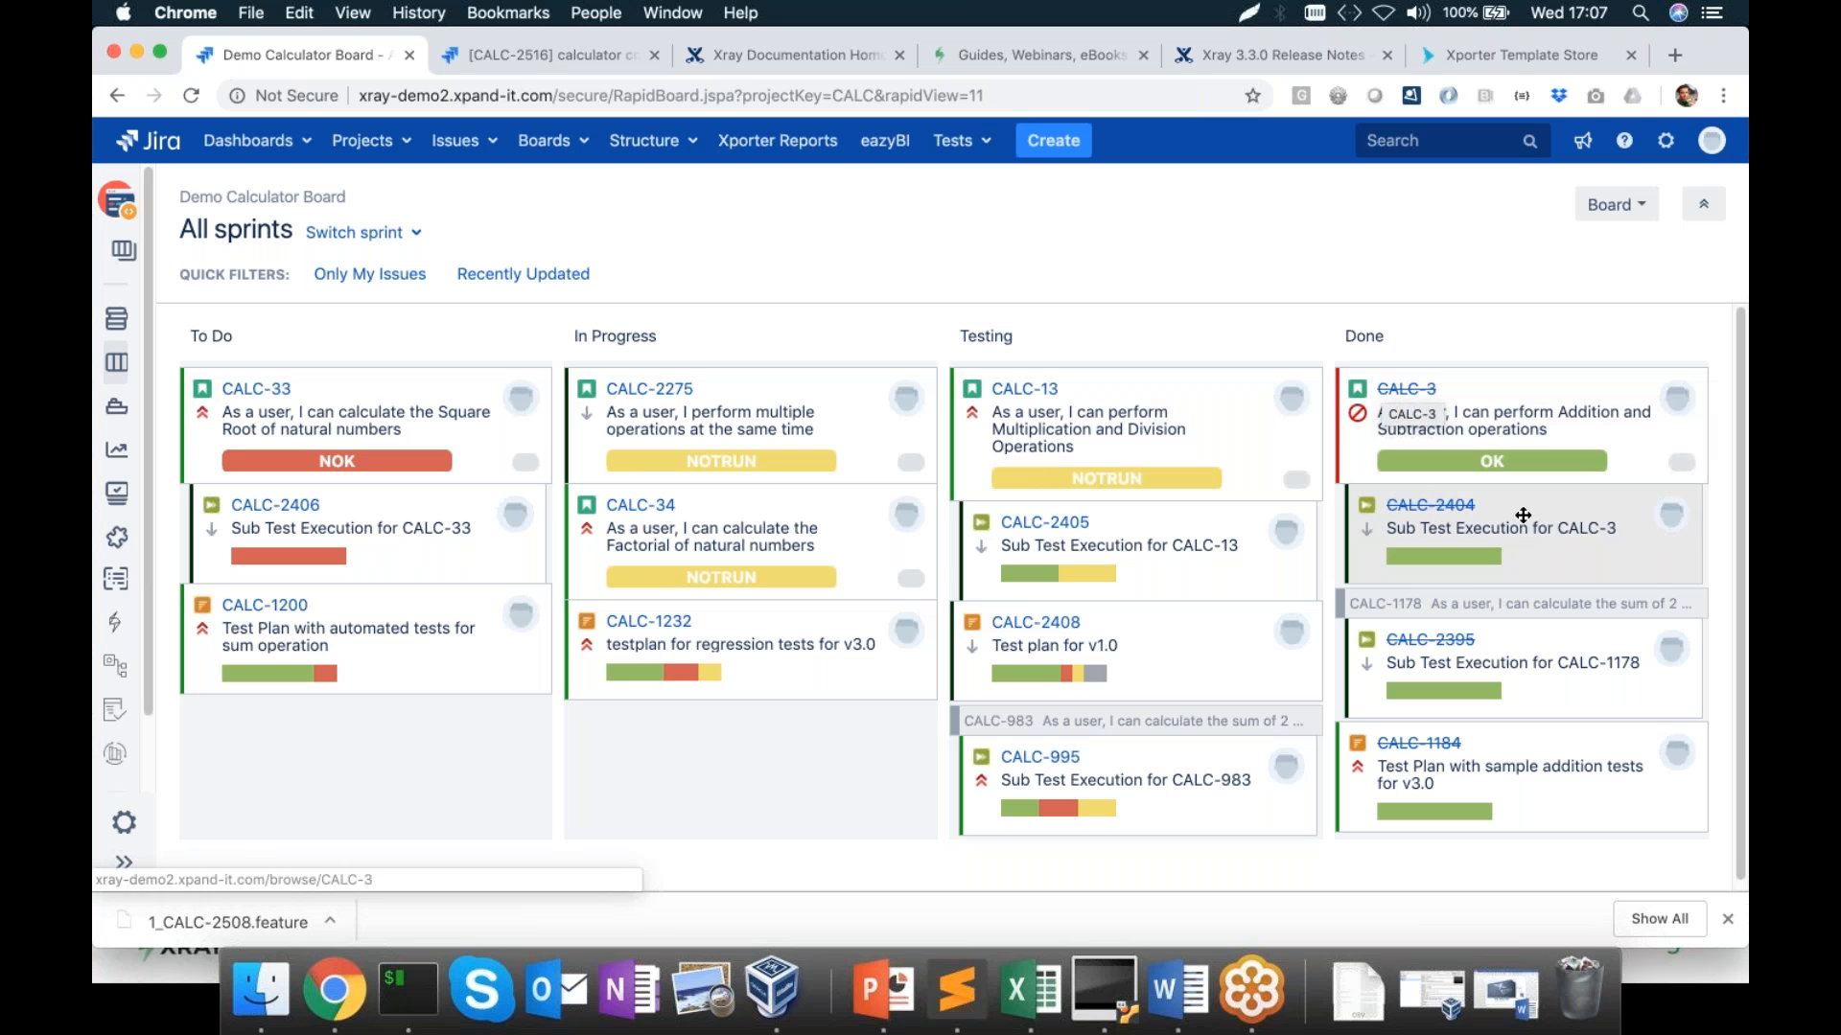
{"action": "mouse_move", "coordinate": [1523, 462]}
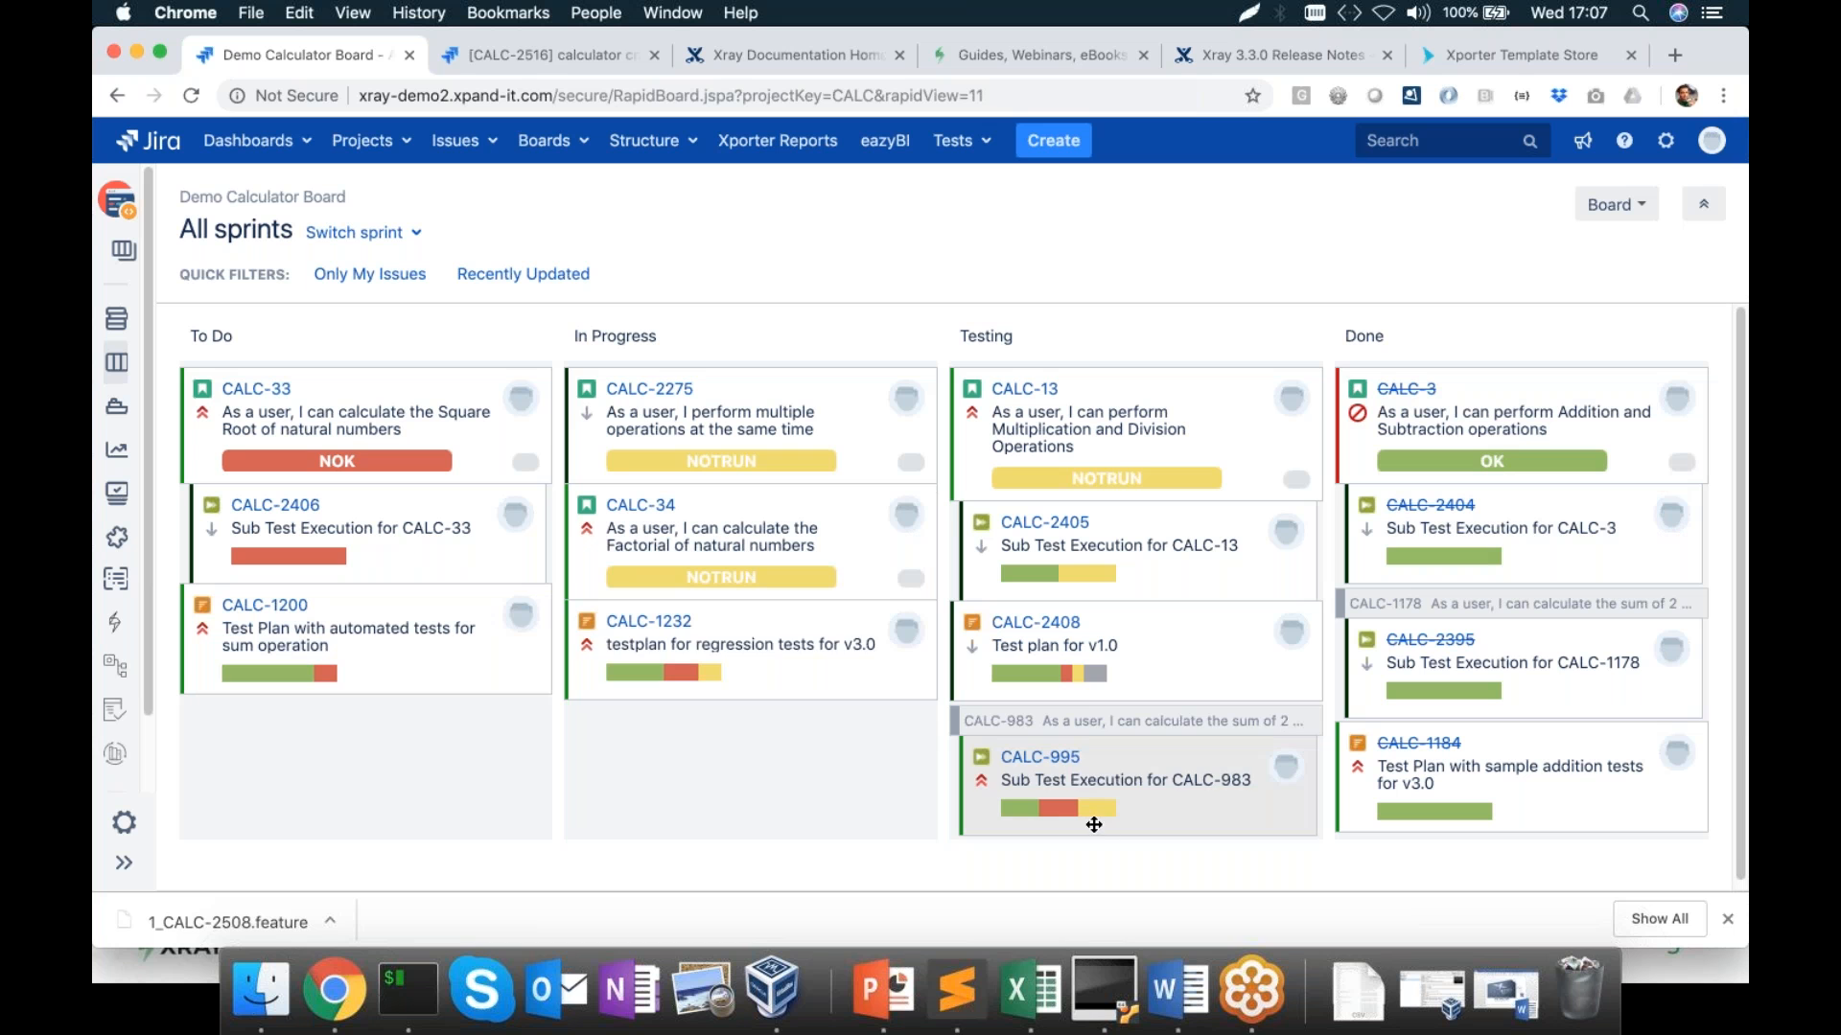
{"action": "mouse_move", "coordinate": [653, 677]}
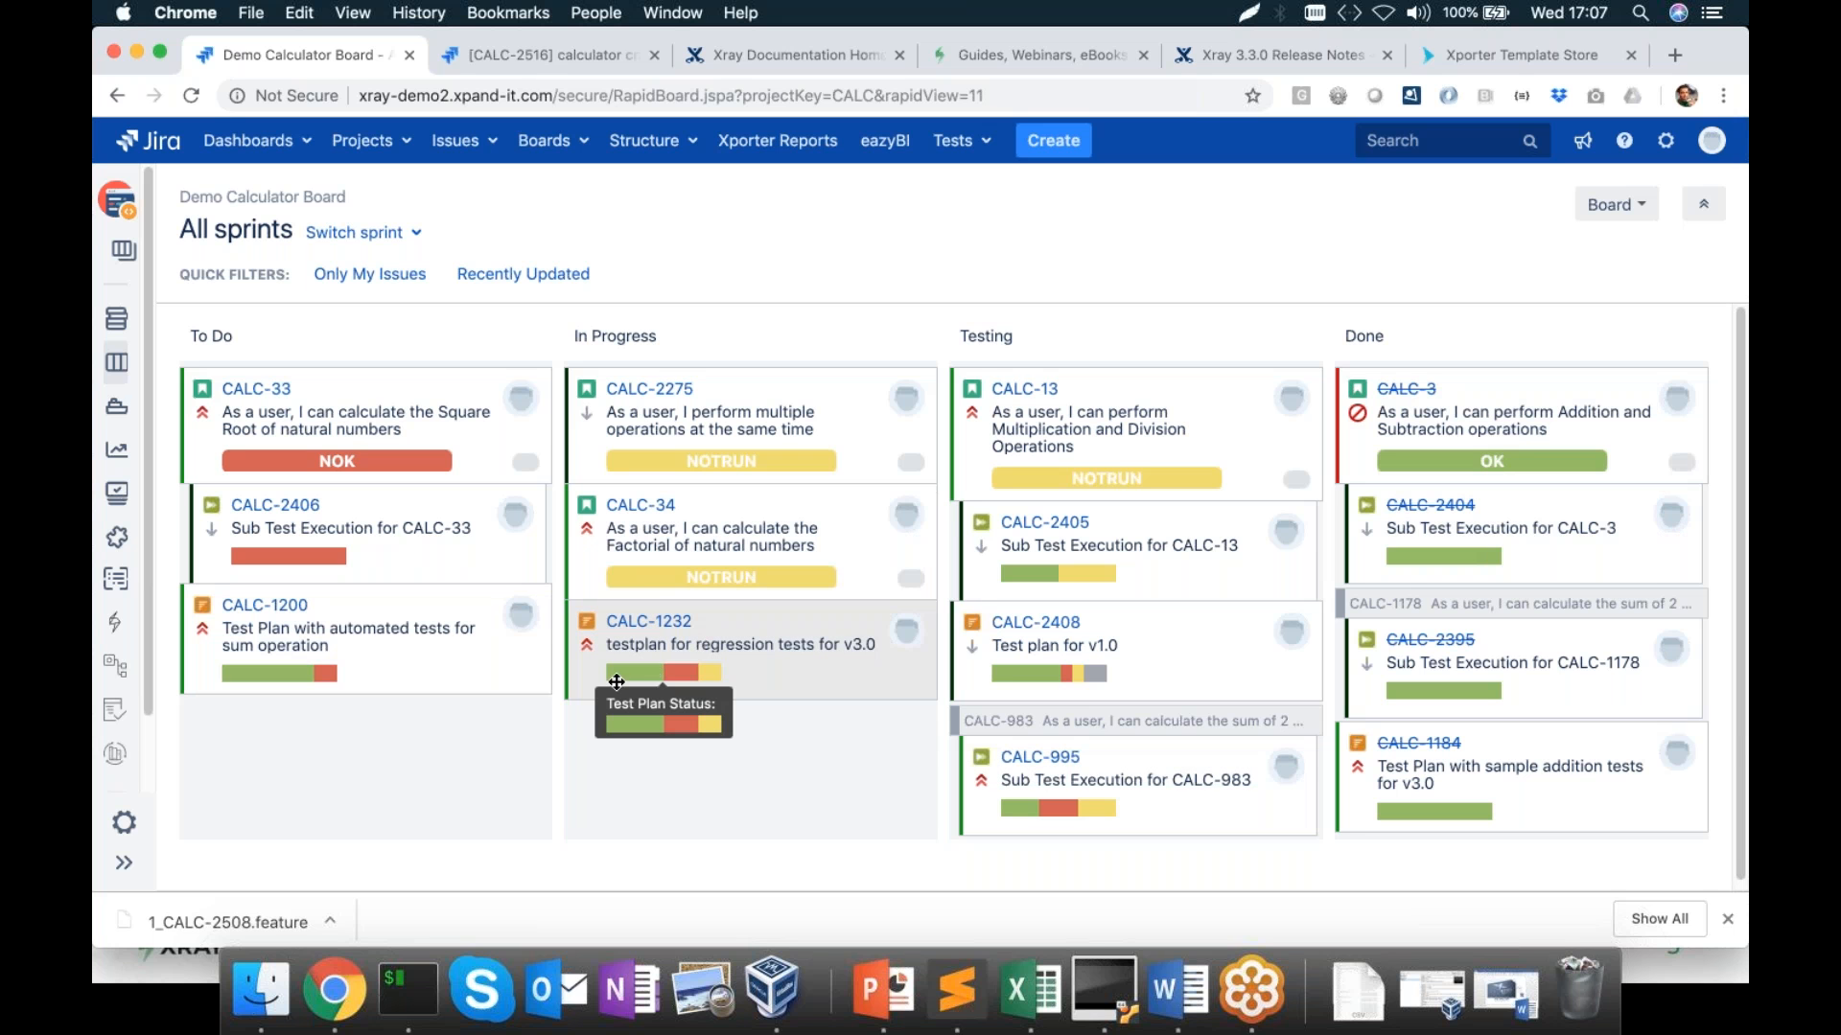
{"action": "mouse_move", "coordinate": [256, 672]}
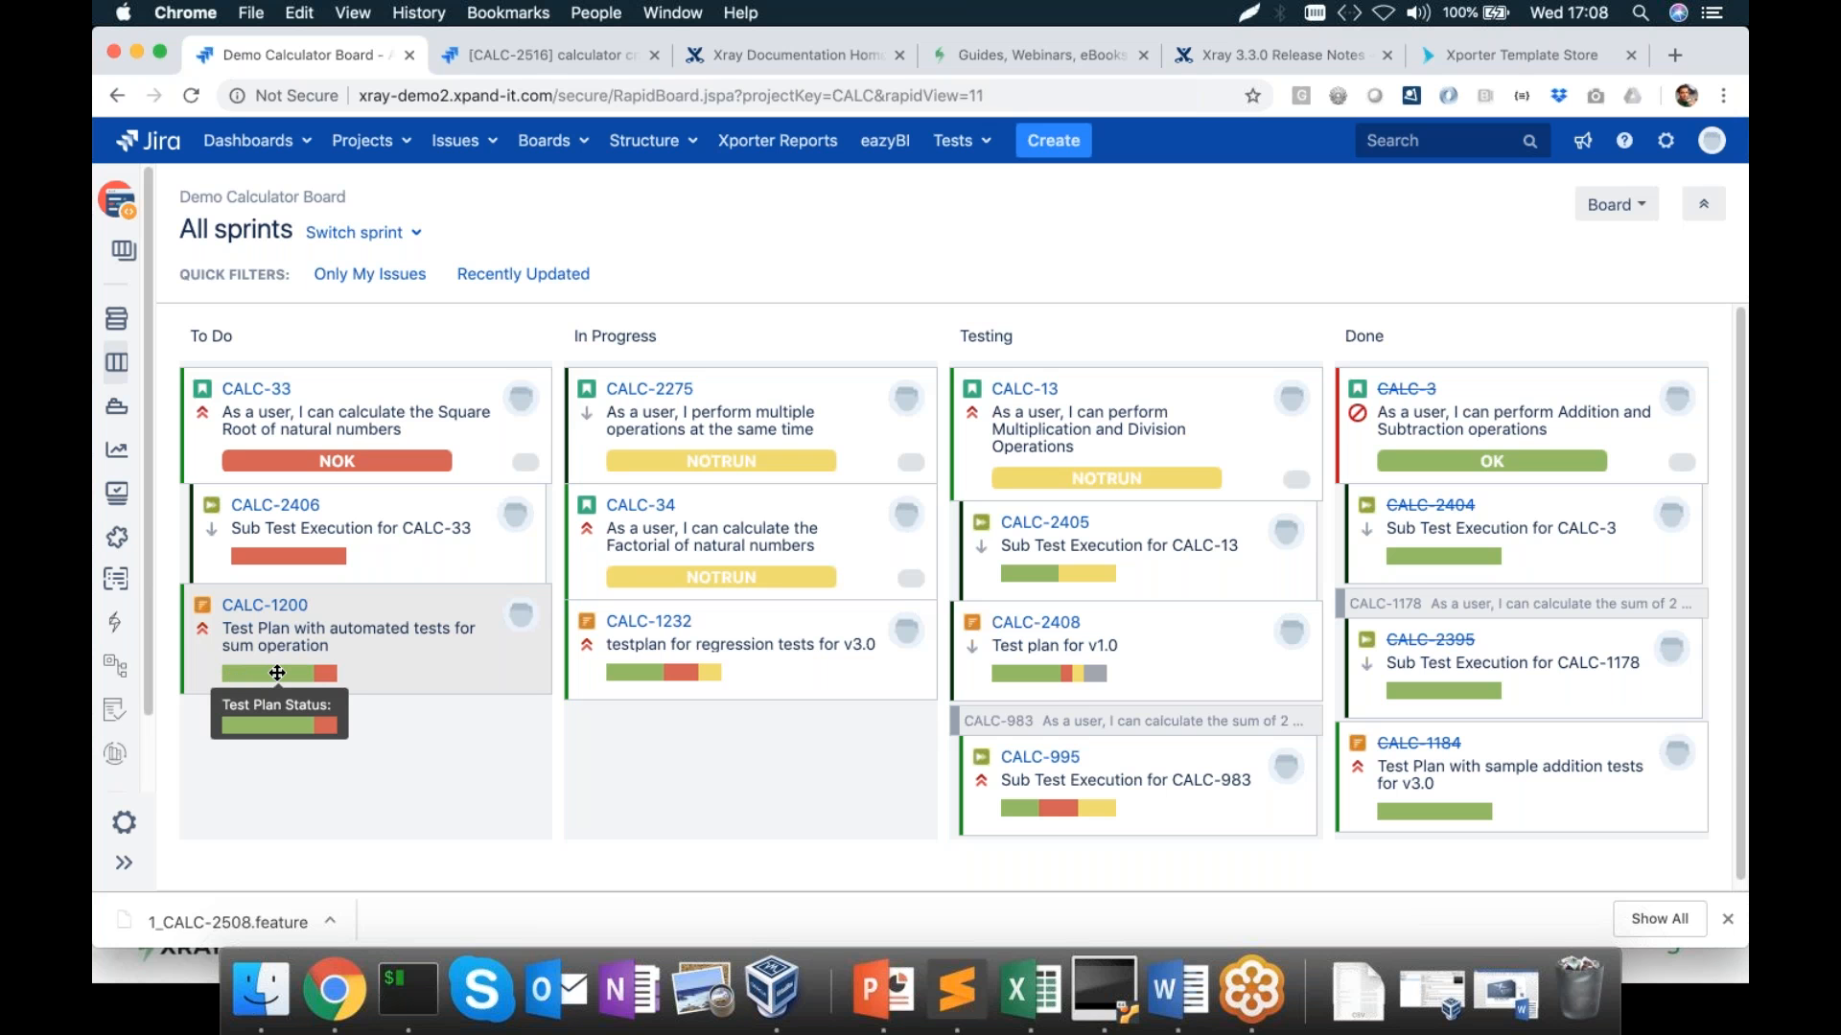
{"action": "mouse_move", "coordinate": [1070, 800]}
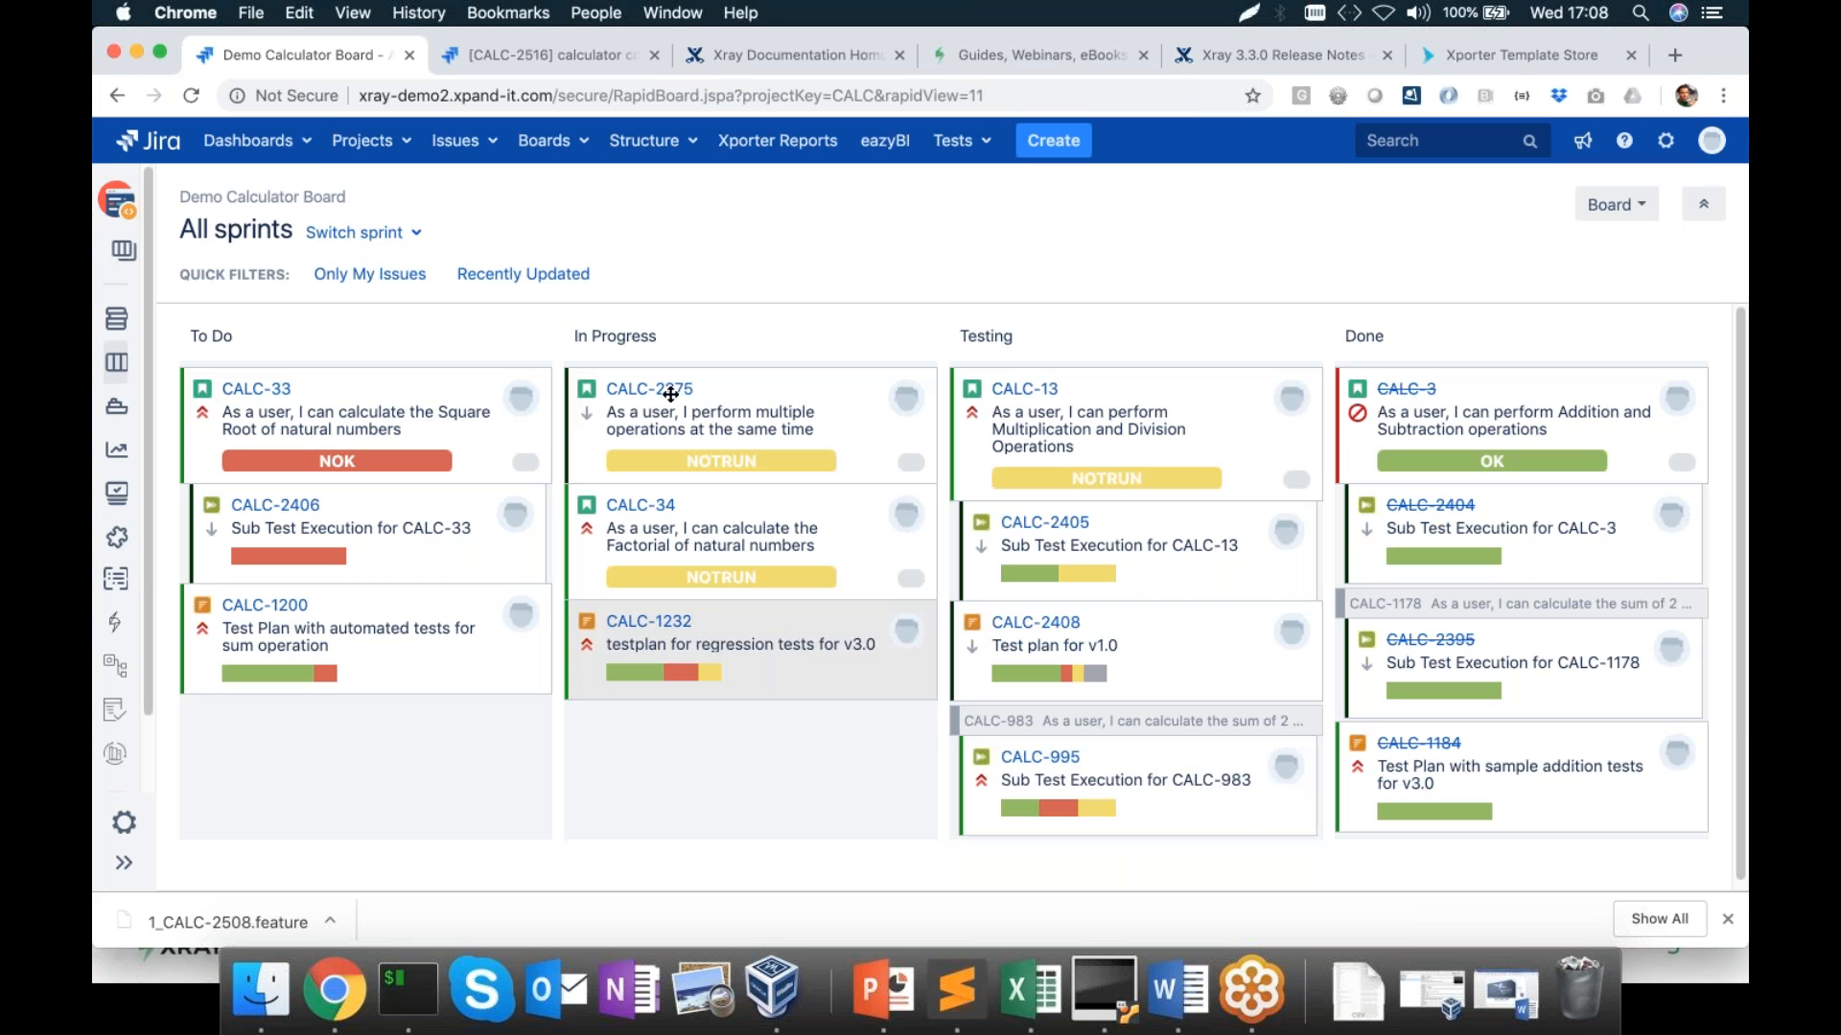
Open the Sample Calculator dashboard and examine the NOK share of Major requirements in the Overall Requirement Coverage gadget
{"action": "left_click", "coordinate": [274, 144]}
{"action": "left_click", "coordinate": [364, 239]}
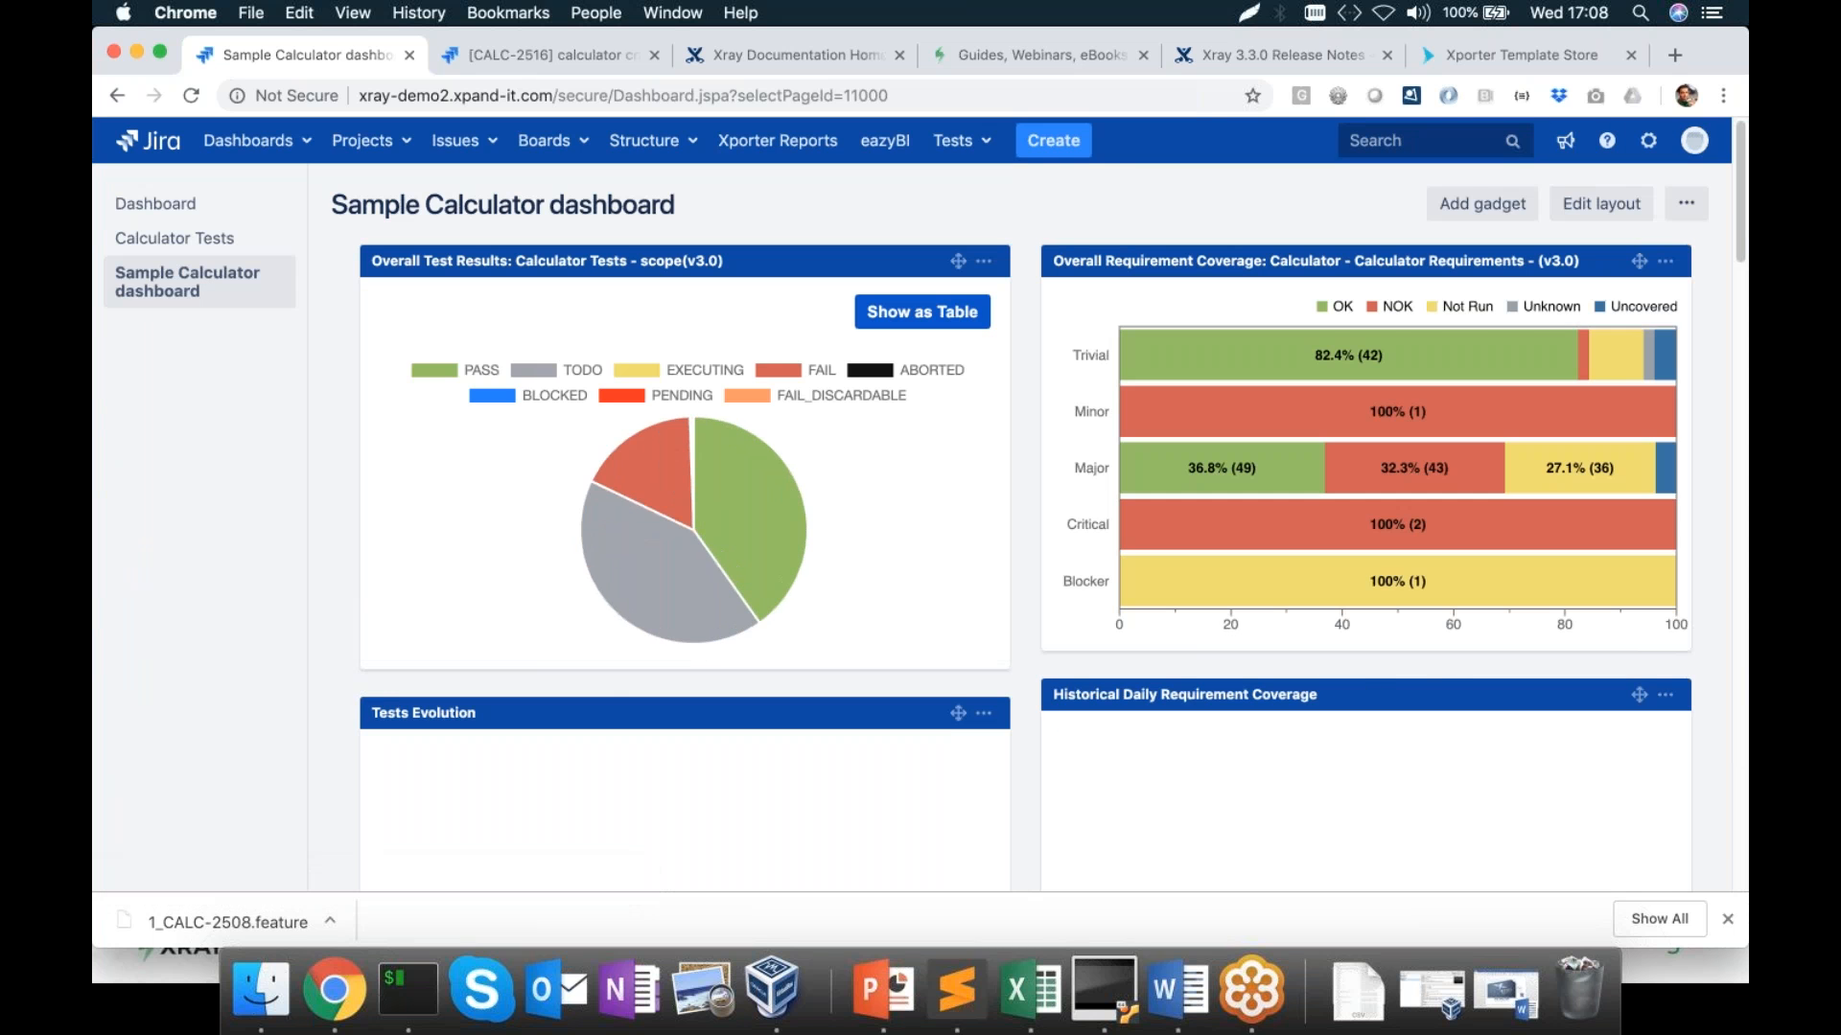
{"action": "mouse_move", "coordinate": [1271, 440]}
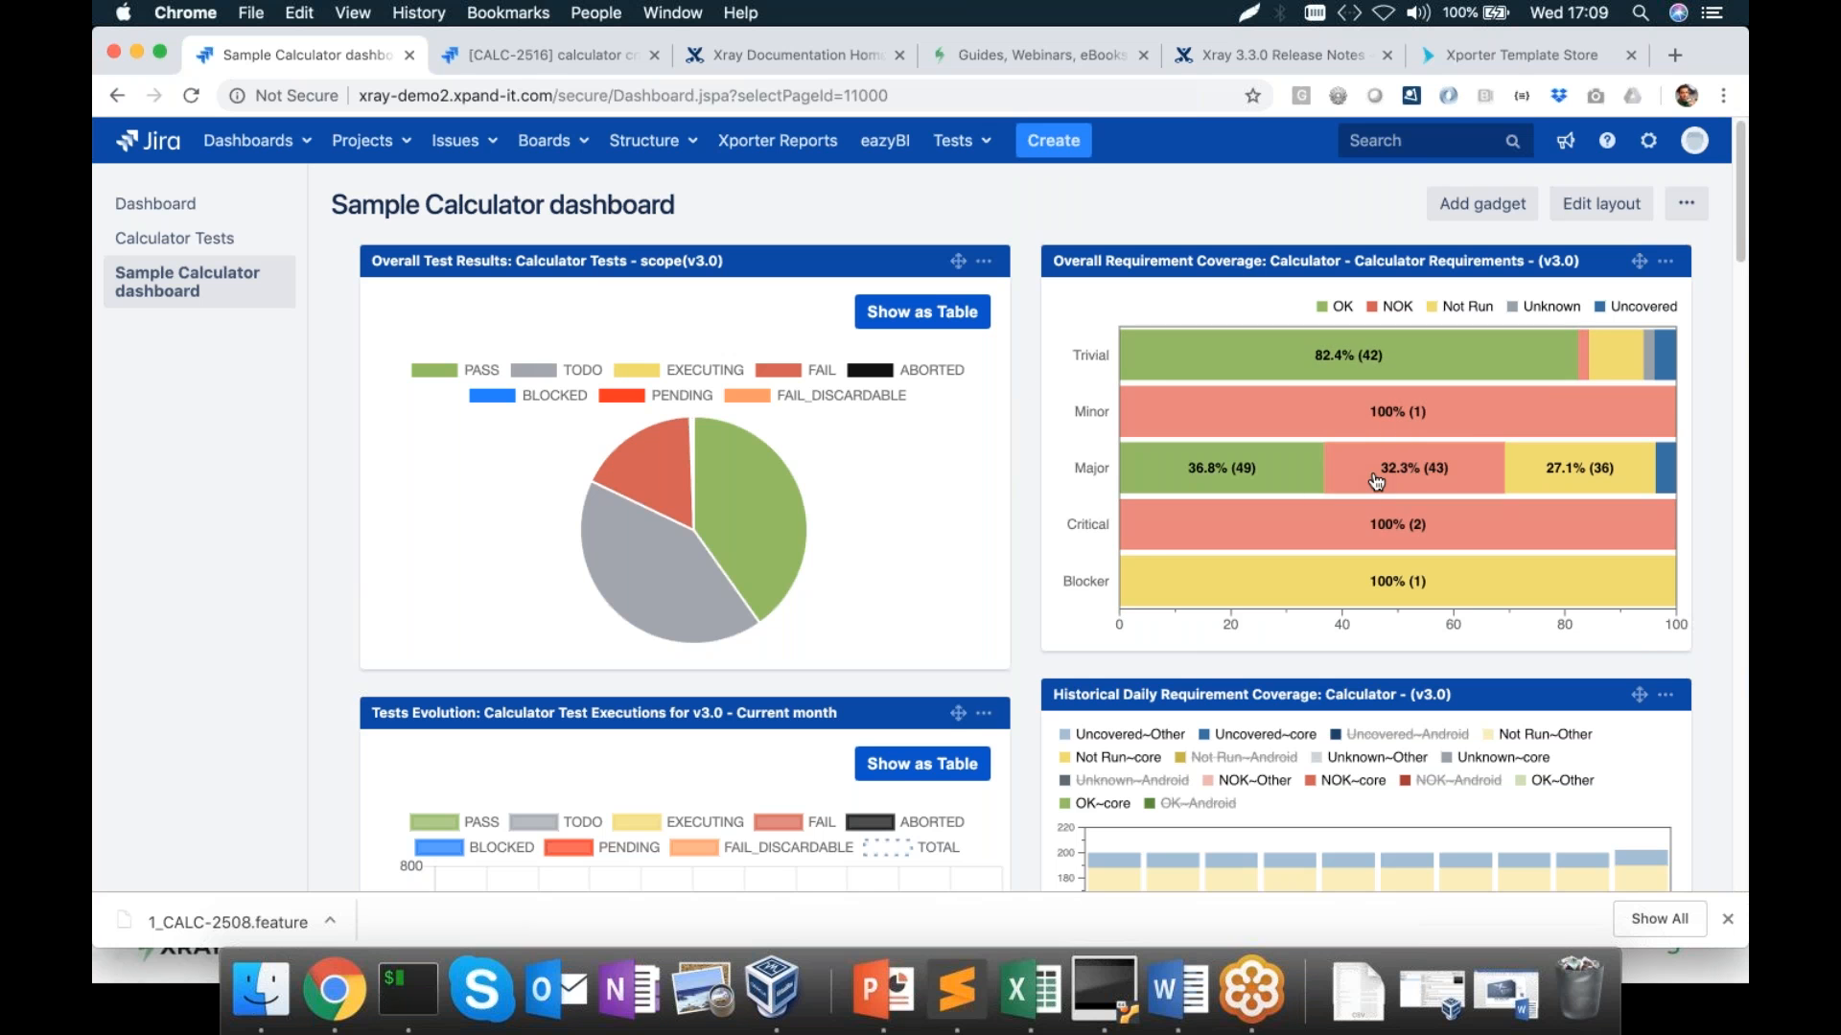
{"action": "mouse_move", "coordinate": [1414, 469]}
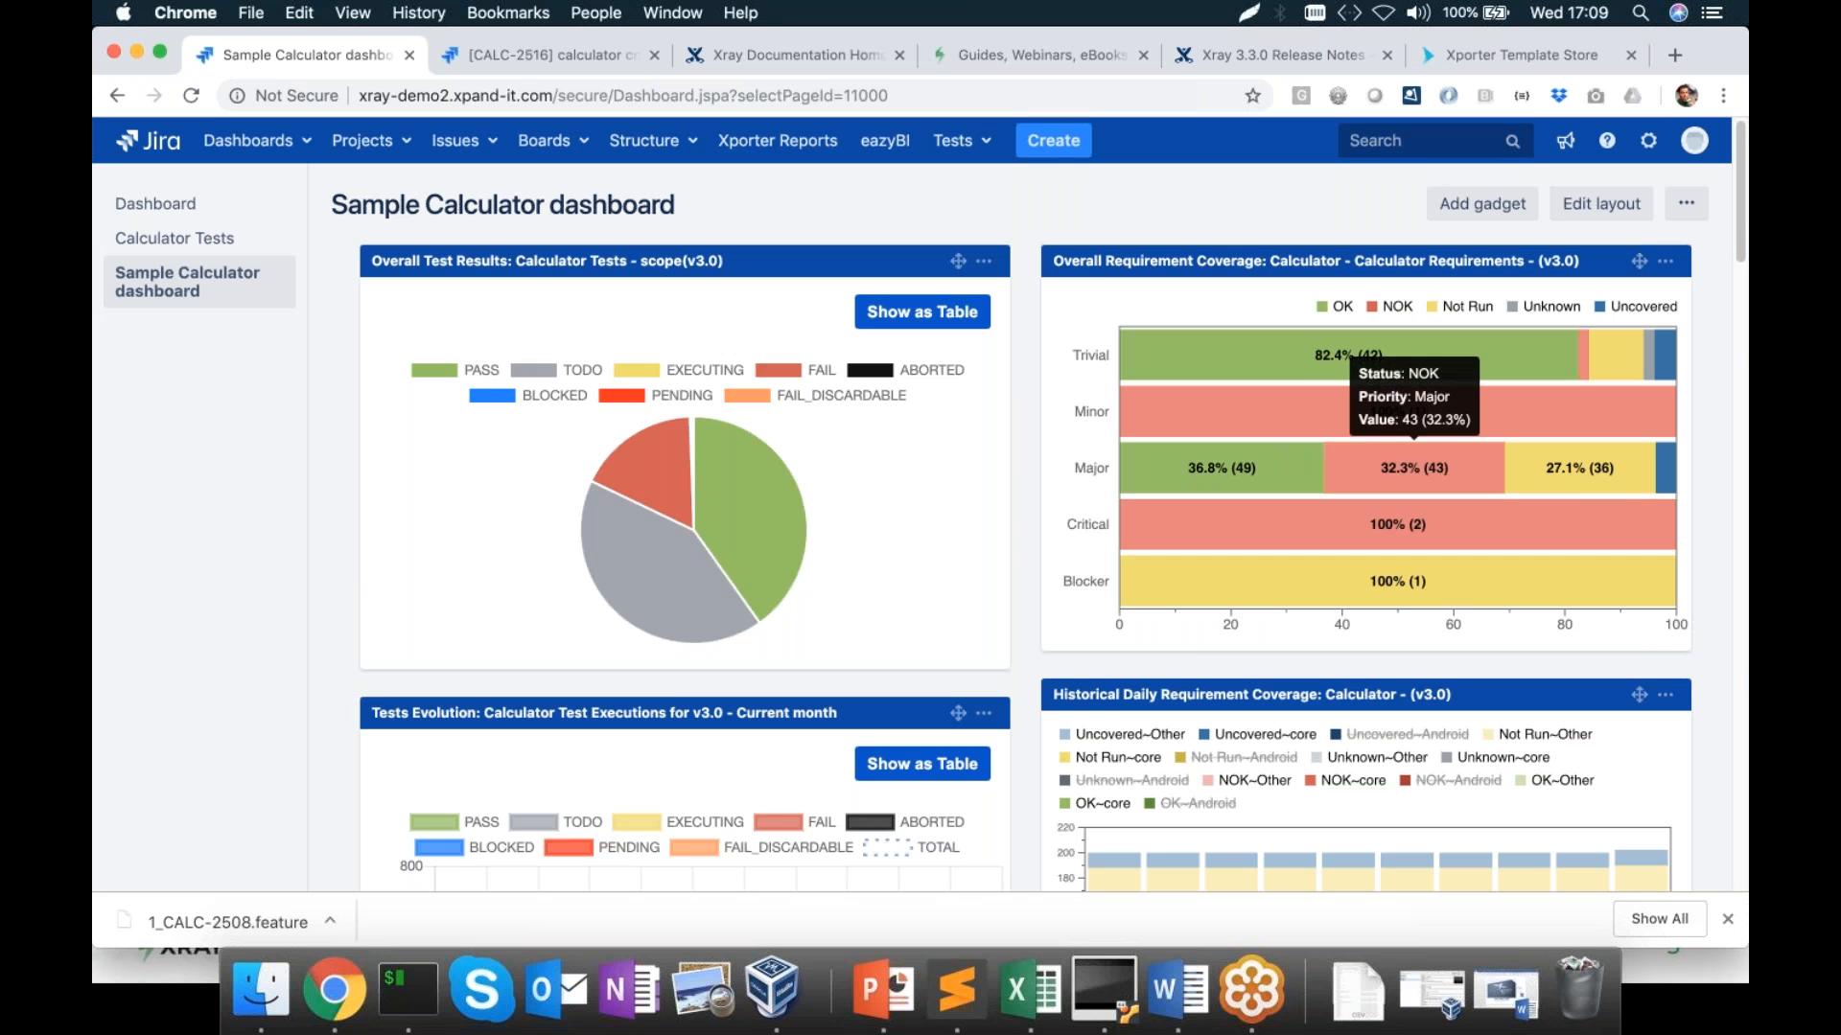
View the Overall Test Results gadget as a table, switch it back to a chart, and examine the pie chart
{"action": "scroll", "coordinate": [1414, 469], "scroll_direction": "down", "scroll_amount": 1}
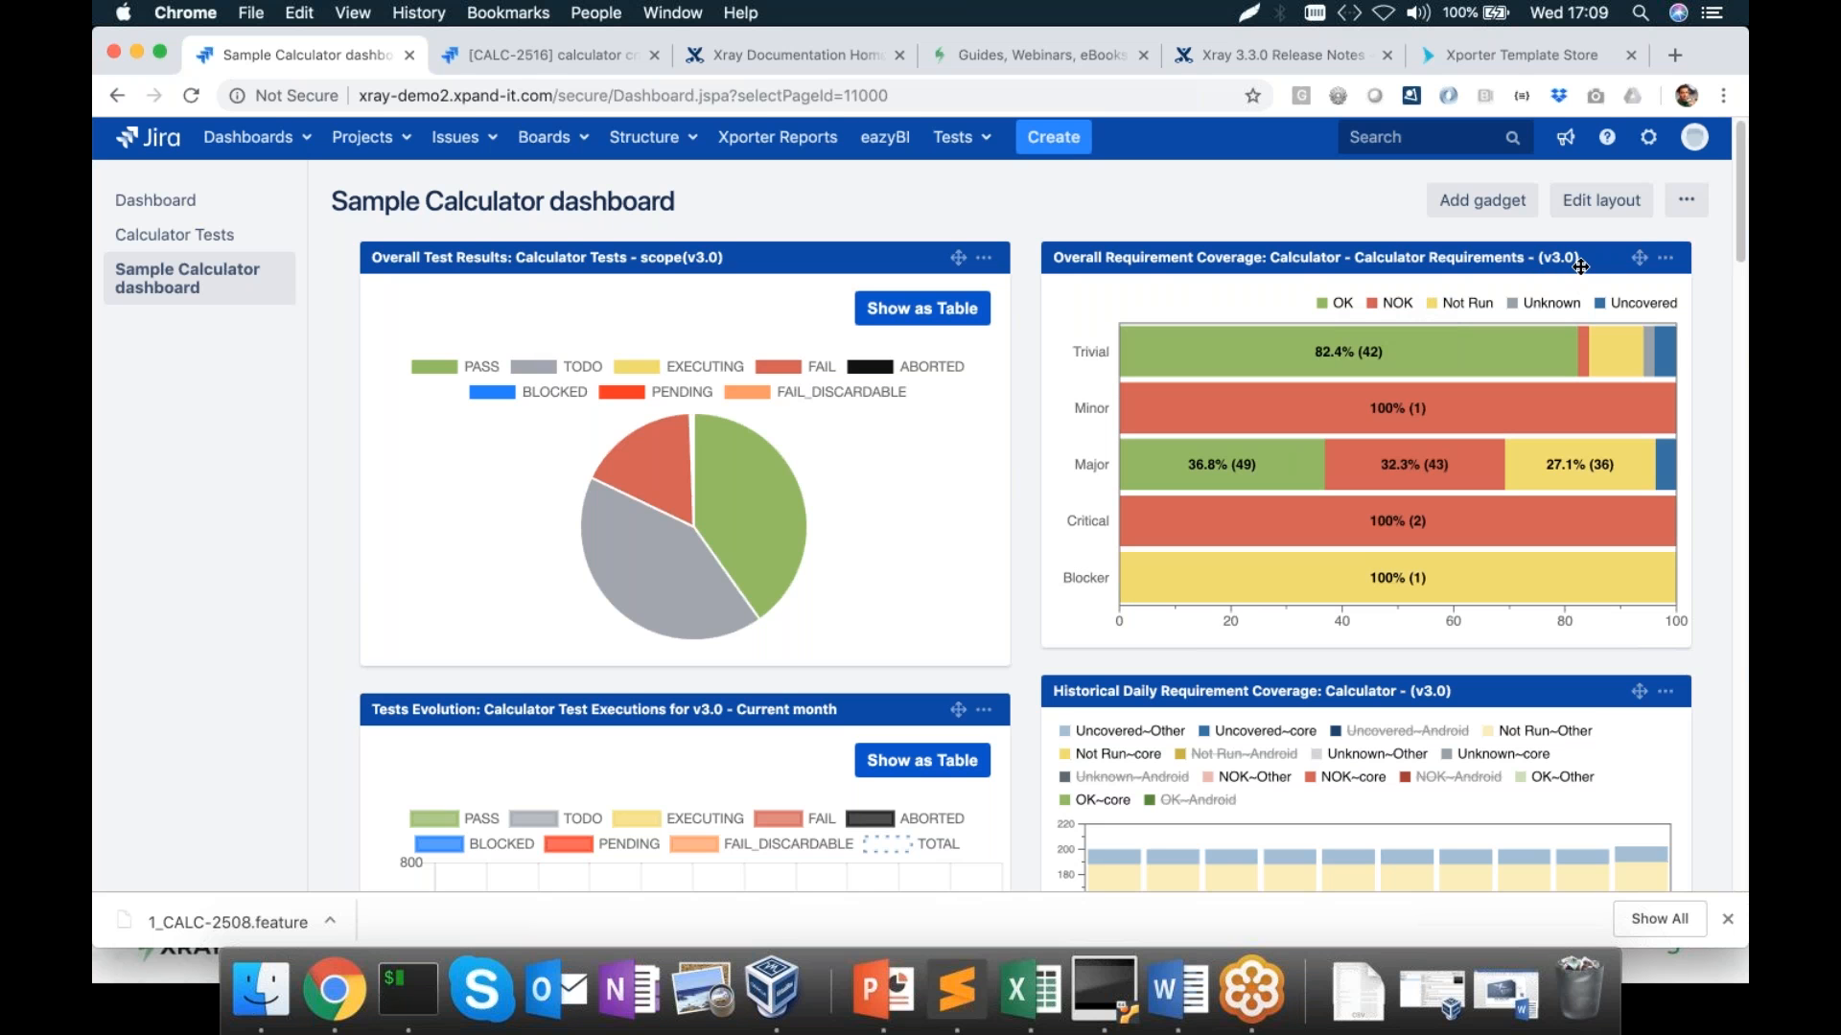
{"action": "scroll", "coordinate": [1580, 267], "scroll_direction": "down", "scroll_amount": 1}
{"action": "left_click", "coordinate": [920, 268]}
{"action": "left_click", "coordinate": [921, 268]}
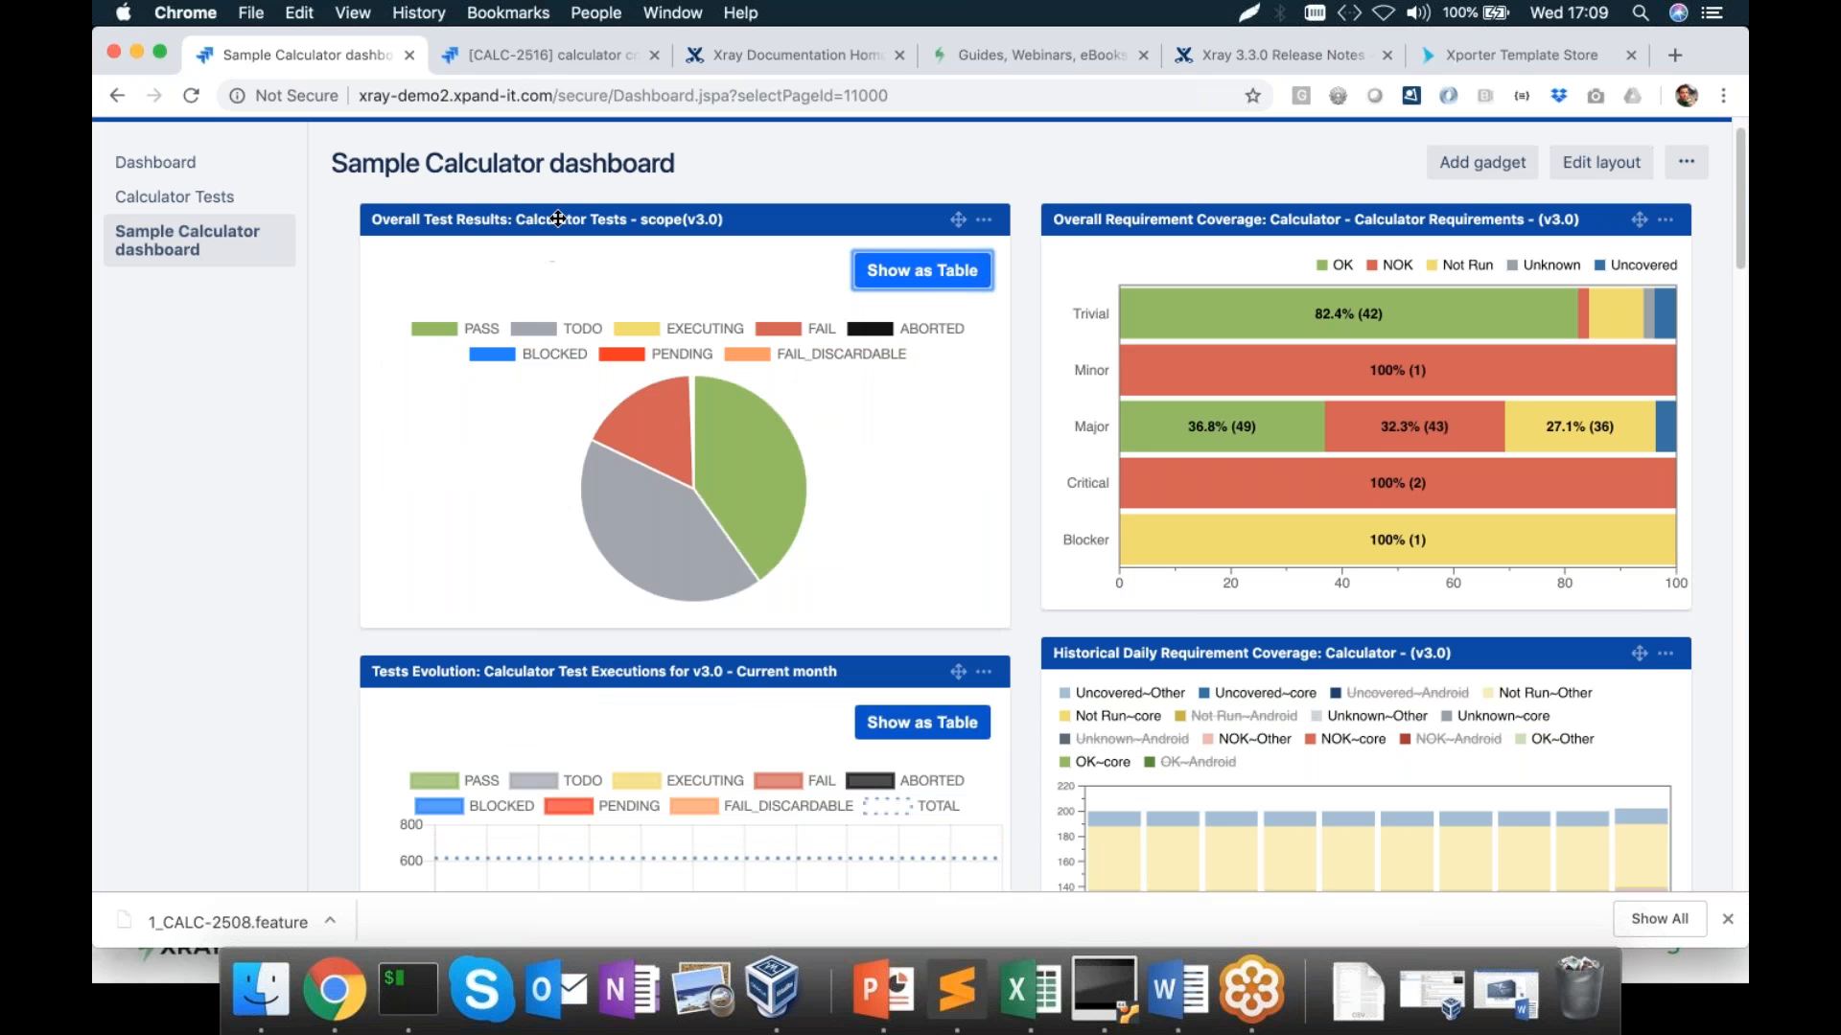
{"action": "mouse_move", "coordinate": [641, 410]}
Examine the Tests Evolution gadget's daily results as a chart, then as a table, and return it to chart view
{"action": "scroll", "coordinate": [659, 224], "scroll_direction": "down", "scroll_amount": 5}
{"action": "mouse_move", "coordinate": [395, 685]}
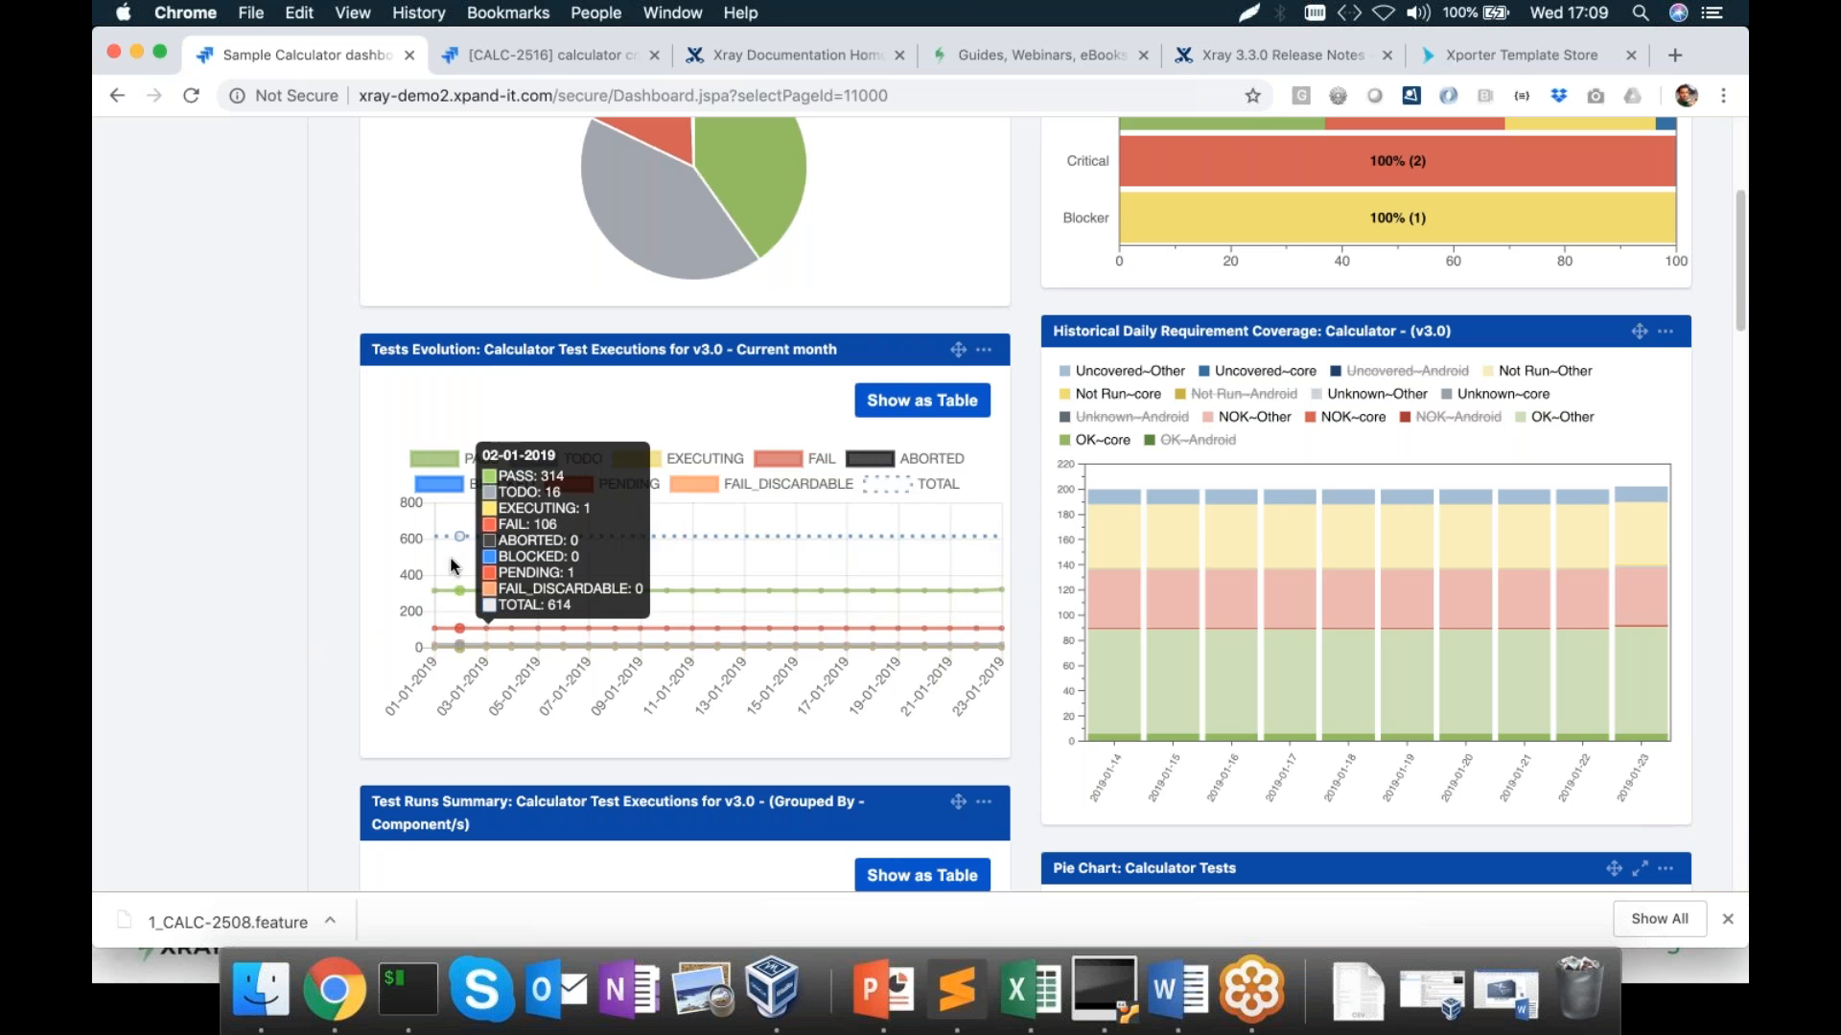
{"action": "left_click", "coordinate": [954, 402]}
{"action": "left_click", "coordinate": [956, 407]}
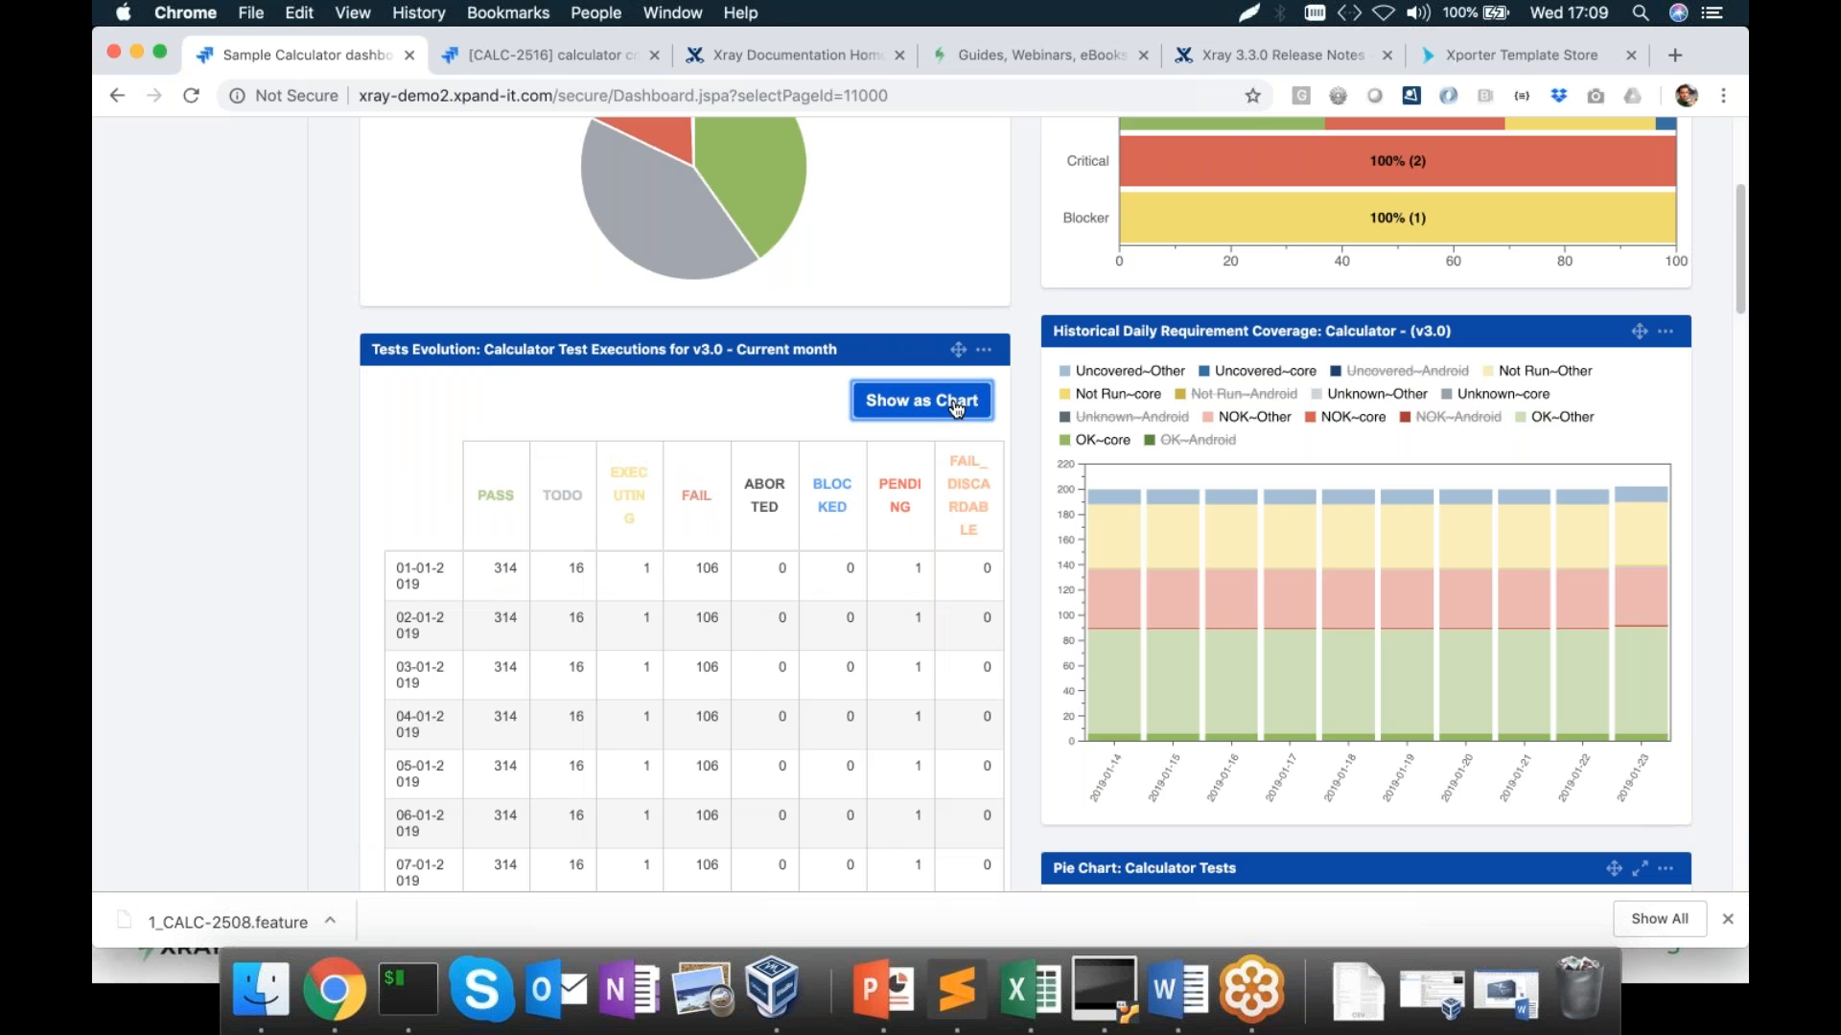
{"action": "scroll", "coordinate": [957, 410], "scroll_direction": "down", "scroll_amount": 3}
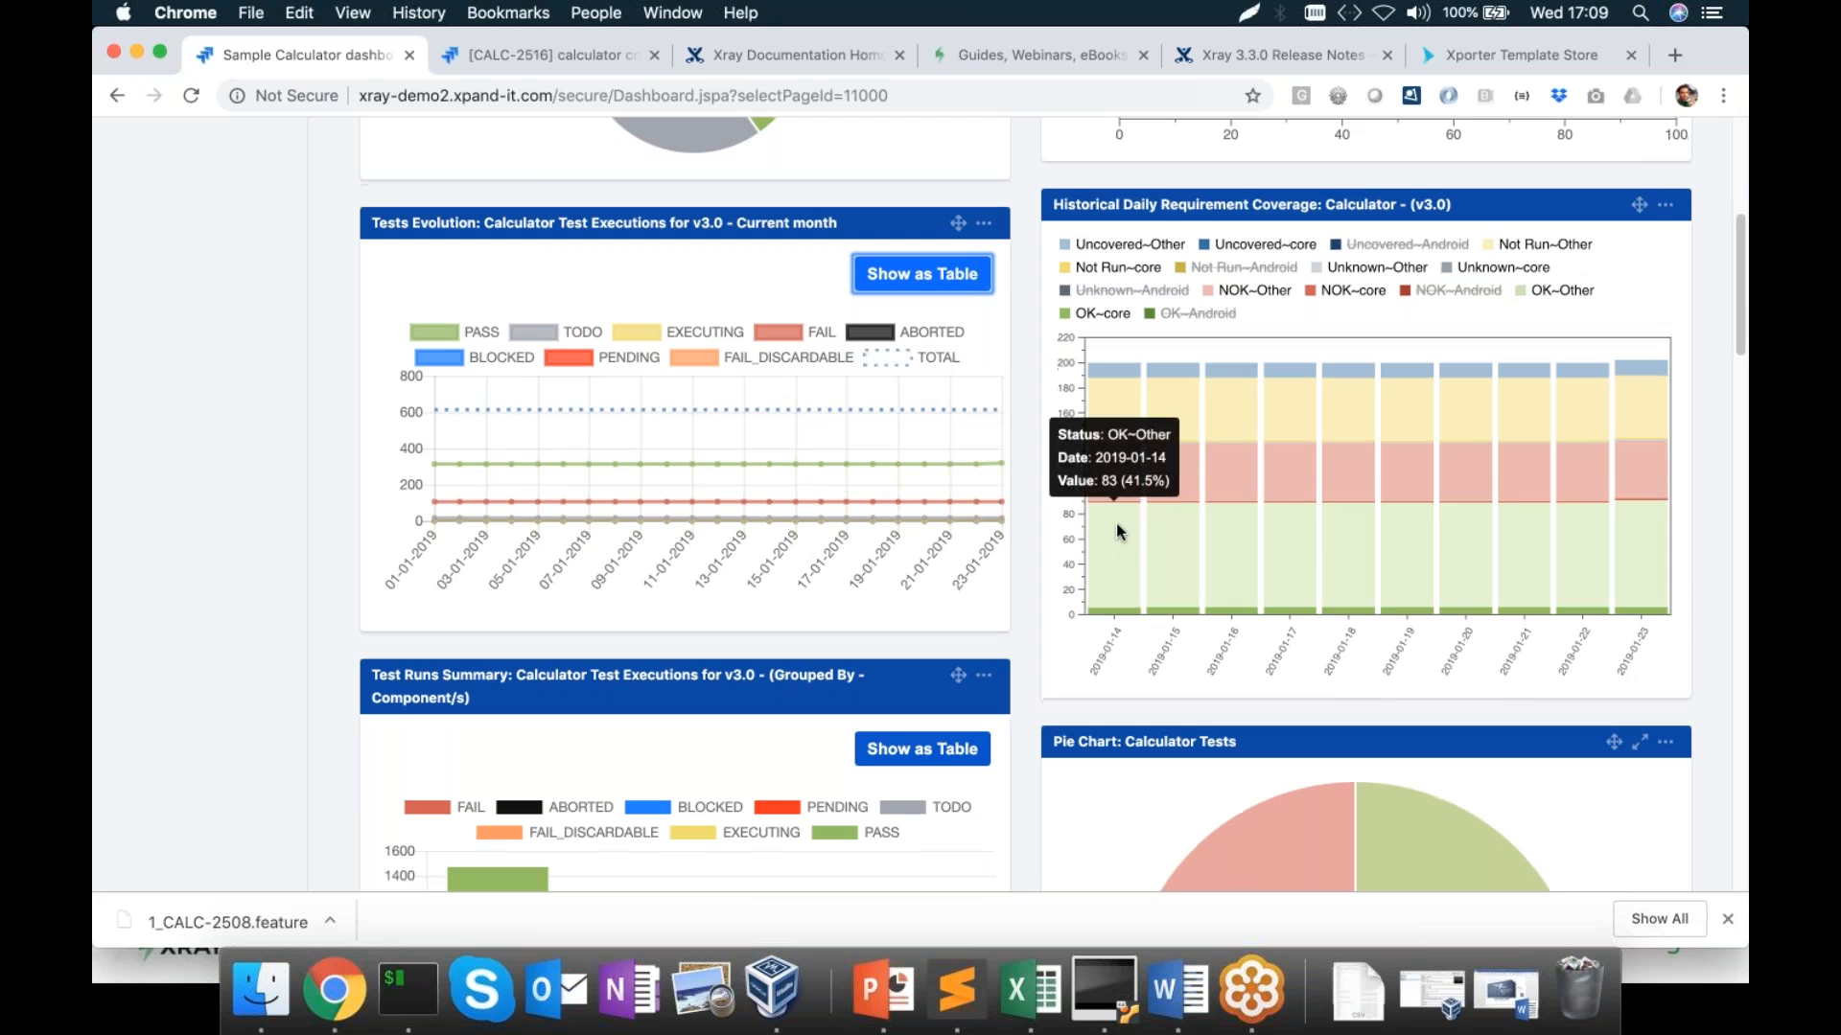
{"action": "mouse_move", "coordinate": [957, 509]}
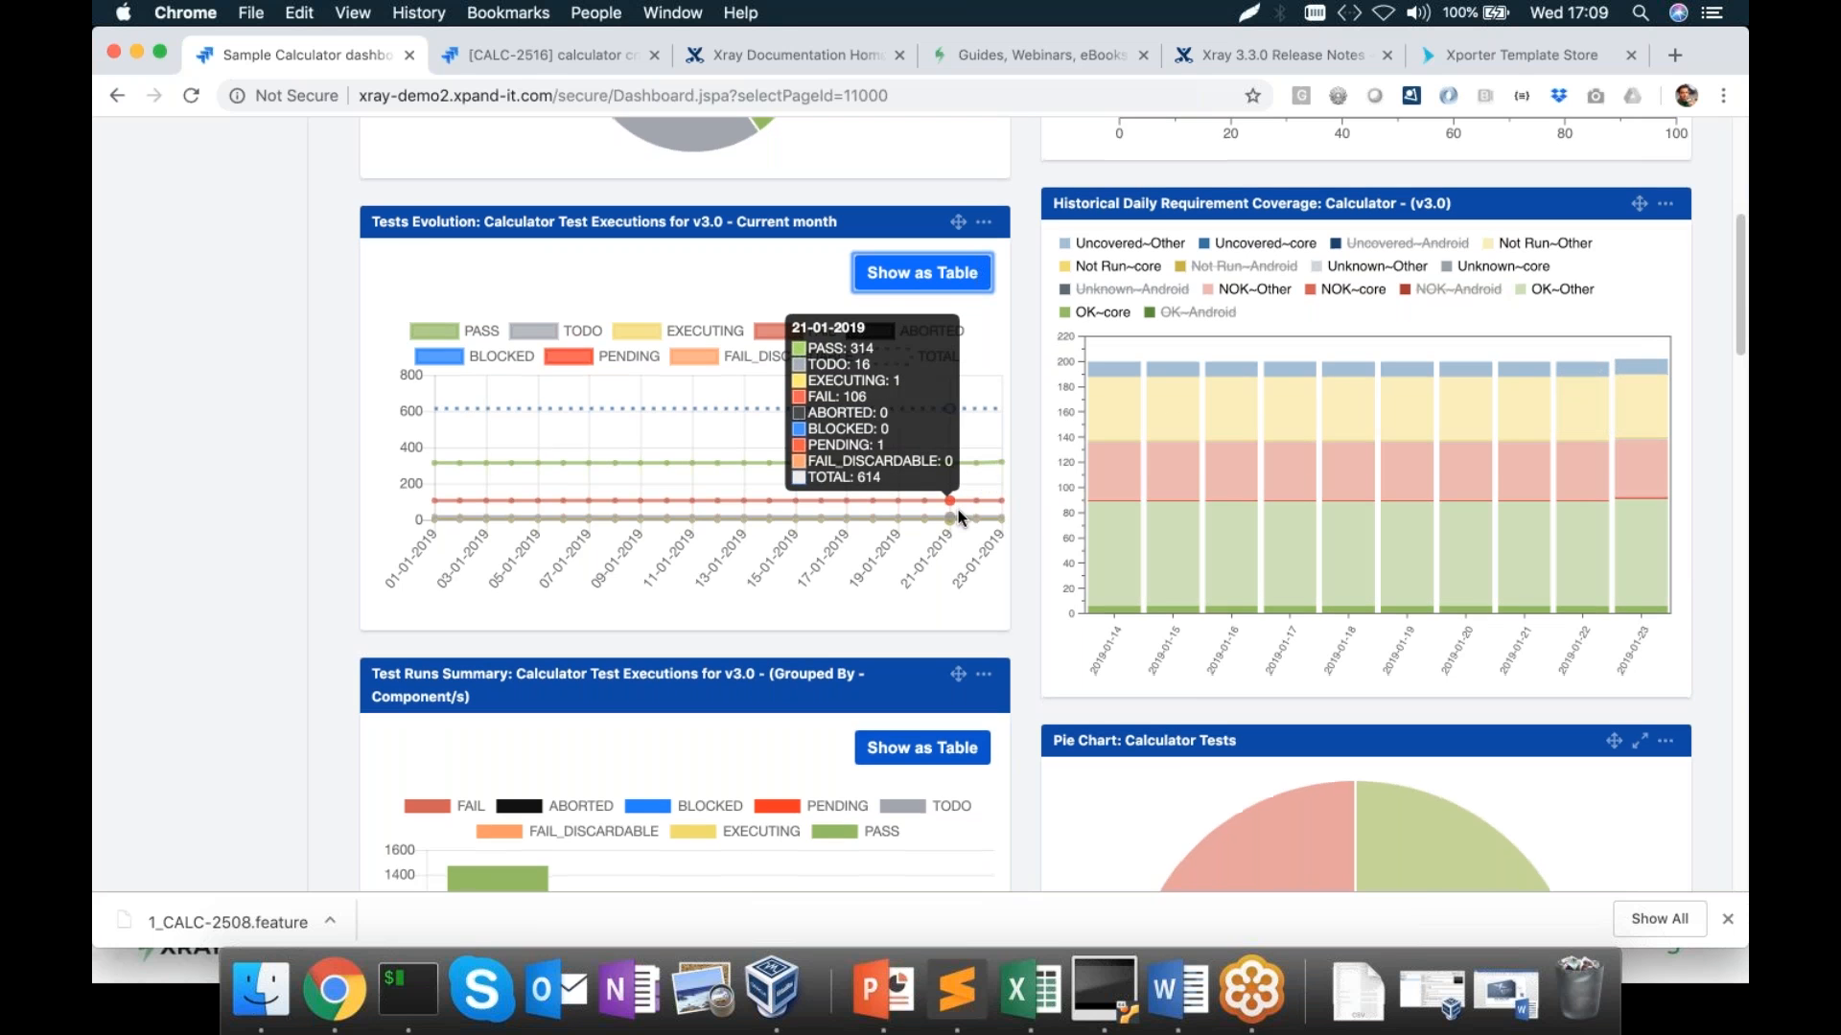
Examine the Test Runs Summary by component and the Requirements List gadget further down the dashboard
{"action": "scroll", "coordinate": [957, 513], "scroll_direction": "down", "scroll_amount": 5}
{"action": "scroll", "coordinate": [962, 518], "scroll_direction": "down", "scroll_amount": 2}
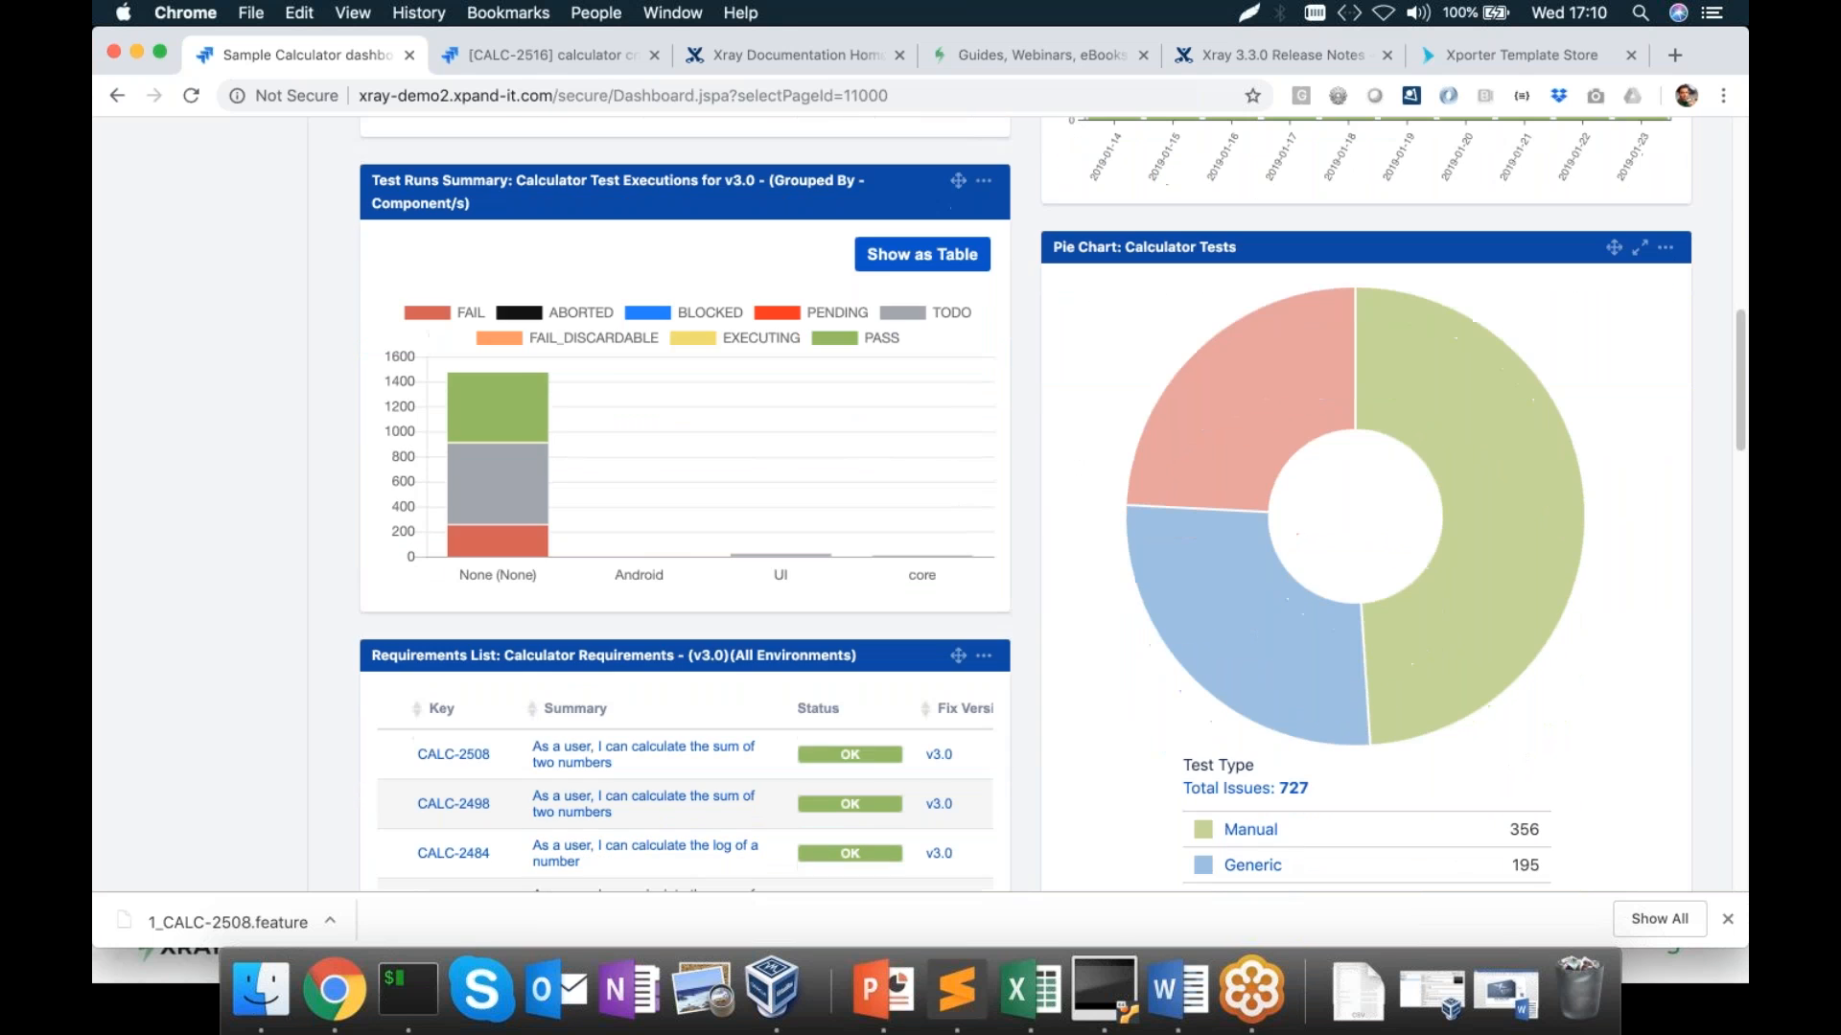
{"action": "mouse_move", "coordinate": [524, 429]}
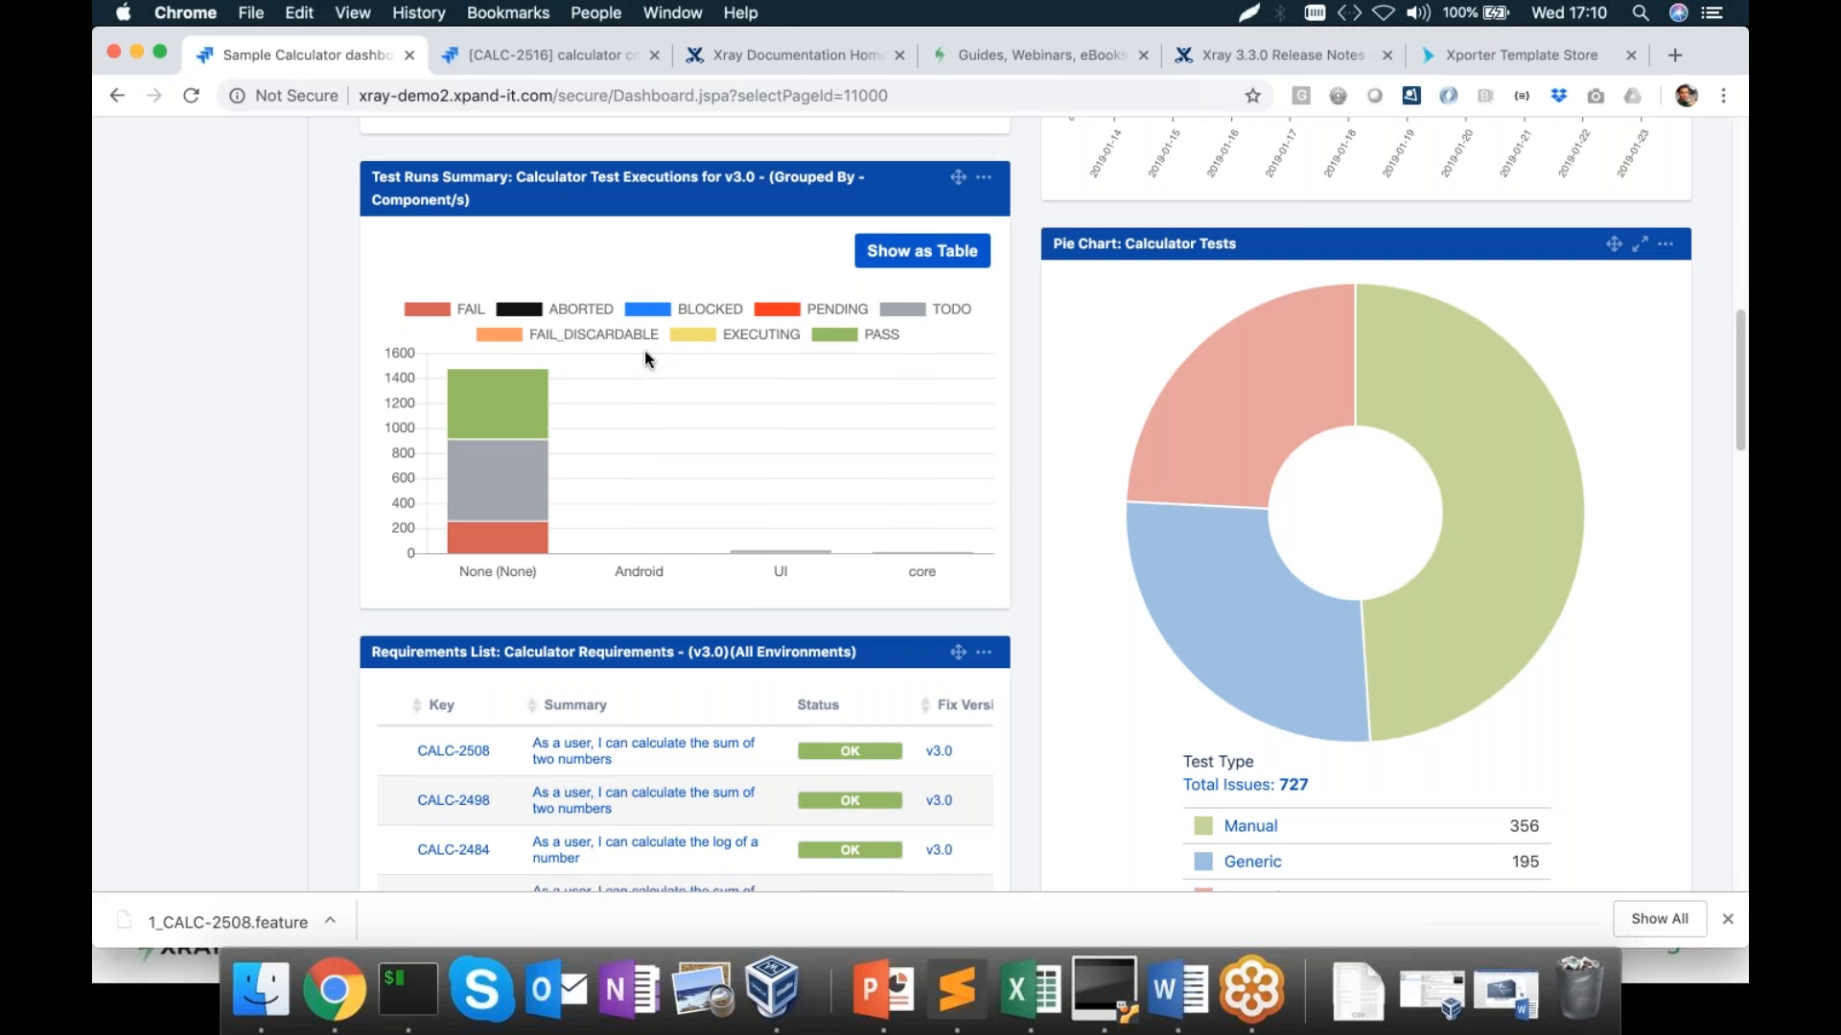
{"action": "scroll", "coordinate": [644, 359], "scroll_direction": "down", "scroll_amount": 5}
{"action": "scroll", "coordinate": [704, 263], "scroll_direction": "down", "scroll_amount": 3}
{"action": "scroll", "coordinate": [704, 263], "scroll_direction": "up", "scroll_amount": 2}
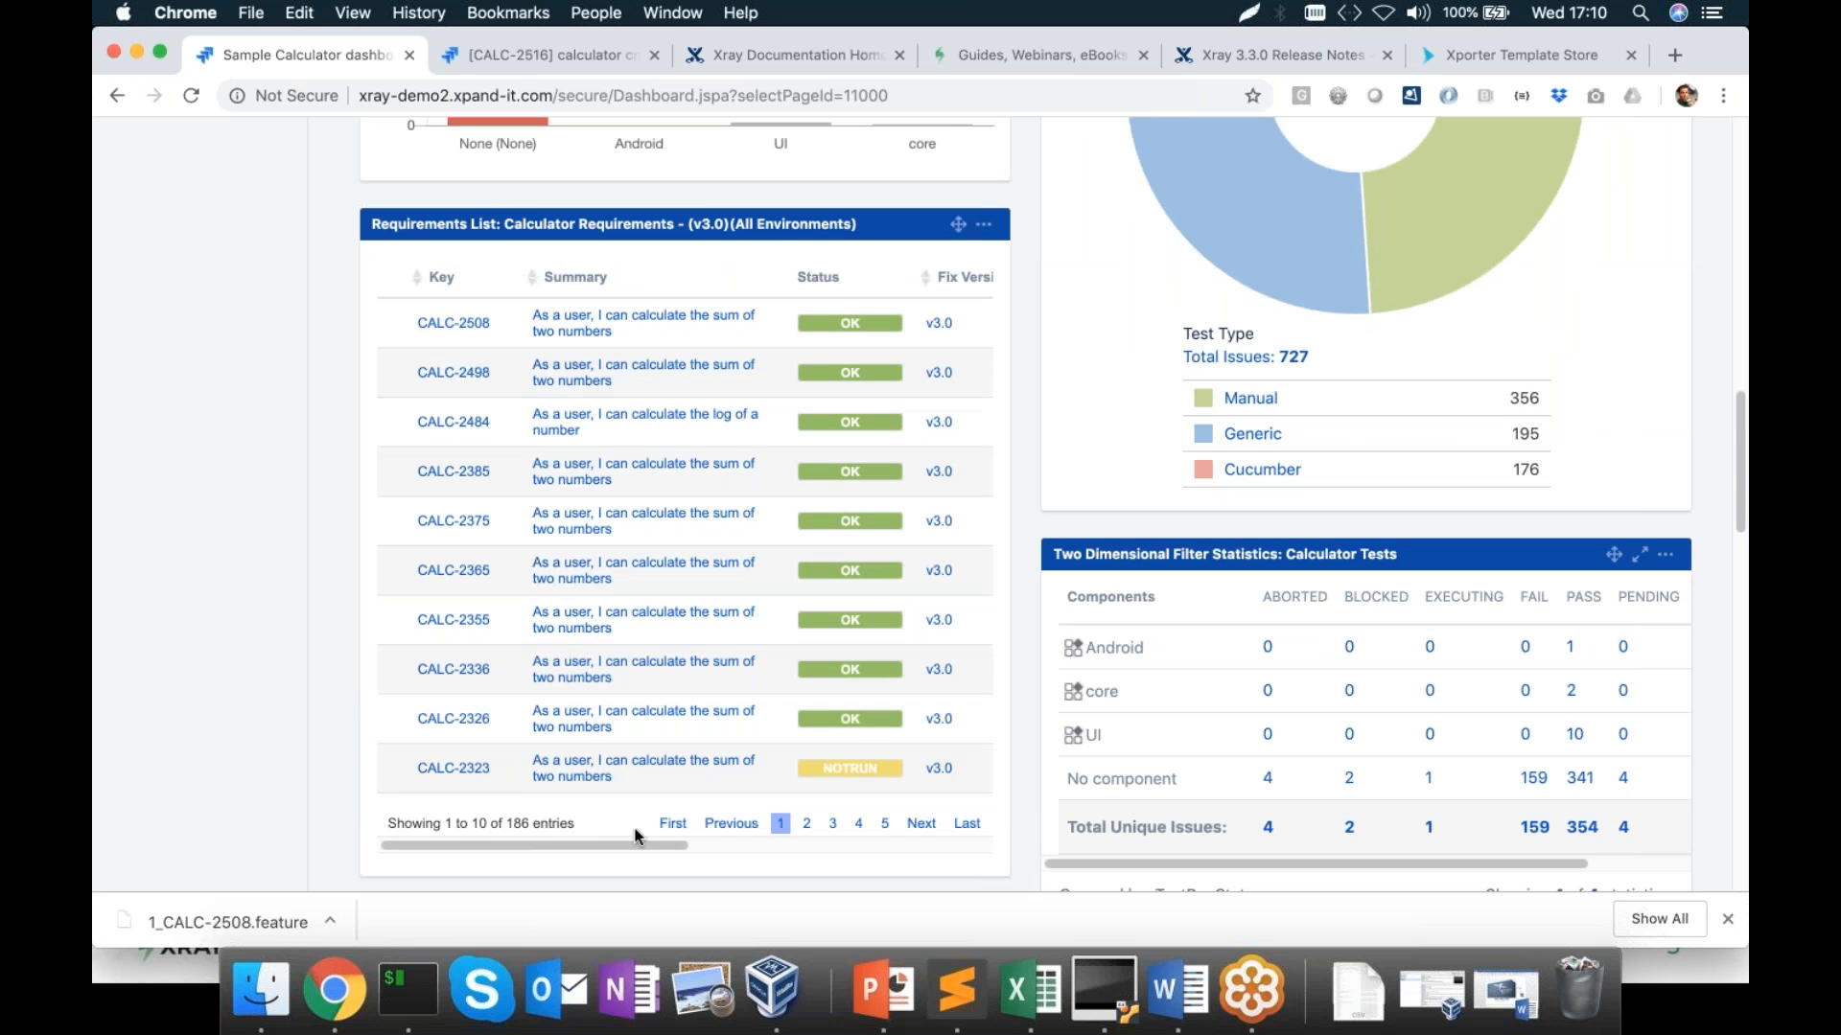
{"action": "left_click_drag", "start_coordinate": [613, 844], "coordinate": [537, 844]}
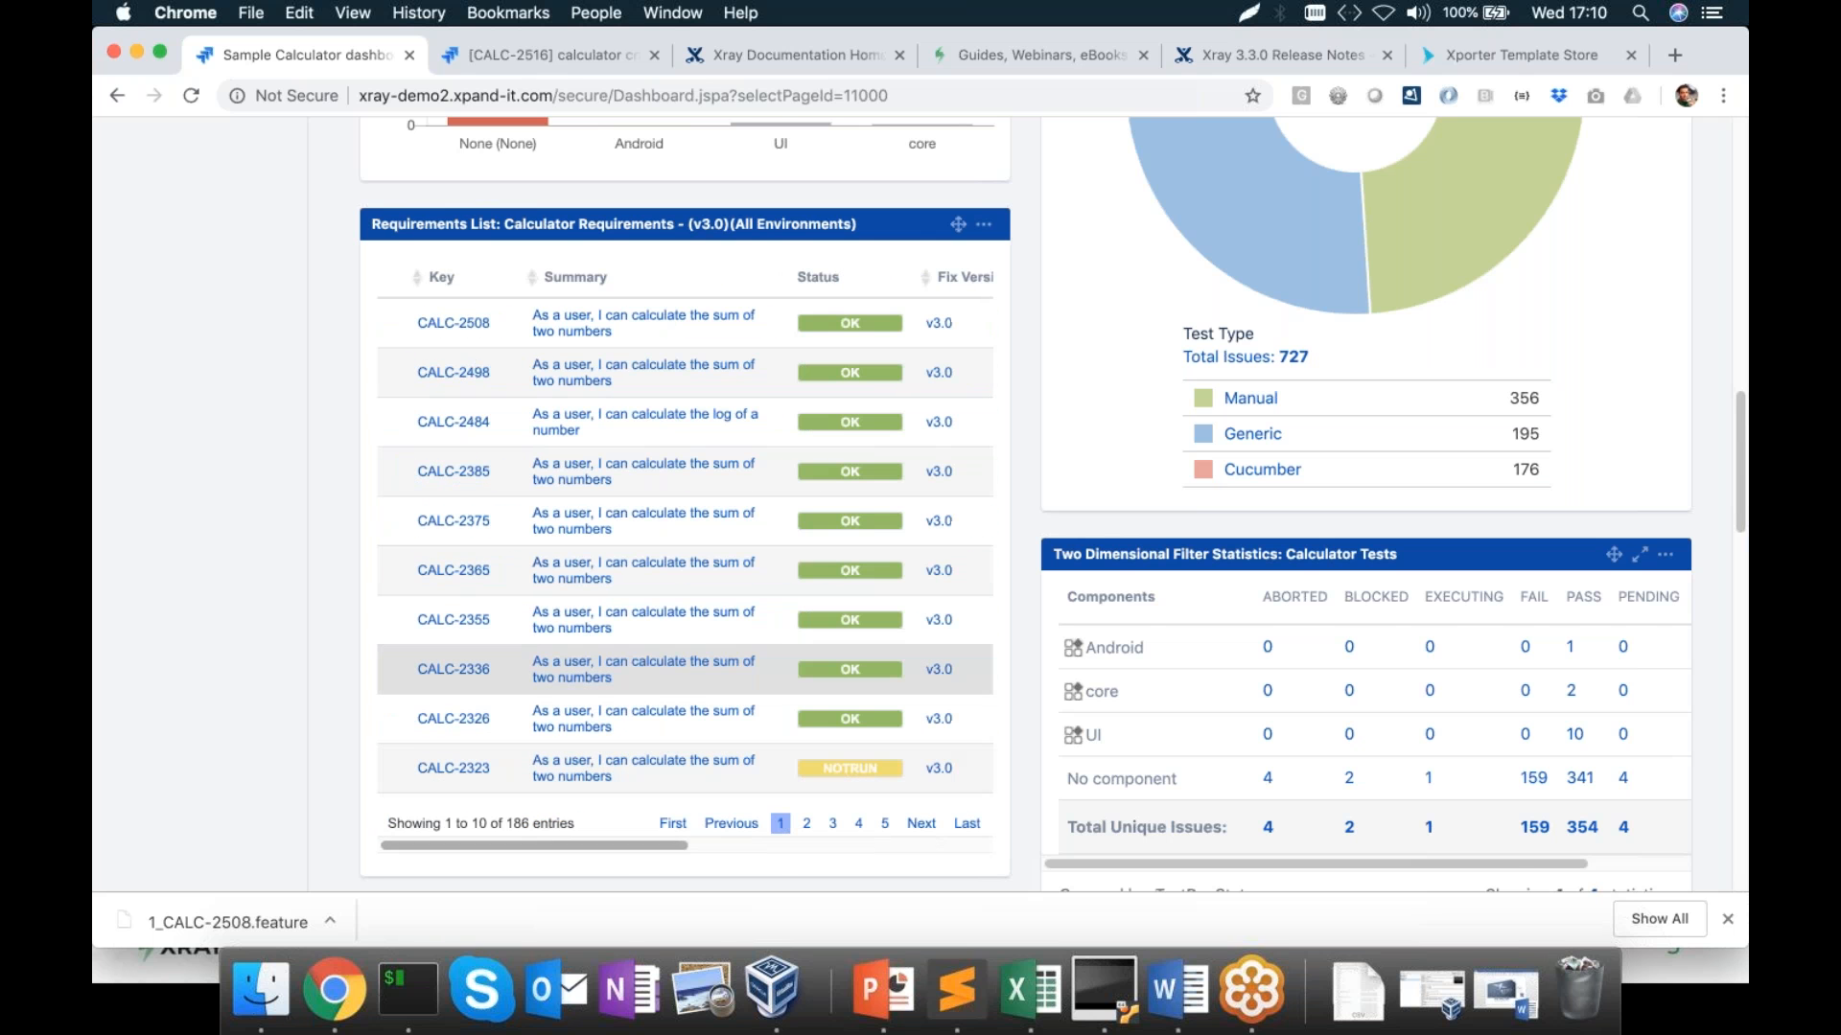
Examine the dashboard's Tests List, Test Runs List, Test Sets, Test Plans and Test Executions gadgets, including the test run dates and statuses
{"action": "scroll", "coordinate": [920, 504], "scroll_direction": "down", "scroll_amount": 5}
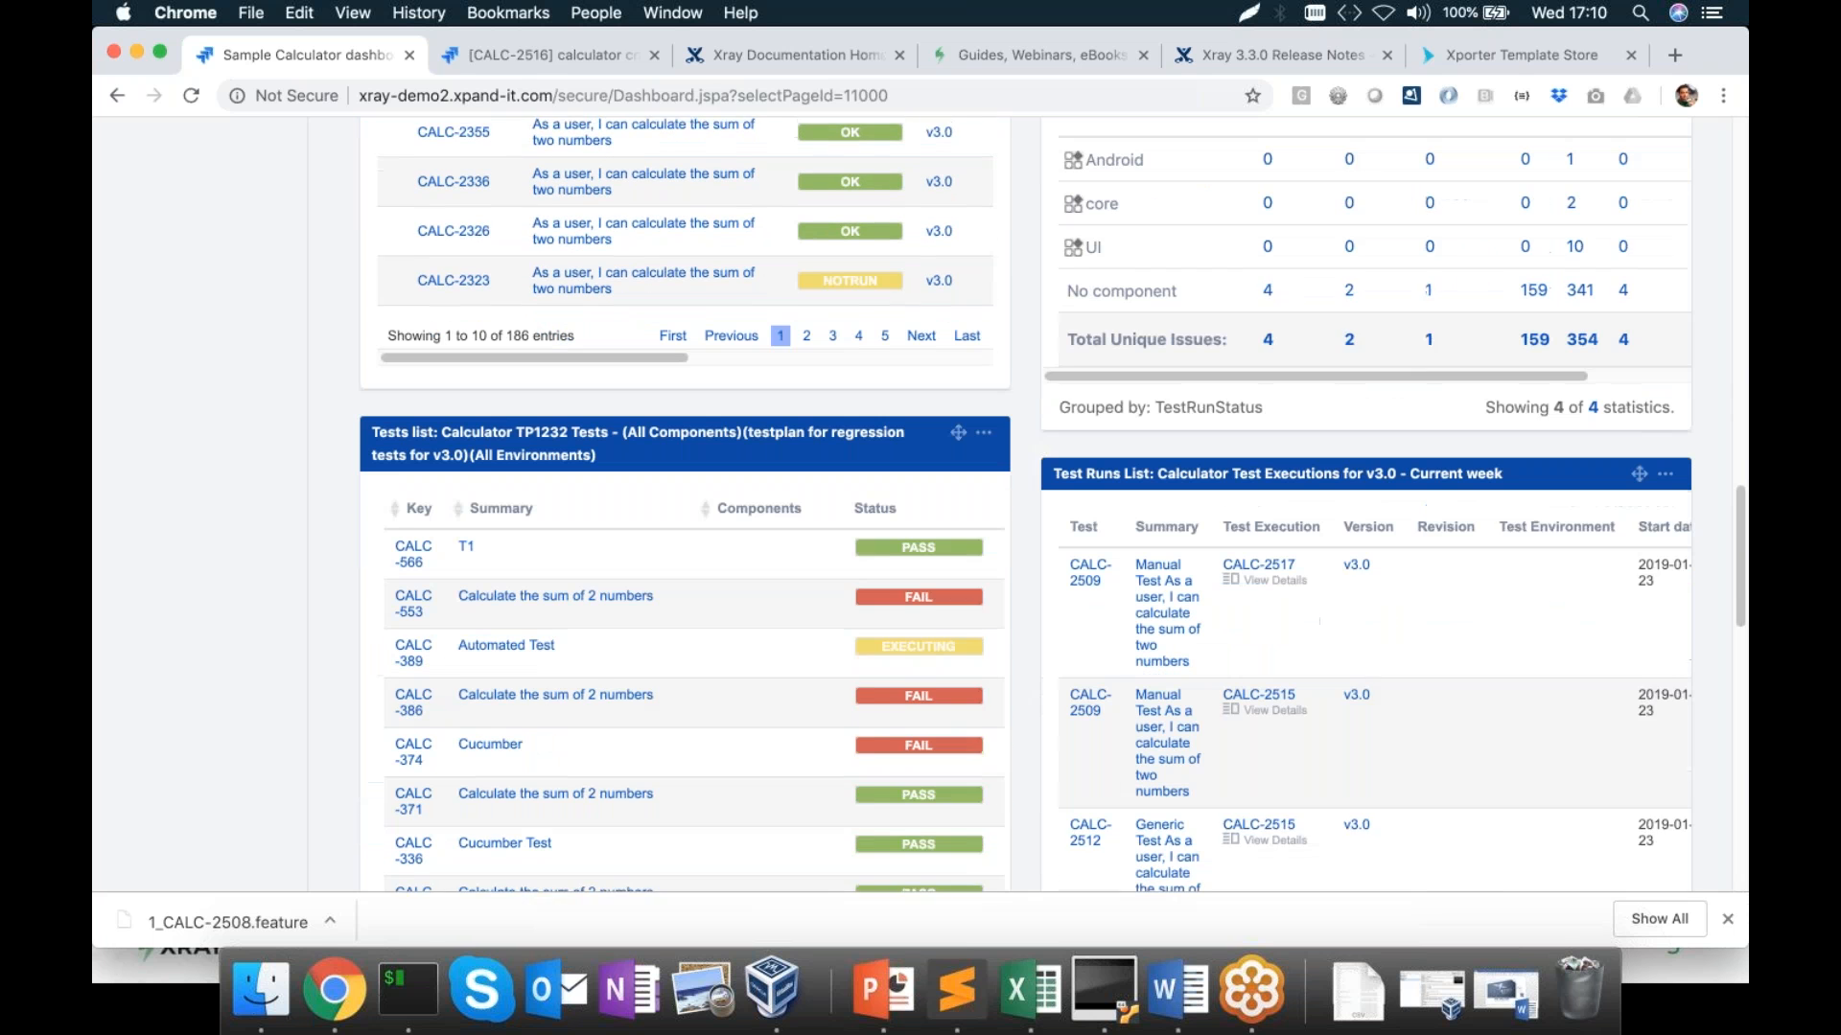
{"action": "scroll", "coordinate": [815, 325], "scroll_direction": "down", "scroll_amount": 2}
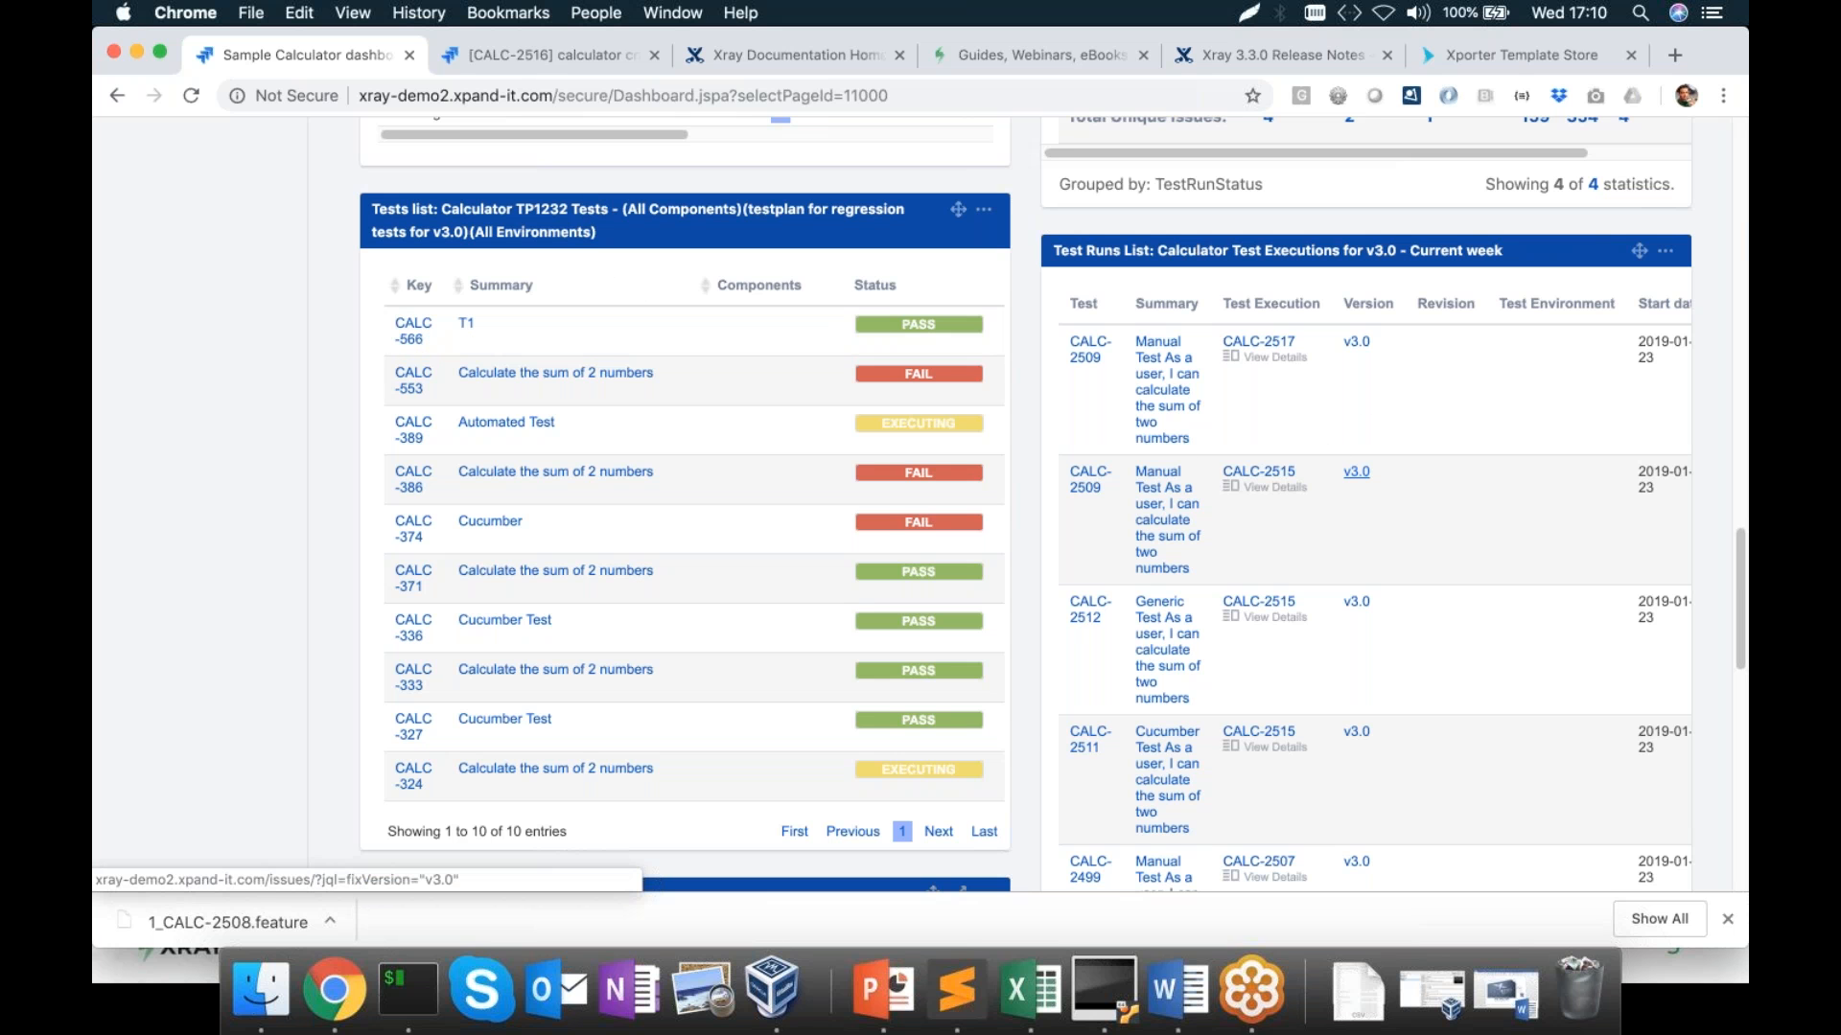
{"action": "scroll", "coordinate": [1355, 472], "scroll_direction": "right", "scroll_amount": 3}
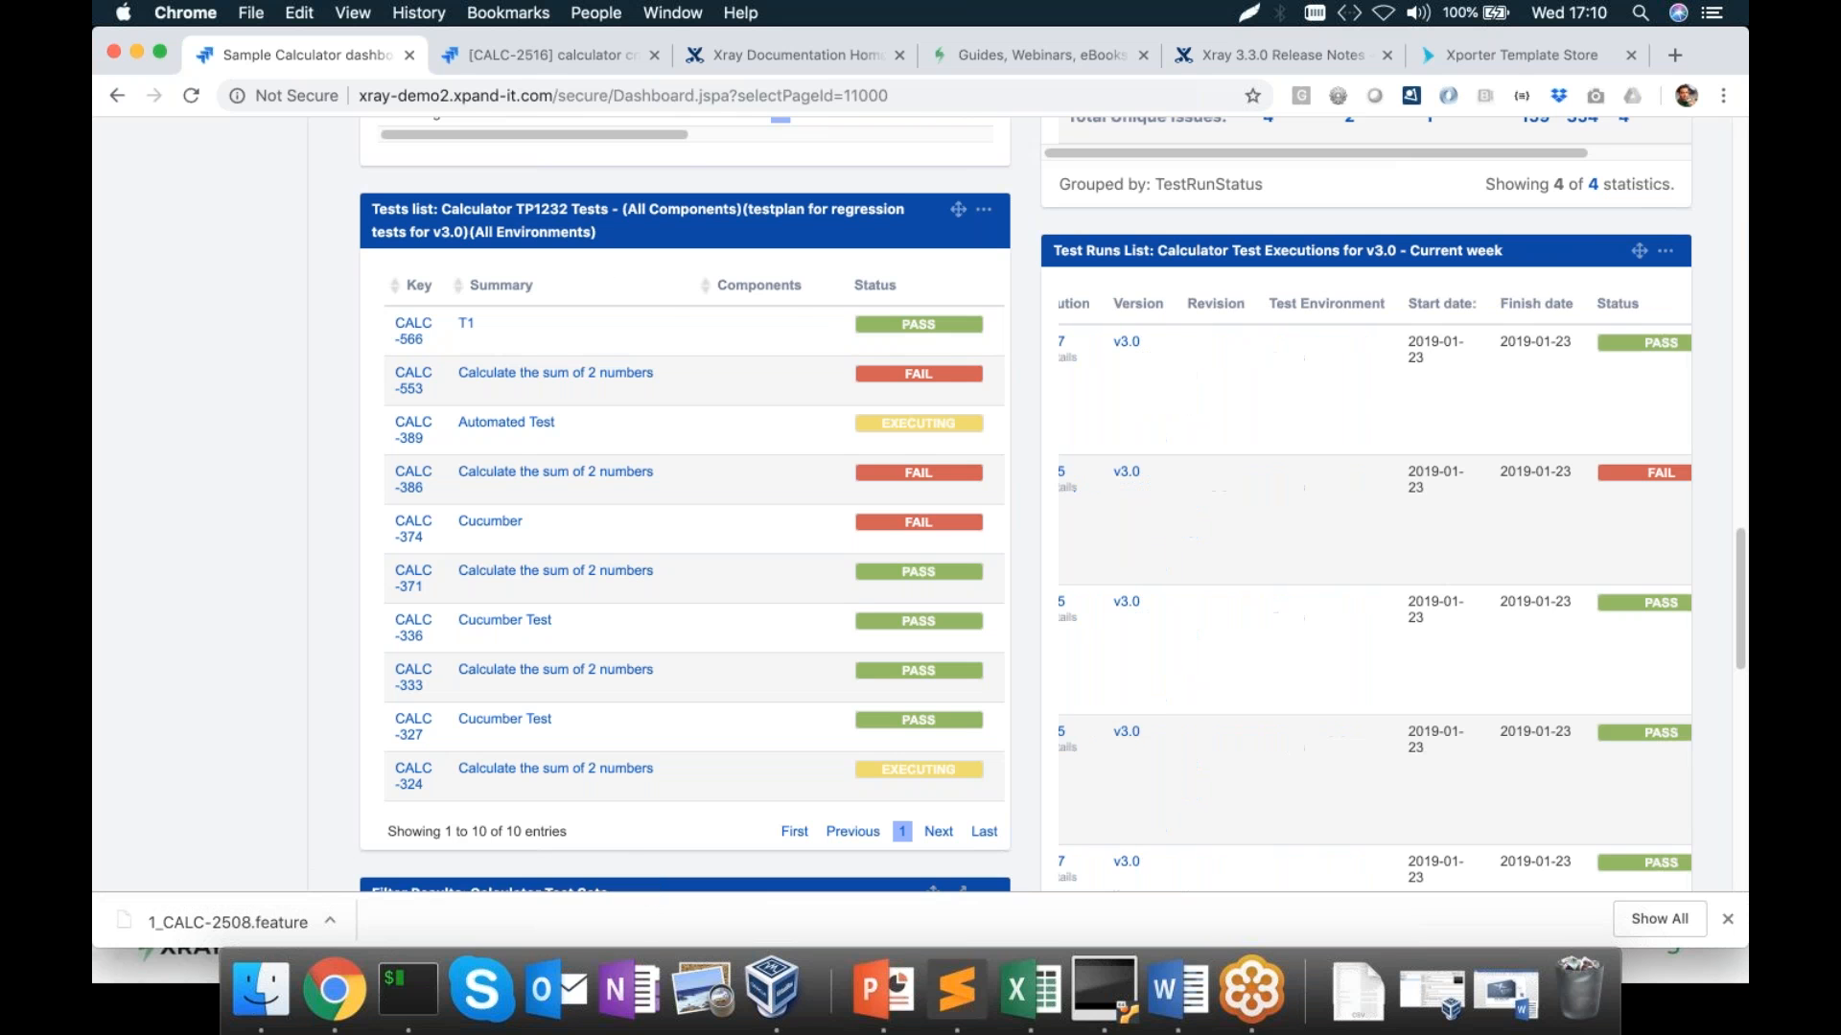
{"action": "scroll", "coordinate": [1304, 360], "scroll_direction": "left", "scroll_amount": 3}
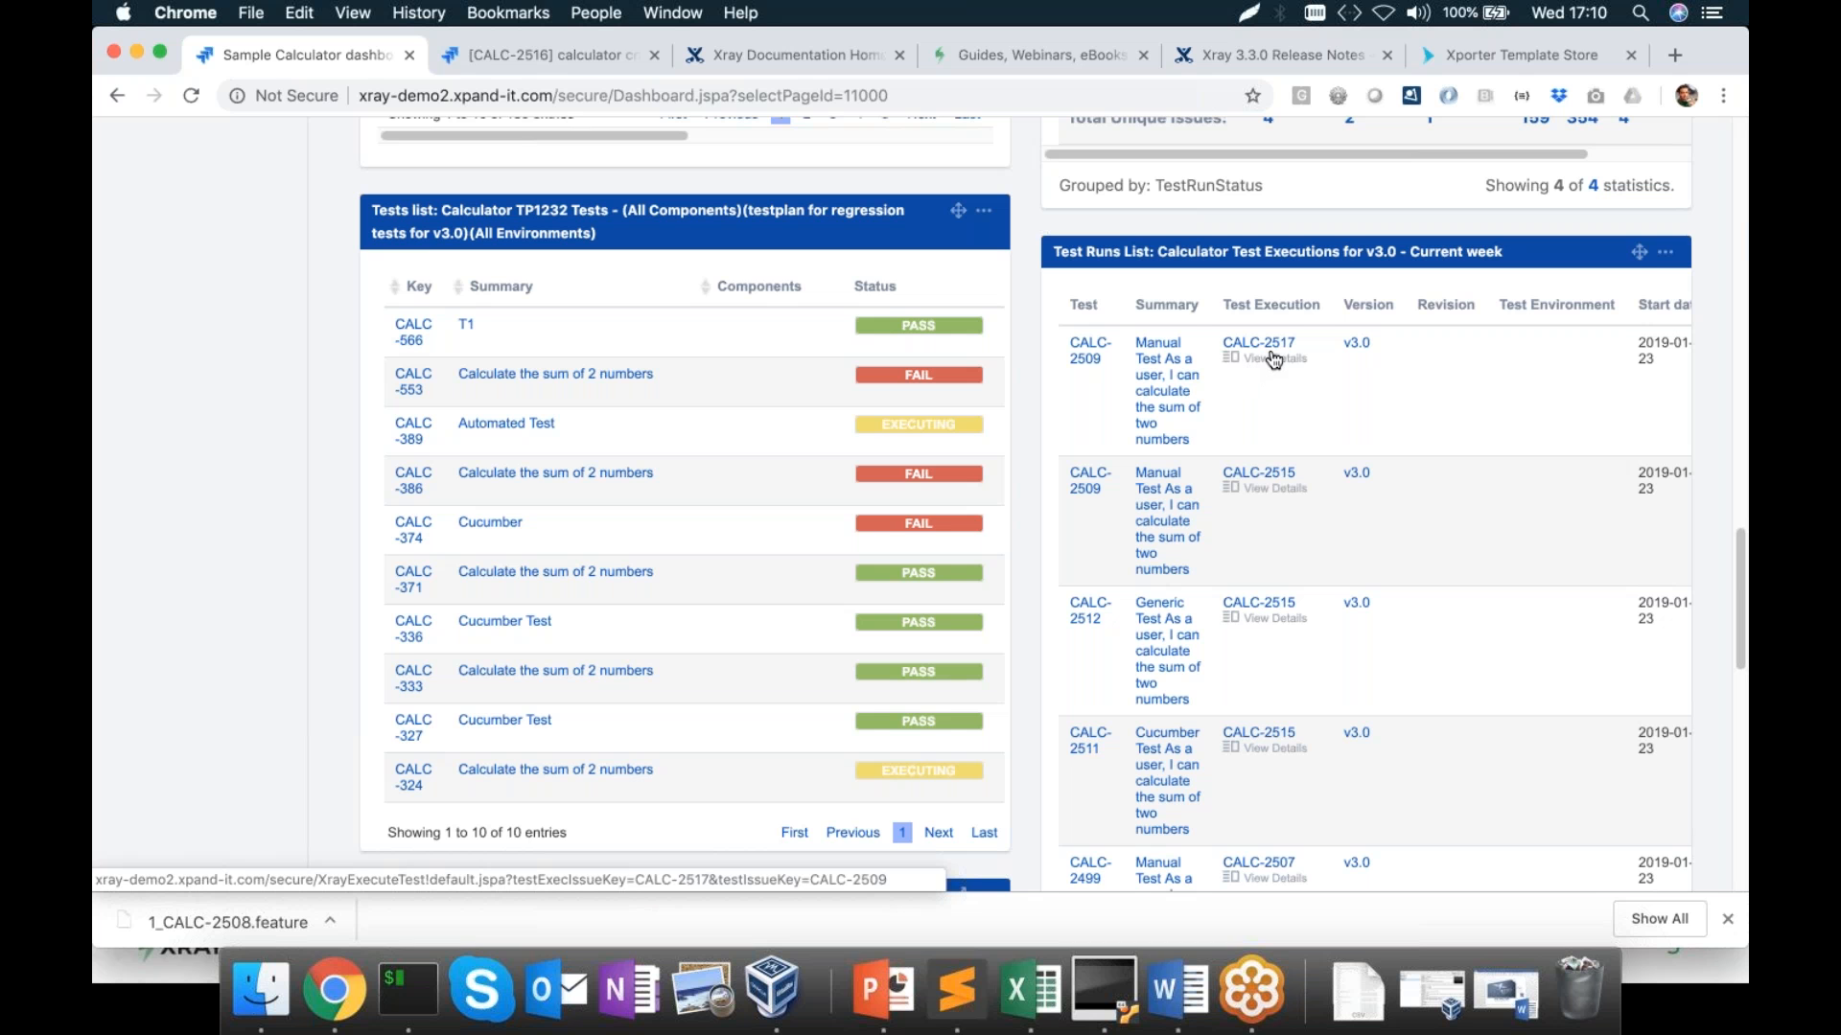
{"action": "scroll", "coordinate": [1273, 360], "scroll_direction": "down", "scroll_amount": 10}
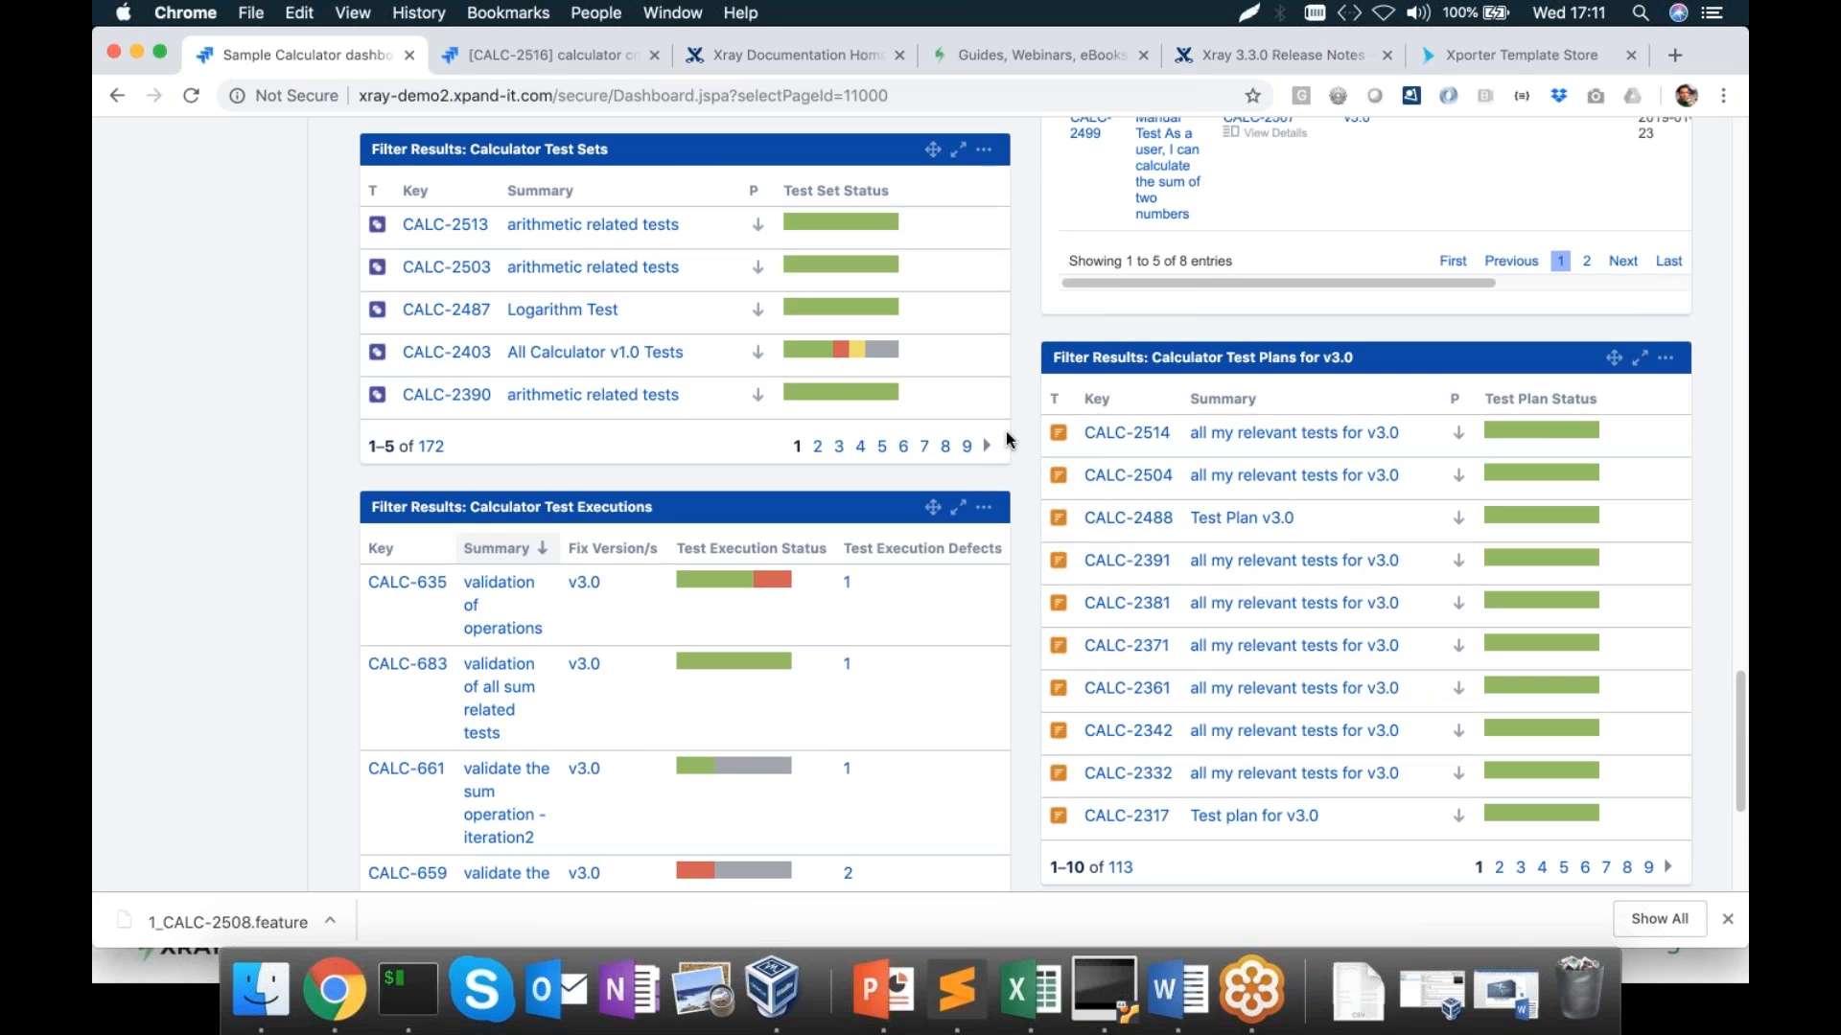
{"action": "scroll", "coordinate": [1006, 439], "scroll_direction": "up", "scroll_amount": 15}
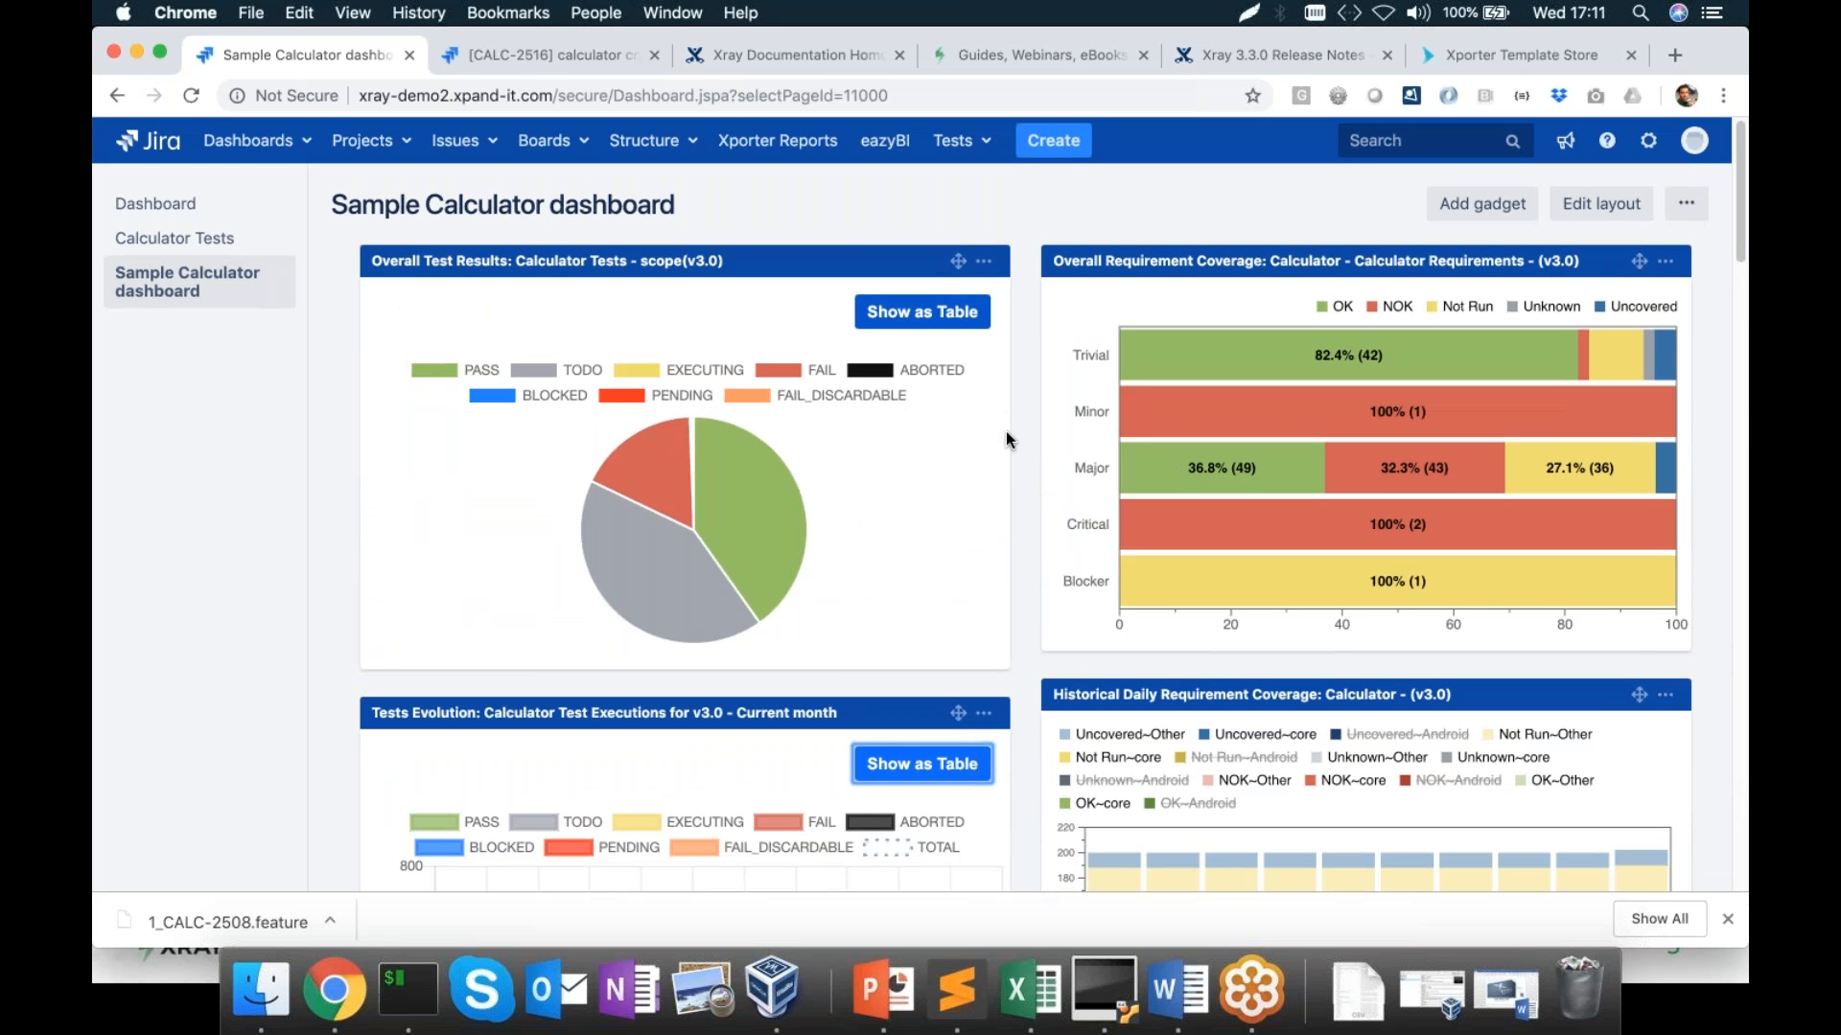
Search the project's test plans, open CALC-2514 "all my relevant tests for v3.0", and open its test execution CALC-2515
{"action": "left_click", "coordinate": [955, 151]}
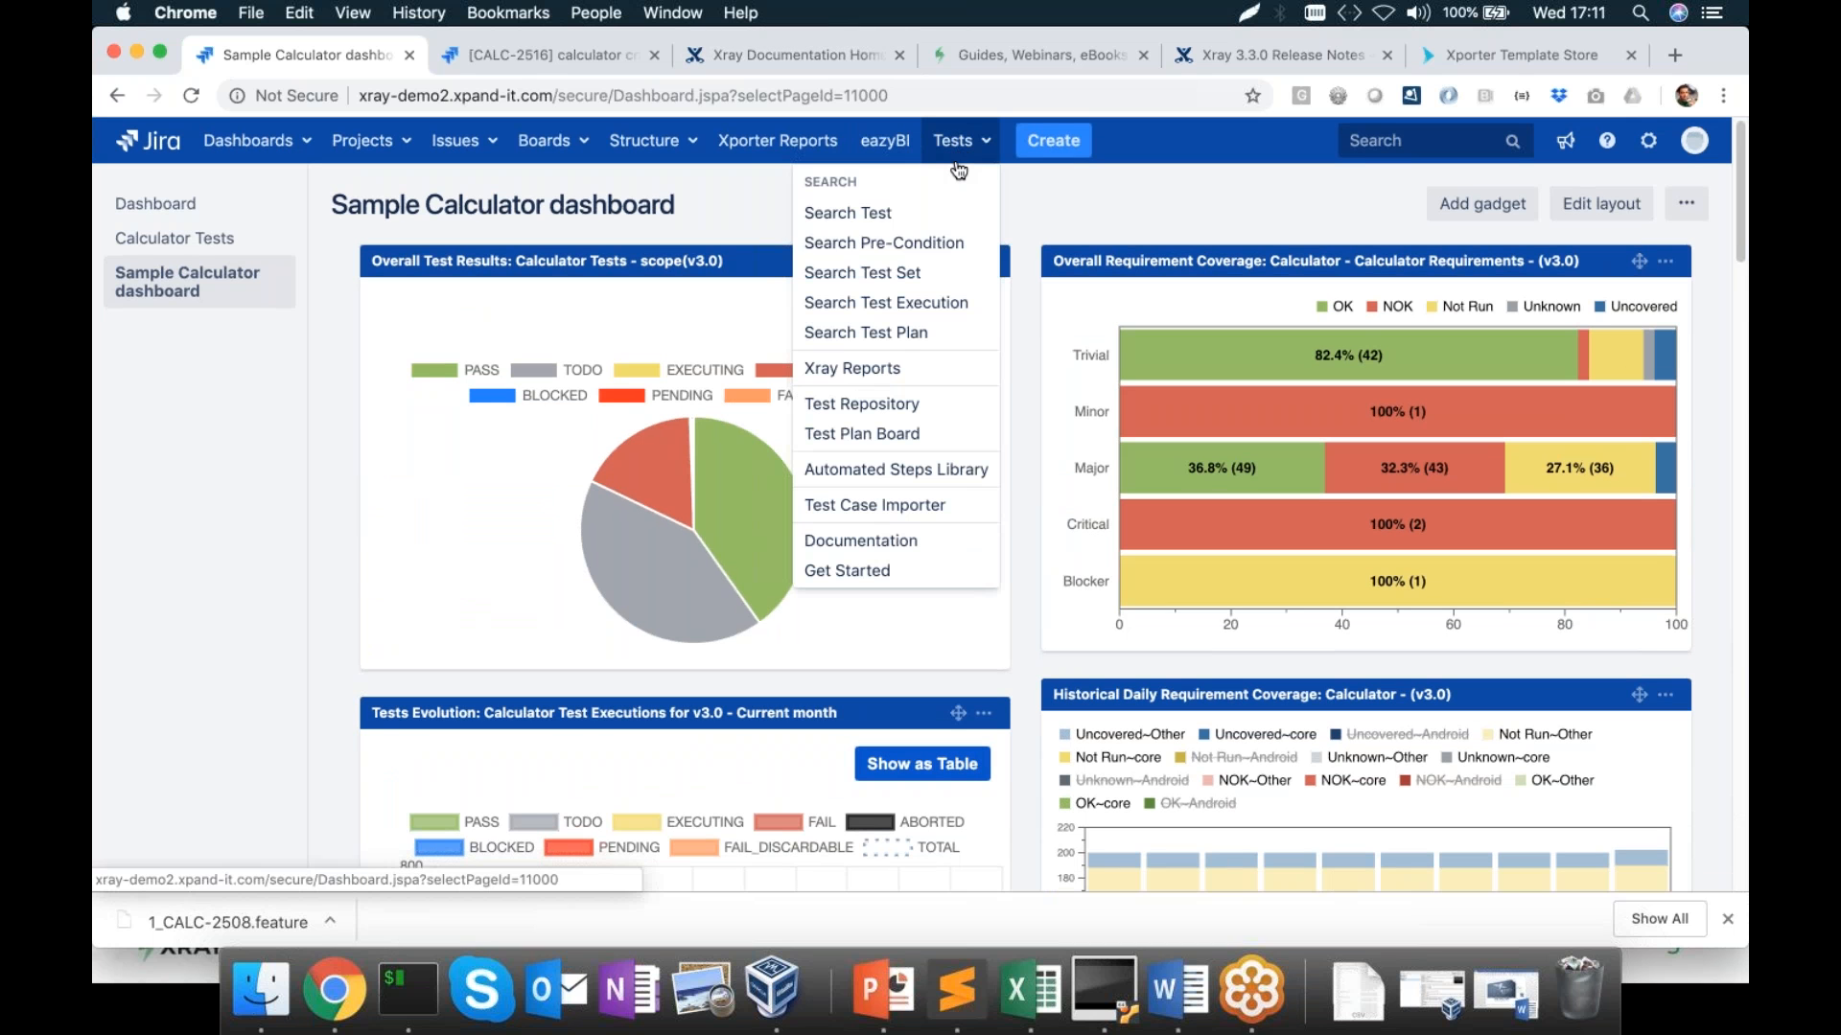
{"action": "left_click", "coordinate": [924, 336]}
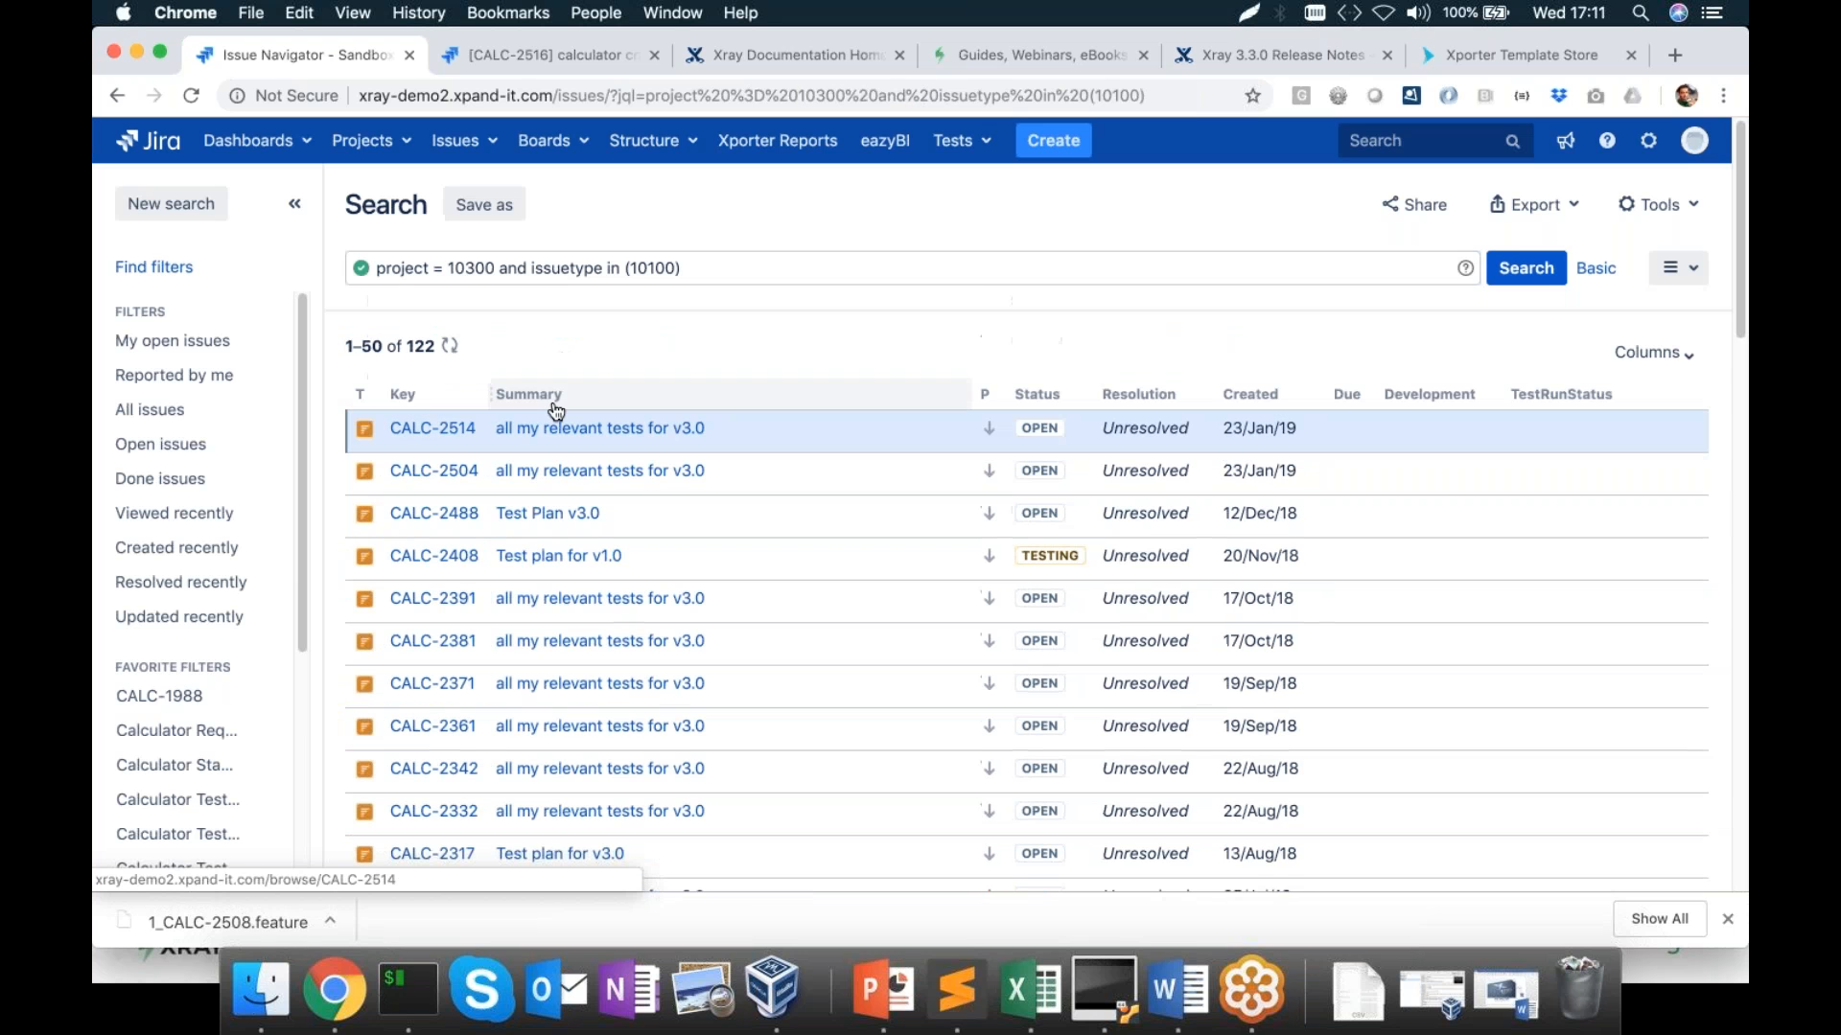
{"action": "left_click", "coordinate": [554, 429]}
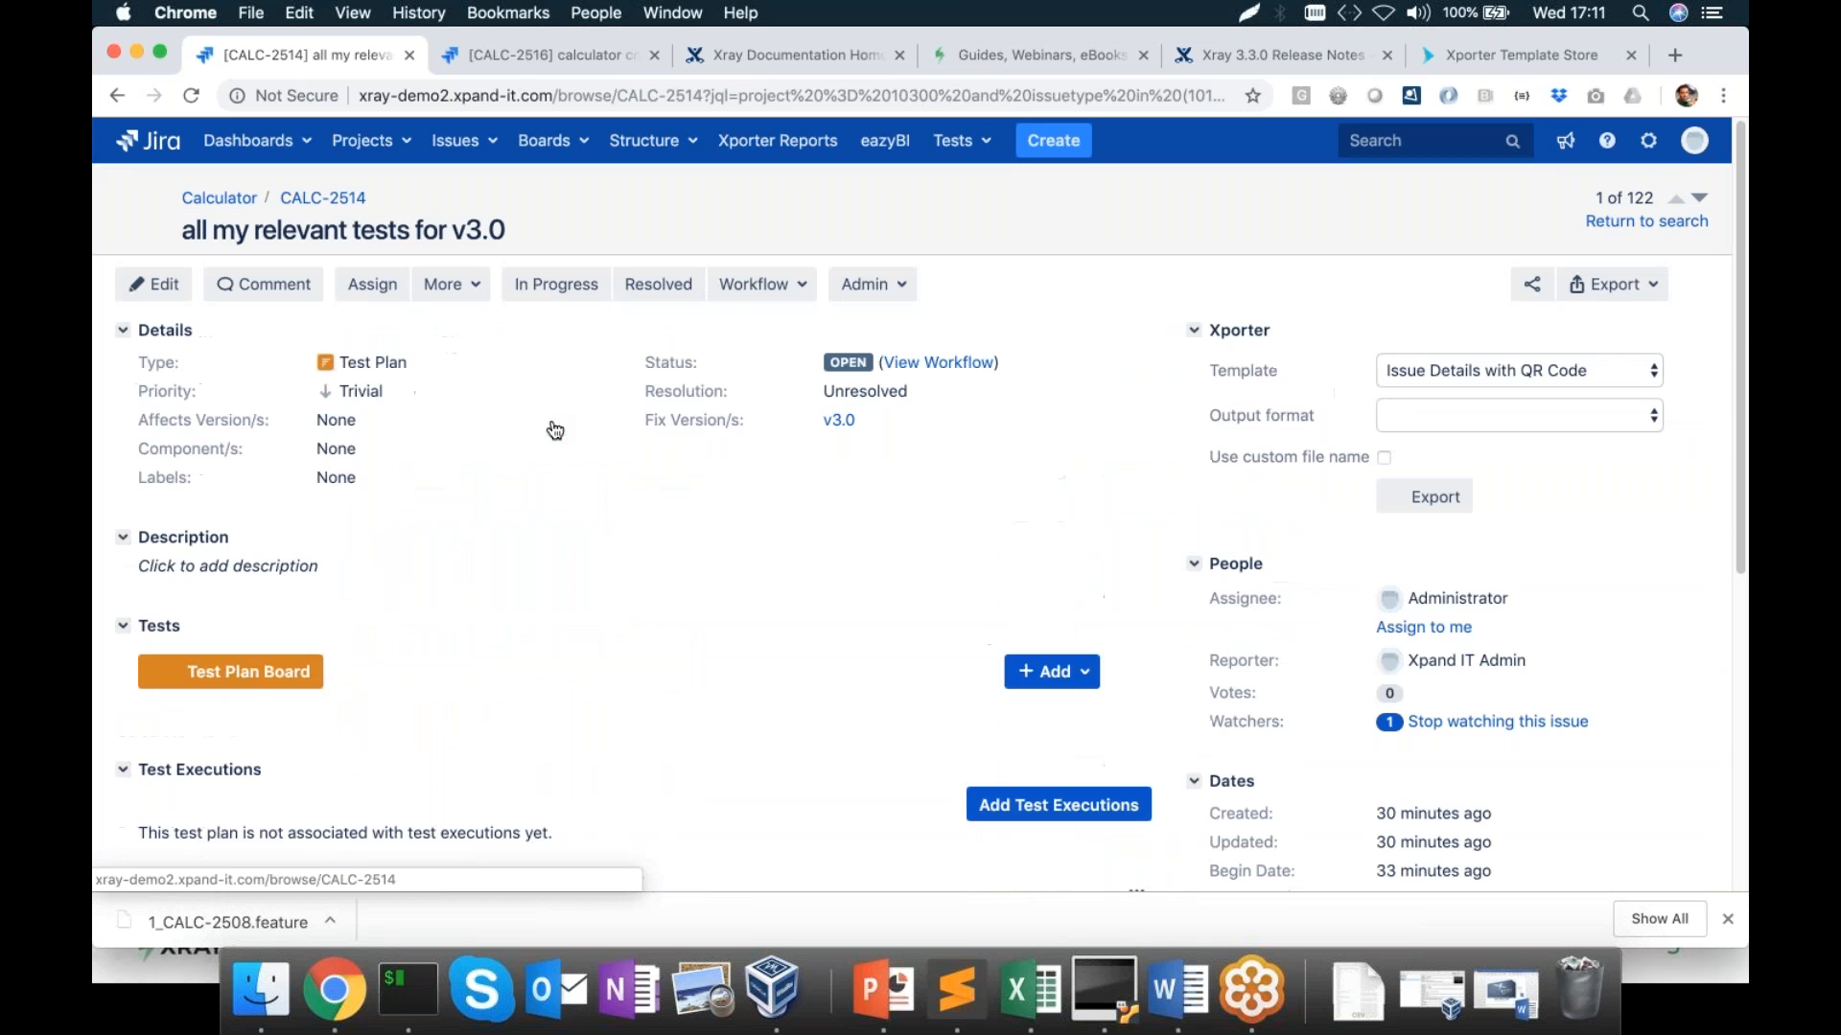
{"action": "scroll", "coordinate": [937, 476], "scroll_direction": "down", "scroll_amount": 10}
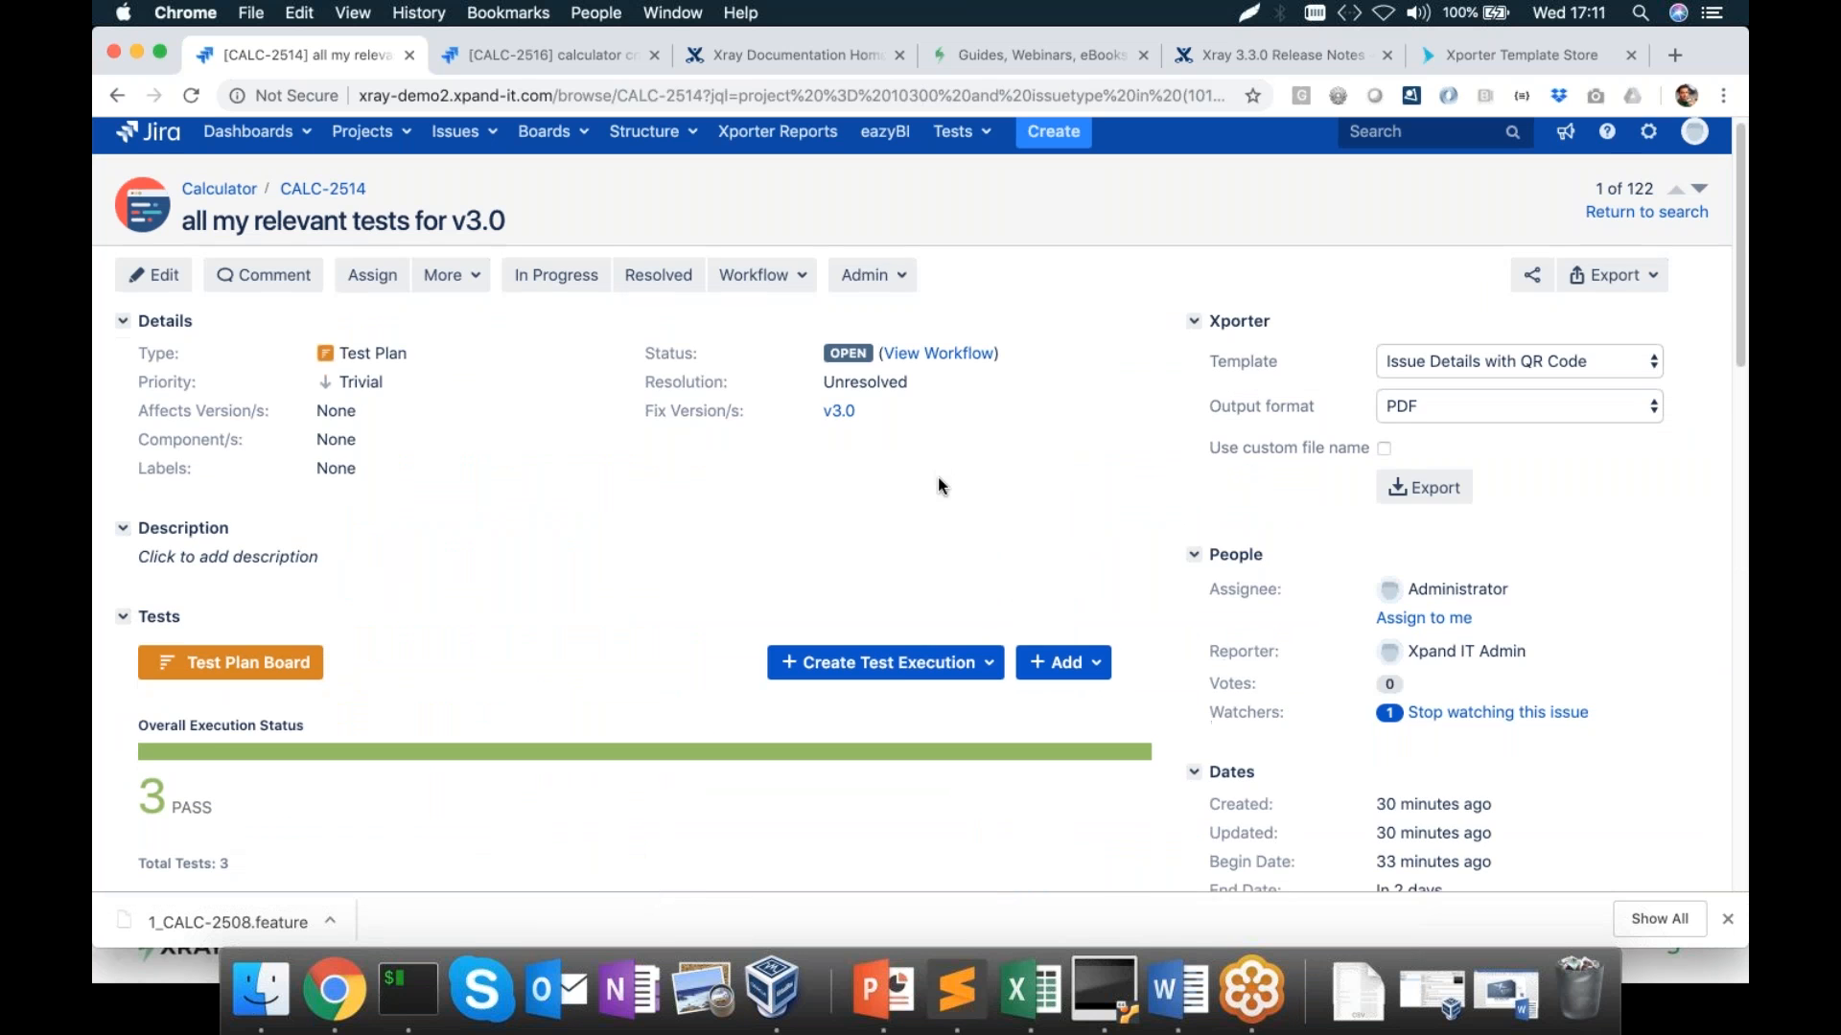
{"action": "scroll", "coordinate": [938, 475], "scroll_direction": "down", "scroll_amount": 5}
{"action": "left_click", "coordinate": [550, 524]}
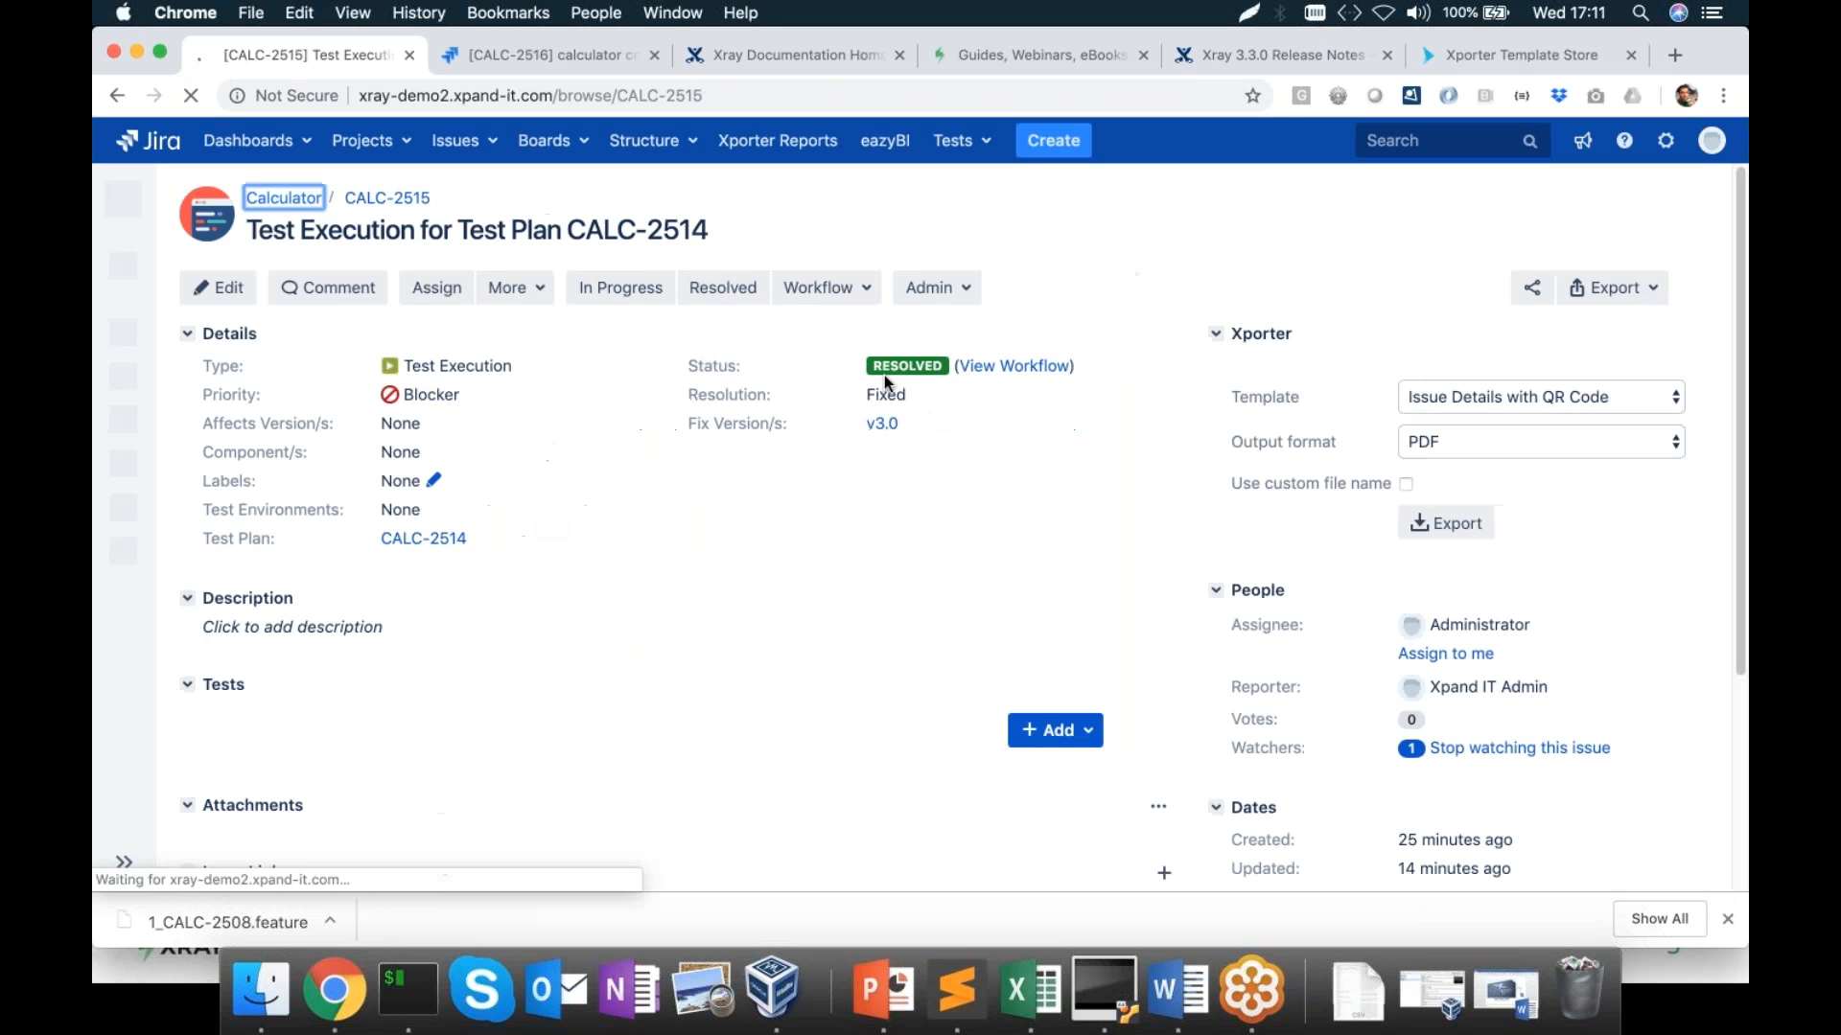
{"action": "scroll", "coordinate": [884, 375], "scroll_direction": "down", "scroll_amount": 3}
{"action": "scroll", "coordinate": [884, 376], "scroll_direction": "up", "scroll_amount": 3}
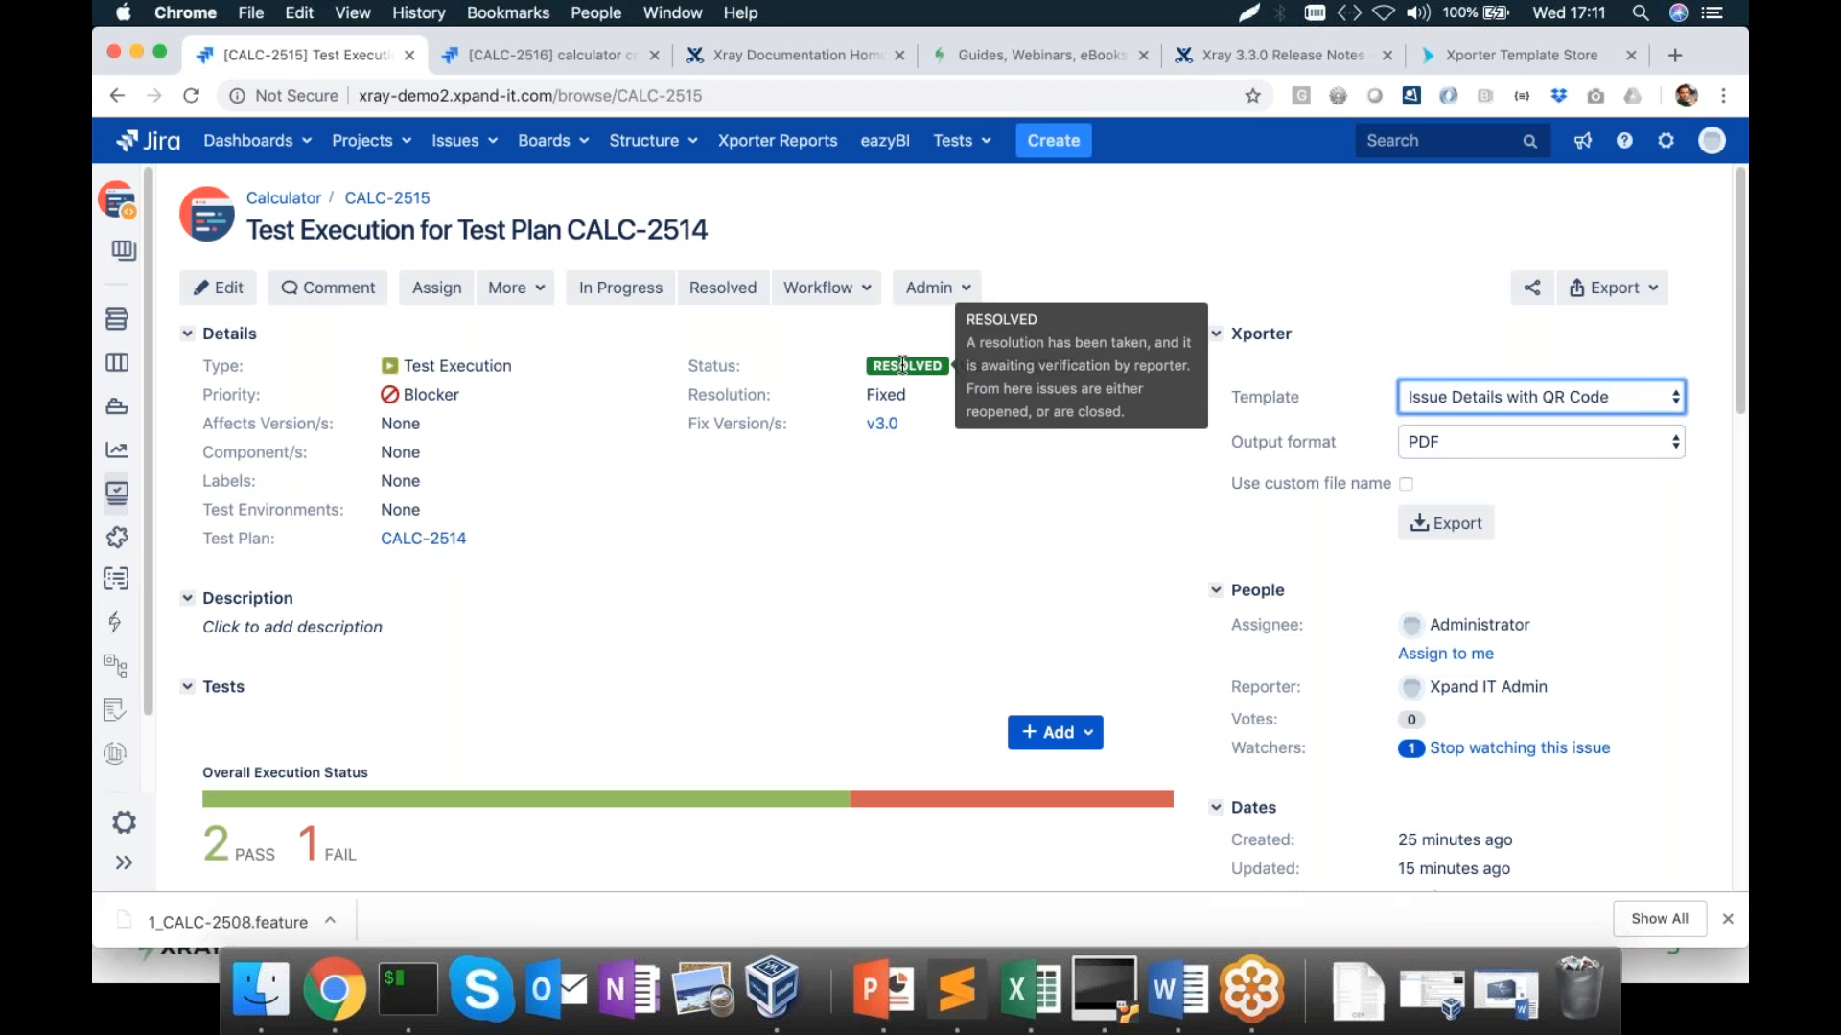
Export the test execution with the "Xray Detailed Test Execution with embed images" Xporter template in DOCX (Word) format
{"action": "left_click", "coordinate": [1481, 396]}
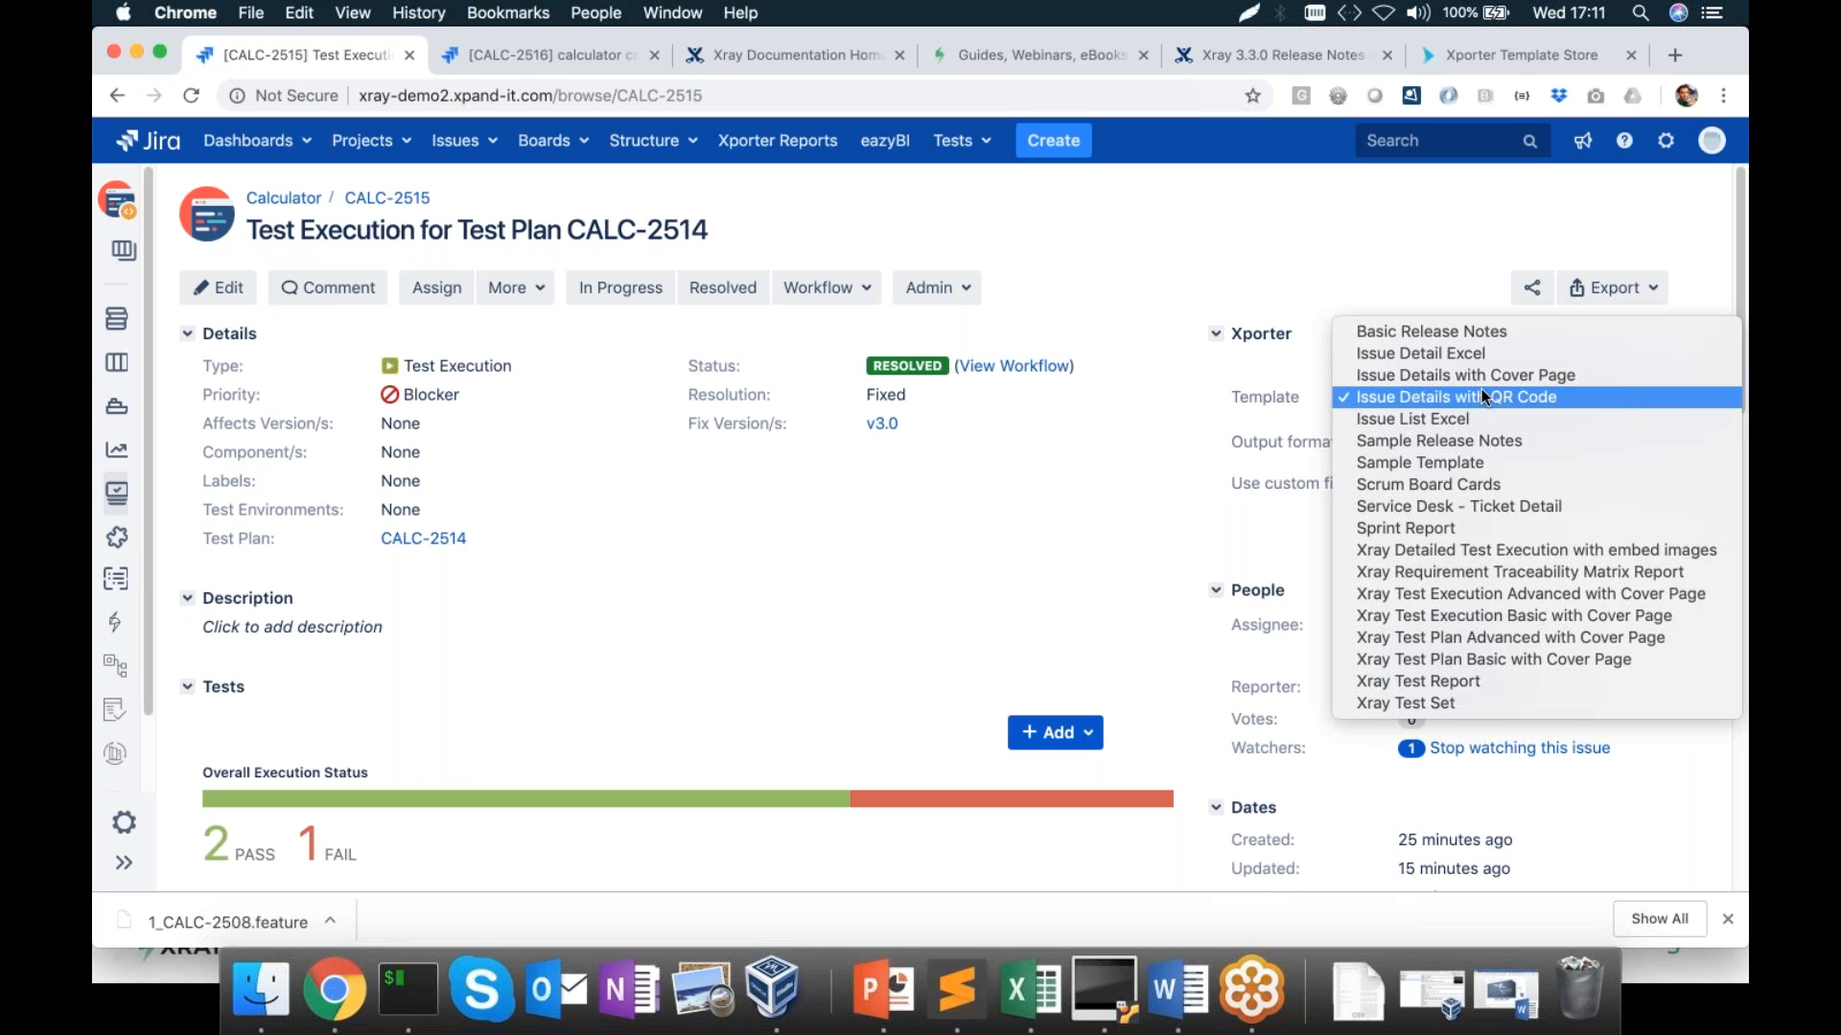
{"action": "left_click", "coordinate": [1534, 552]}
{"action": "left_click", "coordinate": [1517, 431]}
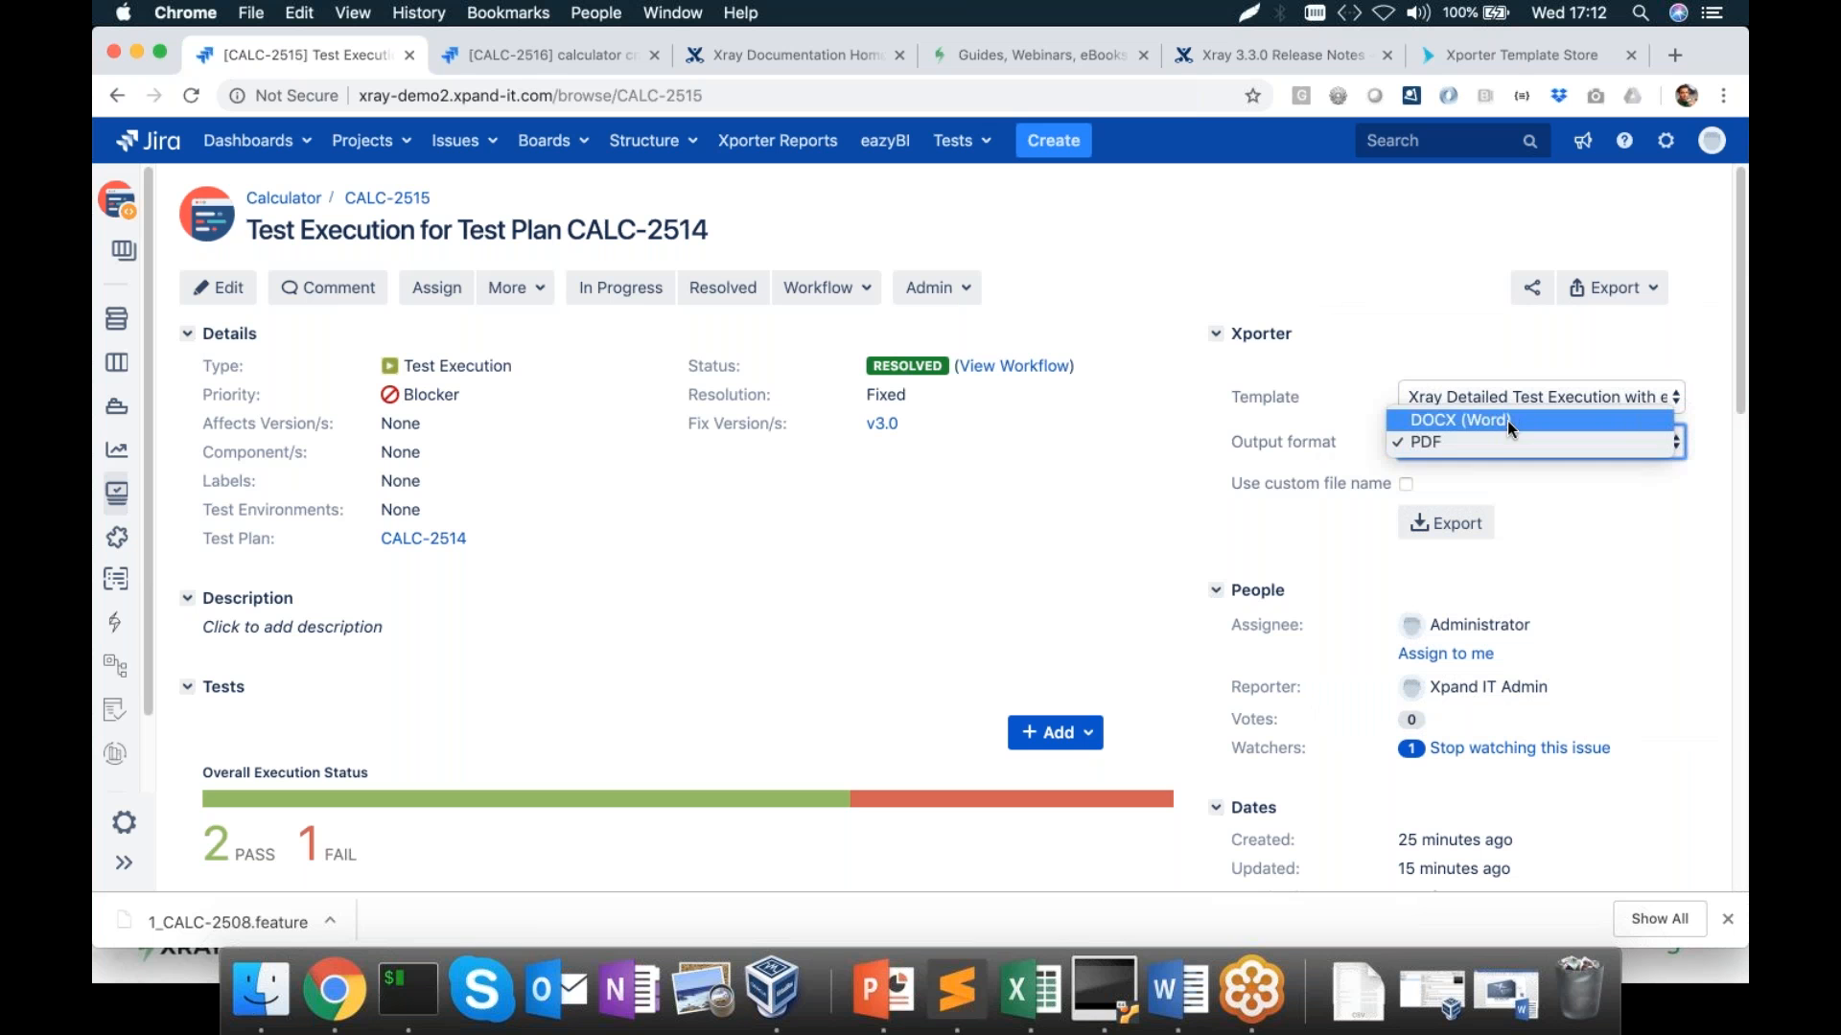
{"action": "left_click", "coordinate": [1505, 422]}
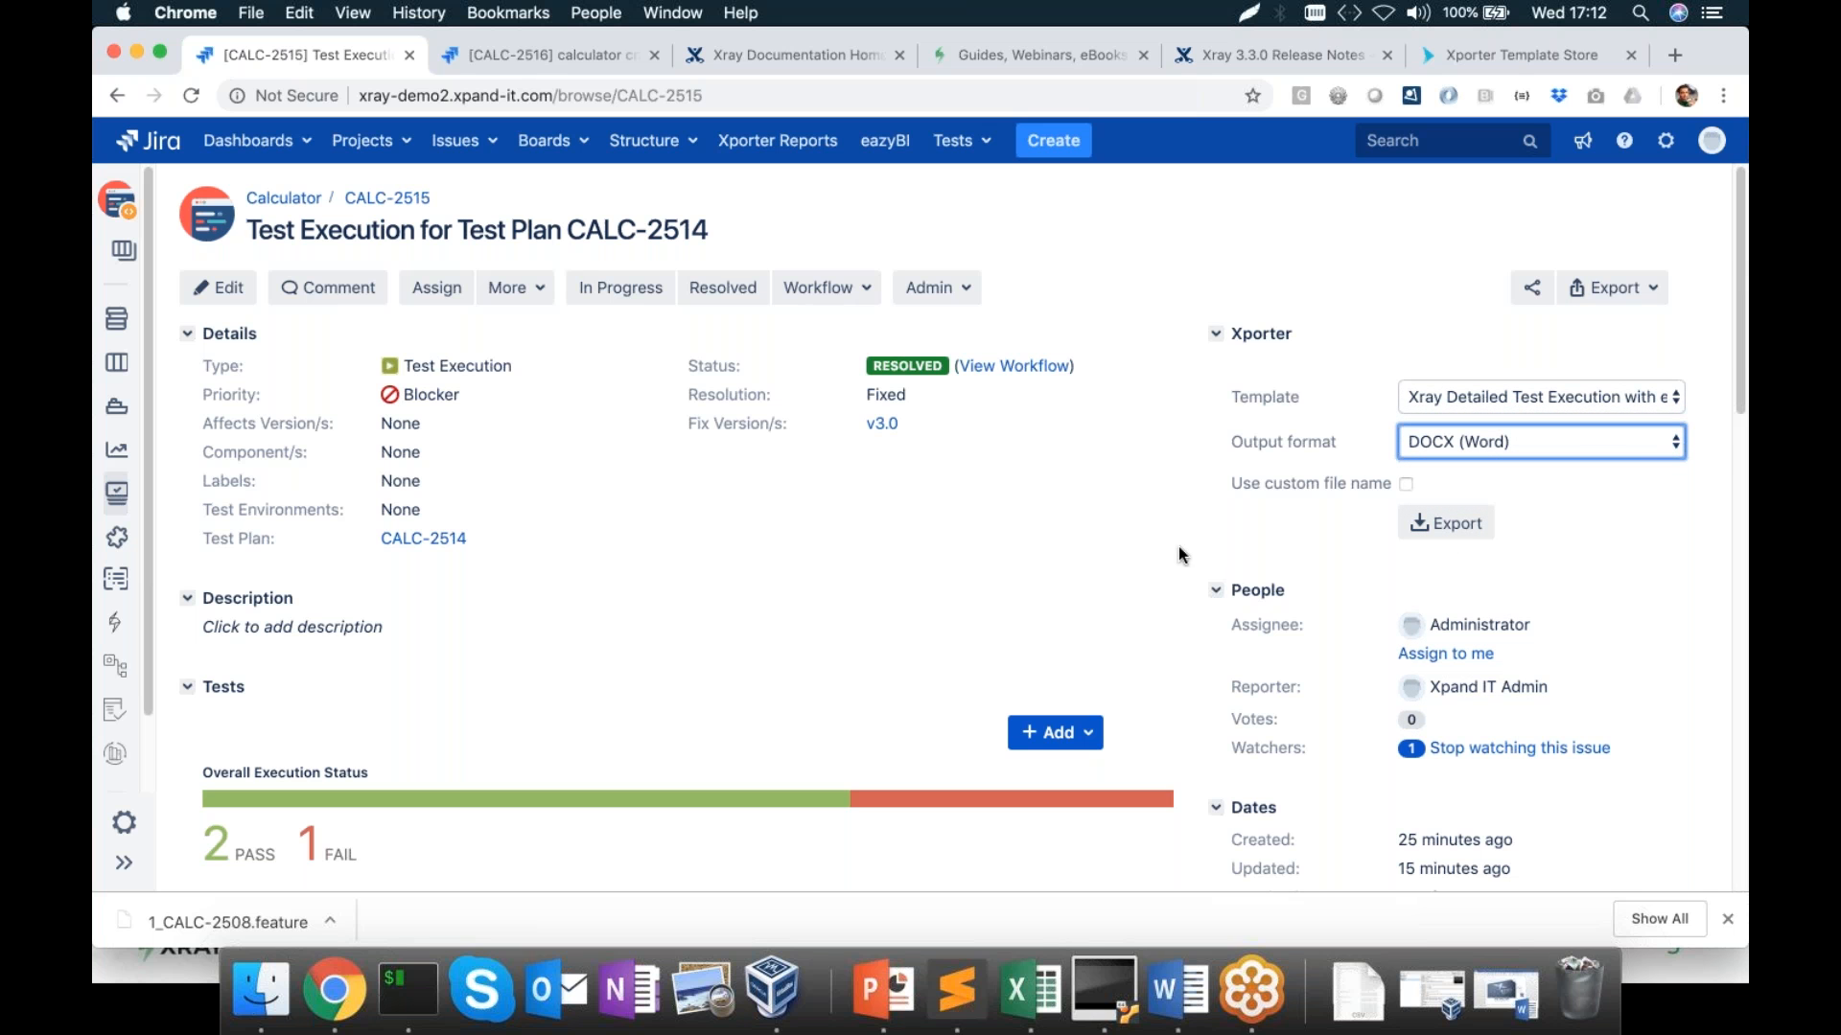
{"action": "left_click", "coordinate": [1465, 540]}
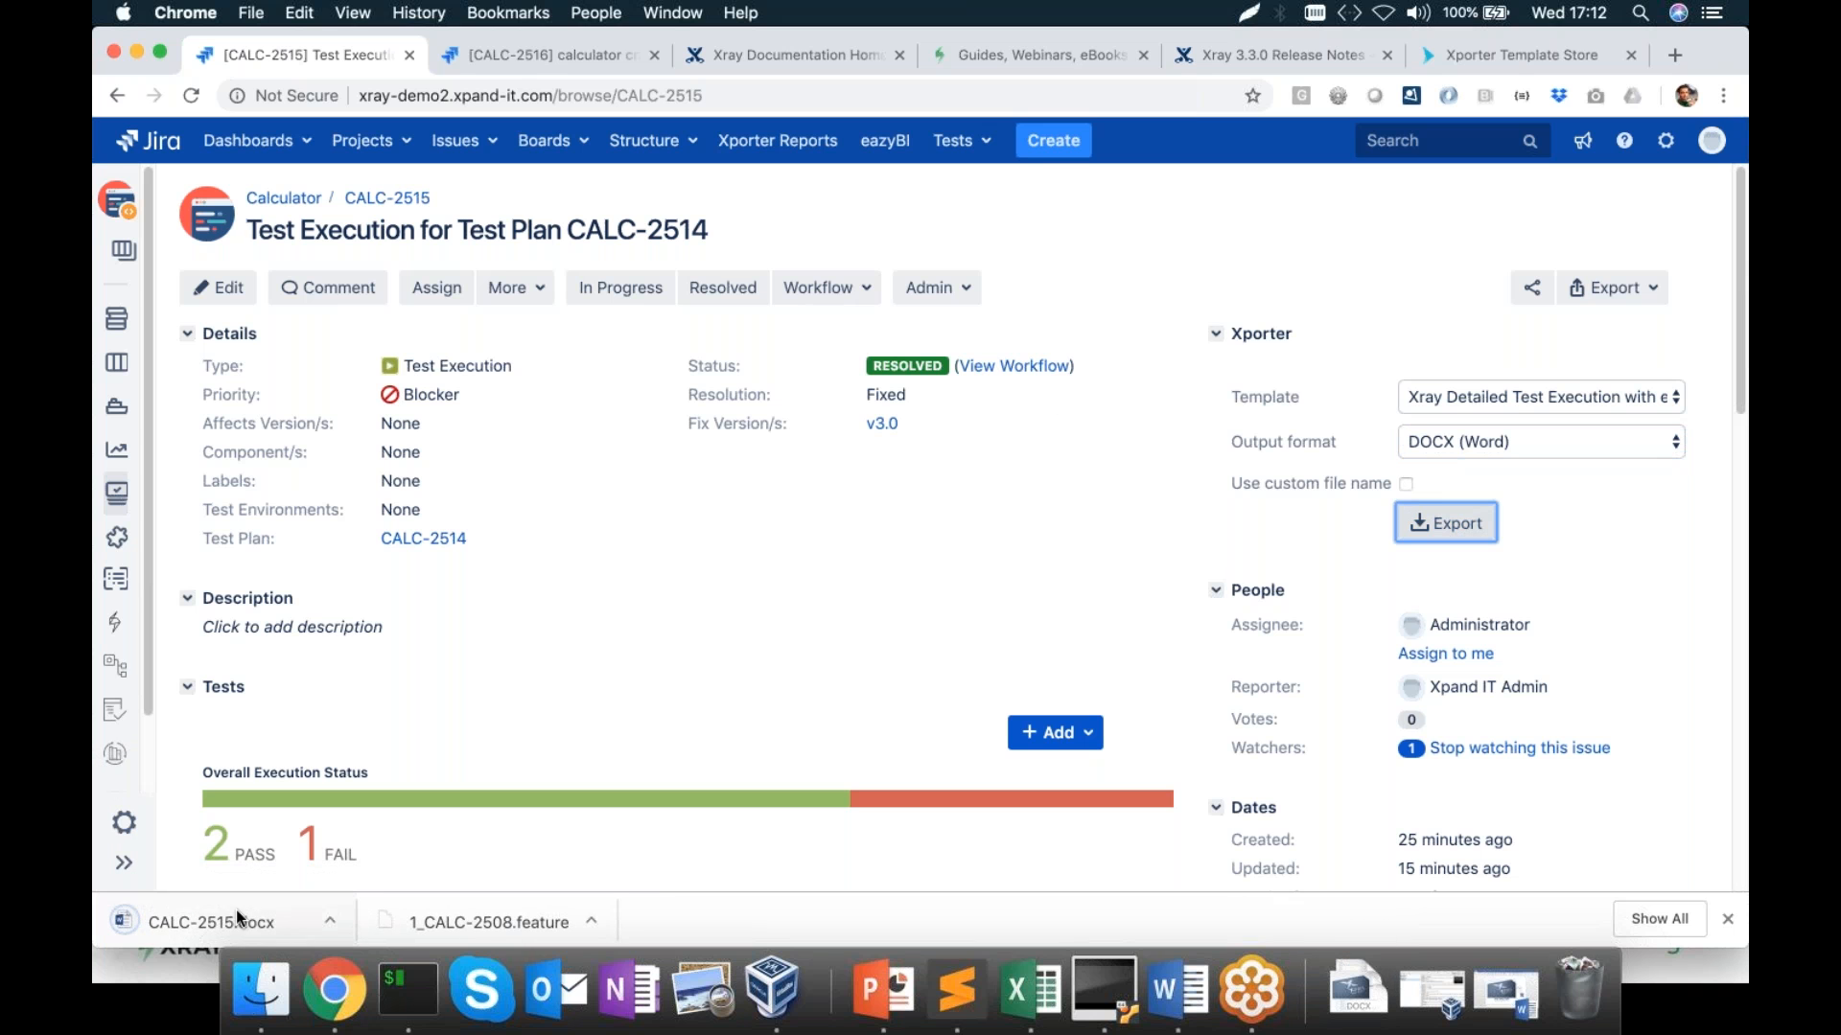
Open the exported CALC-2515.docx in Word and examine its execution status, manual test step details, evidences and linked requirements
{"action": "left_click", "coordinate": [236, 911]}
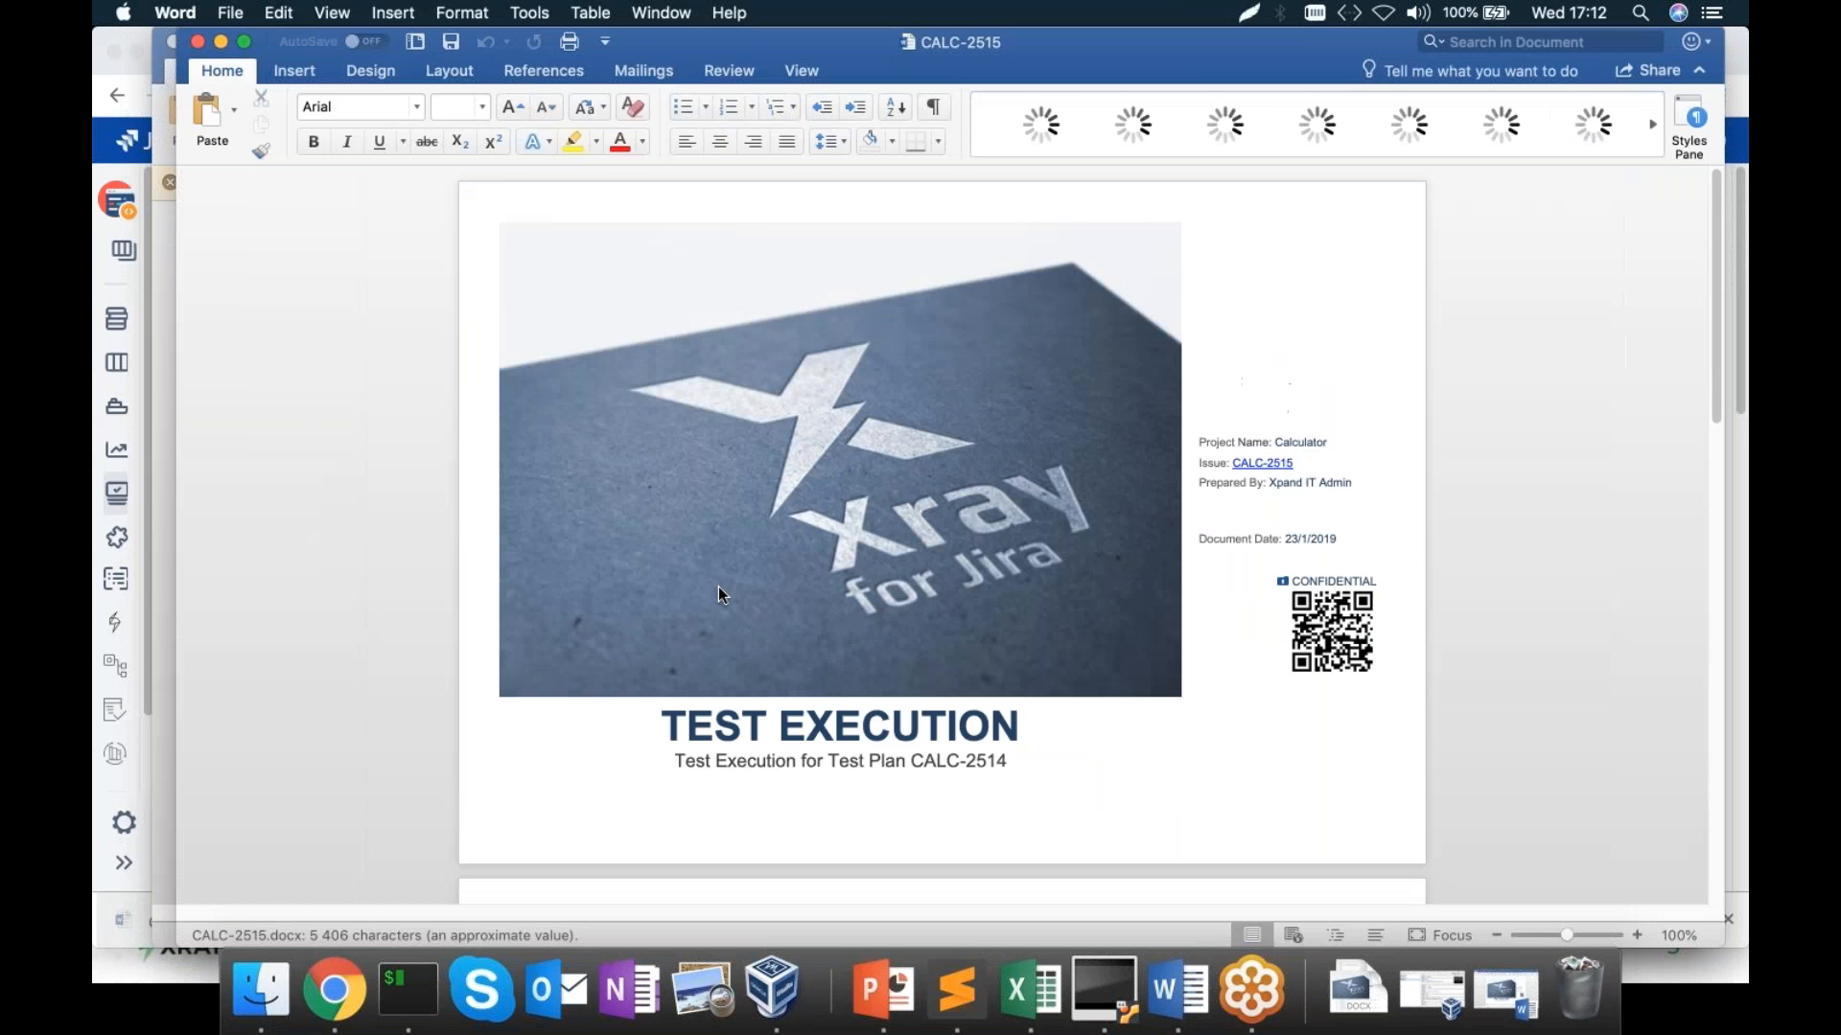
{"action": "scroll", "coordinate": [942, 556], "scroll_direction": "down", "scroll_amount": 20}
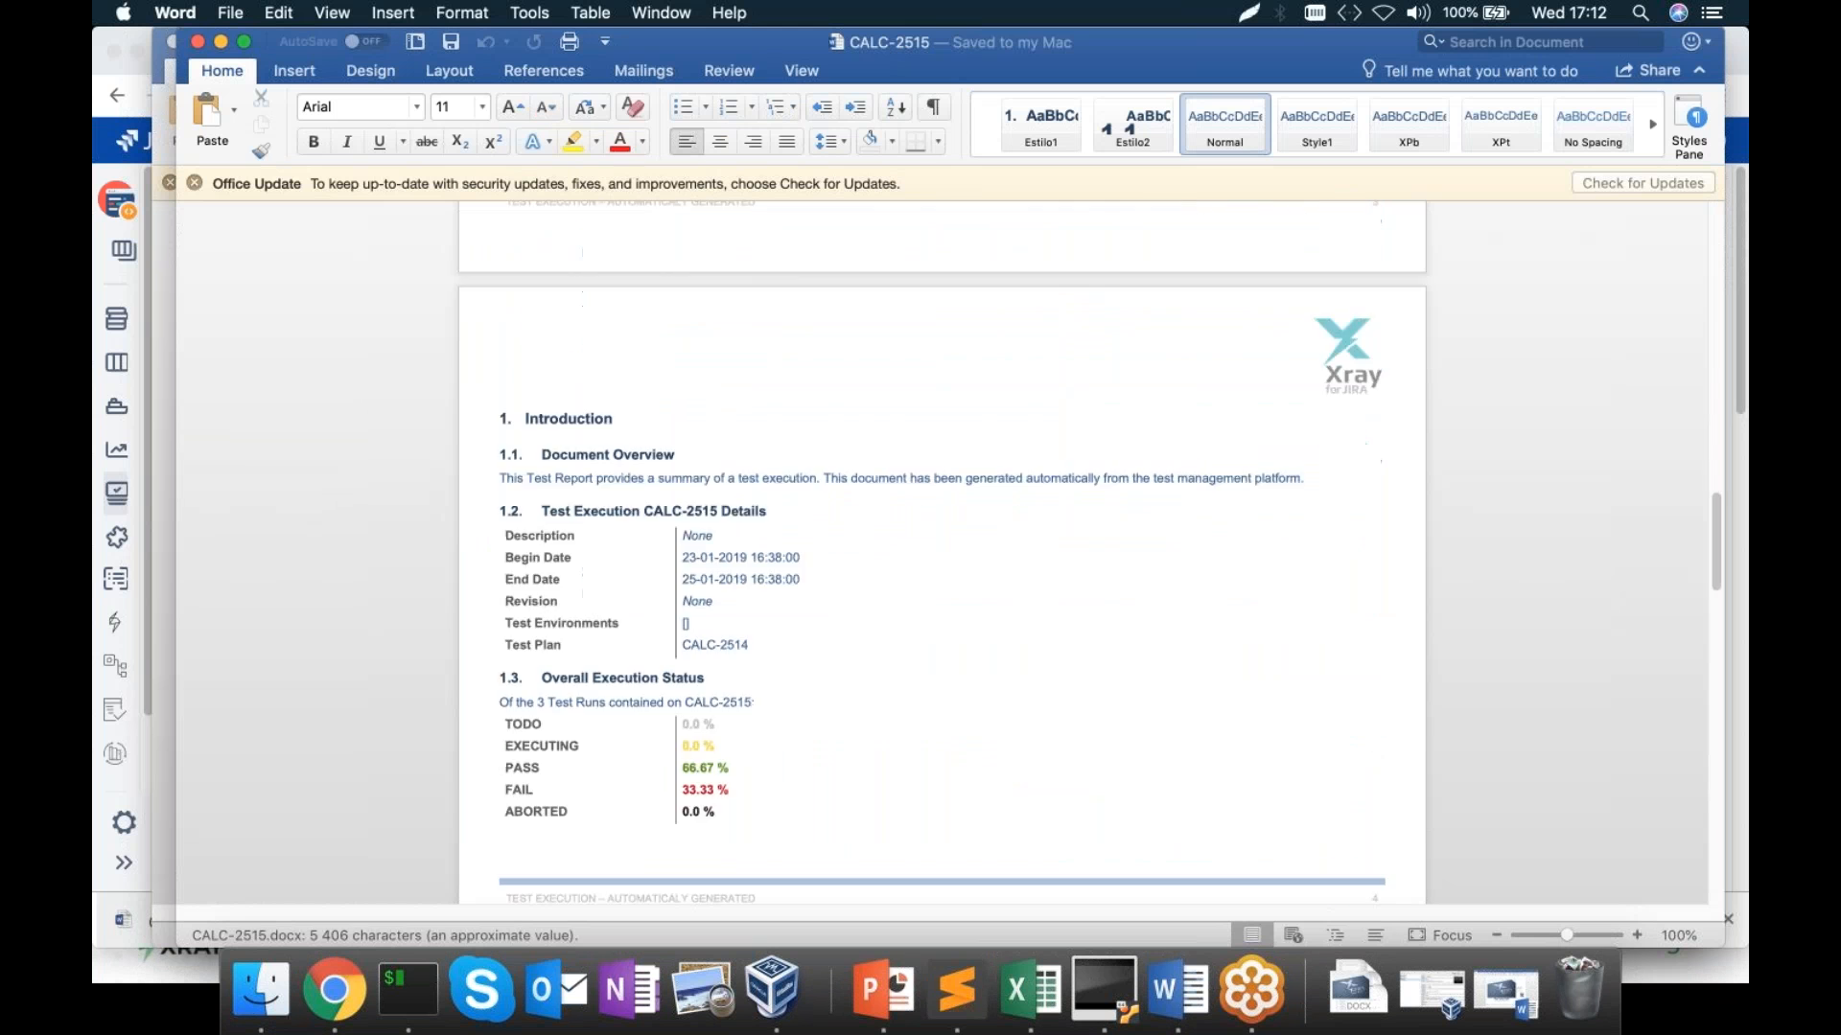
{"action": "scroll", "coordinate": [943, 556], "scroll_direction": "down", "scroll_amount": 15}
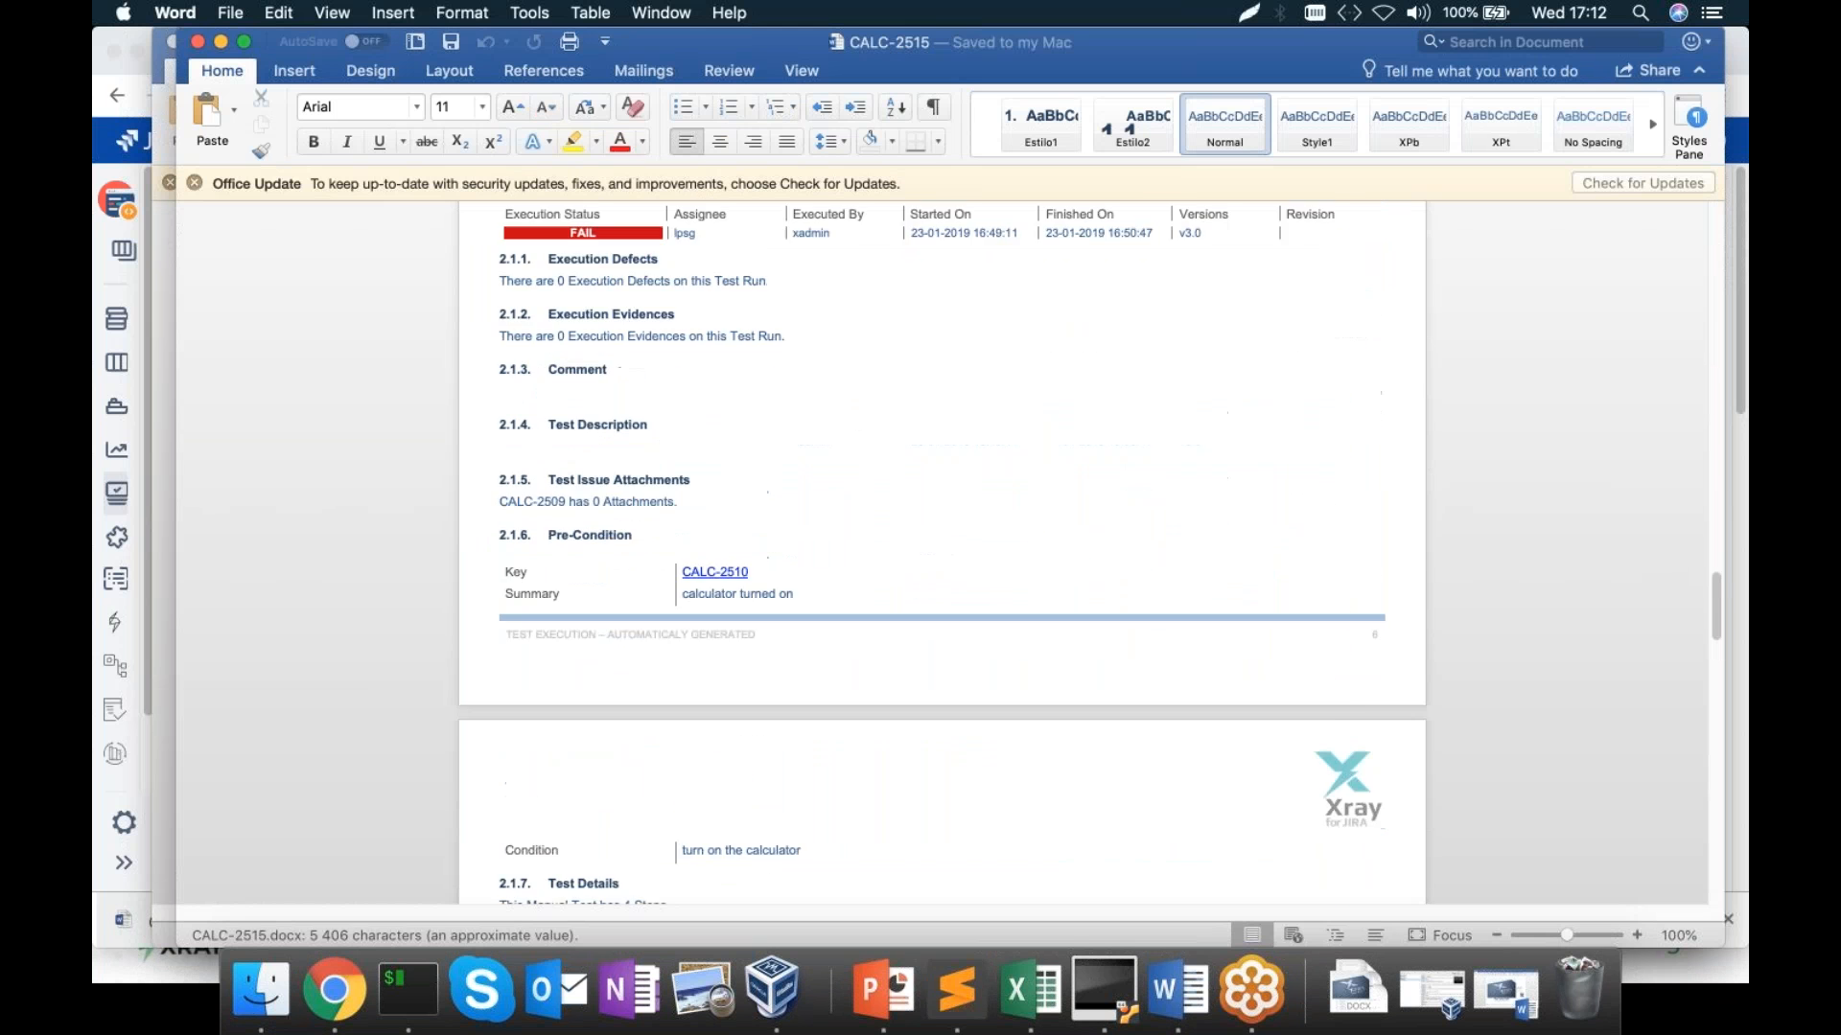
{"action": "scroll", "coordinate": [942, 556], "scroll_direction": "down", "scroll_amount": 5}
{"action": "scroll", "coordinate": [942, 556], "scroll_direction": "up", "scroll_amount": 3}
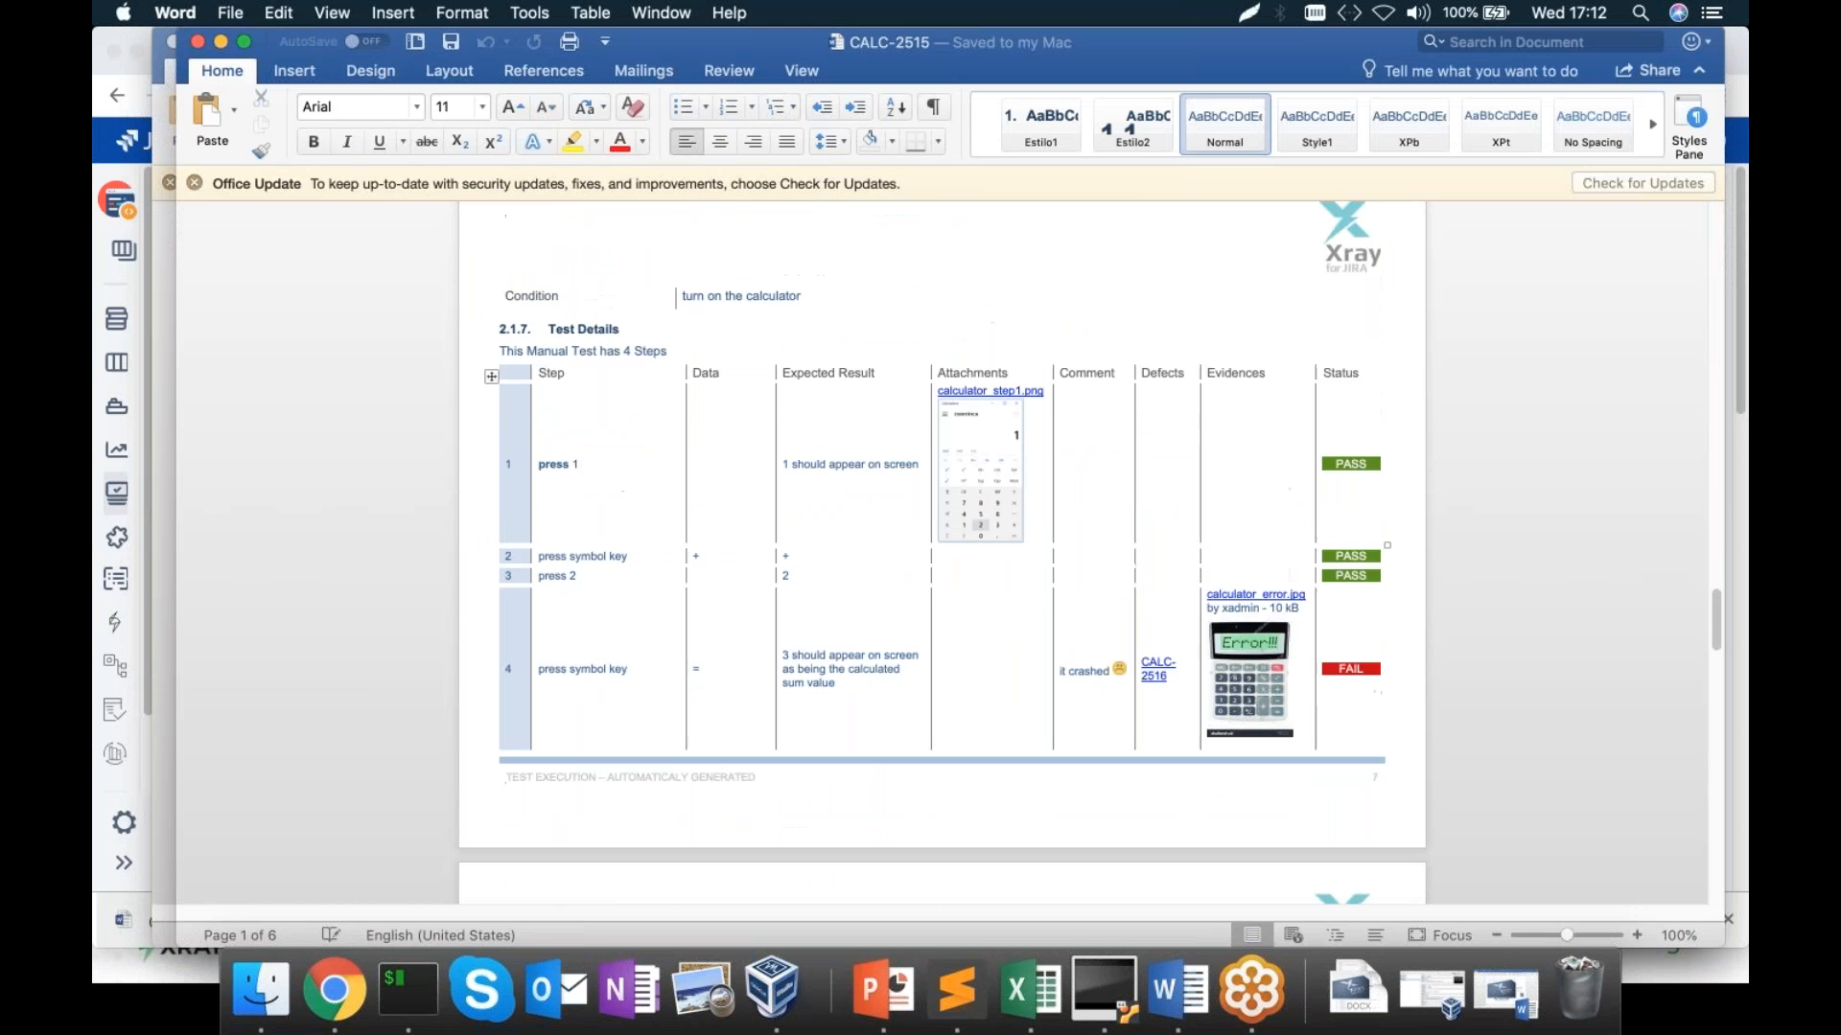
{"action": "scroll", "coordinate": [942, 556], "scroll_direction": "down", "scroll_amount": 10}
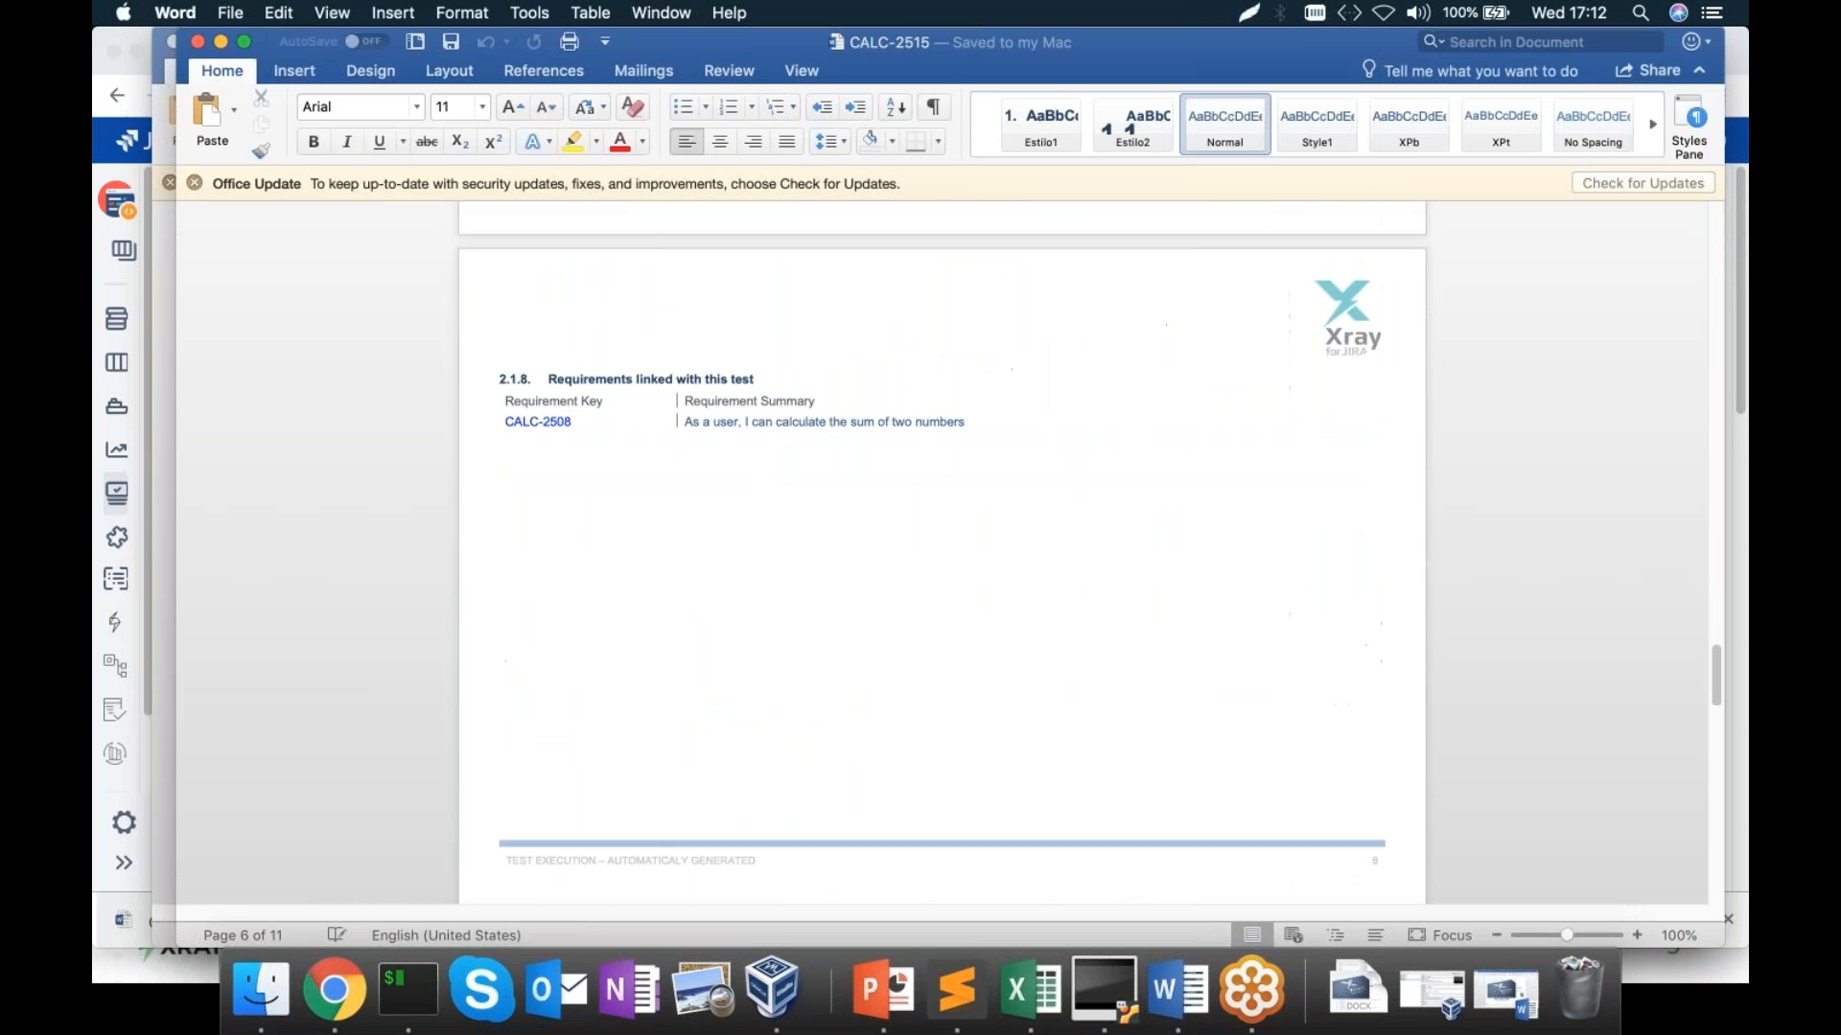
{"action": "scroll", "coordinate": [711, 585], "scroll_direction": "down", "scroll_amount": 15}
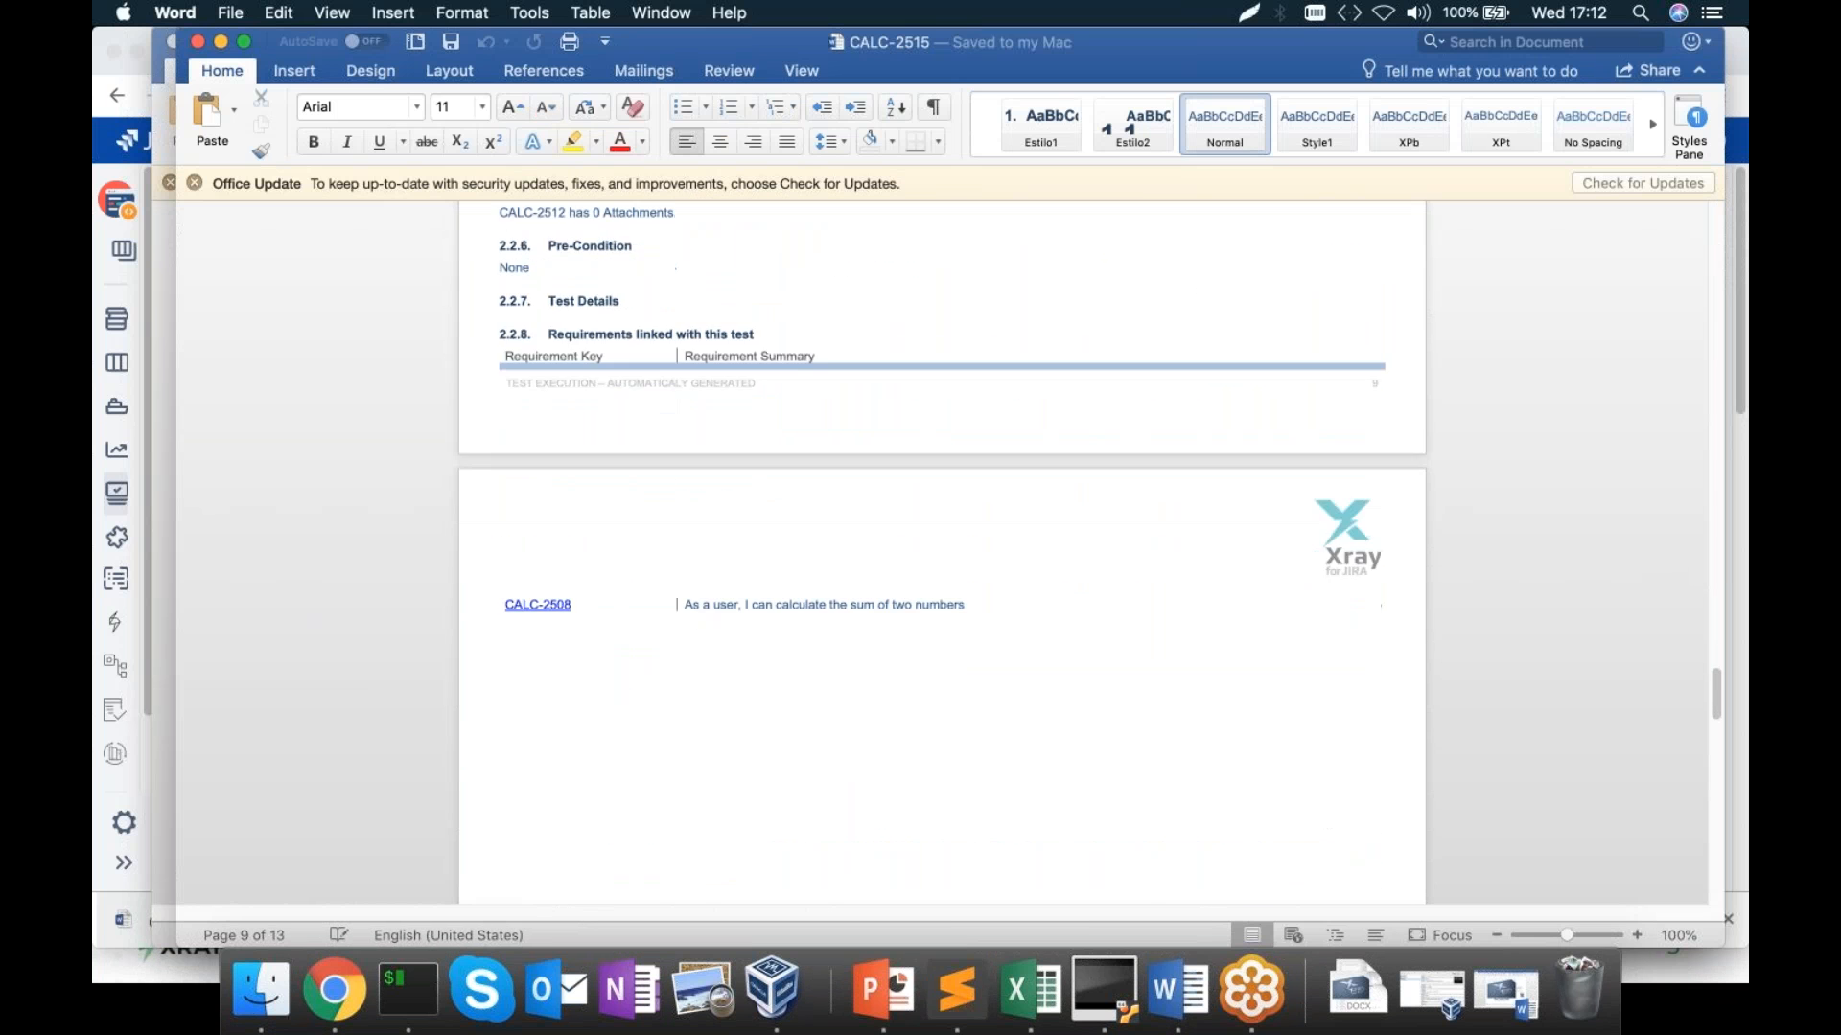
{"action": "scroll", "coordinate": [943, 556], "scroll_direction": "down", "scroll_amount": 3}
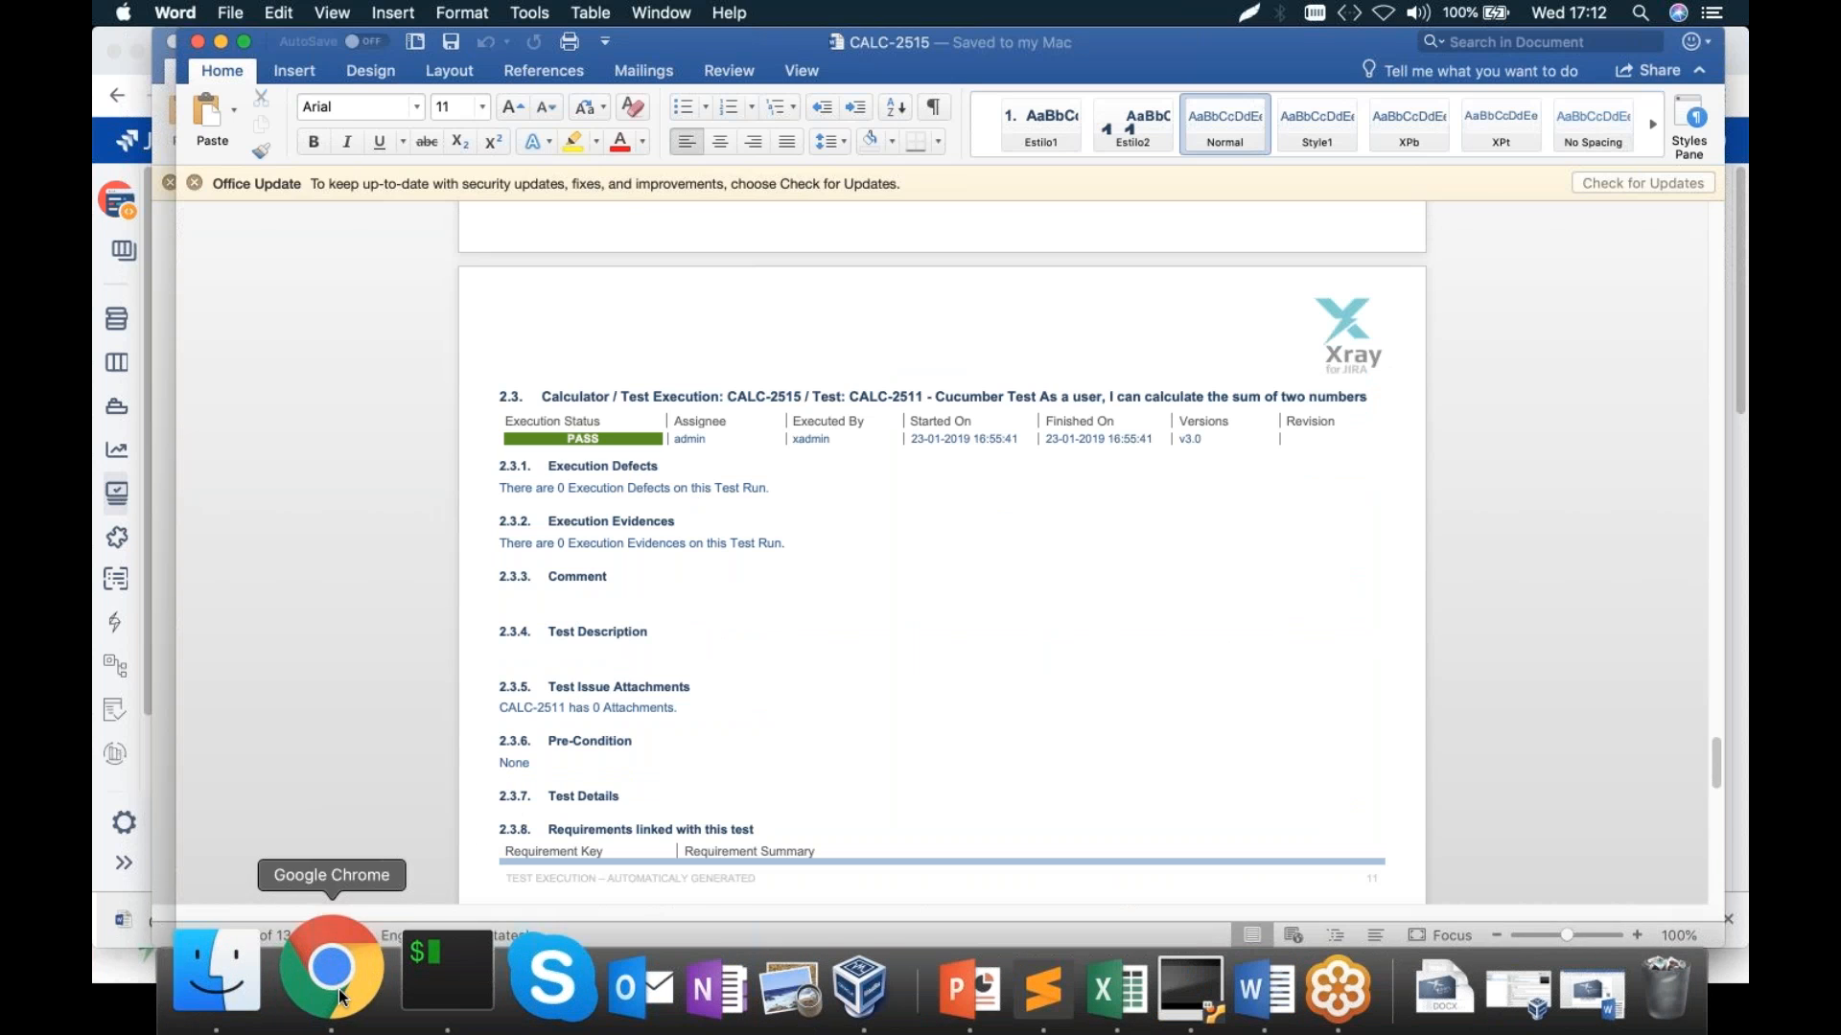
Switch back to Chrome and browse the Test & QA templates in the Xporter Template Store
{"action": "left_click", "coordinate": [333, 971]}
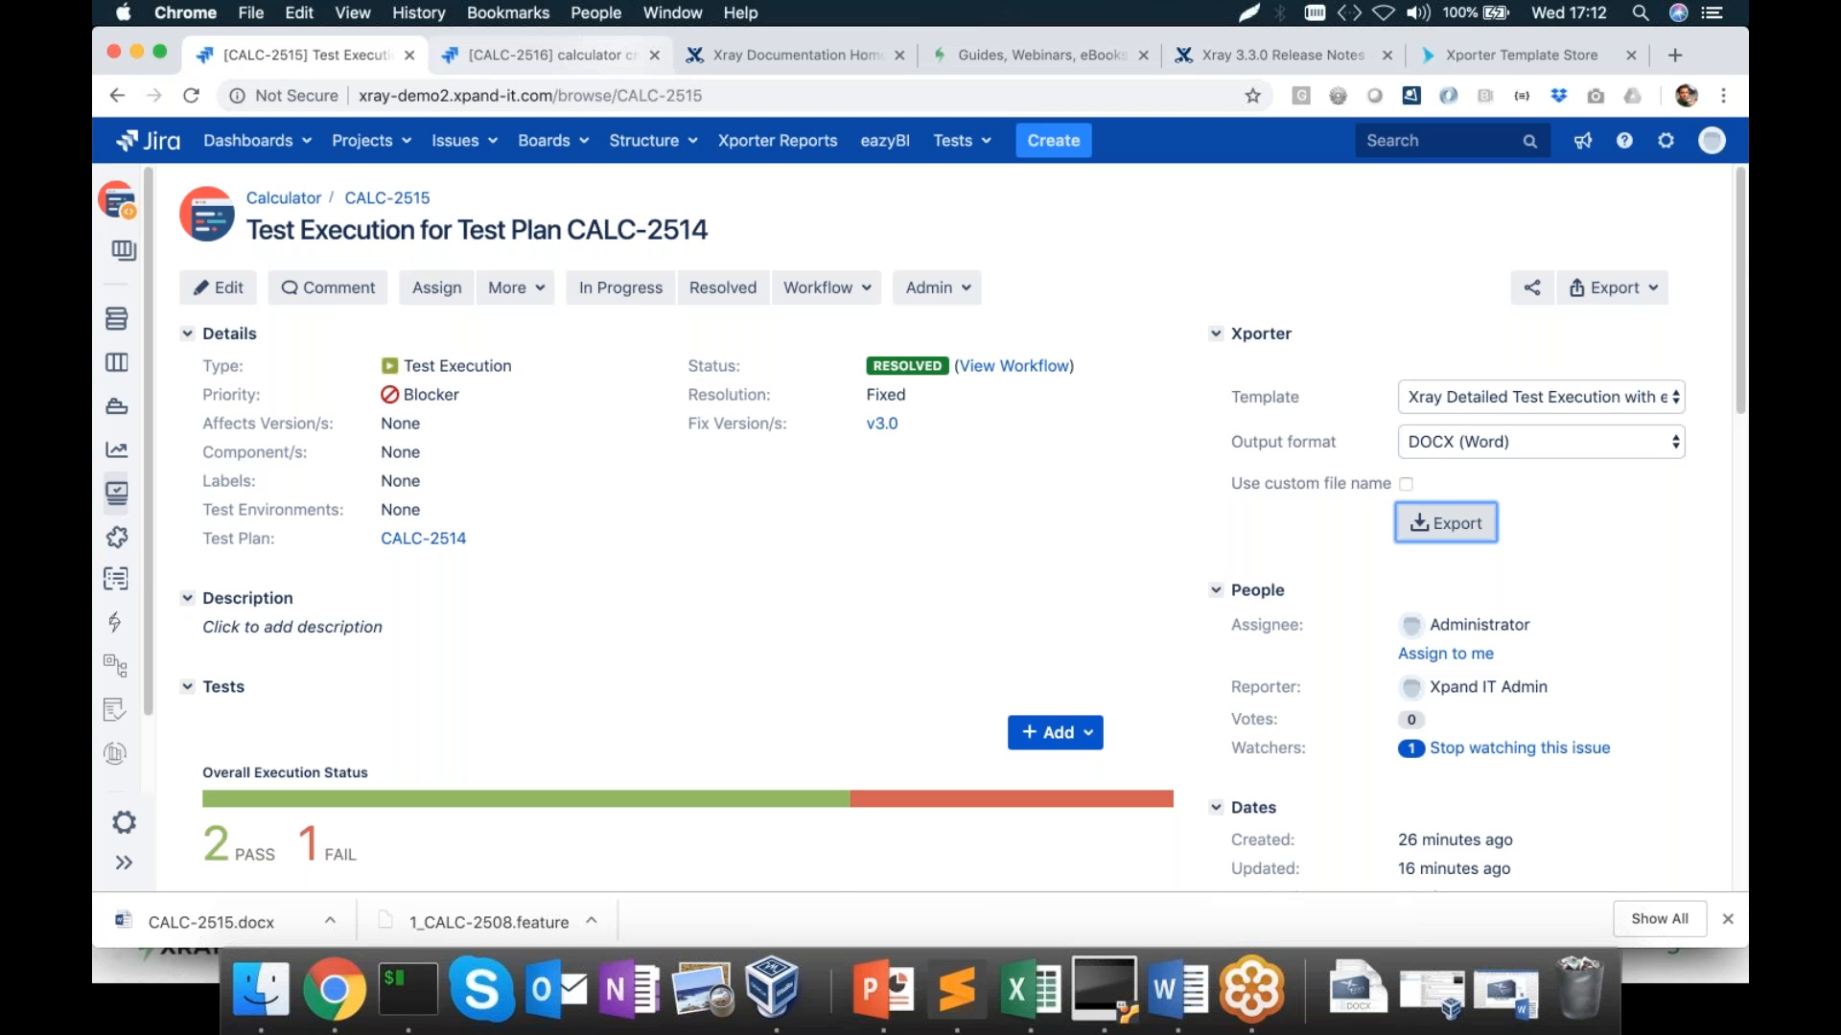
{"action": "left_click", "coordinate": [1472, 54]}
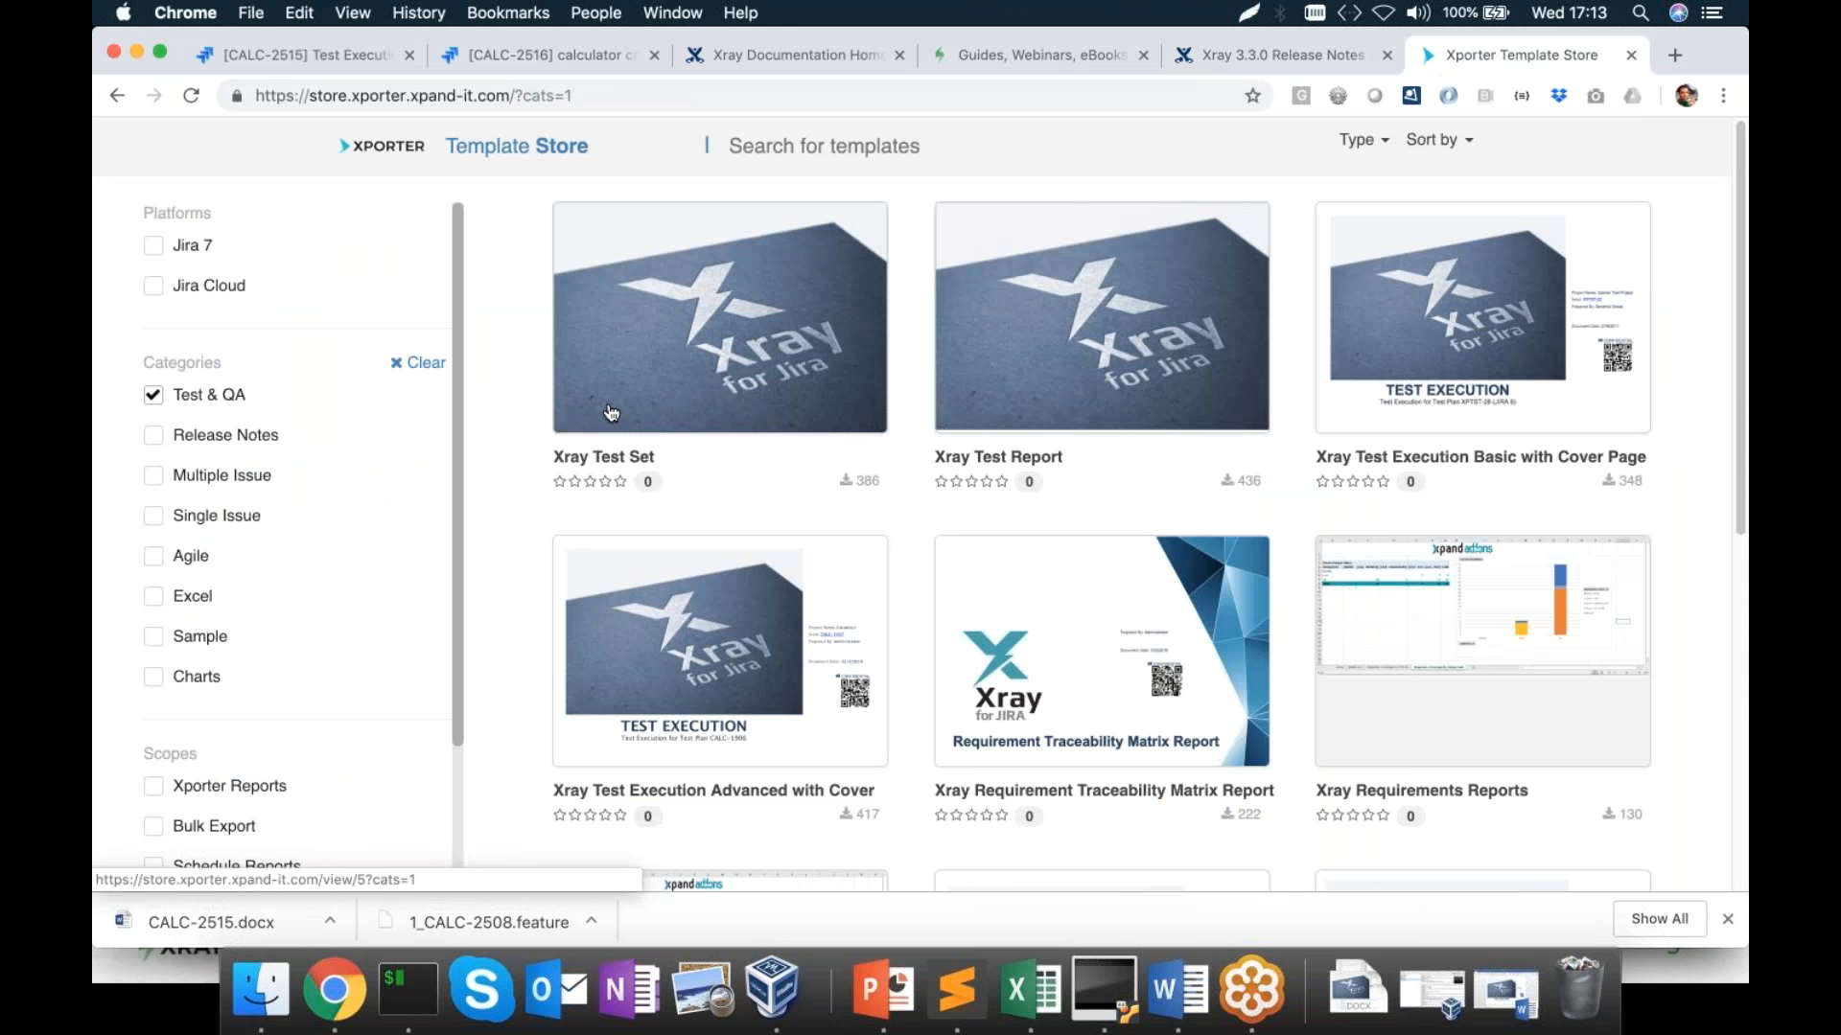
{"action": "scroll", "coordinate": [611, 413], "scroll_direction": "down", "scroll_amount": 5}
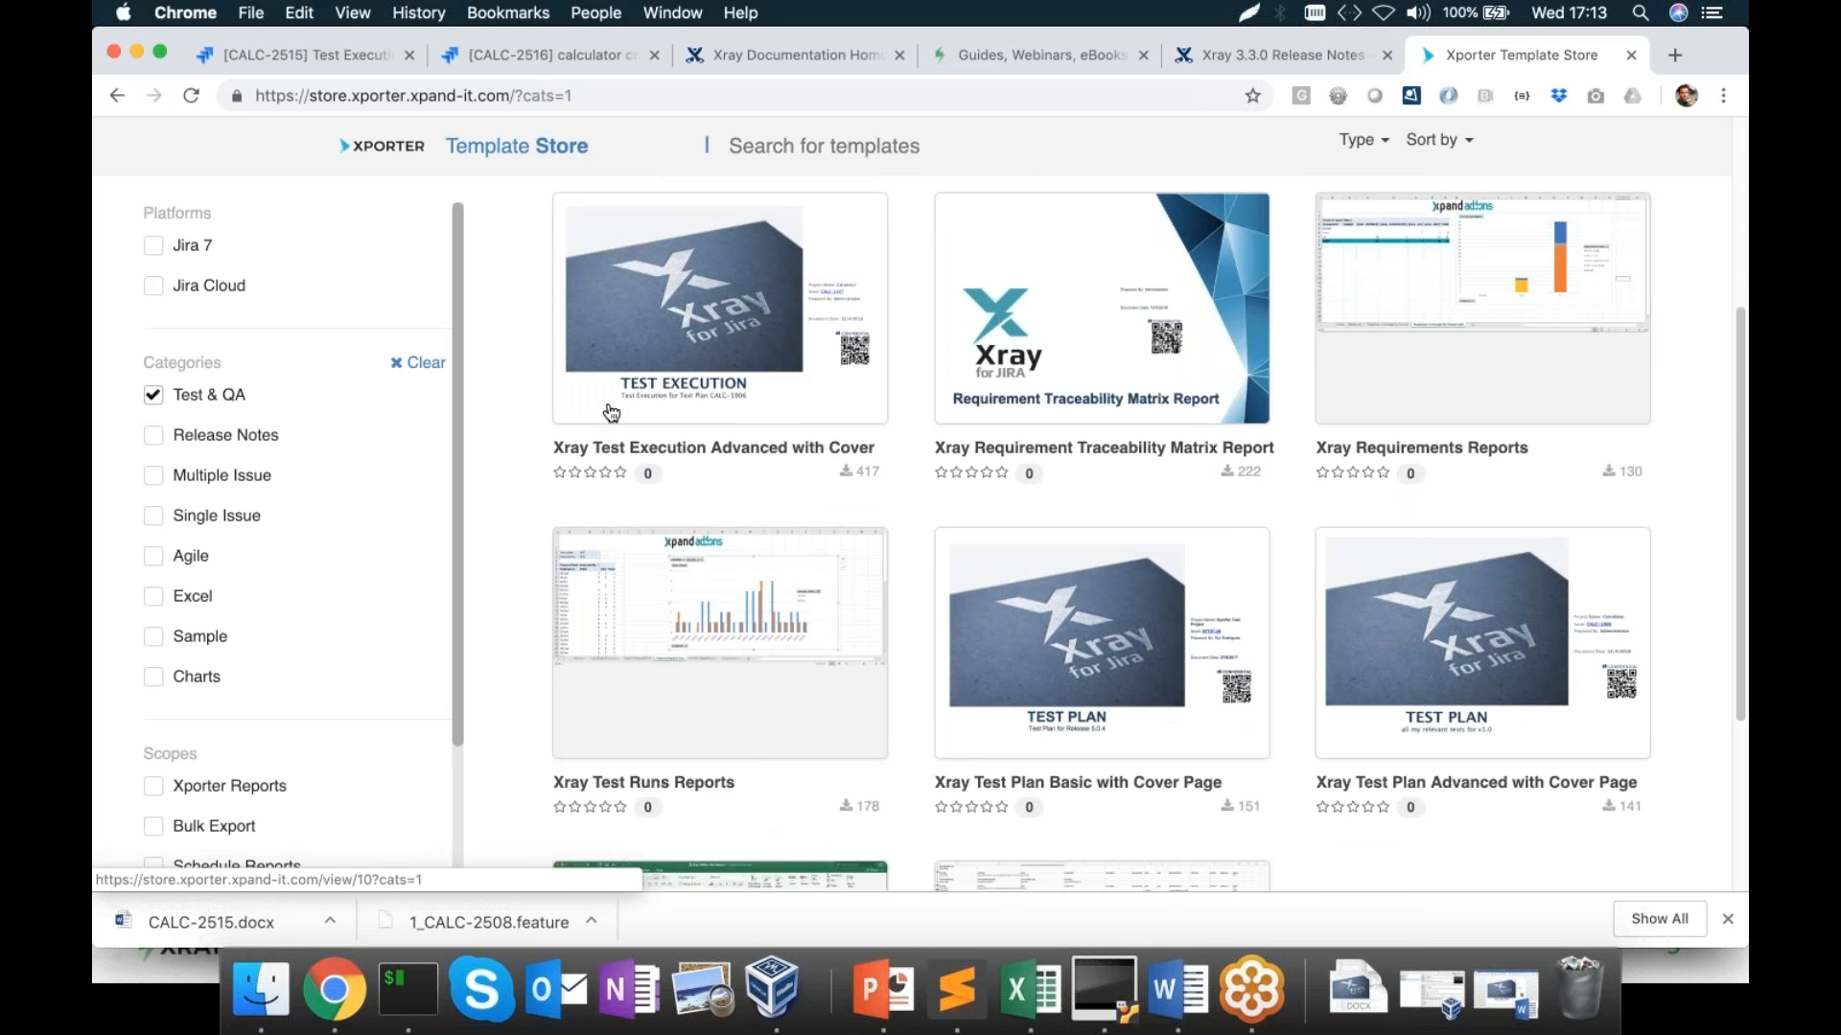
{"action": "scroll", "coordinate": [611, 413], "scroll_direction": "up", "scroll_amount": 5}
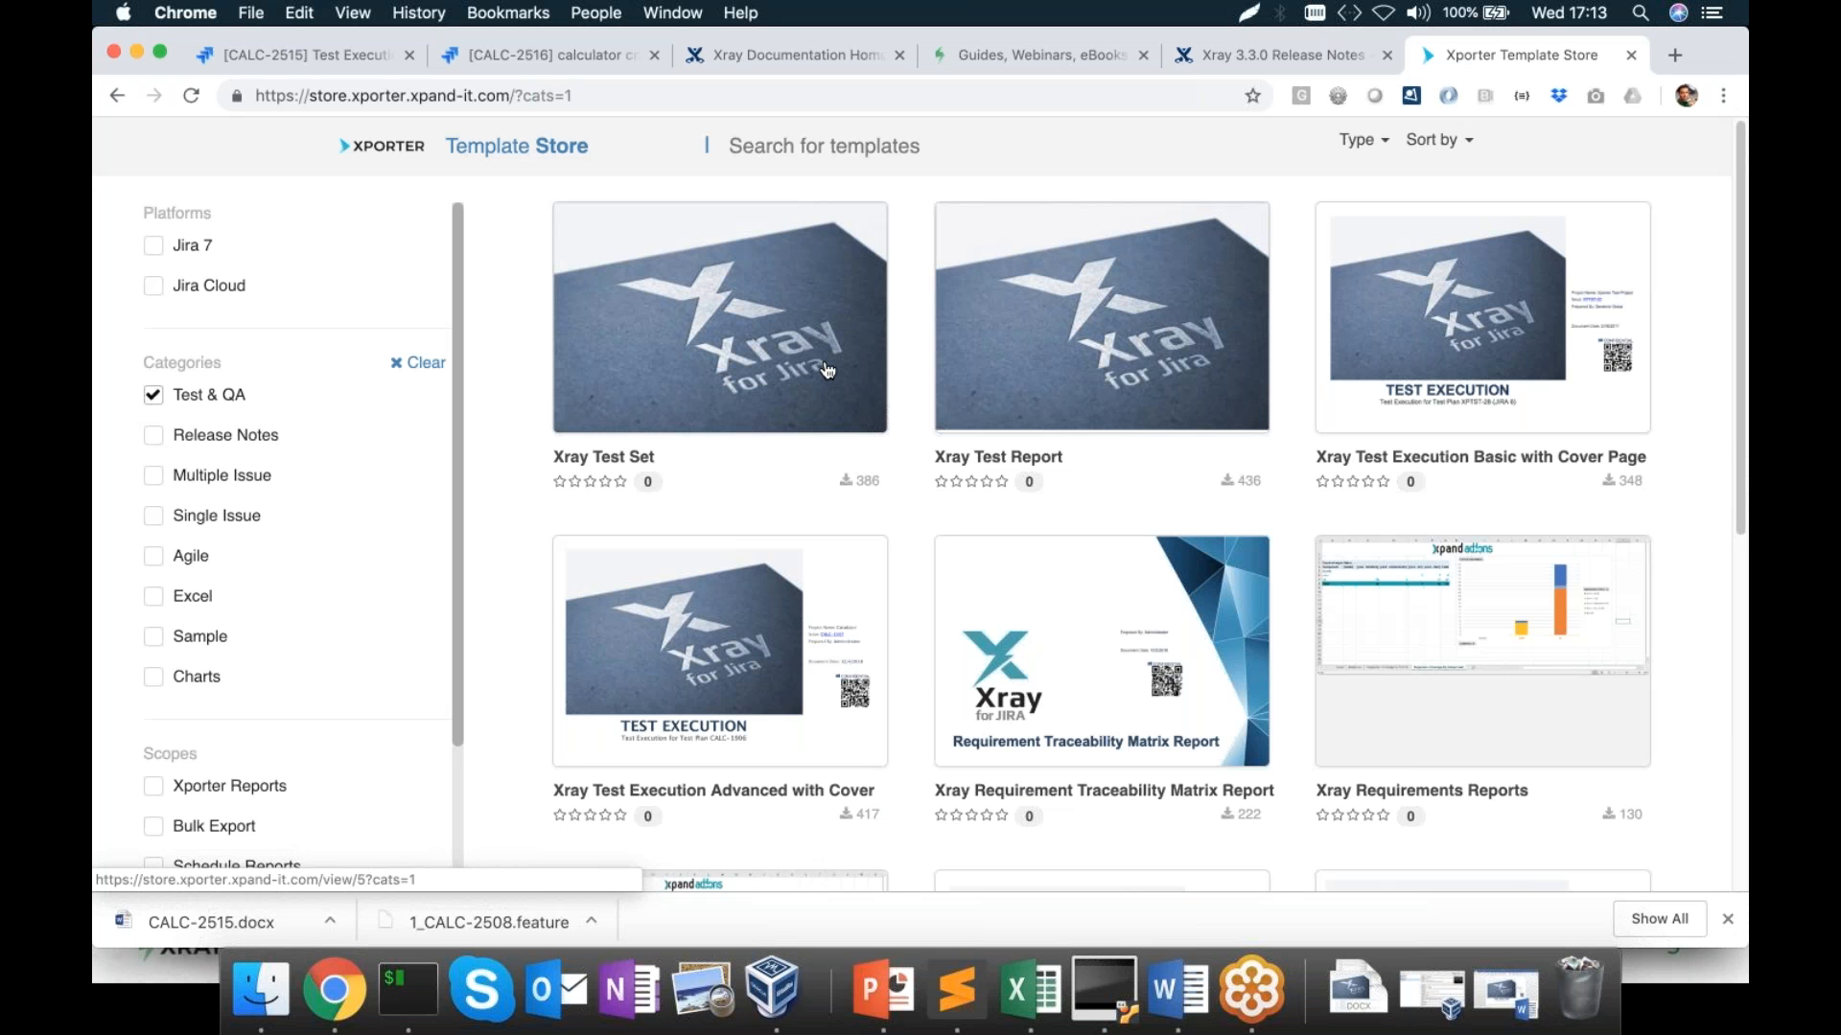
Return to Jira, open eazyBI's sample dashboard, and open the "Sample Xray Overall Test Run results" report
{"action": "left_click", "coordinate": [312, 55]}
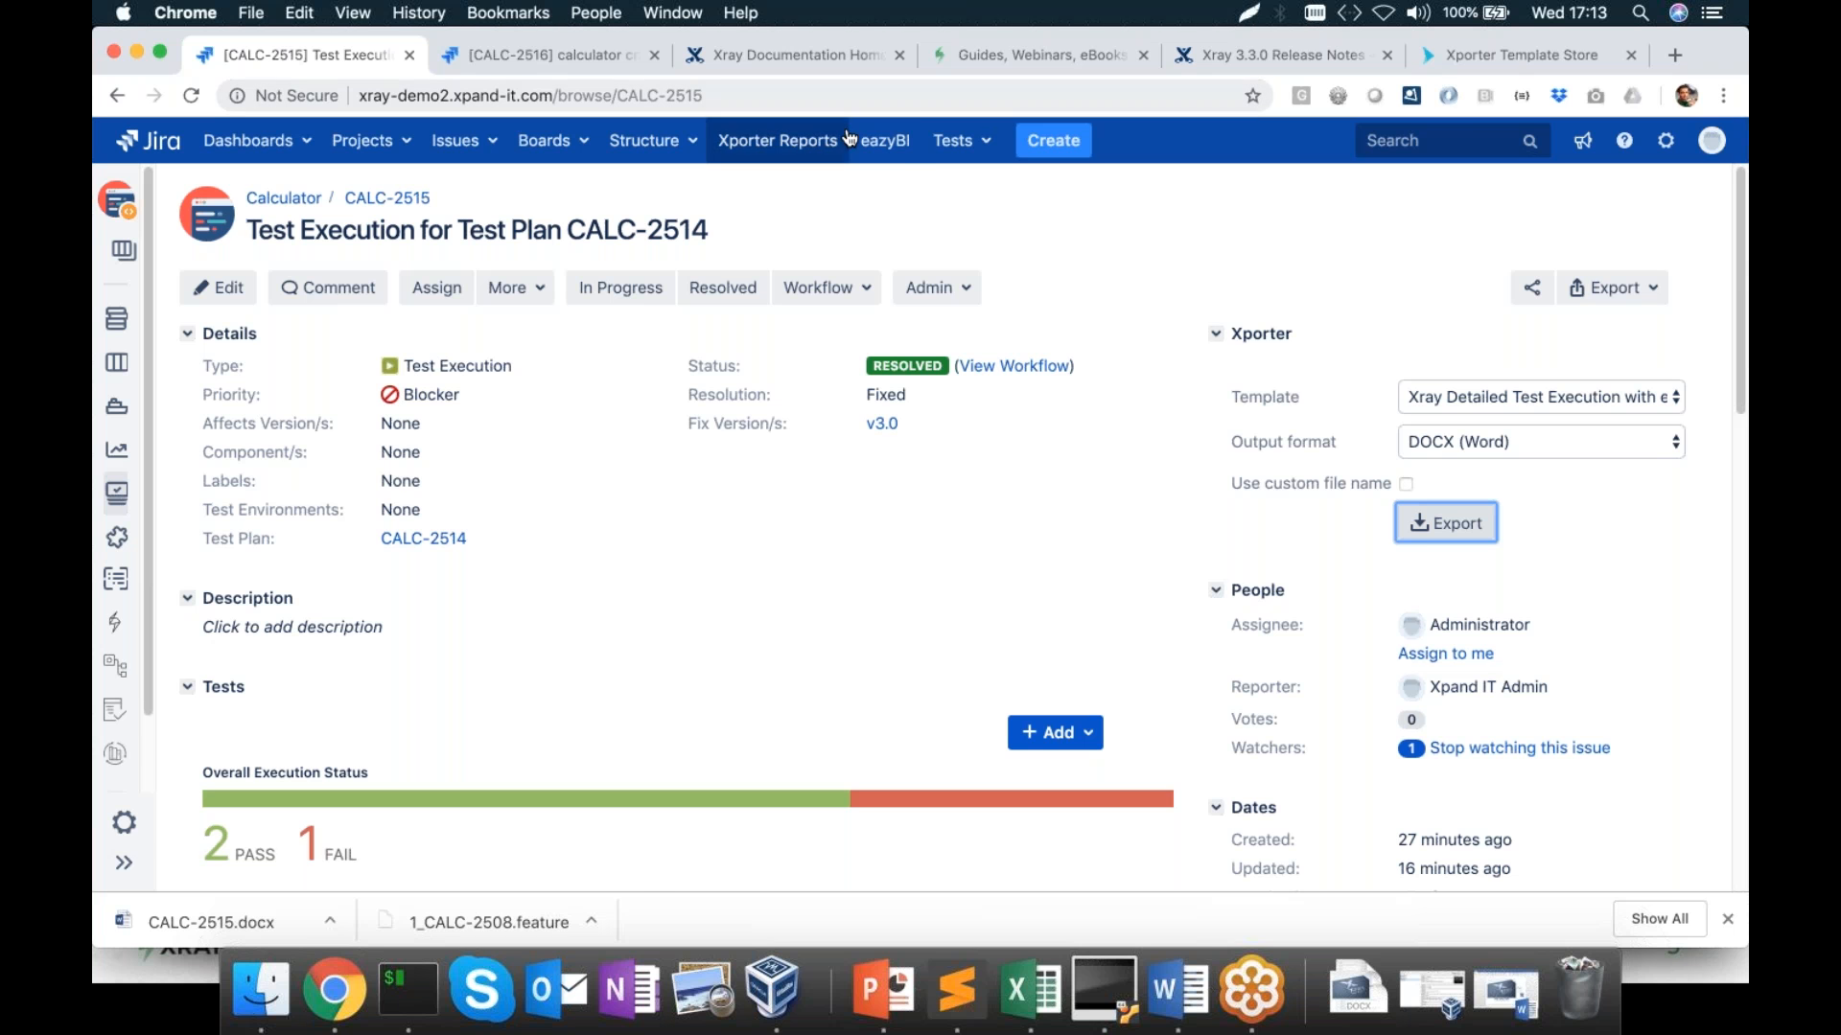
{"action": "left_click", "coordinate": [901, 144]}
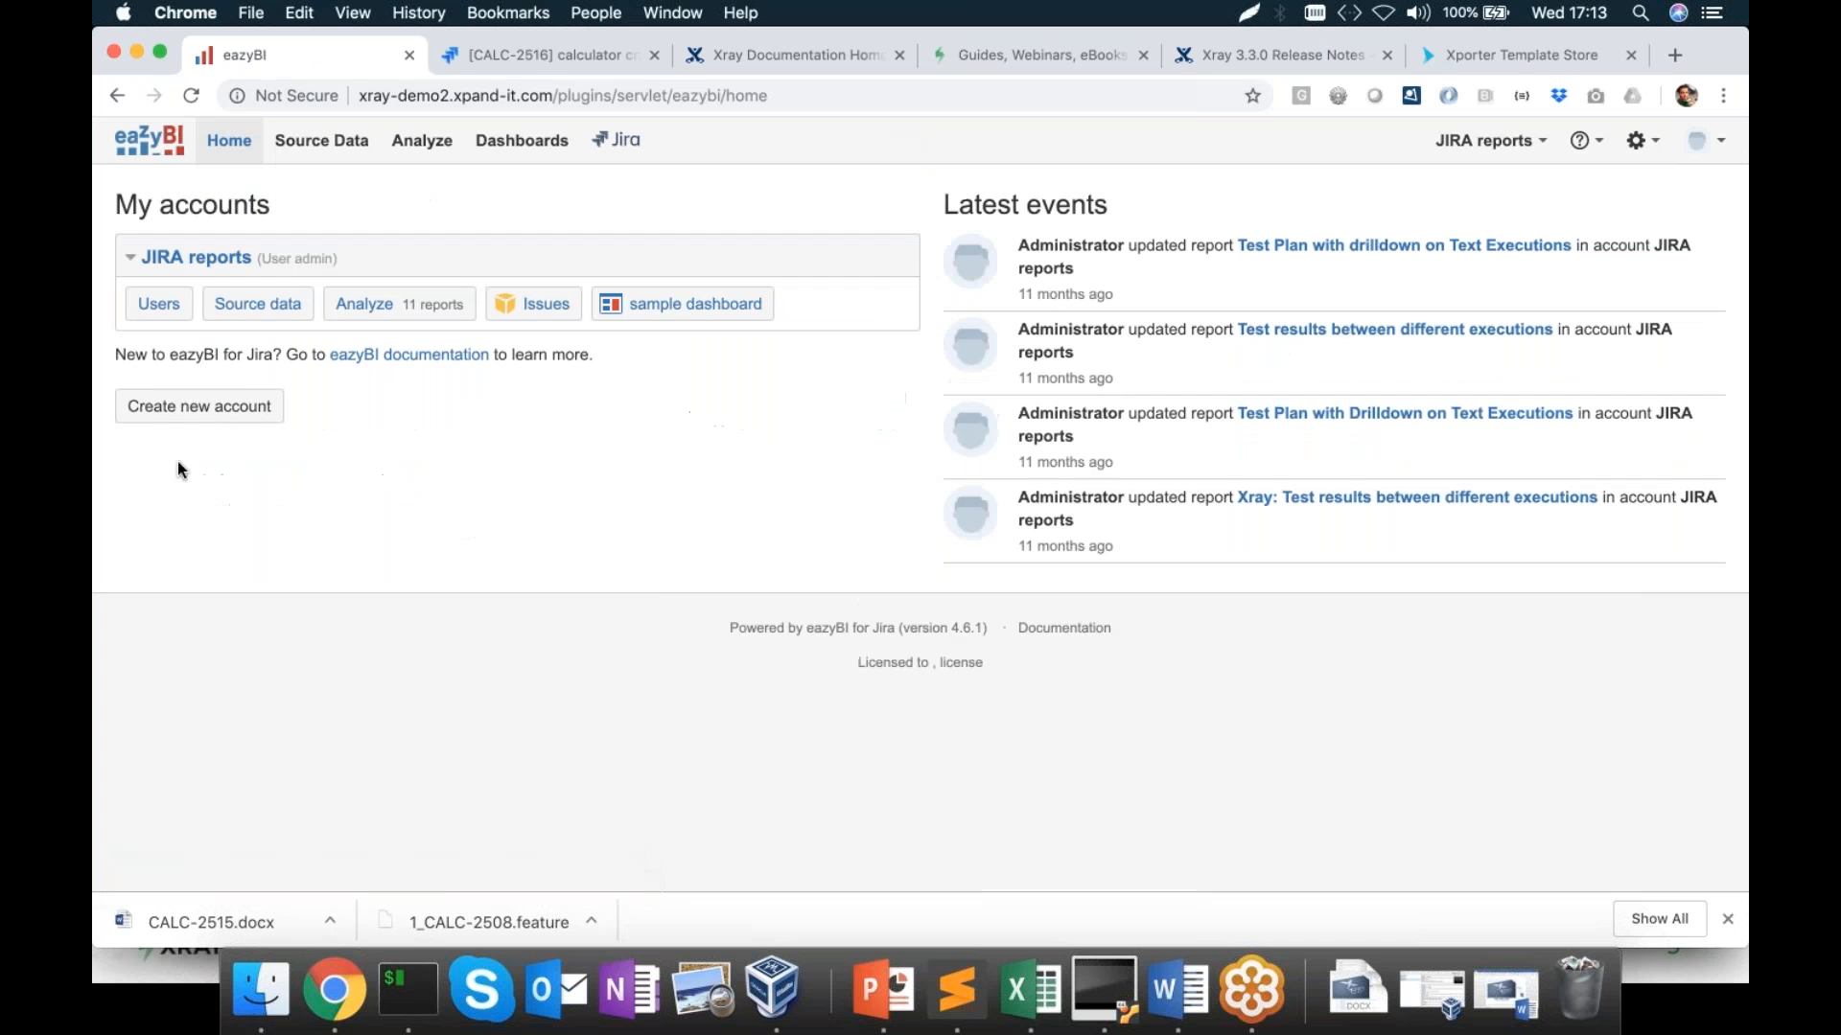
{"action": "left_click", "coordinate": [677, 305]}
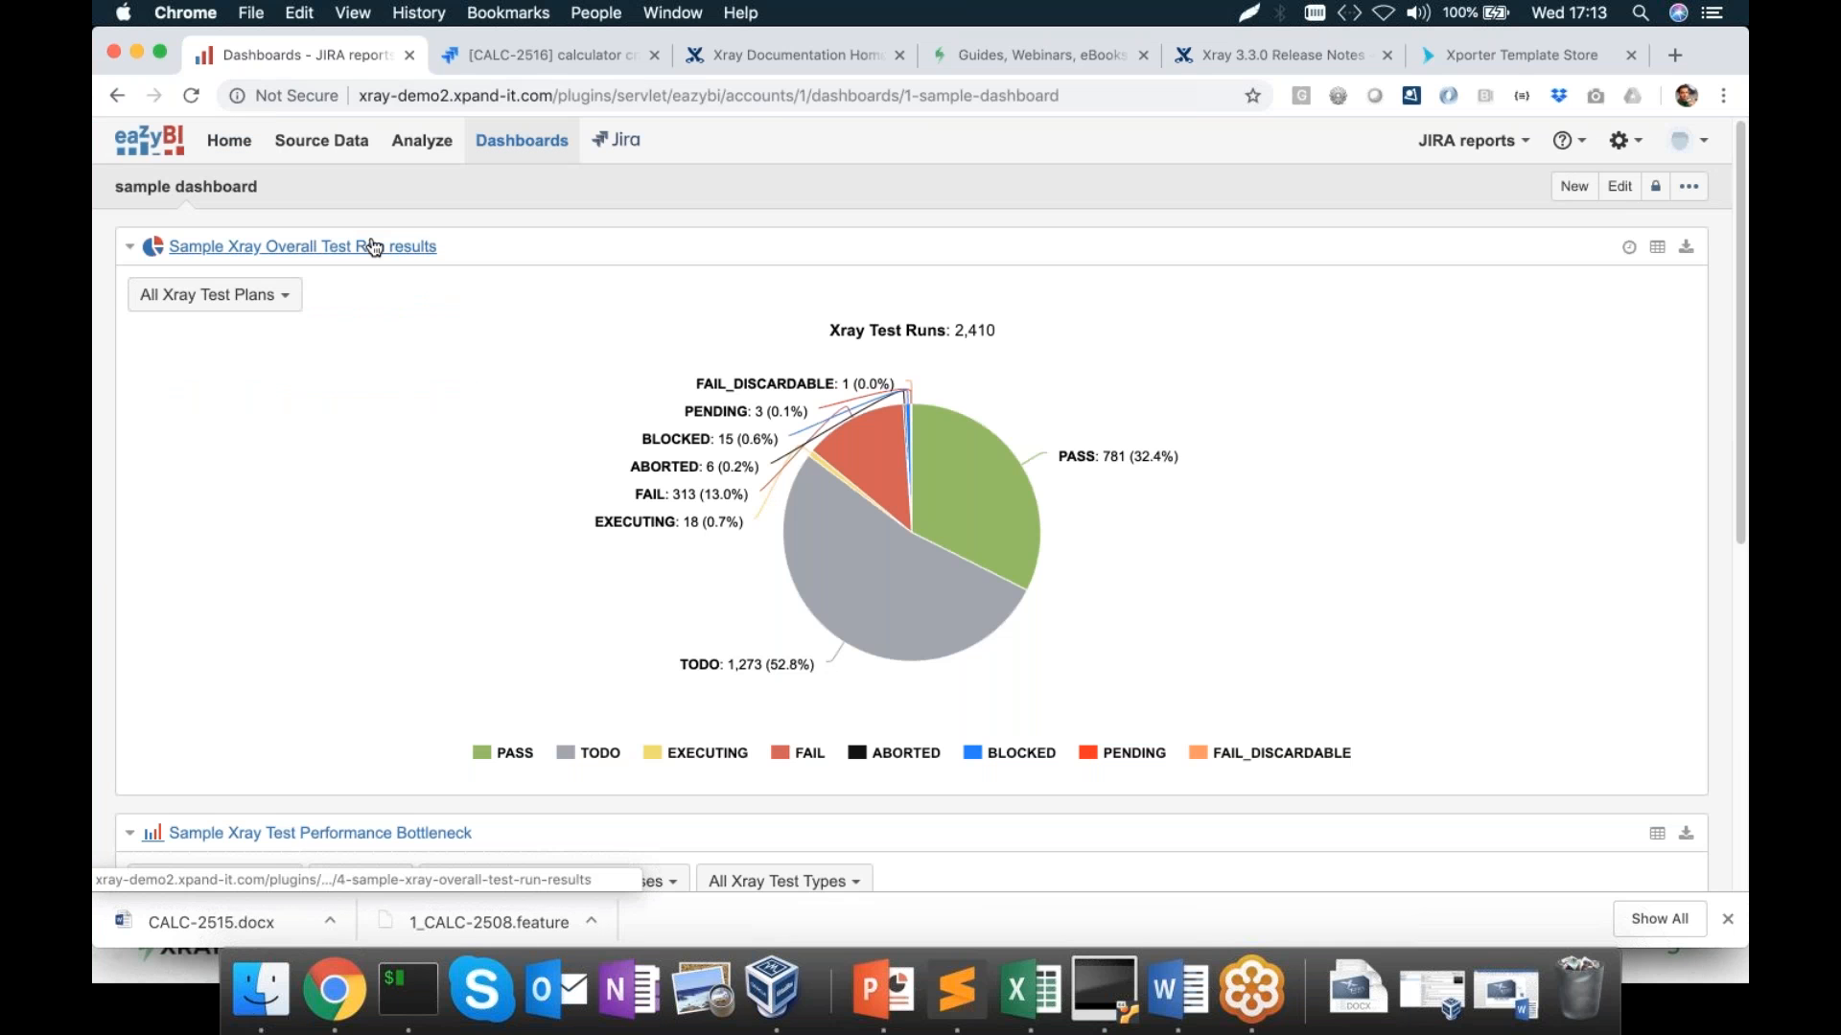
{"action": "left_click", "coordinate": [374, 247]}
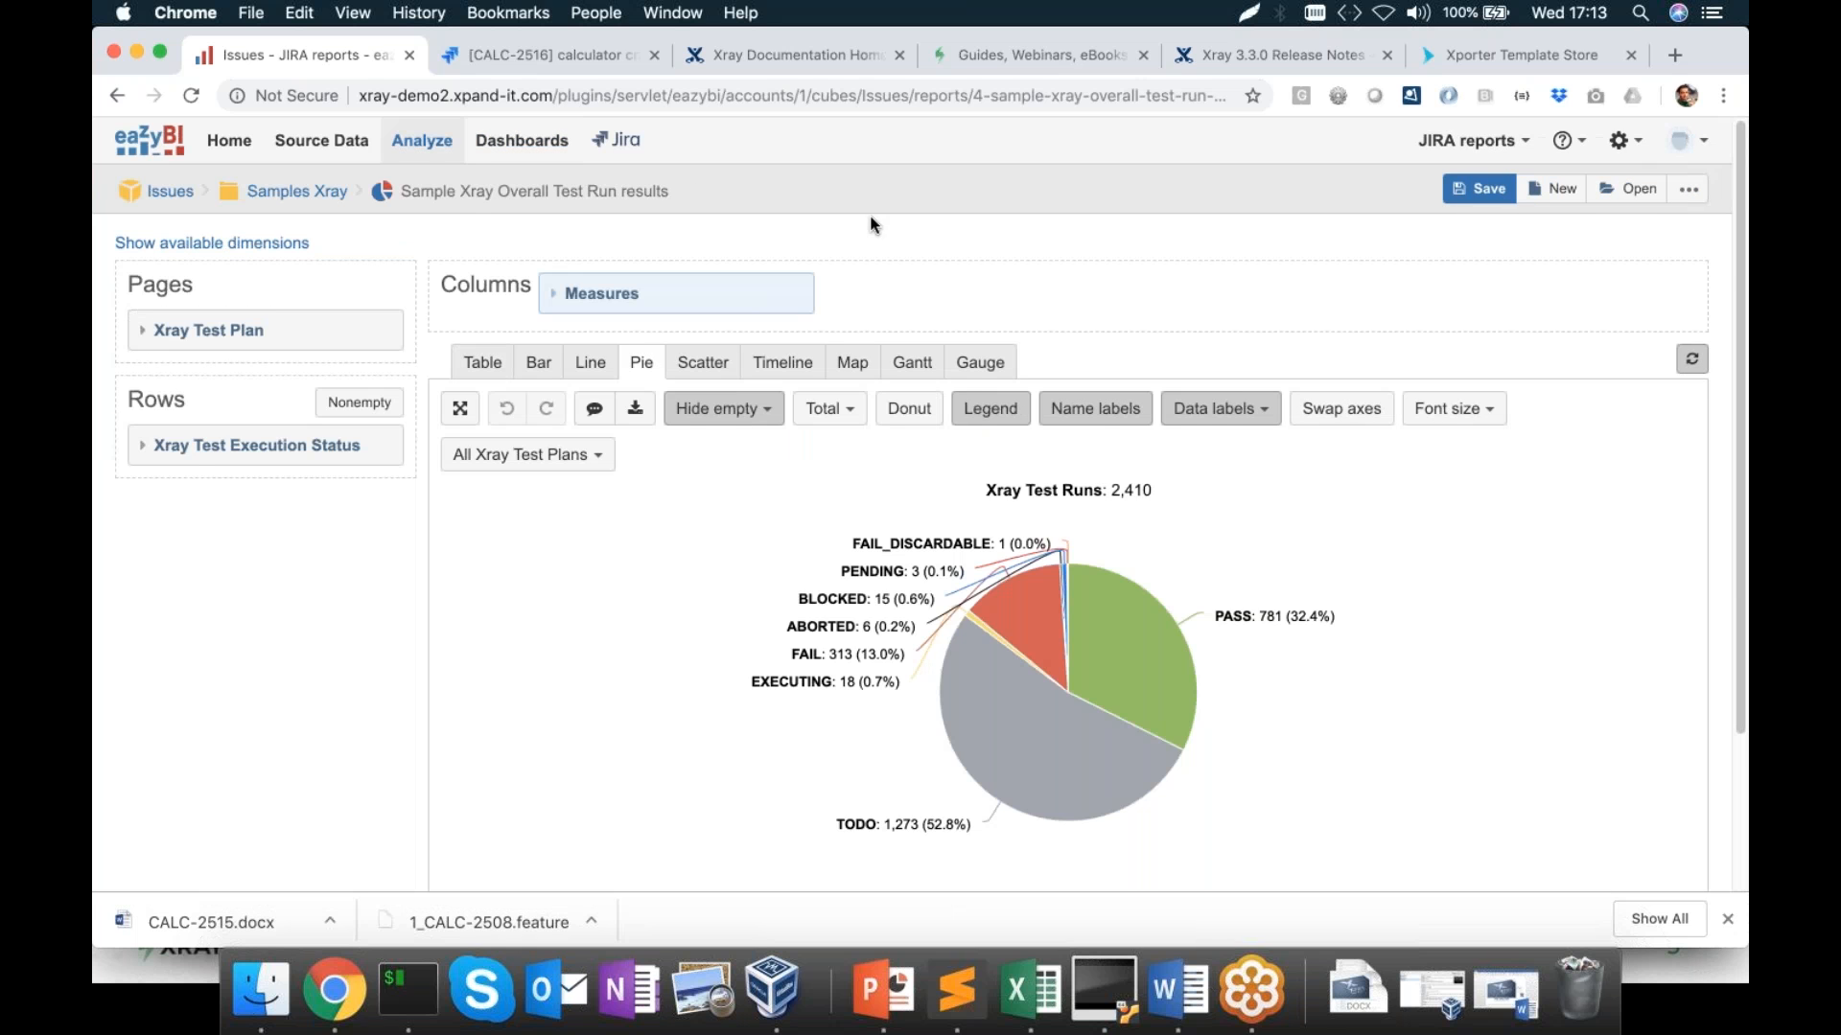
Drill through the test executions behind the pie chart's FAIL slice, examine the listed runs, and close the list
{"action": "scroll", "coordinate": [870, 215], "scroll_direction": "down", "scroll_amount": 2}
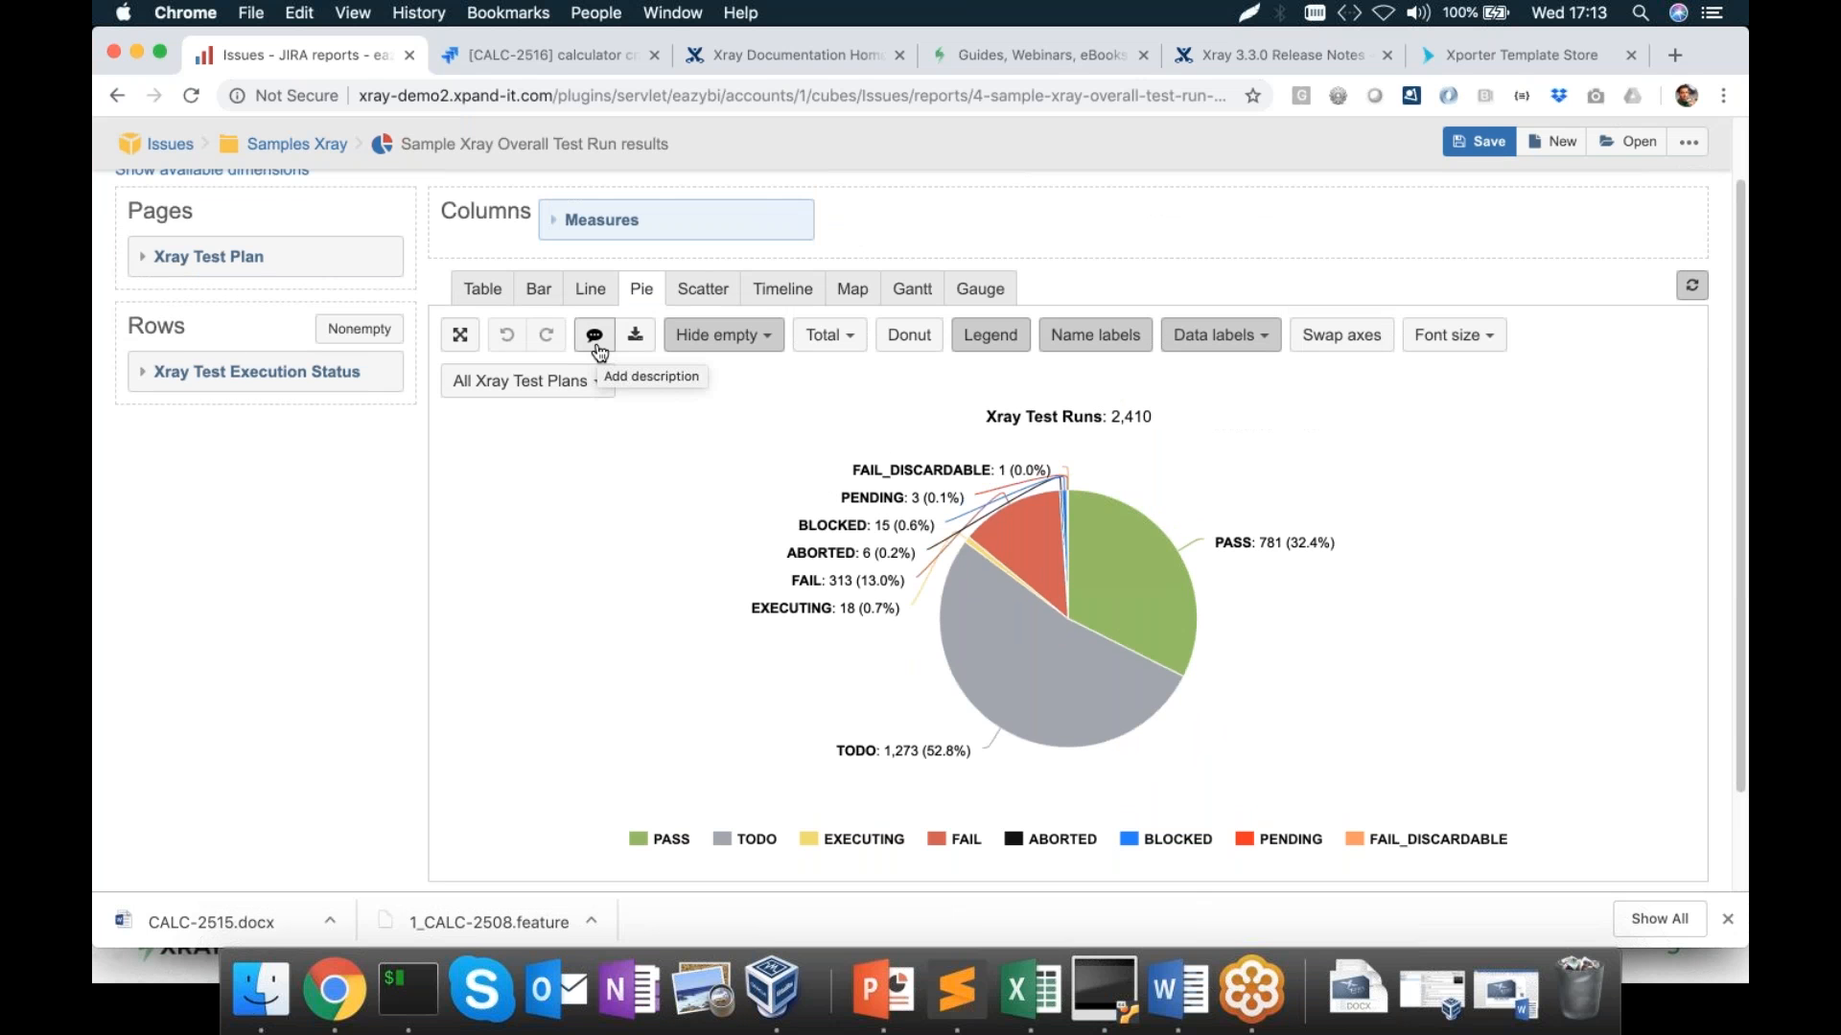
{"action": "left_click", "coordinate": [1035, 522]}
{"action": "left_click", "coordinate": [1083, 552]}
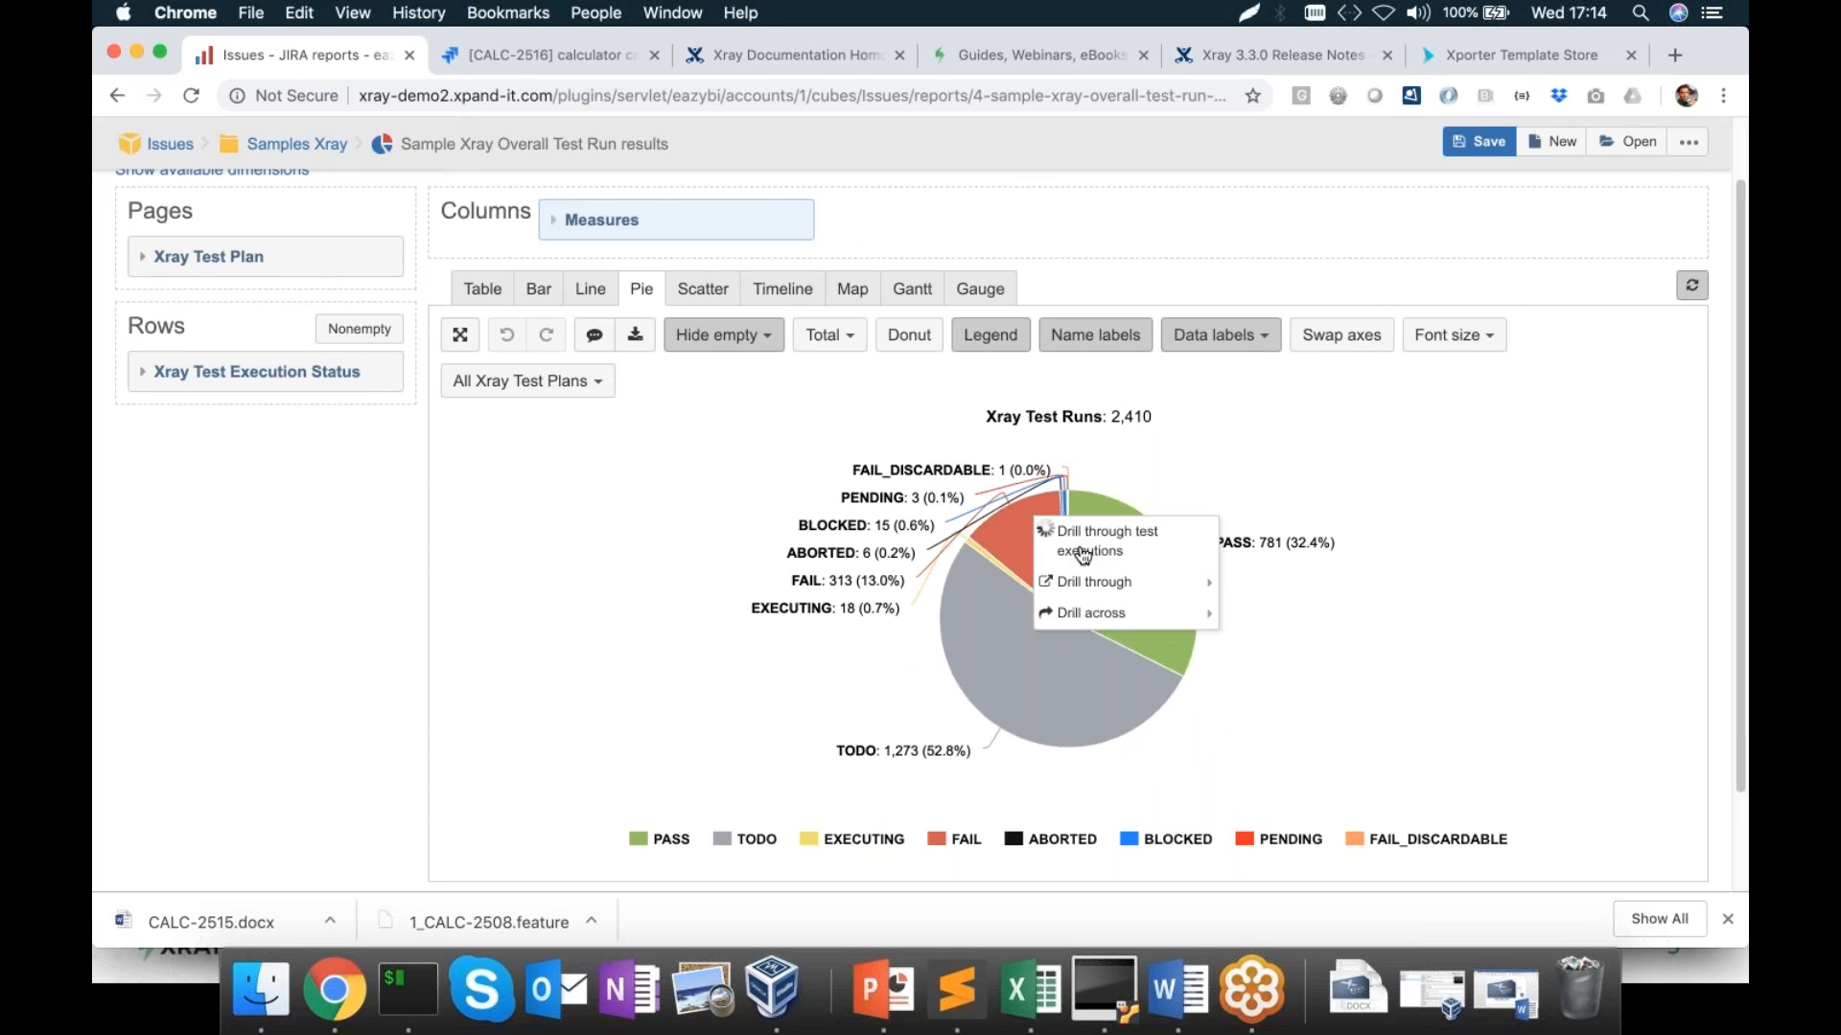
{"action": "left_click", "coordinate": [891, 456]}
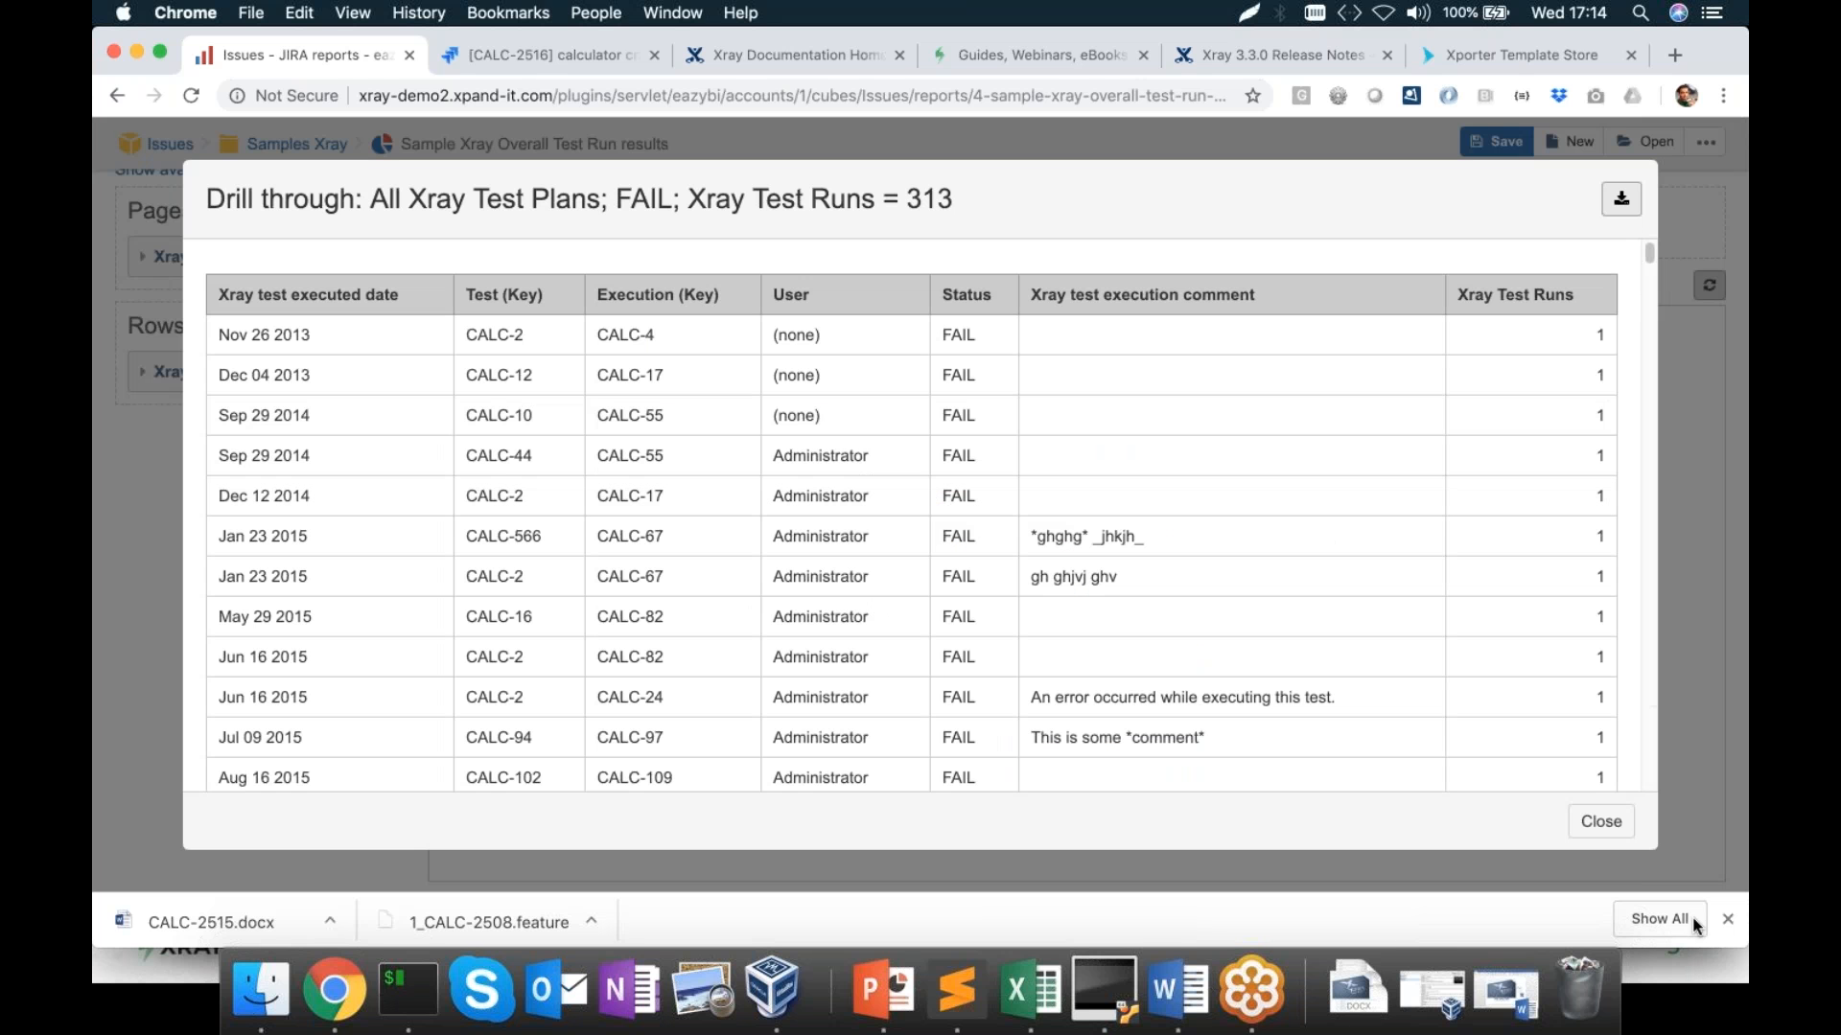
{"action": "left_click", "coordinate": [1599, 824]}
{"action": "scroll", "coordinate": [1142, 399], "scroll_direction": "up", "scroll_amount": 2}
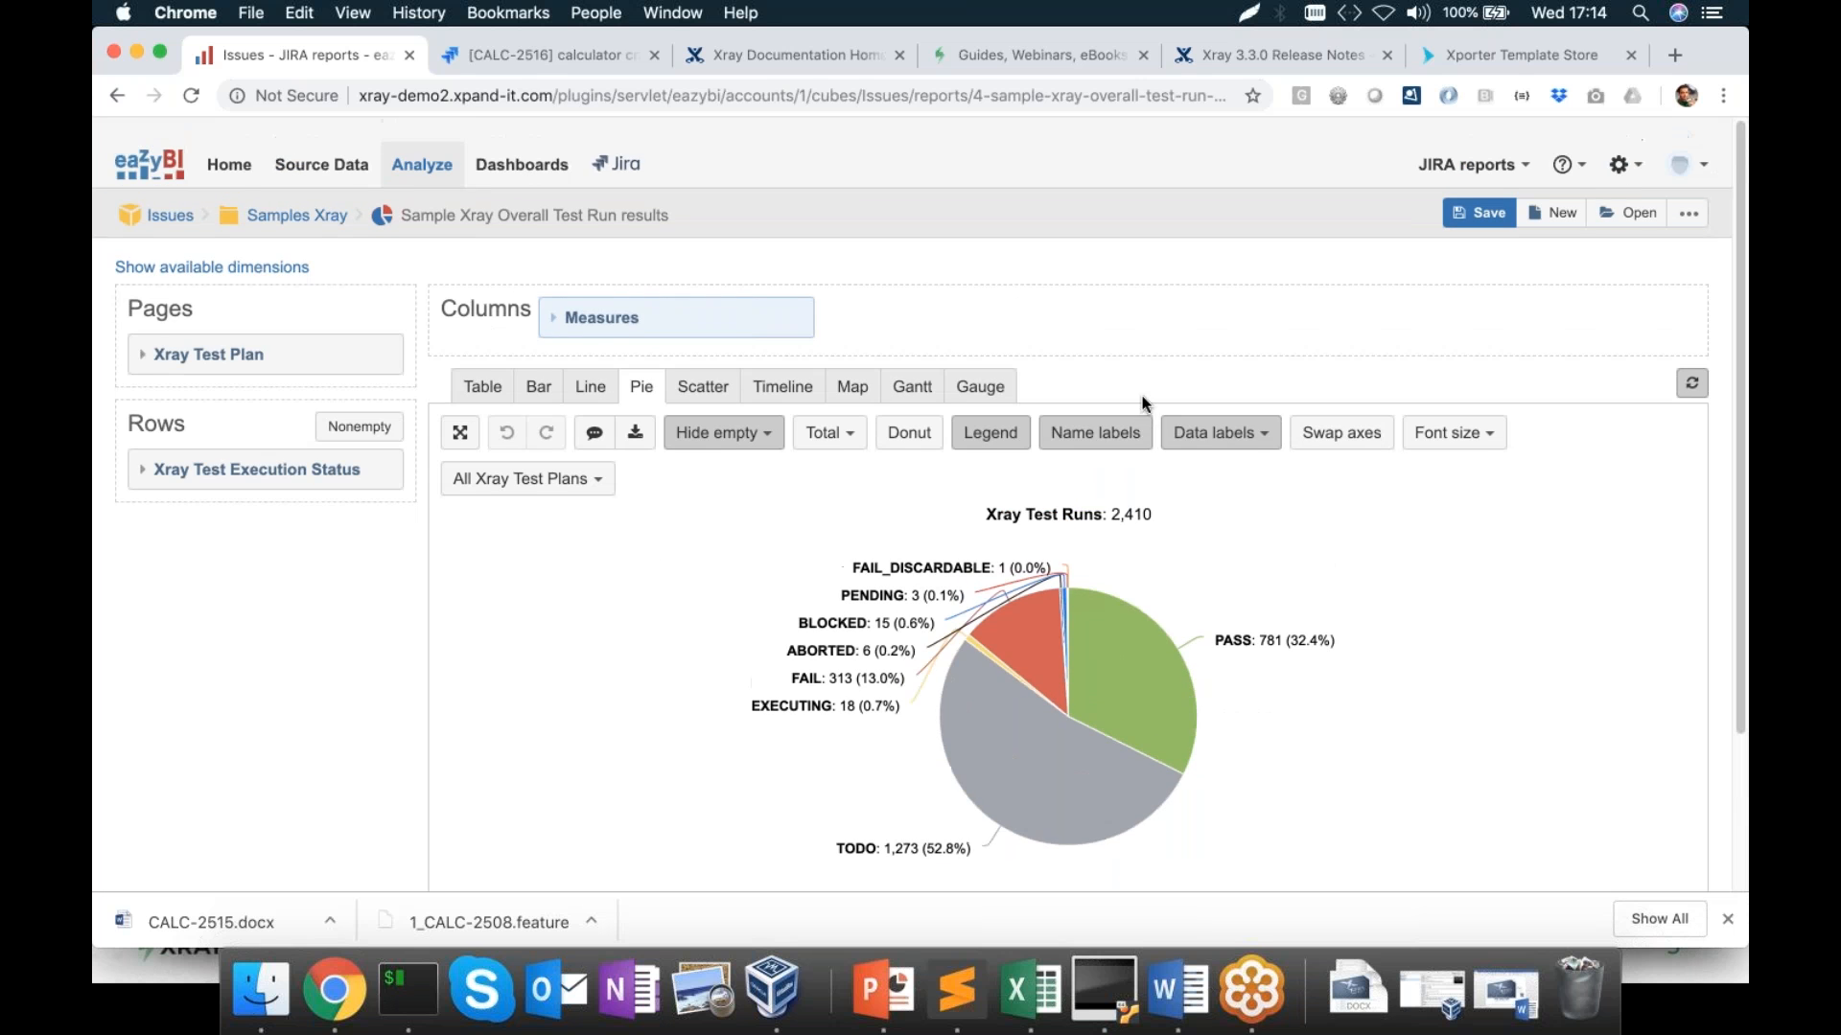
Return from eazyBI to Jira, and open the Integrations & API page from the Xray Documentation Home
{"action": "left_click", "coordinate": [619, 140]}
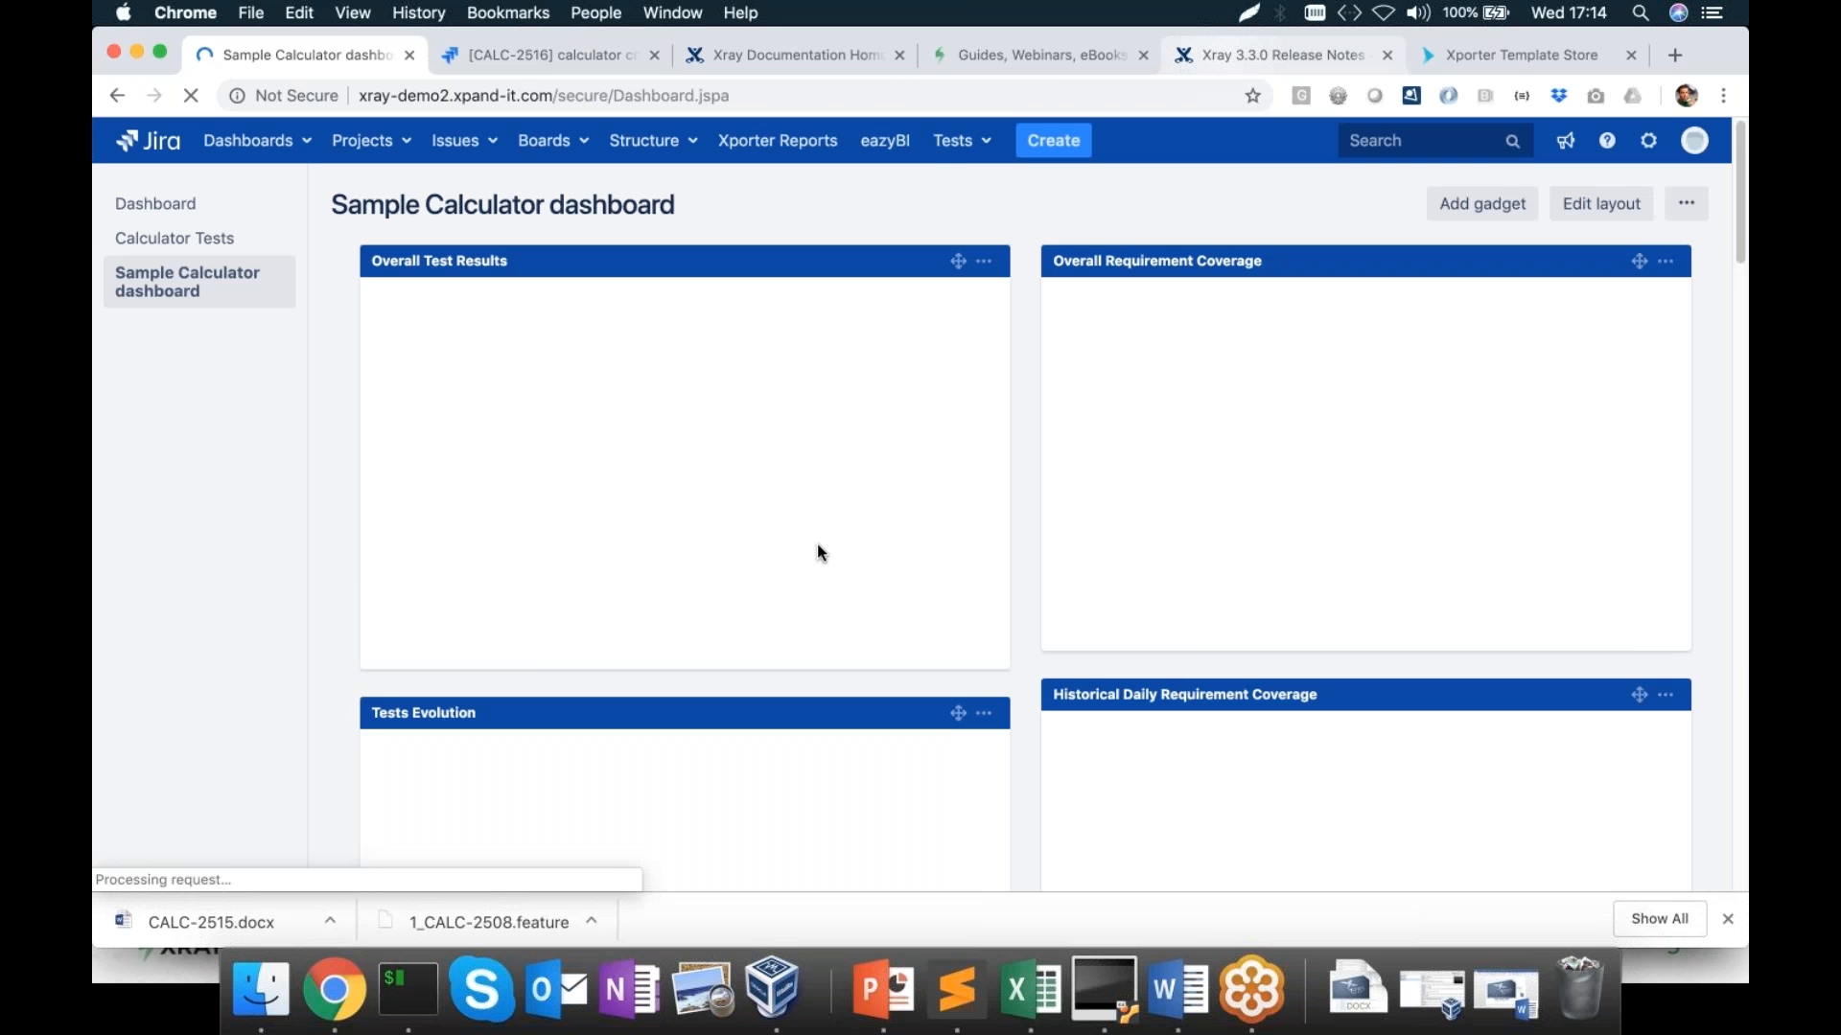
{"action": "left_click", "coordinate": [782, 57]}
{"action": "scroll", "coordinate": [817, 707], "scroll_direction": "down", "scroll_amount": 2}
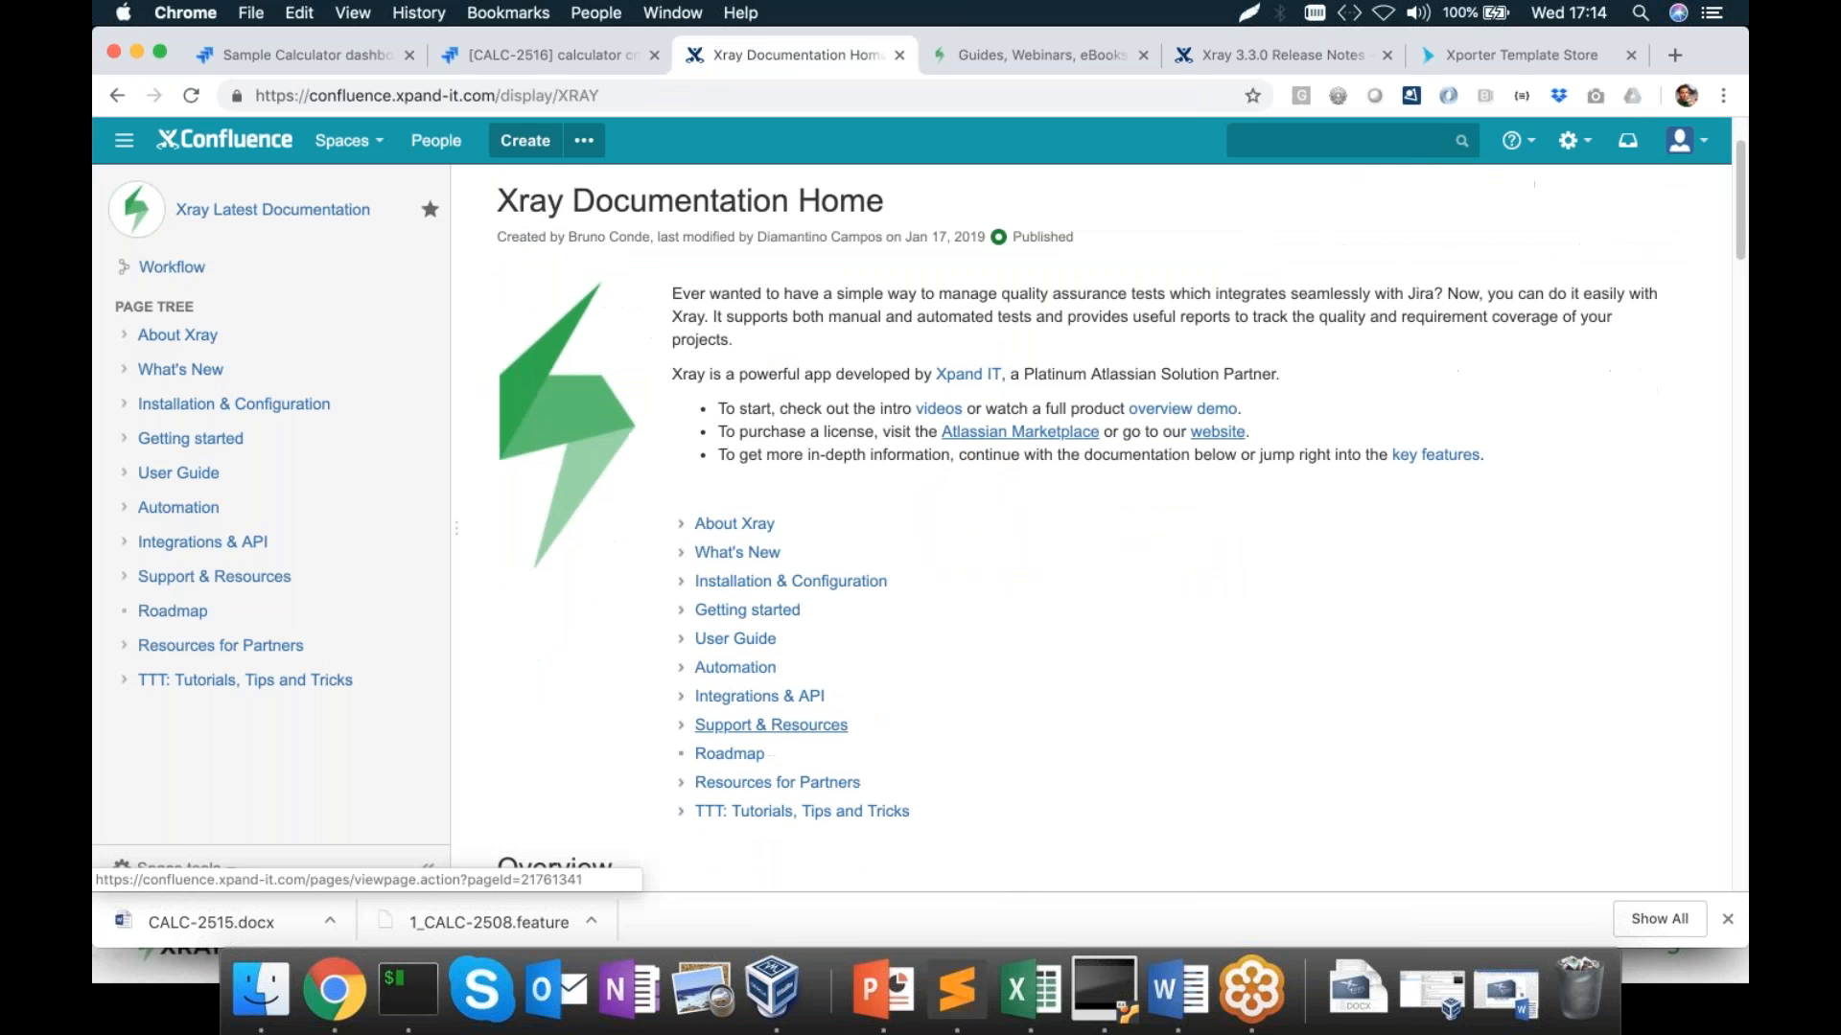
{"action": "left_click", "coordinate": [817, 707]}
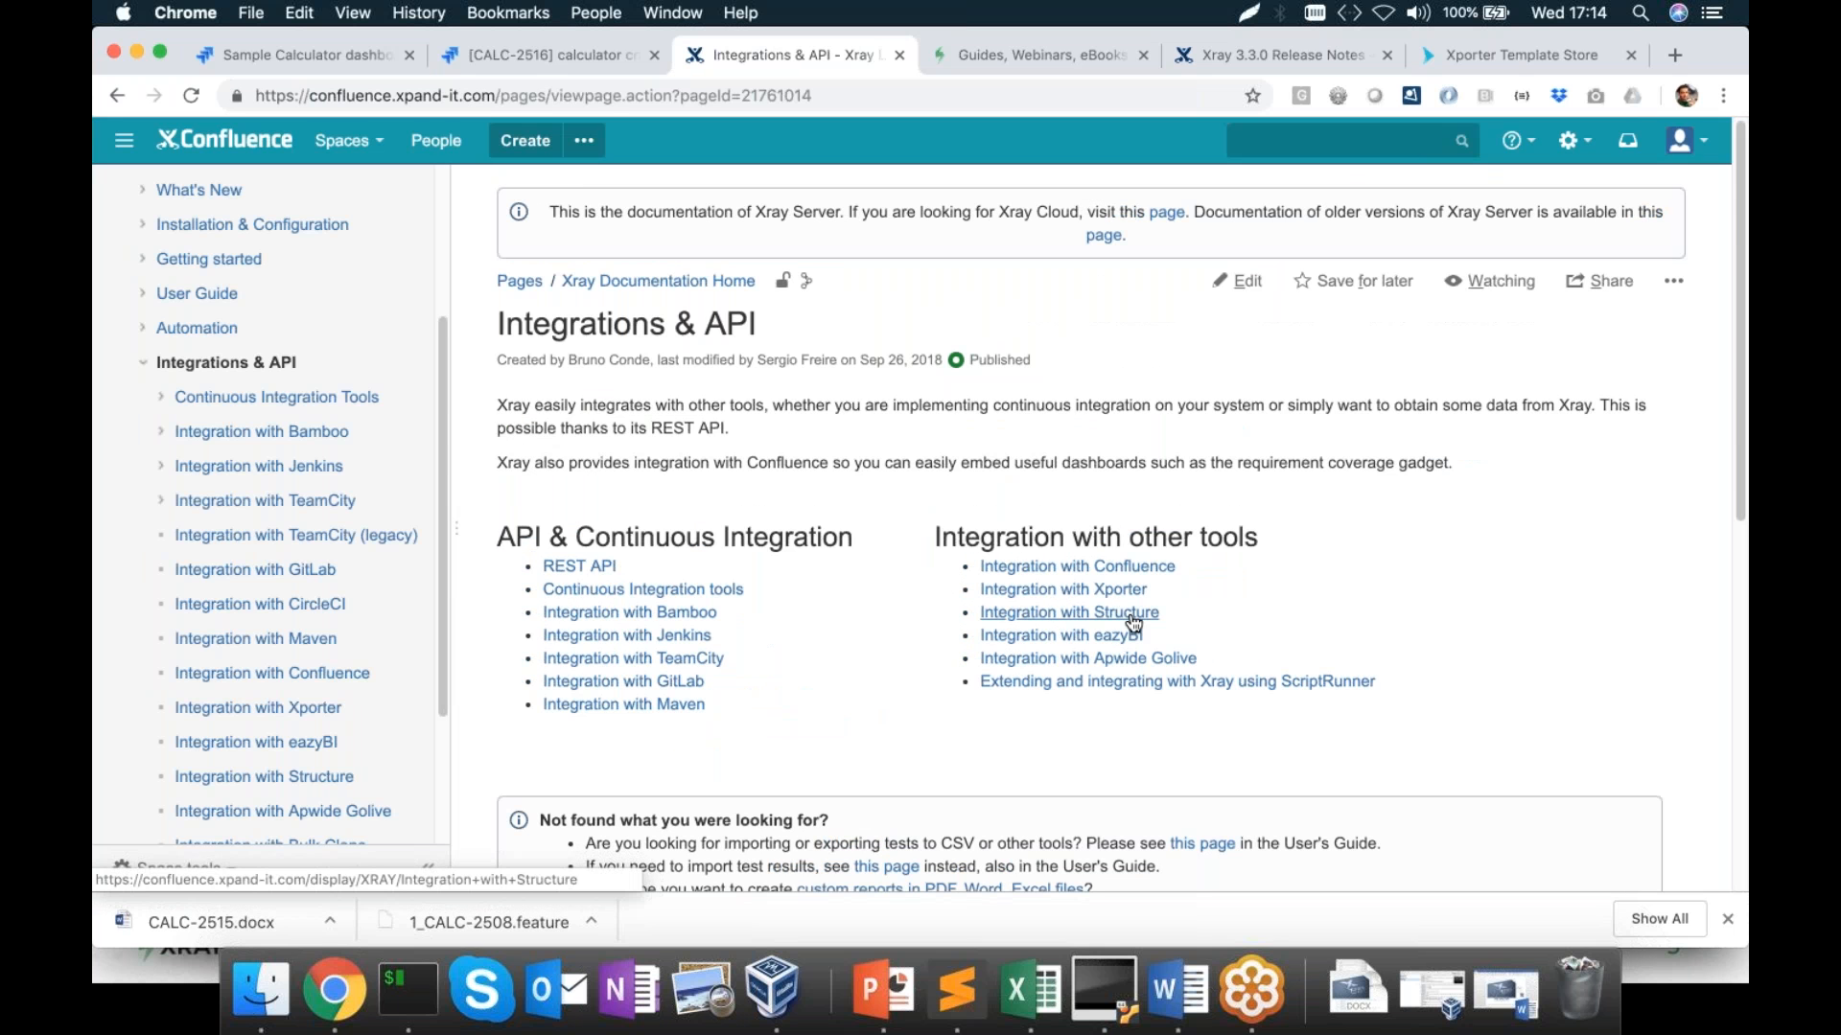
Return to the Jira dashboard and open the Calculator demo structure on the Structure board
{"action": "left_click", "coordinate": [262, 58]}
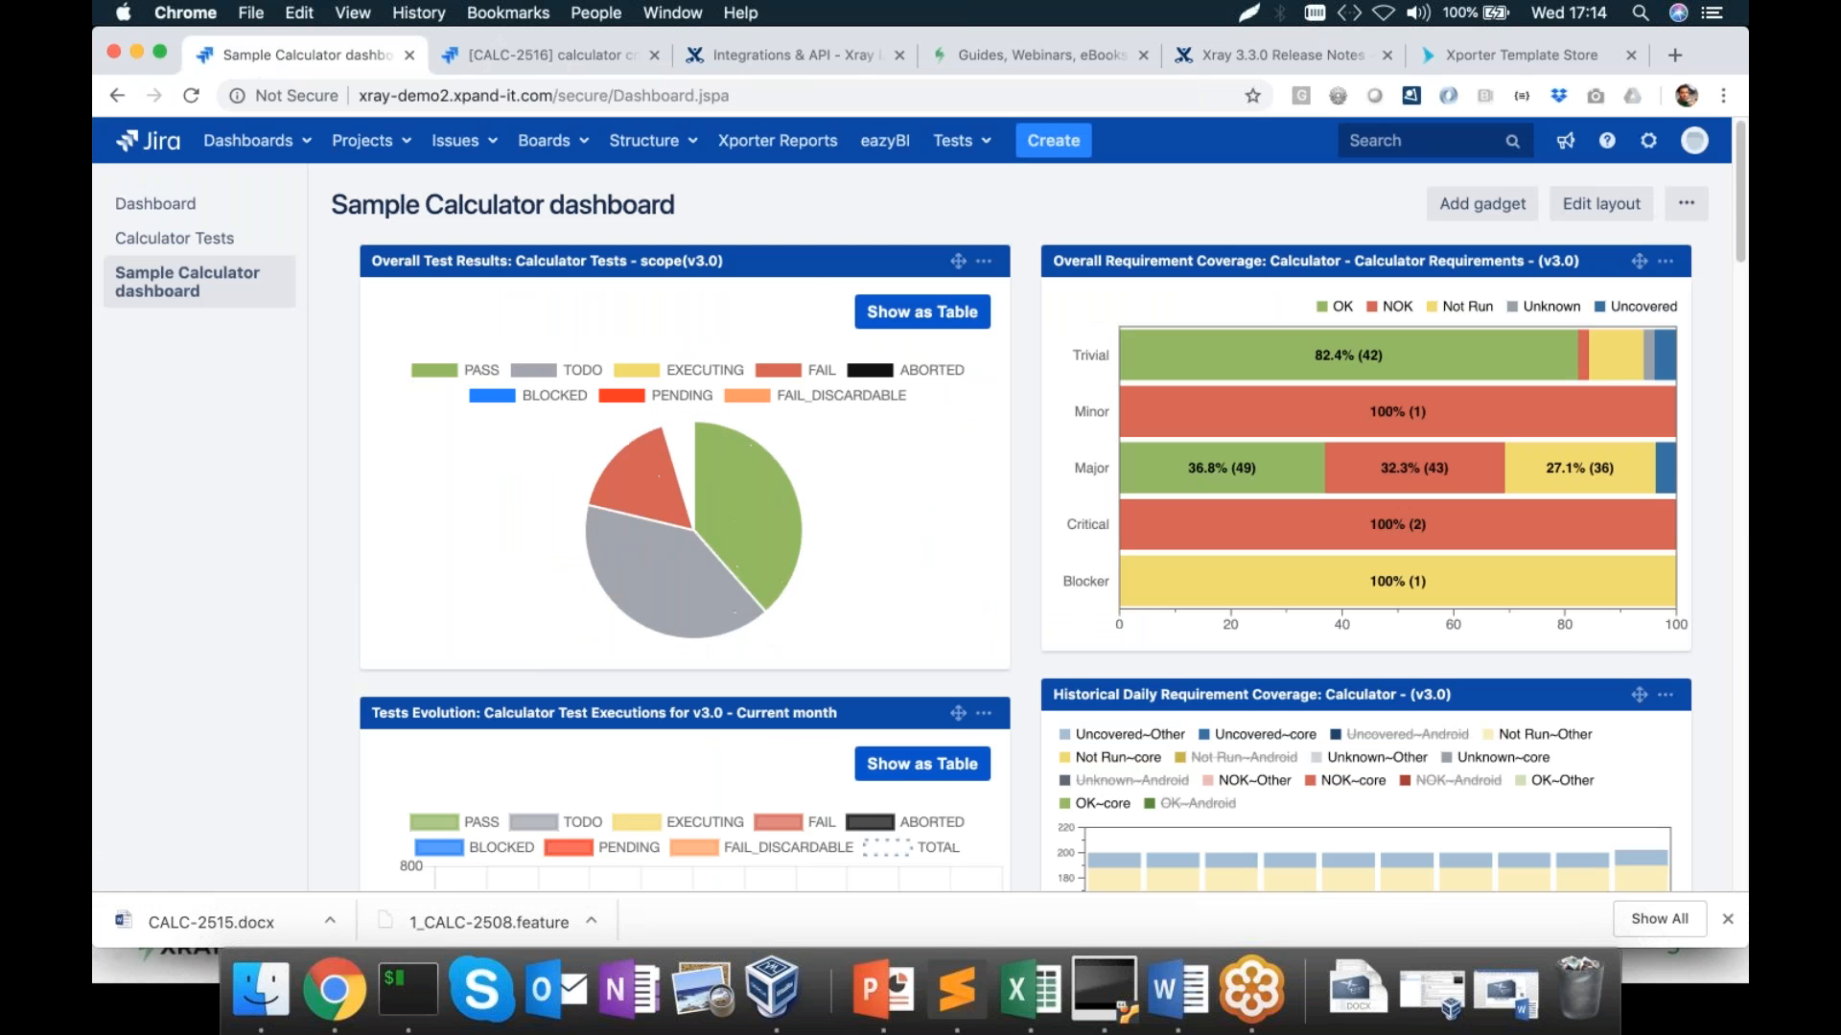
{"action": "left_click", "coordinate": [645, 143]}
{"action": "left_click", "coordinate": [661, 212]}
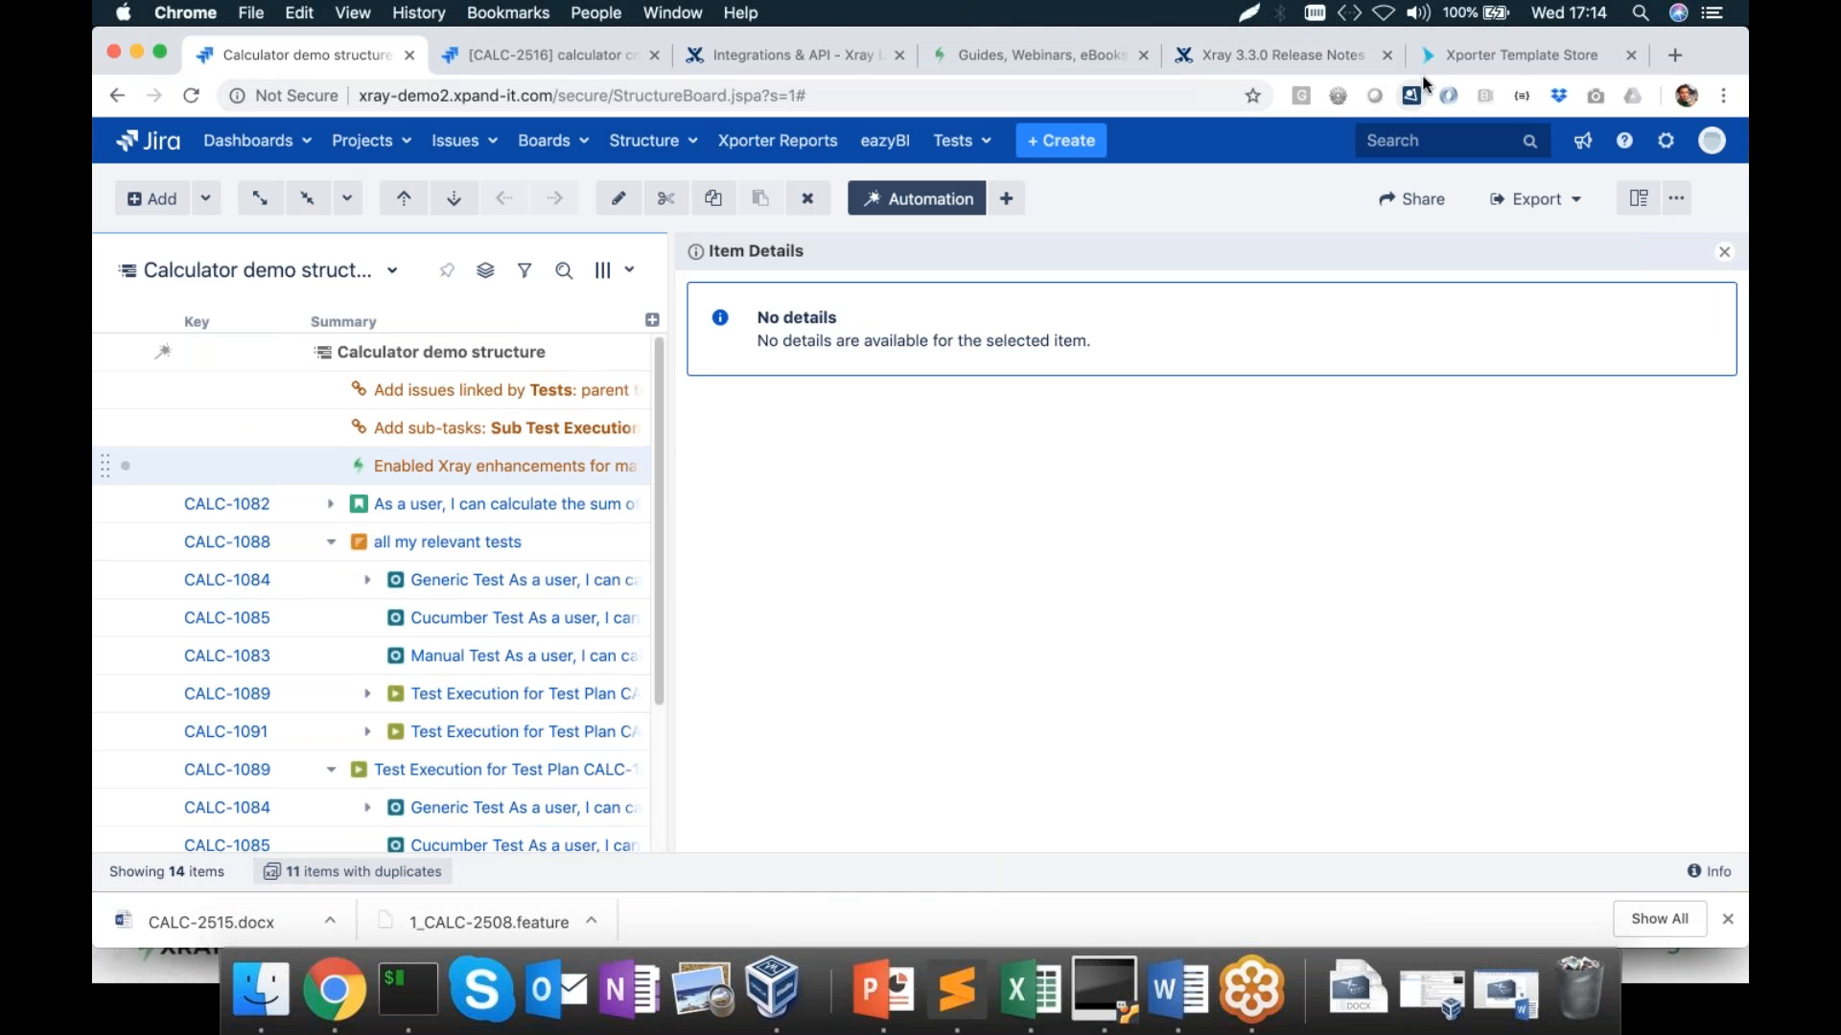
Return to the Integrations & API documentation, open its REST API page, and look through the REST subpages in the page tree
{"action": "left_click", "coordinate": [748, 58]}
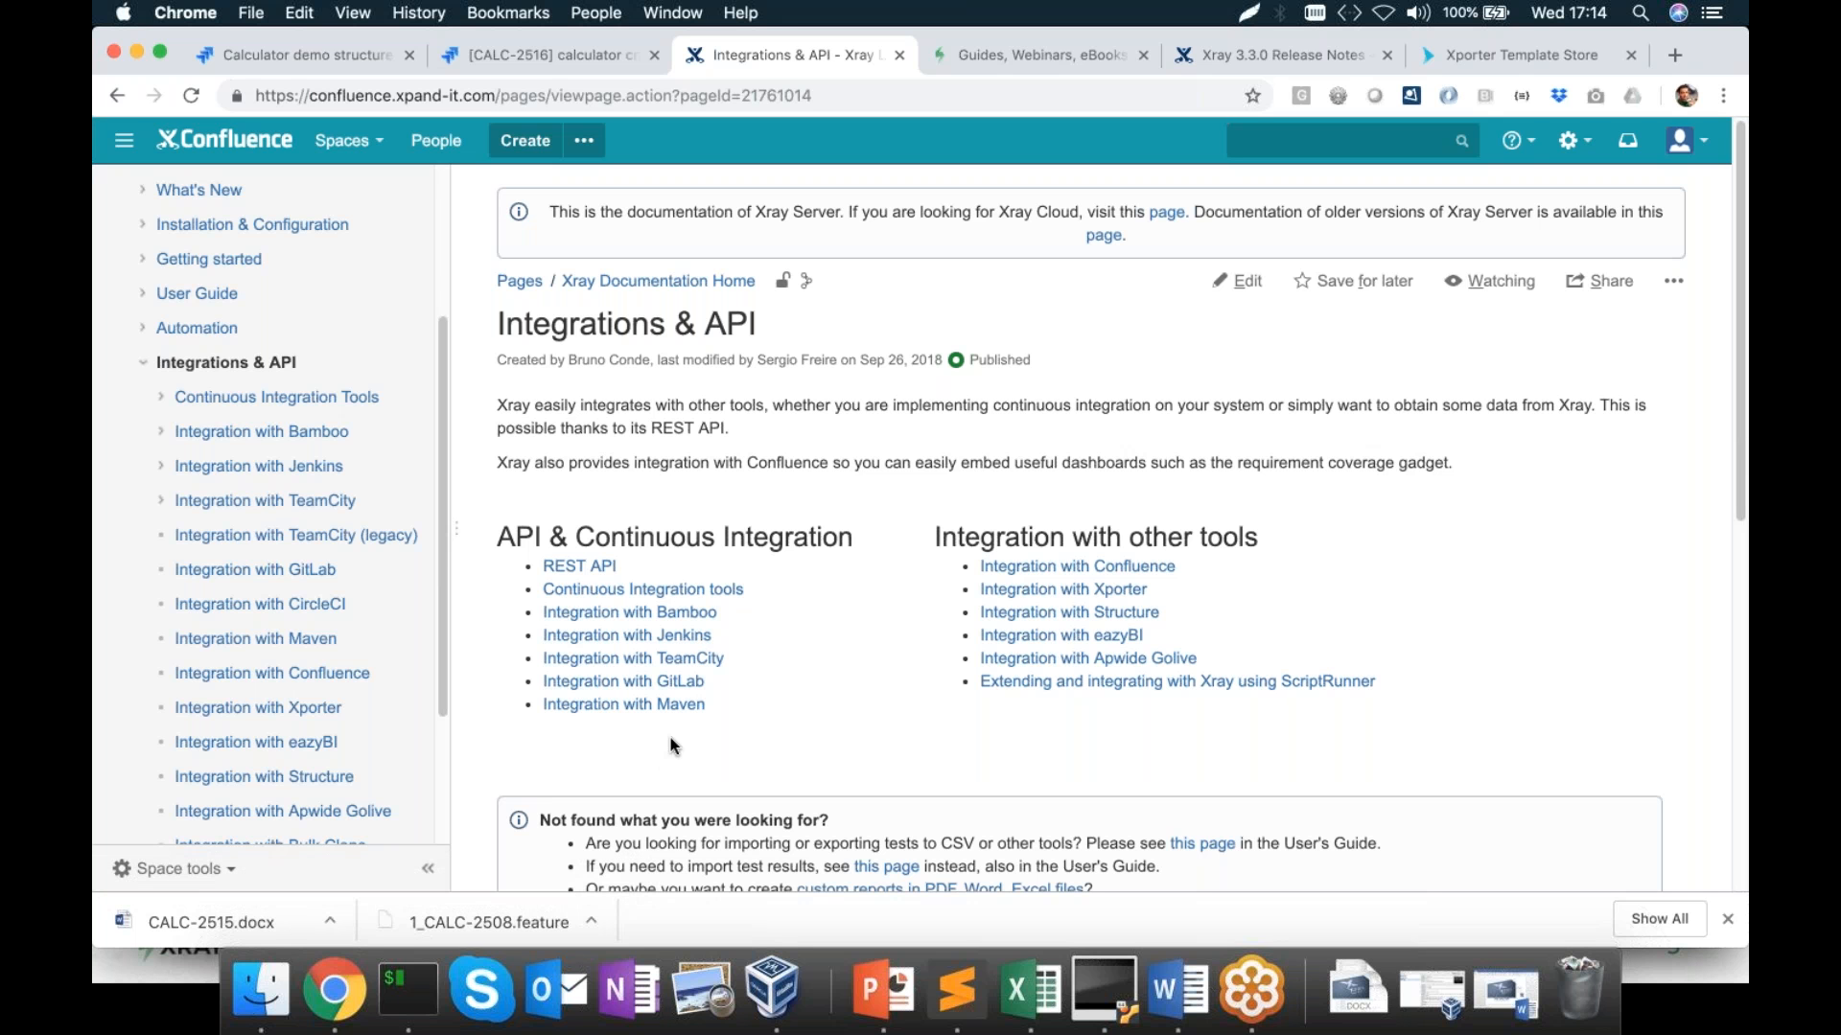
{"action": "left_click", "coordinate": [579, 566]}
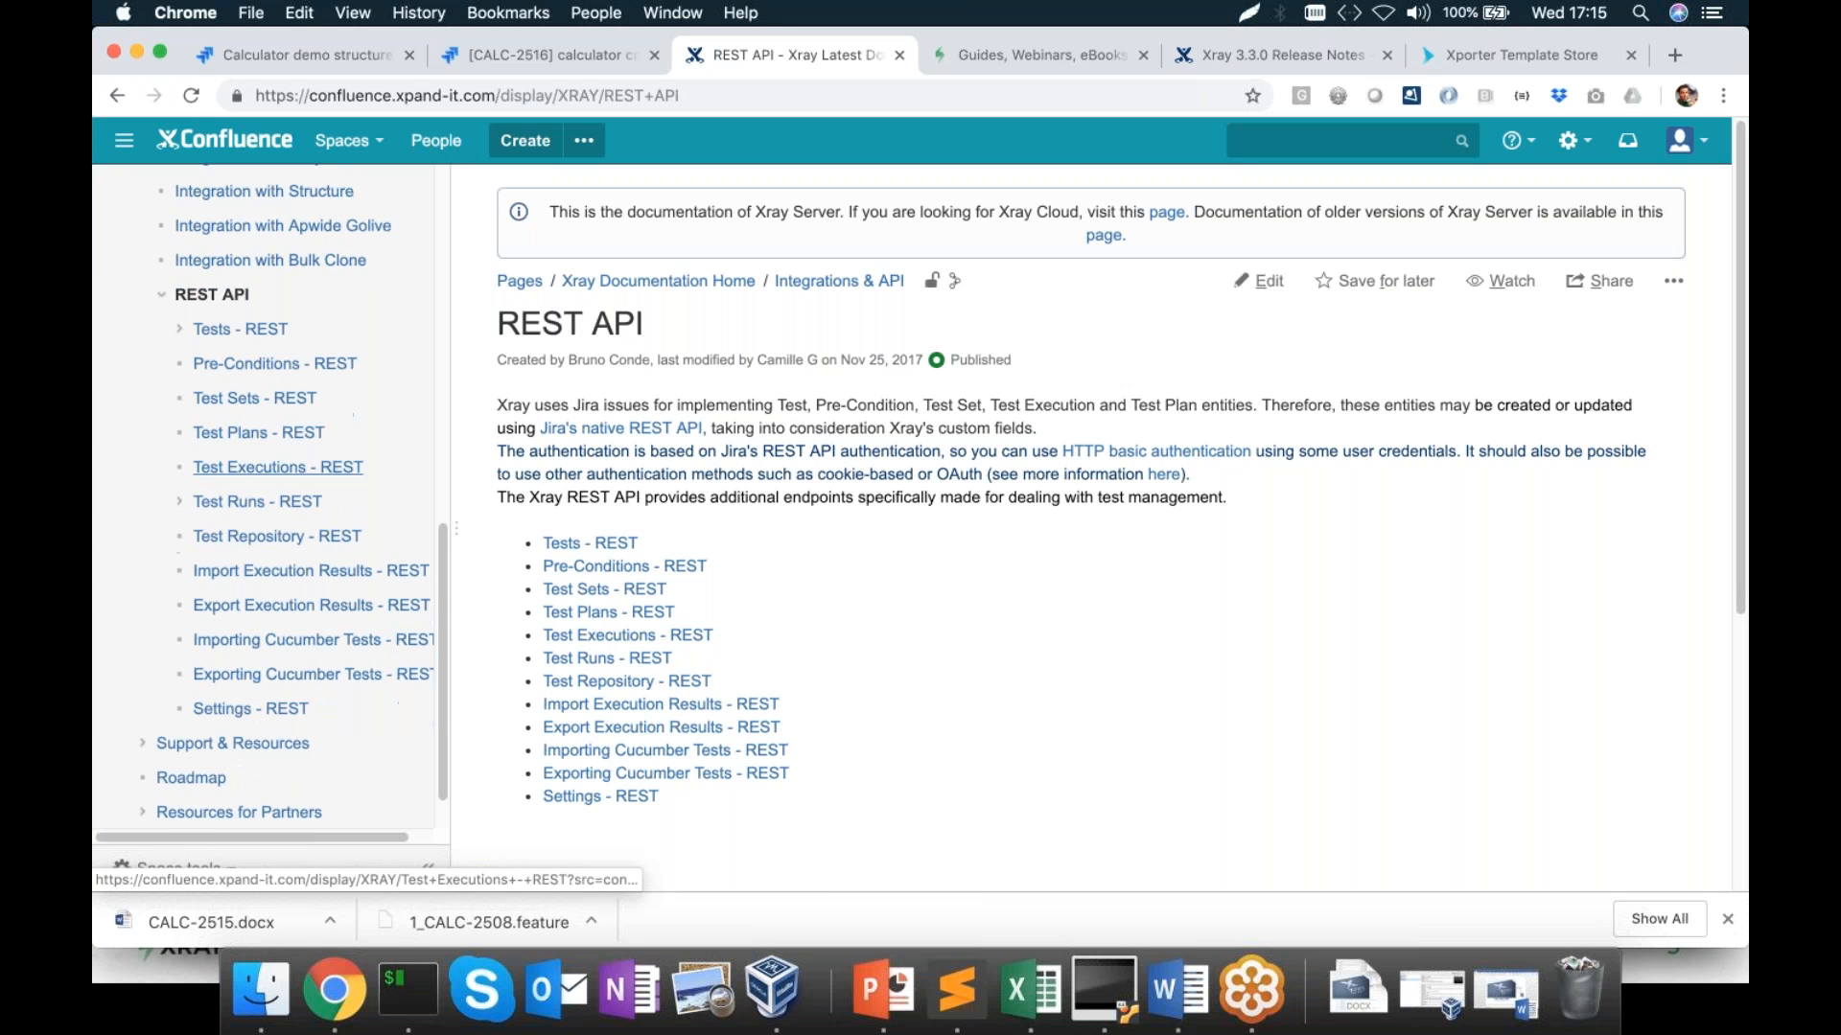
{"action": "scroll", "coordinate": [278, 536], "scroll_direction": "down", "scroll_amount": 1}
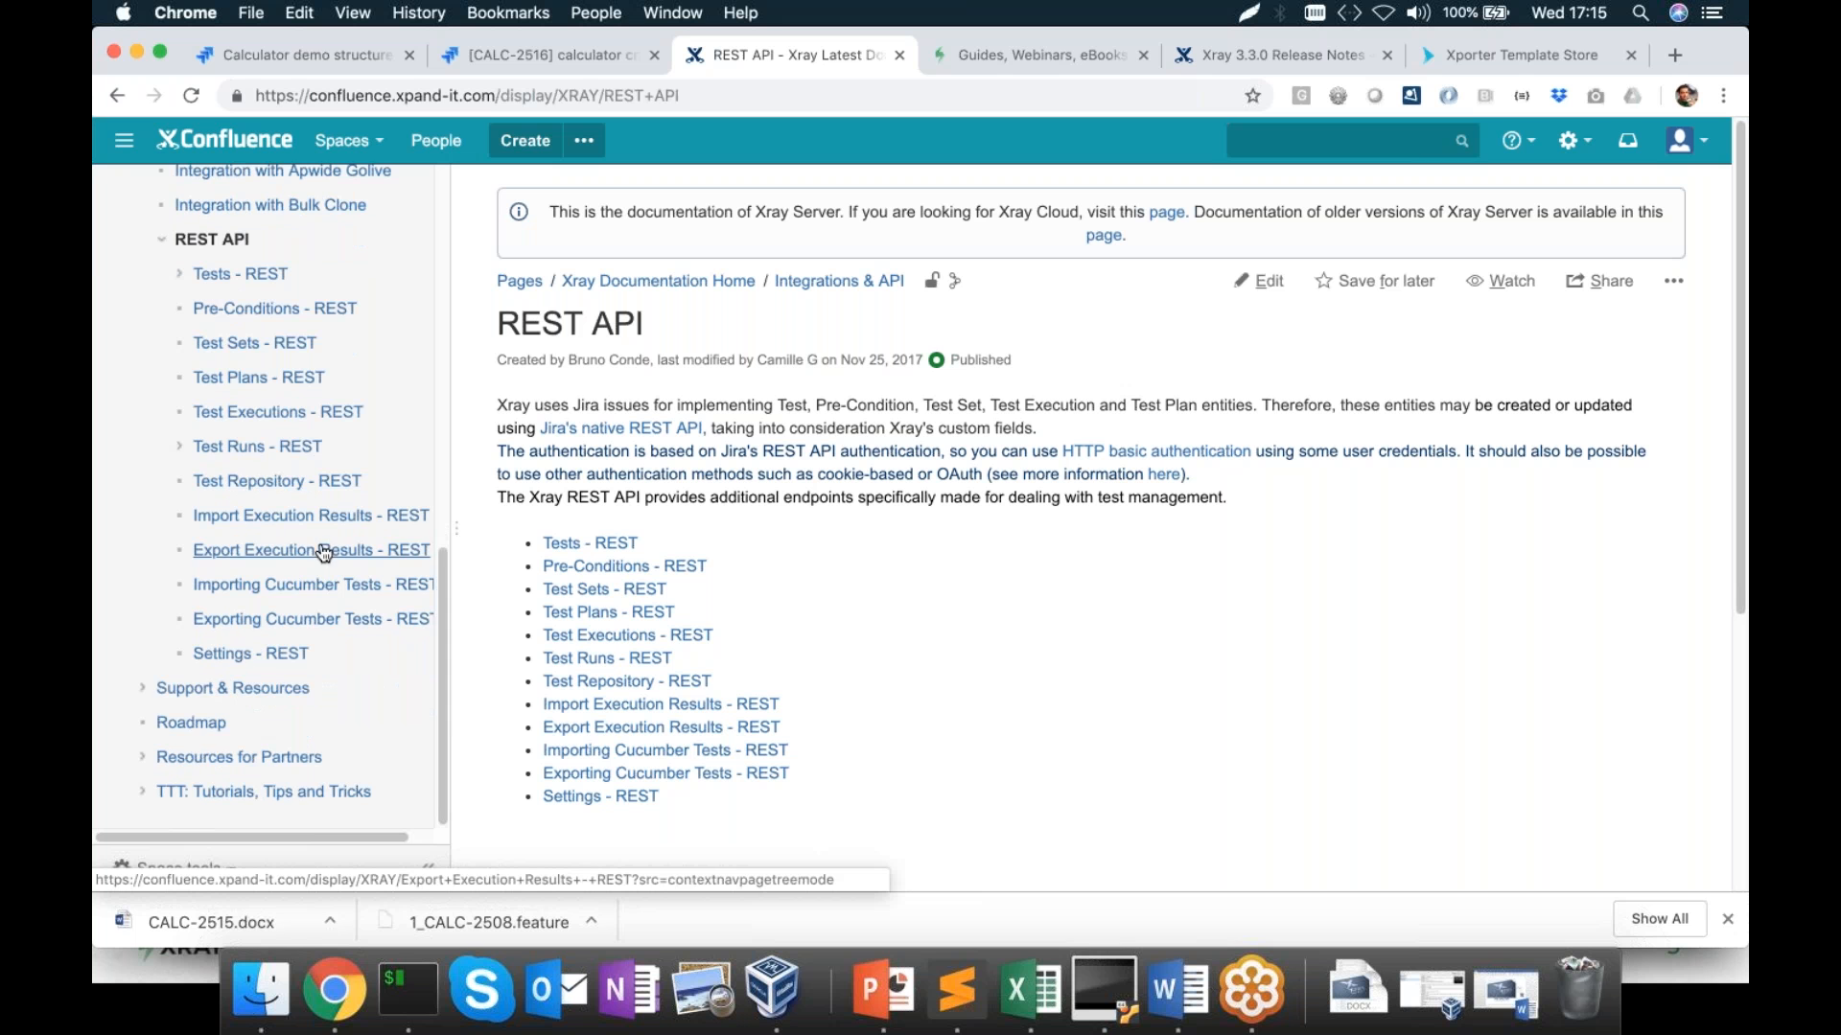
{"action": "scroll", "coordinate": [258, 652], "scroll_direction": "up", "scroll_amount": 5}
{"action": "scroll", "coordinate": [265, 496], "scroll_direction": "up", "scroll_amount": 5}
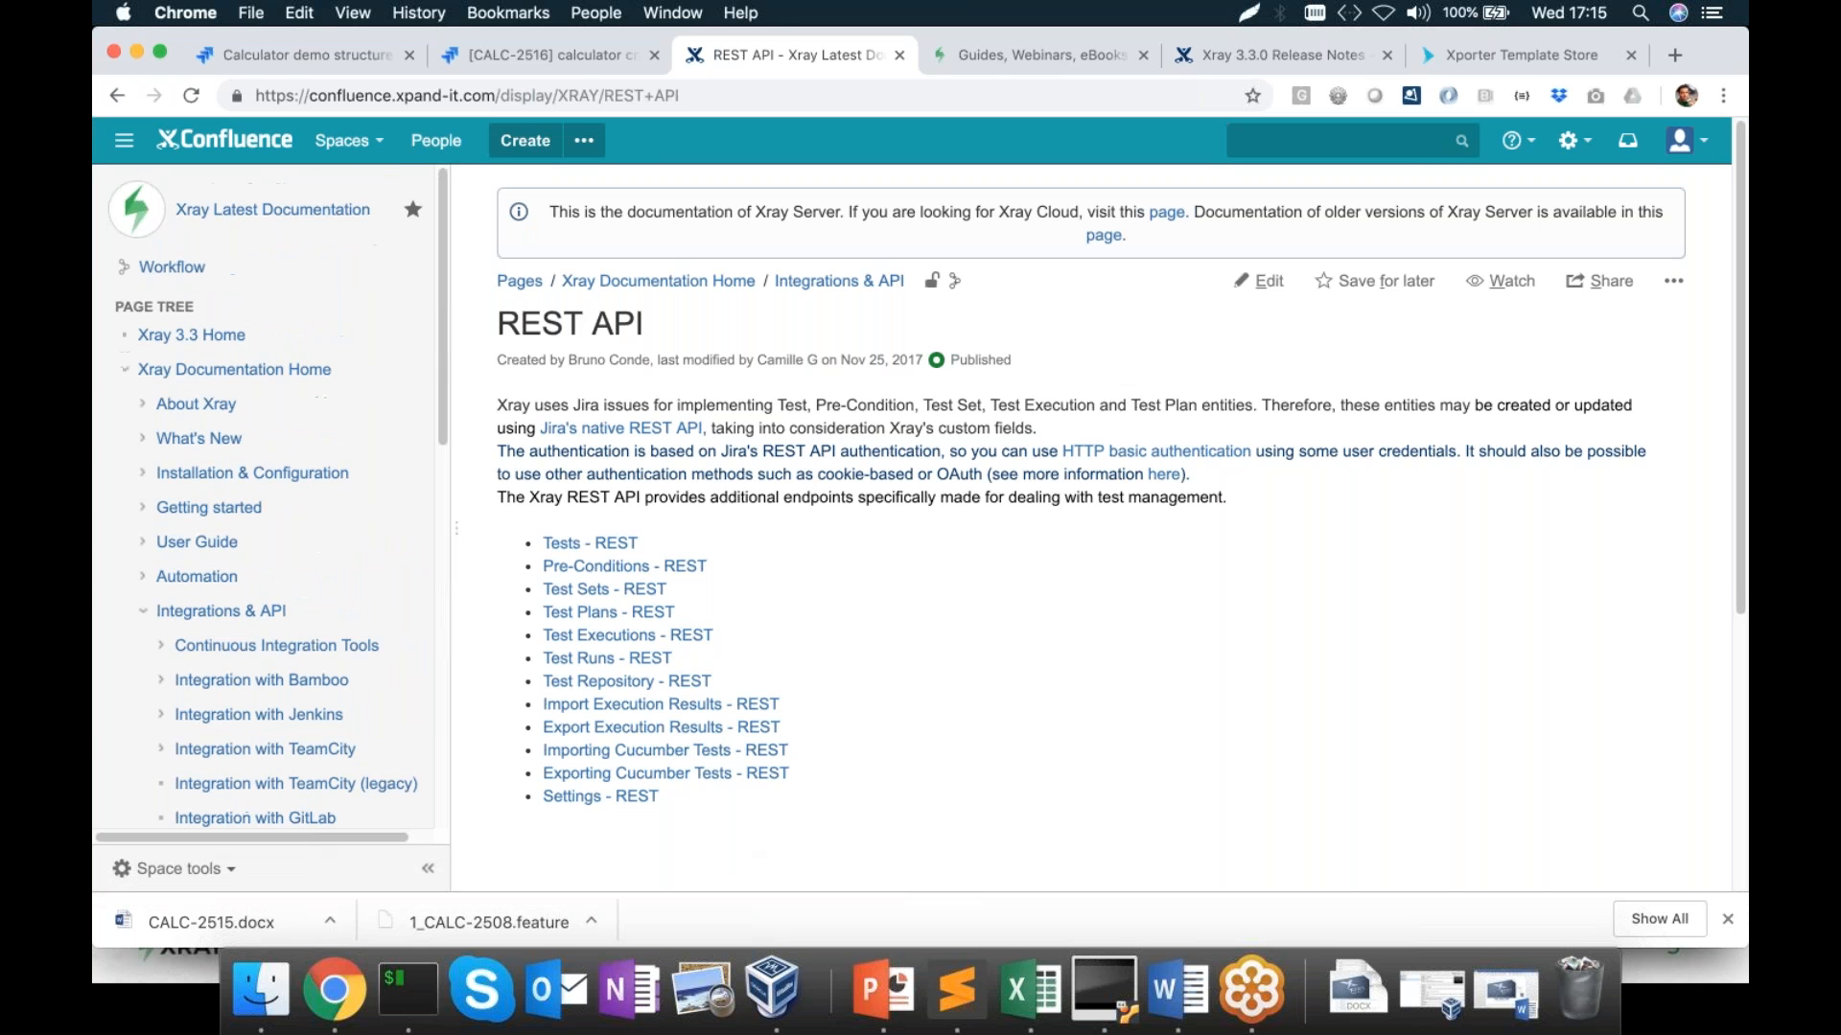
Open Integrating with Testing Frameworks from the Automation documentation and examine its diagram of supported report formats
{"action": "left_click", "coordinate": [177, 576]}
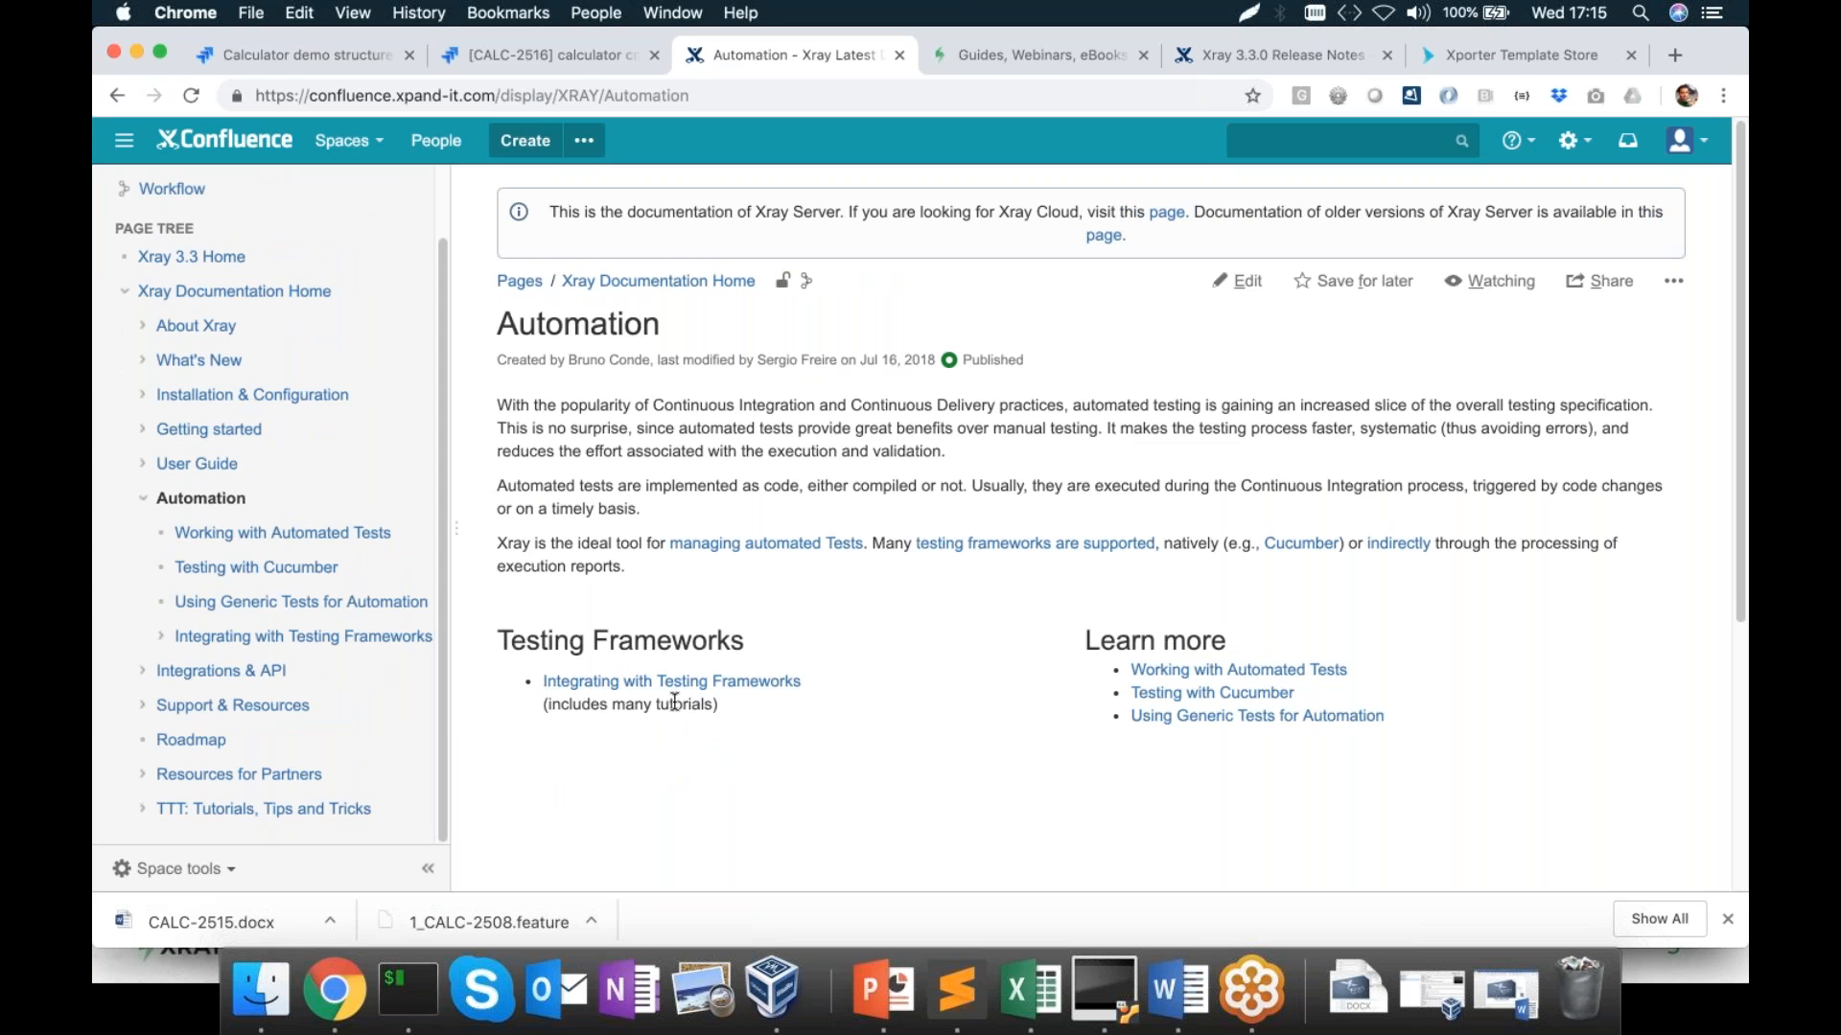
{"action": "left_click", "coordinate": [589, 683]}
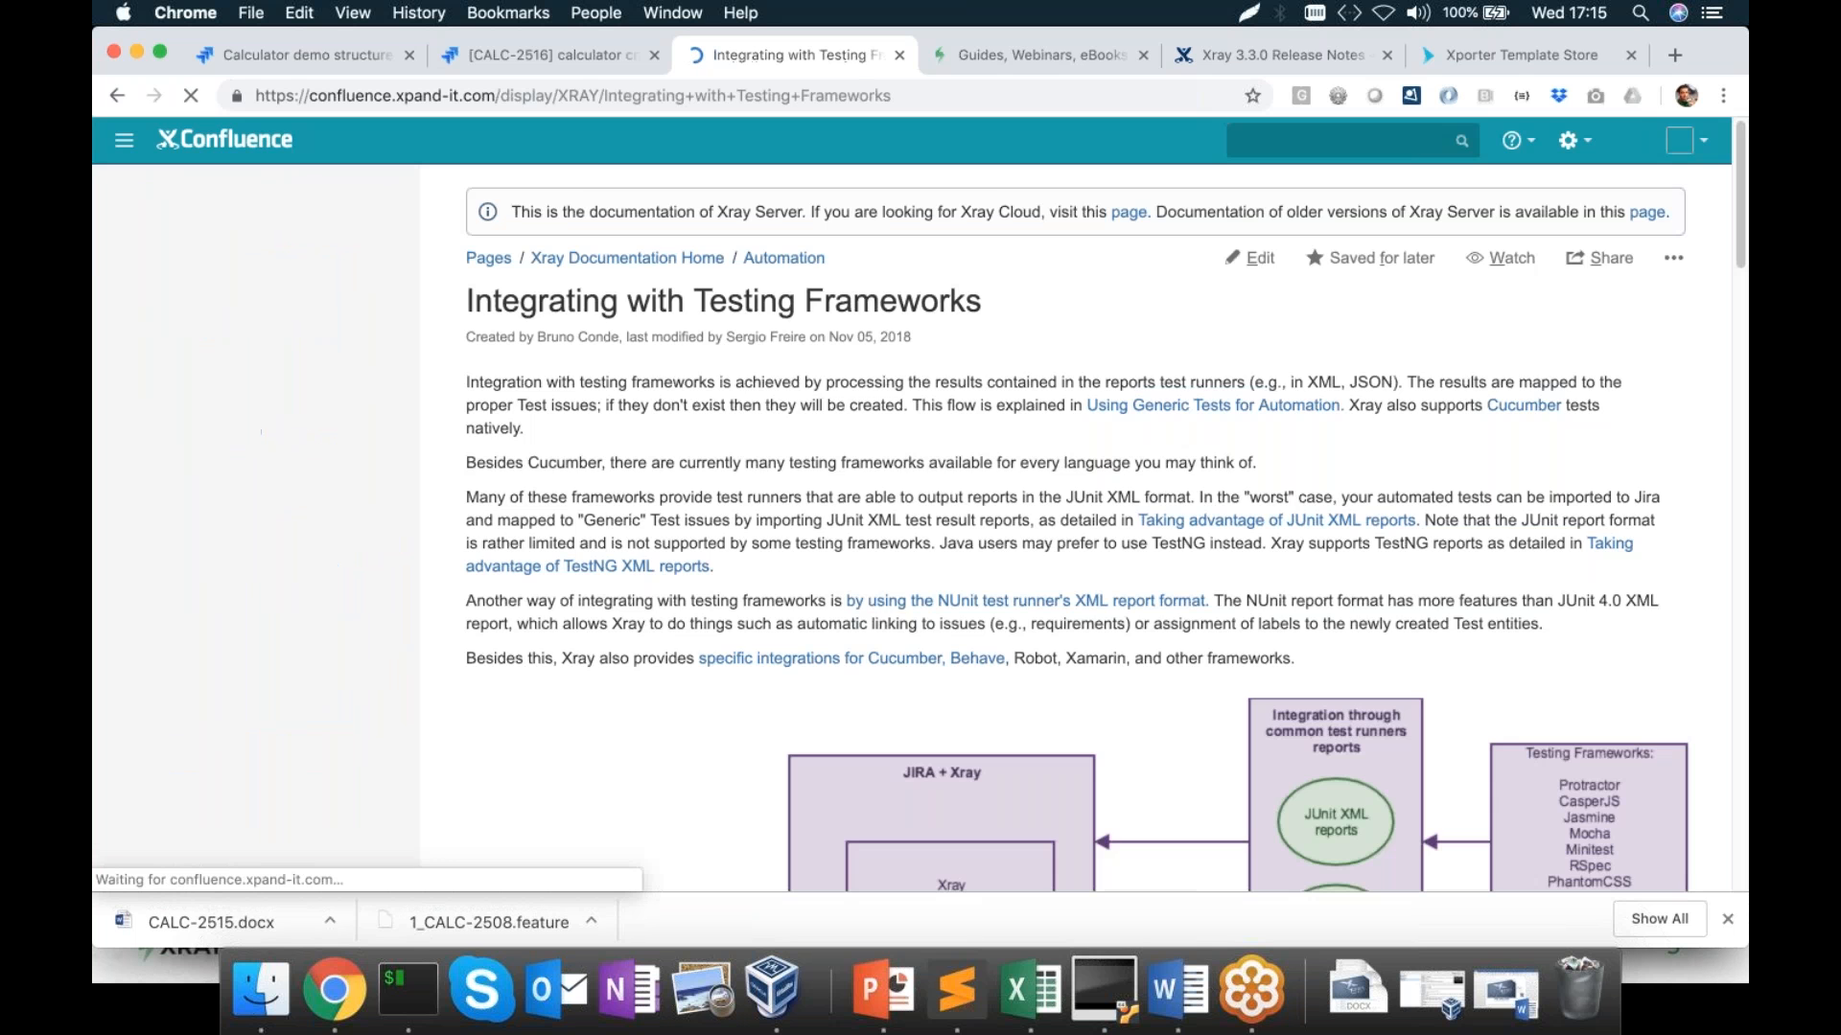
{"action": "scroll", "coordinate": [1453, 784], "scroll_direction": "down", "scroll_amount": 5}
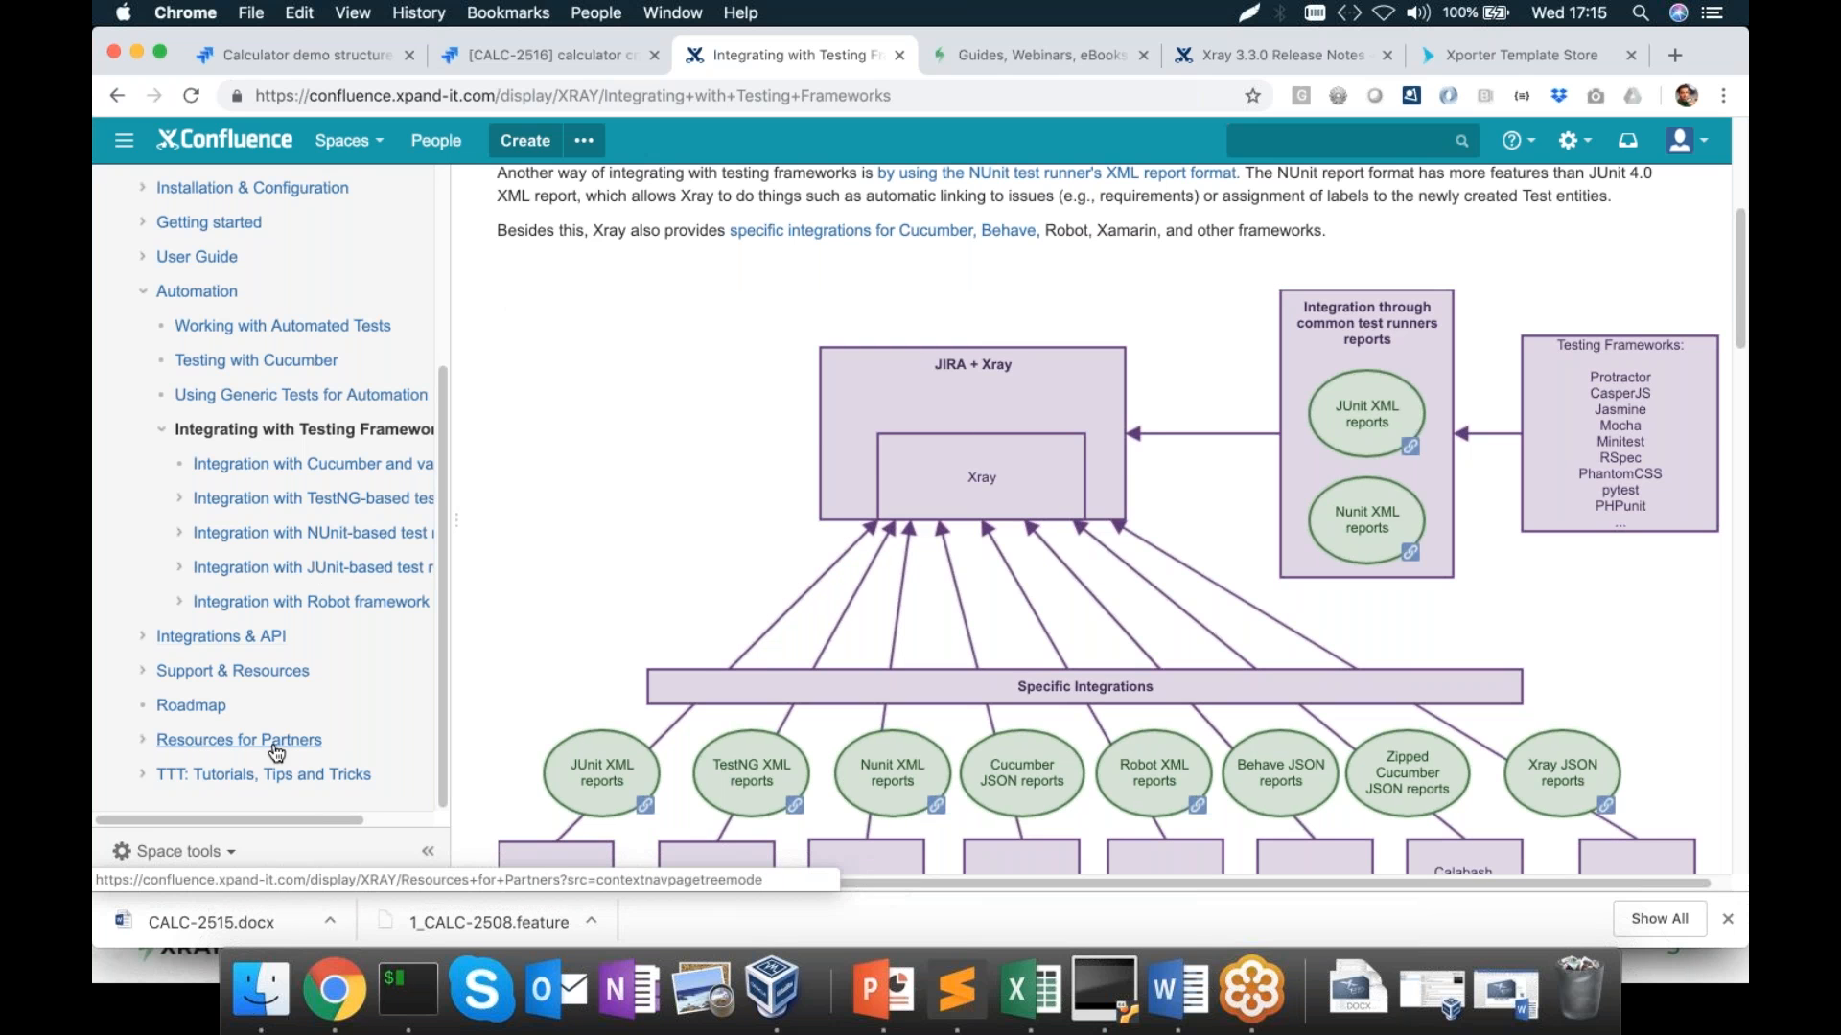
Open TTT: Automation under Tutorials, Tips and Tricks and browse its examples by programming language and by testing framework report
{"action": "left_click", "coordinate": [246, 777]}
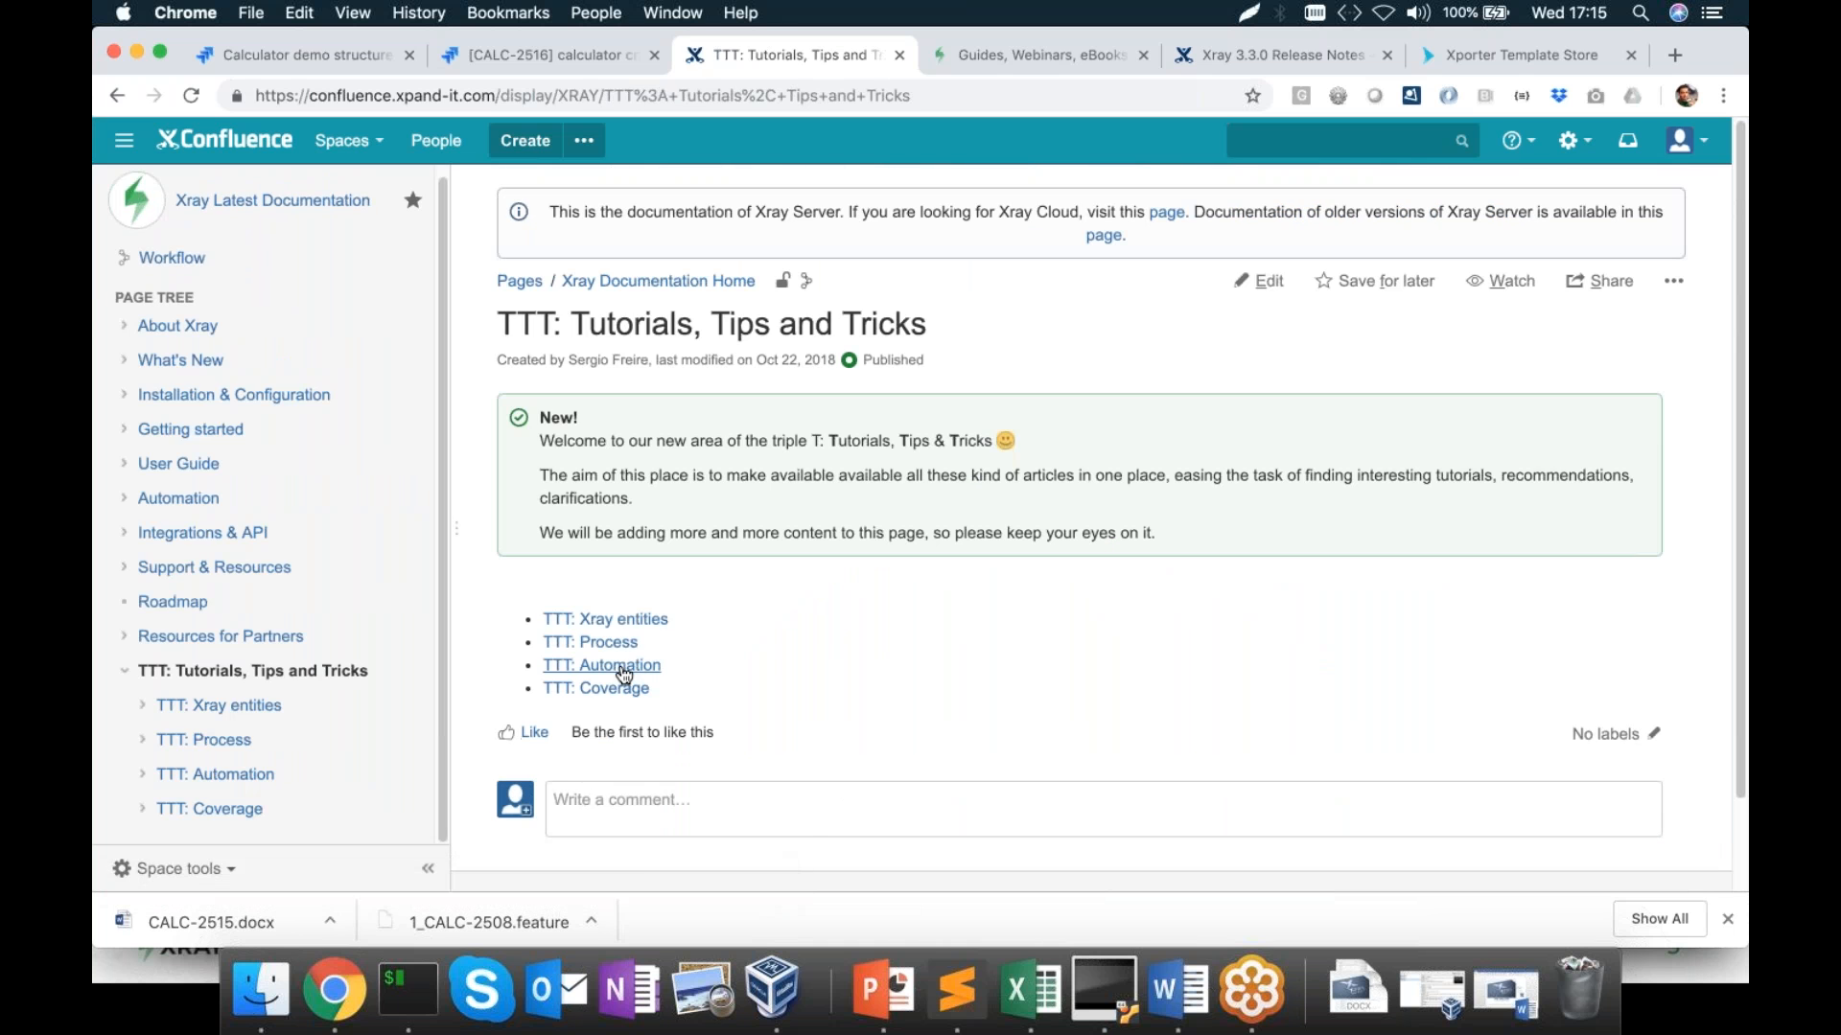
{"action": "left_click", "coordinate": [623, 674]}
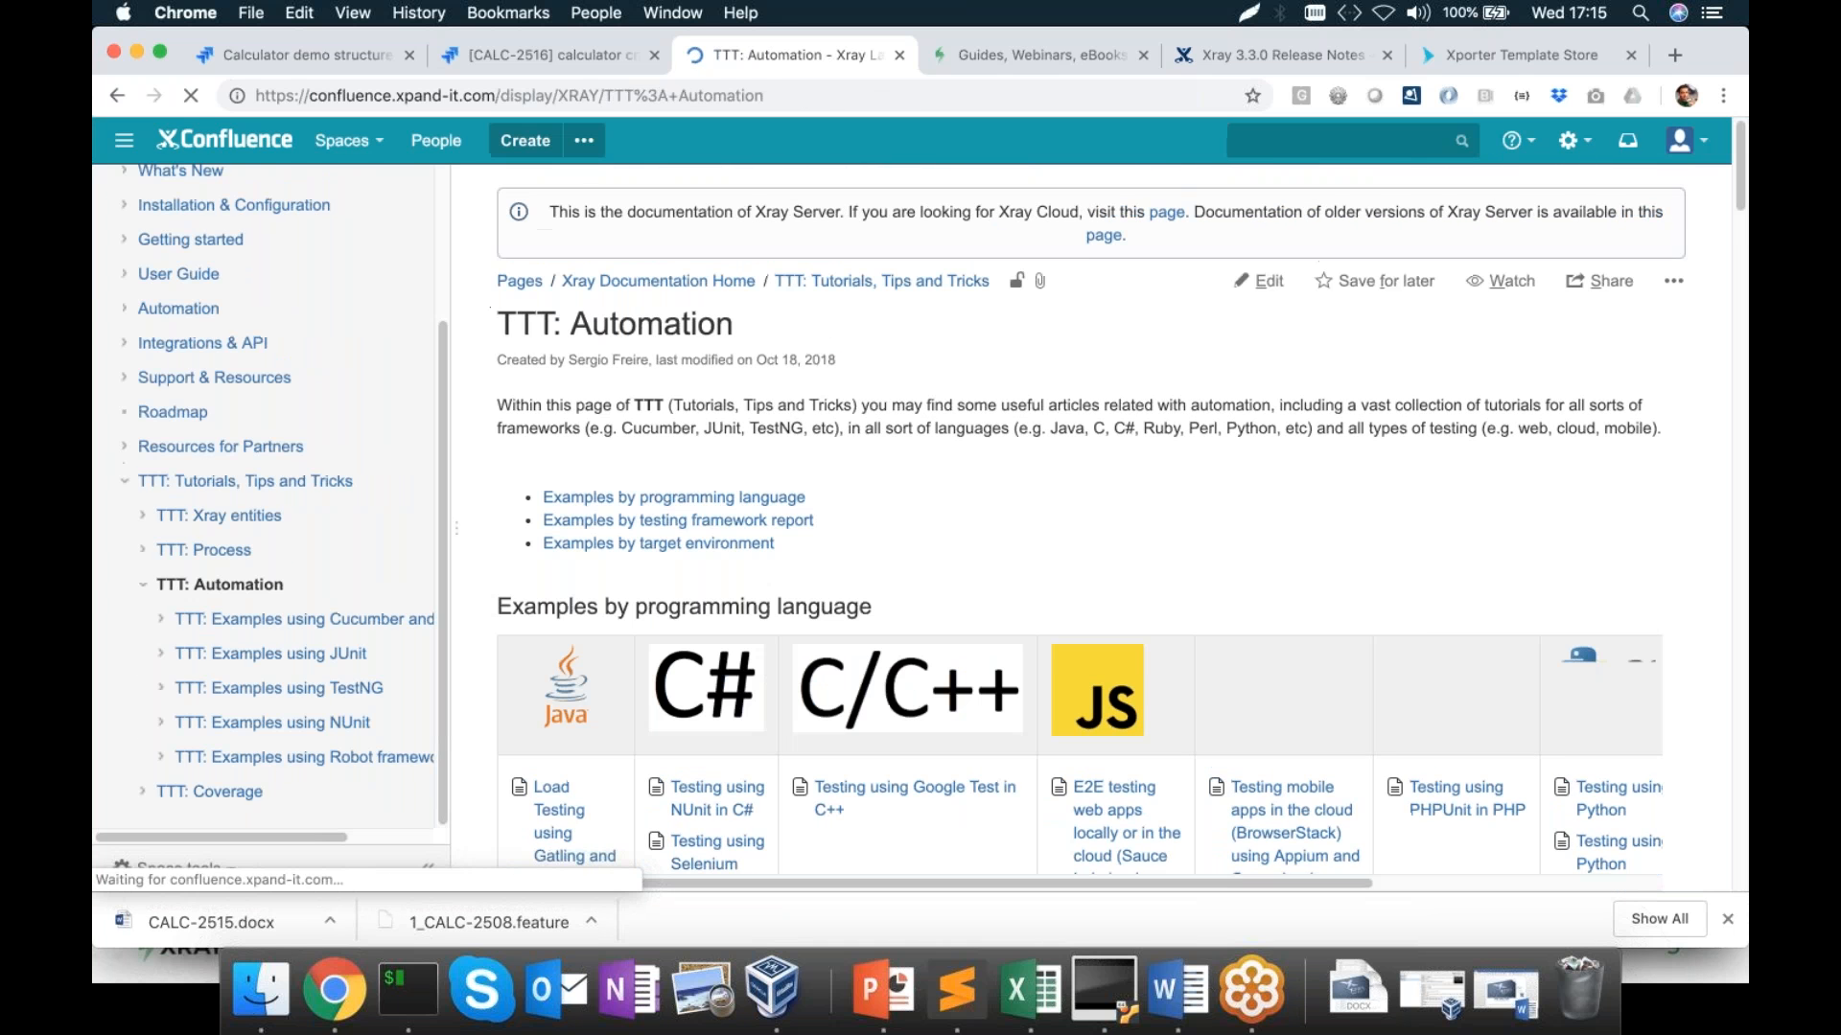
{"action": "scroll", "coordinate": [1119, 662], "scroll_direction": "down", "scroll_amount": 3}
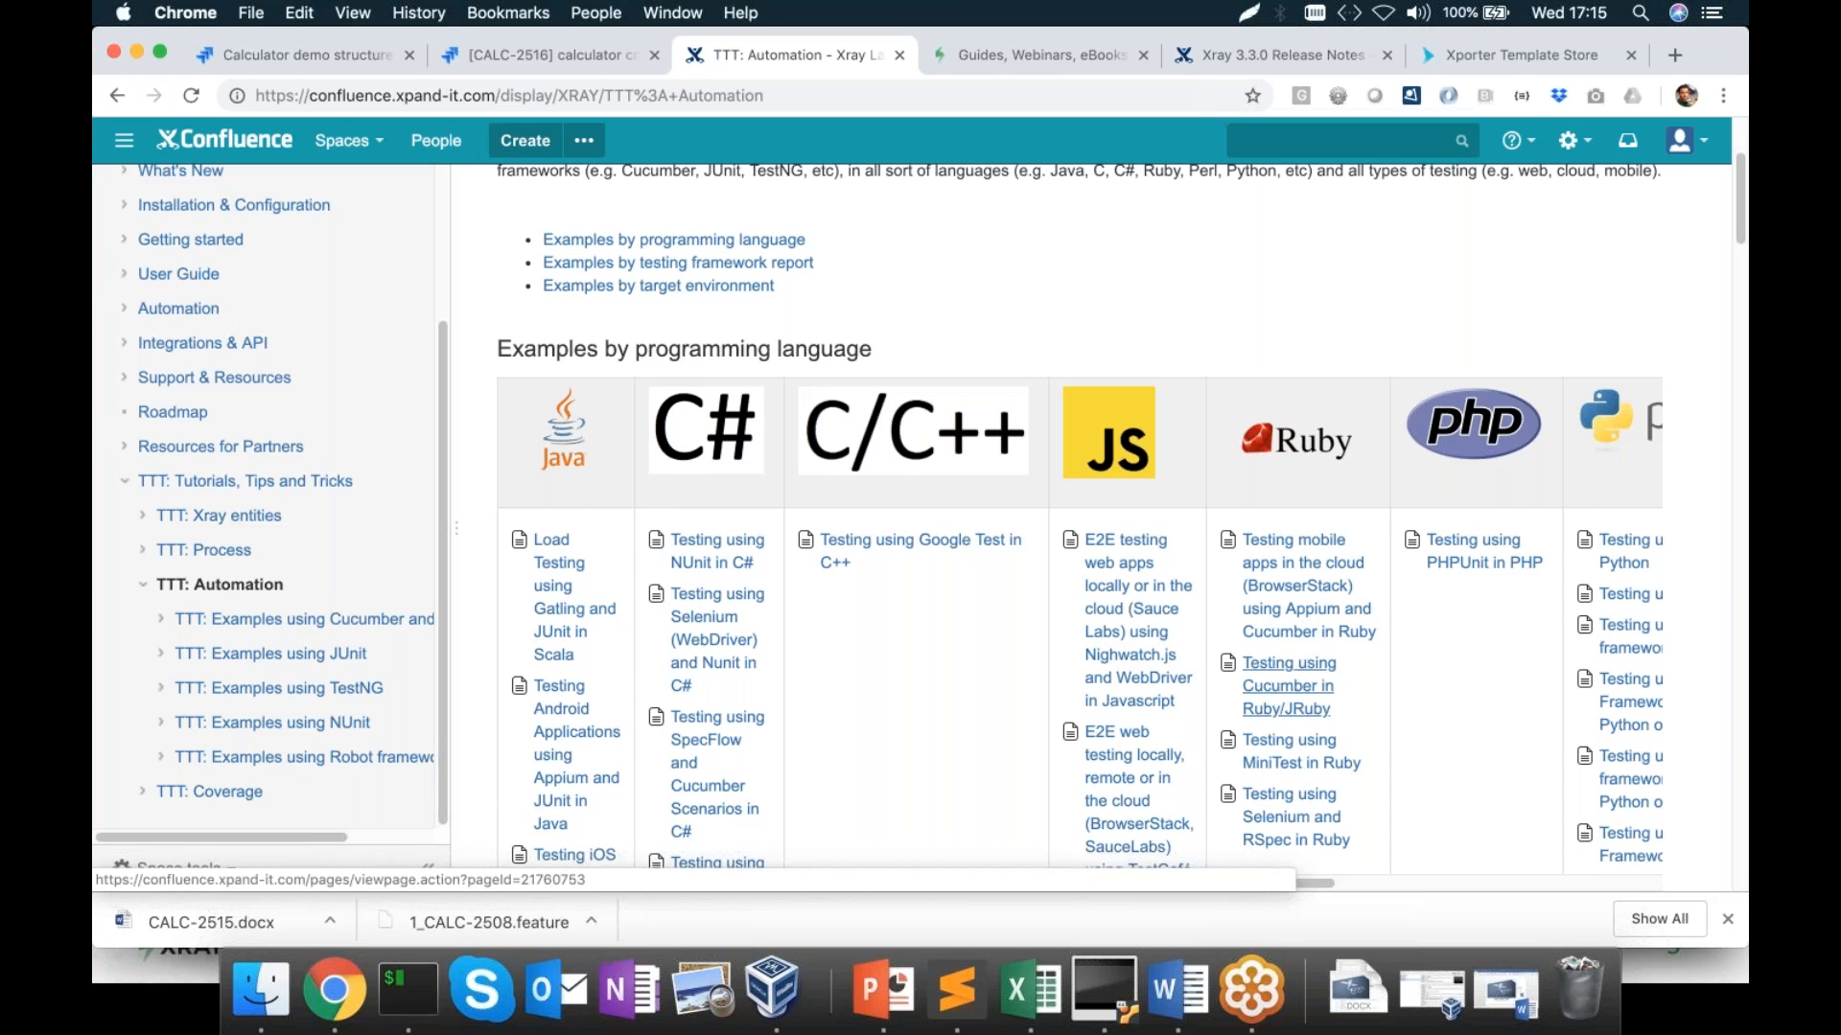
{"action": "scroll", "coordinate": [1522, 711], "scroll_direction": "right", "scroll_amount": 2}
{"action": "scroll", "coordinate": [1522, 711], "scroll_direction": "right", "scroll_amount": 3}
{"action": "scroll", "coordinate": [1522, 712], "scroll_direction": "down", "scroll_amount": 10}
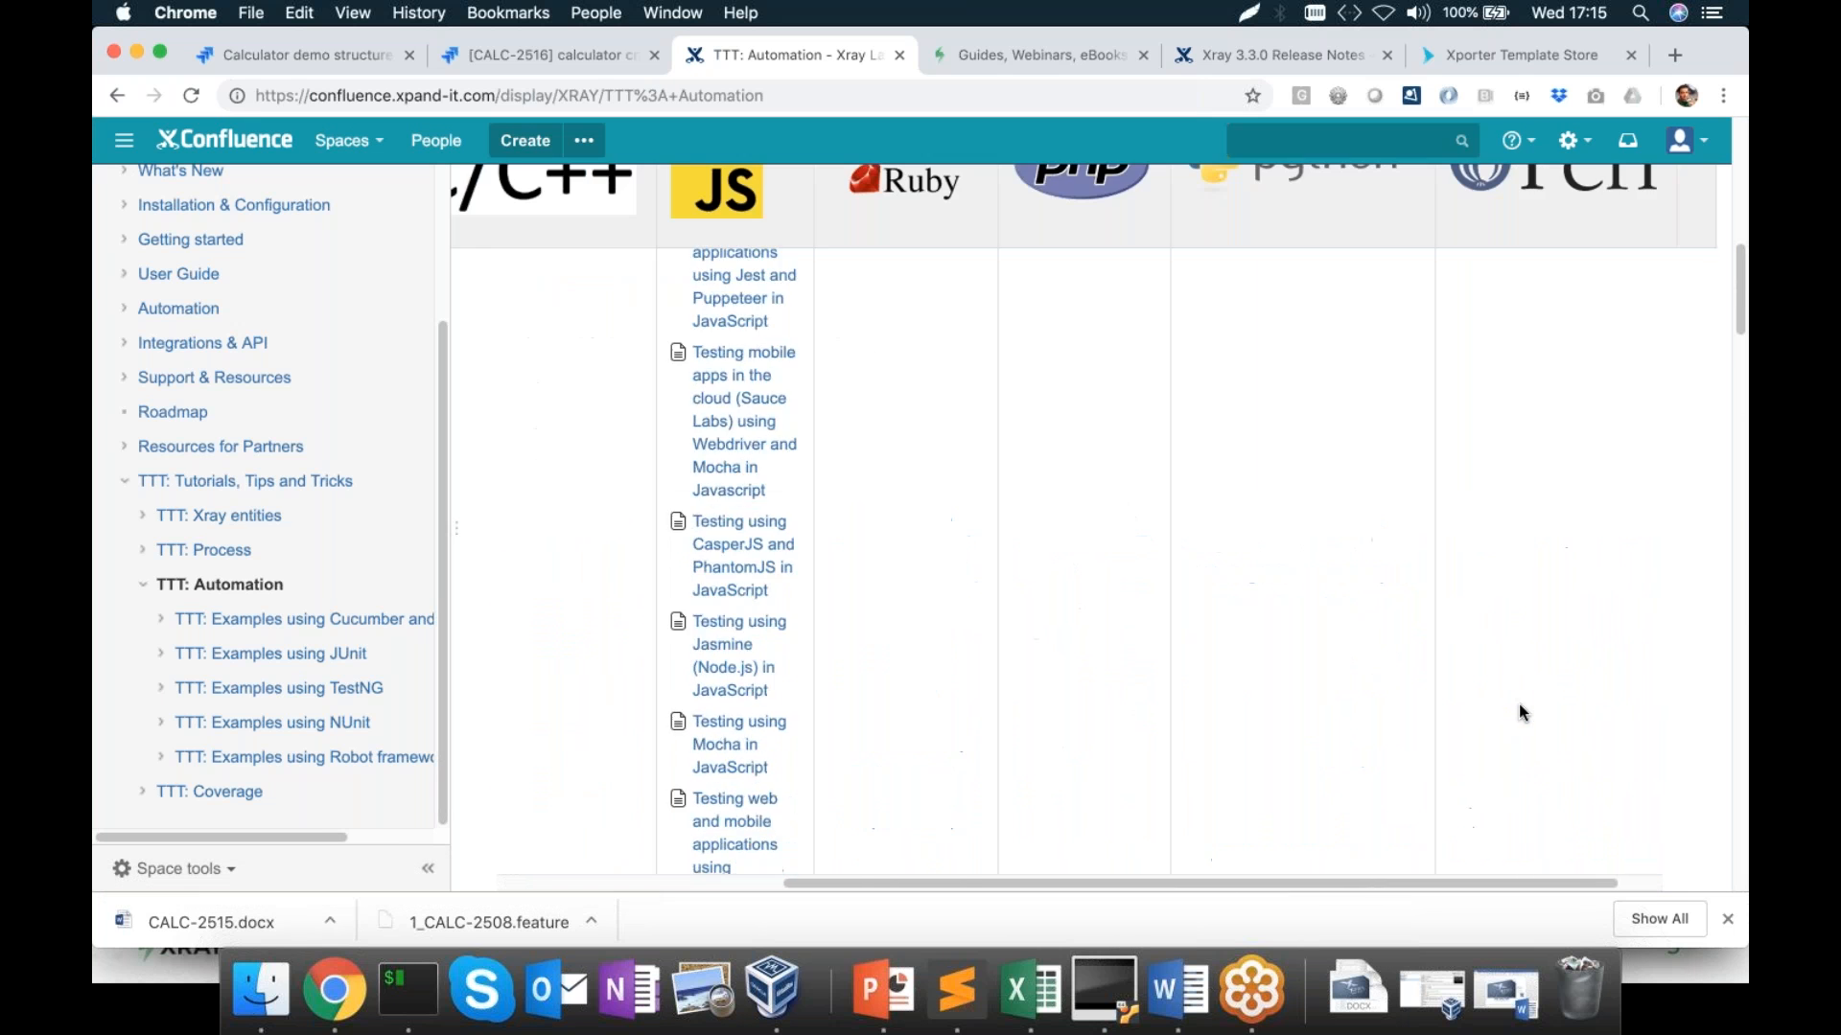
{"action": "scroll", "coordinate": [1519, 710], "scroll_direction": "down", "scroll_amount": 3}
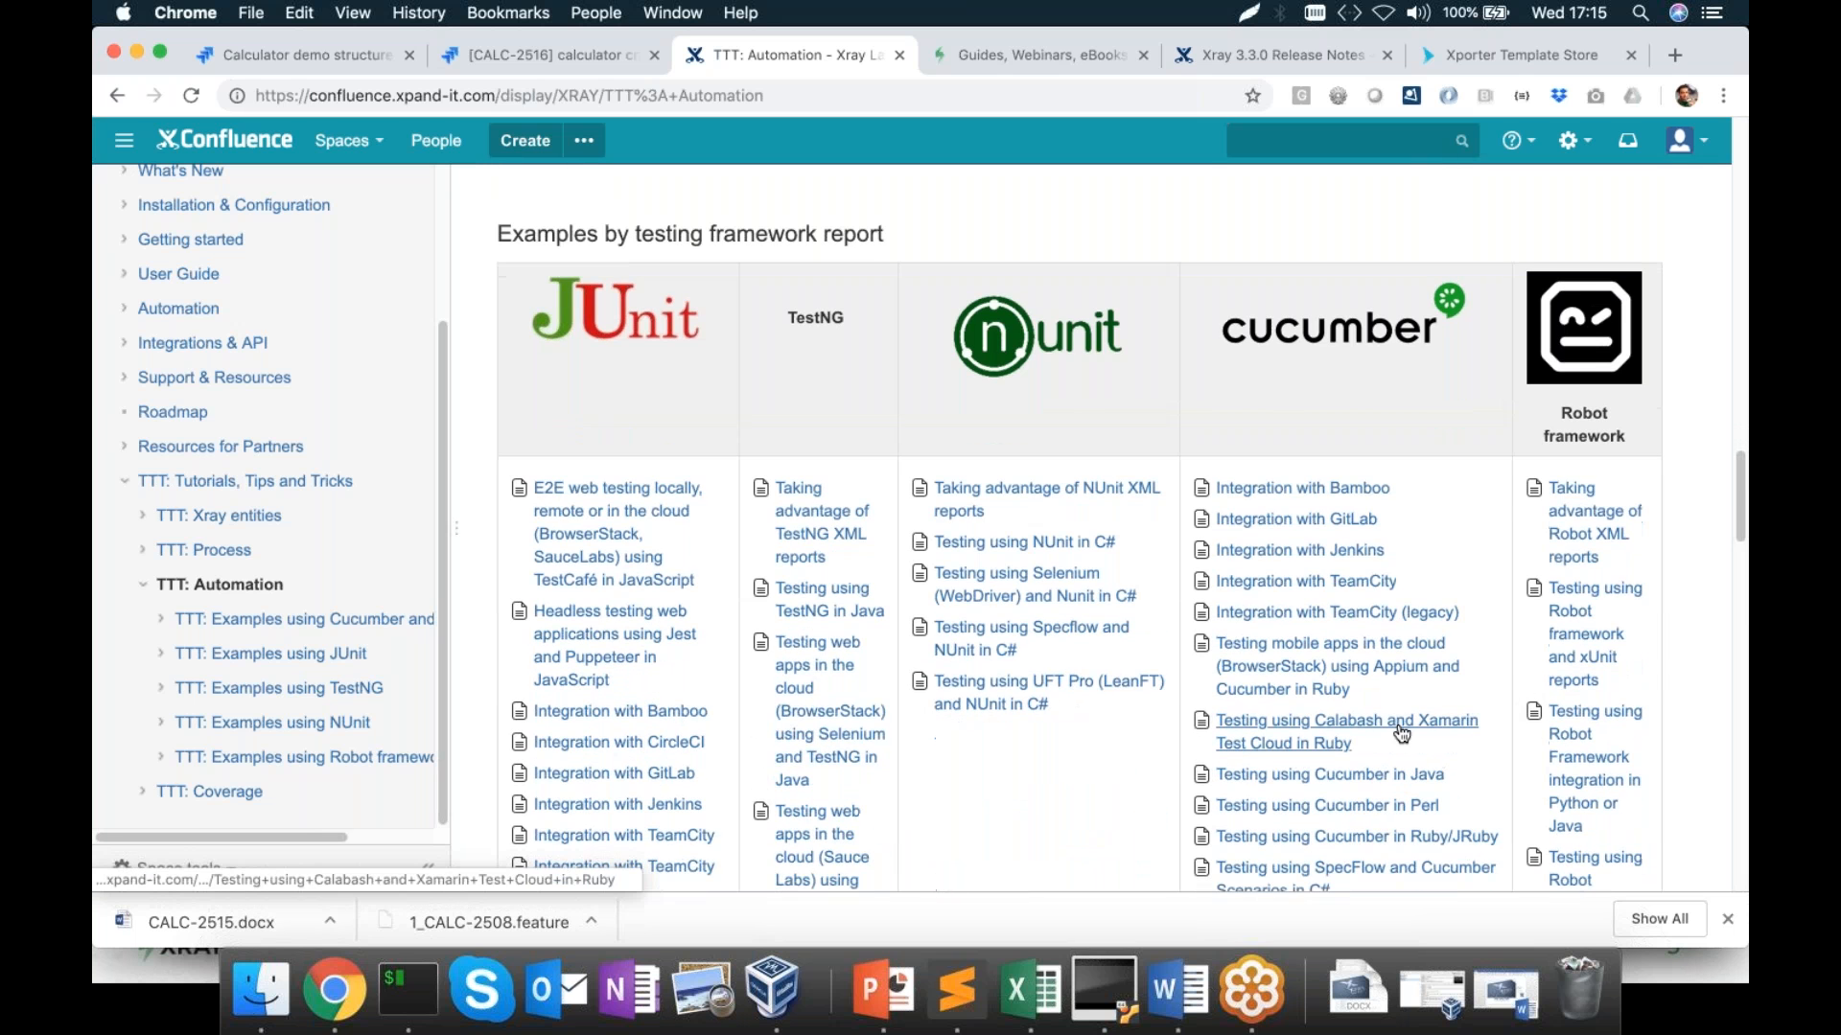
{"action": "scroll", "coordinate": [894, 760], "scroll_direction": "left", "scroll_amount": 3}
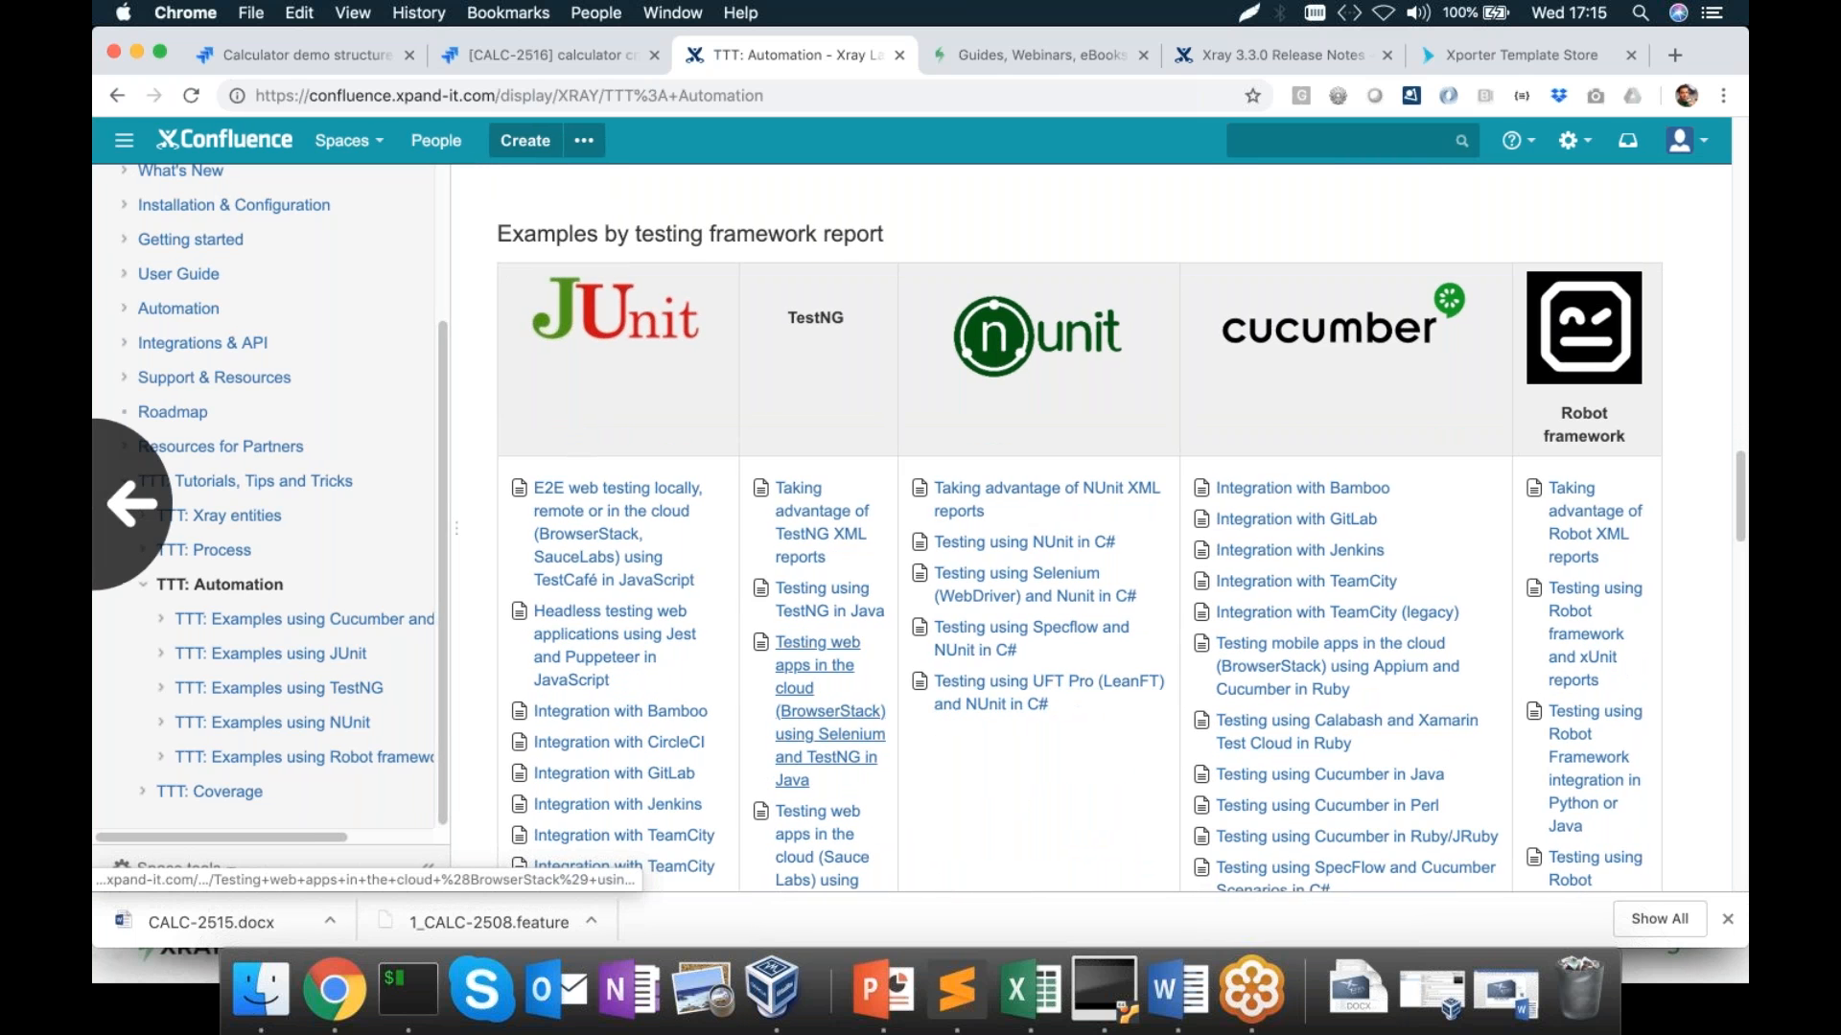
{"action": "right_click", "coordinate": [878, 752]}
{"action": "left_click", "coordinate": [879, 752]}
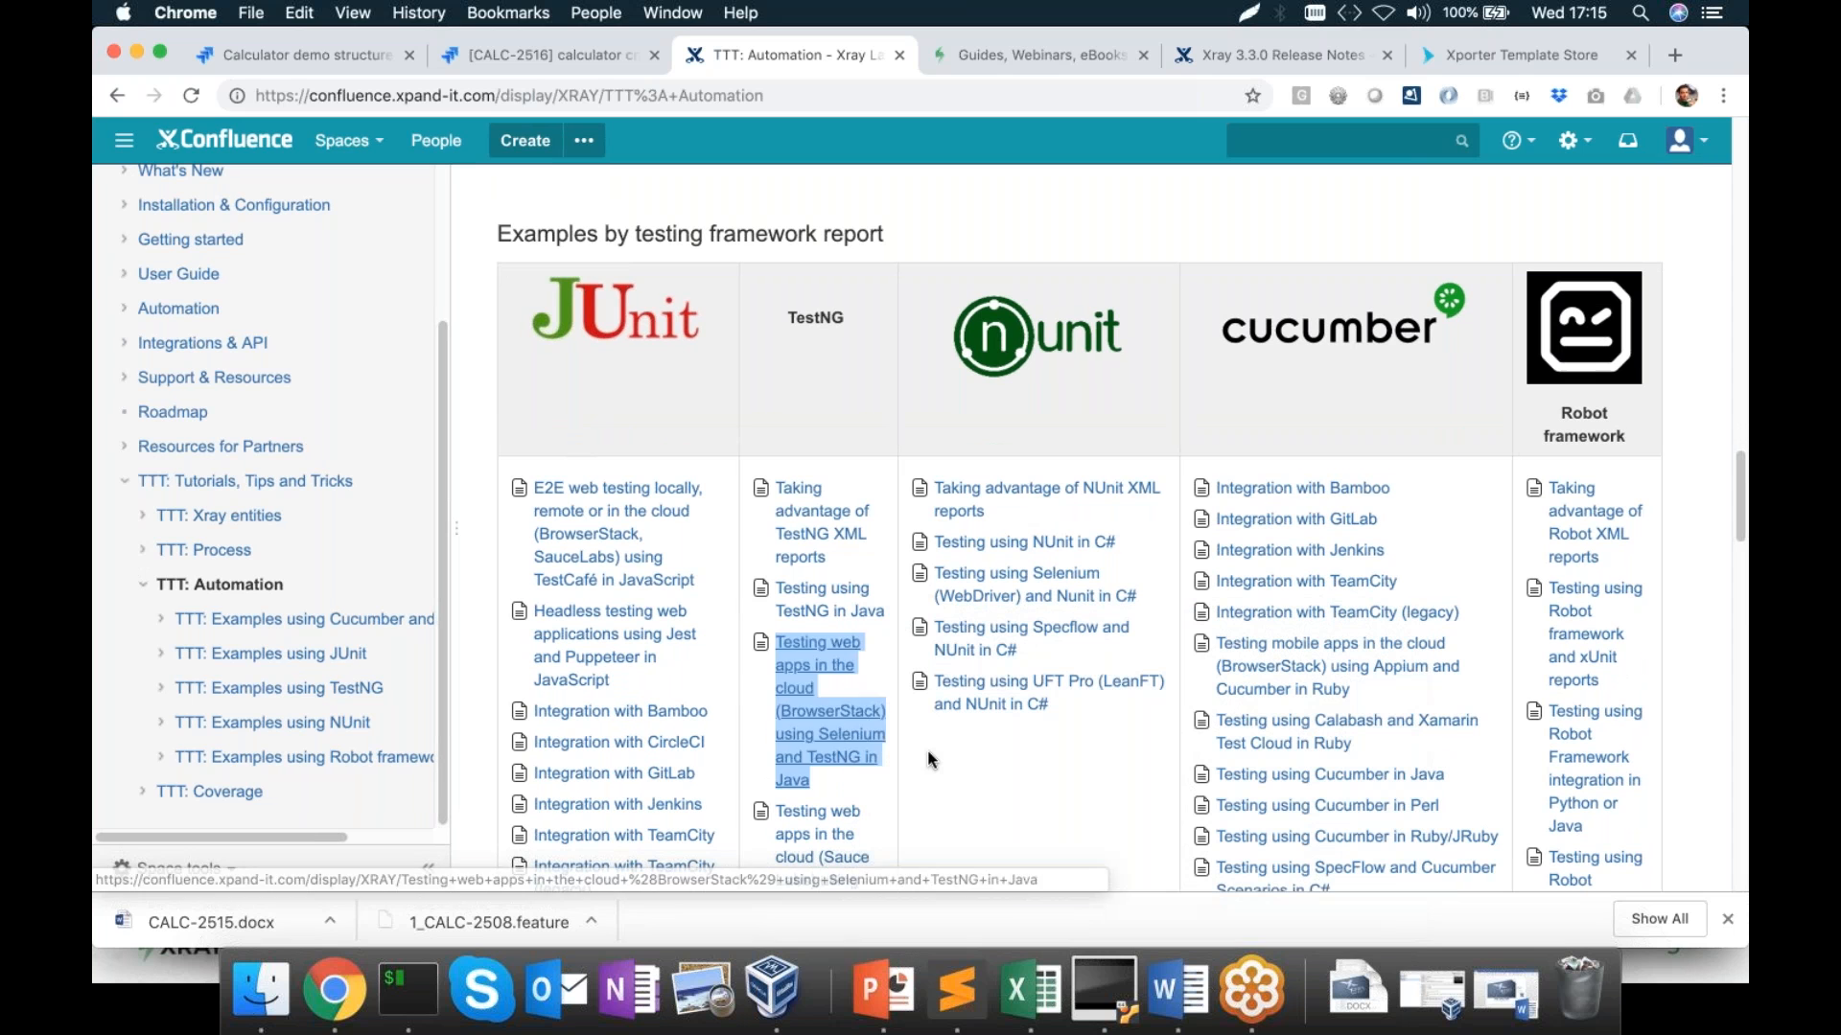
{"action": "left_click", "coordinate": [929, 757]}
Switch to the PowerPoint slide show and advance from the Agenda slide to the Additional Resources slide
{"action": "left_click", "coordinate": [883, 990]}
{"action": "left_click", "coordinate": [1032, 466]}
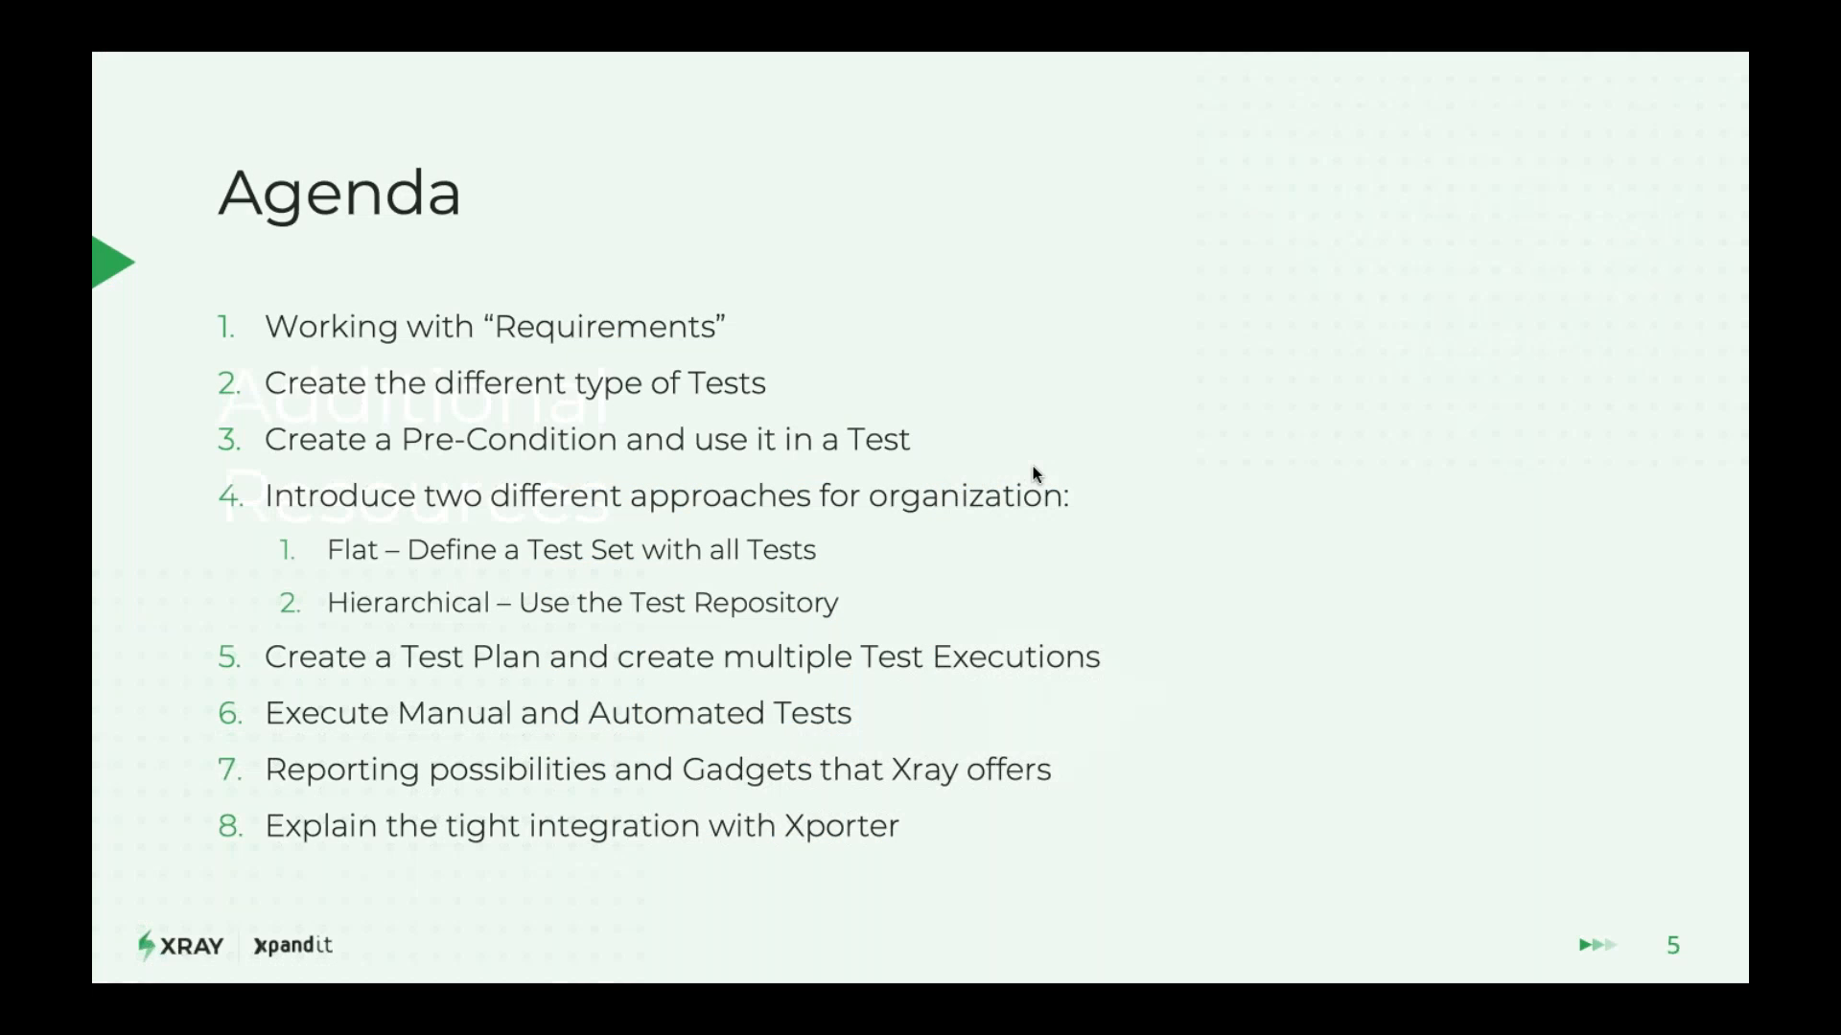